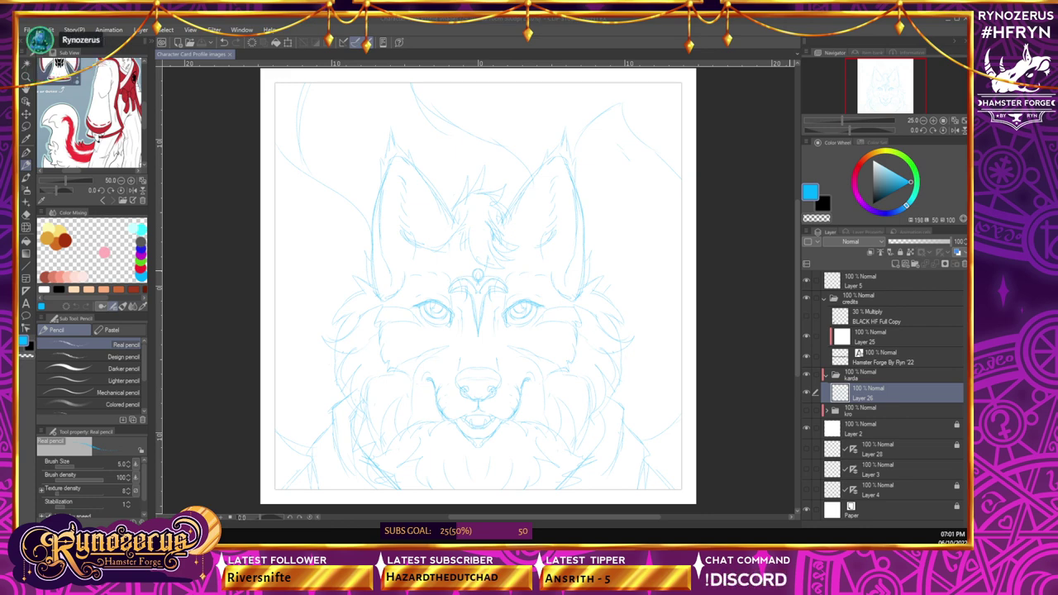
- Reframe the reference image on the red-and-white wolf character's head and upper body
left_click_drag(69, 93, 49, 160)
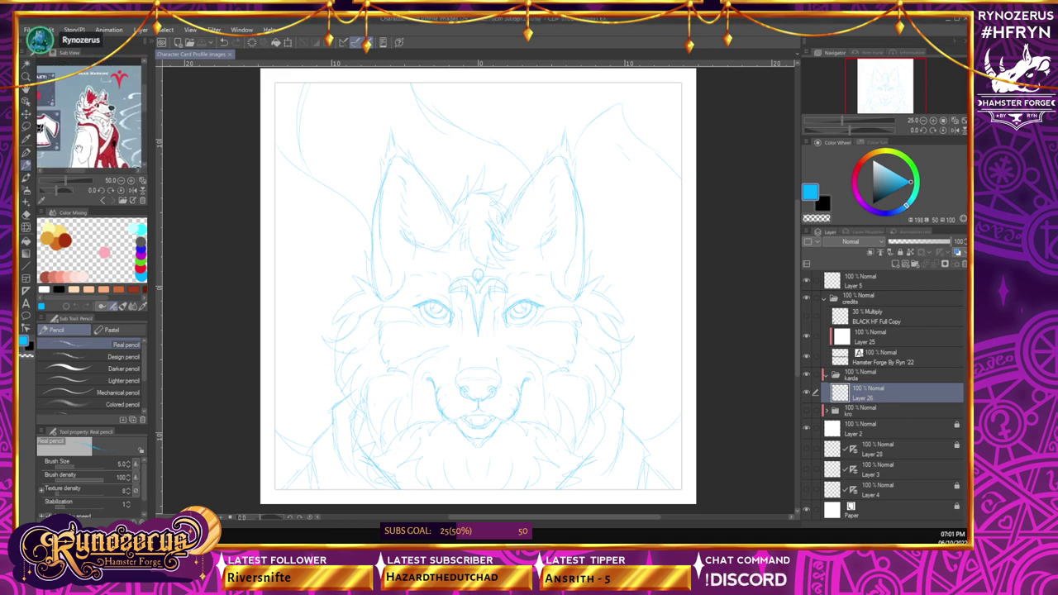
left_click_drag(111, 141, 107, 127)
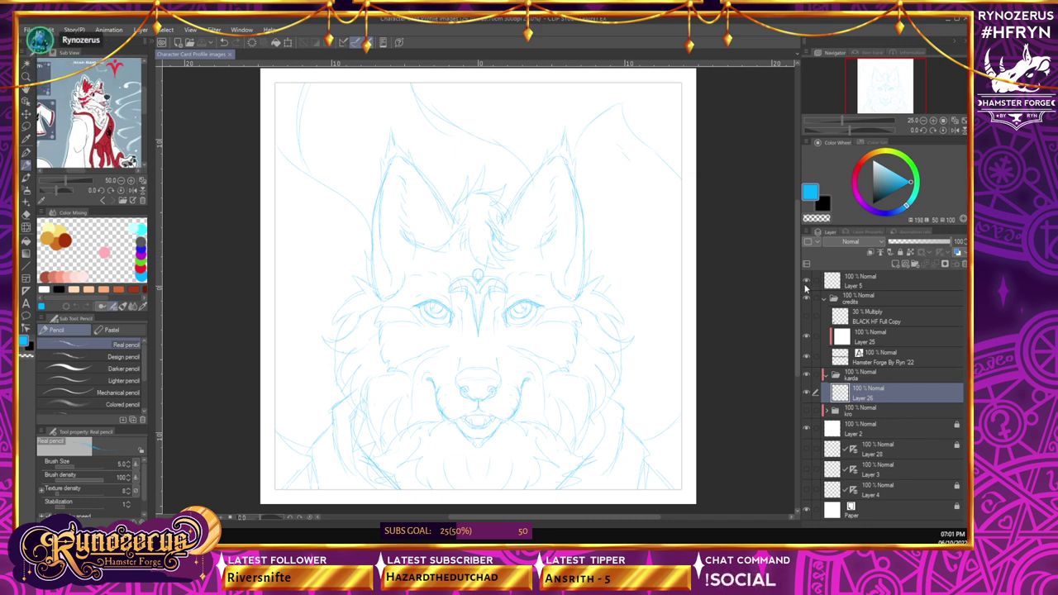
- Show the vertical centre-line symmetry ruler on Layer 4 and hide the diagonal ruler on Layer 3
left_click(923, 242)
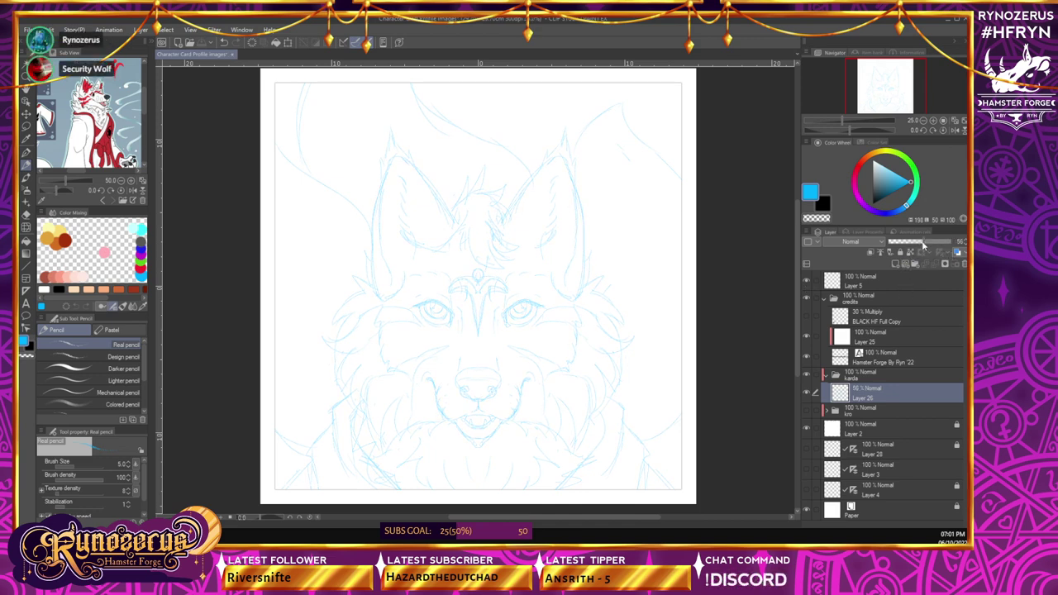
left_click_drag(926, 241, 952, 242)
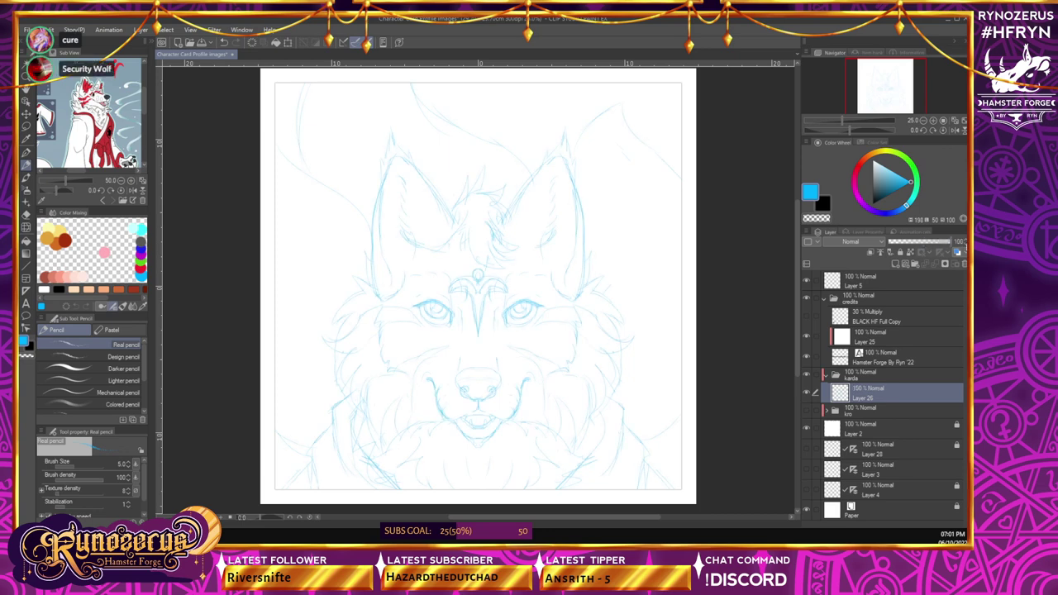
left_click(808, 450)
left_click(808, 453)
left_click(808, 467)
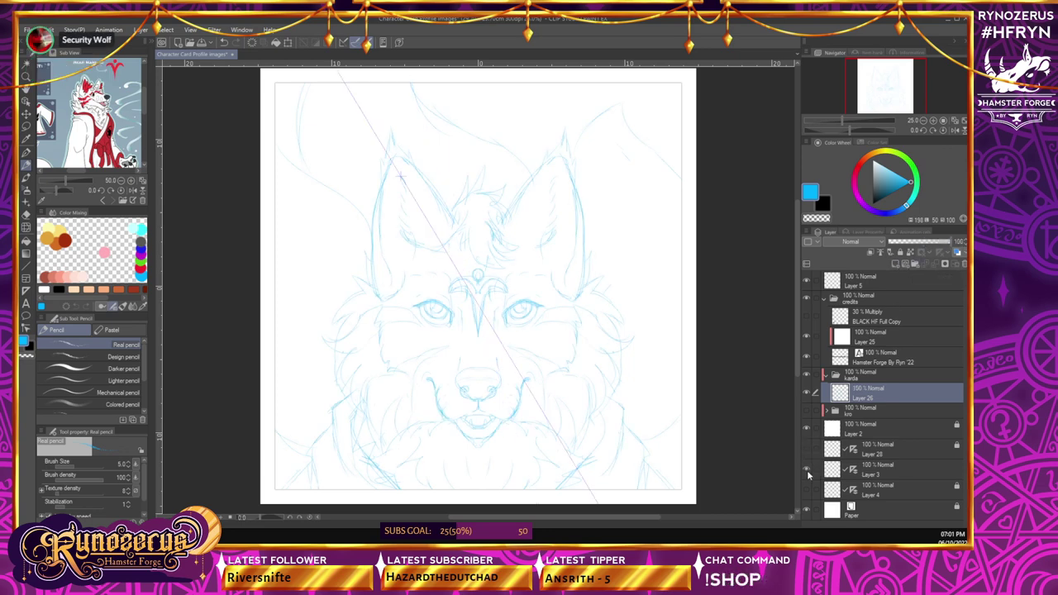
left_click(808, 494)
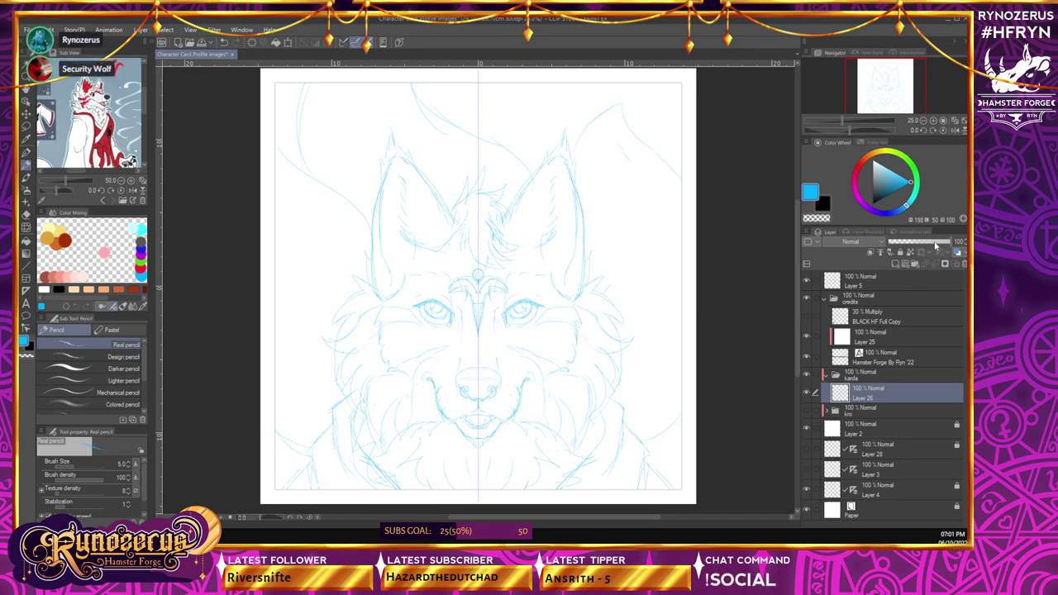
- Lower the blue wolf sketch layer's opacity to 60% and lock the layer
left_click_drag(937, 243, 927, 245)
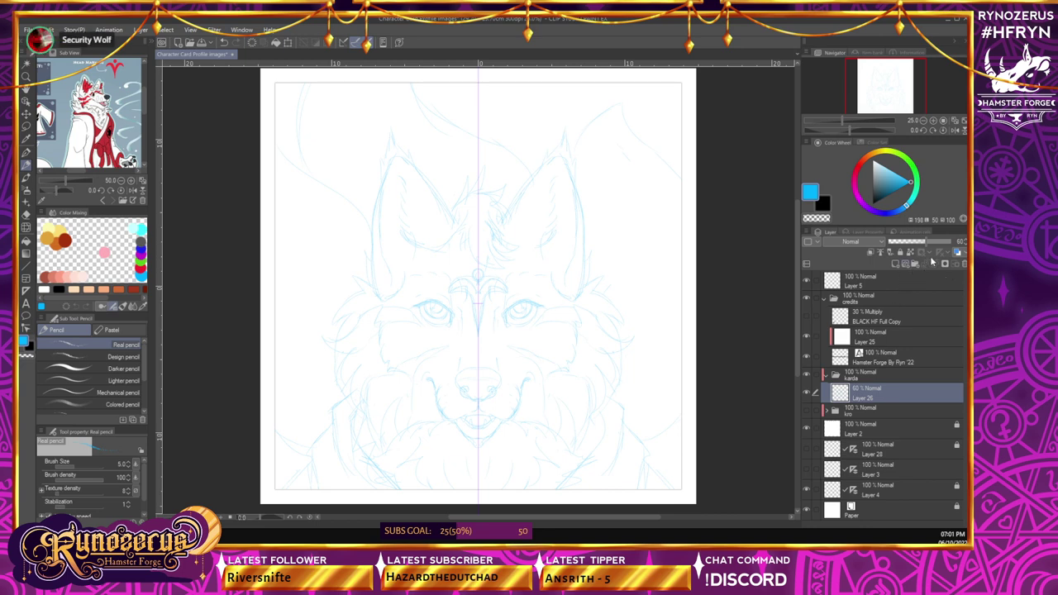
left_click(899, 253)
- Add a new layer above the sketch and choose the G-pen with black for inking
left_click(896, 265)
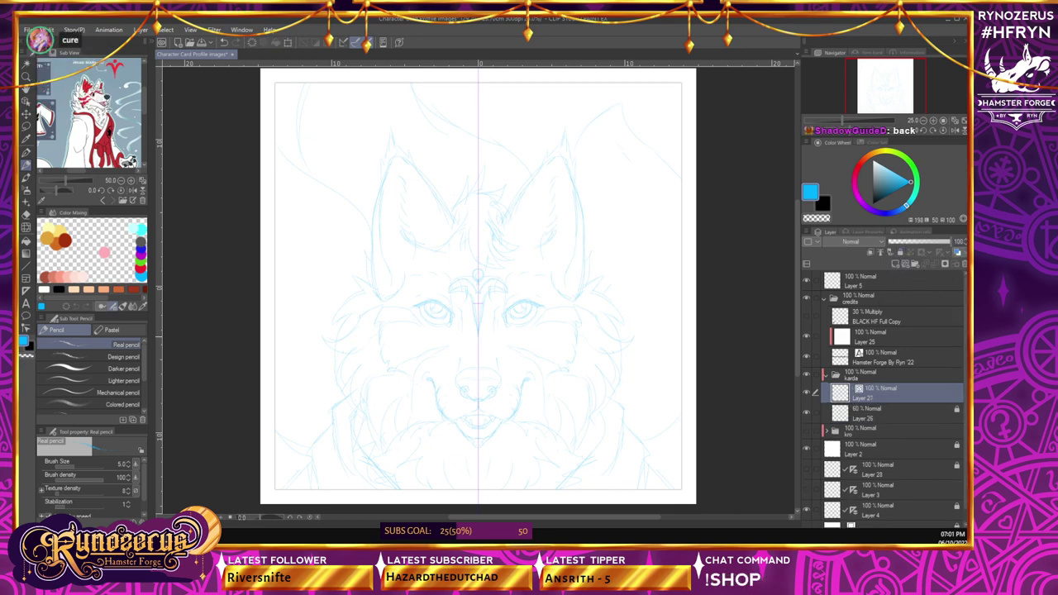
left_click(934, 121)
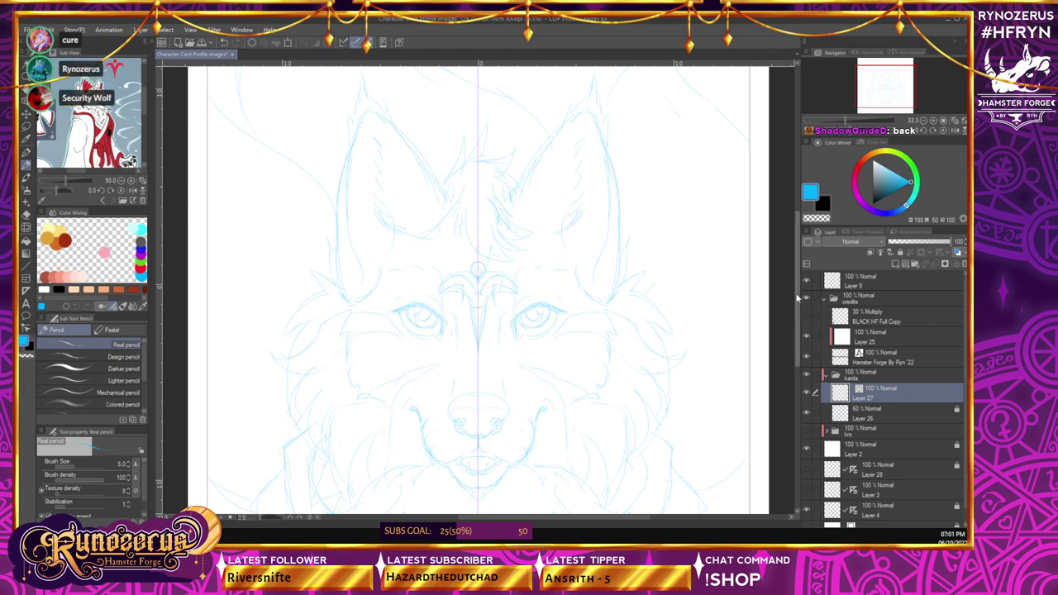
left_click_drag(799, 294, 799, 315)
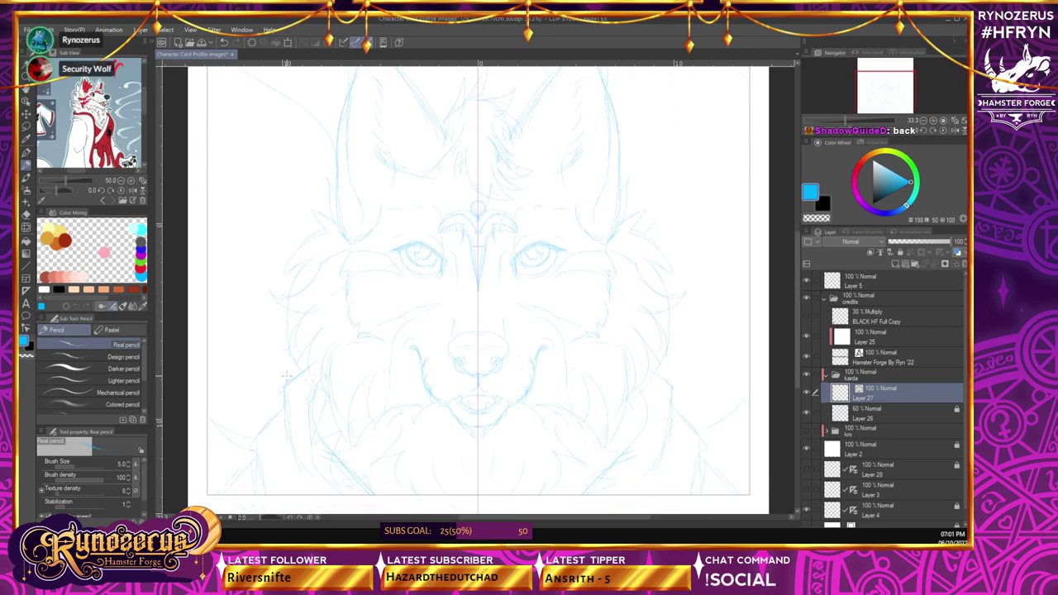
left_click(25, 154)
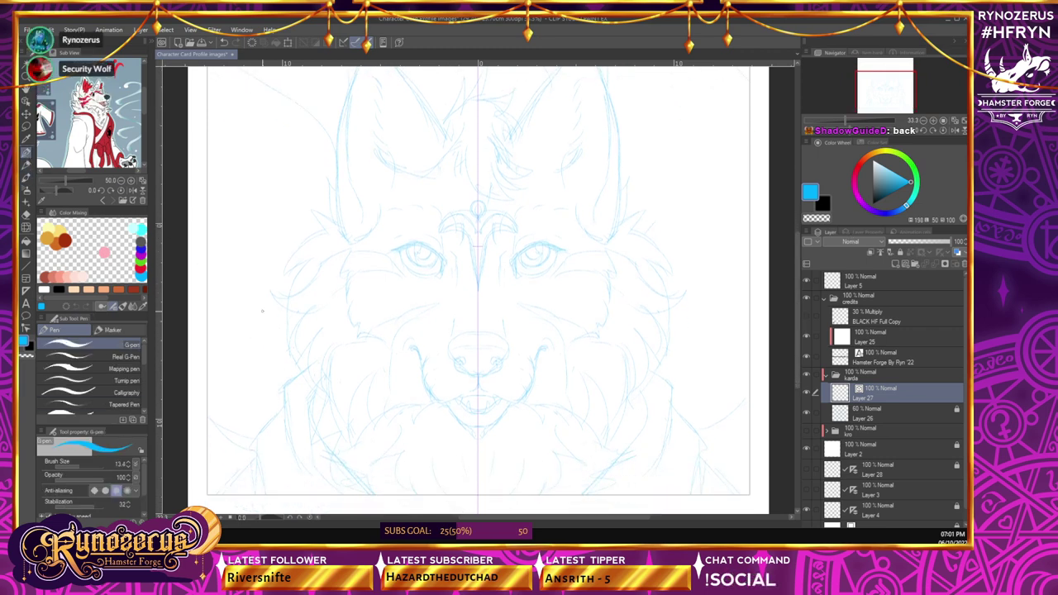
key("x")
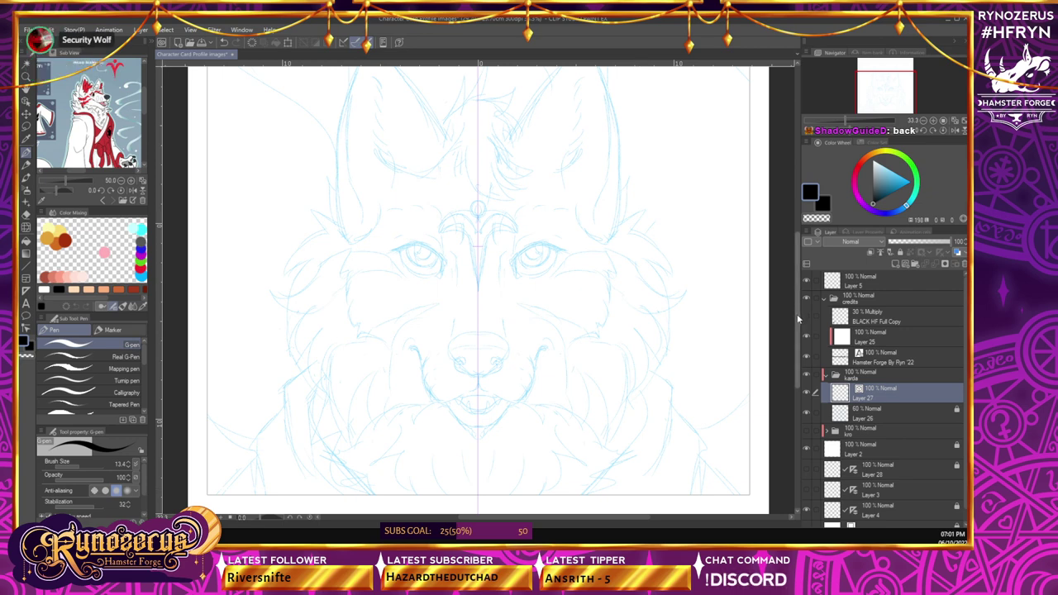
- Ink the upper eyelids and inner corners of both eyes with mirrored black strokes over the sketch
scroll(763, 356, "down", 1)
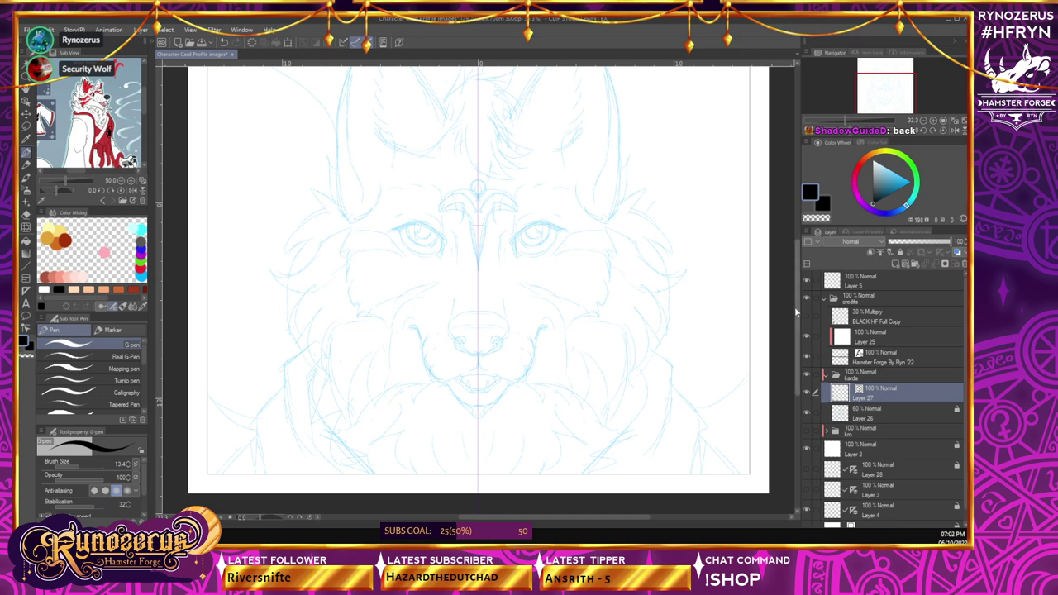
left_click(933, 121)
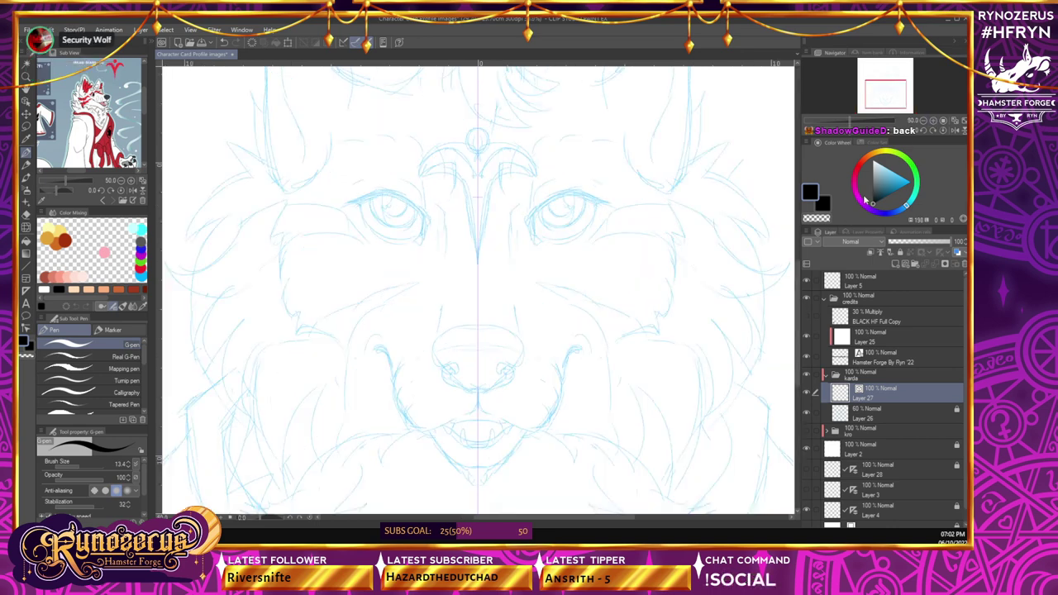
scroll(723, 391, "down", 1)
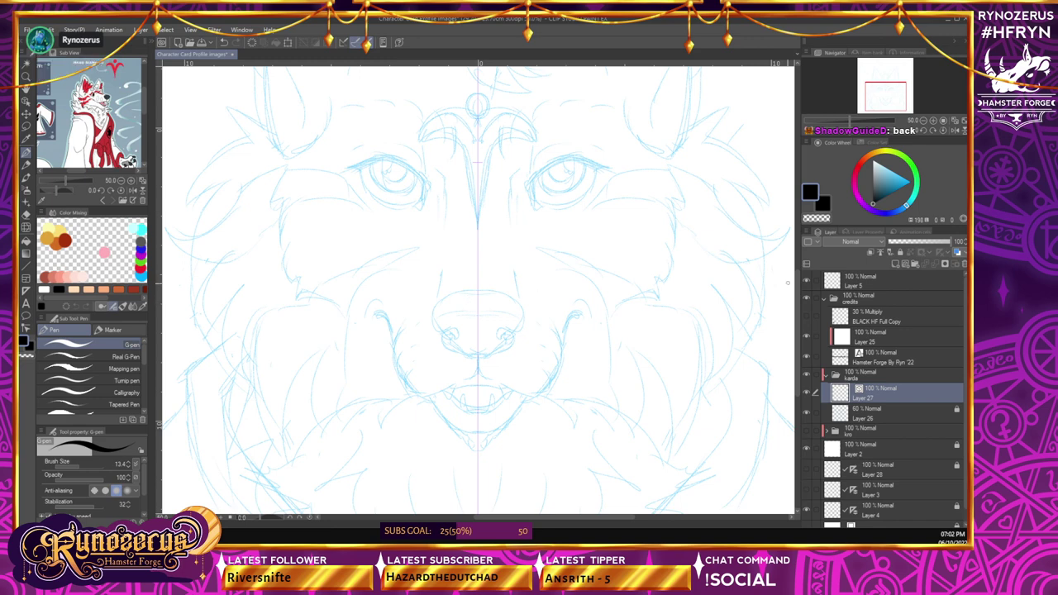
scroll(786, 273, "up", 5)
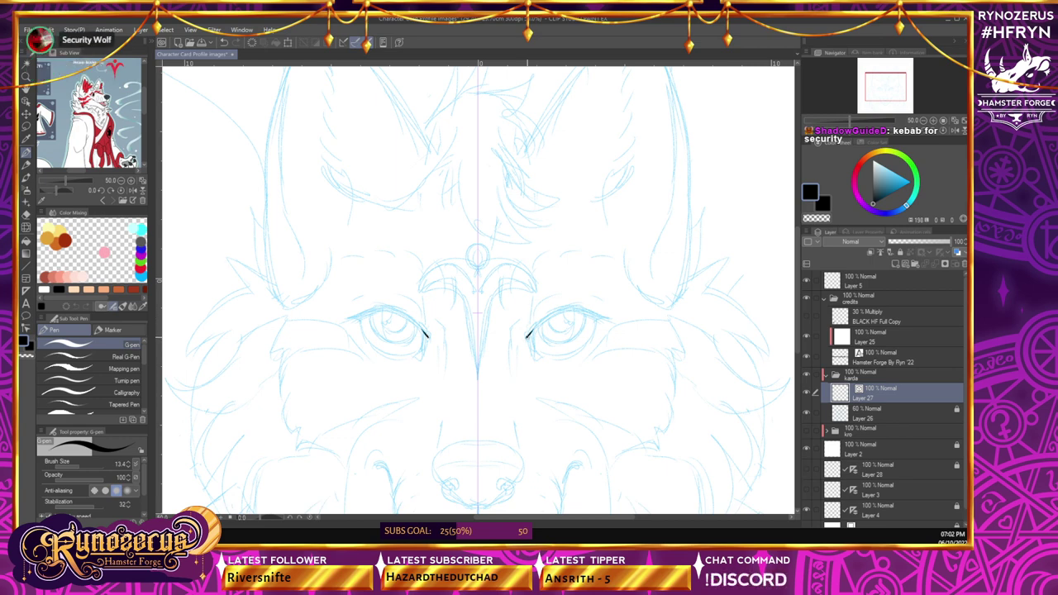
mouse_move(529, 334)
left_mouse_down()
mouse_move(562, 312)
mouse_move(617, 322)
left_mouse_up()
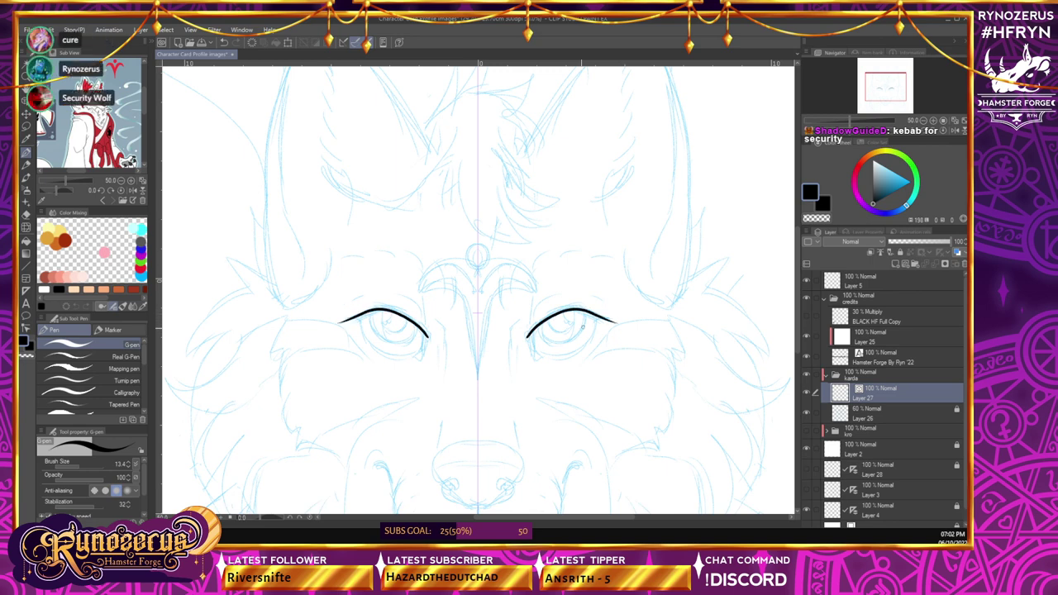
key("ctrl+z")
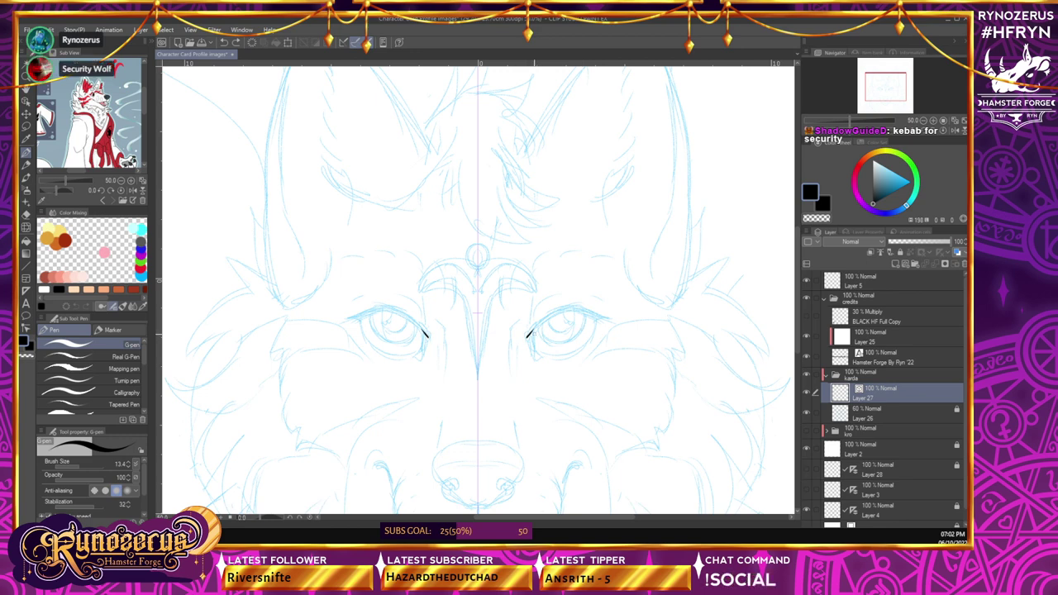
left_click_drag(426, 335, 423, 352)
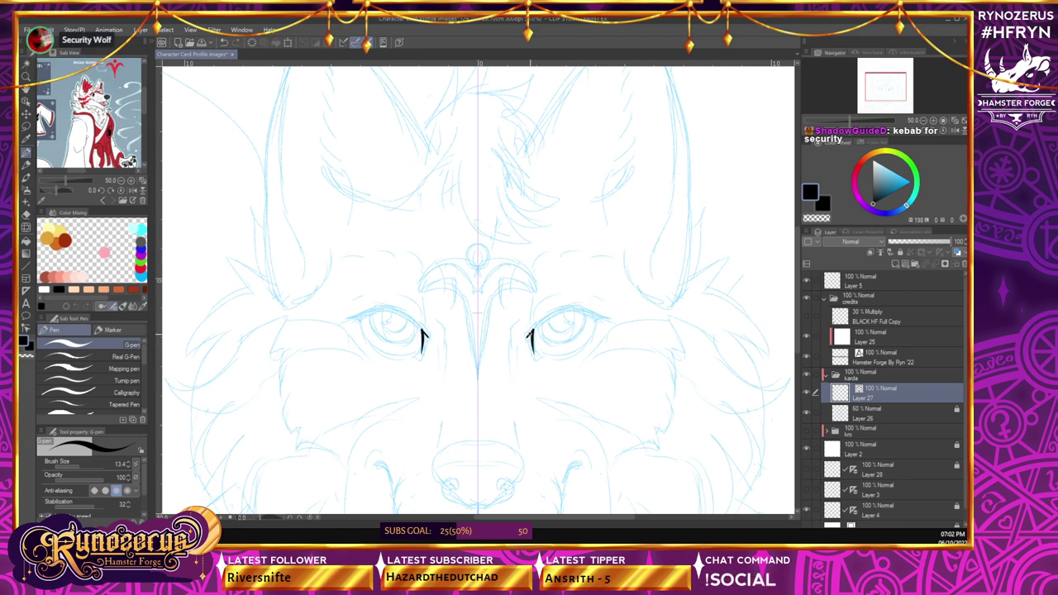
left_click_drag(530, 335, 563, 311)
key("ctrl+z")
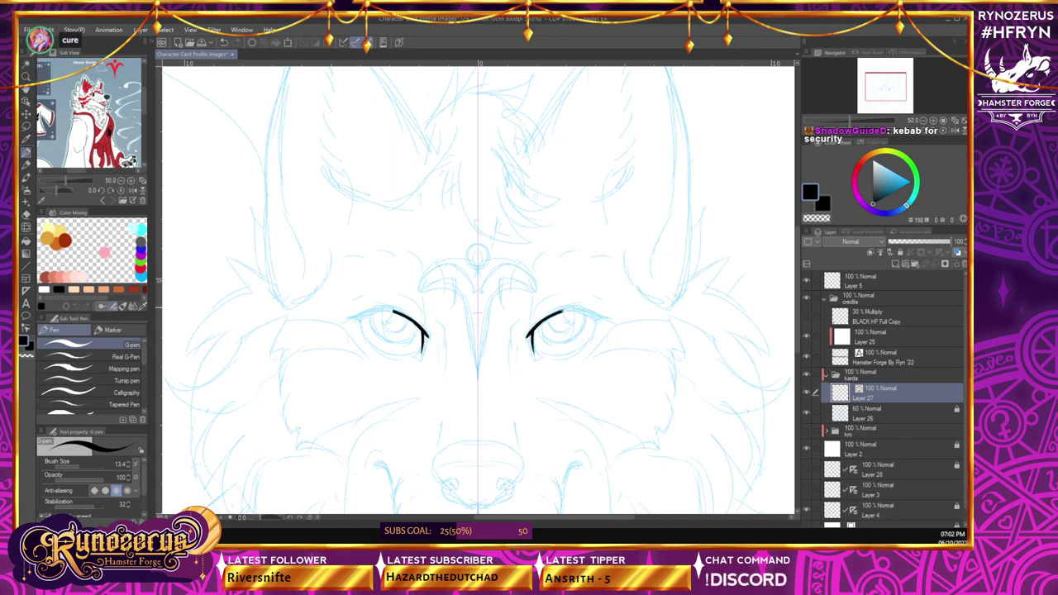
left_click_drag(394, 313, 361, 312)
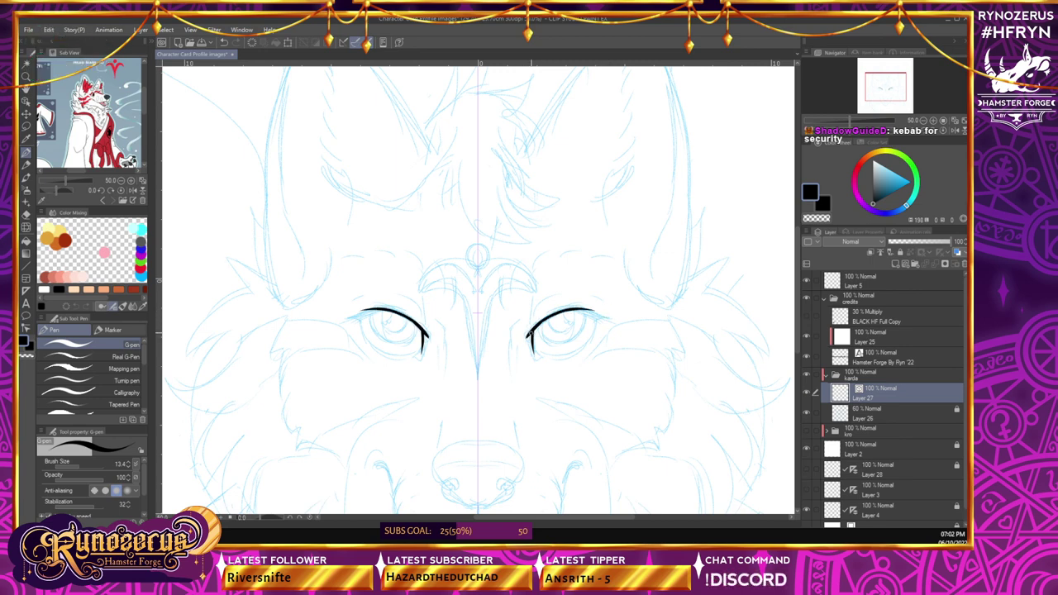
left_click_drag(422, 330, 347, 315)
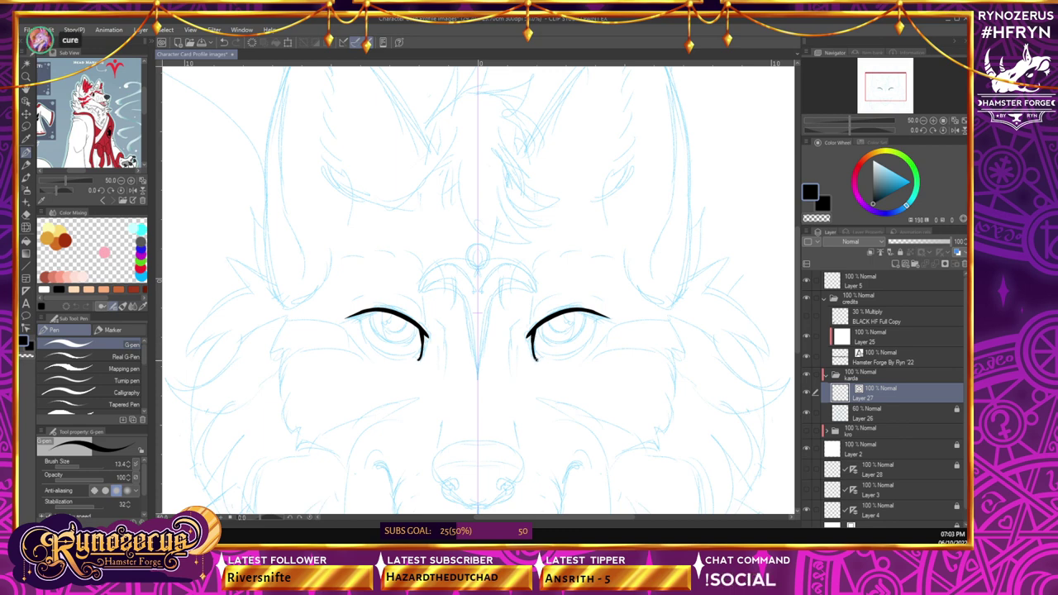
left_click_drag(535, 355, 549, 359)
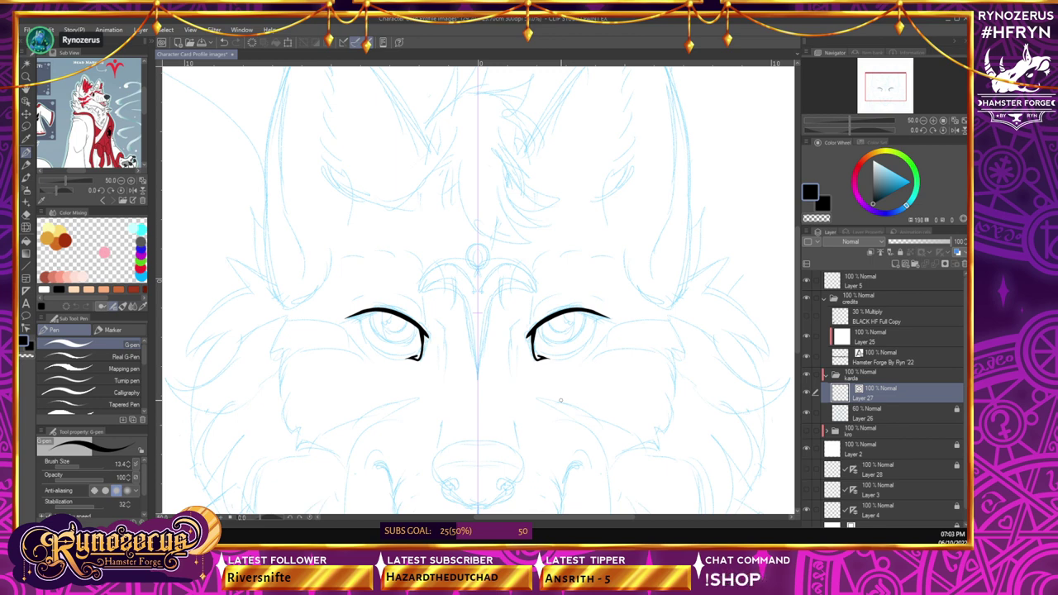
- Rotate the canvas to -30° and ink a curved lower eyelid from the inner to the outer corner of each eye
left_click(924, 131)
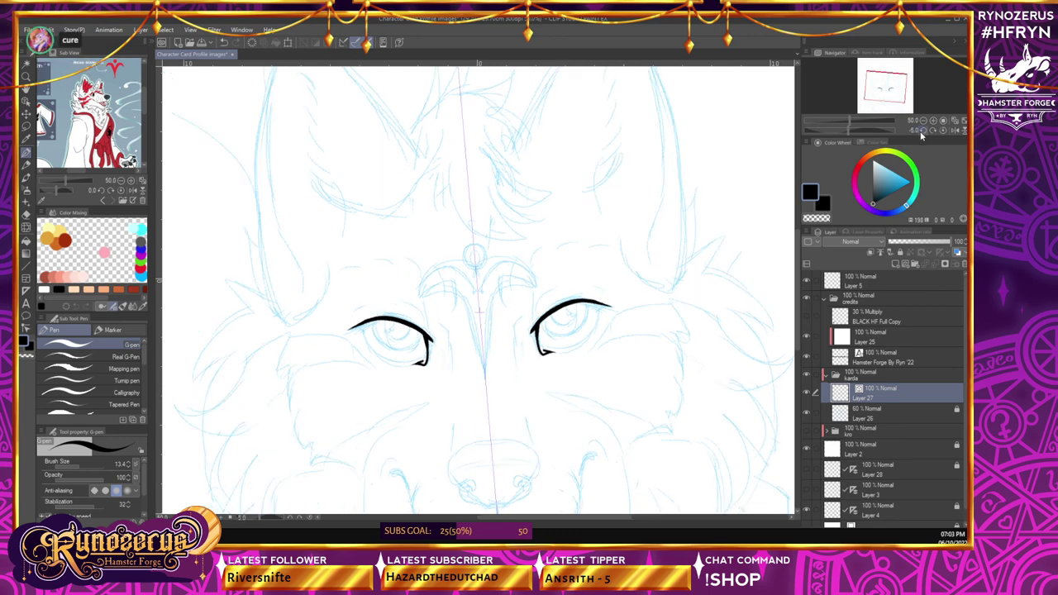
left_click(924, 131)
left_click(923, 131)
left_click(923, 131)
left_click(924, 131)
left_click(923, 130)
left_click_drag(799, 318, 799, 303)
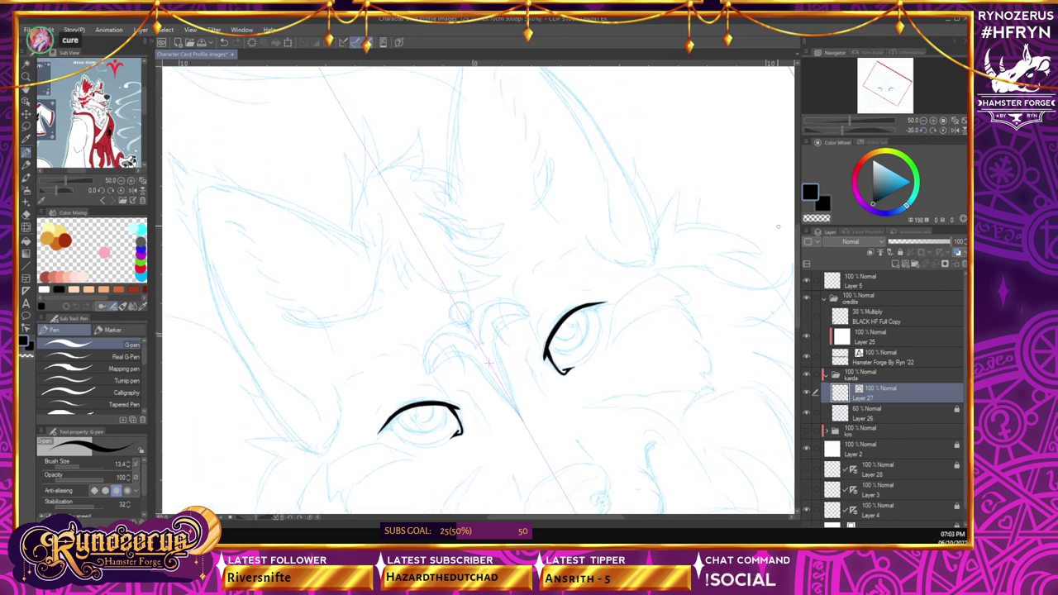
mouse_move(568, 370)
left_mouse_down()
mouse_move(603, 337)
mouse_move(602, 318)
left_mouse_up()
key("ctrl+z")
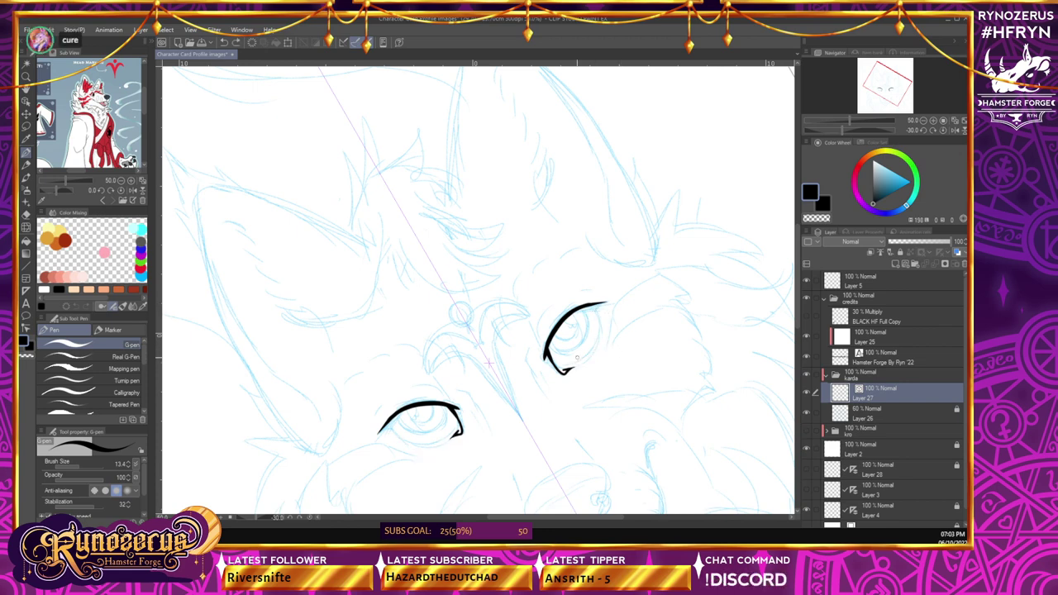
mouse_move(567, 372)
left_mouse_down()
mouse_move(592, 358)
mouse_move(604, 314)
left_mouse_up()
key("ctrl+z")
left_click_drag(569, 370, 603, 321)
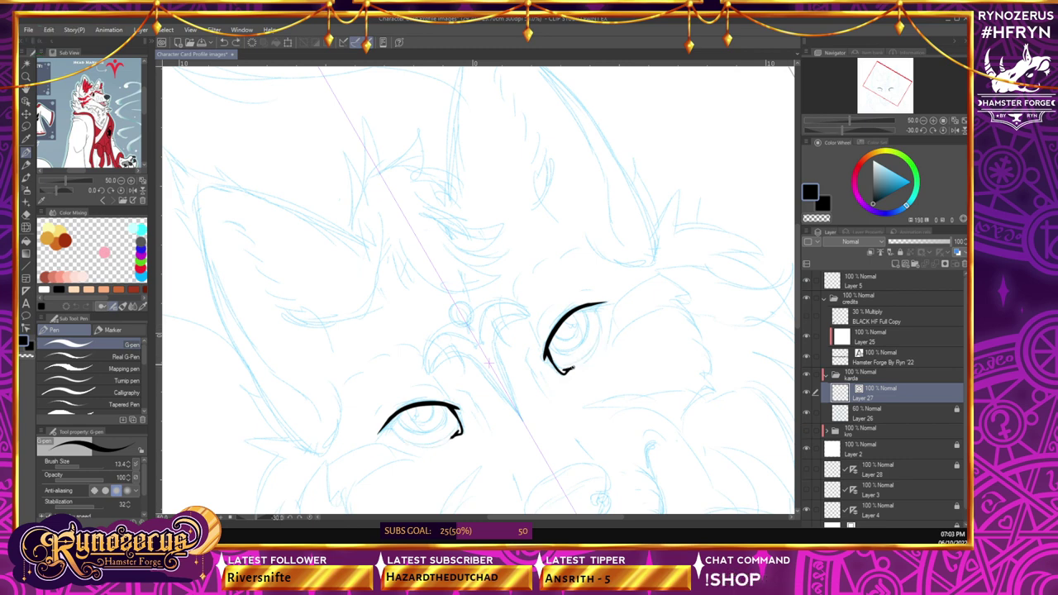
key("ctrl+z")
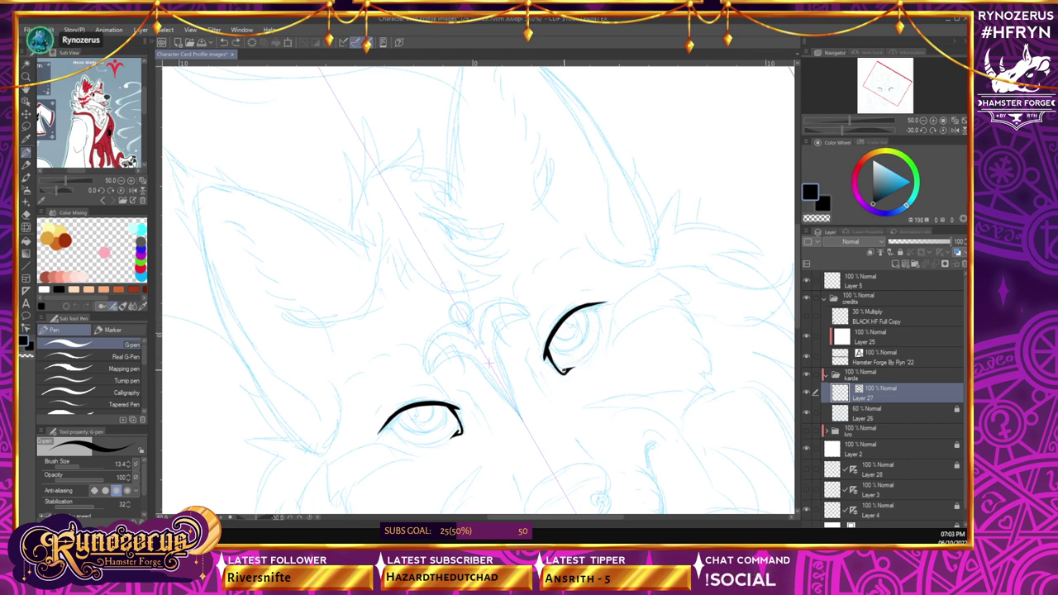
mouse_move(566, 371)
left_mouse_down()
mouse_move(594, 354)
mouse_move(602, 319)
left_mouse_up()
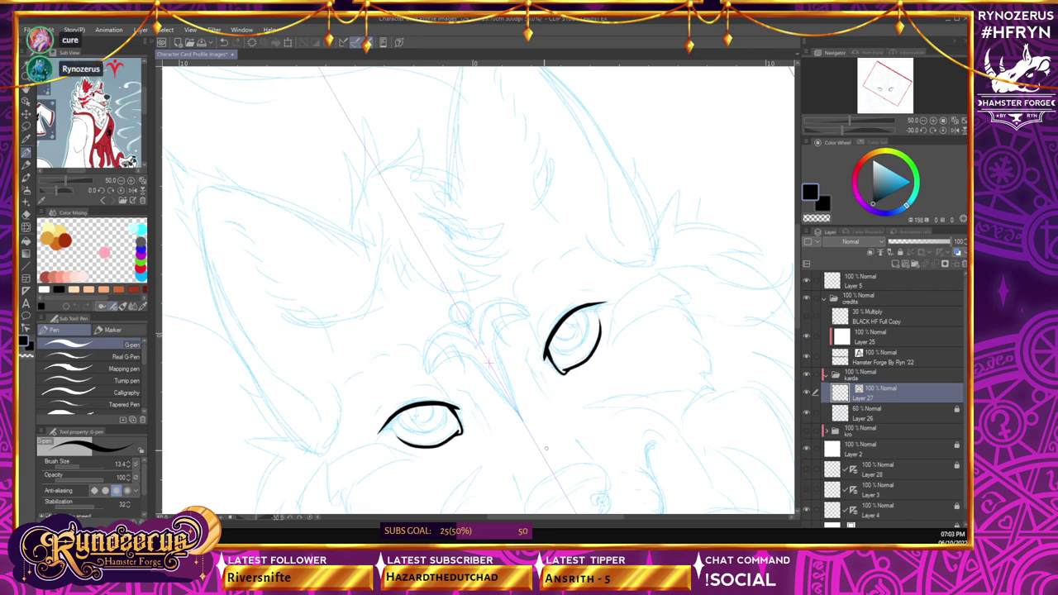
key("ctrl+z")
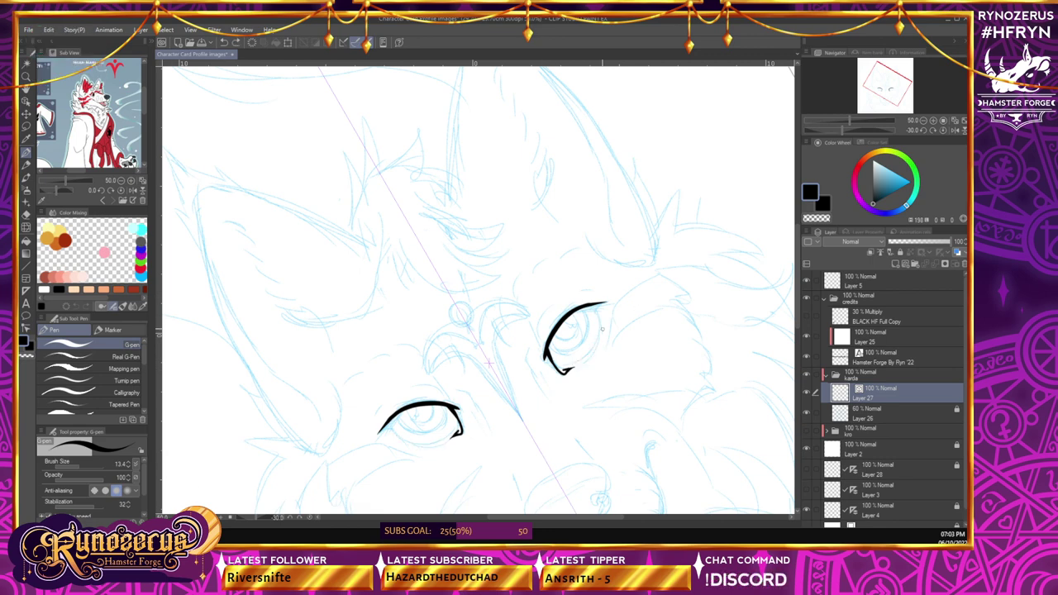
mouse_move(600, 322)
left_mouse_down()
mouse_move(594, 357)
mouse_move(569, 372)
left_mouse_up()
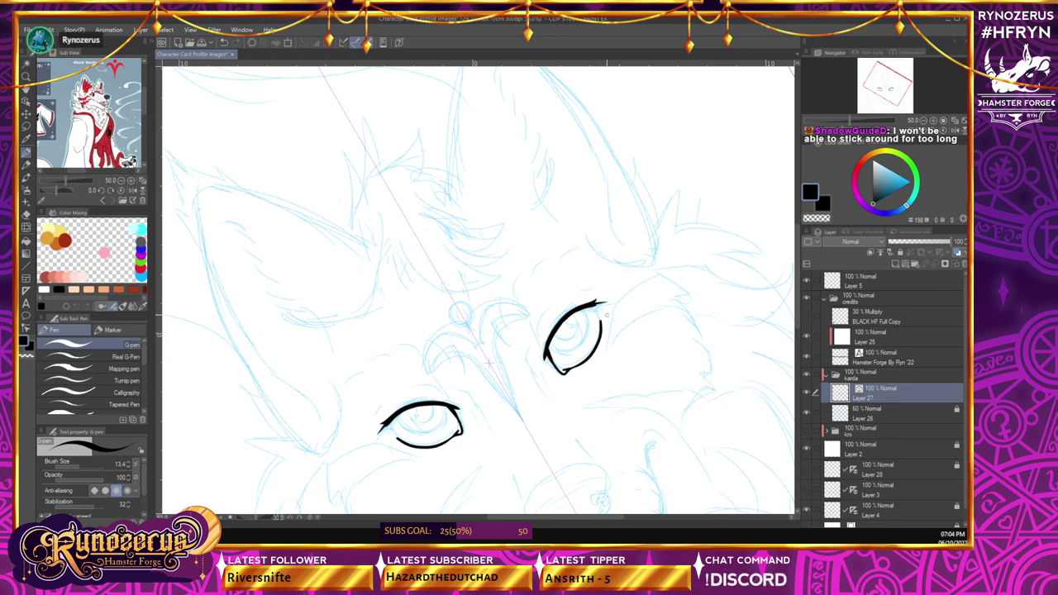
- Rotate the canvas to -50°, ink an angled brow crease above the inner corner of each eye, and reset the rotation
key("ctrl+z")
left_click(923, 132)
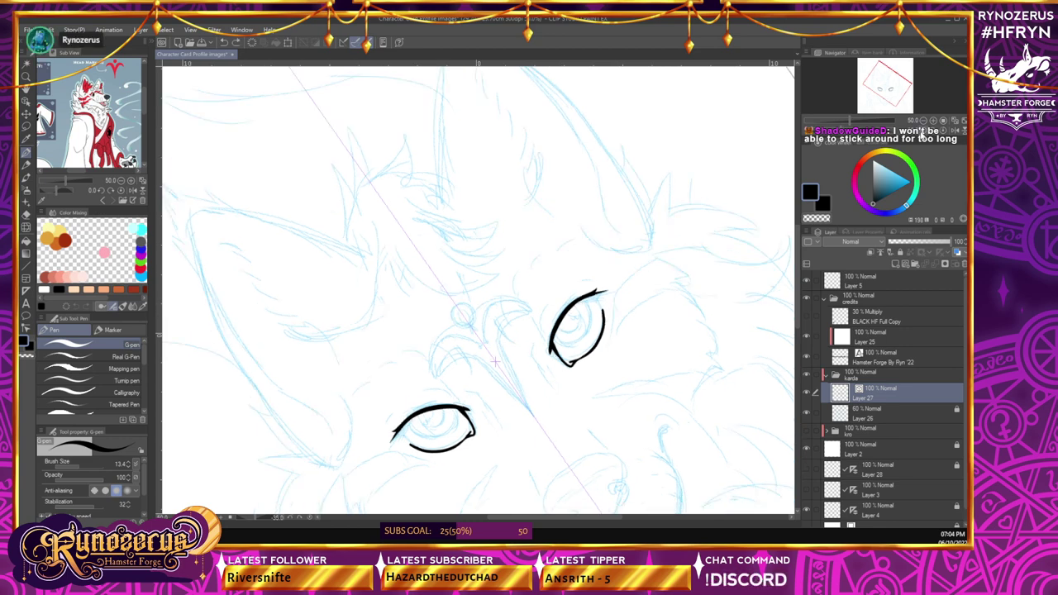
left_click(923, 132)
left_click(923, 131)
left_click(922, 132)
left_click_drag(797, 277, 797, 266)
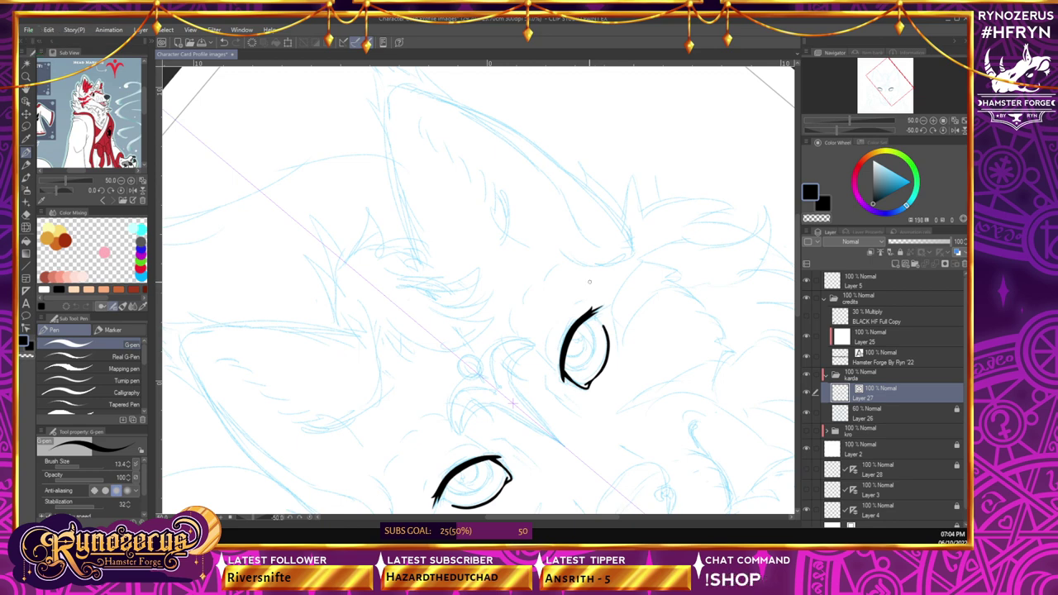
left_click_drag(559, 367, 565, 320)
key("ctrl+z")
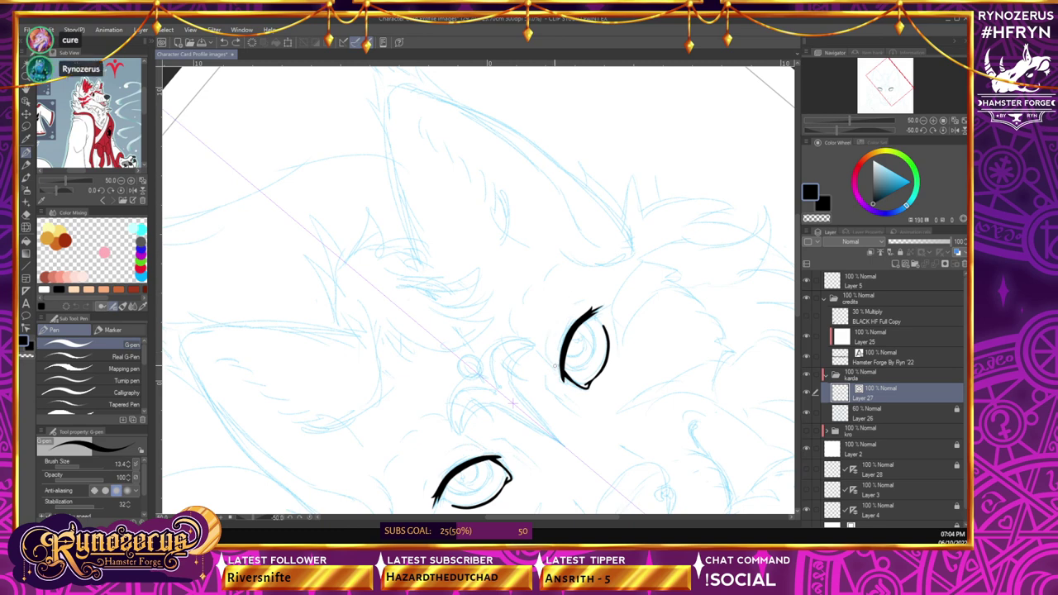
left_click_drag(557, 367, 556, 314)
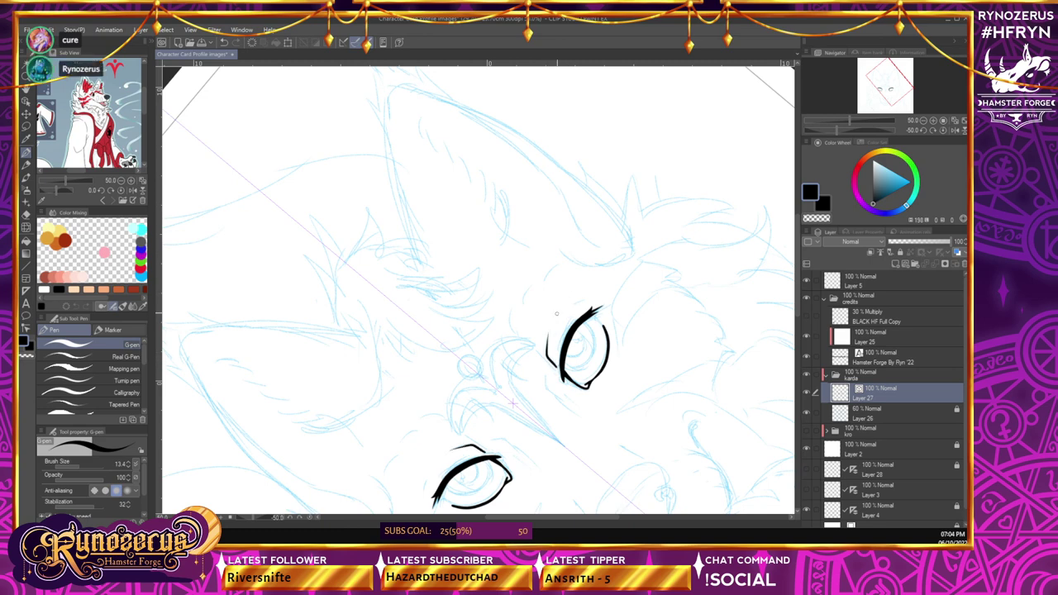
left_click(943, 130)
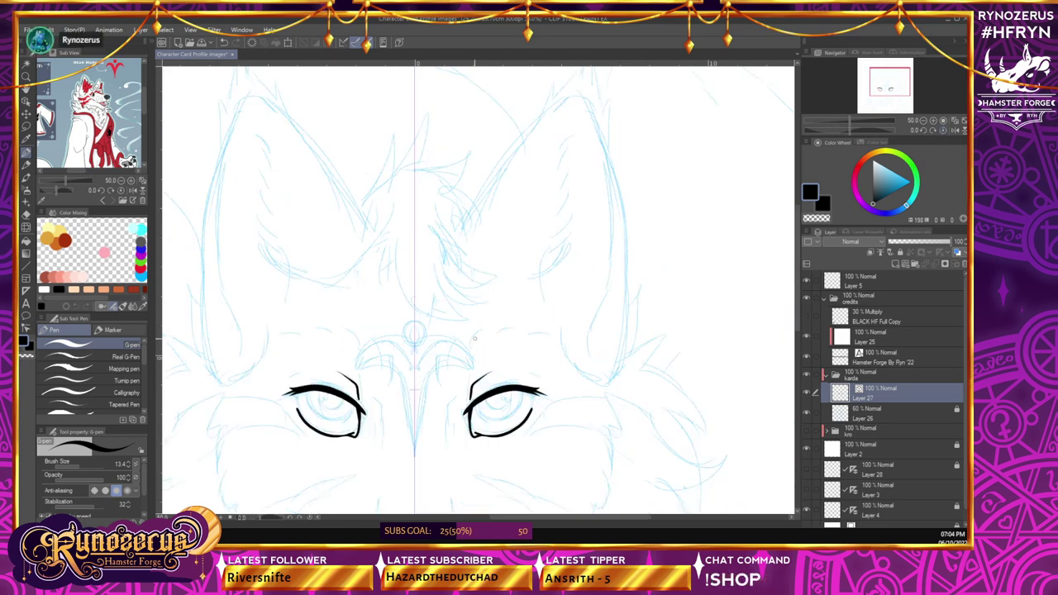
left_click(935, 121)
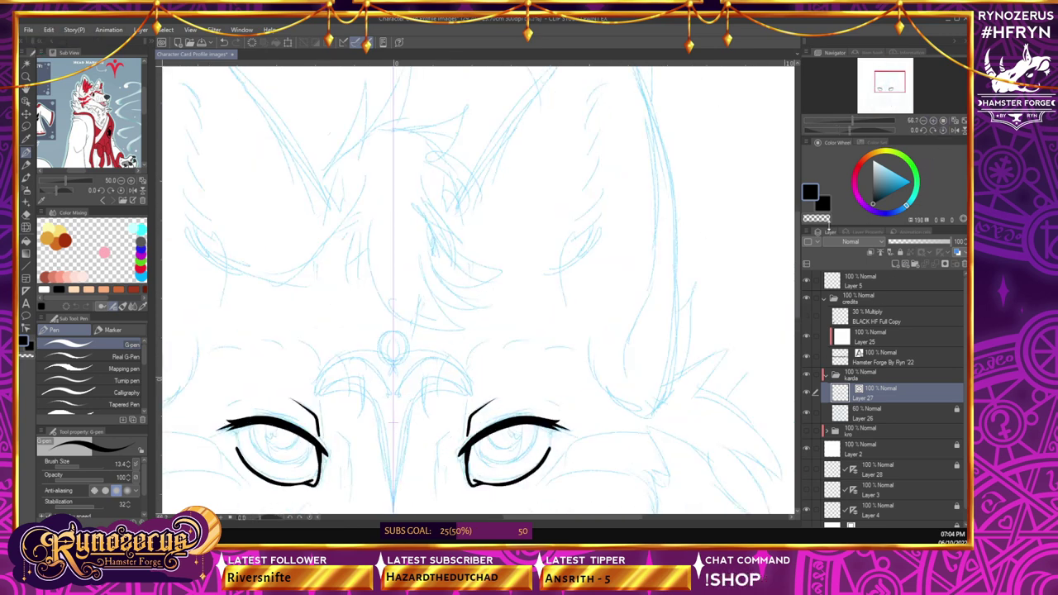
scroll(491, 396, "down", 2)
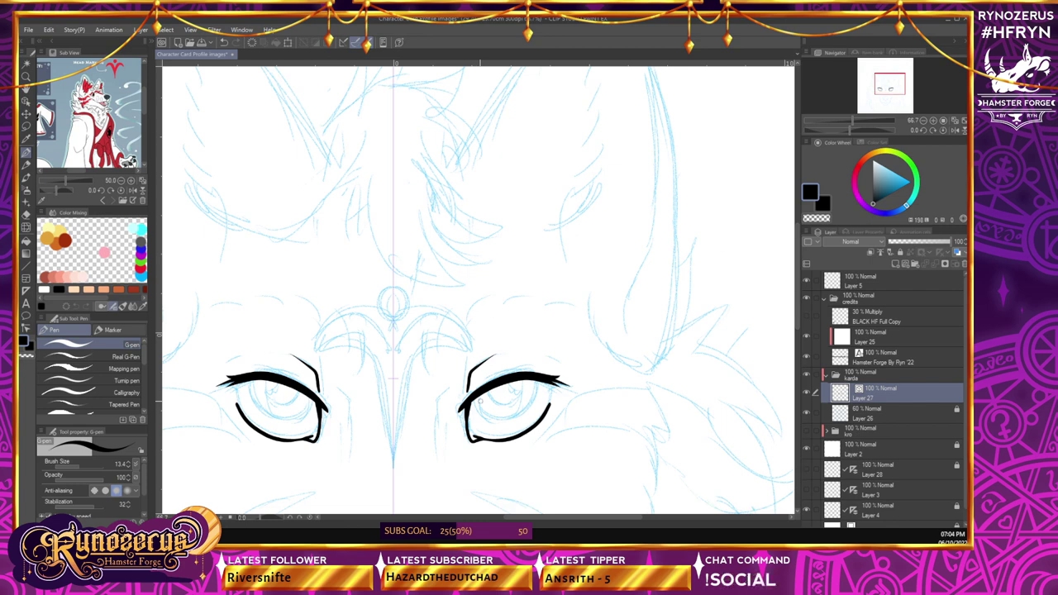
mouse_move(473, 397)
left_mouse_down()
mouse_move(506, 422)
mouse_move(535, 397)
mouse_move(482, 409)
mouse_move(536, 396)
mouse_move(481, 410)
mouse_move(539, 392)
mouse_move(484, 412)
mouse_move(538, 383)
left_mouse_up()
key("ctrl+z")
key("ctrl+z")
key("ctrl+z")
mouse_move(474, 398)
left_mouse_down()
mouse_move(525, 416)
mouse_move(536, 376)
left_mouse_up()
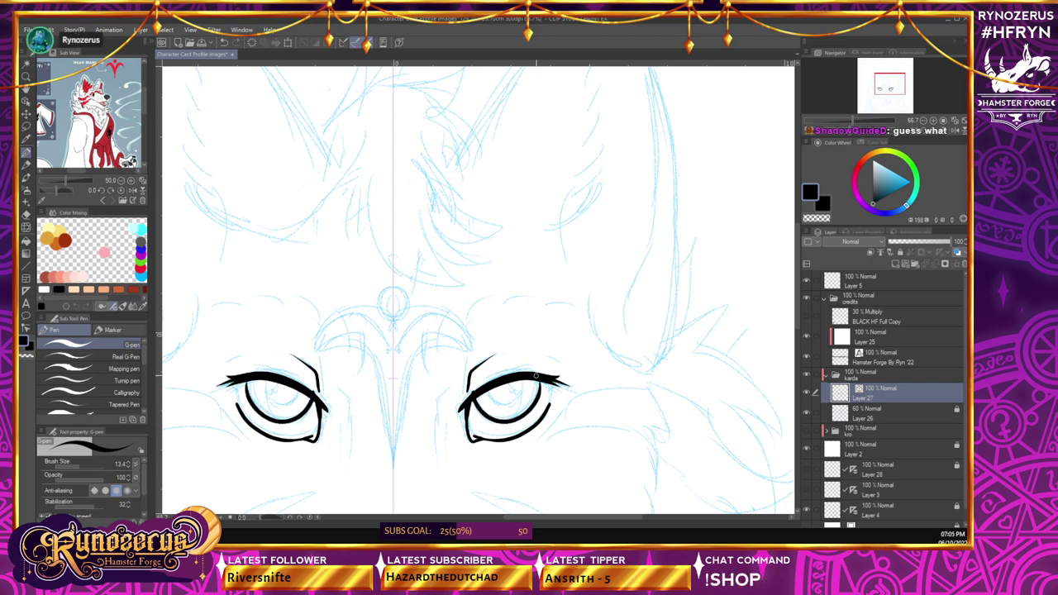
key("ctrl+z")
mouse_move(477, 395)
left_mouse_down()
mouse_move(496, 419)
mouse_move(541, 380)
left_mouse_up()
key("ctrl+z")
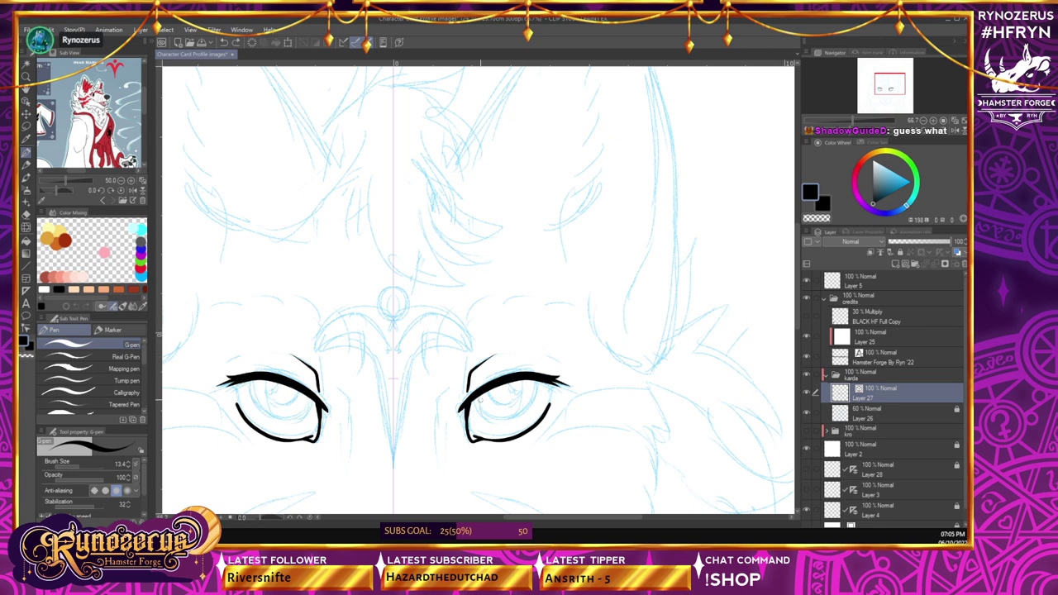
left_click_drag(475, 396, 506, 419)
key("ctrl+z")
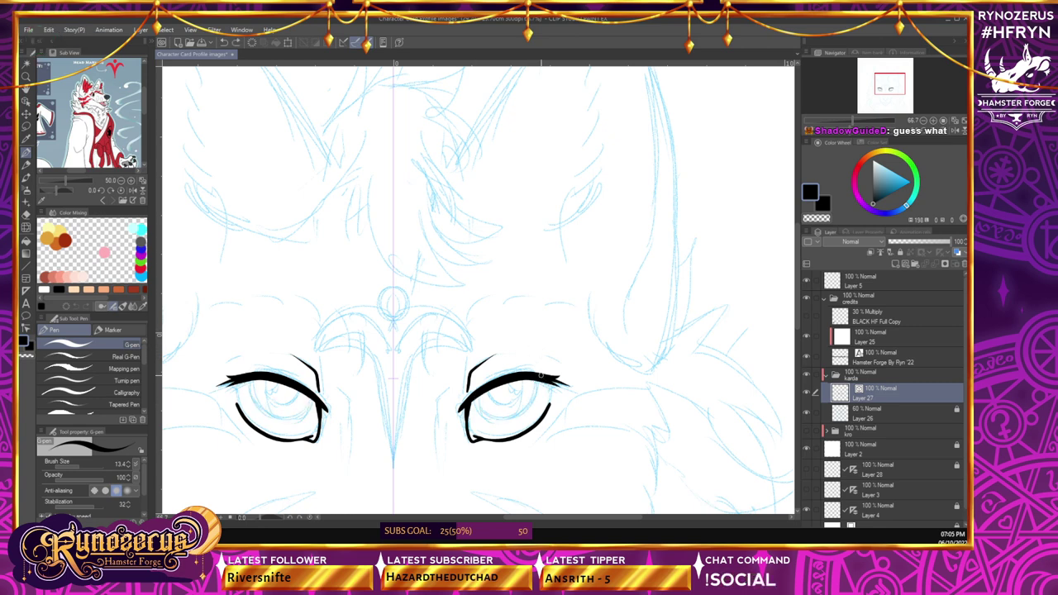
left_click_drag(484, 403, 536, 389)
key("ctrl+z")
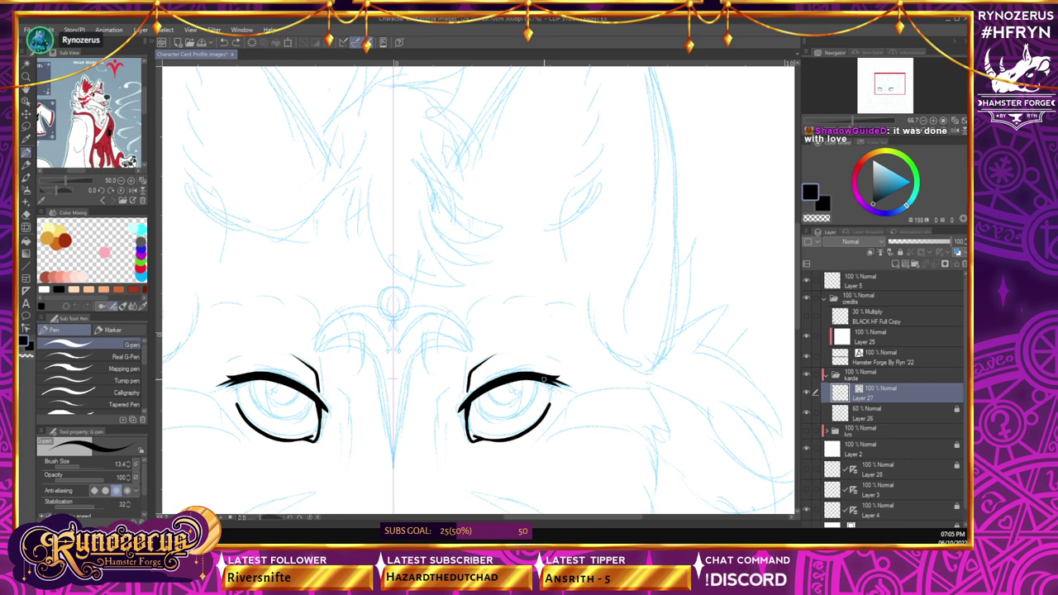
- Ink a crease over each upper eyelid, extend the outer eye corners, and ink a hooked line down each side of the upper muzzle bridge
left_click_drag(544, 379, 551, 389)
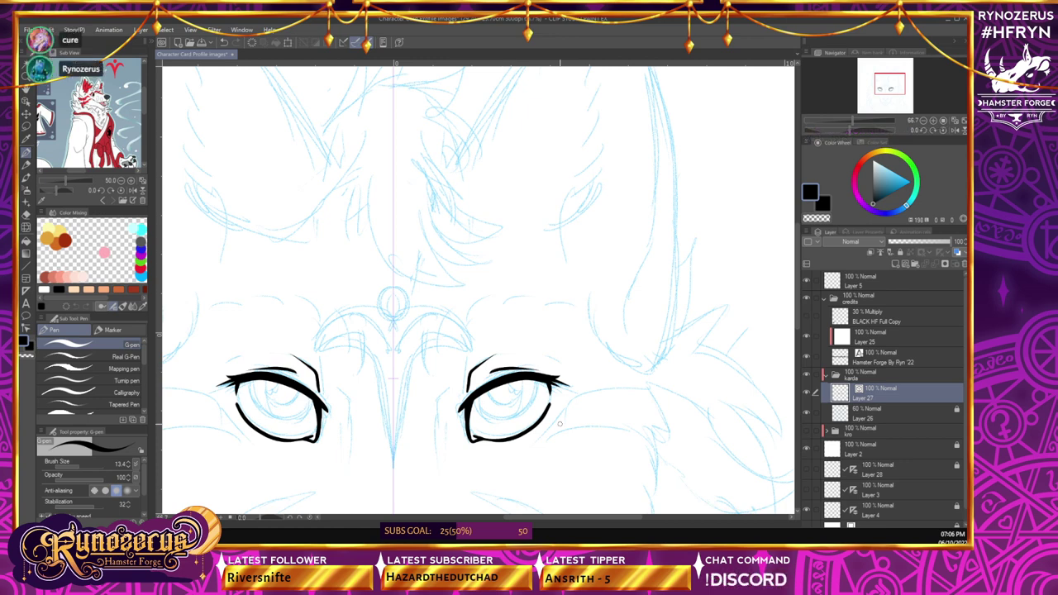
scroll(560, 424, "down", 3)
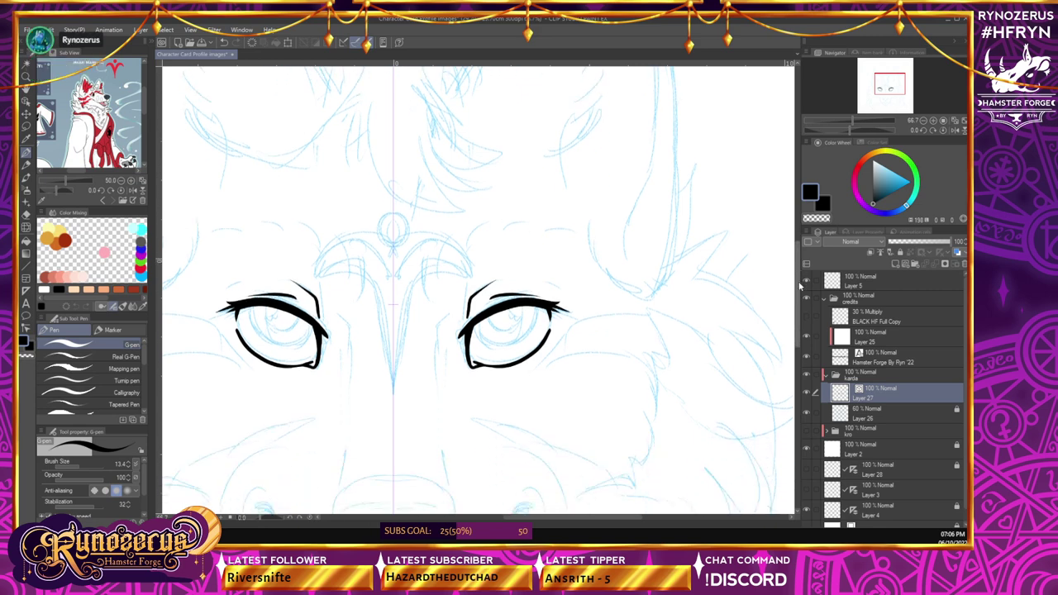
mouse_move(451, 270)
left_mouse_down()
mouse_move(440, 279)
mouse_move(438, 342)
left_mouse_up()
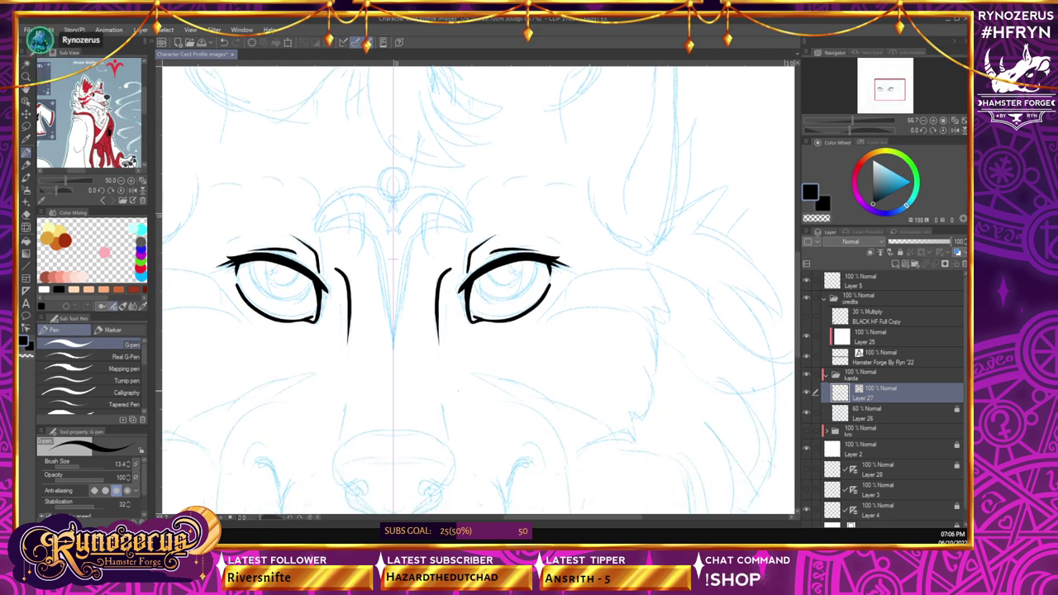
key("ctrl+z")
left_click_drag(450, 267, 437, 347)
- Ink a short tapered line on each side of the muzzle just above the nose
left_click_drag(440, 394, 451, 445)
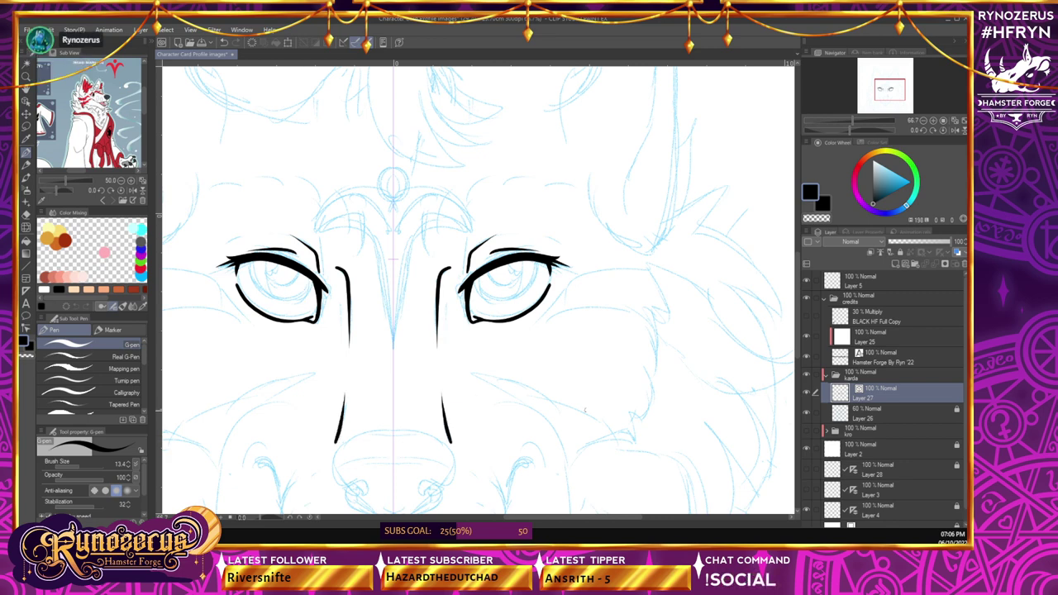
key("ctrl+z")
left_click_drag(438, 387, 451, 447)
key("ctrl+z")
left_click_drag(441, 393, 448, 437)
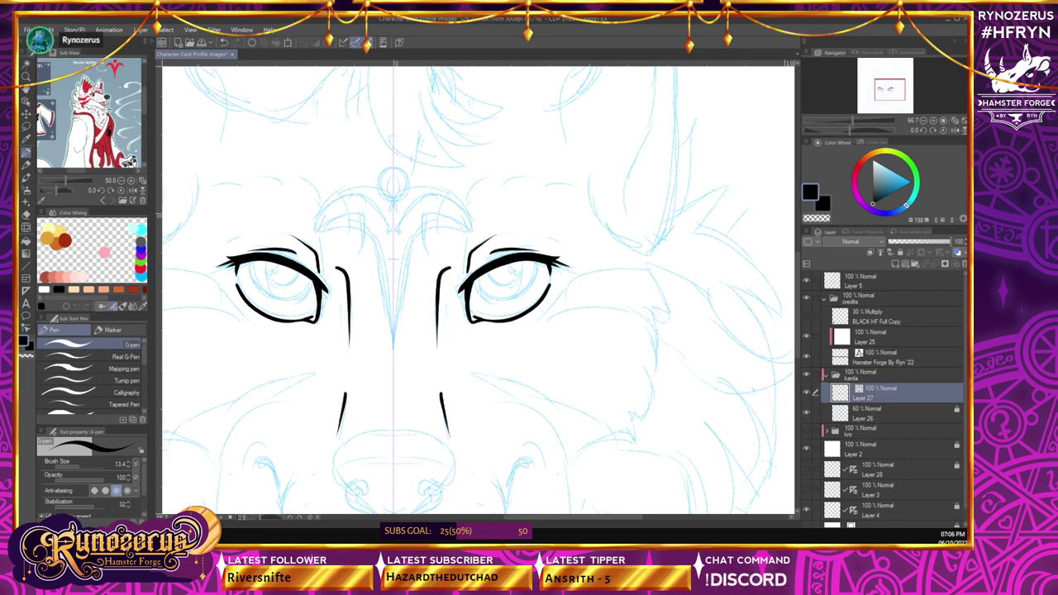
scroll(478, 289, "down", 3)
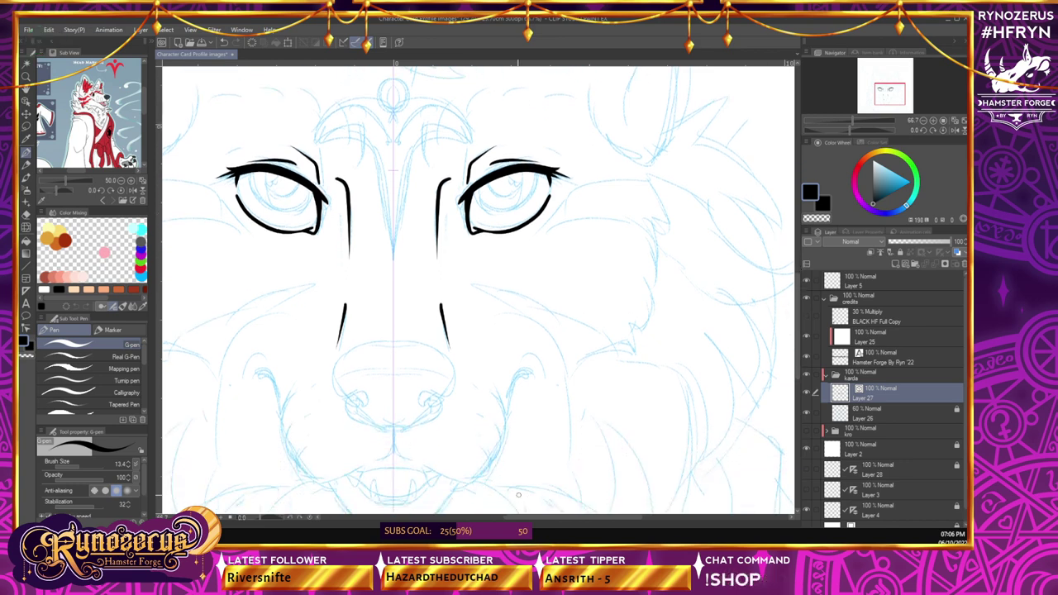
left_click_drag(799, 318, 801, 327)
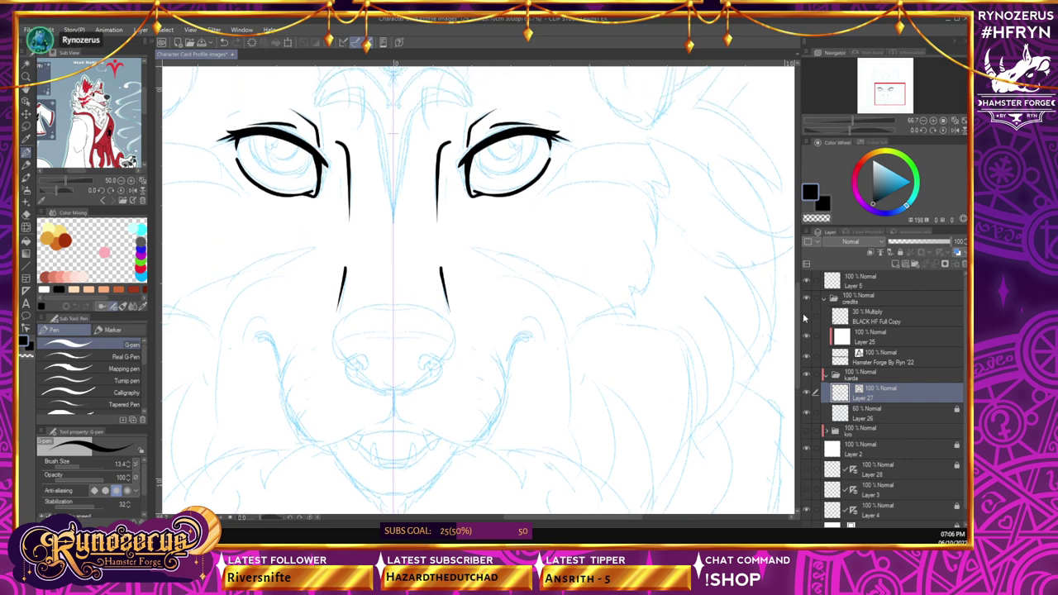
mouse_move(571, 329)
left_mouse_down()
mouse_move(589, 317)
mouse_move(637, 321)
left_mouse_up()
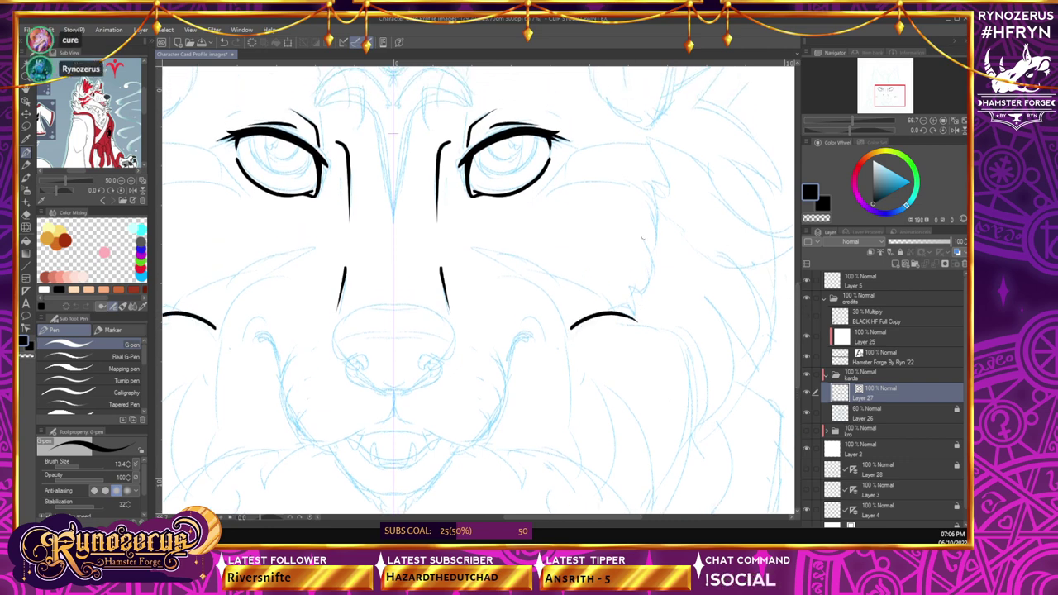
key("ctrl+z")
key("ctrl+z")
left_click_drag(147, 478, 147, 490)
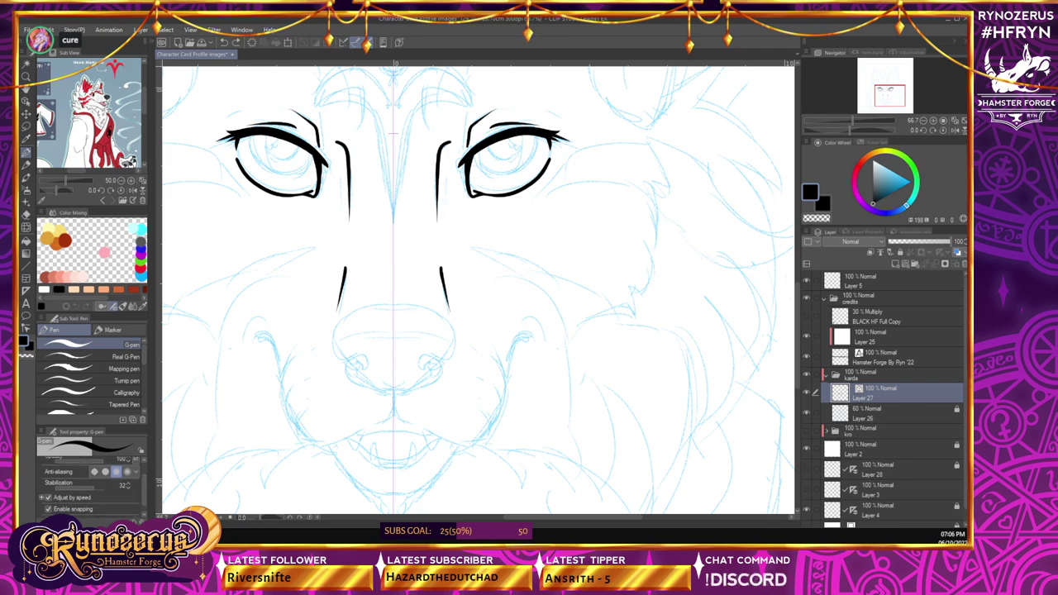
- Ink the upper outer edge of the cheek fur with a slanted stroke and jagged pointed tufts beside the eye
scroll(647, 203, "up", 2)
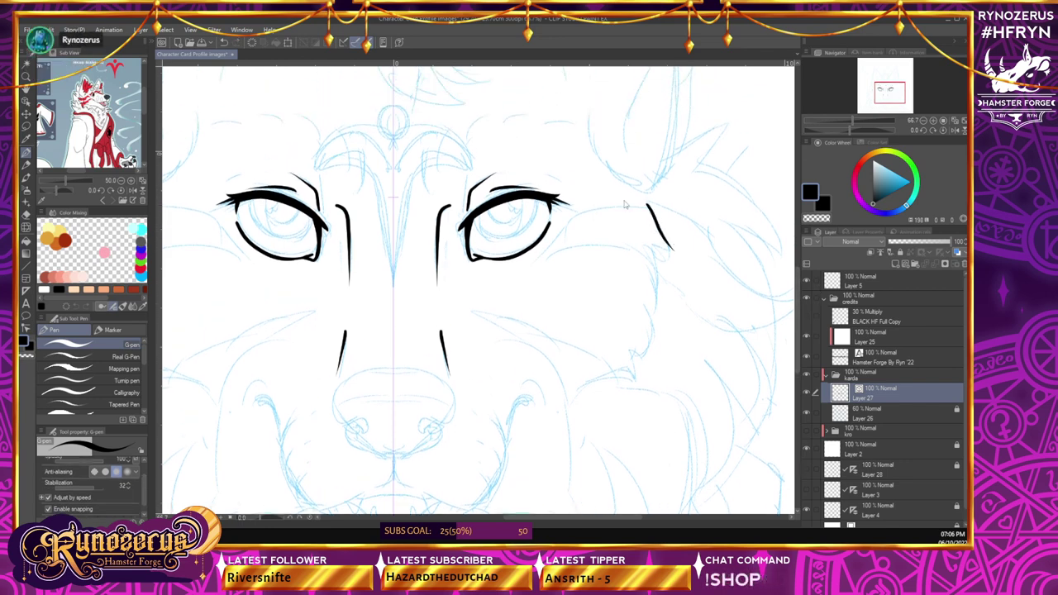
left_click_drag(648, 206, 671, 248)
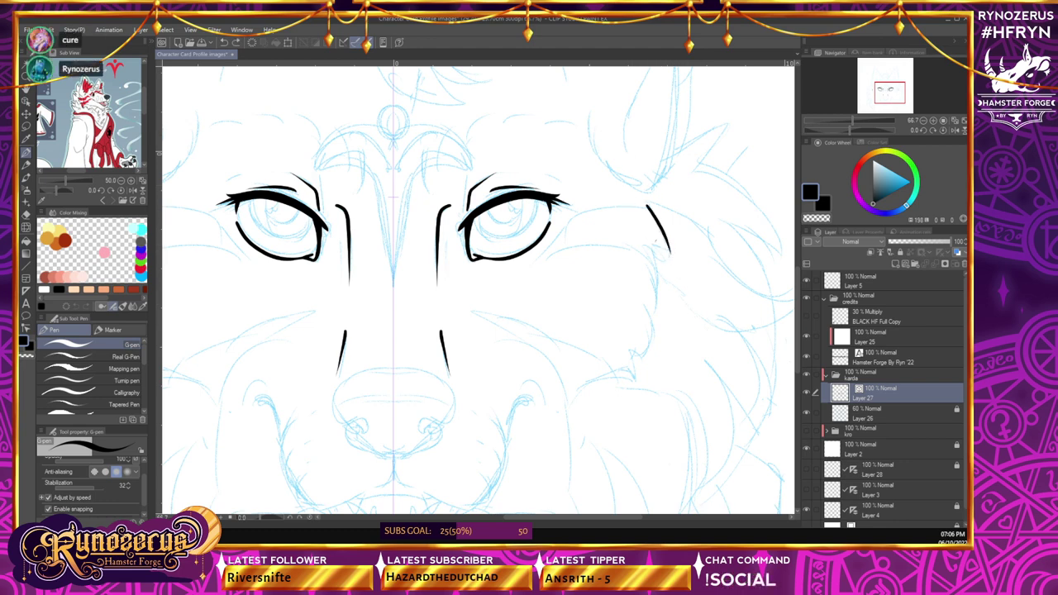
mouse_move(651, 243)
left_mouse_down()
mouse_move(659, 291)
mouse_move(654, 278)
mouse_move(659, 302)
mouse_move(653, 260)
left_mouse_up()
key("ctrl+z")
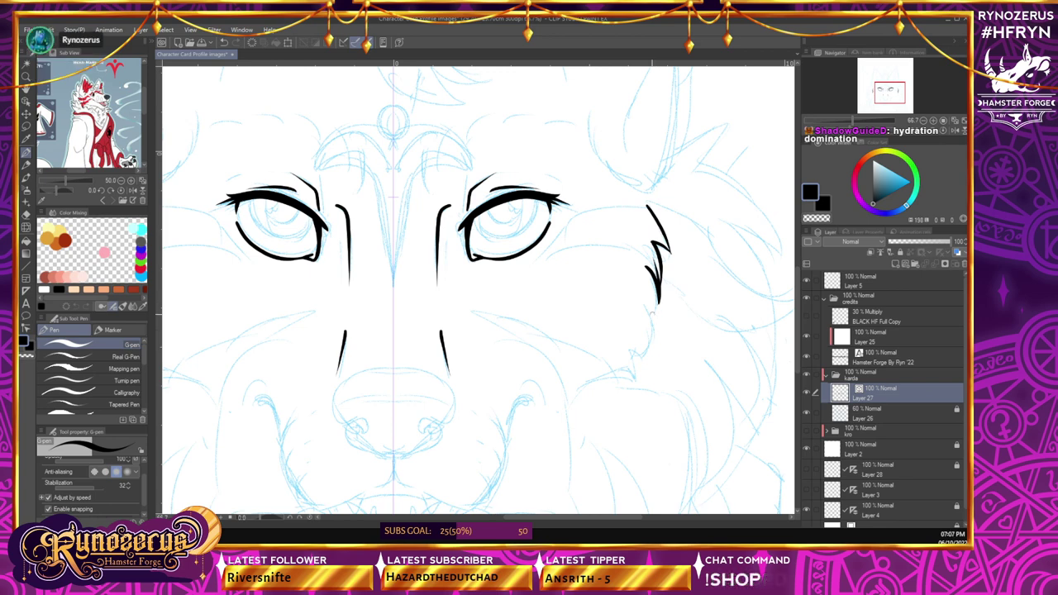
- Continue the jagged fur tufts down the outer cheek edge along the sketch, filling the gap between the upper and lower tufts
left_click_drag(643, 304, 650, 347)
key("ctrl+z")
left_click_drag(643, 300, 652, 347)
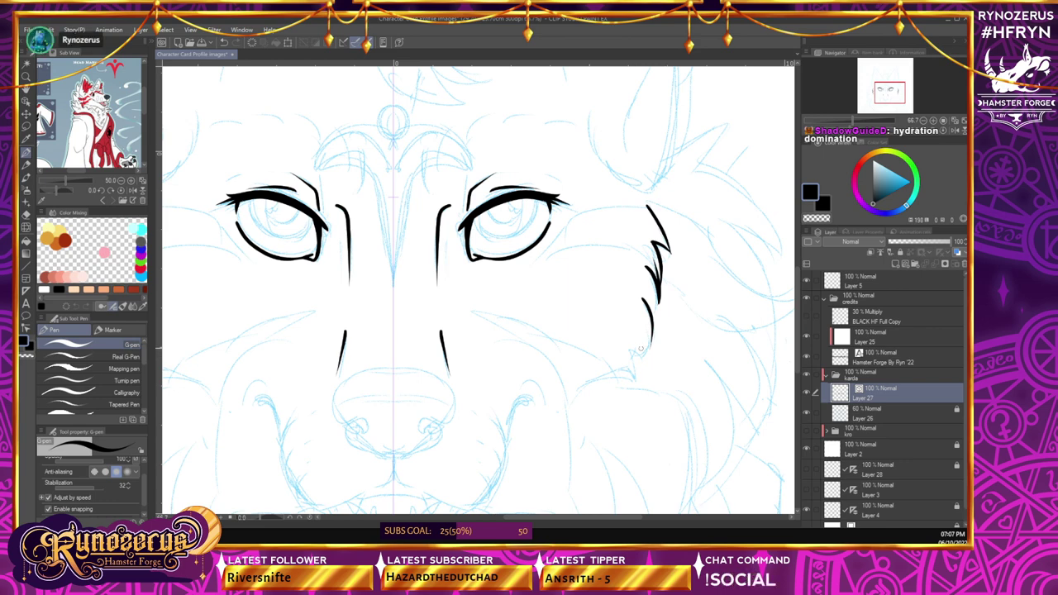
mouse_move(628, 348)
left_mouse_down()
mouse_move(646, 362)
mouse_move(643, 328)
left_mouse_up()
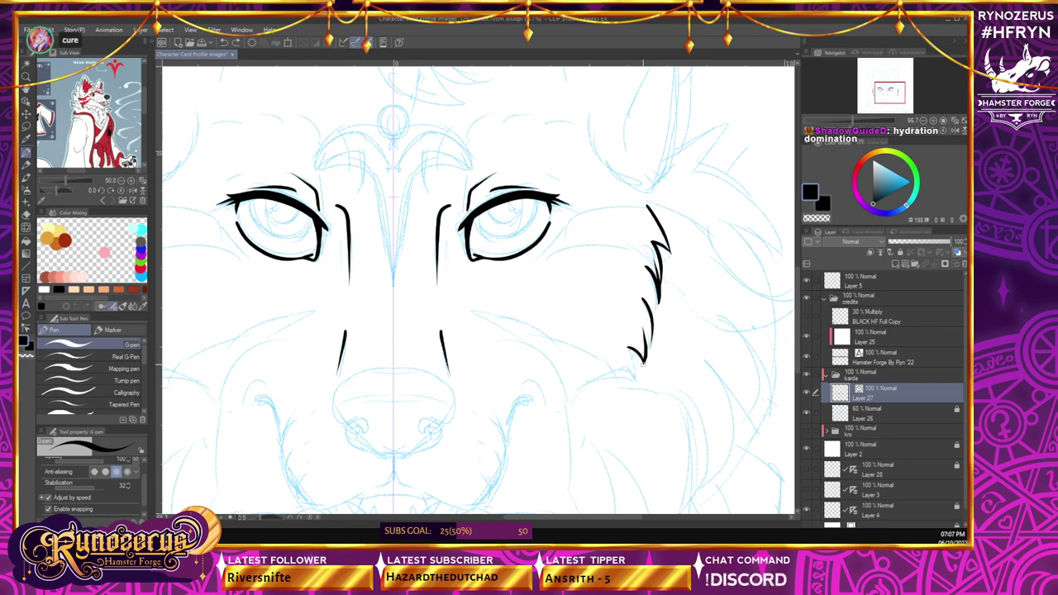
left_click_drag(644, 362, 647, 324)
key("ctrl+z")
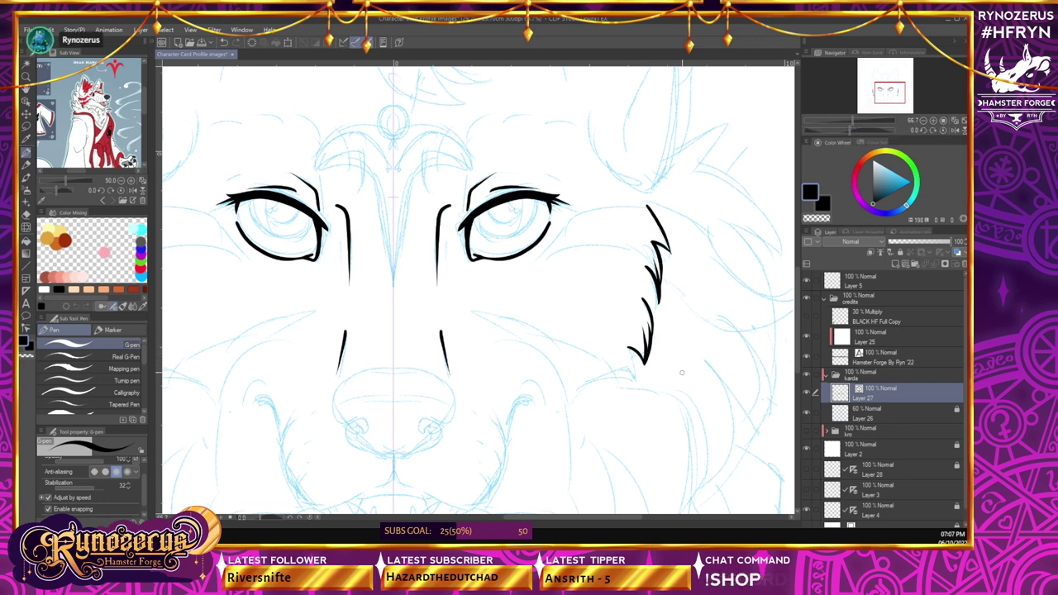
left_click_drag(645, 320, 658, 292)
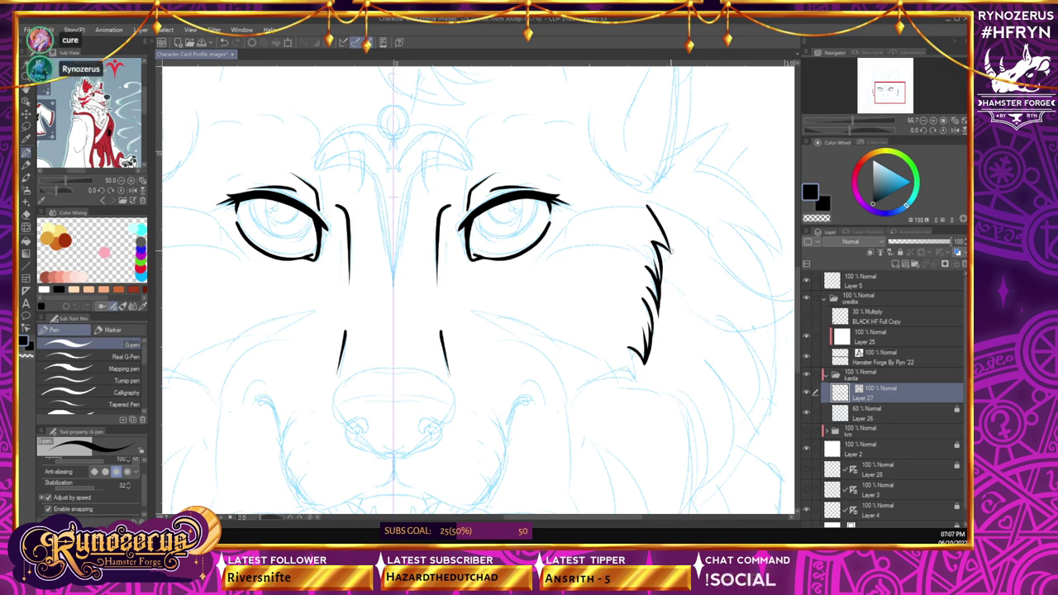
- Ink a curved line along the lower cheek and a pointed fur spike at its outer end
left_click_drag(585, 385, 637, 394)
key("ctrl+z")
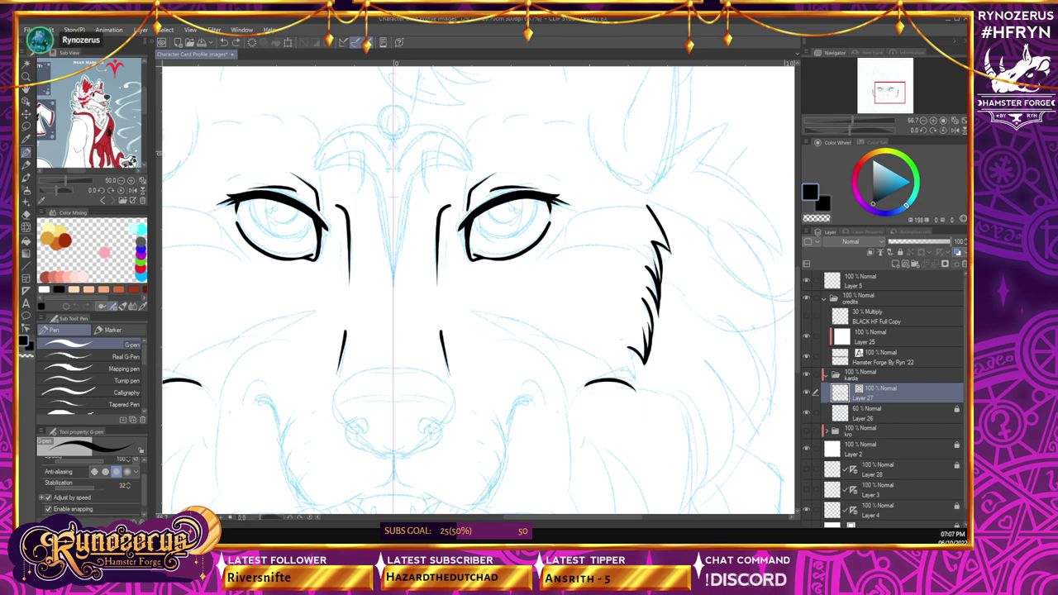
mouse_move(618, 365)
left_mouse_down()
mouse_move(644, 400)
mouse_move(615, 360)
left_mouse_up()
key("ctrl+z")
key("ctrl+z")
key("ctrl+z")
key("ctrl+z")
key("ctrl+z")
key("ctrl+z")
left_click_drag(616, 365, 639, 397)
key("ctrl+z")
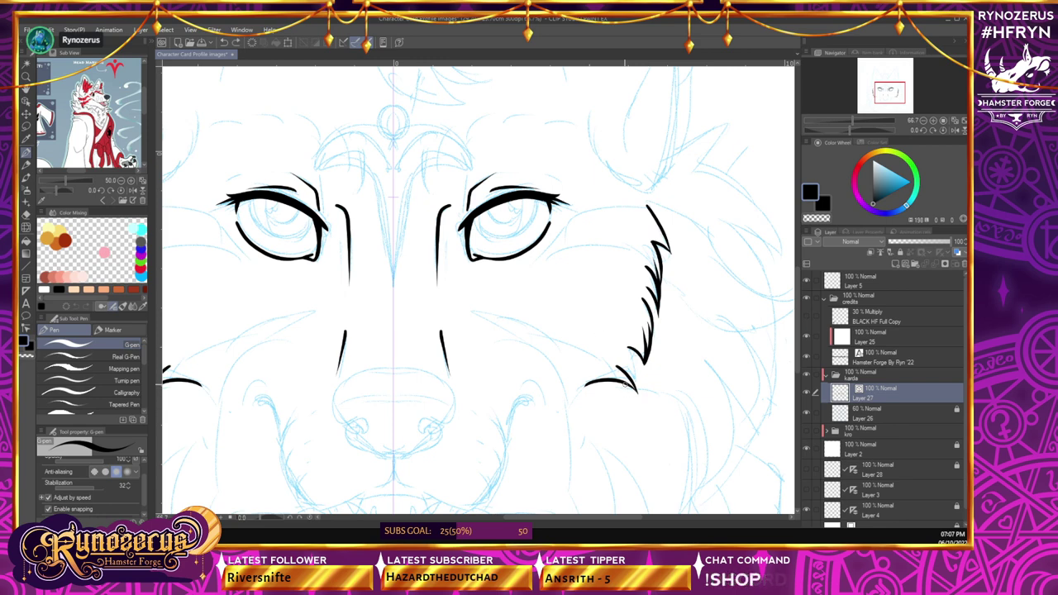
- Add more pointed fur spikes to join the lower cheek line to the jagged outer cheek edge
left_click_drag(624, 378, 640, 395)
key("ctrl+z")
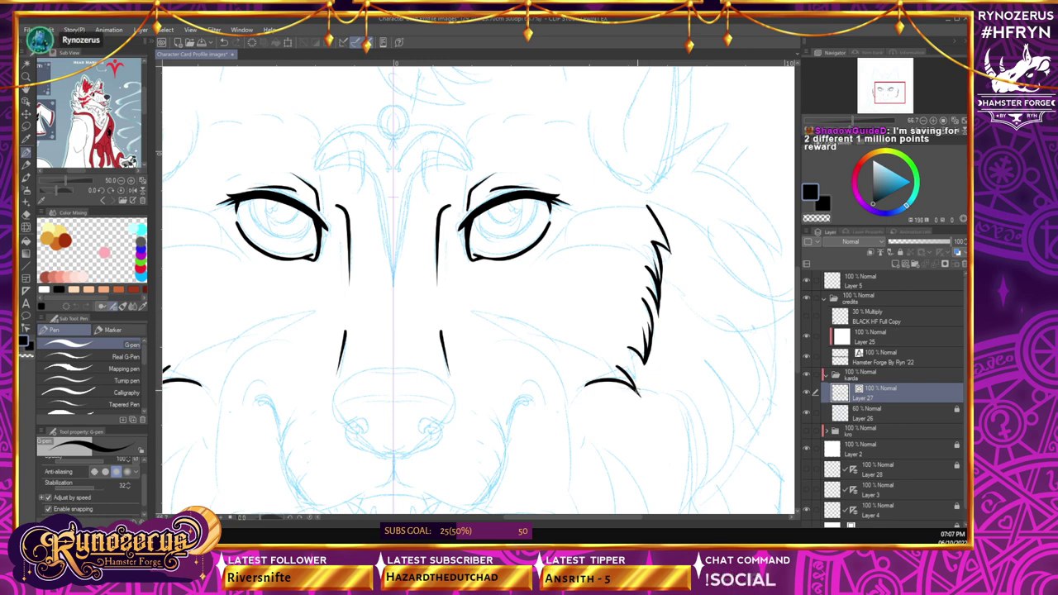
left_click_drag(627, 358, 642, 397)
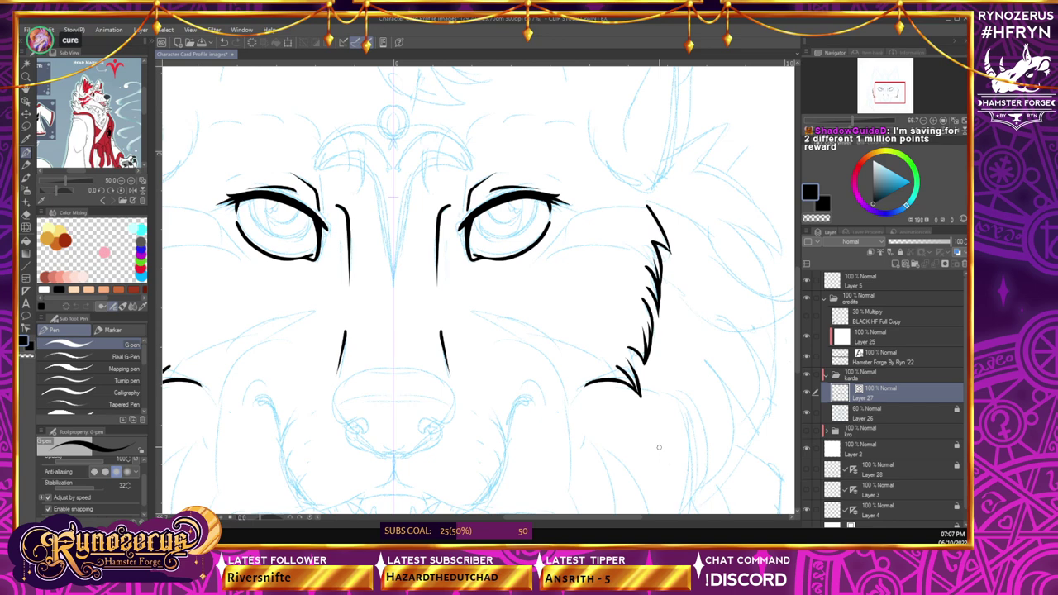
mouse_move(625, 356)
left_mouse_down()
mouse_move(638, 386)
mouse_move(650, 384)
left_mouse_up()
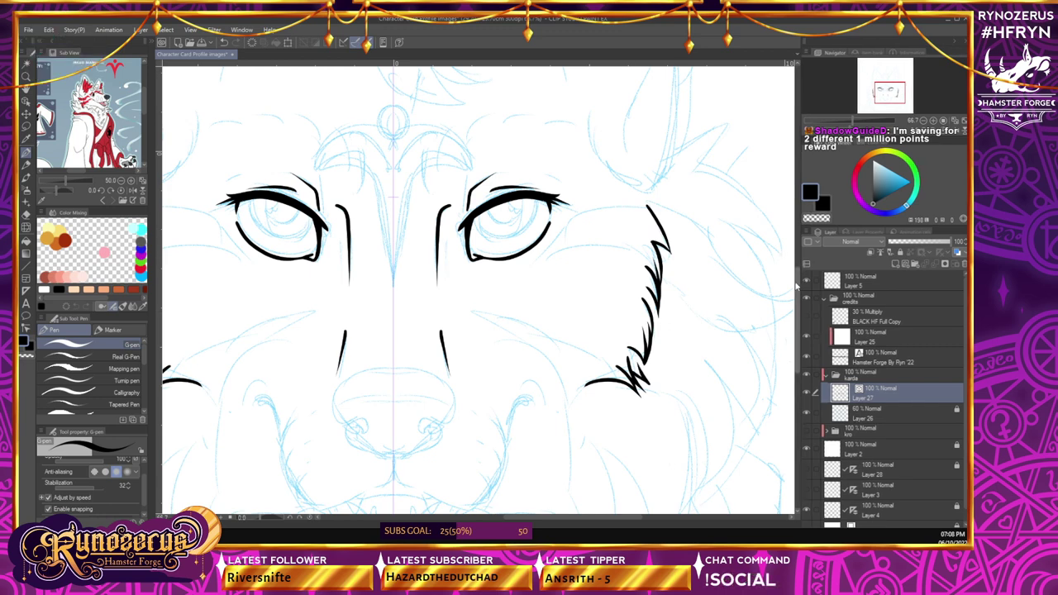
scroll(769, 289, "down", 2)
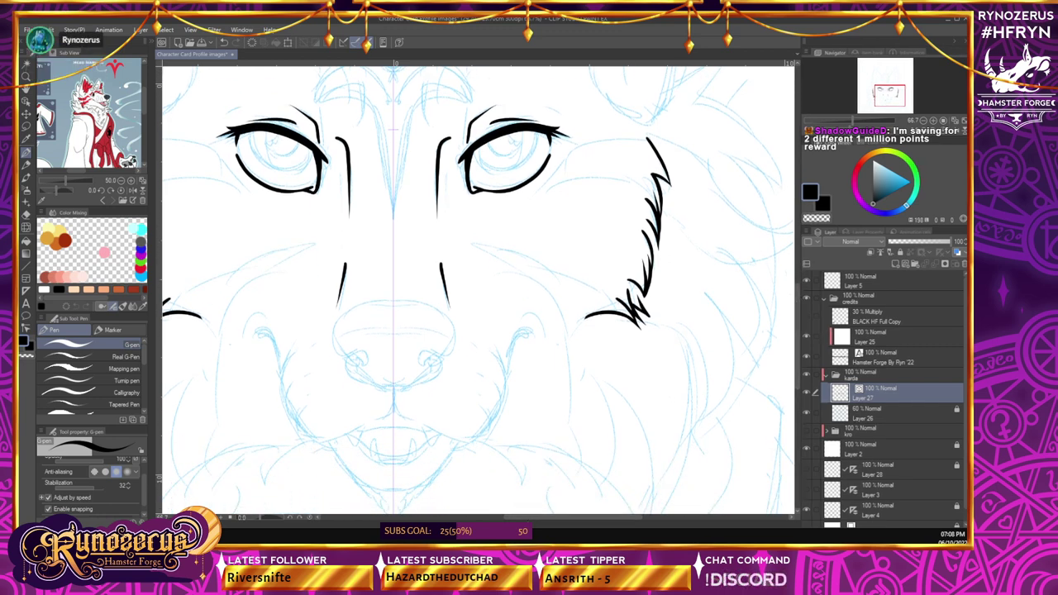
scroll(478, 289, "down", 3)
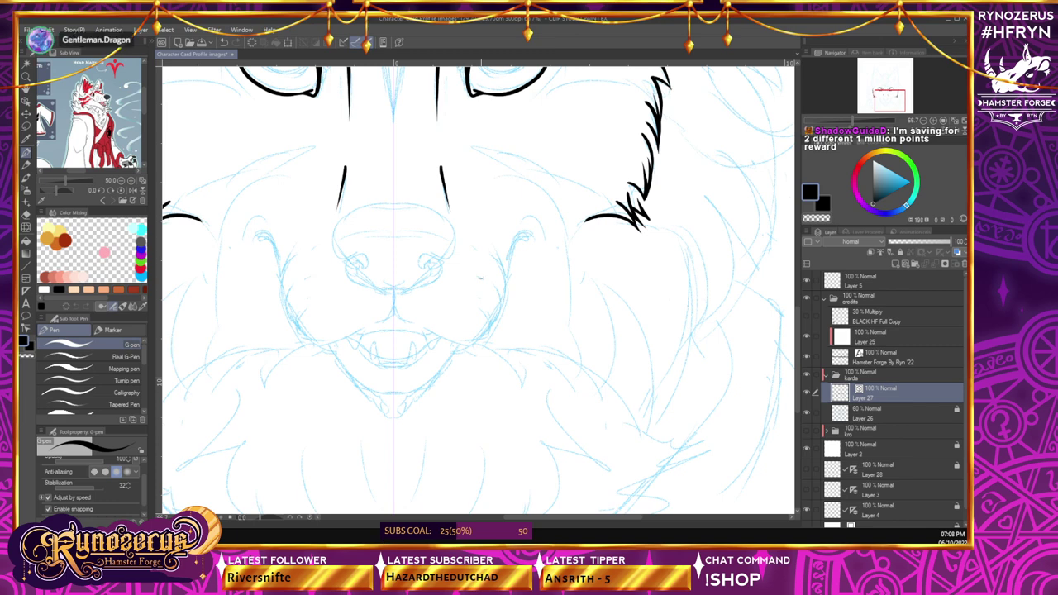
scroll(798, 331, "up", 3)
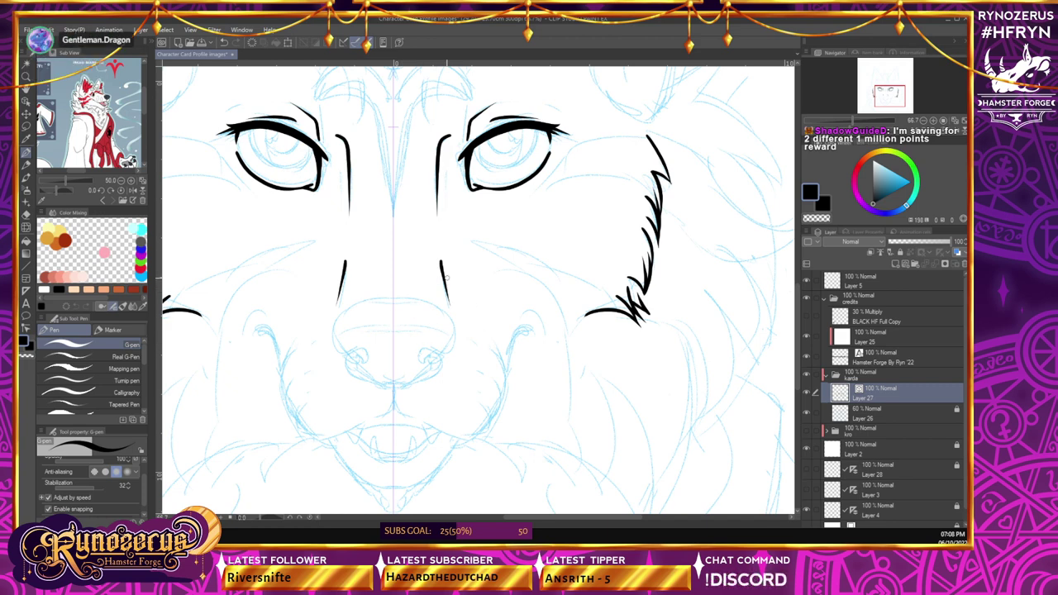
- Ink the nose's nostrils and lower edge along the sketch, and undo the thick upper nose outline
left_click_drag(561, 523, 533, 525)
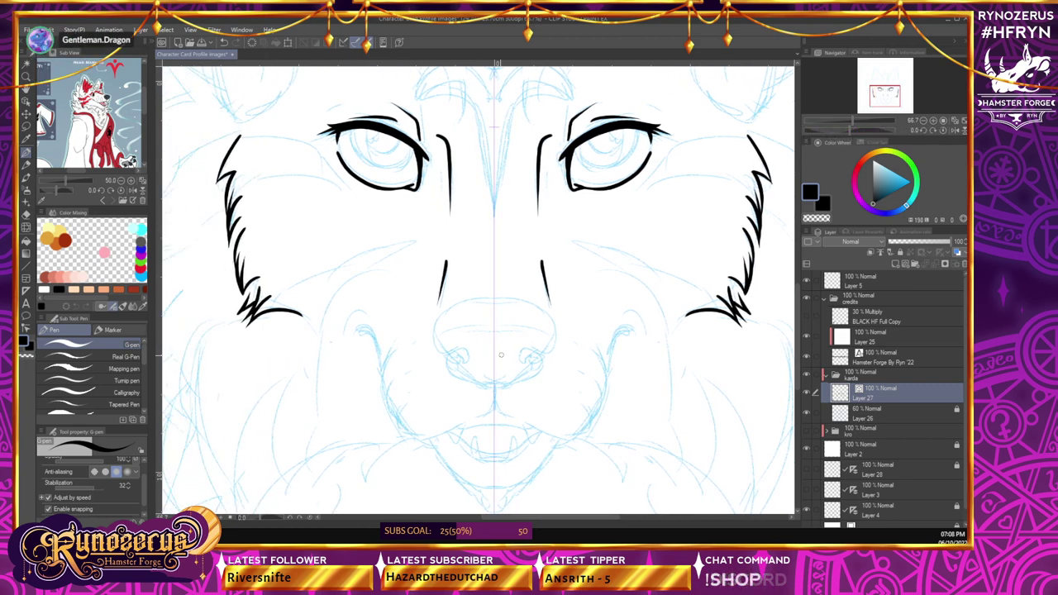
mouse_move(460, 376)
left_mouse_down()
mouse_move(527, 377)
mouse_move(530, 348)
mouse_move(544, 352)
mouse_move(540, 300)
mouse_move(494, 289)
left_mouse_up()
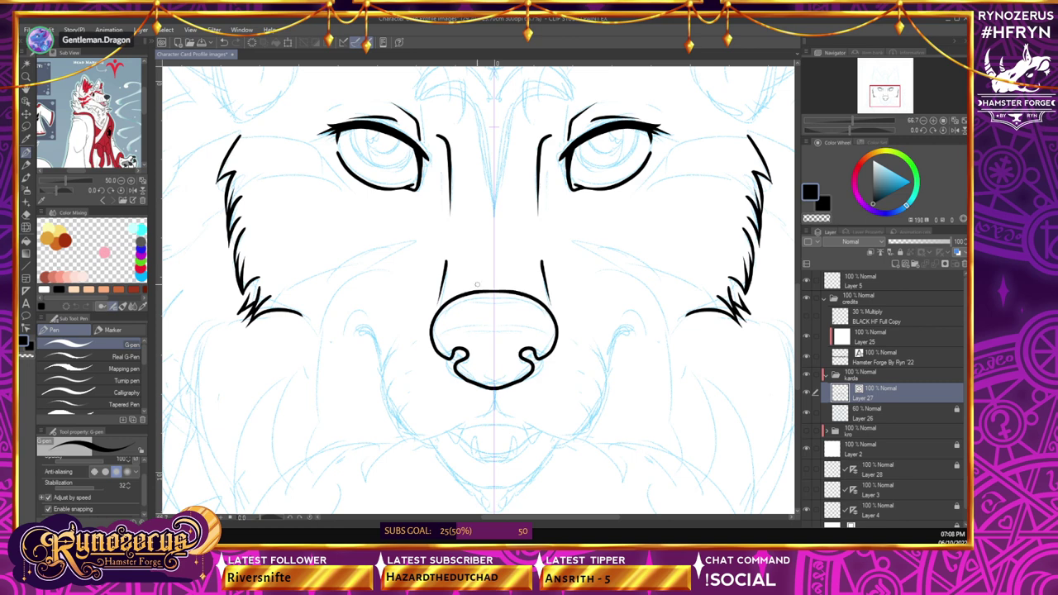
key("ctrl+z")
key("ctrl+z")
- Set the G-pen's brush size to 8.0 and ink the upper nose outline from the nostrils over the top
scroll(131, 480, "up", 2)
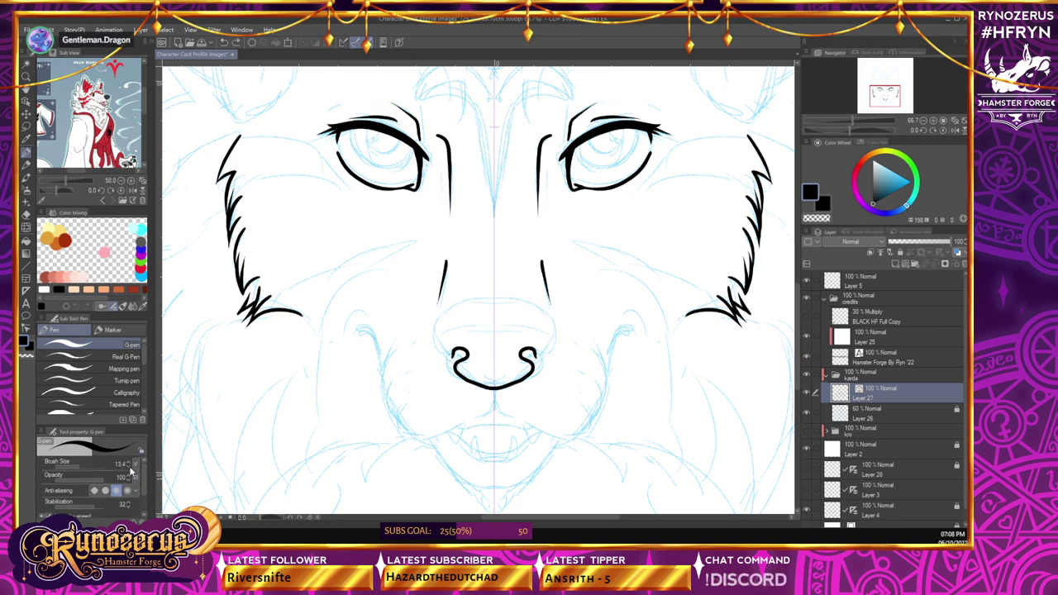
triple_click(129, 467)
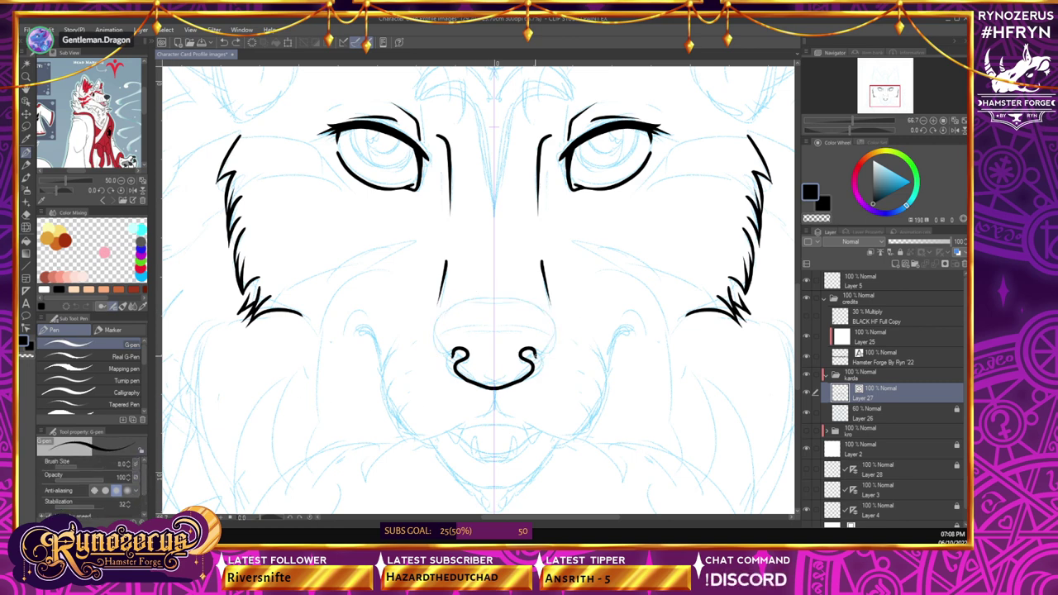
mouse_move(450, 358)
left_mouse_down()
mouse_move(433, 334)
mouse_move(495, 298)
left_mouse_up()
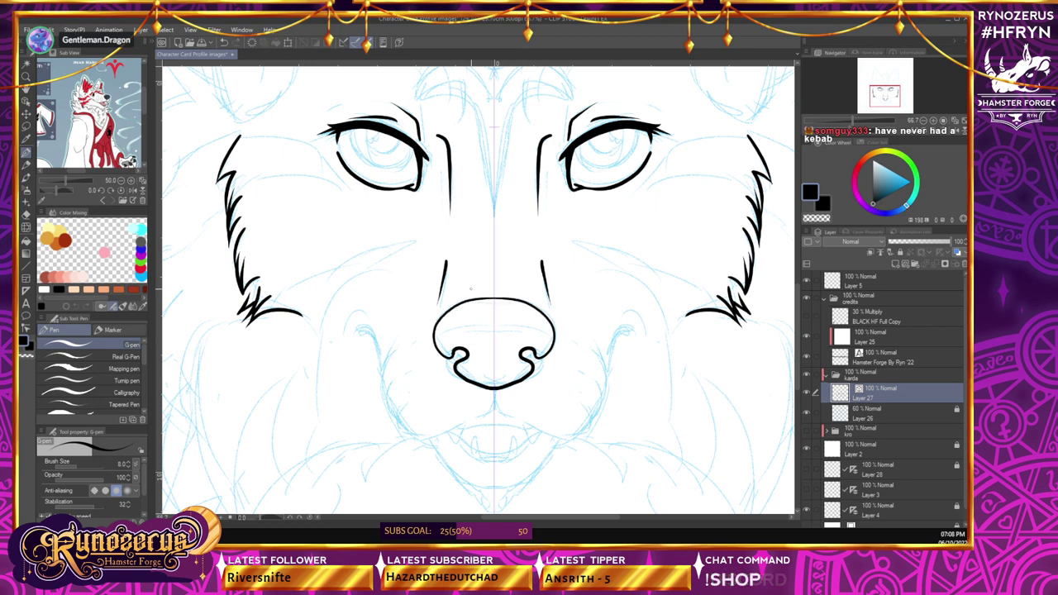
- Erase the jagged cheek fur line art on both sides of the face with the hard eraser
key("e")
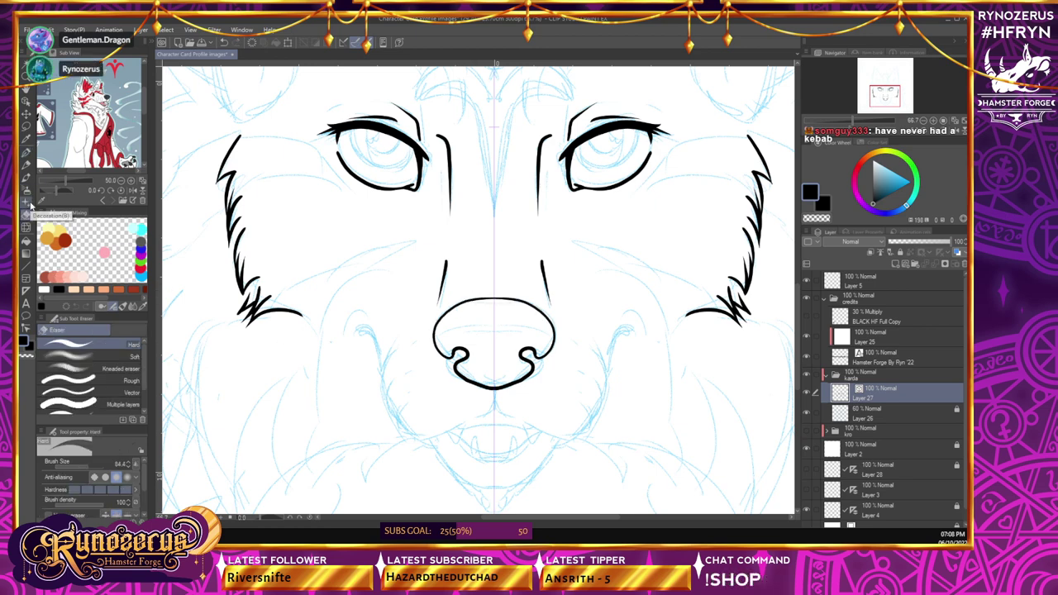
scroll(143, 488, "down", 2)
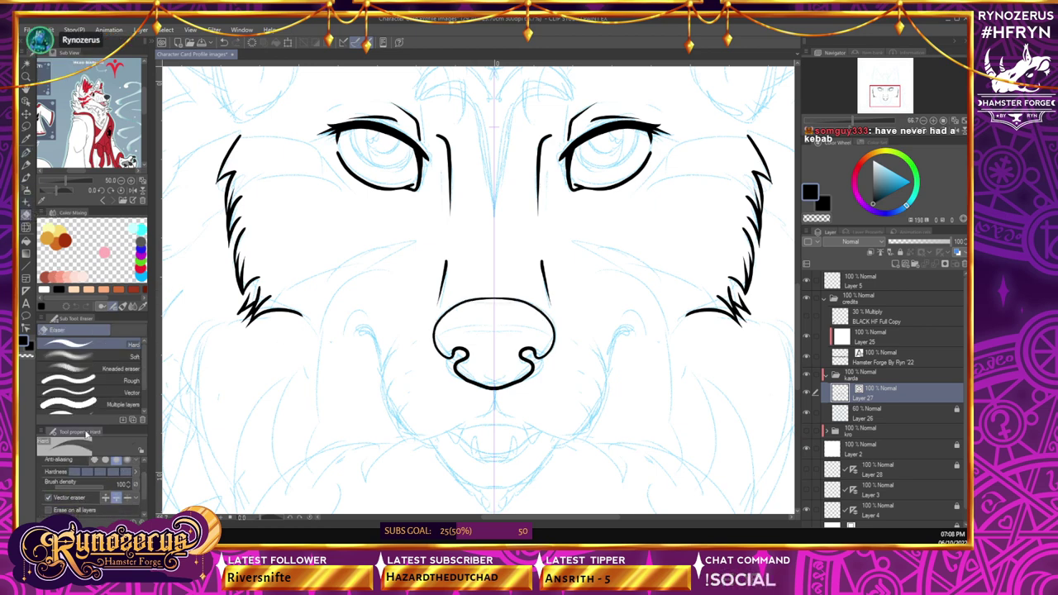
mouse_move(749, 131)
left_mouse_down()
mouse_move(757, 211)
mouse_move(744, 323)
left_mouse_up()
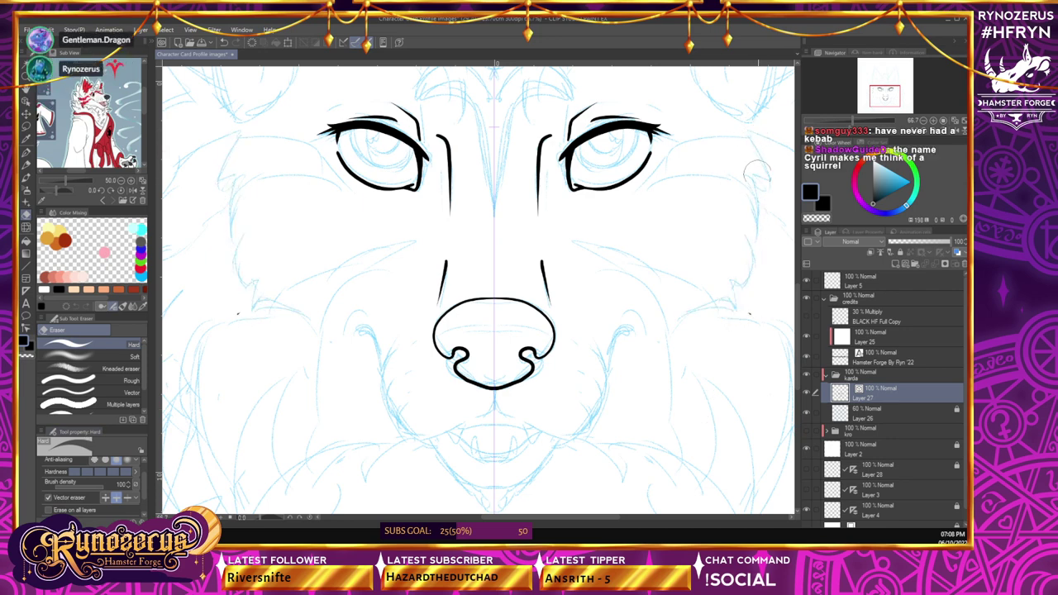
- Ink the short centre line below the nose with the G-pen, branching into the two inner upper lip lines
key("p")
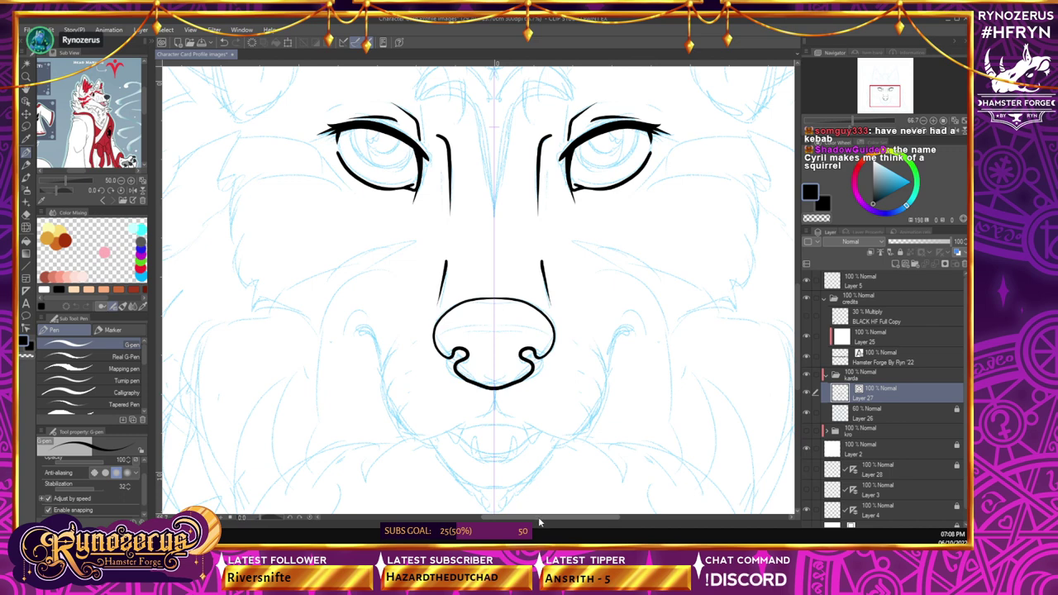
left_click_drag(797, 311, 798, 297)
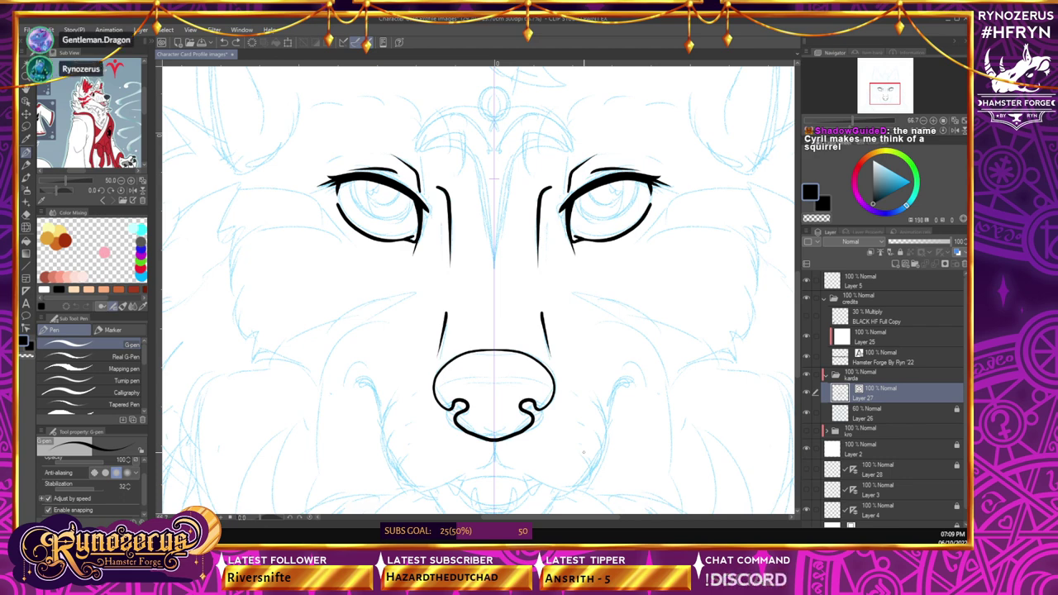
scroll(797, 313, "down", 4)
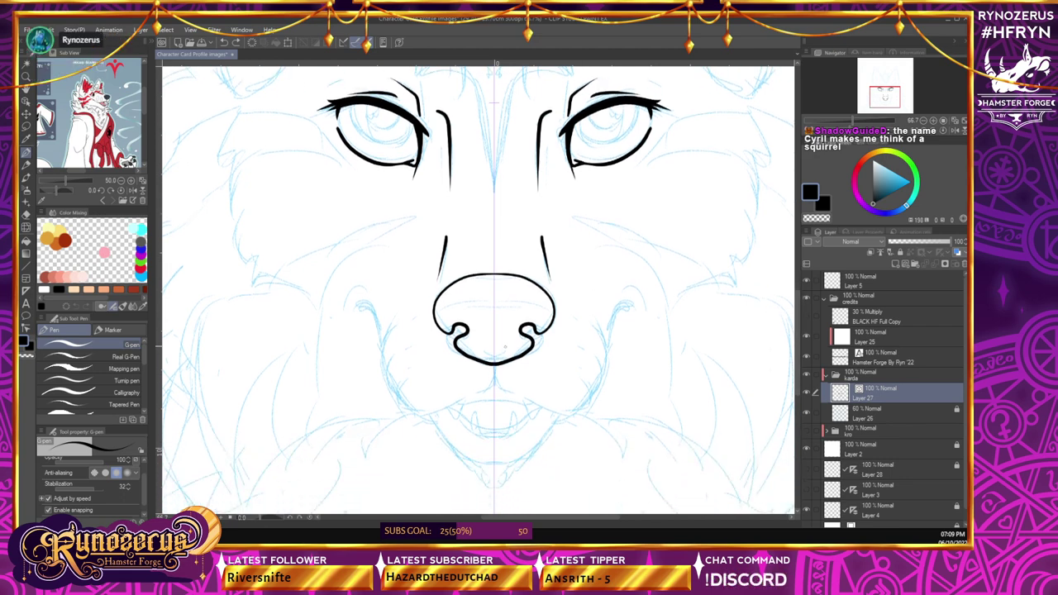
mouse_move(494, 364)
left_mouse_down()
mouse_move(502, 387)
mouse_move(453, 403)
mouse_move(533, 403)
left_mouse_up()
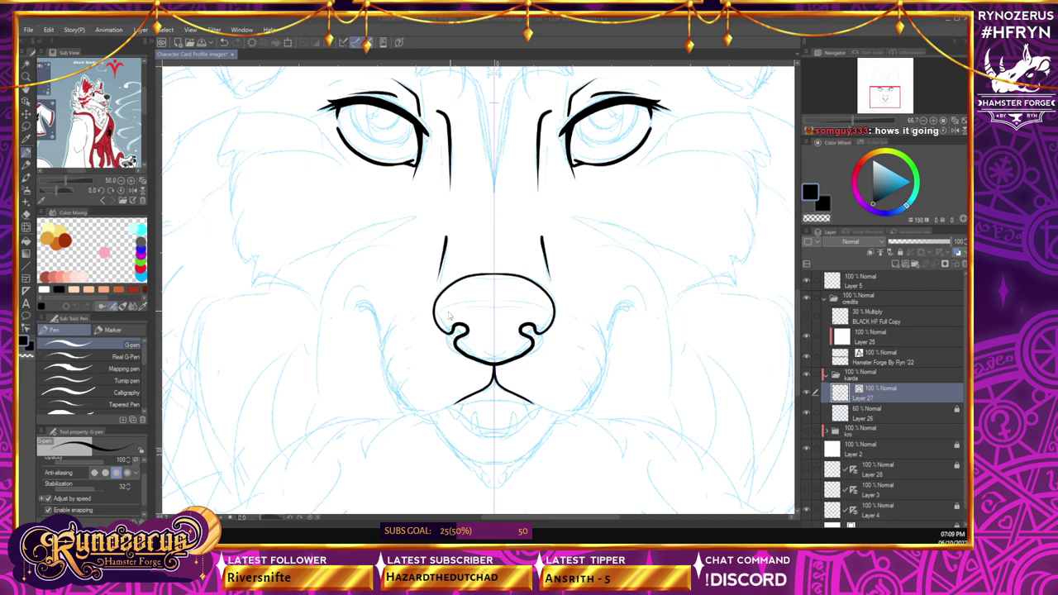
- Ink a thin curved line across the upper part of the nose from edge to edge, redoing the first stroke
left_click_drag(435, 314, 553, 314)
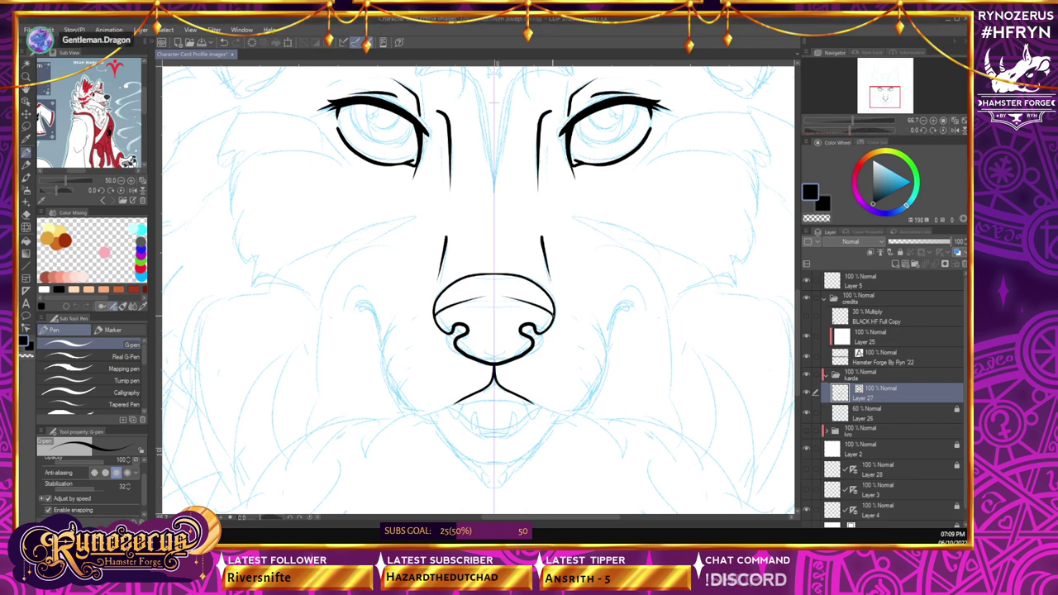
key("ctrl+z")
left_click_drag(436, 314, 553, 314)
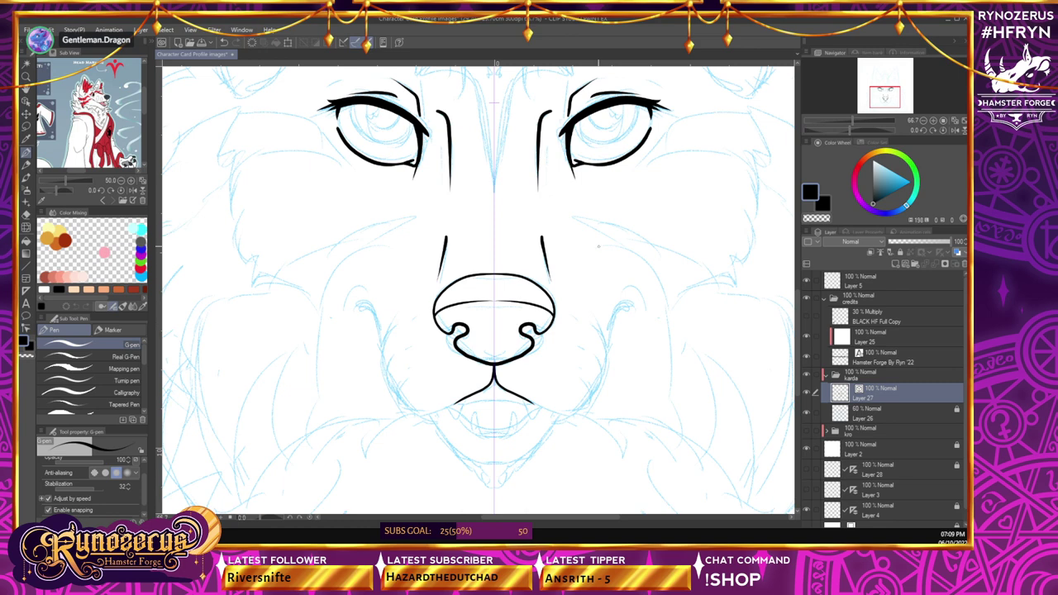
- Ink the lower outer edges of the muzzle as overlapping curved fur strokes running up both sides, redoing the second stroke
left_click_drag(798, 308, 798, 315)
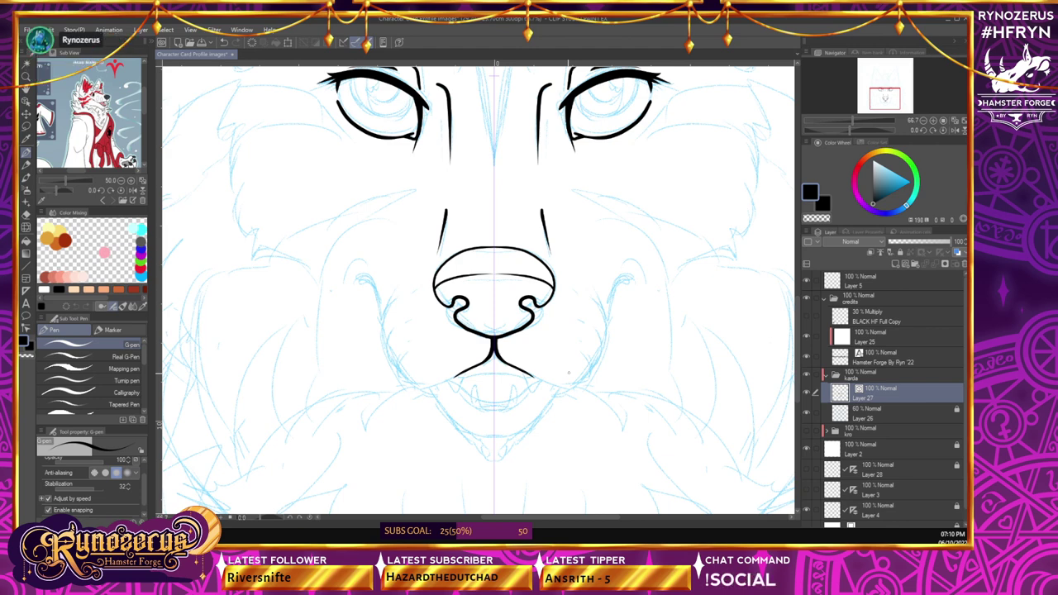
left_click_drag(400, 356, 415, 389)
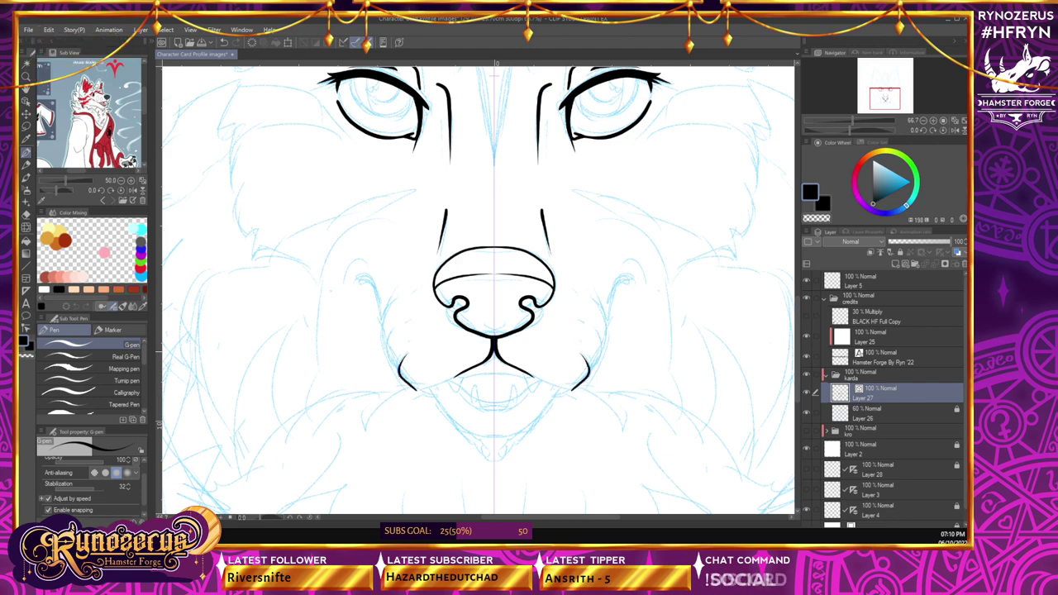
left_click_drag(589, 356, 572, 389)
left_click_drag(389, 362, 389, 344)
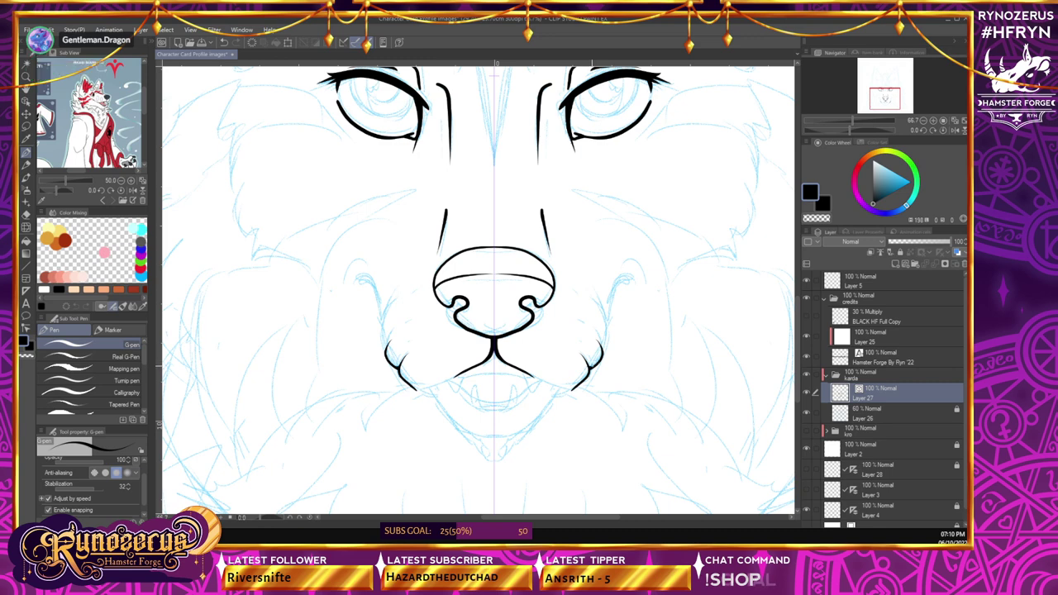
key("ctrl+z")
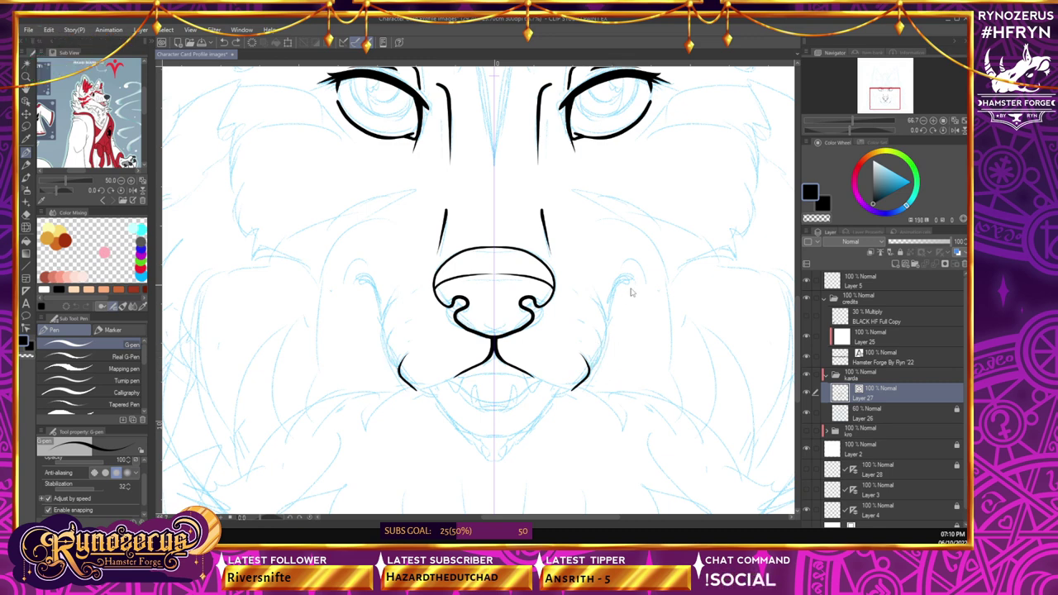
mouse_move(590, 370)
left_mouse_down()
mouse_move(604, 347)
mouse_move(597, 296)
left_mouse_up()
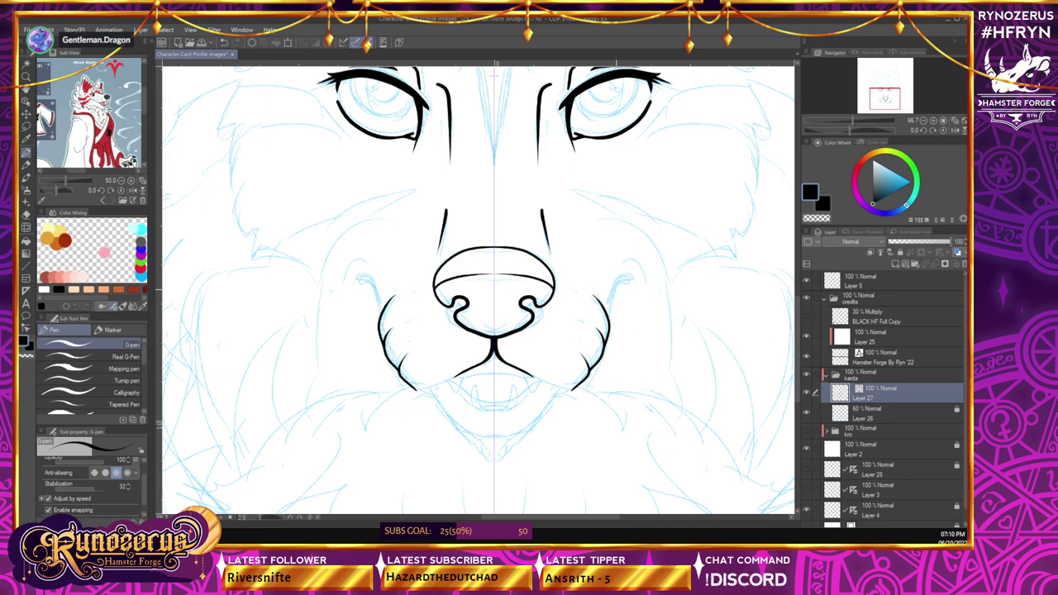
- Ink the mouth corners from the muzzle fur up to rounded ends, and add a small curved crease above each
left_click_drag(379, 323, 357, 280)
key("ctrl+z")
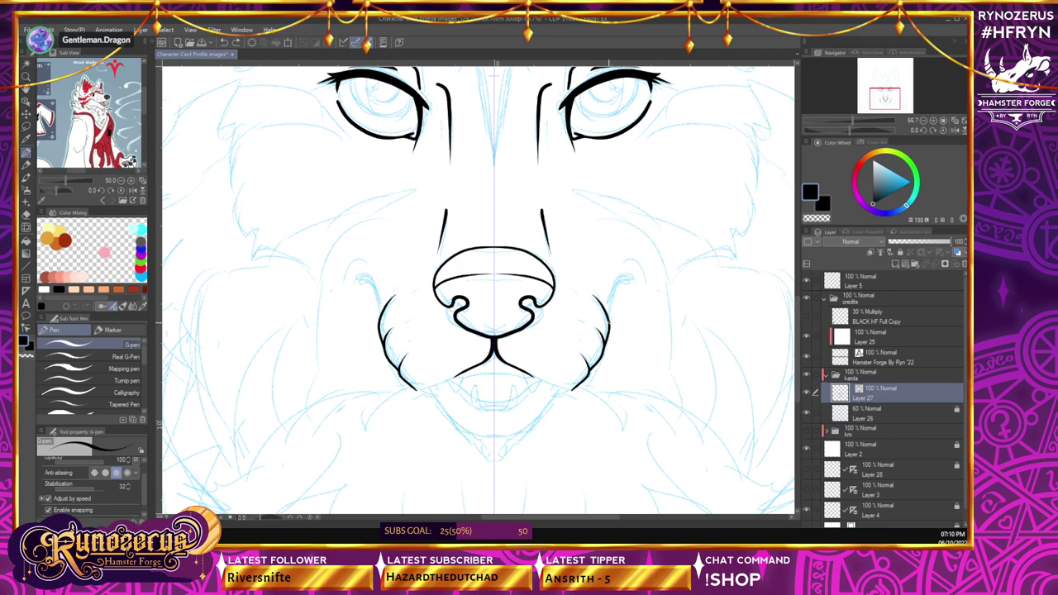
left_click_drag(378, 324, 365, 288)
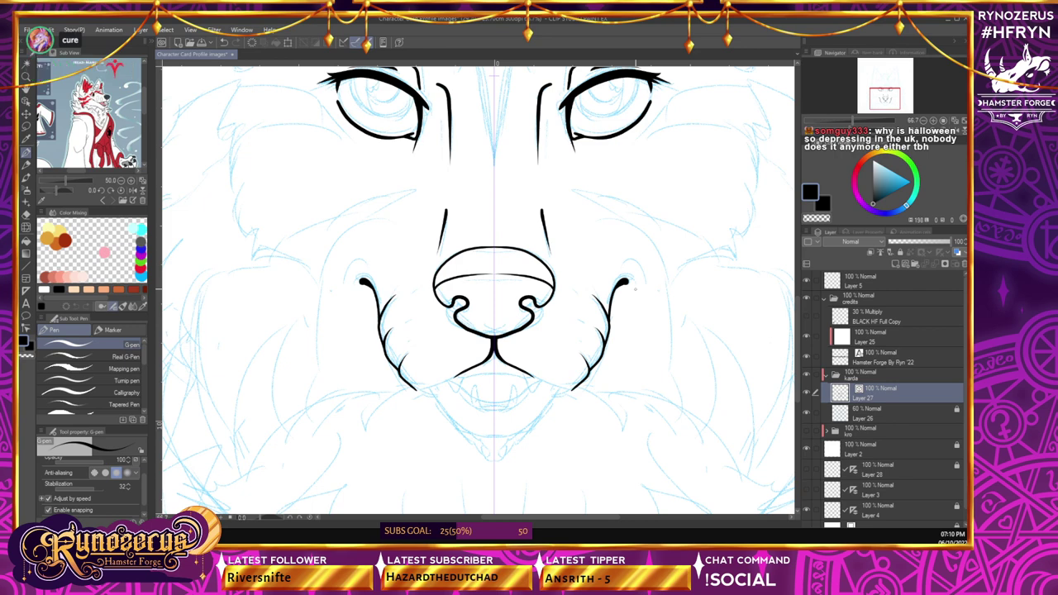
left_click_drag(345, 280, 366, 271)
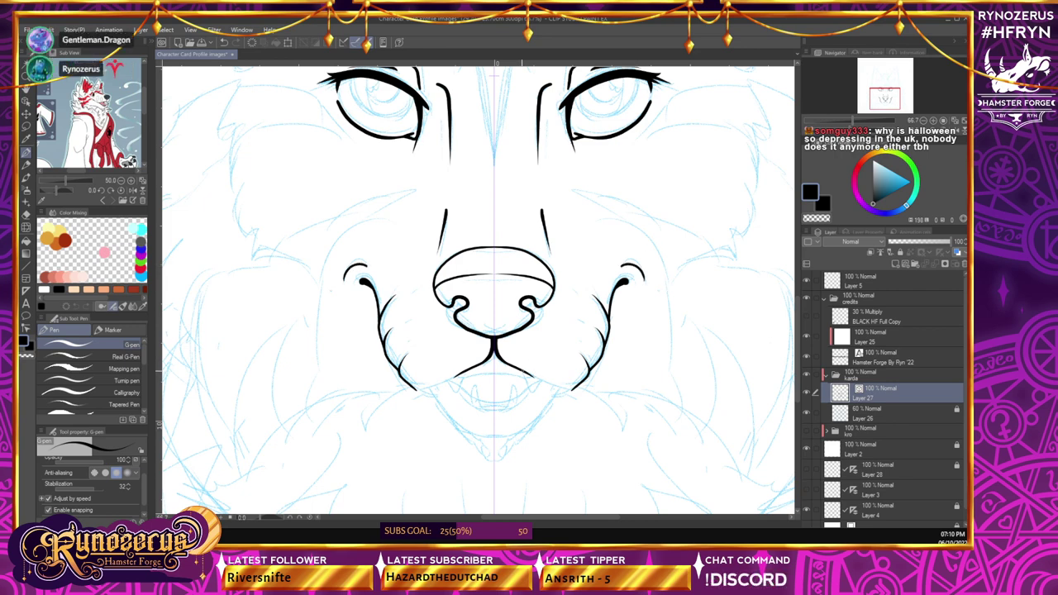
- Extend the upper lip lines to the lower muzzle edges, redrawing the strokes until they join smoothly
left_click_drag(531, 375, 569, 390)
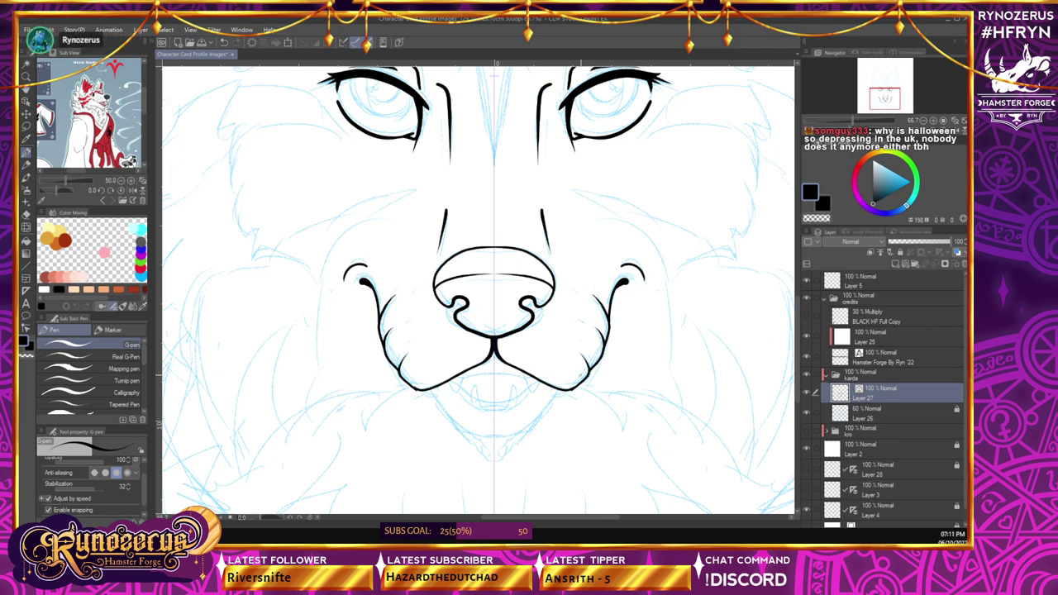
key("ctrl+z")
left_click_drag(525, 373, 573, 389)
key("ctrl+z")
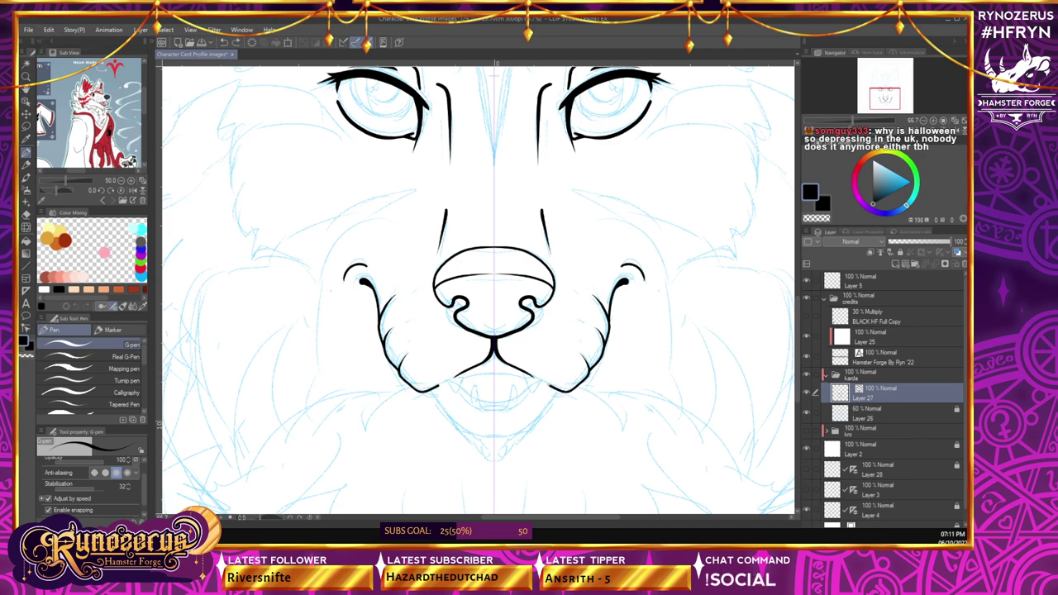
left_click_drag(527, 373, 568, 391)
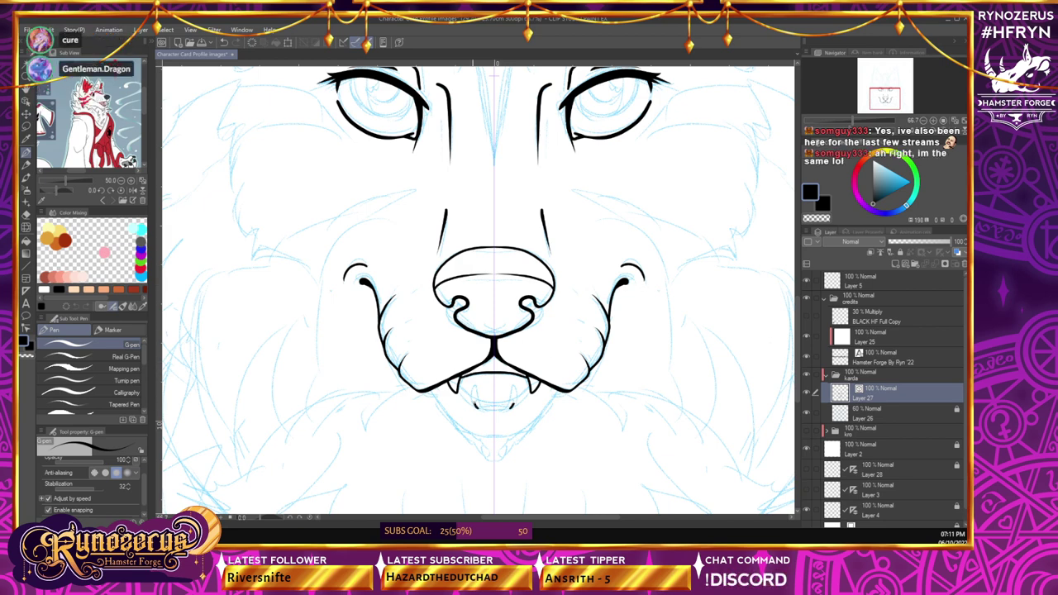
- Ink the lower fangs and the front teeth line inside the open mouth, undoing unsatisfactory strokes
left_click_drag(474, 391, 473, 405)
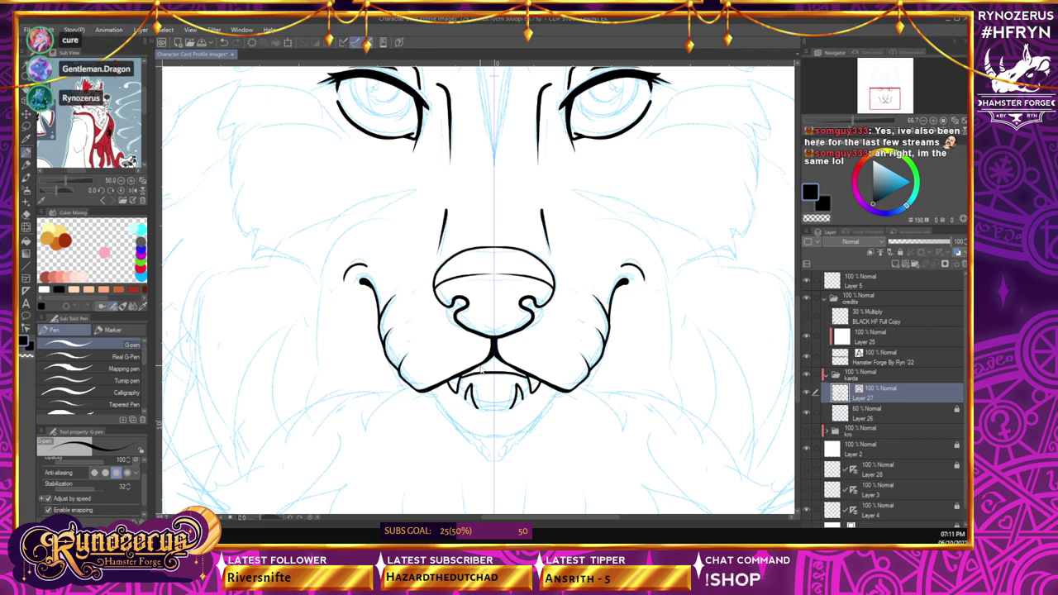
key("ctrl+z")
mouse_move(477, 408)
left_mouse_down()
mouse_move(466, 383)
mouse_move(494, 402)
left_mouse_up()
key("ctrl+z")
key("ctrl+z")
key("ctrl+z")
key("ctrl+z")
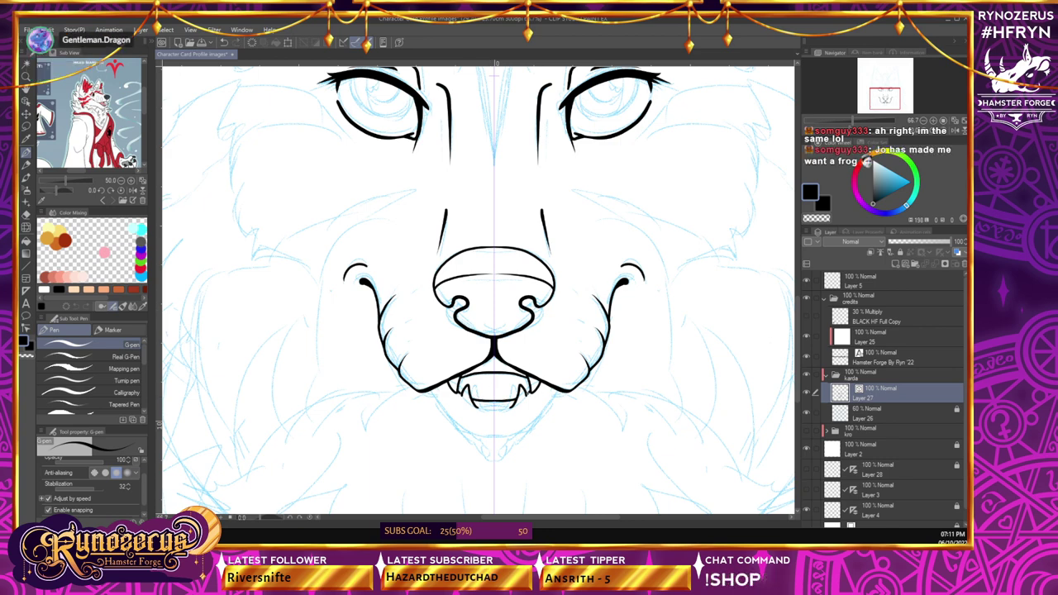
- Ink the curved lower lip beneath the teeth, undoing the first stroke and rotating the canvas for a better drawing angle
left_click_drag(480, 411, 511, 409)
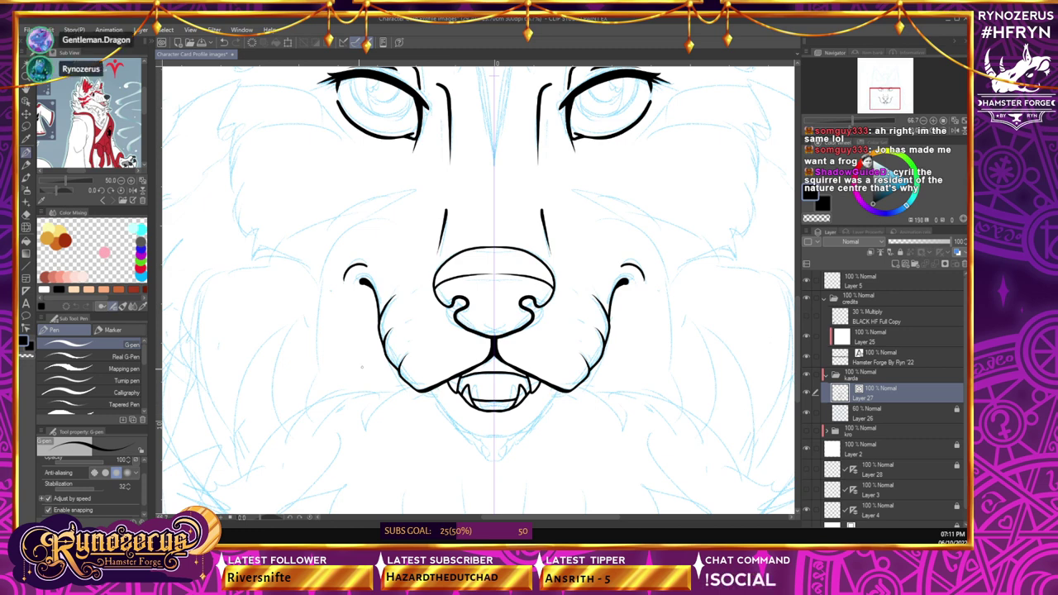
key("ctrl+z")
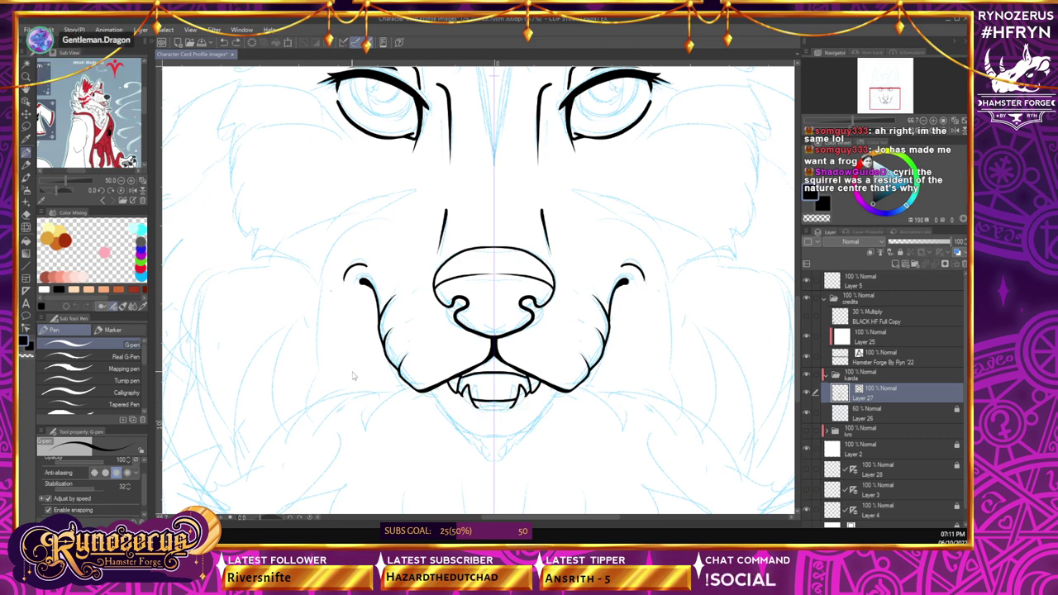
left_click(925, 131)
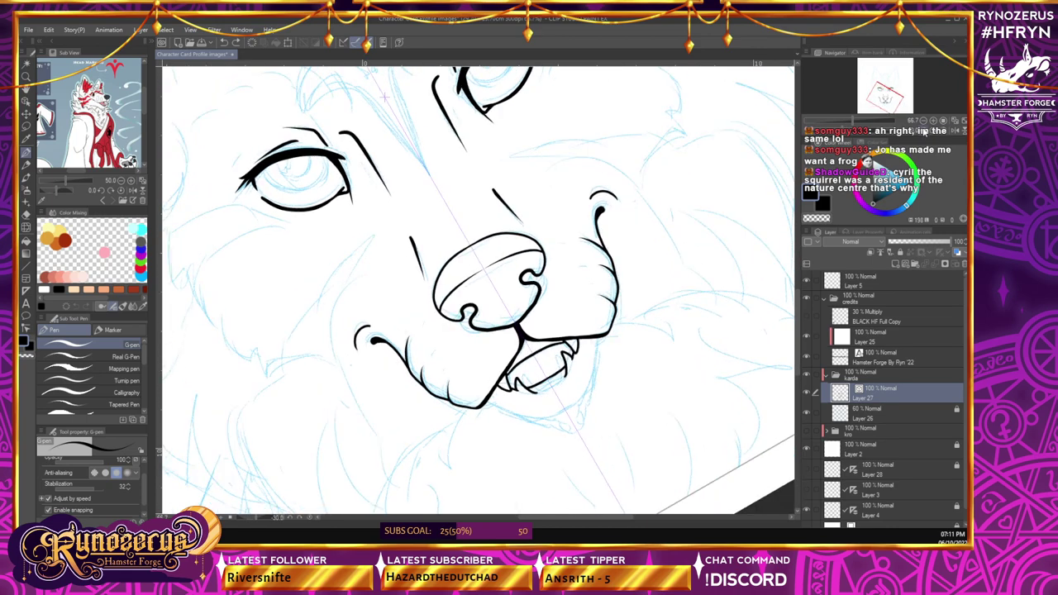
left_click_drag(926, 131, 926, 135)
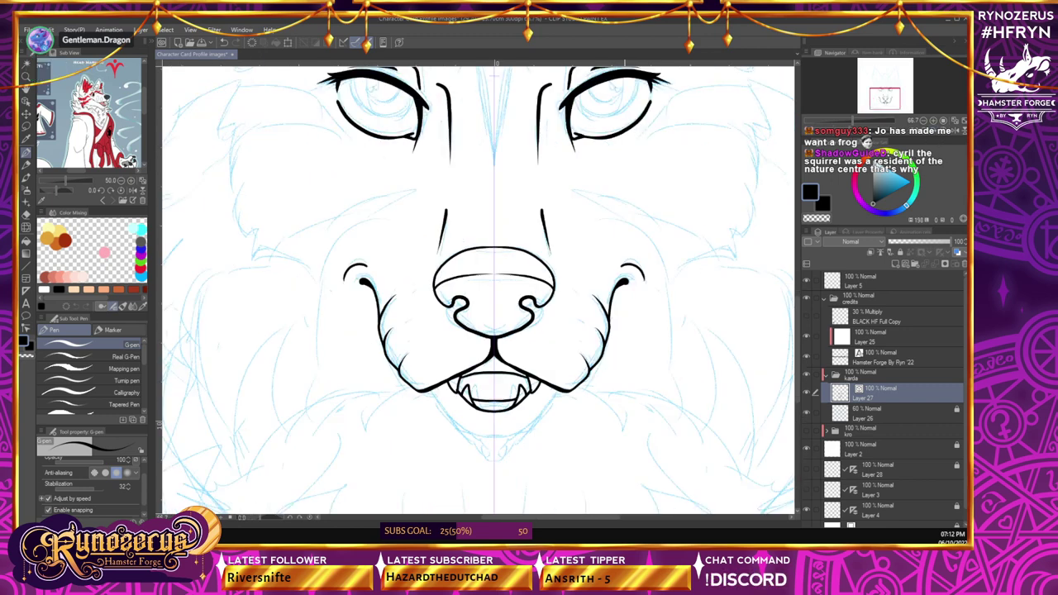
- Set the hard eraser's brush size to 13.4 for fine corrections, and return to the G-pen
left_click(27, 215)
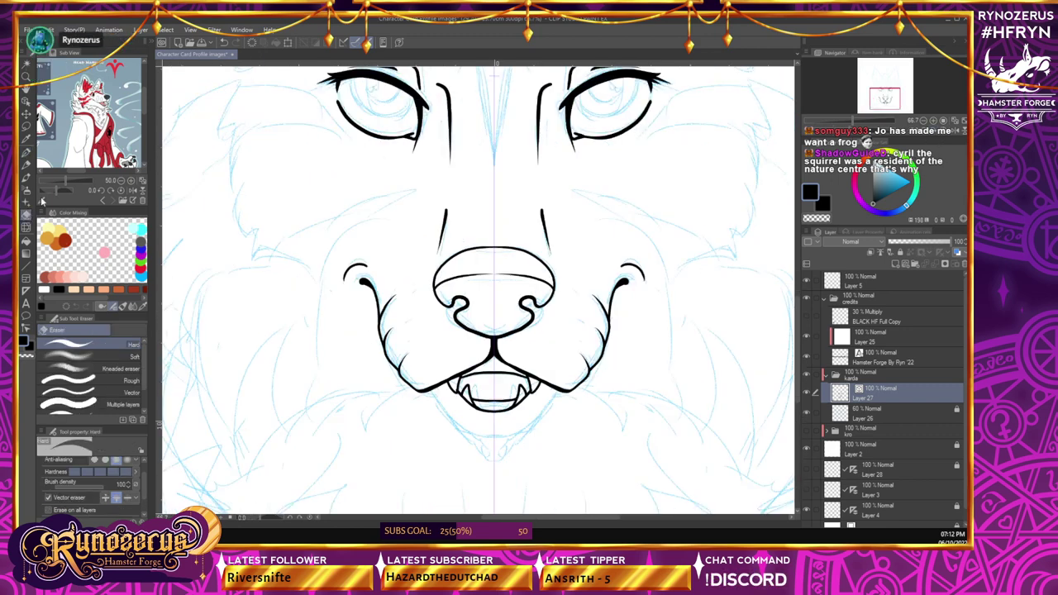
scroll(140, 489, "up", 1)
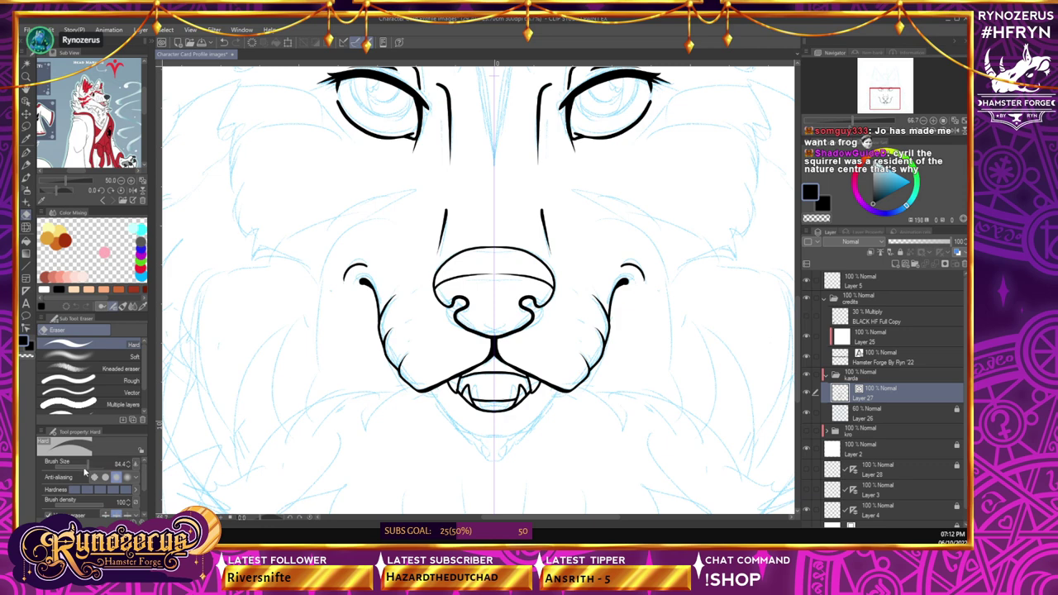
left_click_drag(105, 467, 82, 469)
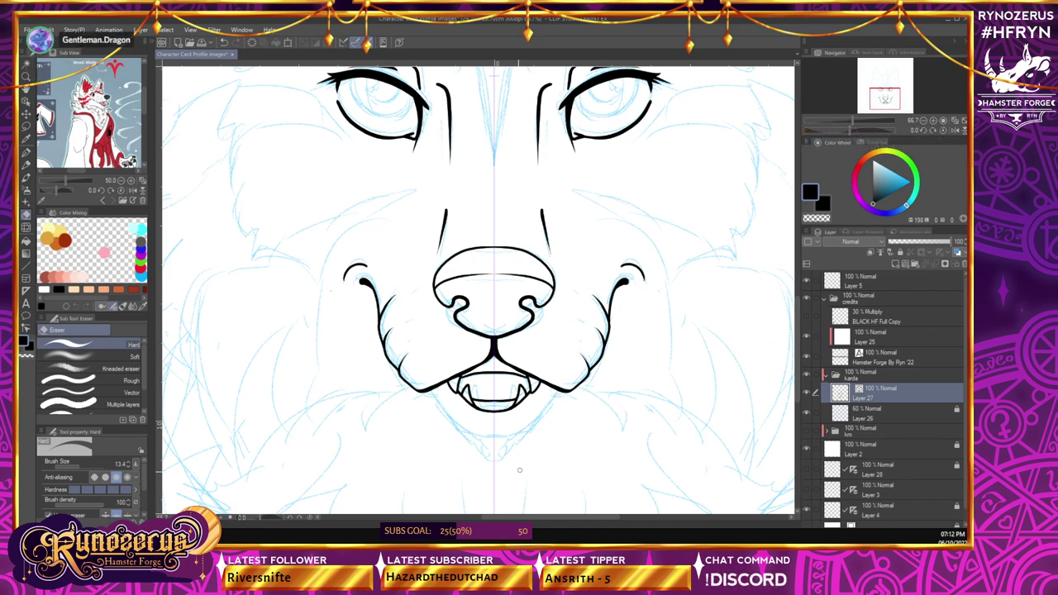
key("p")
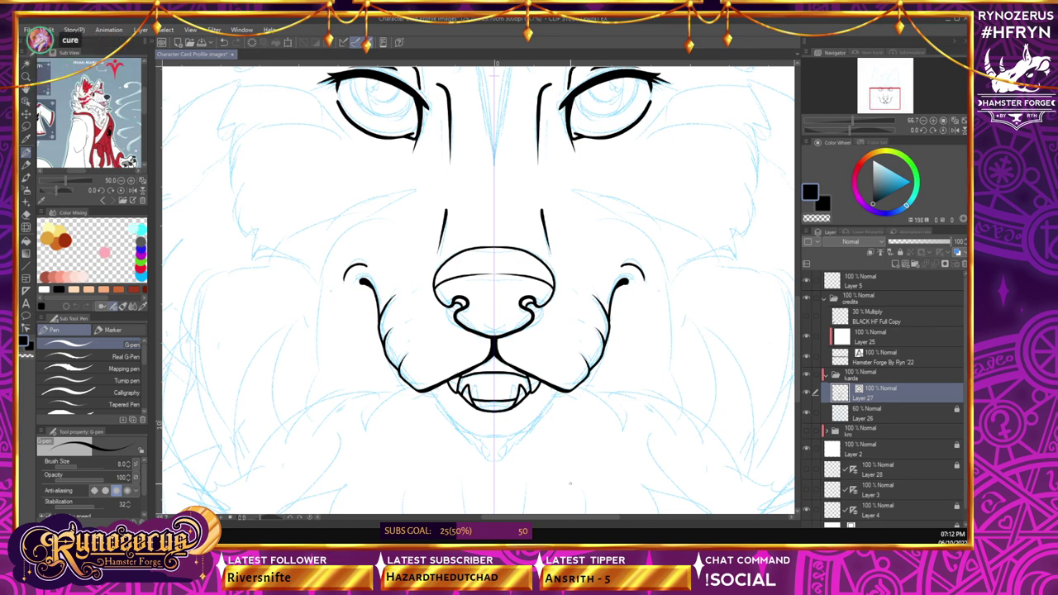
- Ink the lower jaw edges down from the mouth corners into a pointed, tufted chin, redrawing the first strokes
left_click_drag(553, 391, 540, 418)
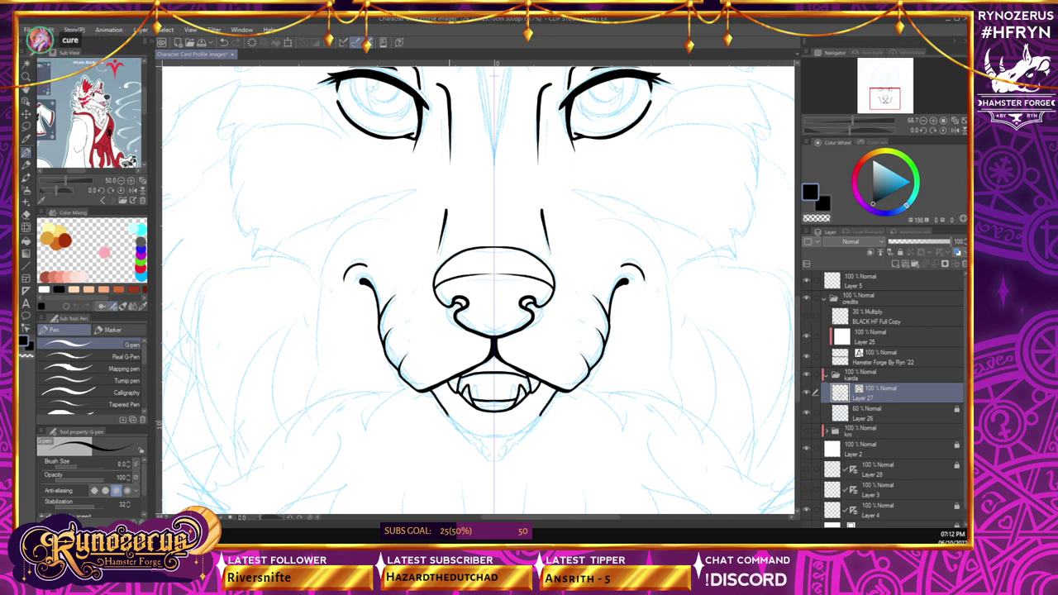
key("ctrl+z")
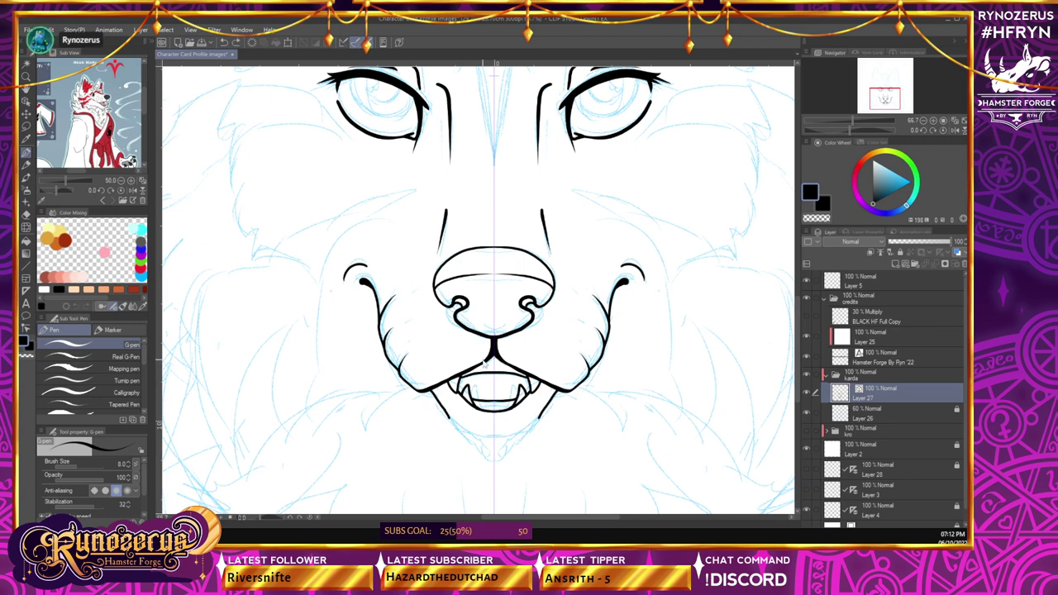
key("ctrl+z")
left_click_drag(429, 390, 451, 419)
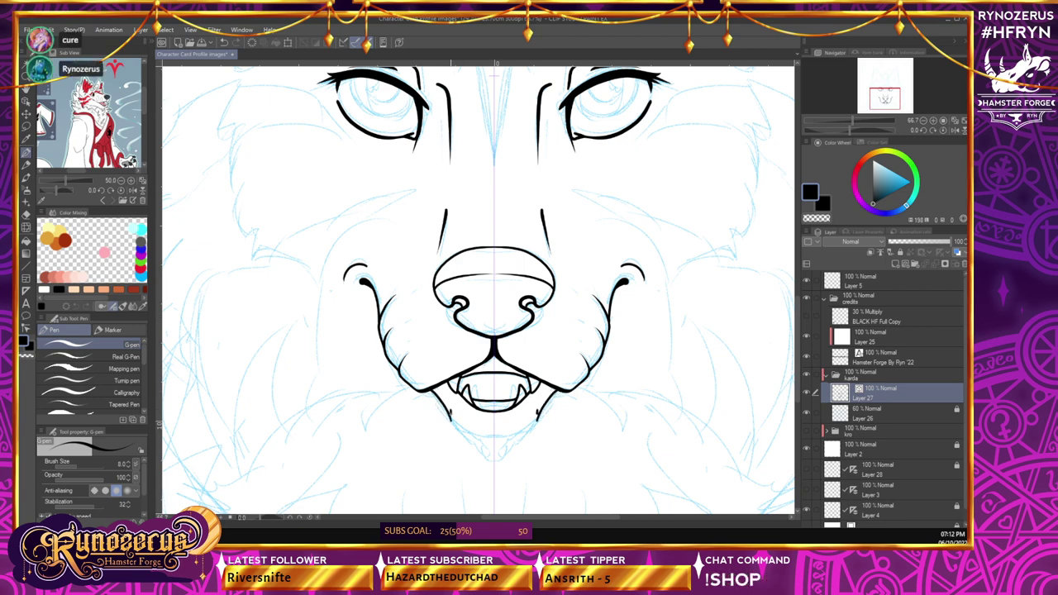
mouse_move(537, 421)
left_mouse_down()
mouse_move(491, 464)
mouse_move(489, 446)
left_mouse_up()
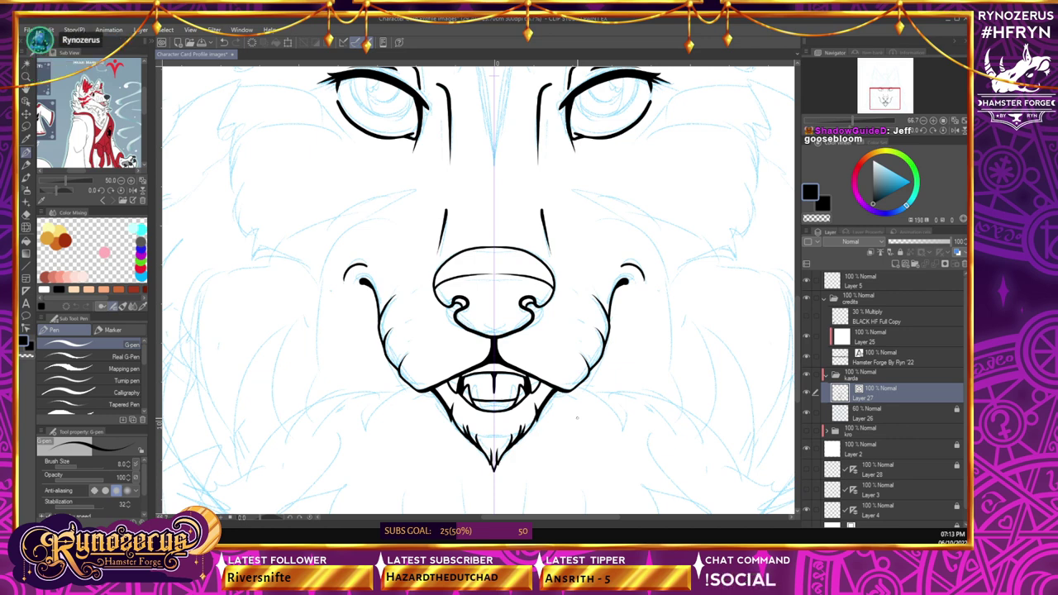
- Set the G-pen's brush size to 10 and ink pointed fur tufts outward from the mouth corners, redoing the outermost edge
left_click_drag(797, 299, 798, 320)
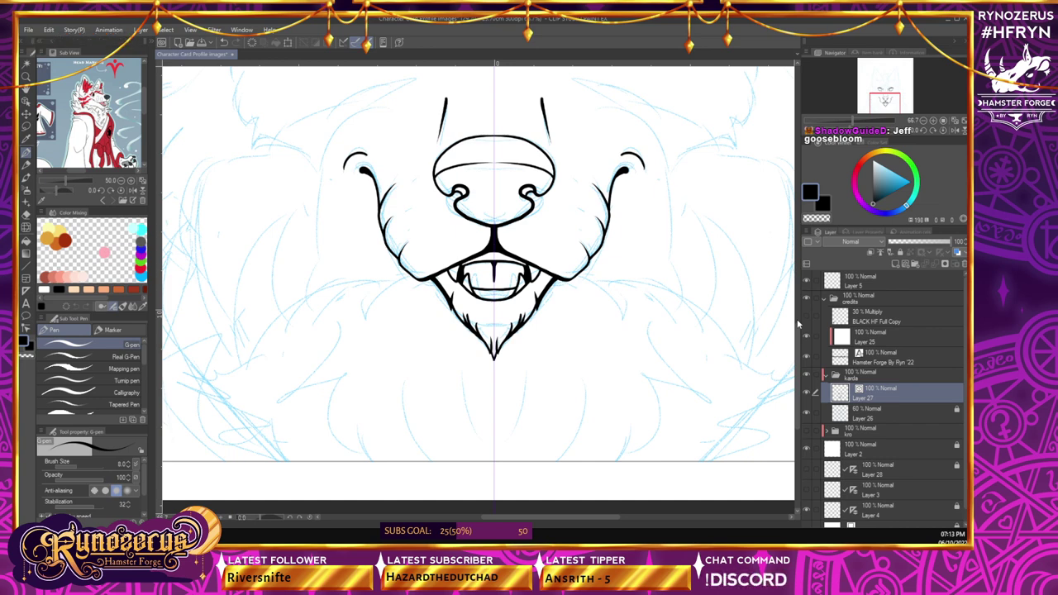
left_click(128, 462)
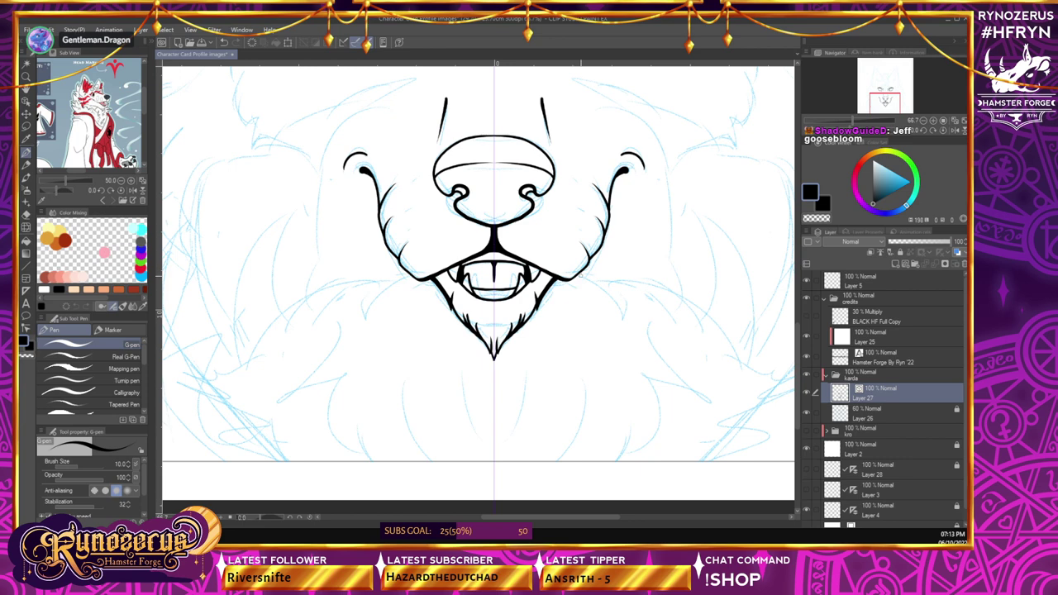
mouse_move(574, 278)
left_mouse_down()
mouse_move(622, 316)
mouse_move(630, 280)
mouse_move(683, 326)
left_mouse_up()
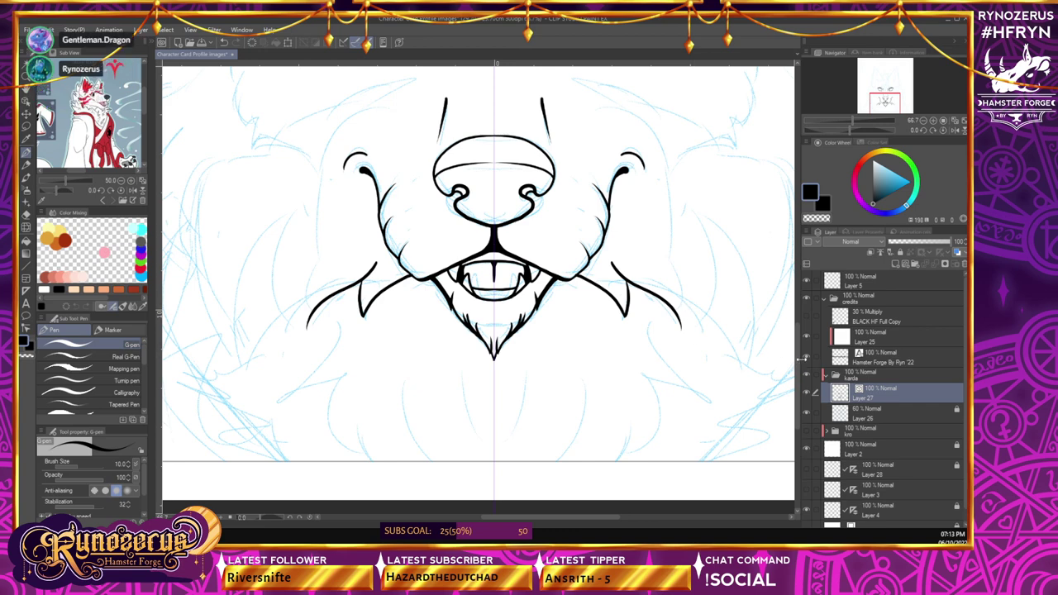
scroll(480, 290, "up", 2)
left_click_drag(683, 394, 673, 335)
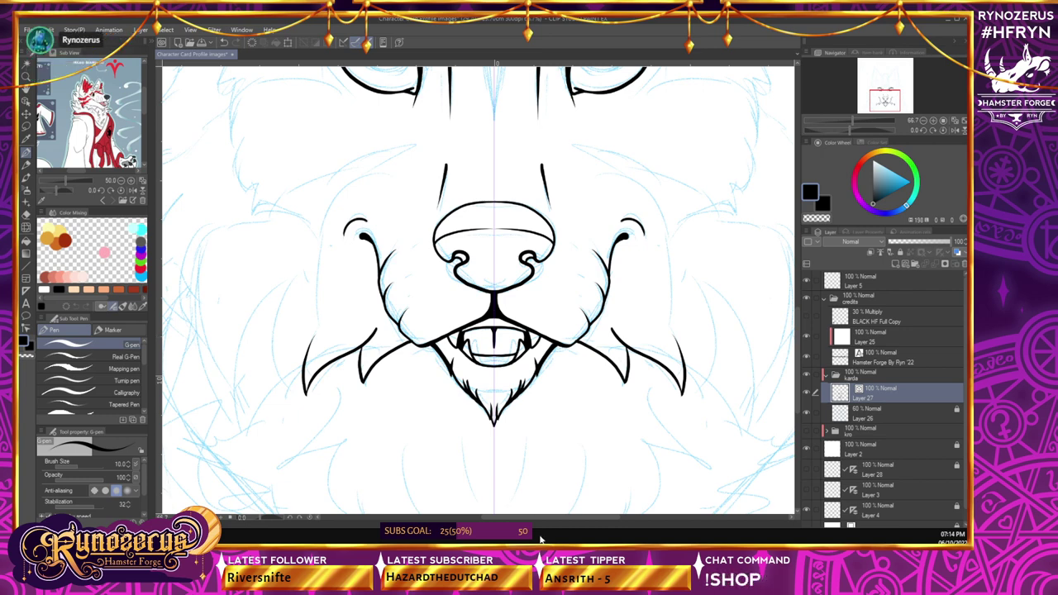
left_click_drag(513, 519, 545, 519)
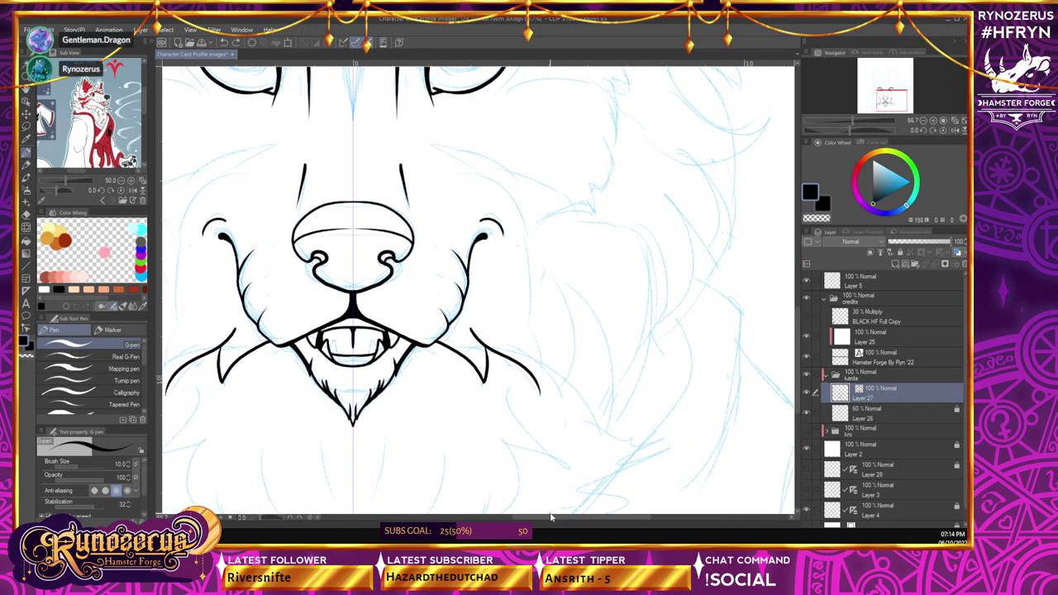
mouse_move(540, 397)
left_mouse_down()
mouse_move(525, 326)
mouse_move(545, 369)
mouse_move(542, 401)
left_mouse_up()
key("ctrl+z")
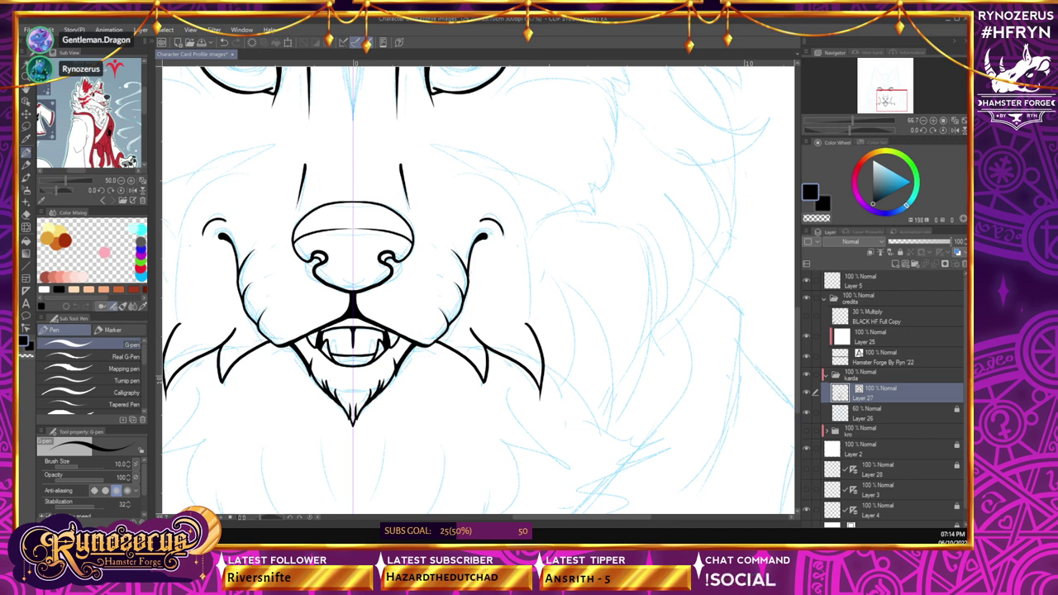
- Try a short stroke along the lower cheek fur beside the nose, undo it, and save the file
scroll(799, 321, "up", 4)
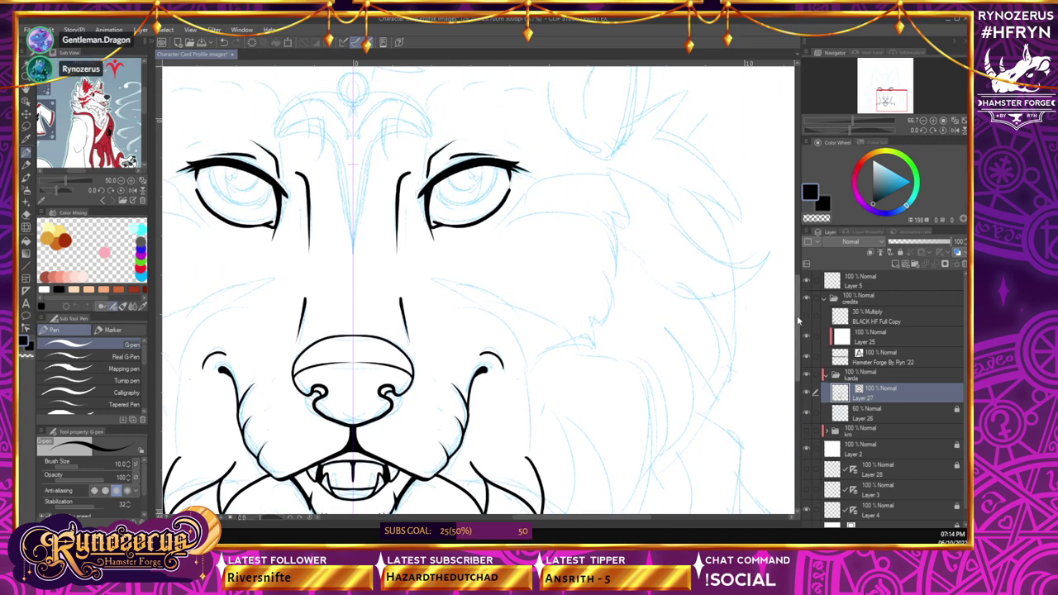
left_click_drag(536, 356, 600, 353)
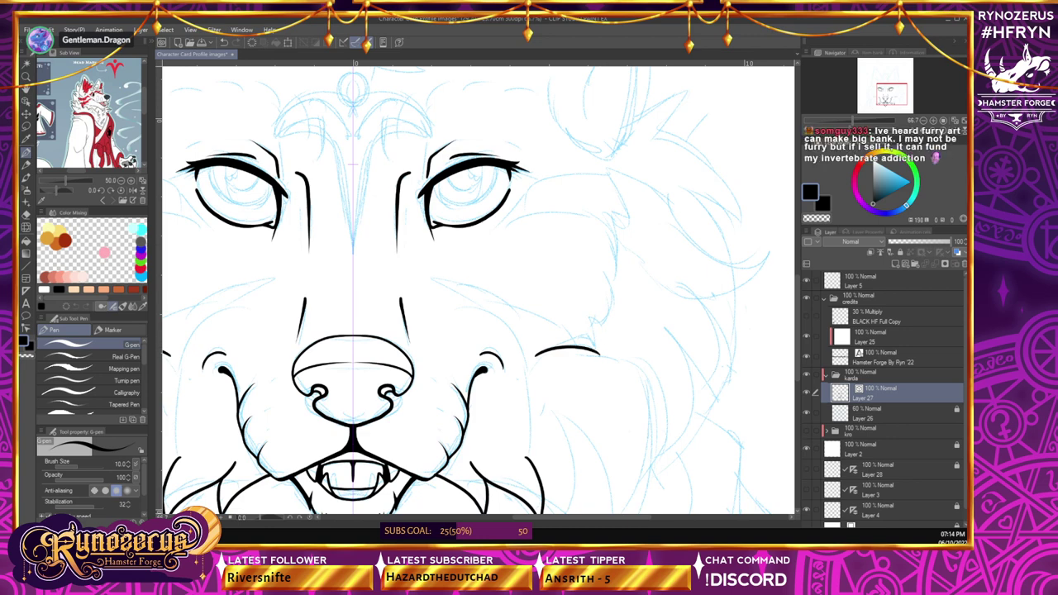
key("ctrl+z")
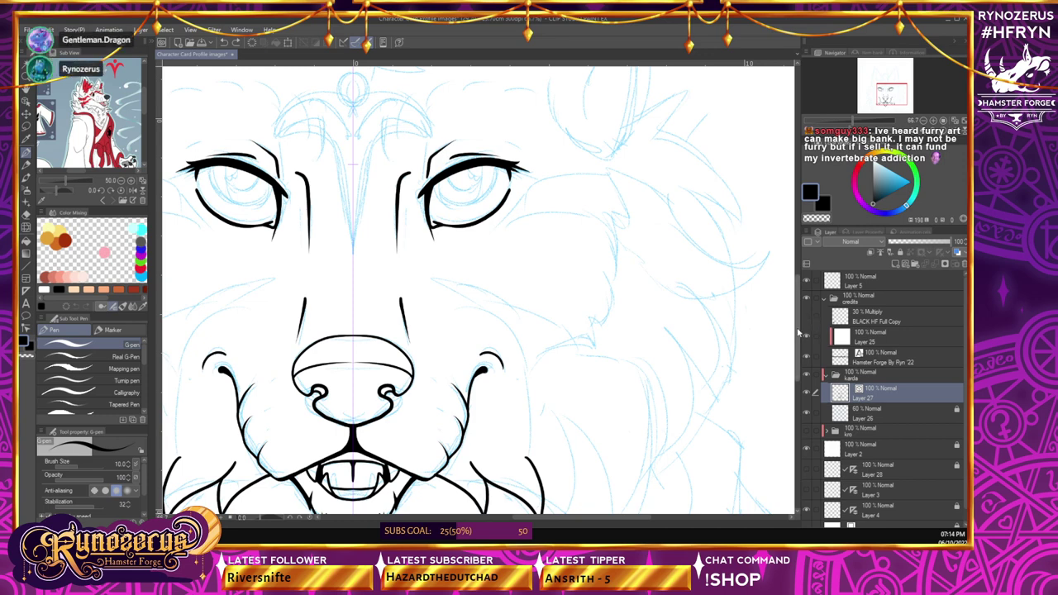
key("ctrl+s")
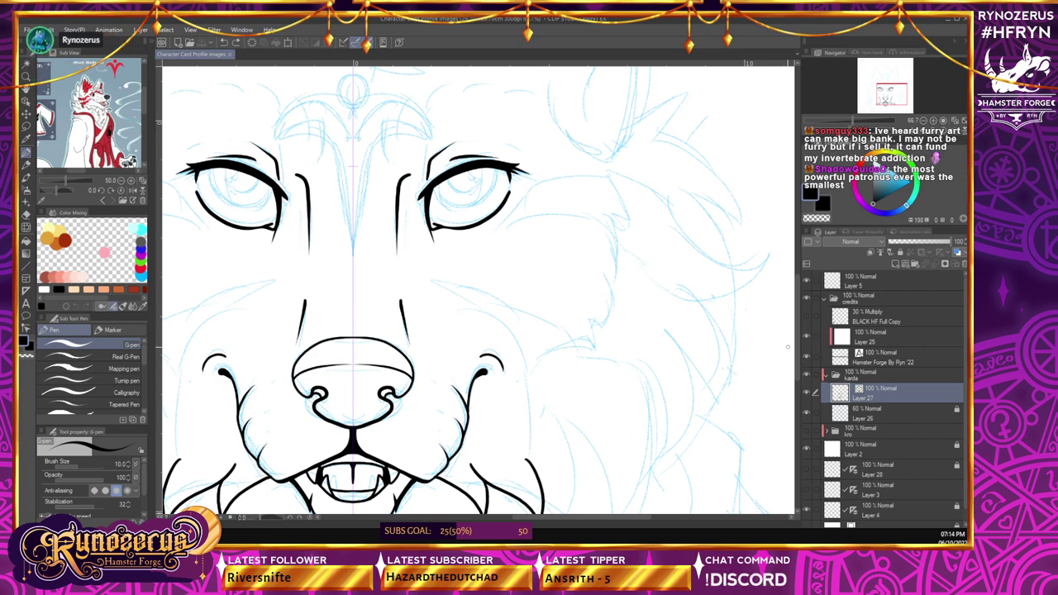
- Ink the neck fur from below the cheek tufts down to the frame's lower border, adding pointed tufts along its outer edges
left_click(924, 121)
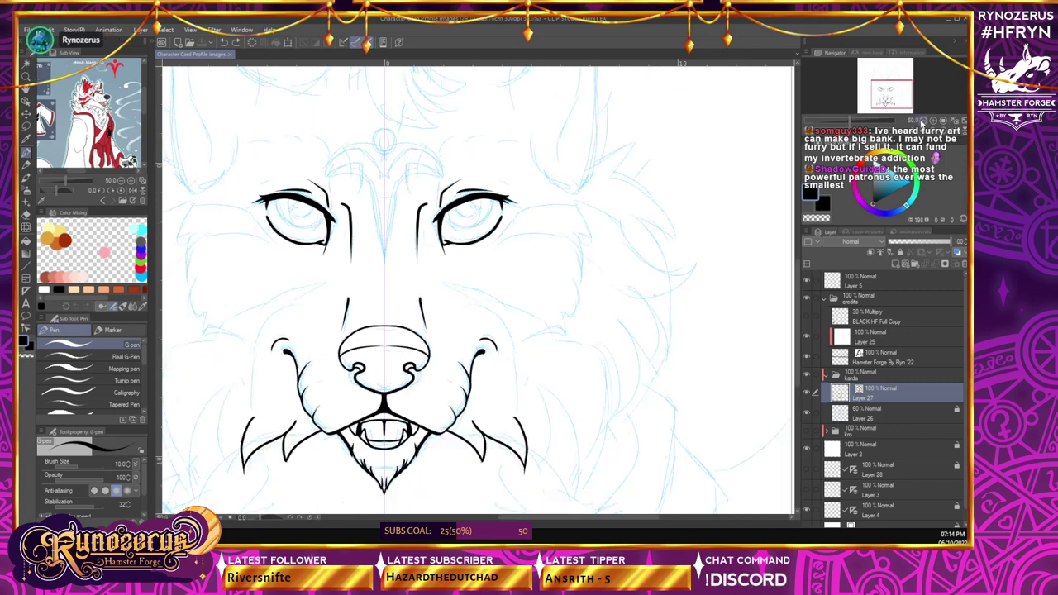
left_click(924, 121)
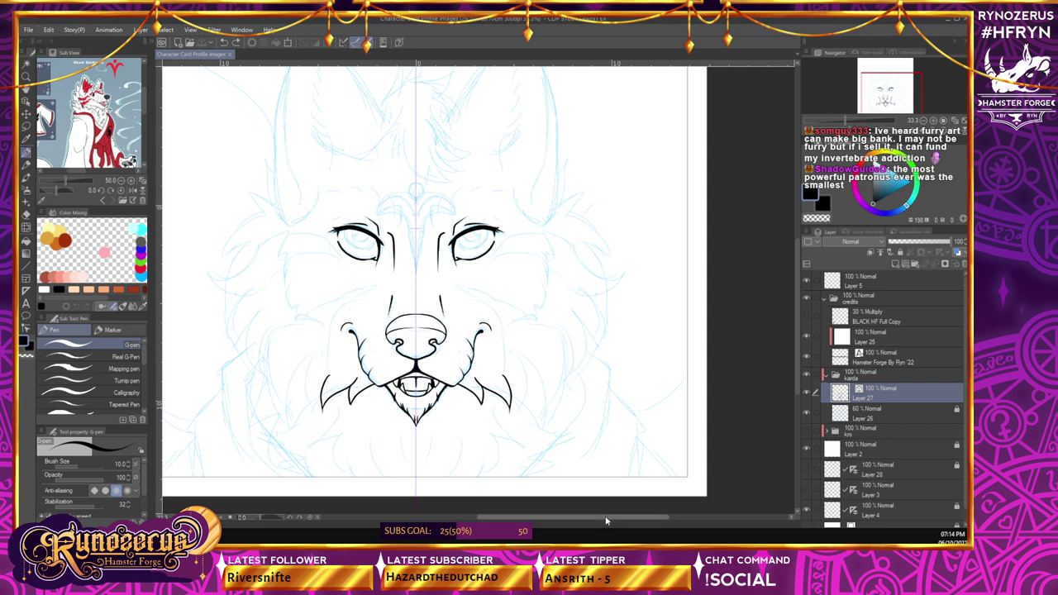
left_click_drag(607, 519, 592, 521)
scroll(591, 524, "left", 1)
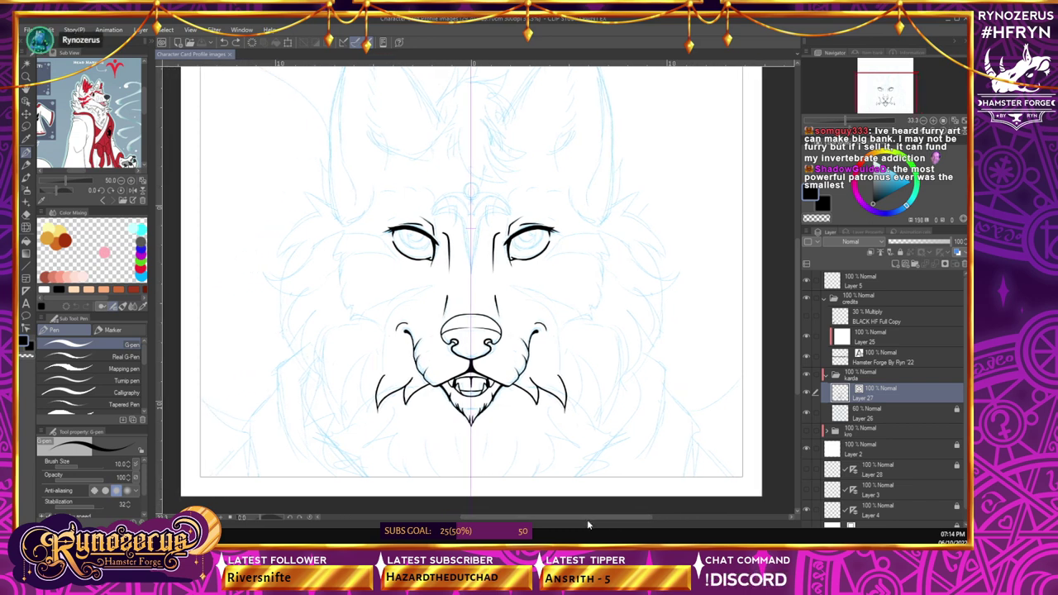
key("ctrl+plus")
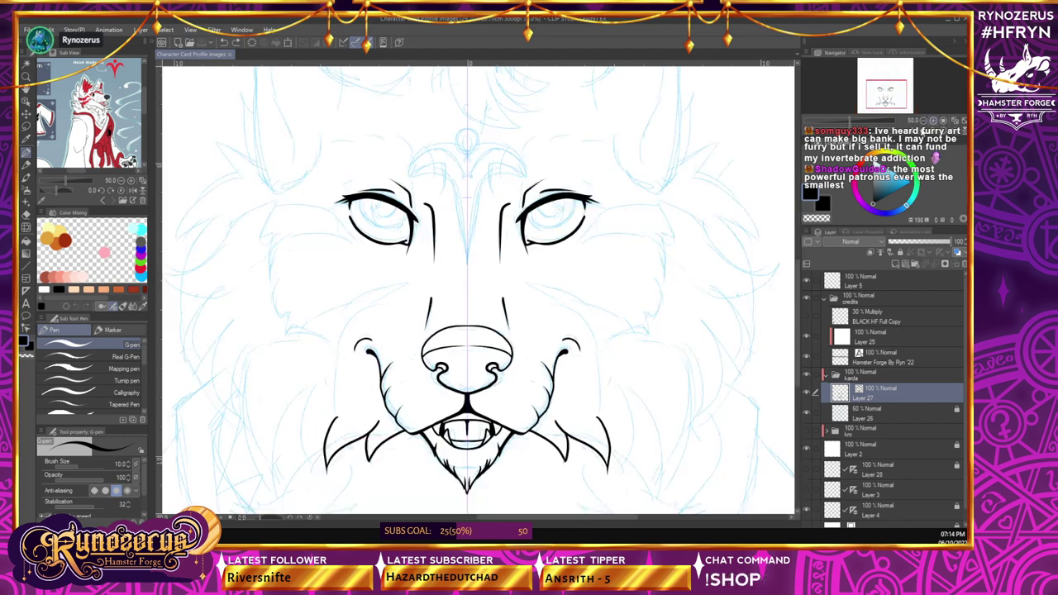
left_click_drag(798, 372, 799, 382)
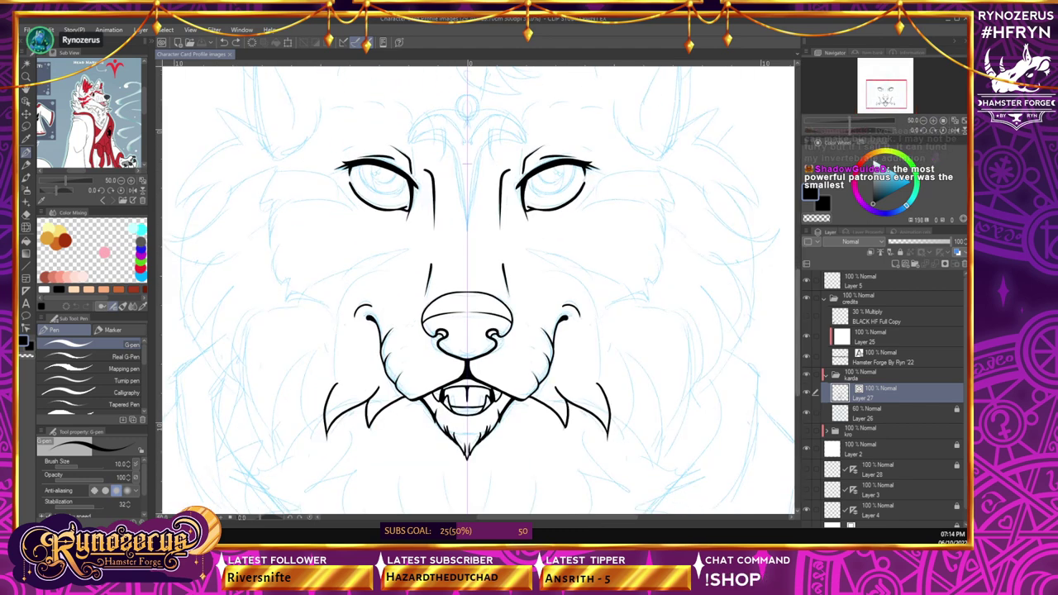
scroll(588, 517, "left", 2)
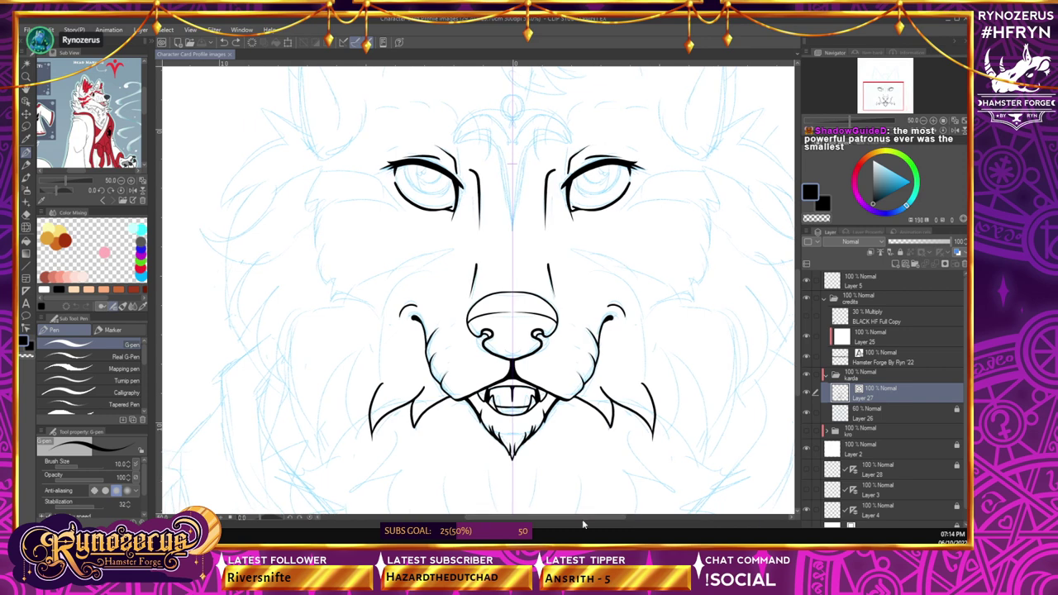
scroll(659, 439, "down", 2)
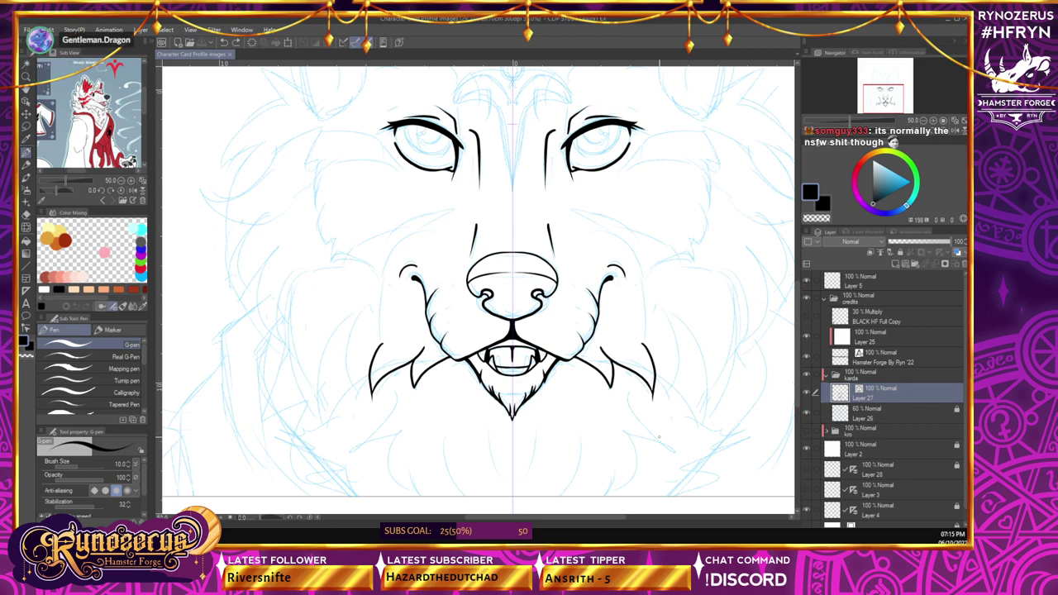
mouse_move(397, 390)
left_mouse_down()
mouse_move(368, 470)
mouse_move(375, 439)
mouse_move(392, 492)
left_mouse_up()
key("ctrl+z")
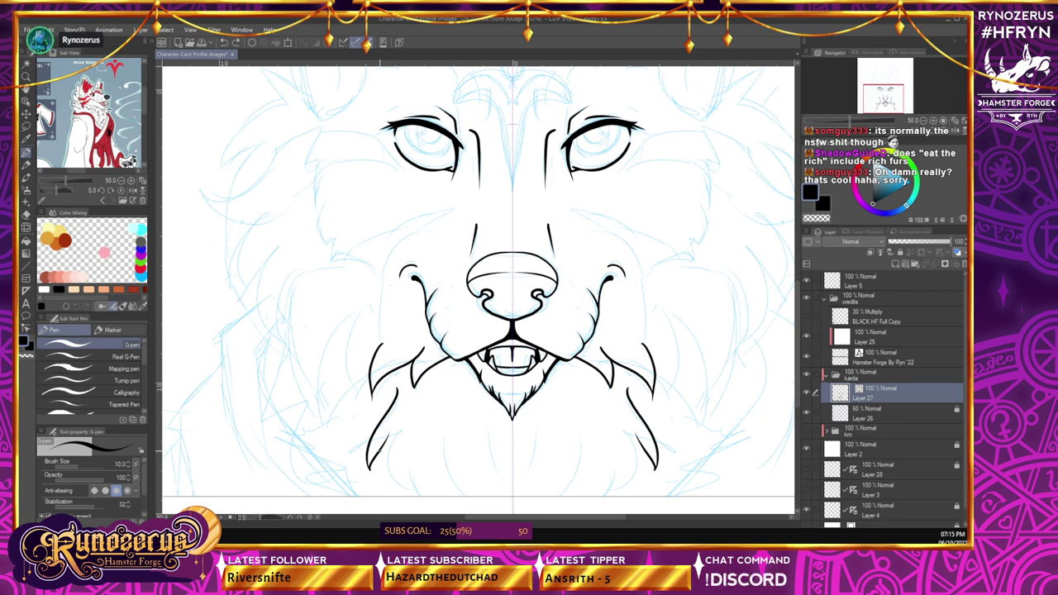
left_click_drag(378, 450, 390, 490)
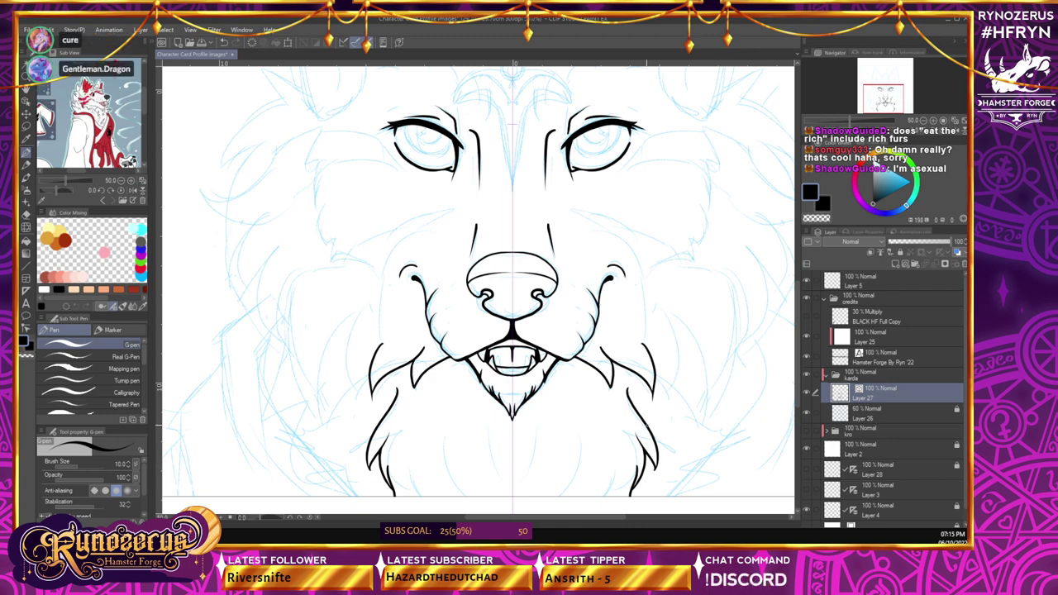
left_click_drag(647, 426, 673, 440)
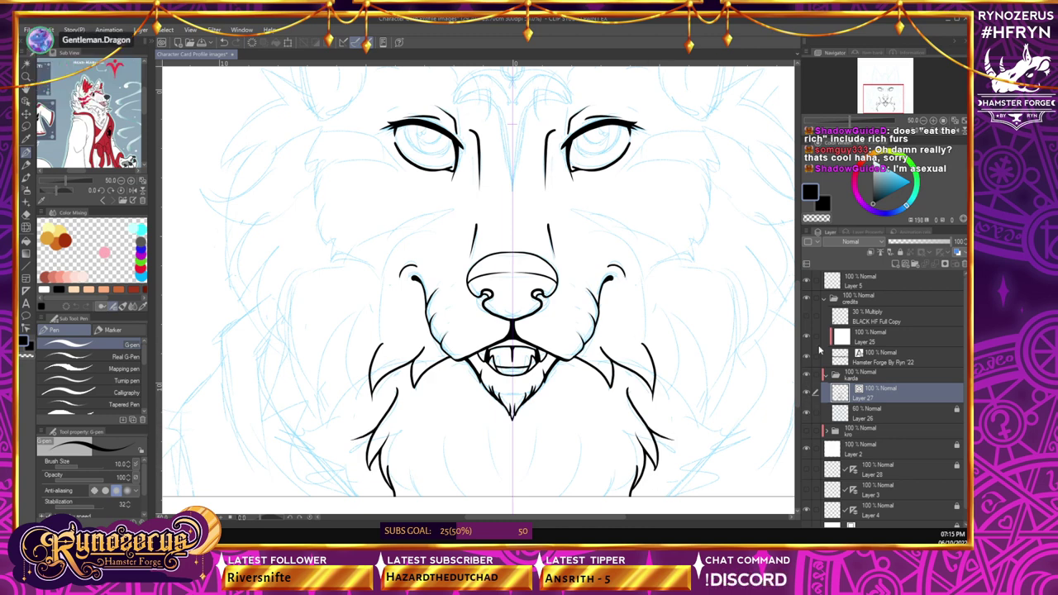
- Ink the brow fur as short curved strokes arching over both eyes and beside the forehead marking, undoing unsatisfactory strokes
left_click_drag(798, 384, 802, 323)
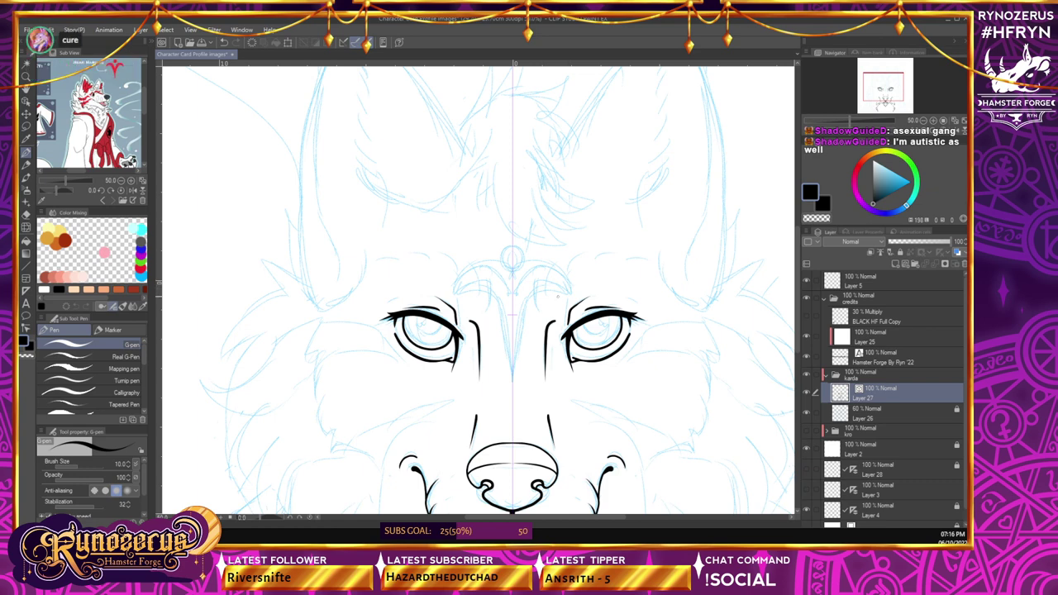
left_click_drag(473, 273, 478, 298)
left_click_drag(552, 273, 549, 296)
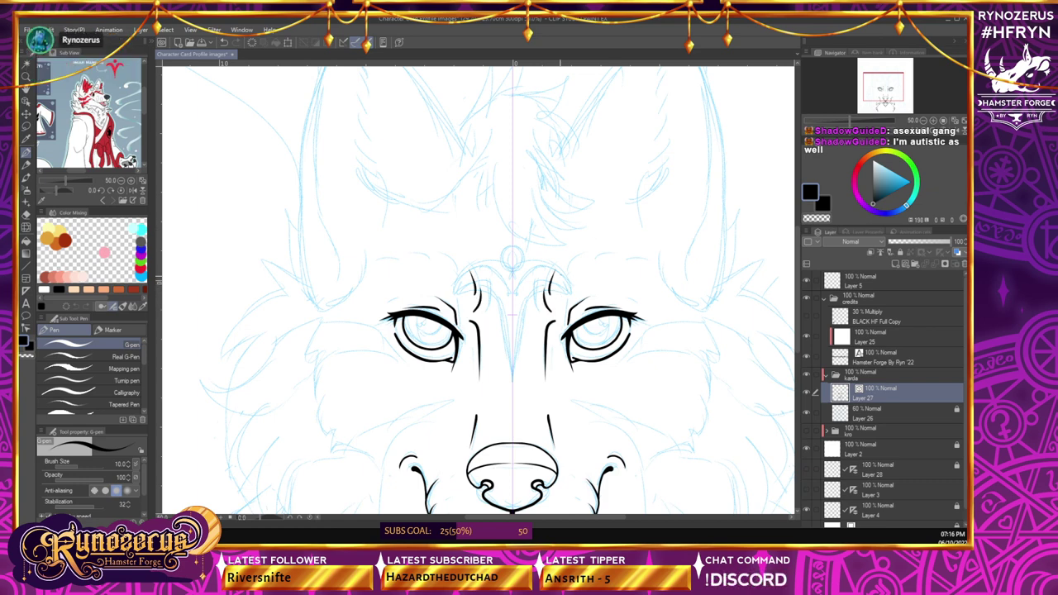
left_click_drag(447, 265, 466, 276)
left_click_drag(579, 259, 560, 276)
mouse_move(447, 269)
left_mouse_down()
mouse_move(402, 268)
mouse_move(370, 291)
left_mouse_up()
key("ctrl+z")
key("ctrl+z")
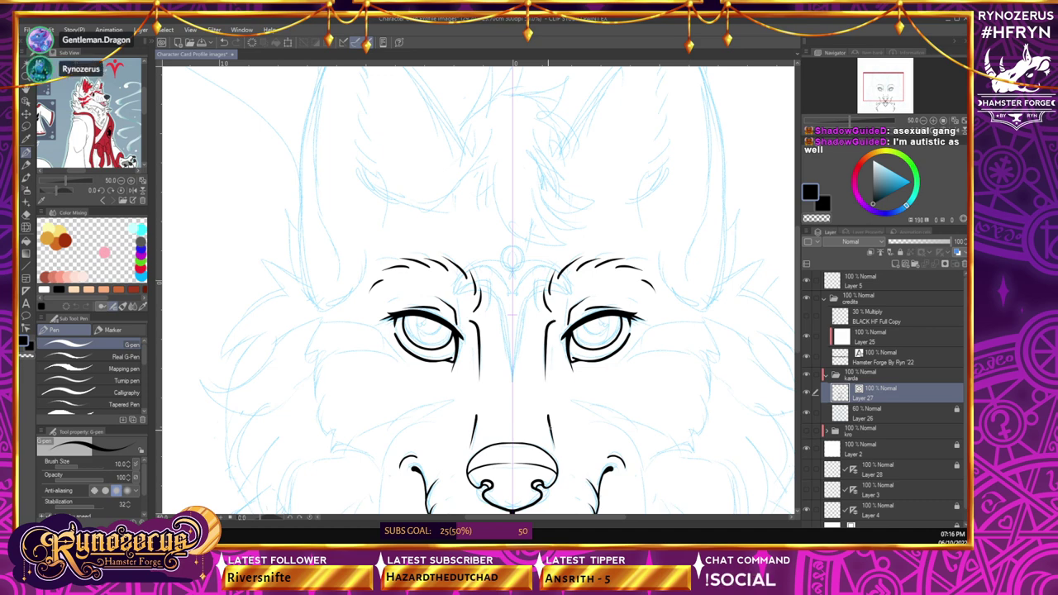
- Extend the lower cheek fur outward into a large pointed tuft with a long outer edge curving upward
left_click_drag(798, 294, 801, 341)
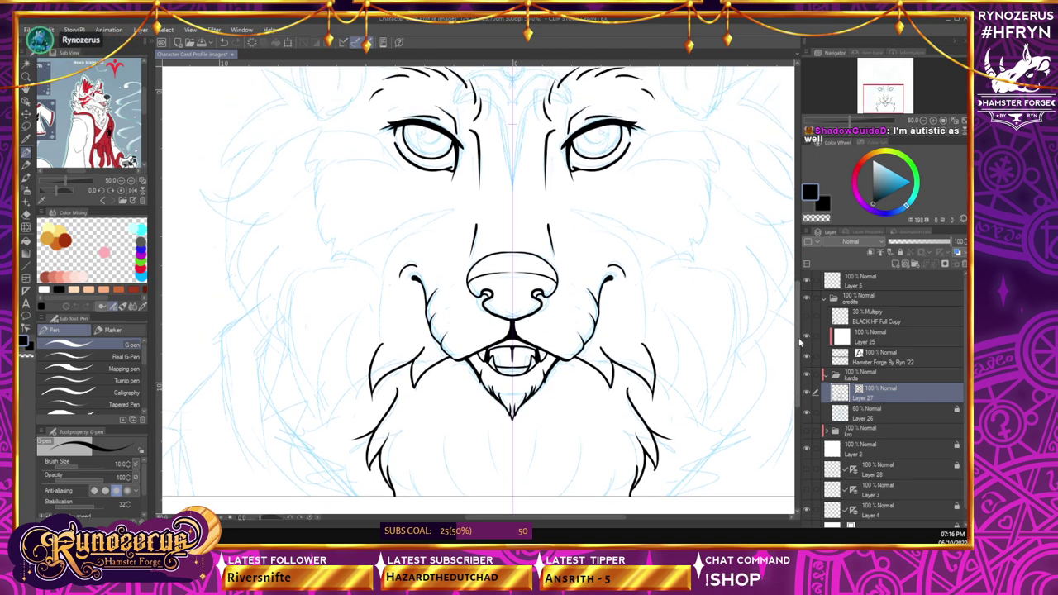
left_click_drag(485, 520, 525, 521)
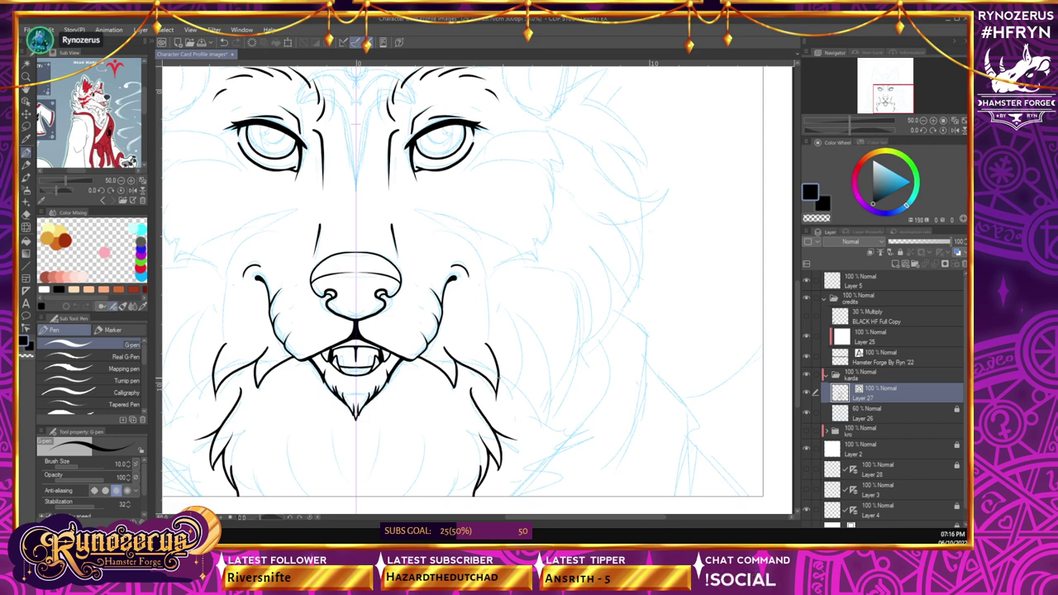
left_click_drag(499, 373, 540, 420)
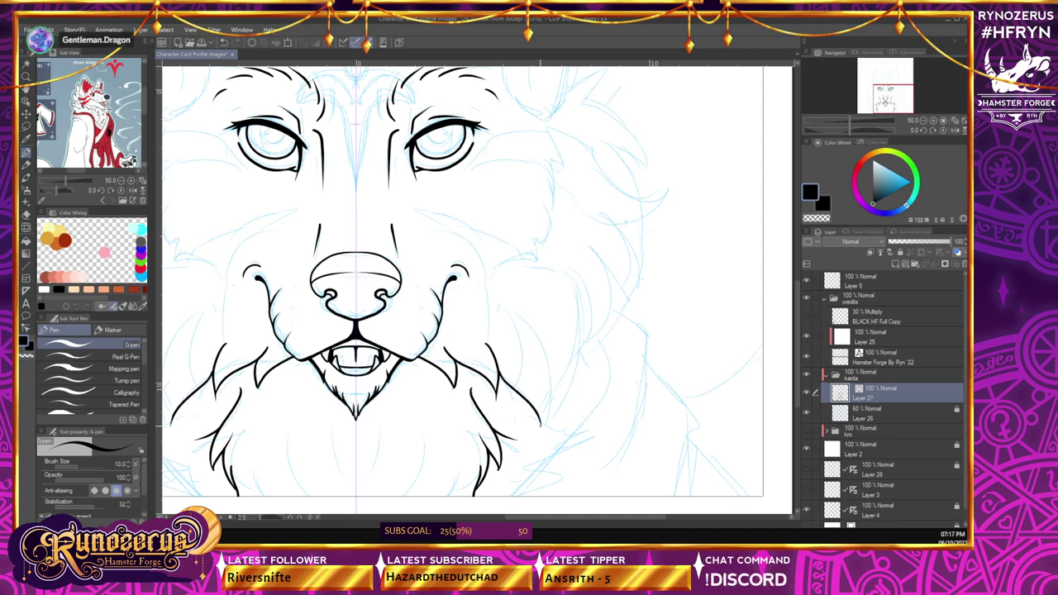
left_click_drag(542, 425, 546, 354)
mouse_move(542, 426)
left_mouse_down()
mouse_move(570, 373)
mouse_move(571, 300)
left_mouse_up()
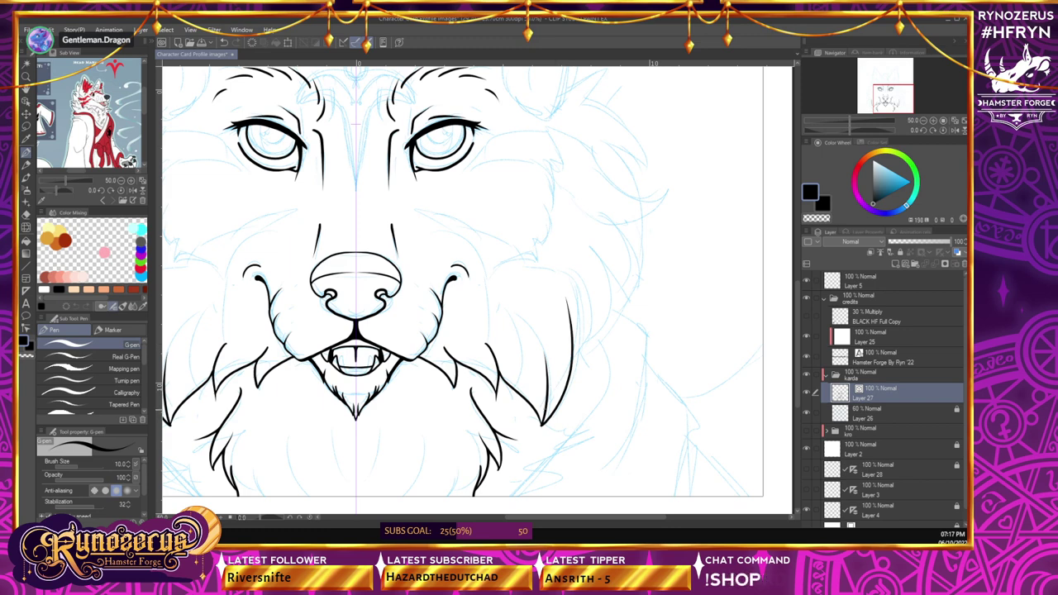
left_click_drag(541, 427, 539, 415)
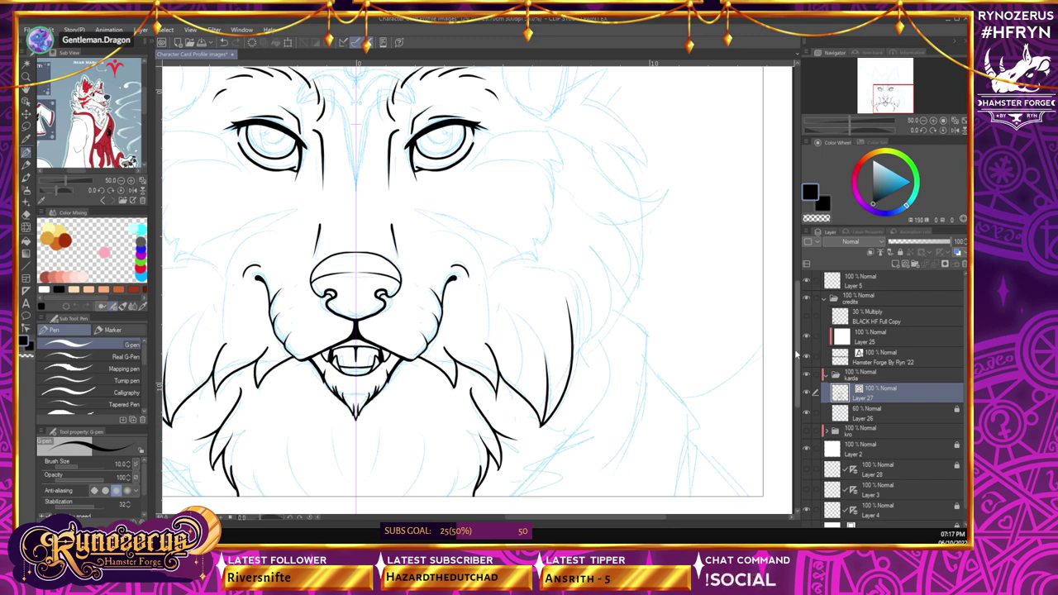
- Ink the jagged inner cheek fur outline from beside the eyes down and inward toward the muzzle, undoing unsatisfactory strokes
scroll(799, 320, "up", 3)
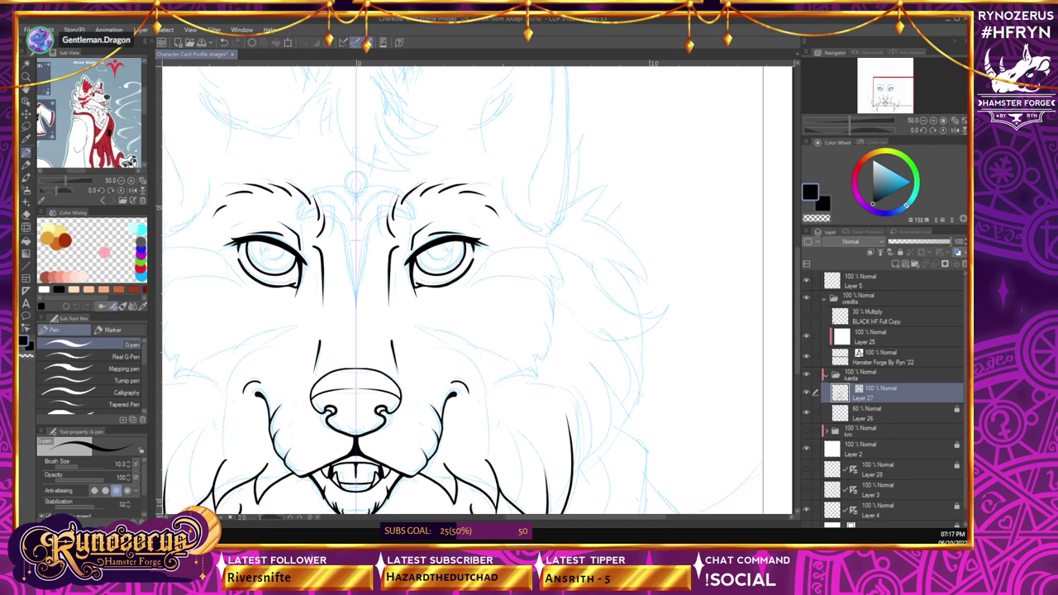
mouse_move(546, 244)
left_mouse_down()
mouse_move(568, 281)
mouse_move(547, 322)
mouse_move(554, 334)
left_mouse_up()
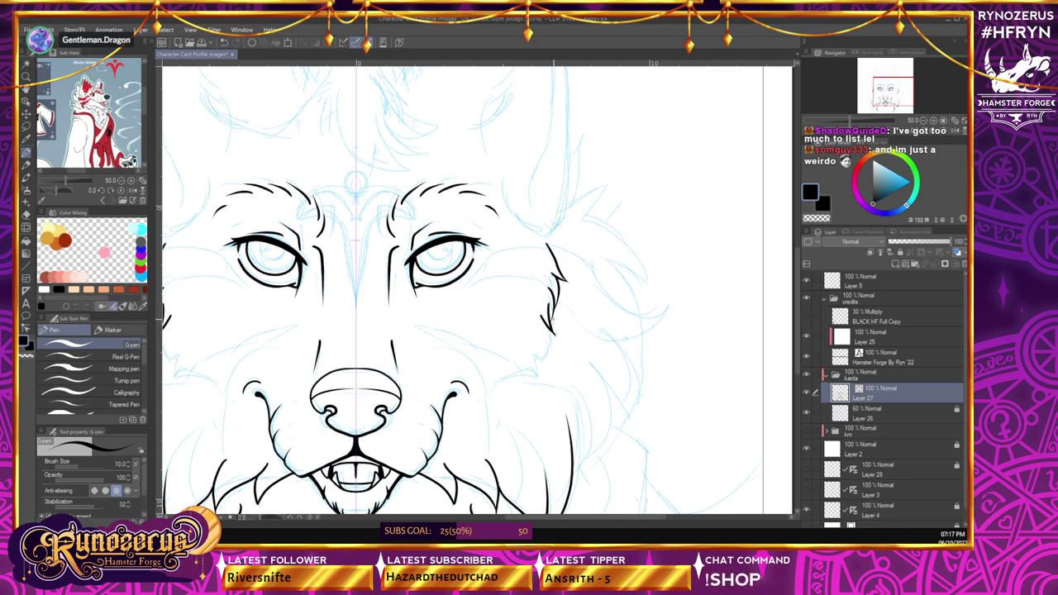
key("ctrl+z")
mouse_move(547, 316)
left_mouse_down()
mouse_move(546, 357)
mouse_move(495, 386)
mouse_move(532, 368)
mouse_move(529, 349)
left_mouse_up()
key("ctrl+z")
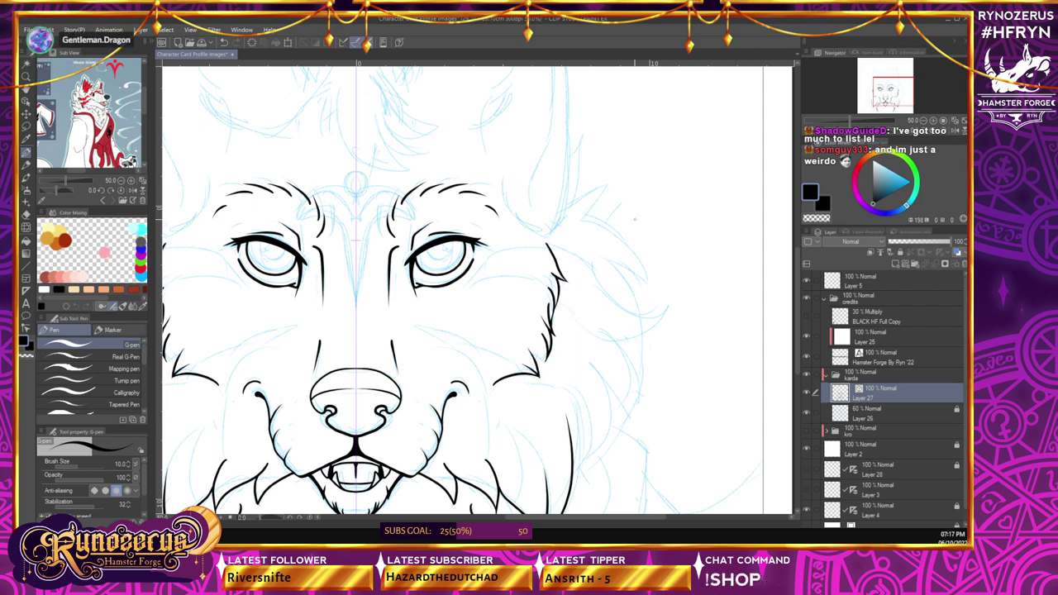
- Ink short curved fur strokes beneath both eyes, undoing an unsatisfactory stroke
left_click_drag(546, 355, 532, 368)
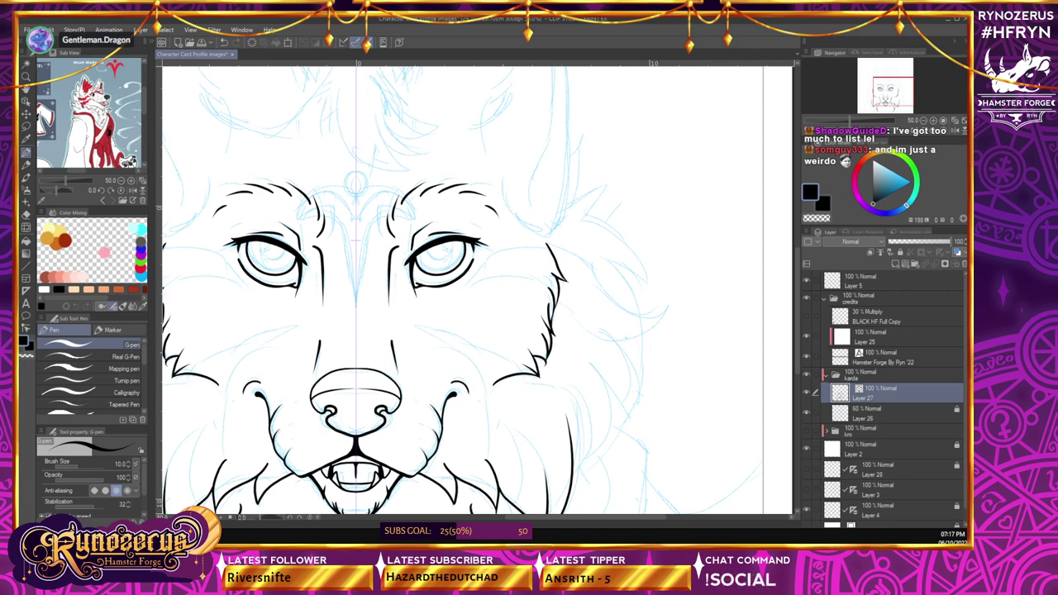
left_click_drag(437, 300, 497, 273)
key("ctrl+z")
- Add small pointed strokes to the large cheek tuft's outer edge and ink a second layered fur tuft just outside it
left_click_drag(797, 300, 797, 341)
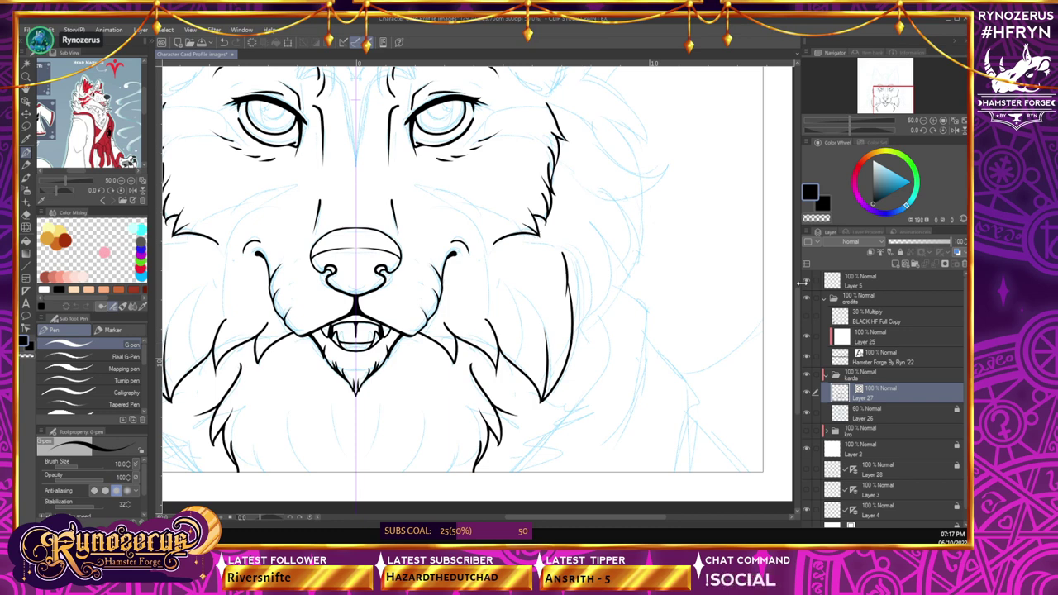
scroll(585, 341, "up", 2)
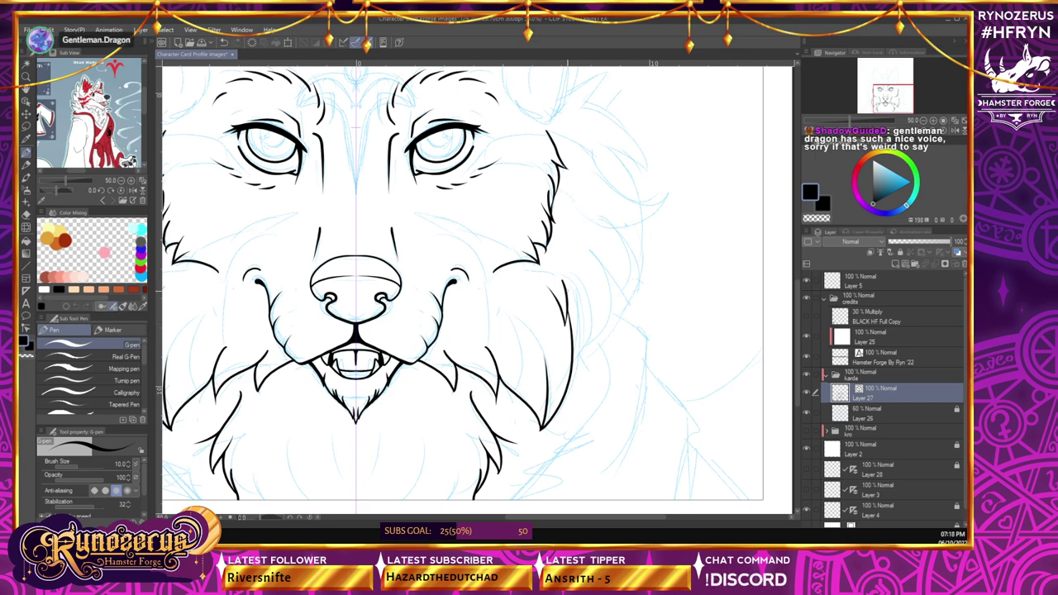
left_click_drag(569, 293, 578, 318)
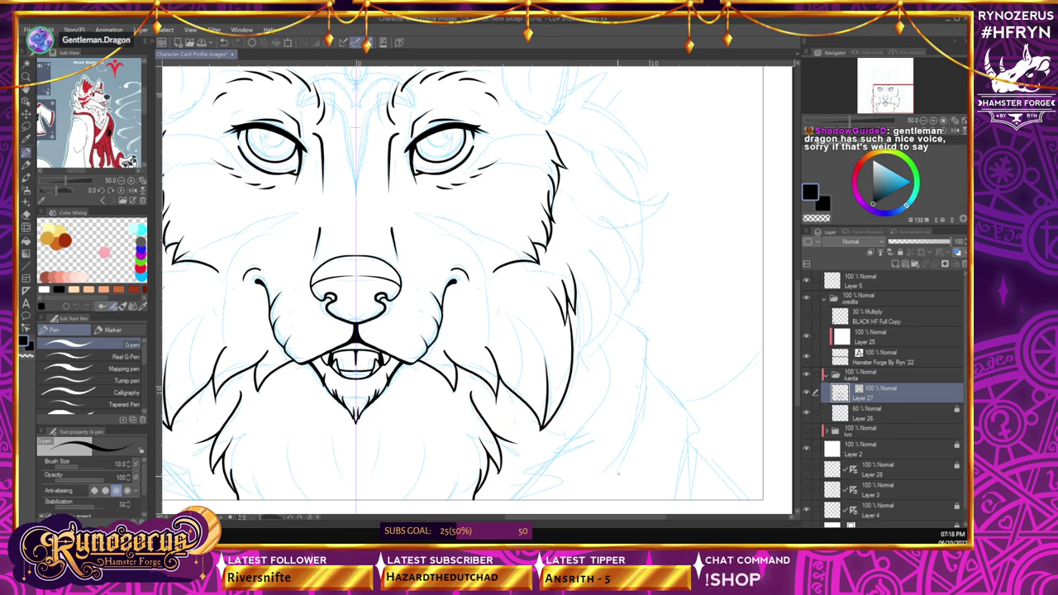
key("ctrl+z")
key("ctrl+z")
left_click_drag(568, 262, 571, 295)
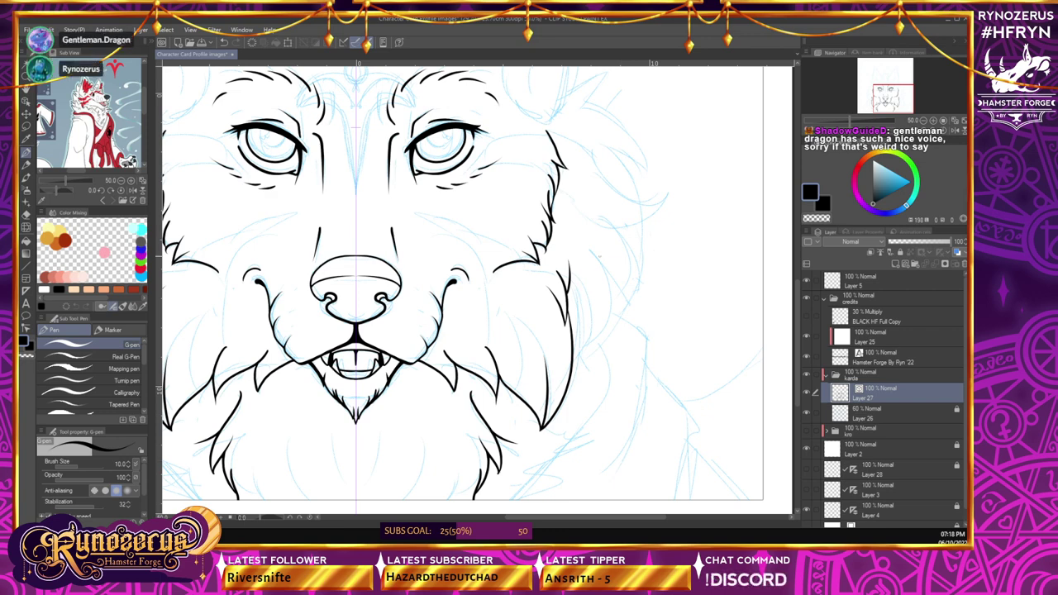
mouse_move(593, 249)
left_mouse_down()
mouse_move(596, 349)
mouse_move(586, 291)
left_mouse_up()
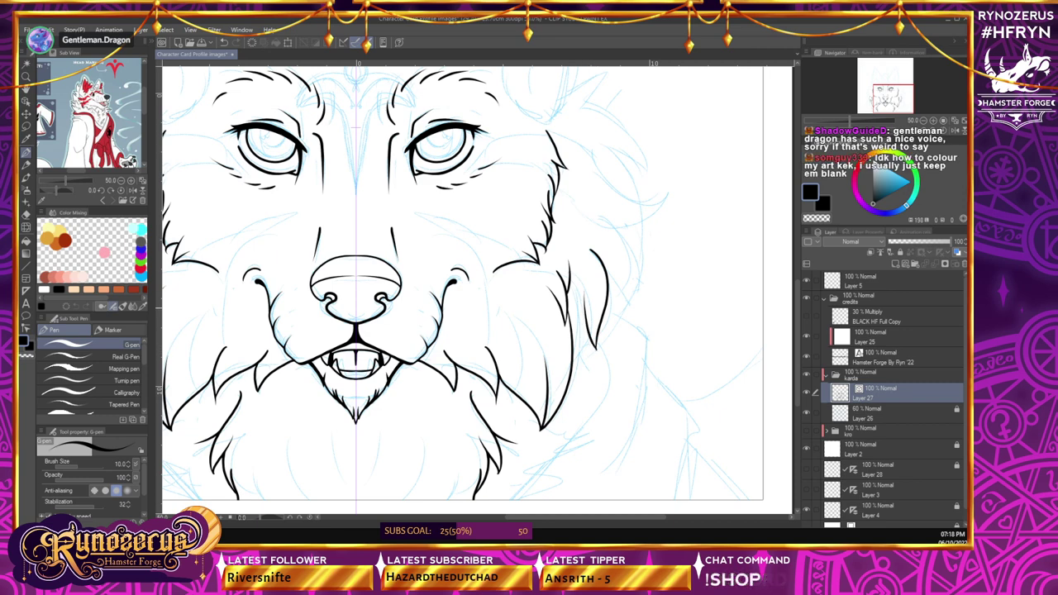
left_click_drag(574, 331, 587, 358)
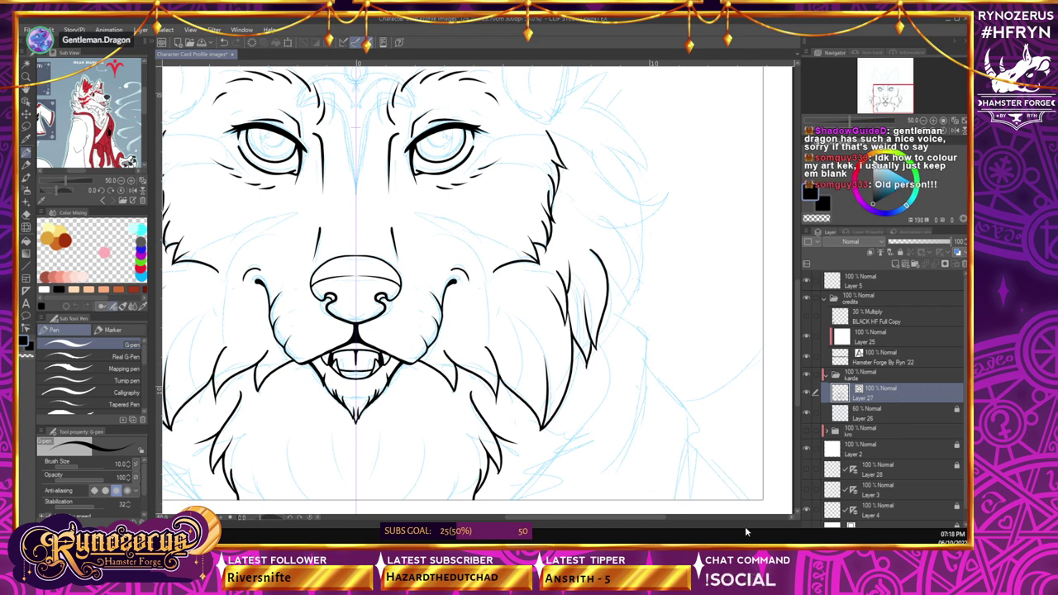
- Ink jagged fur tufts outside the neck near the frame's lower border and join them to the outer cheek tuft with a curved line
scroll(797, 310, "down", 3)
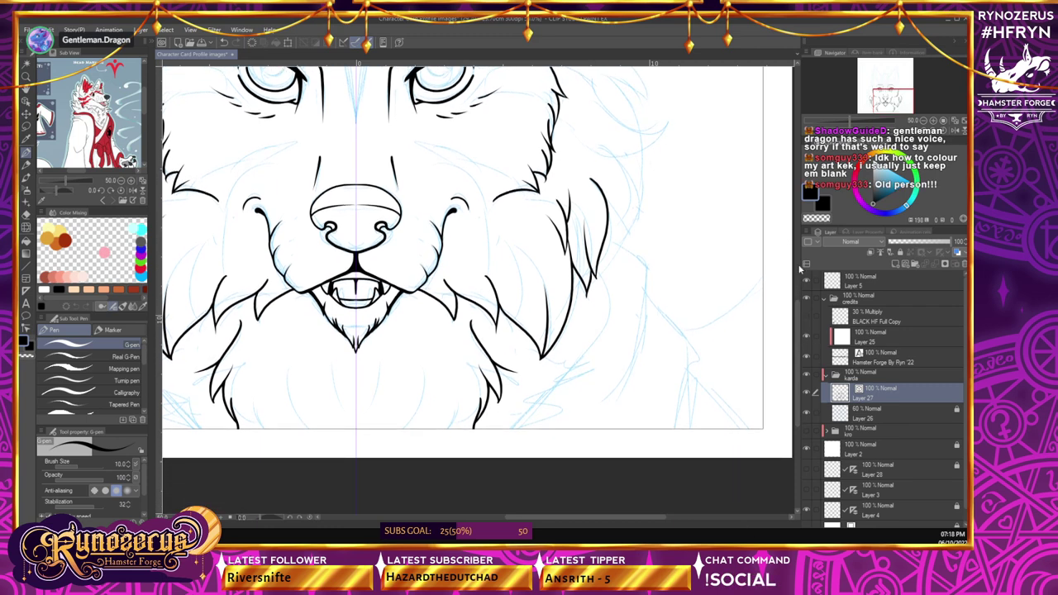
mouse_move(597, 266)
left_mouse_down()
mouse_move(612, 299)
mouse_move(515, 428)
mouse_move(559, 425)
mouse_move(549, 408)
mouse_move(568, 417)
mouse_move(533, 428)
left_mouse_up()
key("ctrl+z")
key("ctrl+z")
left_click_drag(525, 392, 569, 389)
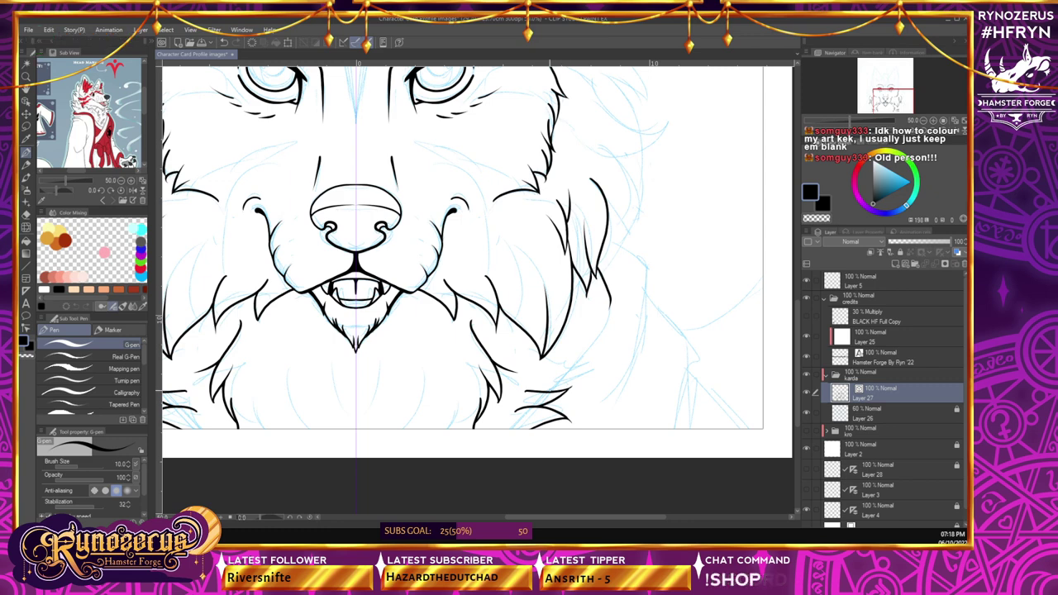
left_click_drag(557, 381, 587, 362)
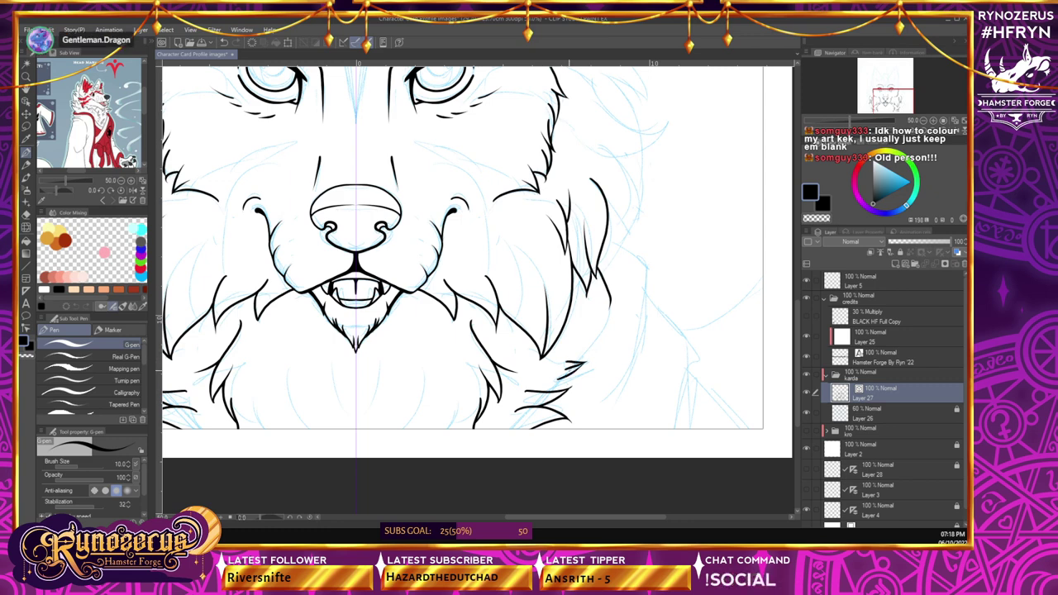
left_click_drag(547, 391, 568, 377)
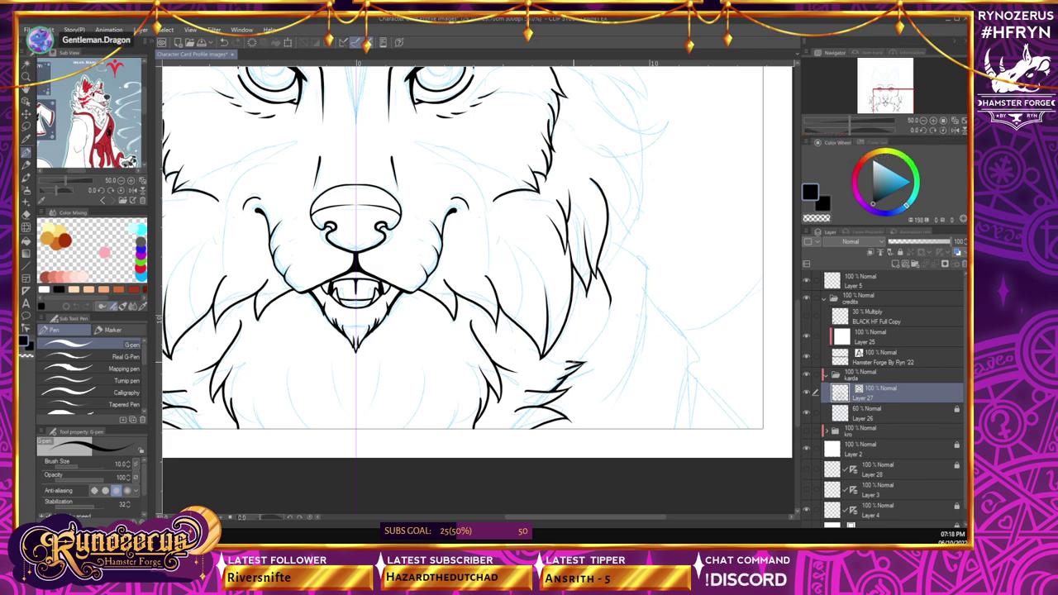
left_click_drag(576, 362, 611, 305)
- Ink the angular shoulder outline from the outer cheek tuft outward and down, thickening the line around its bend
mouse_move(609, 238)
left_mouse_down()
mouse_move(645, 264)
mouse_move(616, 405)
left_mouse_up()
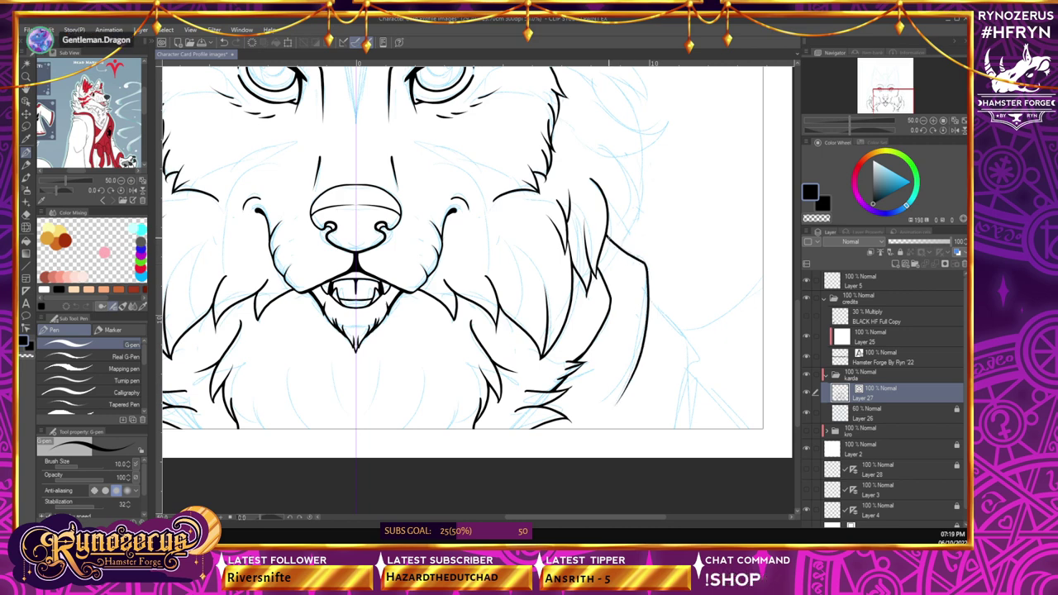
mouse_move(607, 239)
left_mouse_down()
mouse_move(630, 257)
mouse_move(649, 308)
left_mouse_up()
key("ctrl+z")
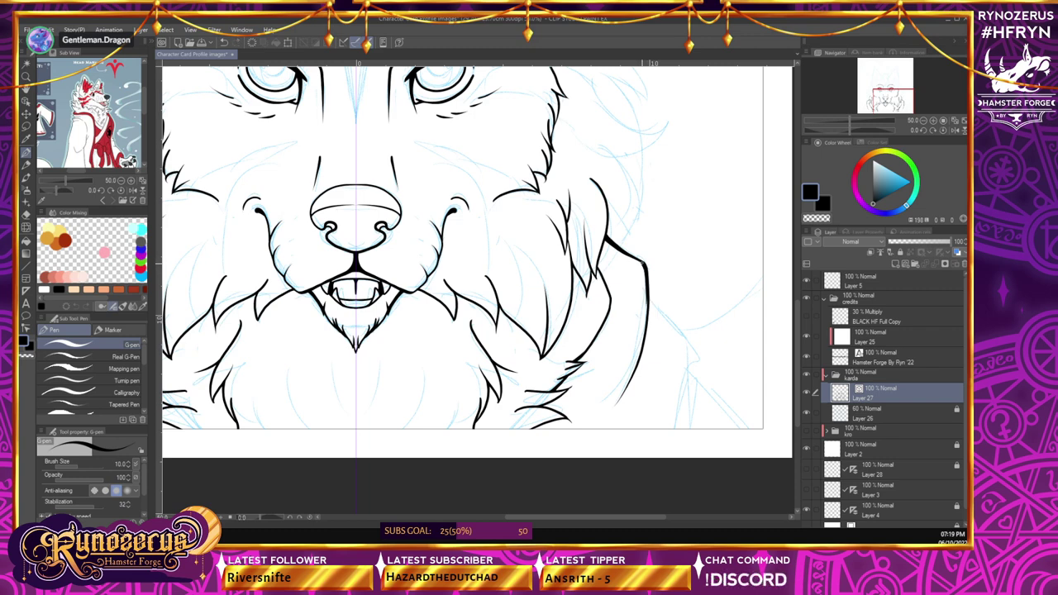
left_click_drag(644, 265, 639, 364)
left_click_drag(647, 311, 638, 360)
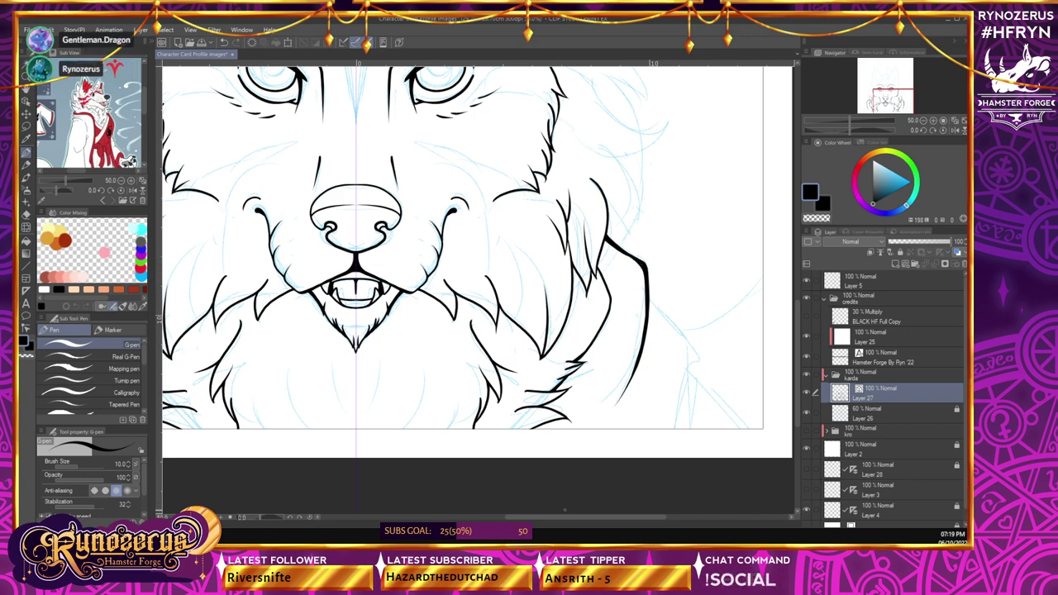
- Ink a second contour branching outward and down from the shoulder outline, and build up its line weight with repeated strokes
left_click_drag(565, 518, 587, 523)
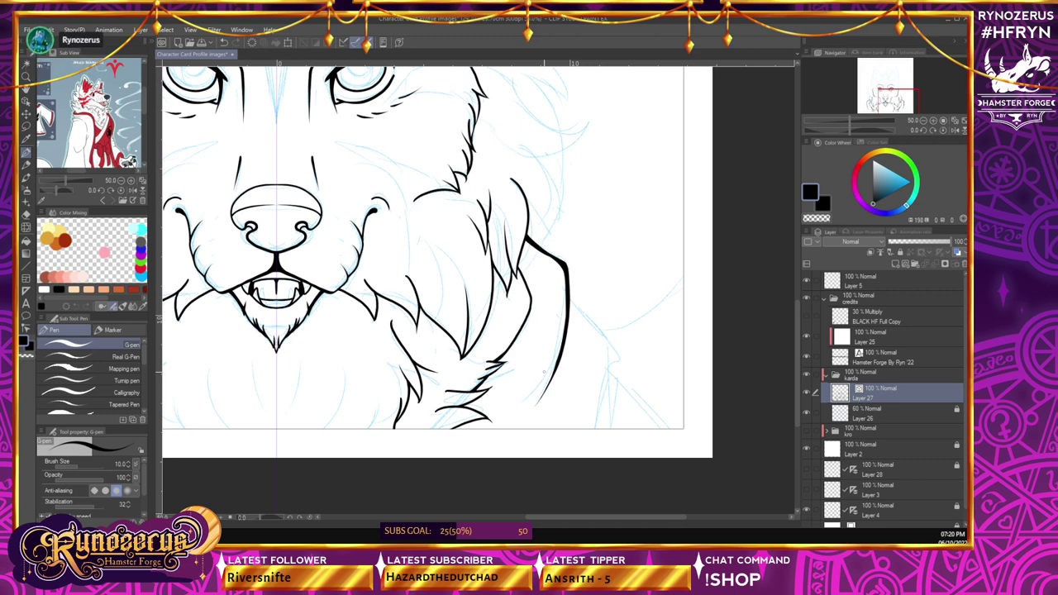
mouse_move(568, 290)
left_mouse_down()
mouse_move(615, 357)
mouse_move(611, 412)
left_mouse_up()
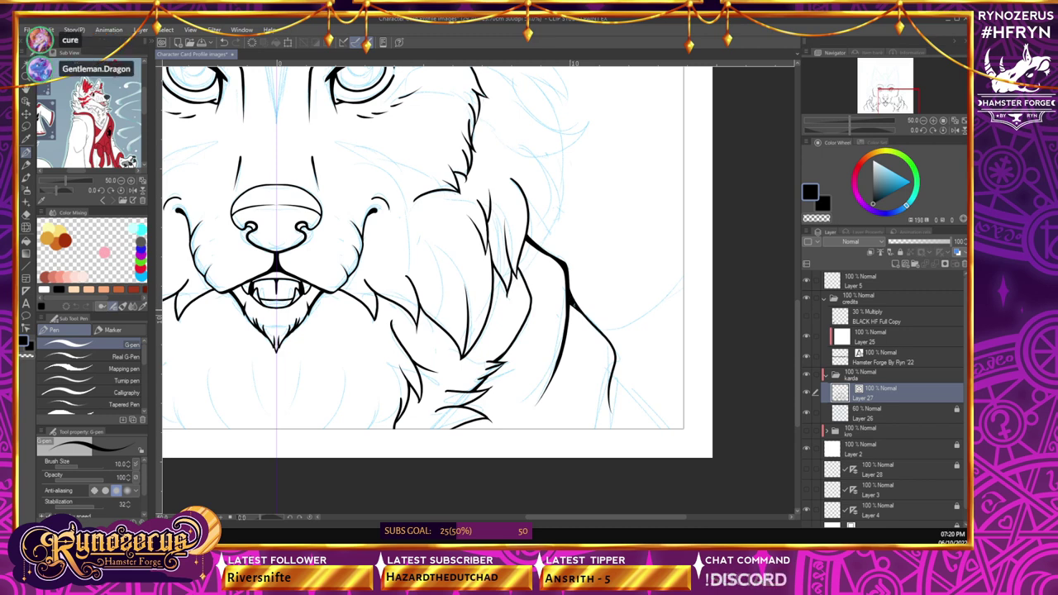
left_click_drag(572, 303, 585, 319)
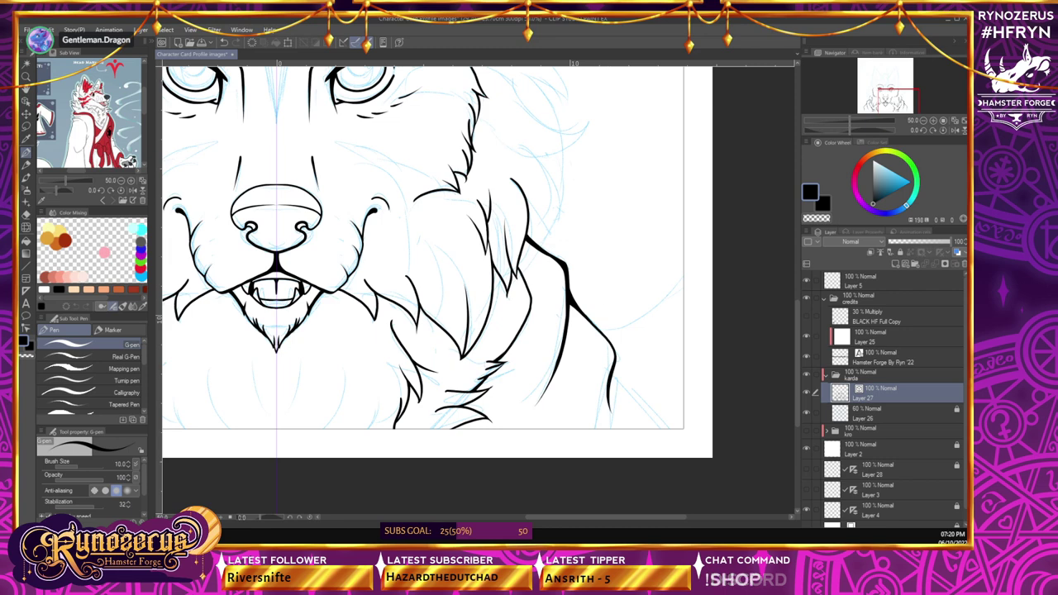
left_click_drag(601, 332, 613, 351)
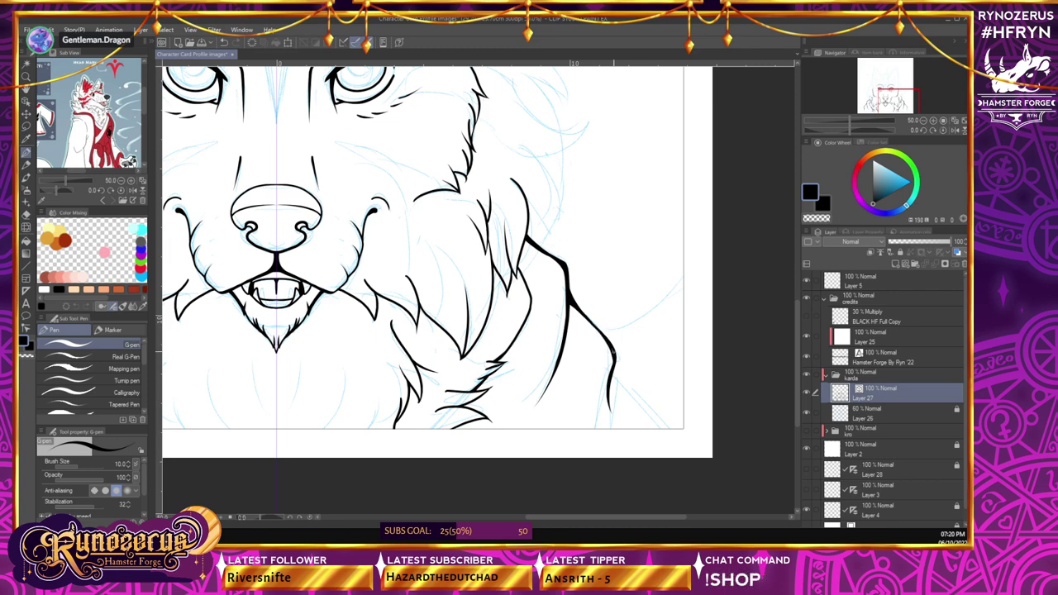
left_click_drag(570, 294, 605, 335)
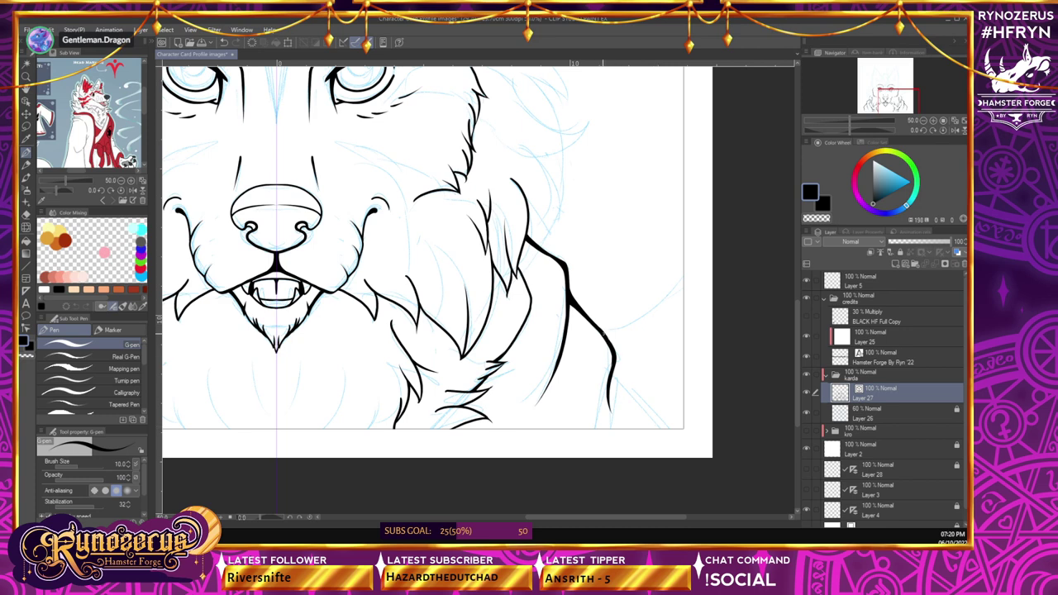
left_click_drag(572, 295, 607, 335)
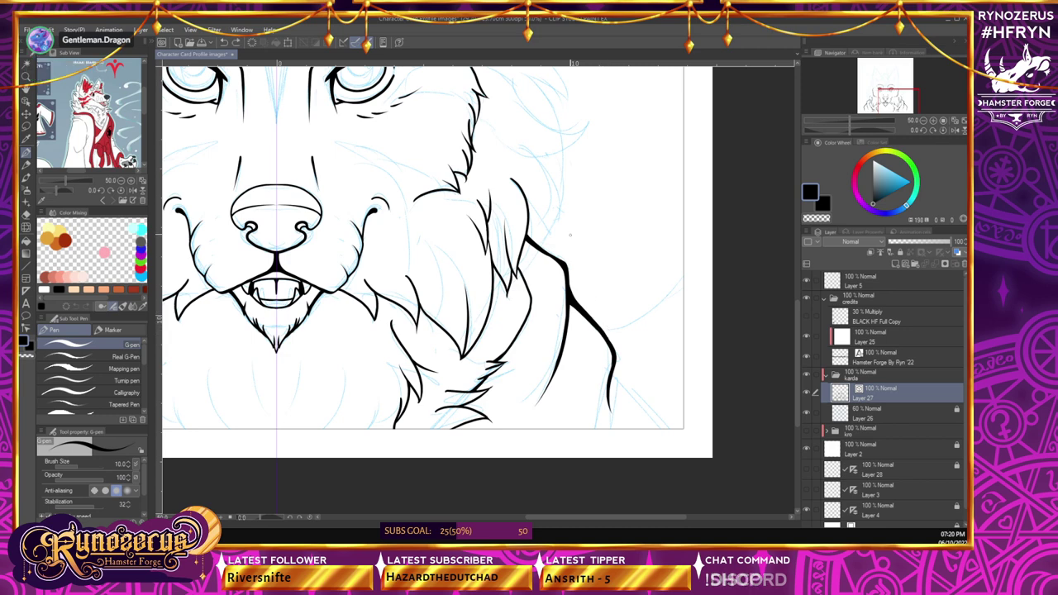
left_click_drag(569, 288, 615, 362)
key("ctrl+z")
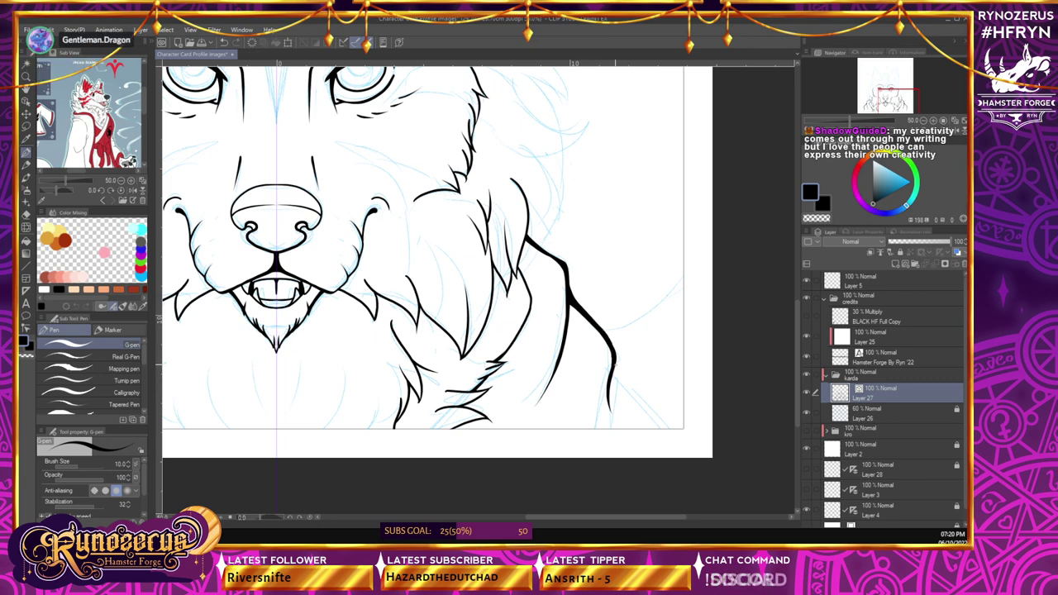
- Extend the outer arm contour and the inner shoulder line down to the frame's lower border
left_click_drag(614, 360, 667, 428)
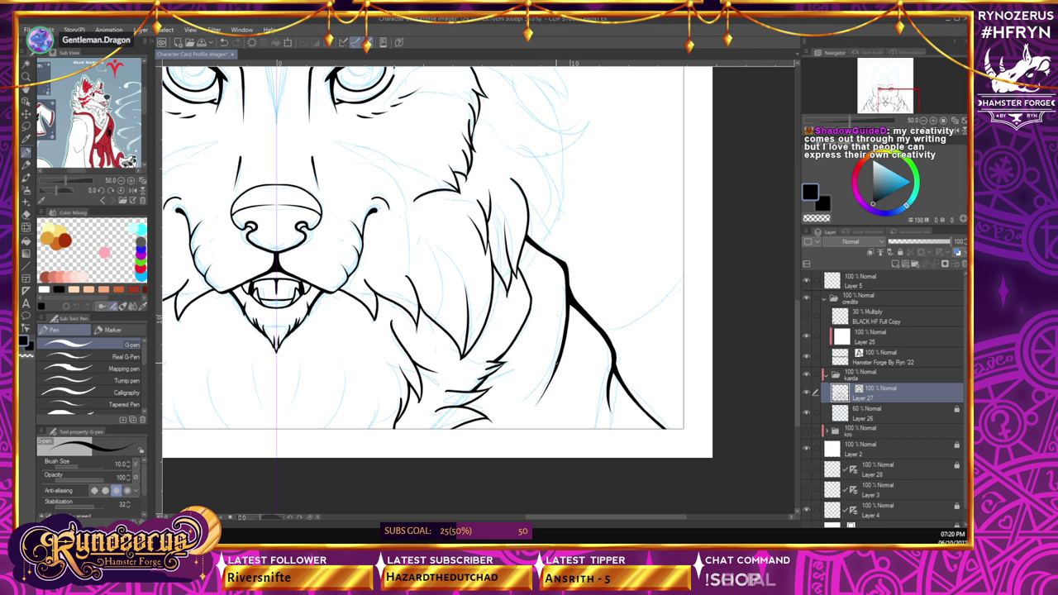
left_click_drag(554, 372, 516, 428)
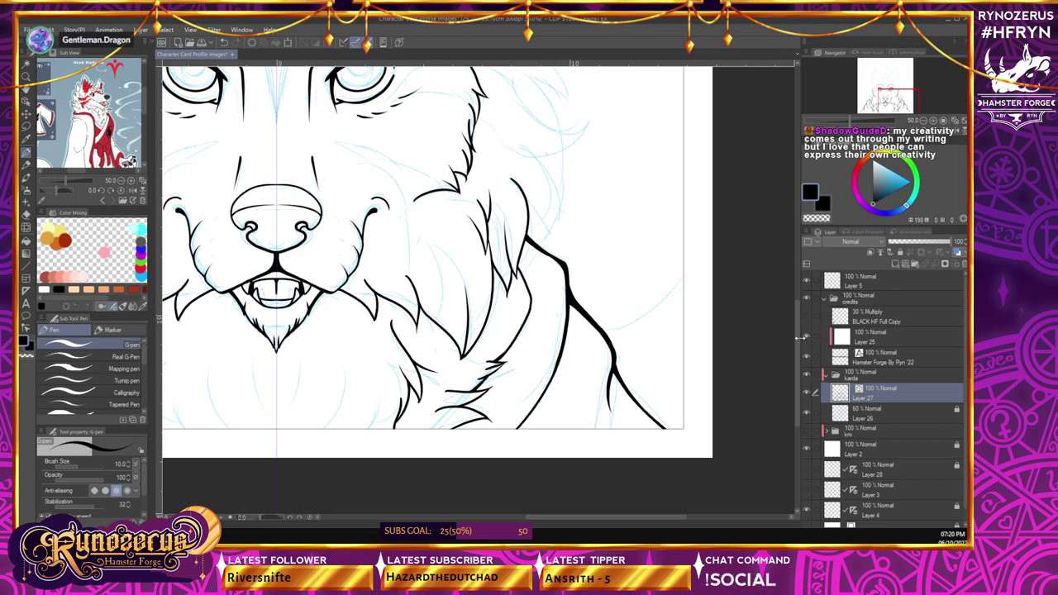
- Ink layered pointed fur tufts along the outer cheek above the shoulder, undoing an unsatisfactory outer stroke
left_click_drag(796, 339, 780, 265)
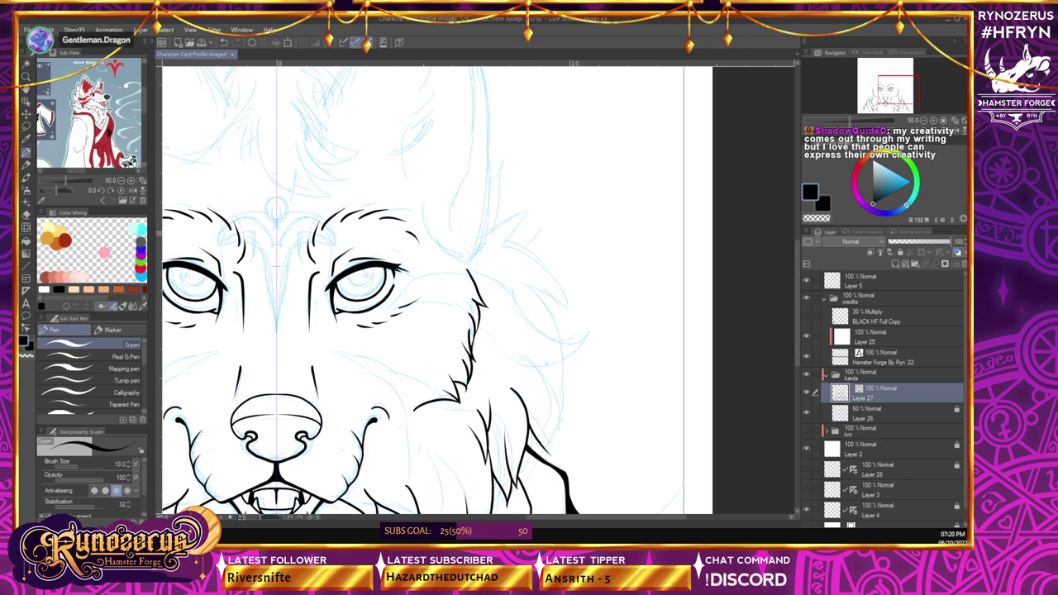
left_click_drag(554, 451, 543, 371)
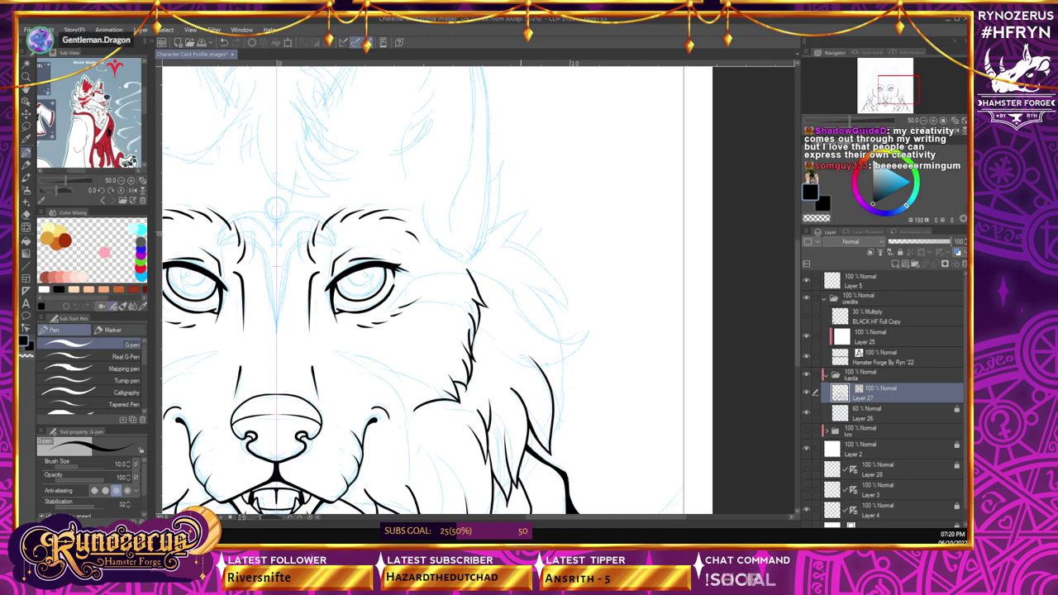
left_click_drag(520, 468, 526, 450)
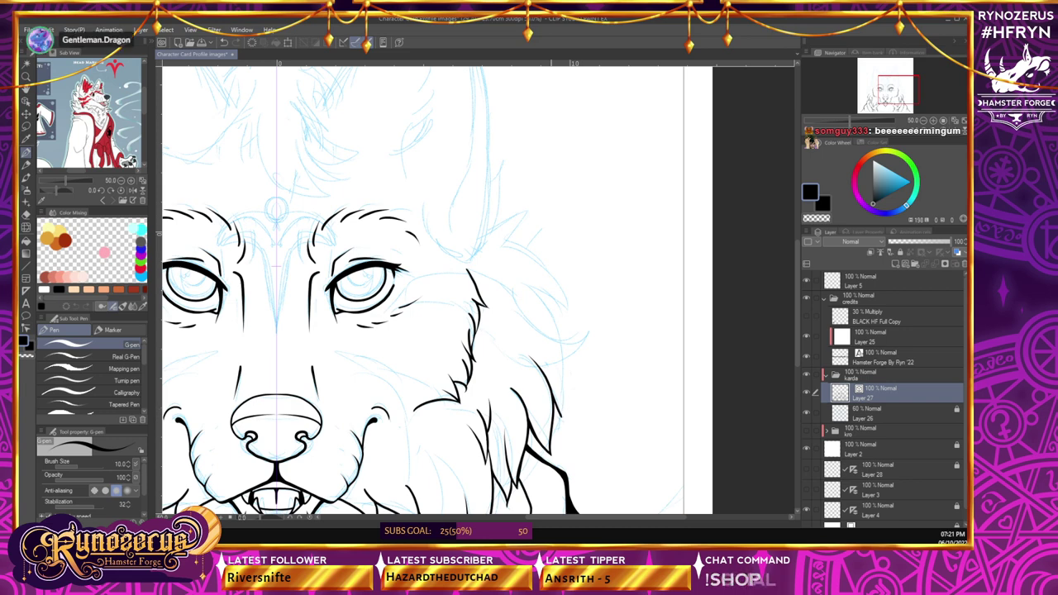
left_click_drag(561, 418, 556, 335)
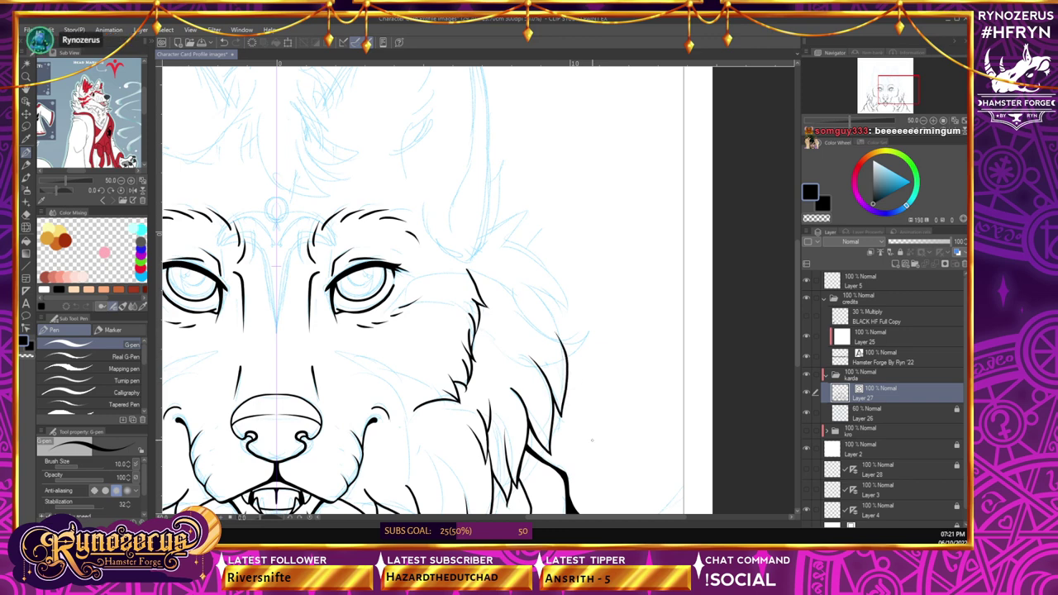
key("ctrl+z")
key("ctrl+z")
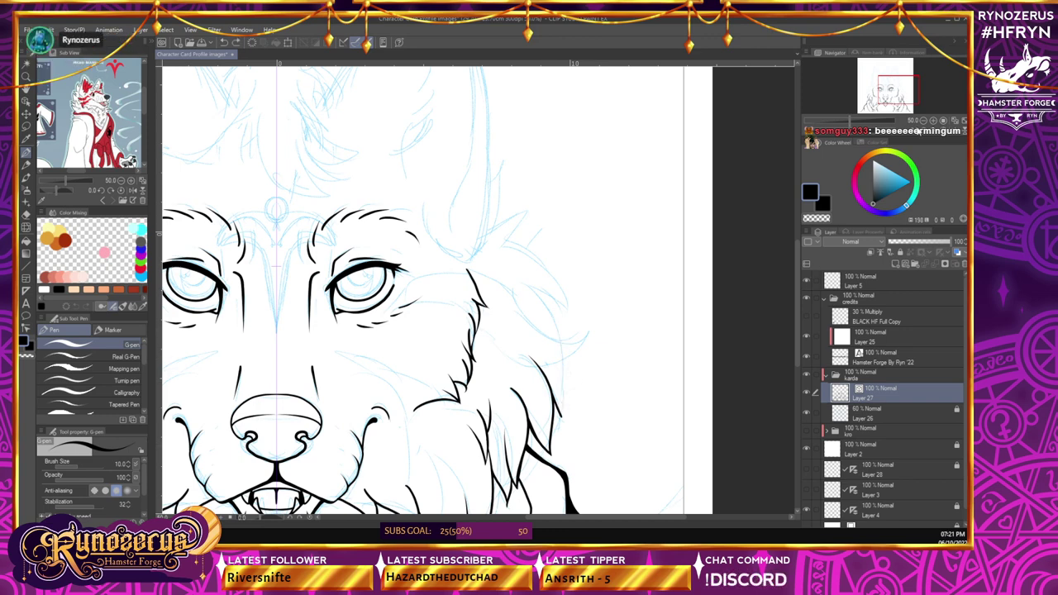
- Ink a large tuft sweeping outward from the upper cheek fur and erase the excess at its tip
left_click_drag(602, 519, 611, 519)
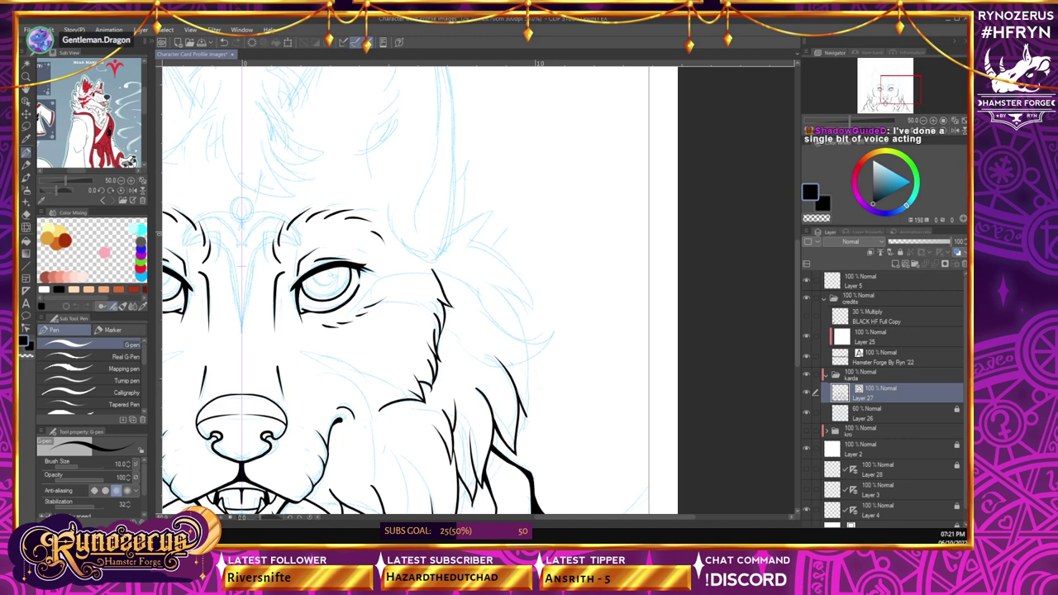
left_click_drag(475, 361, 561, 336)
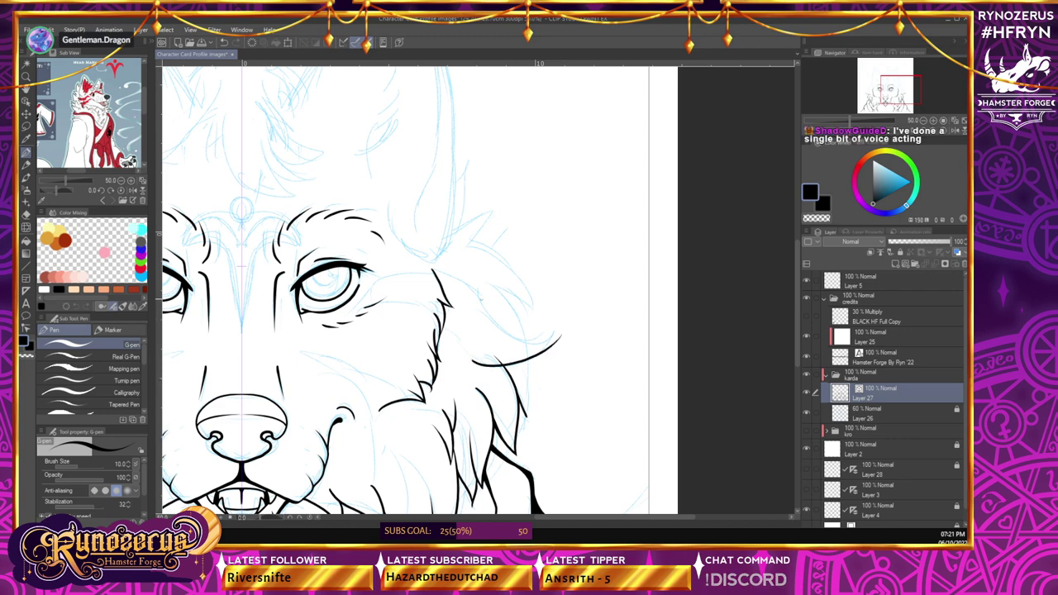
left_click_drag(478, 291, 536, 348)
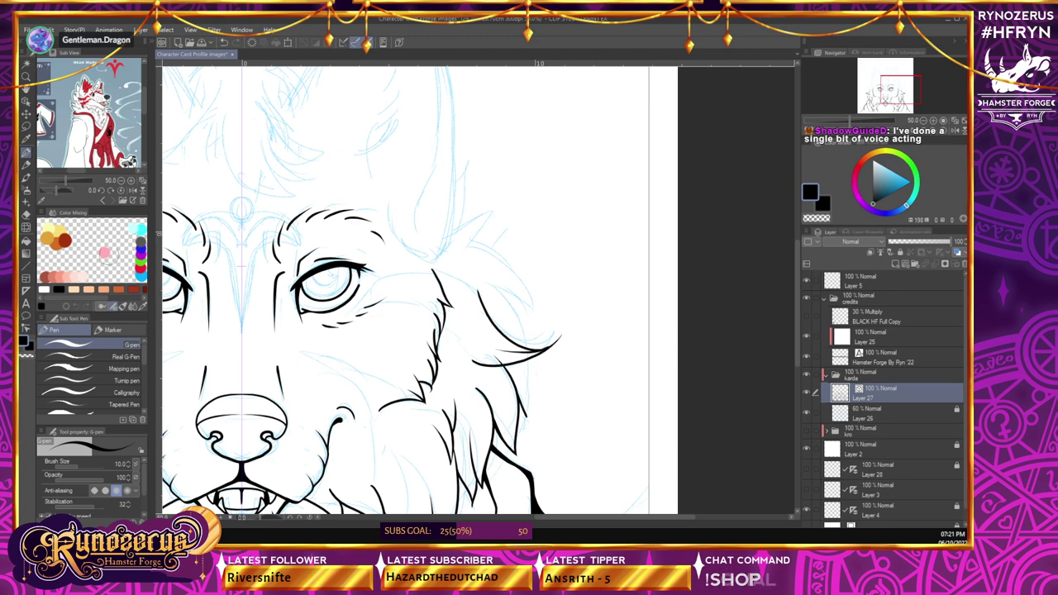
key("e")
left_click_drag(563, 330, 576, 331)
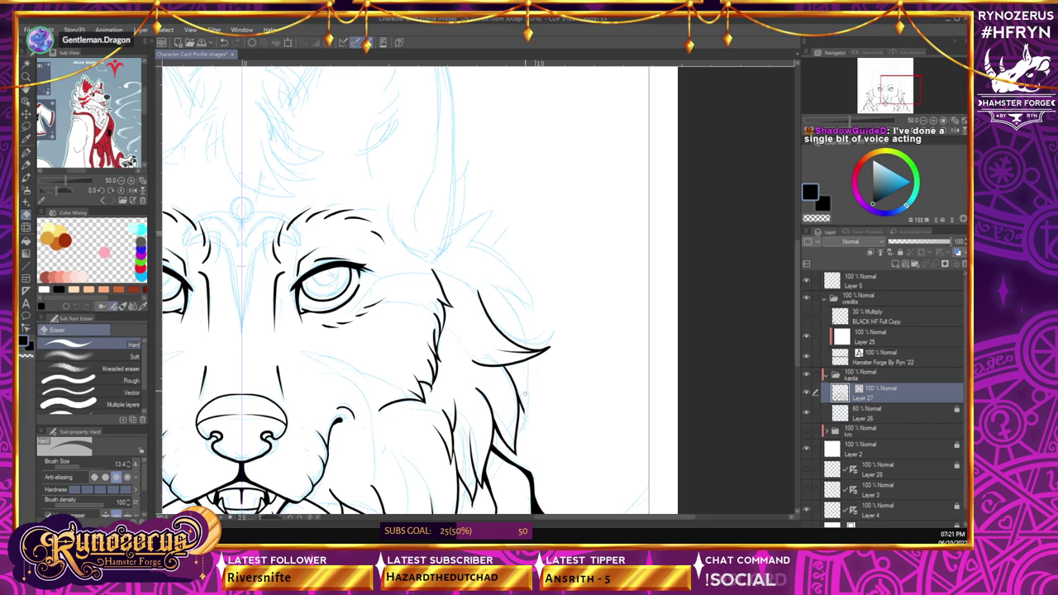
left_click(26, 155)
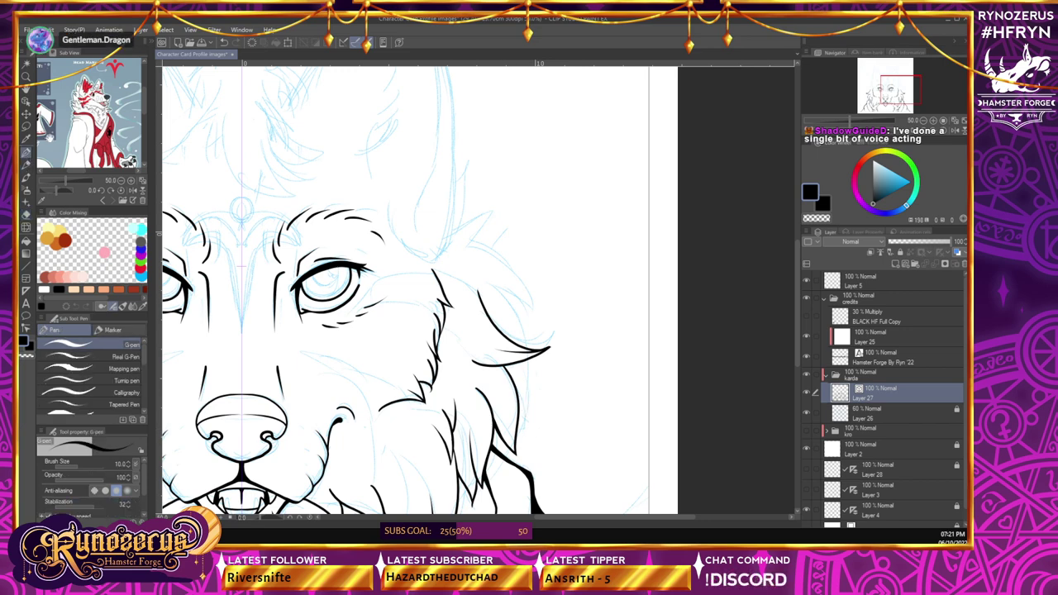
- Ink a short pointed fur tuft on the outer cheek just below the large sweeping tuft
left_click(932, 132)
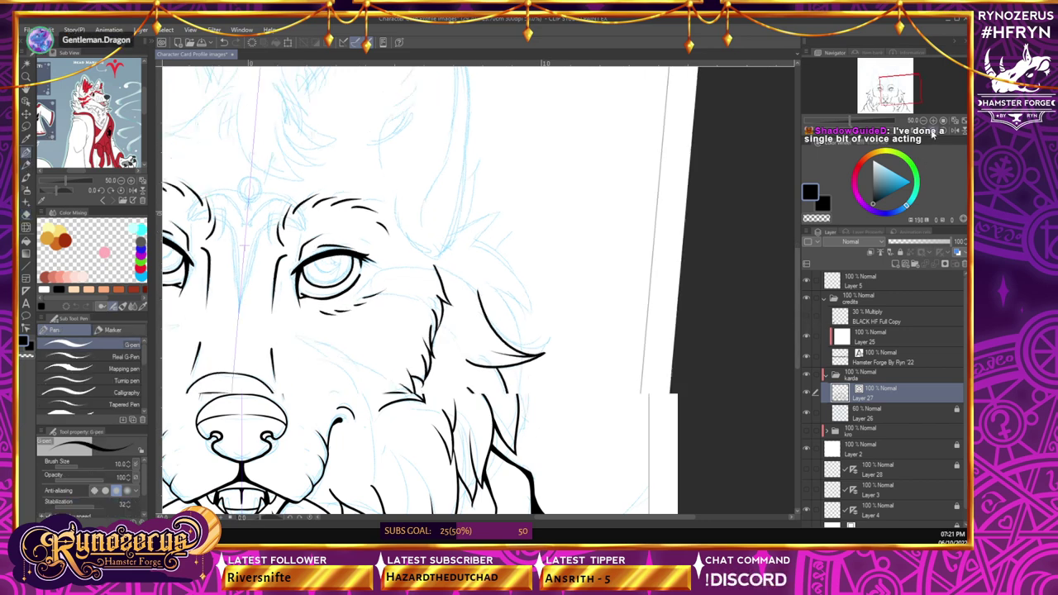
left_click(932, 132)
left_click(932, 132)
left_click(932, 131)
left_click(932, 131)
left_click(932, 132)
left_click(932, 132)
left_click(932, 131)
left_click(932, 131)
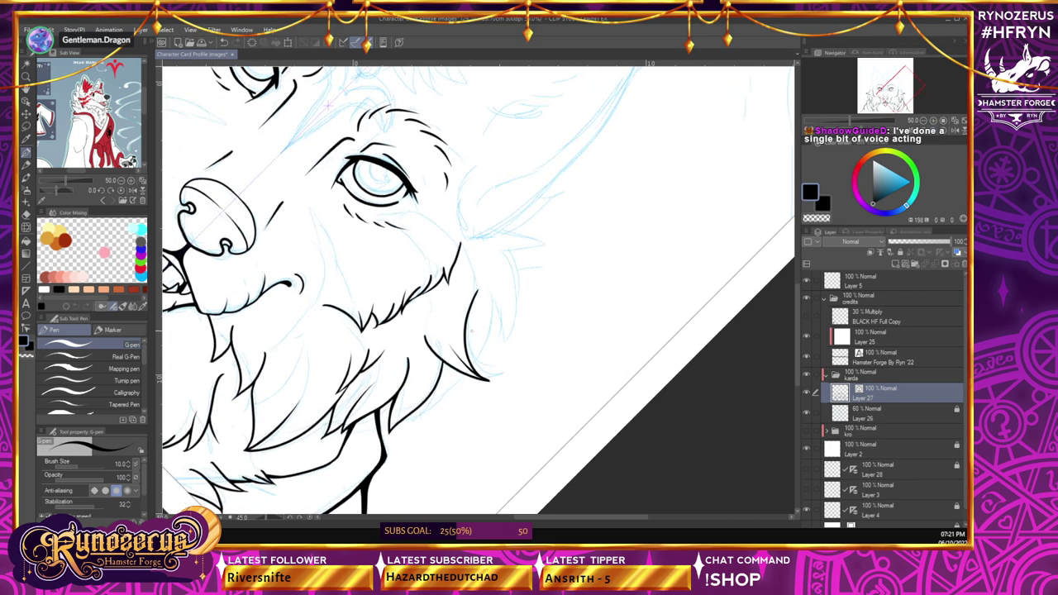
mouse_move(439, 396)
left_mouse_down()
mouse_move(434, 418)
mouse_move(461, 380)
left_mouse_up()
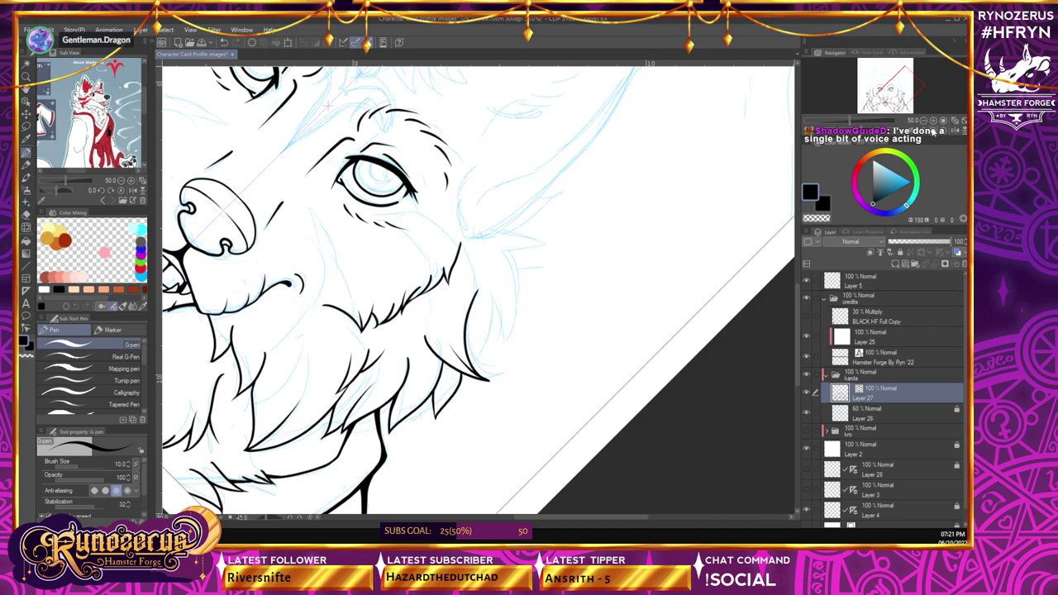
- Ink two layered pointed tufts along the upper outer cheek, above the large sweeping tuft
left_click(934, 131)
left_click(934, 131)
left_click(935, 130)
left_click(935, 131)
left_click(935, 130)
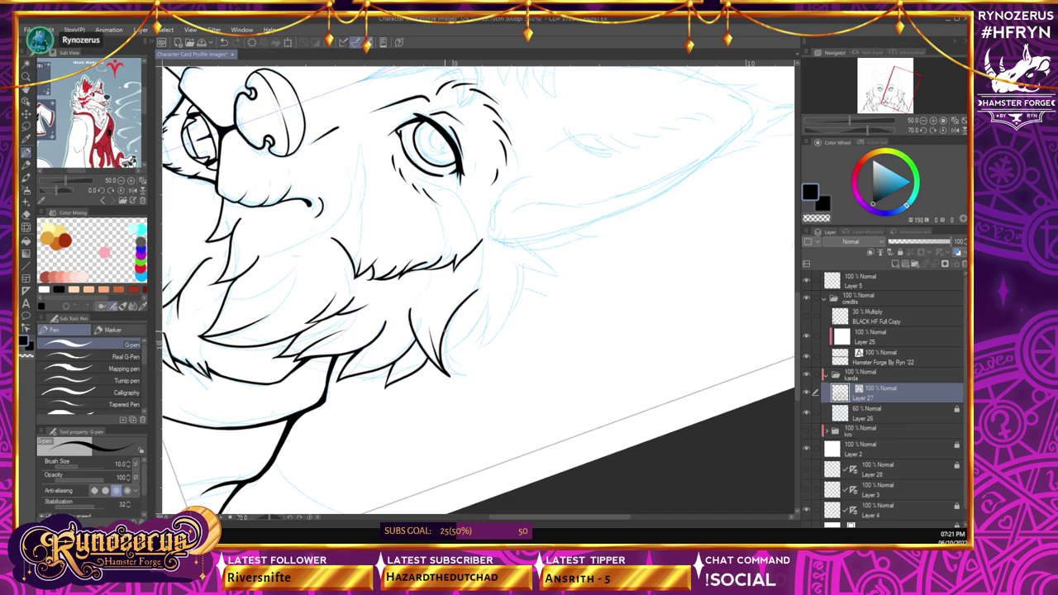
mouse_move(445, 332)
left_mouse_down()
mouse_move(447, 359)
mouse_move(493, 293)
mouse_move(482, 351)
left_mouse_up()
left_click_drag(513, 314, 486, 347)
left_click_drag(521, 269, 510, 316)
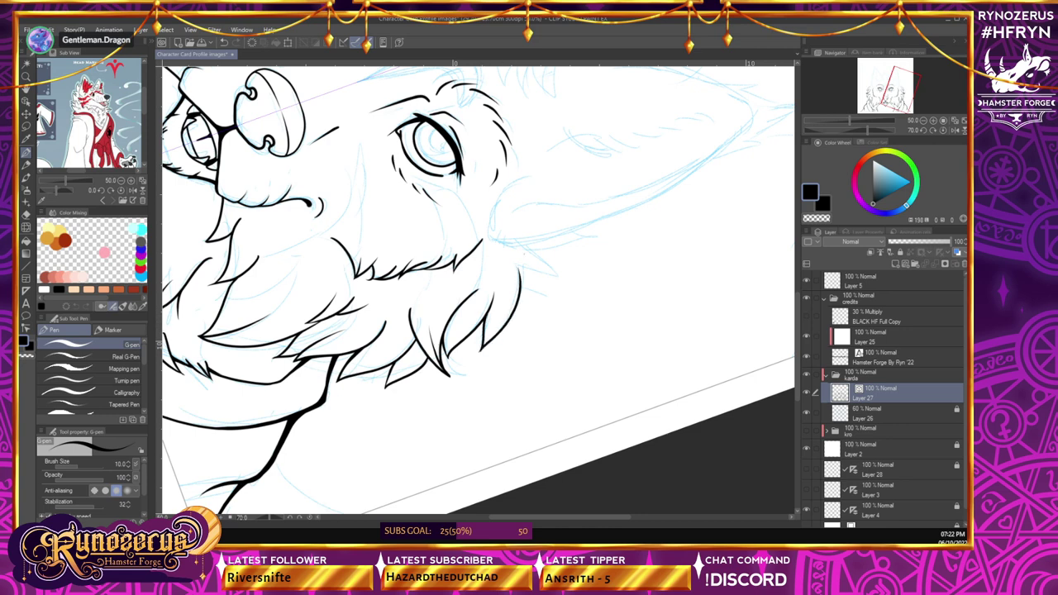
left_click(932, 130)
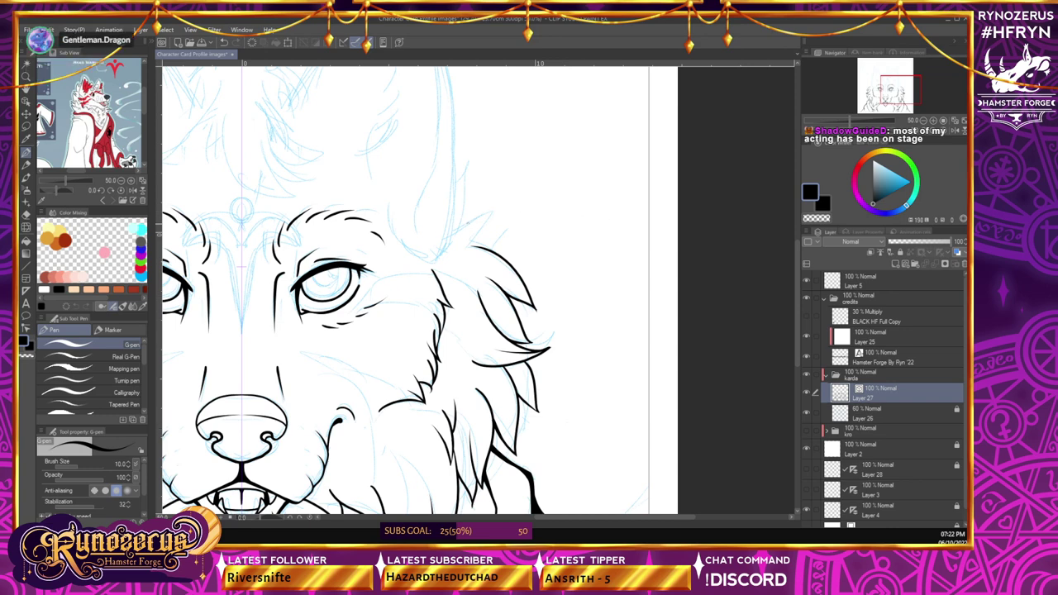
- Ink an upward-pointing tuft at the top of the outer cheek fur, beside the ear base
left_click_drag(469, 224, 497, 210)
left_click_drag(482, 247, 496, 211)
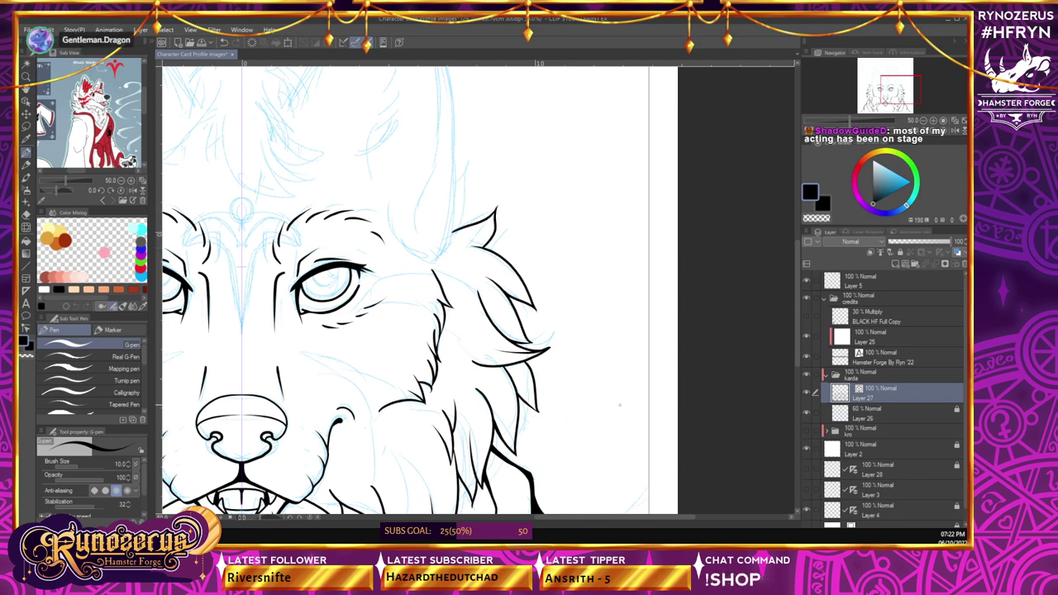
key("e")
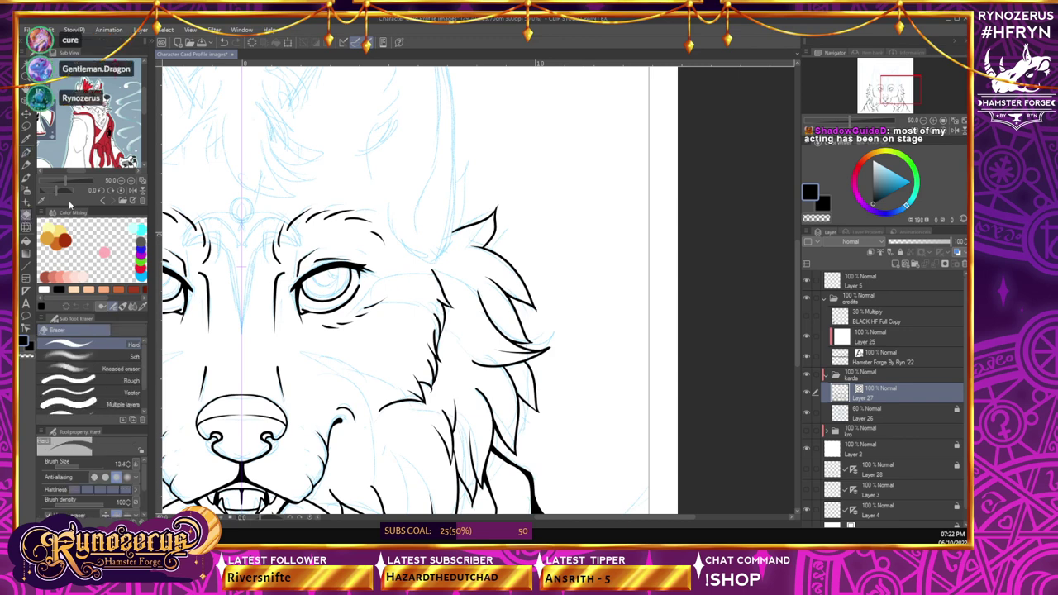
key("p")
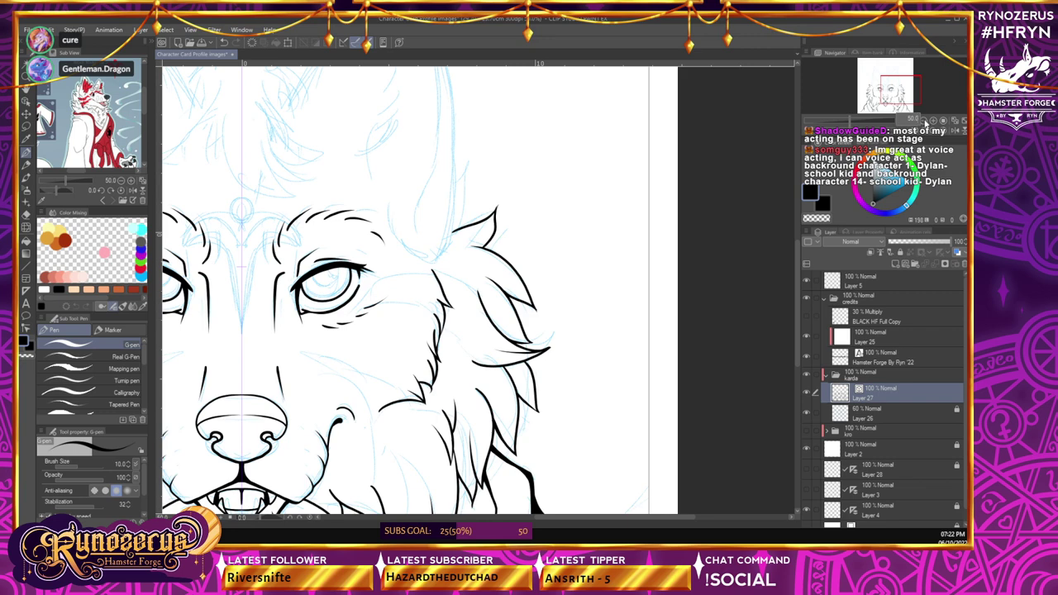
- Ink small jagged fur tufts inside the lower cheeks beside the mouth, undoing an unsatisfactory stroke
left_click(924, 121)
left_click(925, 121)
left_click(924, 120)
left_click(924, 121)
scroll(934, 122, "up", 4)
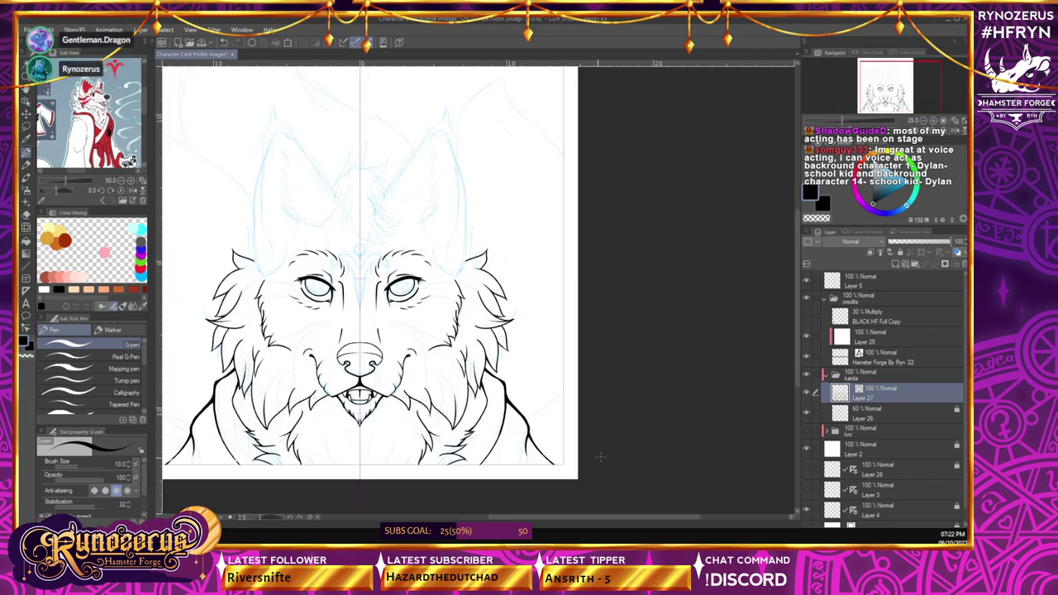
key("ctrl+plus")
key("ctrl+plus")
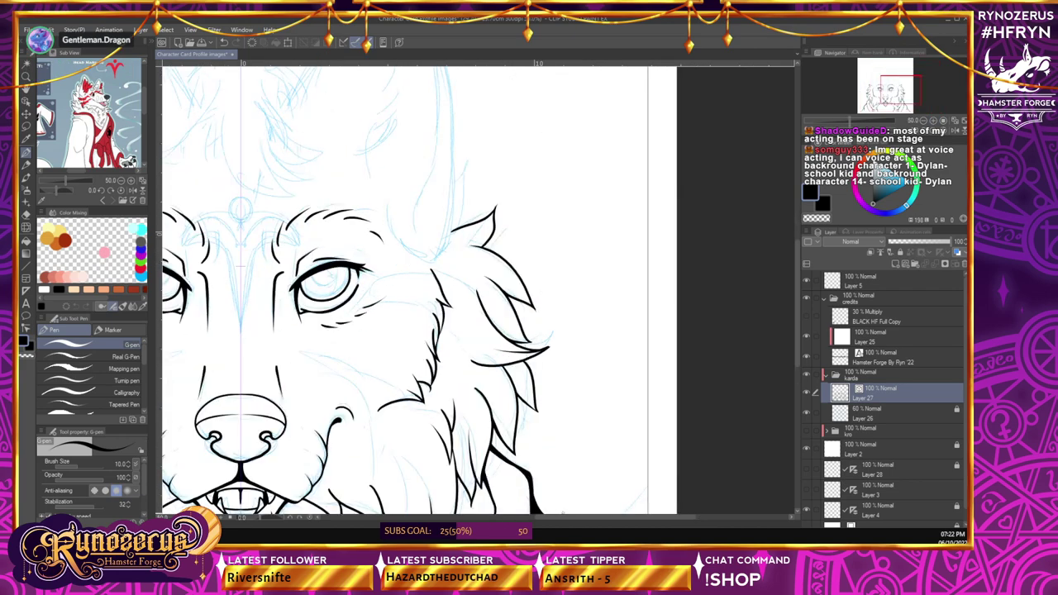
left_click_drag(559, 518, 476, 518)
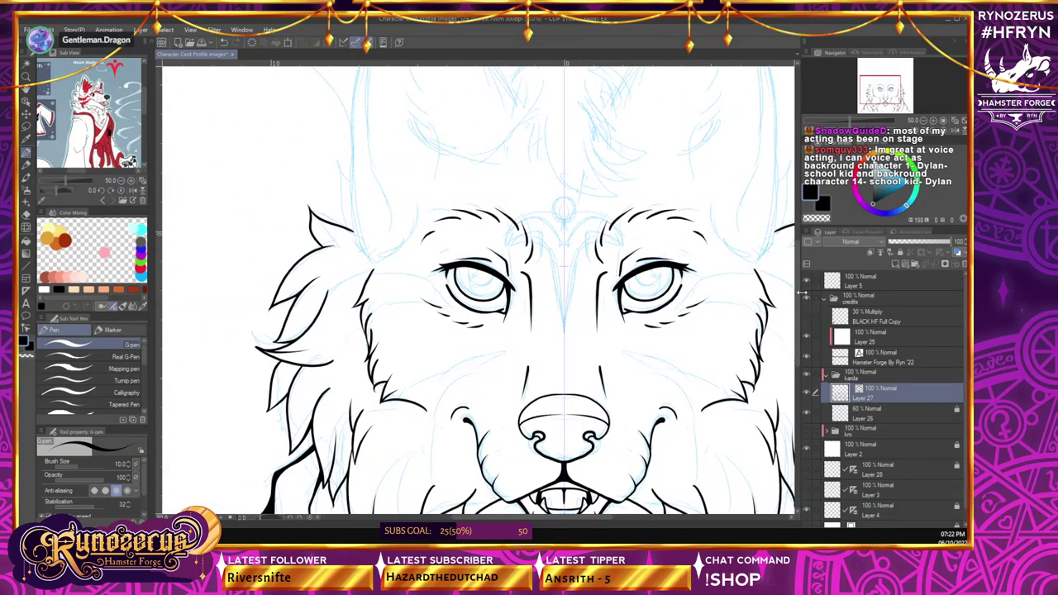
left_click_drag(798, 293, 799, 319)
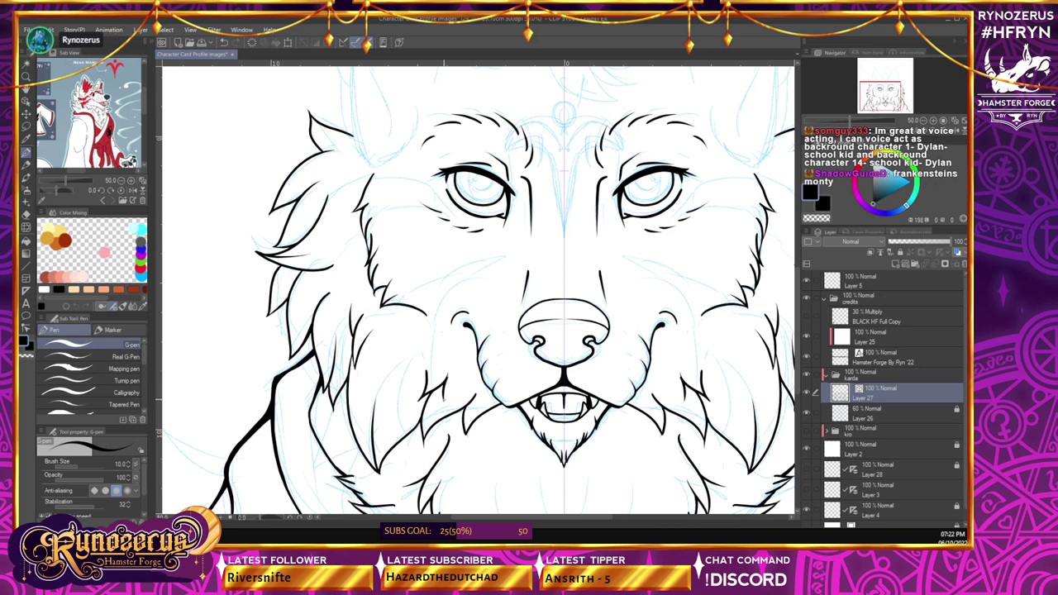
key("ctrl+z")
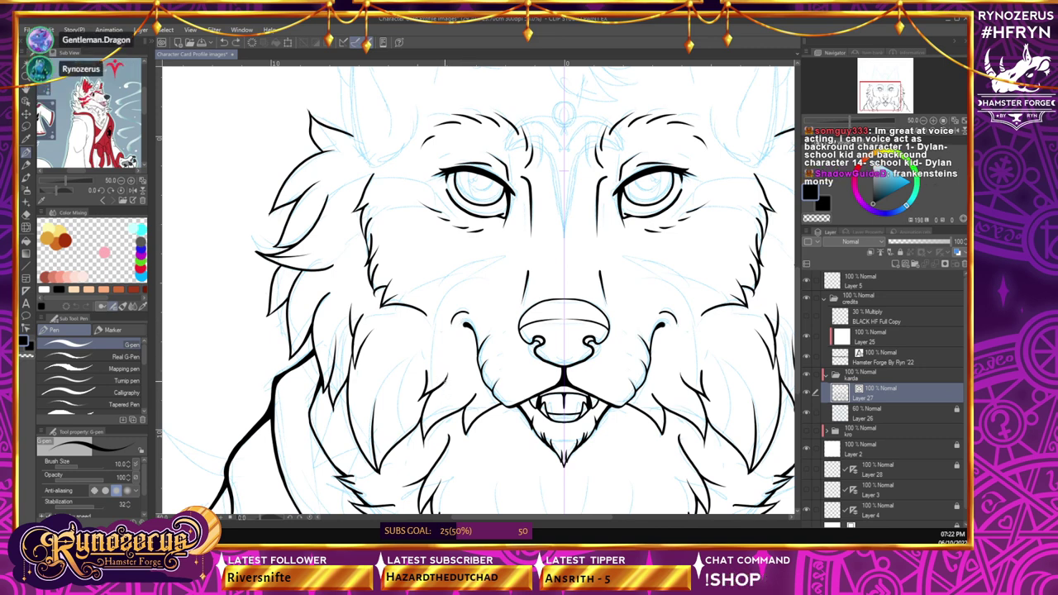
left_click_drag(446, 382, 444, 404)
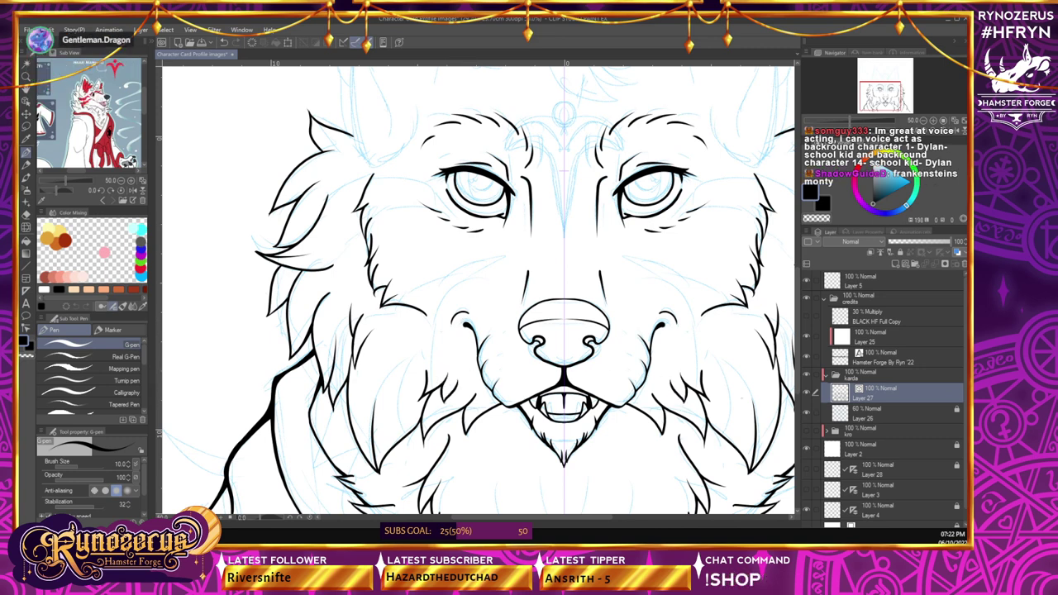
scroll(799, 309, "up", 1)
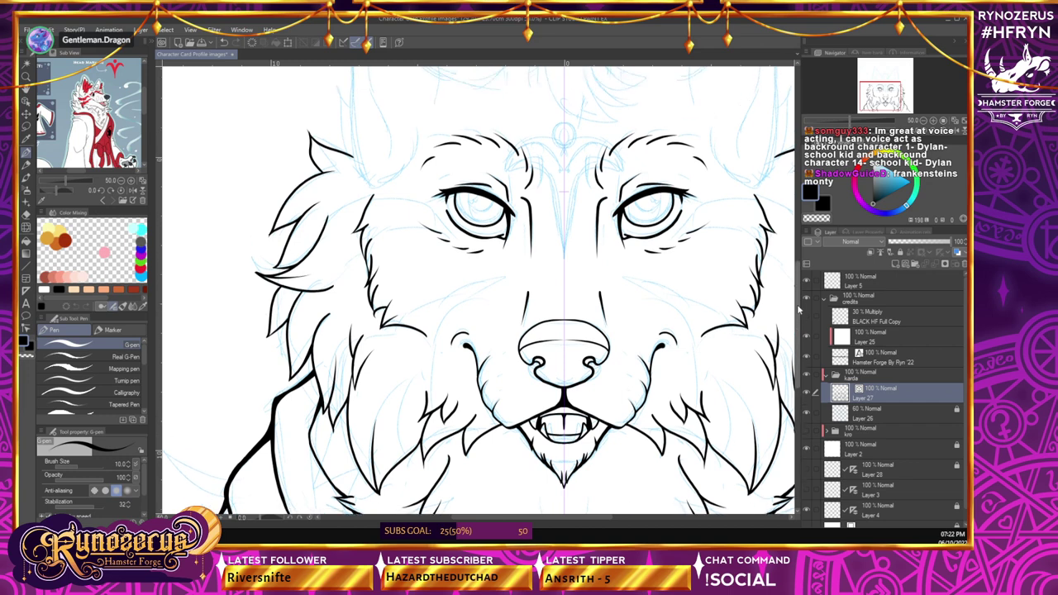
scroll(799, 309, "up", 2)
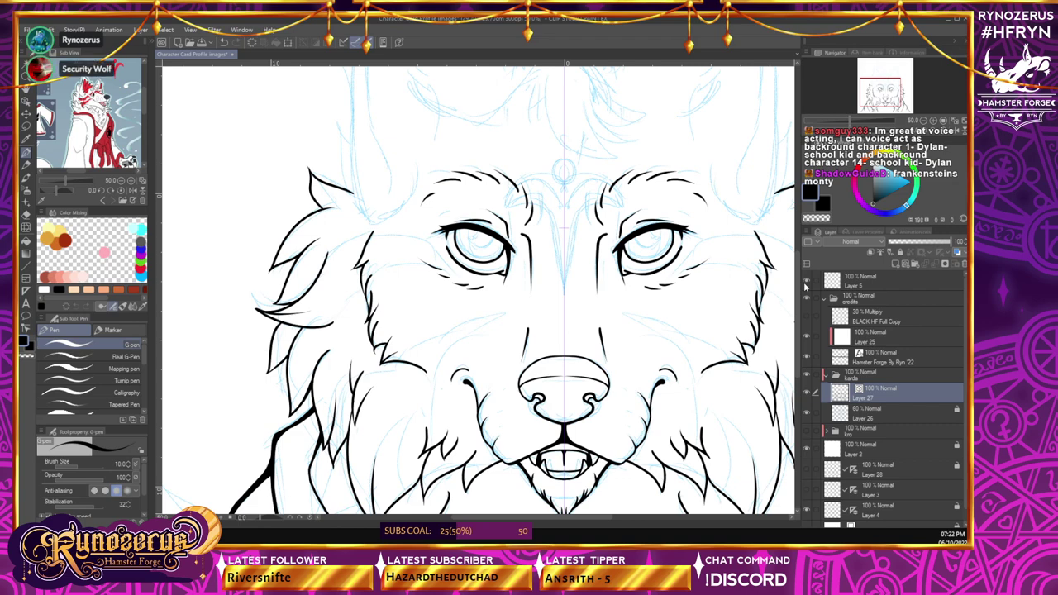
- Ink the iris and pupil outlines in both eyes, undoing and redrawing an unsatisfactory stroke
left_click_drag(539, 516, 584, 522)
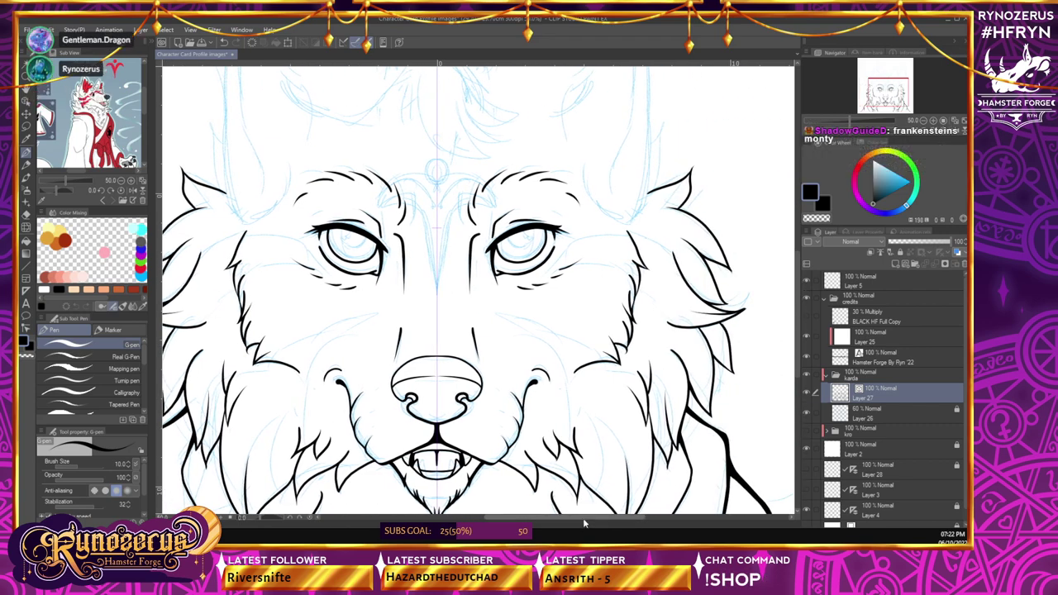
left_click_drag(797, 294, 797, 272)
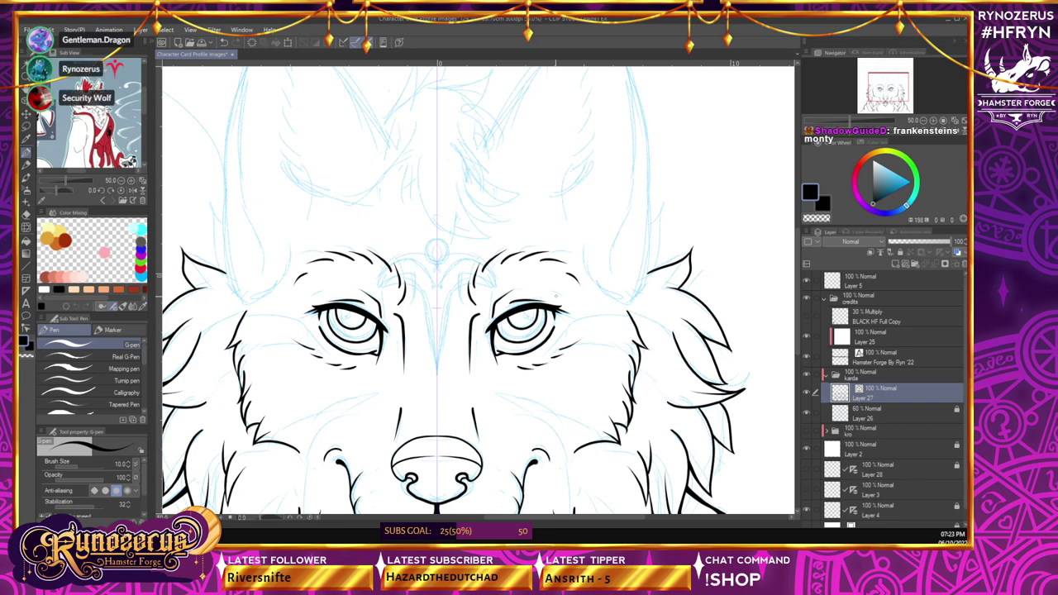
key("ctrl+z")
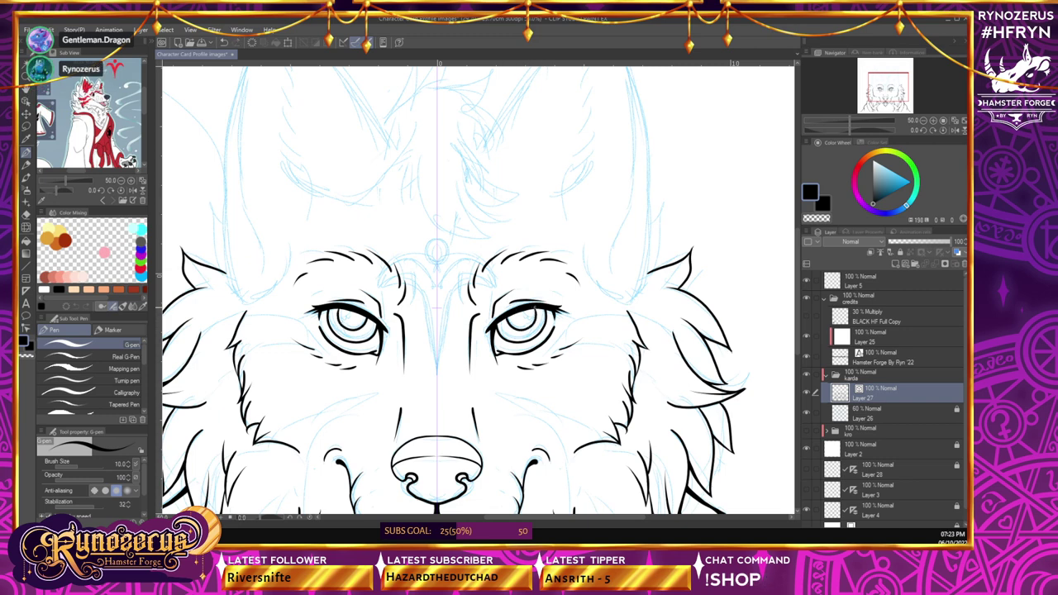
mouse_move(503, 317)
left_mouse_down()
mouse_move(512, 330)
mouse_move(533, 308)
left_mouse_up()
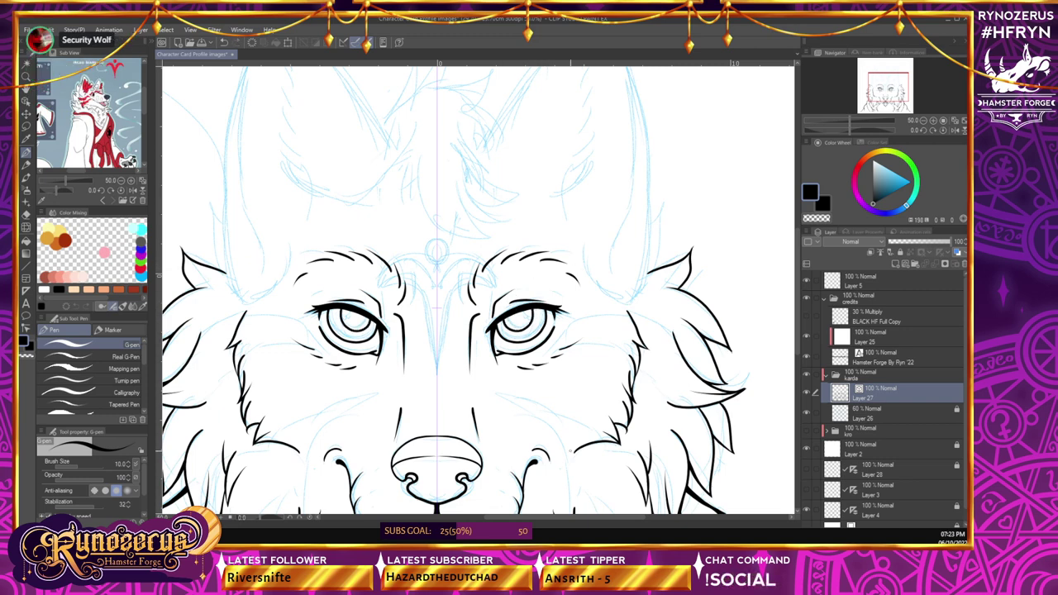
- Ink curved fur strands inside the chest ruff on both sides of the centre line
left_click_drag(797, 311, 804, 277)
scroll(804, 280, "down", 15)
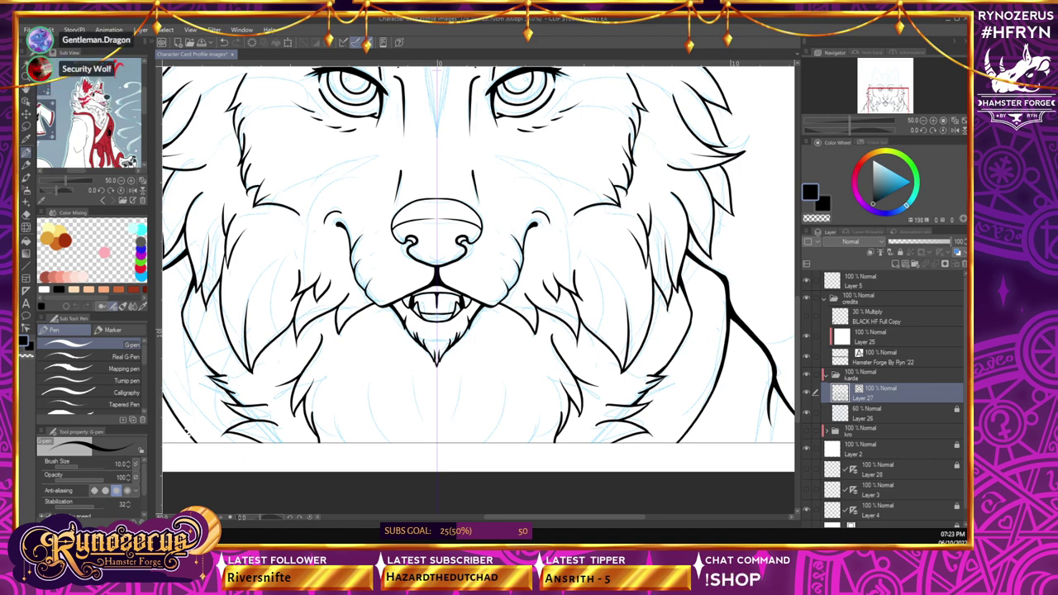
mouse_move(373, 440)
left_mouse_down()
mouse_move(372, 402)
mouse_move(361, 421)
left_mouse_up()
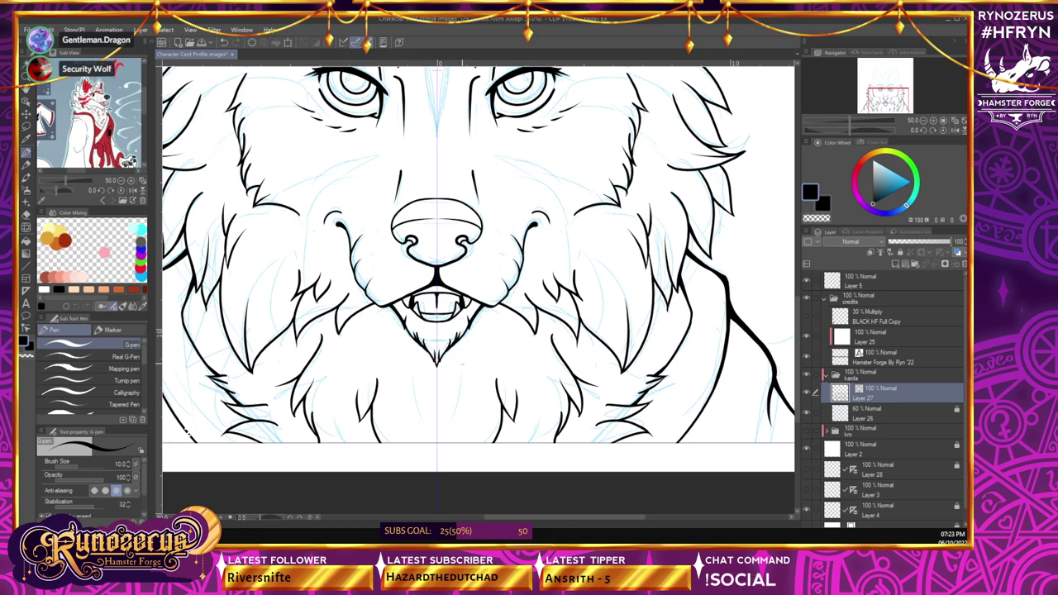
- Ink small fur tufts around the chin and pointed tufts at the centre of the chest, undoing unsatisfactory strokes
mouse_move(463, 361)
left_mouse_down()
mouse_move(468, 393)
mouse_move(481, 370)
left_mouse_up()
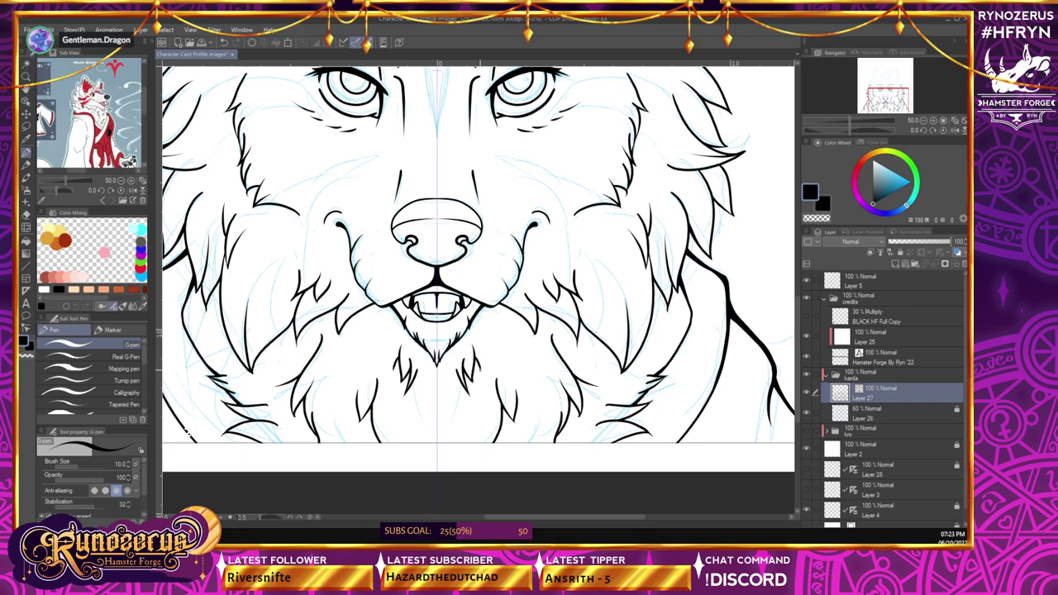
key("ctrl+z")
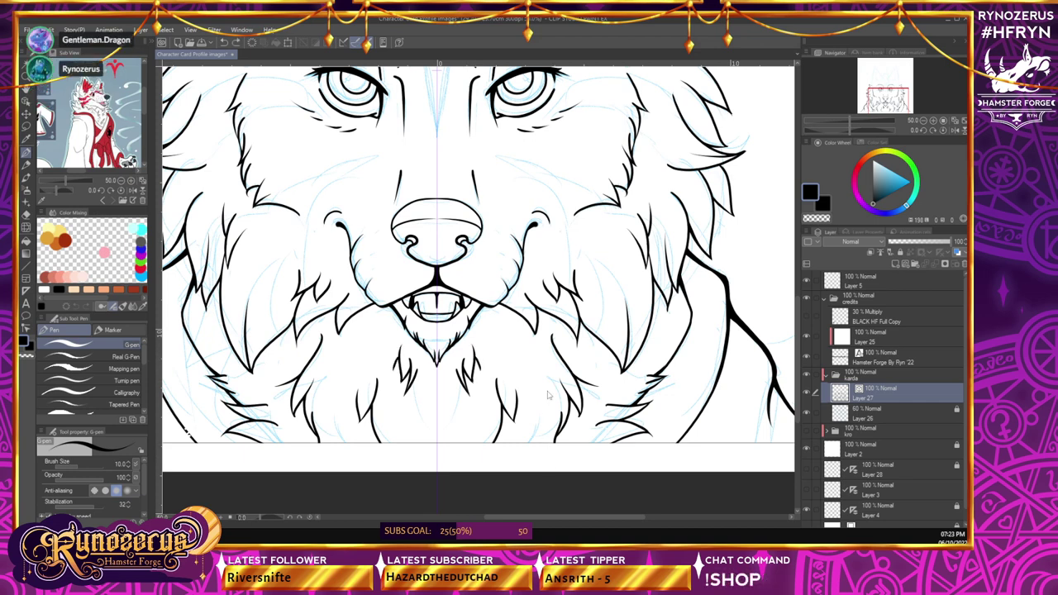
left_click_drag(481, 370, 484, 332)
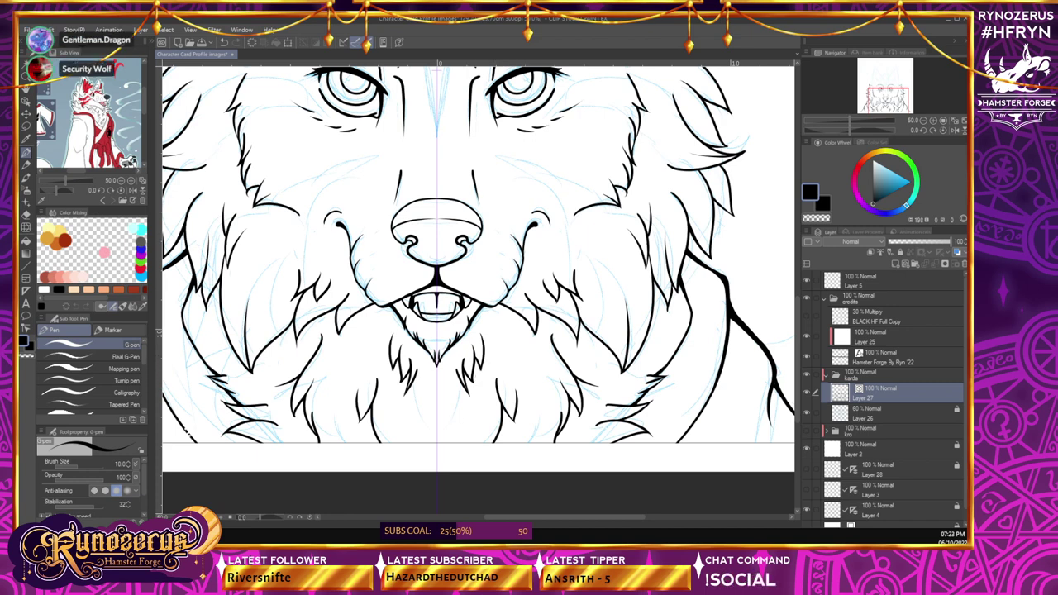
mouse_move(447, 397)
left_mouse_down()
mouse_move(438, 434)
mouse_move(449, 396)
mouse_move(454, 428)
left_mouse_up()
key("ctrl+z")
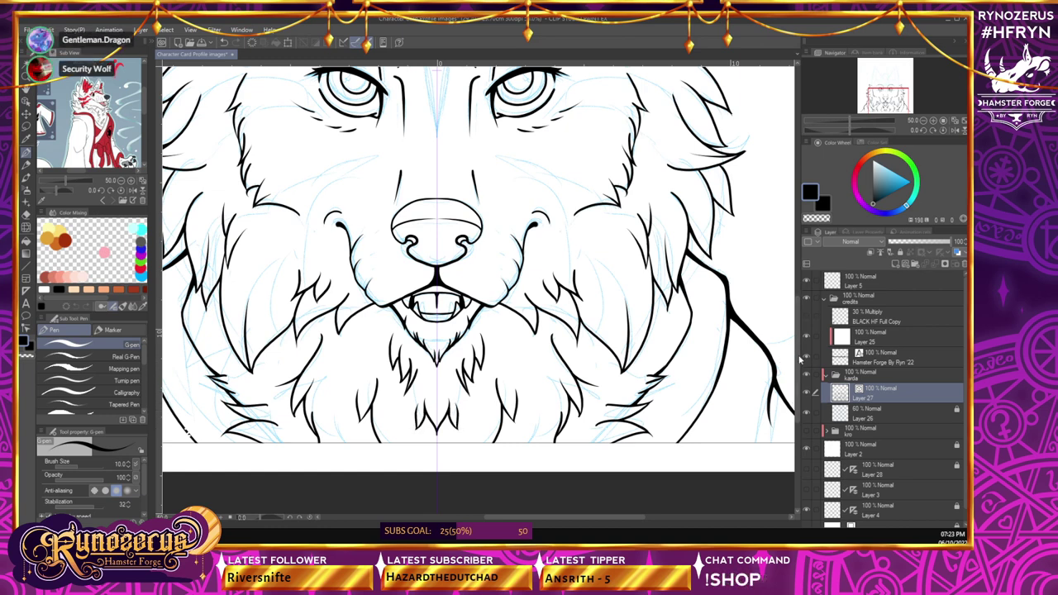
- Ink short layered fur strokes at the outer ear bases, and undo a long trial stroke along the outer ear edge
scroll(799, 350, "up", 1)
left_click_drag(799, 350, 799, 279)
left_click_drag(554, 517, 546, 518)
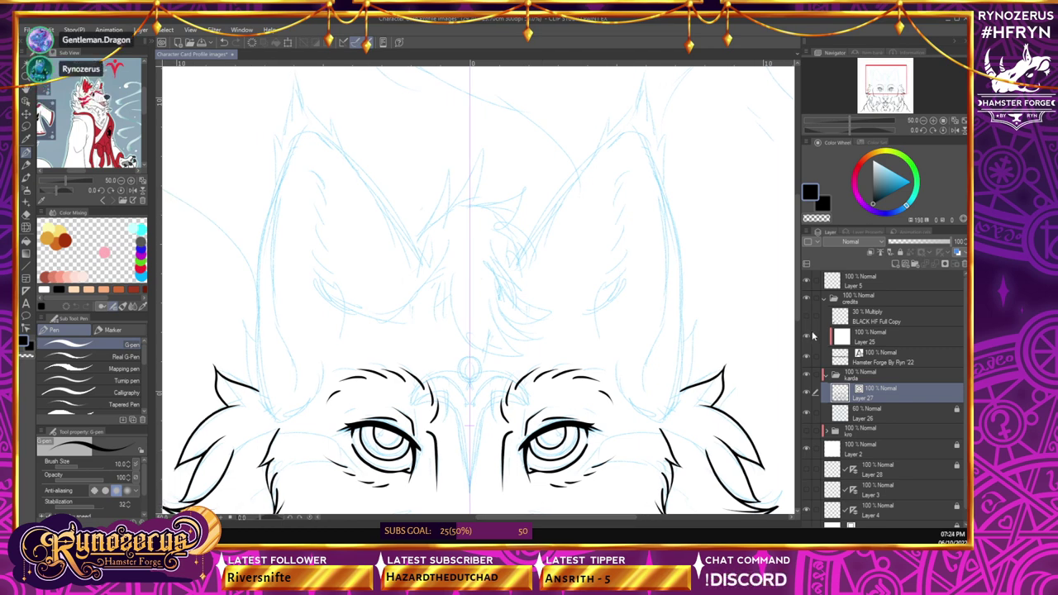
left_click_drag(797, 319, 797, 305)
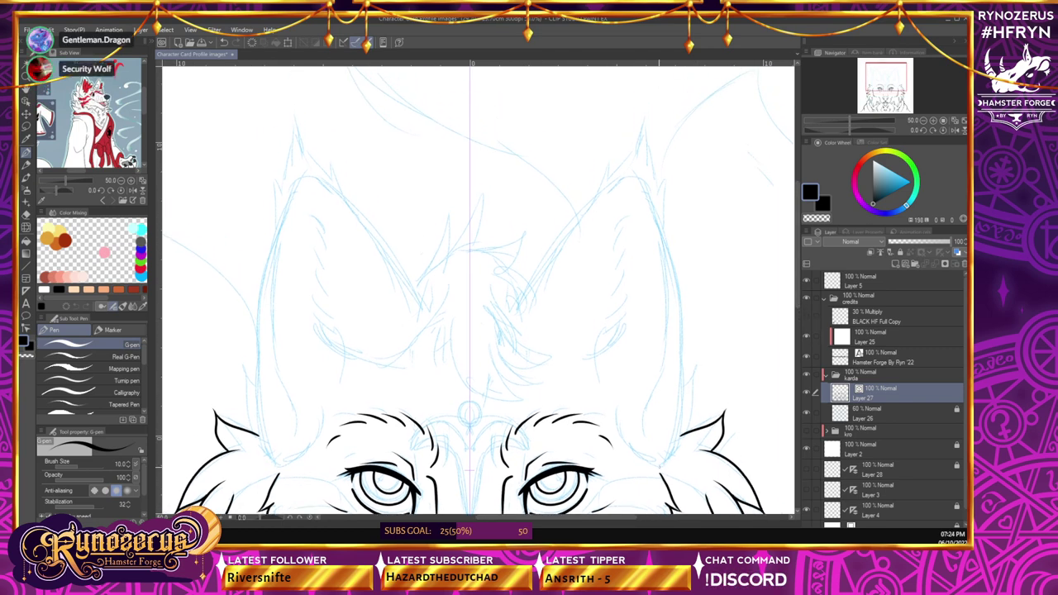
left_click_drag(657, 467, 686, 430)
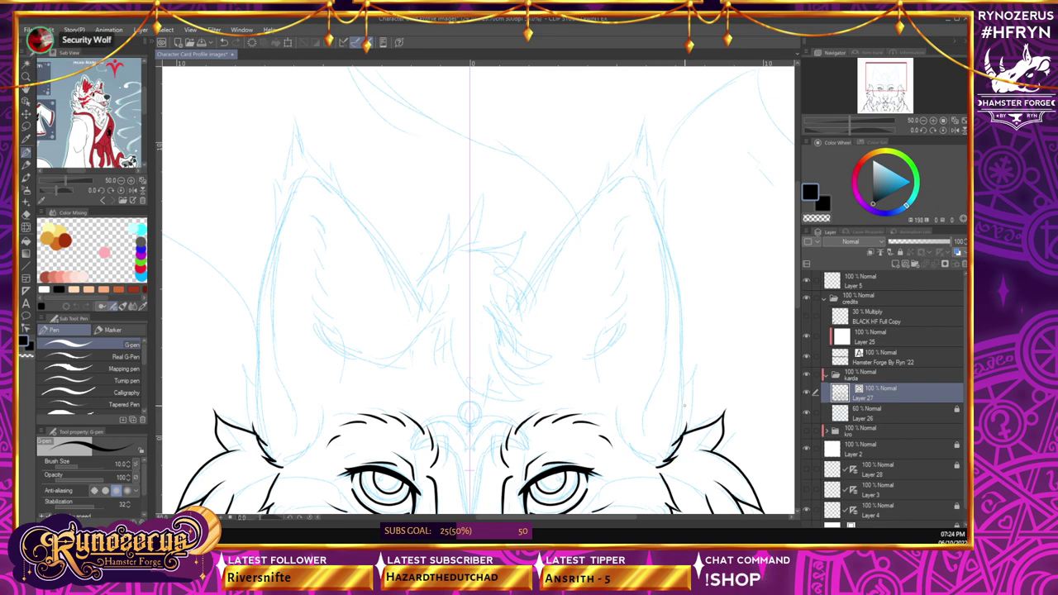
key("ctrl+z")
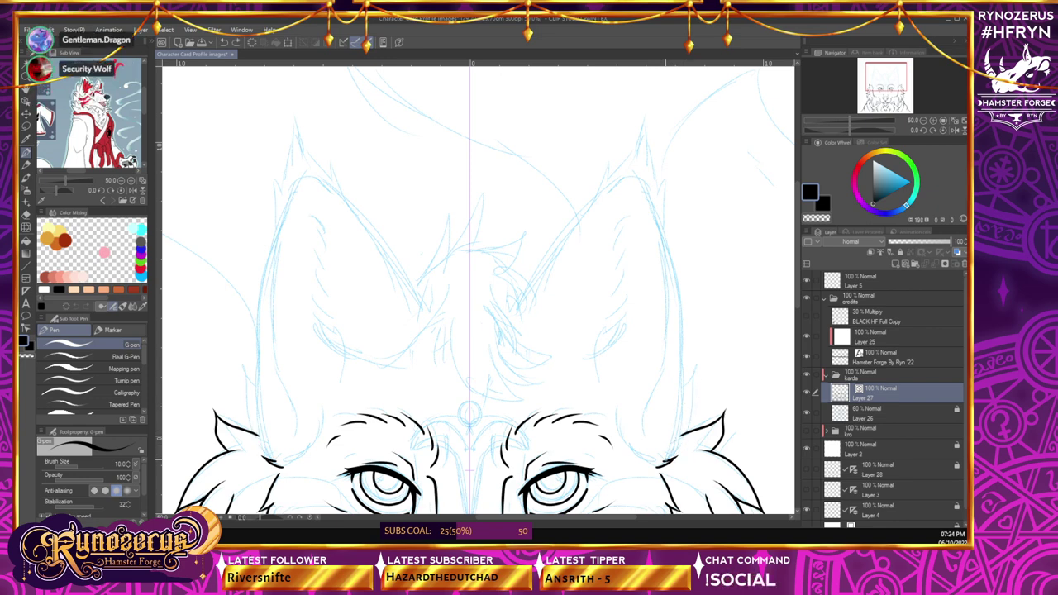
left_click_drag(667, 461, 684, 420)
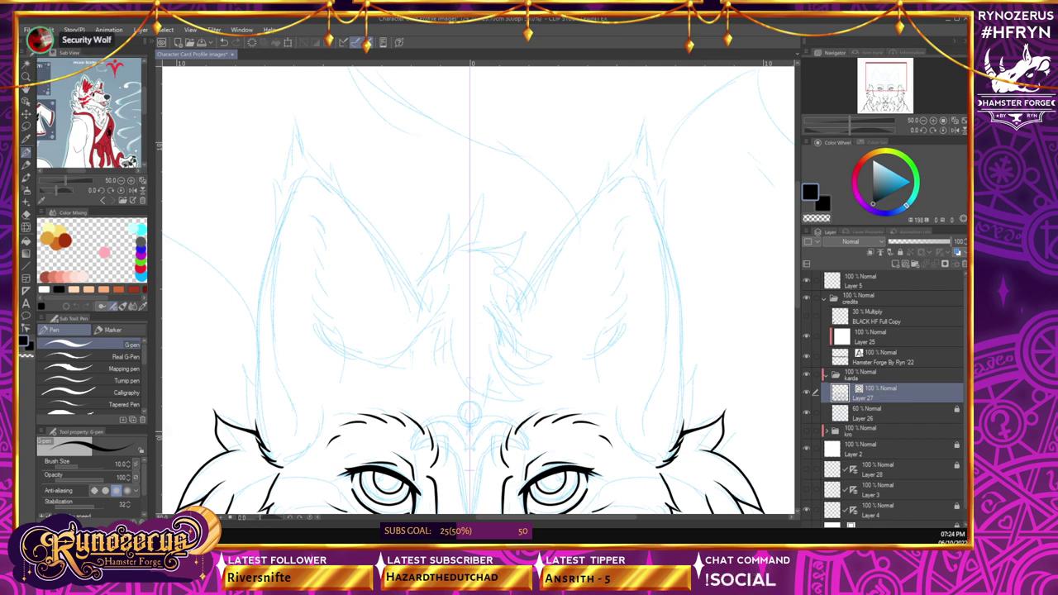
mouse_move(263, 434)
left_mouse_down()
mouse_move(254, 357)
mouse_move(278, 217)
left_mouse_up()
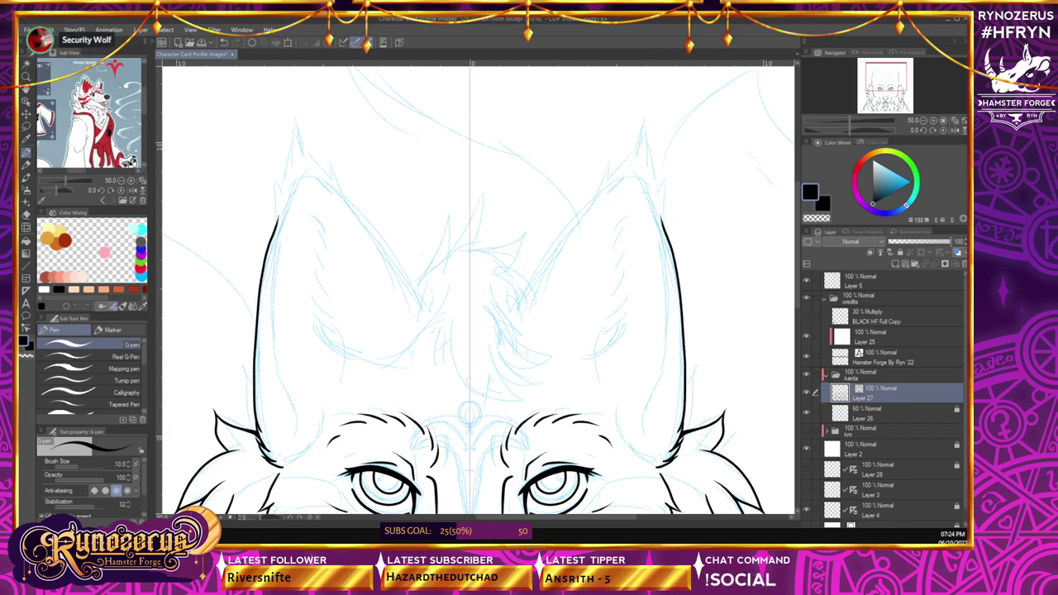
key("ctrl+z")
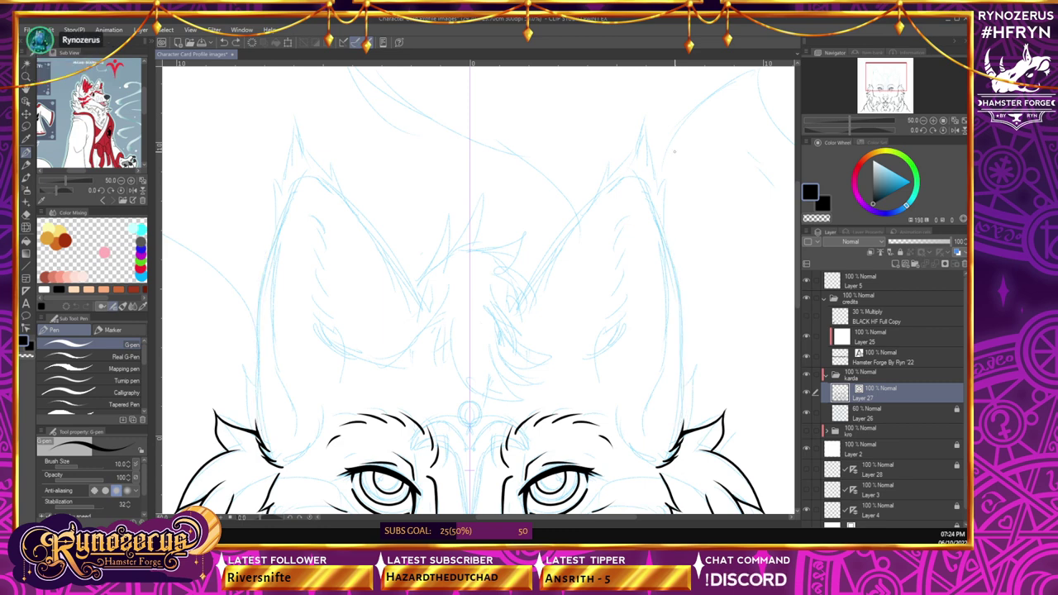
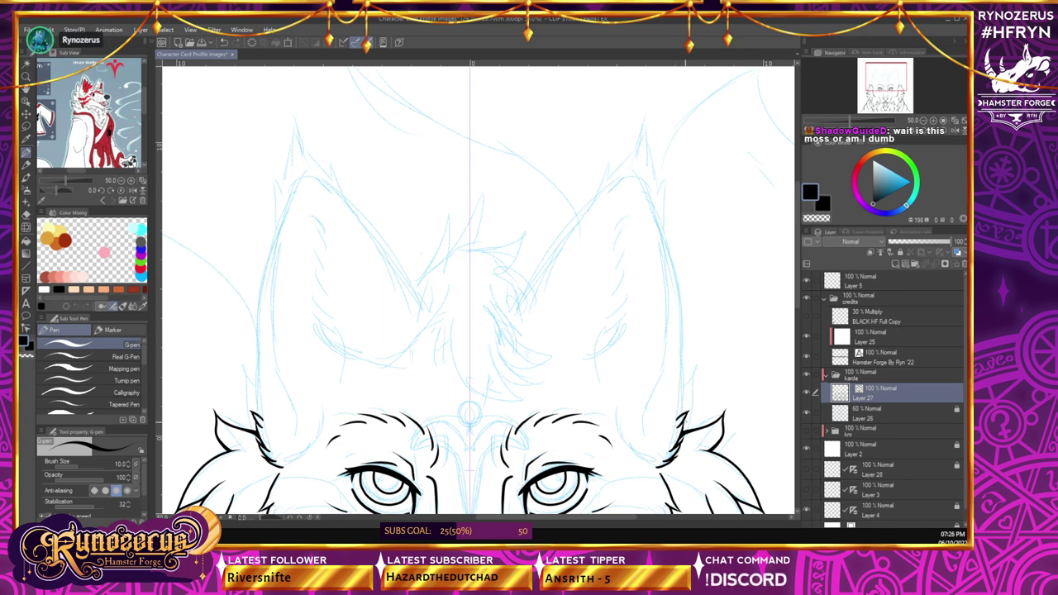
- Undo the last stroke at the ear base and ink the long outer edges of both ears up to the tips
left_click_drag(676, 414, 690, 410)
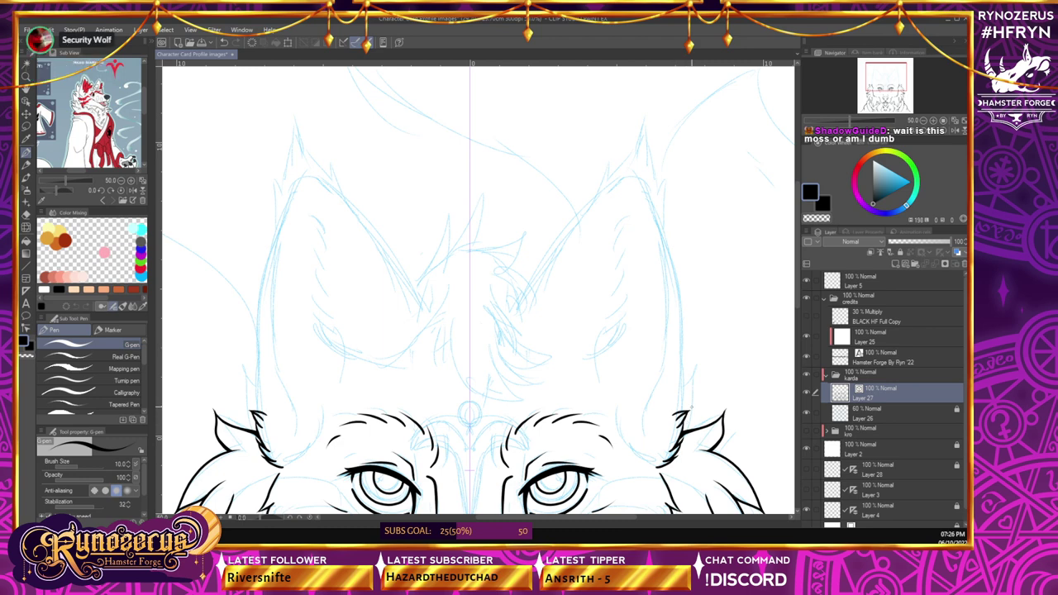
key("ctrl+z")
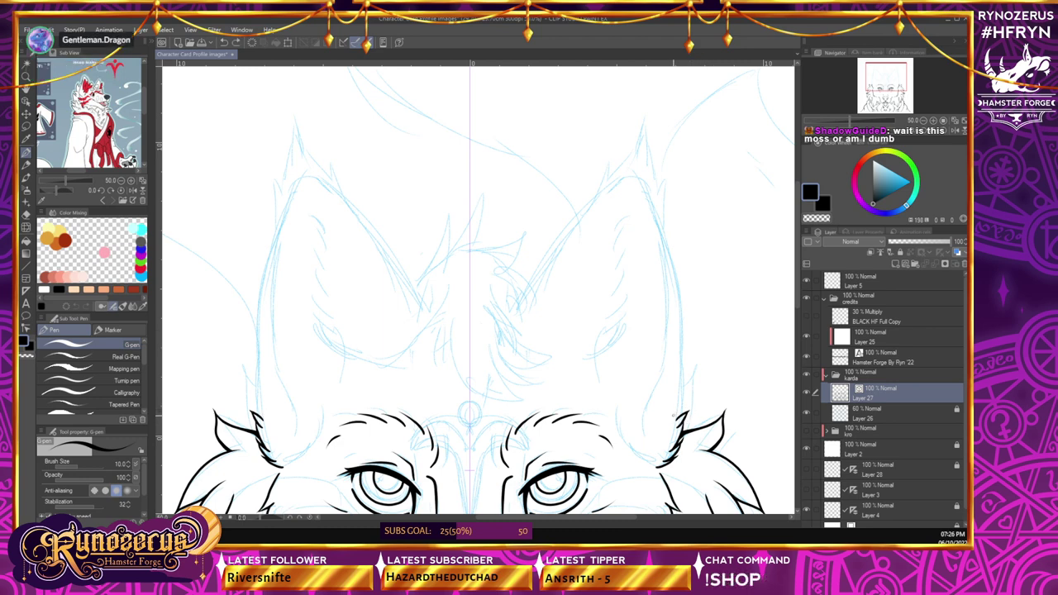
mouse_move(683, 412)
left_mouse_down()
mouse_move(681, 276)
mouse_move(634, 179)
left_mouse_up()
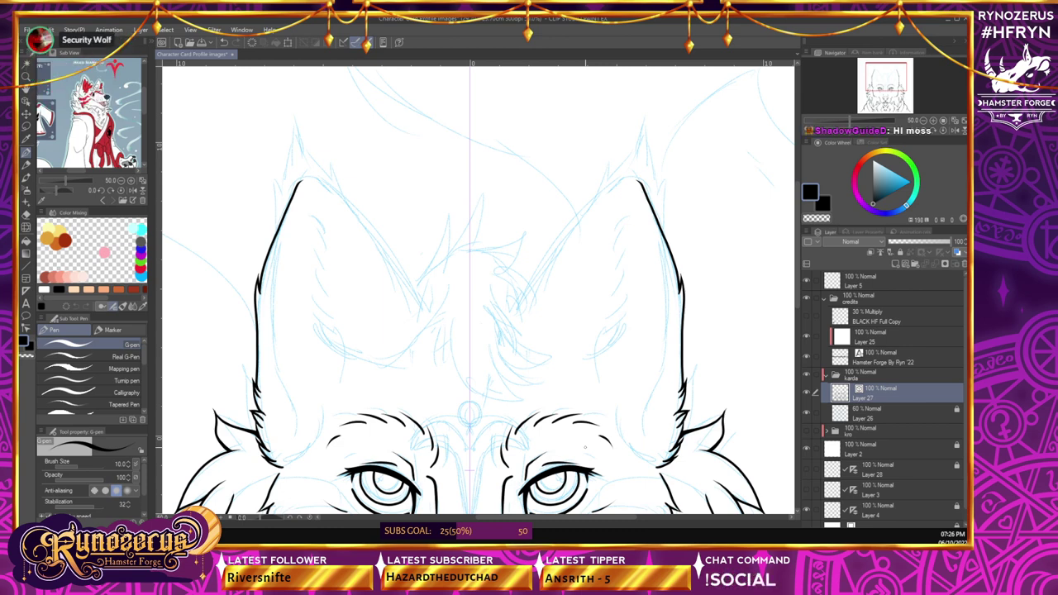
- Ink pointed fur tufts up the outer side of both ear tips, undoing and redrawing unsatisfactory strokes
left_click_drag(276, 235, 277, 185)
key("ctrl+z")
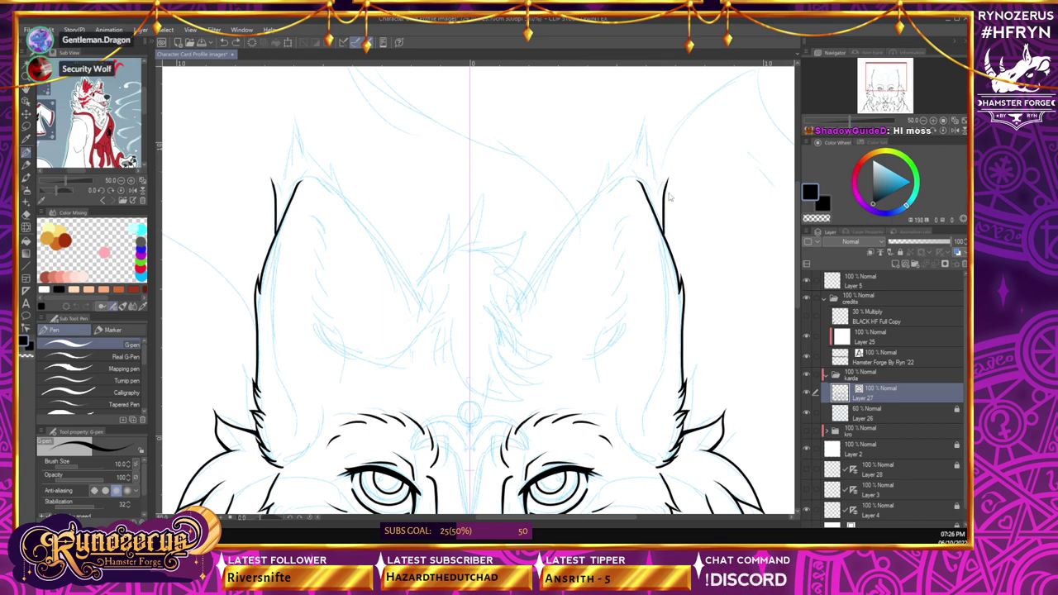
key("ctrl+z")
left_click_drag(275, 236, 272, 224)
mouse_move(663, 225)
left_mouse_down()
mouse_move(674, 213)
mouse_move(671, 174)
mouse_move(656, 175)
mouse_move(645, 133)
left_mouse_up()
key("ctrl+z")
key("ctrl+z")
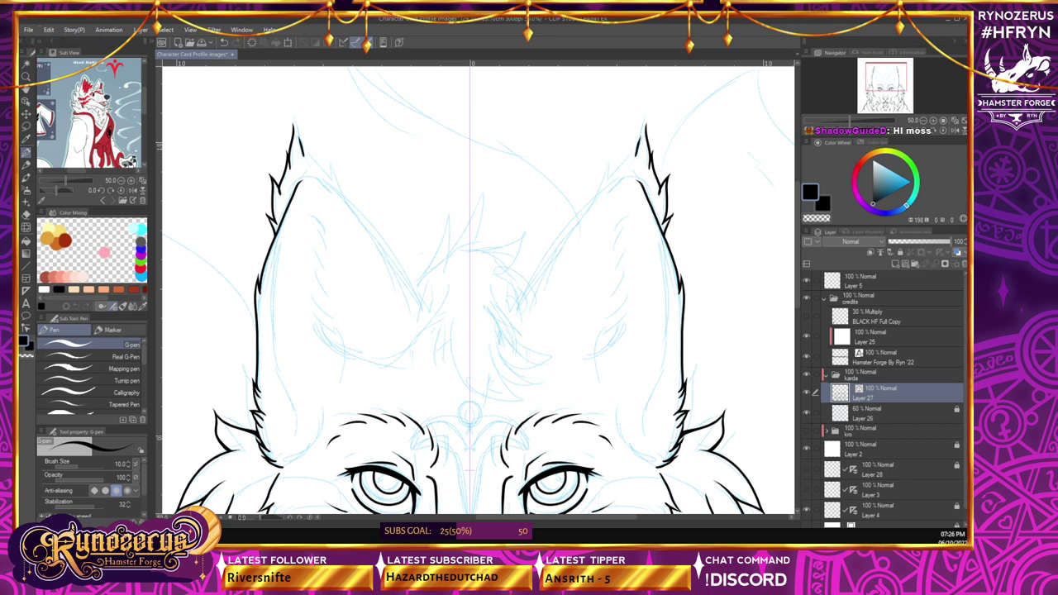
key("ctrl+z")
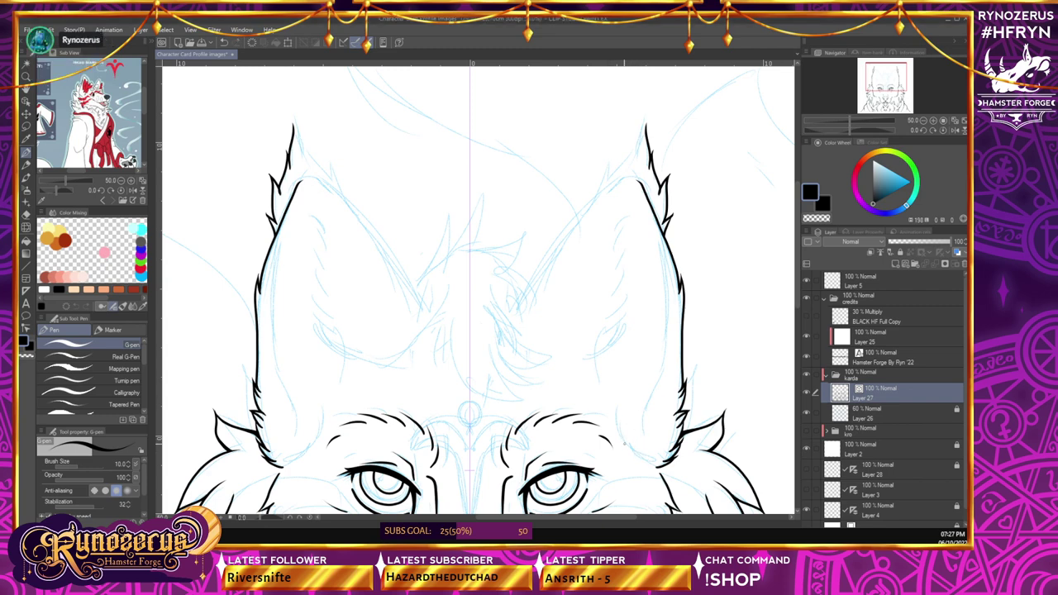
- Ink the inner rim line of both ears from the rounded base upward, undoing the unsatisfactory strokes
left_click_drag(619, 405, 619, 445)
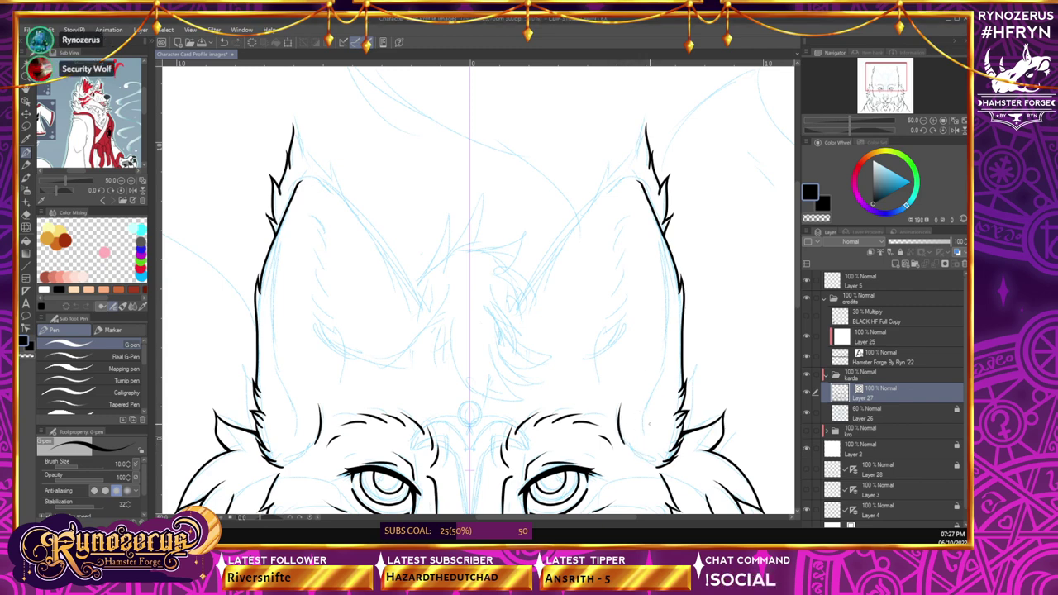
key("ctrl+z")
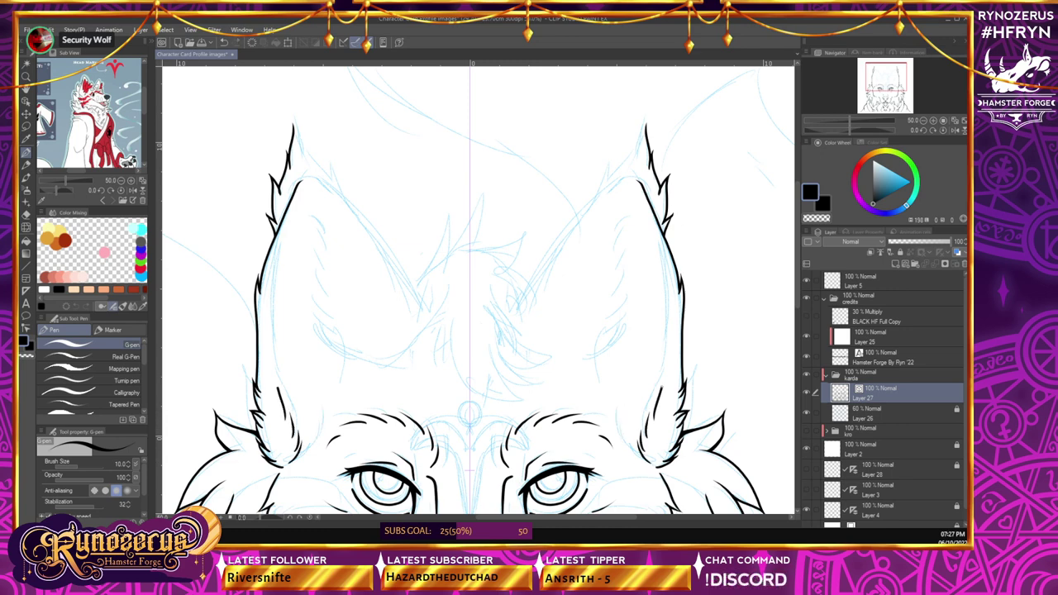
key("ctrl+z")
mouse_move(653, 421)
left_mouse_down()
mouse_move(670, 354)
mouse_move(660, 241)
left_mouse_up()
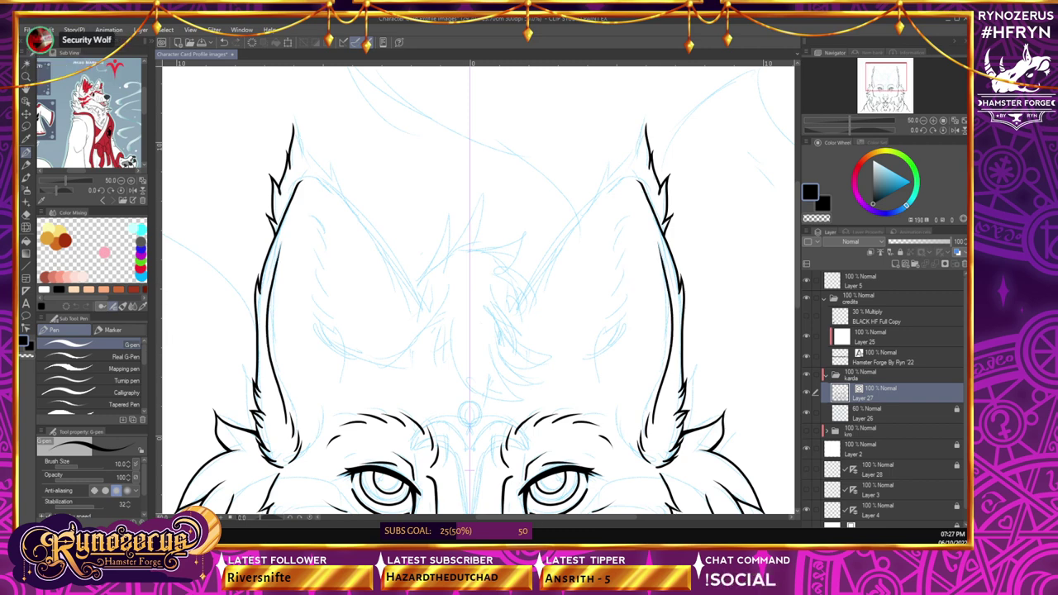
- Ink the jagged curved contour running from the bend in the lower shoulder line to the artwork's side border
scroll(478, 290, "down", 15)
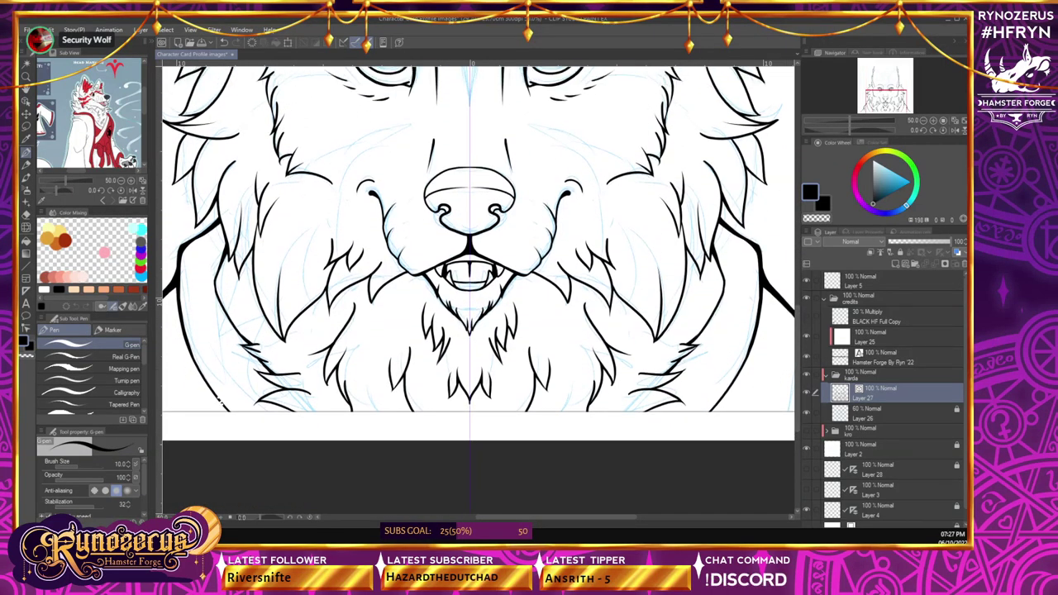
scroll(478, 248, "left", 5)
scroll(516, 250, "left", 1)
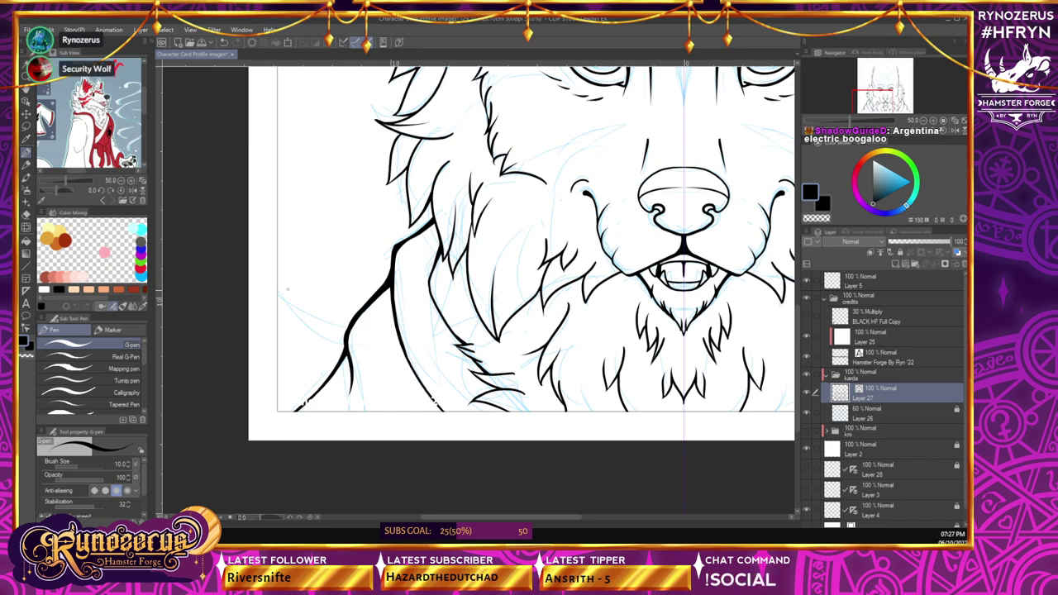
left_click_drag(346, 348, 306, 333)
key("ctrl+z")
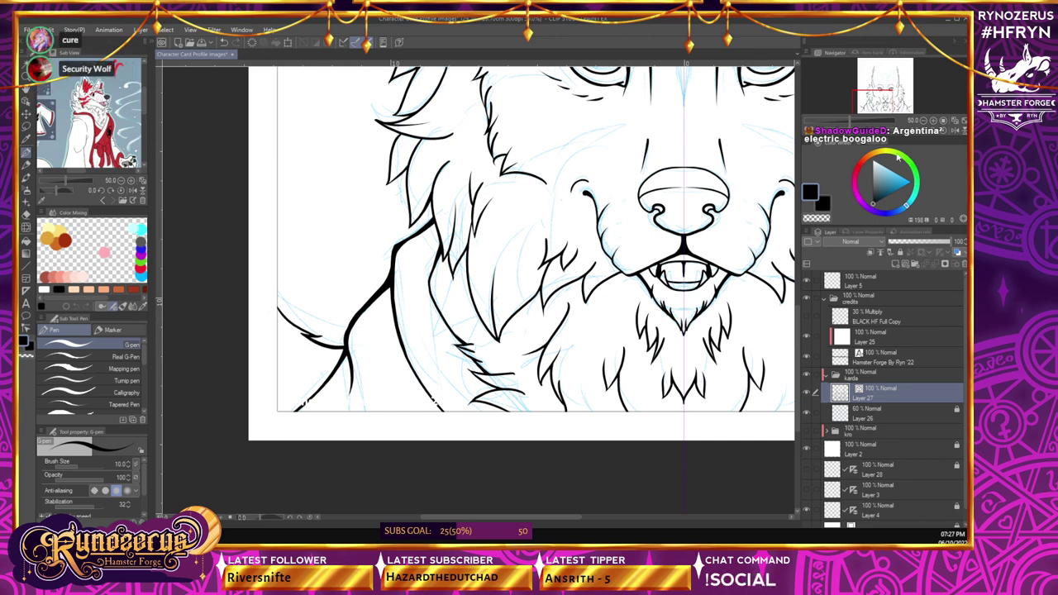
- Try long pointed tufts sticking out from the middle of both outer ear edges, and undo them
left_click(924, 121)
left_click_drag(796, 324, 795, 238)
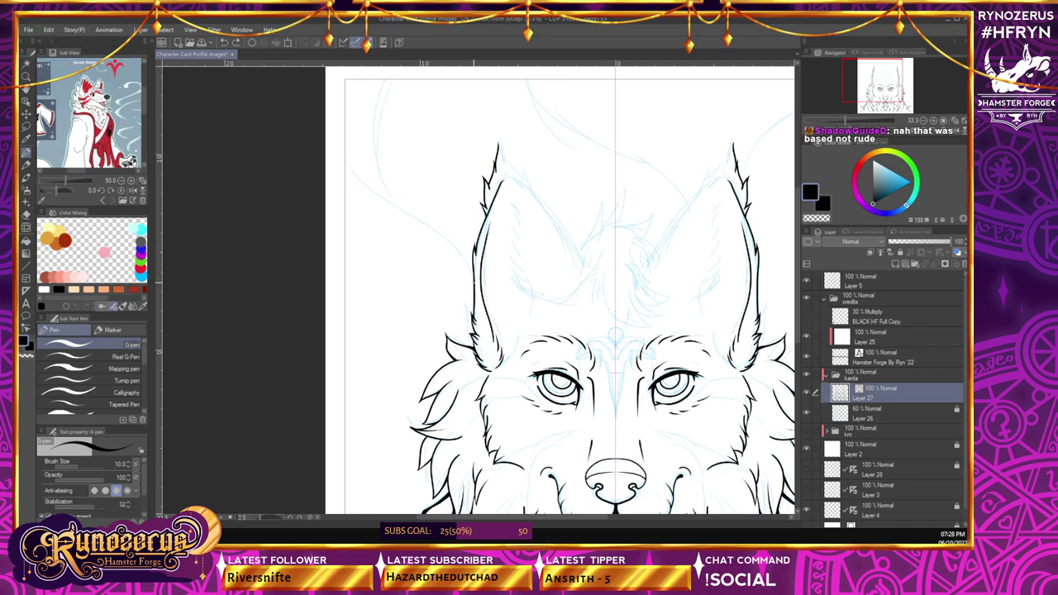
left_click_drag(460, 242, 473, 272)
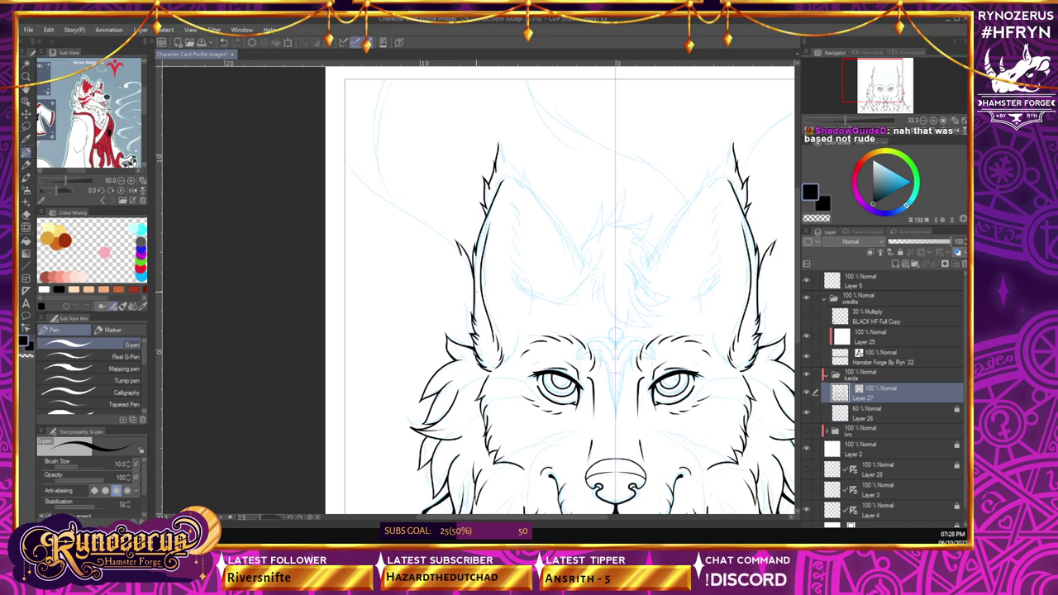
key("ctrl+z")
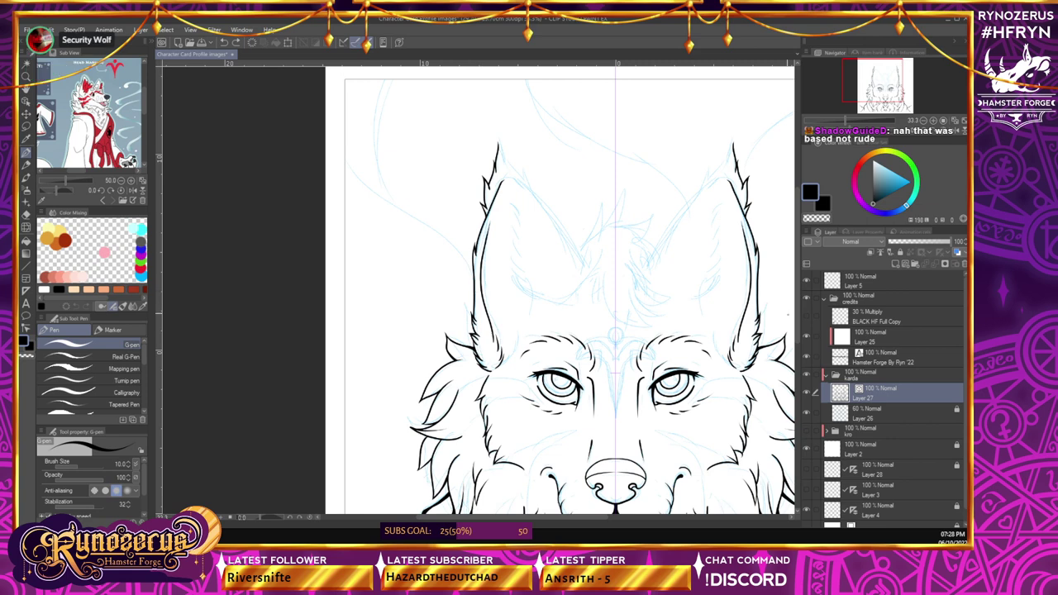
- Ink jagged fur tufts down the inner side of both ear tips
scroll(791, 382, "down", 6)
left_click_drag(792, 379, 792, 289)
left_click_drag(575, 519, 621, 521)
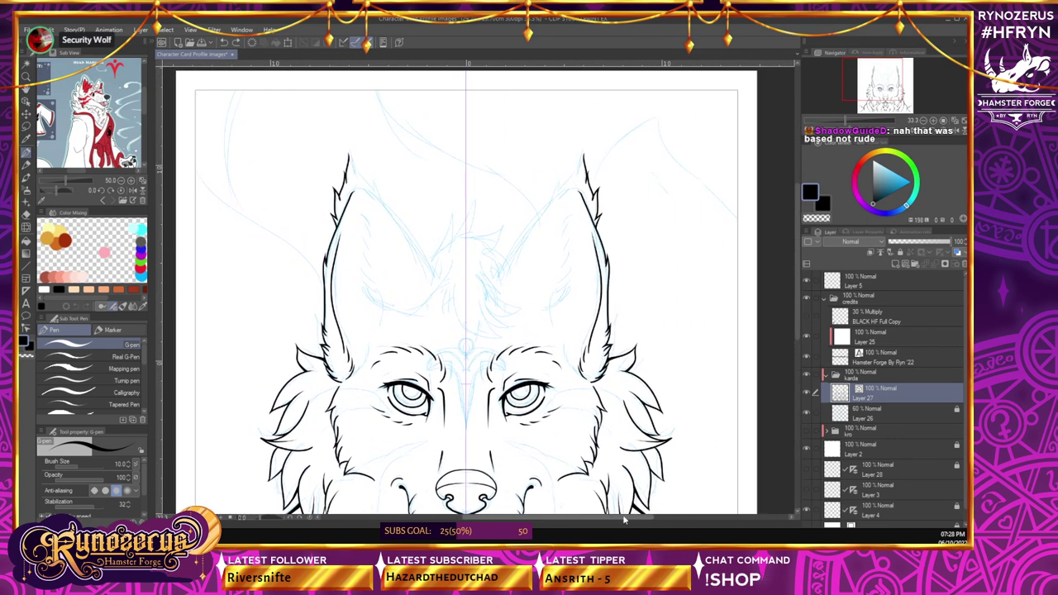
left_click_drag(797, 267, 796, 237)
scroll(798, 240, "up", 1)
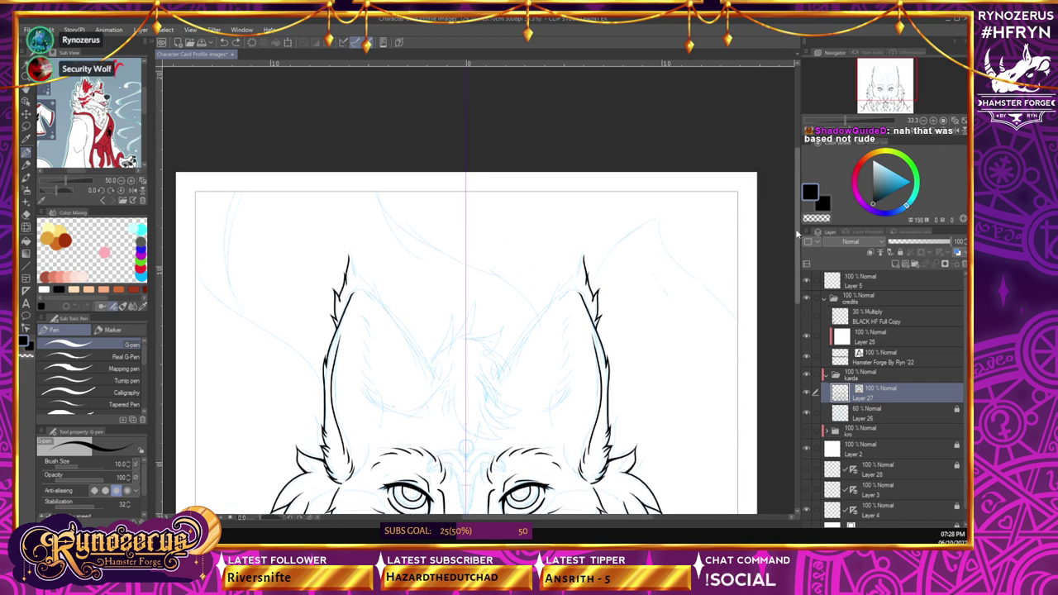
left_click(935, 121)
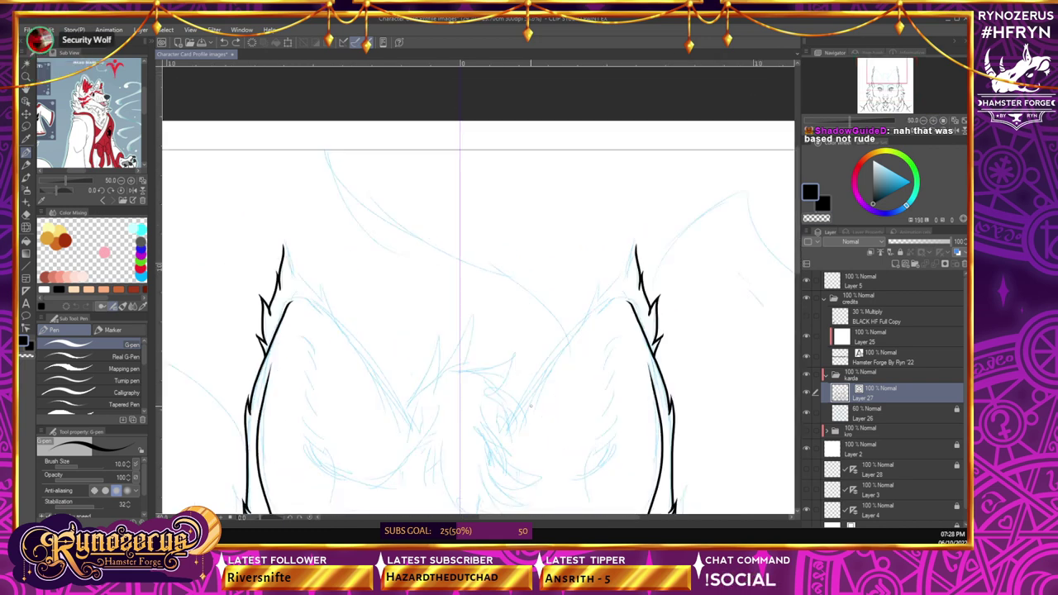
left_click_drag(322, 279, 334, 319)
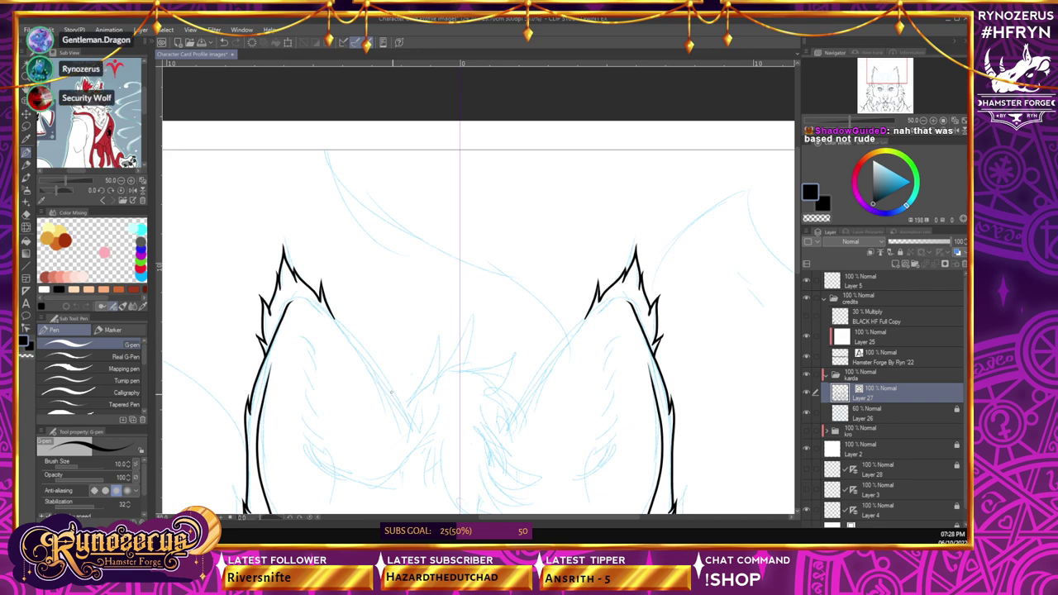
- Ink the inner edges of both ears from the forehead up to the tip tufts, with small fur notches, undoing unsatisfactory strokes
scroll(800, 240, "down", 1)
scroll(800, 239, "down", 3)
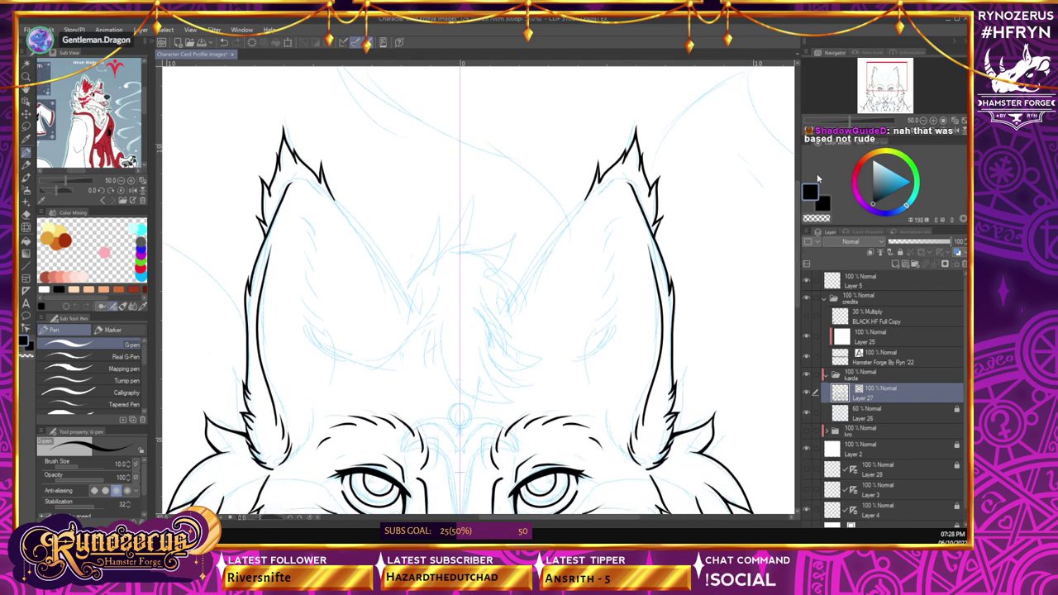
left_click_drag(497, 317, 516, 285)
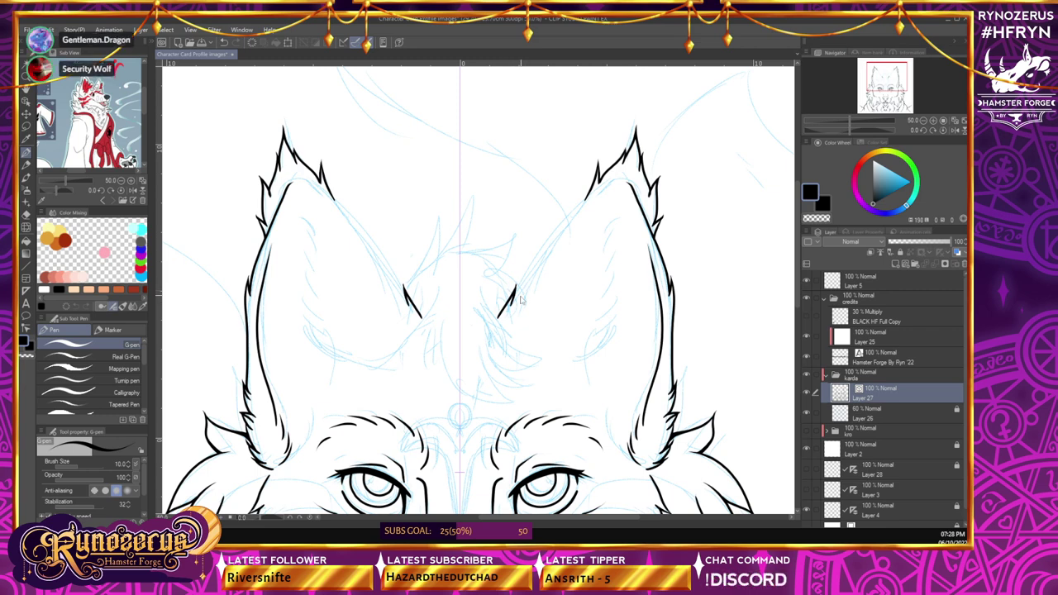
key("ctrl+z")
mouse_move(505, 309)
left_mouse_down()
mouse_move(536, 252)
mouse_move(586, 198)
left_mouse_up()
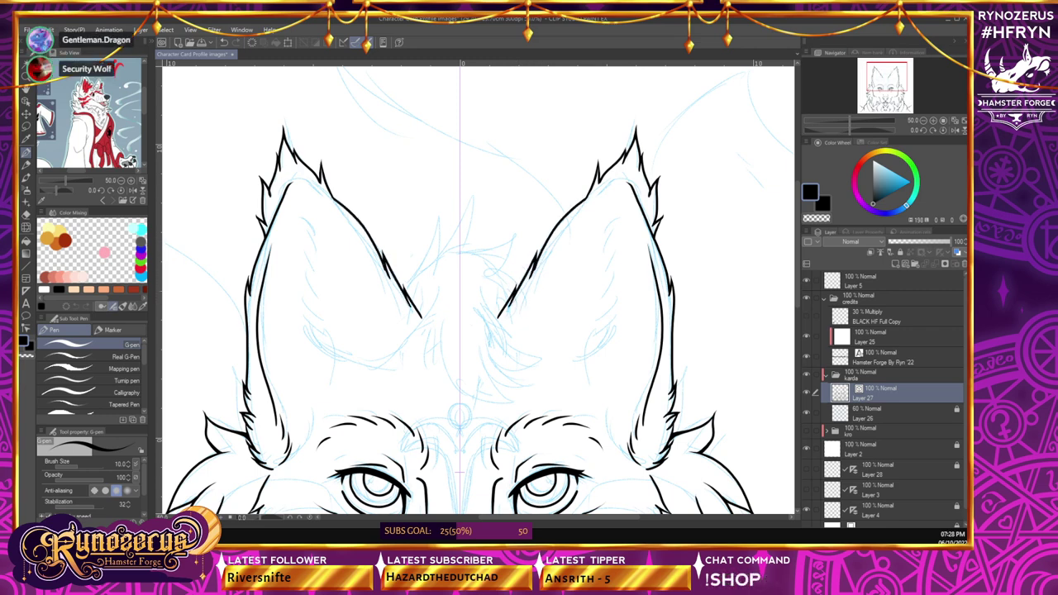
key("ctrl+z")
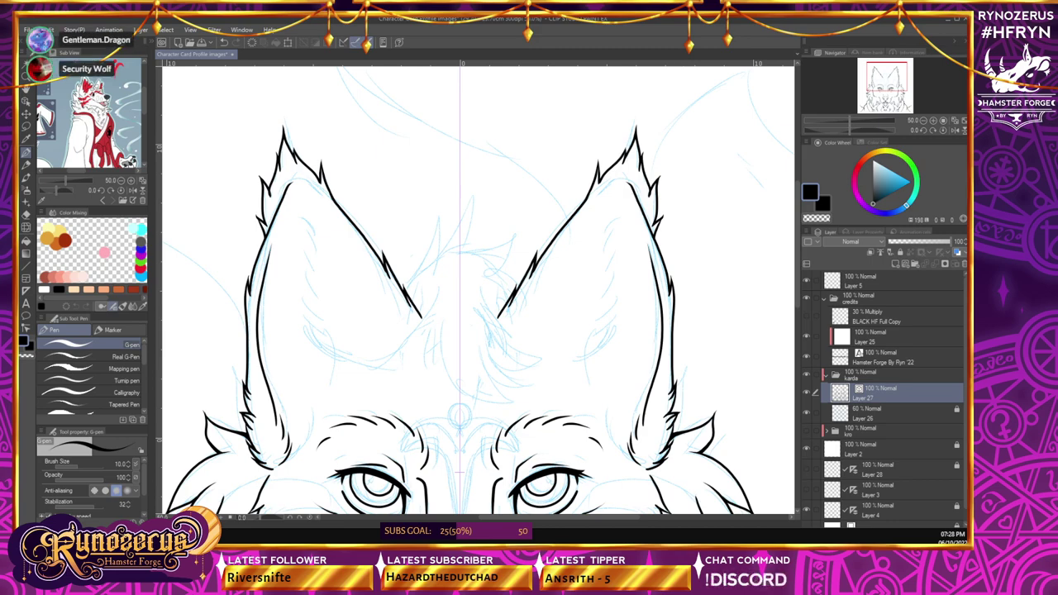
- Hide Layer 4 to stop mirrored drawing, and ink the upright pointed hair tufts beside the left ear's inner edge
mouse_move(797, 273)
left_mouse_down()
mouse_move(796, 407)
mouse_move(787, 277)
left_mouse_up()
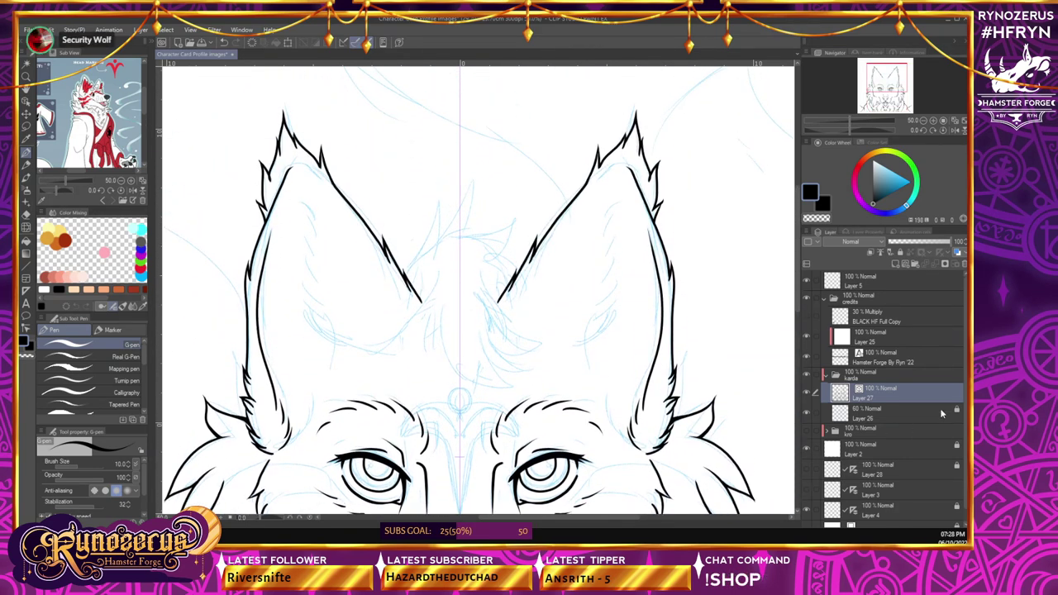
left_click(807, 511)
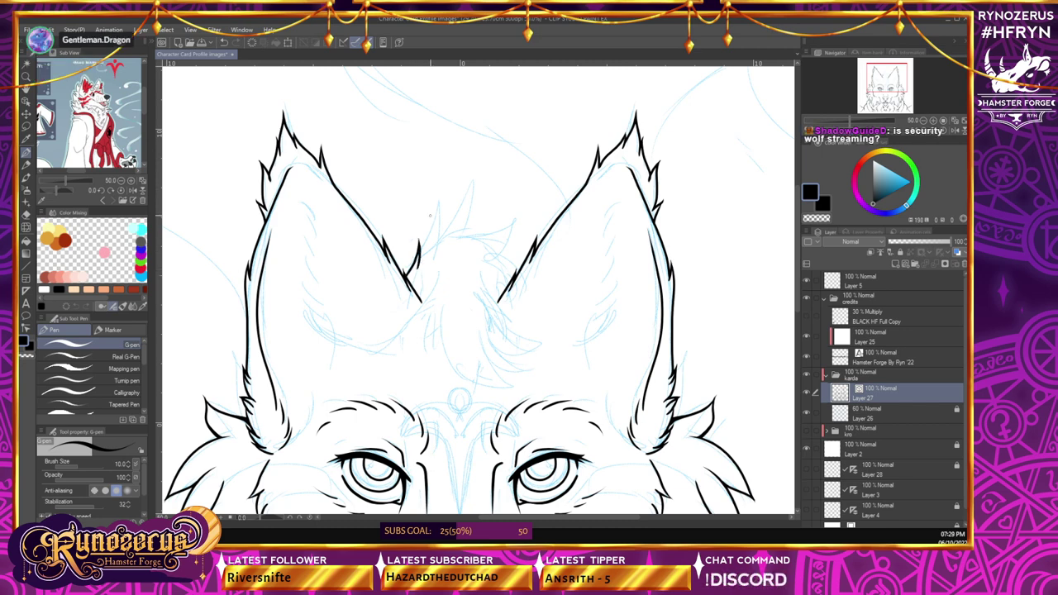
left_click_drag(420, 267, 427, 249)
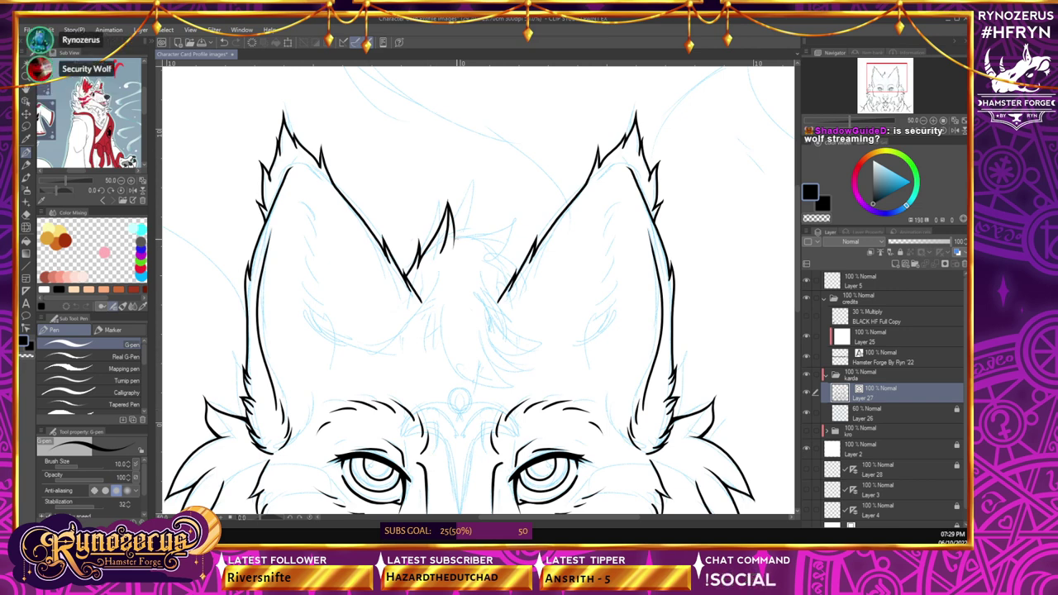
- Undo the first strand below the left ear's inner corner and ink short pointed hair locks there instead
left_click_drag(438, 273, 418, 314)
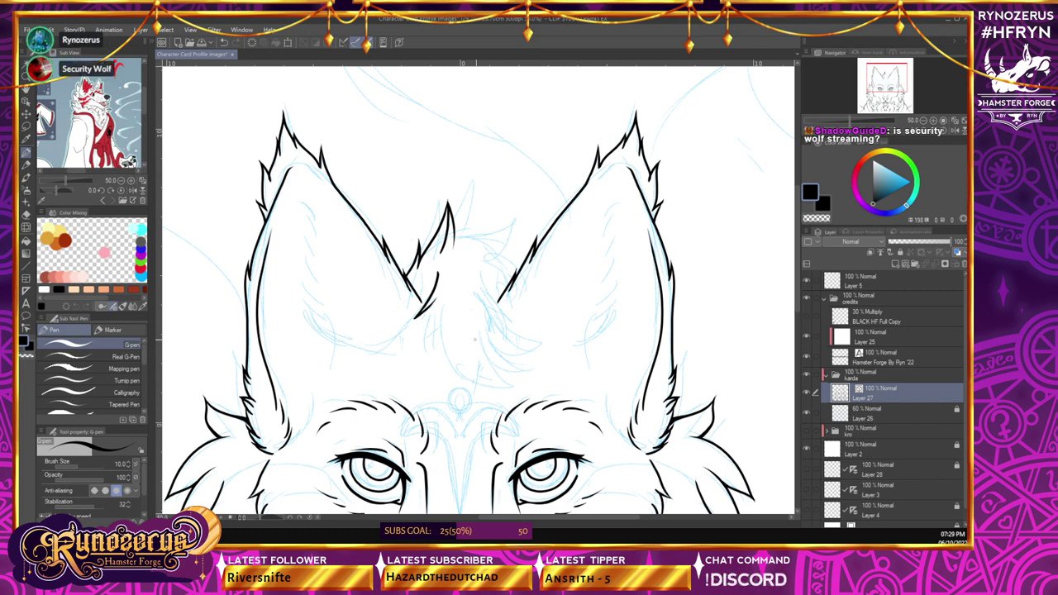
key("ctrl+z")
left_click_drag(424, 279, 415, 337)
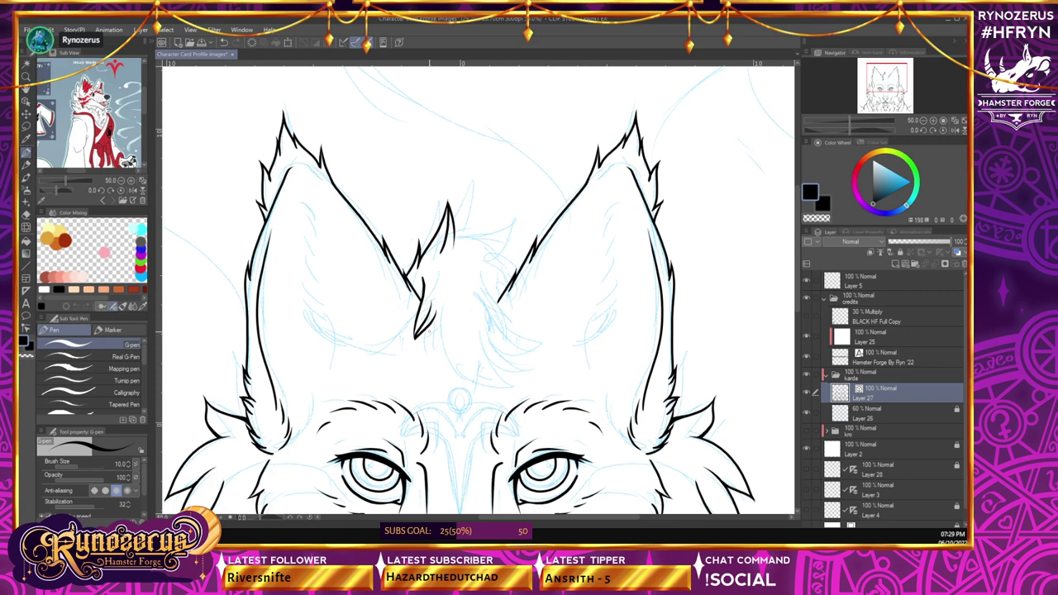
left_click_drag(427, 313, 438, 347)
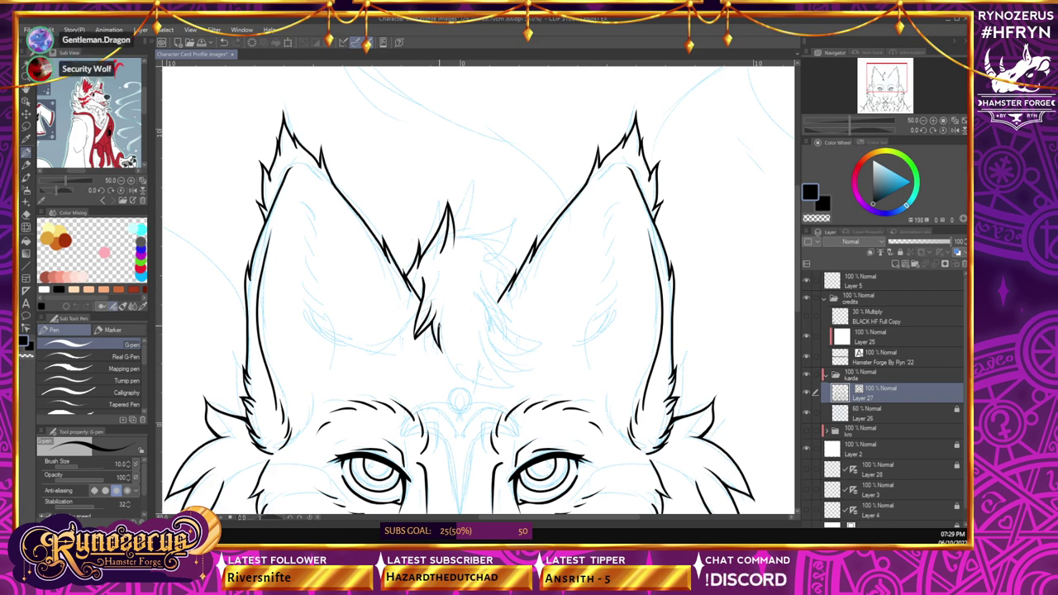
- Ink the long curved lower edge of the forelock and its pointed end locks, undoing unsatisfactory strokes
left_click_drag(471, 382, 508, 395)
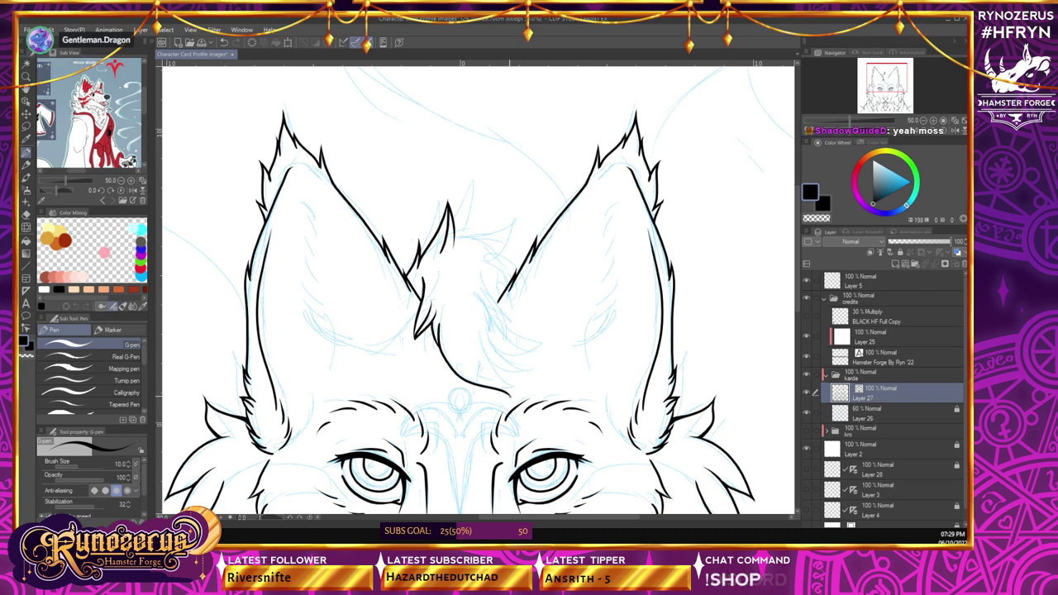
left_click_drag(479, 335, 509, 392)
key("ctrl+z")
key("ctrl+z")
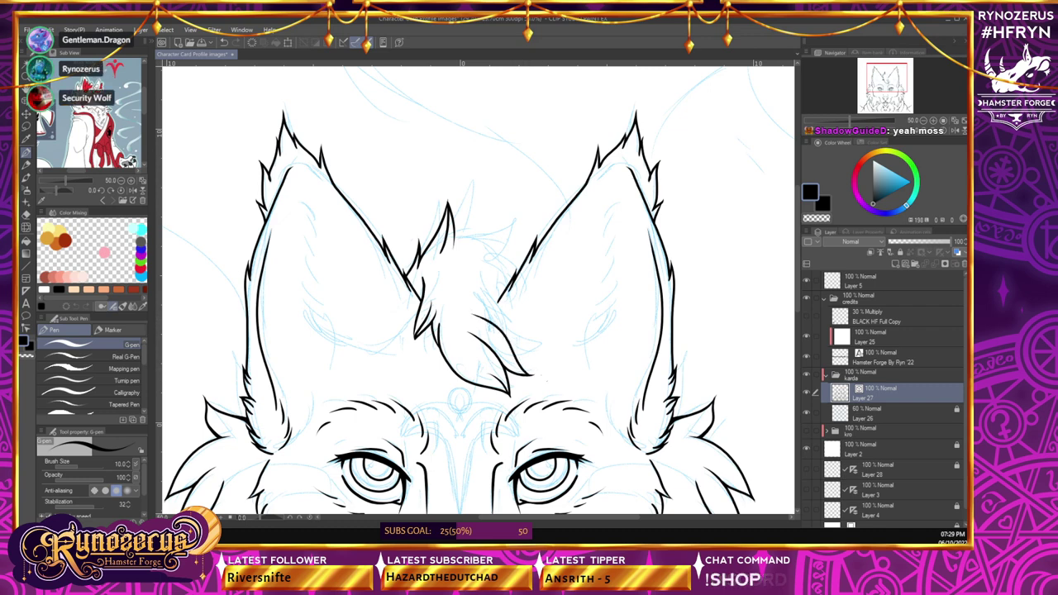
- Ink the remaining pointed locks on the forelock's right side and the curved tuft at the top of the head
scroll(478, 290, "right", 2)
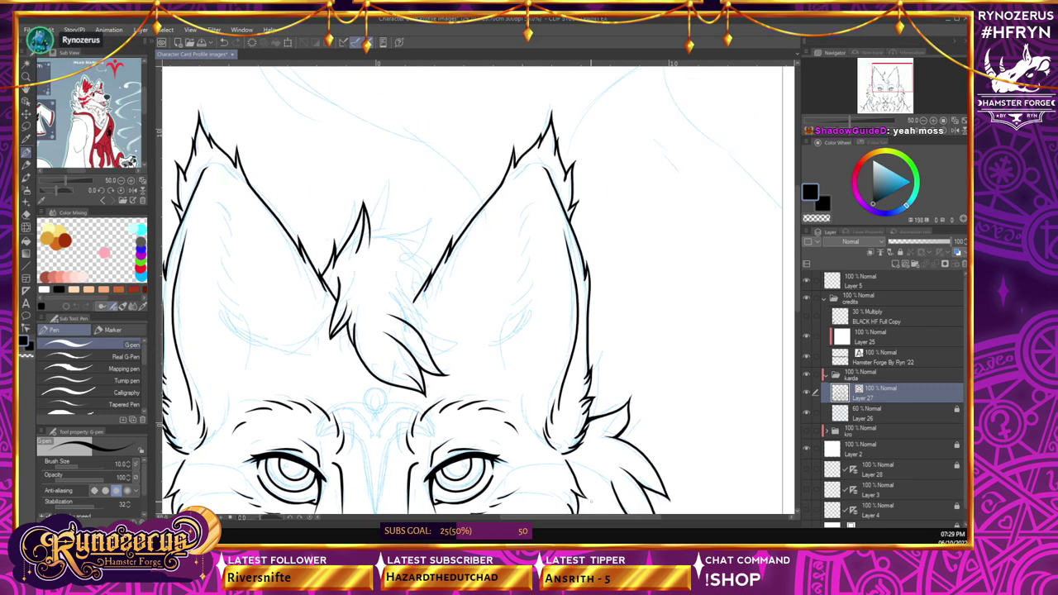
left_click_drag(462, 342, 431, 356)
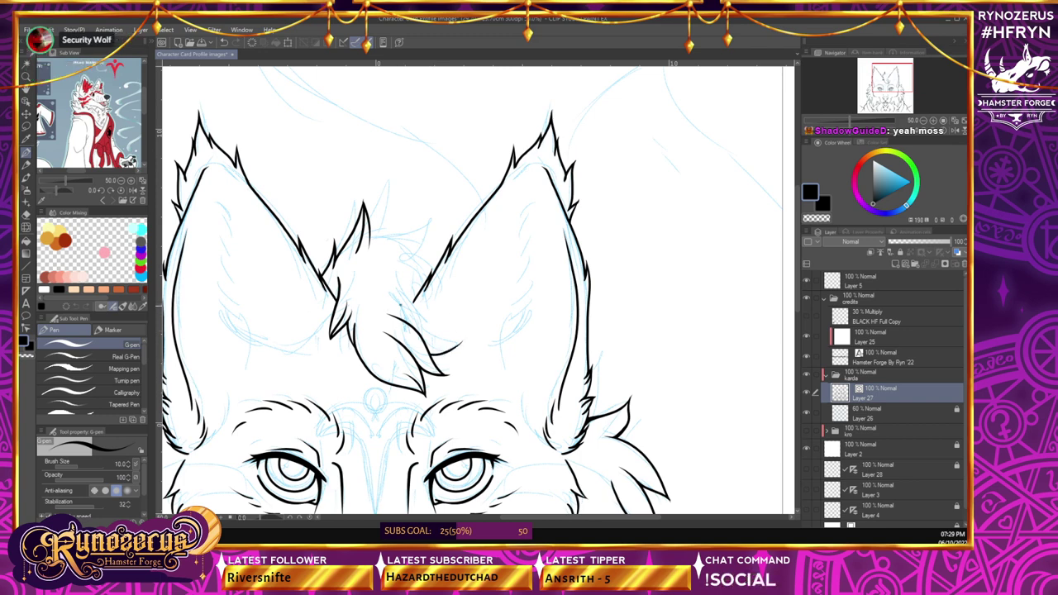
left_click_drag(401, 305, 422, 321)
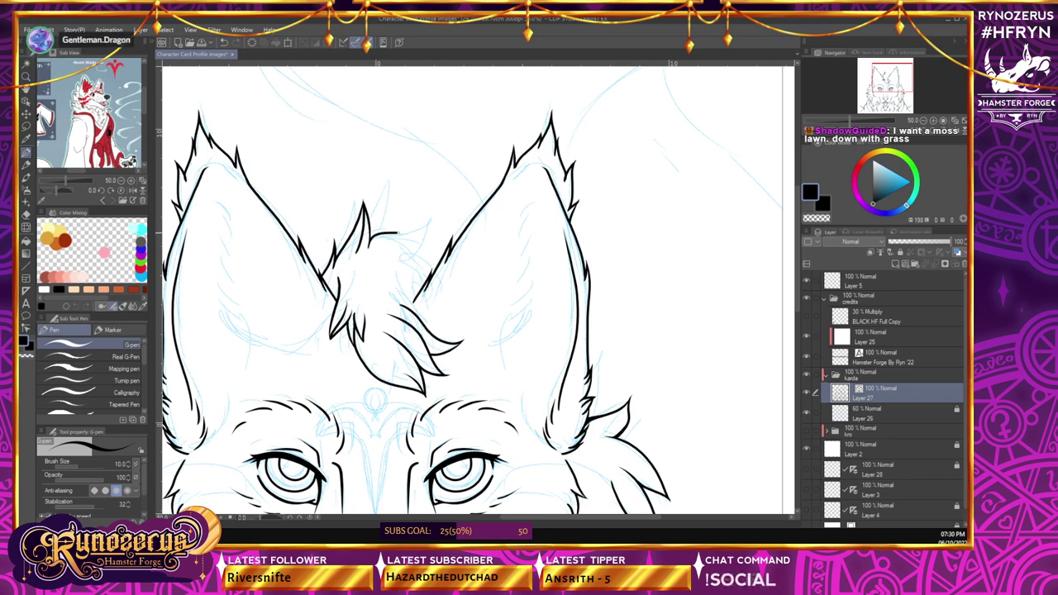
mouse_move(370, 237)
left_mouse_down()
mouse_move(432, 222)
mouse_move(399, 260)
left_mouse_up()
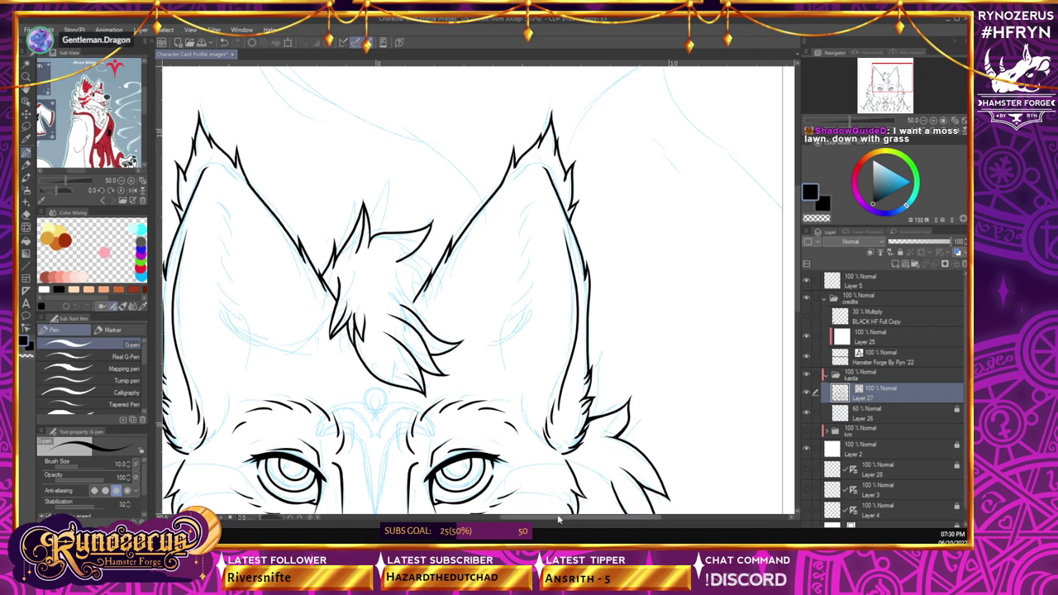
- Ink the pointed locks on the forelock's upper right side beneath the curved top tuft, and tidy where they meet the right ear's edge
left_click(924, 122)
left_click(923, 122)
left_click(924, 122)
left_click(923, 122)
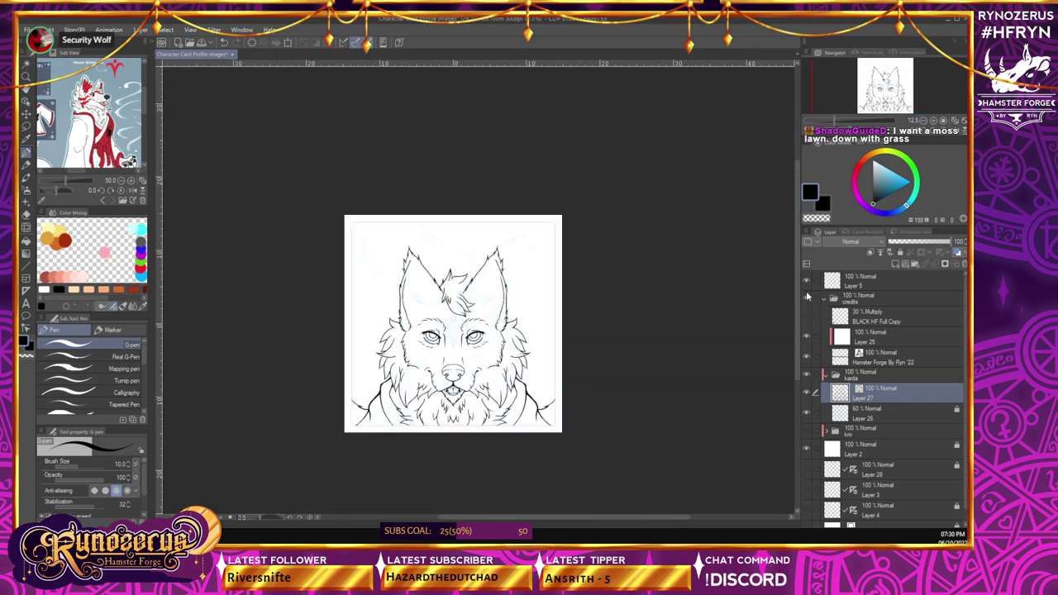
mouse_move(796, 299)
left_mouse_down()
mouse_move(796, 341)
mouse_move(792, 292)
left_mouse_up()
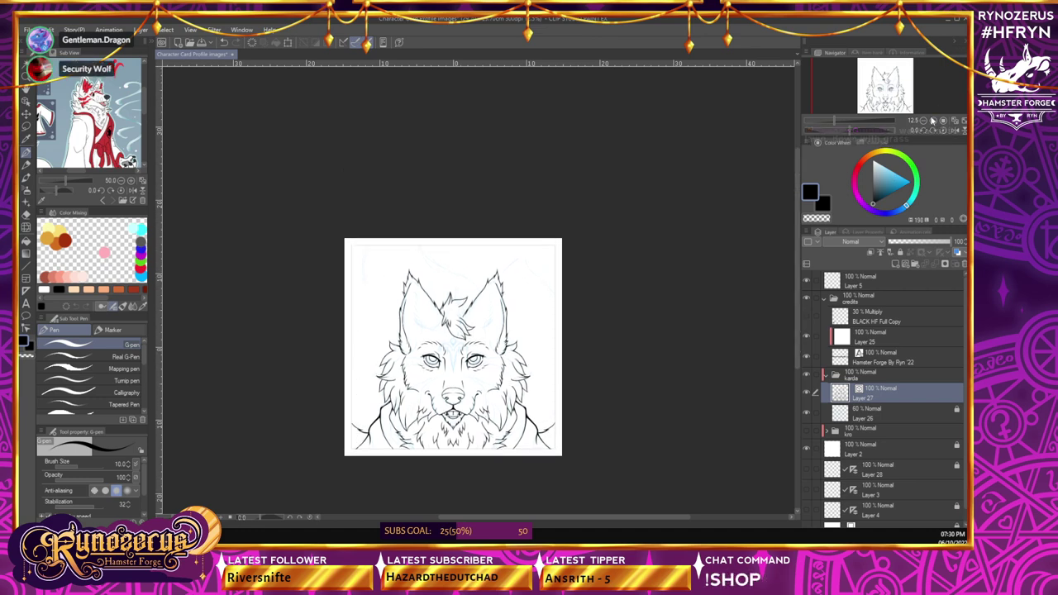
left_click(933, 121)
left_click(934, 121)
left_click(934, 121)
left_click(934, 120)
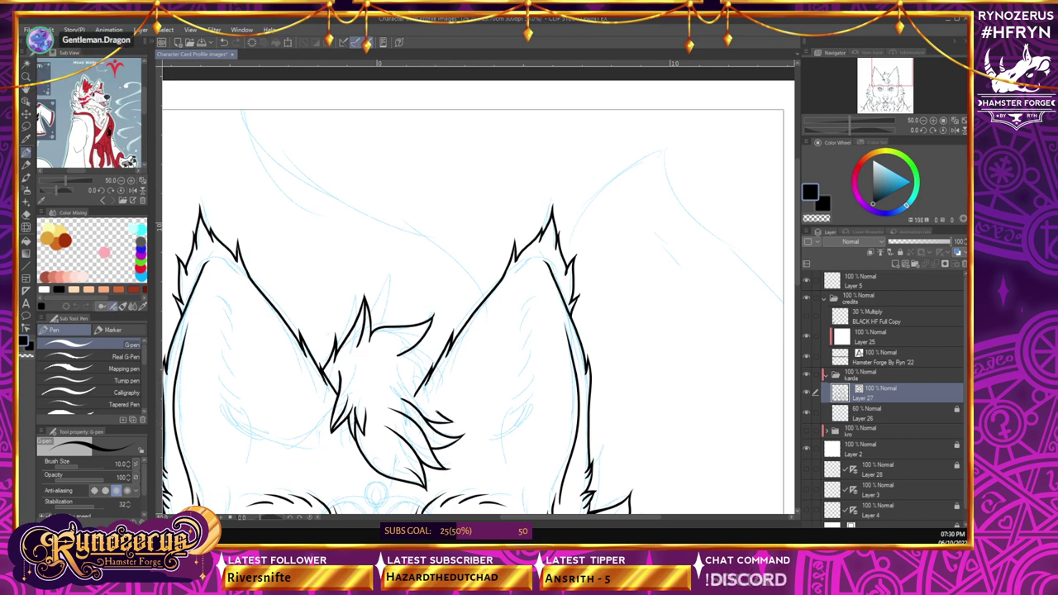
left_click_drag(441, 415, 400, 381)
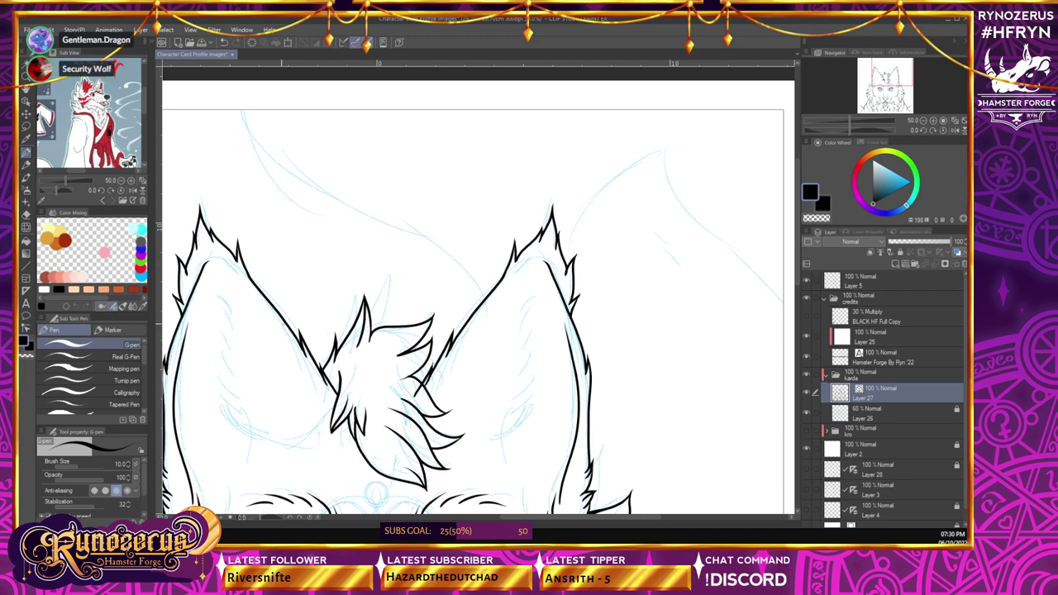
key("e")
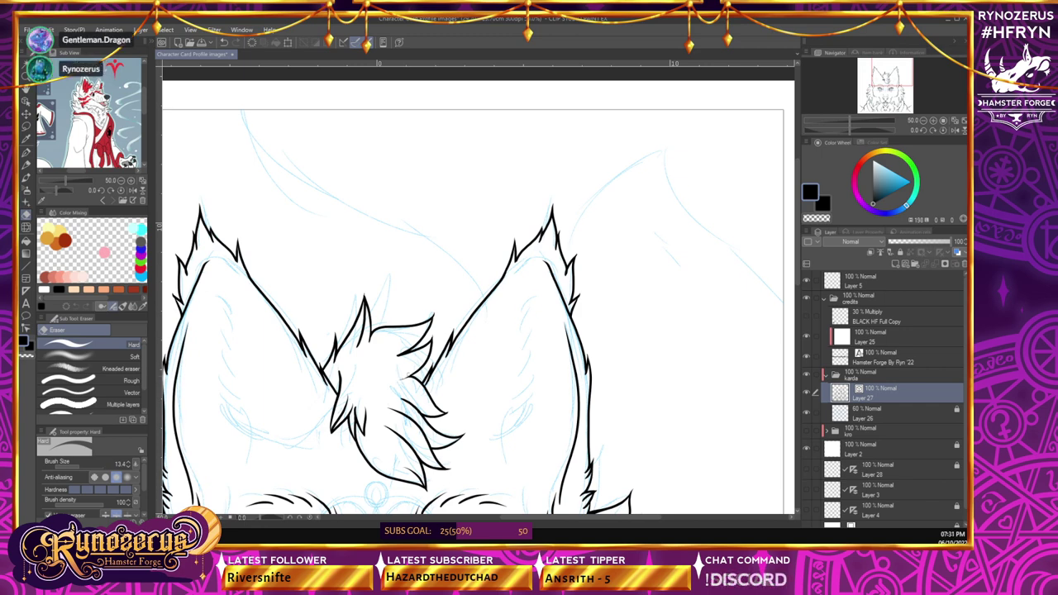
key("p")
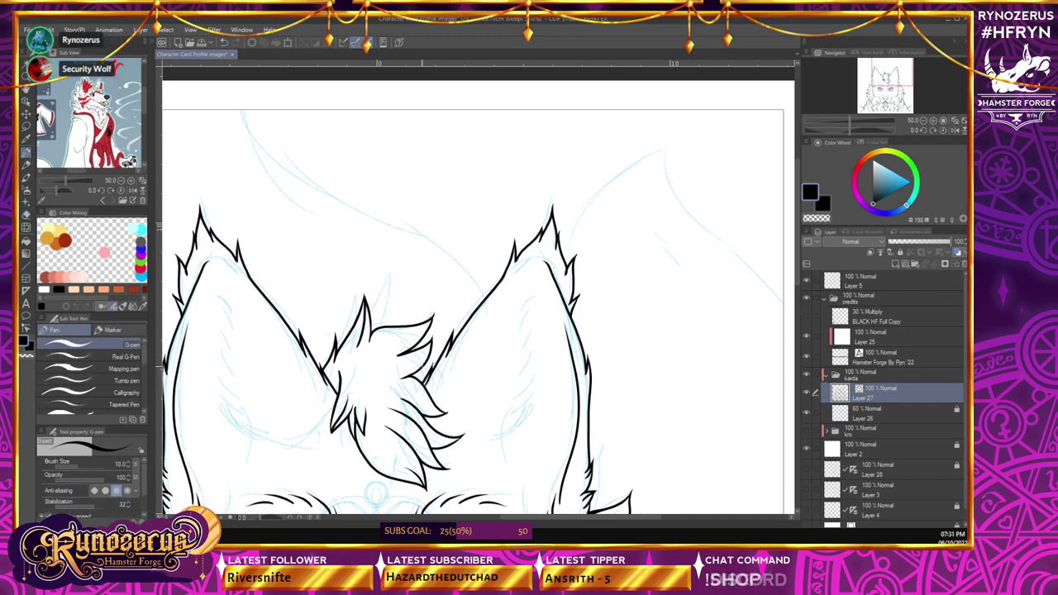
left_click(925, 131)
left_click(925, 131)
left_click(925, 131)
left_click(925, 131)
left_click(925, 131)
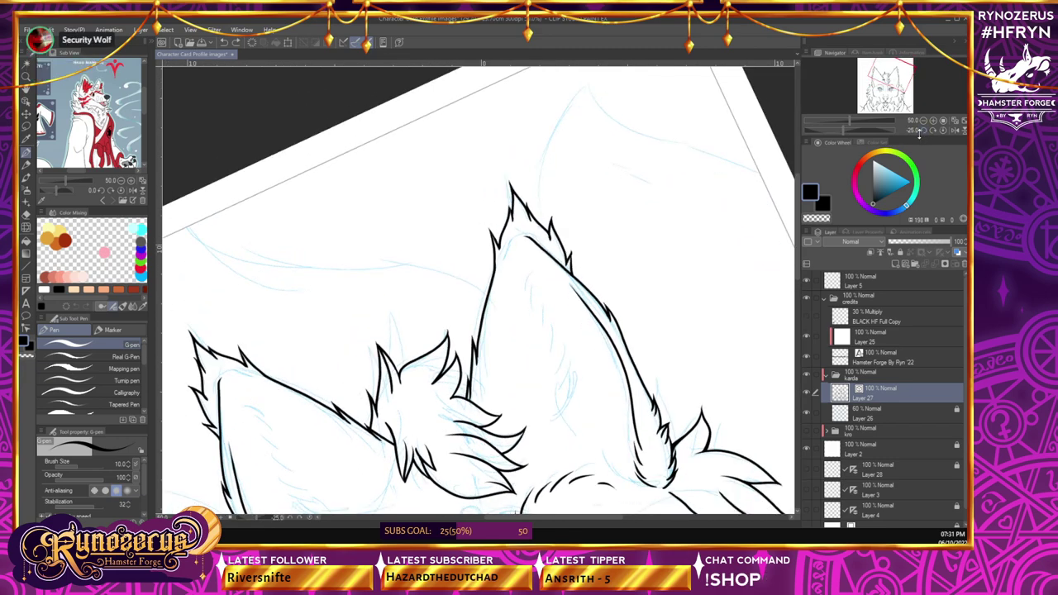
left_click_drag(921, 134, 923, 128)
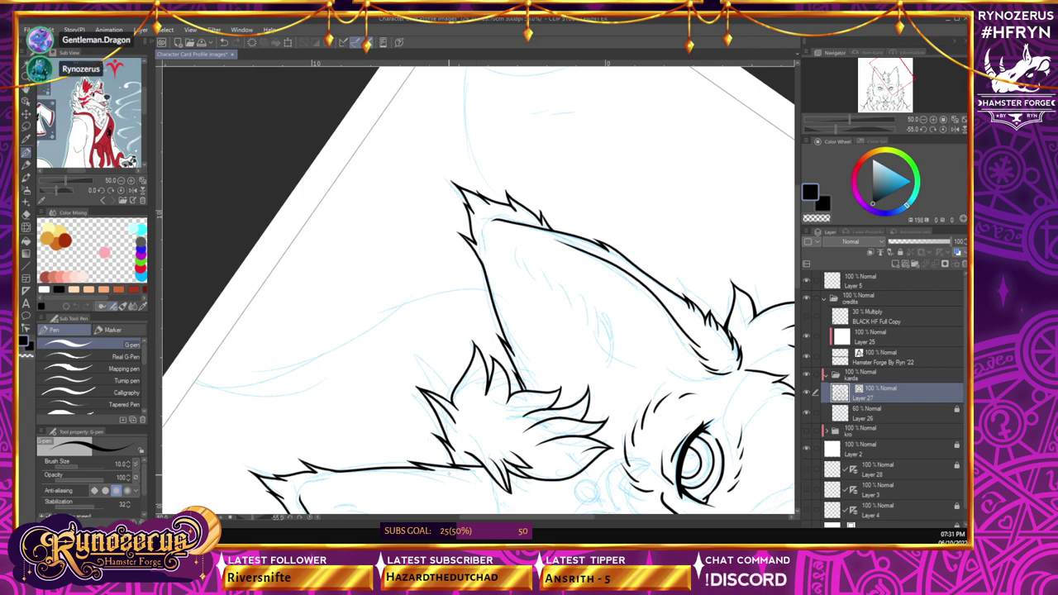
left_click(944, 129)
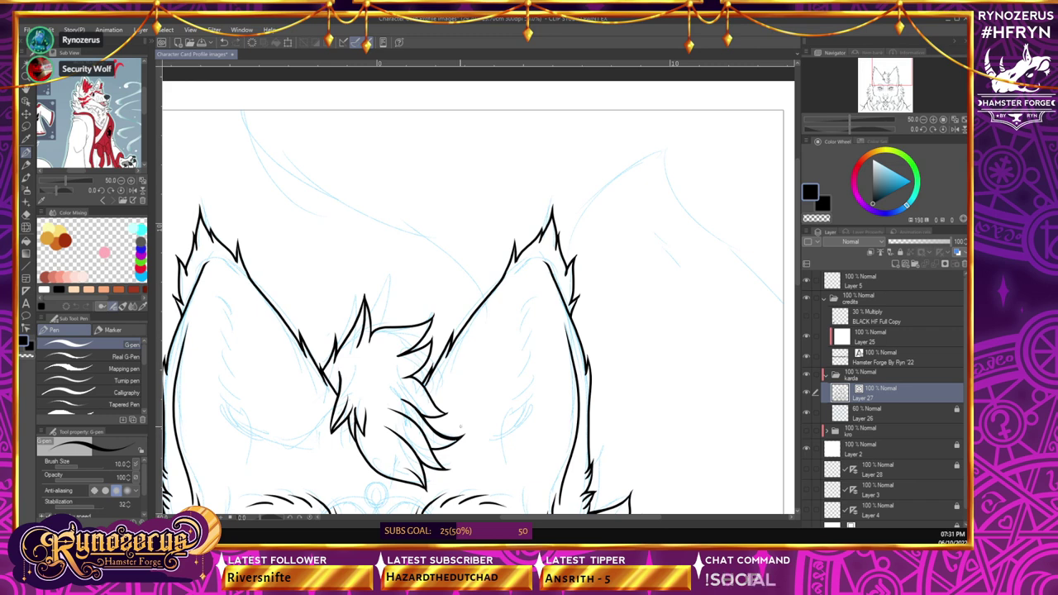
left_click(935, 130)
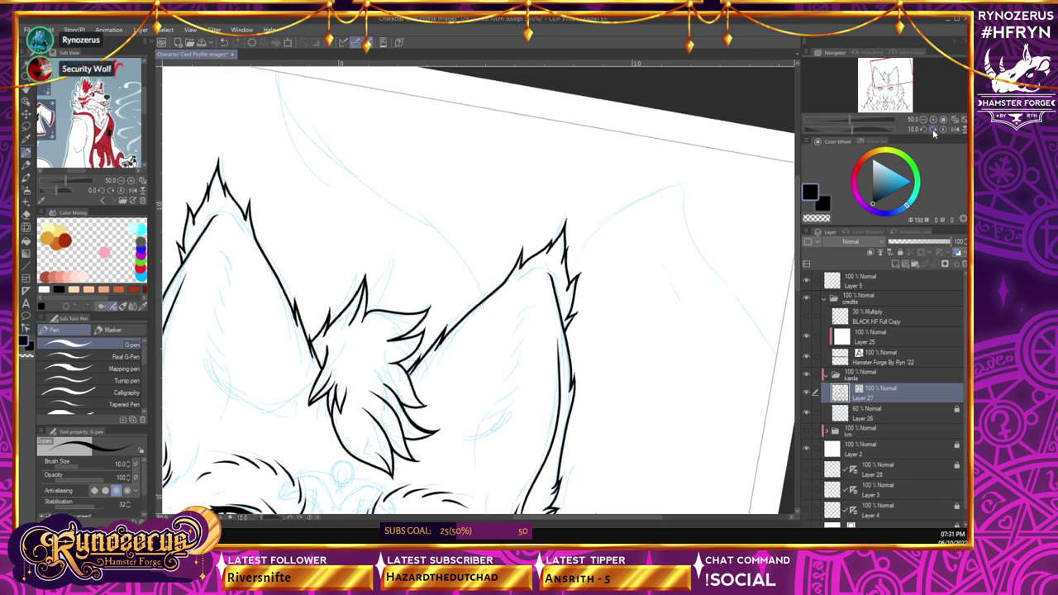
left_click(936, 130)
left_click(935, 130)
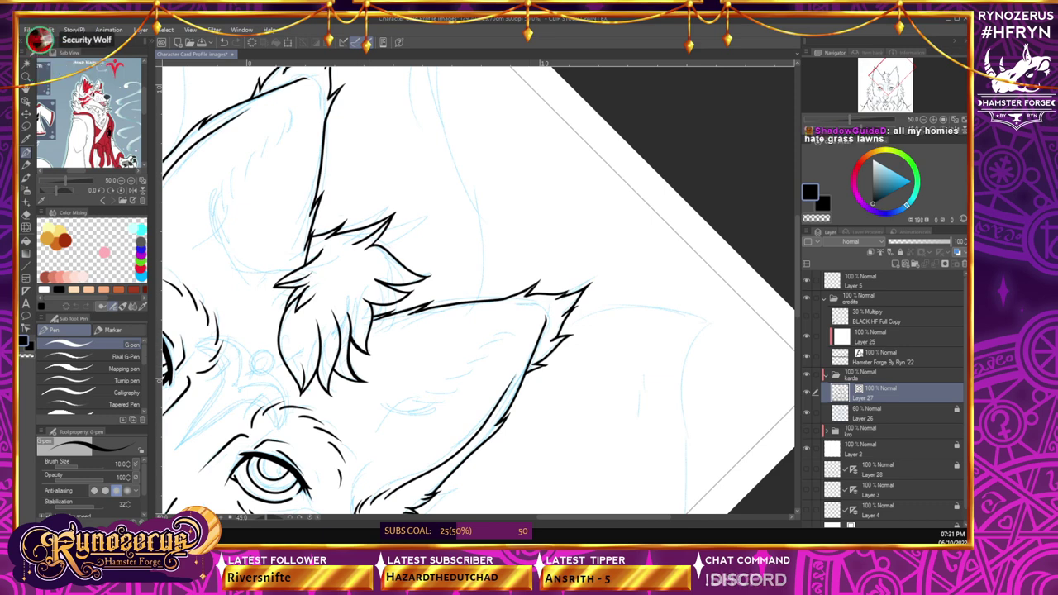
key("e")
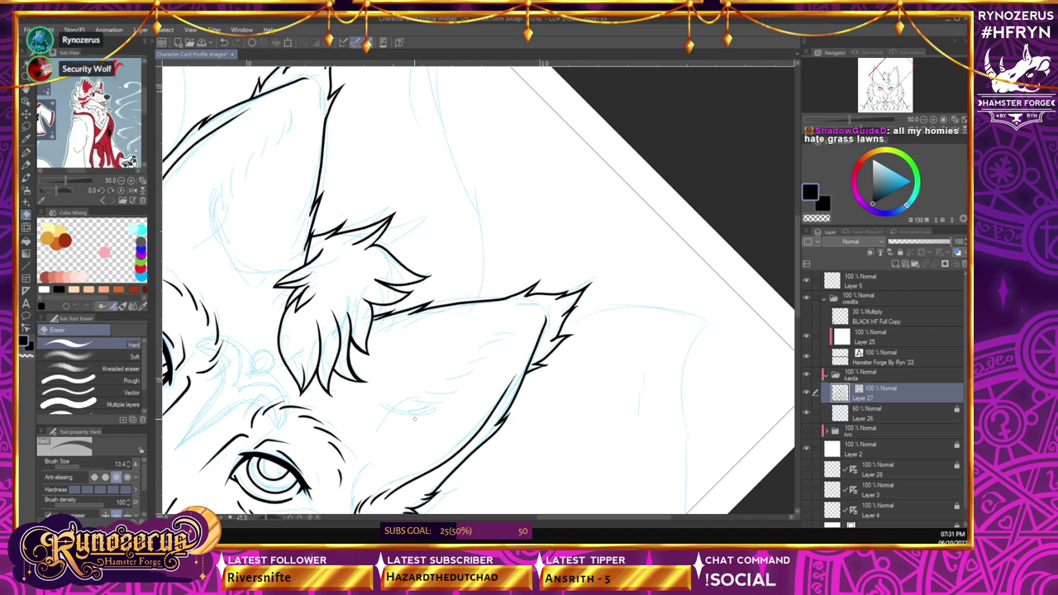
key("p")
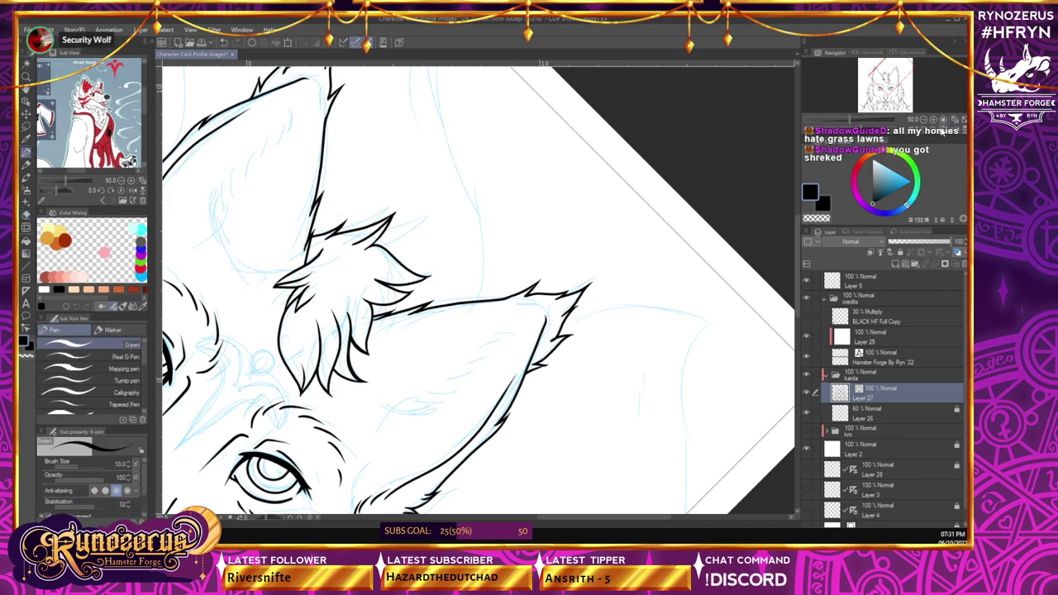
key("ctrl+at")
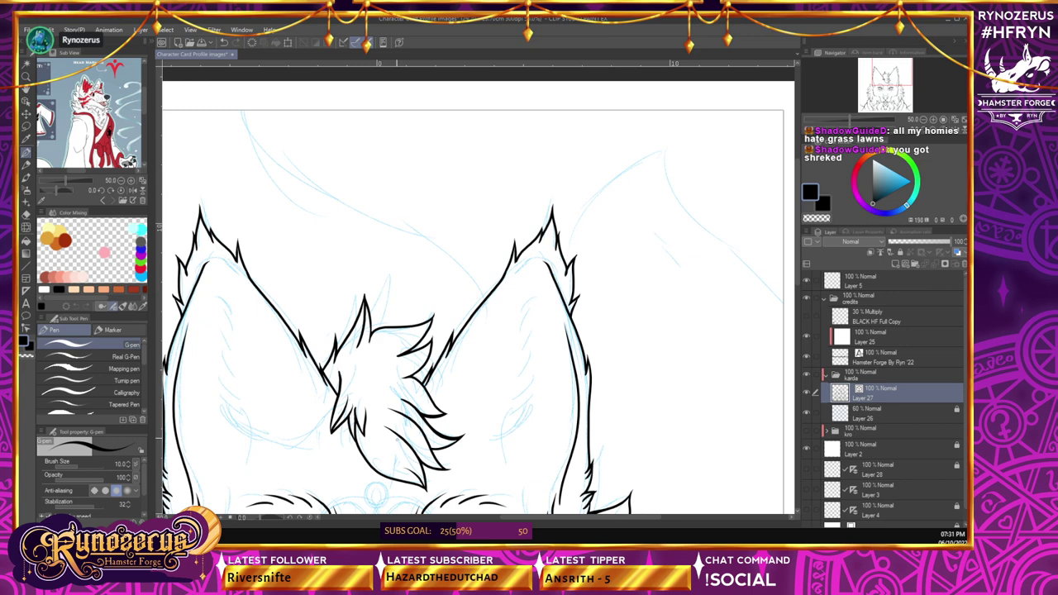
- Ink the jagged inner fur edge of the right ear with short pointed strokes, working from the base up towards the tip
left_click_drag(797, 259, 797, 285)
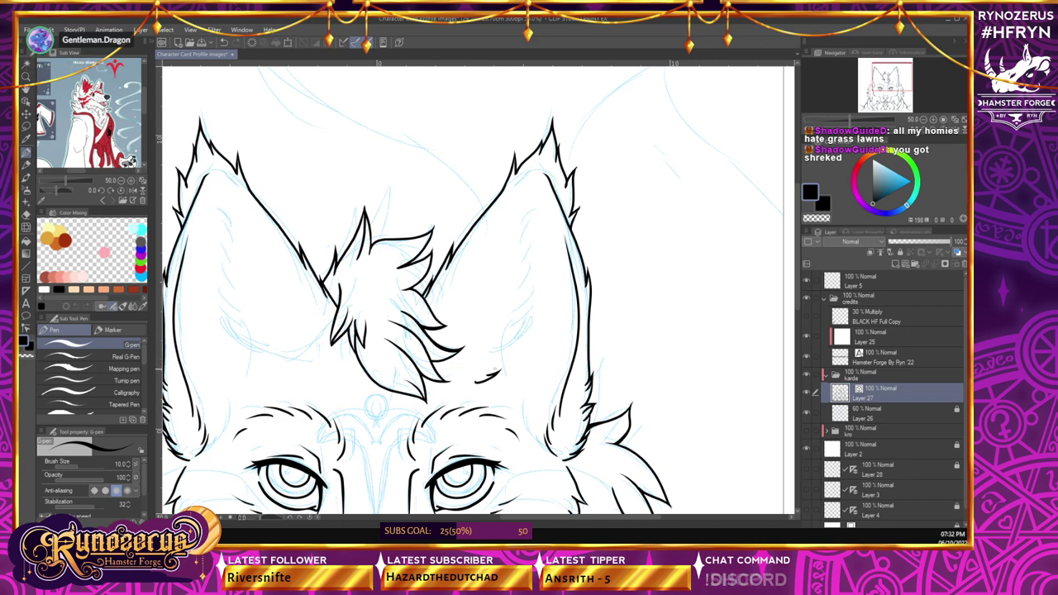
left_click_drag(507, 354, 490, 377)
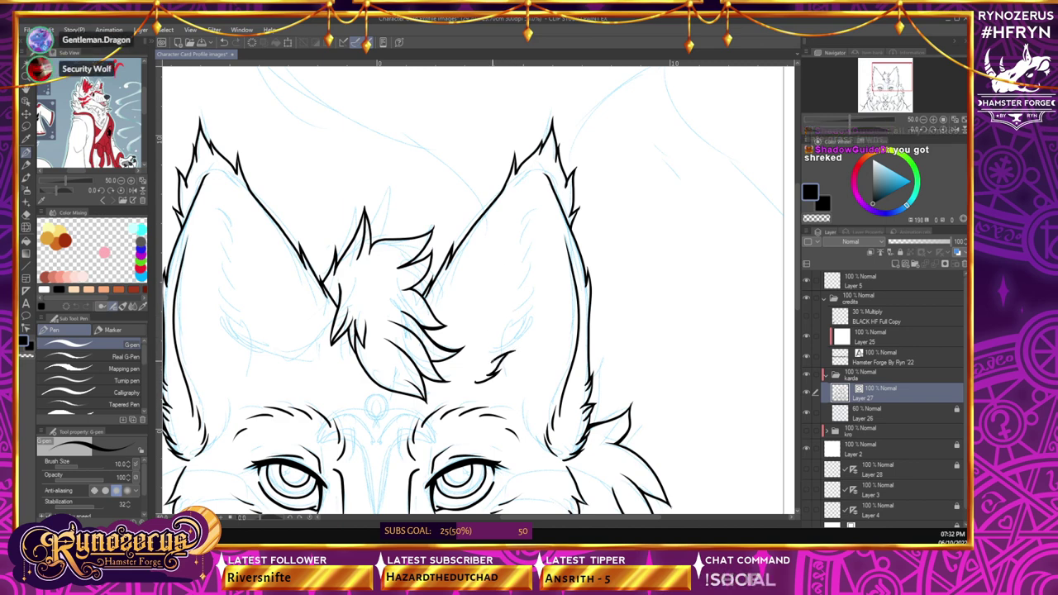
mouse_move(520, 325)
left_mouse_down()
mouse_move(498, 357)
mouse_move(503, 344)
left_mouse_up()
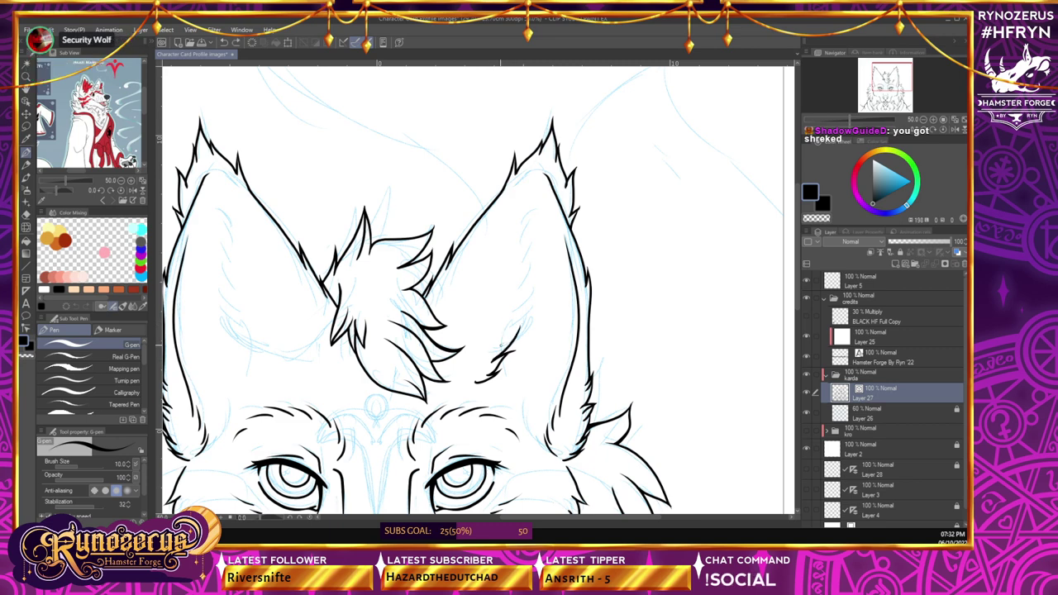
left_click_drag(531, 306, 514, 324)
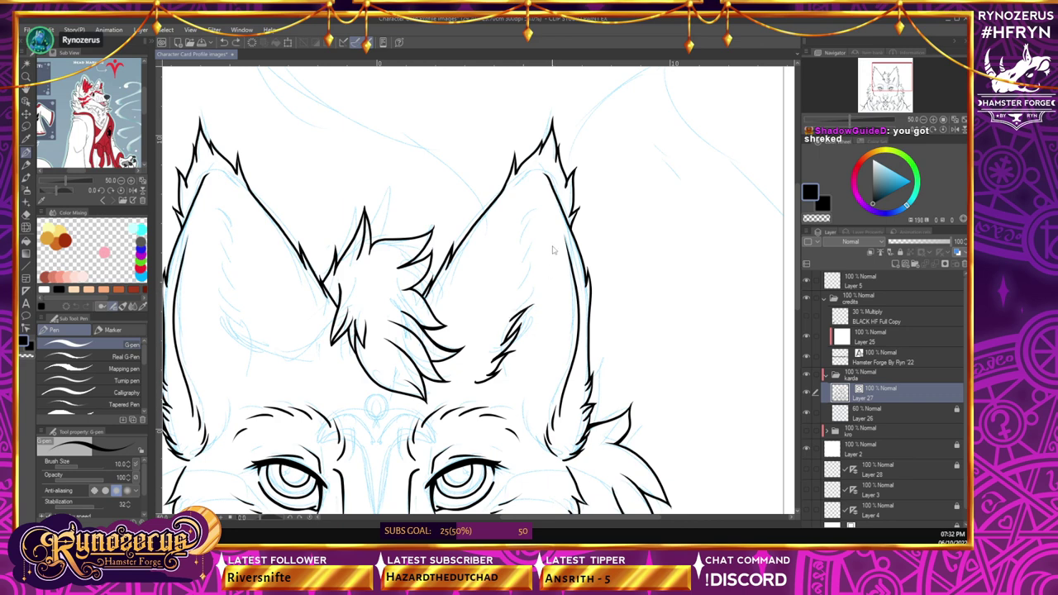
left_click_drag(533, 304, 516, 309)
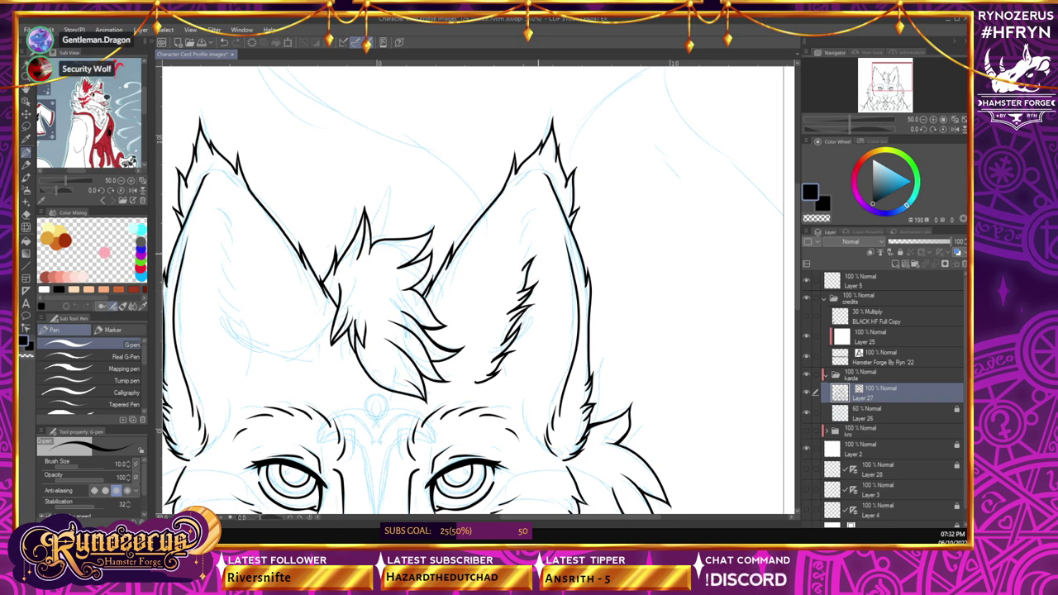
left_click_drag(525, 266, 522, 217)
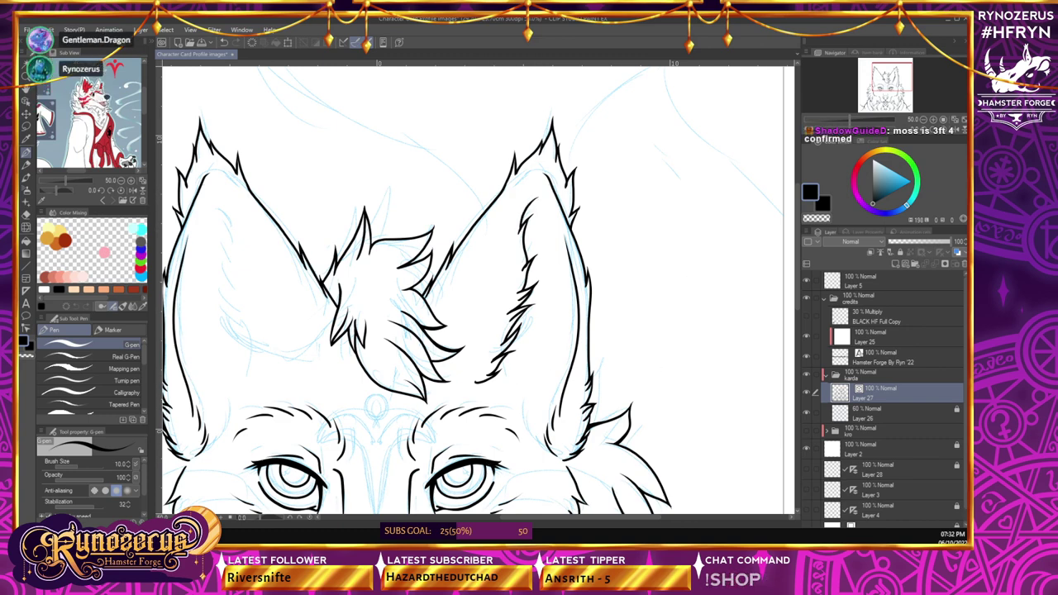
- Rasterize the line-art layer, Layer 27
left_click(924, 120)
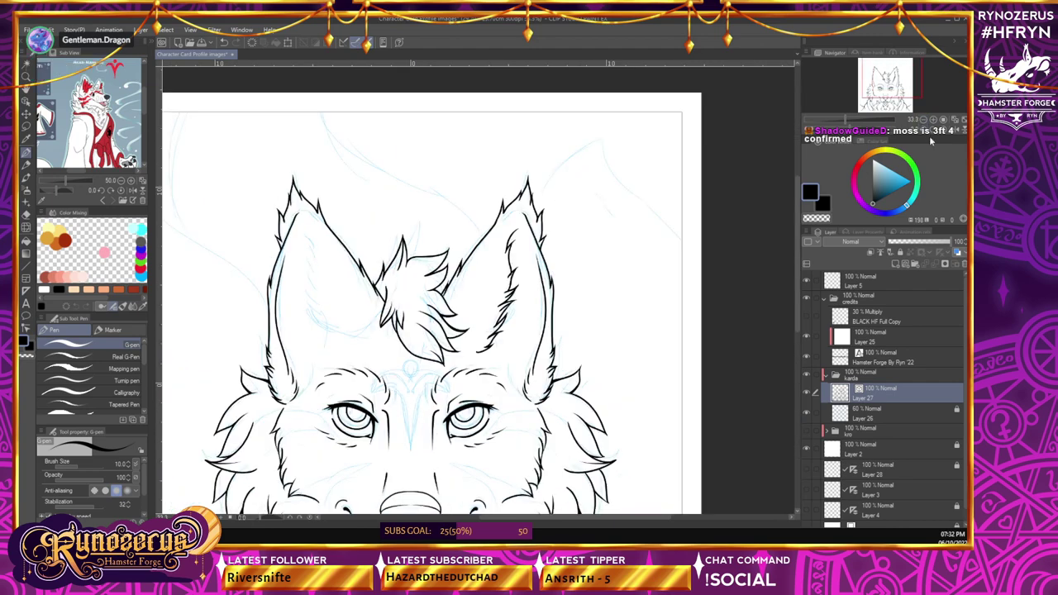
left_click_drag(797, 237, 788, 305)
scroll(788, 308, "up", 2)
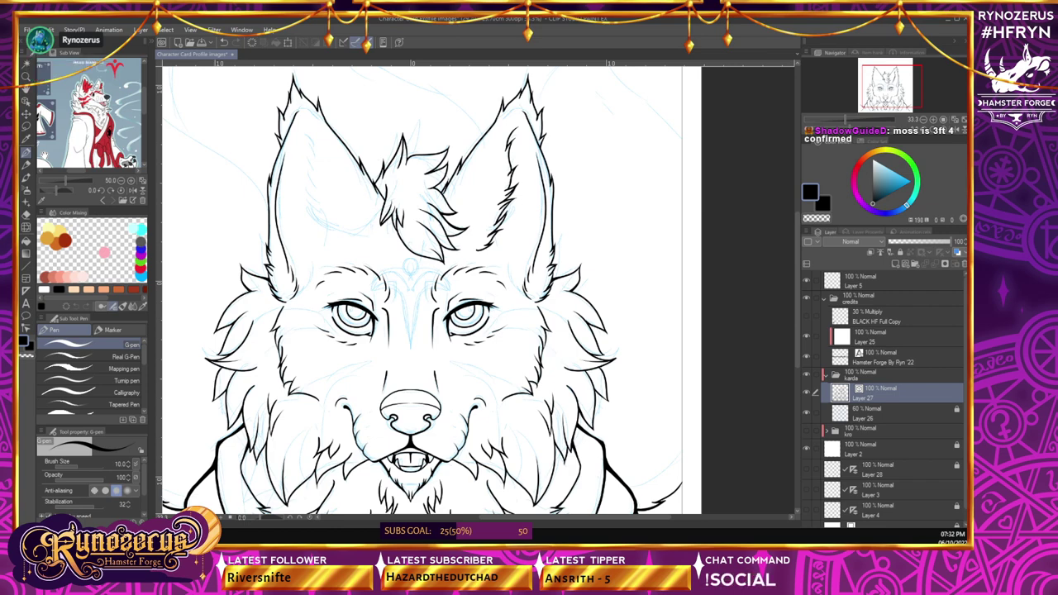
left_click_drag(571, 518, 548, 518)
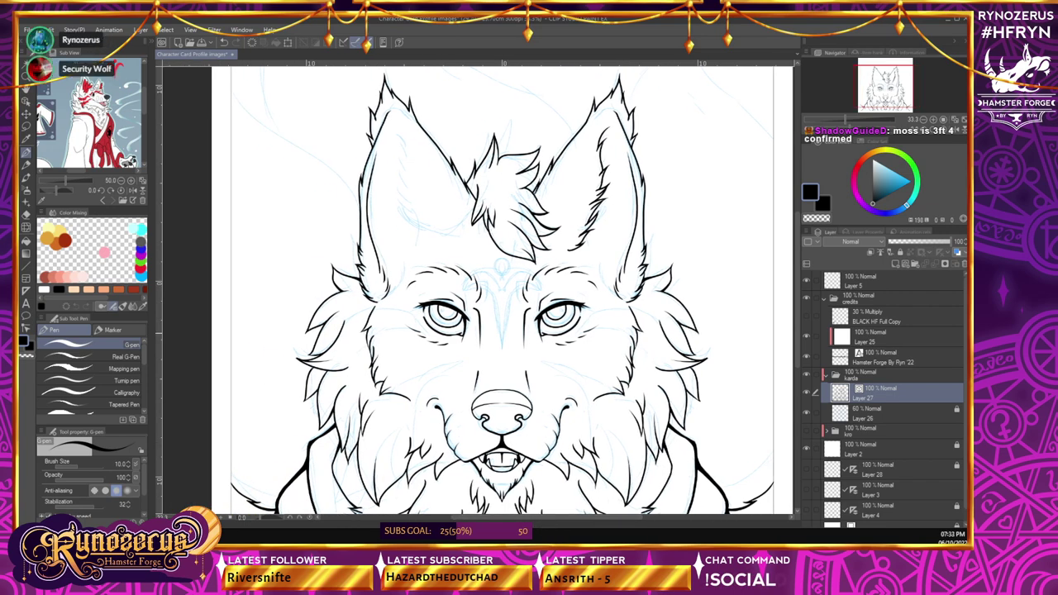
left_click(933, 119)
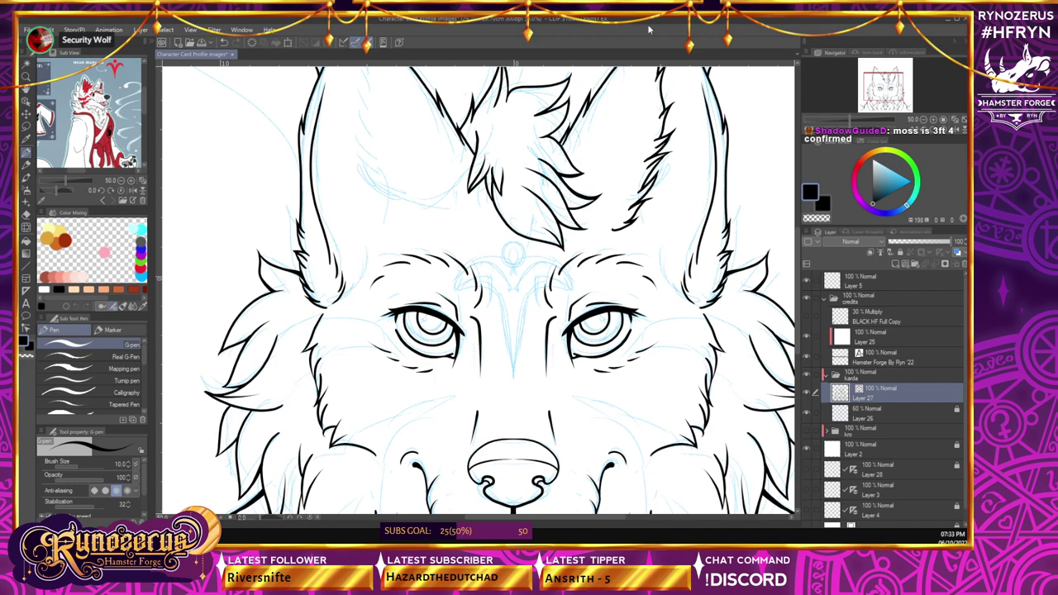
left_click_drag(799, 249, 799, 244)
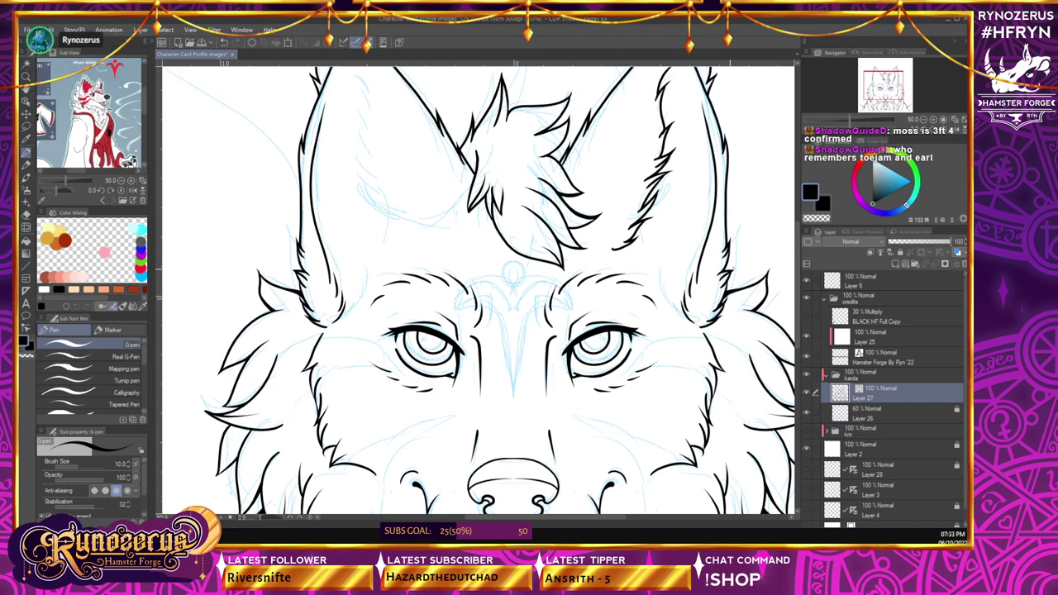
right_click(882, 399)
left_click(897, 290)
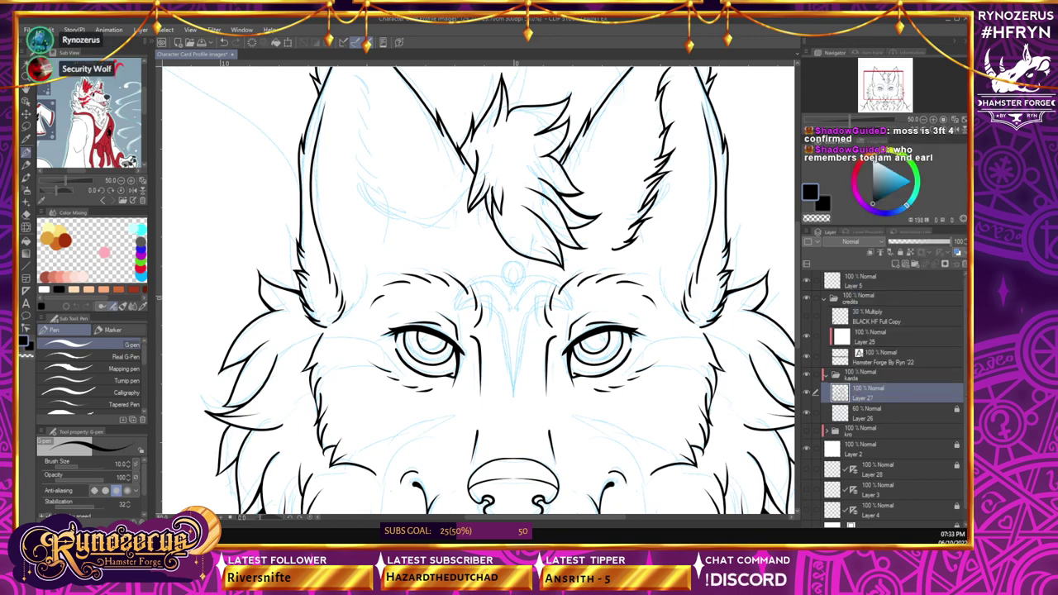
- Lasso the right ear's inner fur lines and duplicate them onto a new layer
left_click(28, 127)
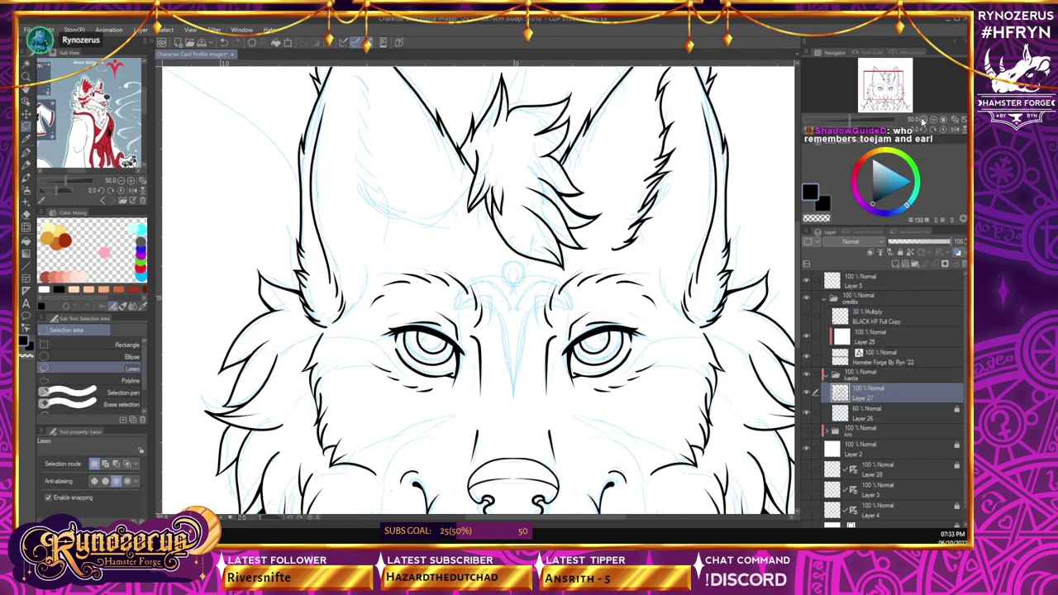
key("ctrl+minus")
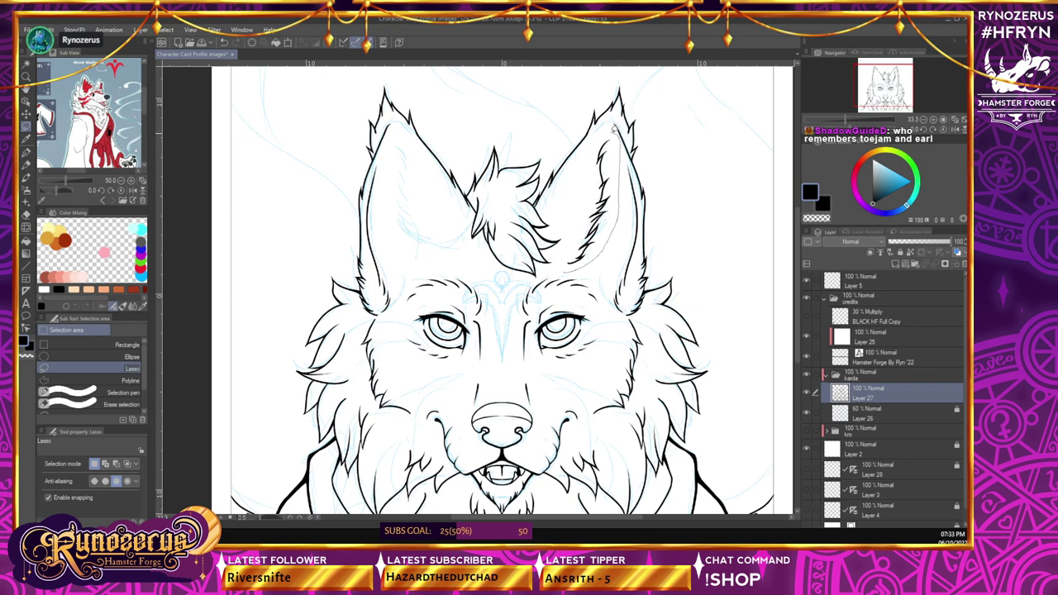
mouse_move(614, 130)
left_mouse_down()
mouse_move(619, 207)
mouse_move(579, 256)
mouse_move(583, 245)
left_mouse_up()
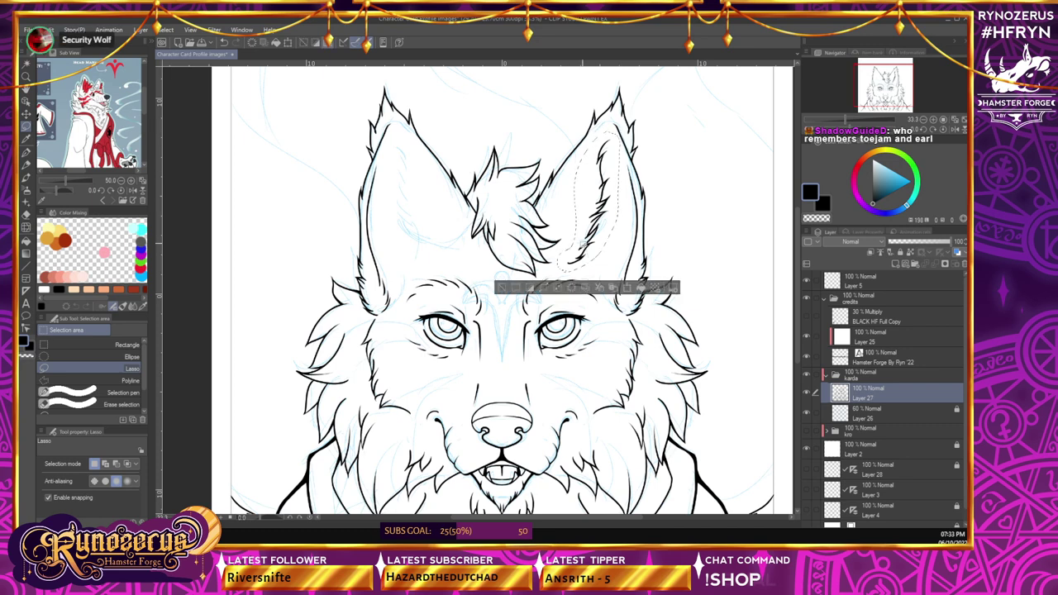
key("ctrl+c")
key("ctrl+v")
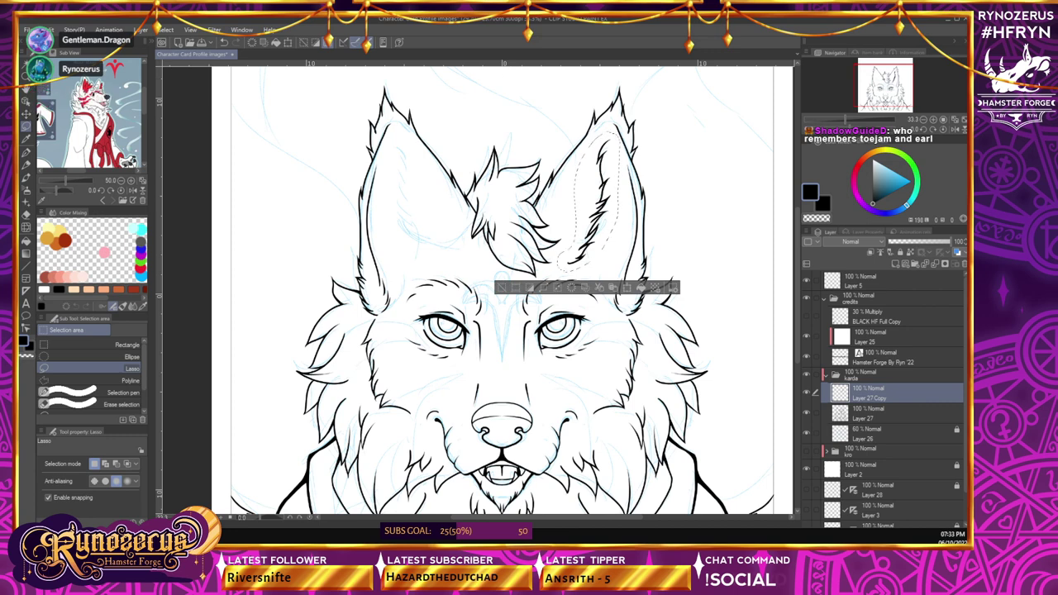
- Show Layer 4's centre guide and flip the copied fur lines horizontally about the face's centre into the left ear
scroll(815, 500, "down", 2)
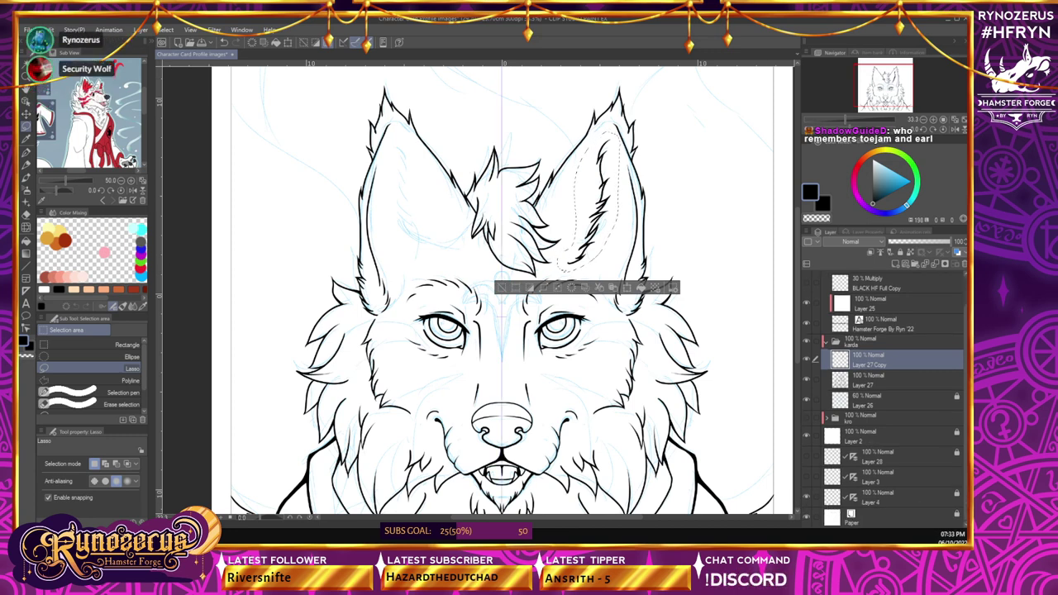
key("o")
right_click(548, 259)
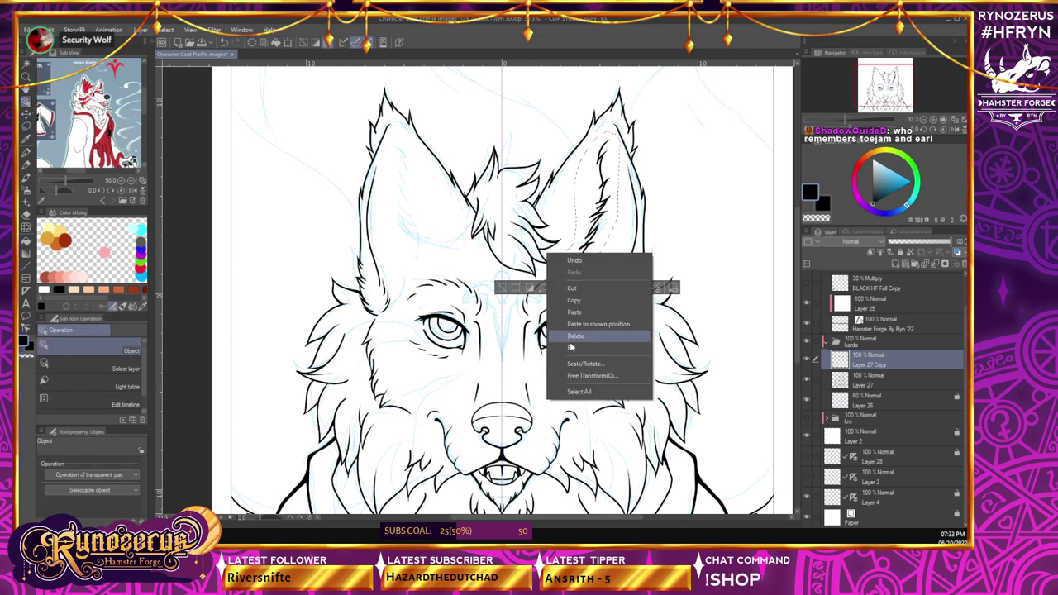
left_click(583, 362)
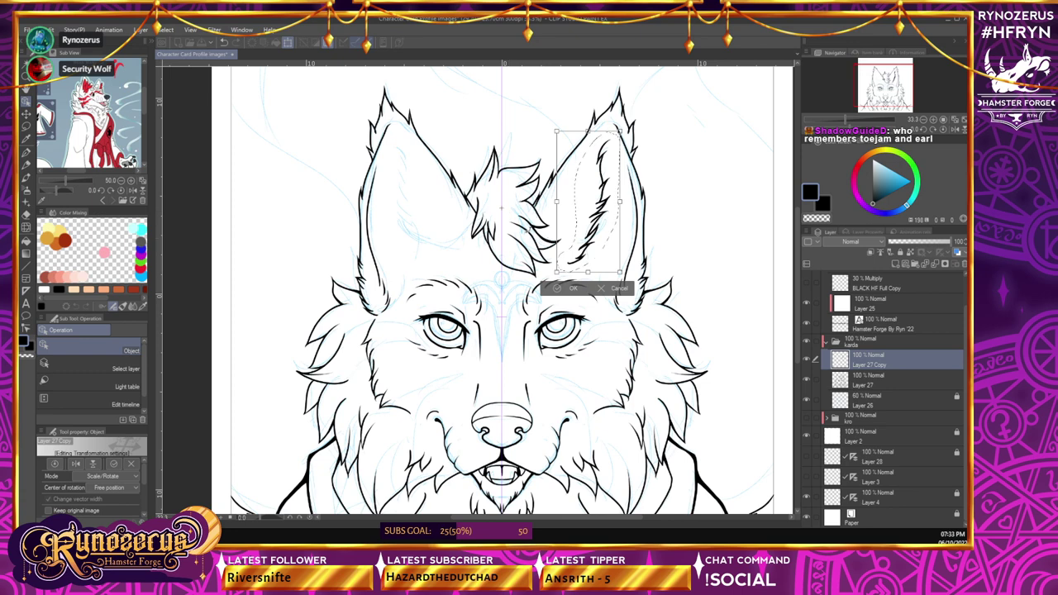
left_click(72, 465)
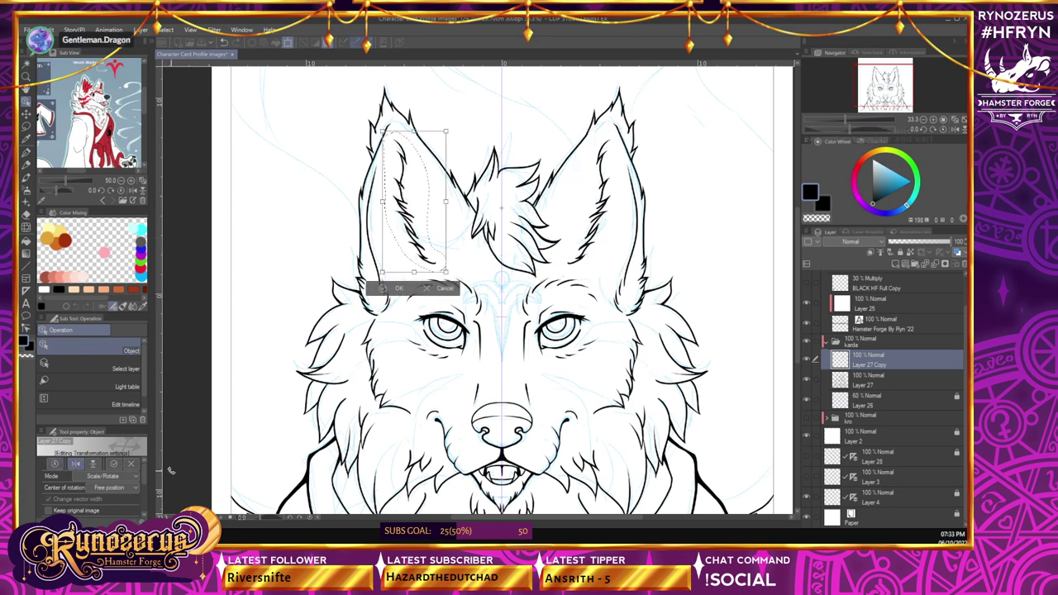
key("Return")
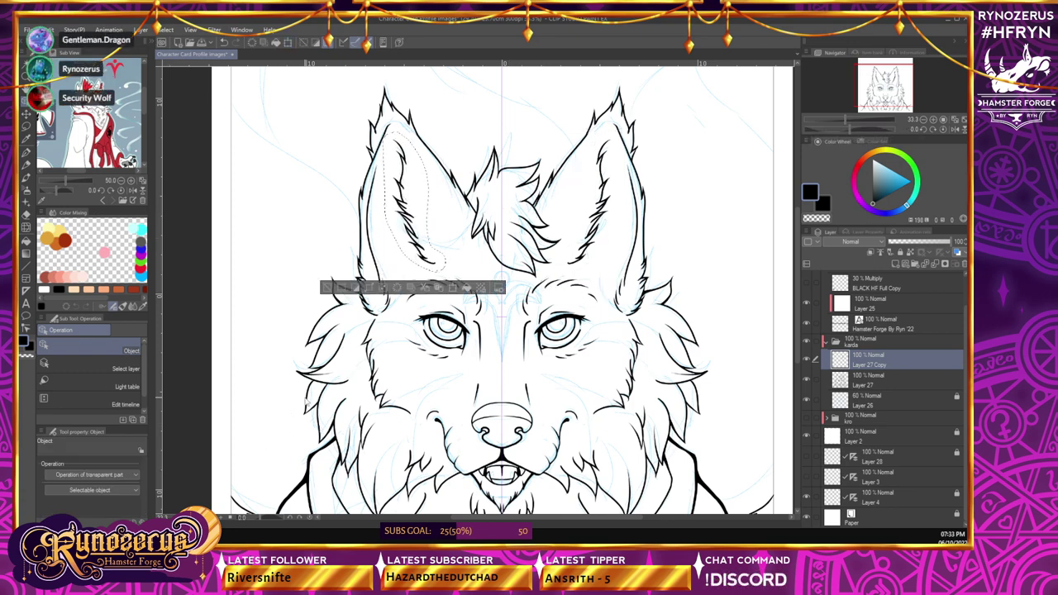
- Clear the selection and merge the mirrored ear fur copy down into Layer 27
key("ctrl+d")
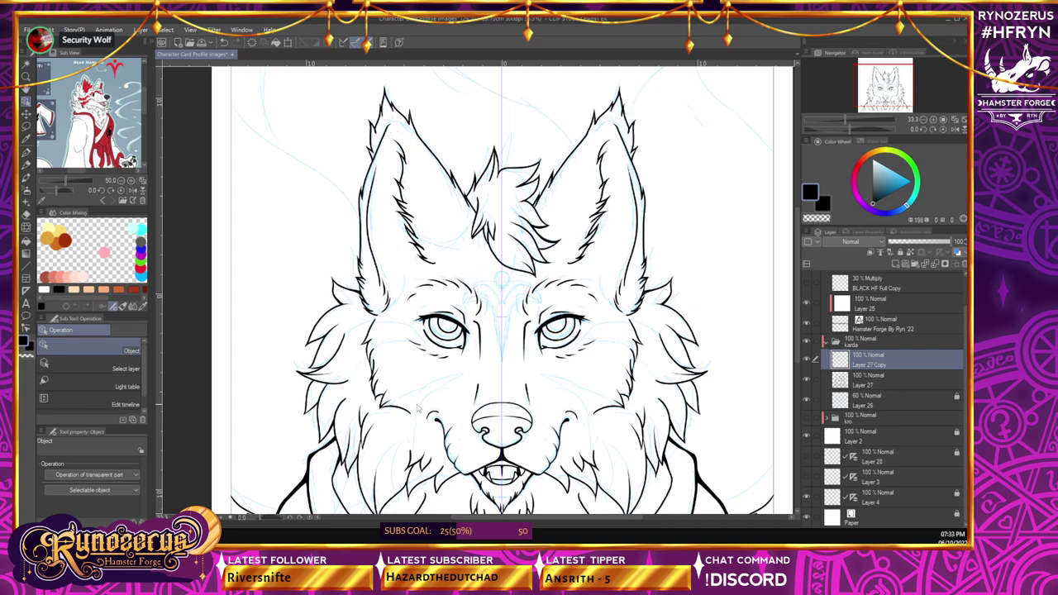
key("ctrl+e")
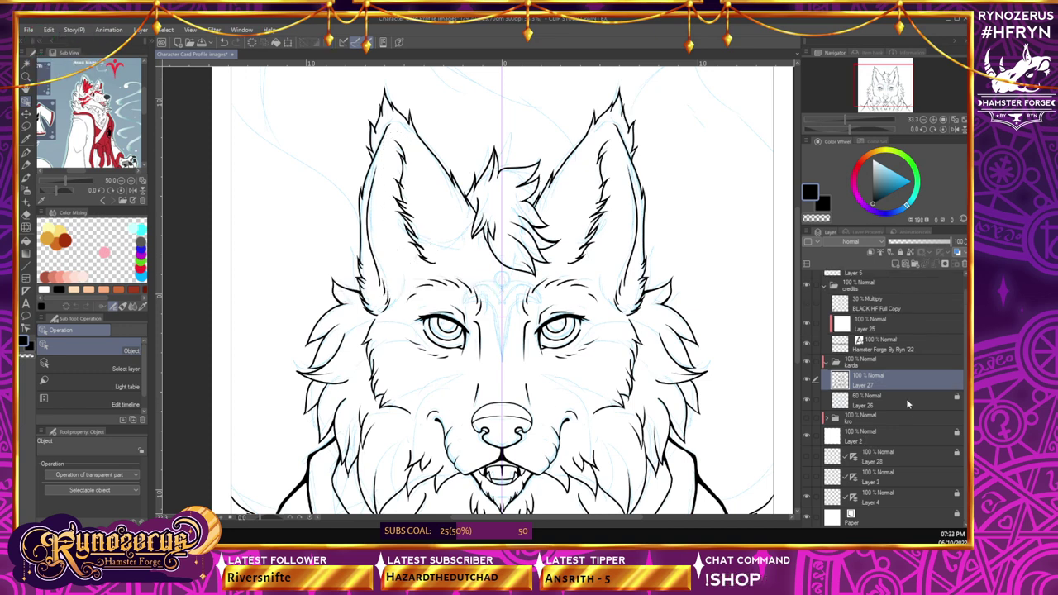
- Ink symmetrical pointed fur tufts inside both ears with the G-pen, starting at the base and working upwards
mouse_move(796, 267)
left_mouse_down()
mouse_move(795, 311)
mouse_move(794, 247)
left_mouse_up()
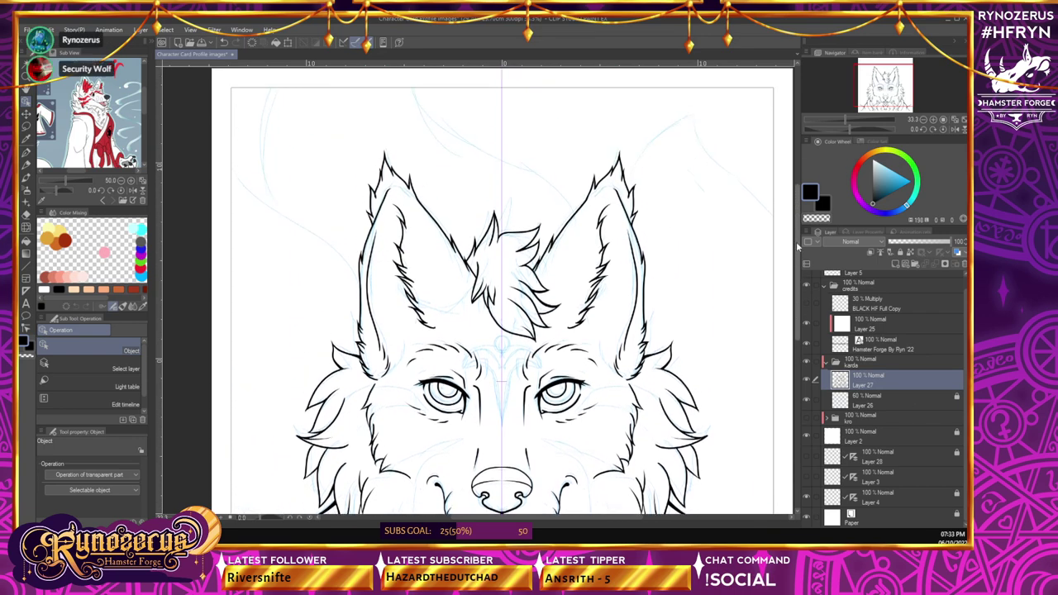
left_click(933, 120)
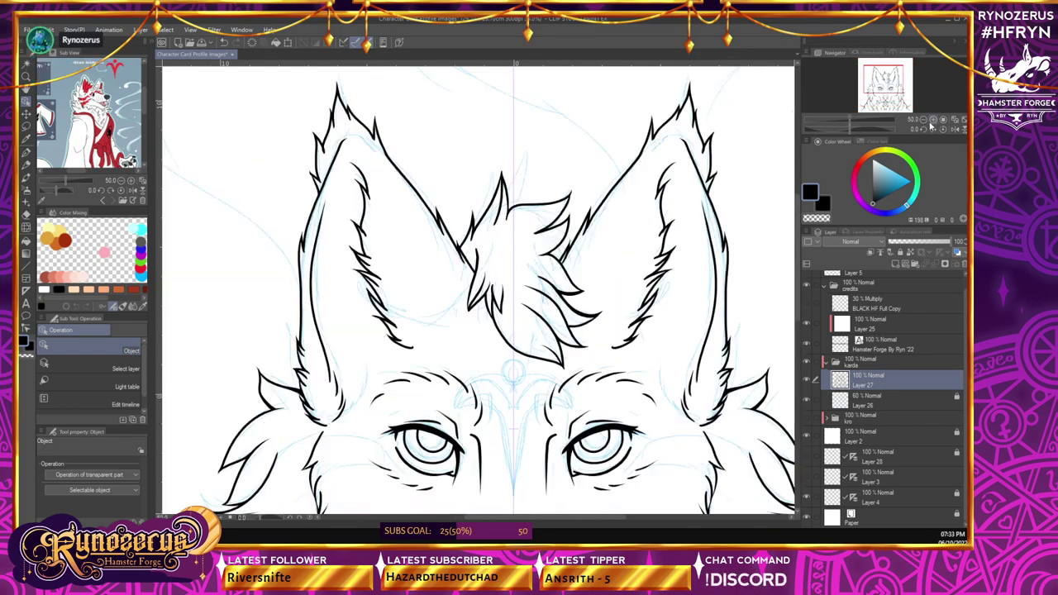
left_click(27, 164)
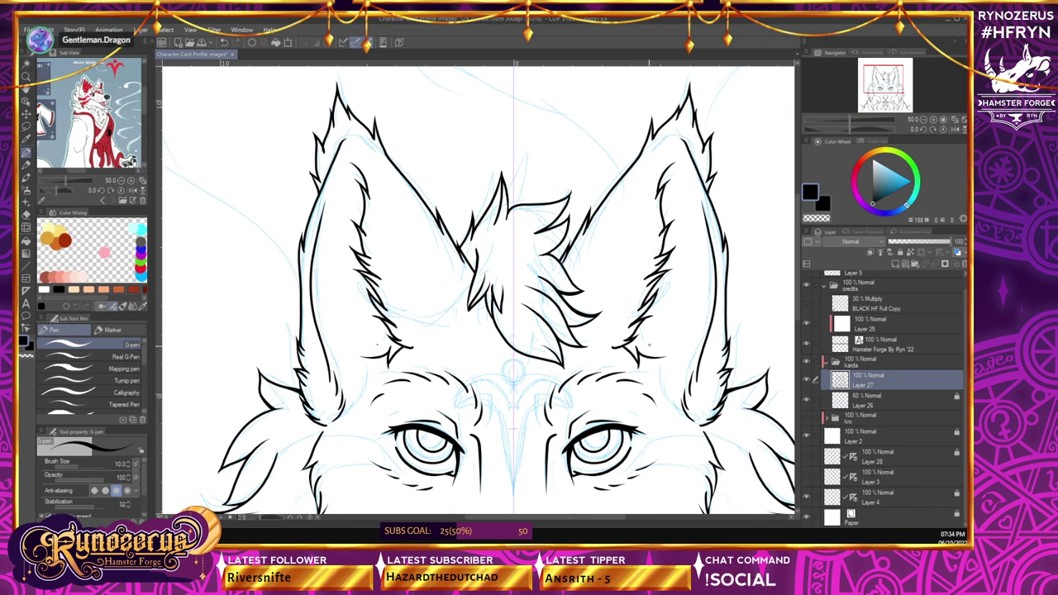
left_click_drag(655, 345, 696, 312)
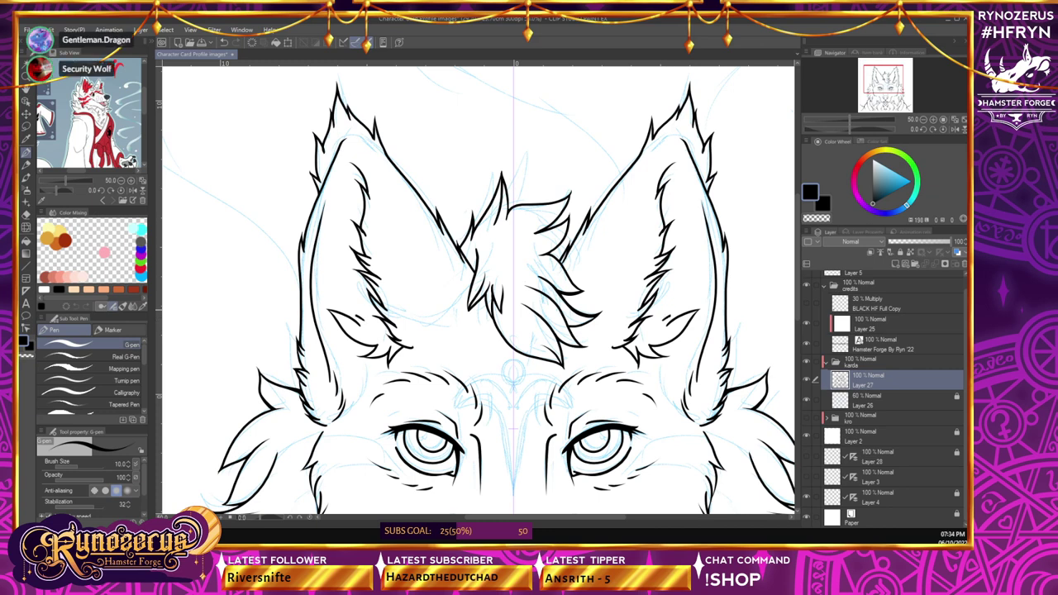
left_click_drag(688, 311, 701, 308)
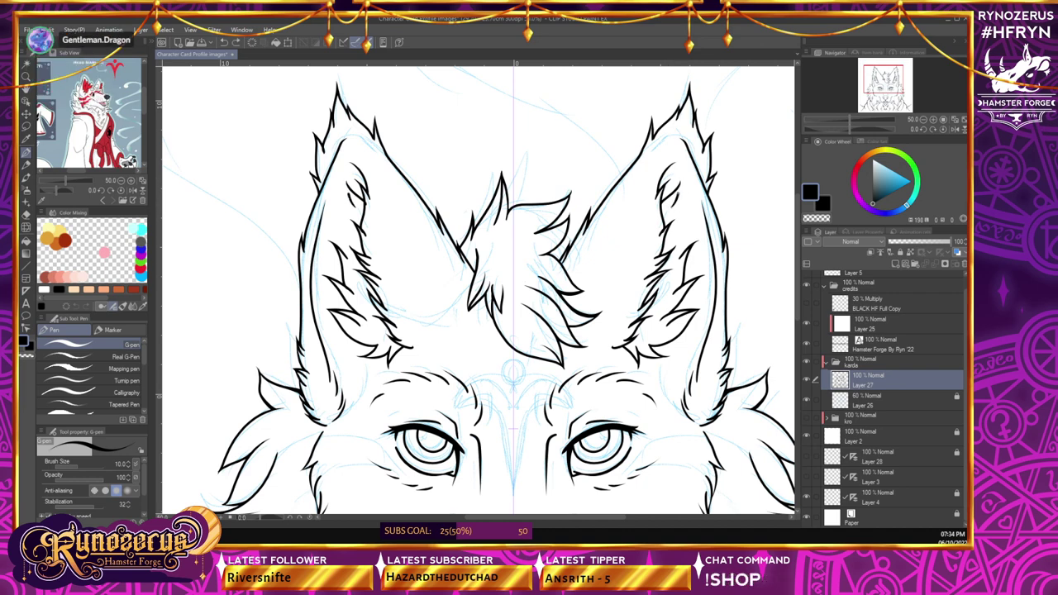
- Add small pointed fur strokes in the upper part of both inner ears, undoing the last stroke
mouse_move(677, 195)
left_mouse_down()
mouse_move(681, 180)
mouse_move(689, 186)
left_mouse_up()
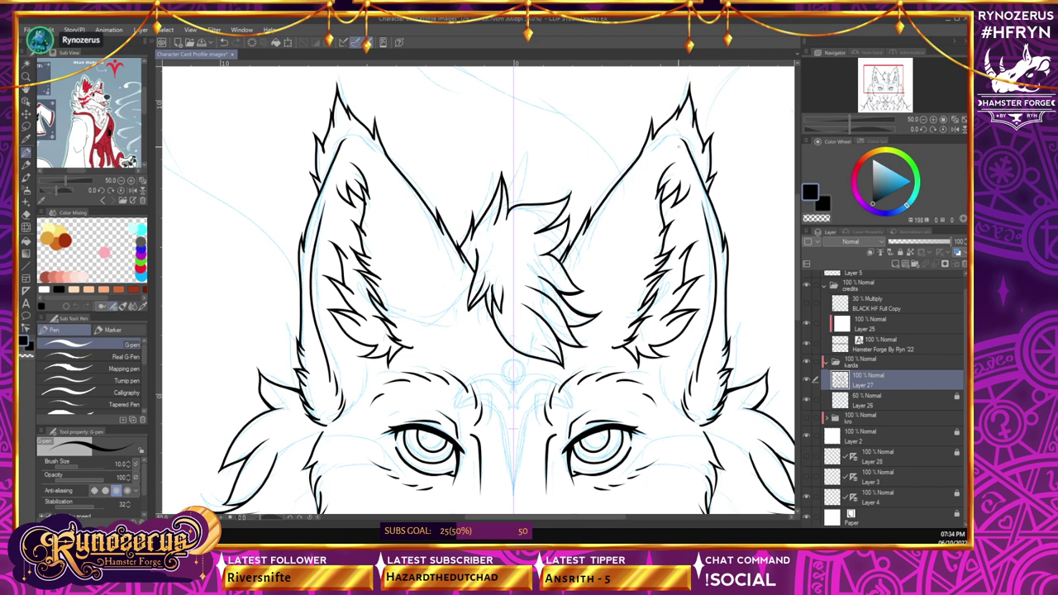
left_click_drag(677, 229, 687, 218)
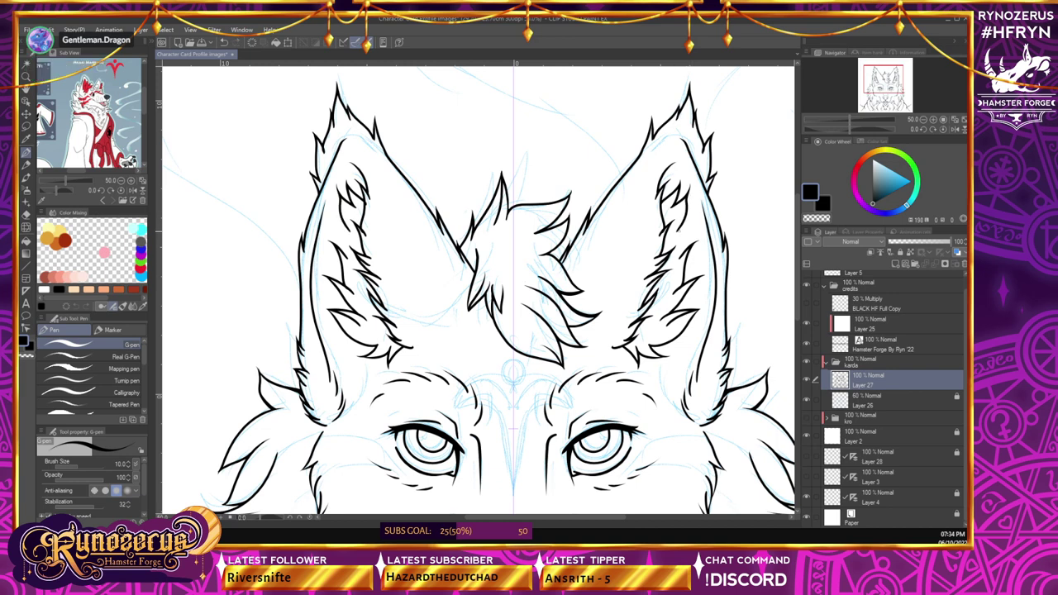
left_click_drag(677, 230, 690, 216)
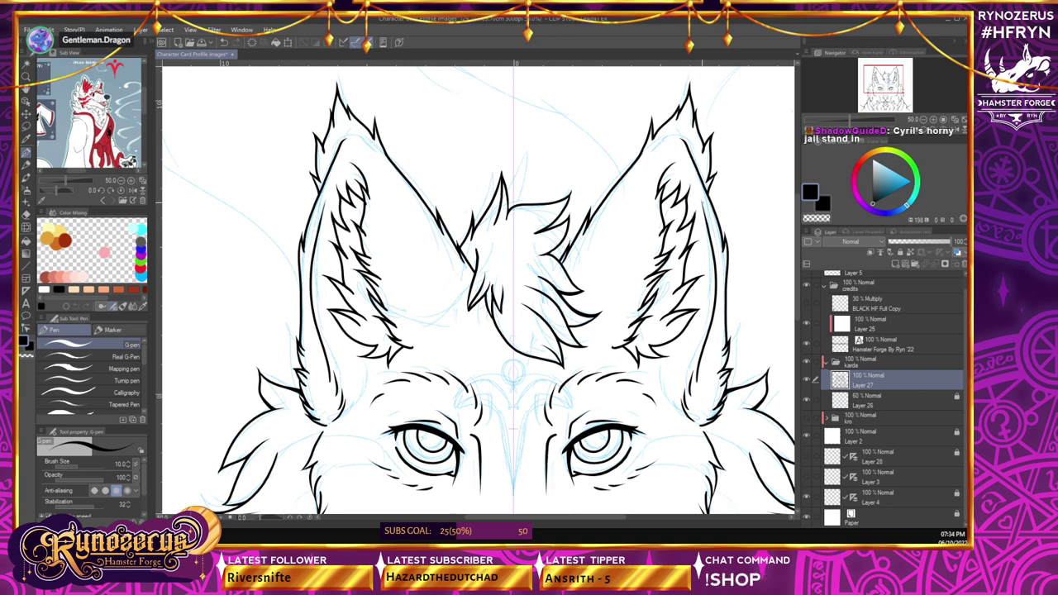
key("ctrl+z")
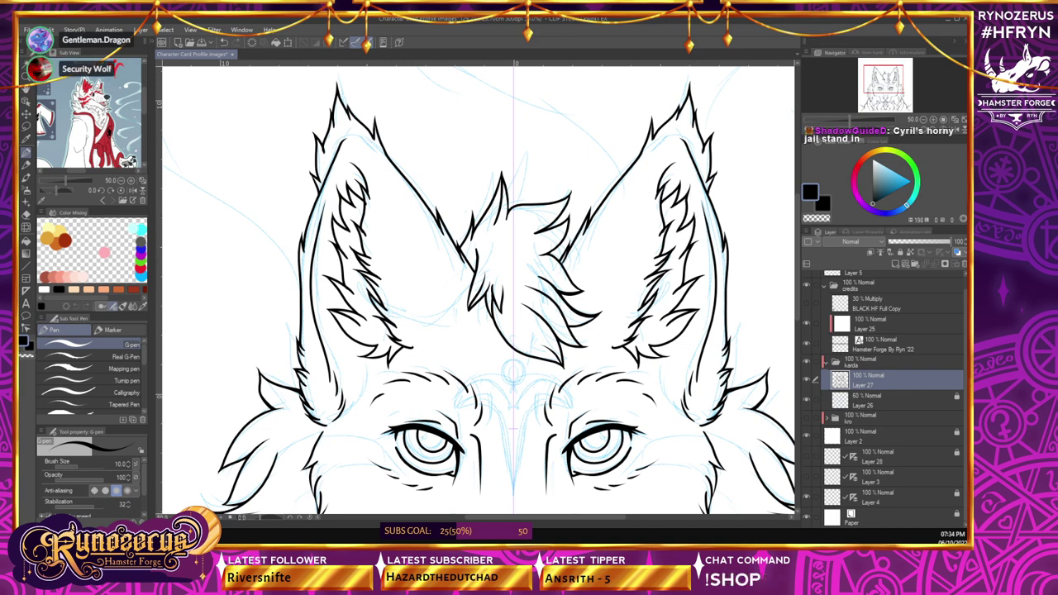
left_click(26, 214)
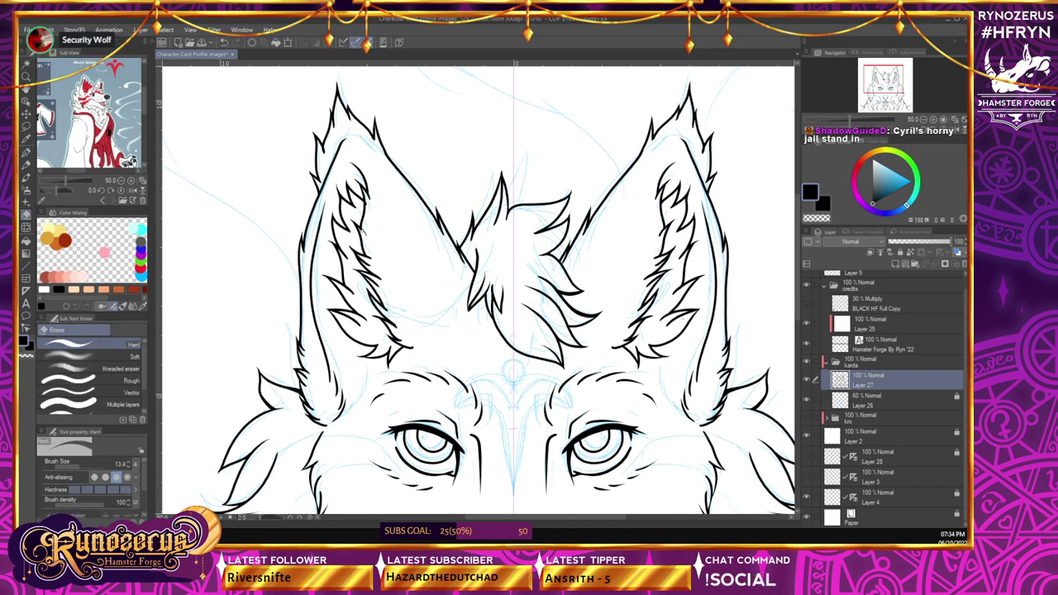
key("p")
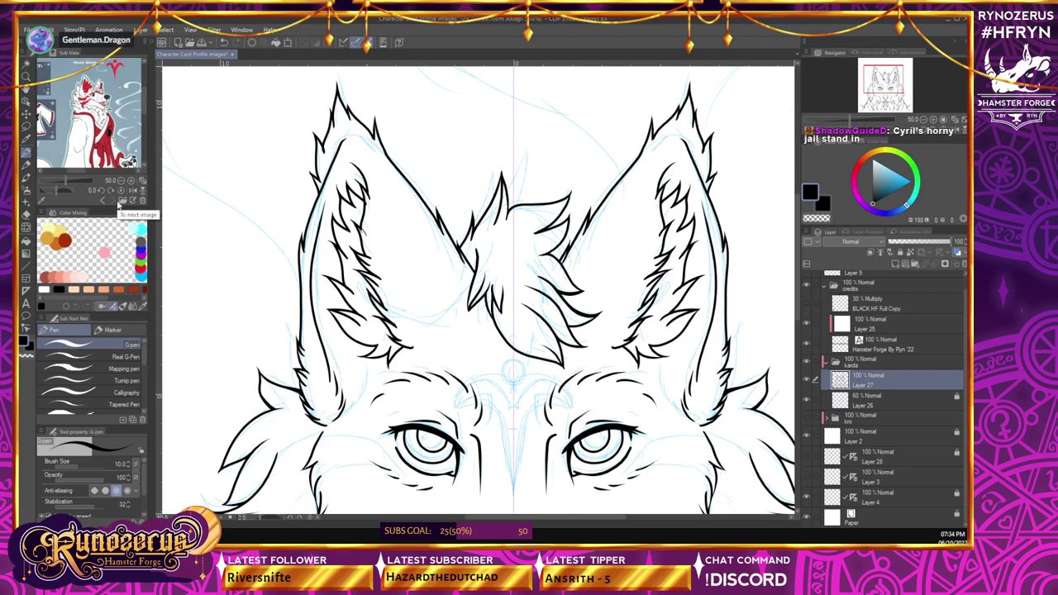
- Examine the line art over the face, muzzle, chest and left cheek fur for sketch lines still without ink
left_click_drag(796, 268, 796, 273)
scroll(798, 276, "down", 5)
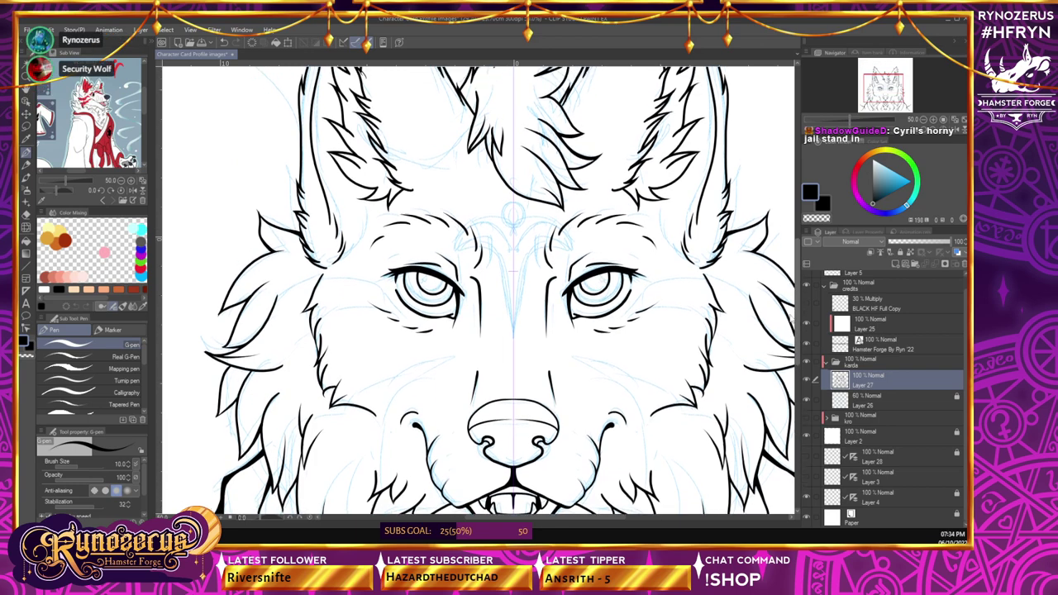
scroll(790, 339, "down", 6)
scroll(790, 364, "down", 4)
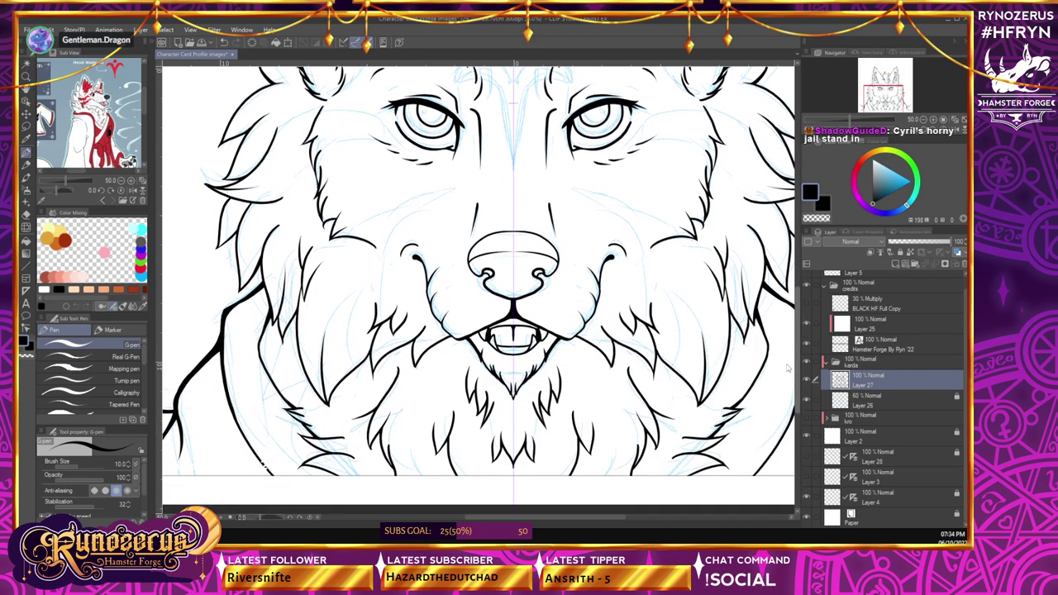
scroll(789, 351, "up", 6)
scroll(787, 331, "up", 8)
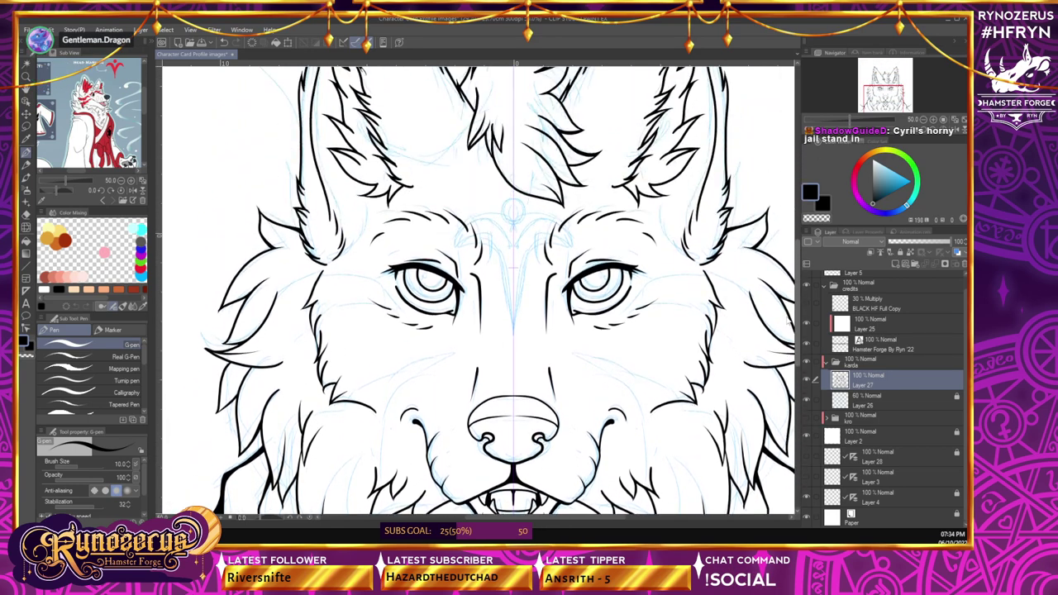
scroll(787, 272, "down", 5)
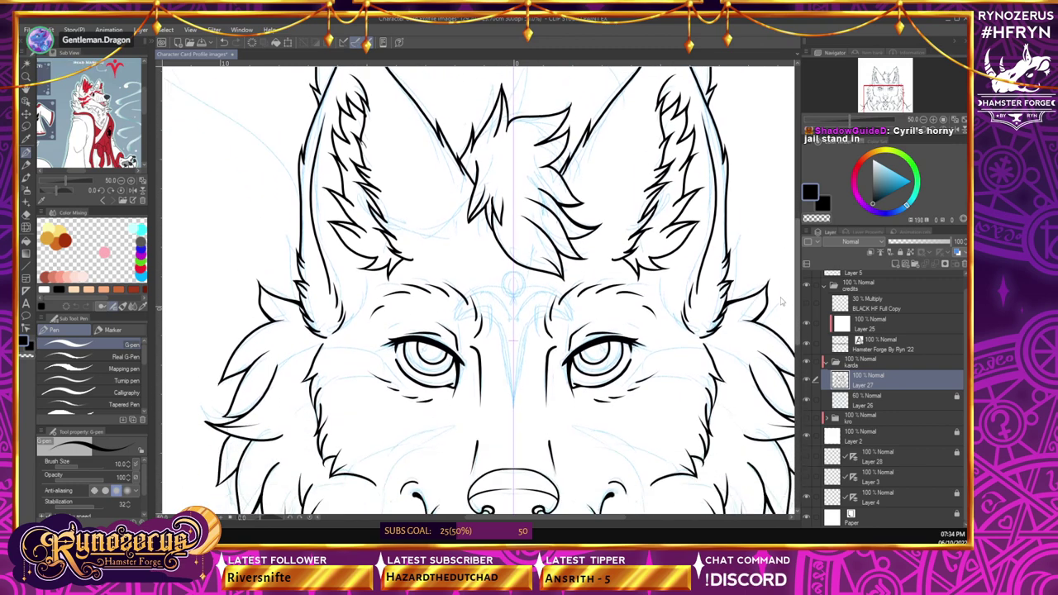
scroll(798, 294, "left", 5)
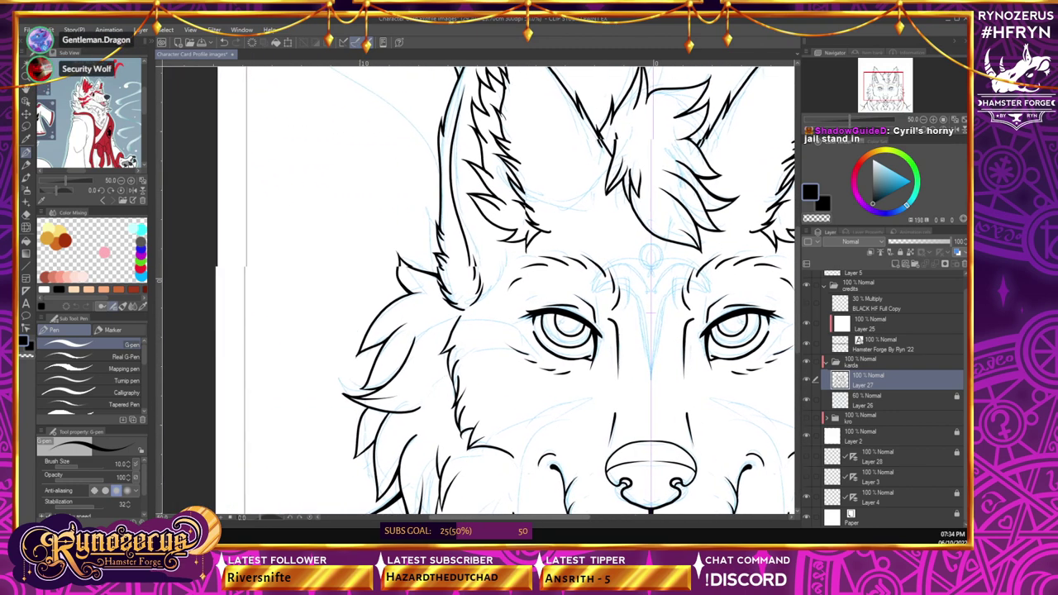
scroll(798, 293, "down", 8)
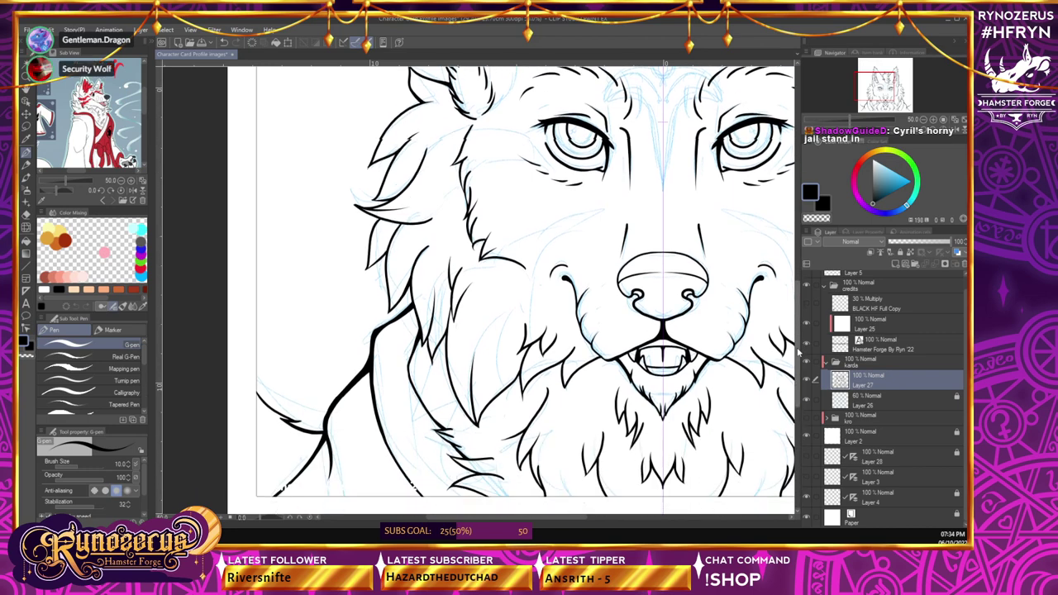
- Ink the curved line with jagged fur tufts from the left ear's outer edge out to the picture frame, mirrored at the right ear
scroll(794, 265, "up", 13)
scroll(792, 265, "up", 4)
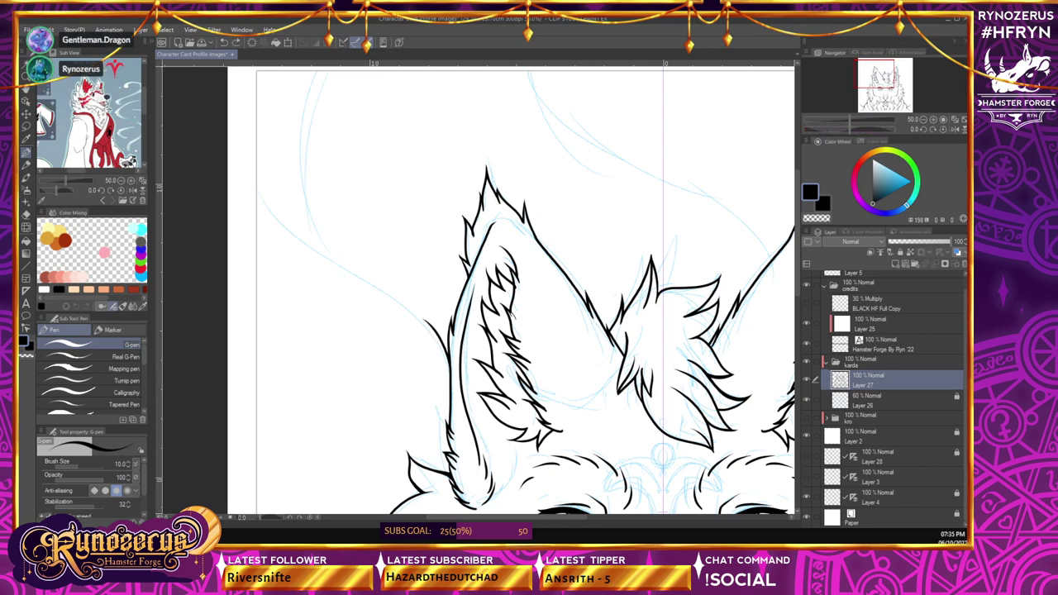
left_click_drag(430, 338, 423, 319)
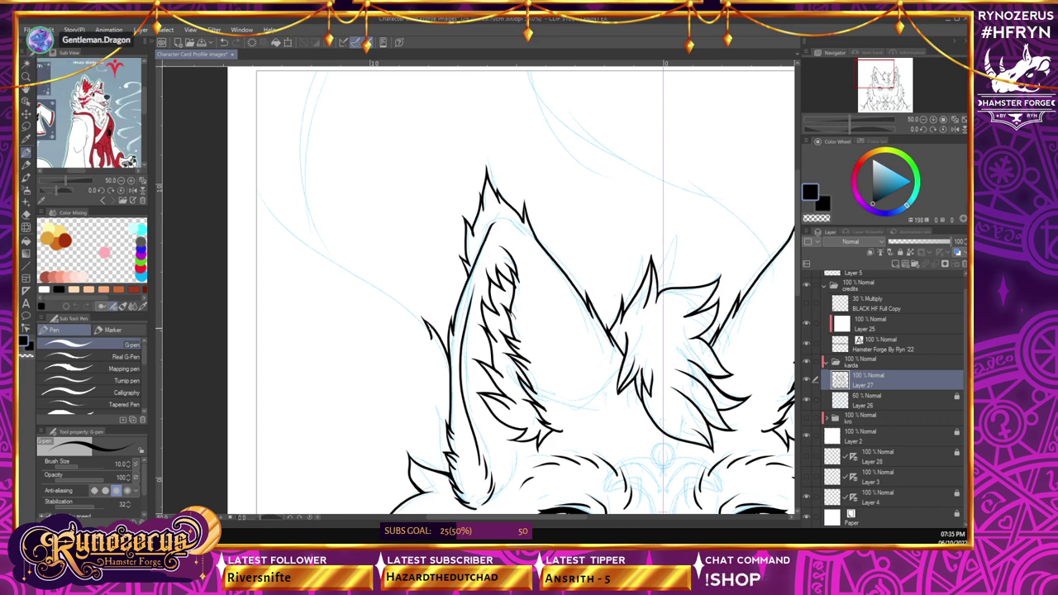
left_click_drag(398, 303, 426, 325)
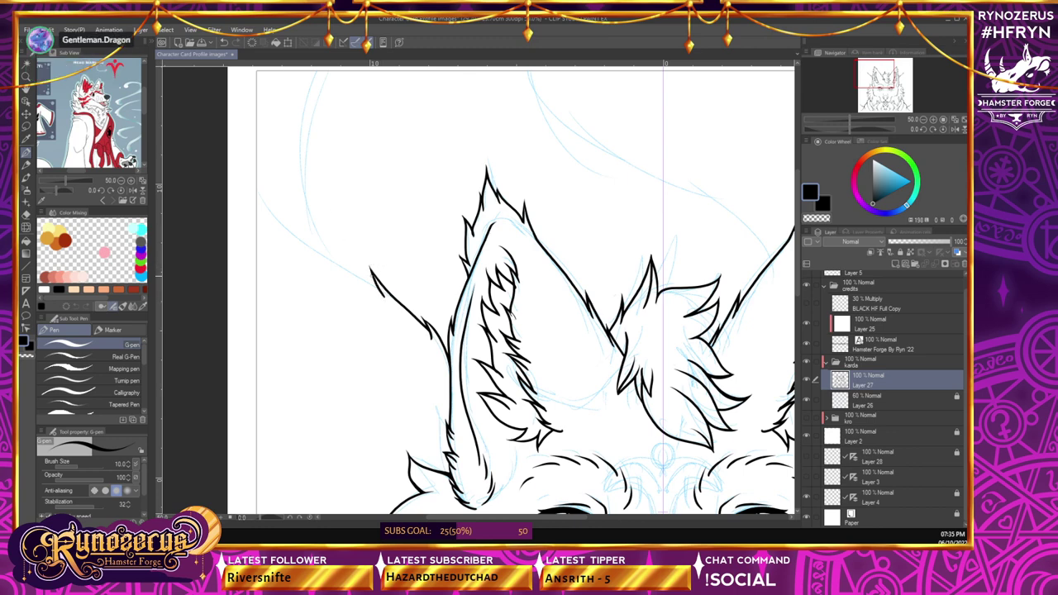
left_click_drag(373, 282, 378, 295)
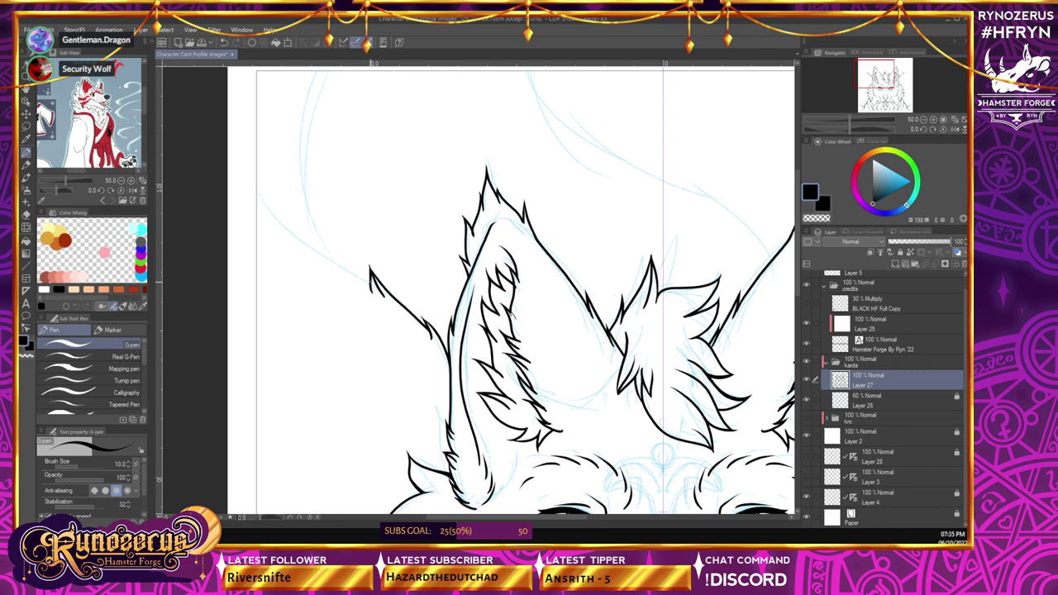
left_click_drag(351, 269, 373, 288)
left_click_drag(309, 265, 295, 247)
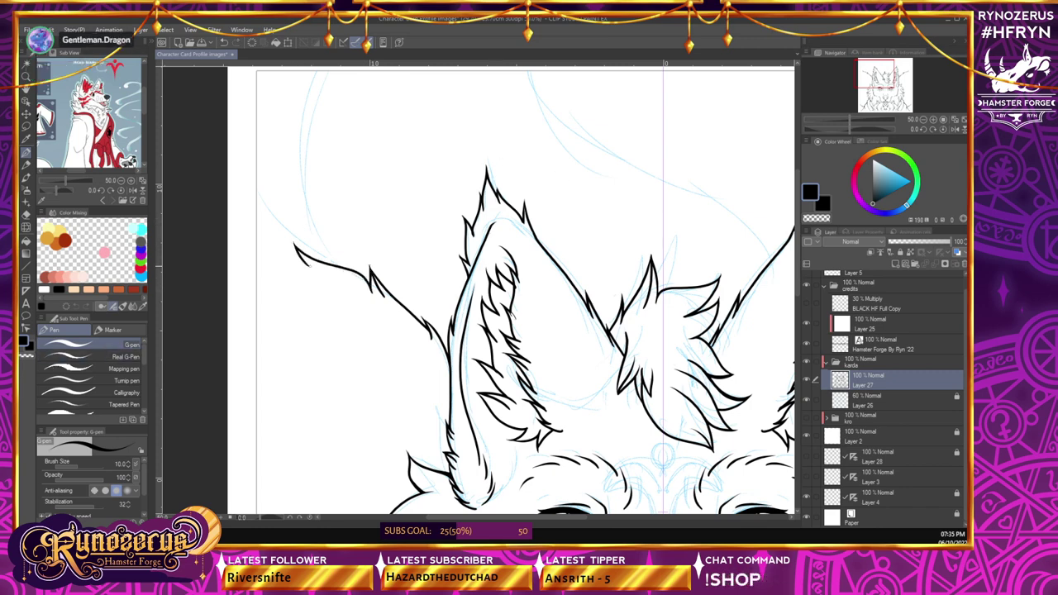
left_click_drag(300, 258, 257, 197)
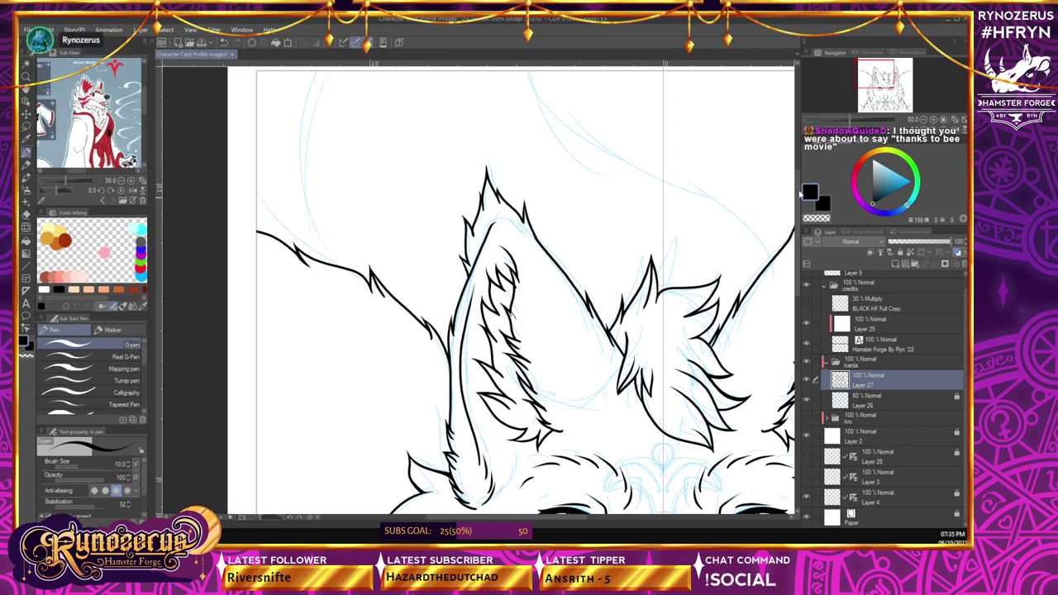
- Save the illustration file
left_click(924, 120)
left_click_drag(796, 253, 796, 298)
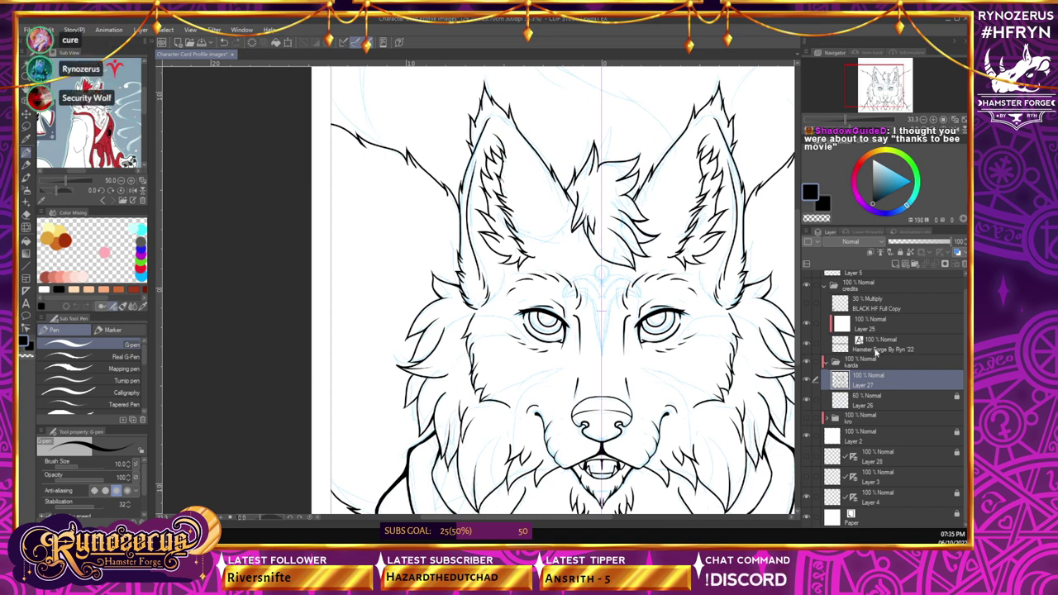
key("ctrl+0")
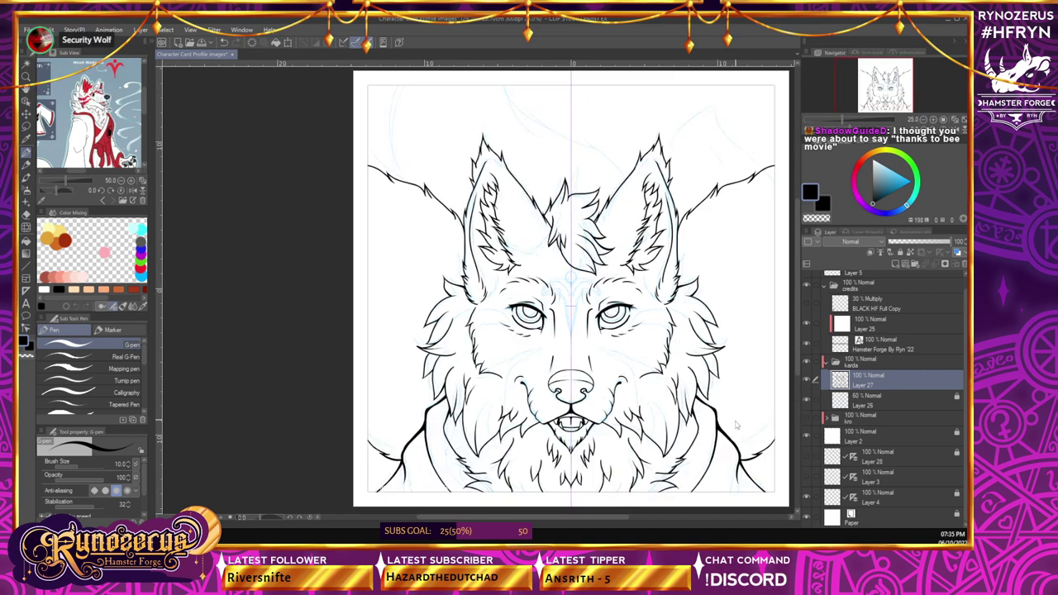
key("ctrl+s")
left_click_drag(559, 518, 588, 530)
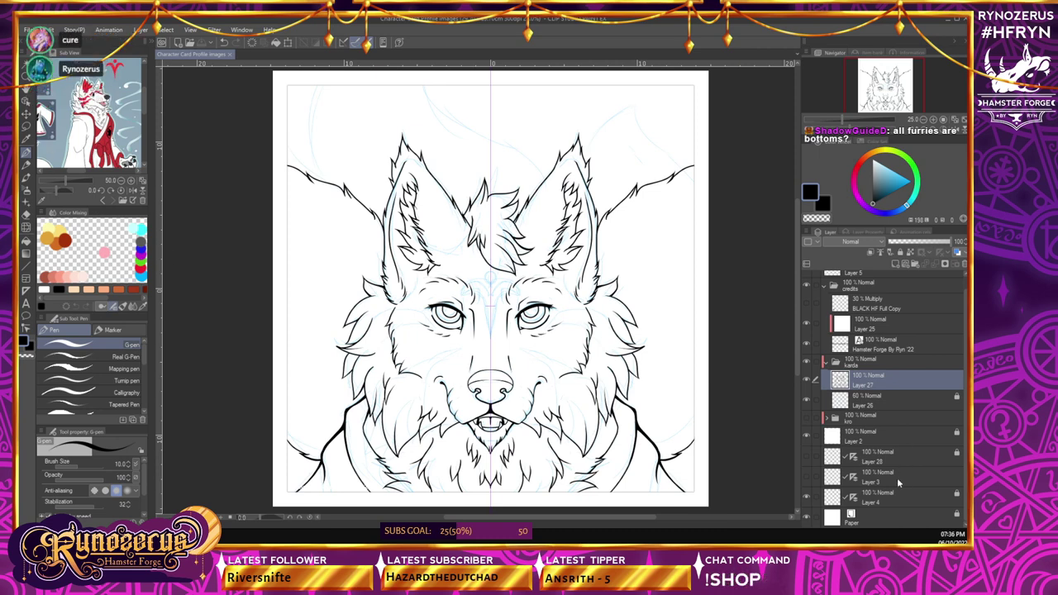
- Erase the mirrored curve beside the right ear and by the lower right shoulder, using the hard eraser at size 56.1
left_click(26, 216)
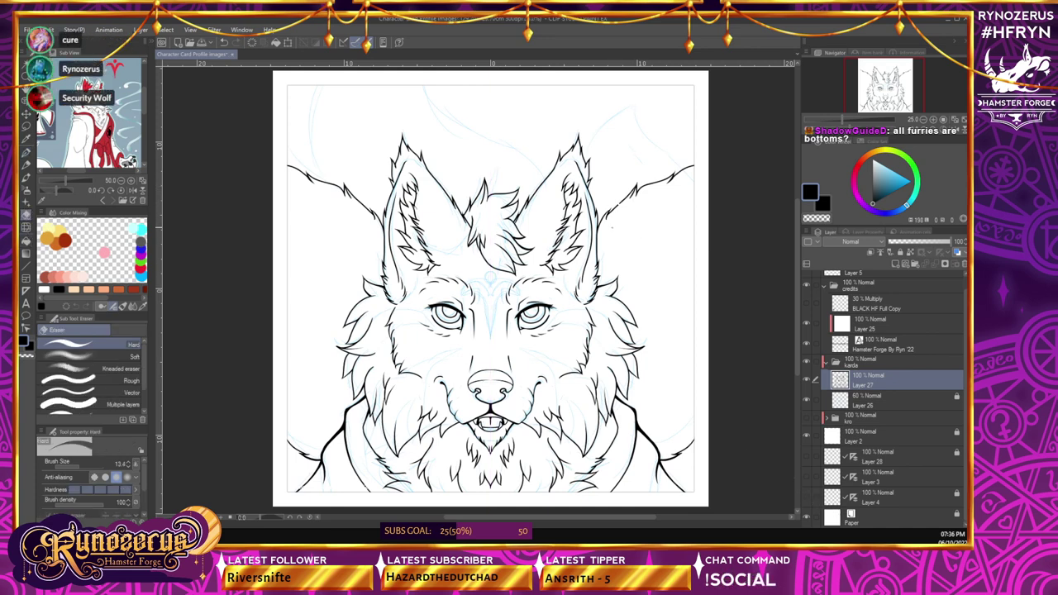
scroll(66, 496, "down", 2)
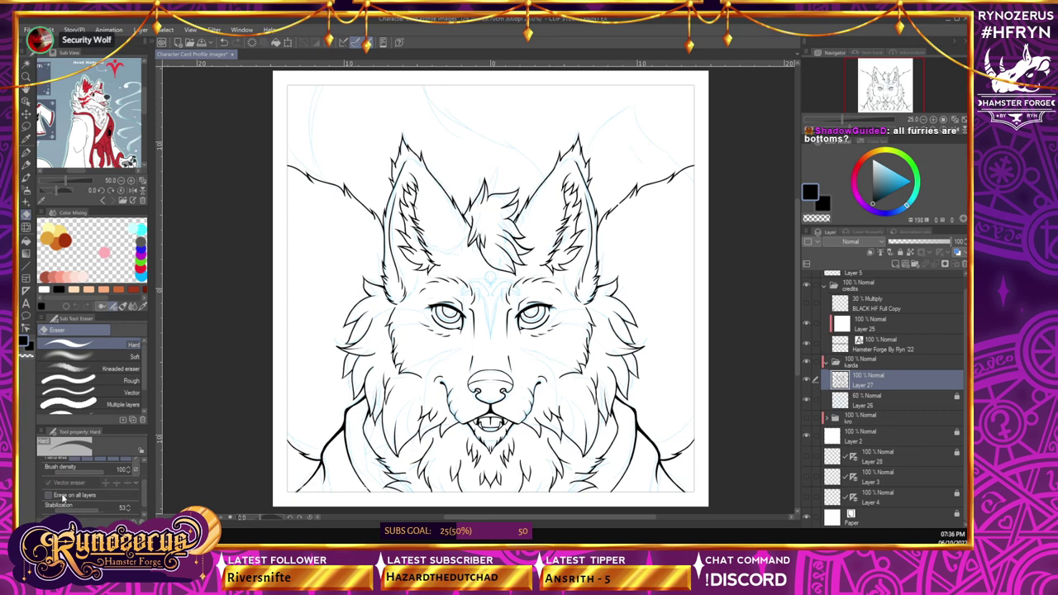
left_click_drag(144, 487, 144, 465)
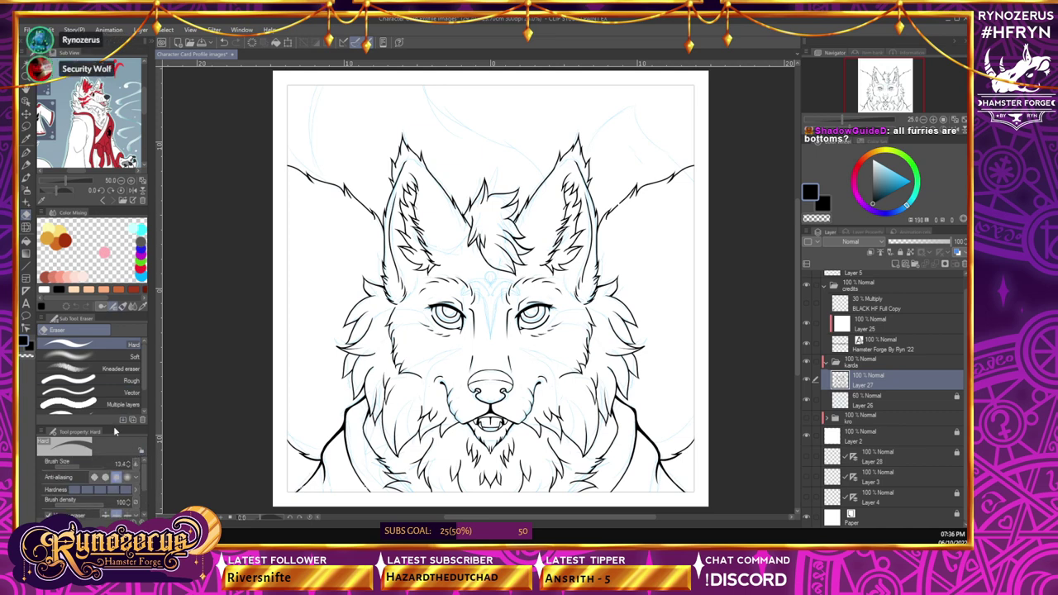
left_click_drag(116, 426, 117, 404)
left_click(86, 445)
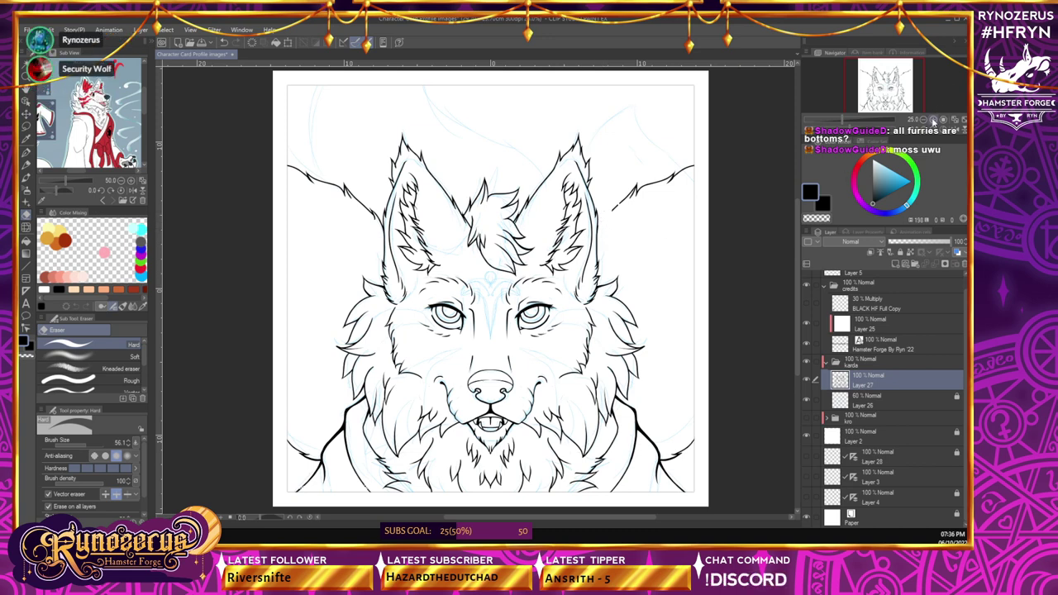
key("ctrl+plus")
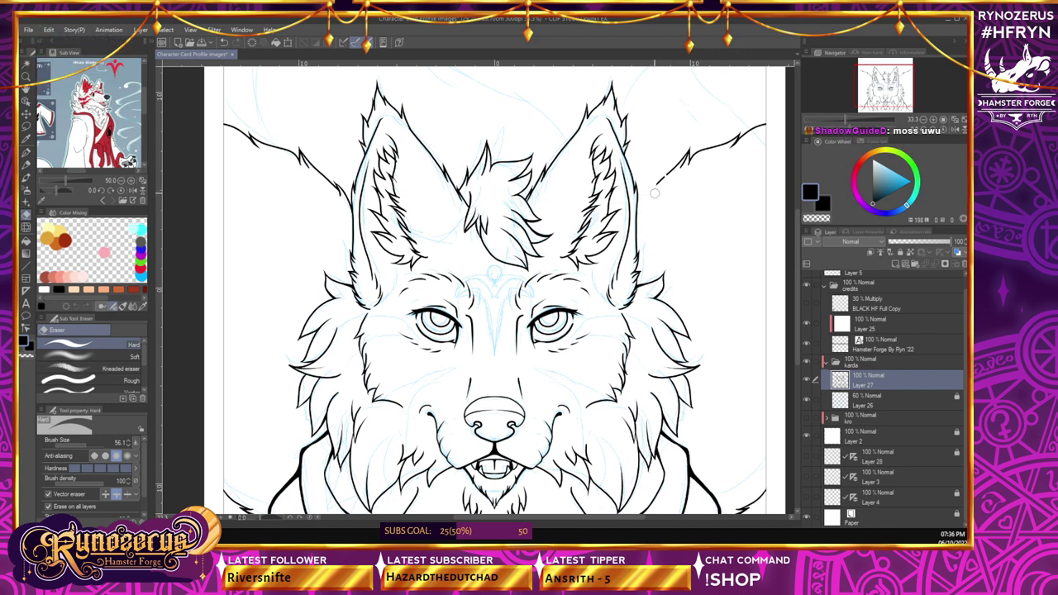
mouse_move(674, 166)
left_mouse_down()
mouse_move(700, 131)
mouse_move(688, 165)
left_mouse_up()
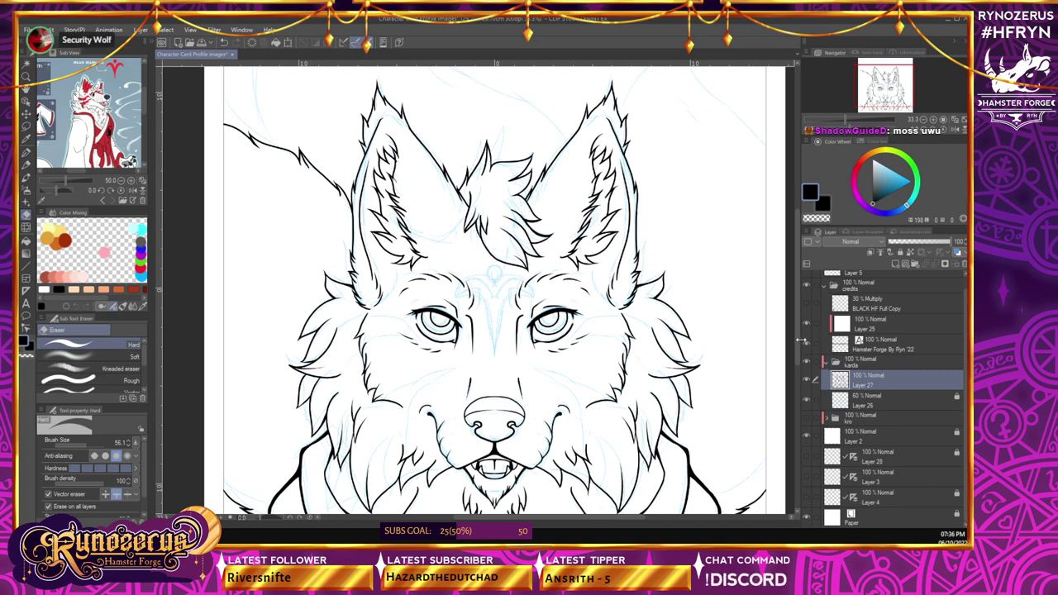
scroll(726, 389, "down", 3)
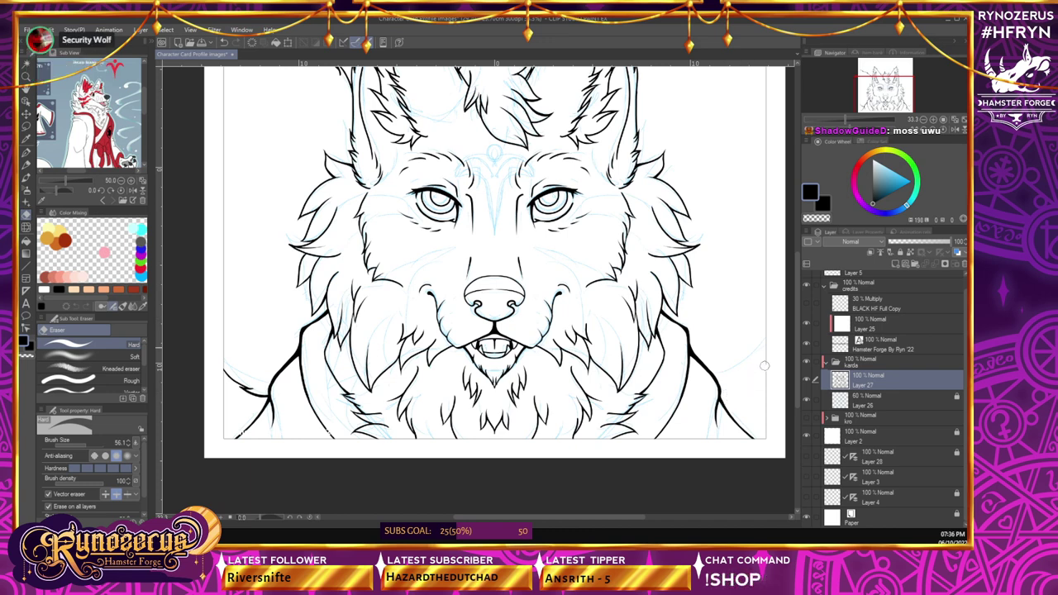
- Ink the curved line with a small fur tuft from the right shoulder out to the picture frame, using the G-pen at size 10
left_click(27, 154)
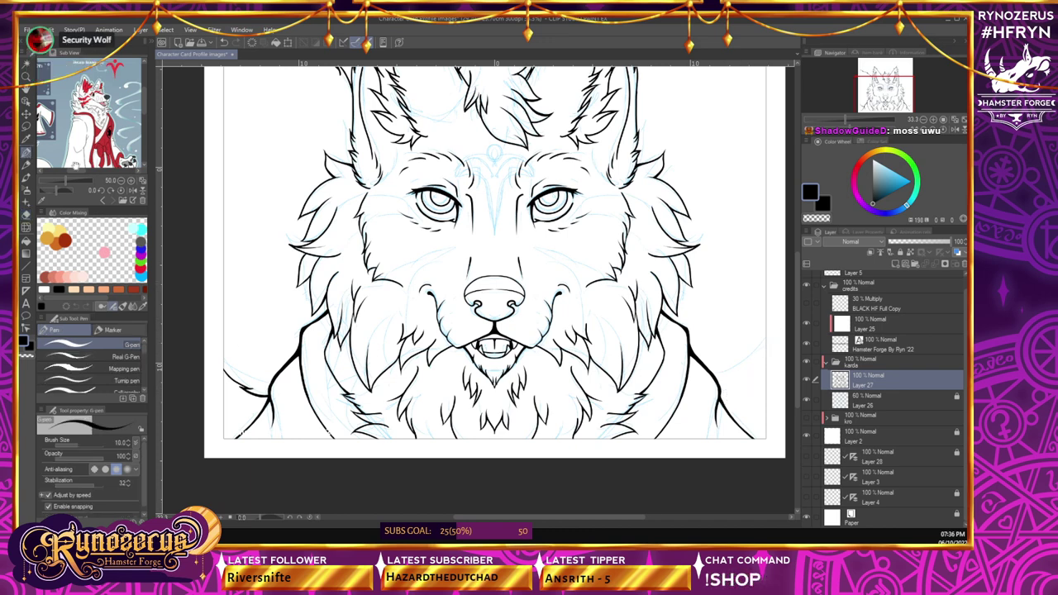
left_click_drag(524, 520, 569, 520)
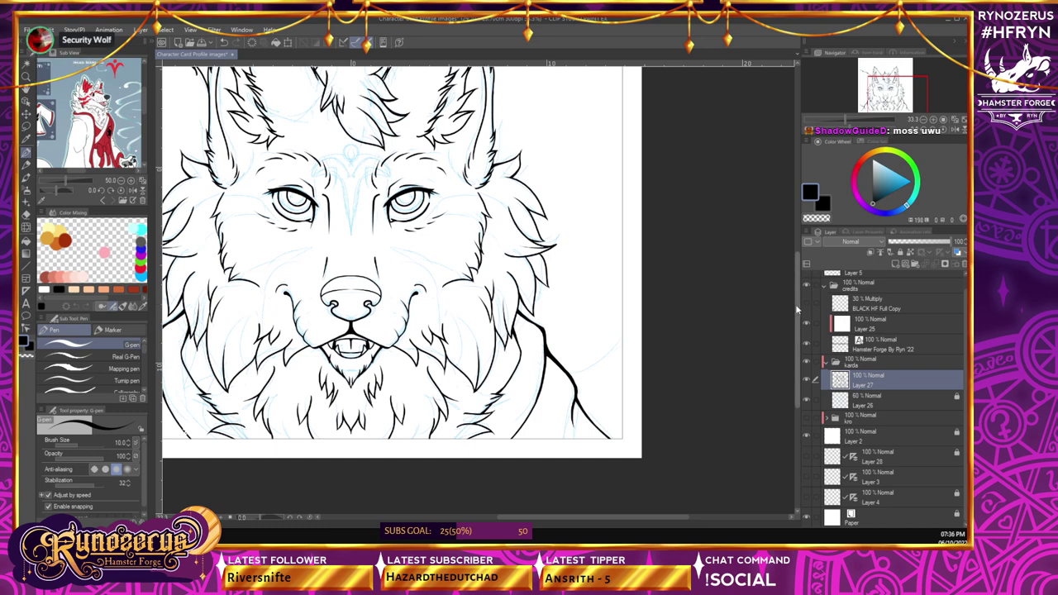
left_click_drag(798, 278, 798, 272)
left_click(934, 121)
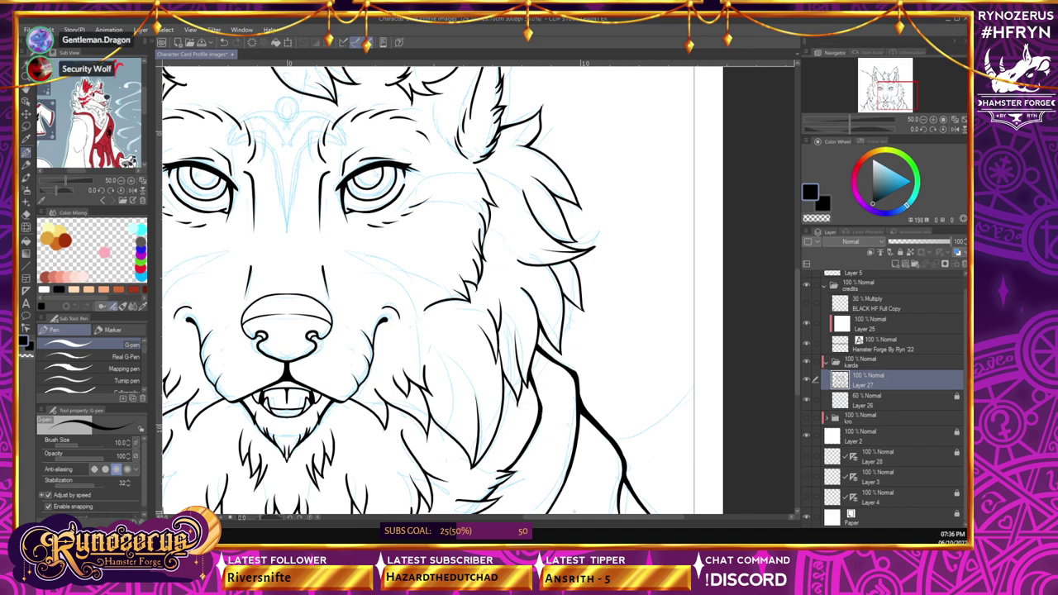
left_click_drag(571, 518, 494, 519)
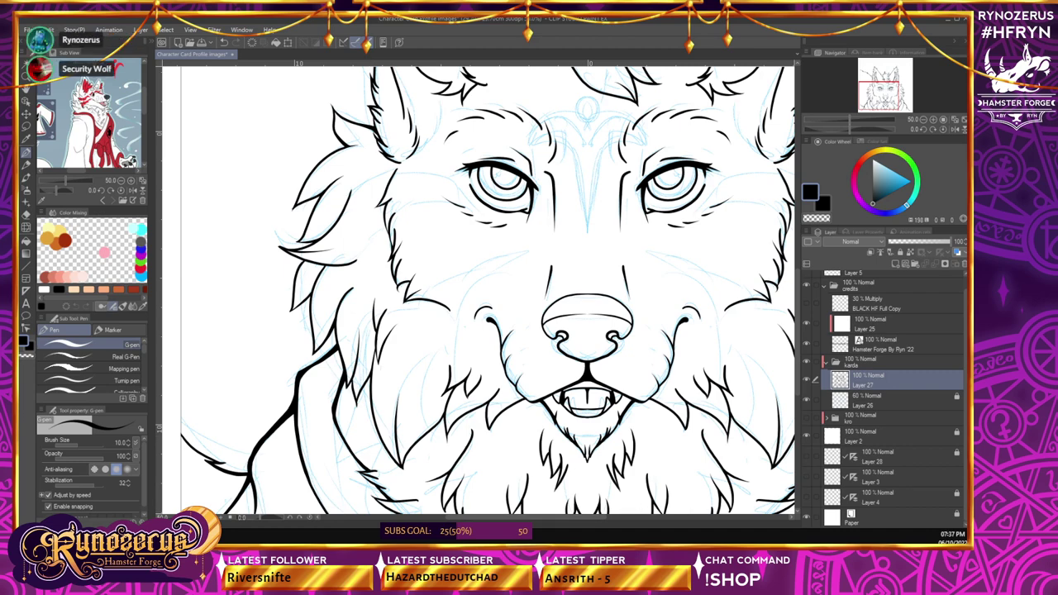
left_click_drag(521, 518, 601, 521)
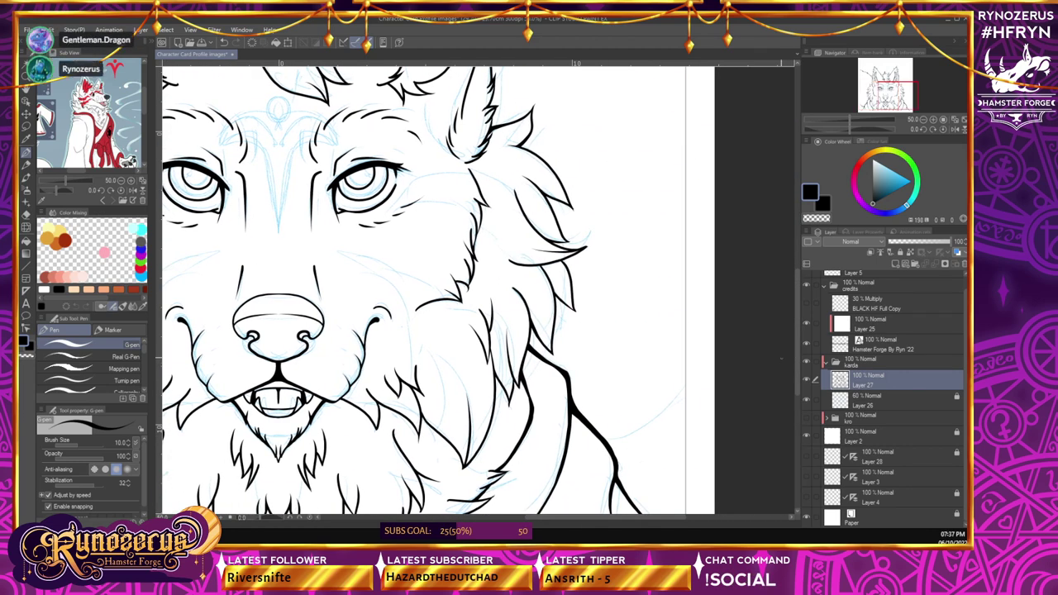
scroll(799, 364, "down", 1)
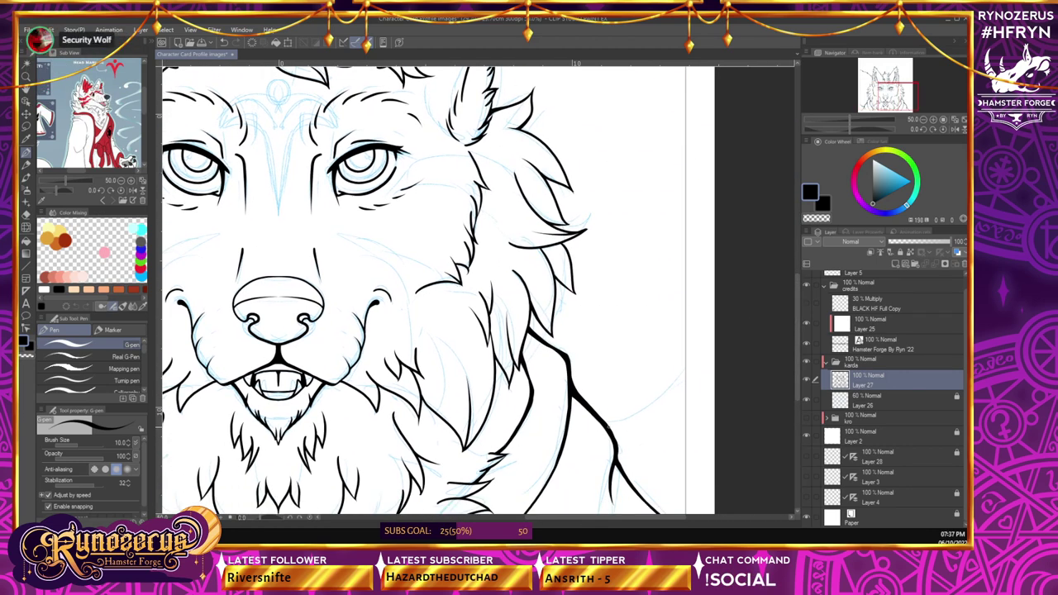
left_click_drag(619, 424, 636, 427)
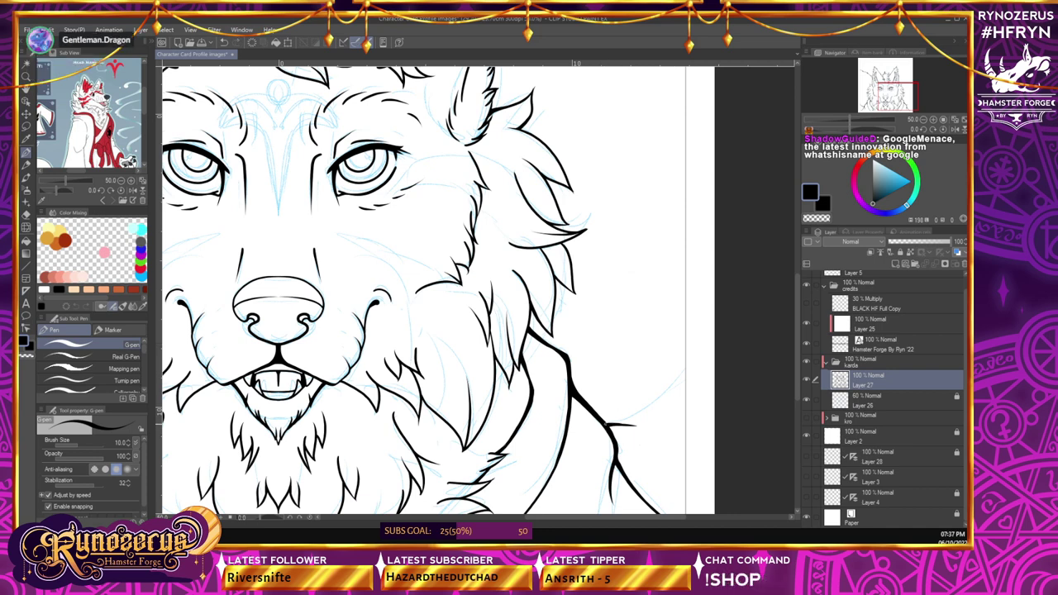
left_click_drag(636, 425, 659, 412)
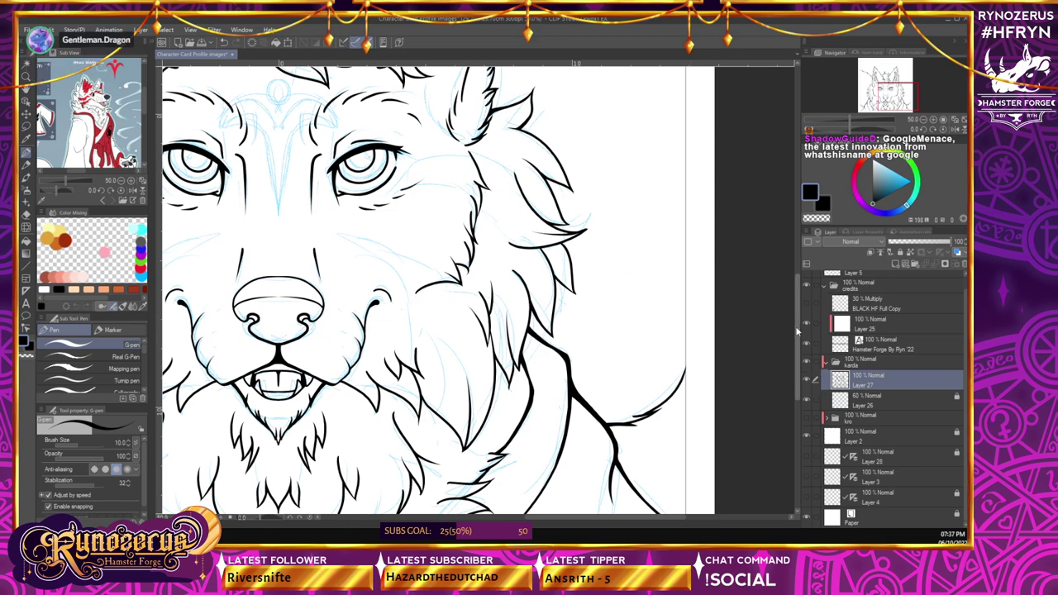
- Ink the sketched slope right of the right ear, from the picture frame up to the peak, with jagged fur tufts
left_click_drag(795, 355, 797, 220)
left_click(923, 119)
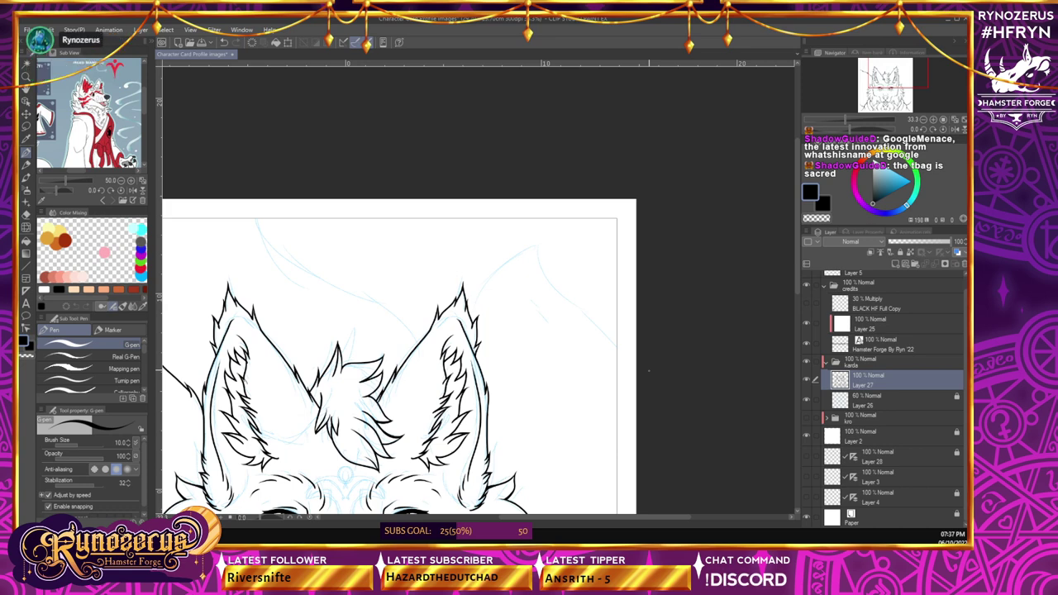
left_click_drag(616, 343, 590, 304)
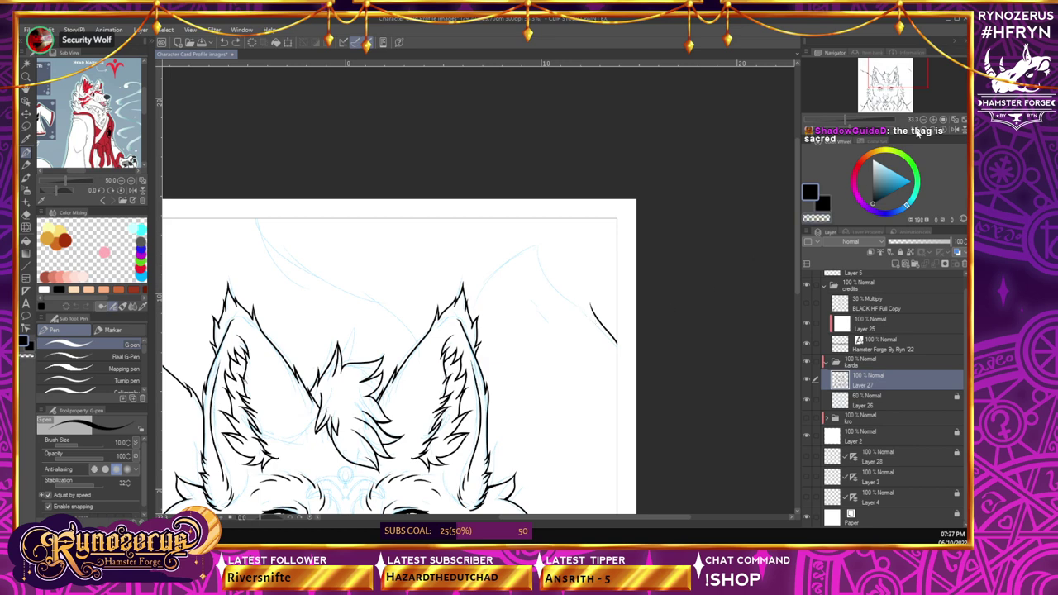
left_click(934, 120)
left_click_drag(659, 352, 647, 310)
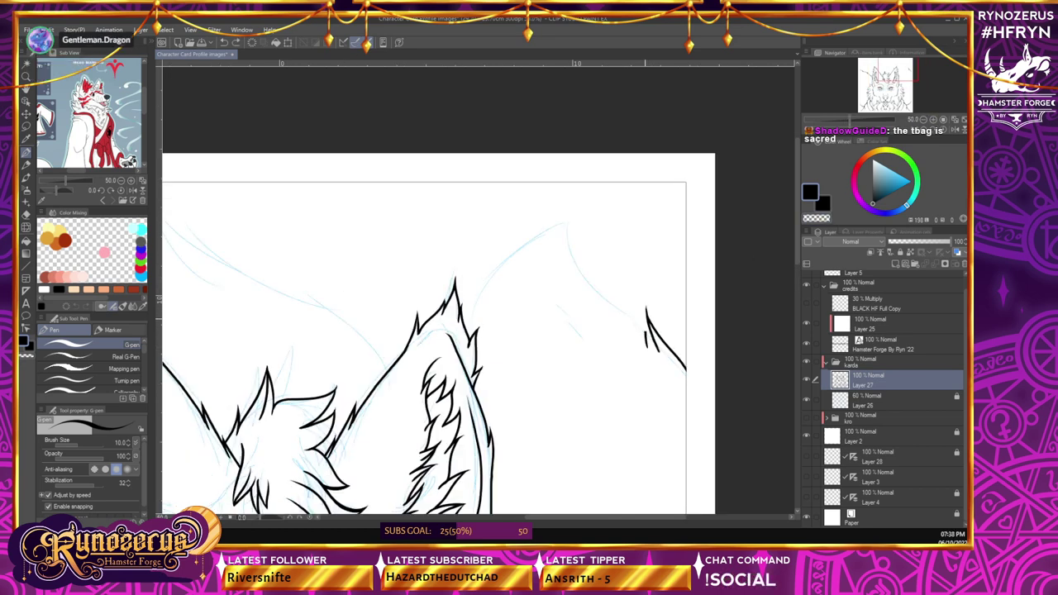
left_click_drag(583, 274, 645, 318)
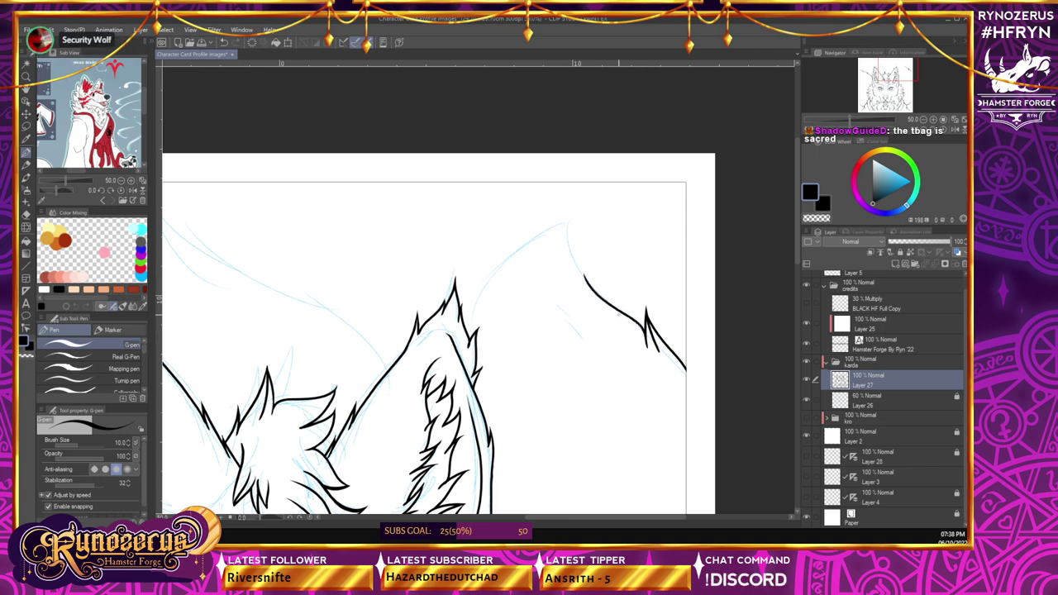
left_click_drag(585, 275, 589, 295)
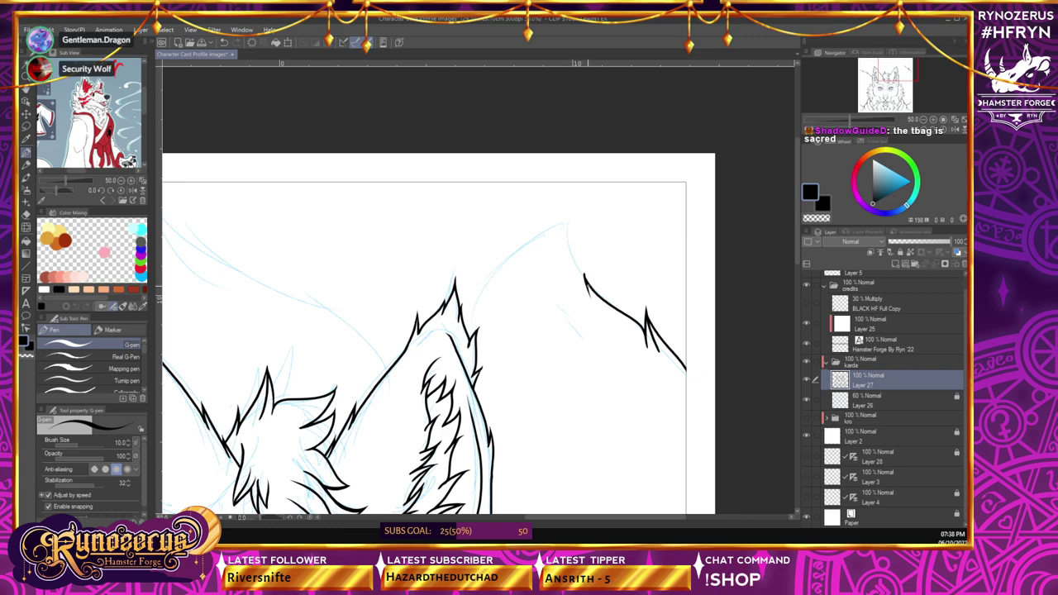
key("ctrl+z")
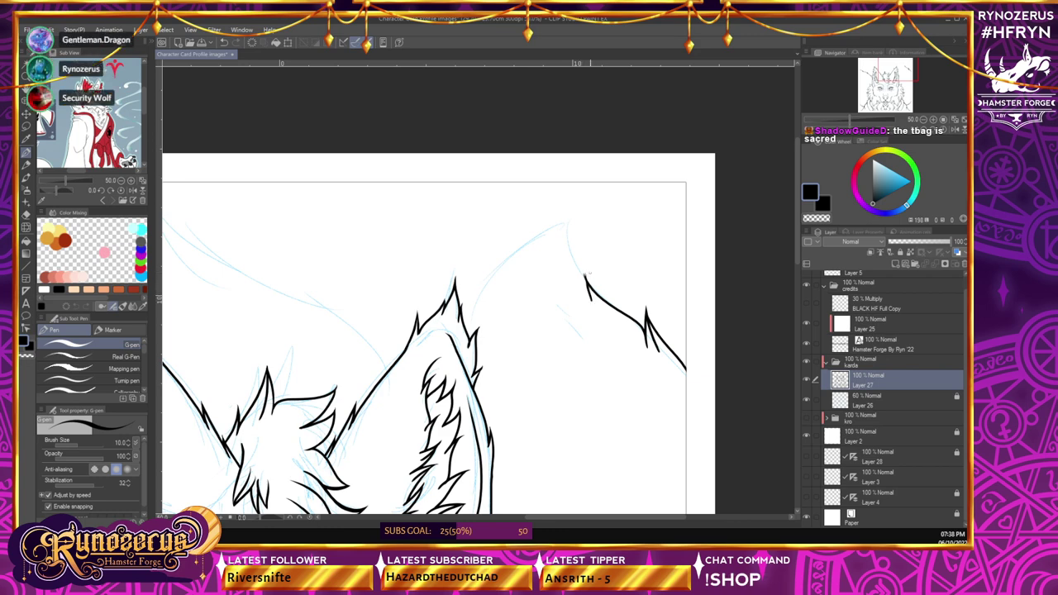
key("ctrl+z")
left_click_drag(590, 299, 571, 225)
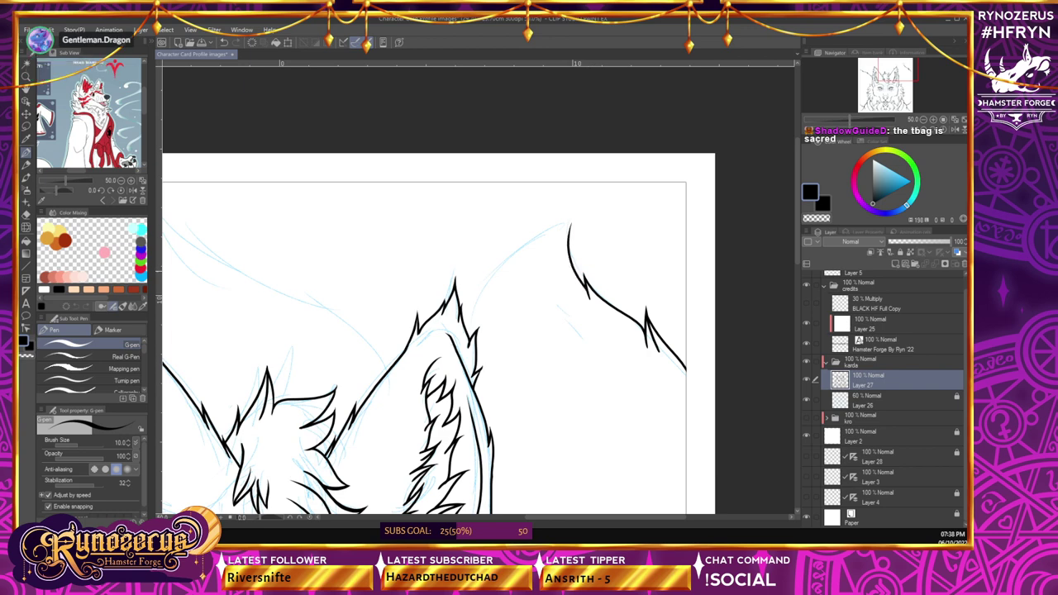
- Ink the curve with jagged fur tufts rising from the right ear's outer edge near the tip toward the sketched peak
left_click_drag(472, 342, 485, 288)
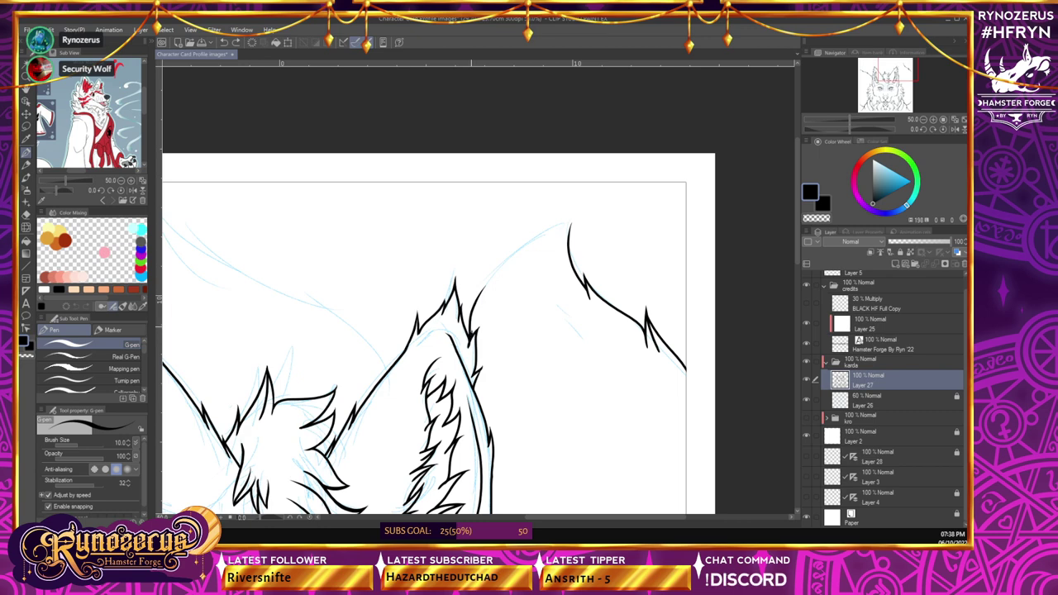
left_click_drag(477, 307, 487, 265)
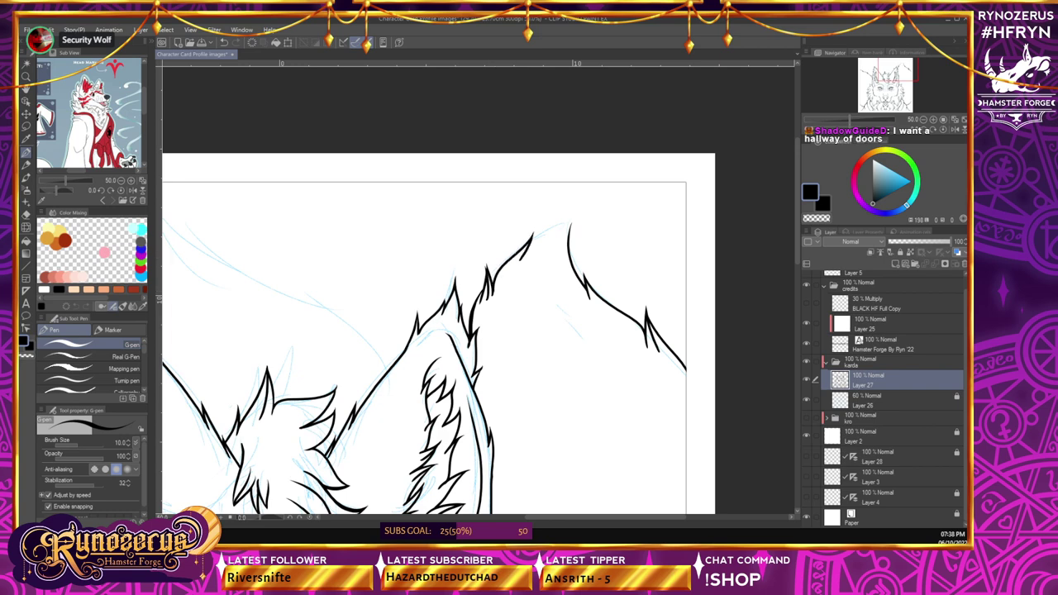
- Ink the pointed tip of the tail behind the right ear, replacing the first stroke with one ending in a fur tuft
left_click_drag(522, 258, 571, 220)
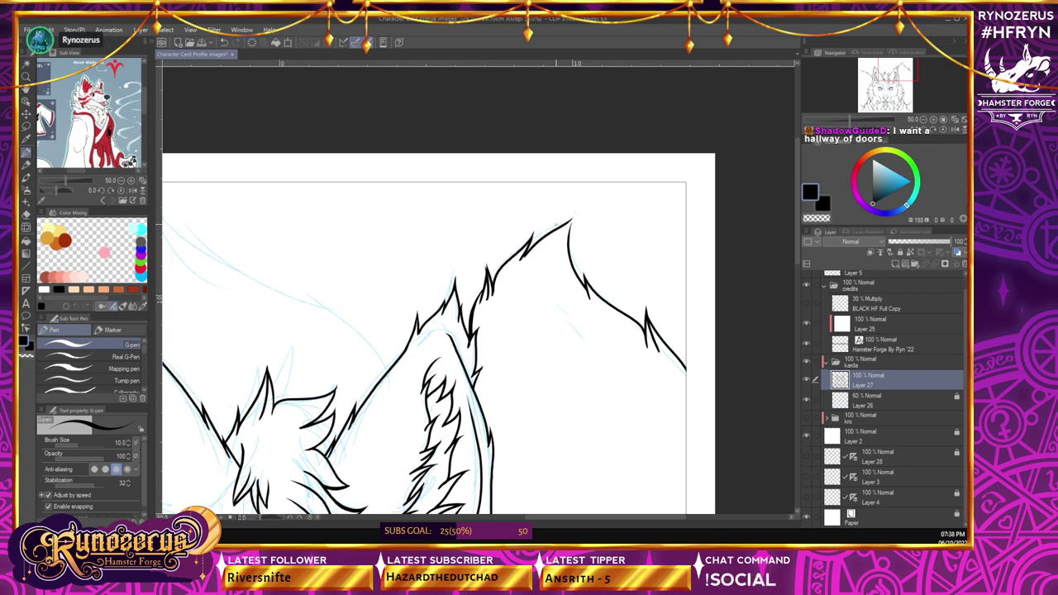
key("ctrl+z")
left_click_drag(554, 242, 574, 220)
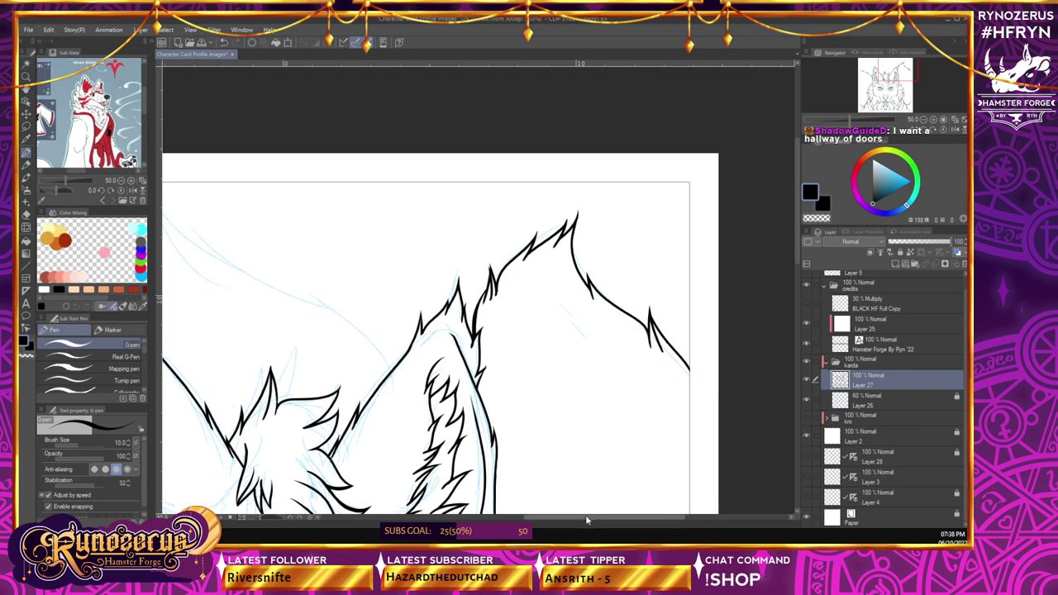
- Ink the outer edge of the tail on the left side, with a fur tuft partway, up to the frame's top edge
left_click_drag(586, 515, 505, 541)
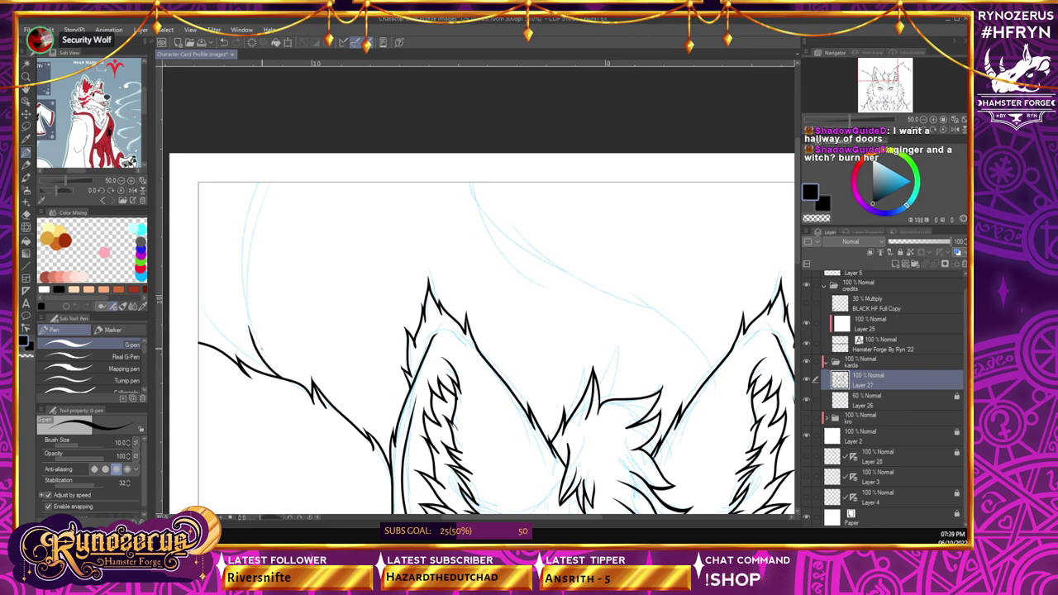
left_click_drag(263, 350, 243, 257)
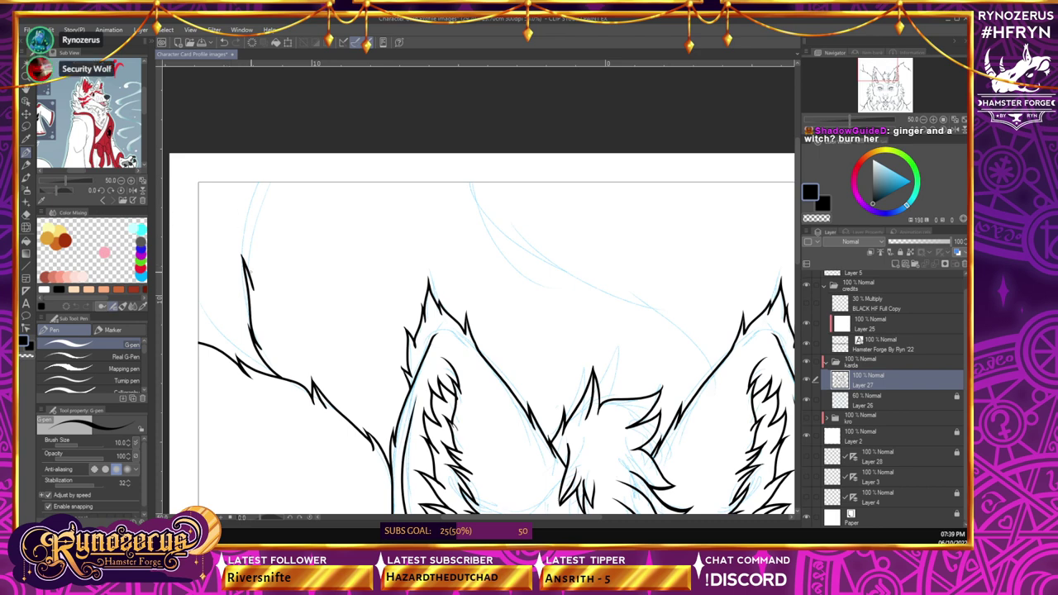
left_click_drag(267, 183, 247, 248)
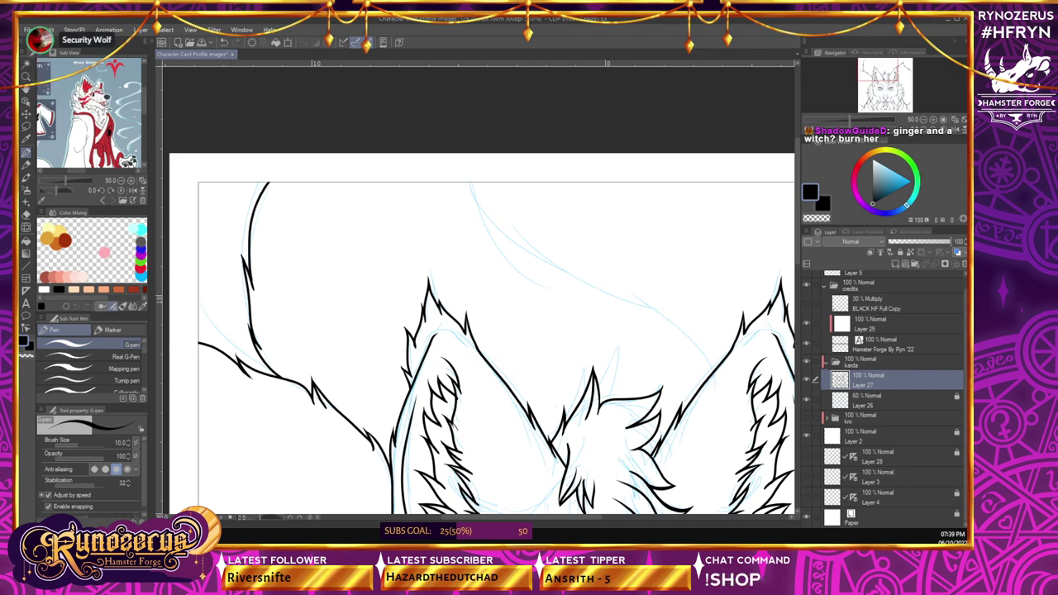
- Ink the lower part of the left tail's inner edge, from the right ear up along the sketch with fur tufts
mouse_move(713, 374)
left_mouse_down()
mouse_move(686, 329)
mouse_move(687, 338)
left_mouse_up()
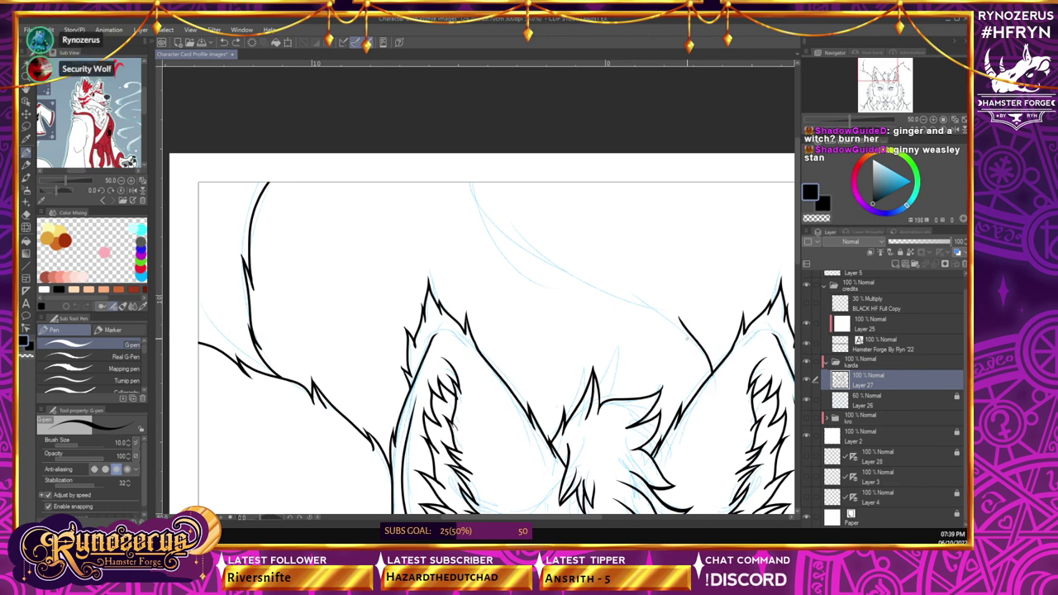
left_click_drag(680, 319, 597, 285)
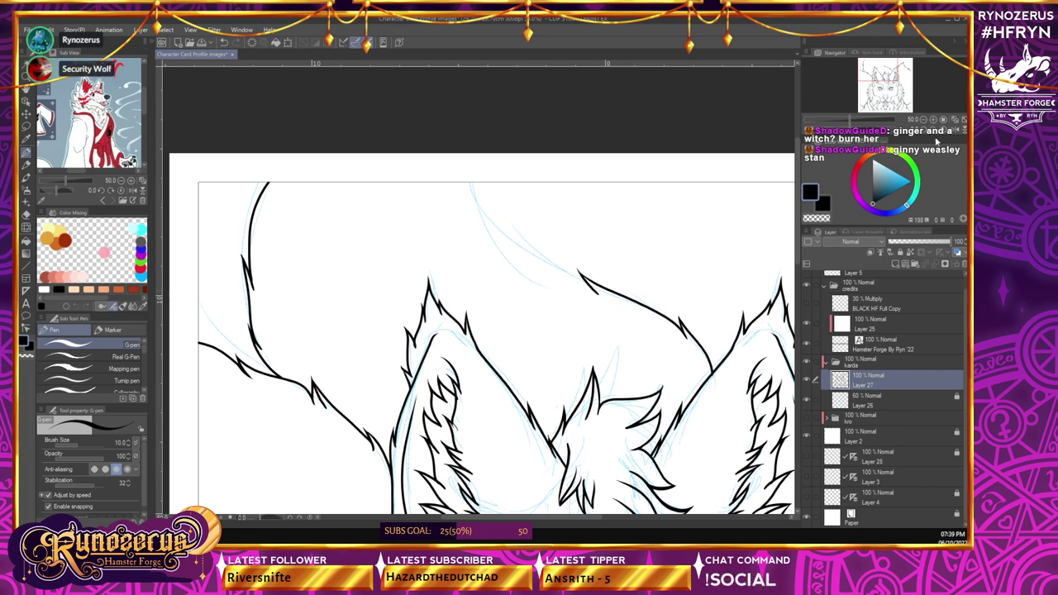
left_click(932, 131)
left_click(933, 131)
left_click(933, 131)
left_click(932, 131)
left_click(932, 131)
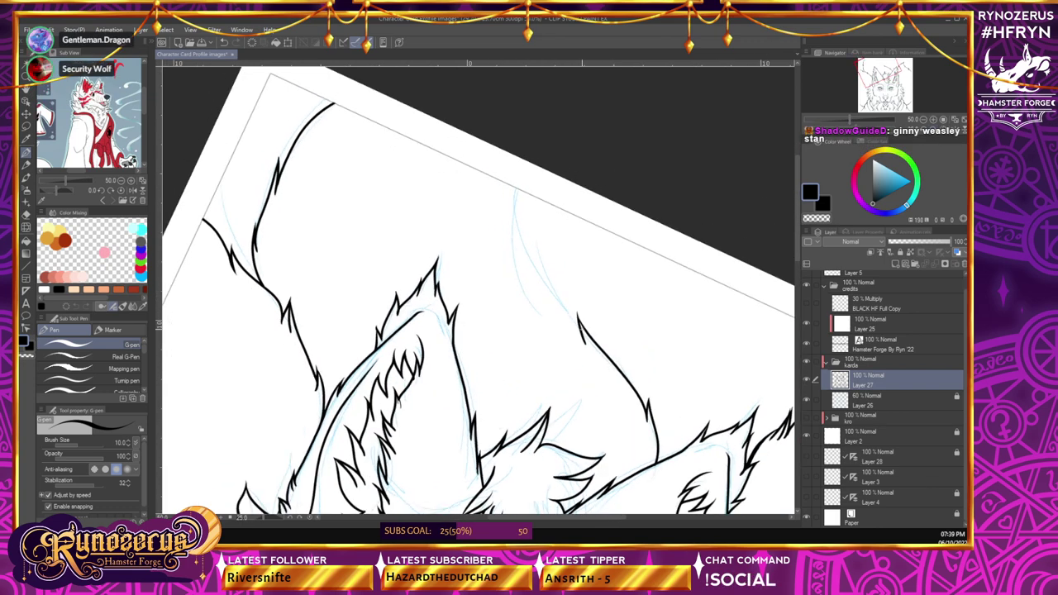
left_click_drag(511, 187, 520, 248)
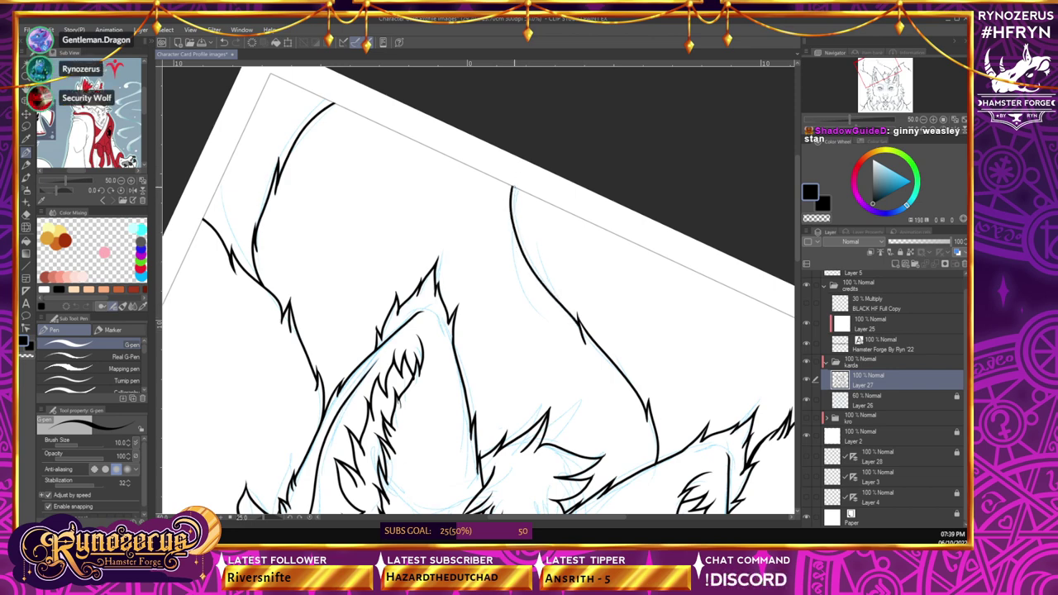
key("ctrl+z")
key("ctrl+z")
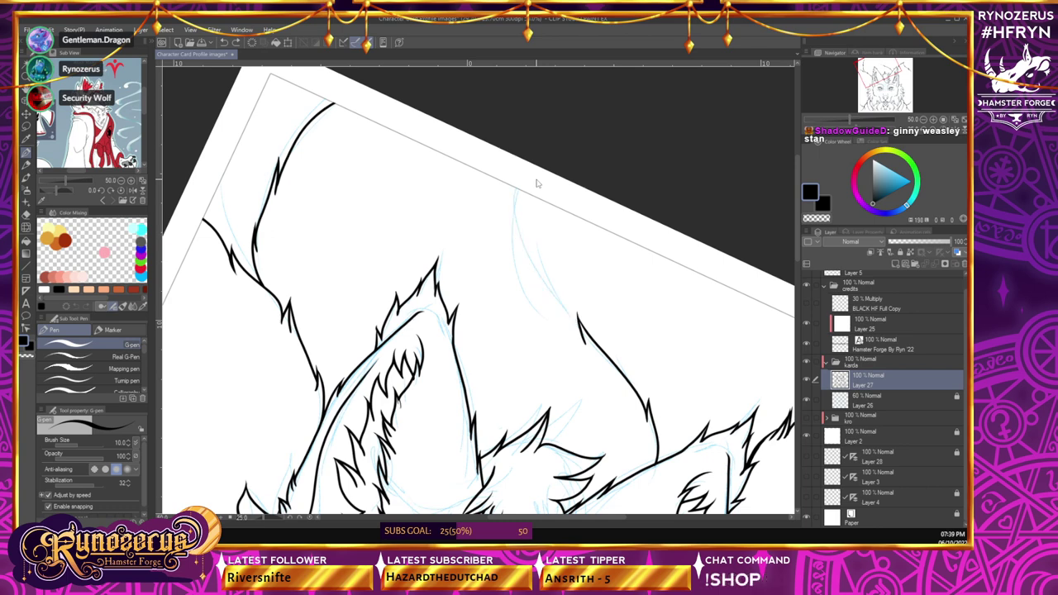
- Ink the rest of the left tail's inner edge up to the frame, breaking the curve with a fur tuft
left_click_drag(554, 303, 579, 324)
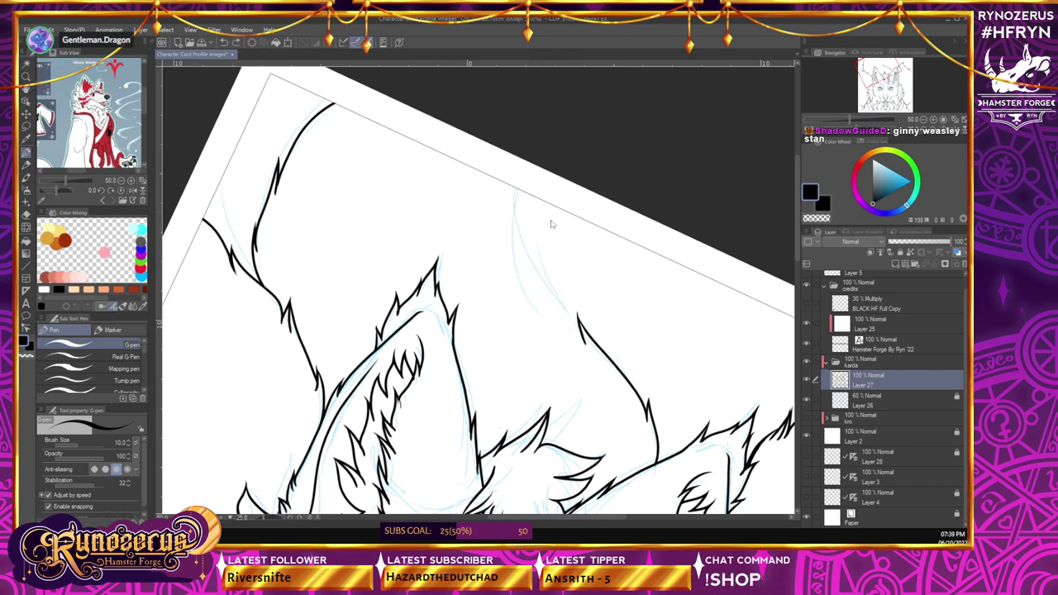
left_click_drag(546, 274, 556, 304)
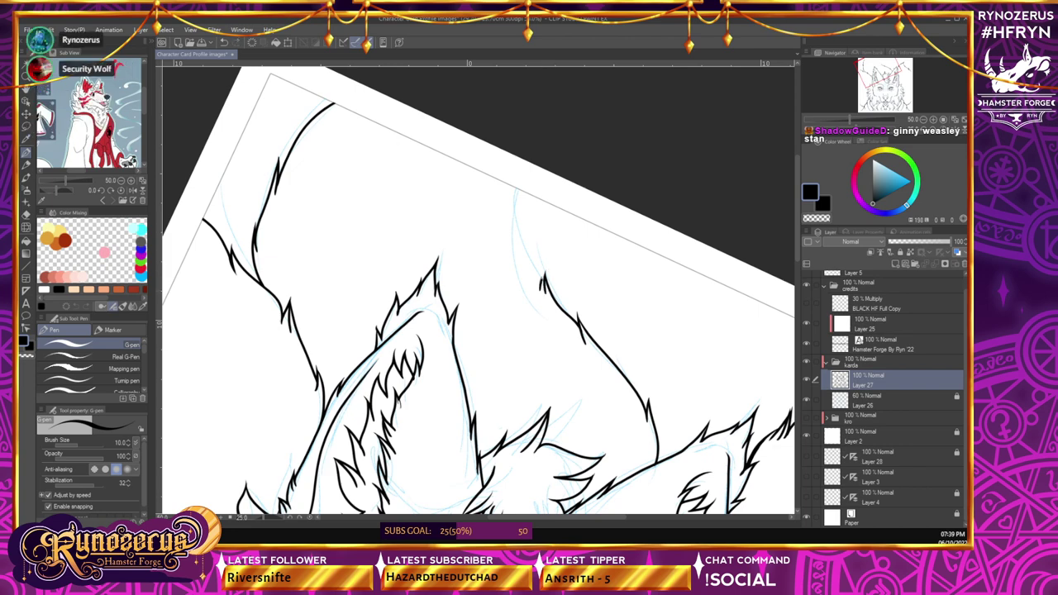
mouse_move(542, 282)
left_mouse_down()
mouse_move(514, 231)
mouse_move(506, 184)
left_mouse_up()
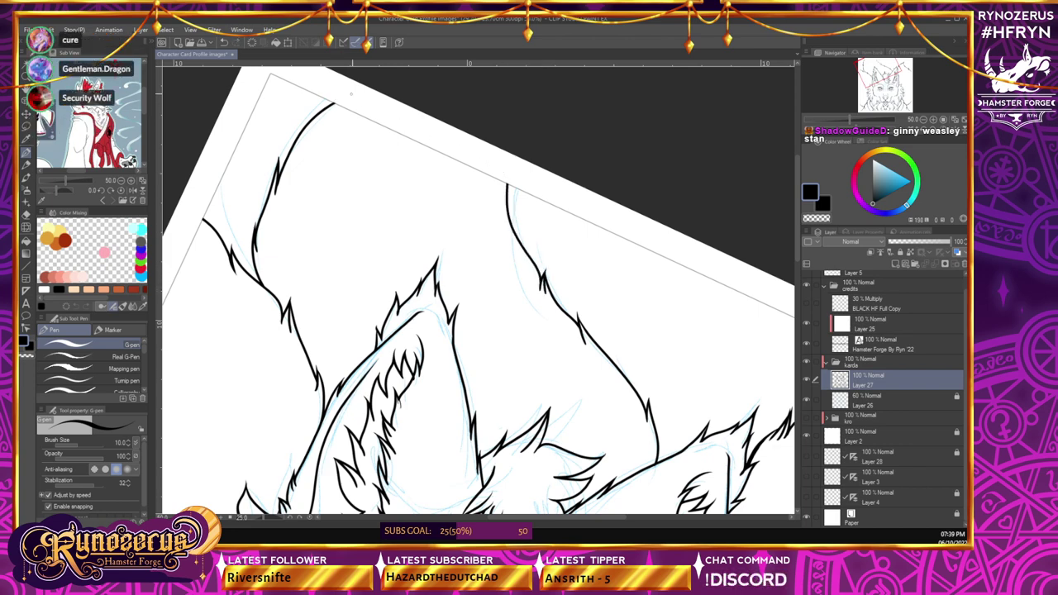
- Touch up the inked neck fur beside the left shoulder using the G-pen and the hard eraser, undoing the unwanted stroke
left_click(944, 130)
left_click(924, 119)
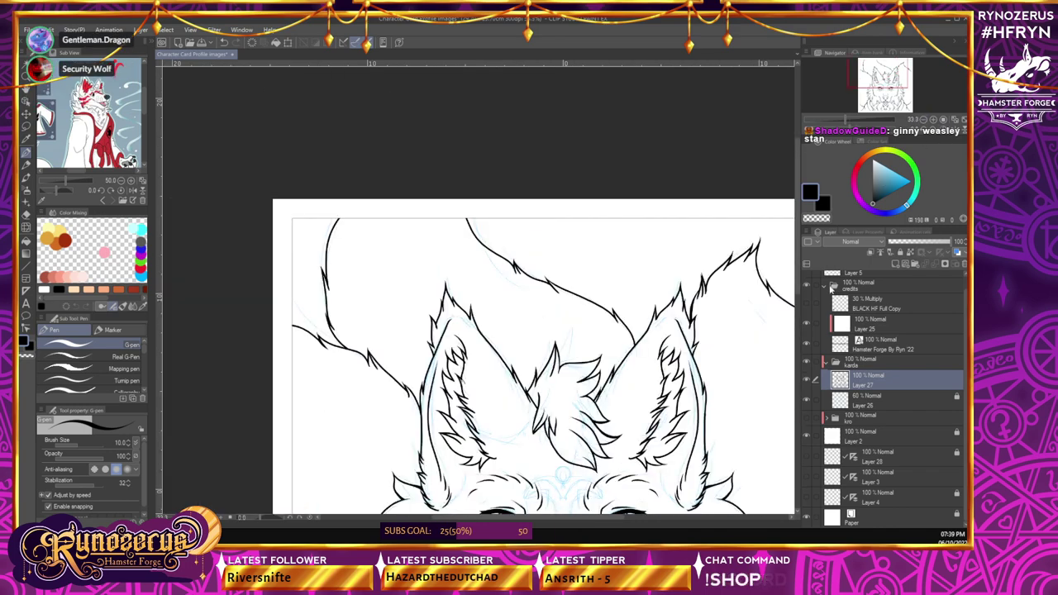
left_click_drag(800, 264, 801, 371)
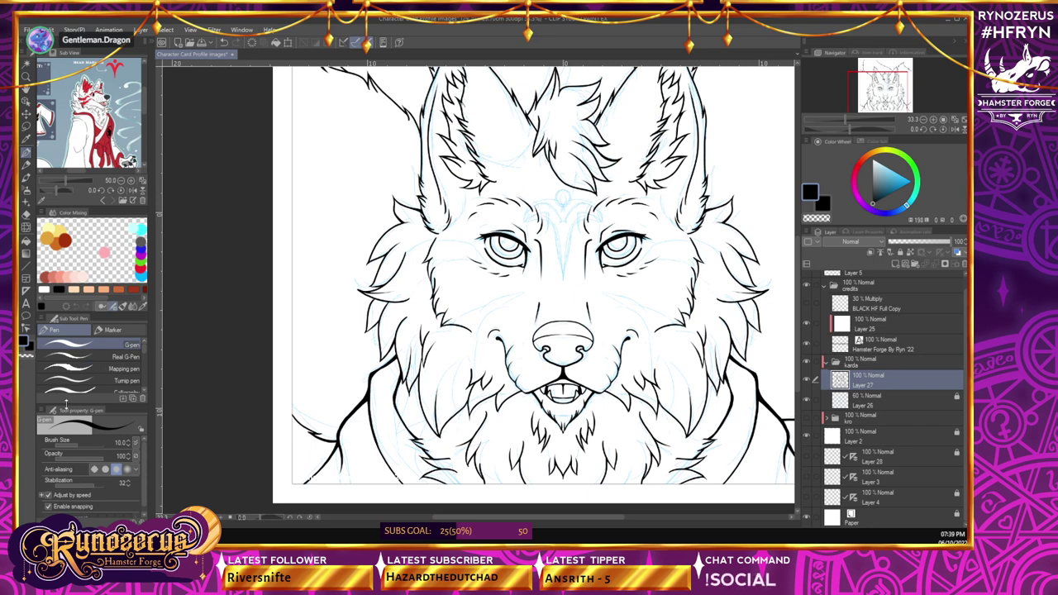
left_click(933, 120)
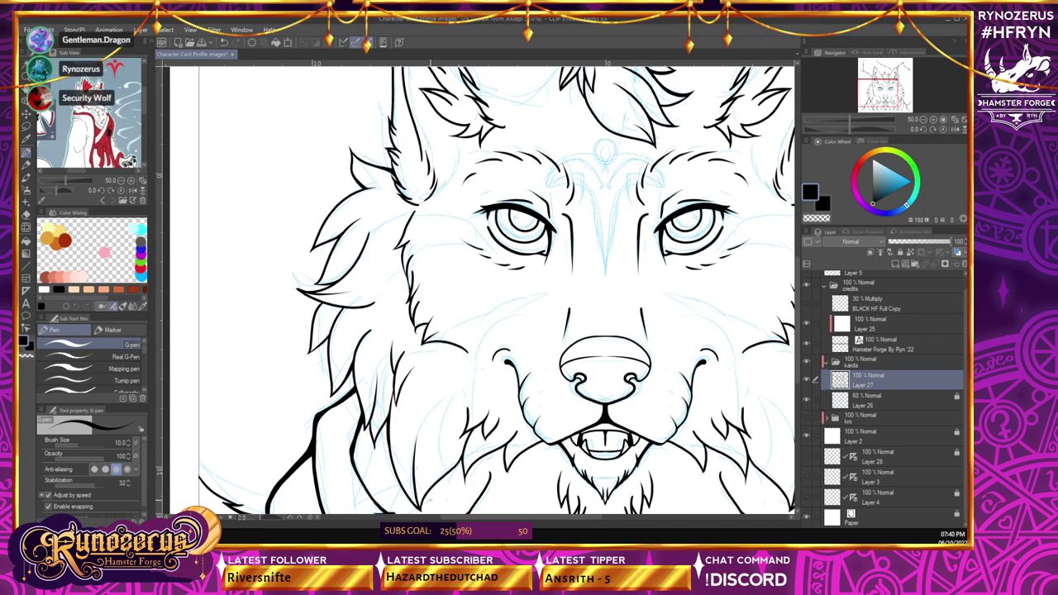
scroll(799, 327, "down", 3)
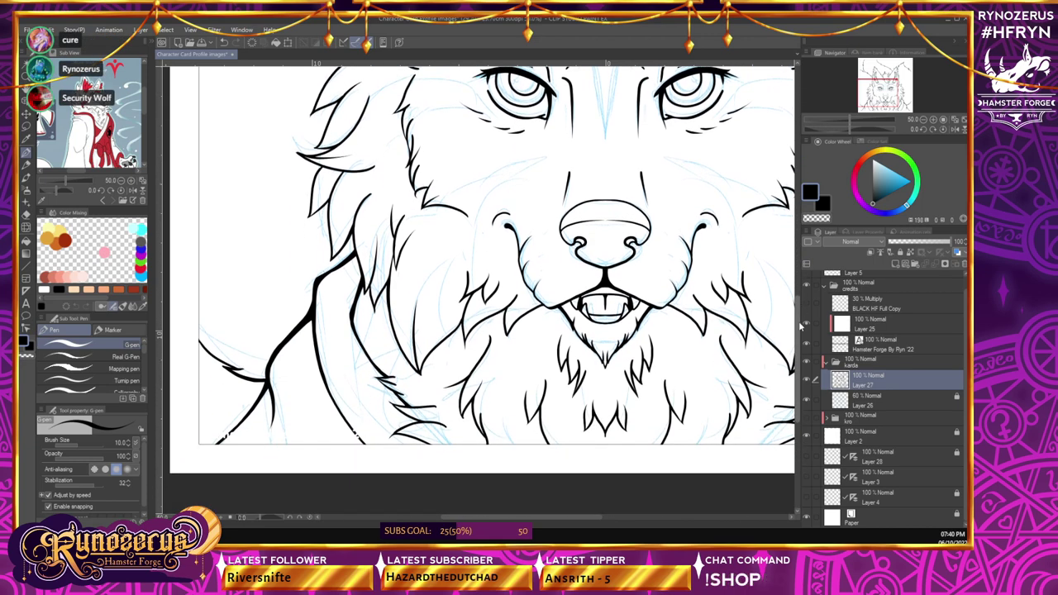
scroll(798, 326, "up", 2)
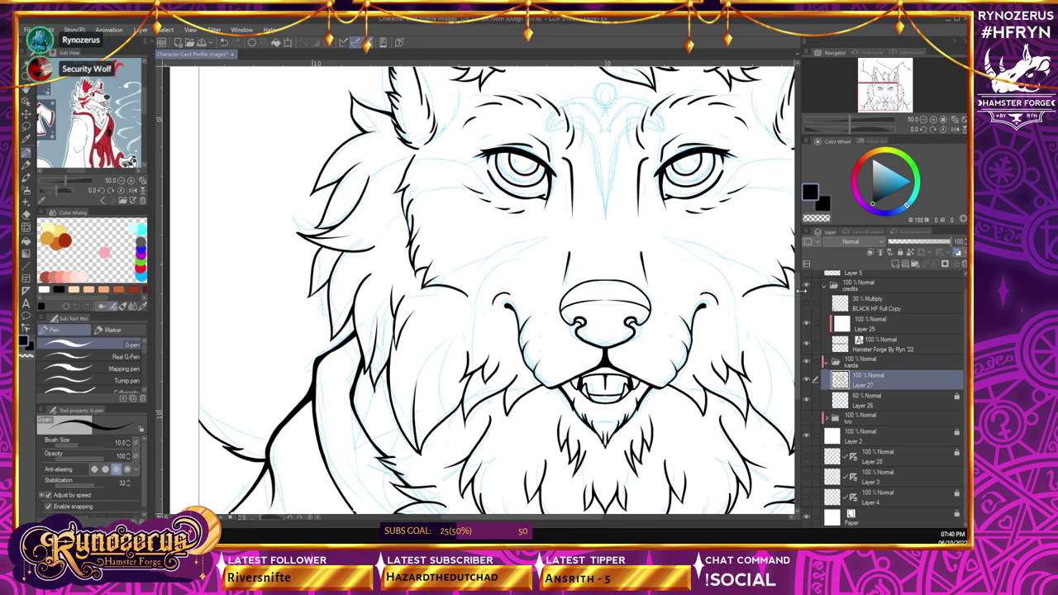
left_click(934, 120)
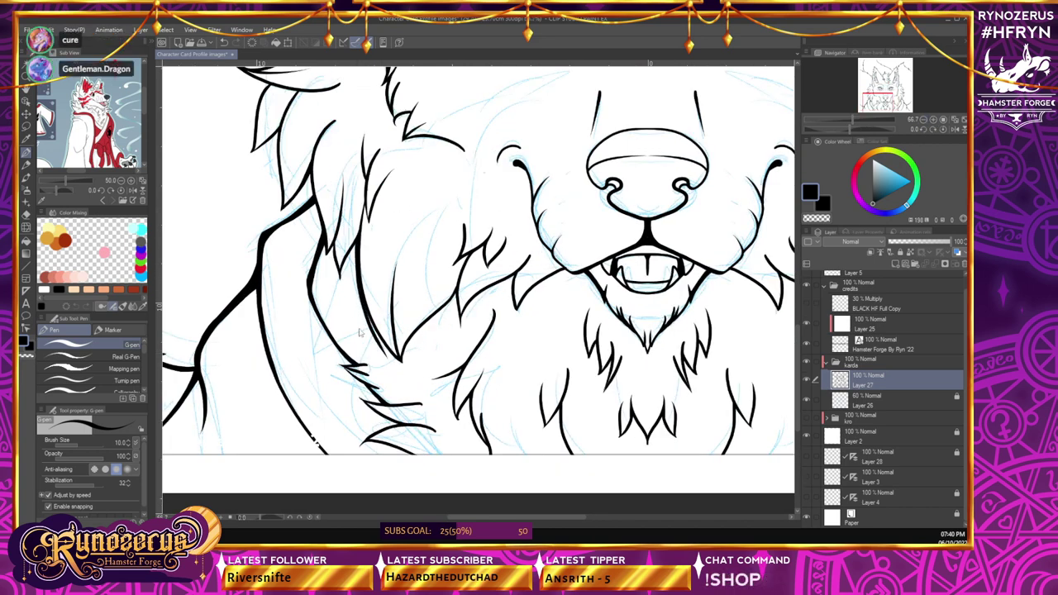
key("ctrl+z")
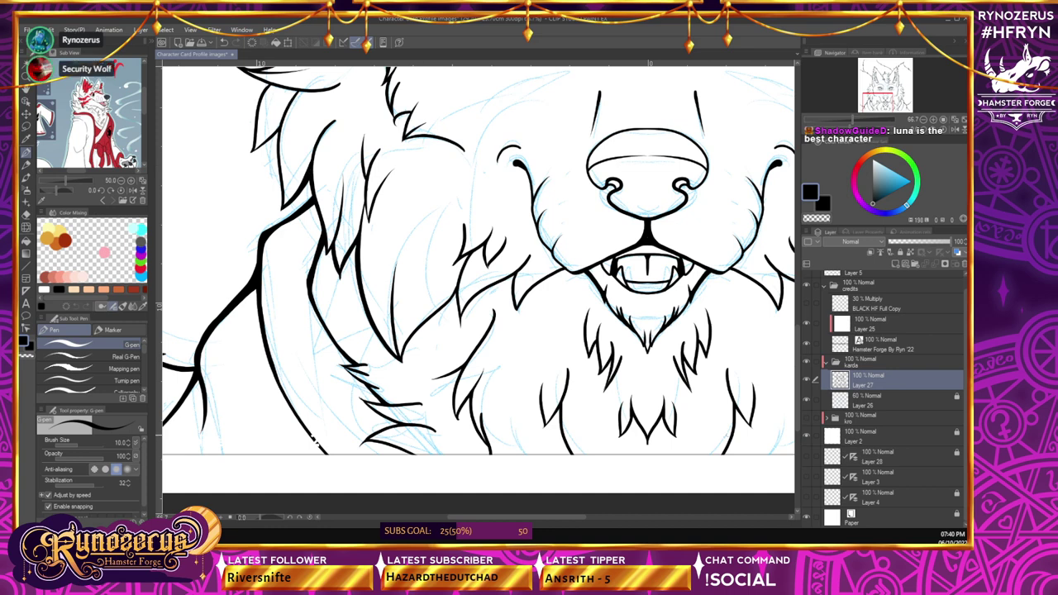
left_click(26, 216)
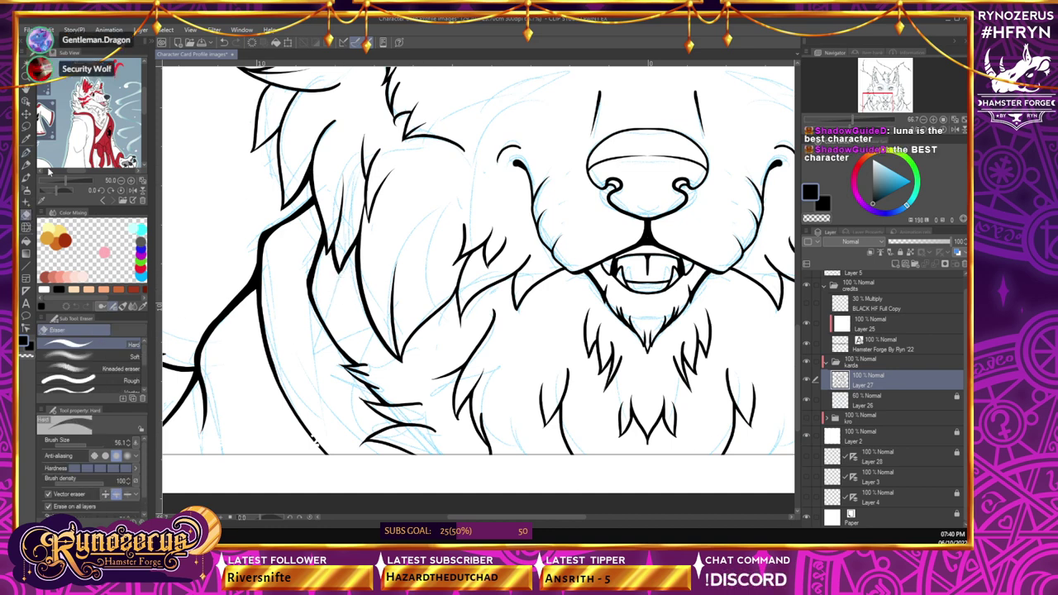
left_click(29, 152)
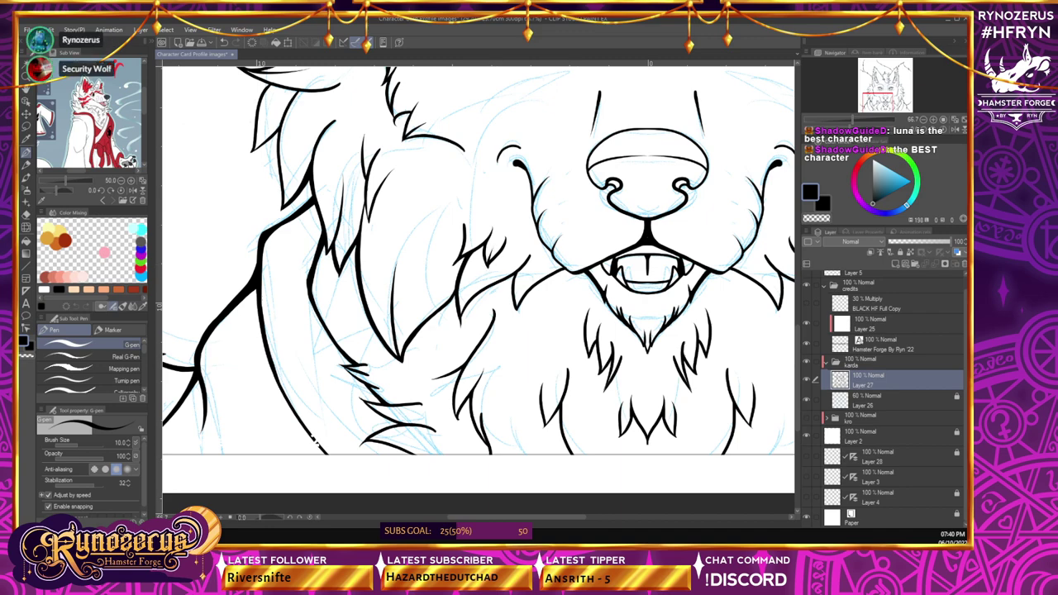
- Clean up the pointed fur tuft on the outer left cheek with the hard eraser and return to the G-pen
scroll(800, 316, "up", 4)
scroll(800, 317, "up", 1)
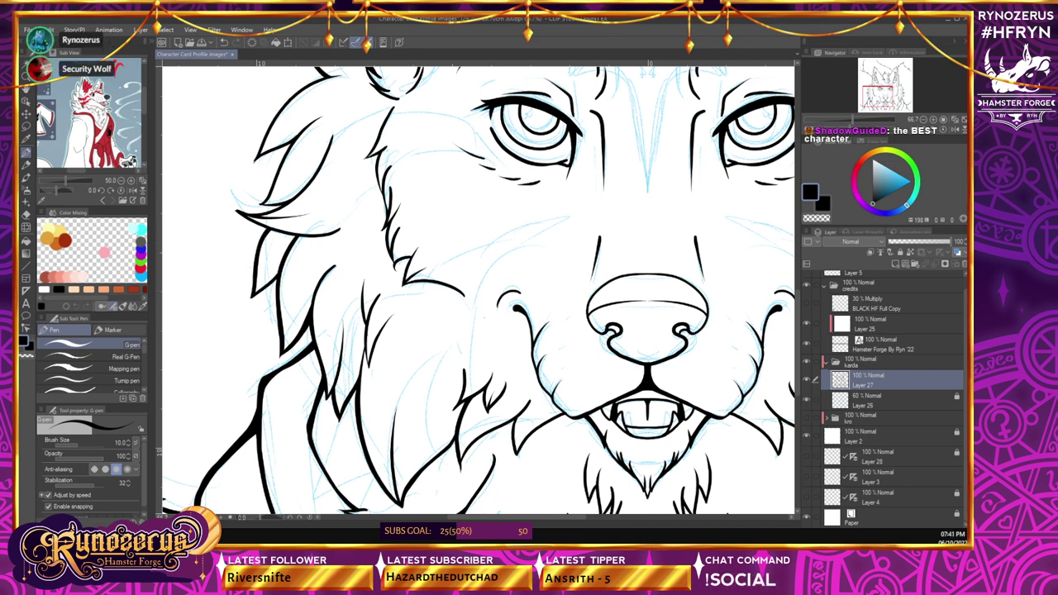
scroll(480, 289, "up", 2)
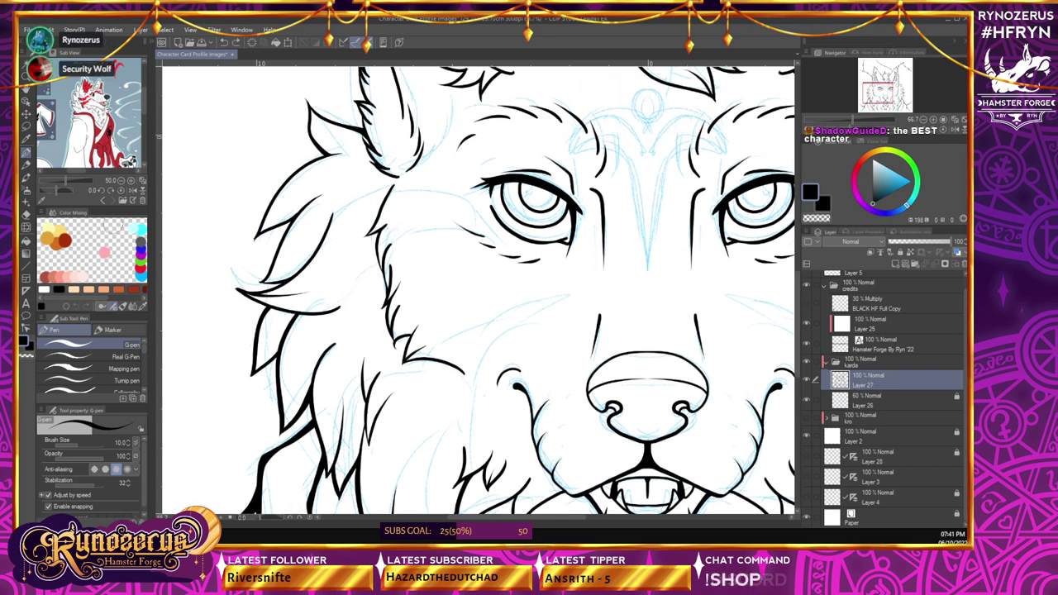
key("e")
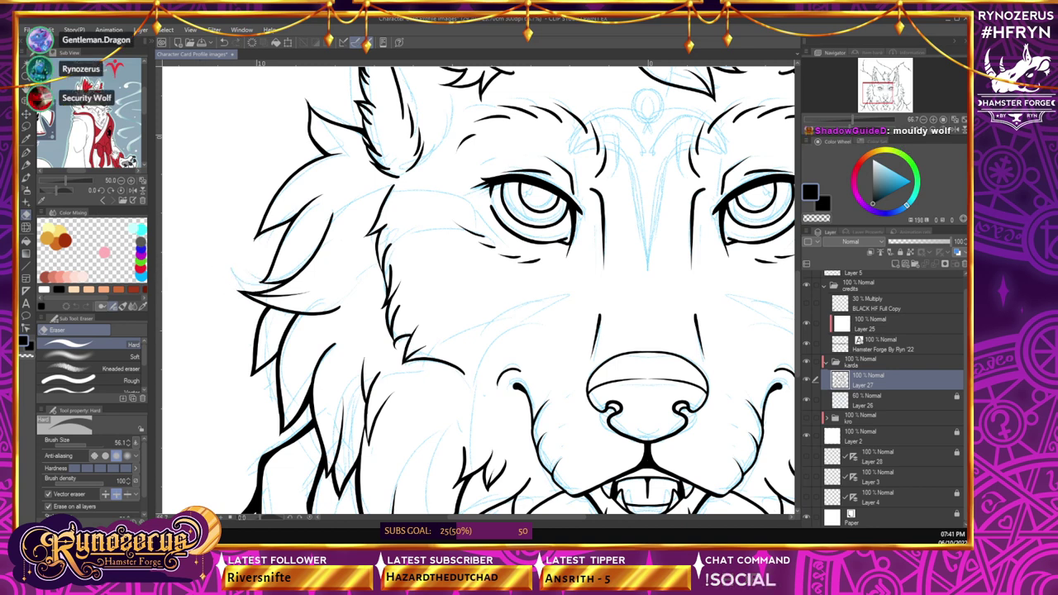
key("p")
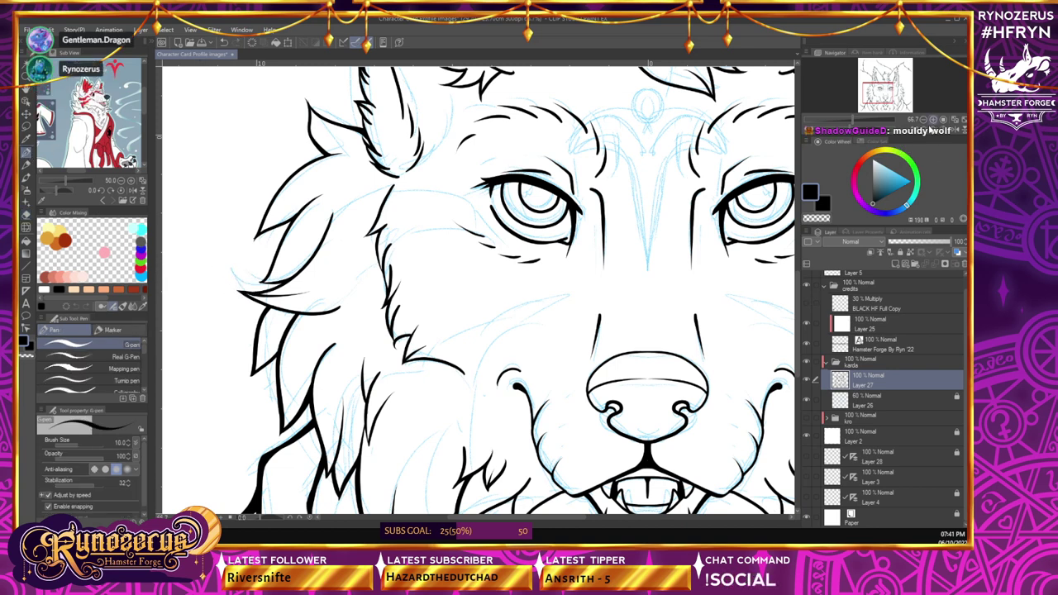
- Thicken the inked strokes of the left cheek fur with the G-pen on a rotated canvas
left_click(925, 129)
left_click(925, 130)
left_click(925, 130)
left_click(925, 130)
left_click(925, 130)
left_click(925, 130)
left_click(925, 129)
left_click(924, 130)
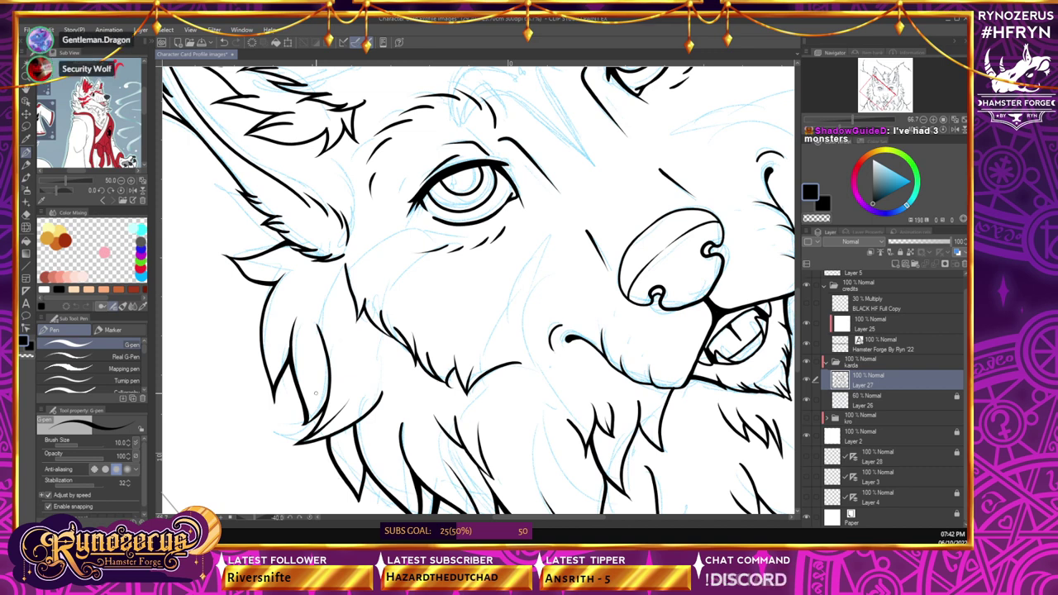
mouse_move(796, 304)
left_mouse_down()
mouse_move(796, 346)
mouse_move(797, 291)
left_mouse_up()
scroll(797, 289, "up", 3)
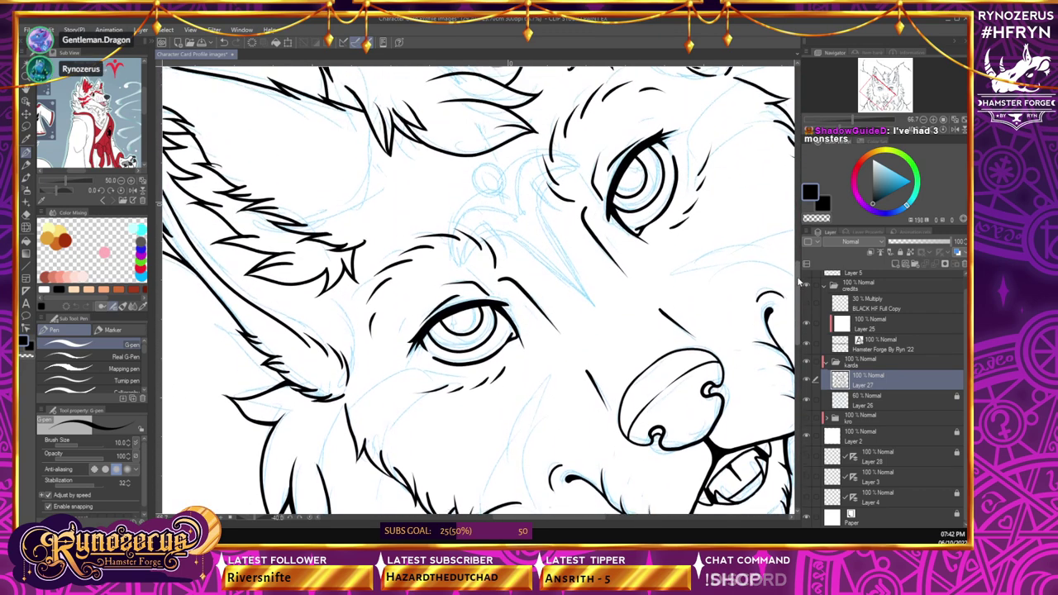
left_click(943, 129)
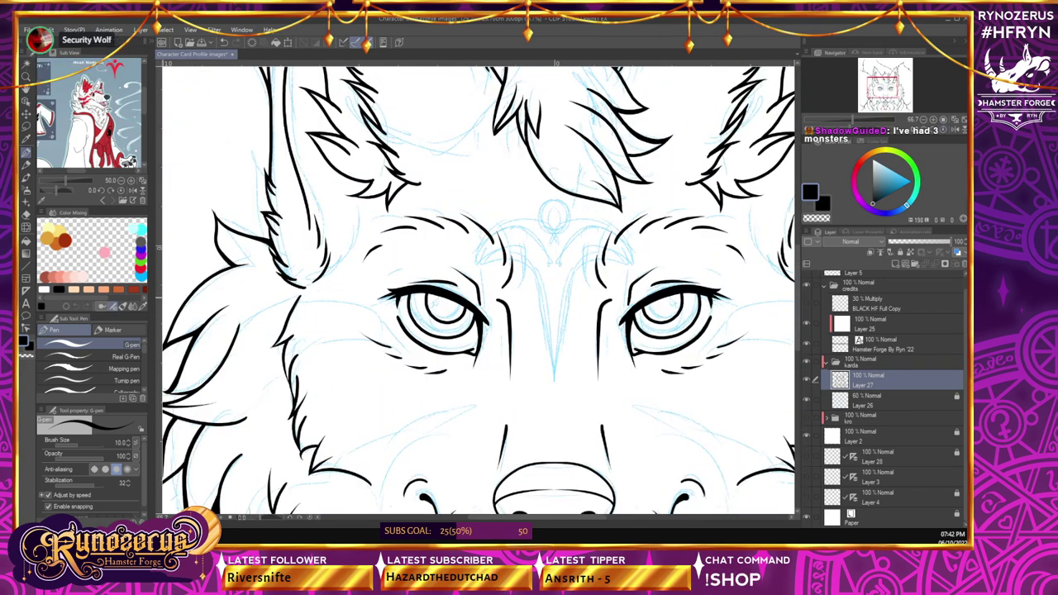
- Reinforce the outer edge of the fur tufts below the left ear with a heavier G-pen line
left_click_drag(479, 518, 462, 518)
scroll(463, 521, "left", 3)
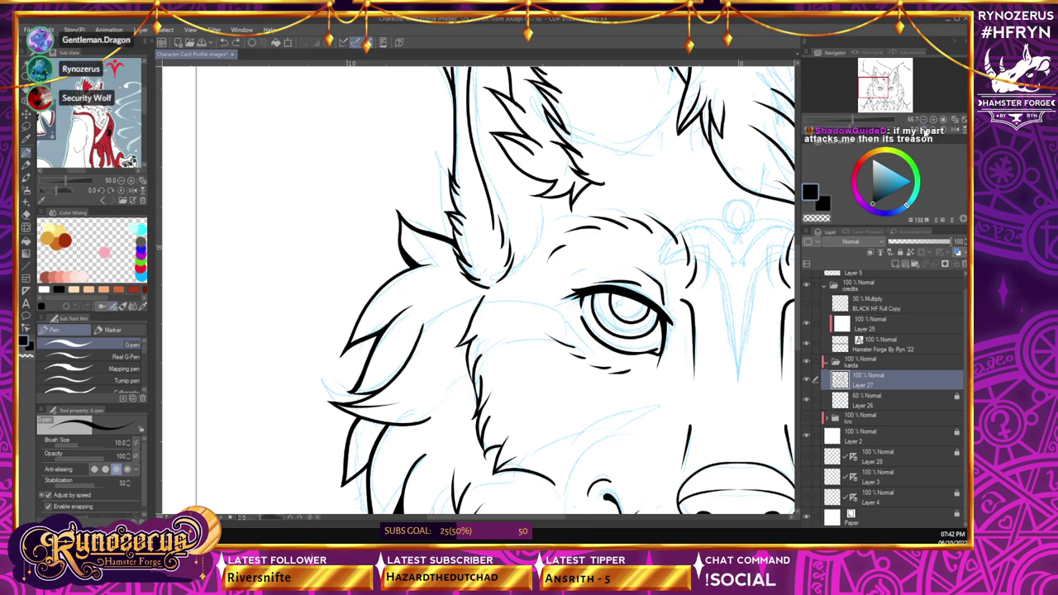
left_click_drag(851, 129, 842, 129)
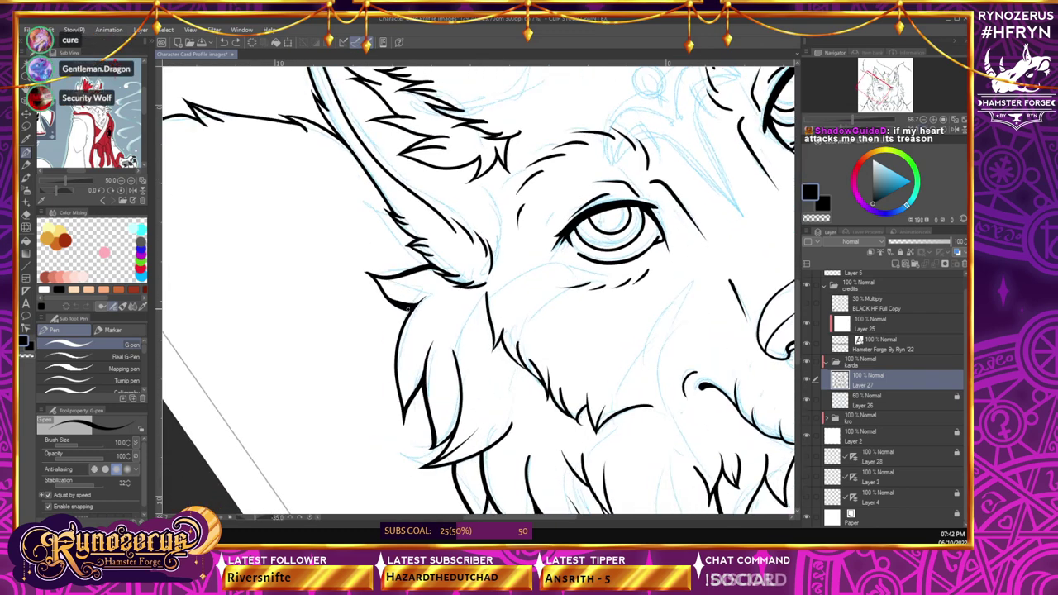
left_click_drag(396, 346, 401, 419)
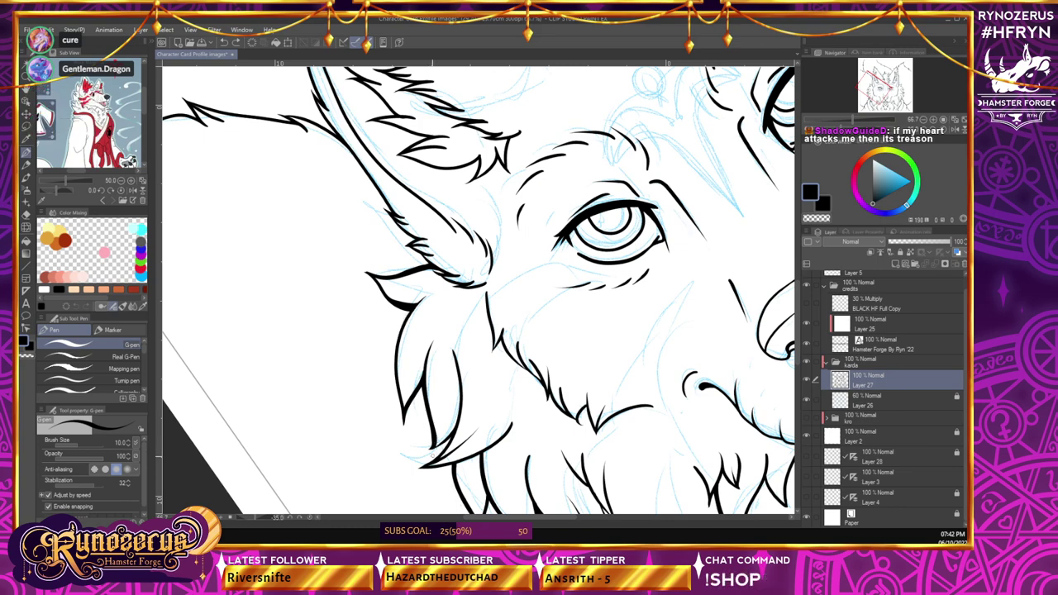
left_click(934, 129)
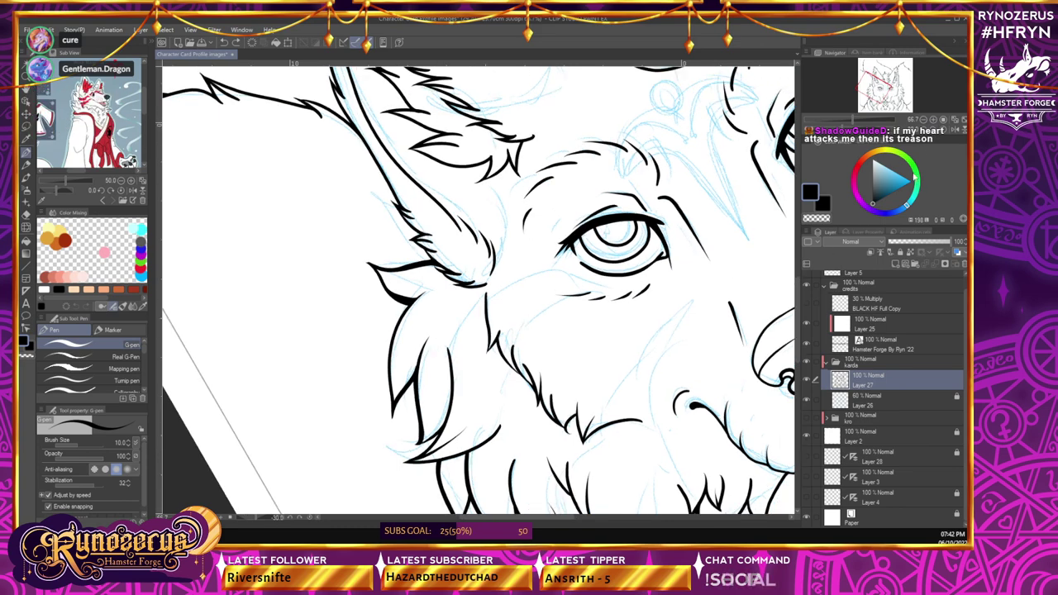
left_click(943, 129)
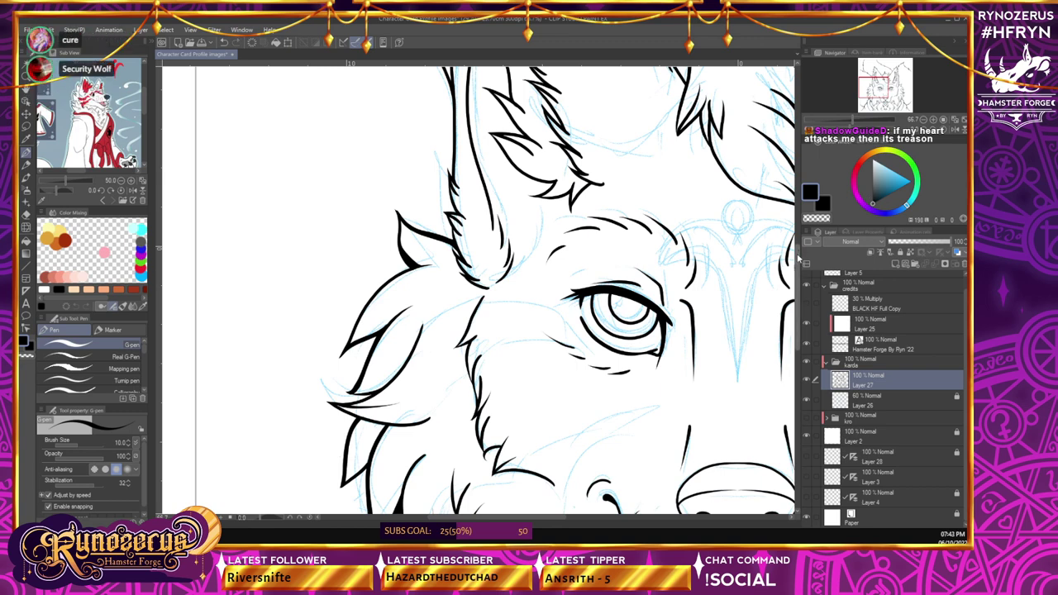
left_click_drag(797, 275, 799, 248)
scroll(799, 247, "up", 1)
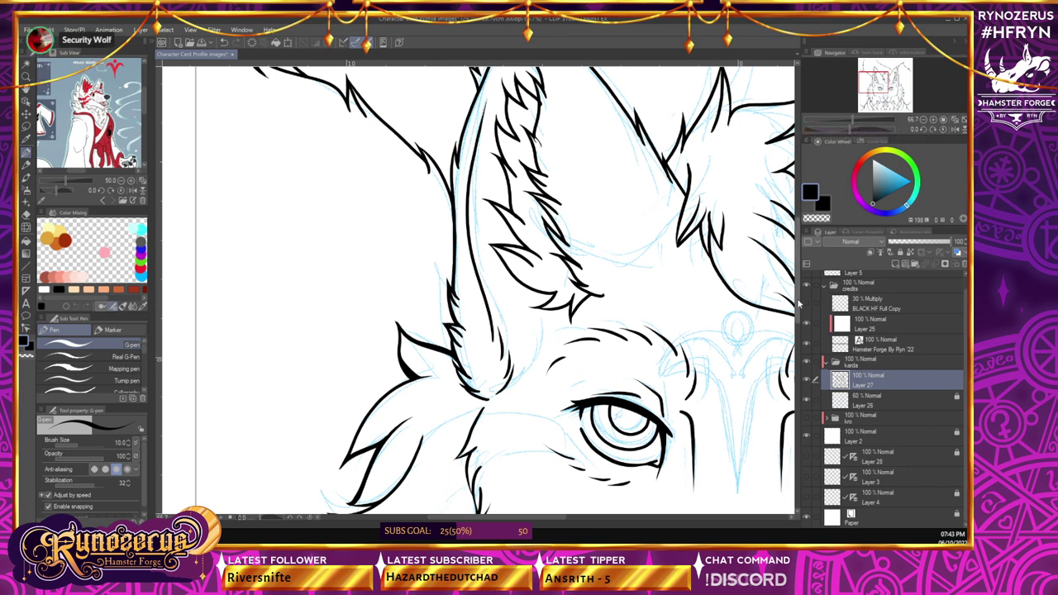
- Examine the inked ears, inner ear fur, head tuft and tails for stray or missing lines
scroll(457, 329, "up", 5)
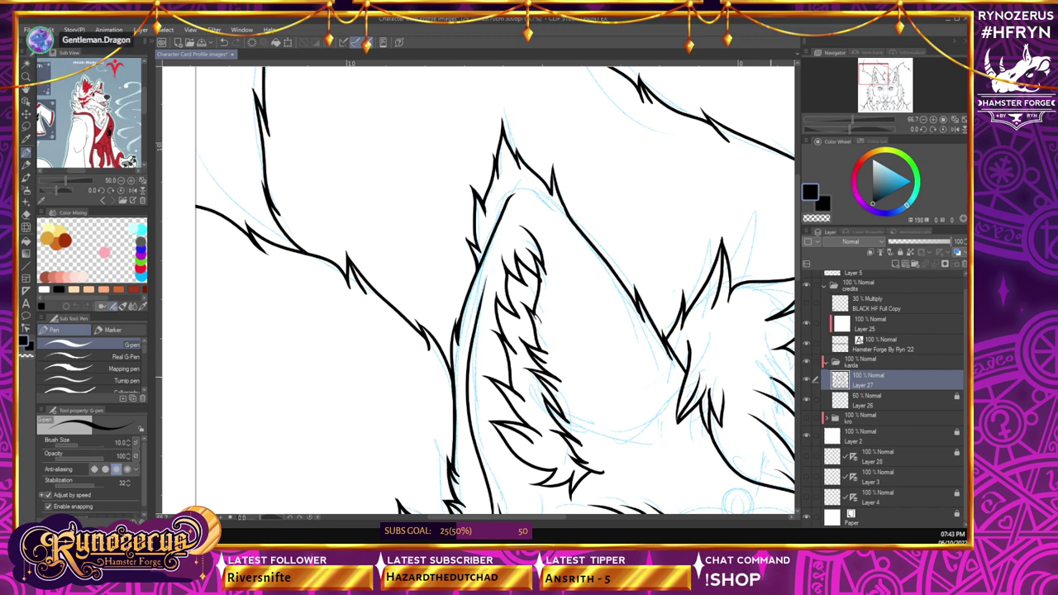
left_click(27, 215)
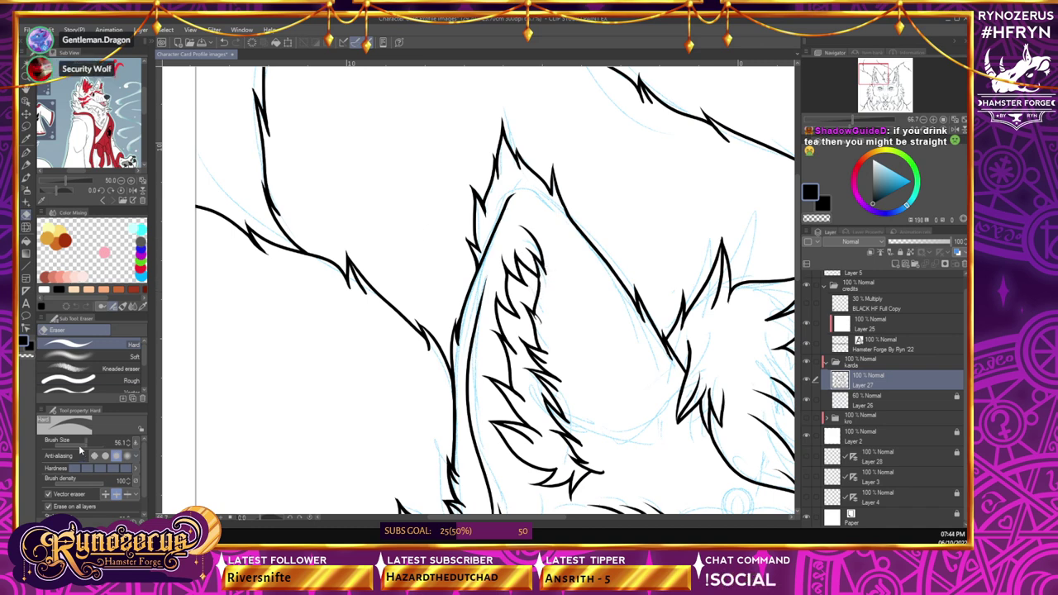
left_click(73, 444)
left_click(26, 153)
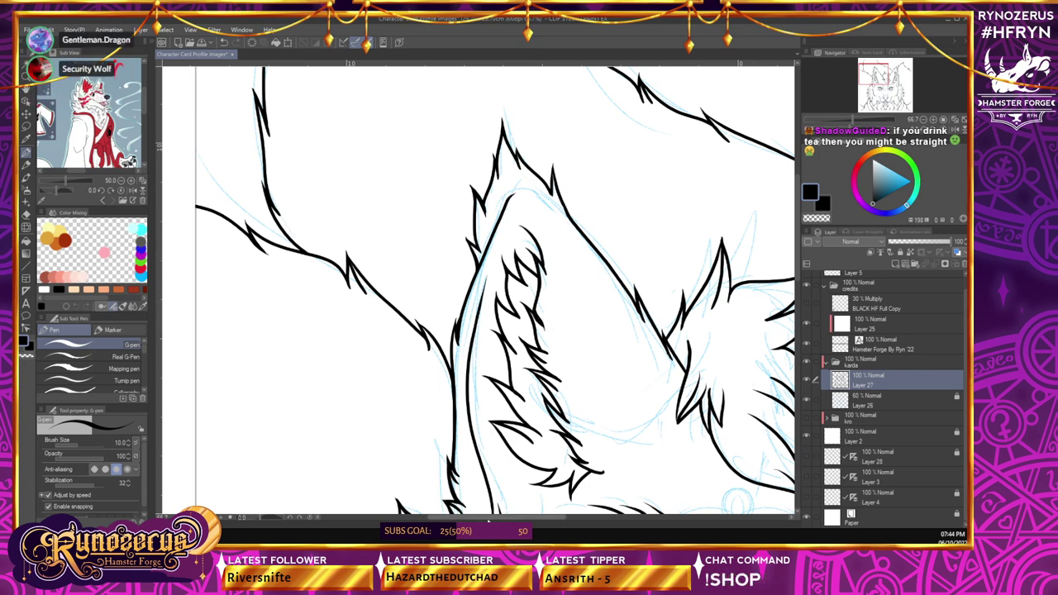
left_click_drag(491, 518, 590, 526)
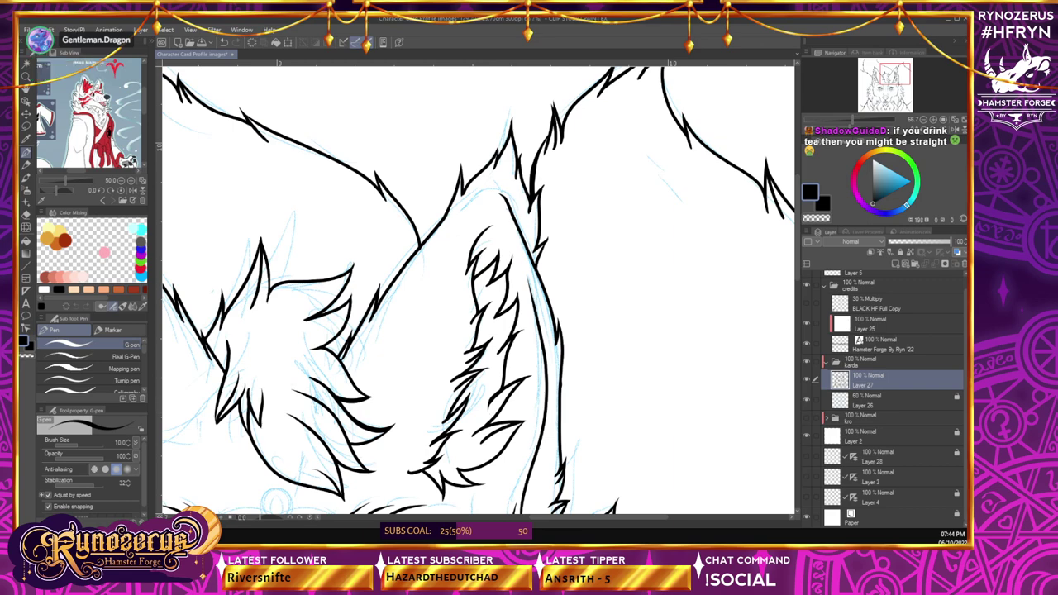
key("ctrl+minus")
key("ctrl+minus")
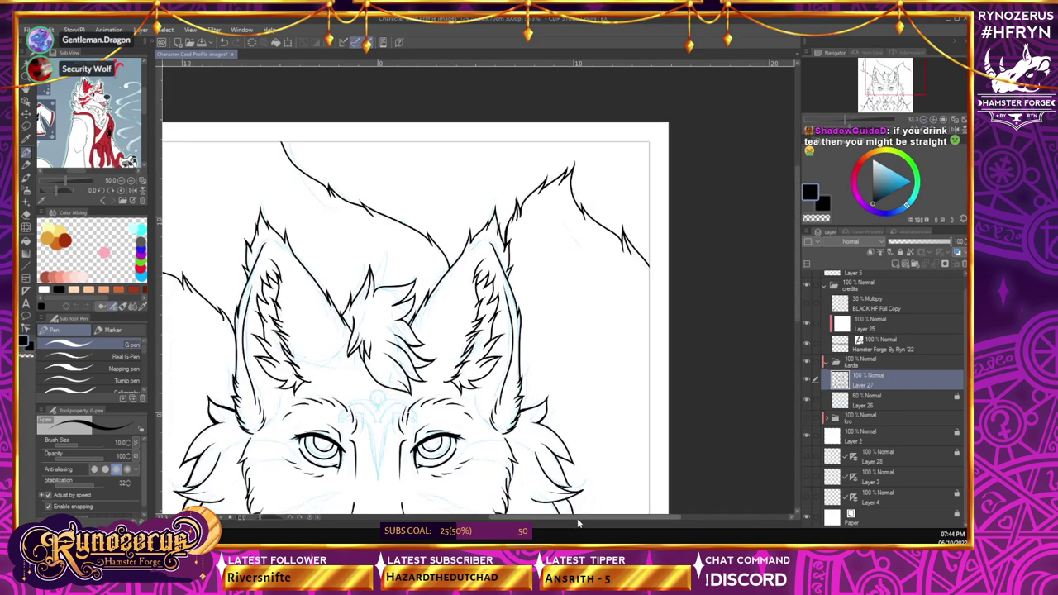
left_click_drag(579, 519, 548, 519)
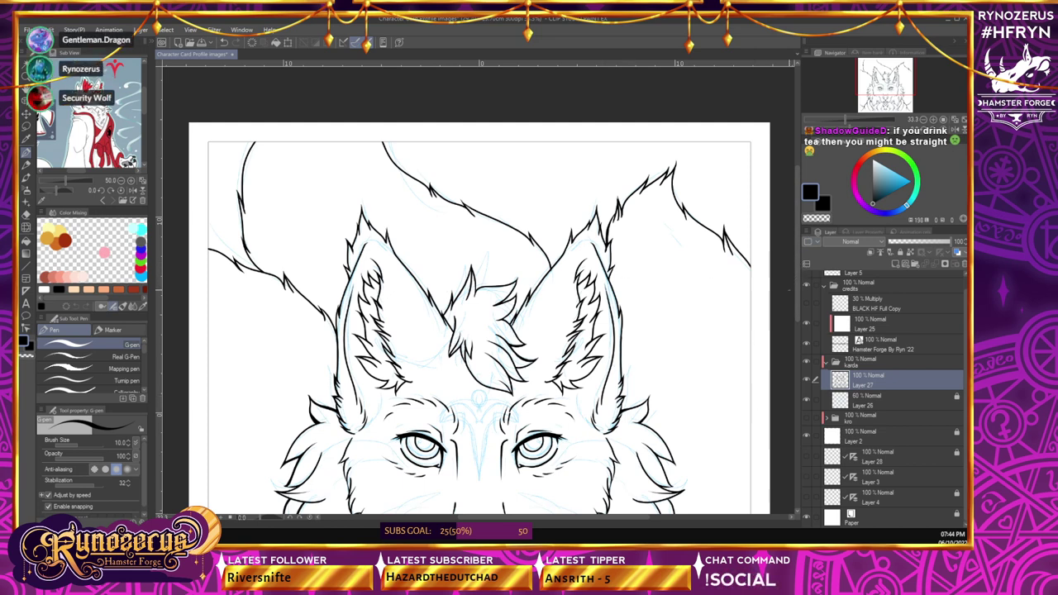
scroll(793, 356, "down", 5)
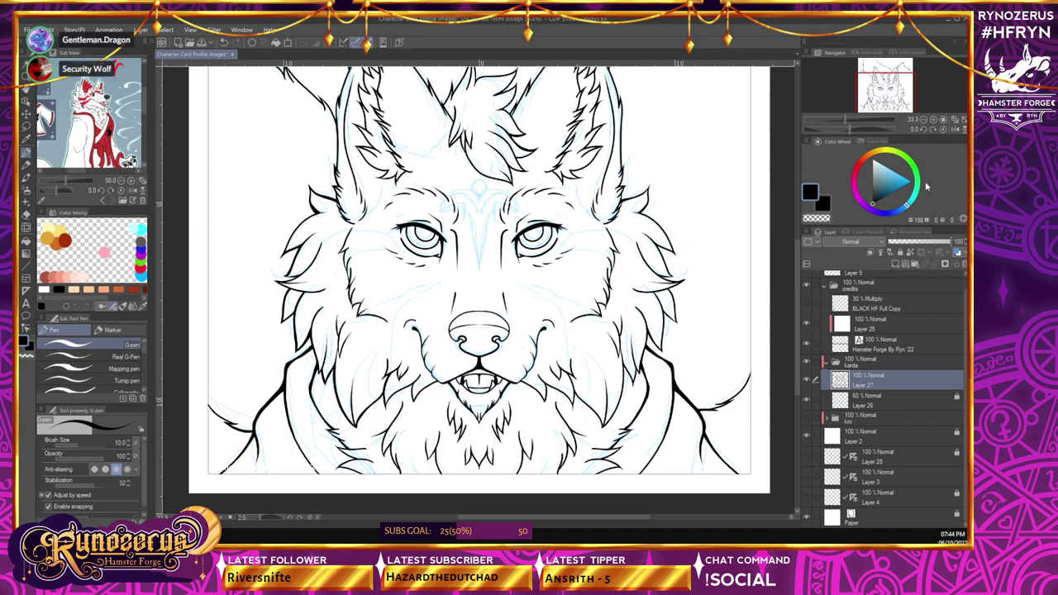
- Review the face and neck fur line art up close and as a whole portrait, and save the drawing
left_click(934, 120)
left_click_drag(605, 518, 657, 518)
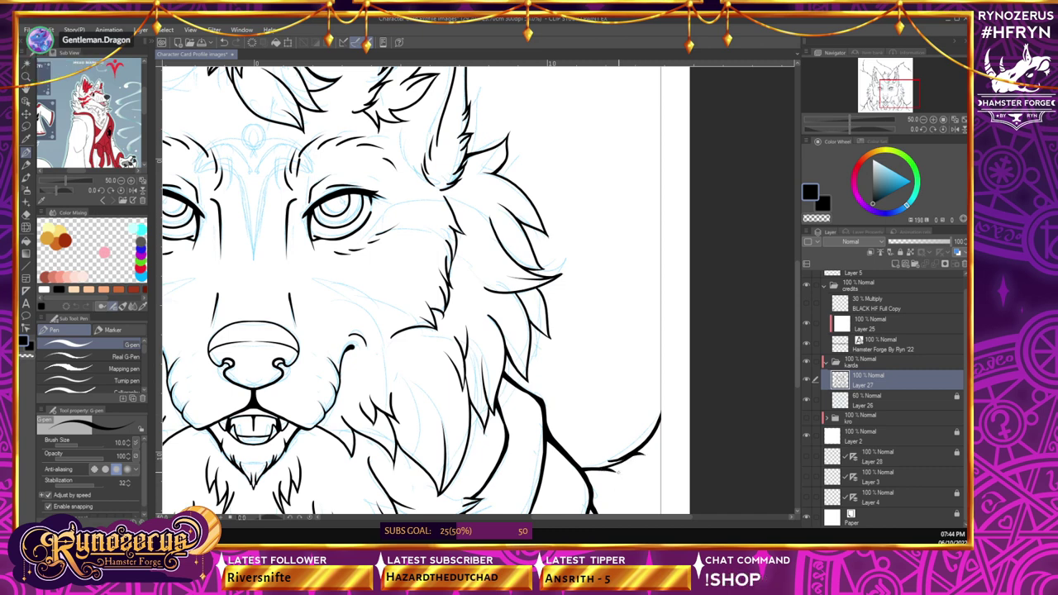
left_click(923, 120)
left_click(923, 121)
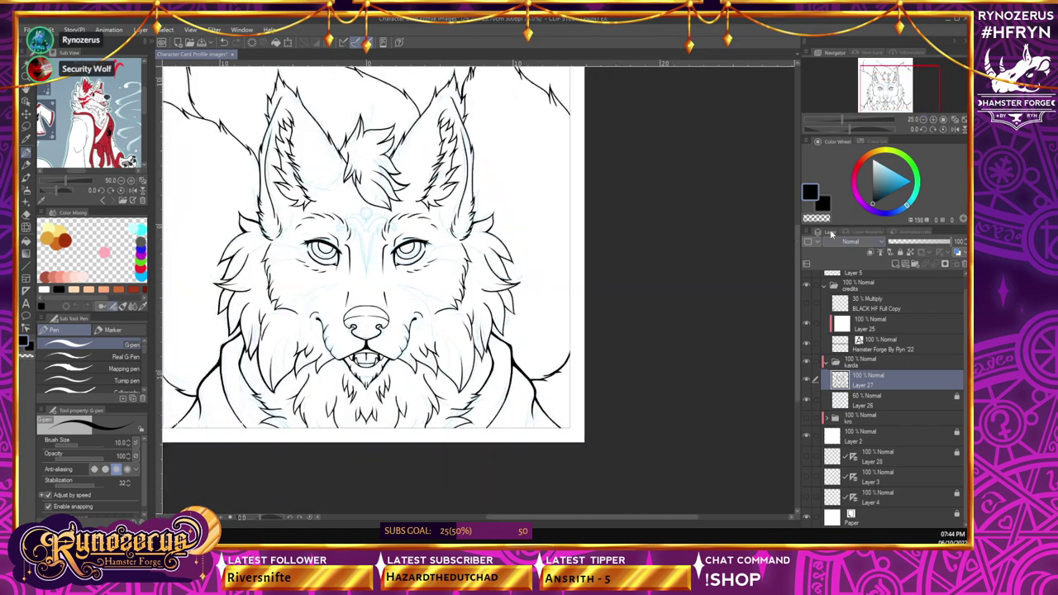
left_click_drag(798, 316, 795, 294)
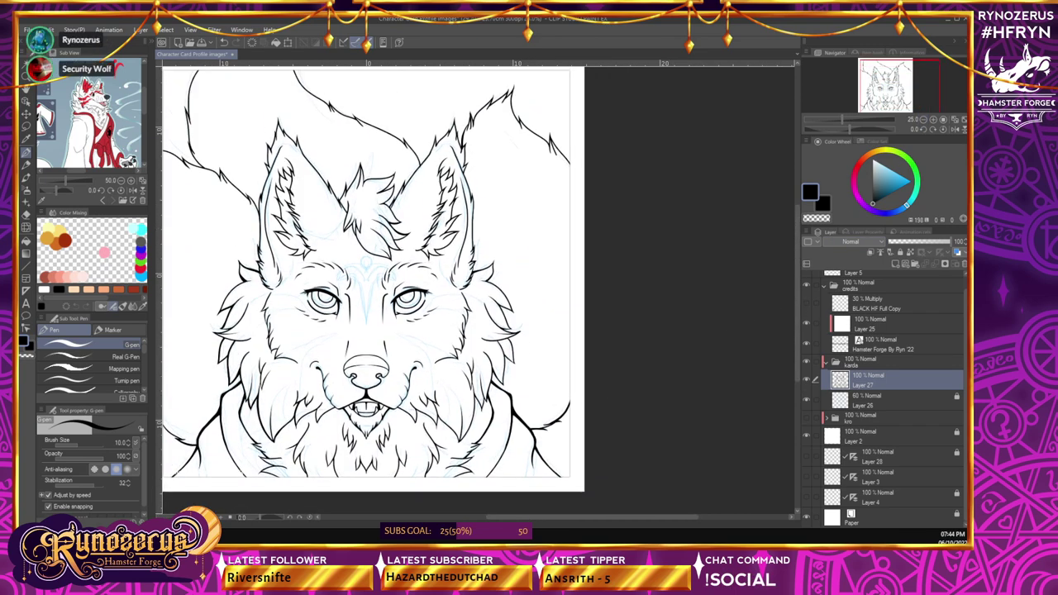
left_click_drag(579, 518, 548, 523)
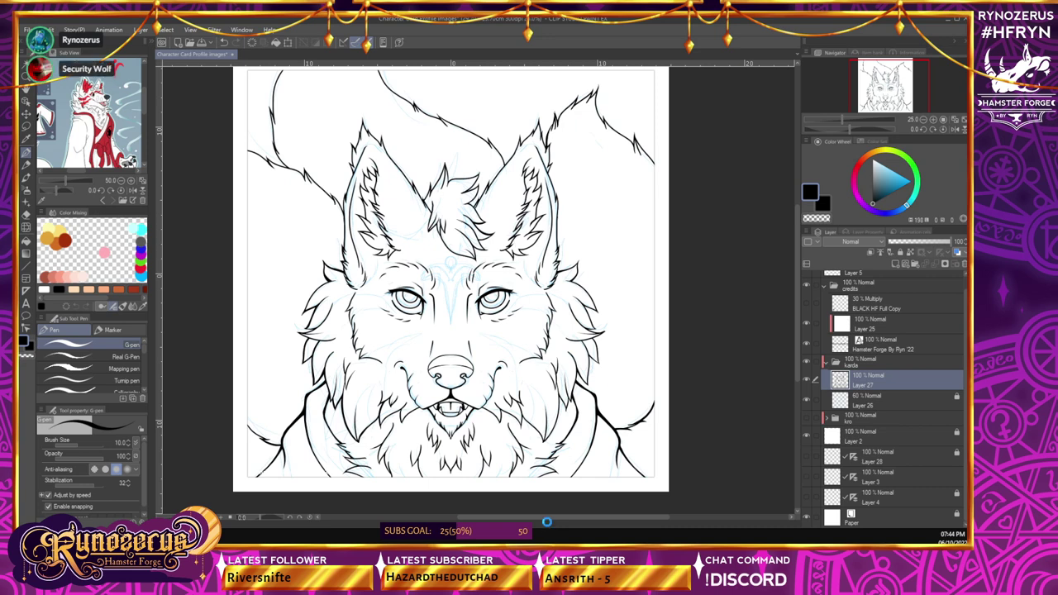
key("ctrl+s")
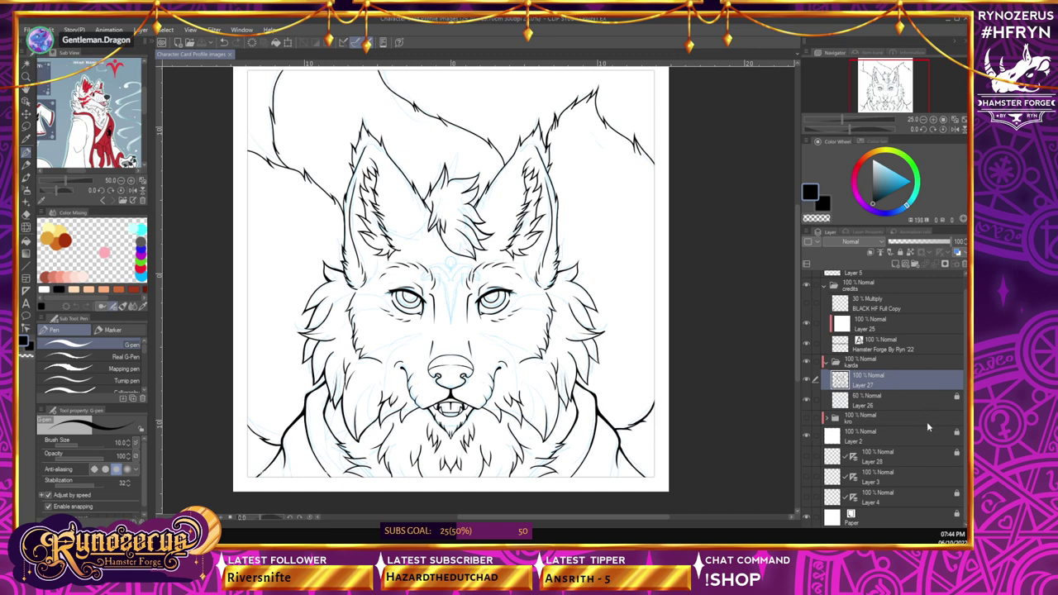
- Select the interior of the wolf's head and neck fur on the line art layer, Layer 27, with Auto select
left_click(883, 395)
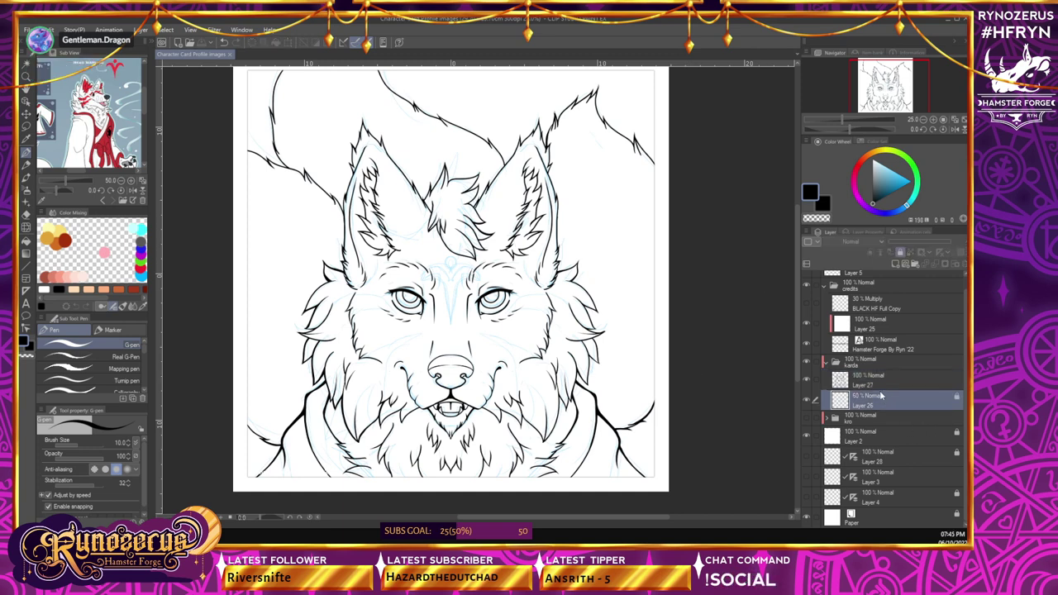
left_click(27, 63)
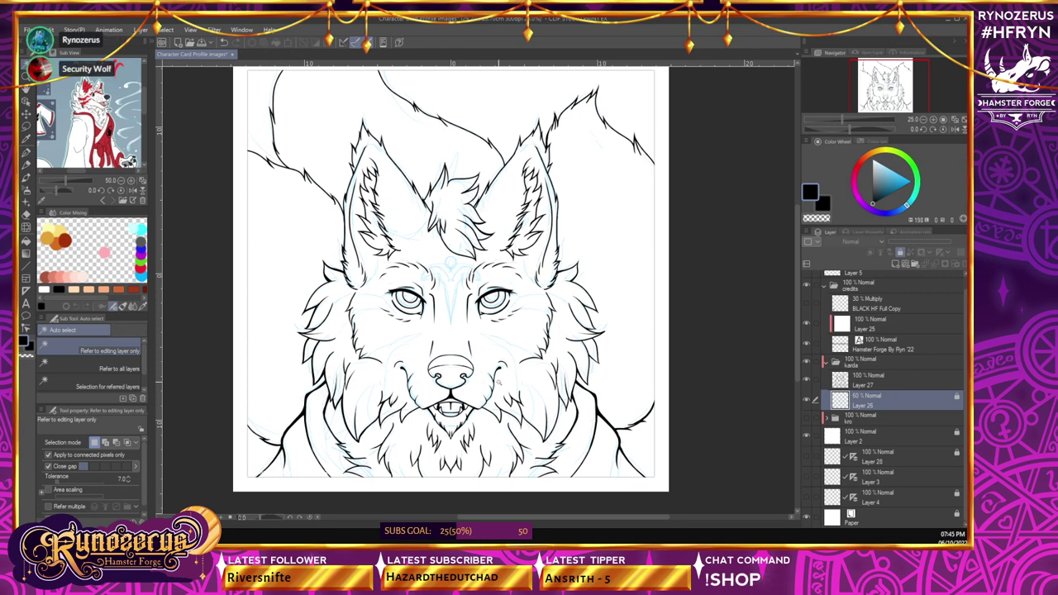
left_click(876, 381)
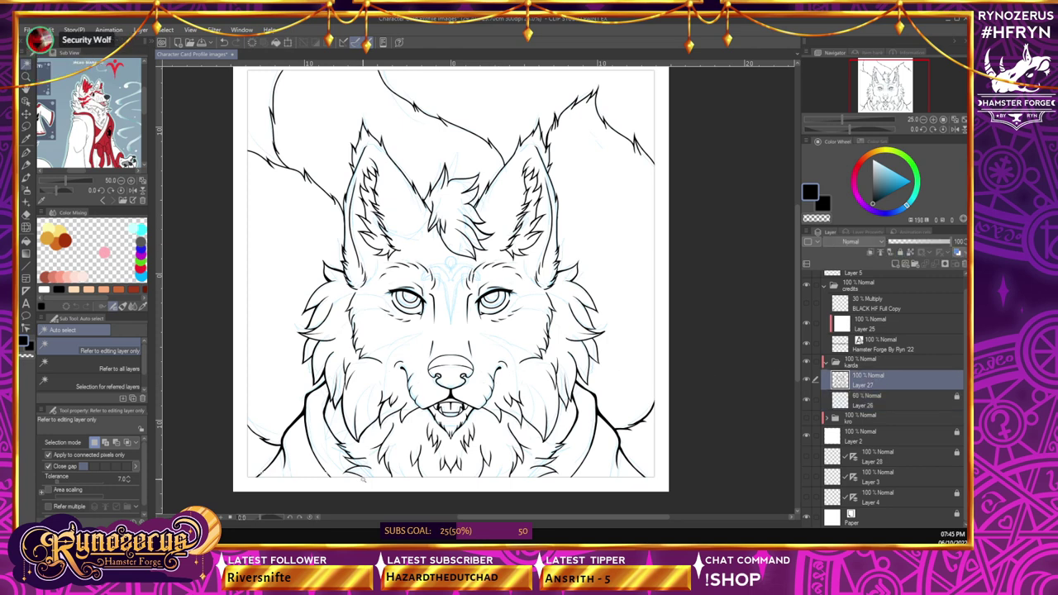
key("p")
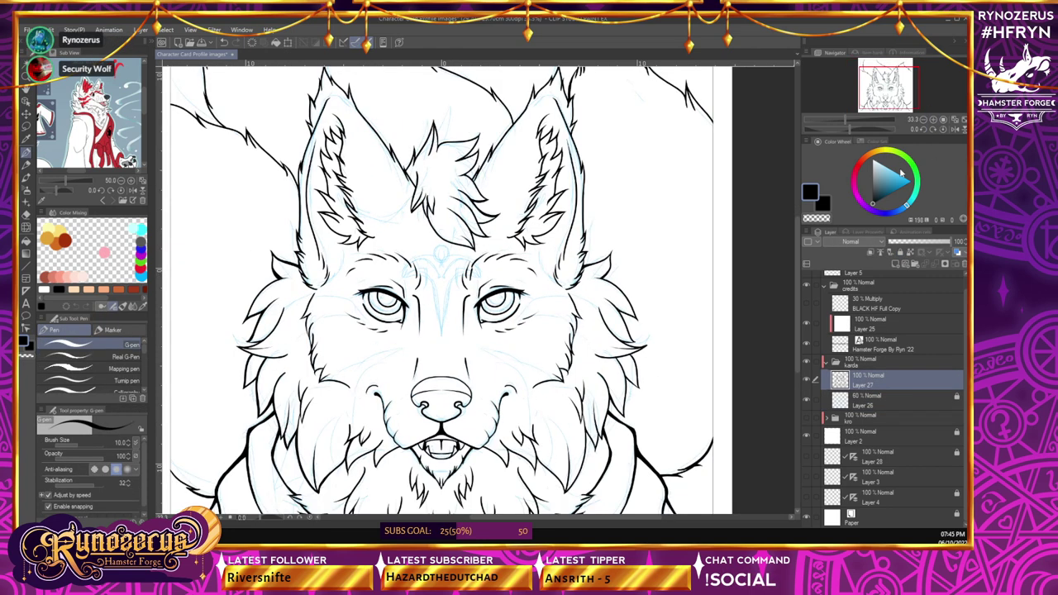
key("ctrl+plus")
scroll(796, 308, "down", 3)
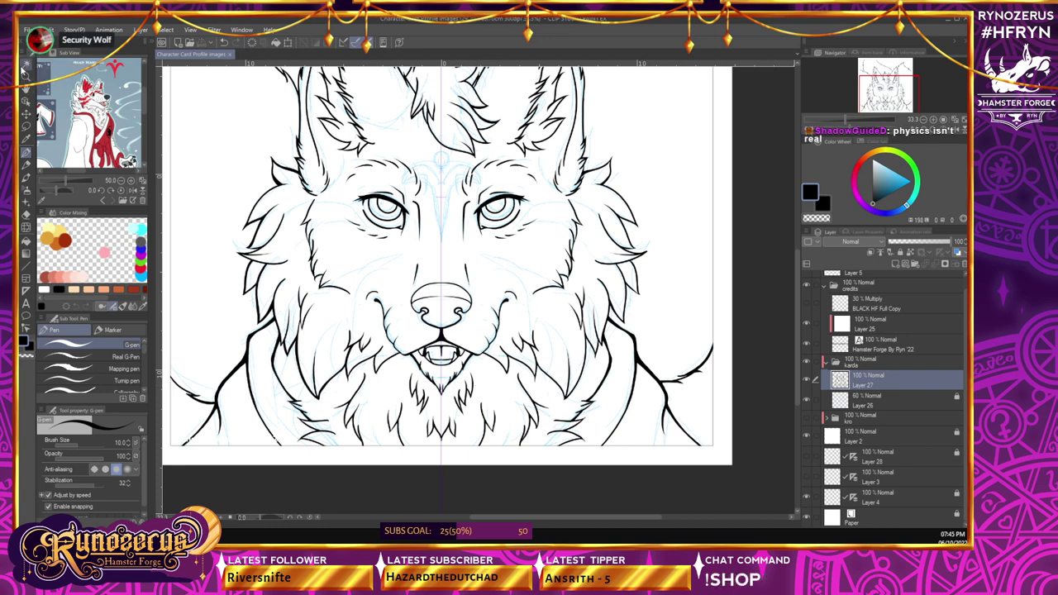
key("w")
left_click(519, 265)
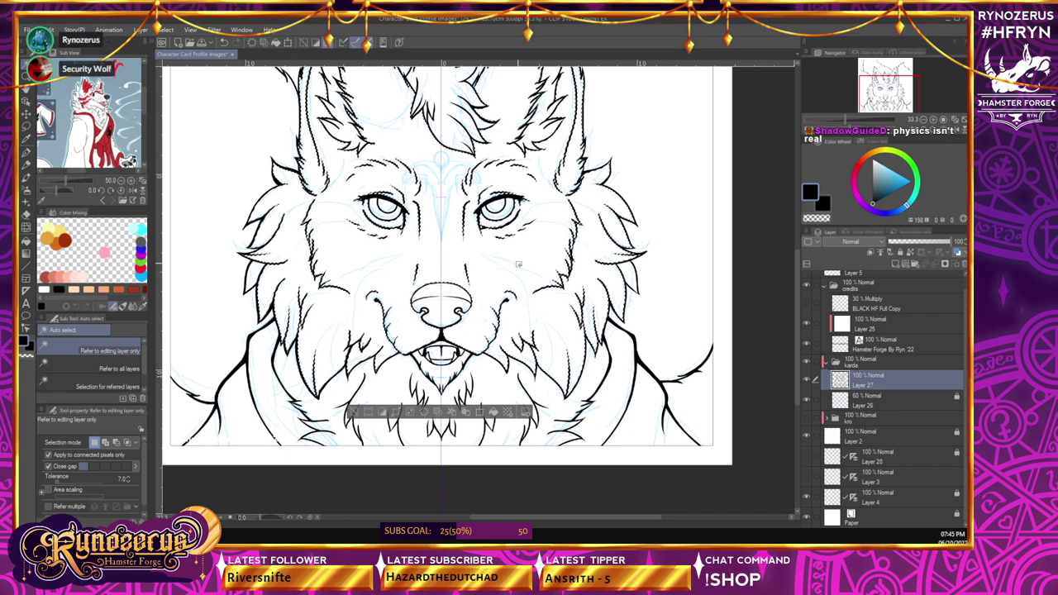
- Expand the selected head and neck area by 2 px
scroll(796, 296, "up", 1)
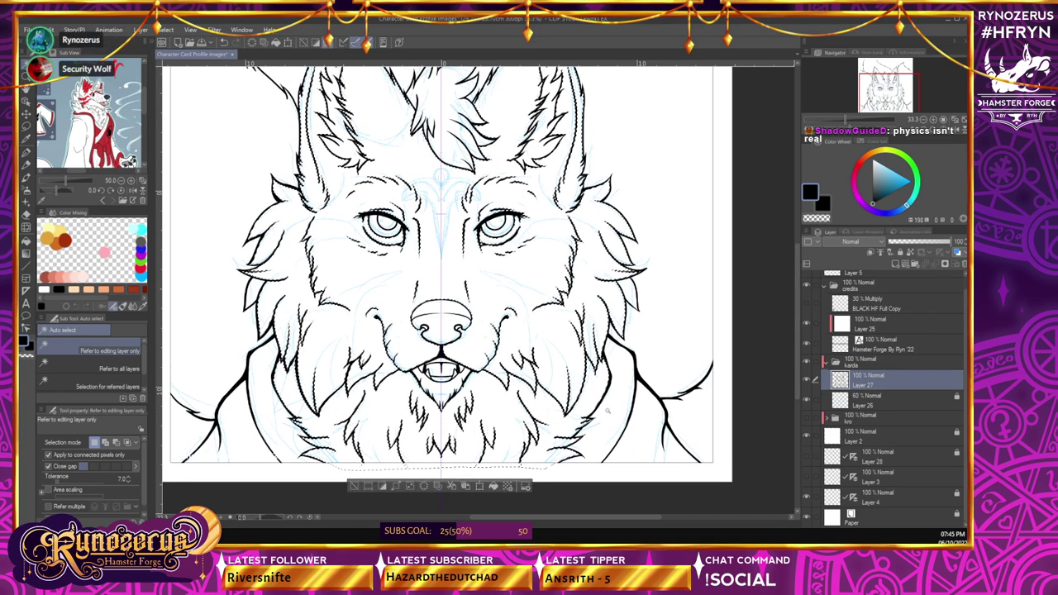
scroll(797, 348, "up", 2)
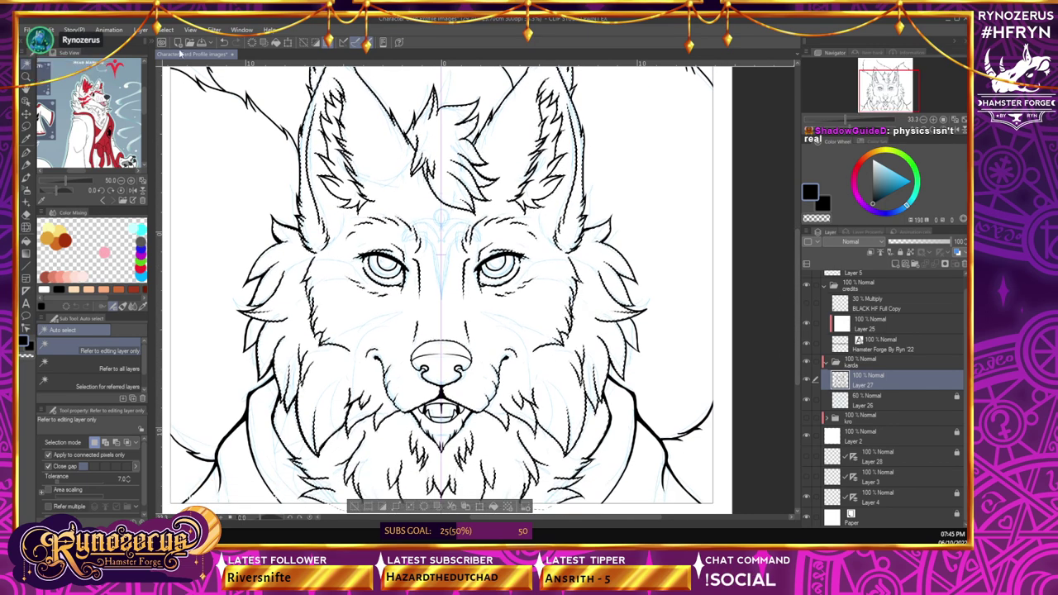
left_click(165, 30)
left_click(195, 95)
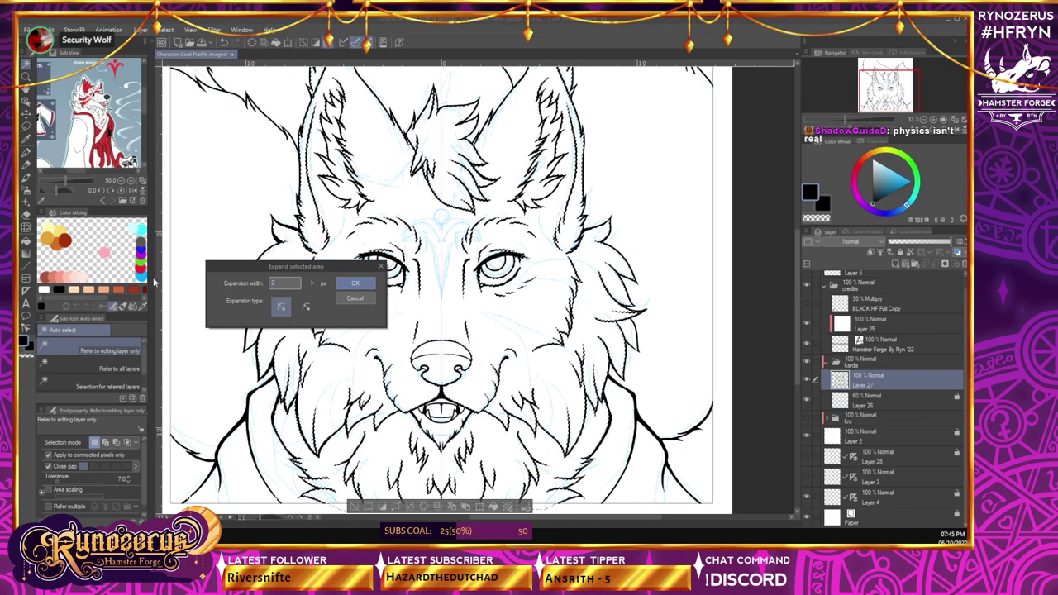
key("Return")
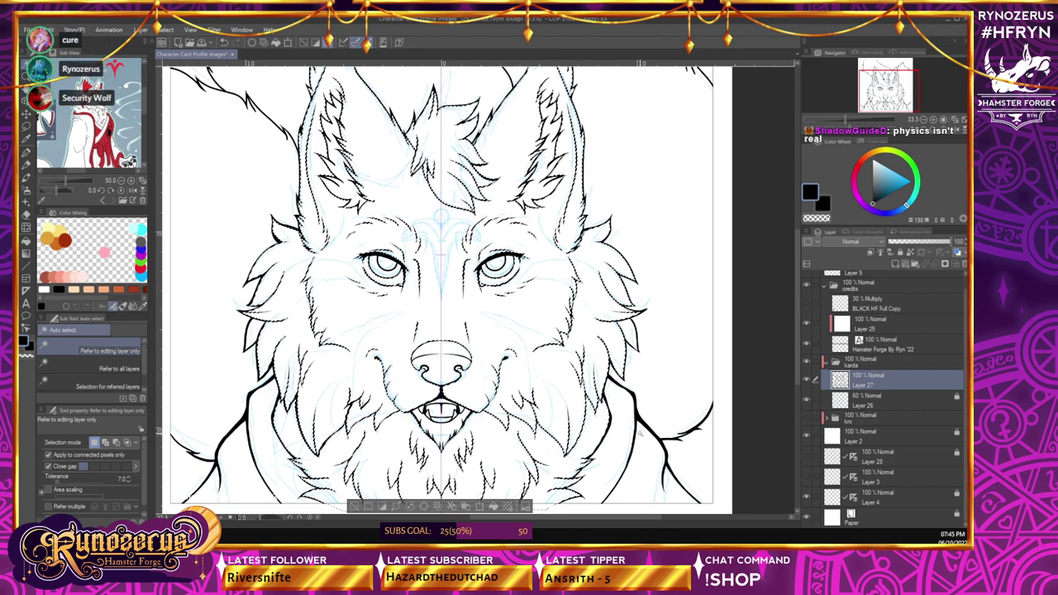
key("ctrl+d")
- Add a new raster layer above the sketch layer, Layer 26, and fill the expanded selection with white
left_click(865, 403)
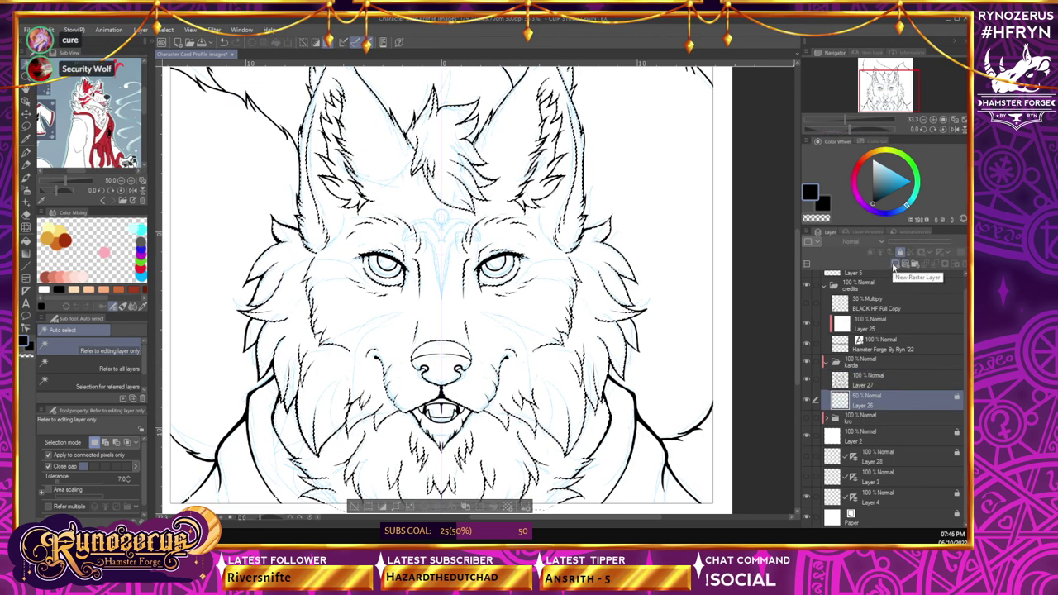
left_click(893, 263)
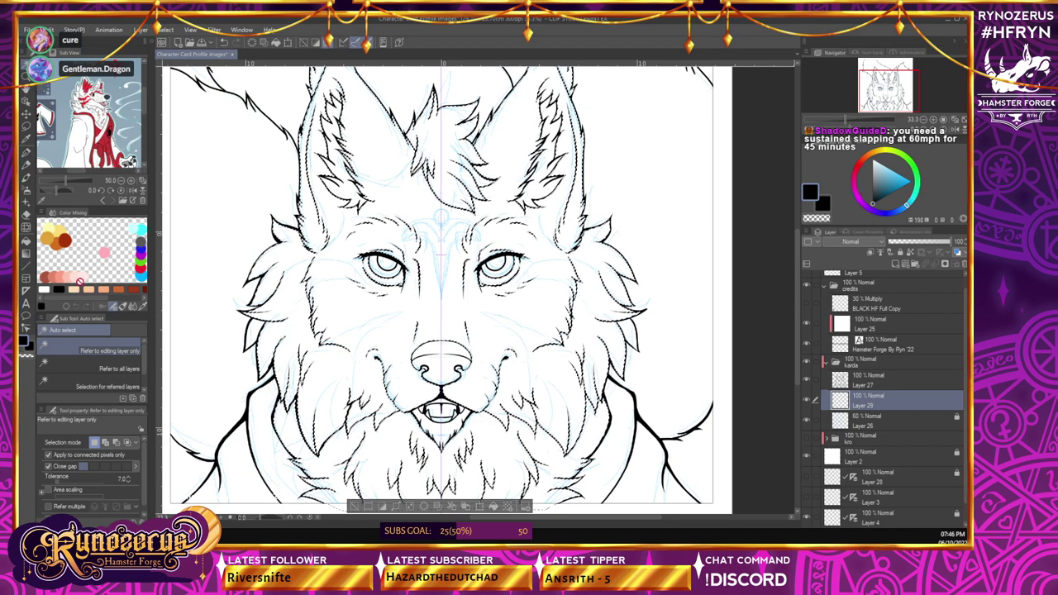
left_click(25, 242)
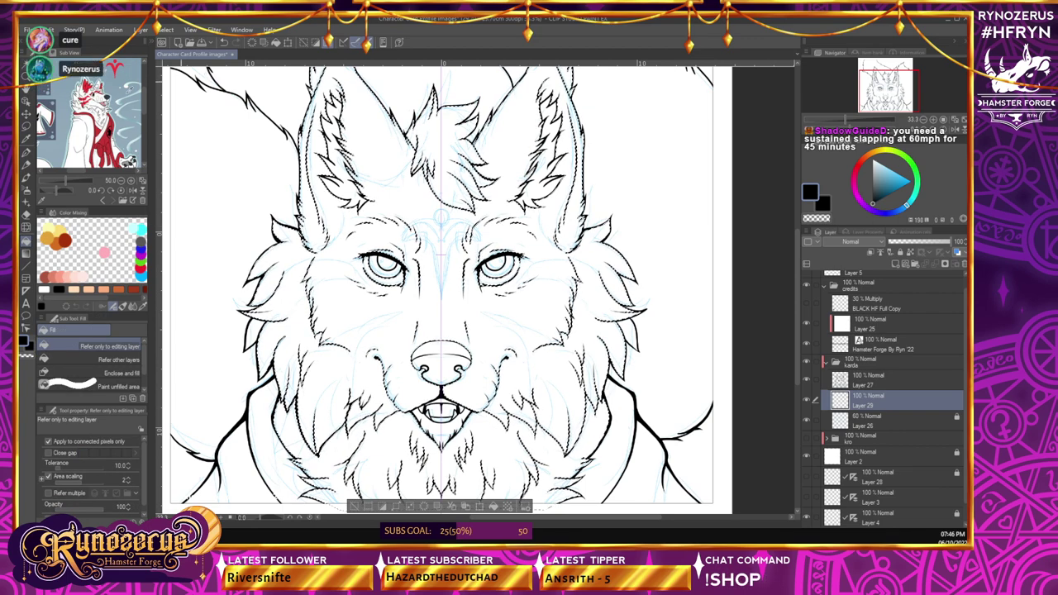
key("x")
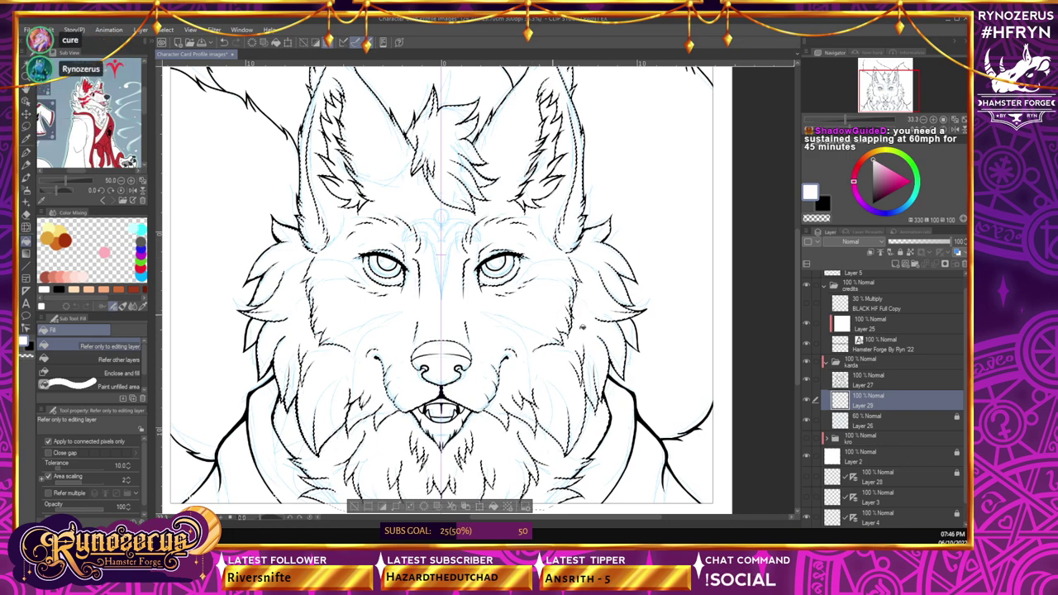
left_click(555, 313)
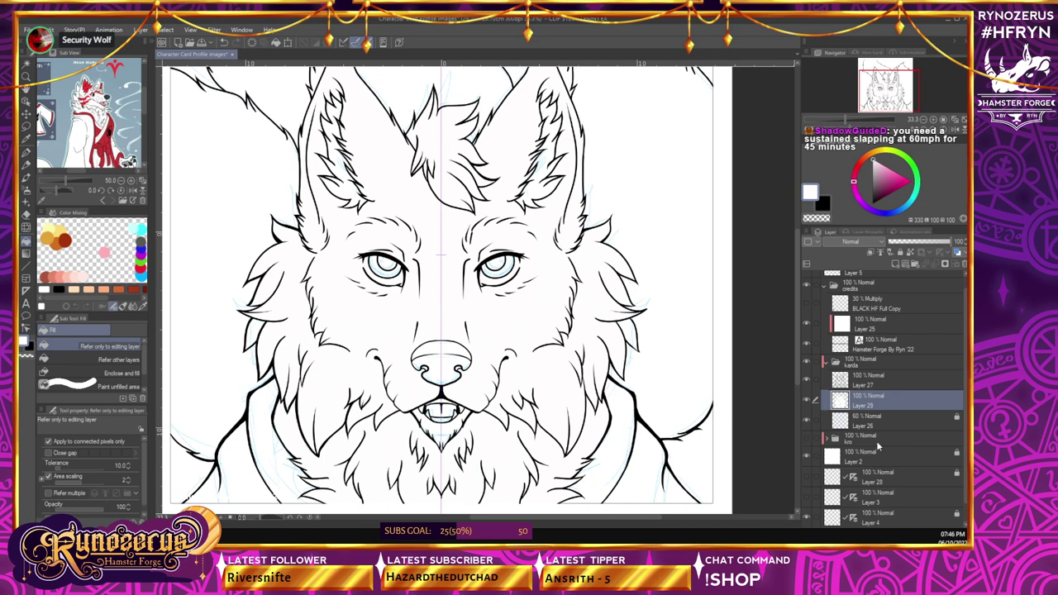
- Add a new layer below the sketch layer and fill it with the grey-blue background color of the reference image
scroll(896, 459, "down", 1)
scroll(897, 459, "up", 1)
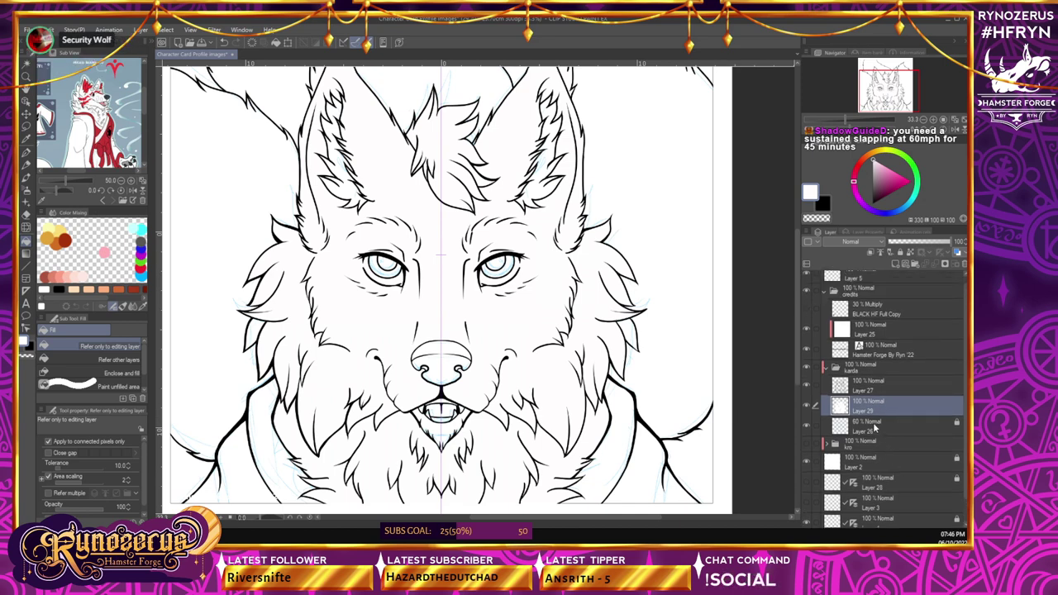
left_click(875, 427)
key("ctrl+shift+n")
left_click_drag(878, 433, 875, 454)
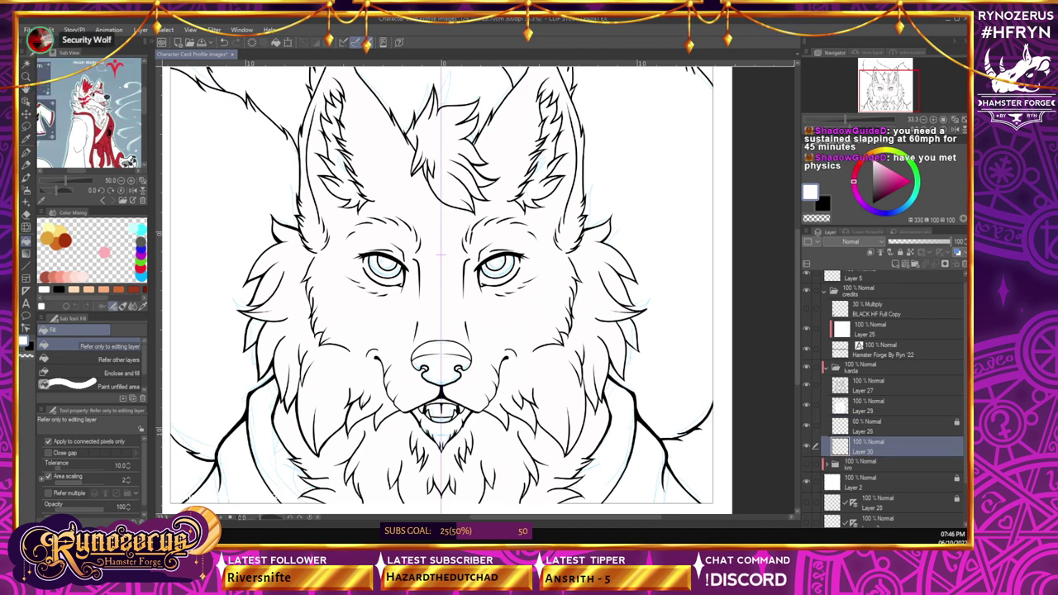
key("i")
left_click(572, 334)
key("g")
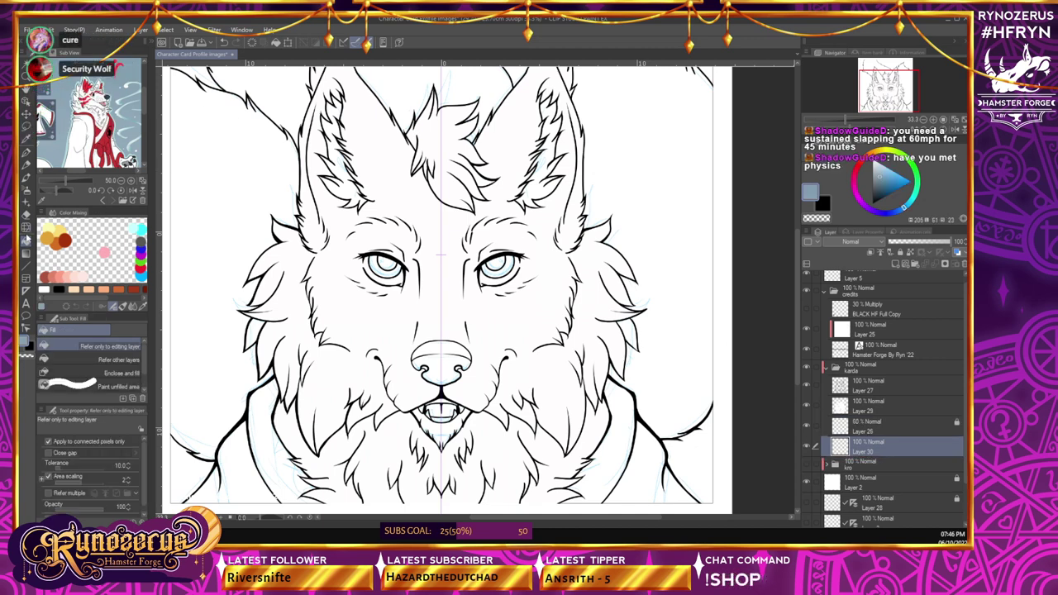
left_click(574, 333)
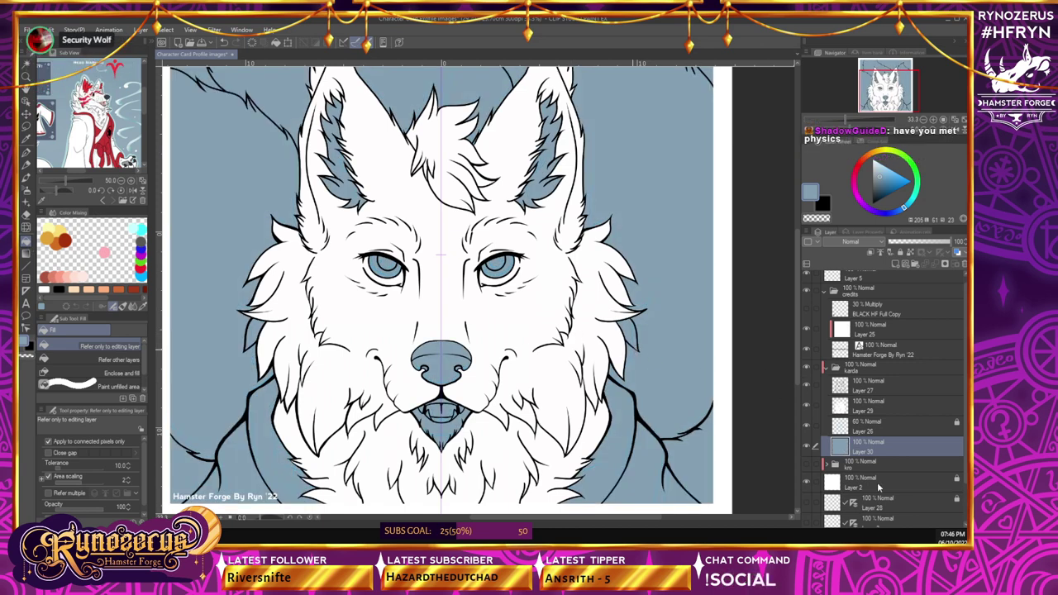
- On the white base layer, Layer 29, paint the chin fur below the mouth white with the G-pen at size 30.4
left_click(891, 408)
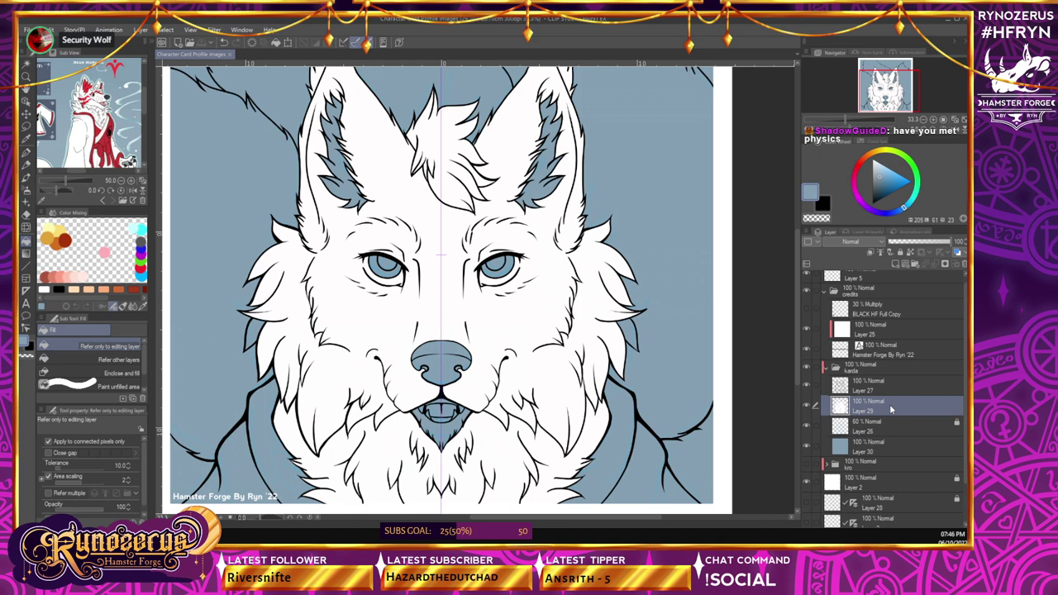
right_click(505, 329)
left_click(26, 152)
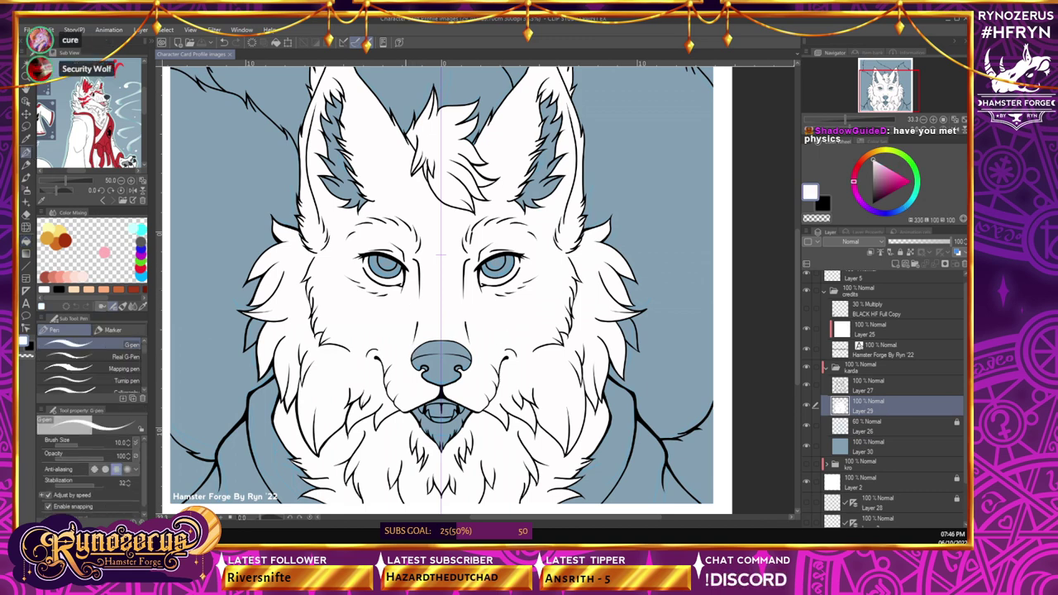
left_click(935, 121)
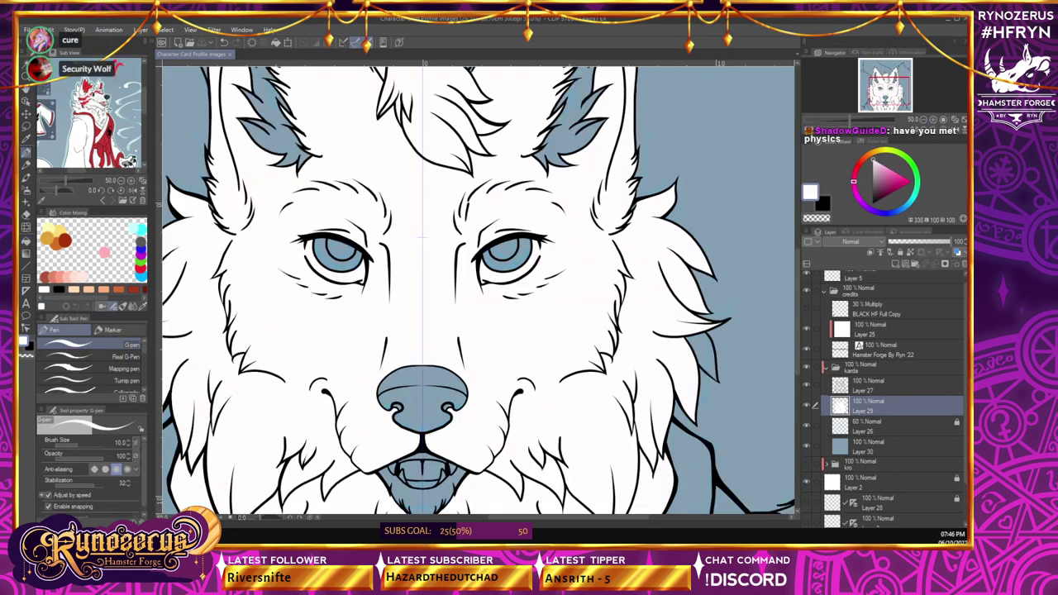
left_click(81, 447)
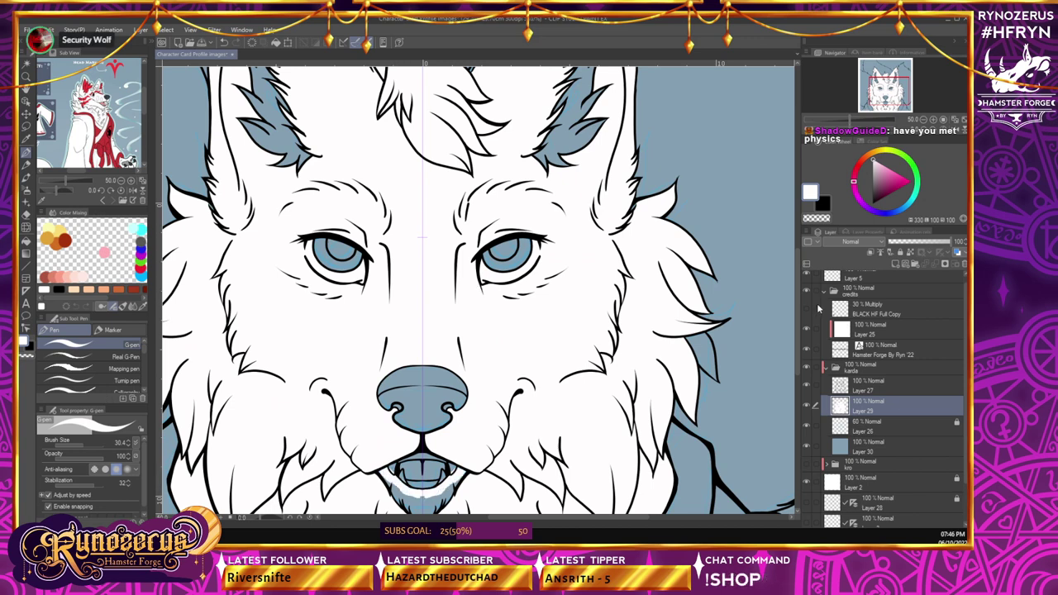
- Paint white into the unfilled outer fur tufts of the cheeks and check the fill up to the ears
left_click_drag(799, 308, 799, 330)
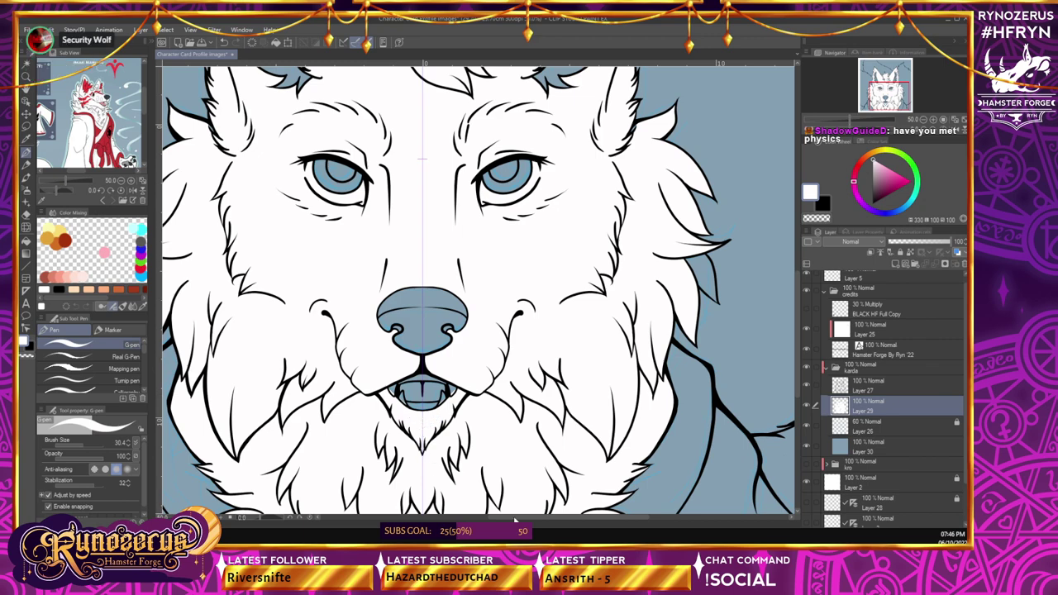
left_click_drag(517, 518, 466, 518)
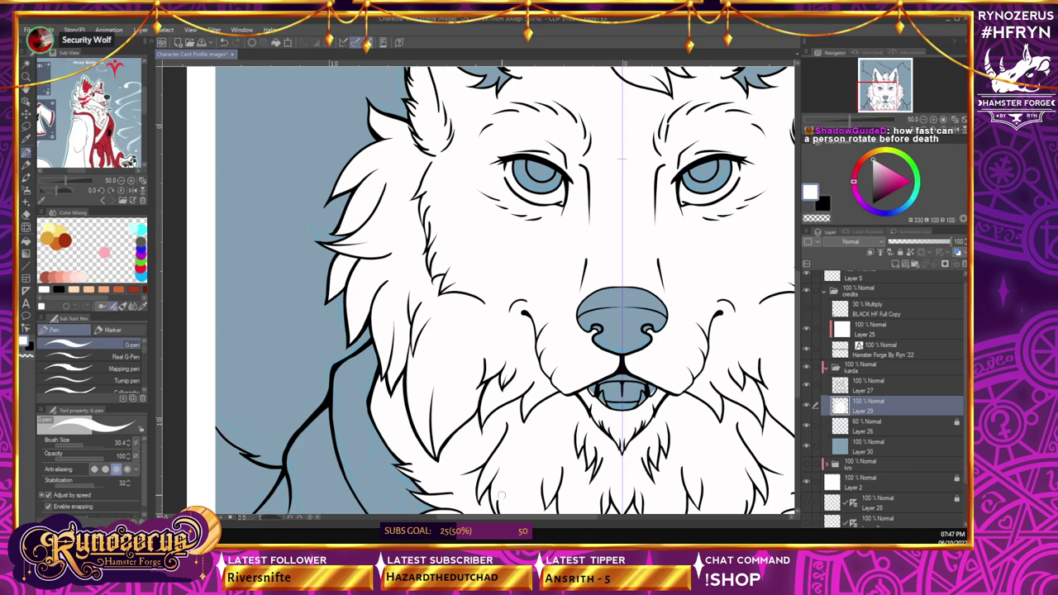
left_click_drag(468, 518, 535, 531)
left_click_drag(795, 301, 796, 276)
scroll(796, 273, "up", 6)
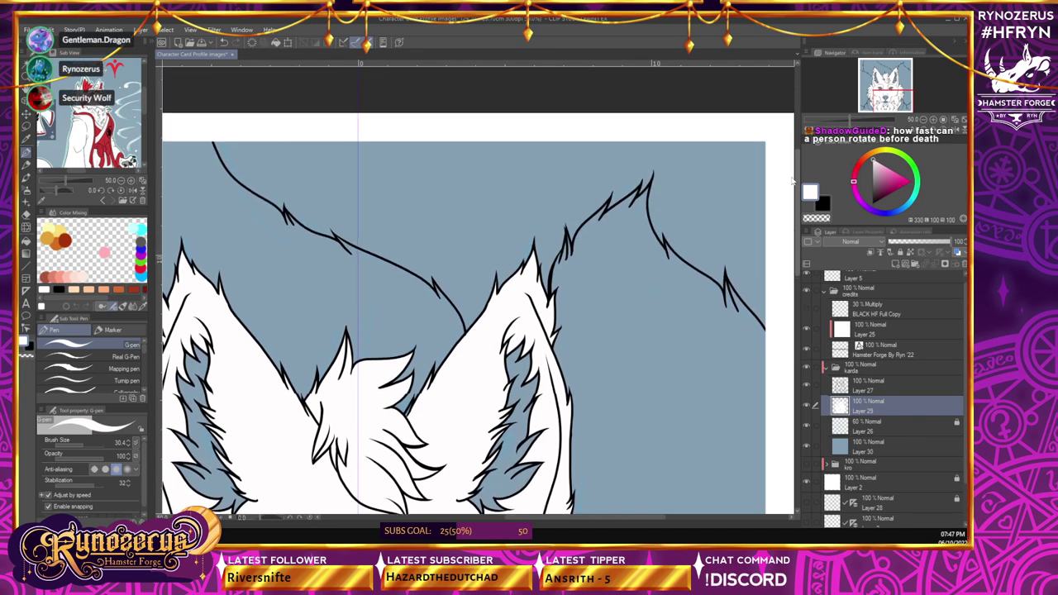
scroll(792, 177, "down", 3)
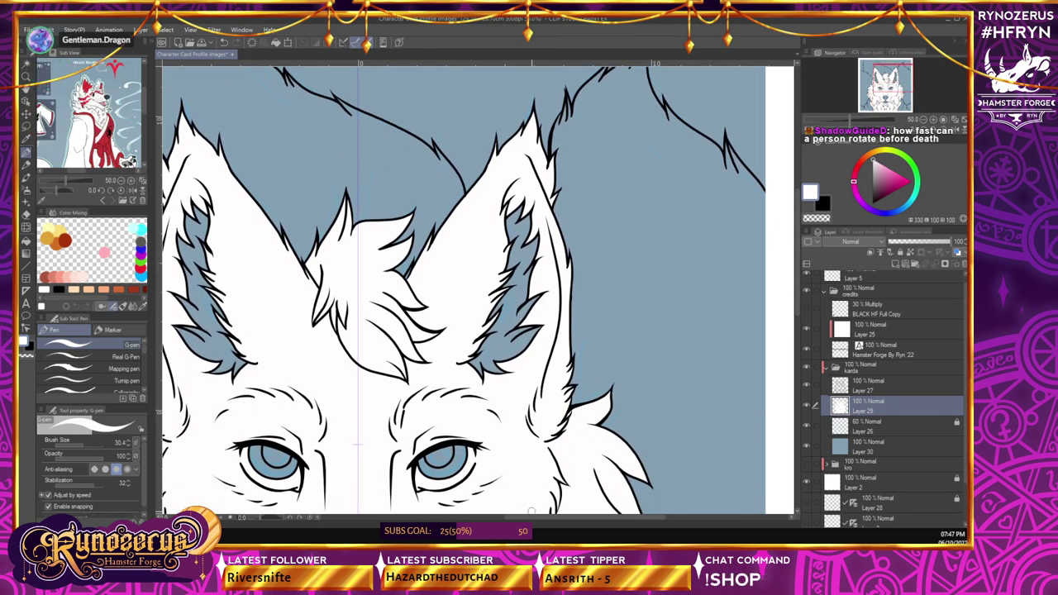
- Set the Hard eraser to size 22.4 with erasing on all layers off, and undo the test erasing at the brows
key("e")
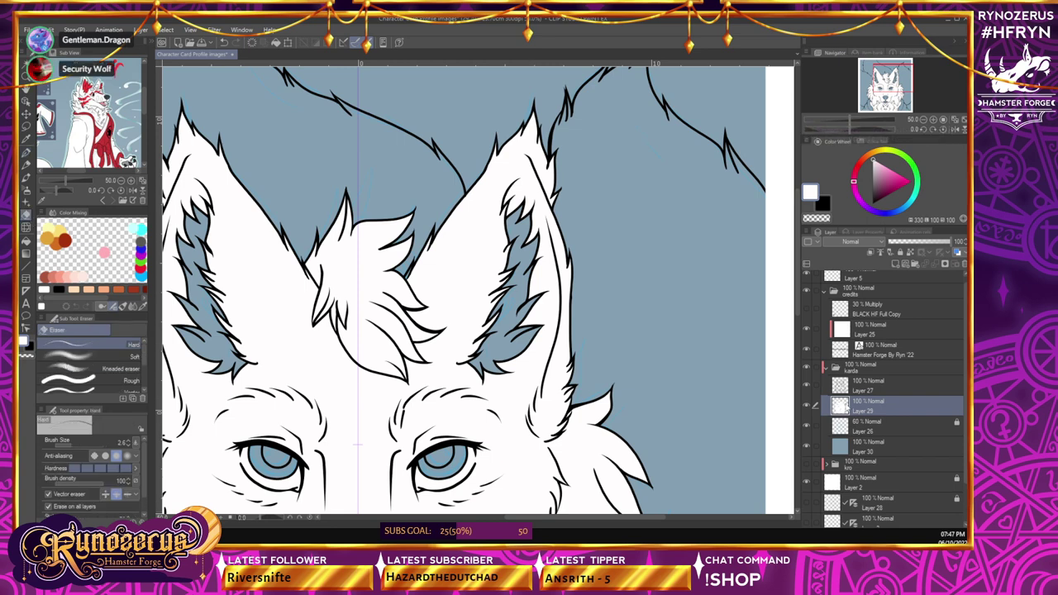
left_click(906, 390)
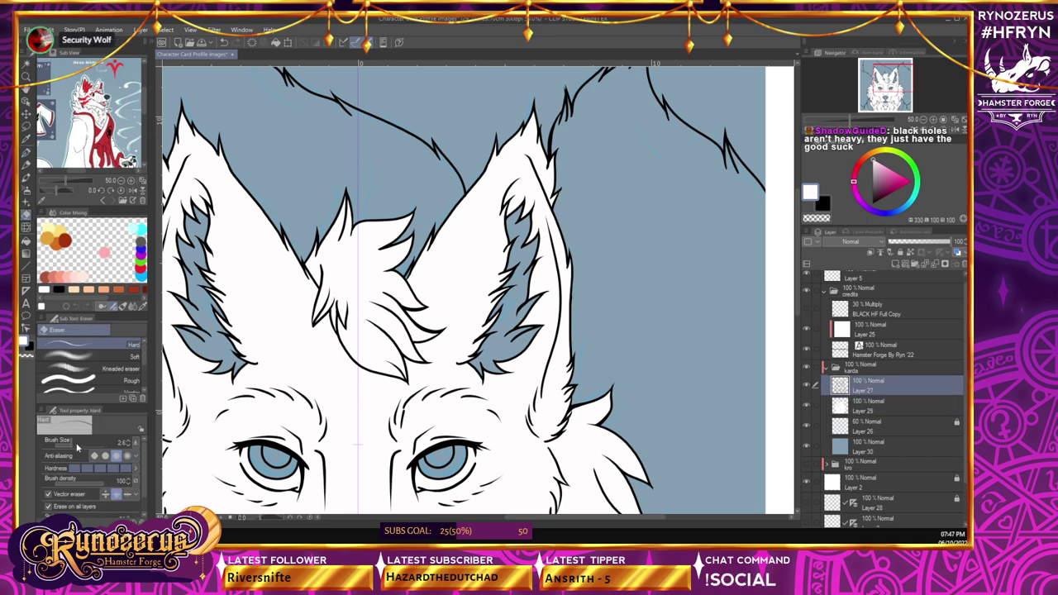
left_click(76, 444)
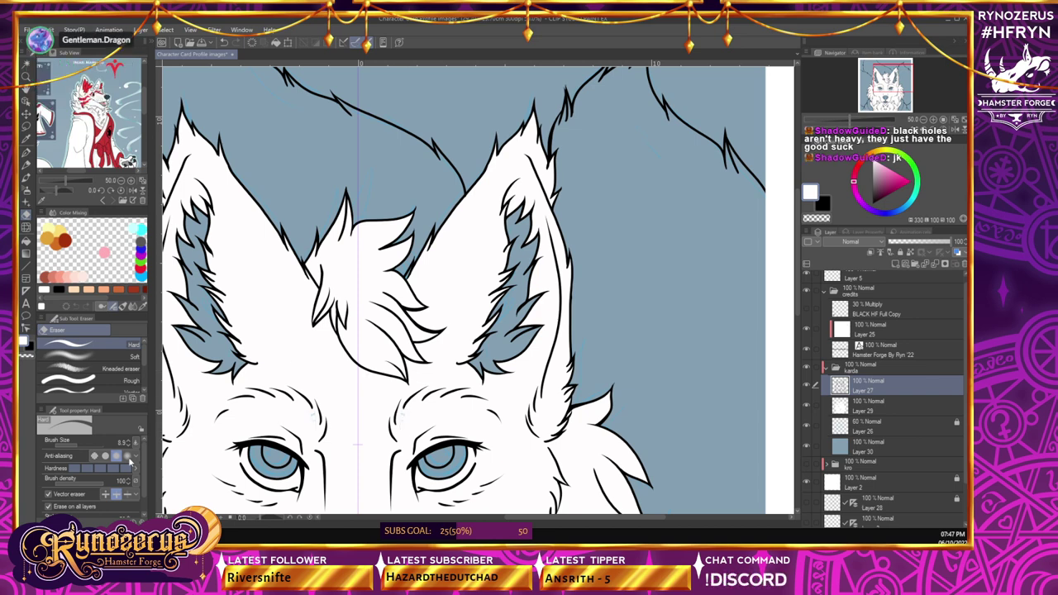
left_click(89, 444)
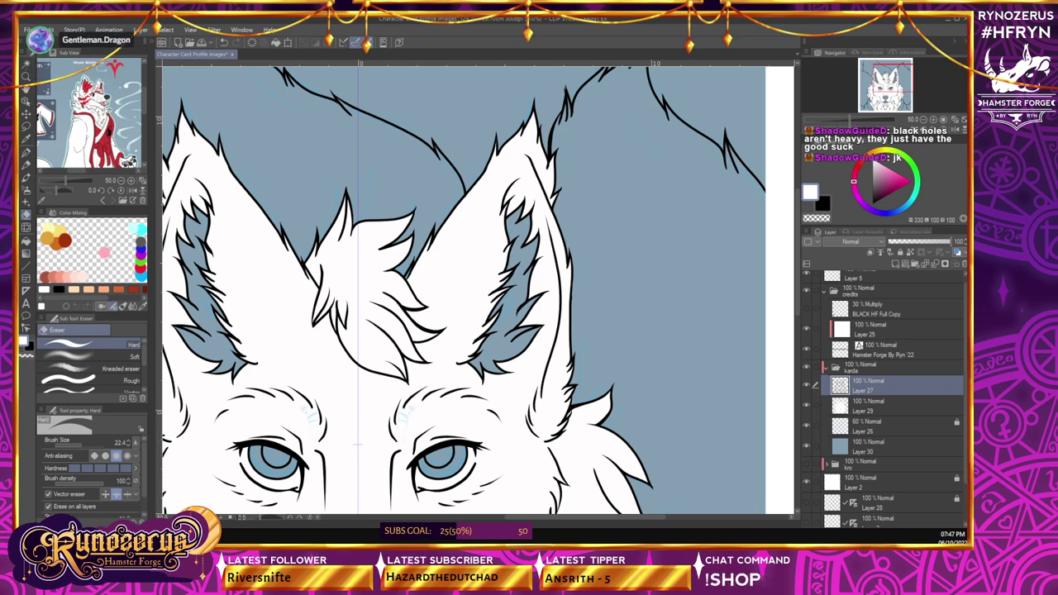
left_click(71, 507)
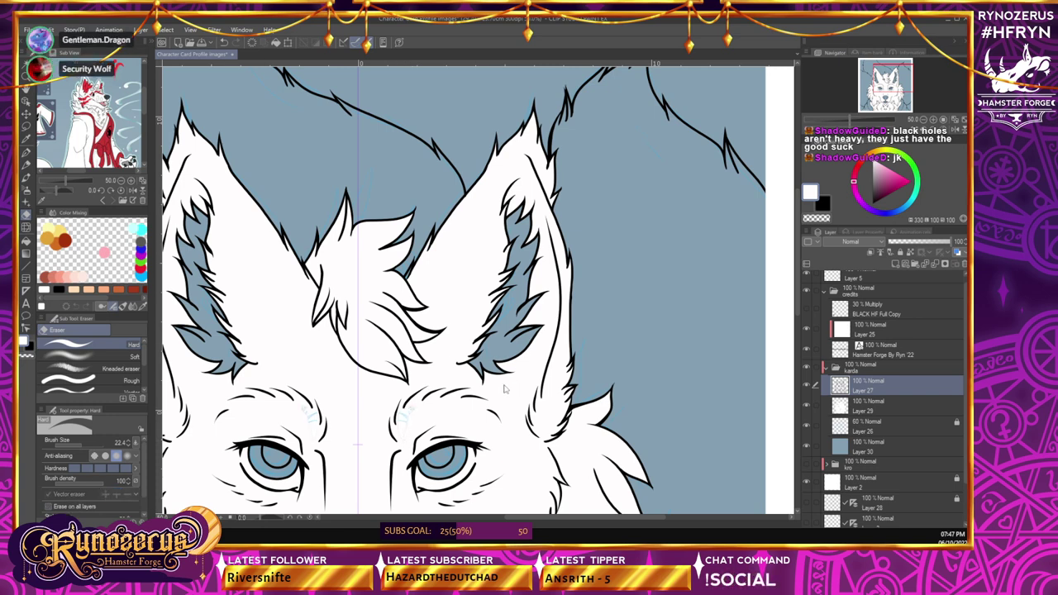
key("ctrl+z")
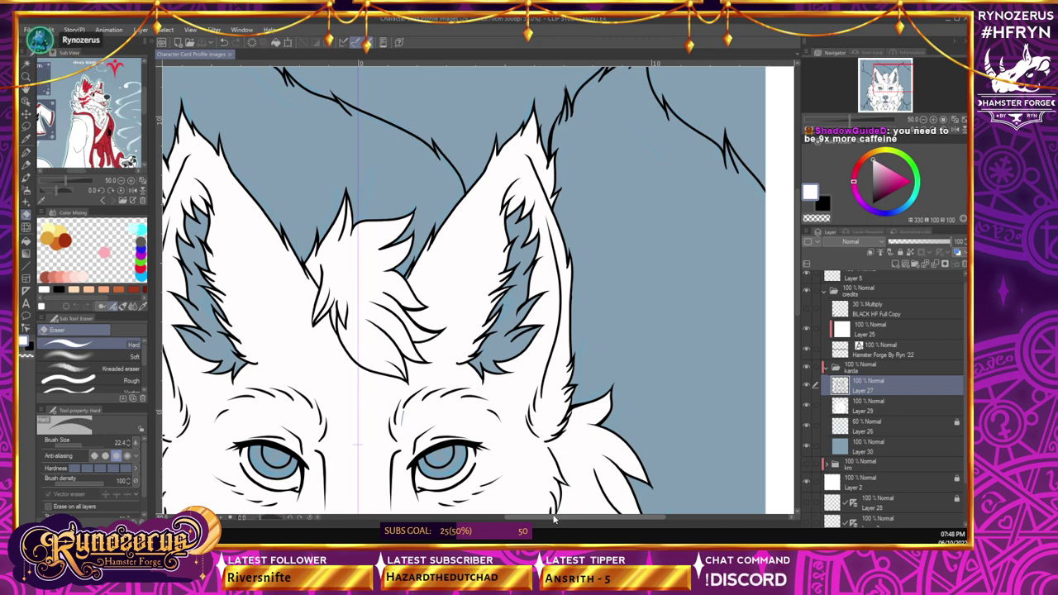
- Lock the line art layer, Layer 27, and return to the pen on the white base layer, Layer 29
left_click(32, 155)
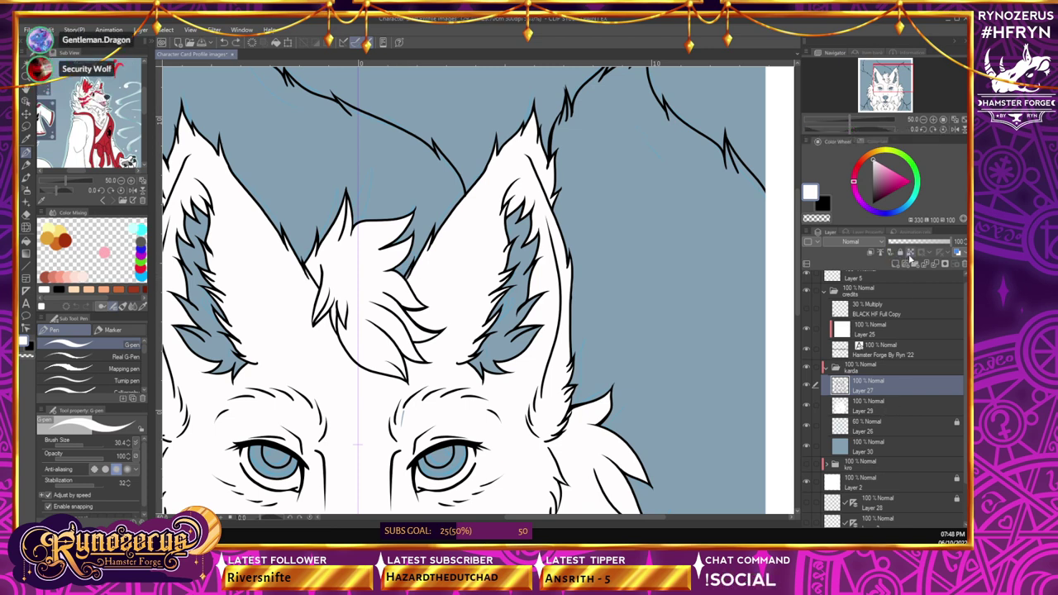
left_click(900, 252)
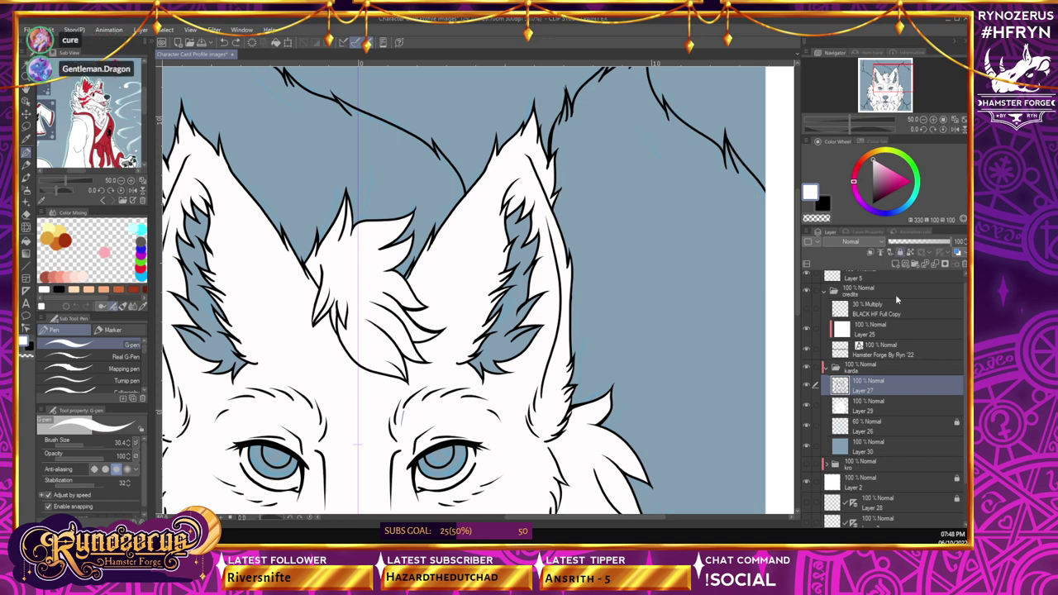
left_click(877, 405)
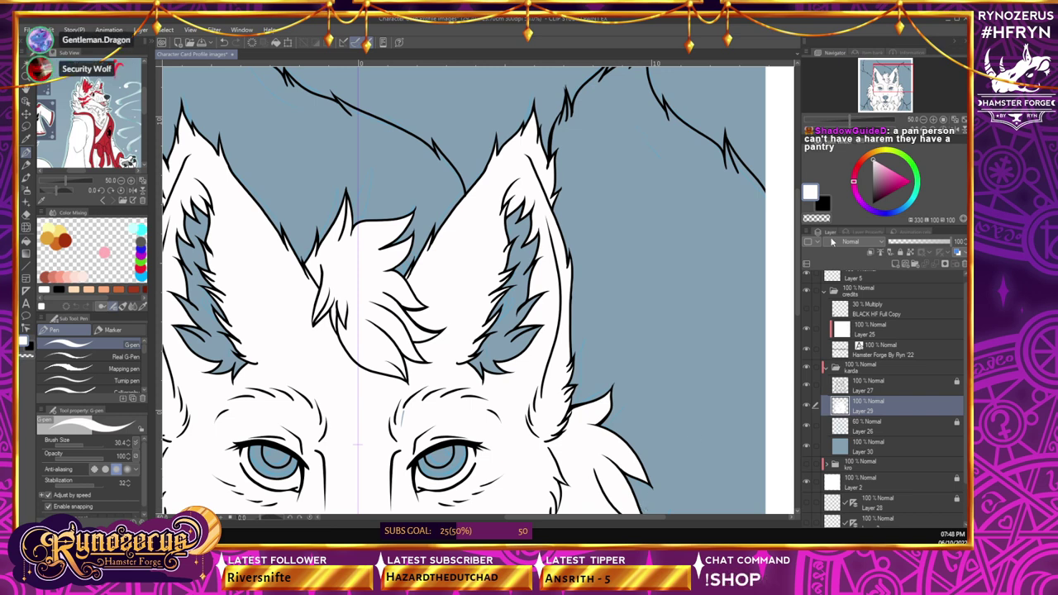
- Sample the orange-brown color from the wolf's head in the reference image for the pen
left_click(924, 120)
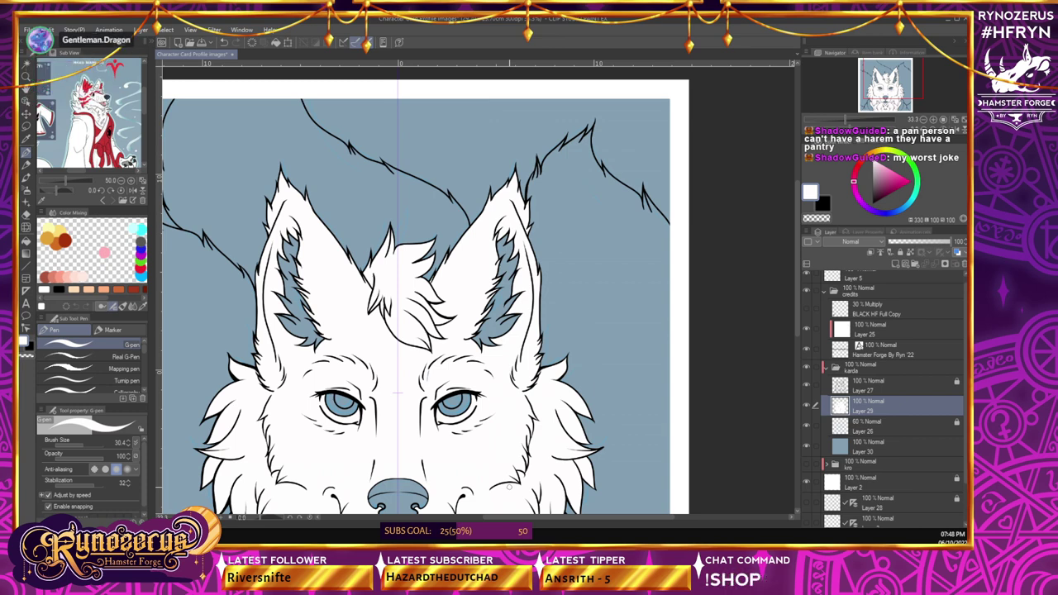
left_click(131, 181)
left_click(132, 181)
left_click_drag(121, 76, 115, 124)
key("i")
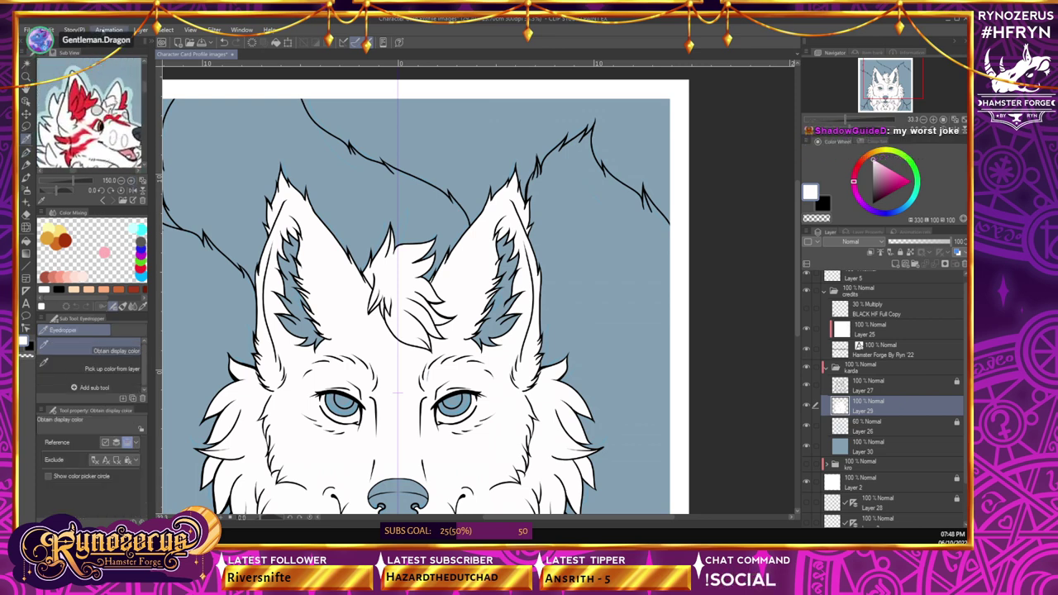
left_click(102, 121)
key("p")
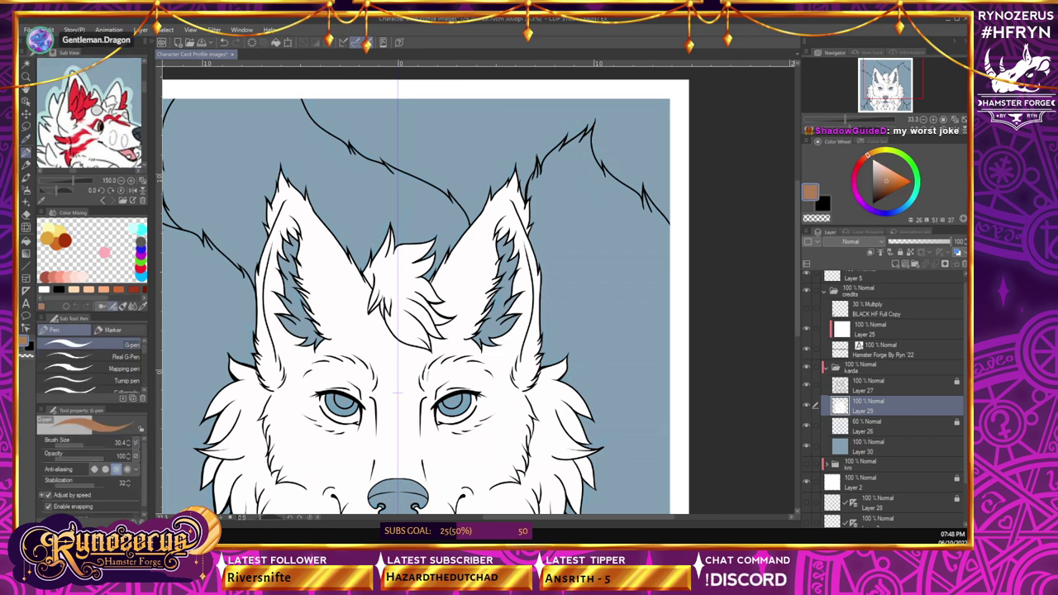
- Find the palette swatches on the reference sheet and sample the dark maroon as the drawing color
left_click_drag(98, 110, 152, 168)
left_click(121, 181)
left_click(121, 181)
left_click_drag(77, 124, 149, 142)
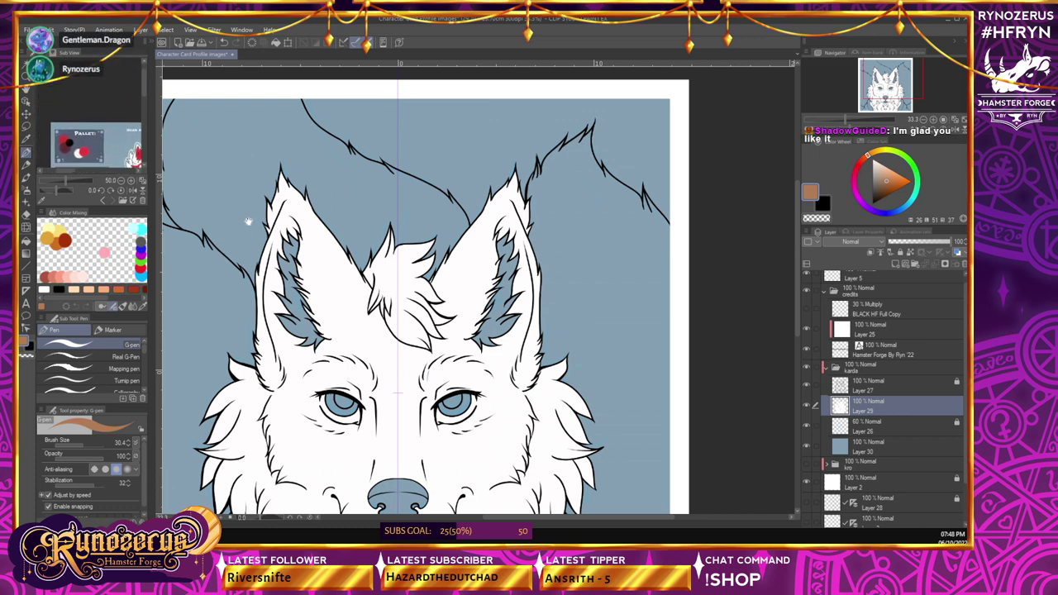
left_click_drag(167, 143, 246, 158)
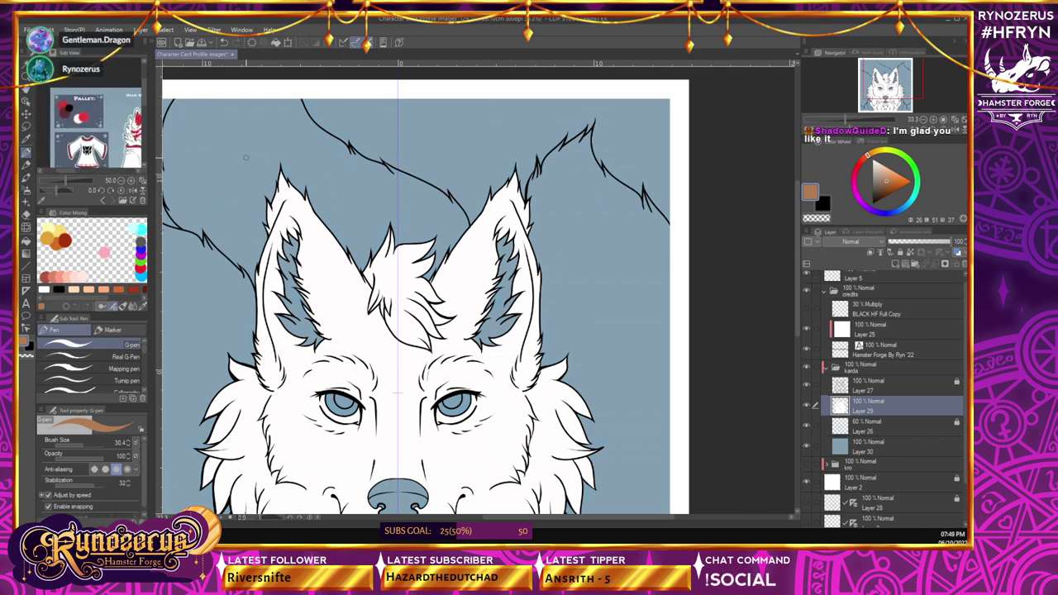
left_click(131, 181)
left_click(131, 180)
left_click(101, 127)
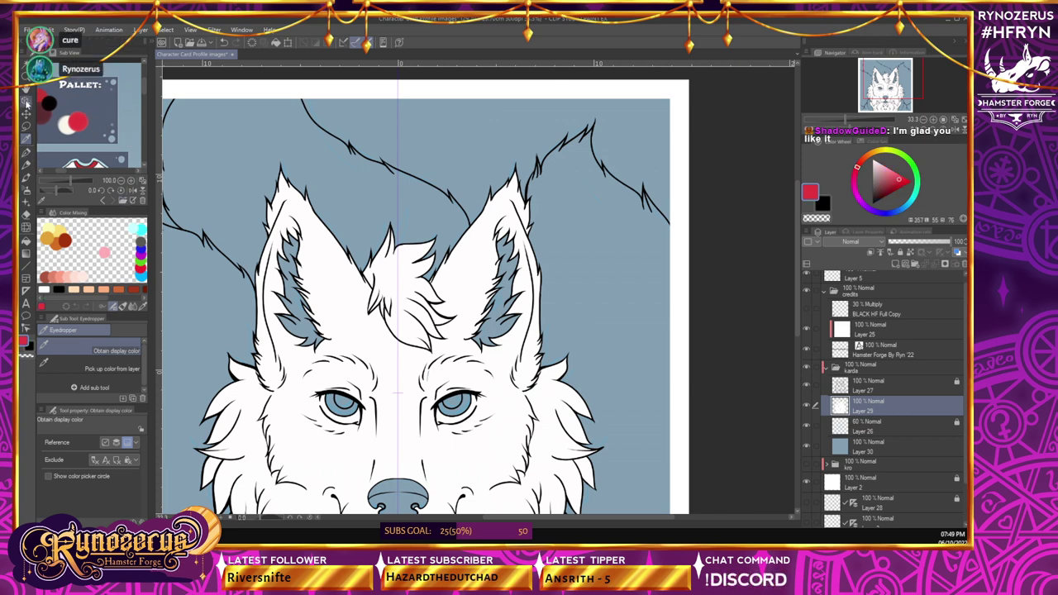
left_click(27, 112)
left_click_drag(120, 113, 198, 153)
key("i")
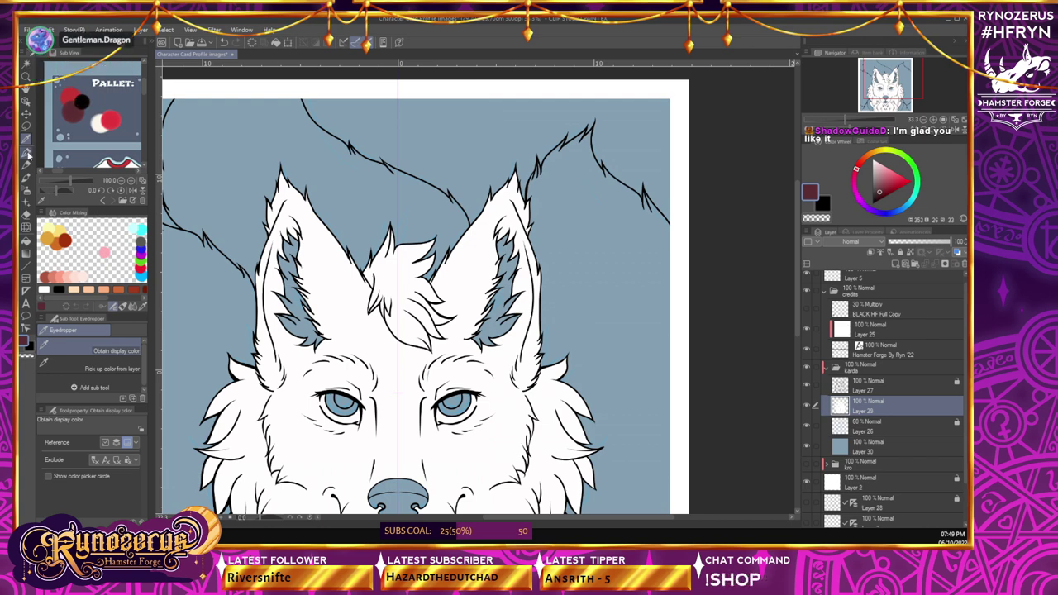
- Try painting the irises dark maroon directly on Layer 29, and undo the strokes
left_click(26, 154)
left_click_drag(329, 397, 334, 402)
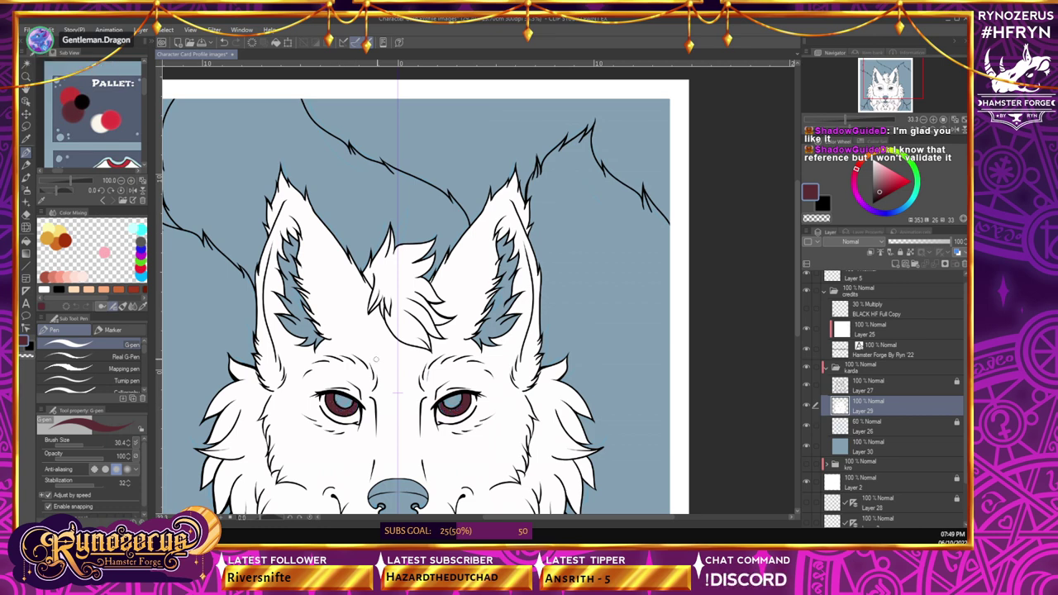
key("ctrl+z")
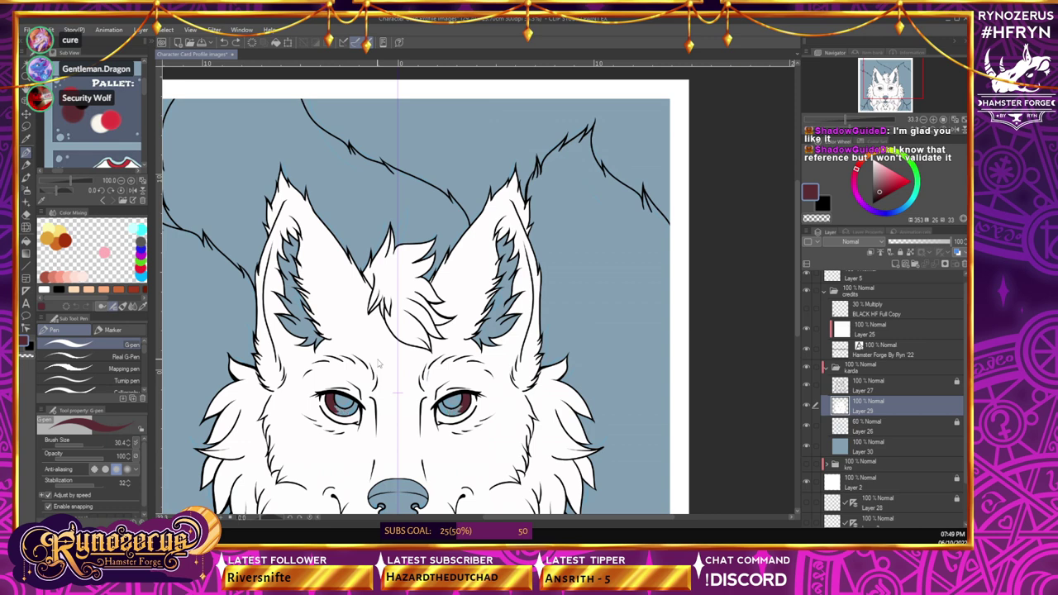
key("ctrl+z")
key("ctrl+z")
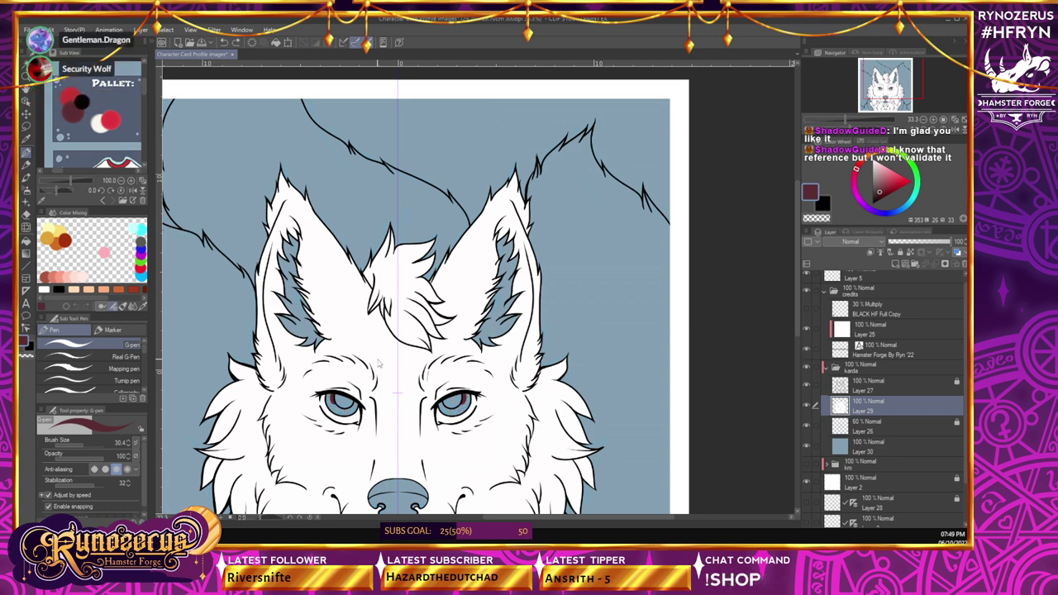
- Add a new layer clipped to the white base, Layer 29, and paint the eyes white on Layer 29
key("ctrl+shift+n")
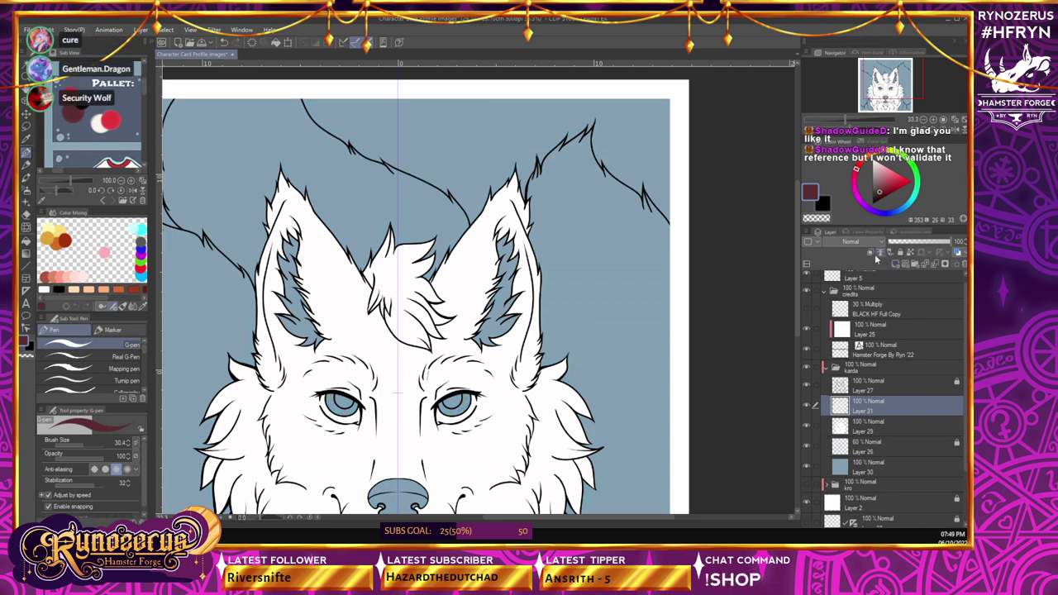
left_click(915, 429)
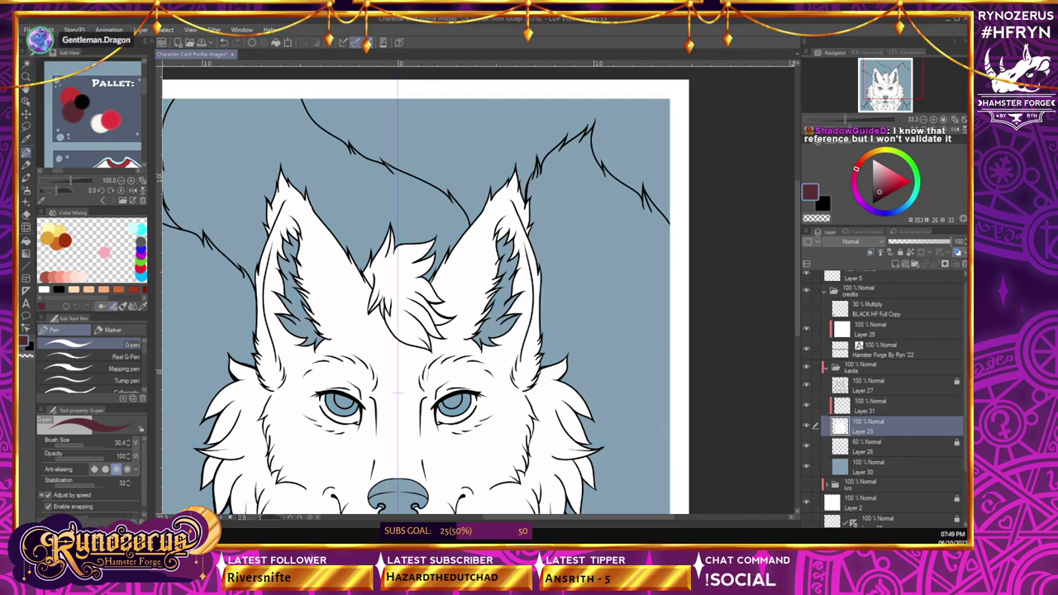
left_click(29, 347)
left_click(44, 290)
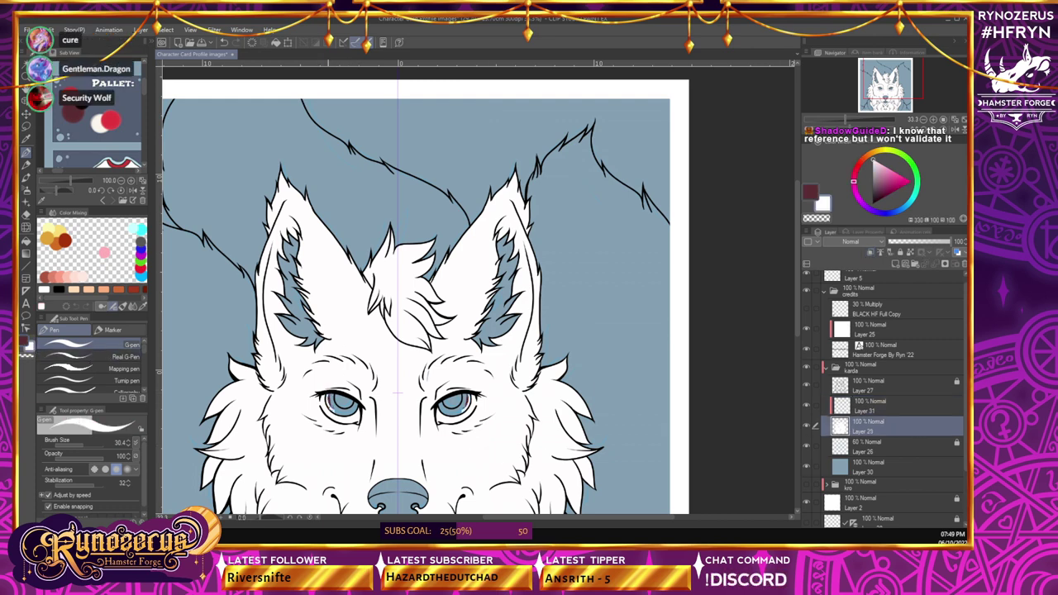
mouse_move(337, 396)
left_mouse_down()
mouse_move(340, 418)
mouse_move(348, 400)
mouse_move(351, 409)
left_mouse_up()
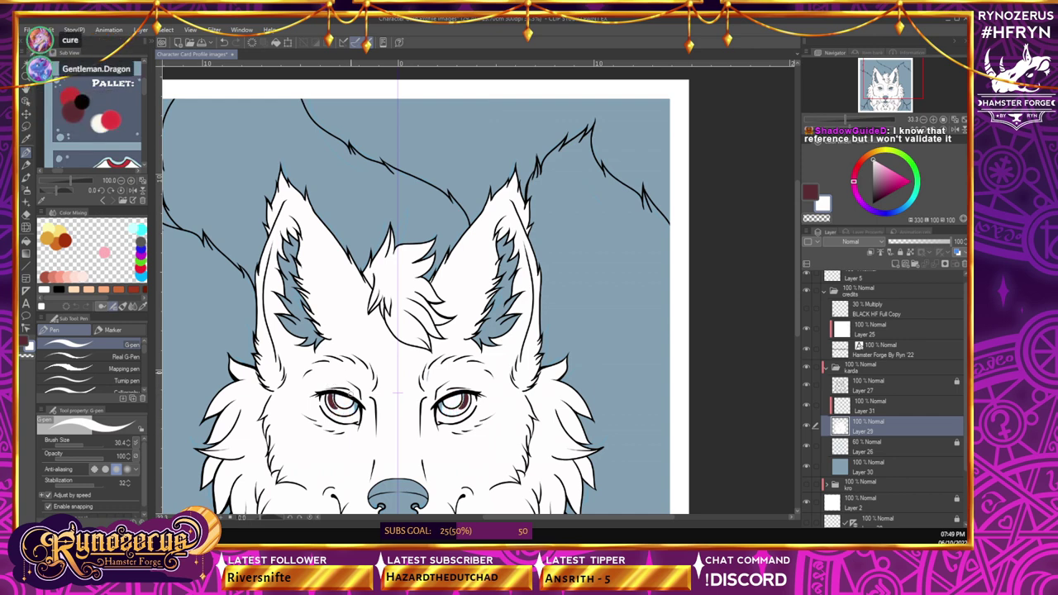
- Paint the inner ears, the nose and the gaps below the cheek fur white on Layer 29 with a larger pen
left_click_drag(479, 290, 490, 290, "ctrl+alt")
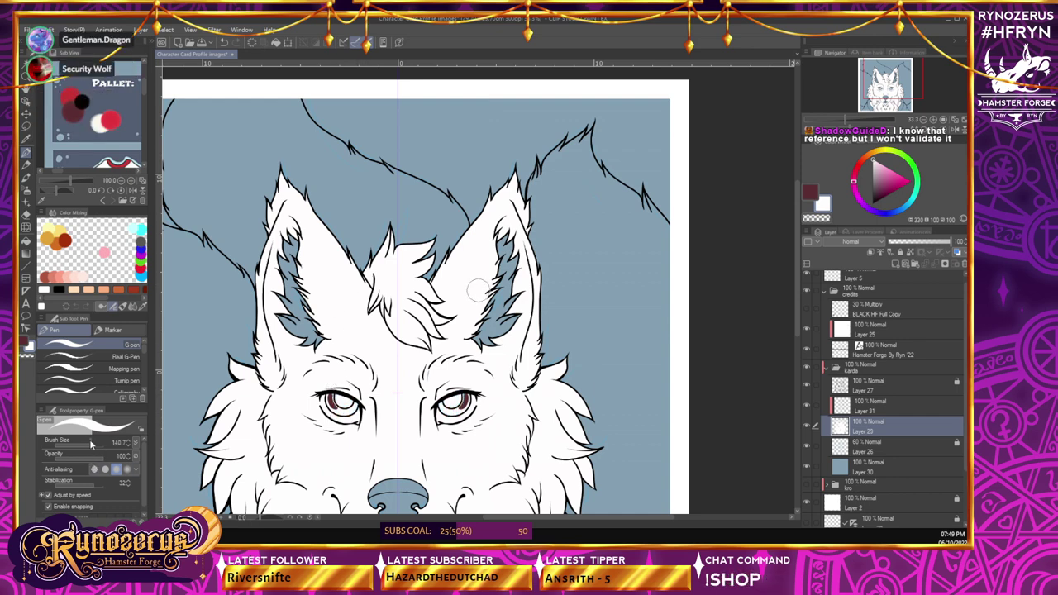
mouse_move(289, 233)
left_mouse_down()
mouse_move(294, 333)
mouse_move(298, 233)
mouse_move(321, 340)
left_mouse_up()
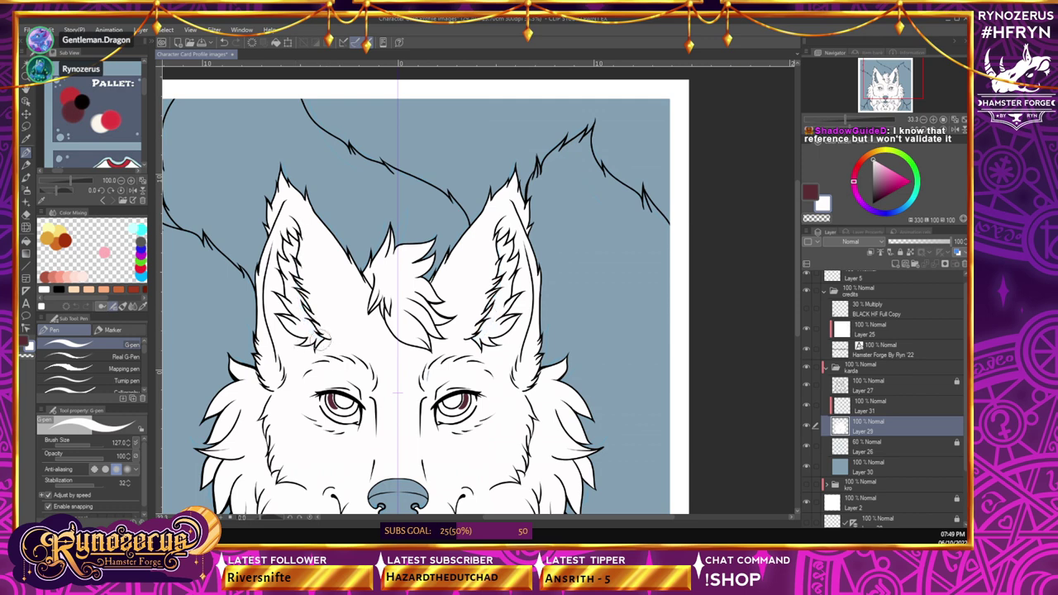
left_click_drag(797, 264, 793, 320)
mouse_move(426, 335)
left_mouse_down()
mouse_move(389, 340)
mouse_move(401, 331)
left_mouse_up()
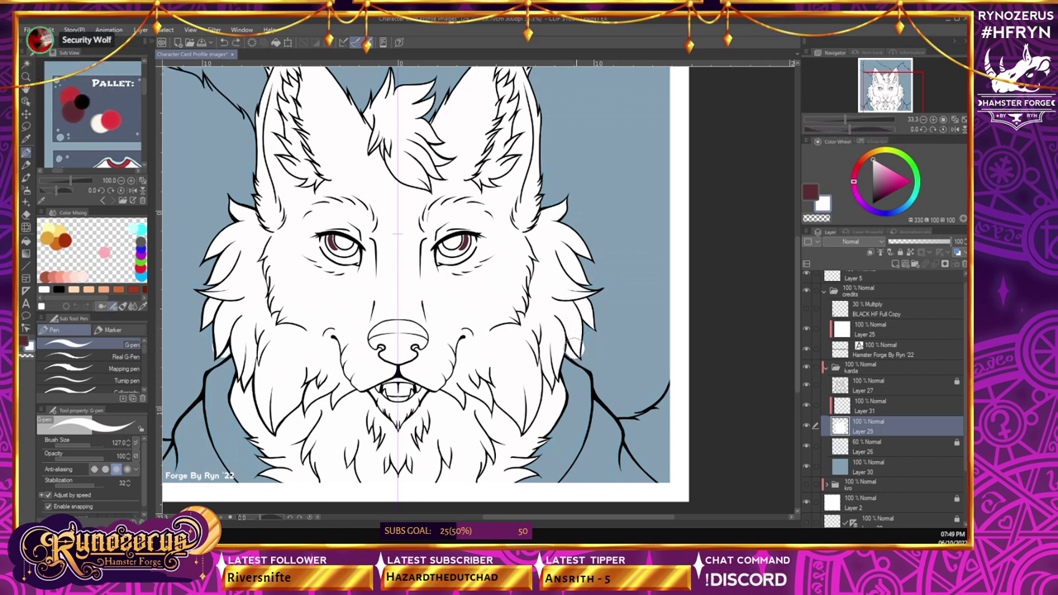
left_click_drag(578, 349, 618, 405)
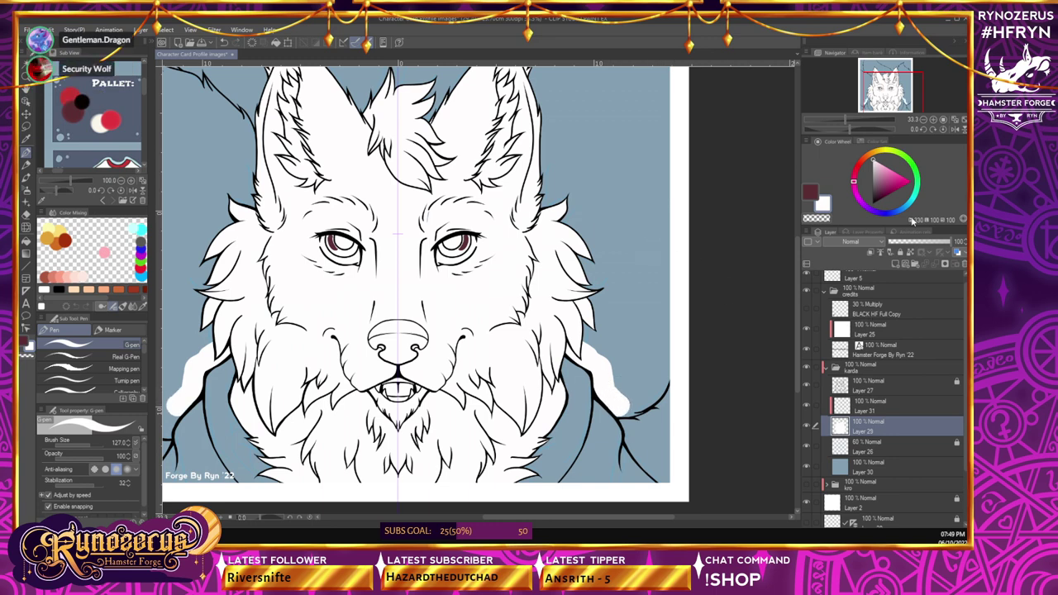
left_click(923, 120)
left_click(923, 120)
left_click(924, 120)
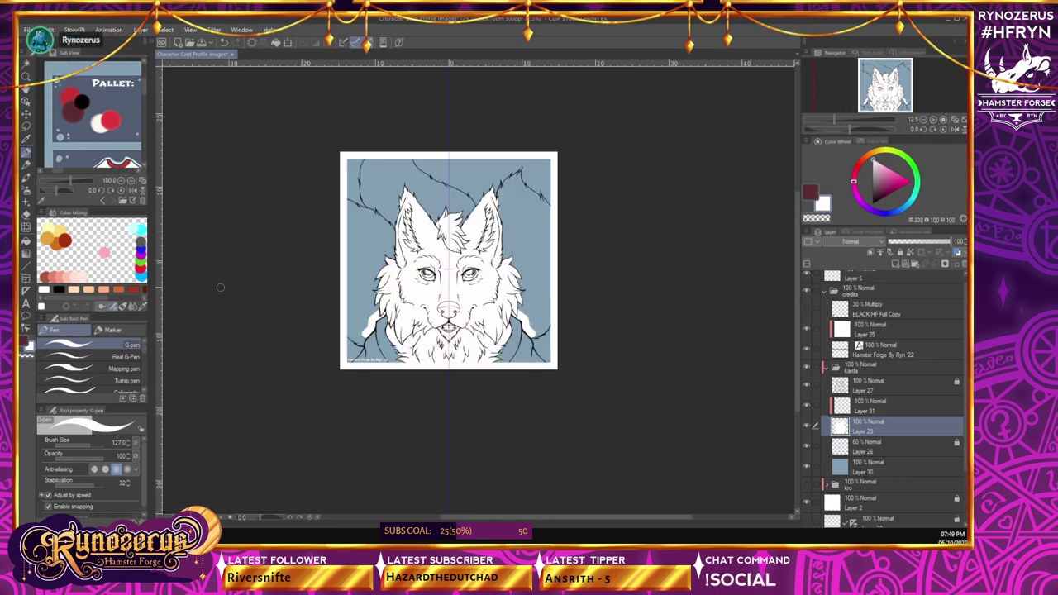
key("w")
left_click(528, 252)
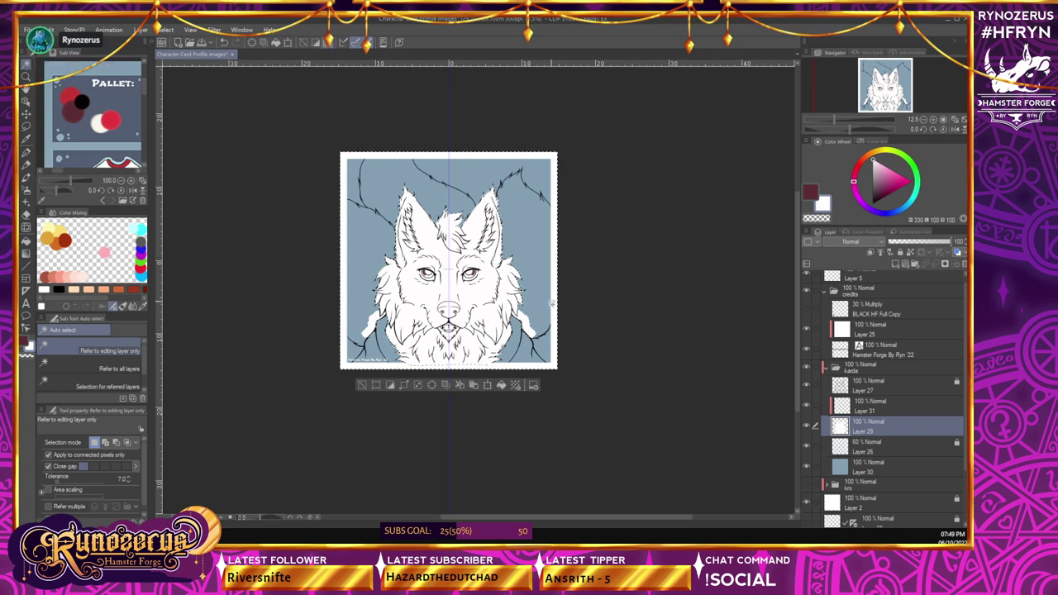
key("ctrl+d")
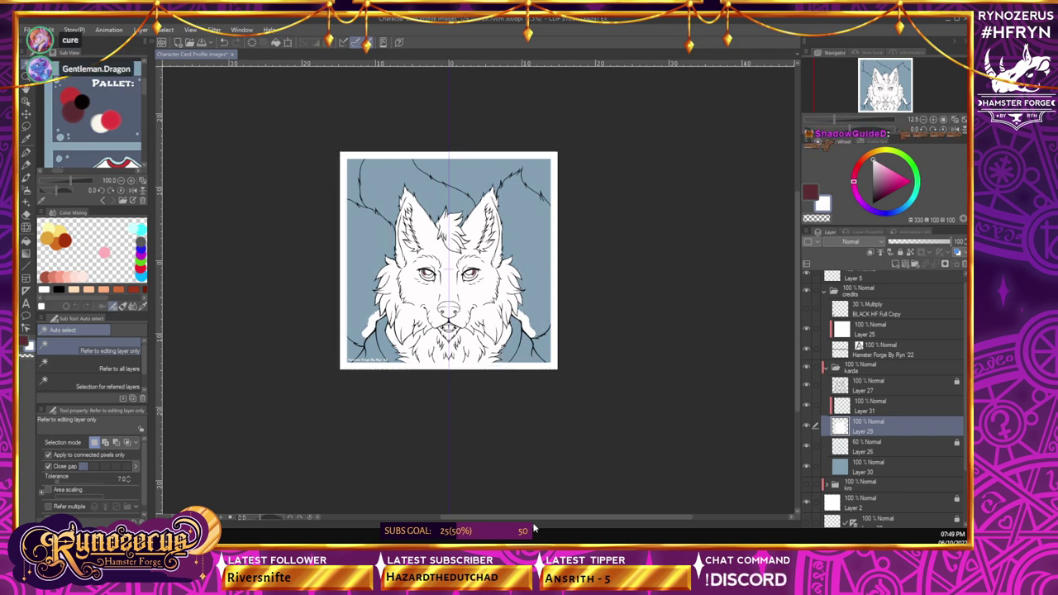
left_click(894, 386)
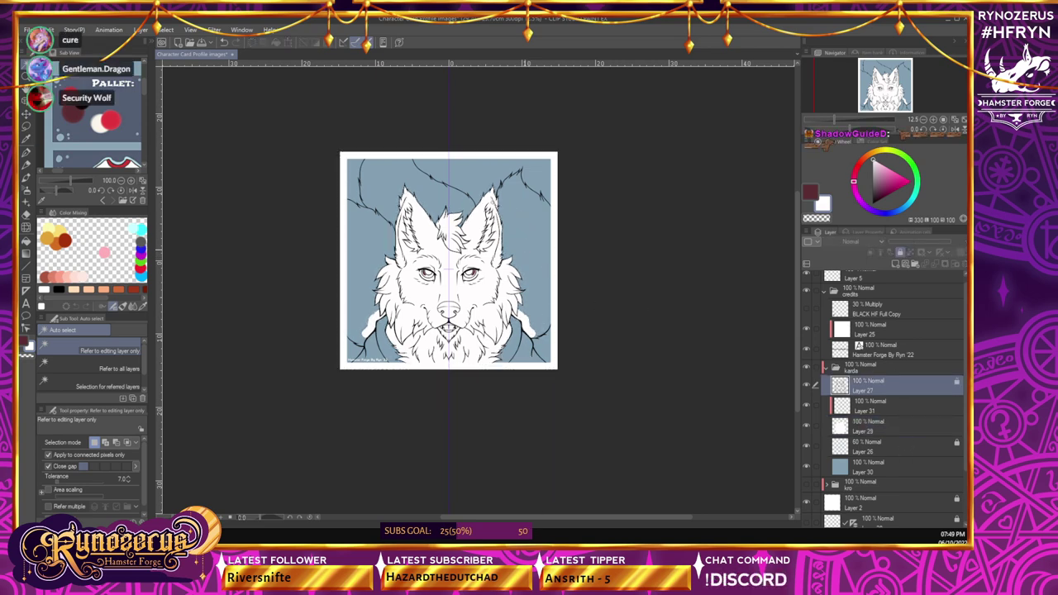
left_click(451, 178)
key("ctrl+d")
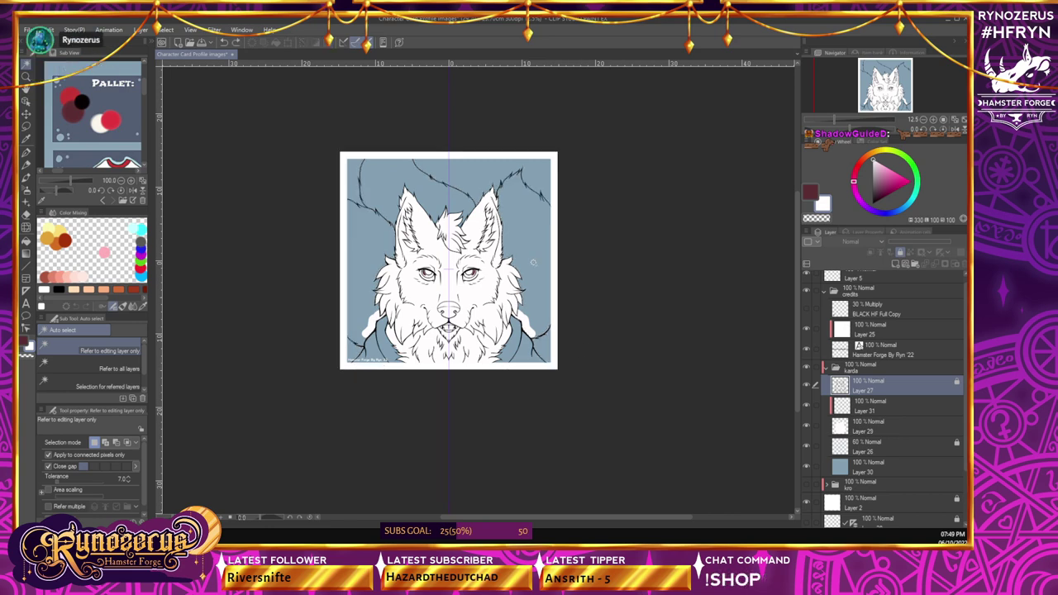
key("ctrl+z")
key("ctrl+z")
- Close the open background fur outlines at the artwork's edges in black on Layer 27, and relock the layer
key("ctrl+plus")
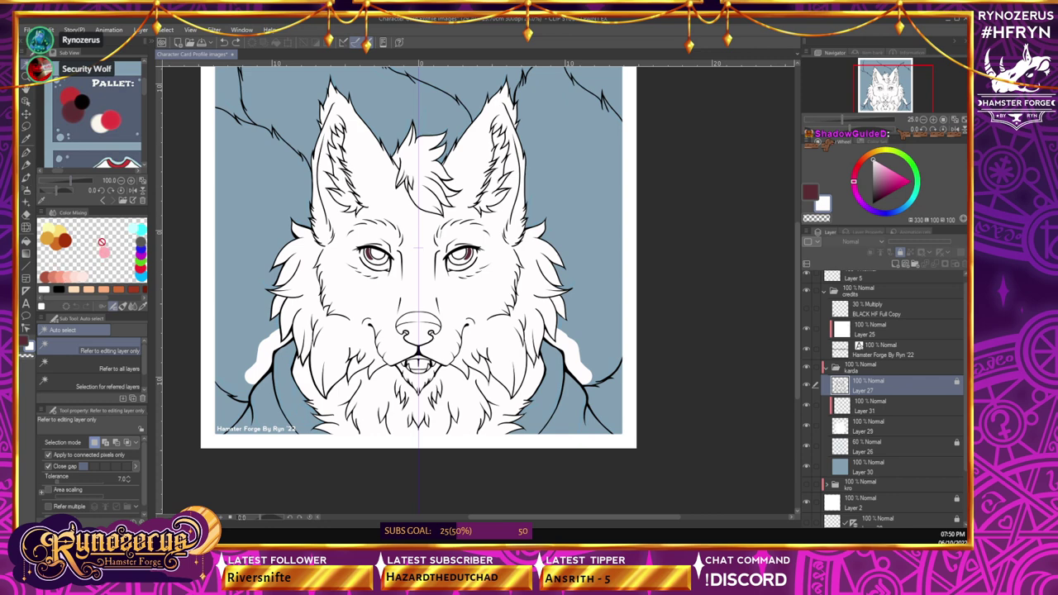
left_click(28, 158)
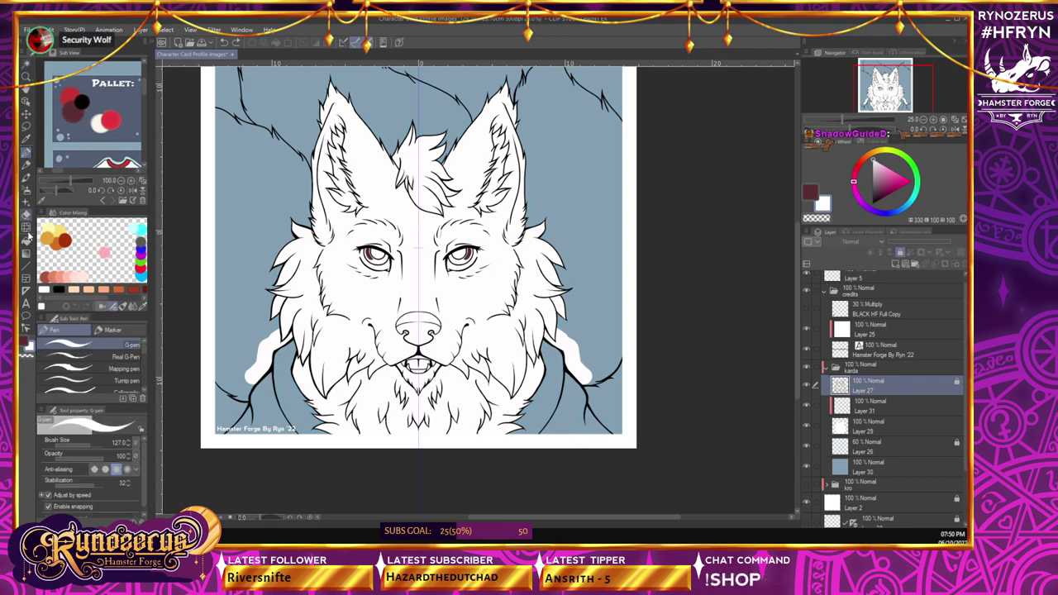
left_click(25, 341)
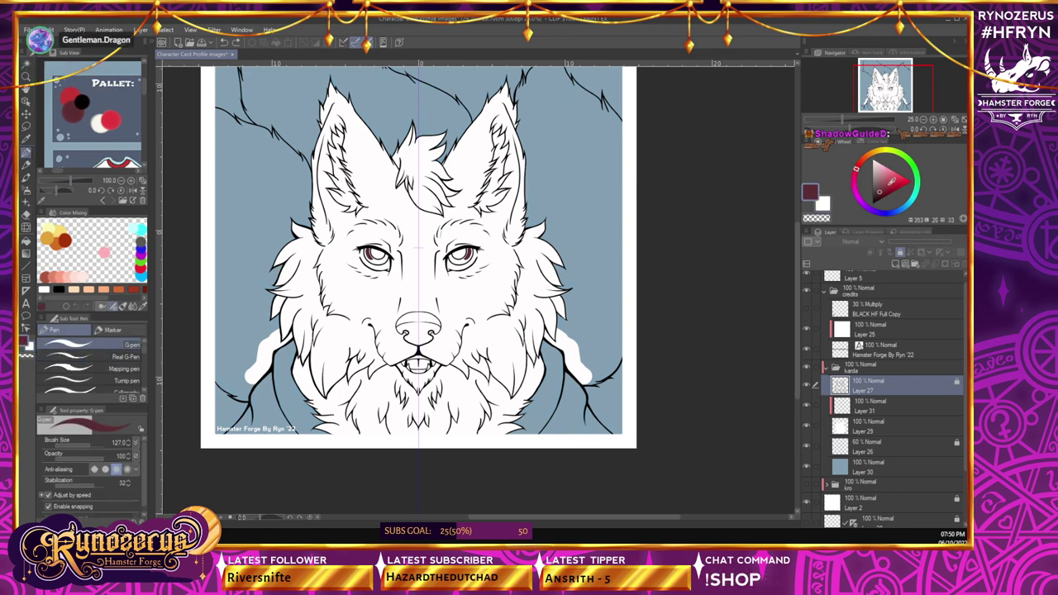
left_click(874, 203)
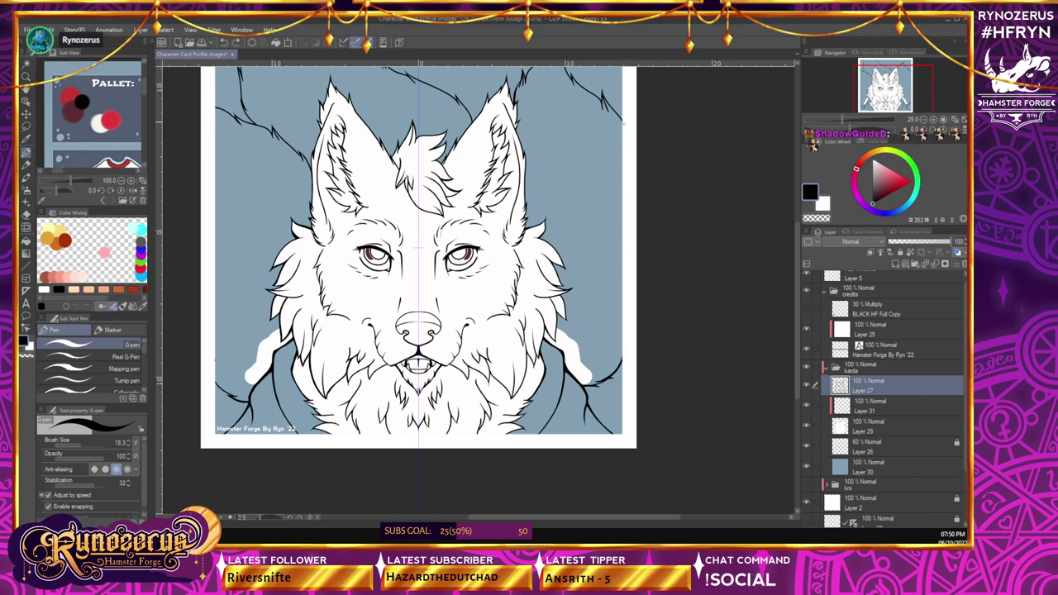
left_click(900, 252)
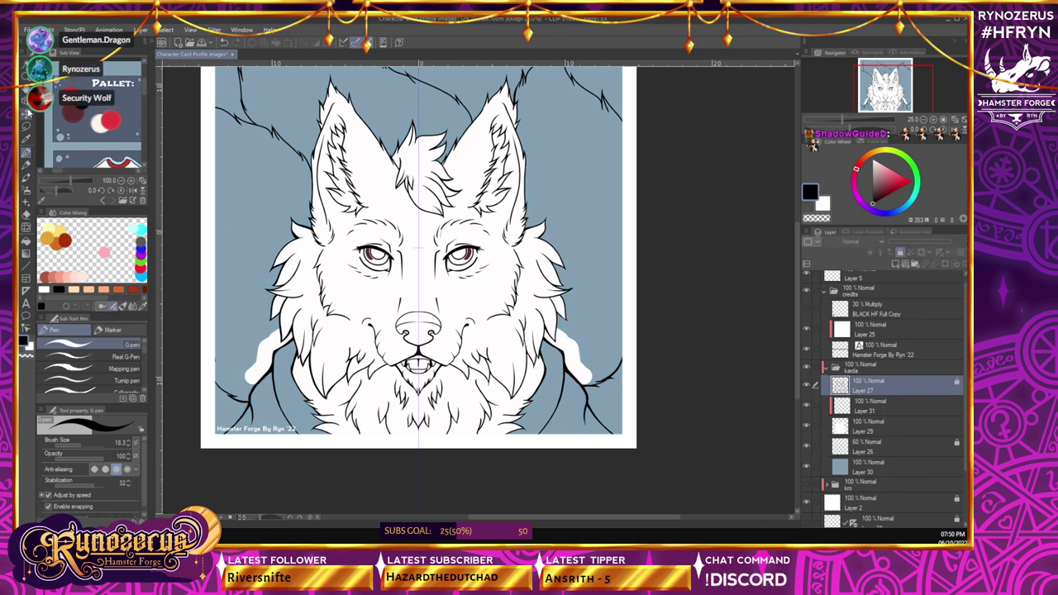
- Auto-select the enclosed fur shapes behind the head from the Layer 27 line art and expand the selection by 2 px
left_click(27, 63)
left_click(240, 220)
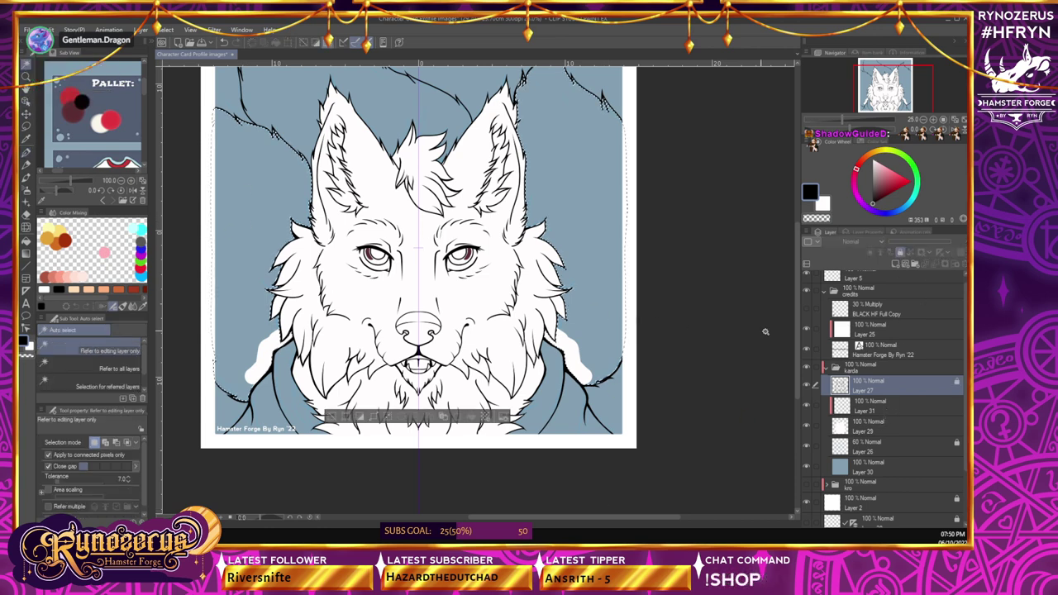
left_click_drag(798, 365, 798, 335)
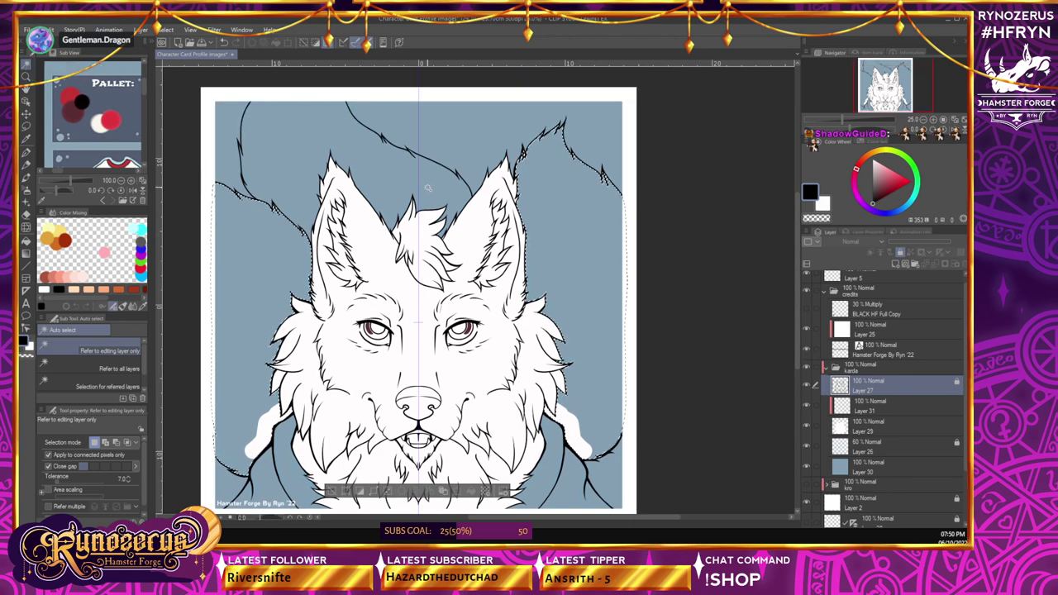
left_click(168, 30)
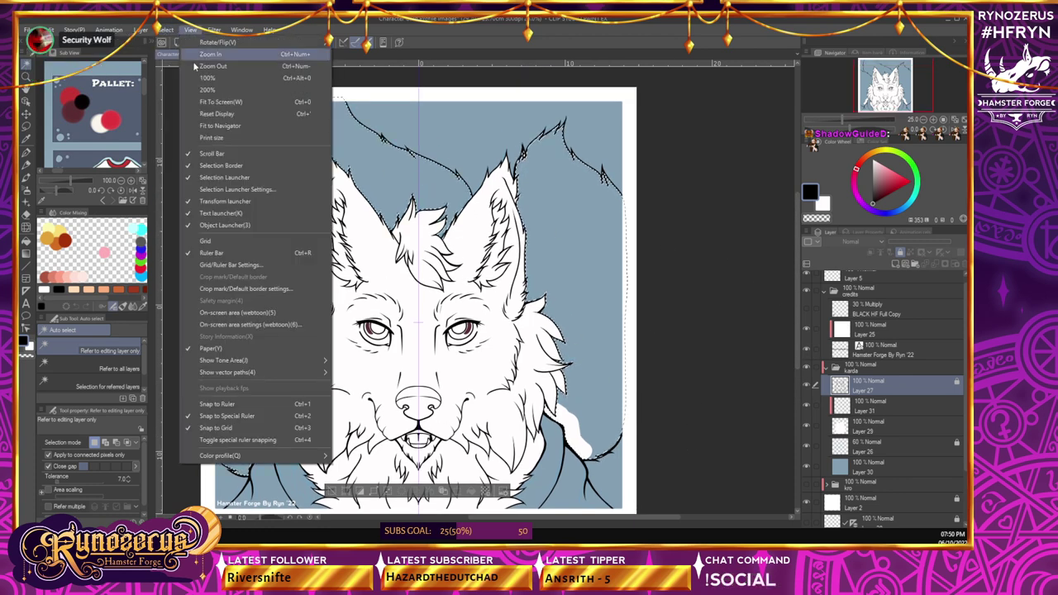
left_click(202, 94)
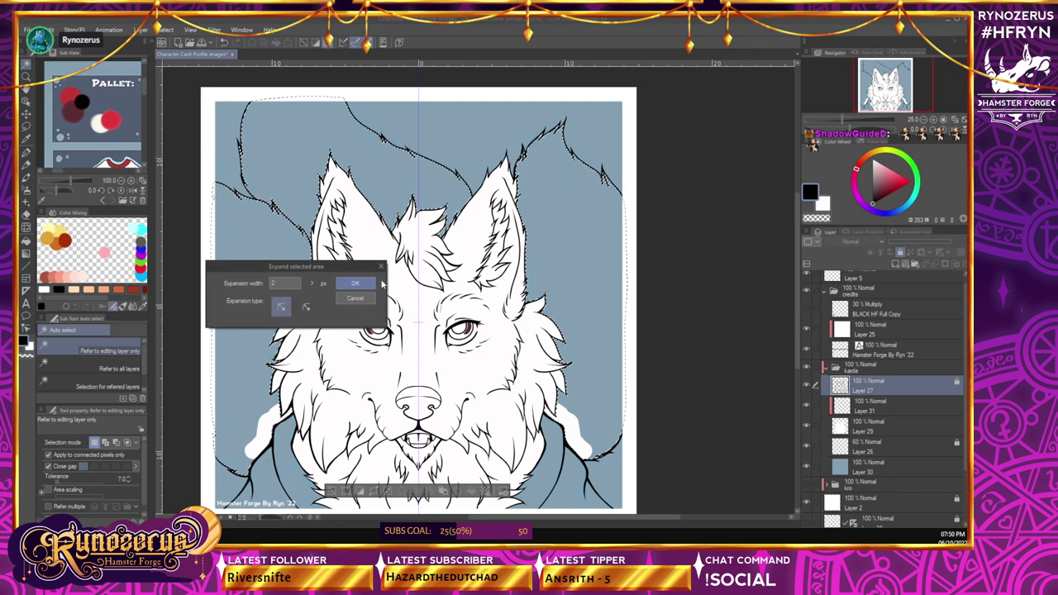
left_click(358, 286)
- Fill the selected fur shapes with white sampled from the face on Layer 29, and clear the selection
left_click(887, 425)
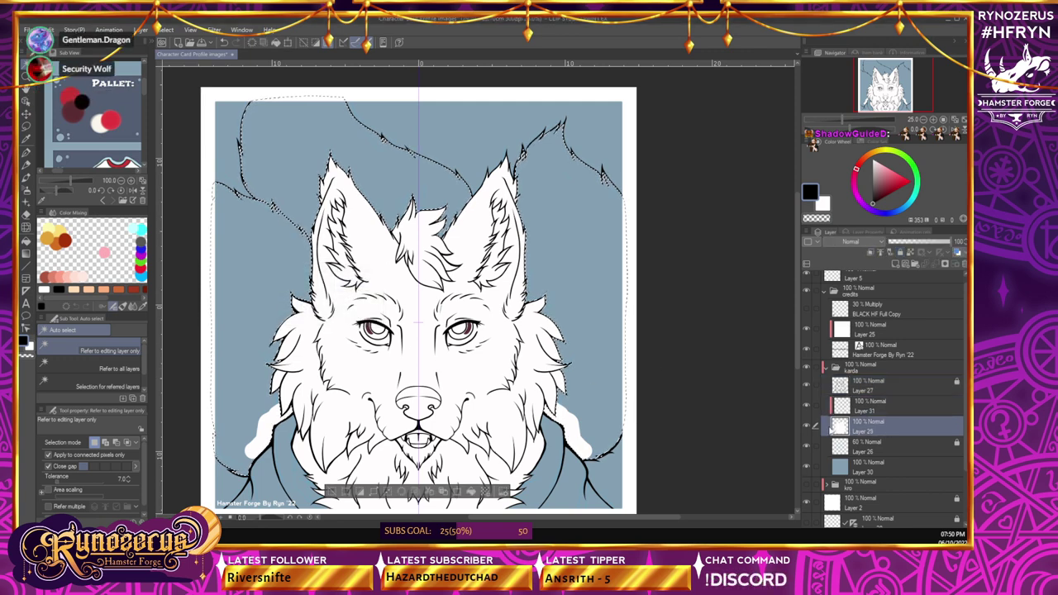
left_click(26, 242)
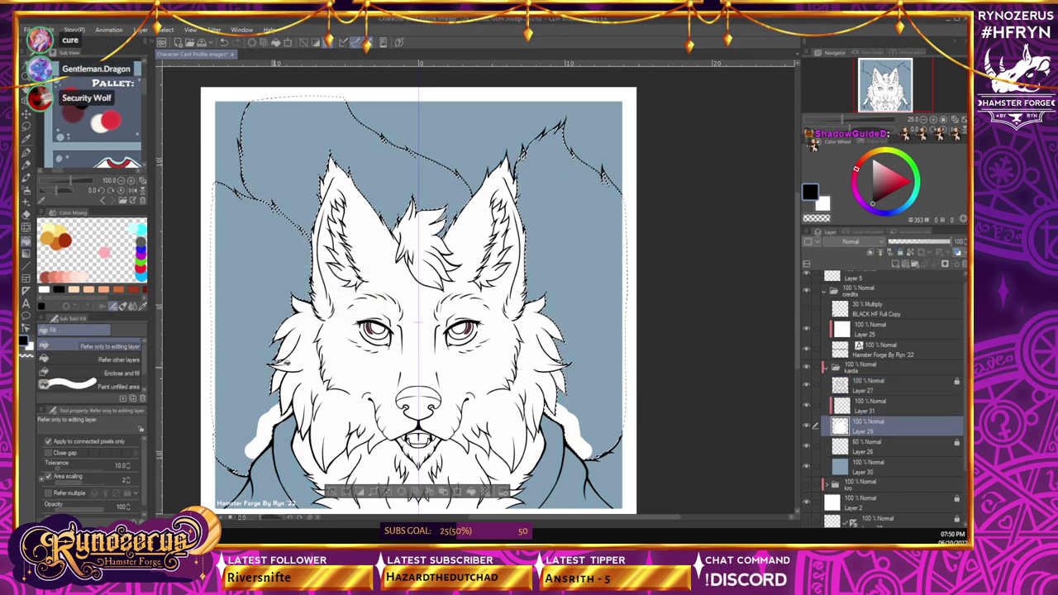
left_click(344, 354, "alt")
left_click(600, 409)
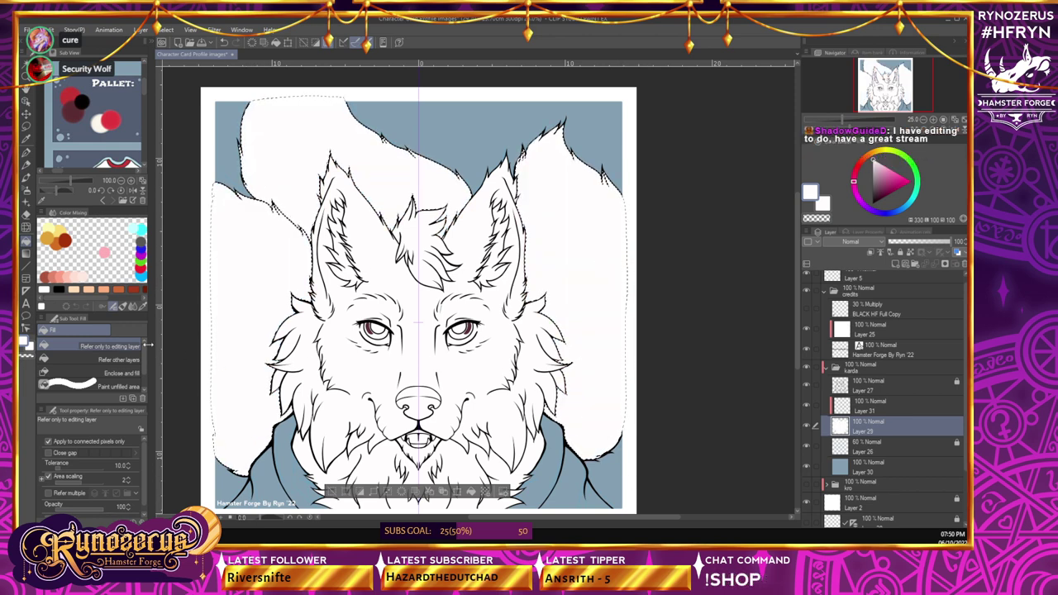
left_click(27, 154)
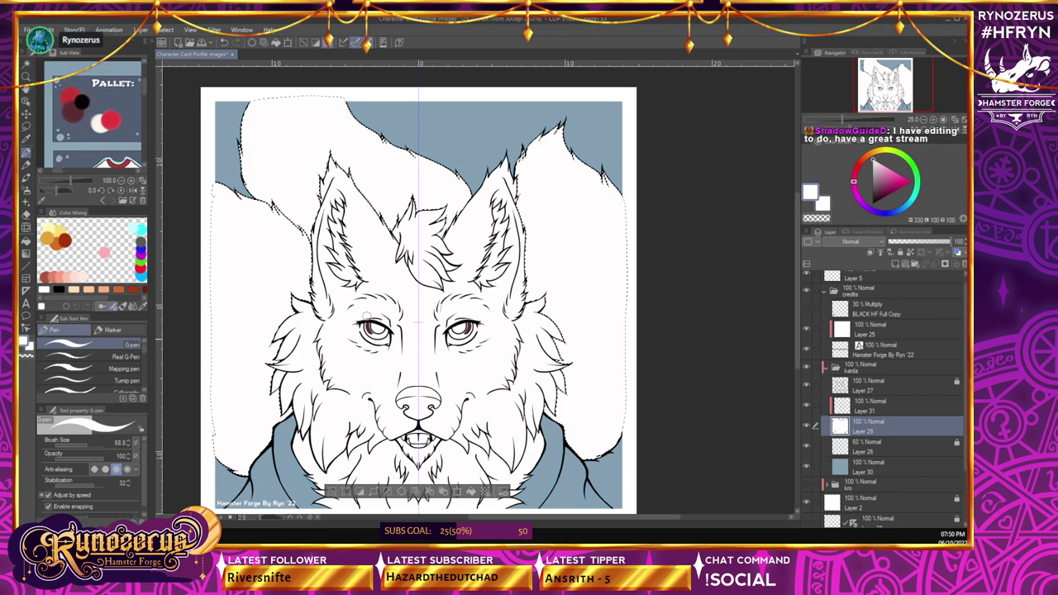
key("ctrl+d")
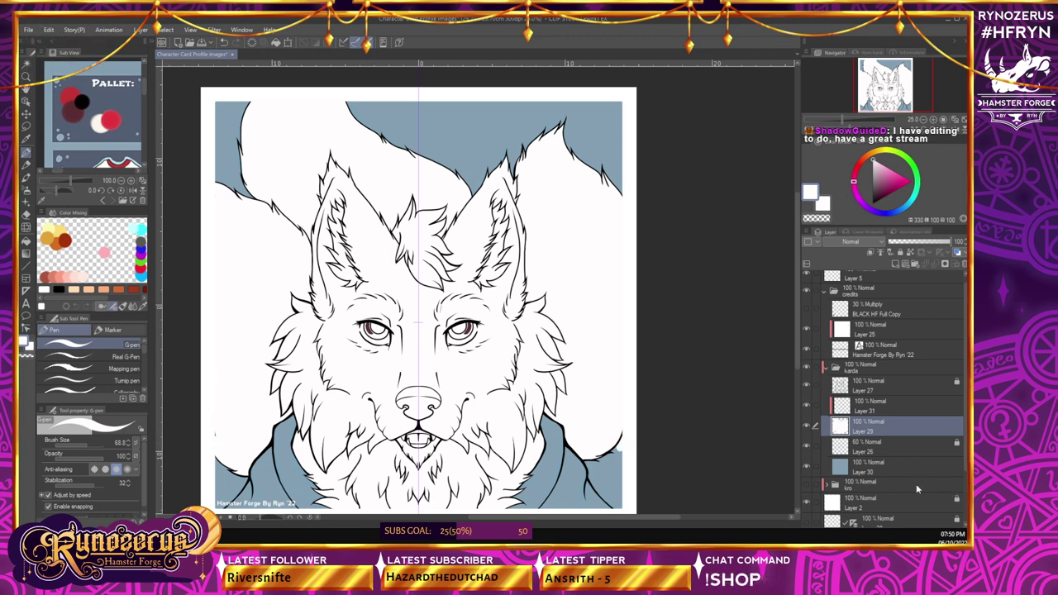
- Clean up the outline ends at the artwork's side edges on Layer 27 with the hard eraser, and relock the layer
left_click(25, 213)
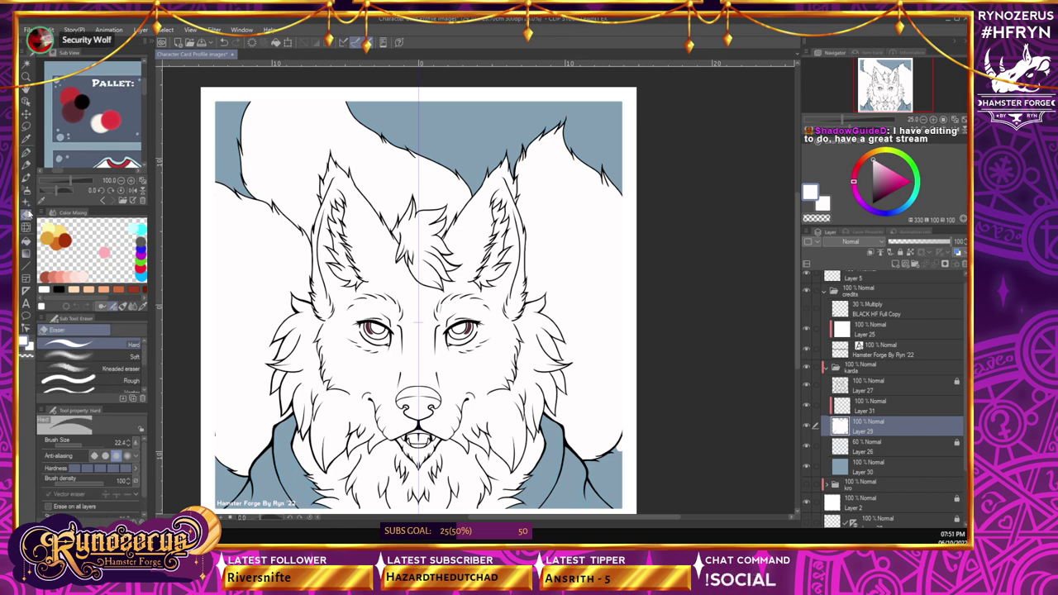
scroll(880, 445, "down", 3)
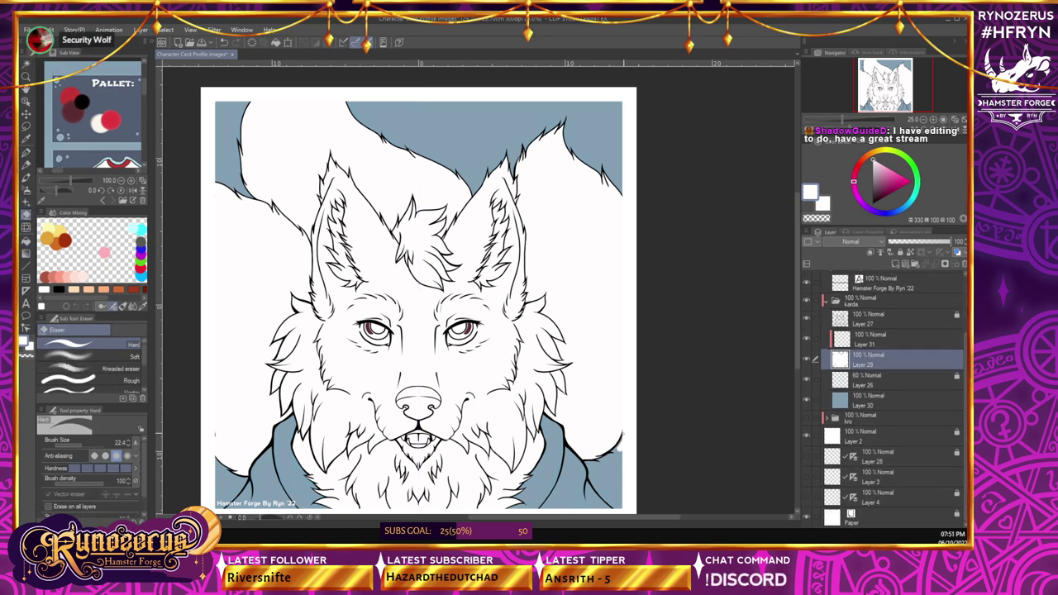
left_click(909, 321)
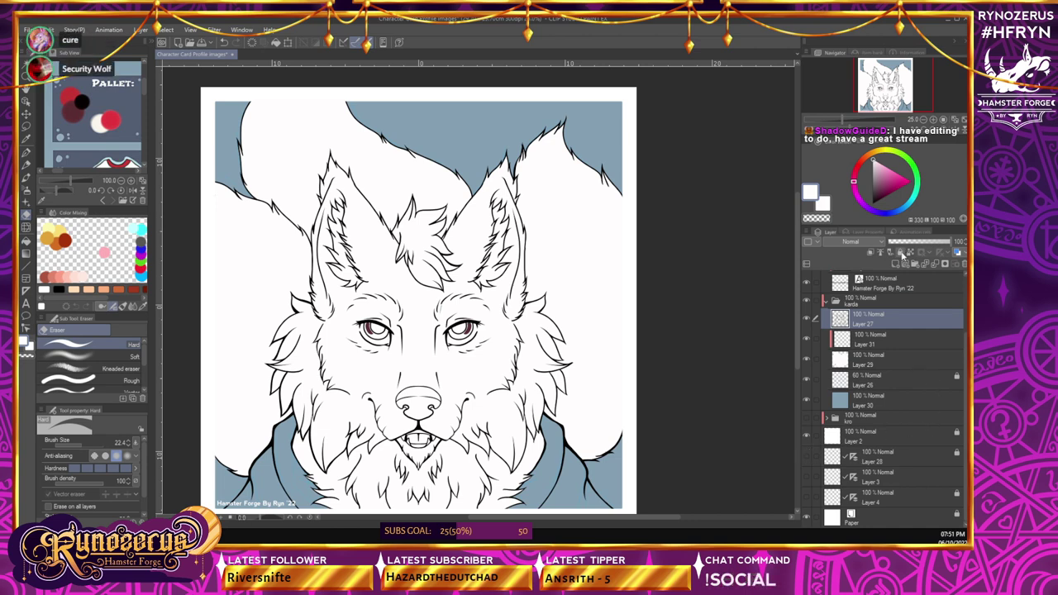
left_click(900, 253)
- Paint both irises on Layer 29 in the dark maroon sampled from the existing iris color, using a 14.9 pen
left_click(899, 340)
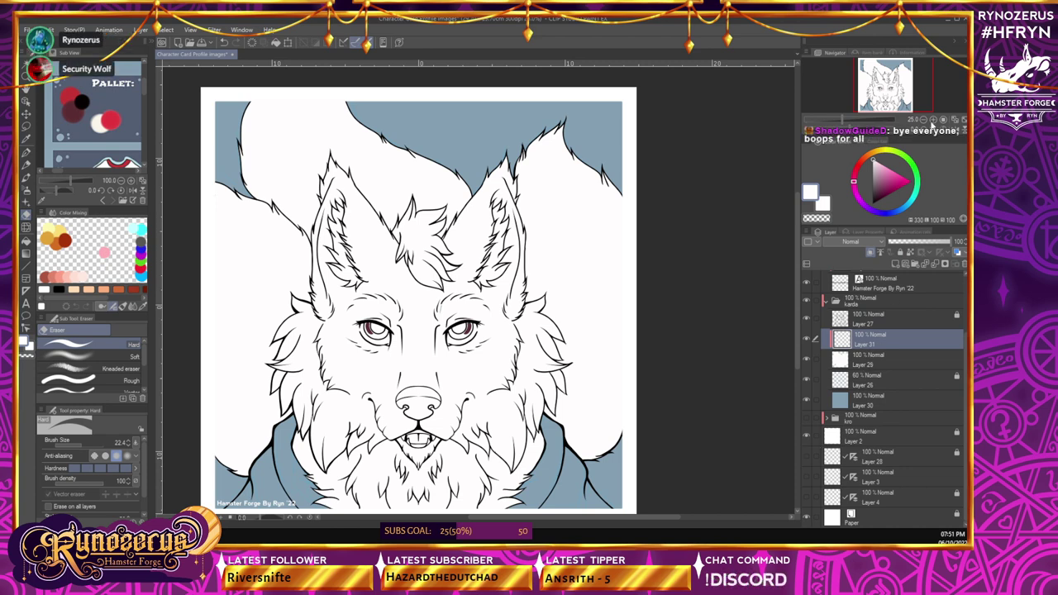
key("ctrl+plus")
left_click(883, 360)
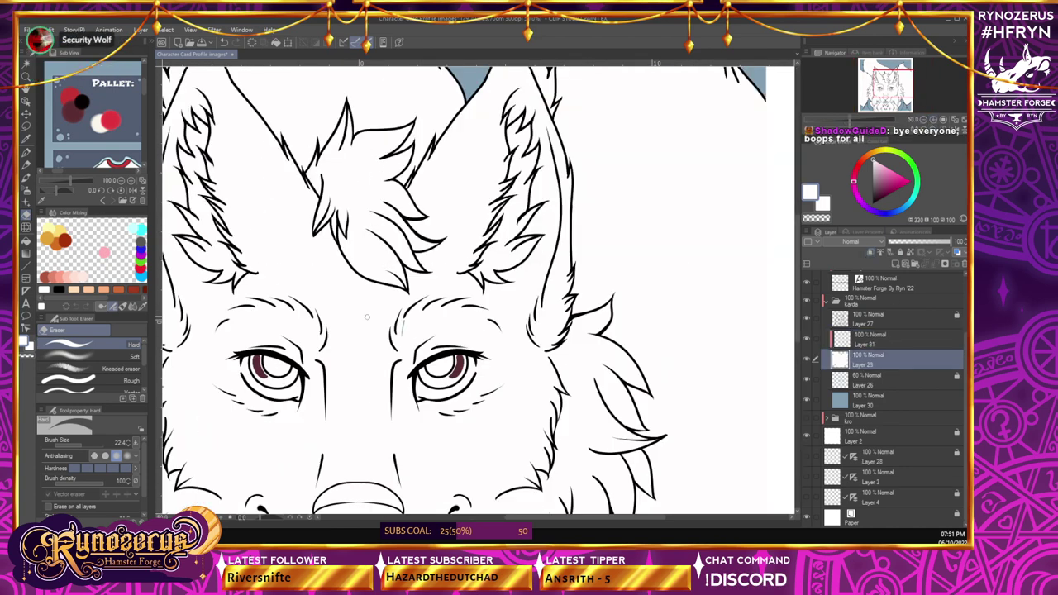
left_click(27, 155)
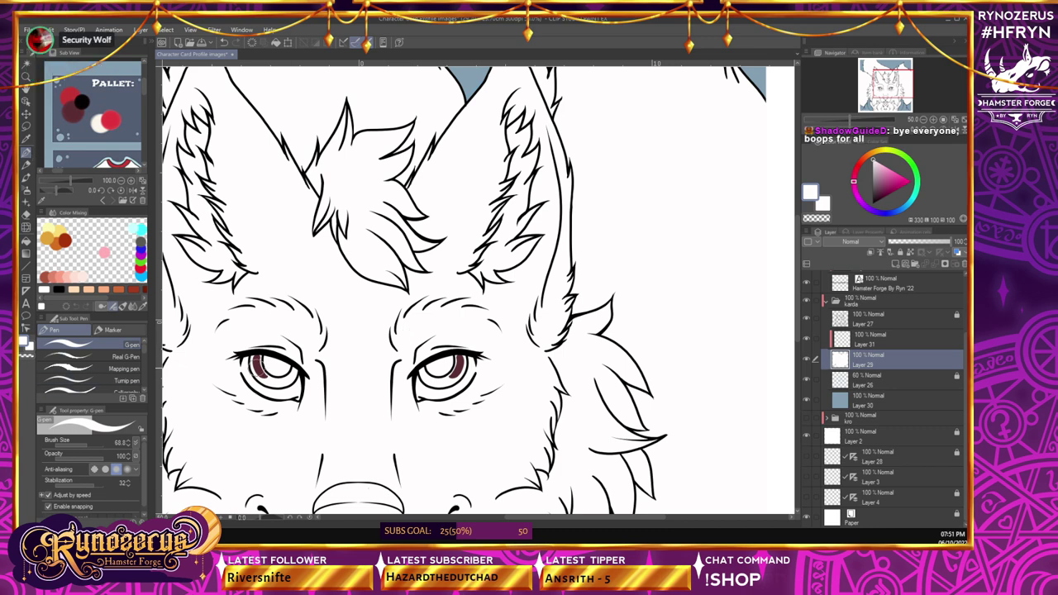
left_click(256, 367, "alt")
left_click(79, 444)
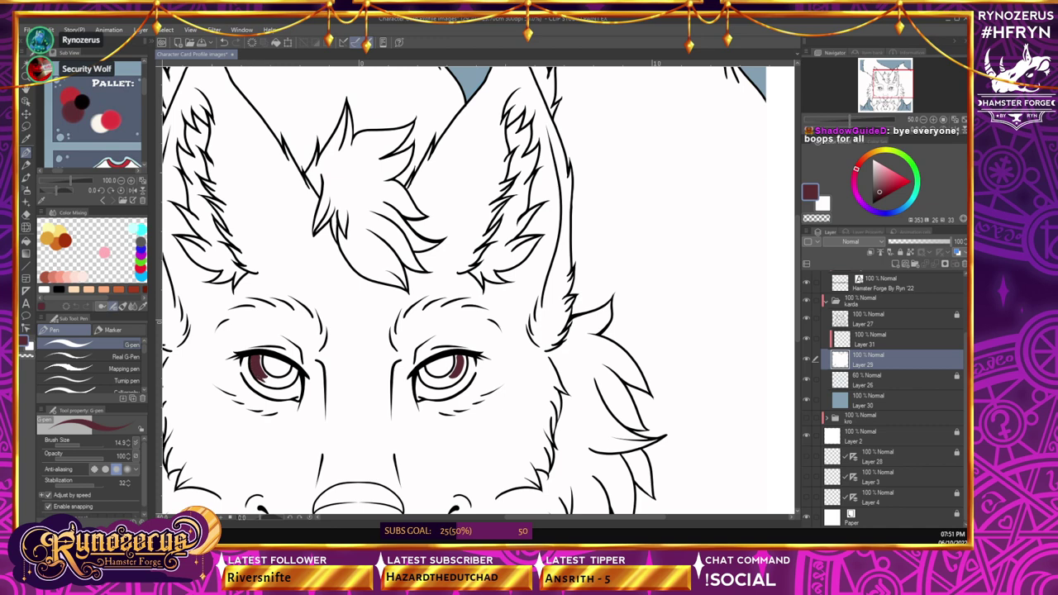
left_click_drag(260, 356, 281, 383)
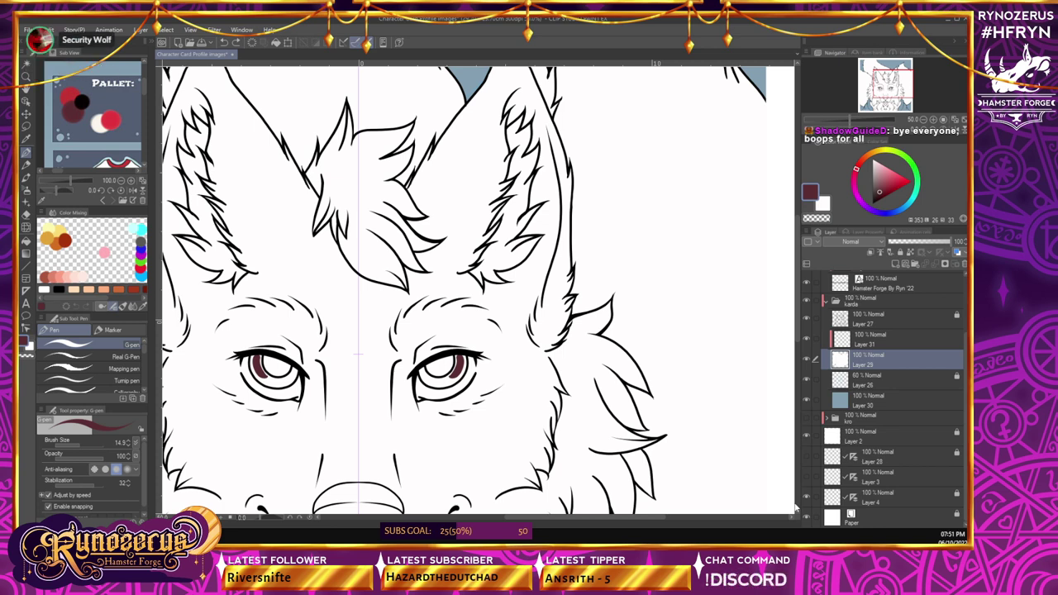
left_click_drag(586, 518, 569, 518)
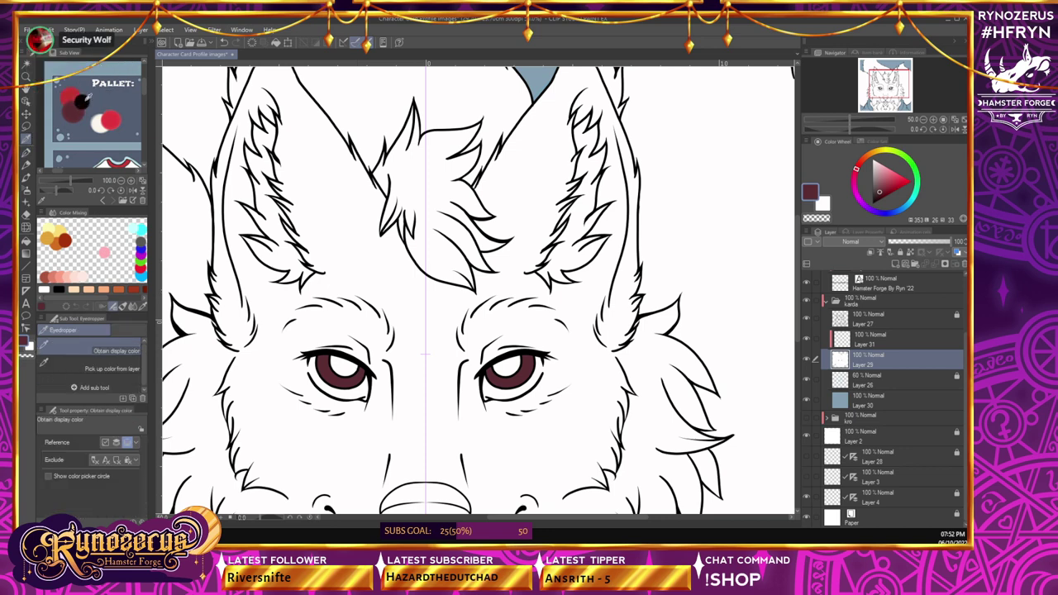
- Sample black from the reference palette and paint both pupils black on Layer 29, undoing the stray last stroke
left_click(81, 109)
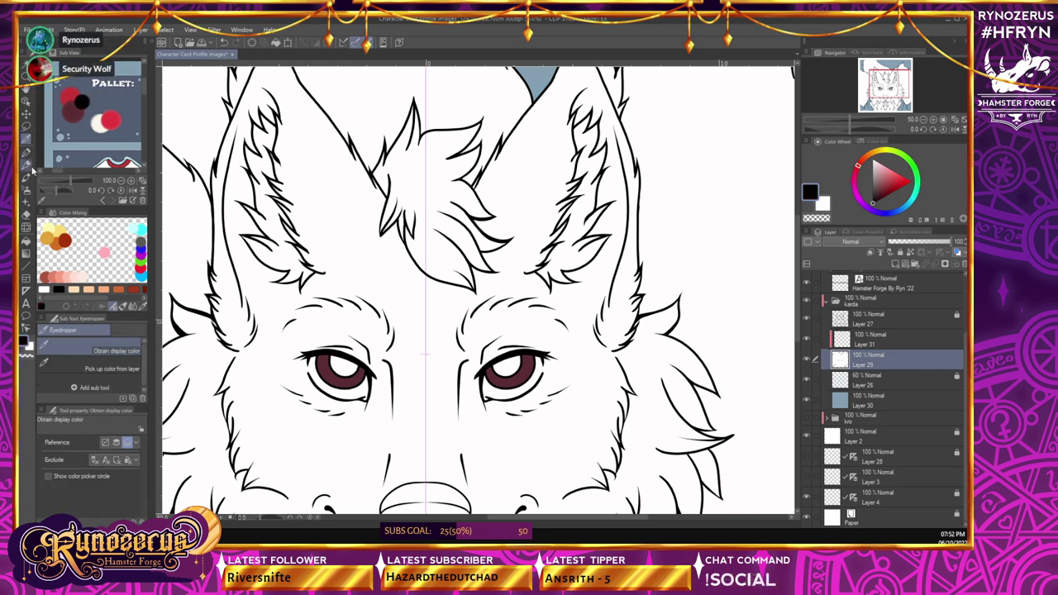
key("p")
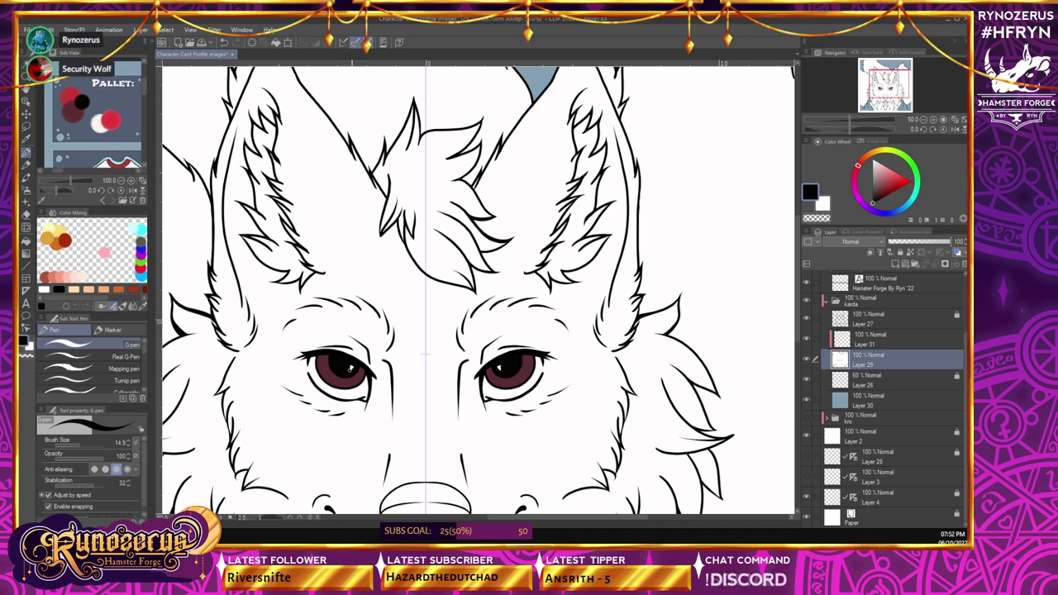
key("ctrl+z")
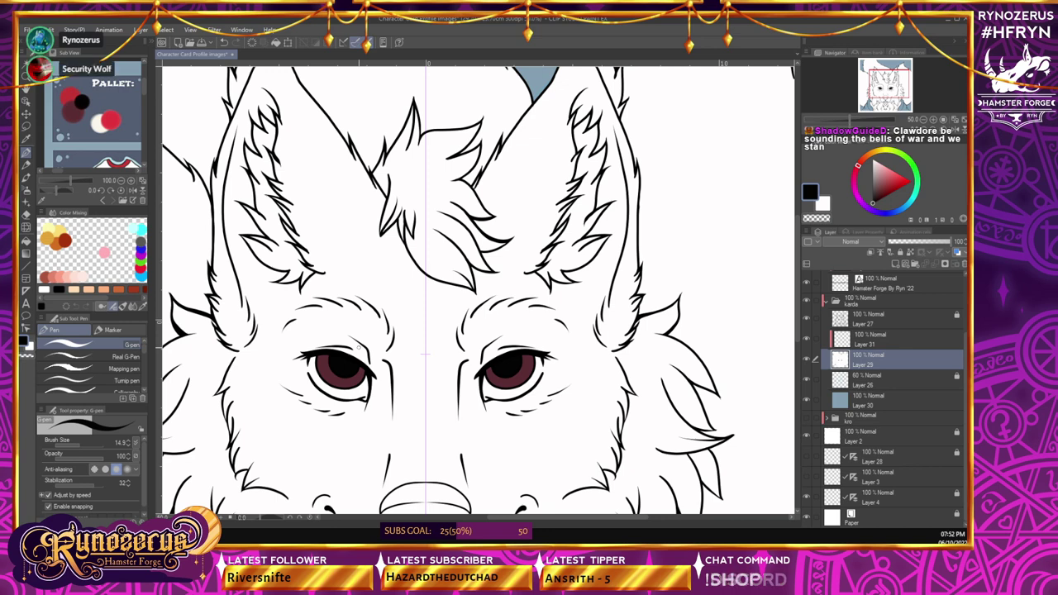
- Add a new layer above the line art on Layer 27 and paint white highlights in both eyes
left_click(891, 322)
left_click(902, 263)
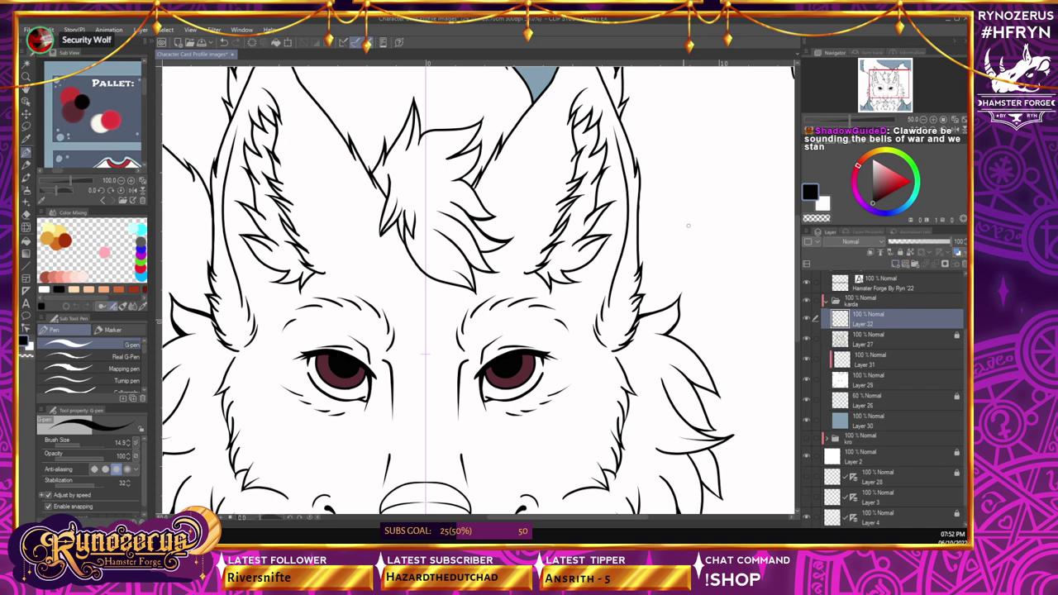
key("x")
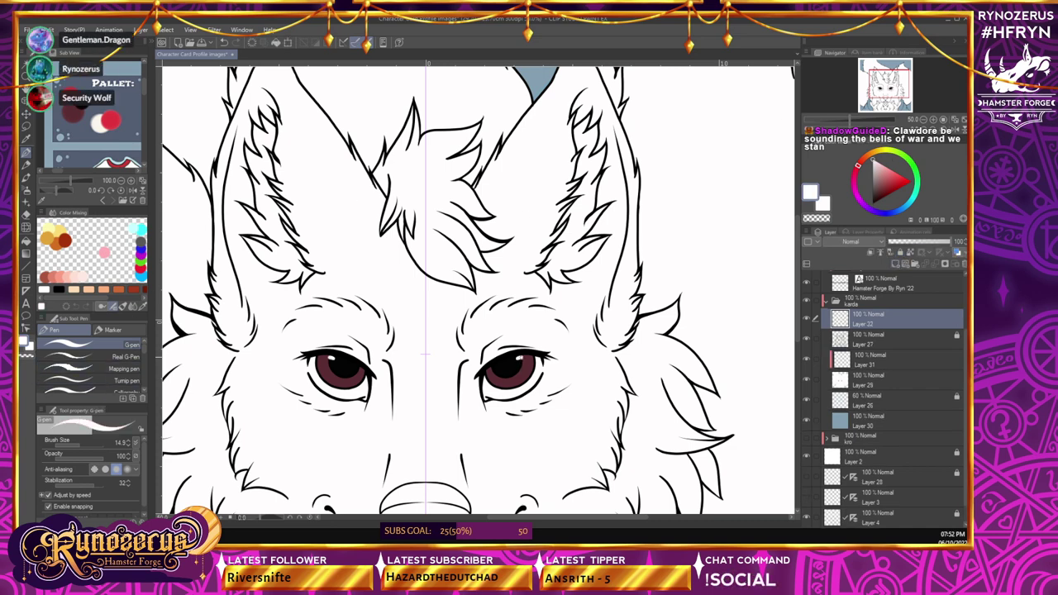
left_click_drag(520, 360, 527, 357)
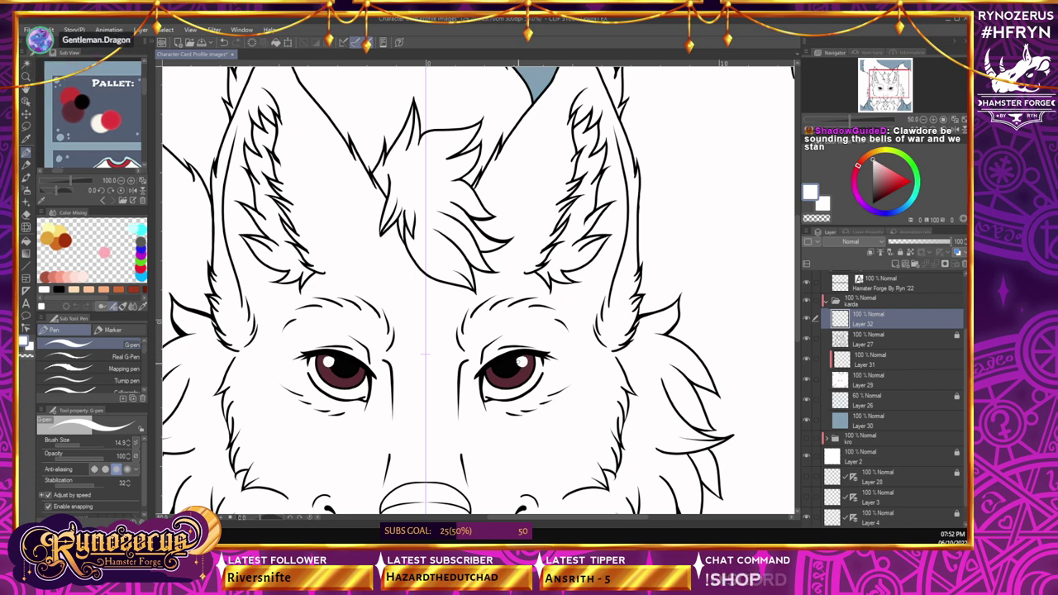
left_click_drag(499, 373, 499, 375)
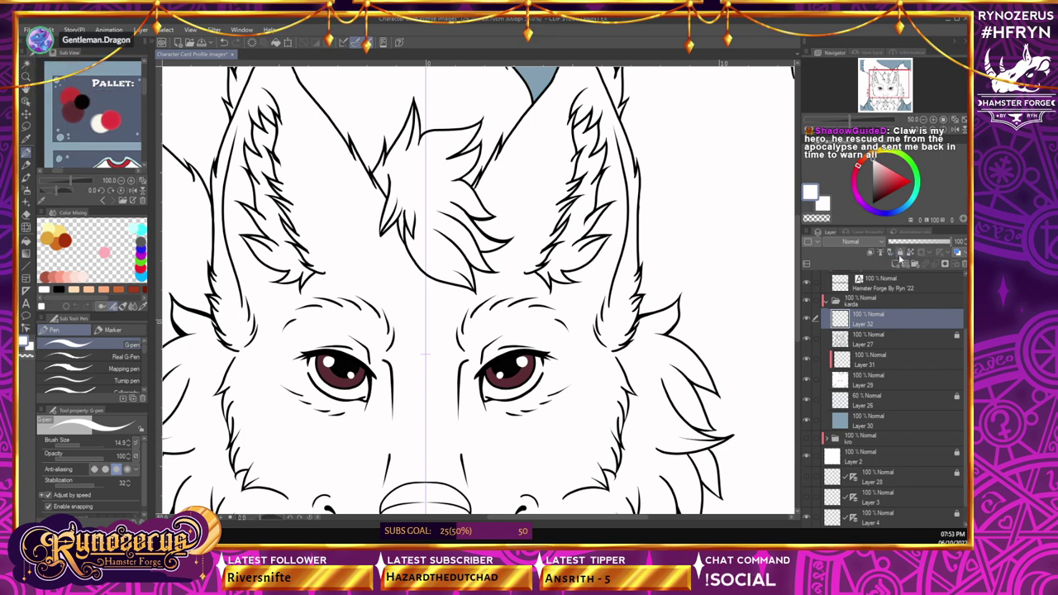
- Sample the bright red from the reference character's markings as the pen color for Layer 31
left_click(881, 366)
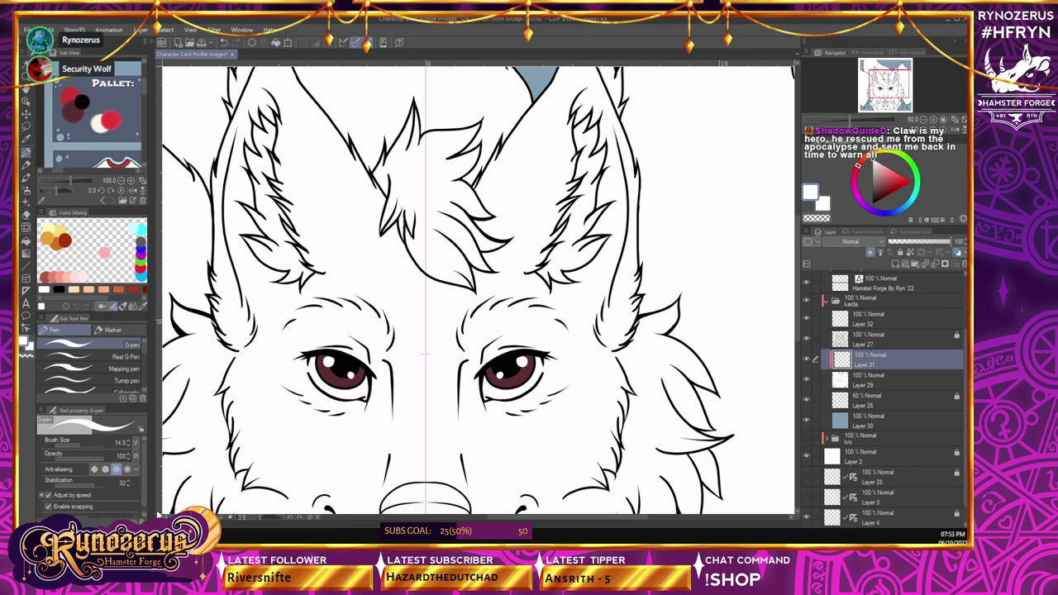
key("ctrl+minus")
key("ctrl+minus")
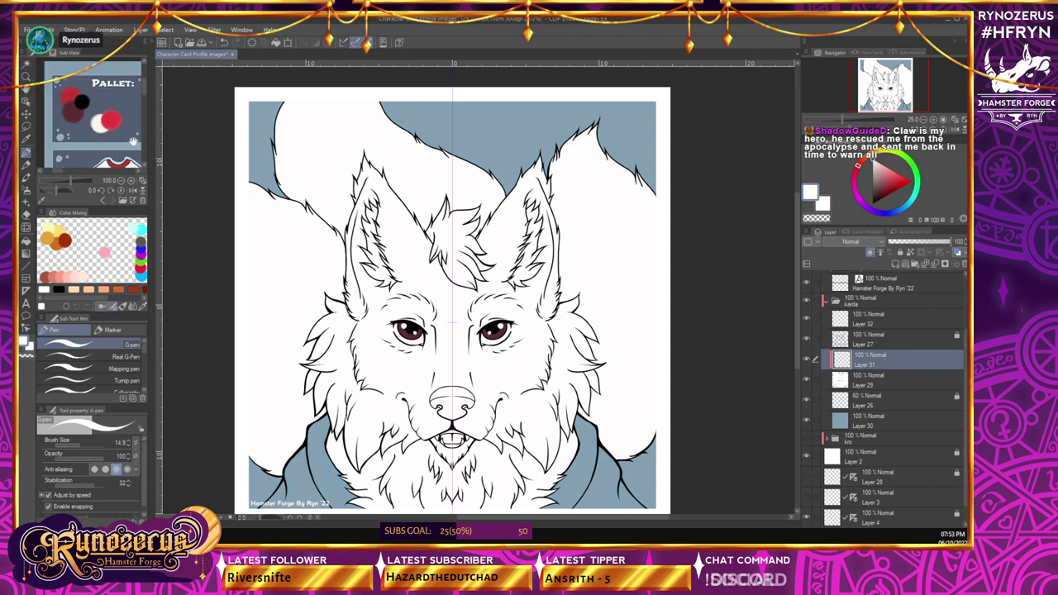
key("i")
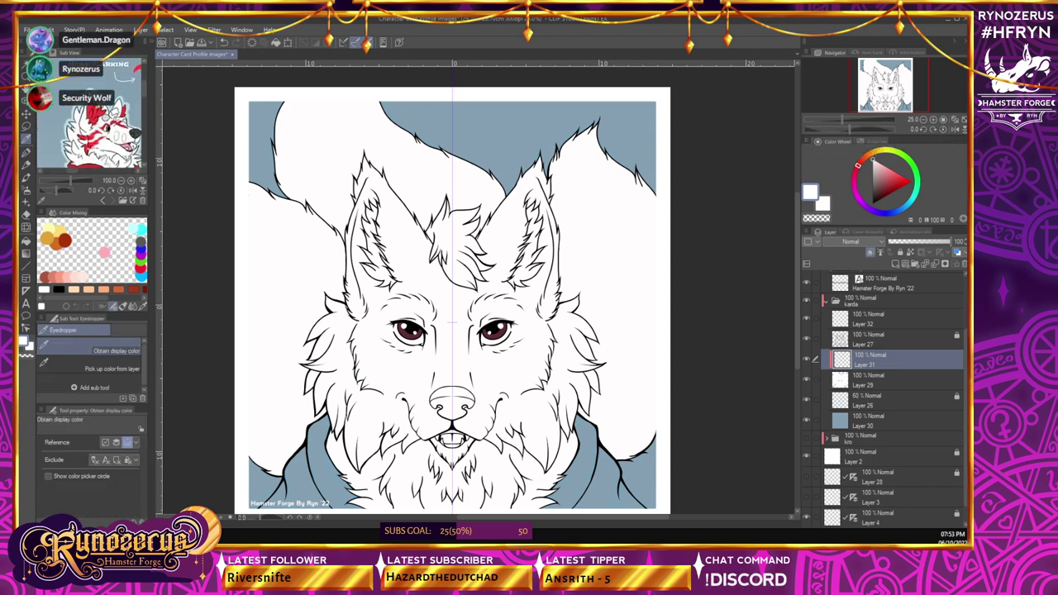
left_click(95, 103)
key("p")
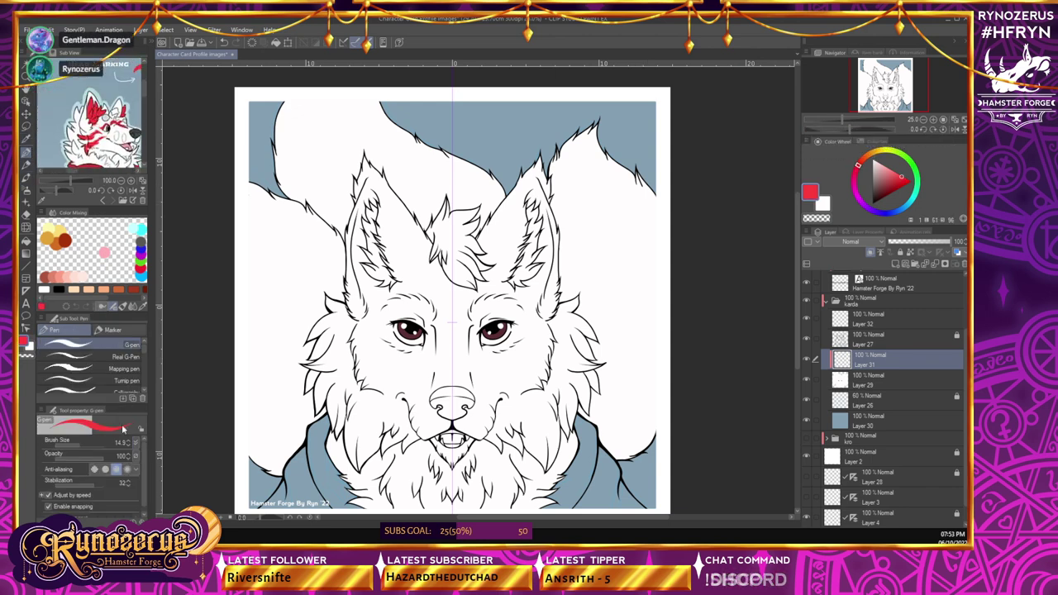
- Paint red along the inner edges of the fur tufts in both ears with the 14.9 G-pen
key("ctrl+plus")
key("ctrl+plus")
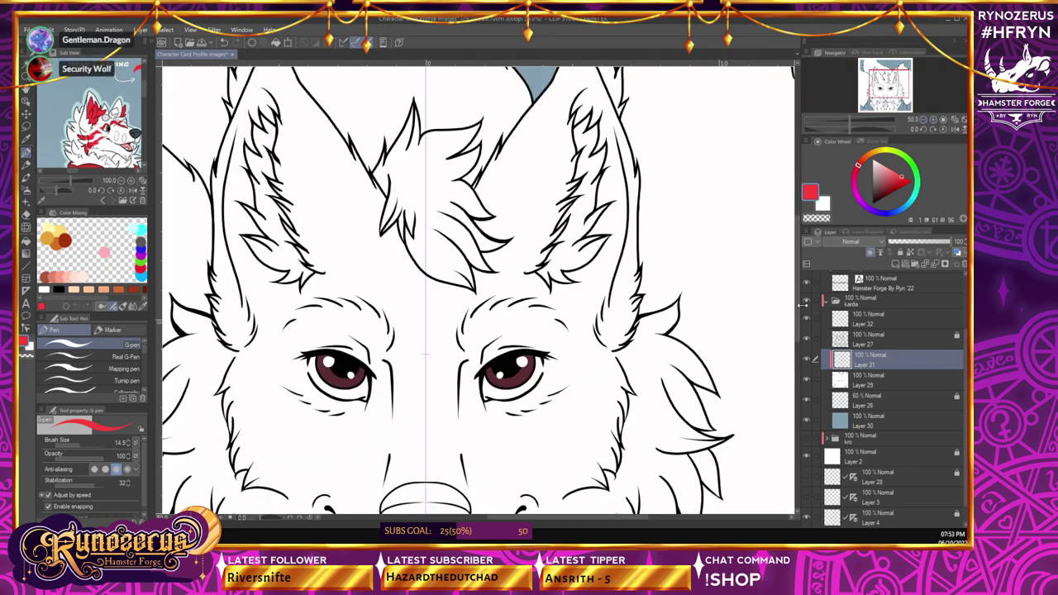
left_click_drag(797, 305, 797, 284)
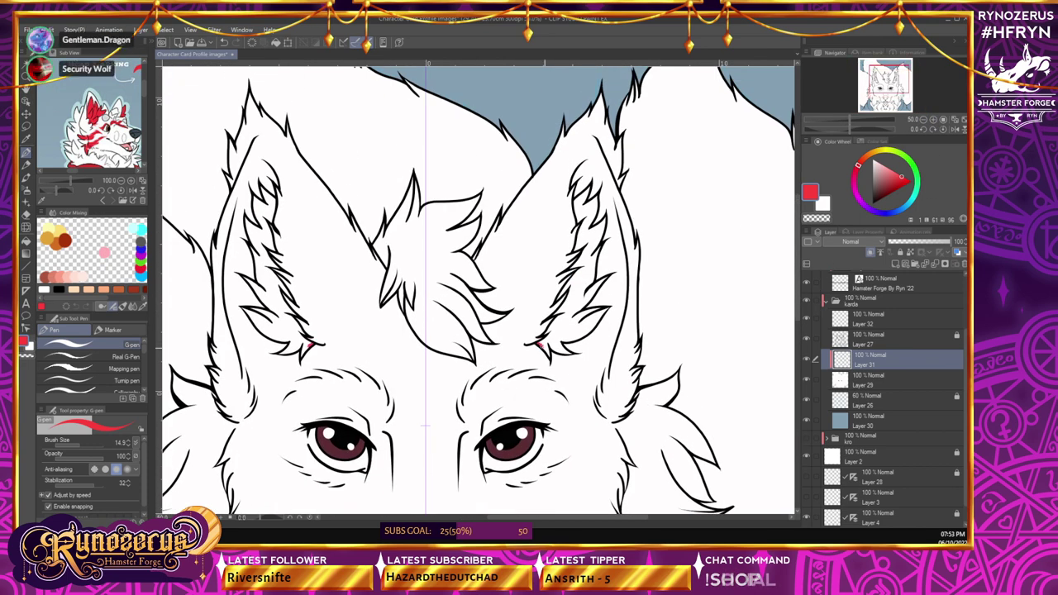
mouse_move(539, 346)
left_mouse_down()
mouse_move(548, 355)
mouse_move(543, 340)
mouse_move(567, 311)
left_mouse_up()
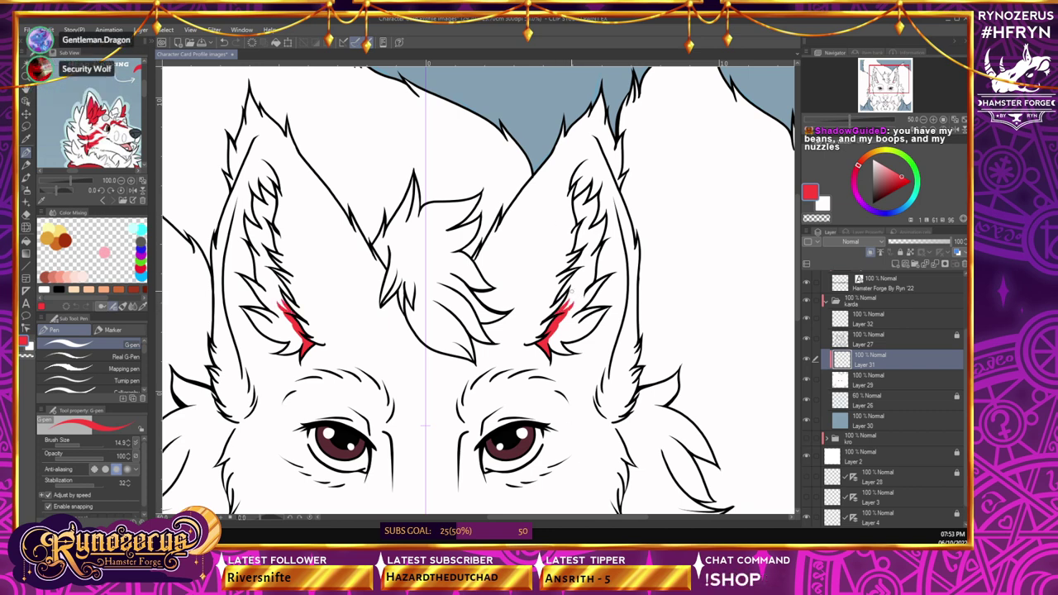
left_click_drag(563, 312, 574, 280)
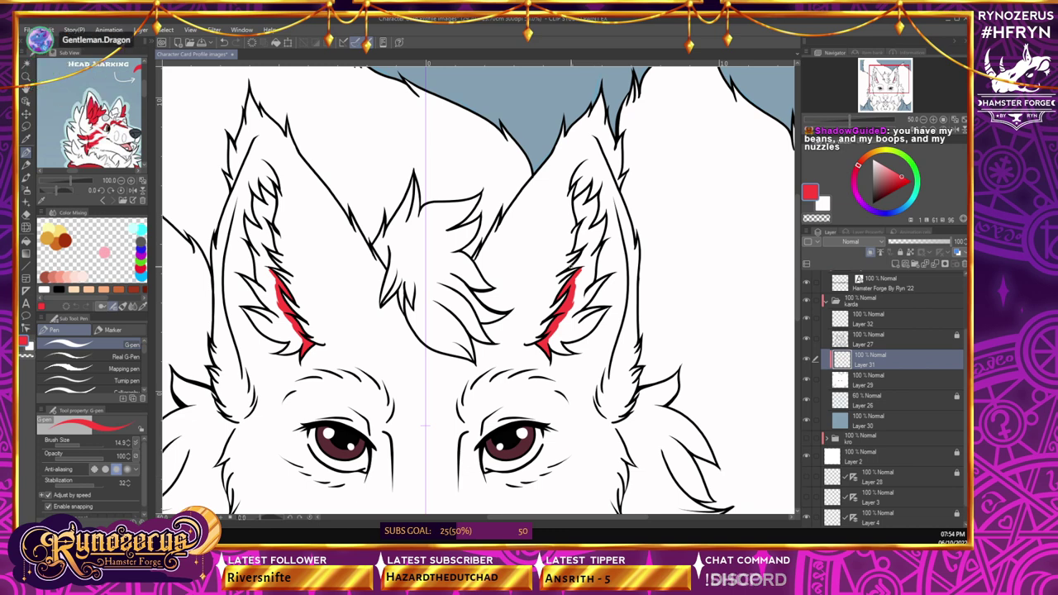
left_click_drag(575, 270, 589, 267)
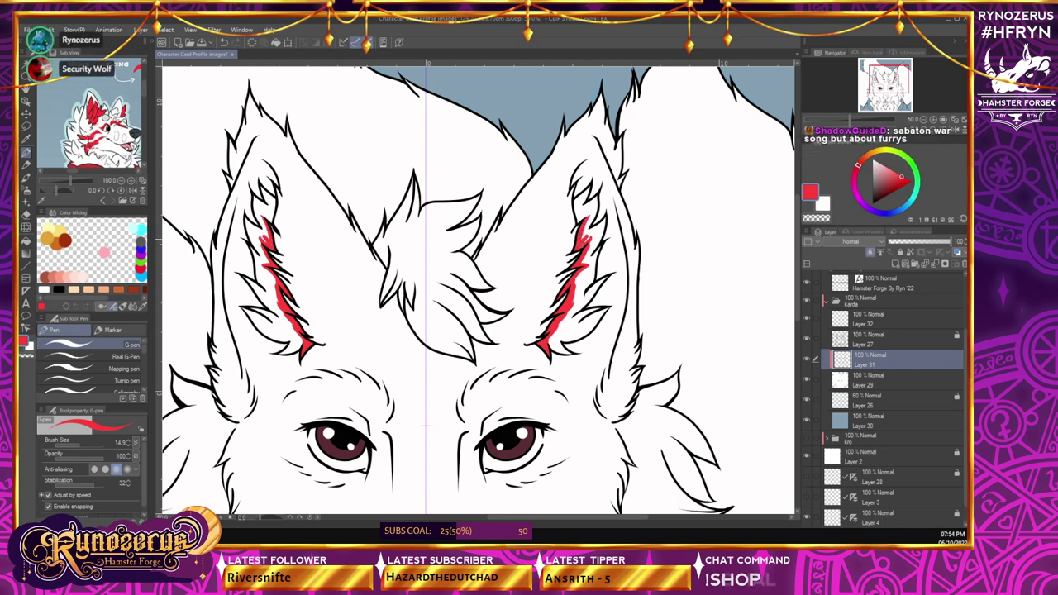
mouse_move(586, 236)
left_mouse_down()
mouse_move(602, 224)
mouse_move(591, 248)
mouse_move(599, 233)
left_mouse_up()
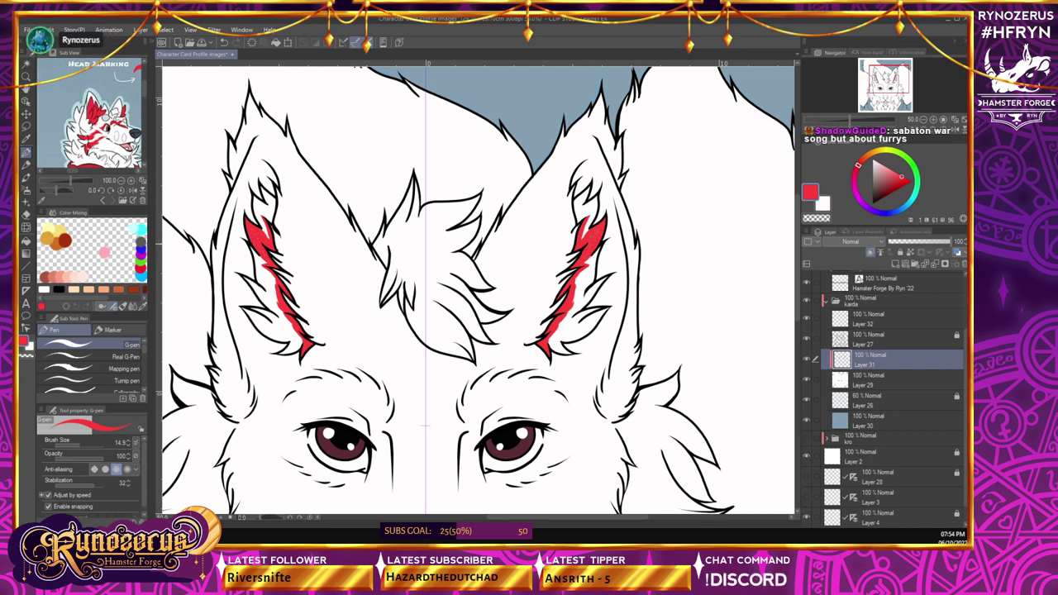
- Finish filling the tufts of both inner ears with red, undoing the misplaced stroke near the ear tips
left_click_drag(258, 220, 252, 199)
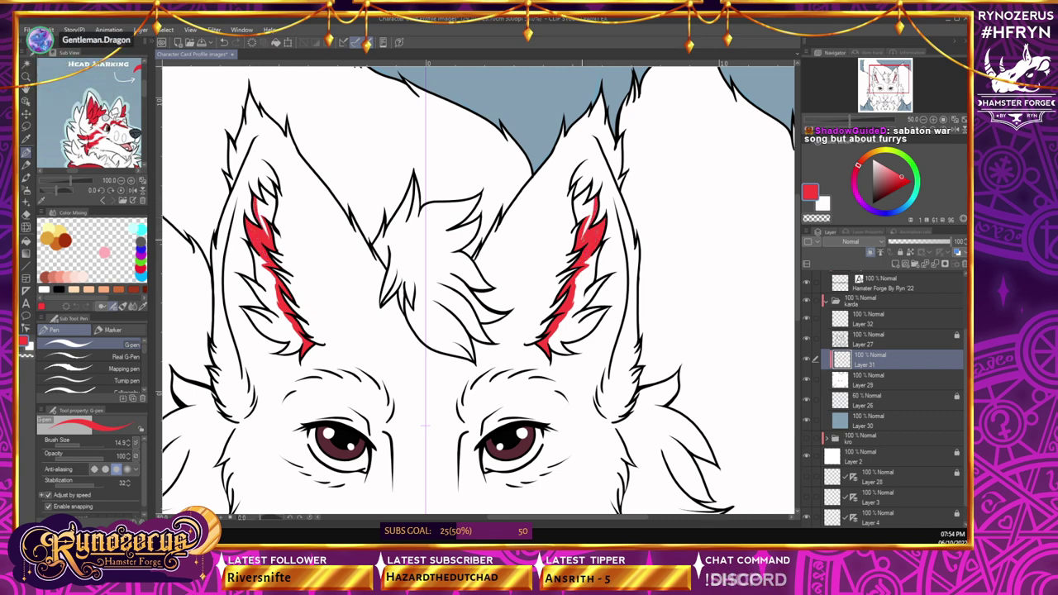
key("ctrl+z")
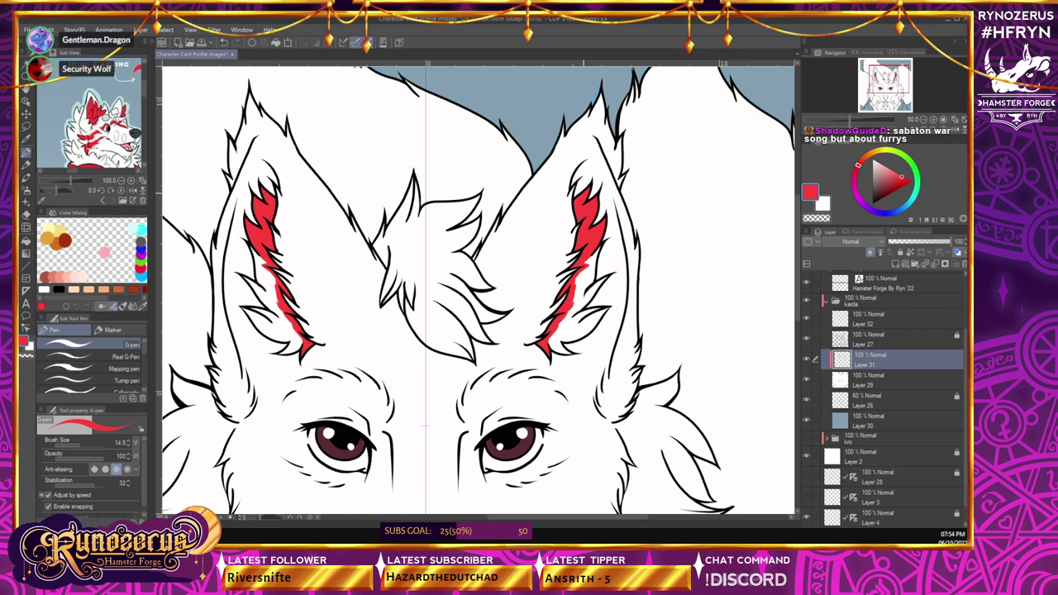
left_click_drag(600, 244, 590, 278)
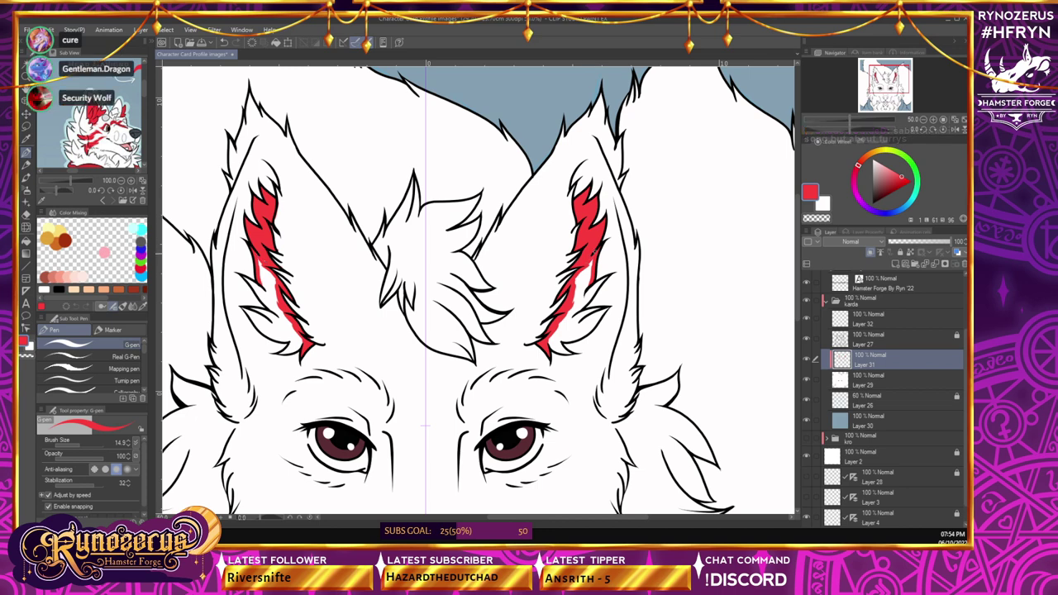
left_click_drag(589, 282, 583, 301)
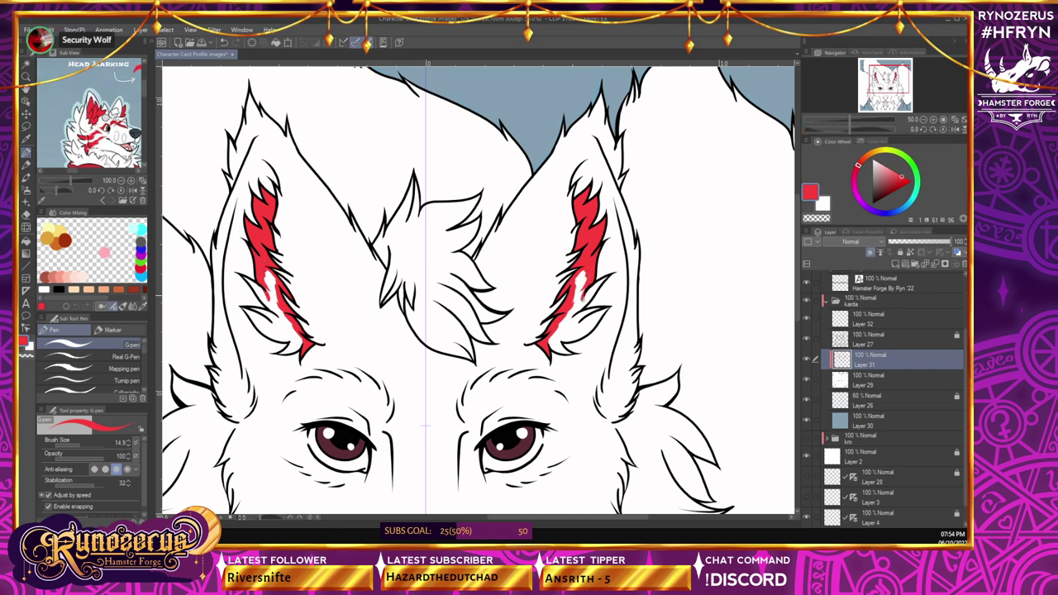
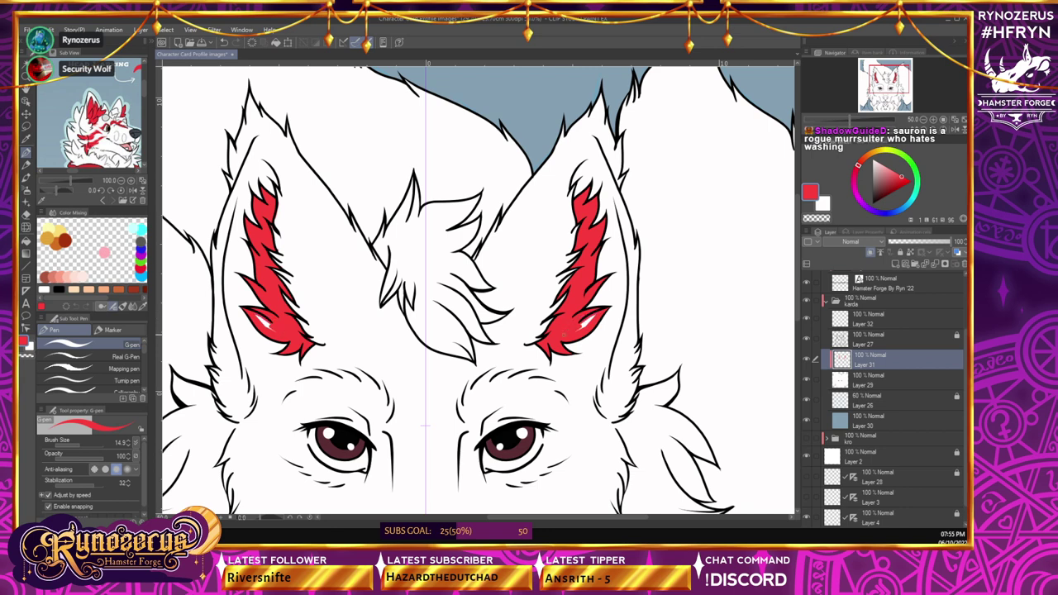
left_click_drag(578, 331, 588, 322)
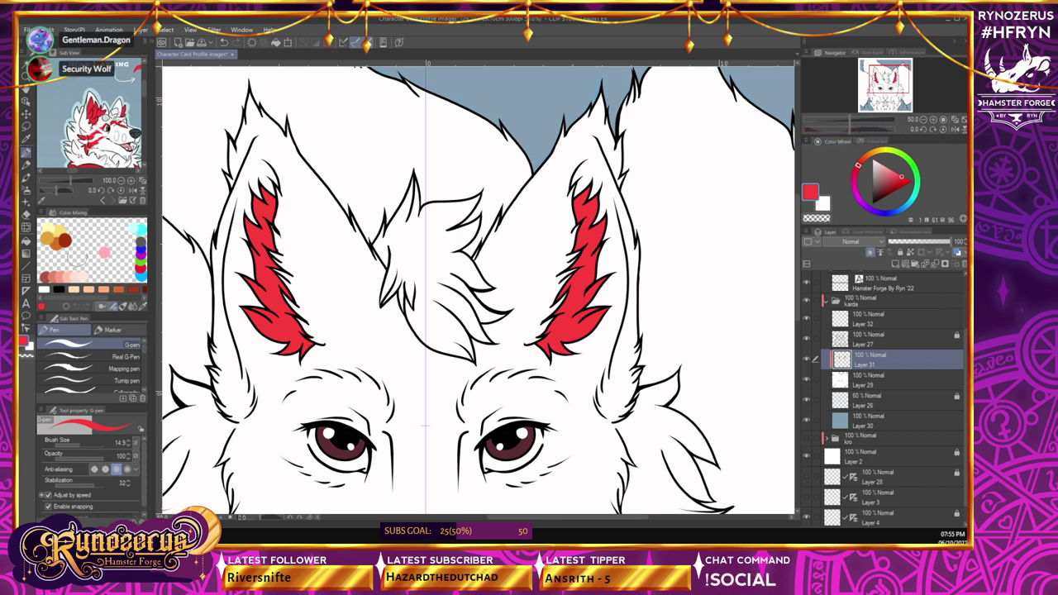
key("e")
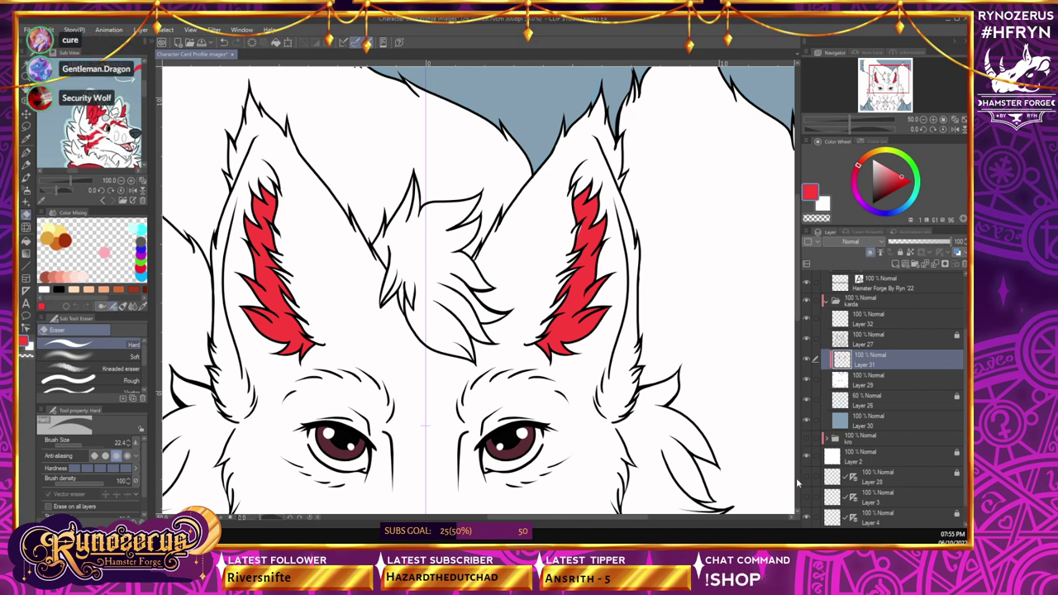
key("p")
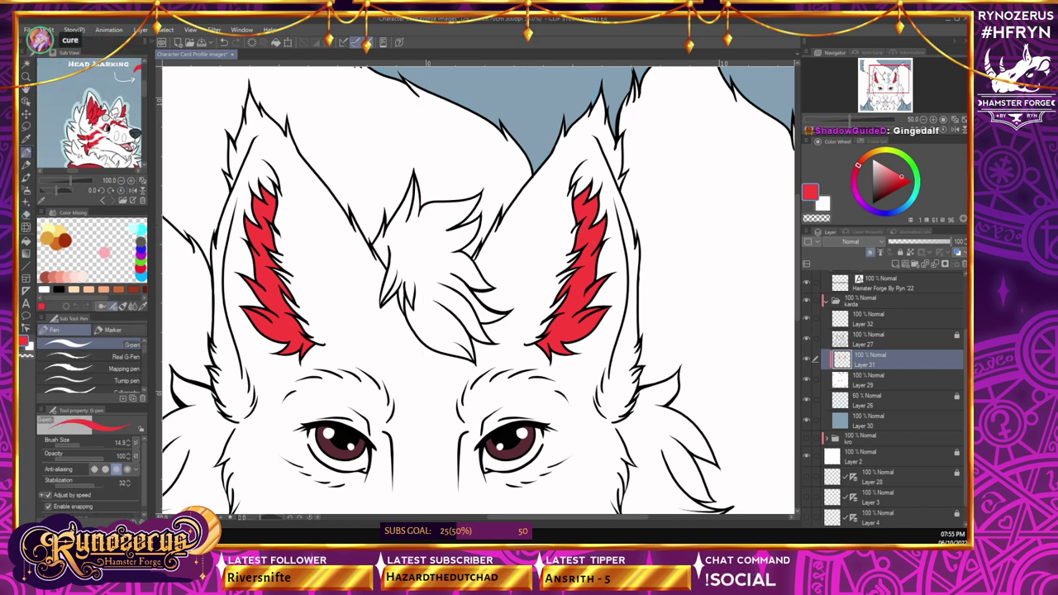
key("e")
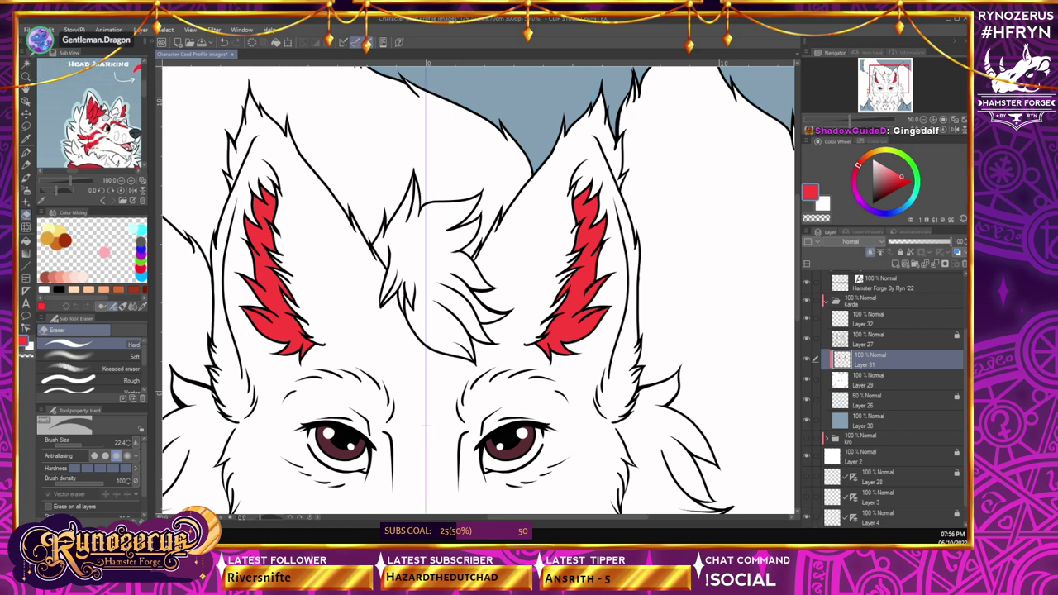
key("p")
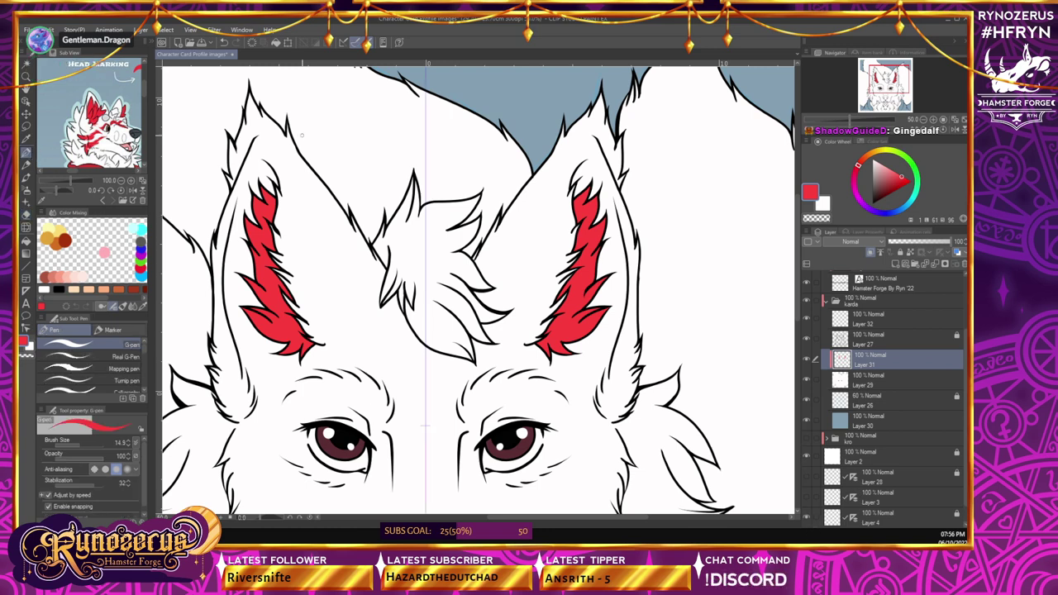
- Move the sketch on Layer 26 above Layer 32 and set its opacity to 37%
left_click_drag(798, 273, 783, 308)
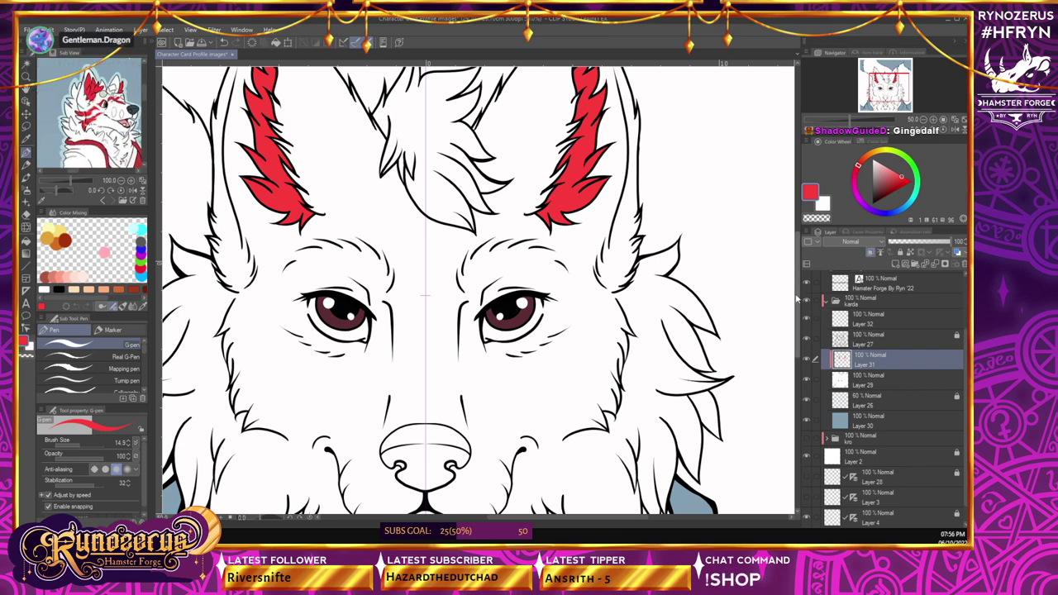
scroll(799, 300, "down", 3)
left_click_drag(892, 397, 893, 312)
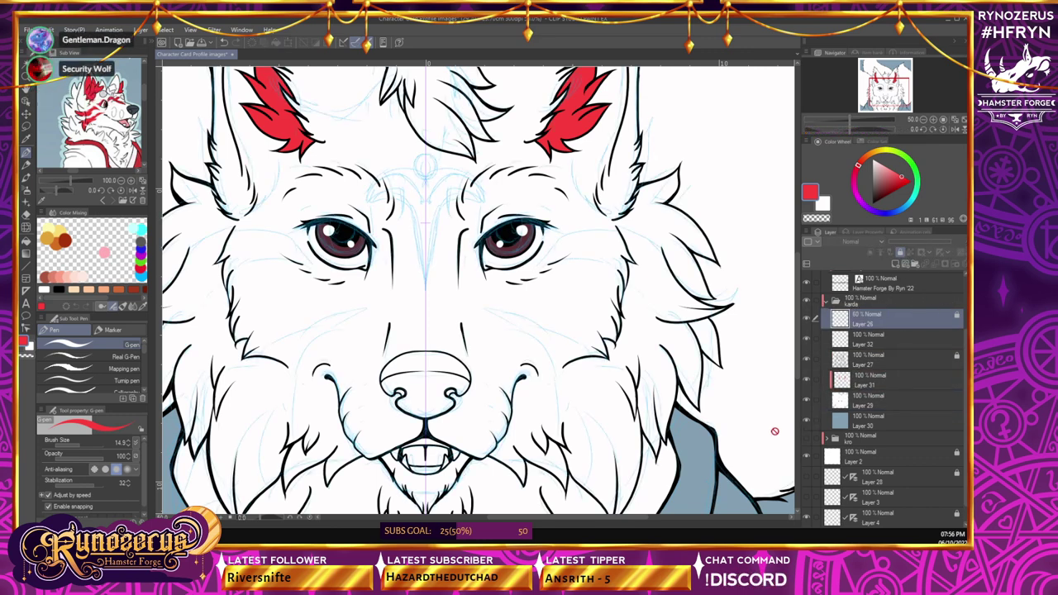
left_click(900, 252)
left_click_drag(926, 244, 912, 245)
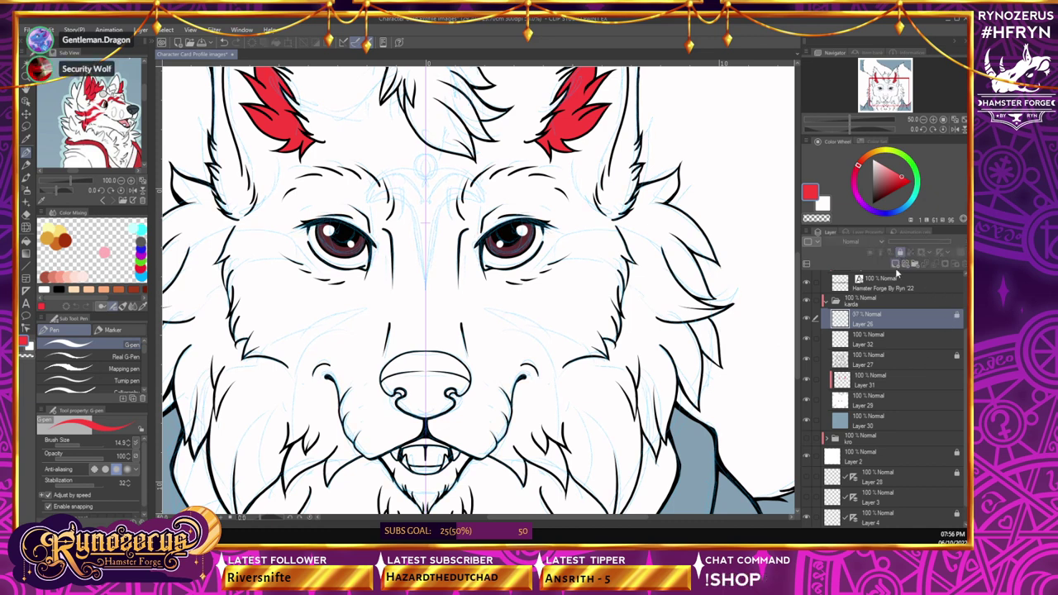
- Paint the curved red marking between the brows on Layer 31 over the sketch, using a 27.5 pen
left_click(893, 381)
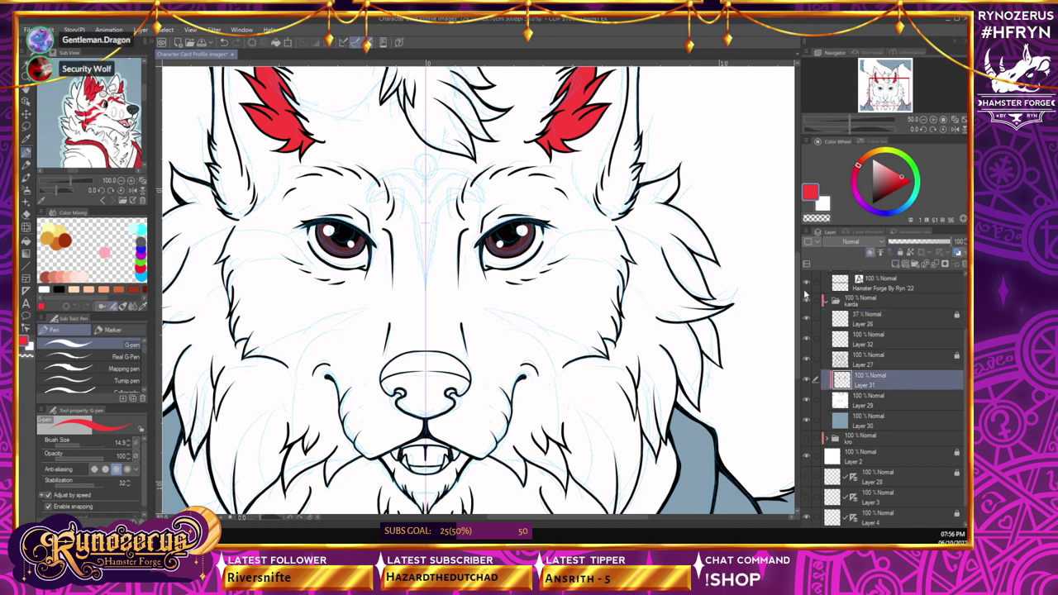
left_click_drag(797, 365, 797, 376)
left_click(83, 446)
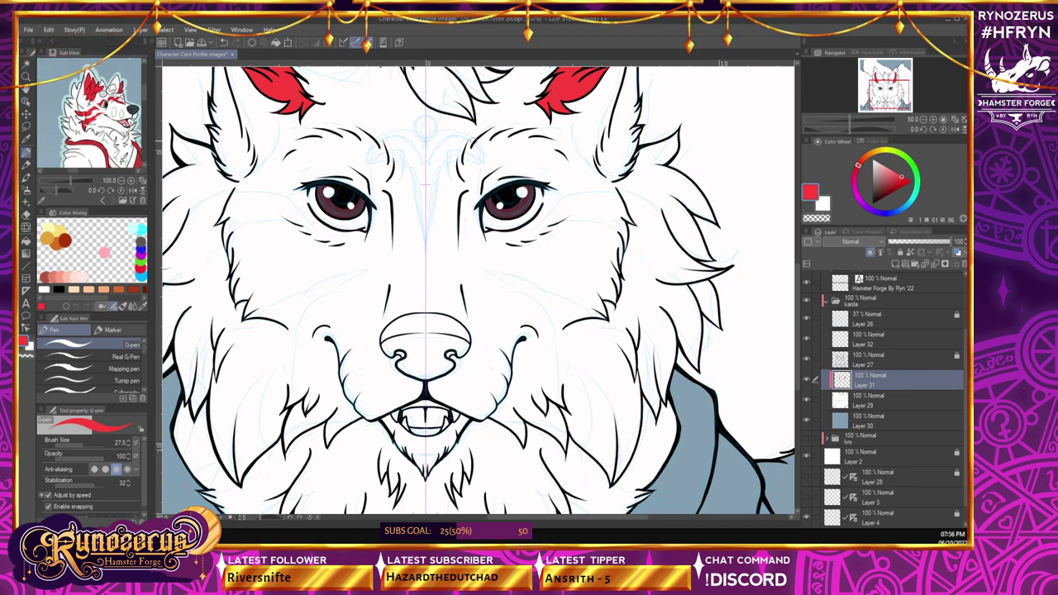
mouse_move(425, 175)
left_mouse_down()
mouse_move(441, 146)
mouse_move(481, 161)
left_mouse_up()
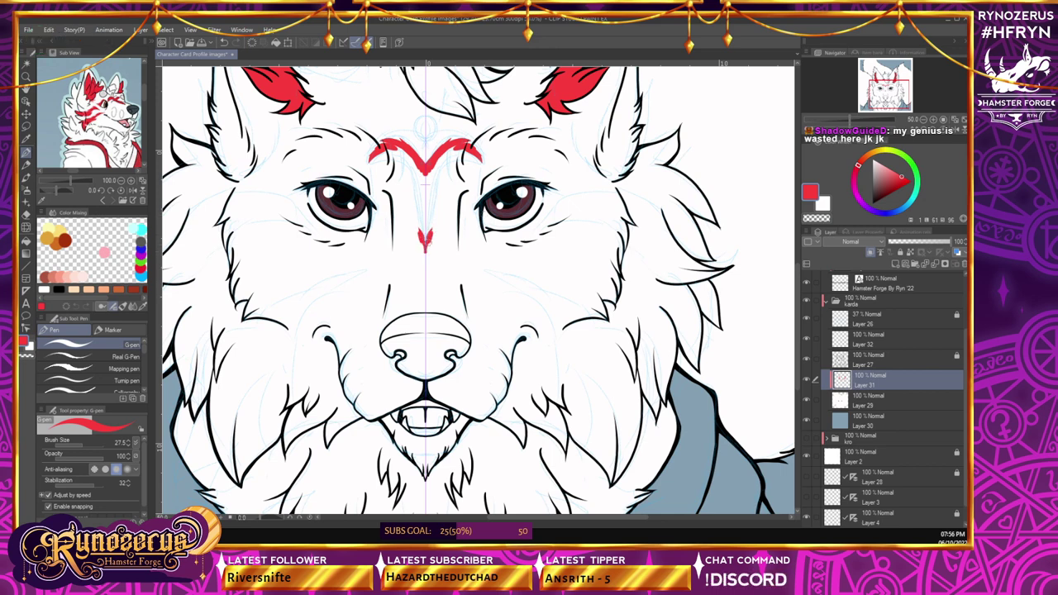
mouse_move(430, 210)
left_mouse_down()
mouse_move(434, 240)
mouse_move(433, 182)
left_mouse_up()
key("ctrl+z")
key("ctrl+z")
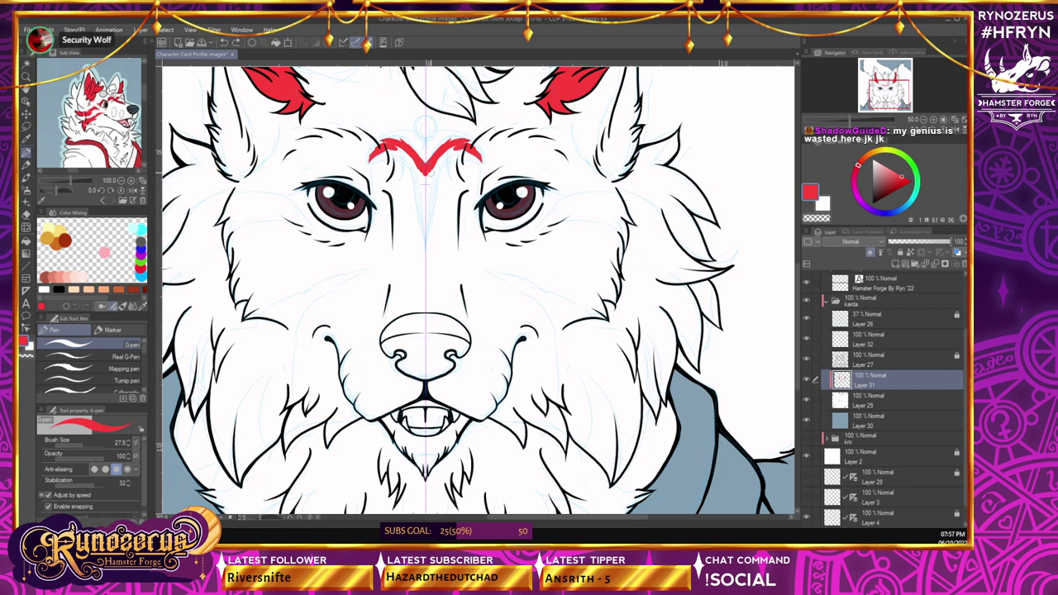
- Paint a tapering red stripe from the brow marking down the bridge of the nose and fill it solid
left_click_drag(426, 172, 426, 238)
left_click_drag(430, 192, 428, 225)
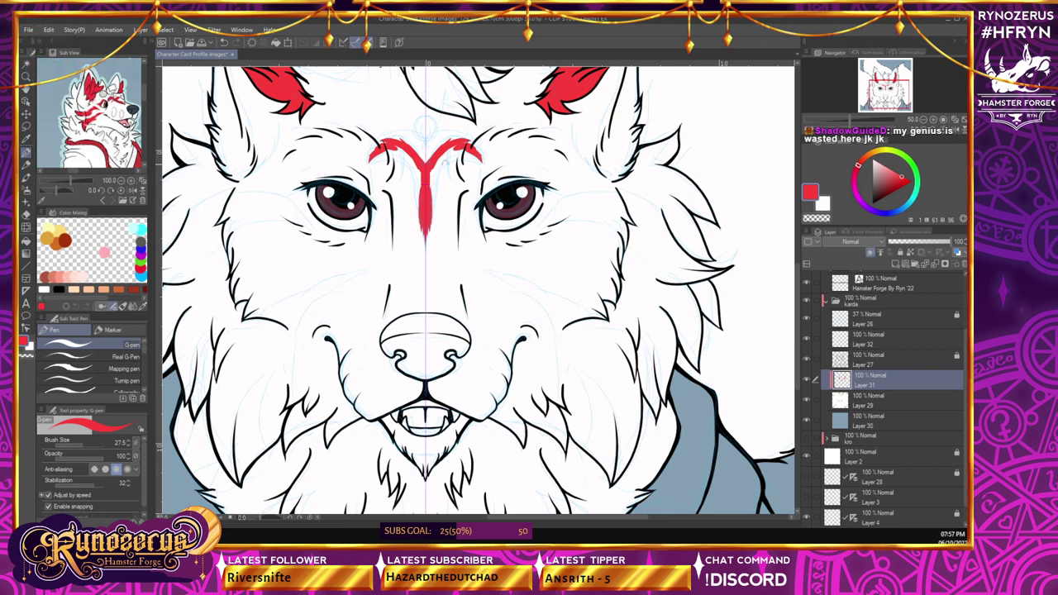
mouse_move(451, 152)
left_mouse_down()
mouse_move(411, 175)
mouse_move(438, 192)
left_mouse_up()
mouse_move(412, 177)
left_mouse_down()
mouse_move(410, 192)
mouse_move(437, 200)
left_mouse_up()
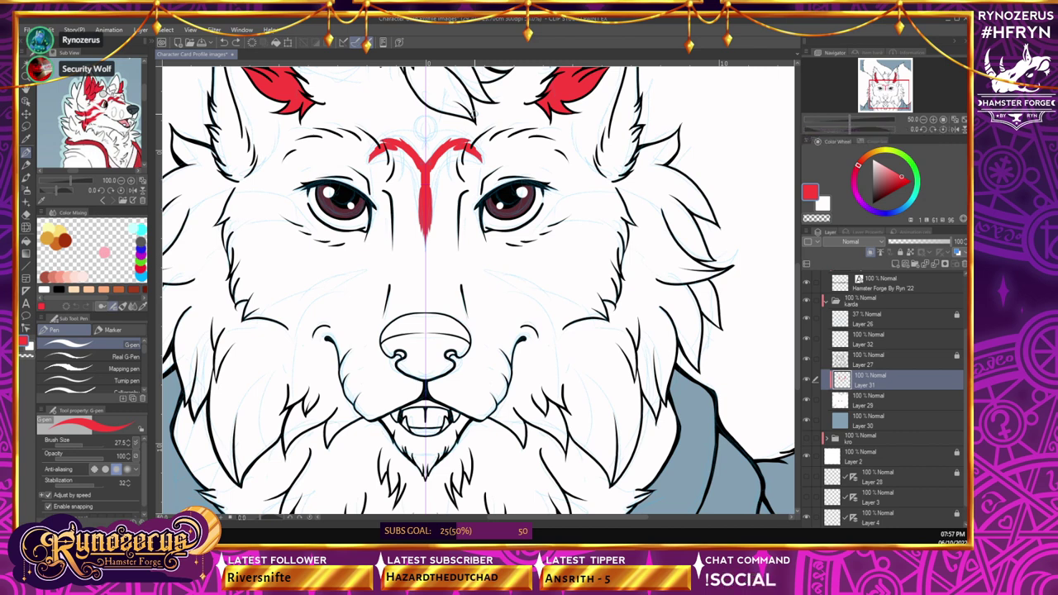
left_click_drag(440, 175, 432, 217)
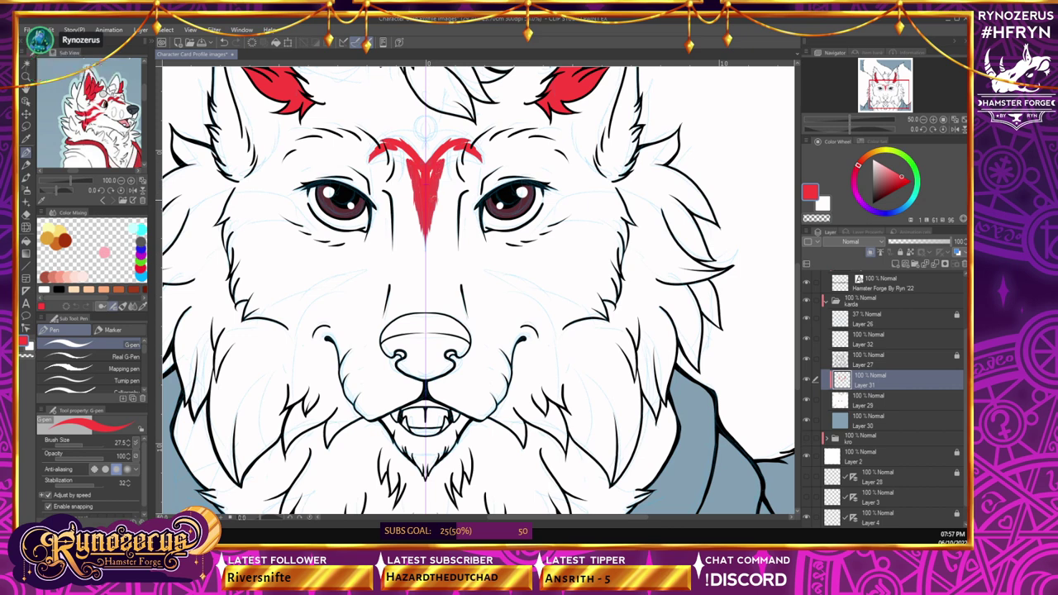
left_click_drag(446, 155, 439, 160)
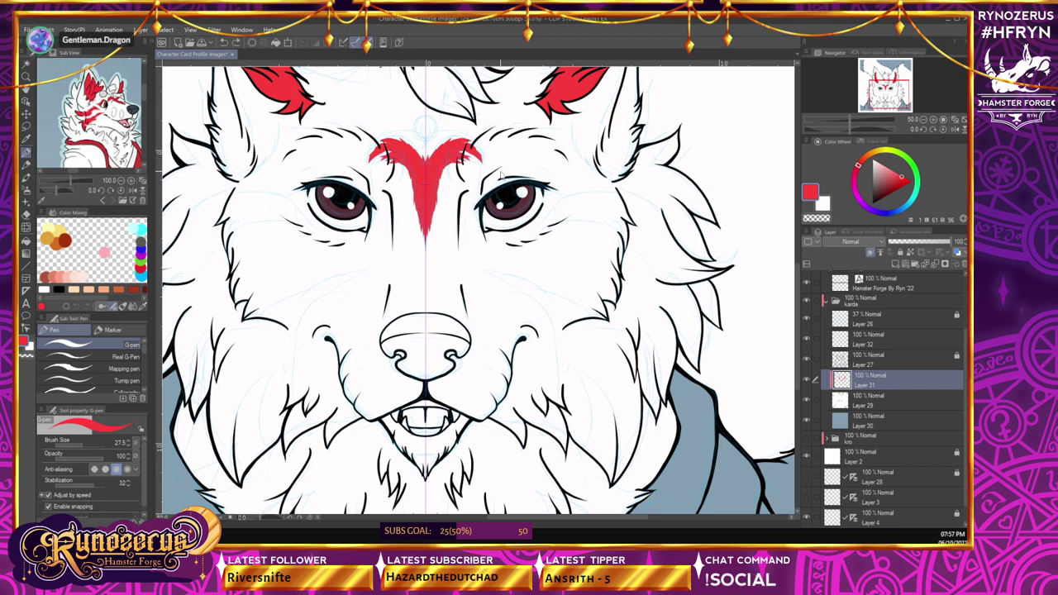
- Undo the feathered red brow marking together with its stripe down the bridge of the nose
key("ctrl+z")
key("ctrl+z")
key("ctrl+z")
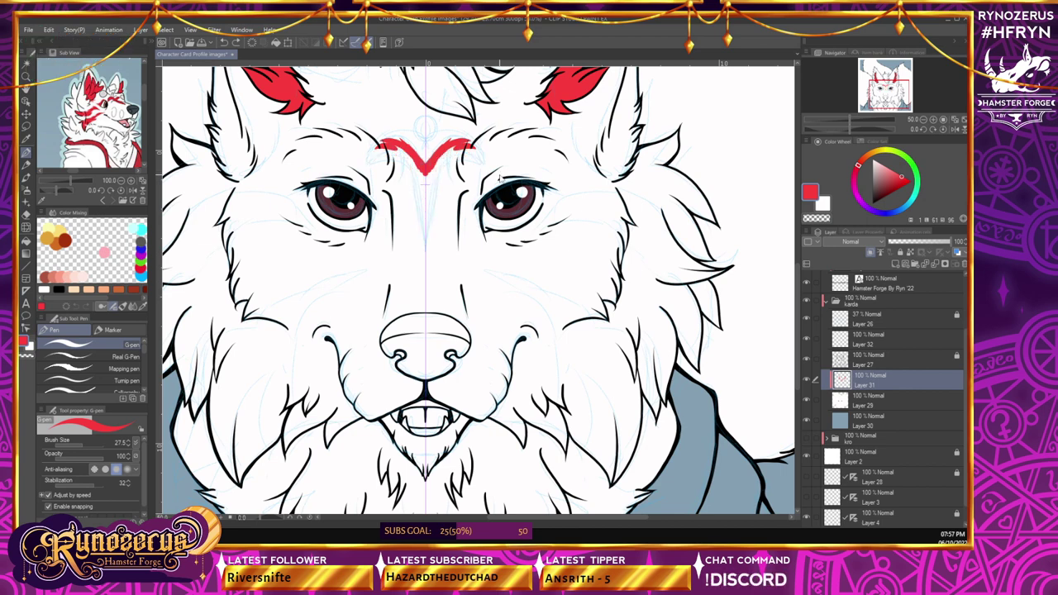
key("ctrl+z")
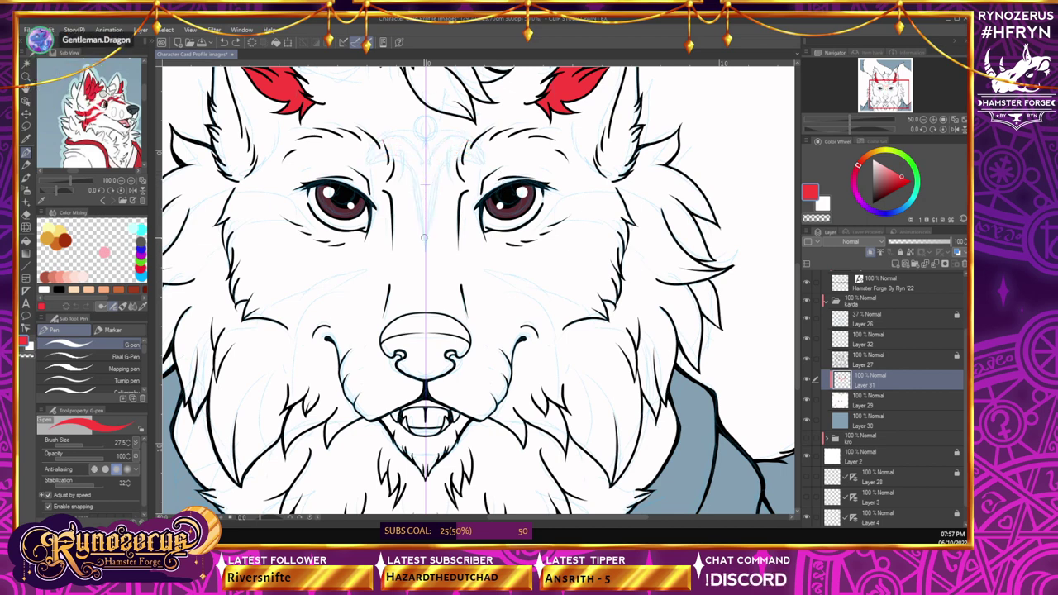
- Repaint the brow marking on Layer 31 as two smooth red arms tapering to a point between the eyes, and fill it solid
key("ctrl+y")
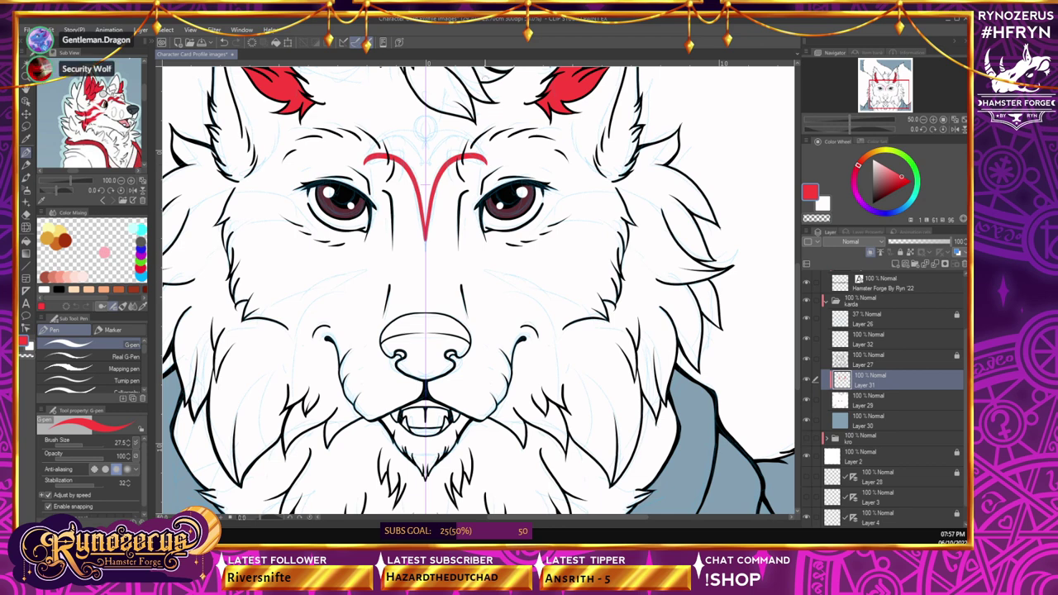
key("ctrl+y")
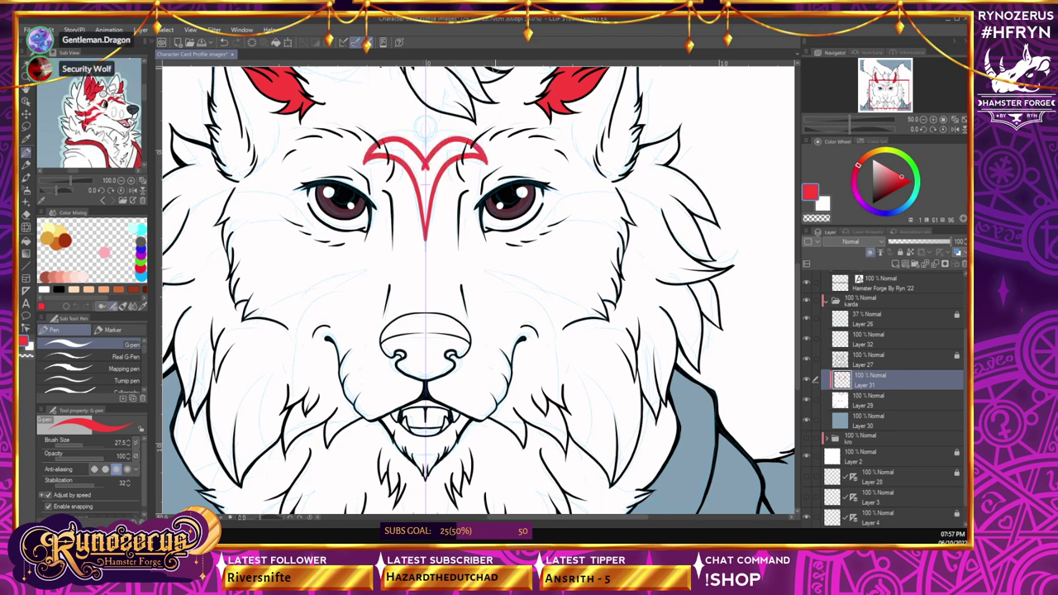
key("ctrl+y")
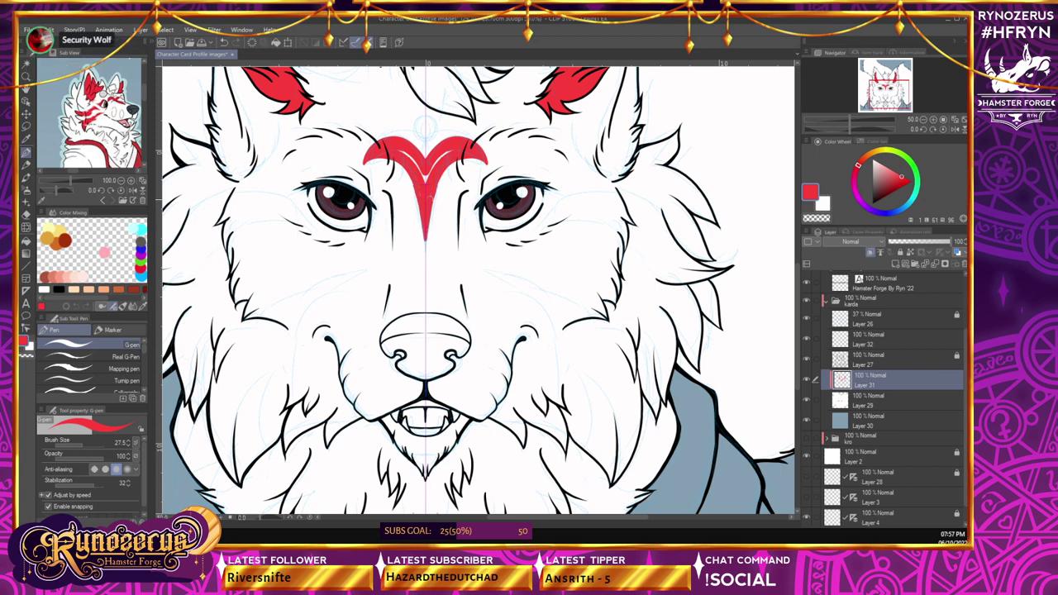
left_click_drag(432, 182, 446, 152)
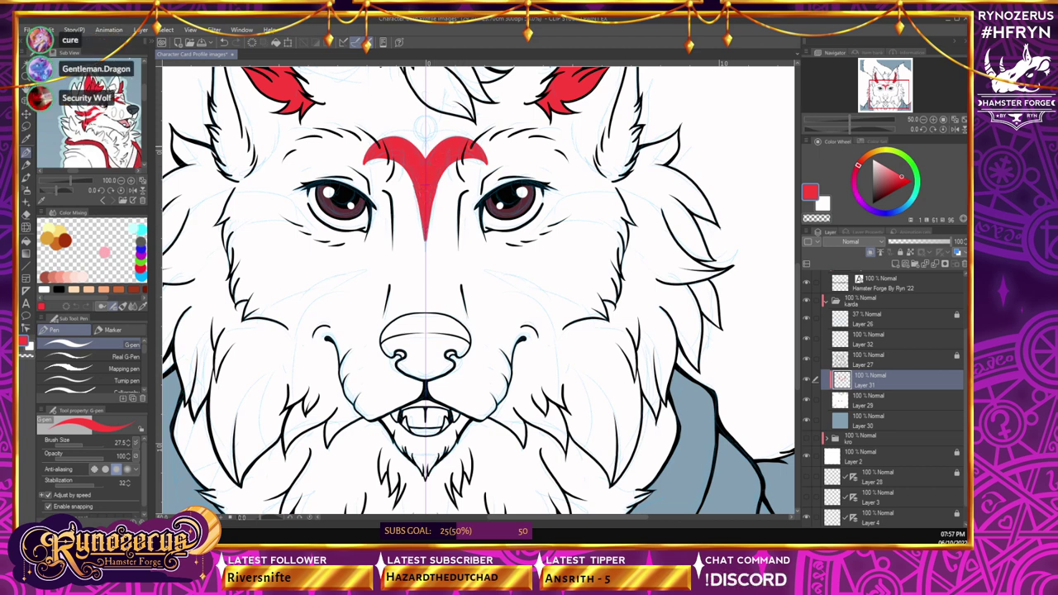
- Trim the lower tip of the brow marking with the Hard eraser and bring the marking design into view in the reference image
key("e")
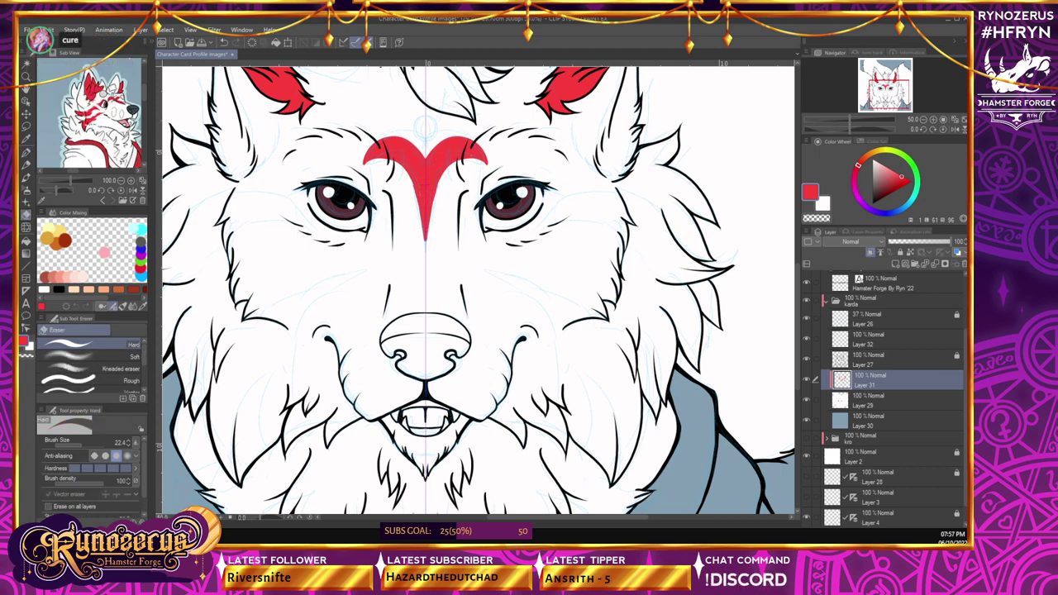
left_click_drag(427, 246, 441, 184)
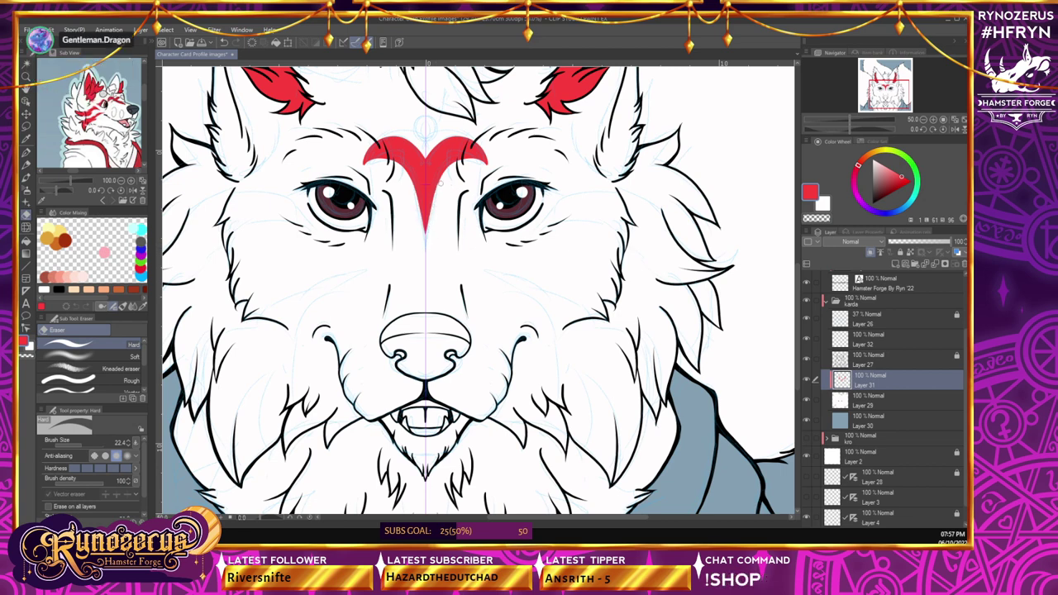
left_click(26, 153)
mouse_move(66, 103)
left_mouse_down()
mouse_move(115, 116)
mouse_move(123, 131)
left_mouse_up()
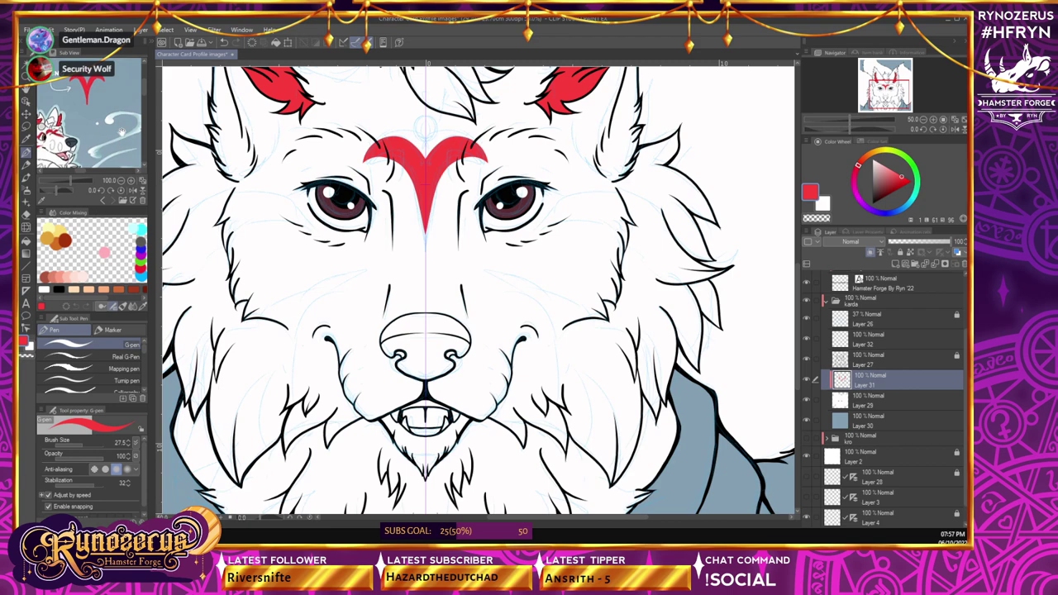
left_click_drag(798, 281, 797, 249)
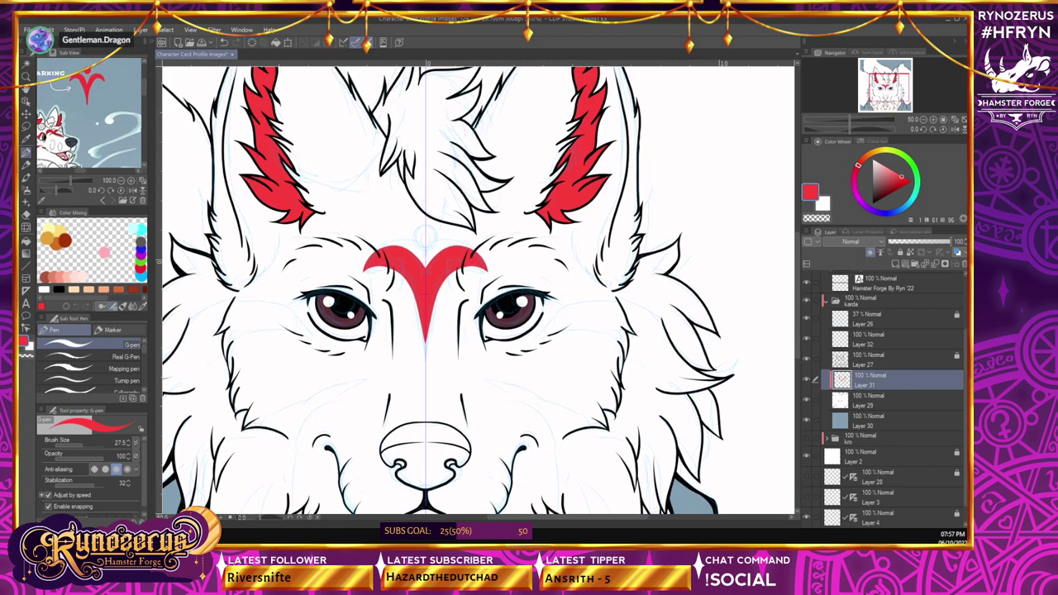
- Carve a deeper notch between the brow marking's two arms with the Hard eraser, undoing the misplaced cuts
left_click(28, 215)
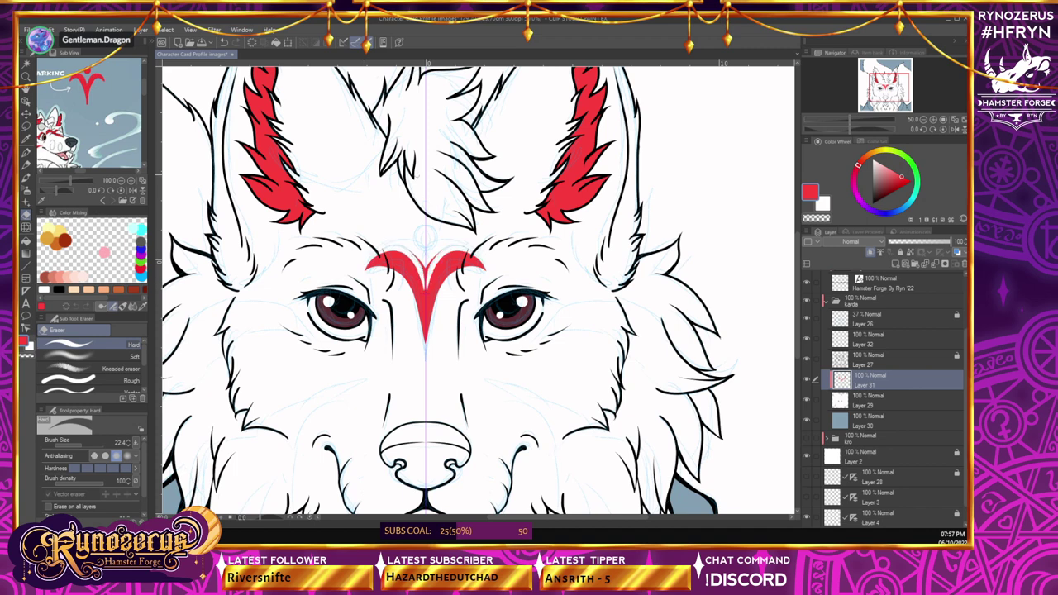
key("ctrl+z")
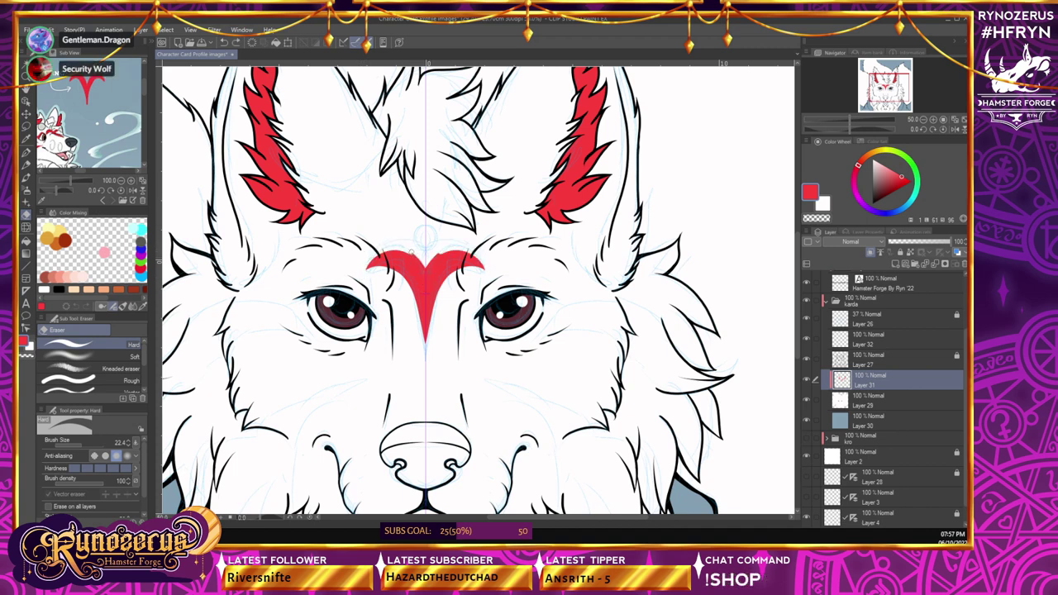
left_click_drag(412, 252, 424, 290)
key("ctrl+z")
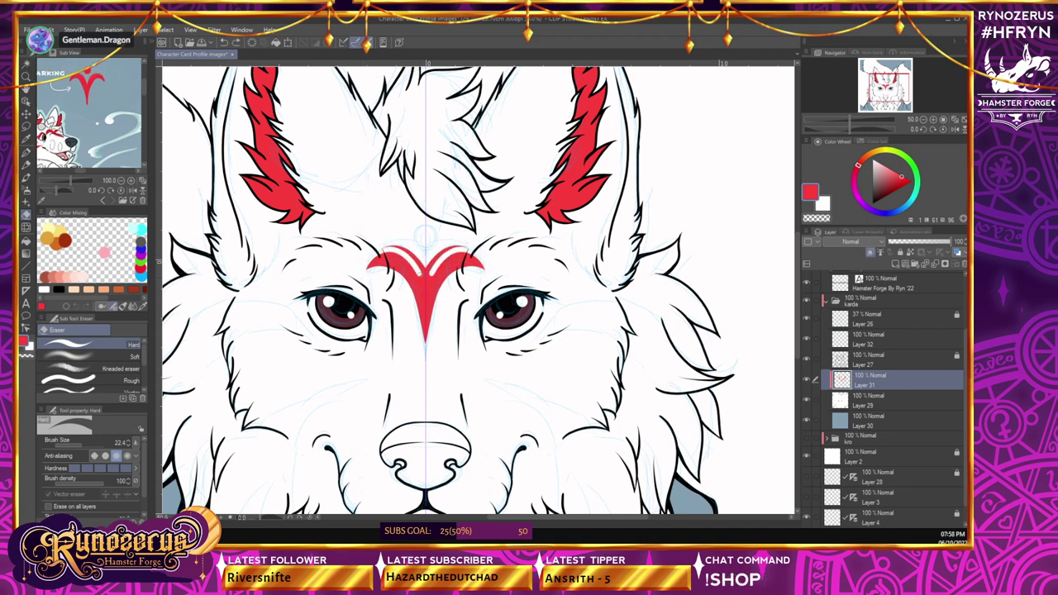
key("ctrl+z")
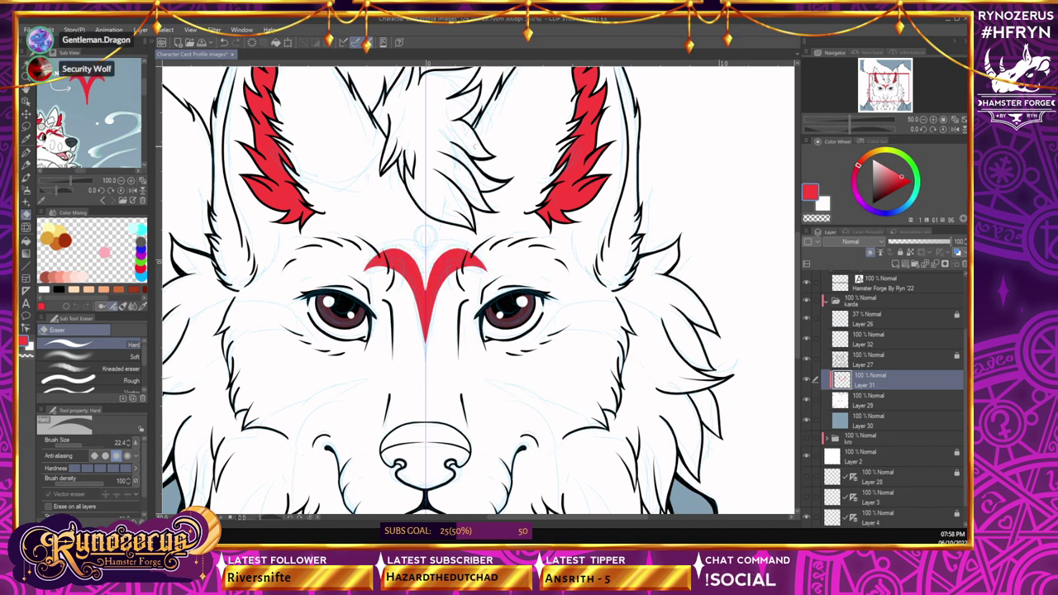
- Refine the curved arms of the red brow marking on Layer 31 with the 27.5 G-pen and the Hard eraser
key("p")
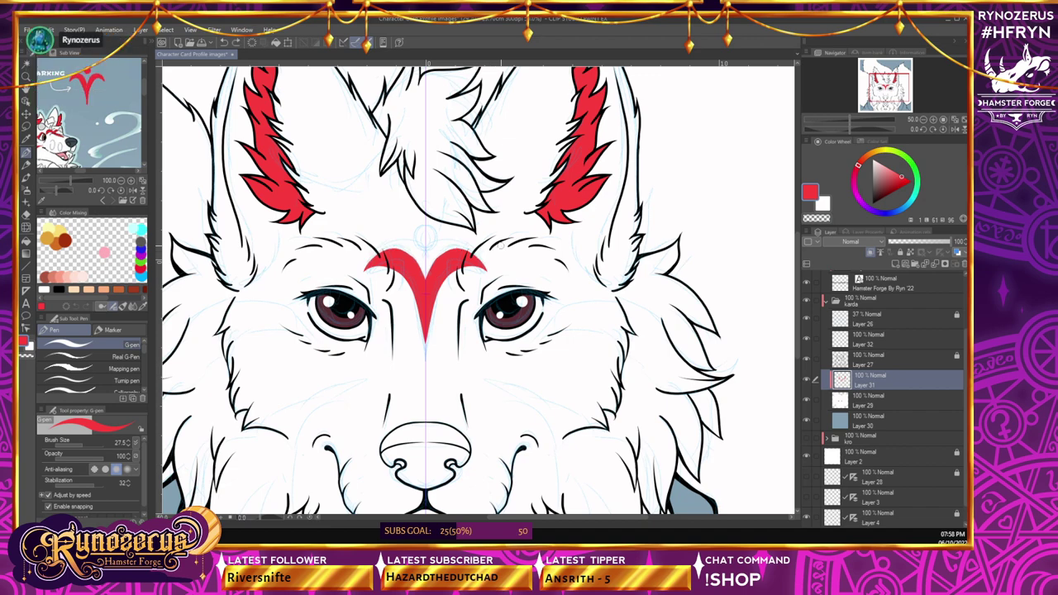
left_click(924, 130)
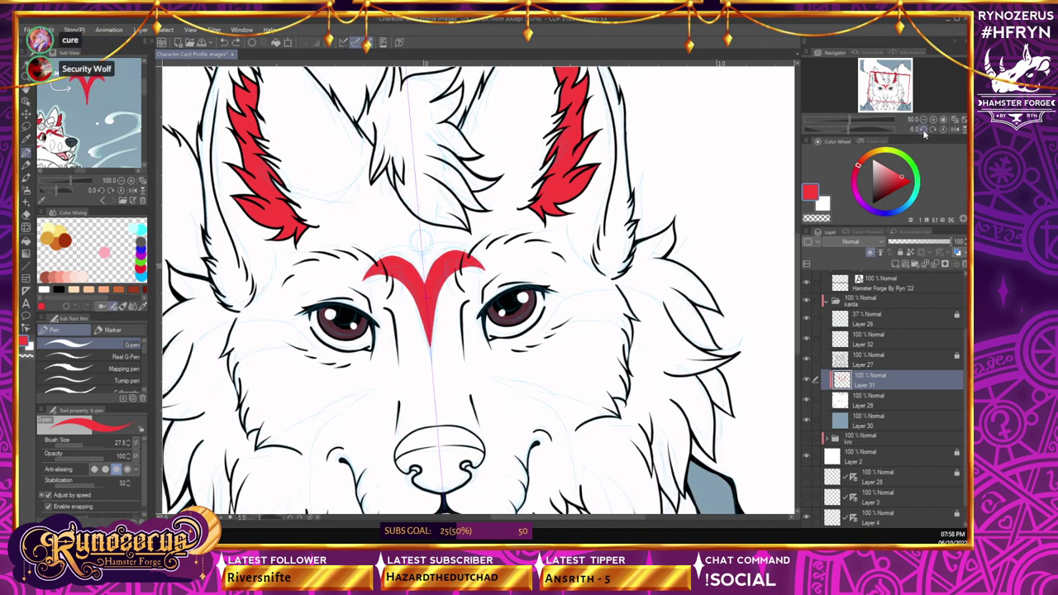
left_click(924, 130)
left_click(923, 130)
left_click(924, 130)
left_click(924, 129)
left_click(923, 130)
left_click(923, 130)
left_click(923, 130)
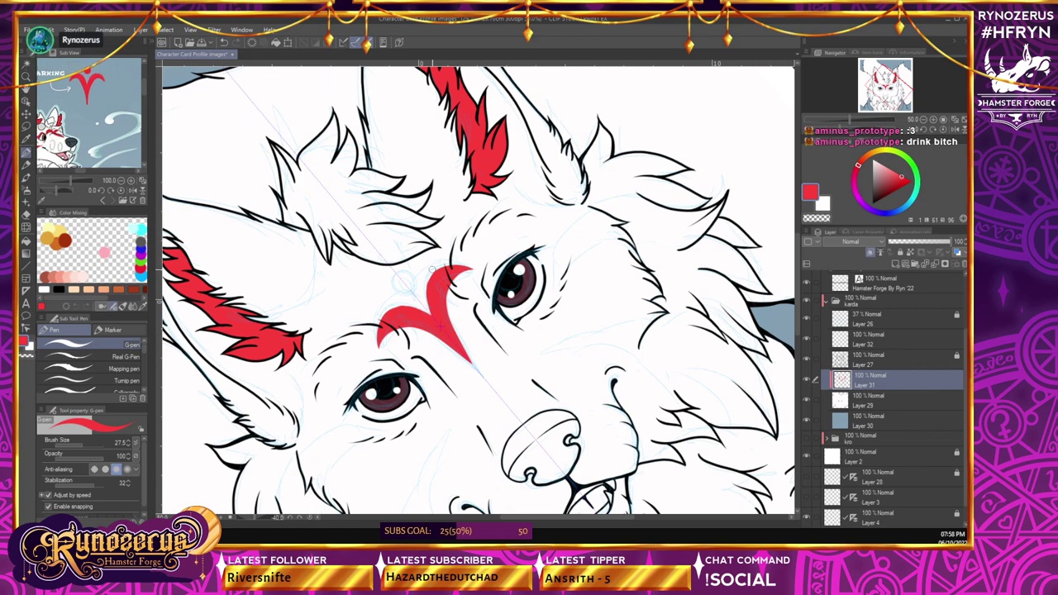
left_click(924, 130)
left_click(924, 131)
left_click(924, 131)
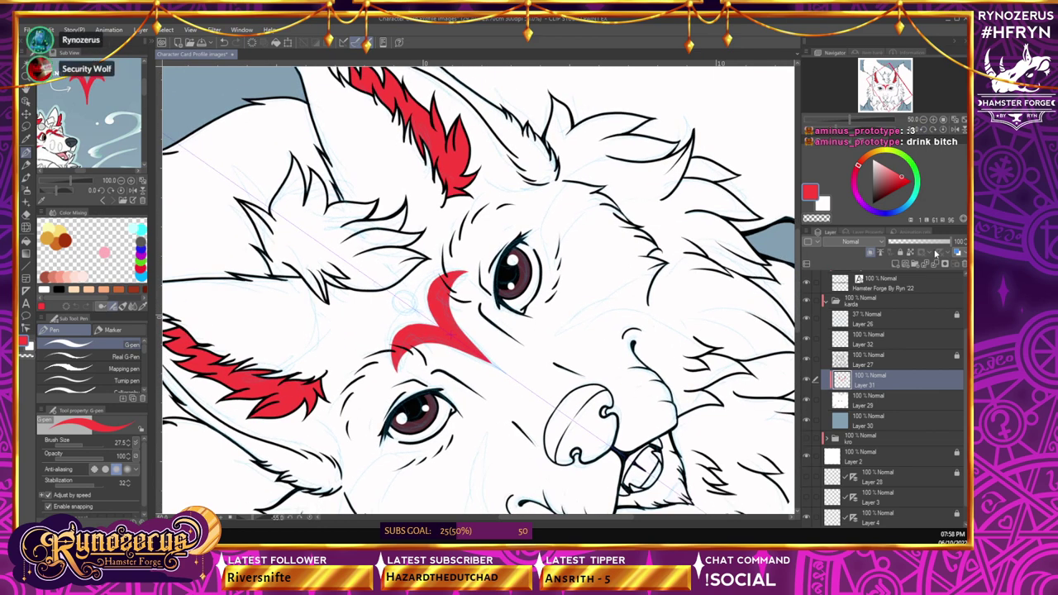
left_click_drag(796, 270, 796, 264)
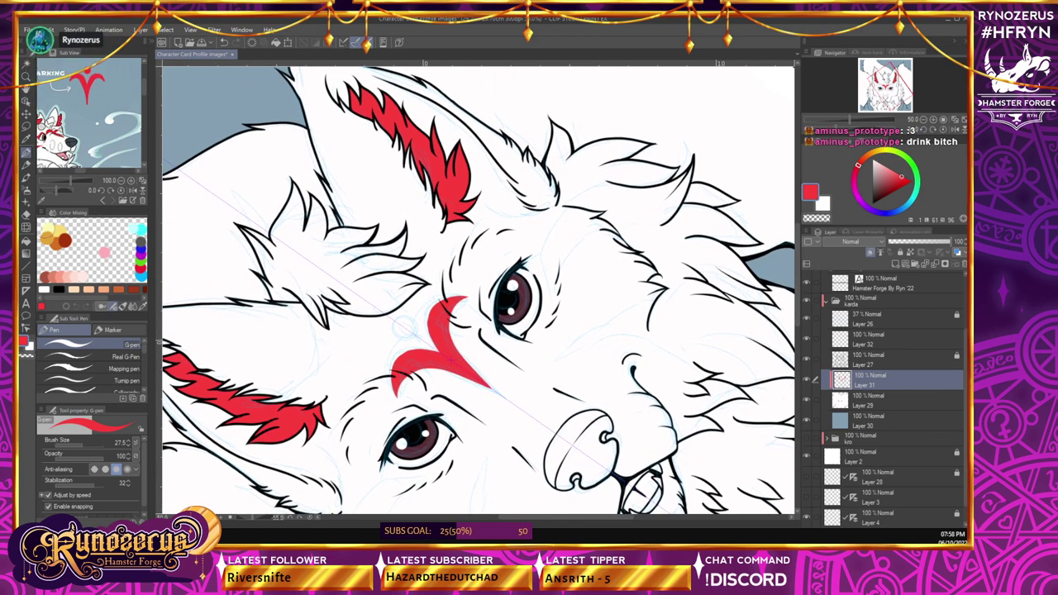
left_click(26, 214)
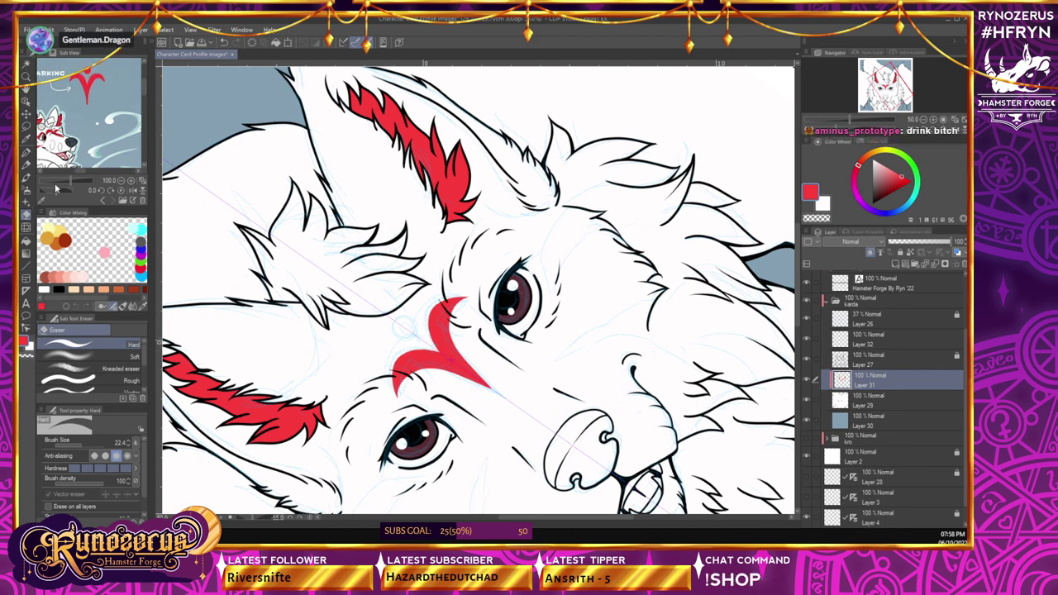
key("p")
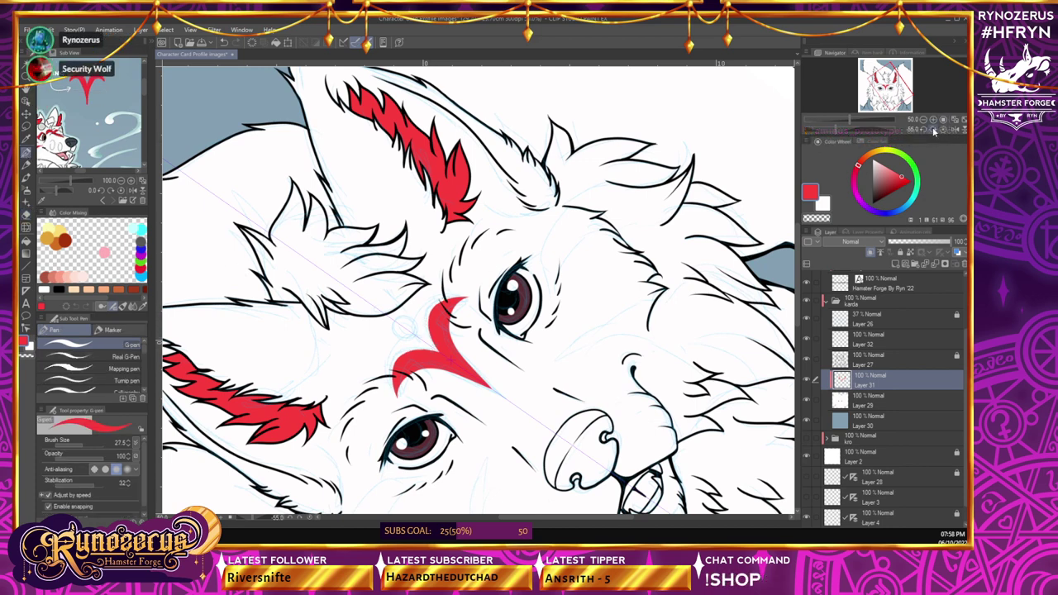
left_click(933, 130)
left_click(944, 130)
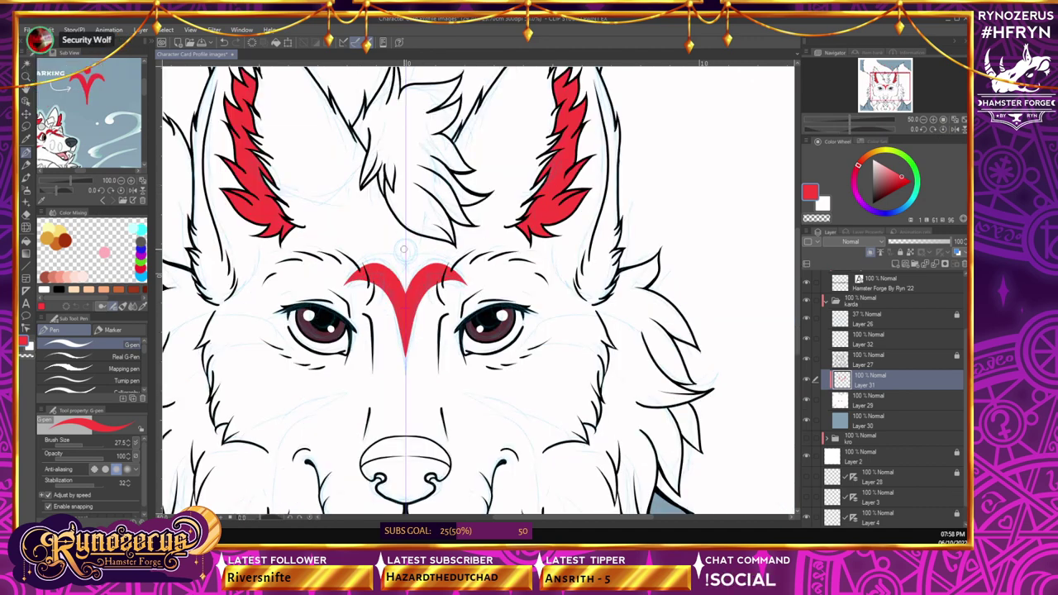
- Paint a solid red dot centered above the brow marking, undoing the first misplaced stroke
mouse_move(399, 263)
left_mouse_down()
mouse_move(412, 261)
mouse_move(399, 261)
left_mouse_up()
key("ctrl+z")
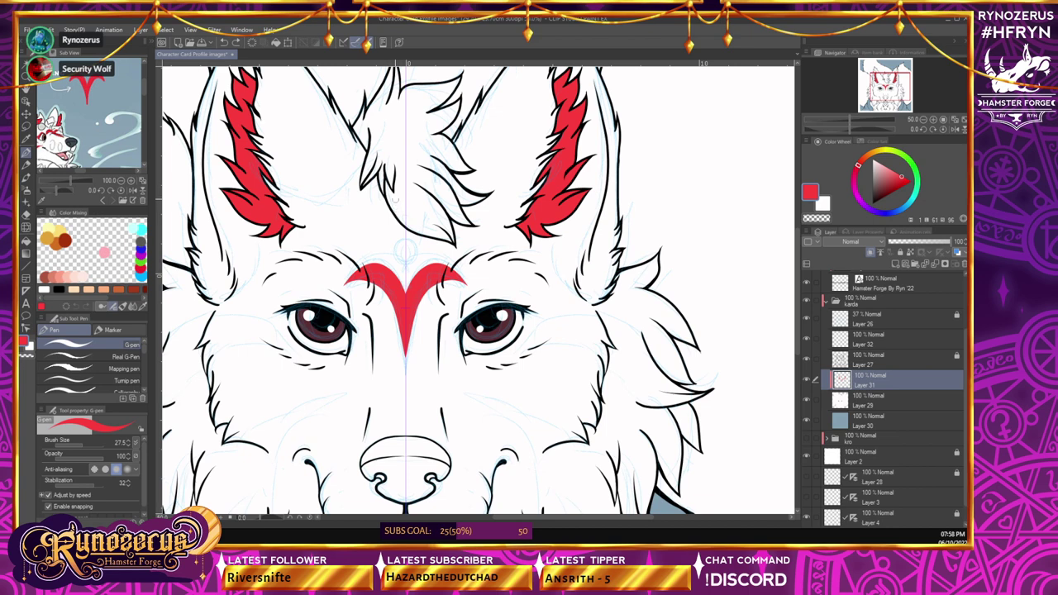
left_click_drag(401, 252, 401, 255)
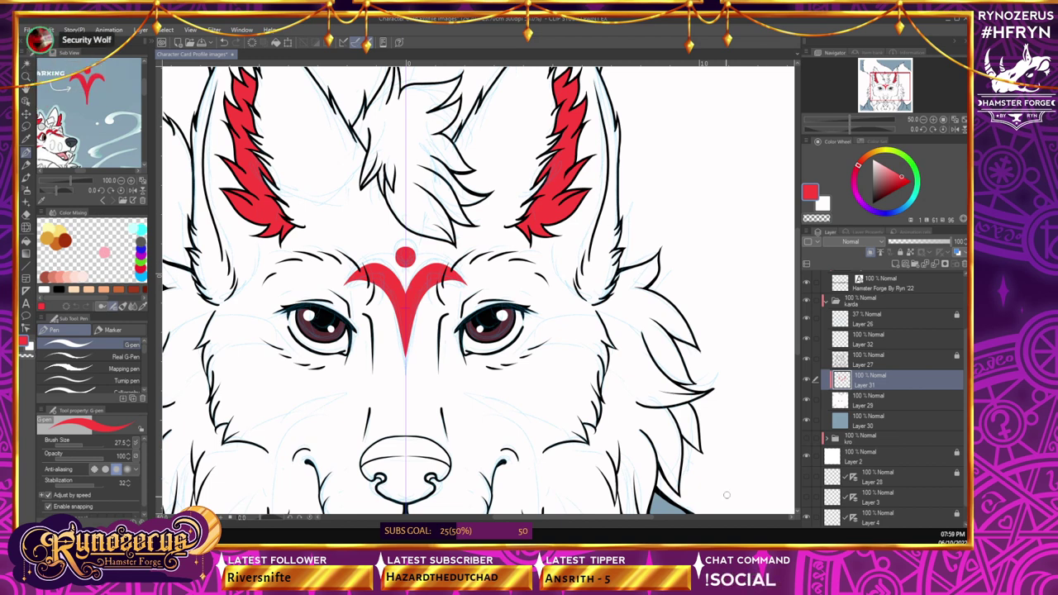
- Paint a thin red accent along the inner corners of both eyes, following the face markings in the reference image
scroll(725, 496, "down", 3)
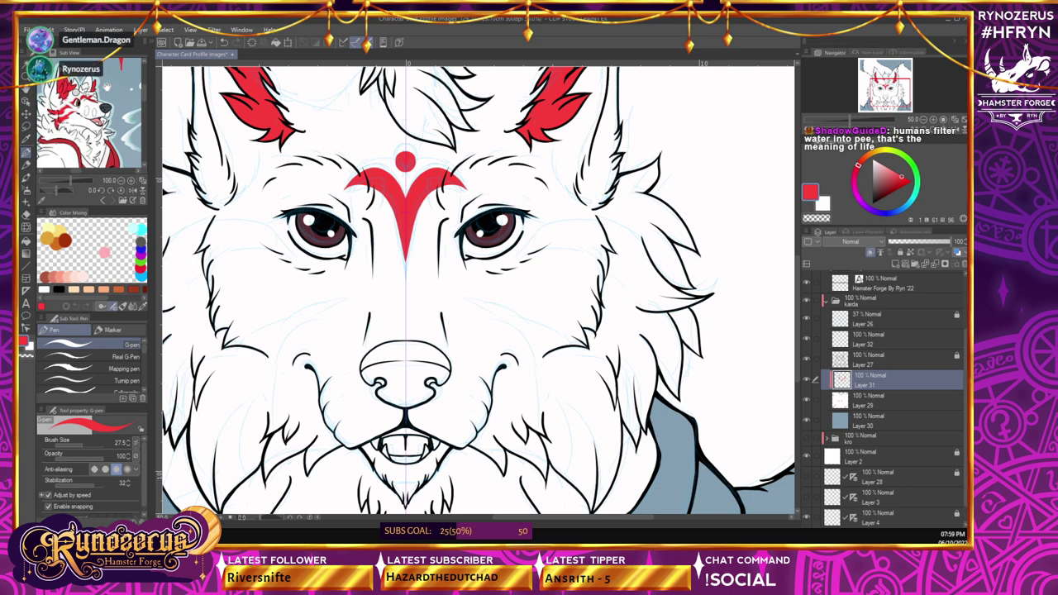
scroll(478, 289, "down", 1)
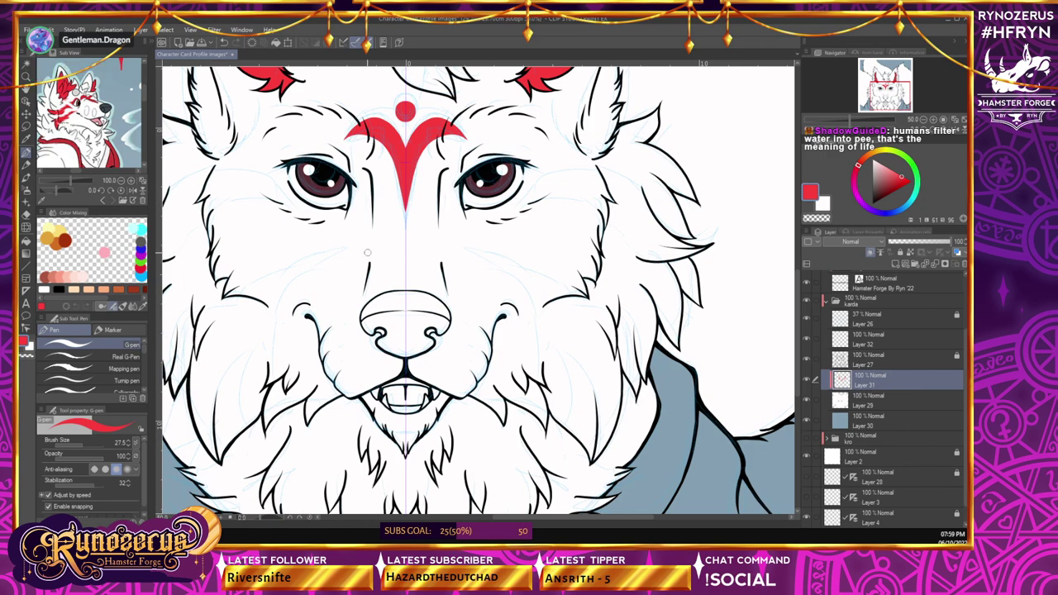
scroll(631, 449, "up", 5)
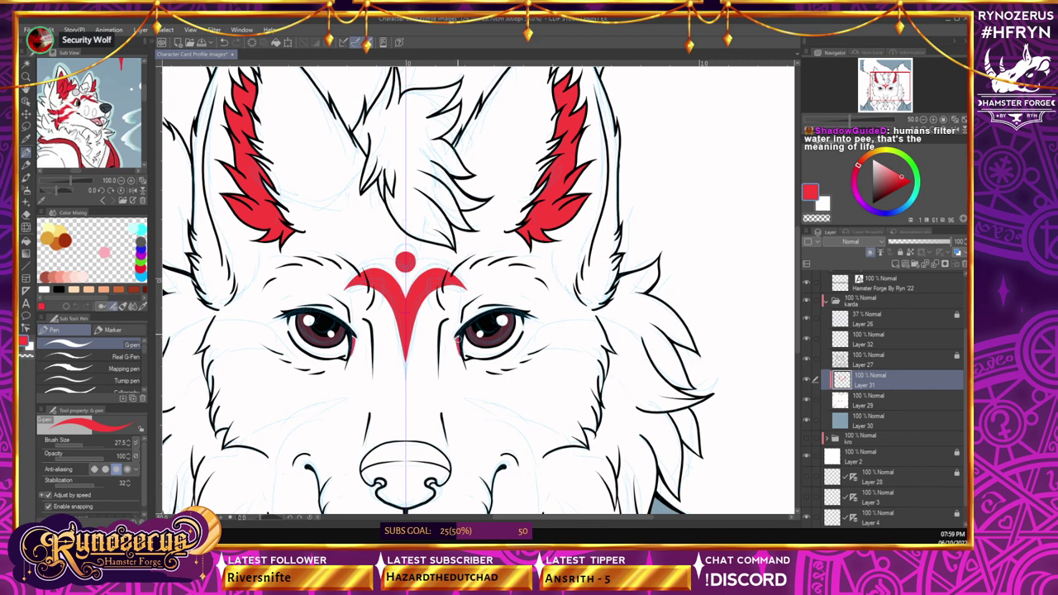
left_click_drag(459, 352, 467, 368)
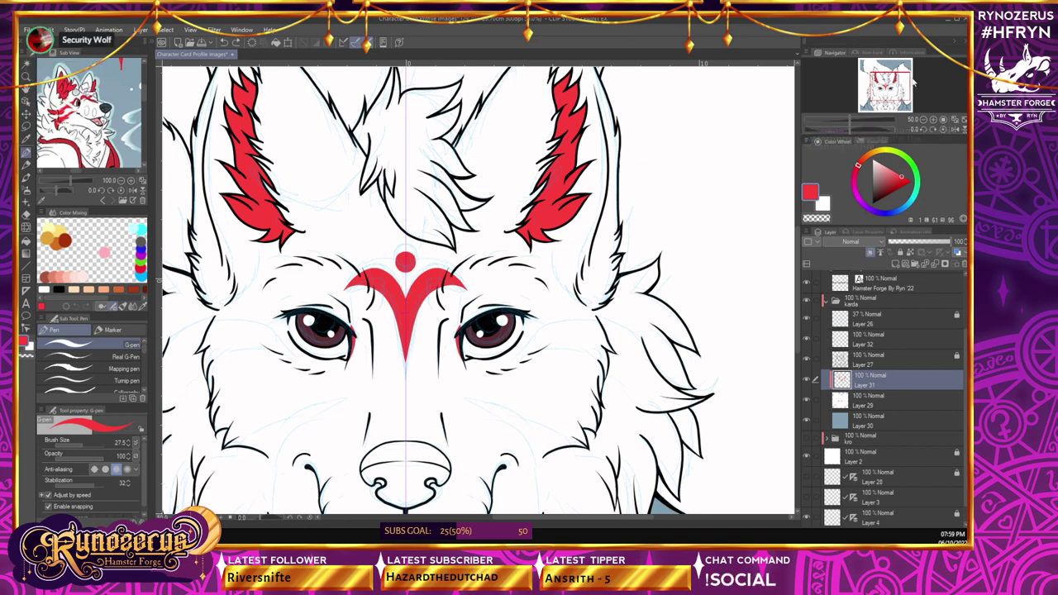
- Paint red bands along the upper eyelids of both eyes, joining the inner corners and tapering past the outer corners
left_click(924, 130)
left_click(925, 131)
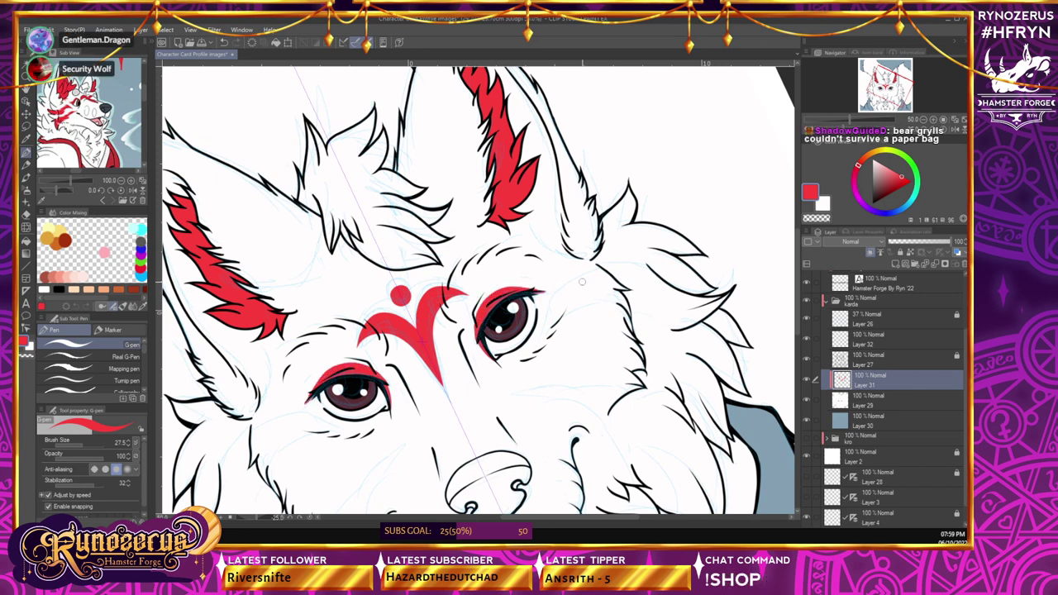
left_click(923, 130)
left_click(923, 130)
left_click(923, 129)
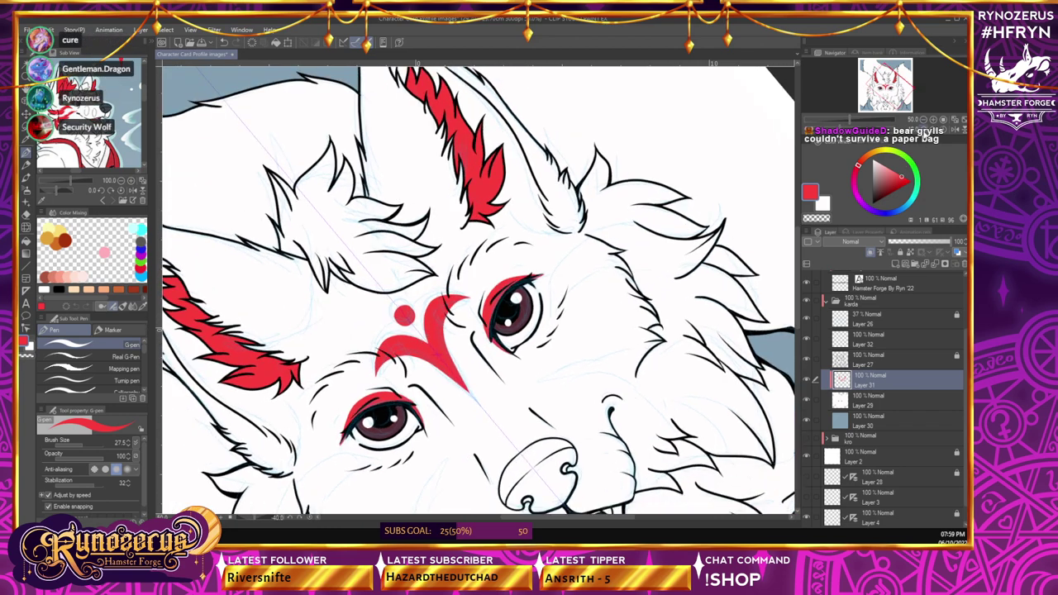
left_click(922, 130)
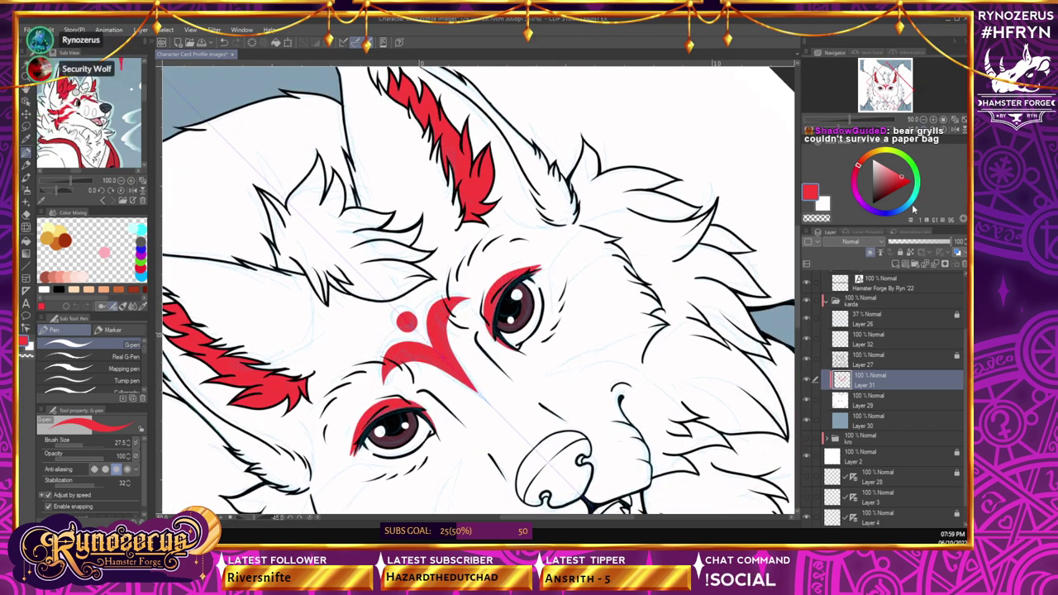
- Erase the red below the inner corners of both eyes and repaint it as a slimmer accent with the 27.5 G-pen
left_click(944, 131)
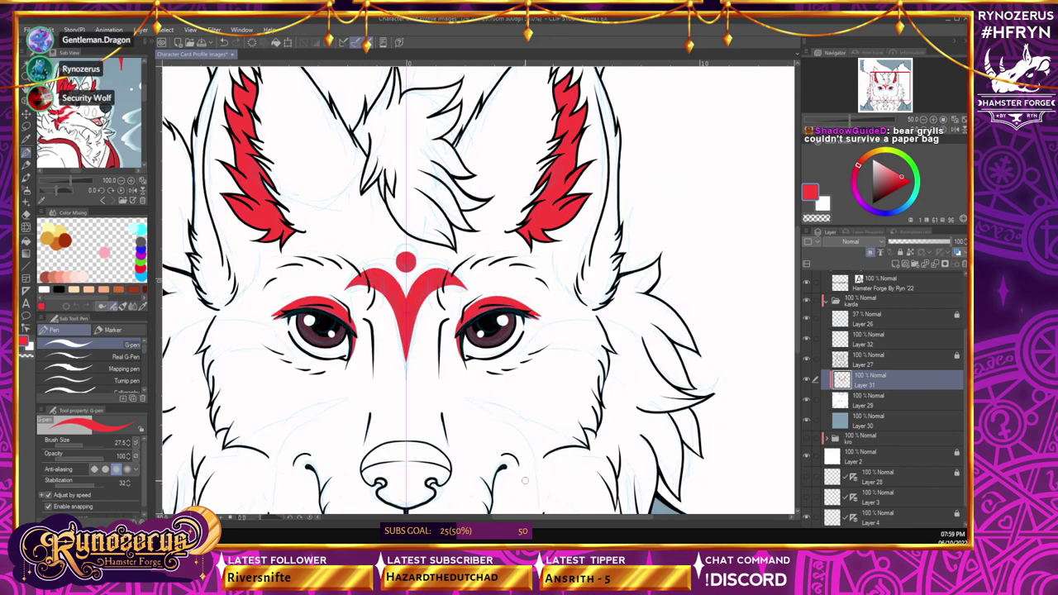
left_click(26, 215)
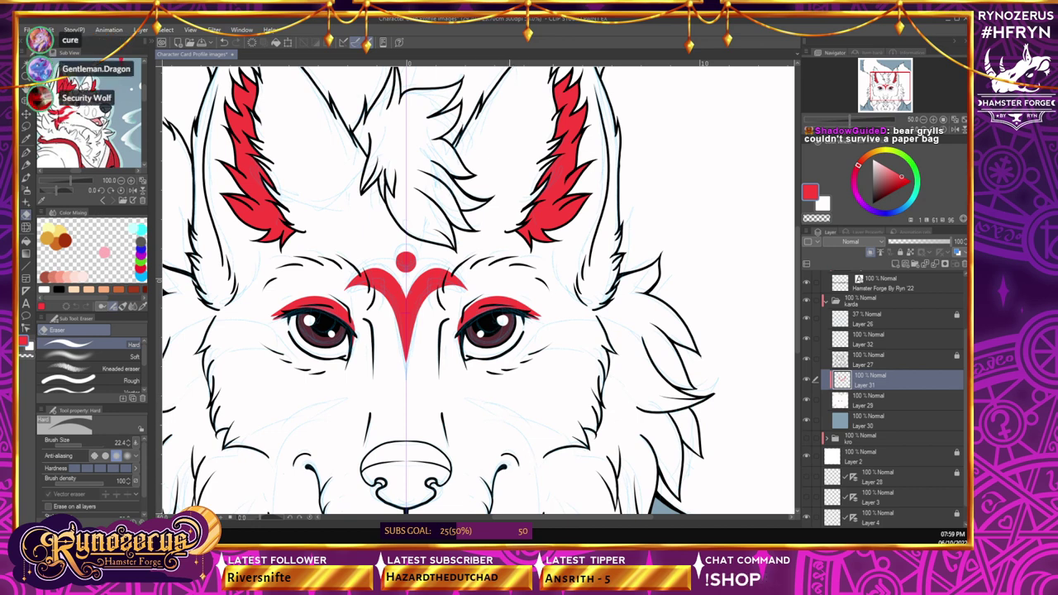
key("p")
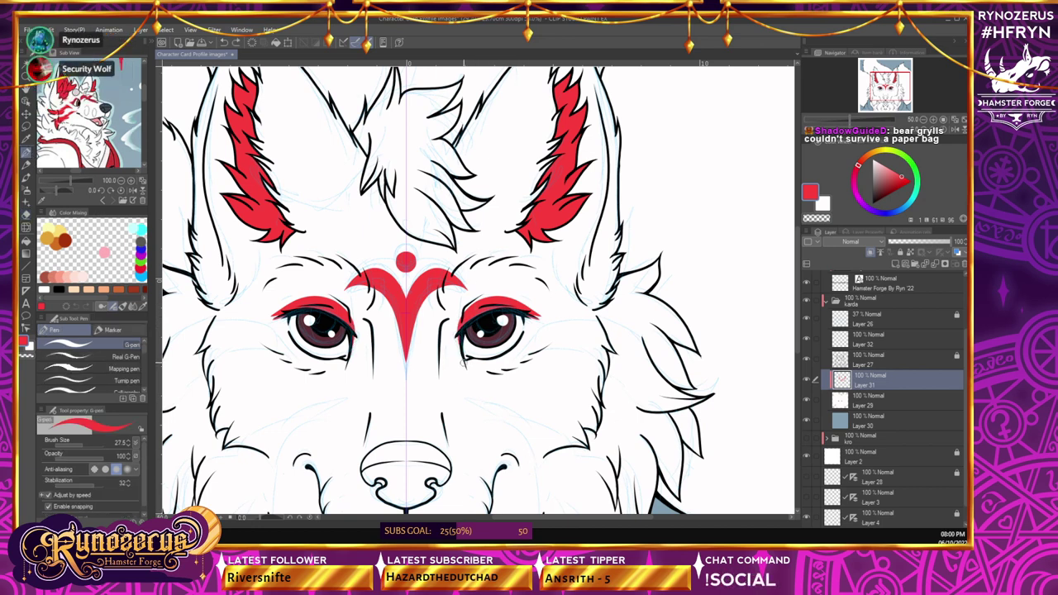
left_click_drag(464, 356, 459, 318)
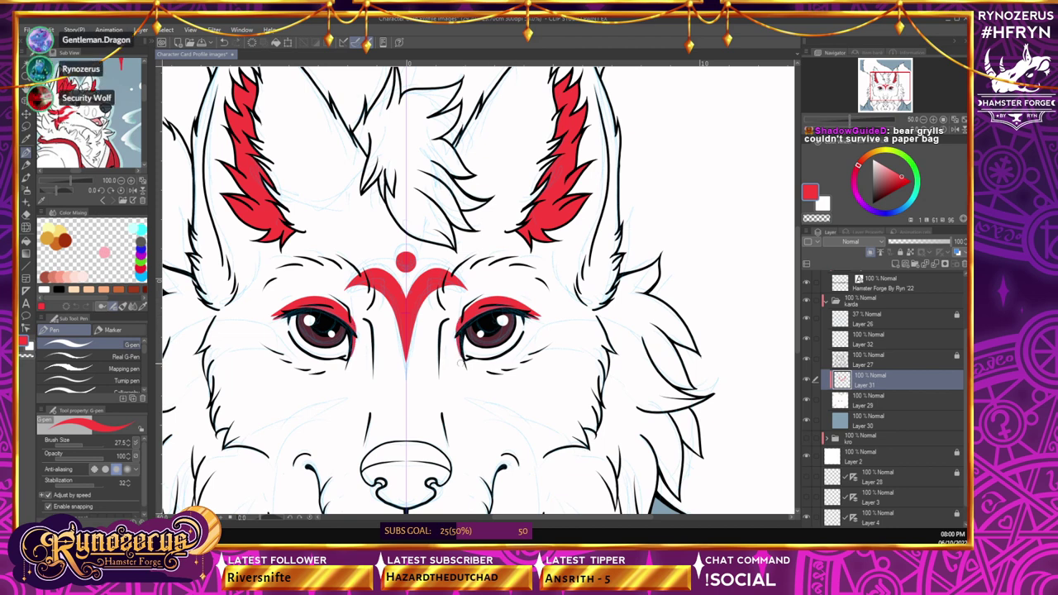
- Touch up the red accents at the inner corners of both eyes and trim their lower ends with the Hard eraser
left_click_drag(463, 360, 459, 320)
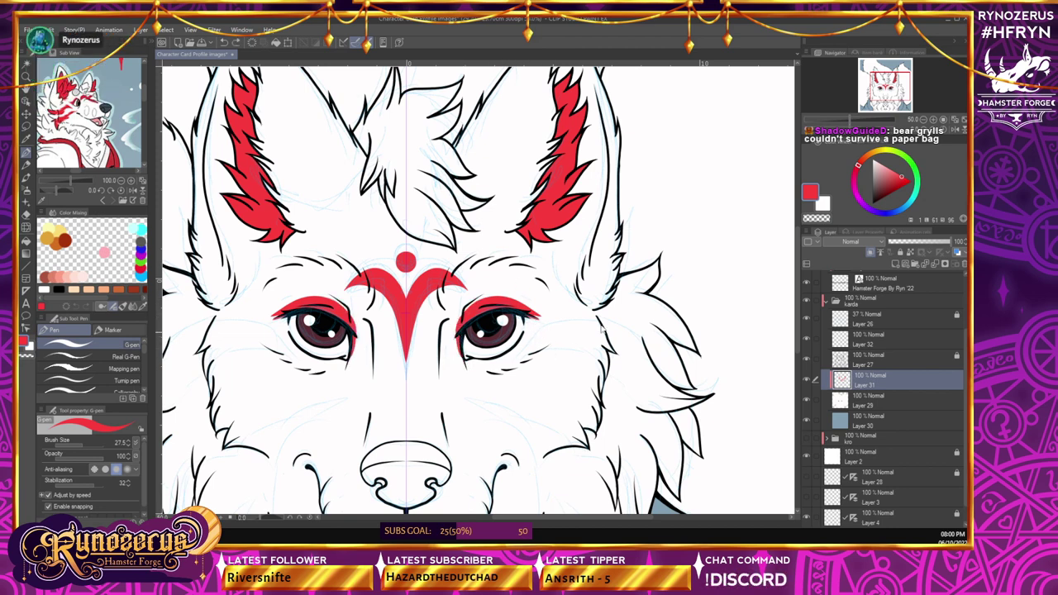
key("minus")
key("minus")
key("minus")
key("minus")
key("minus")
key("minus")
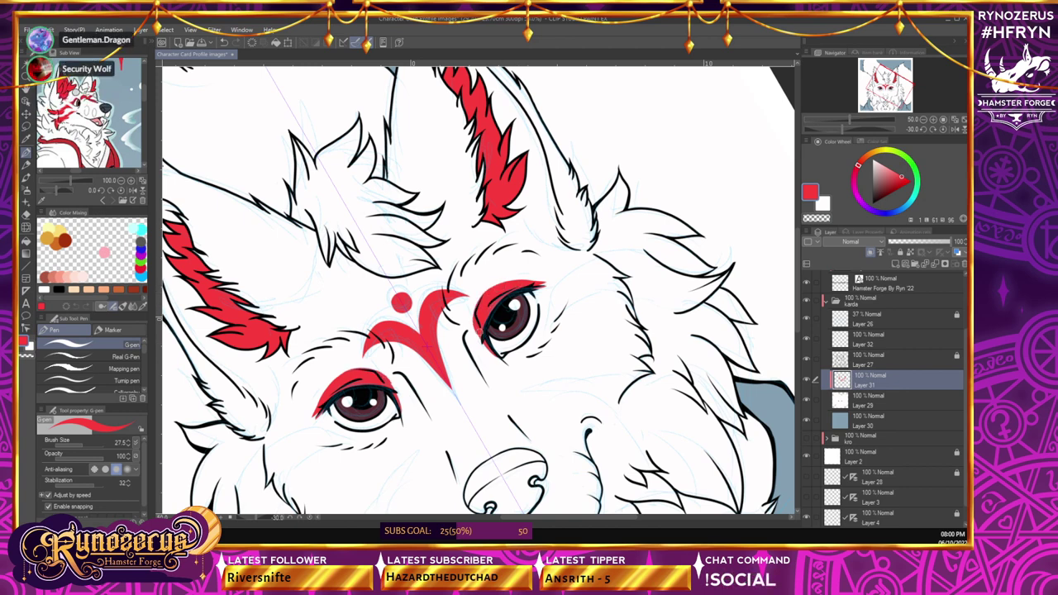
key("e")
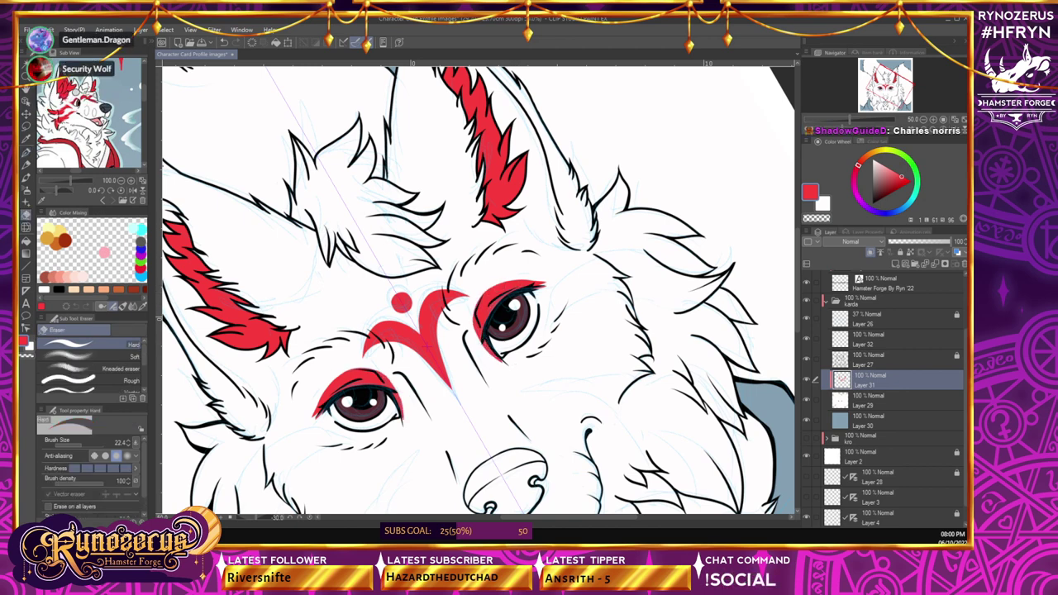
left_click(501, 365, "alt")
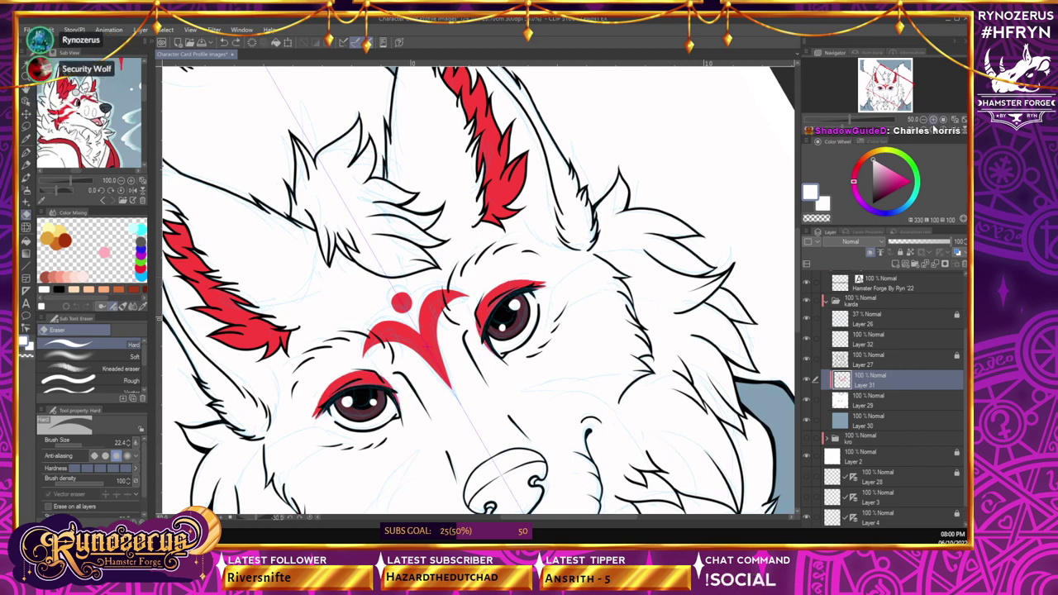
- Examine the trimmed eye accents from several angles and in the full portrait, restoring the upright canvas orientation
left_click(924, 130)
left_click(923, 131)
left_click(924, 131)
left_click(924, 131)
left_click(923, 131)
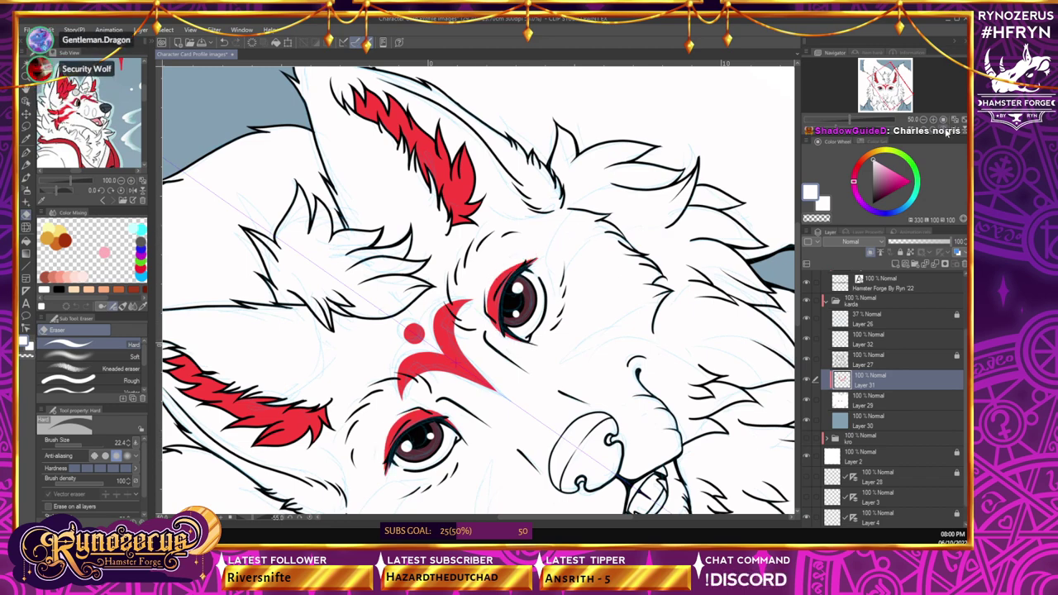
left_click(944, 131)
left_click(923, 120)
key("p")
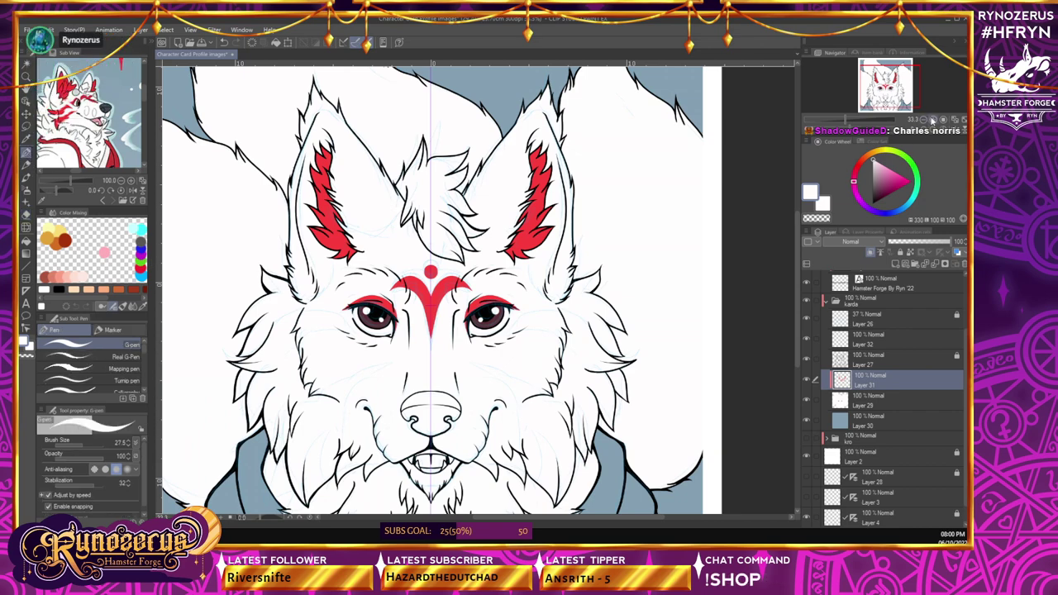
key("ctrl+plus")
key("ctrl+plus")
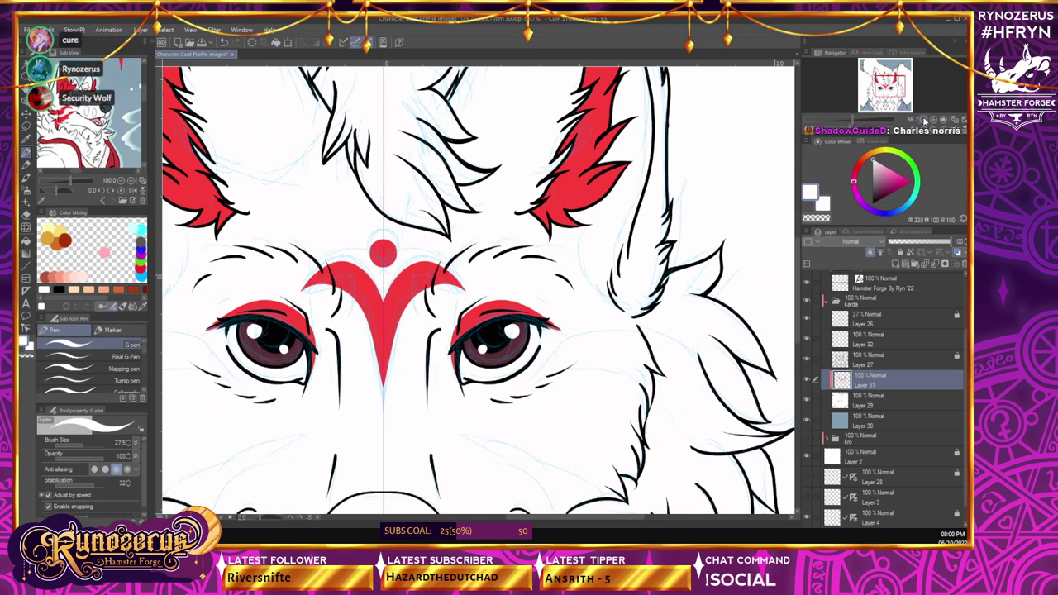
key("ctrl+minus")
key("ctrl+minus")
key("ctrl+minus")
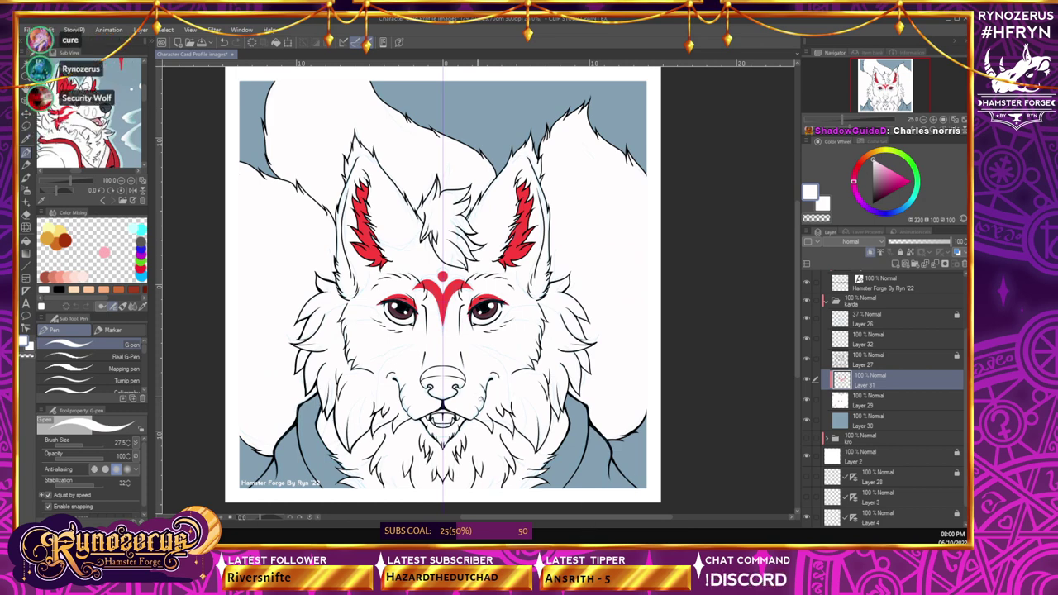
- Sample the pink from the color mixing palette and paint the tongue inside the open mouth with the 27.5 G-pen
key("i")
left_click(104, 252)
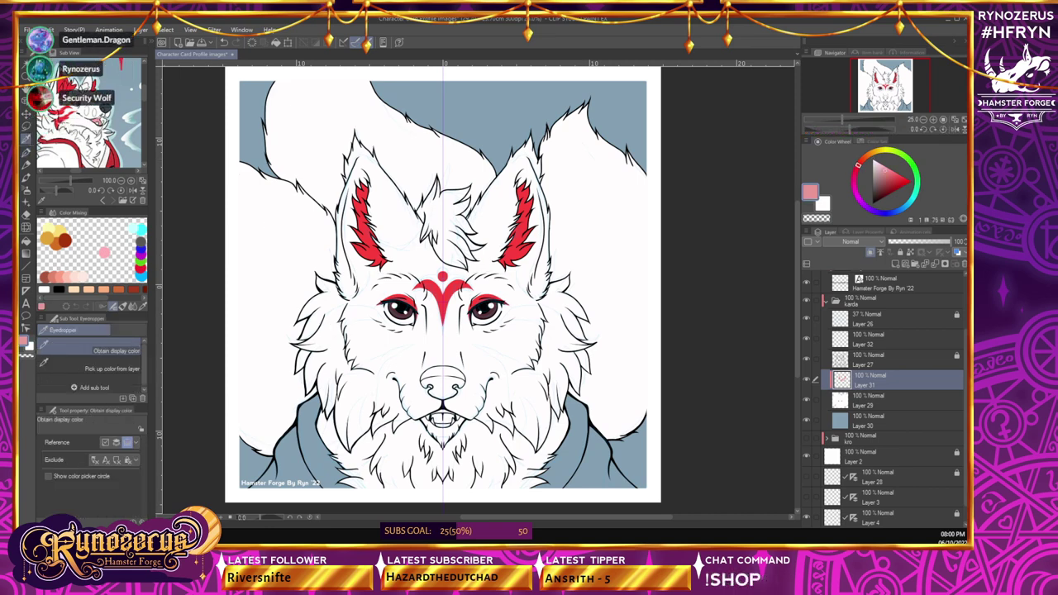
key("p")
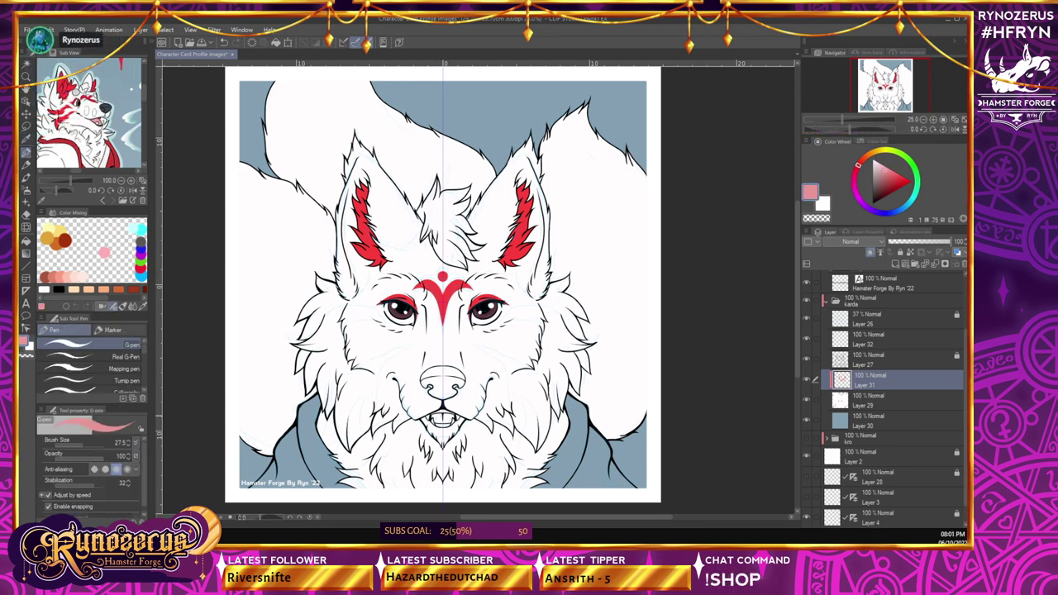
left_click(930, 119)
scroll(478, 291, "down", 3)
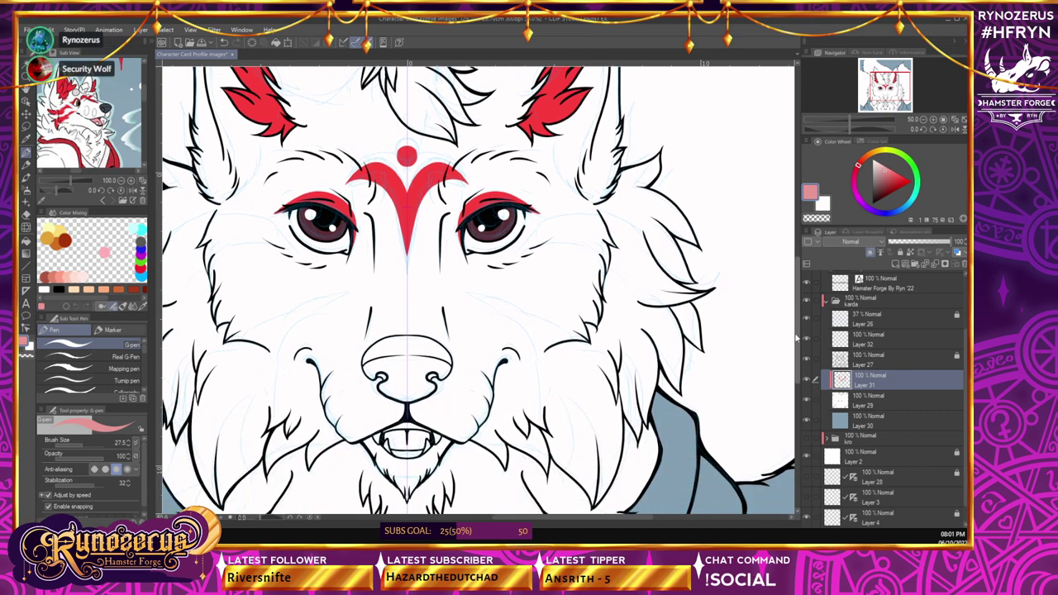
left_click_drag(384, 438, 417, 446)
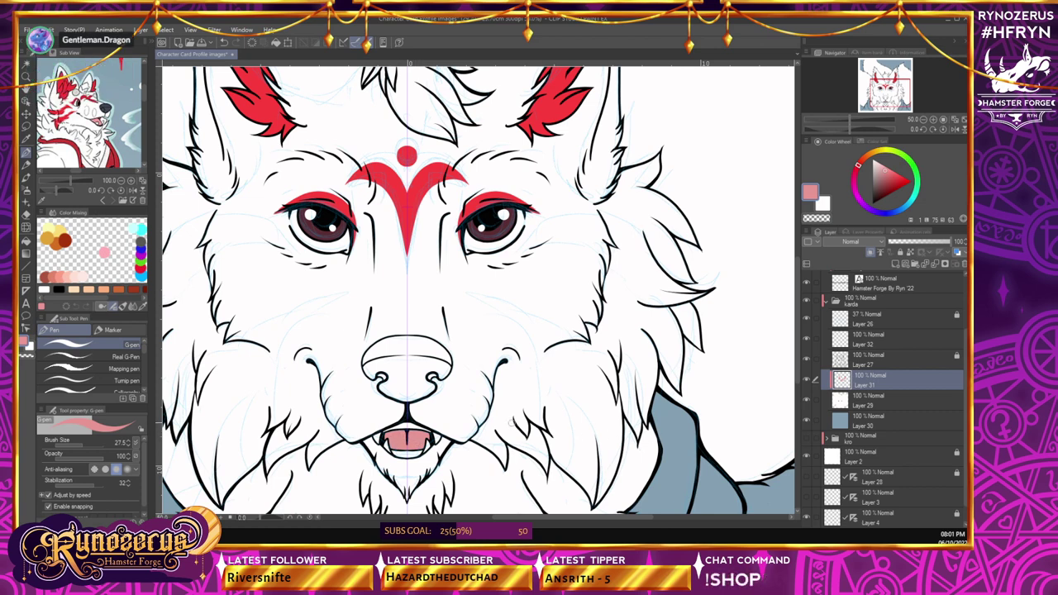
- Sample the dark blue-grey from the reference image and fill the whole nose with the G-pen
key("i")
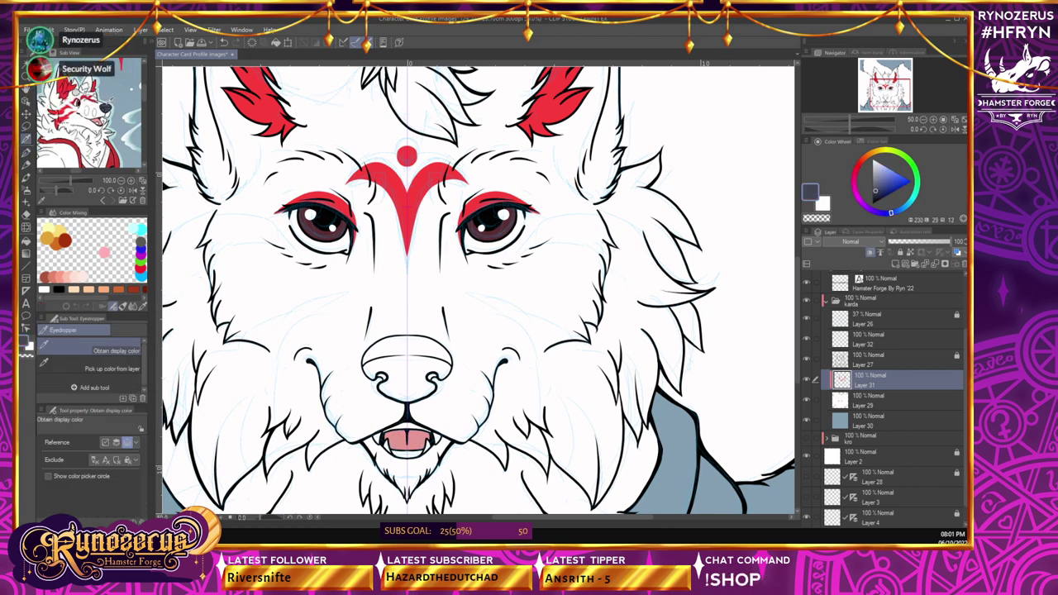
left_click(304, 311)
key("p")
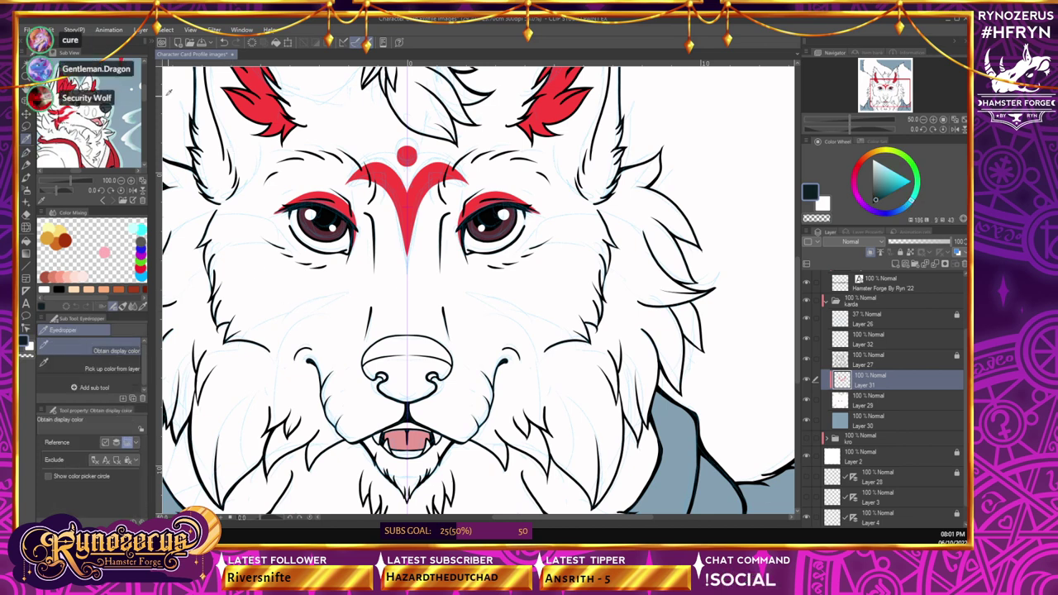
left_click(391, 364, "alt")
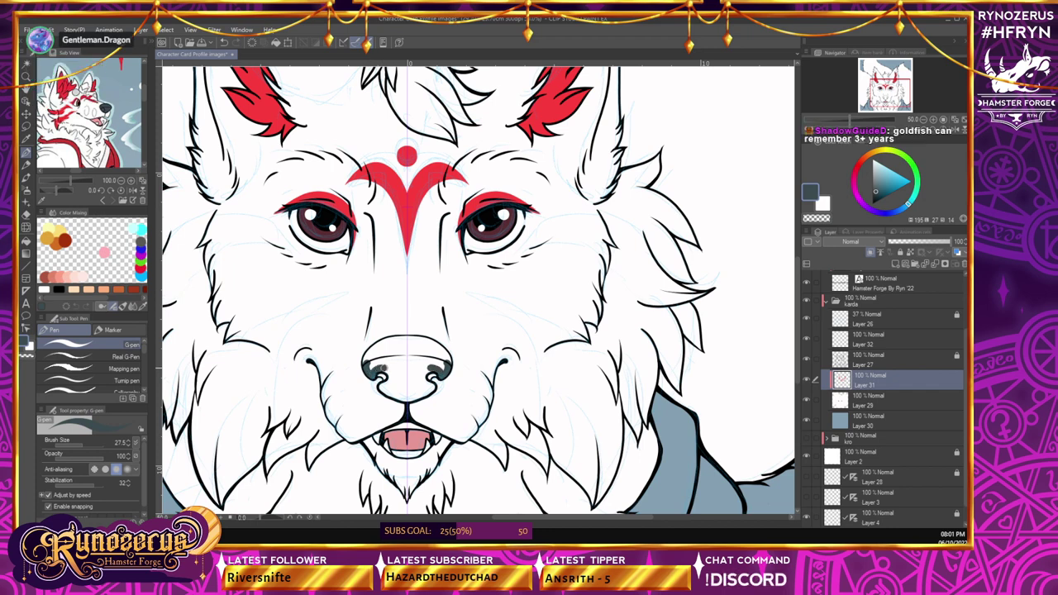
mouse_move(382, 370)
left_mouse_down()
mouse_move(383, 388)
mouse_move(407, 399)
left_mouse_up()
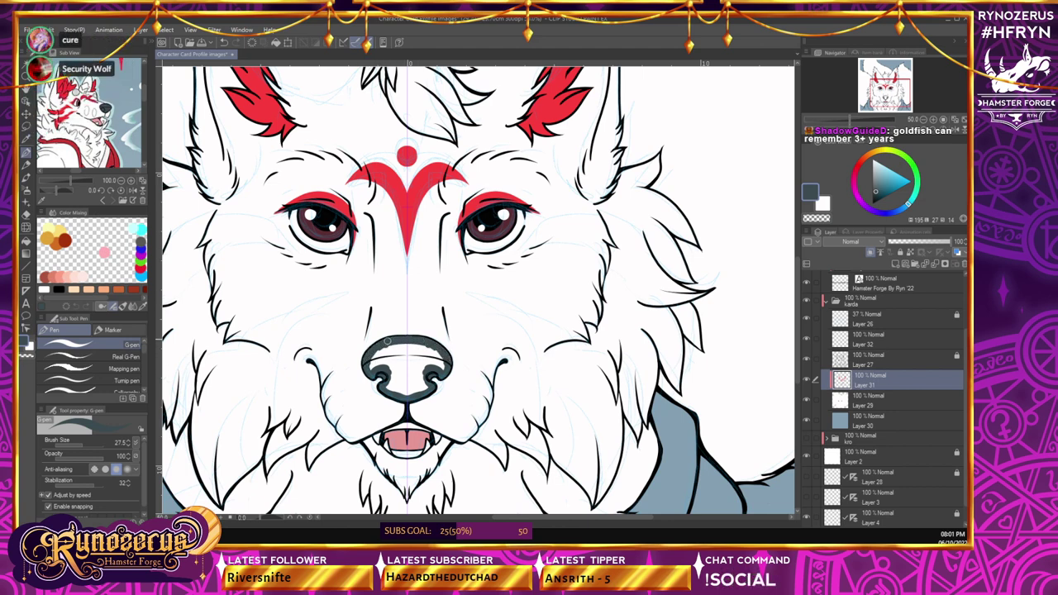
mouse_move(387, 341)
left_mouse_down()
mouse_move(418, 344)
mouse_move(417, 327)
mouse_move(371, 368)
mouse_move(399, 344)
mouse_move(387, 362)
mouse_move(396, 386)
mouse_move(413, 390)
mouse_move(405, 394)
mouse_move(420, 386)
mouse_move(406, 355)
left_mouse_up()
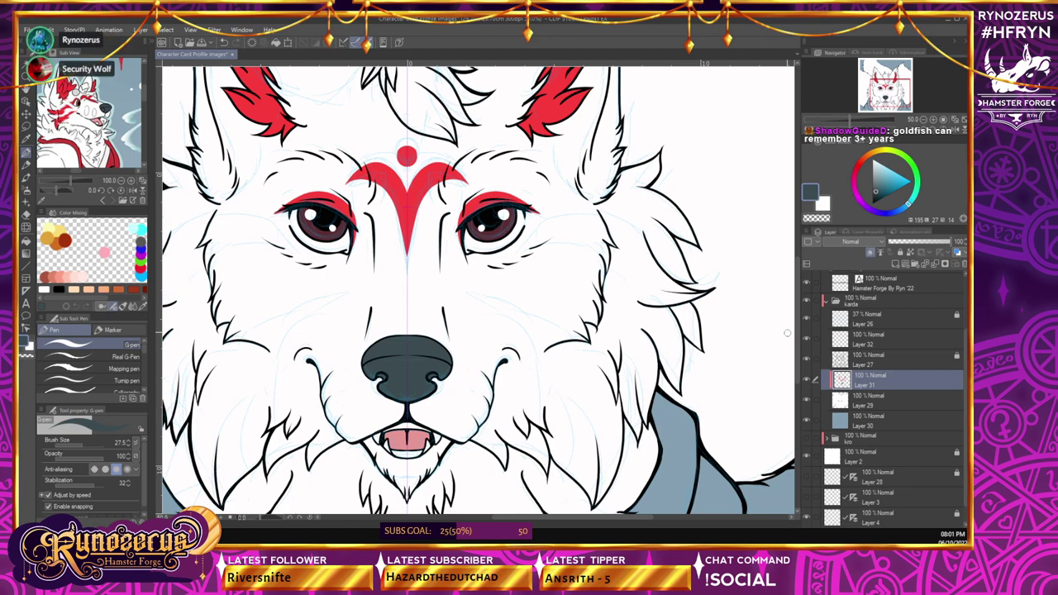
- Sample the marking red from the reference image and paint jagged vertical strokes on both cheeks outside the mouth corners
scroll(793, 364, "down", 5)
scroll(792, 364, "up", 5)
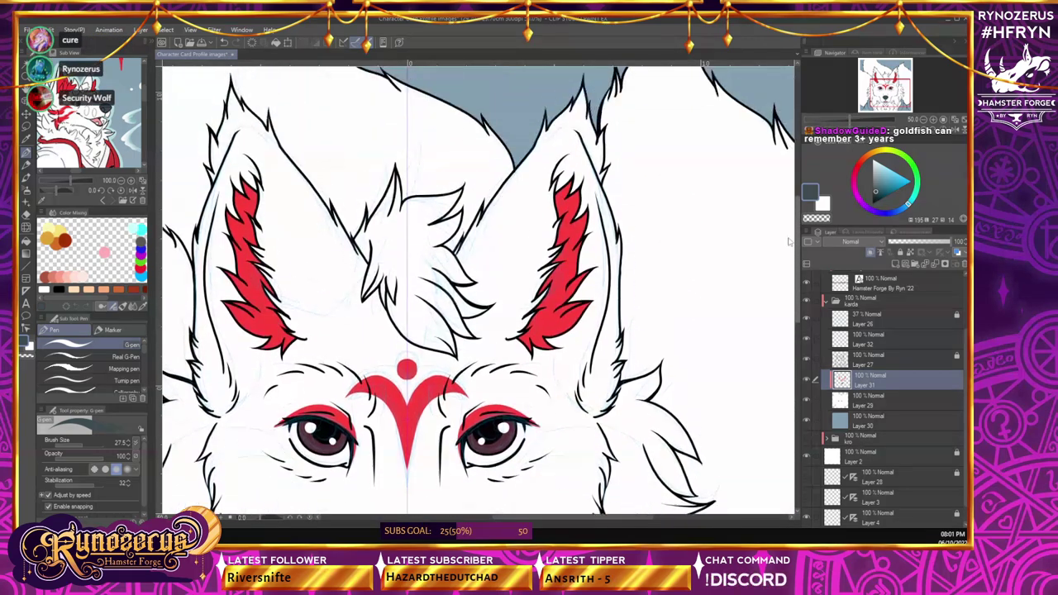
scroll(786, 362, "down", 5)
scroll(784, 361, "up", 2)
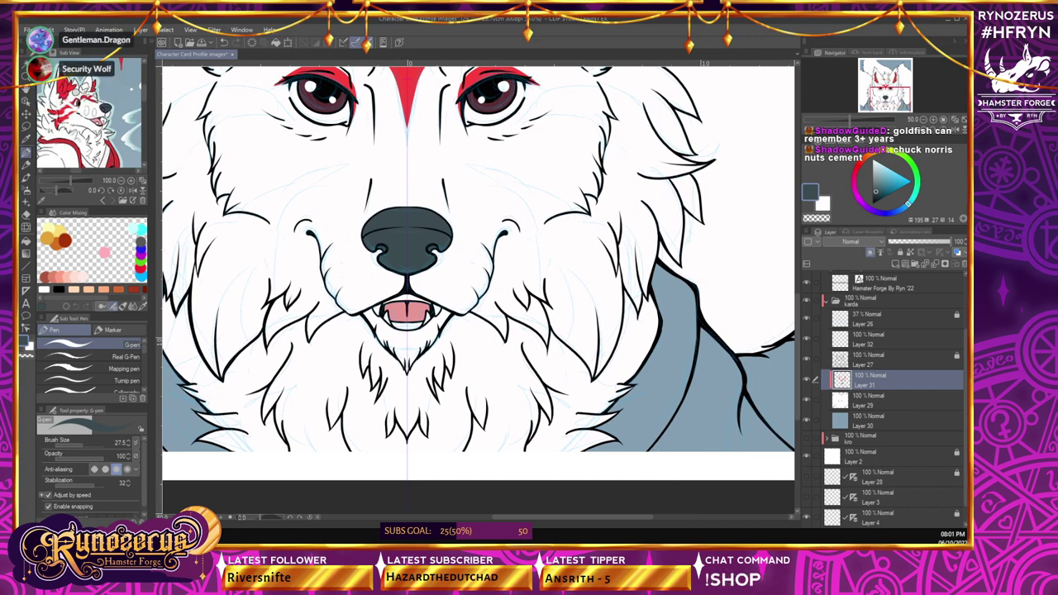
left_click(64, 110, "alt")
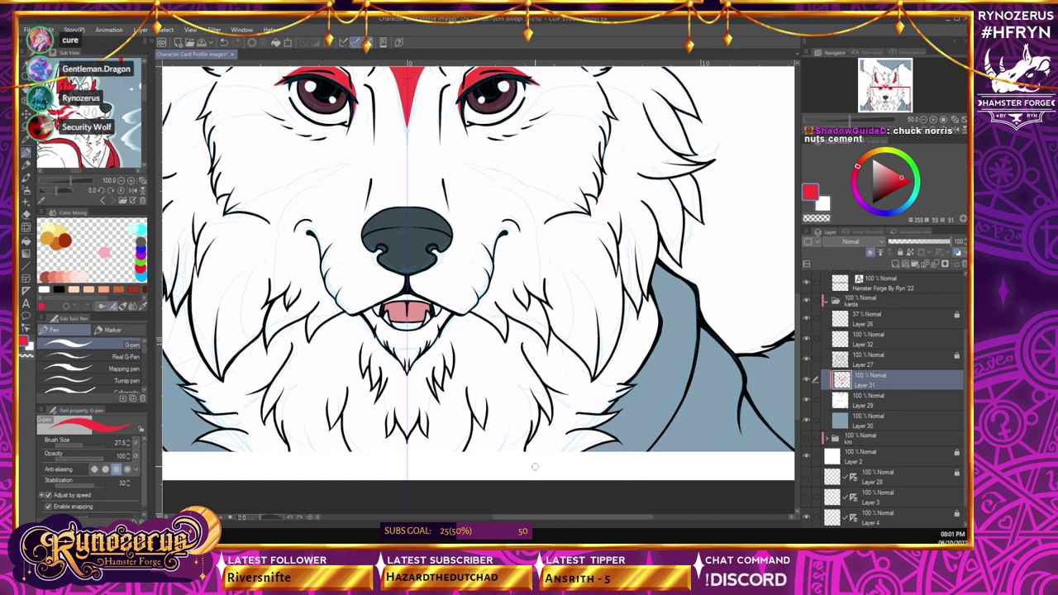
scroll(688, 311, "up", 2)
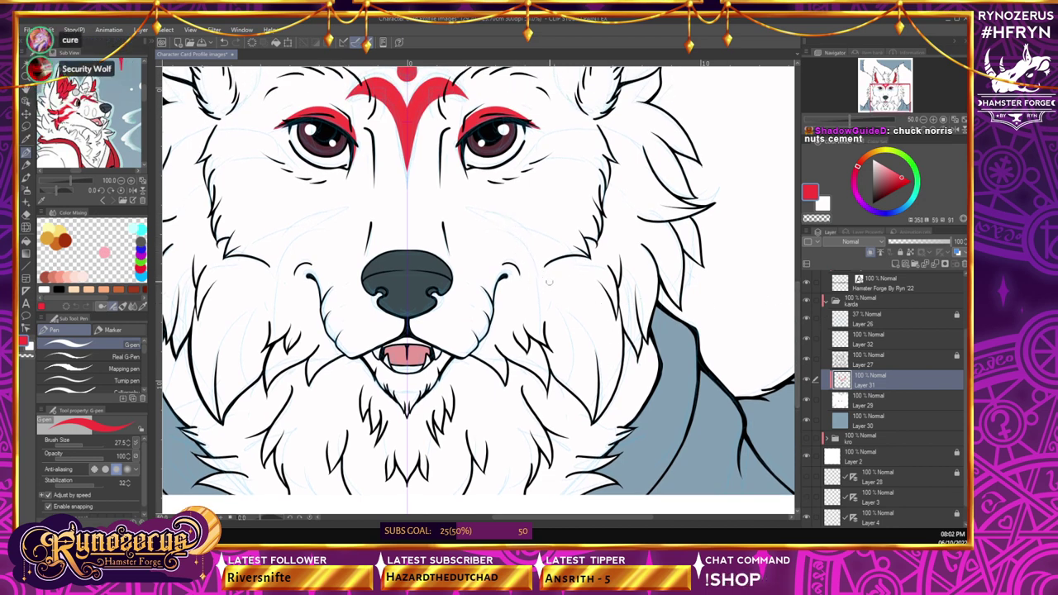
left_click_drag(529, 246, 544, 323)
left_click_drag(542, 282, 545, 321)
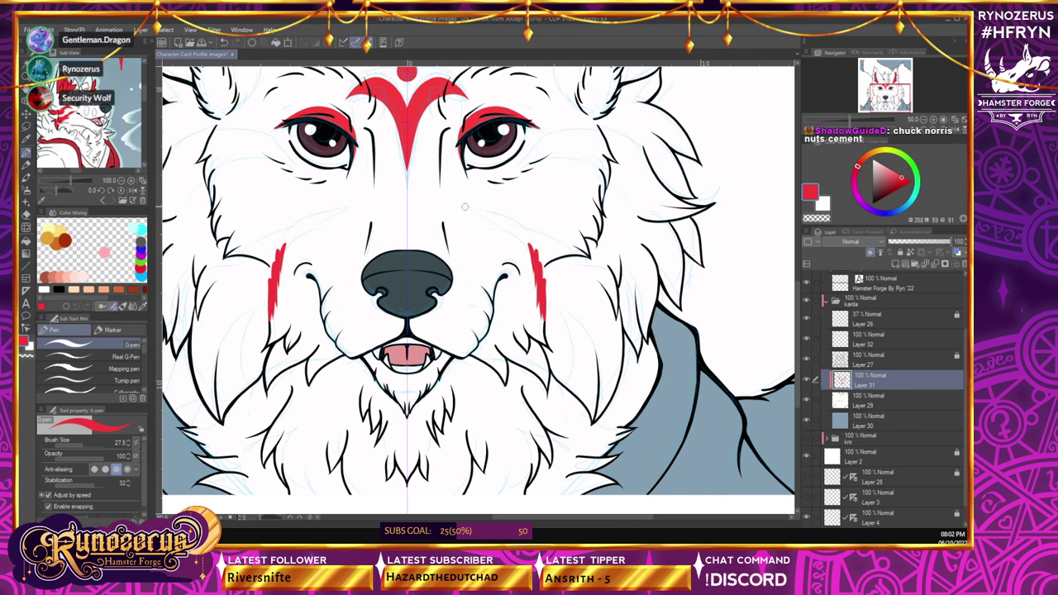
- Paint curved red bands from beside the muzzle bridge to the cheek strokes on both sides, reworking the first attempt
left_click_drag(355, 203, 301, 245)
left_click_drag(459, 203, 515, 245)
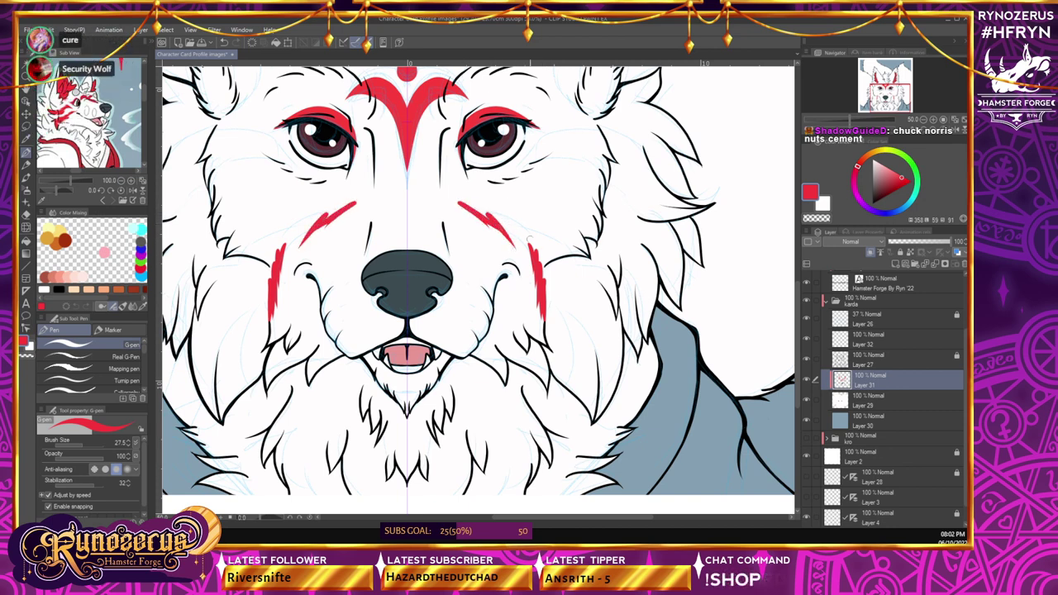
left_click_drag(532, 263, 511, 238)
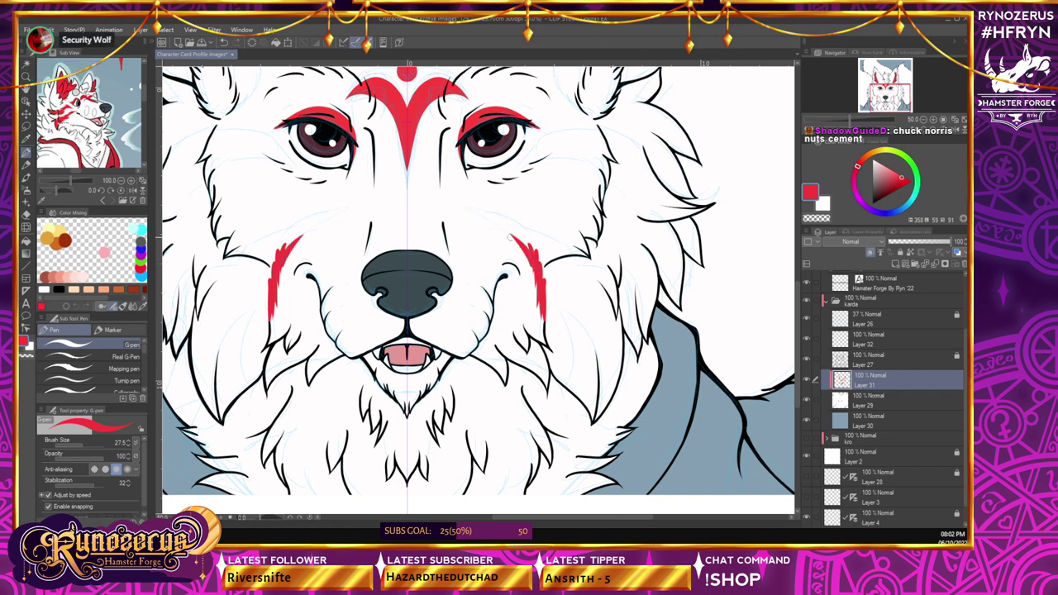
key("ctrl+y")
key("ctrl+y")
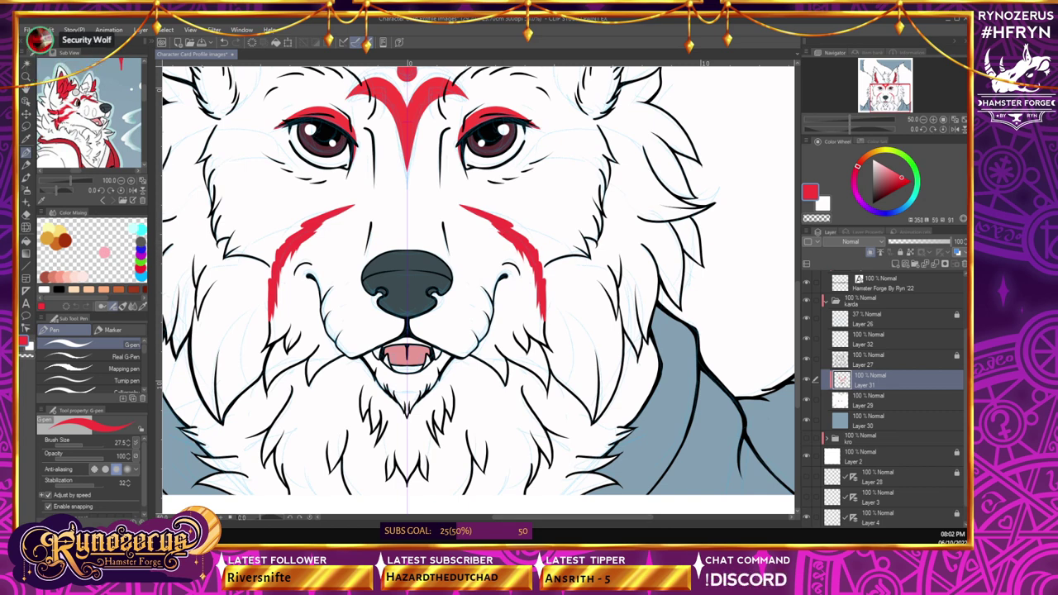
- Extend the red cheek stripes downward, branch them outward, and outline the large cheek fur tufts down to their pointed tips
left_click_drag(269, 298, 262, 346)
left_click_drag(547, 303, 570, 373)
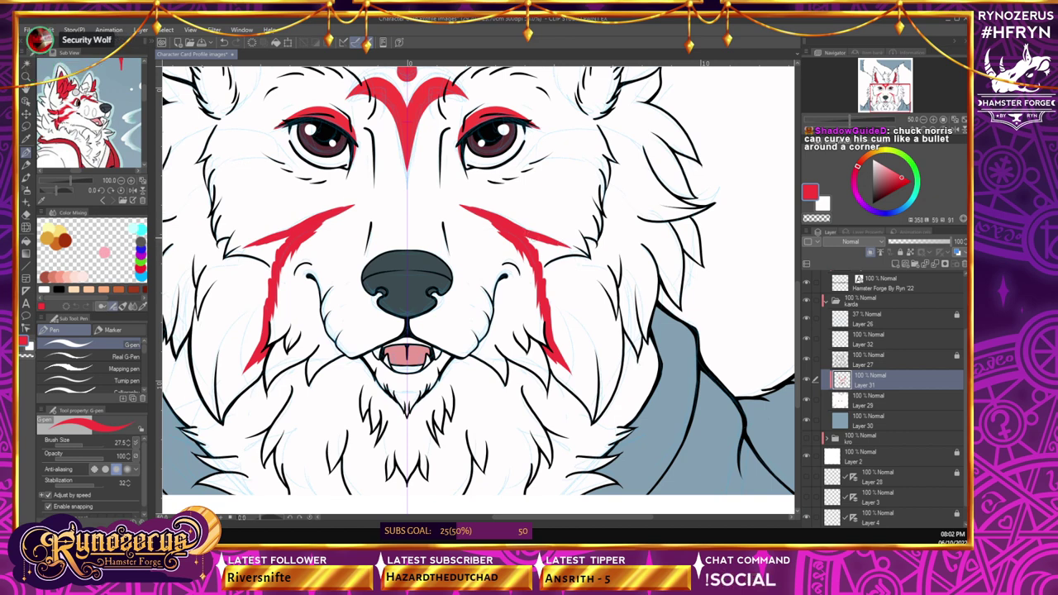
left_click_drag(566, 246, 601, 278)
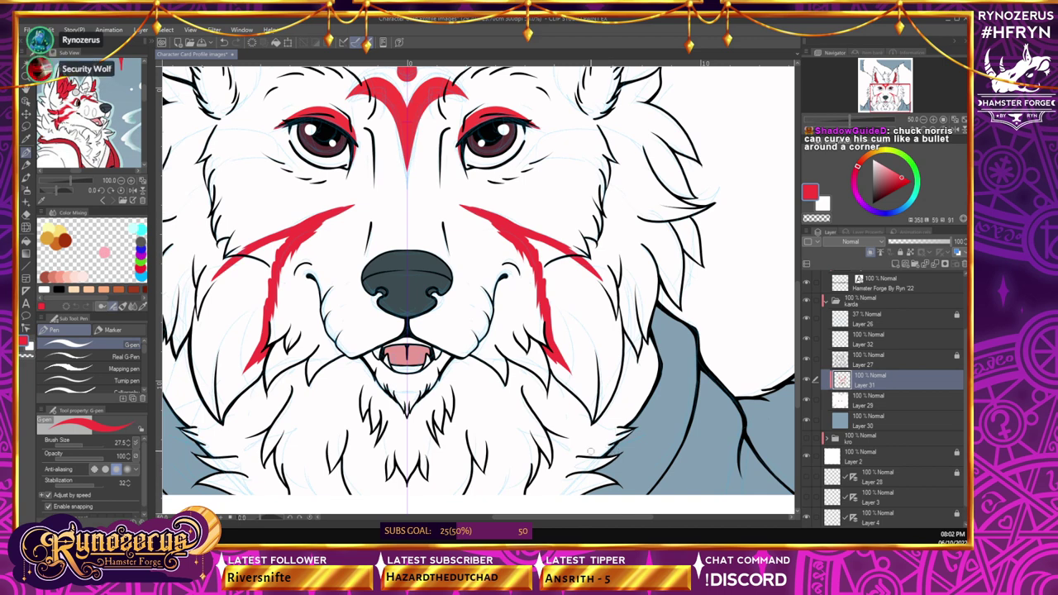
left_click_drag(595, 417, 613, 385)
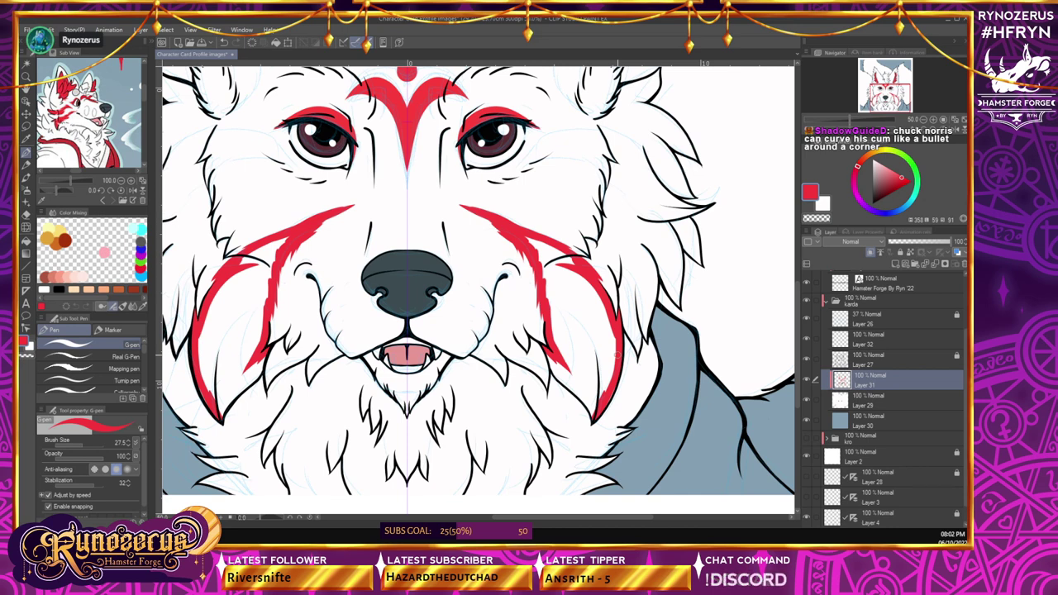
left_click_drag(556, 368, 594, 414)
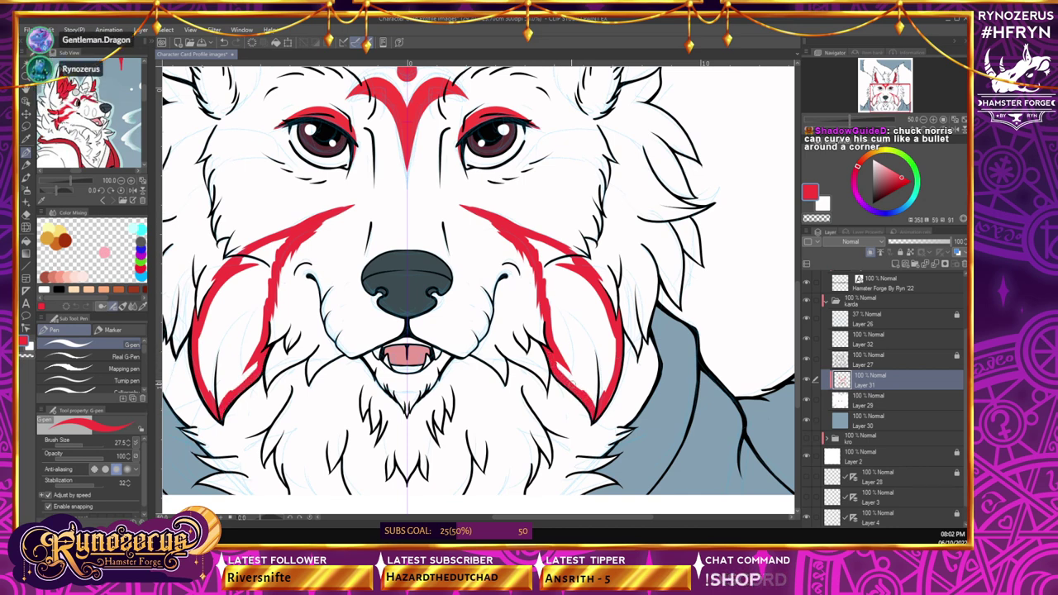
left_click_drag(562, 367, 599, 403)
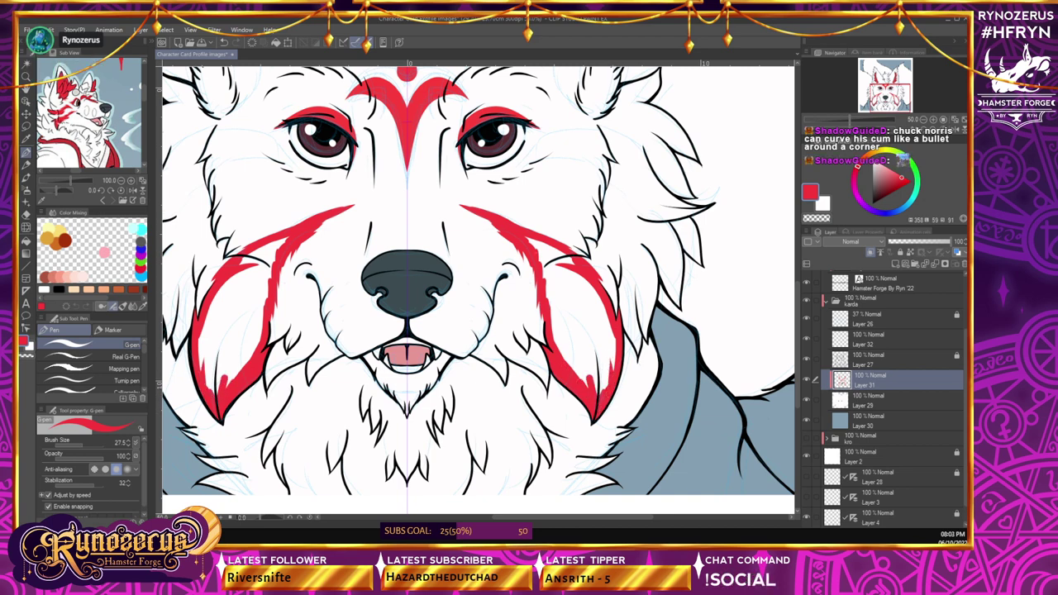
- Fill the outlined large cheek fur tufts solid red on both sides with the G-pen, down to their pointed tips
mouse_move(533, 244)
left_mouse_down()
mouse_move(584, 281)
mouse_move(572, 309)
left_mouse_up()
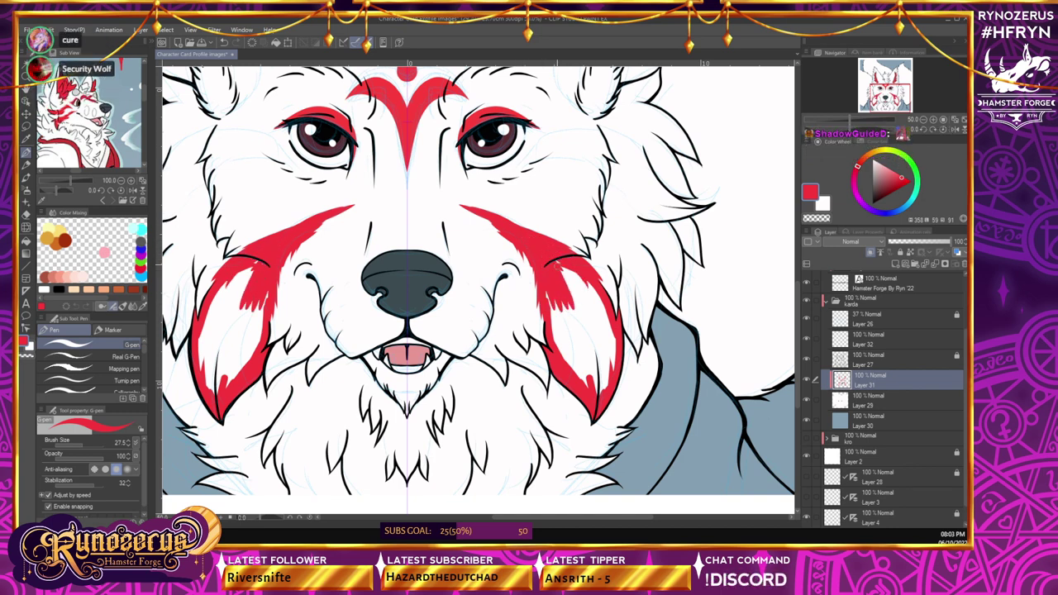
mouse_move(552, 266)
left_mouse_down()
mouse_move(562, 306)
mouse_move(584, 307)
left_mouse_up()
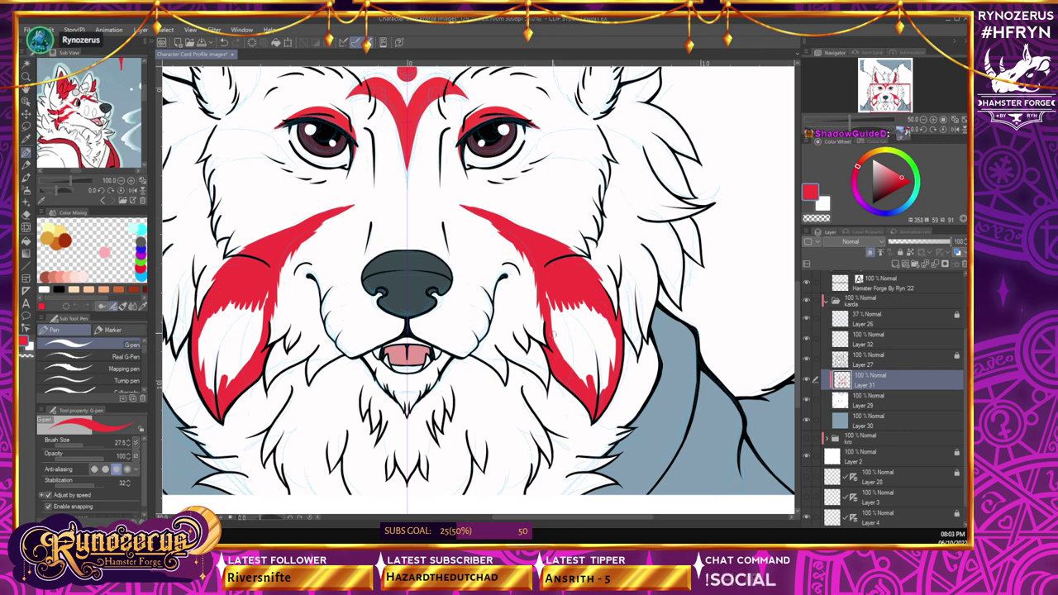
left_click_drag(553, 316, 560, 356)
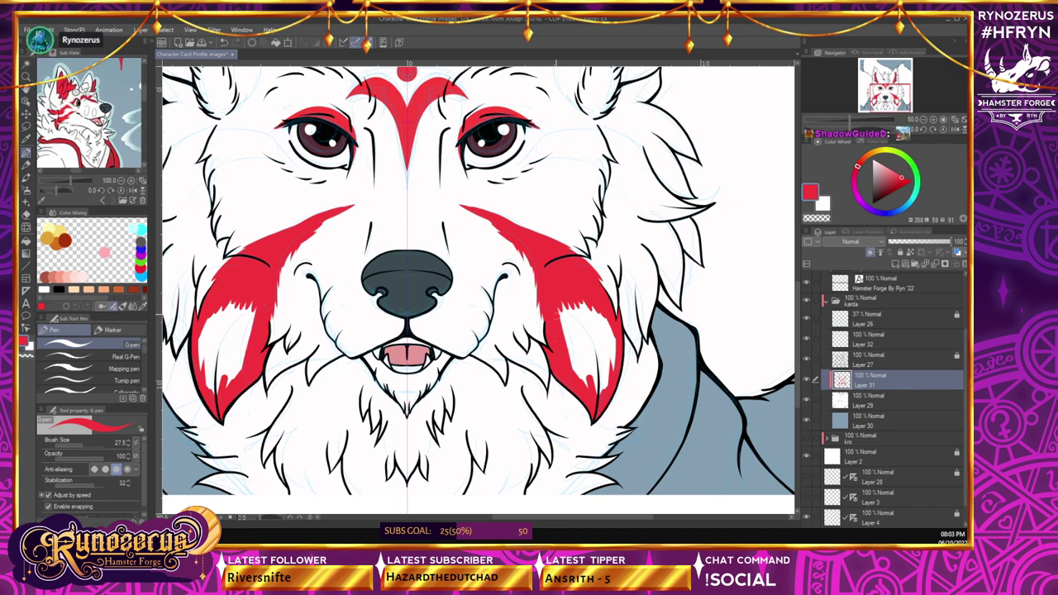
left_click_drag(556, 311, 575, 356)
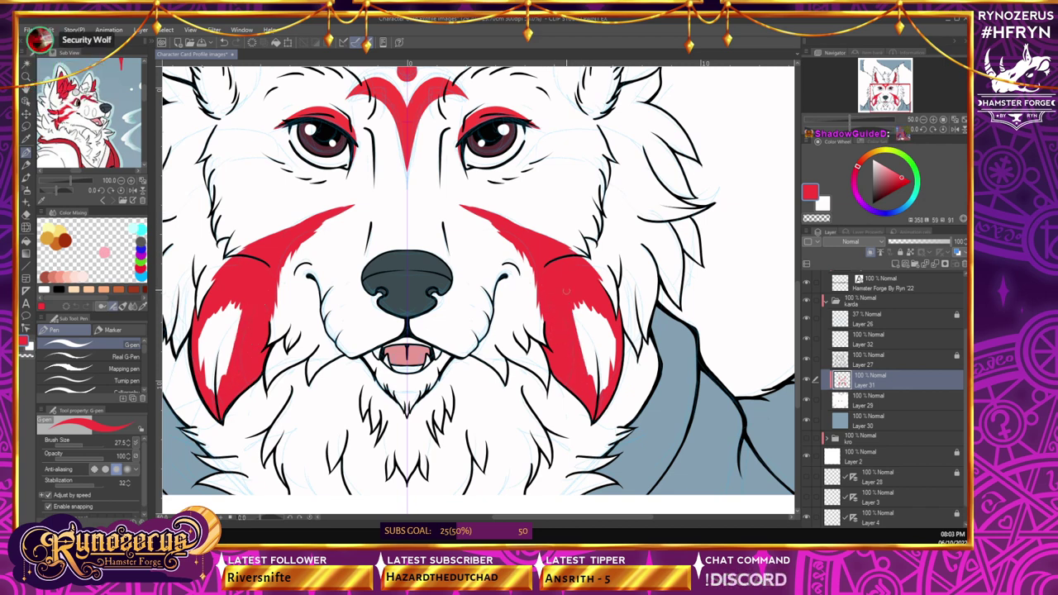
mouse_move(577, 306)
left_mouse_down()
mouse_move(582, 383)
mouse_move(590, 380)
left_mouse_up()
left_click_drag(580, 303, 601, 395)
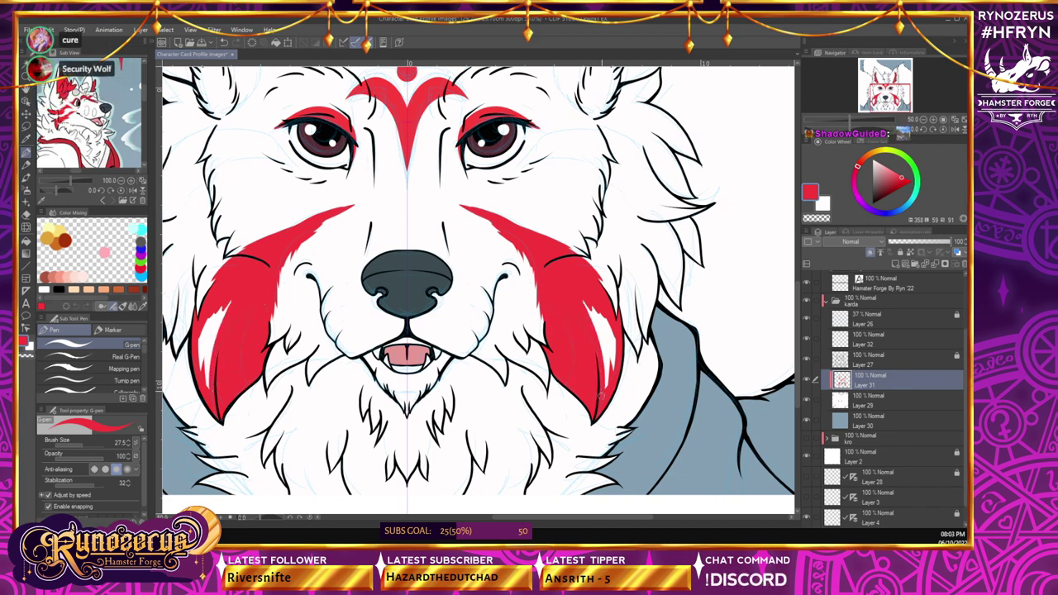
left_click_drag(602, 334, 614, 369)
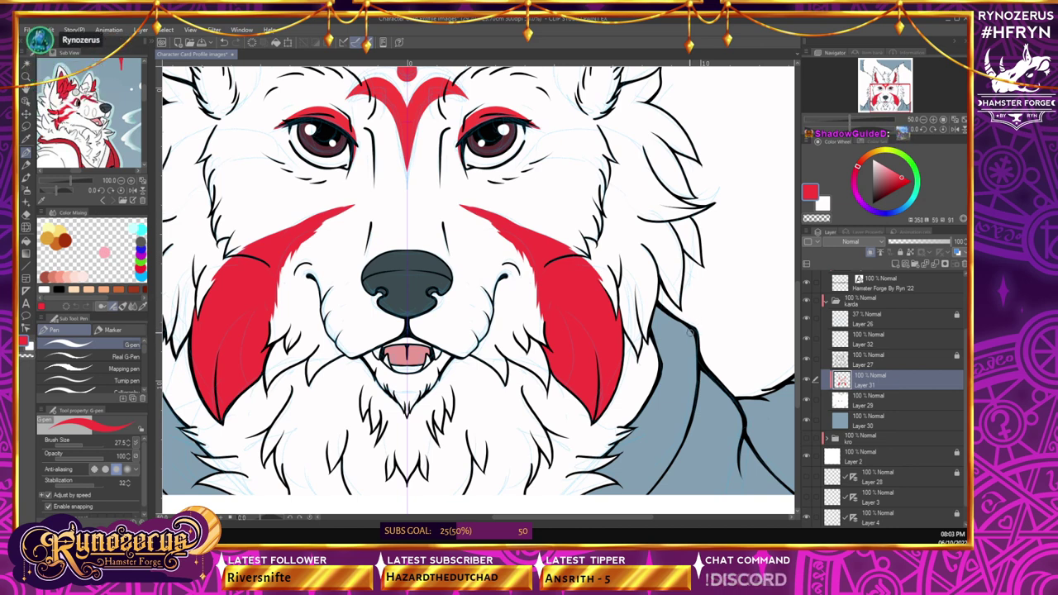
- Erase slivers from the inner ends of the red cheek bands beside the muzzle to give them jagged, tapered fur edges
left_click_drag(796, 309, 796, 280)
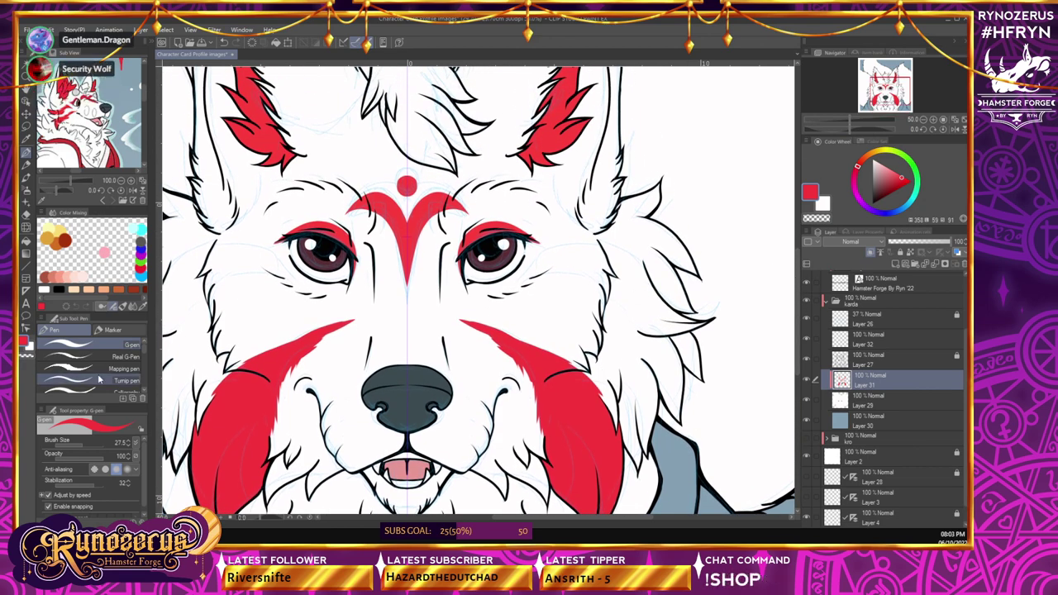
left_click(933, 130)
left_click(932, 130)
left_click(933, 130)
left_click(933, 130)
left_click(933, 129)
left_click_drag(933, 133, 935, 130)
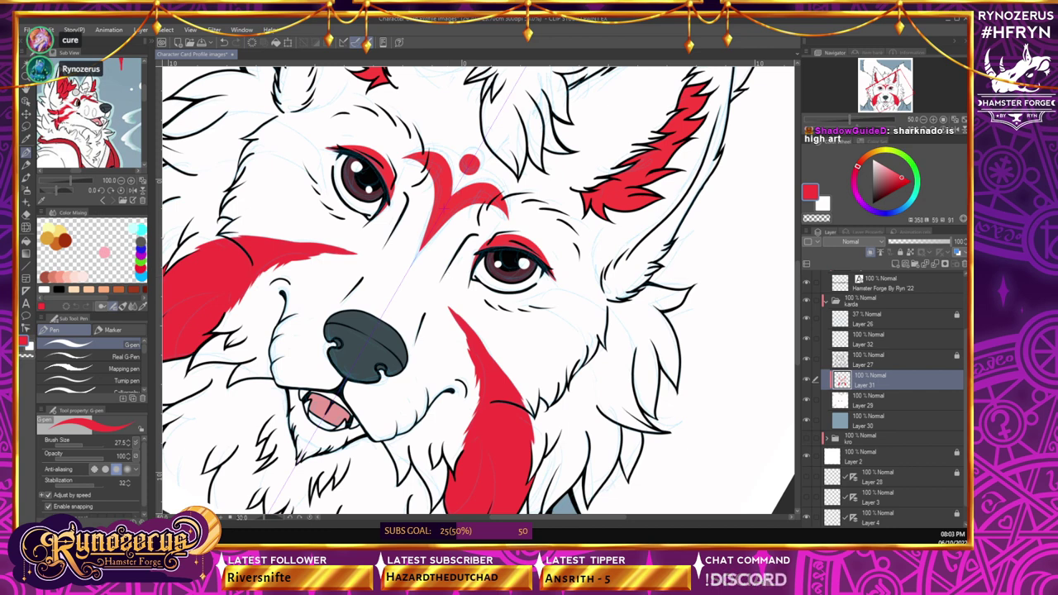
left_click(28, 211)
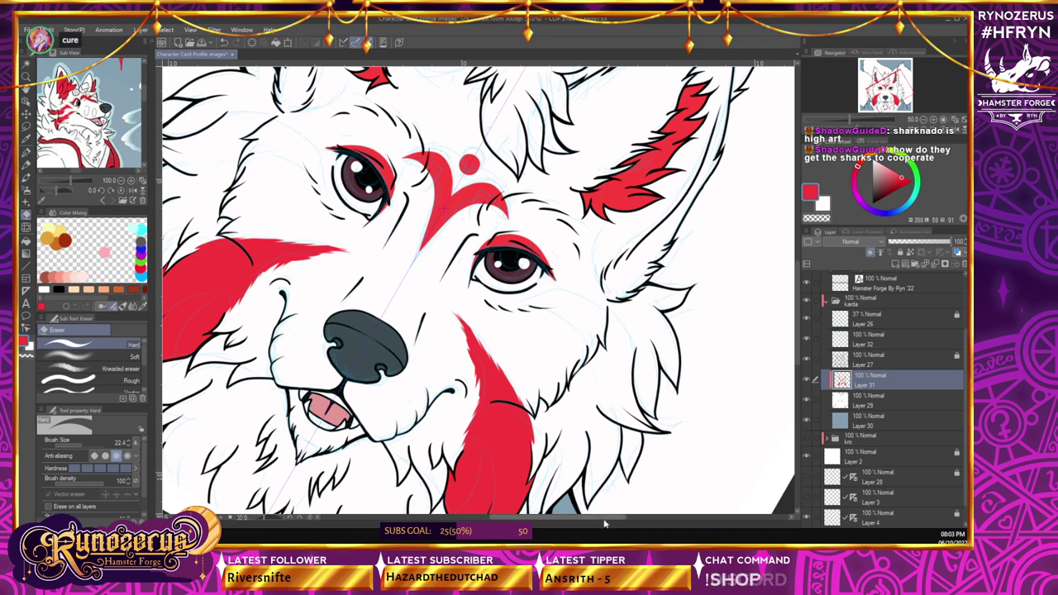
key("p")
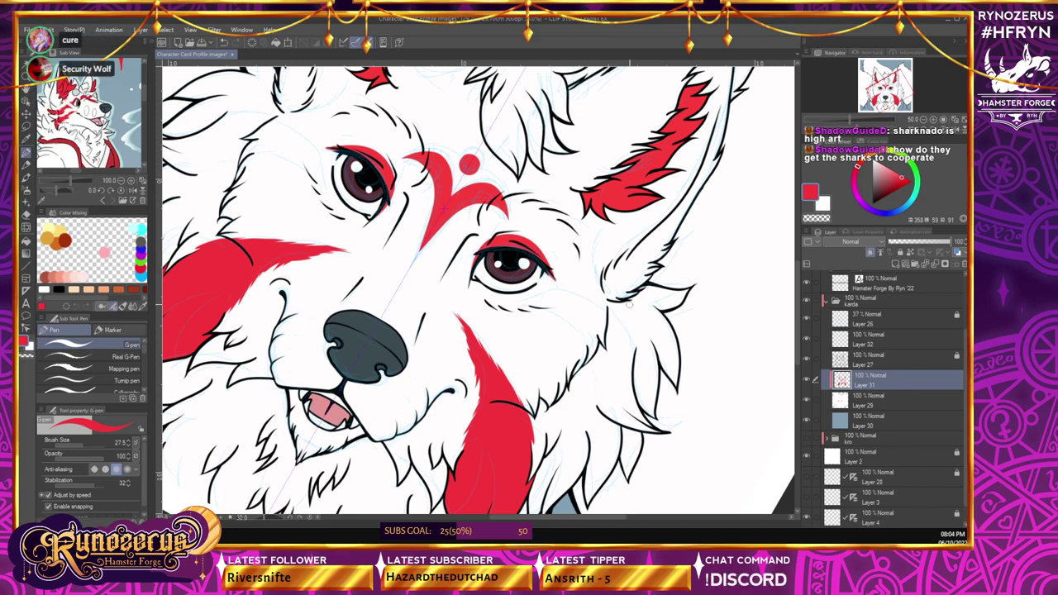
left_click(943, 130)
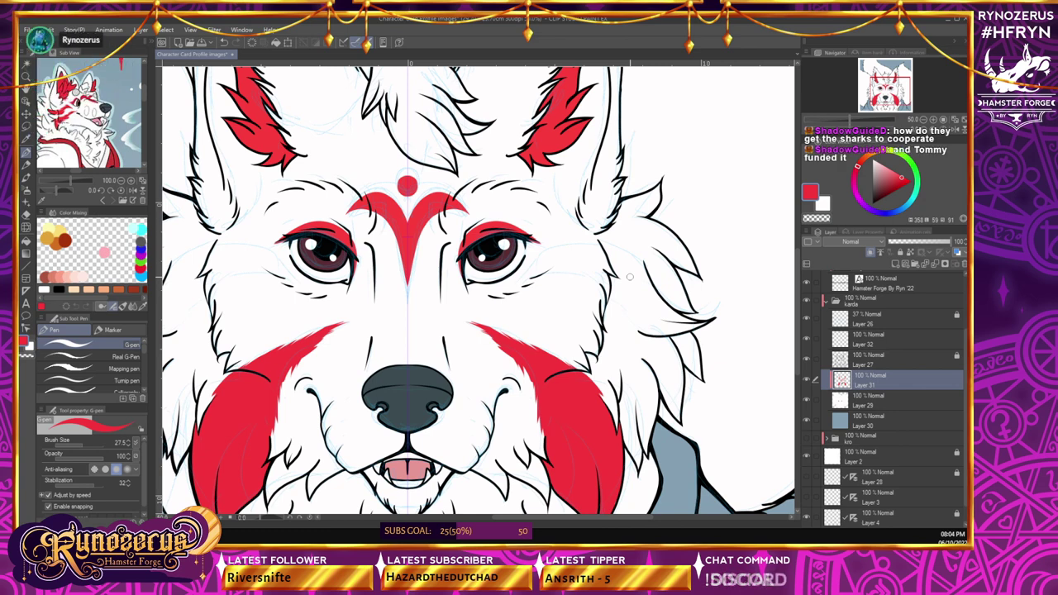
- Paint red strokes on the side fur tufts and curved red bands from under the eyes to the face edges
left_click(924, 130)
left_click(924, 129)
left_click(933, 130)
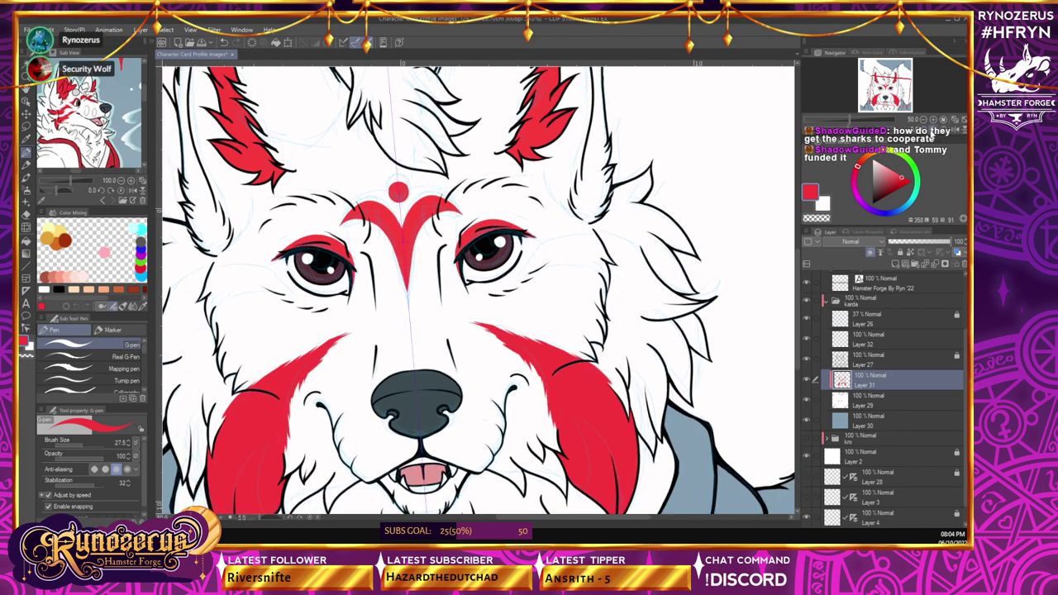
left_click(933, 130)
left_click(933, 131)
left_click(932, 131)
left_click(933, 130)
left_click(933, 130)
left_click(933, 131)
left_click(933, 131)
left_click(933, 131)
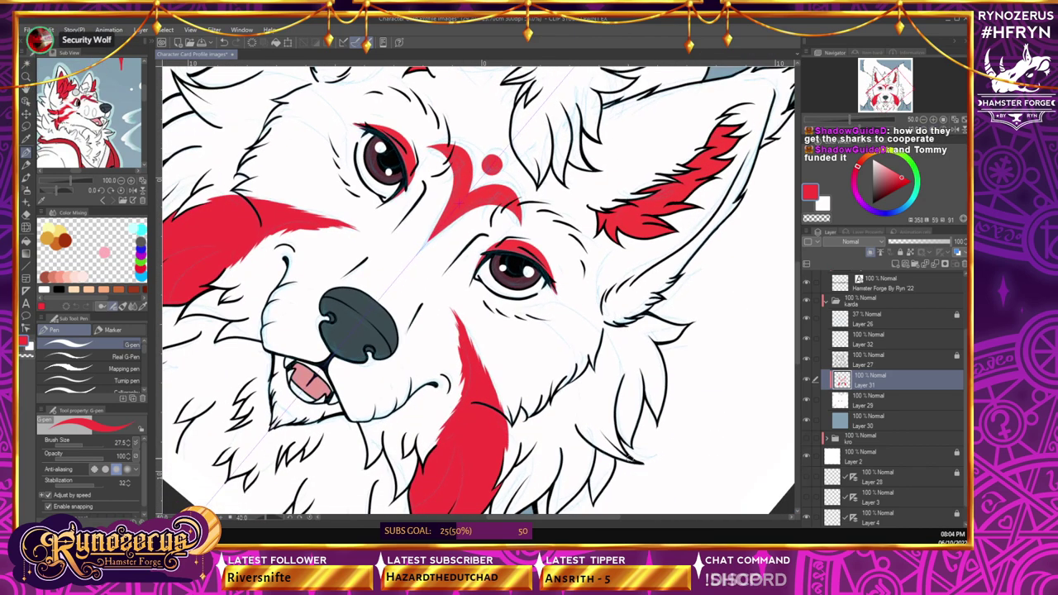
left_click_drag(638, 463, 584, 429)
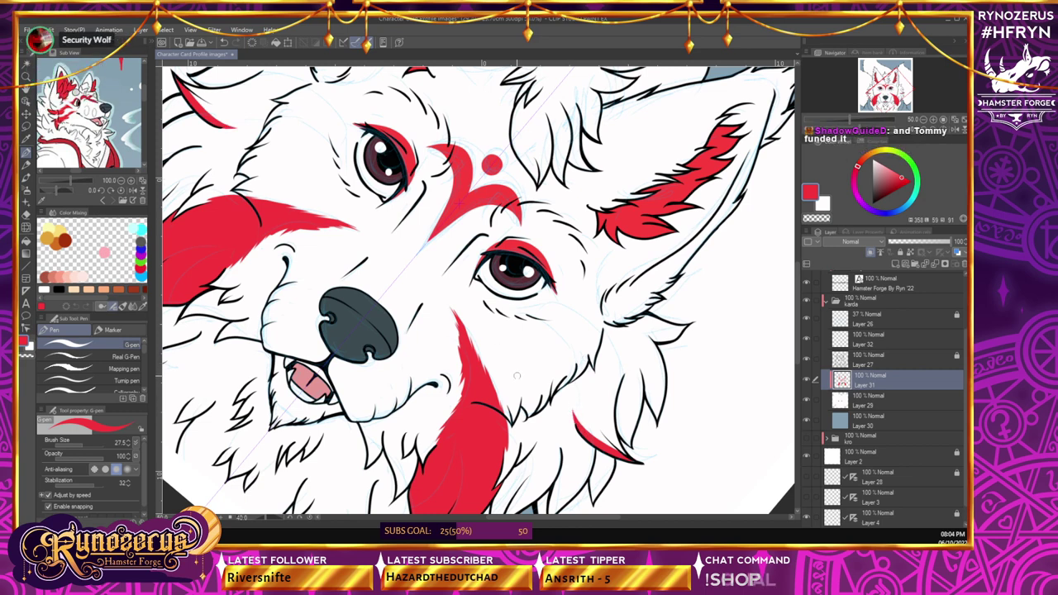
left_click_drag(517, 309, 511, 312)
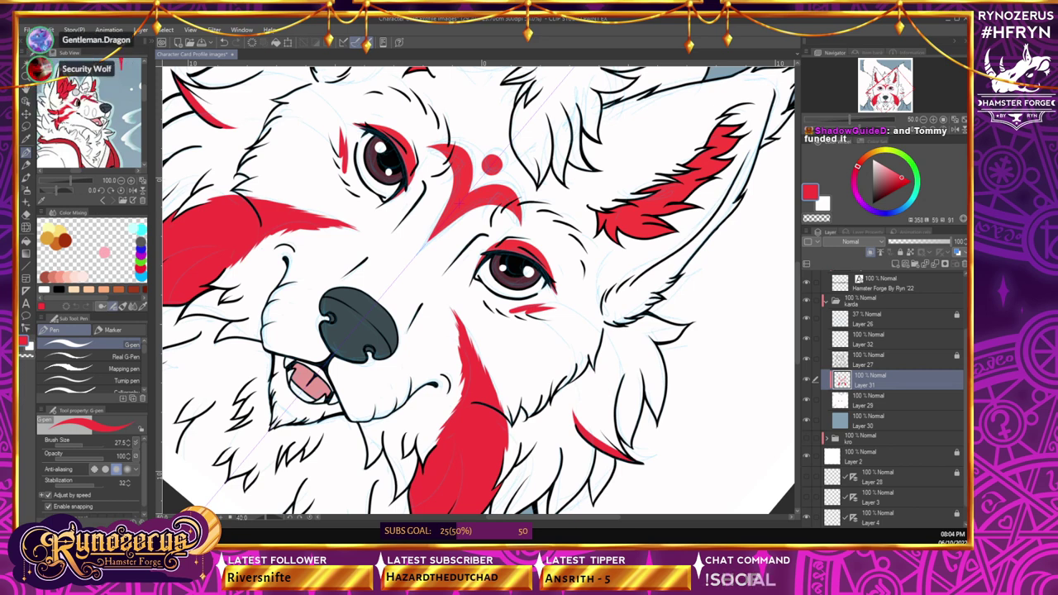
mouse_move(570, 315)
left_mouse_down()
mouse_move(536, 309)
mouse_move(608, 347)
left_mouse_up()
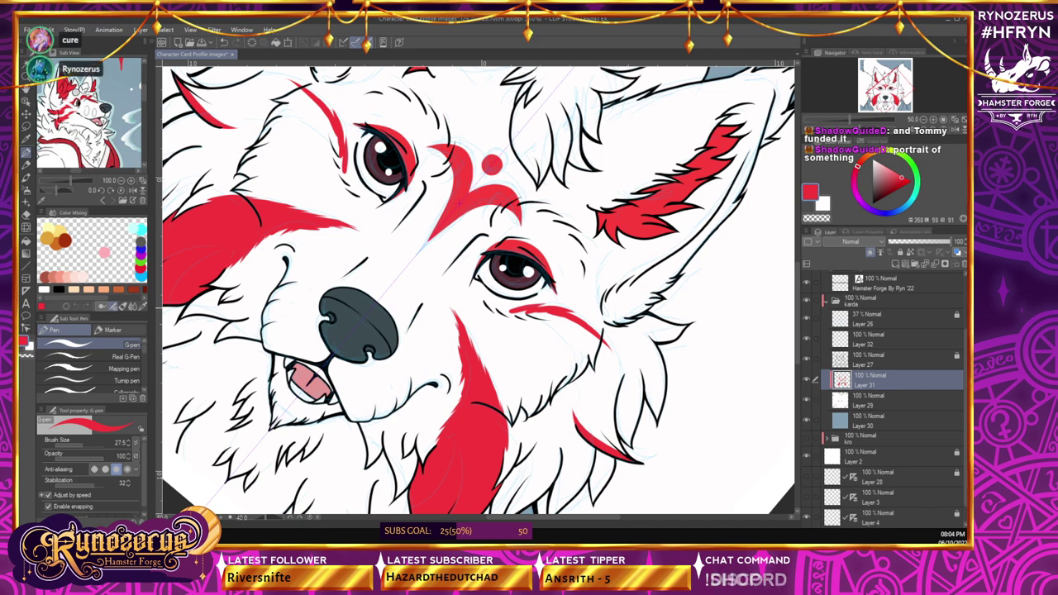
left_click_drag(534, 312, 580, 337)
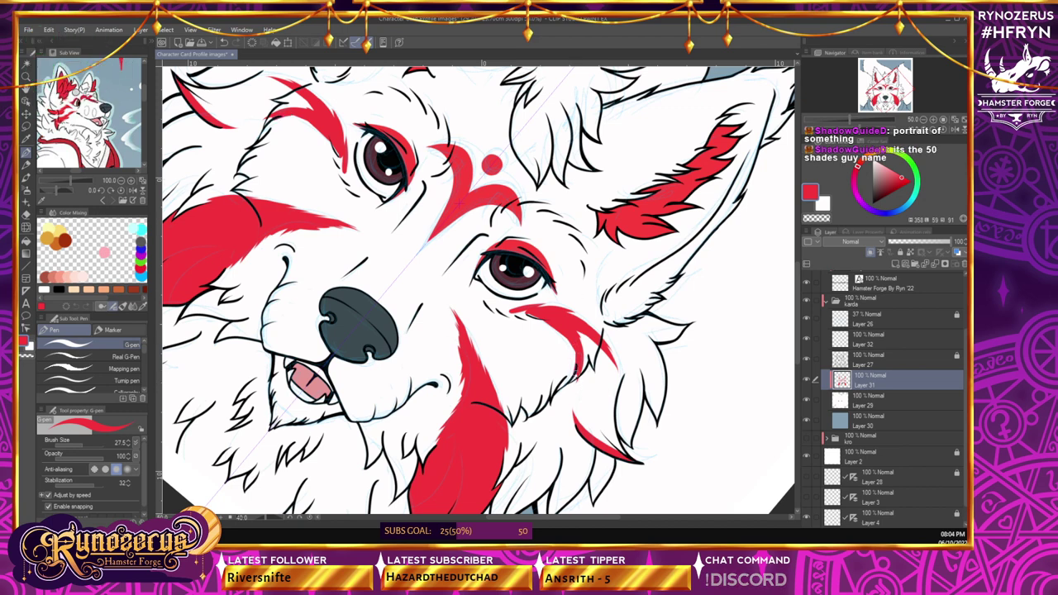
- Outline the side fur tufts at the ends of the under-eye bands and fill them solid red
left_click_drag(574, 399, 581, 422)
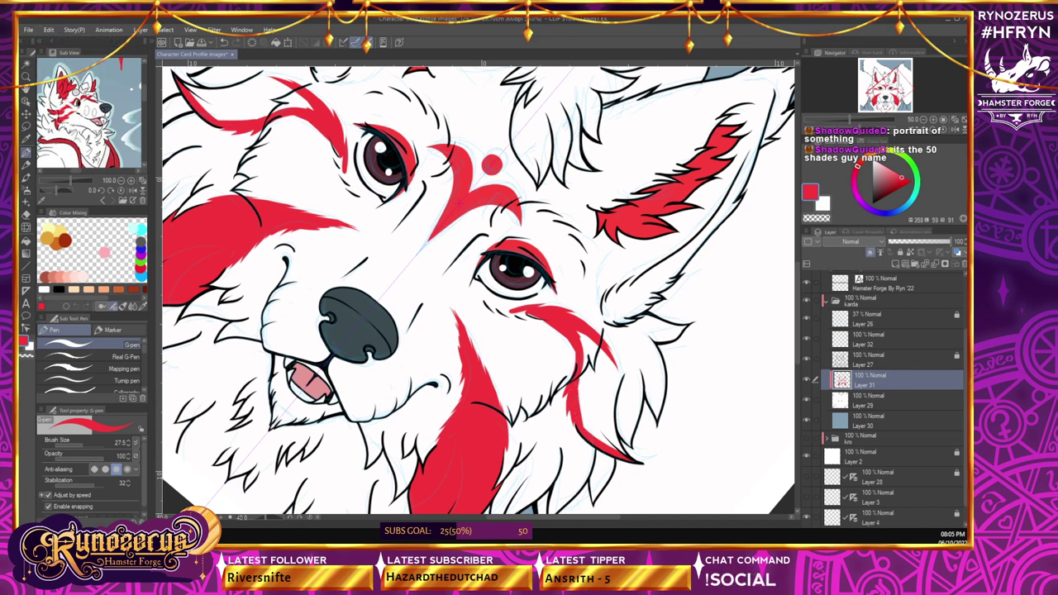
left_click_drag(581, 370, 612, 447)
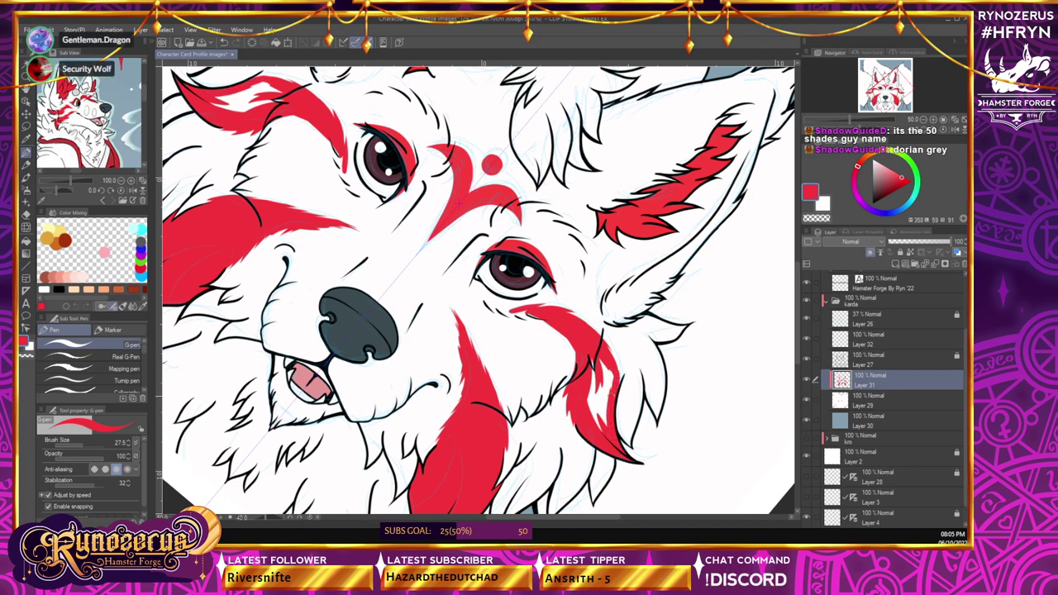
left_click_drag(596, 353, 594, 417)
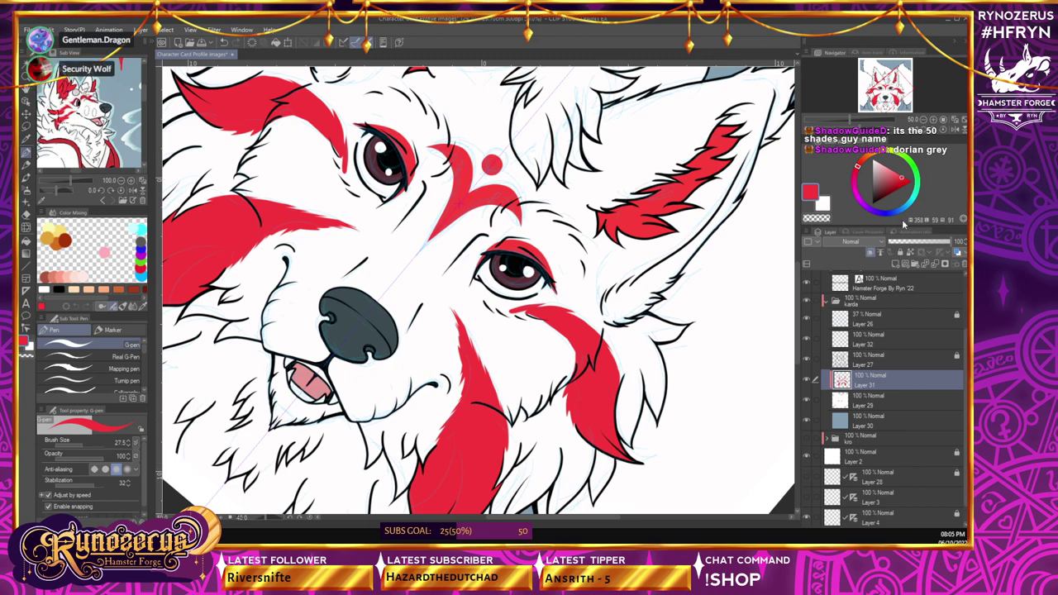
left_click(944, 130)
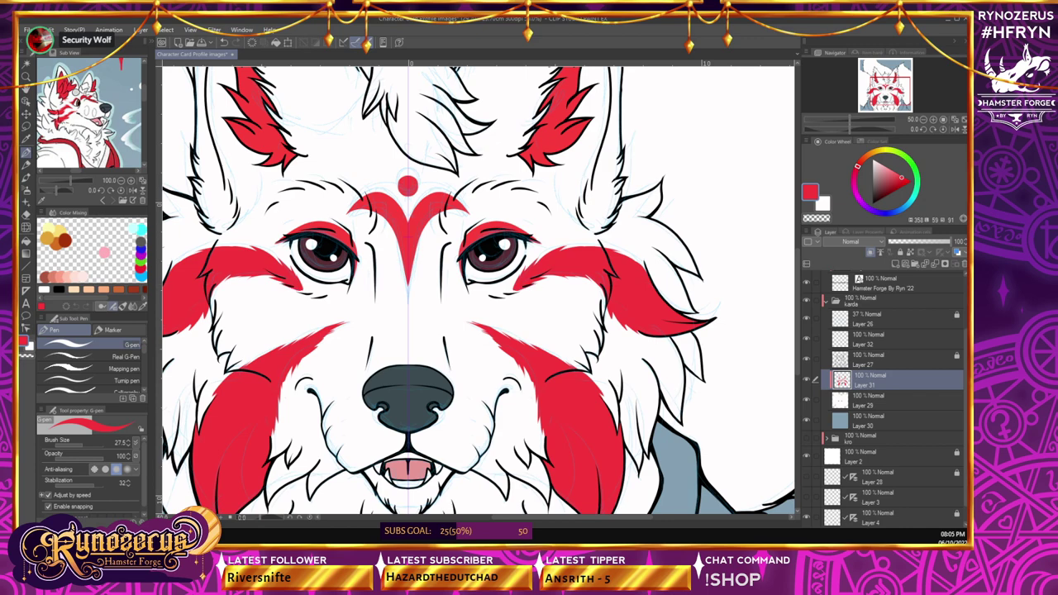
- Erase the inner ends of the red bands under the eyes into jagged fur edges with the hard eraser
double_click(924, 120)
mouse_move(797, 278)
left_mouse_down()
mouse_move(797, 310)
mouse_move(797, 292)
left_mouse_up()
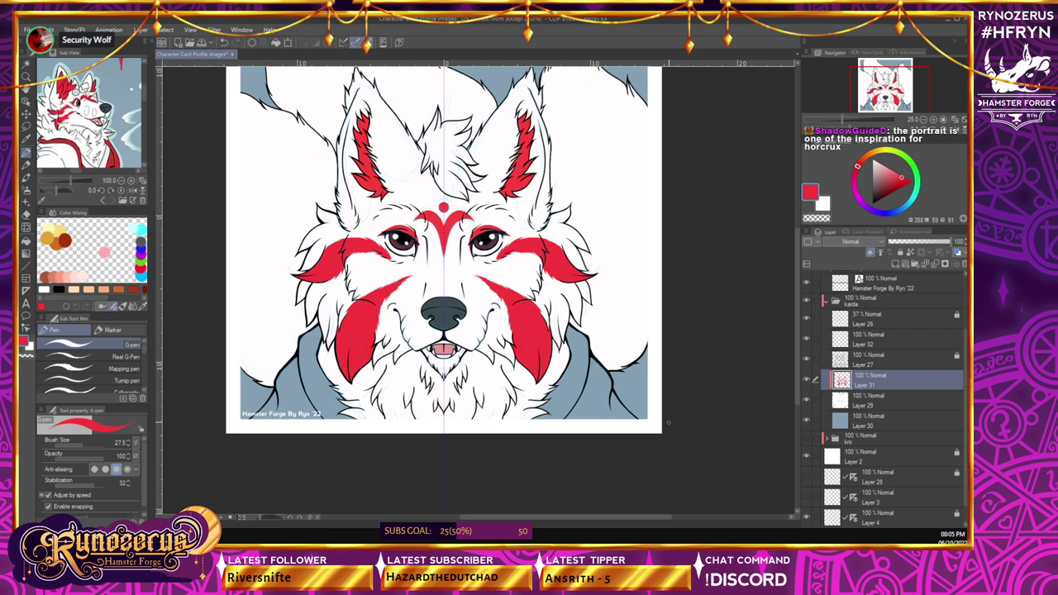
left_click(27, 216)
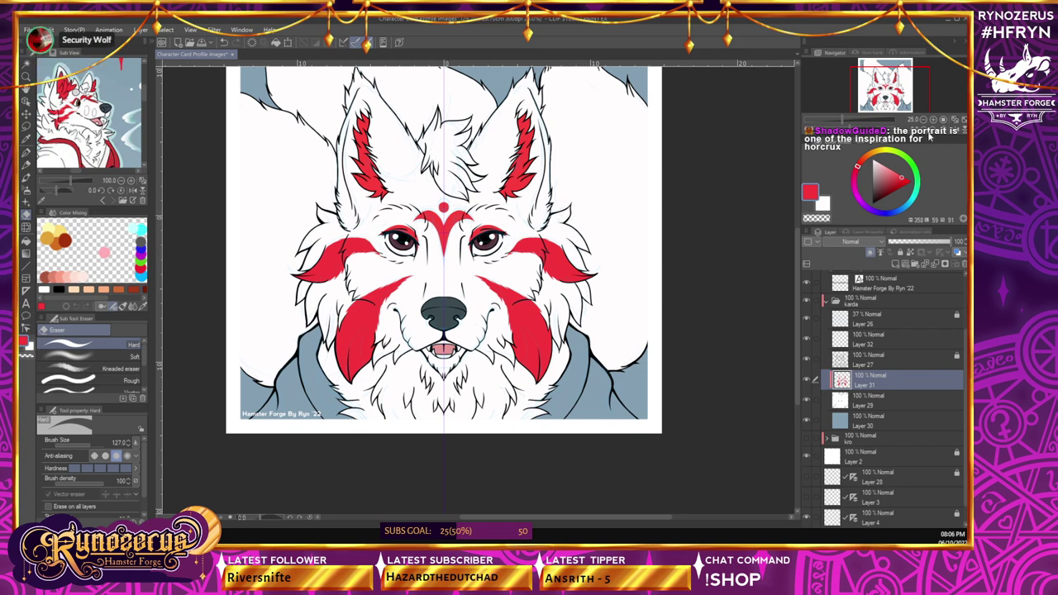
left_click(935, 120)
key("p")
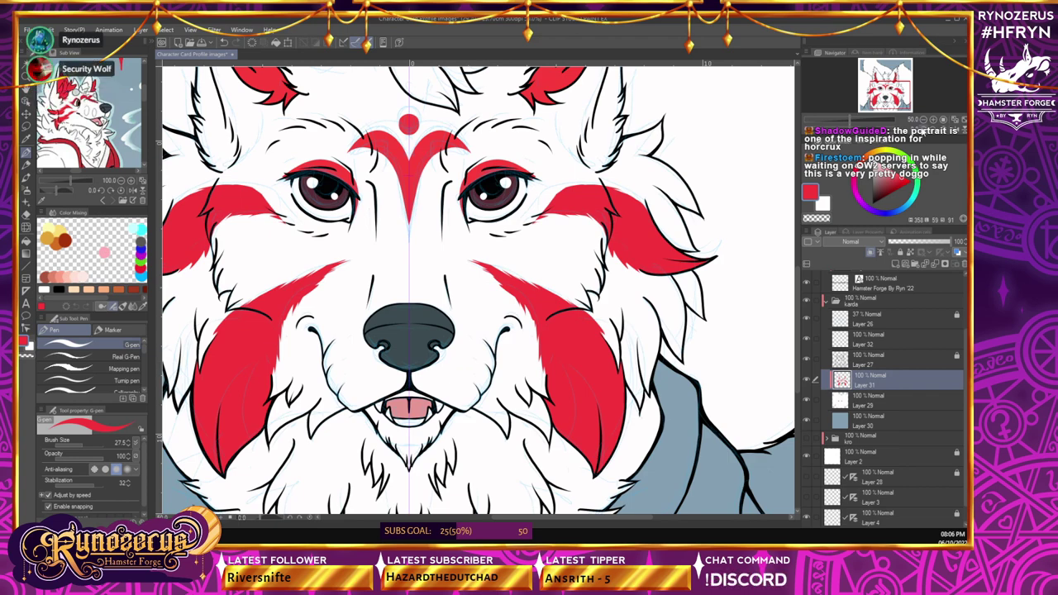
- Feather the inner ends of the under-eye bands with tapered red strokes and paint the next lower side tufts red
left_click(923, 132)
left_click_drag(798, 305, 799, 283)
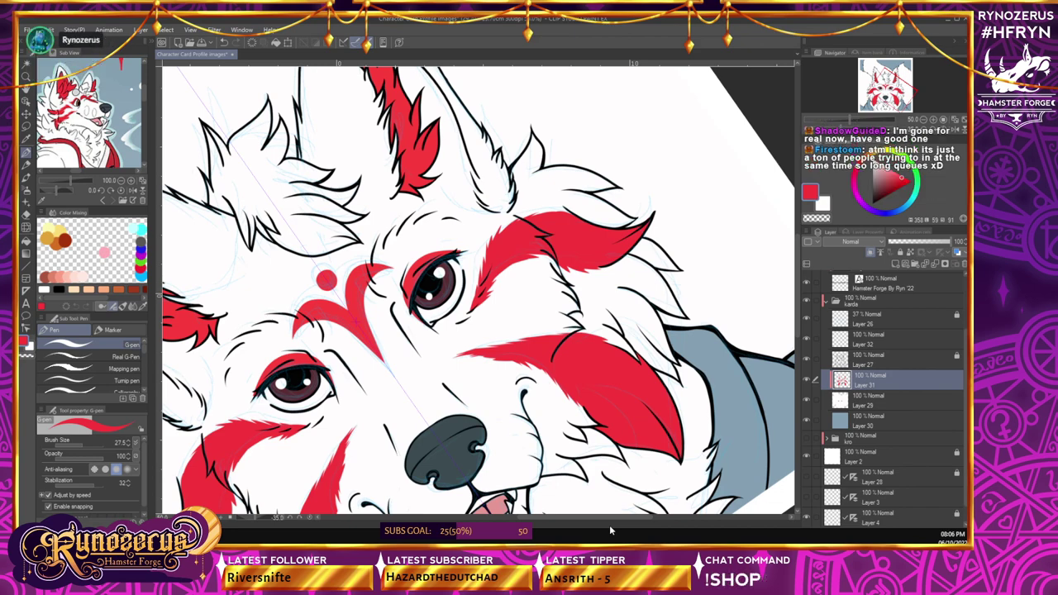
left_click(939, 133)
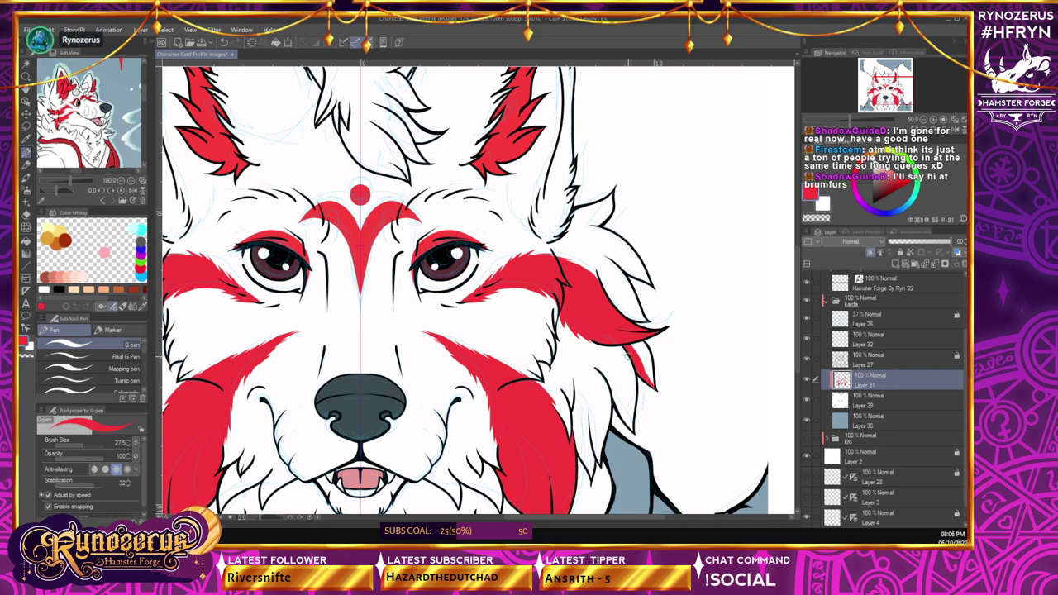
left_click_drag(640, 343, 650, 375)
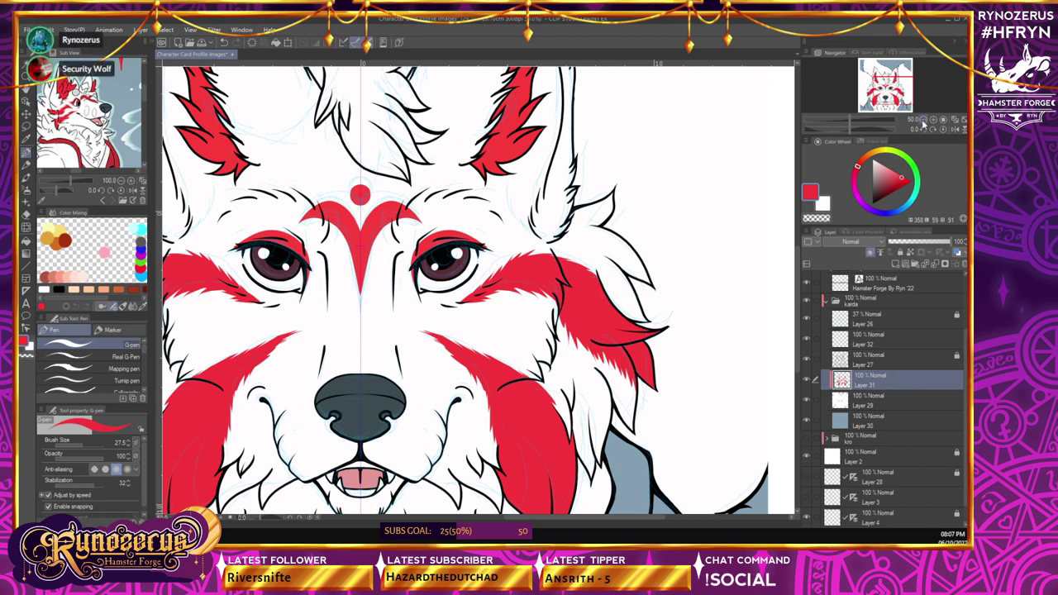
- Outline the upper red band on the left tail behind the ear with jagged fur strokes, following the tail in the reference
left_click(924, 119)
left_click_drag(797, 307, 797, 313)
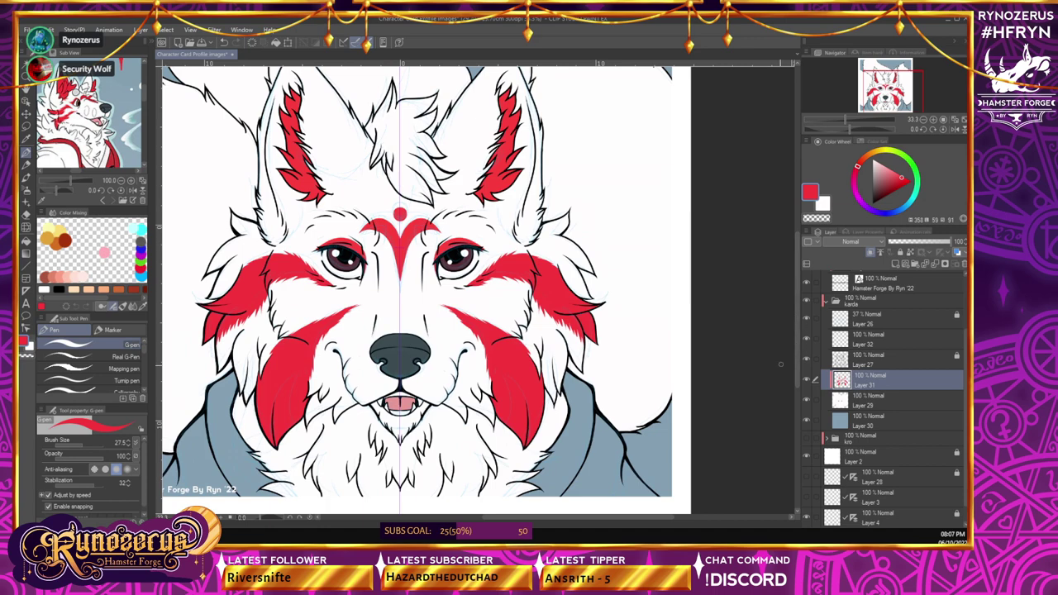
left_click(930, 120)
left_click(934, 120)
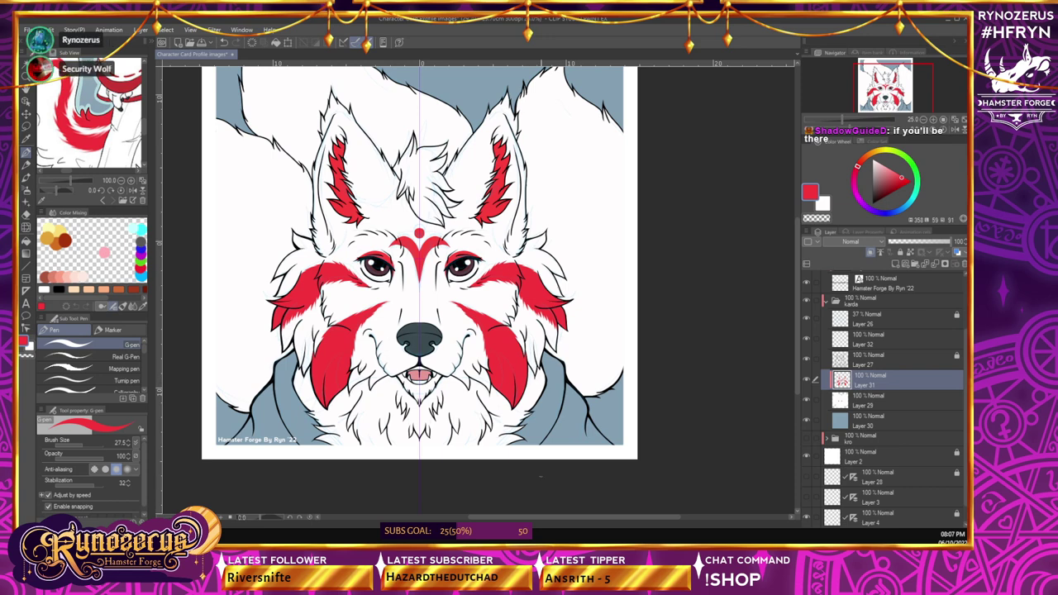
left_click_drag(798, 255, 799, 235)
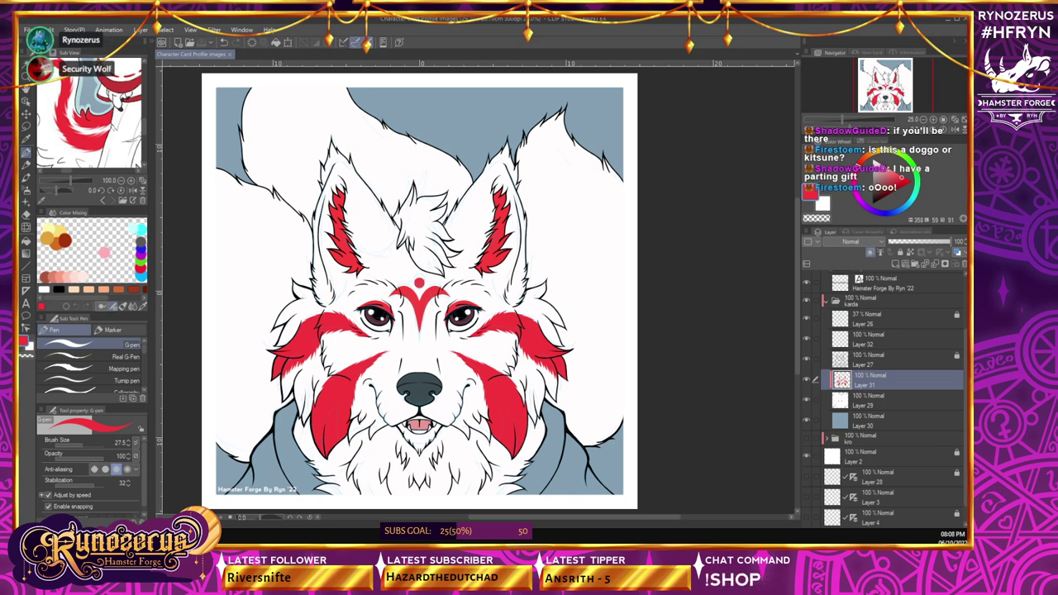
left_click_drag(101, 121, 120, 132)
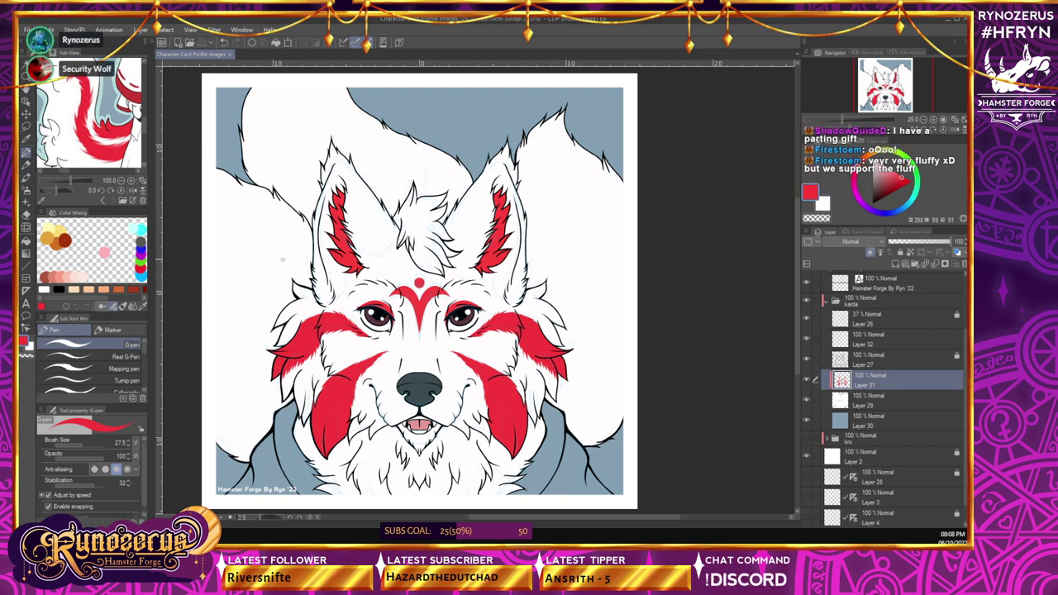
left_click_drag(282, 259, 298, 282)
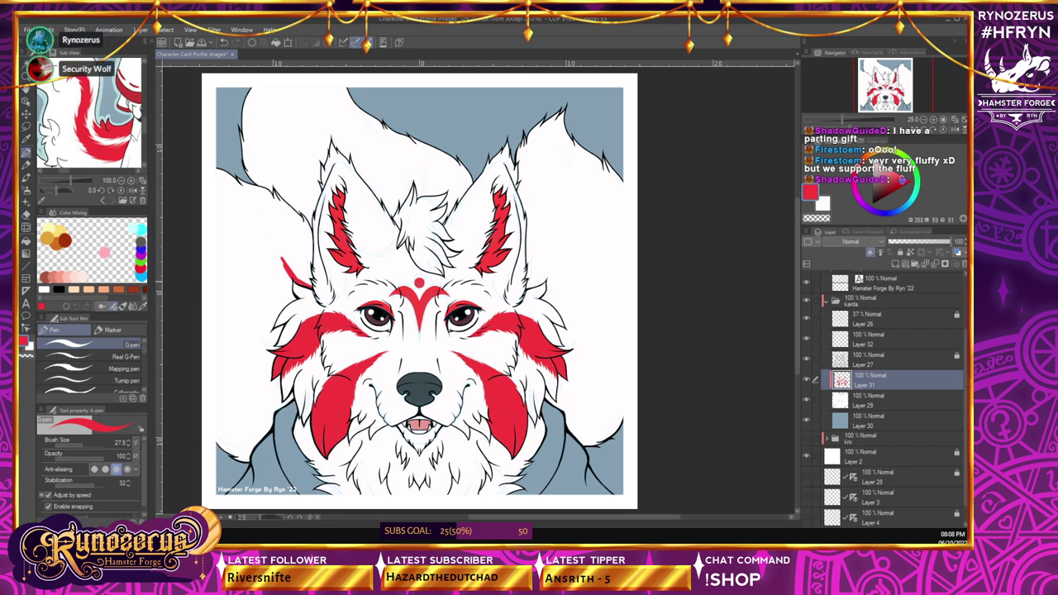
left_click_drag(292, 262, 300, 273)
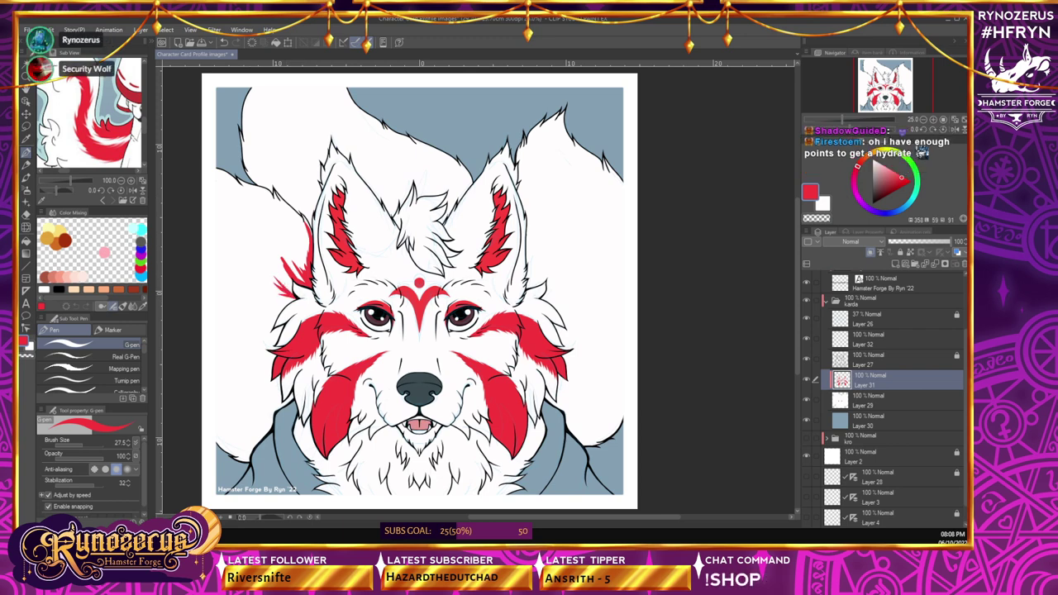
left_click_drag(216, 242, 294, 294)
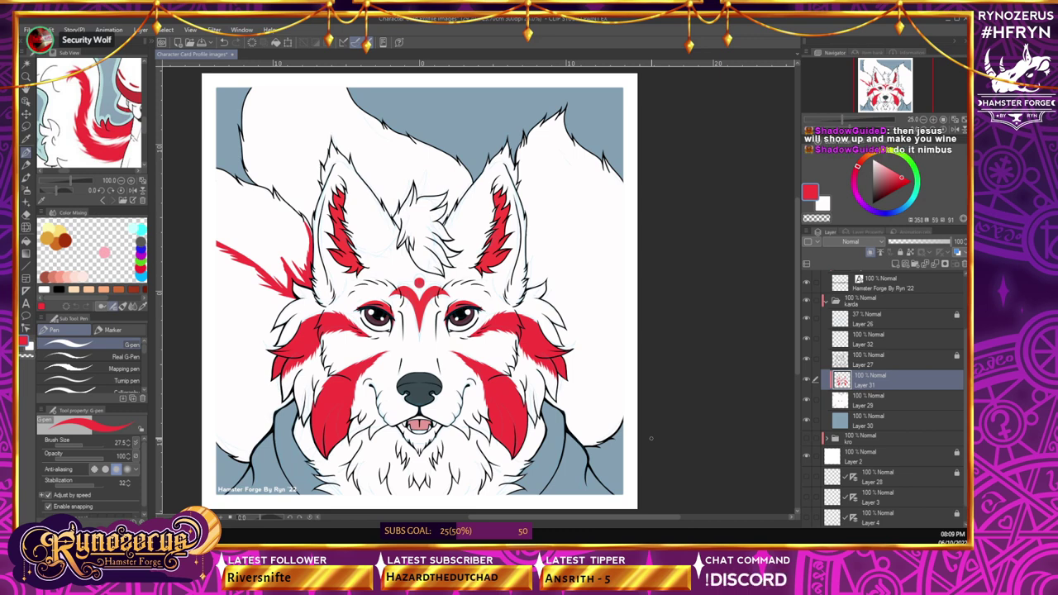
mouse_move(228, 180)
left_mouse_down()
mouse_move(216, 175)
mouse_move(267, 194)
left_mouse_up()
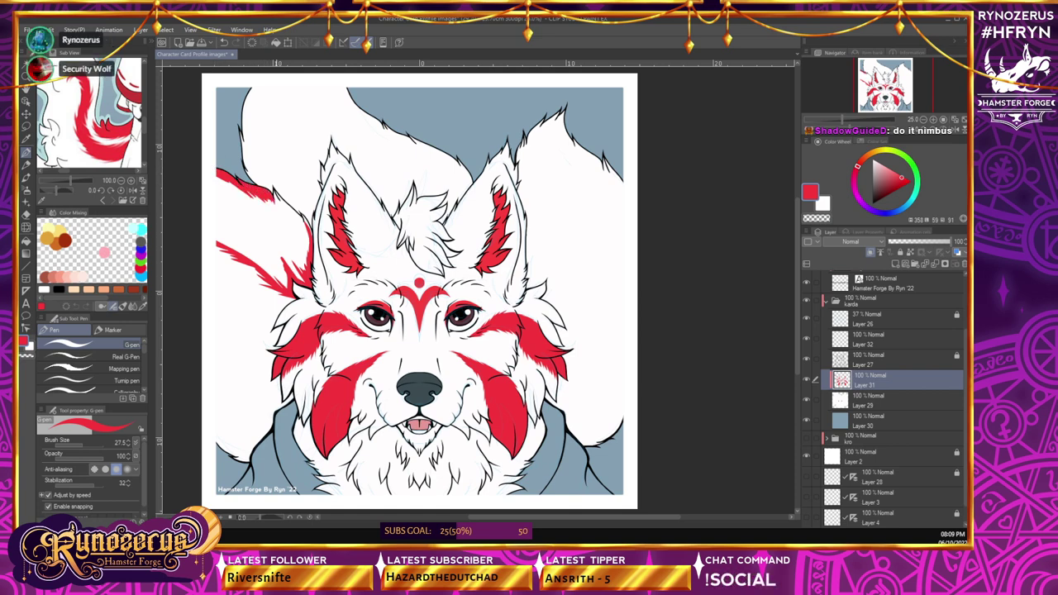
- Fill the upper band of the left tail solid red, enlarging the G-pen to 76.2 for the remaining white centre
left_click(935, 121)
left_click_drag(797, 277, 797, 265)
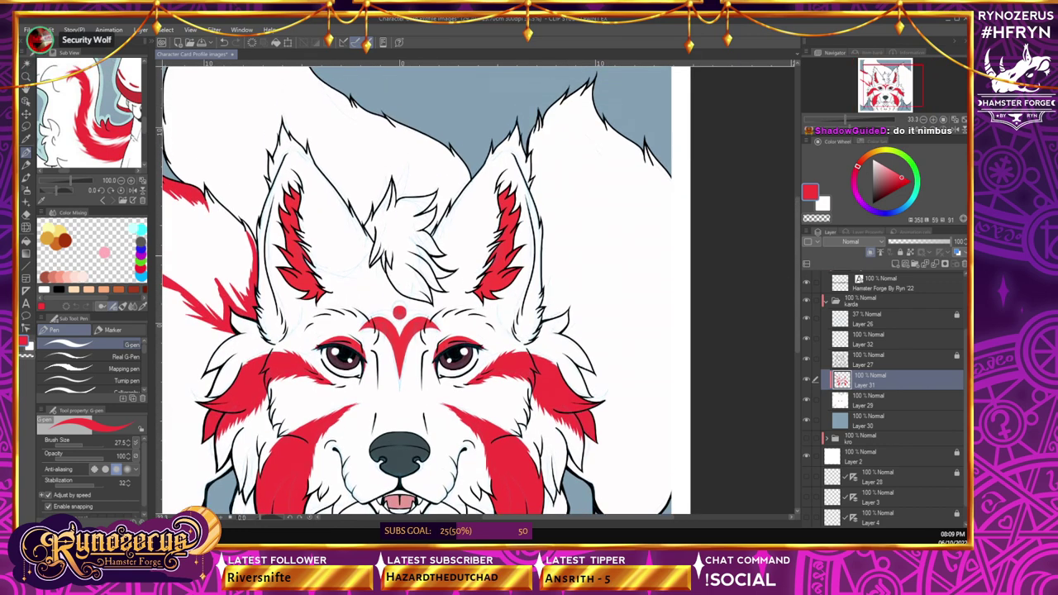
left_click_drag(536, 517, 502, 517)
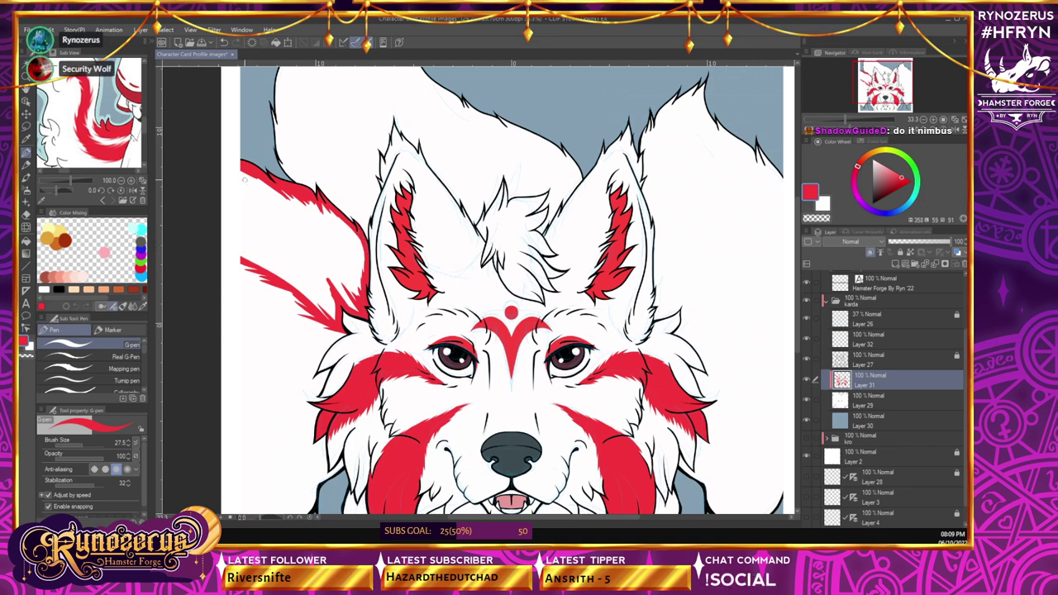
mouse_move(242, 172)
left_mouse_down()
mouse_move(240, 254)
mouse_move(266, 268)
left_mouse_up()
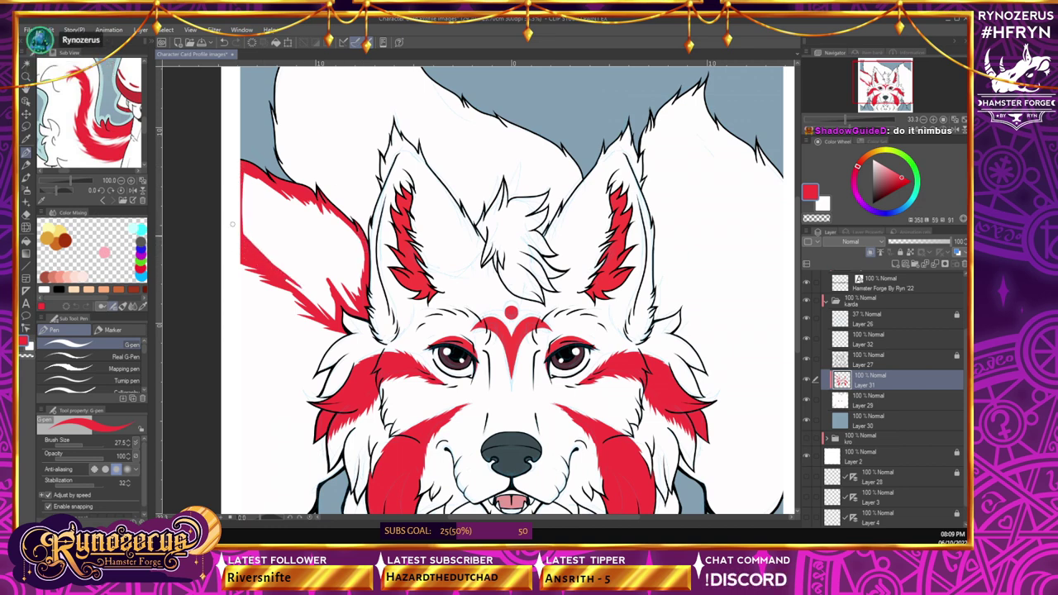
mouse_move(241, 225)
left_mouse_down()
mouse_move(285, 262)
mouse_move(239, 184)
mouse_move(274, 199)
mouse_move(243, 173)
left_mouse_up()
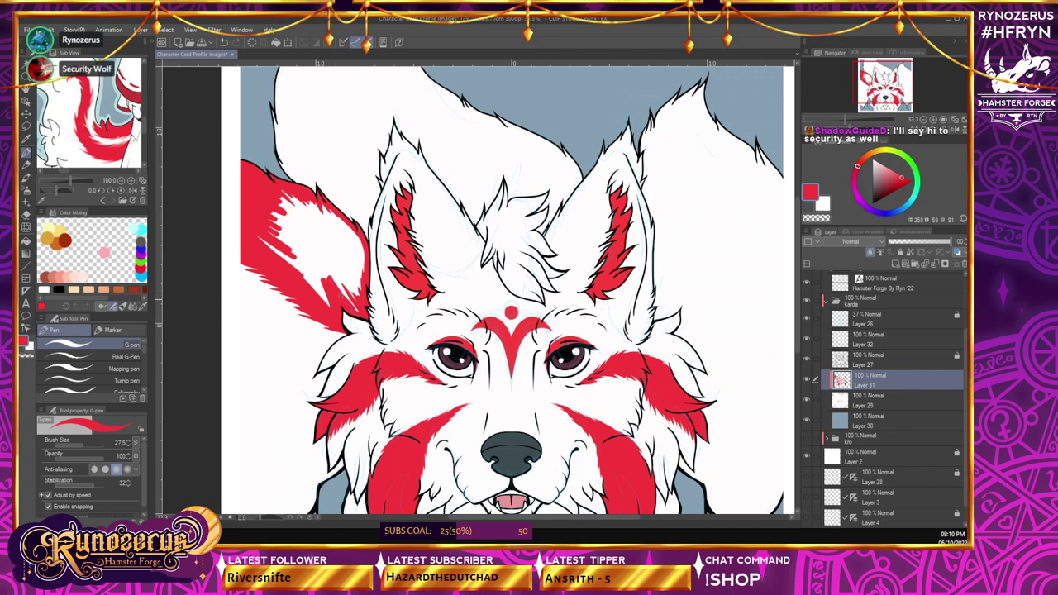
left_click_drag(354, 307, 330, 275)
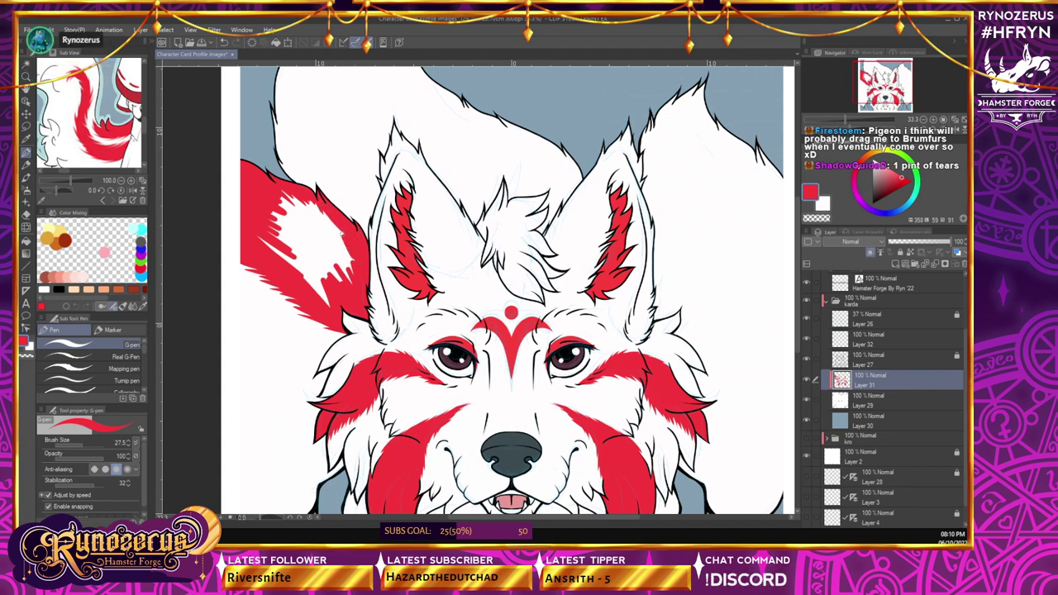
left_click(88, 447)
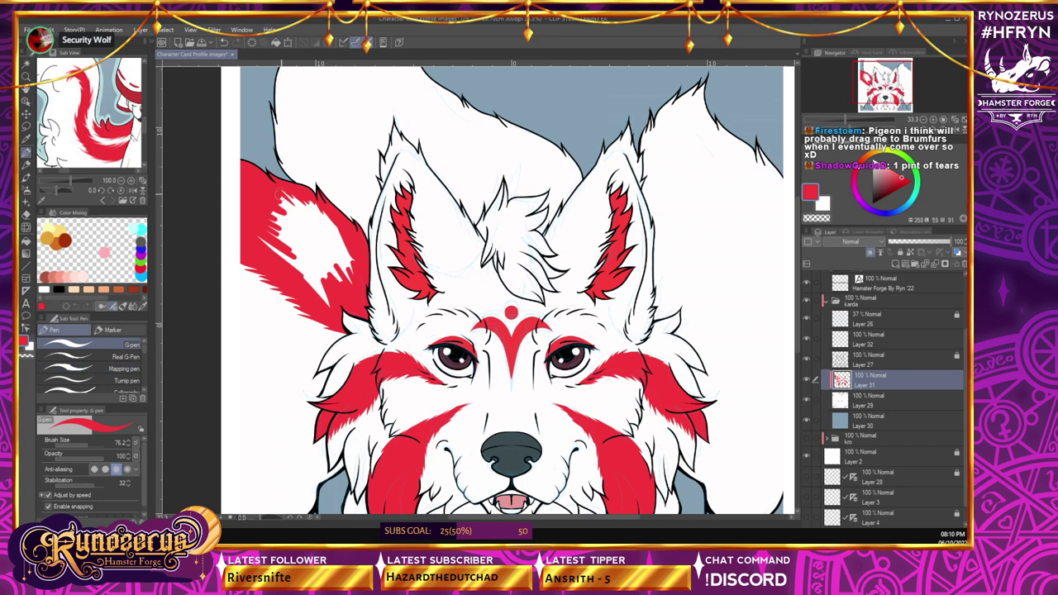
left_click_drag(275, 195, 311, 254)
mouse_move(281, 216)
left_mouse_down()
mouse_move(301, 258)
mouse_move(259, 212)
mouse_move(321, 213)
mouse_move(353, 303)
left_mouse_up()
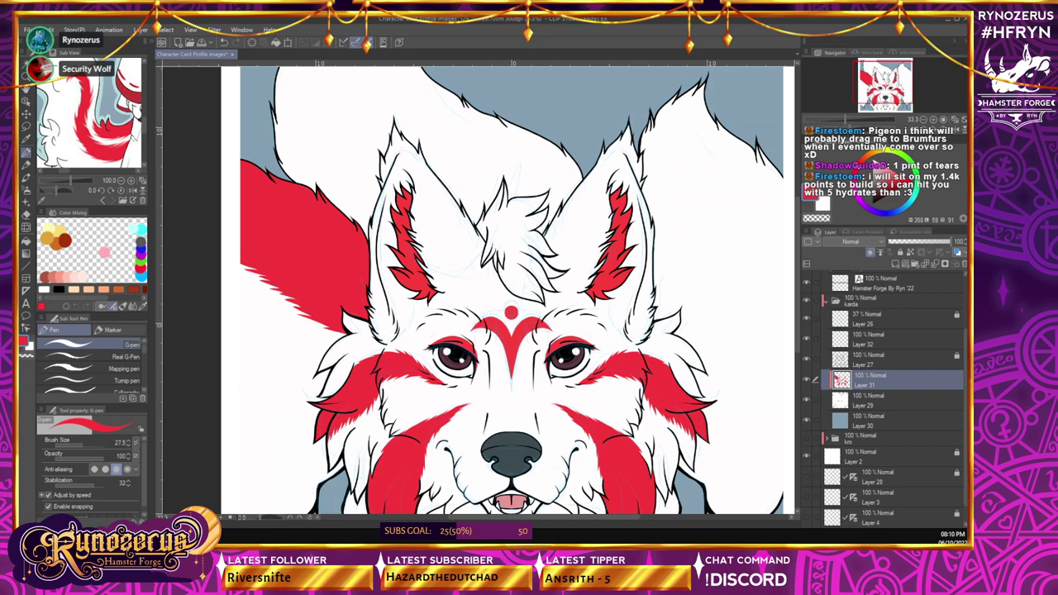
- Paint jagged red fur strokes for the lower band of the left tail and begin filling between its edges
scroll(512, 291, "down", 2)
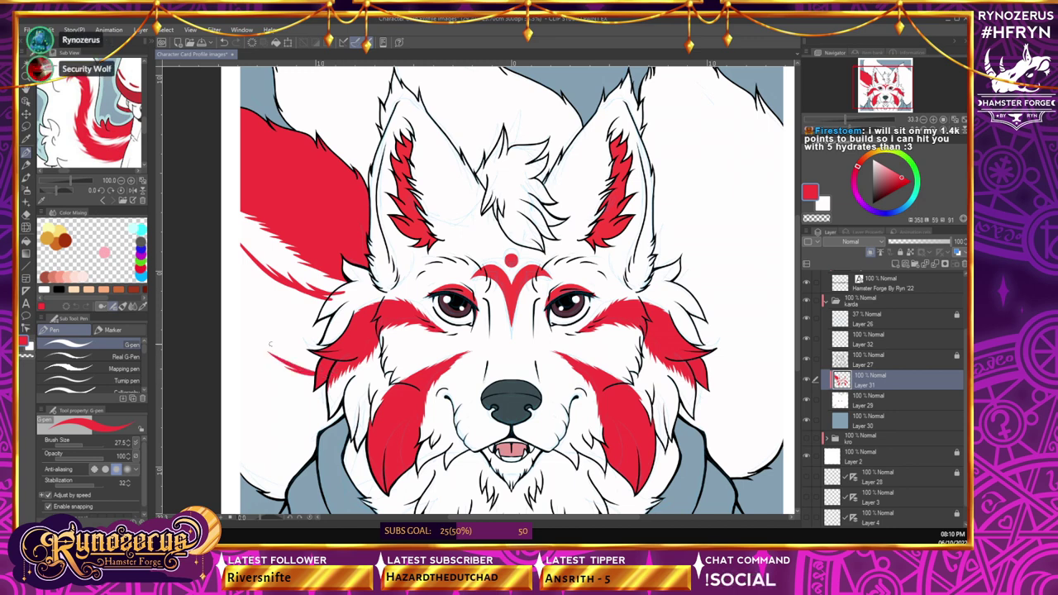
left_click_drag(268, 353, 241, 329)
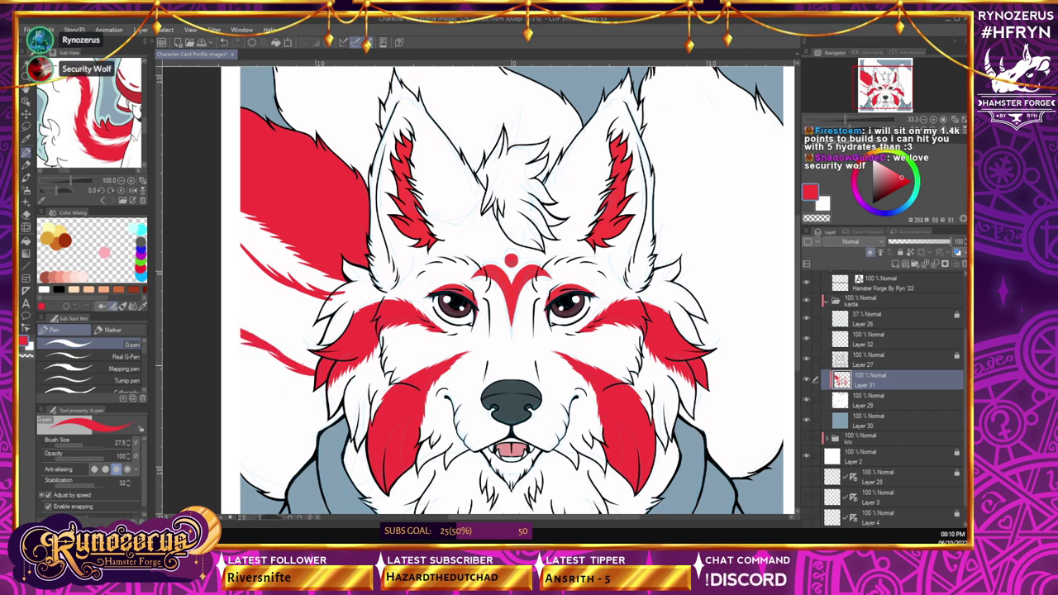
left_click_drag(240, 323, 312, 372)
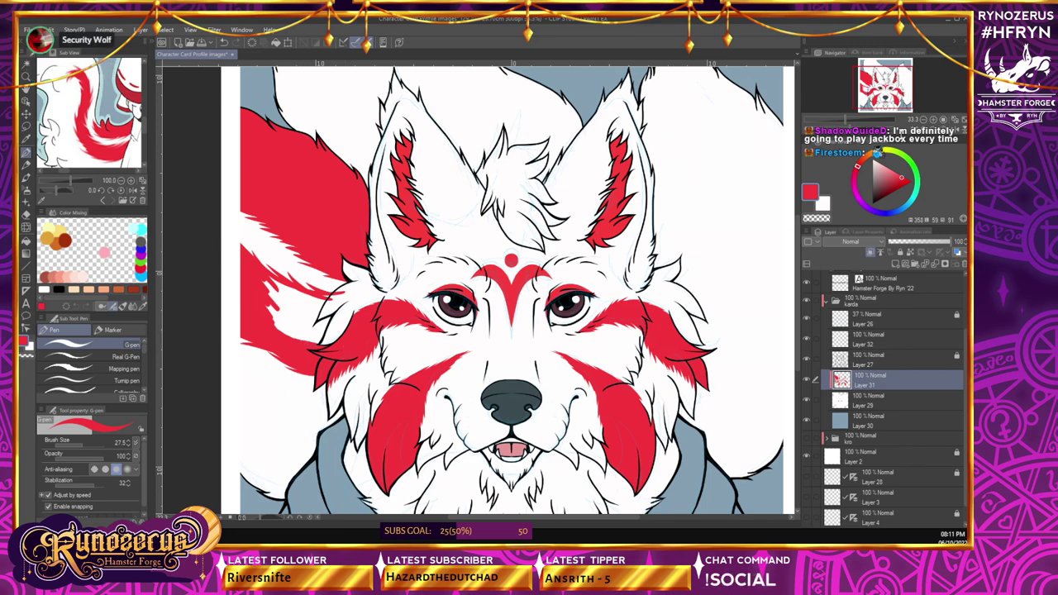
- Rotate the canvas to -25°, refine the lower tail band with the hard eraser at 30.4, fill it solid red and reset the rotation
left_click(923, 130)
left_click(924, 130)
left_click(924, 130)
left_click(924, 130)
left_click(924, 129)
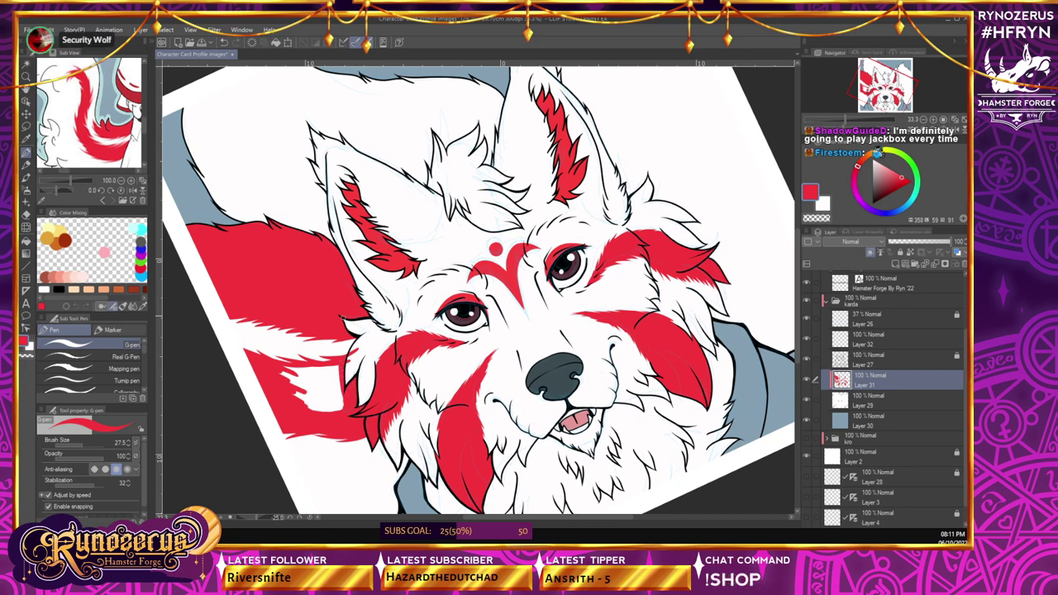
left_click(28, 214)
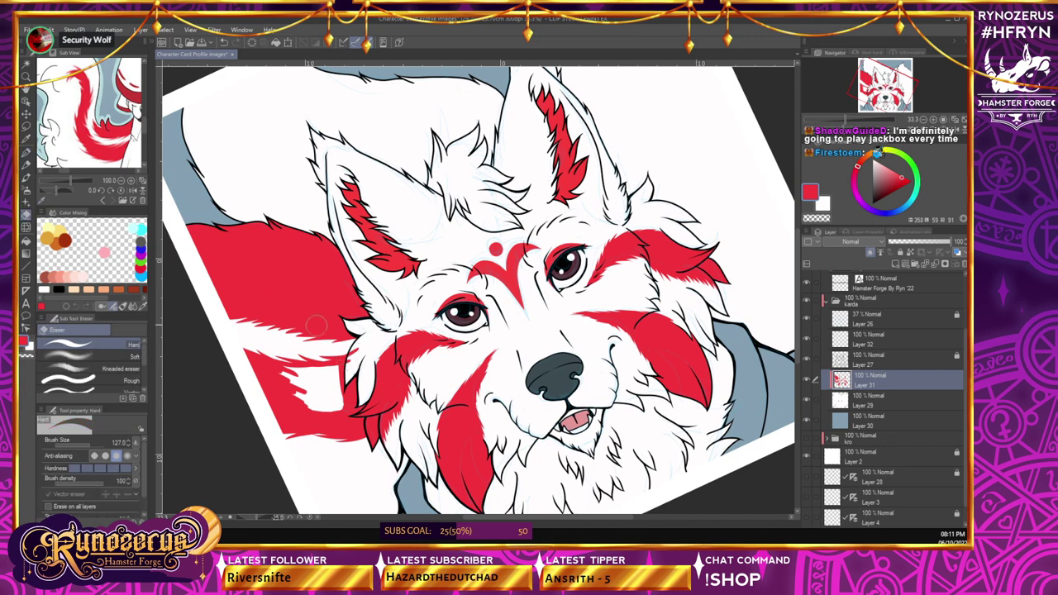
left_click(83, 449)
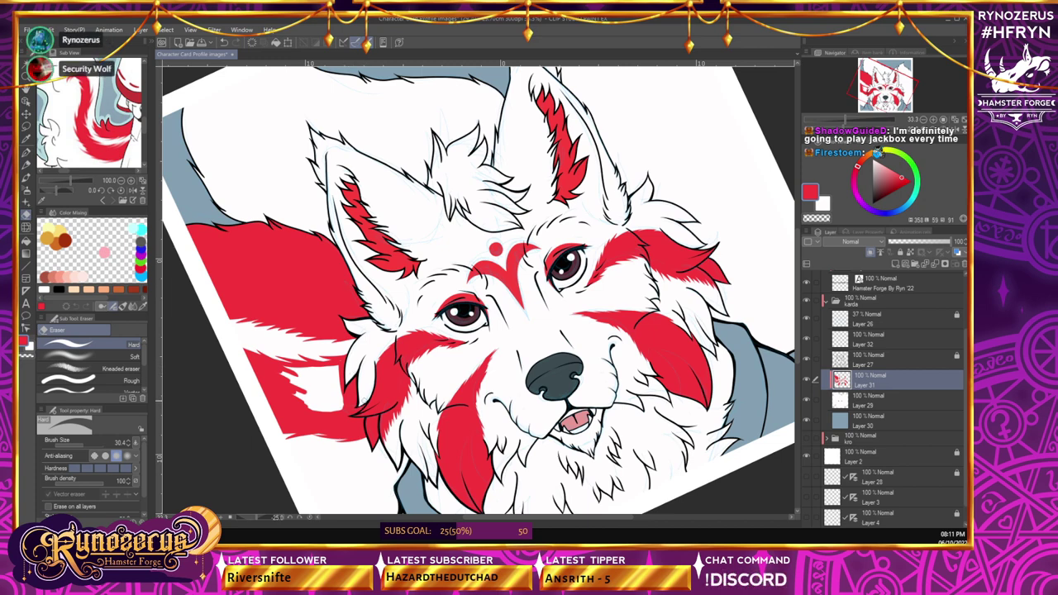
left_click(28, 153)
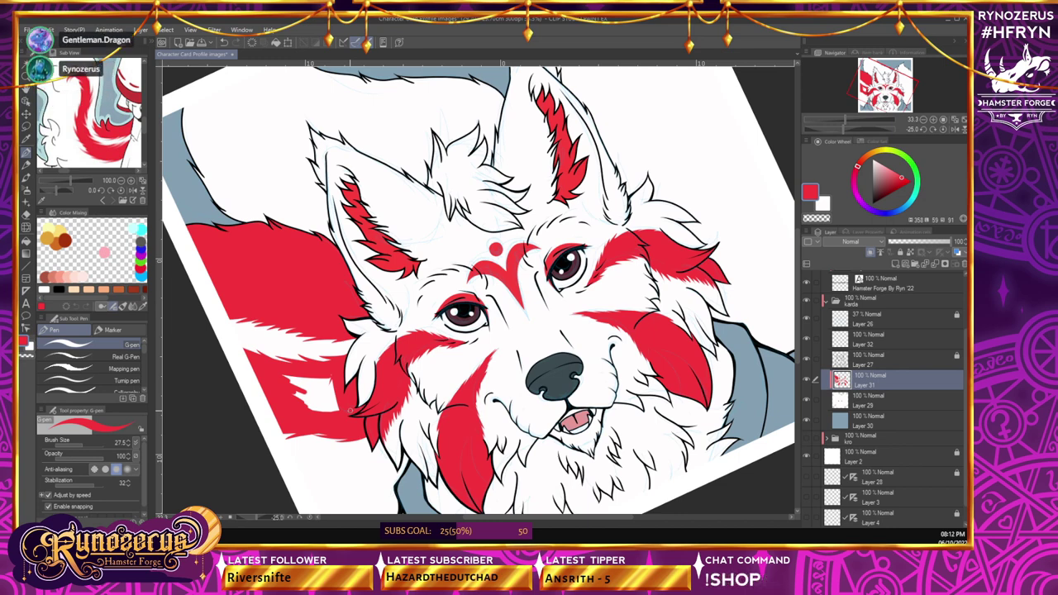
left_click(944, 129)
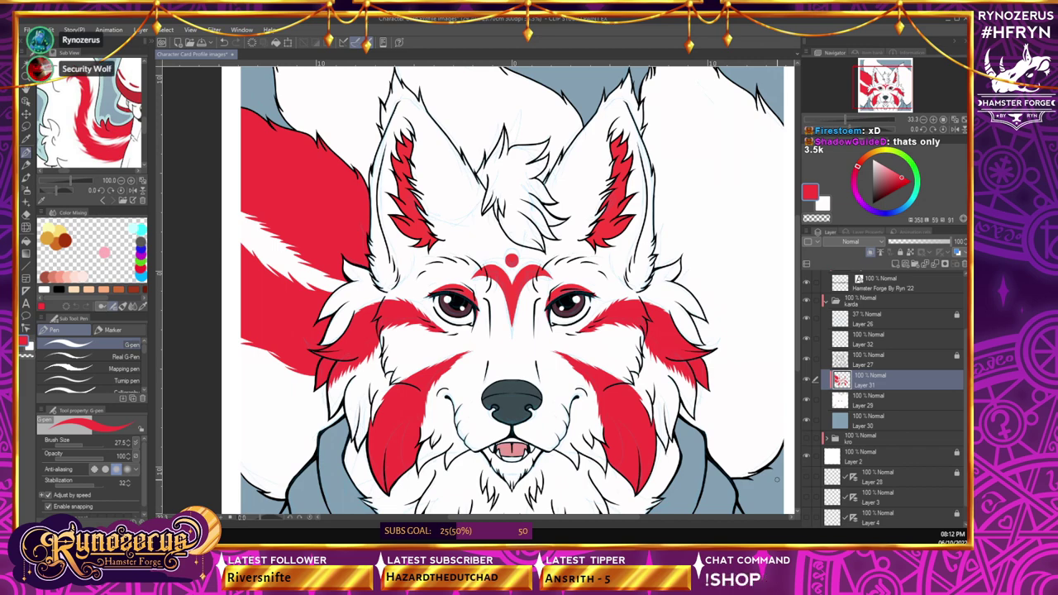
- Paint a tapered, jagged red fur line up the right tail from the side tuft below the ear to the tail tip
left_click_drag(796, 331, 799, 259)
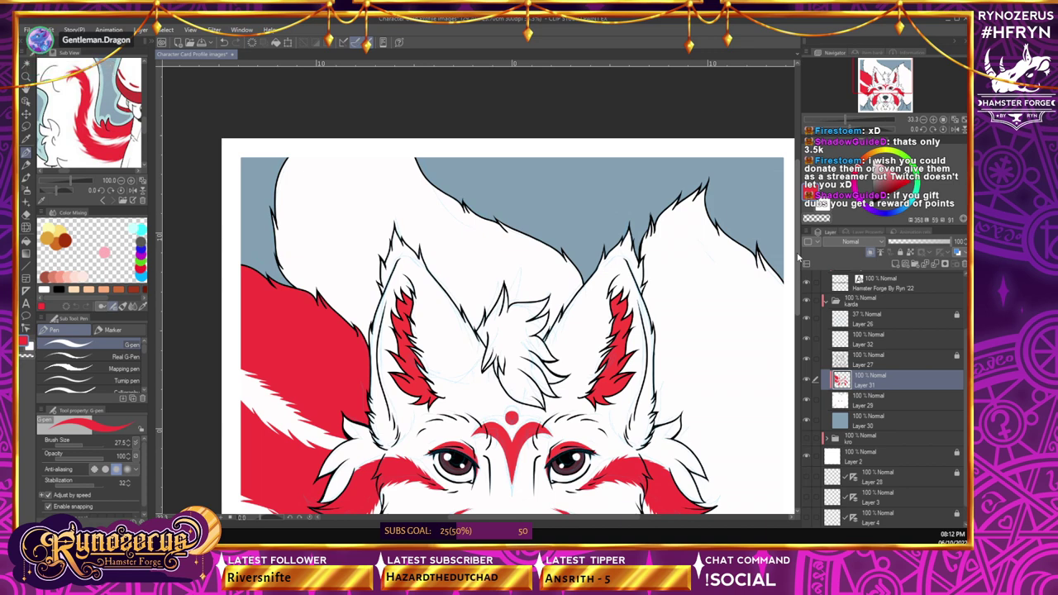
left_click_drag(516, 518, 539, 532)
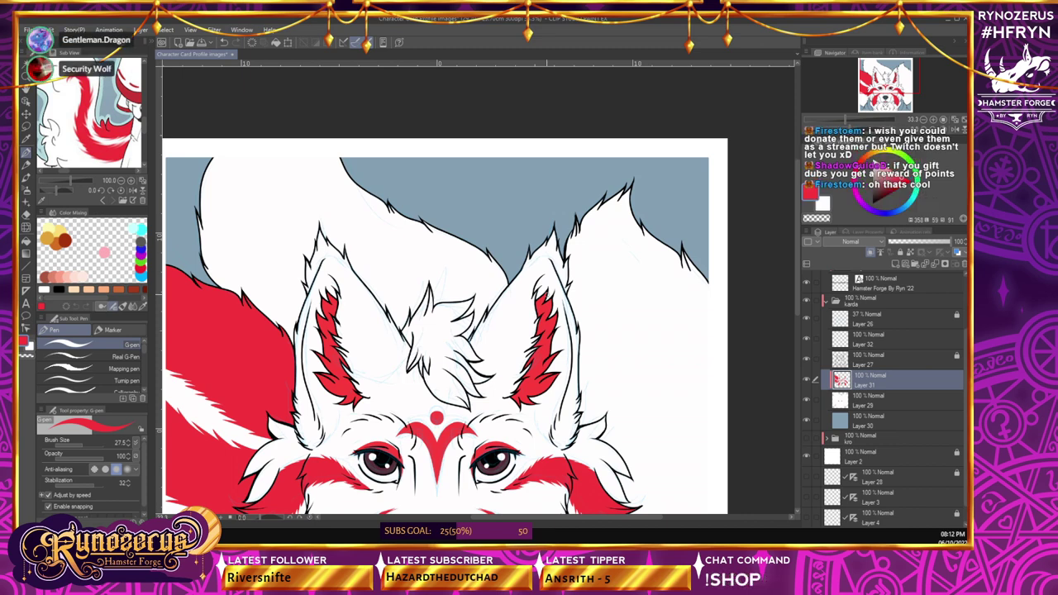
left_click(120, 180)
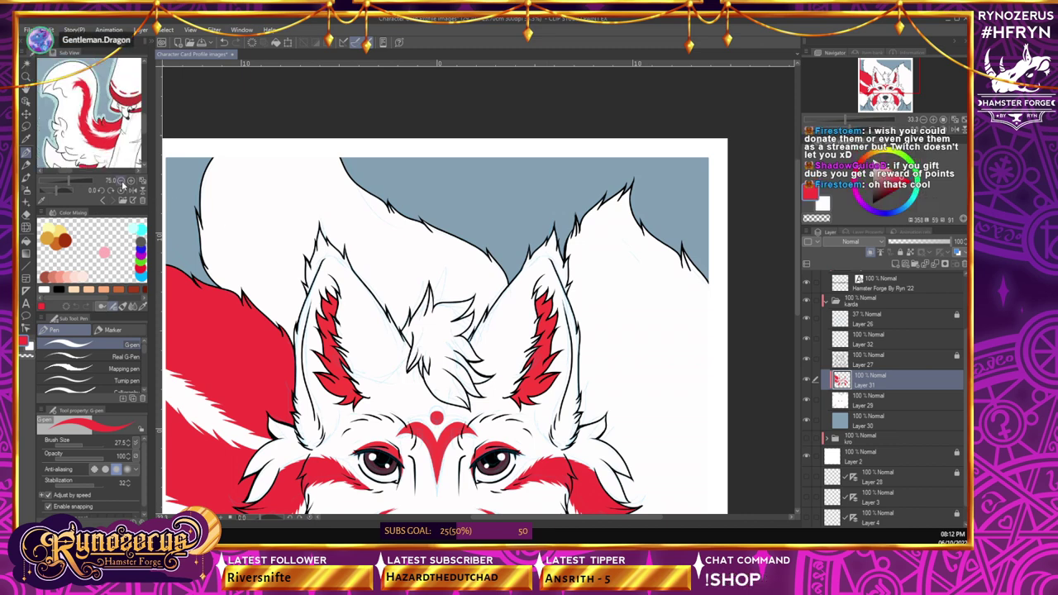
left_click(121, 181)
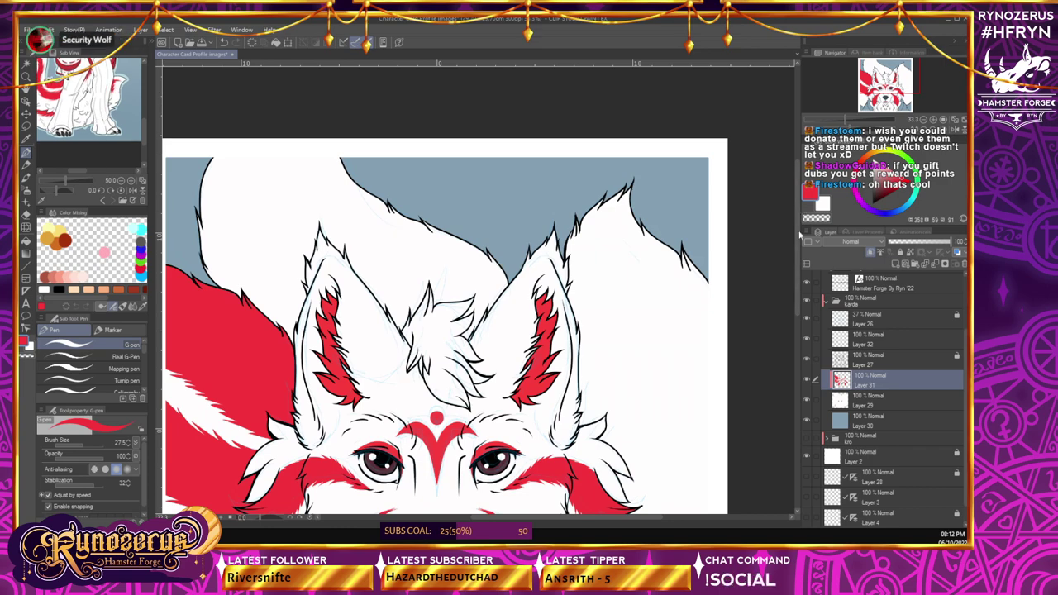
scroll(801, 236, "down", 5)
scroll(800, 264, "up", 3)
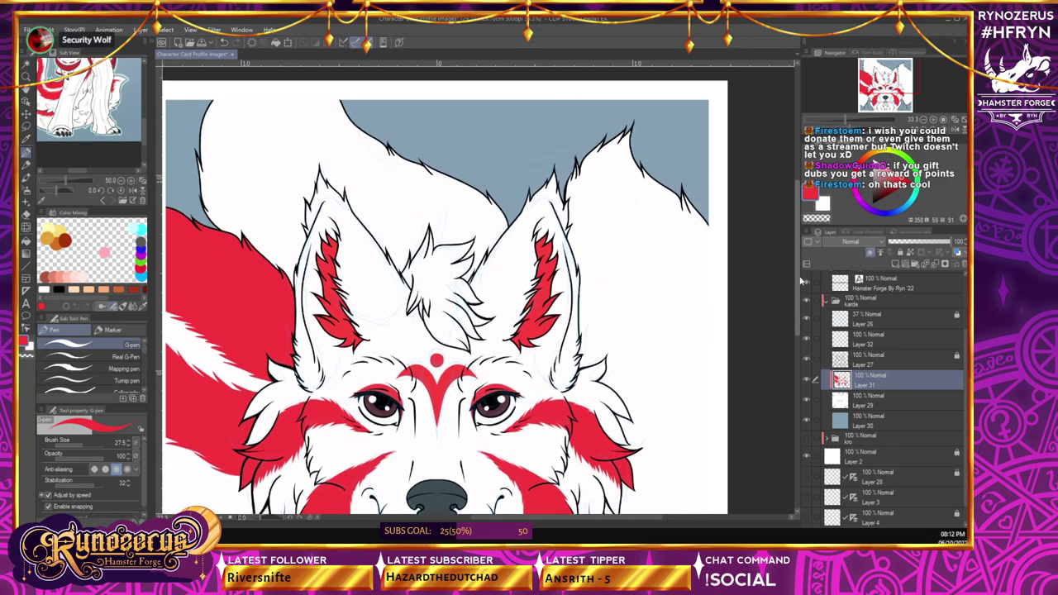
scroll(800, 282, "up", 1)
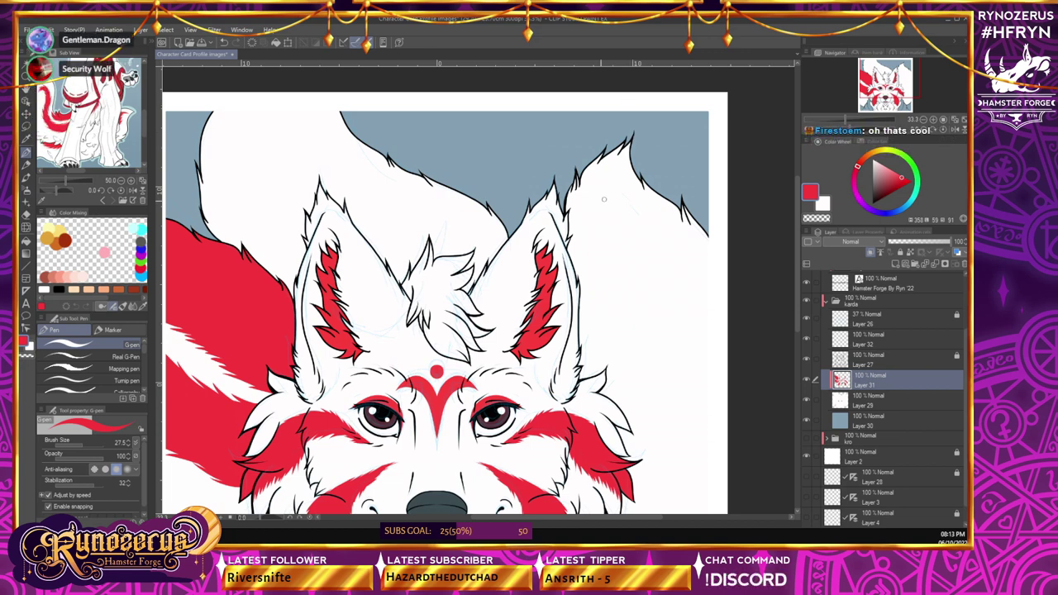
mouse_move(586, 372)
left_mouse_down()
mouse_move(599, 335)
mouse_move(597, 263)
left_mouse_up()
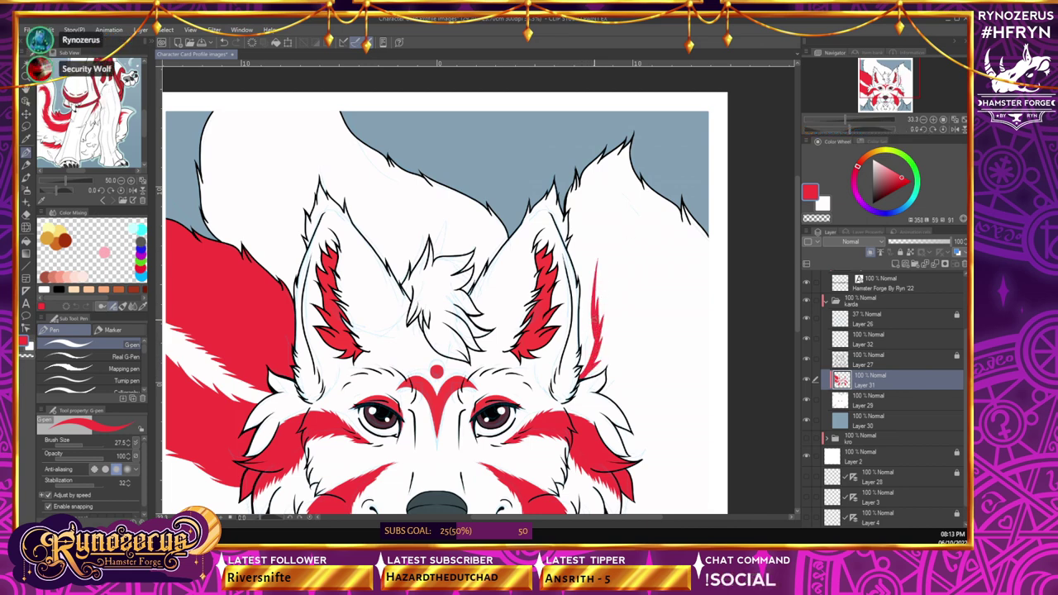
left_click_drag(599, 305, 607, 177)
left_click_drag(602, 215, 625, 146)
left_click_drag(591, 188, 611, 154)
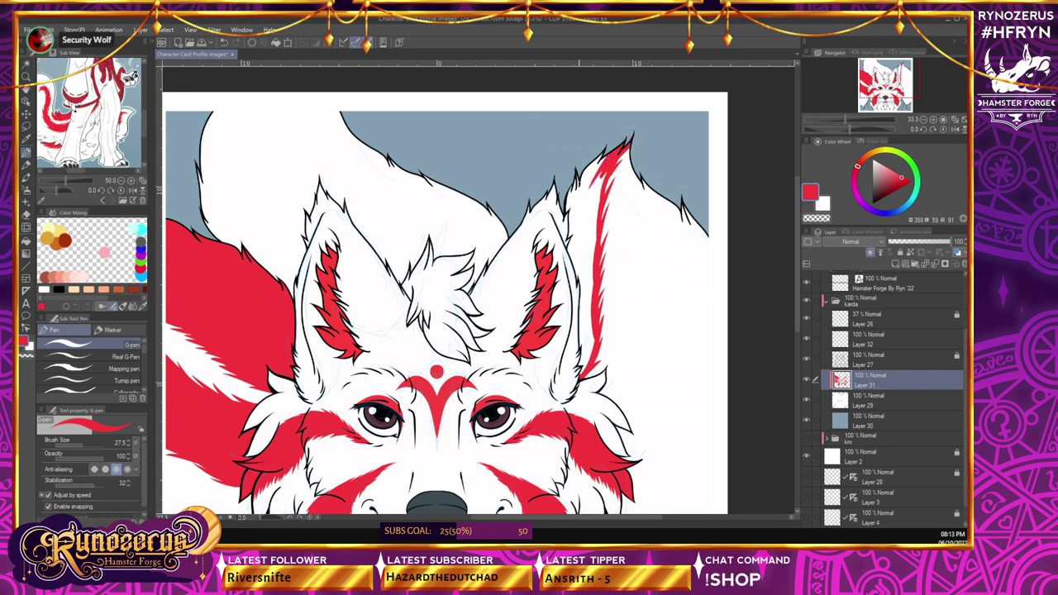
- Paint red fur strokes along the right tail's inner edge from beside the ear up to the tip
left_click_drag(566, 210, 577, 174)
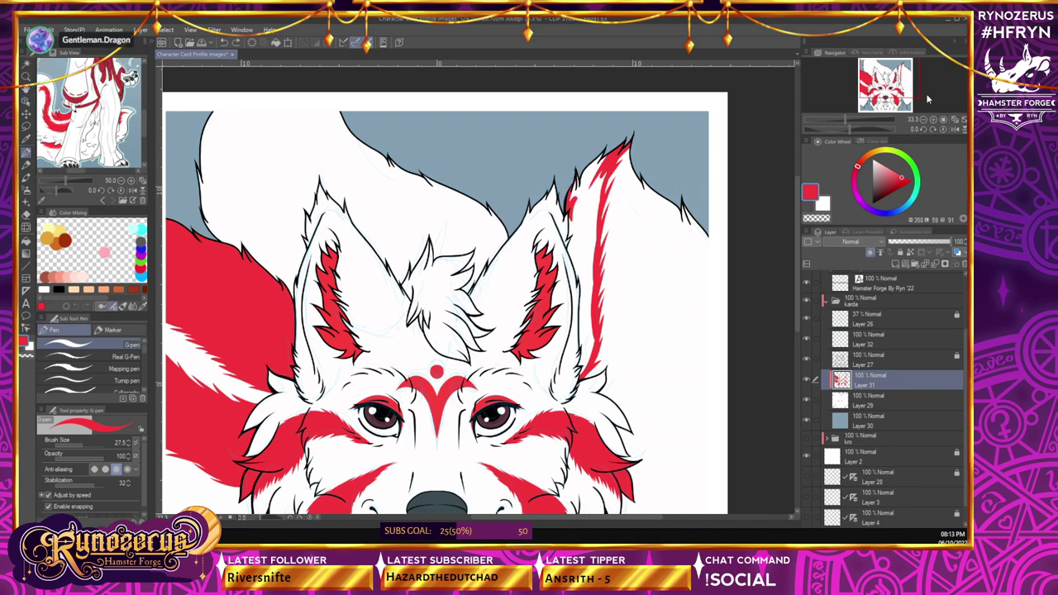
left_click(935, 121)
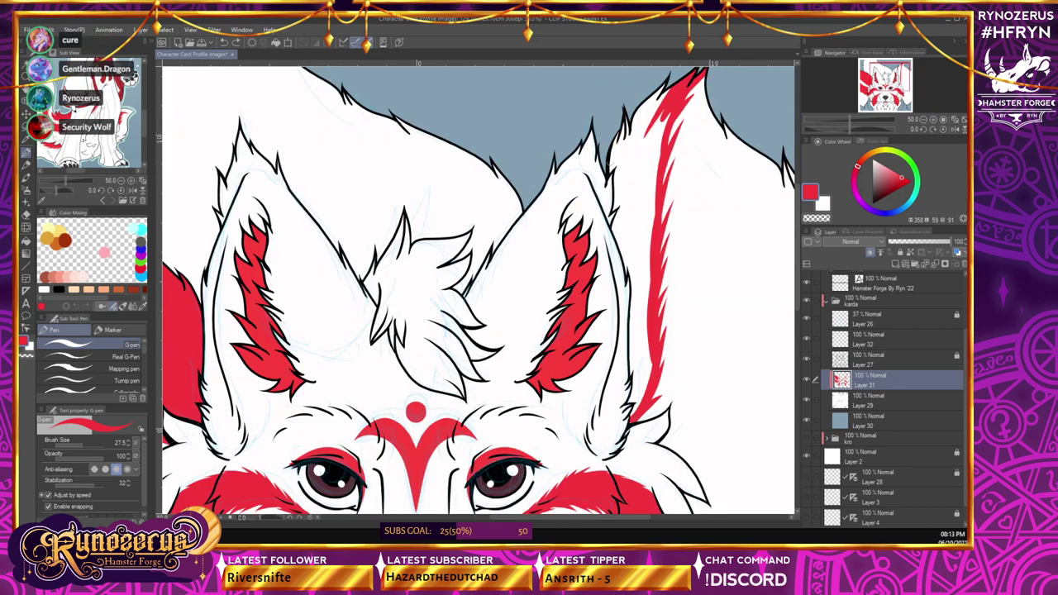
left_click_drag(621, 157, 626, 150)
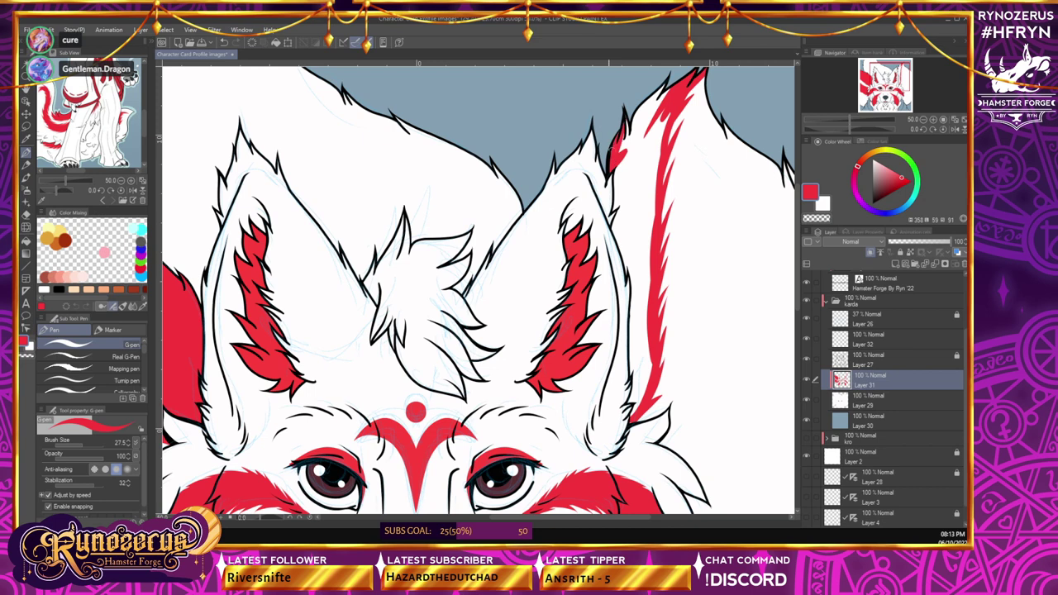
mouse_move(611, 149)
left_mouse_down()
mouse_move(656, 87)
mouse_move(640, 136)
mouse_move(681, 83)
left_mouse_up()
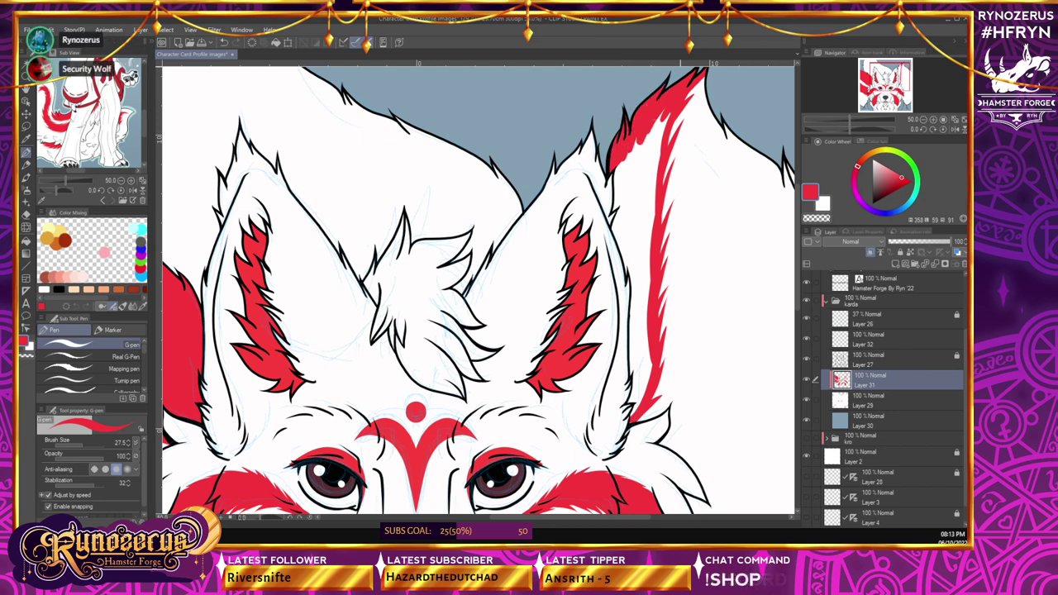
- Paint red along the right tail's inner side, from the upper fur down beside the ear, to widen the band
left_click_drag(651, 138, 664, 110)
left_click_drag(649, 185, 660, 146)
mouse_move(613, 212)
left_mouse_down()
mouse_move(626, 198)
mouse_move(623, 155)
left_mouse_up()
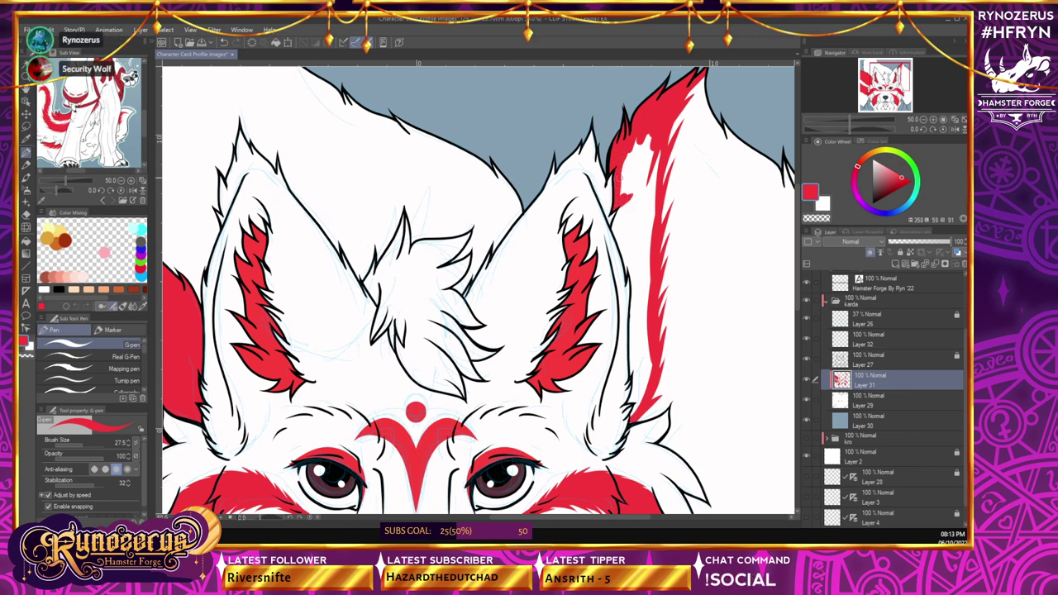
mouse_move(622, 188)
left_mouse_down()
mouse_move(614, 231)
mouse_move(627, 261)
mouse_move(627, 191)
mouse_move(634, 322)
left_mouse_up()
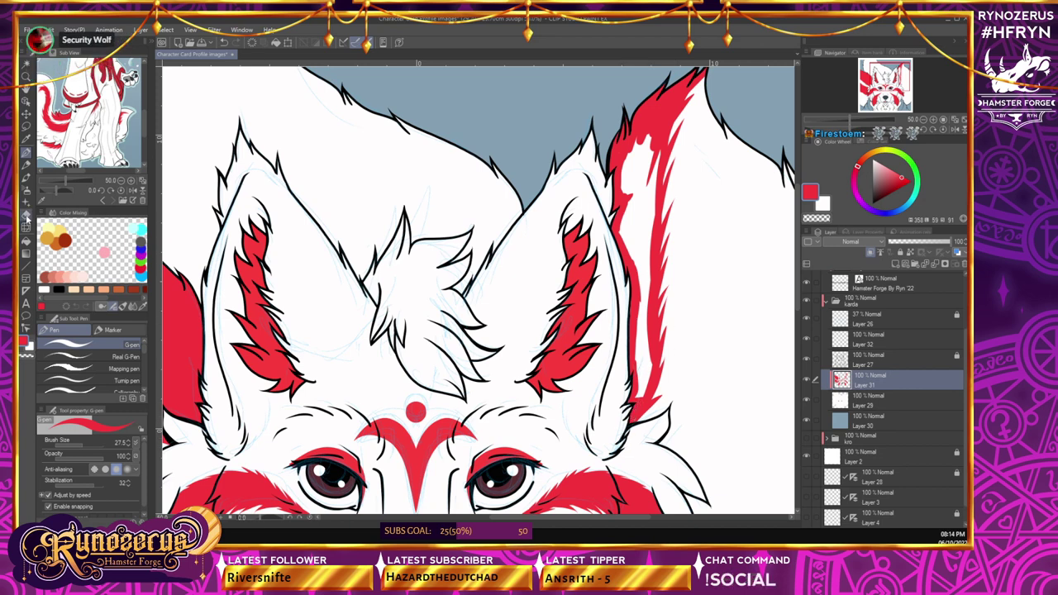
- Fill the white gap inside the right tail's band solid red with the G-pen at 27.5
key("e")
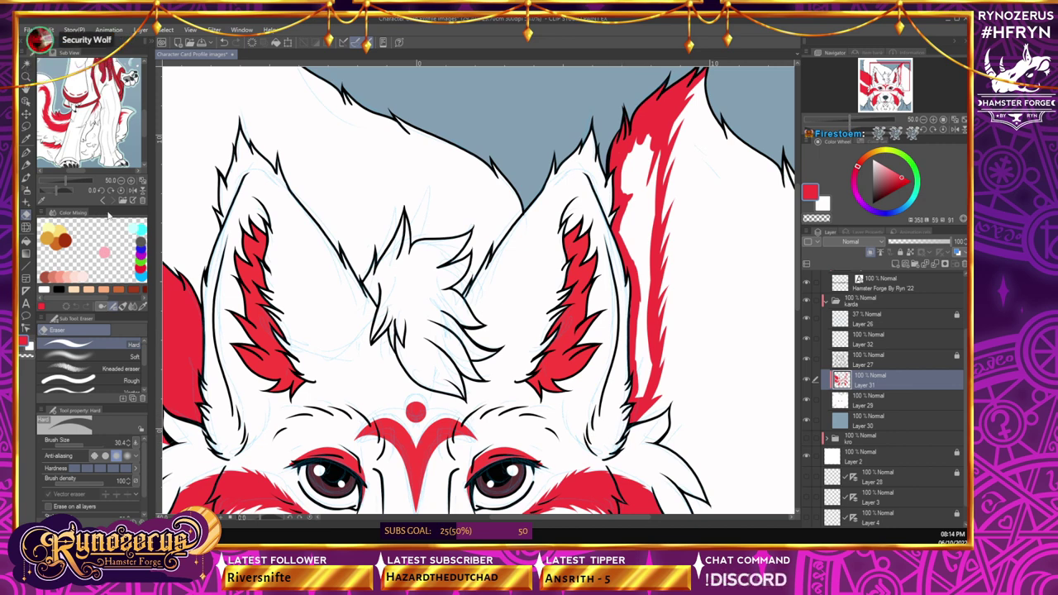
left_click(26, 155)
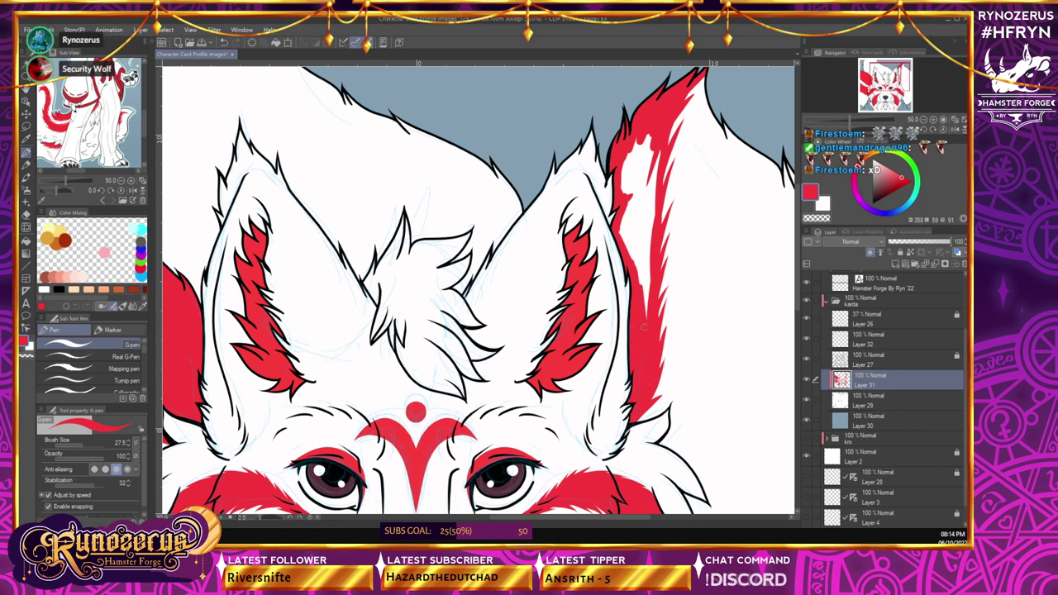
left_click_drag(643, 319, 645, 275)
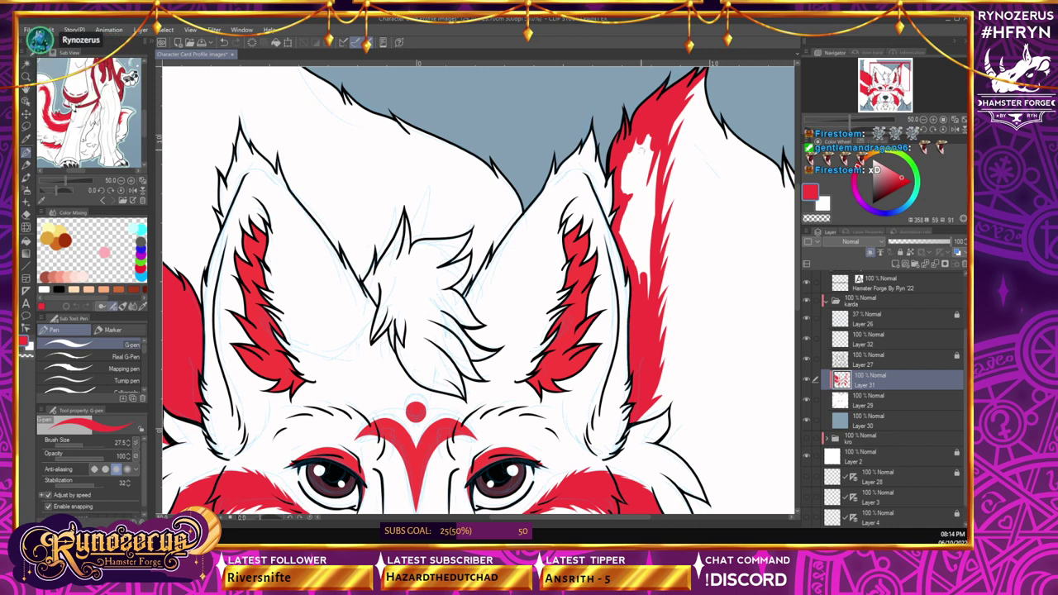
left_click_drag(650, 293, 649, 205)
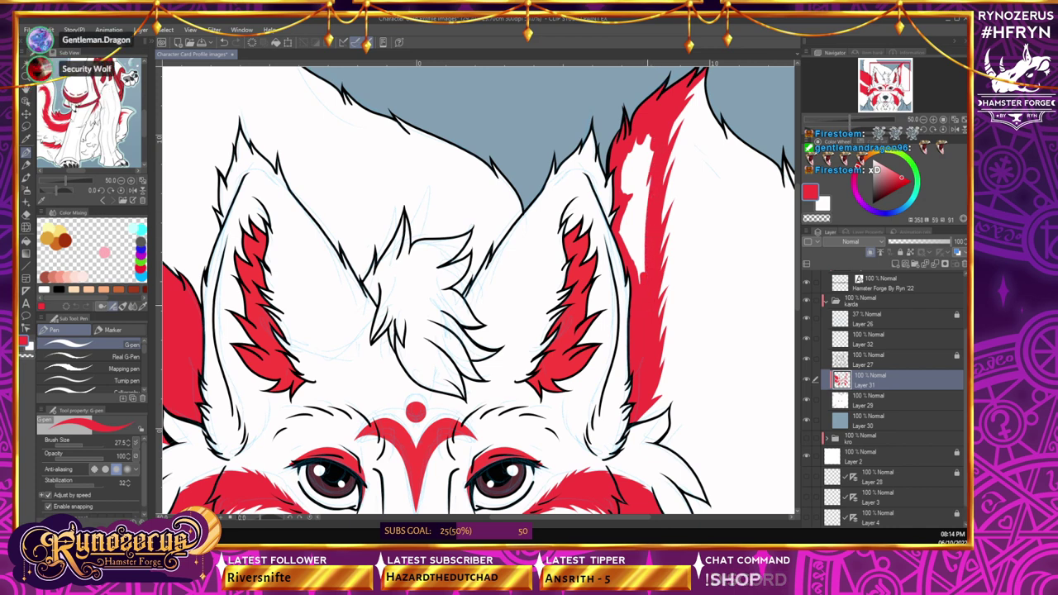
left_click_drag(646, 274, 647, 192)
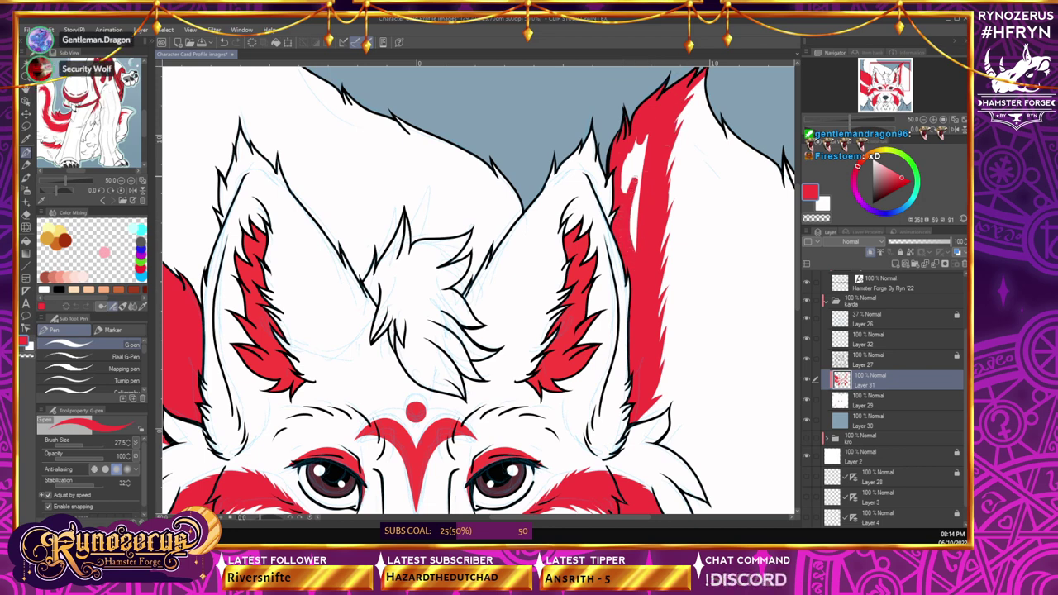
mouse_move(635, 181)
left_mouse_down()
mouse_move(637, 246)
mouse_move(651, 129)
mouse_move(628, 212)
mouse_move(639, 141)
mouse_move(623, 189)
left_mouse_up()
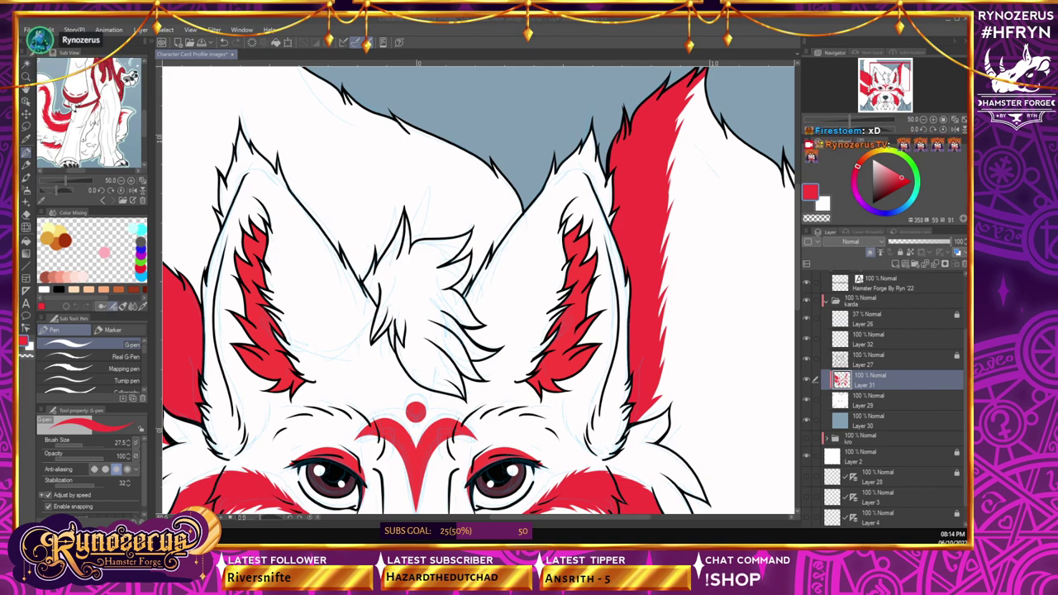
- Erase the upper part of the right tail's red band with the hard eraser at size 127
key("ctrl+minus")
key("ctrl+minus")
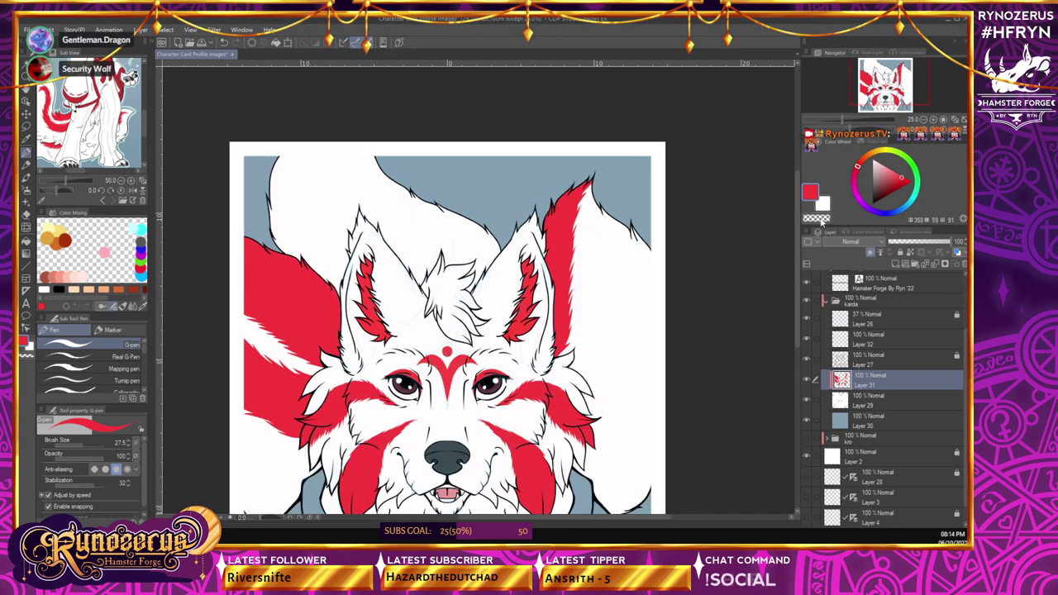
mouse_move(796, 278)
left_mouse_down()
mouse_move(789, 326)
mouse_move(793, 294)
left_mouse_up()
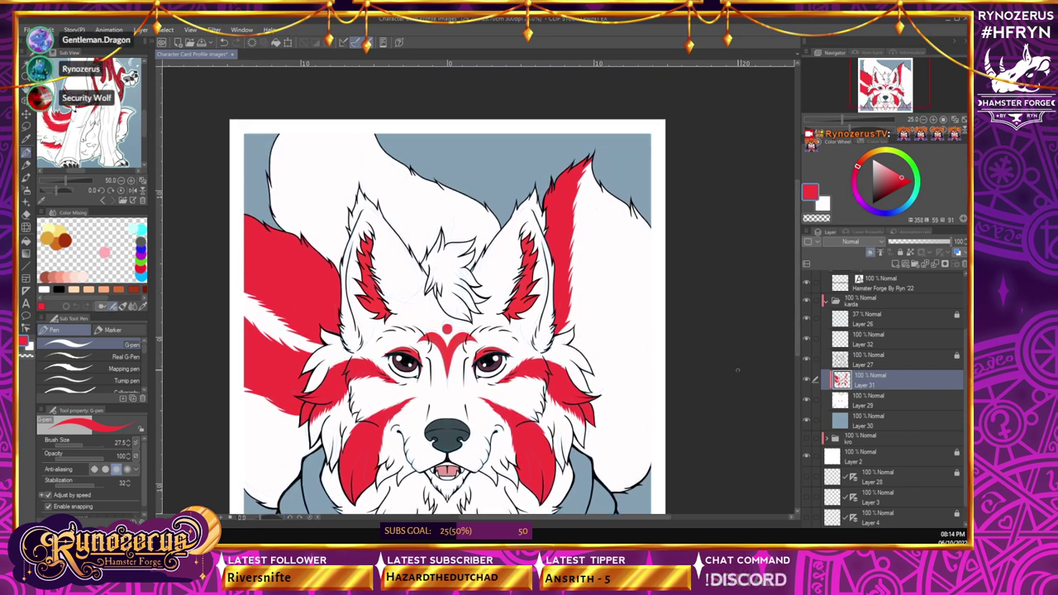
left_click(932, 120)
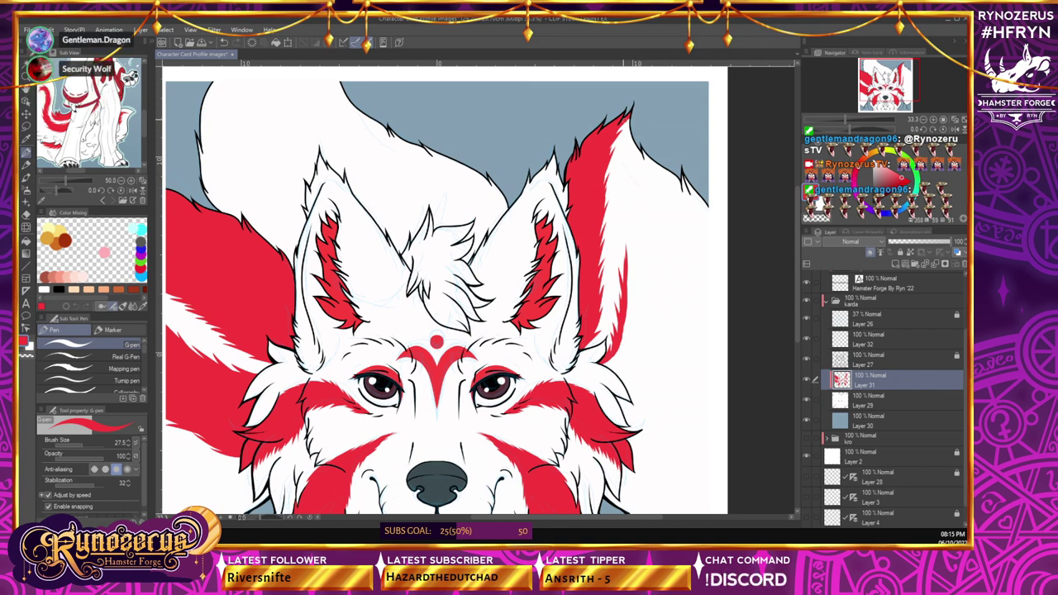
left_click(26, 213)
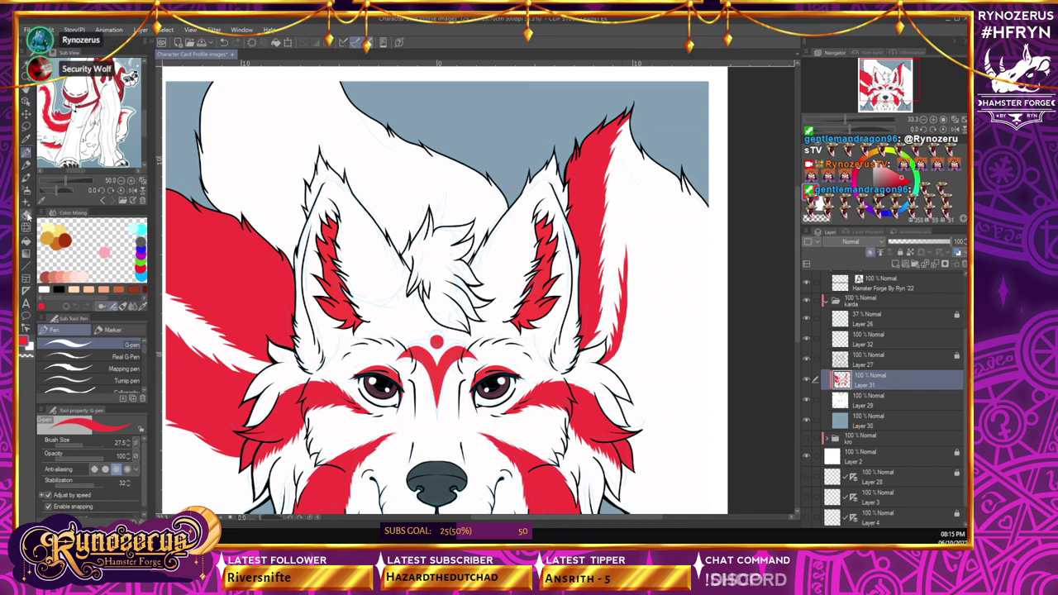
left_click(91, 445)
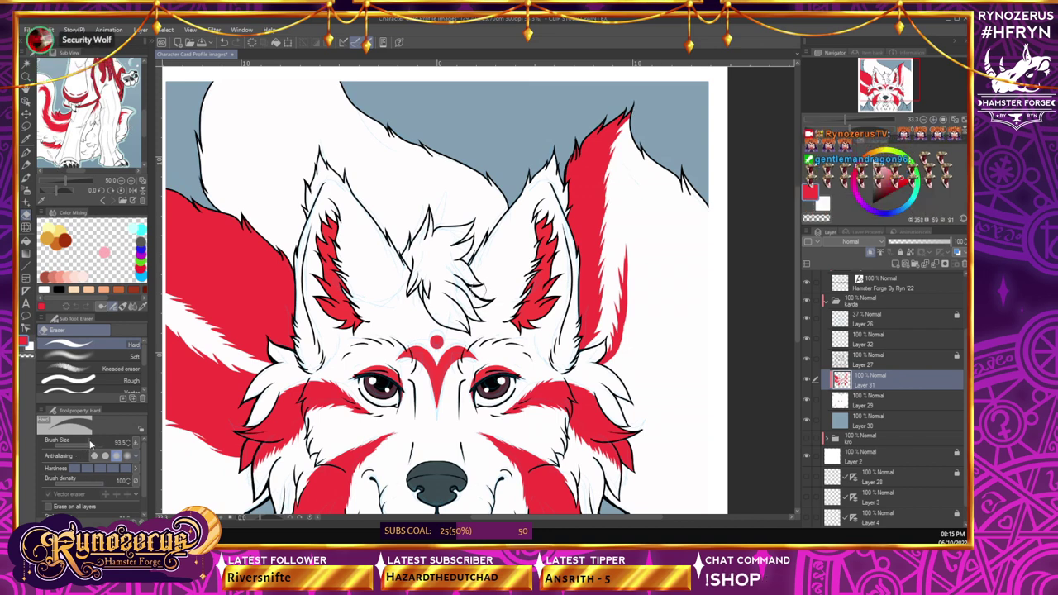
mouse_move(612, 124)
left_mouse_down()
mouse_move(588, 225)
mouse_move(573, 132)
mouse_move(576, 201)
mouse_move(605, 285)
mouse_move(601, 184)
mouse_move(633, 108)
mouse_move(607, 147)
left_mouse_up()
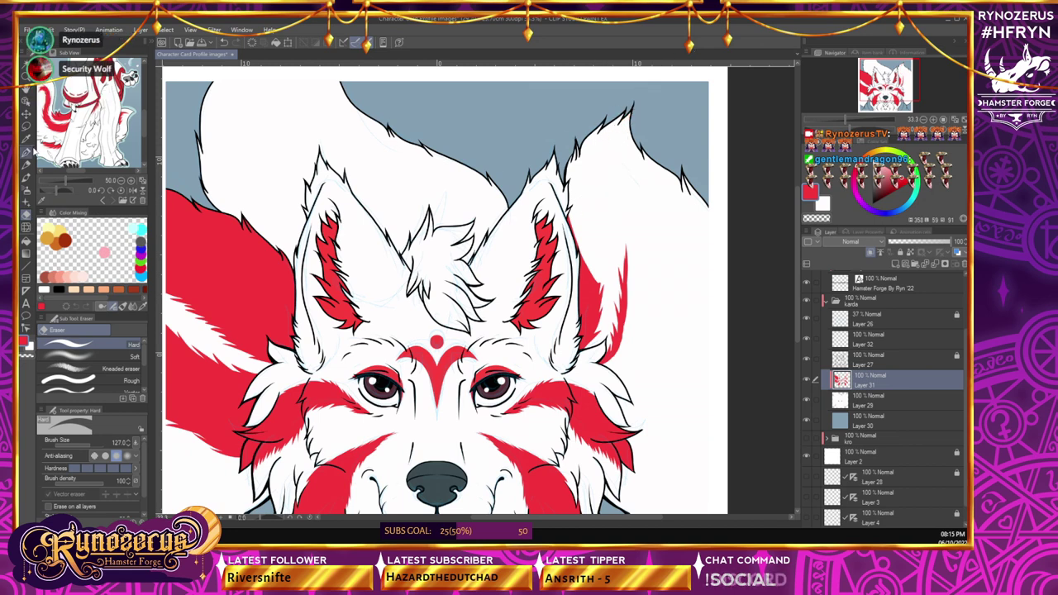
- Outline a new curved red band with jagged edges on the right tail, from below the tip to the side tuft, redrawing misplaced lines
key("p")
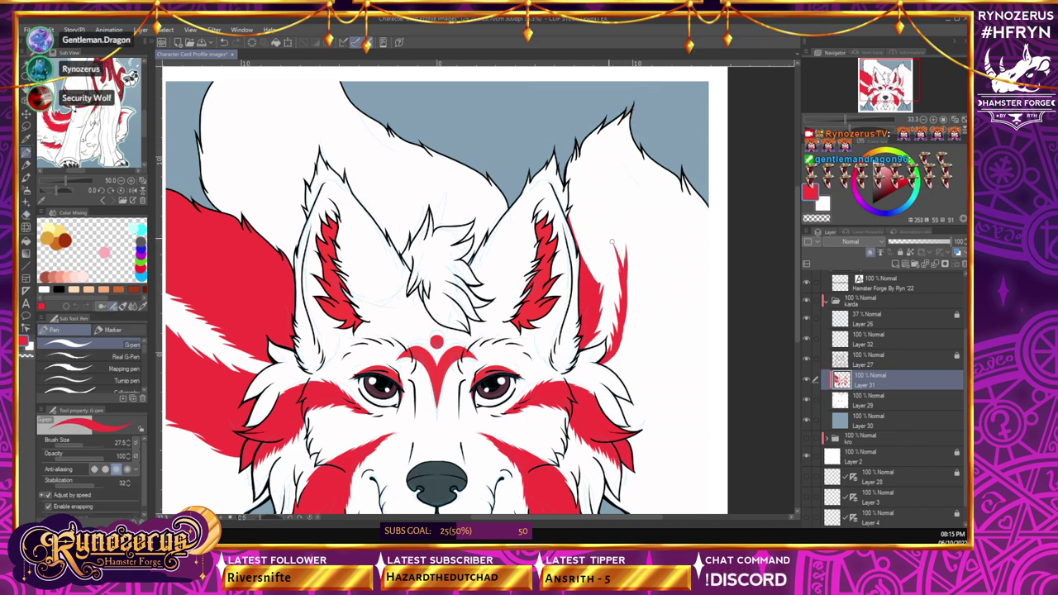
left_click_drag(612, 242, 593, 126)
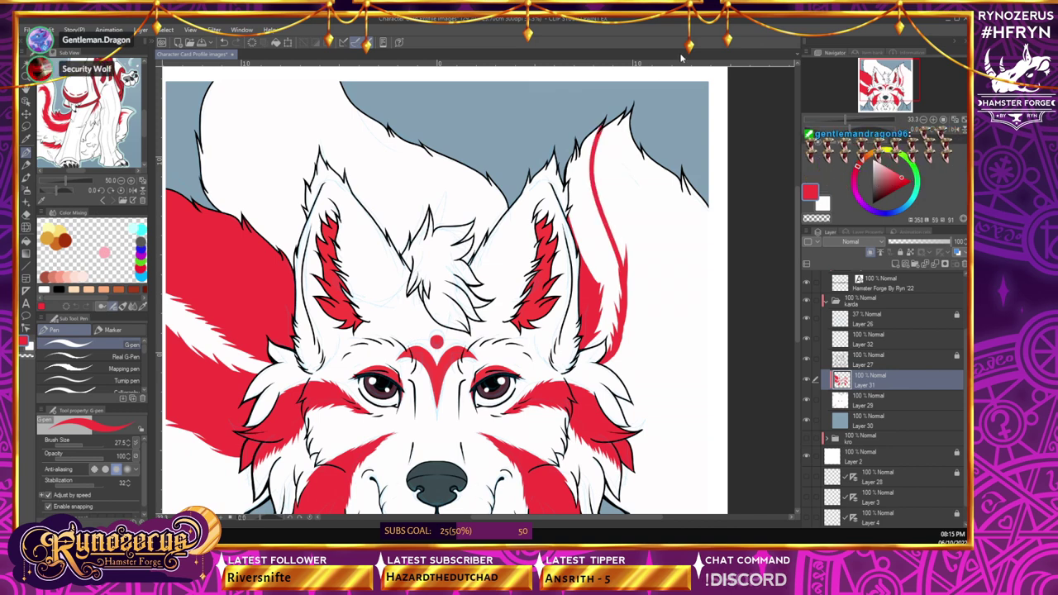
key("ctrl+z")
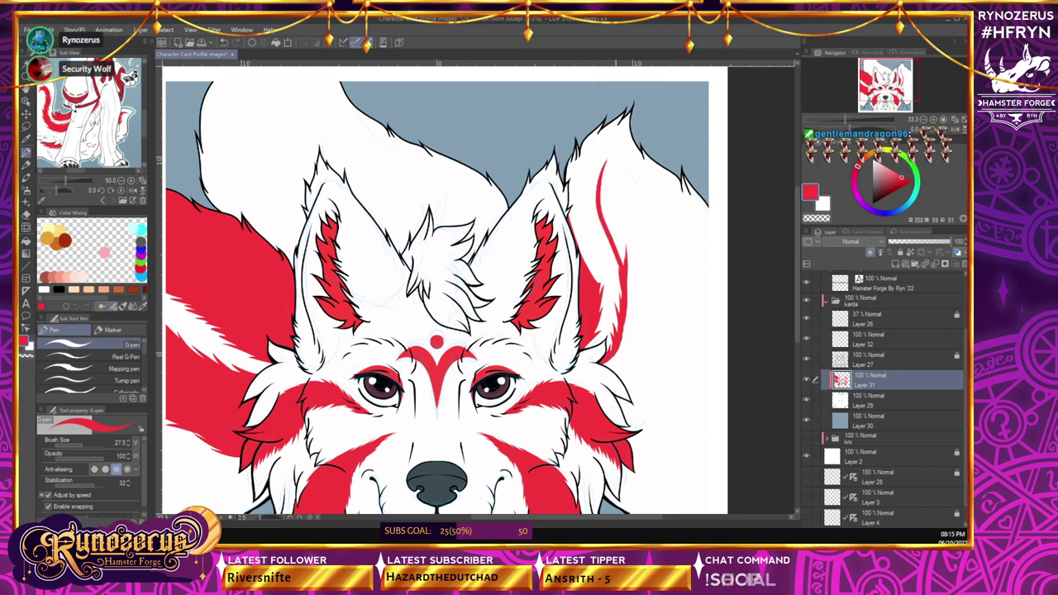
mouse_move(606, 159)
left_mouse_down()
mouse_move(605, 195)
mouse_move(669, 332)
mouse_move(635, 411)
mouse_move(661, 336)
left_mouse_up()
key("ctrl+z")
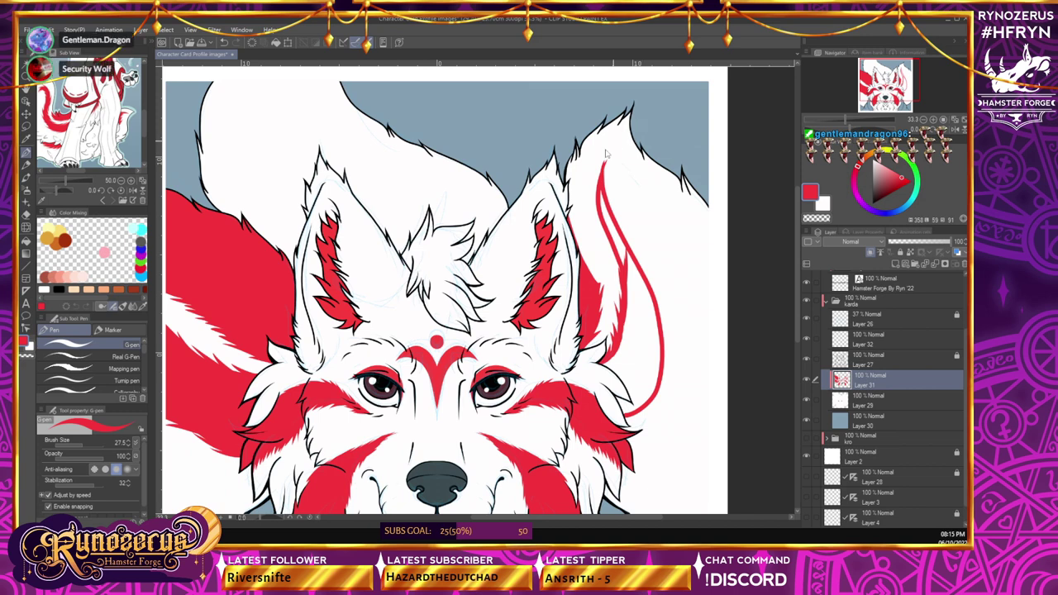
key("ctrl+z")
mouse_move(606, 192)
left_mouse_down()
mouse_move(655, 306)
mouse_move(656, 371)
mouse_move(625, 416)
left_mouse_up()
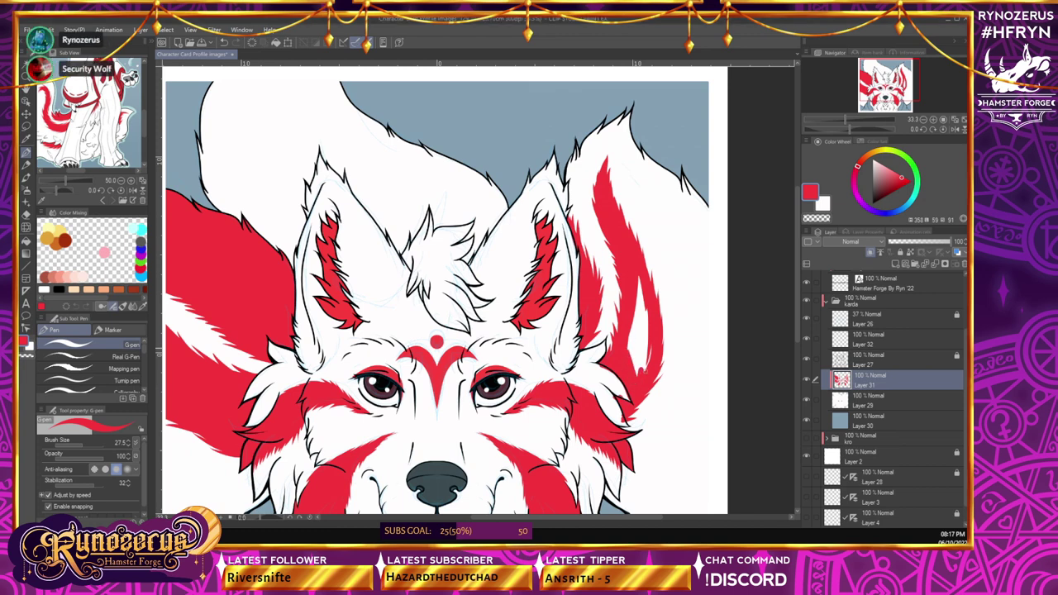
- Fill the remaining gap in the right tail's curved band solid red and set the hard eraser to 27.5
left_click_drag(645, 372, 642, 310)
mouse_move(635, 372)
left_mouse_down()
mouse_move(635, 341)
mouse_move(635, 358)
mouse_move(639, 284)
left_mouse_up()
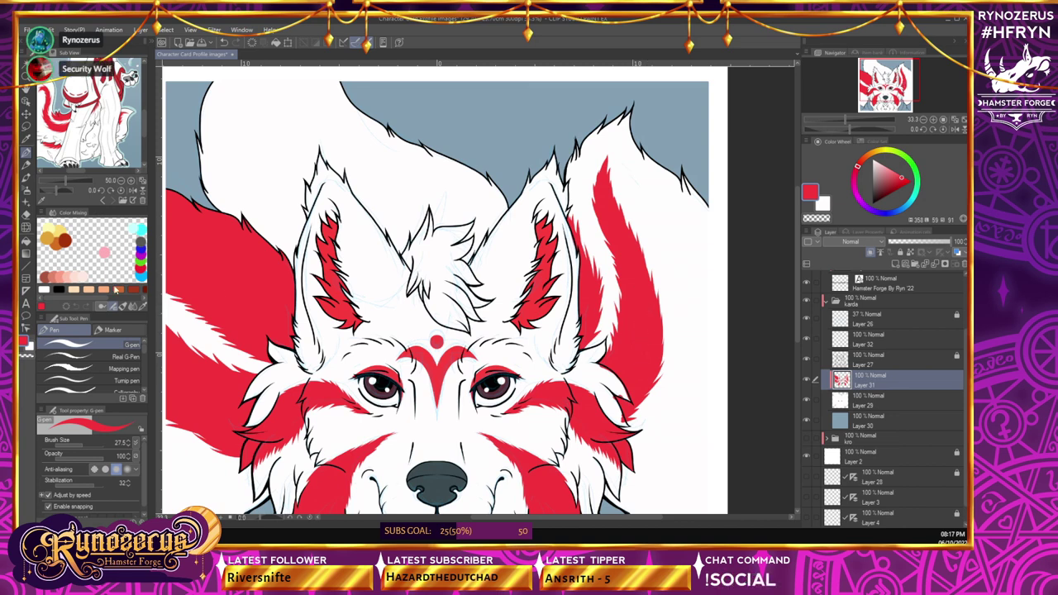
left_click(25, 214)
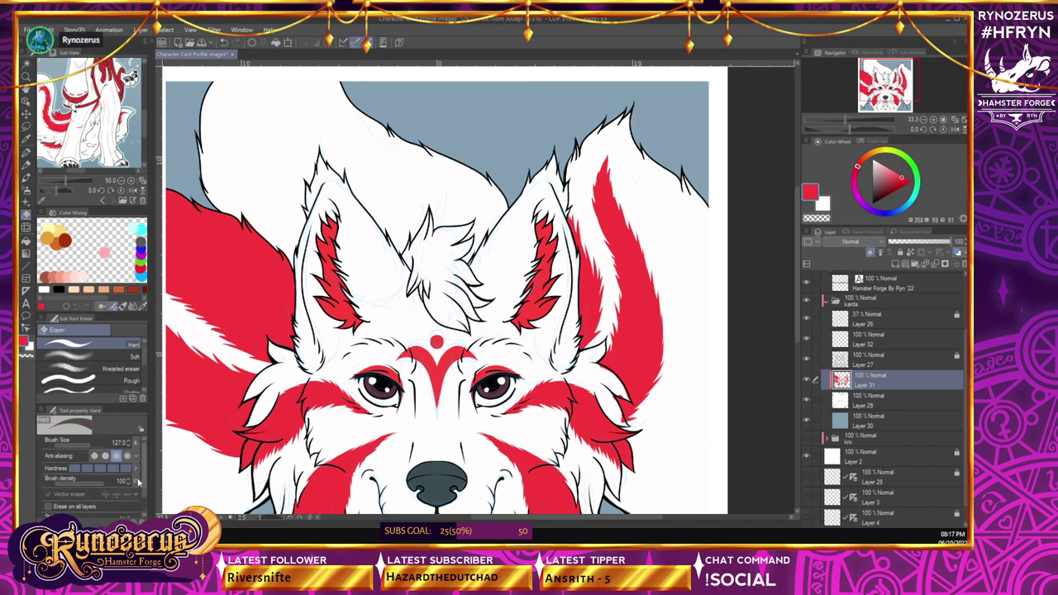
left_click(82, 445)
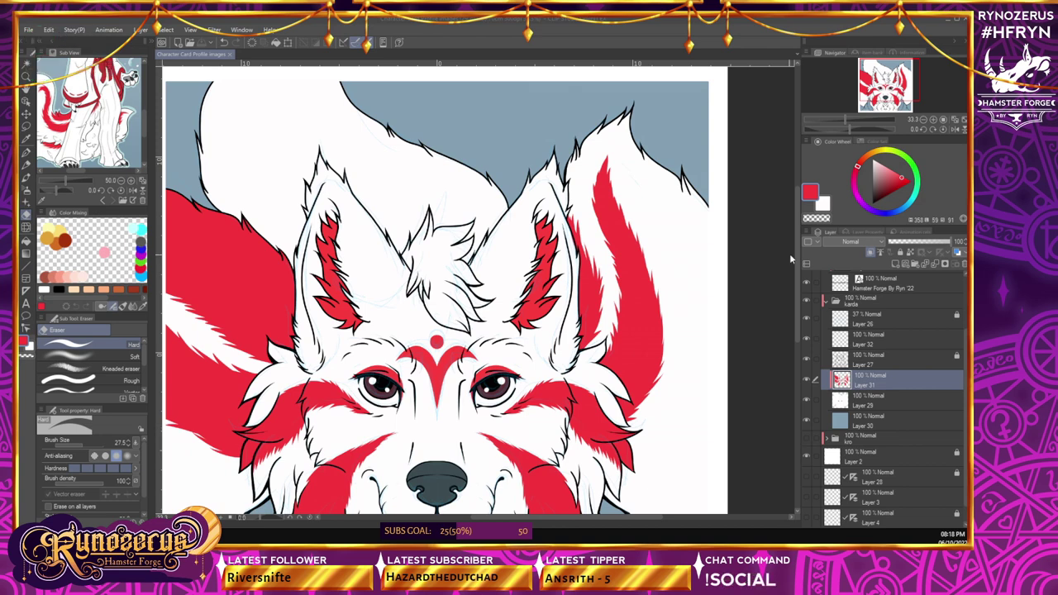
- Draw curved red edge lines down the tail behind the left ear, redo the leftmost one and add fur strokes to the first band's edges
left_click_drag(795, 253, 796, 252)
scroll(798, 237, "up", 5)
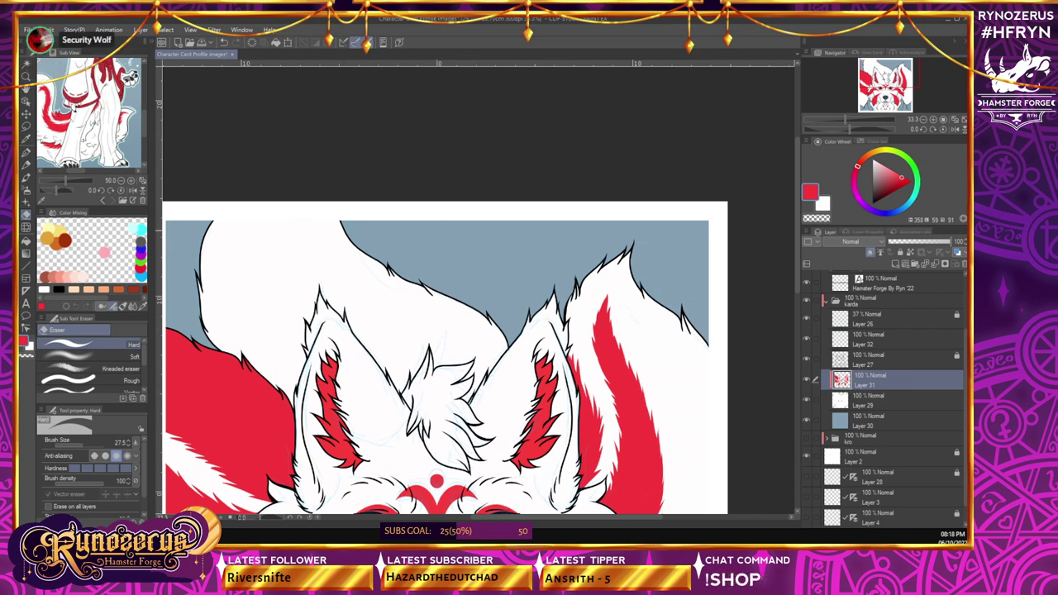
key("p")
mouse_move(486, 371)
left_mouse_down()
mouse_move(485, 402)
mouse_move(367, 256)
left_mouse_up()
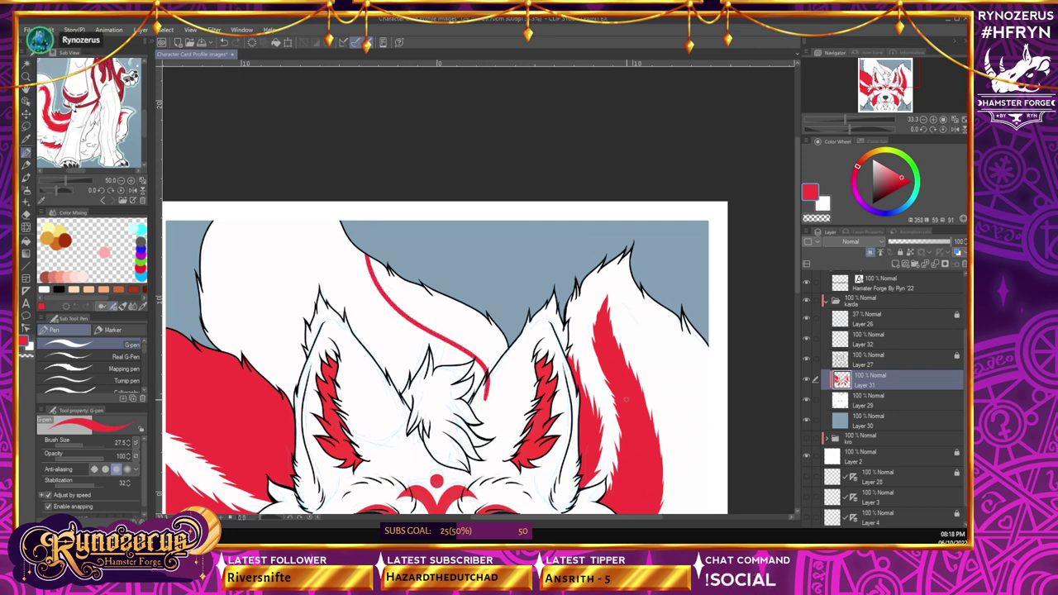
mouse_move(425, 395)
left_mouse_down()
mouse_move(355, 313)
mouse_move(310, 223)
mouse_move(294, 275)
mouse_move(350, 363)
mouse_move(426, 413)
left_mouse_up()
left_click_drag(329, 354, 358, 384)
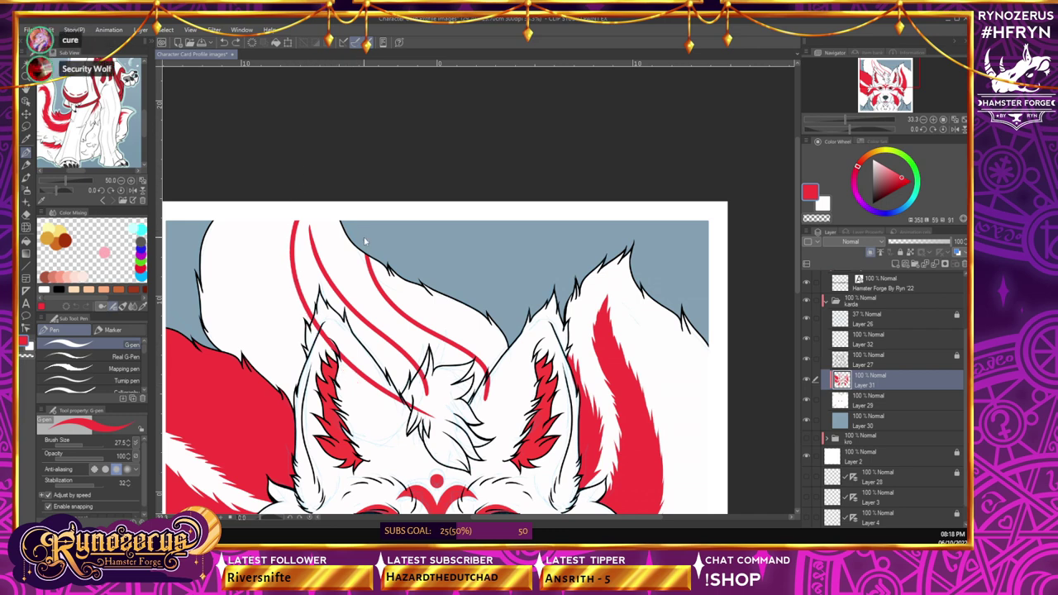
key("ctrl+z")
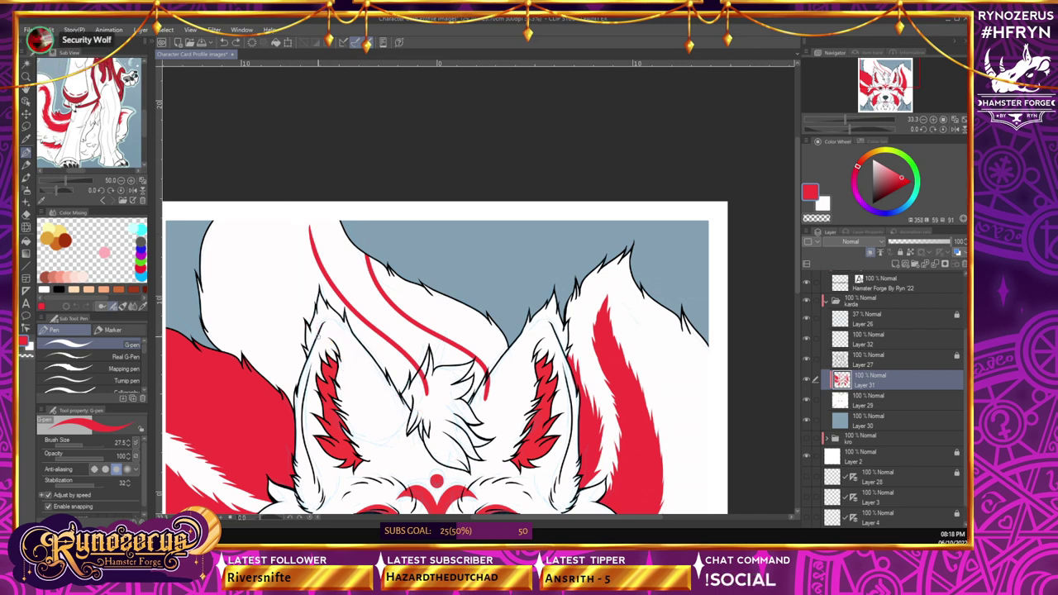
left_click_drag(294, 286, 321, 188)
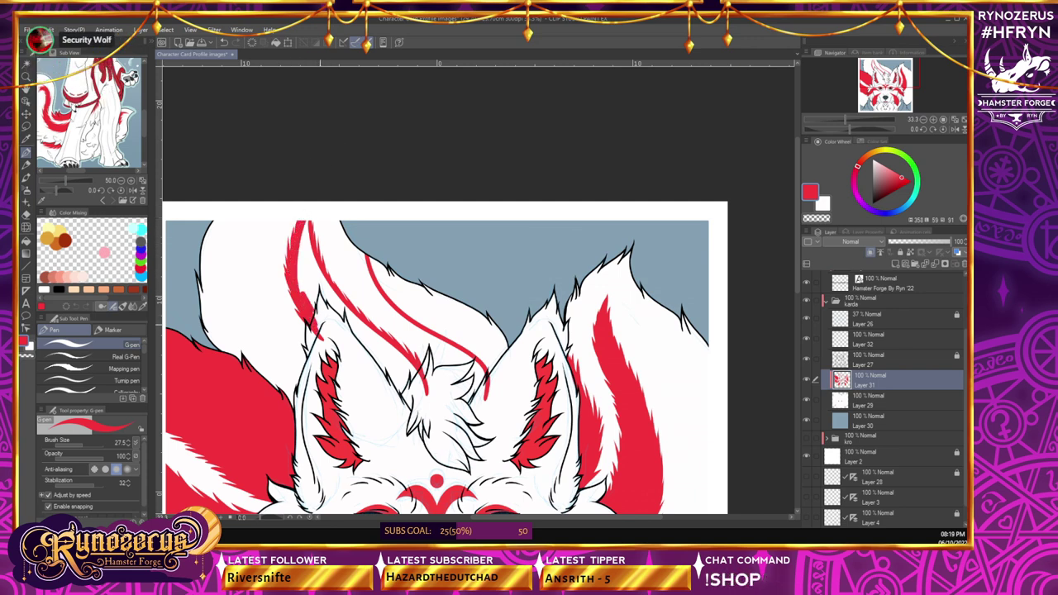
- Fill the first band on the tail behind the left ear solid red and erase its spill over the ear and hair tuft
mouse_move(320, 325)
left_mouse_down()
mouse_move(308, 290)
mouse_move(317, 284)
left_mouse_up()
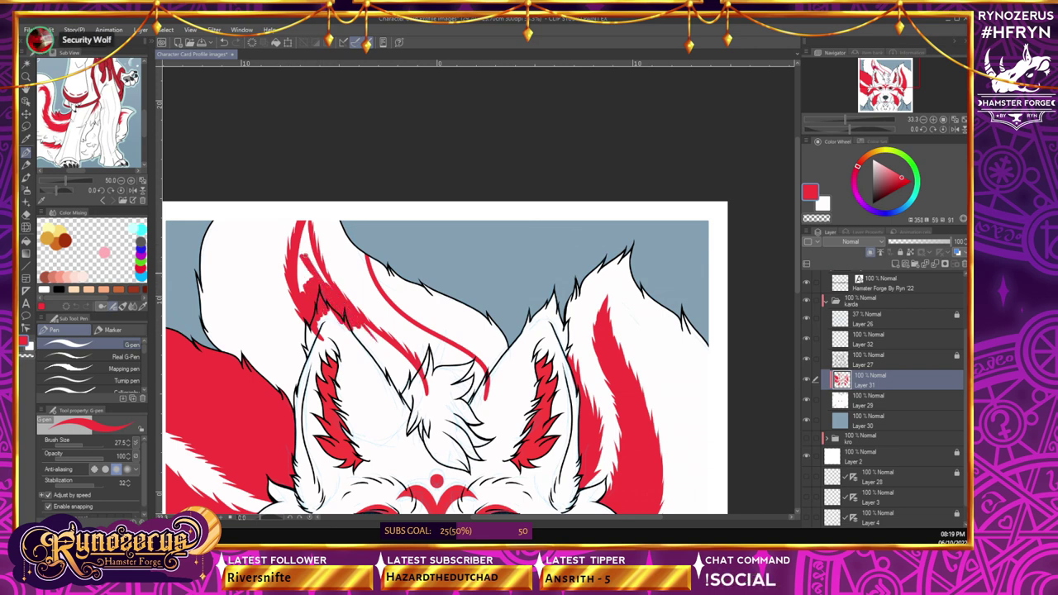
left_click_drag(311, 256, 323, 281)
left_click_drag(309, 223, 308, 242)
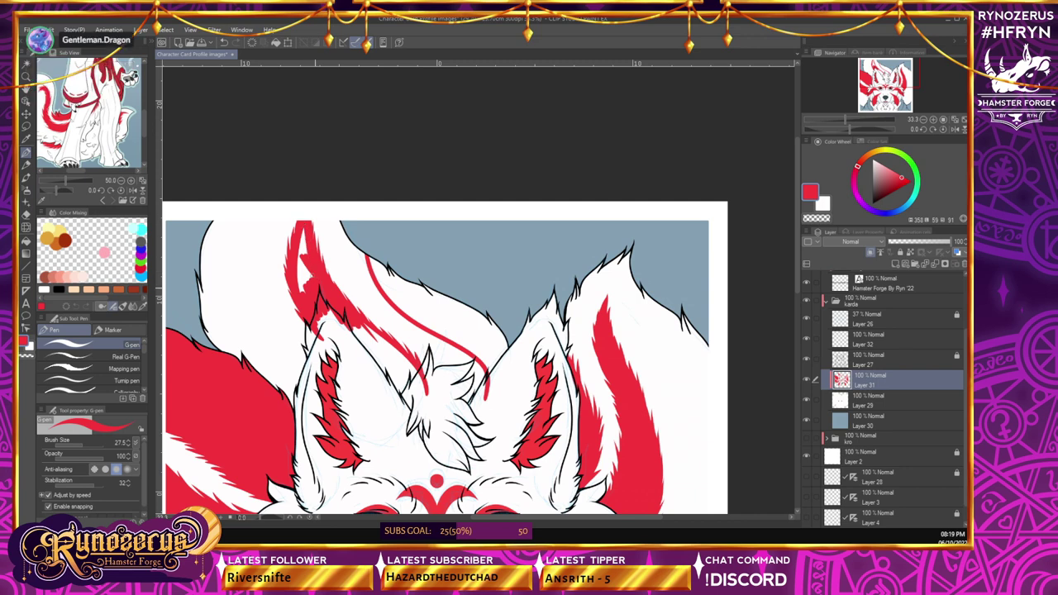
mouse_move(304, 286)
left_mouse_down()
mouse_move(301, 233)
mouse_move(303, 292)
mouse_move(299, 266)
left_mouse_up()
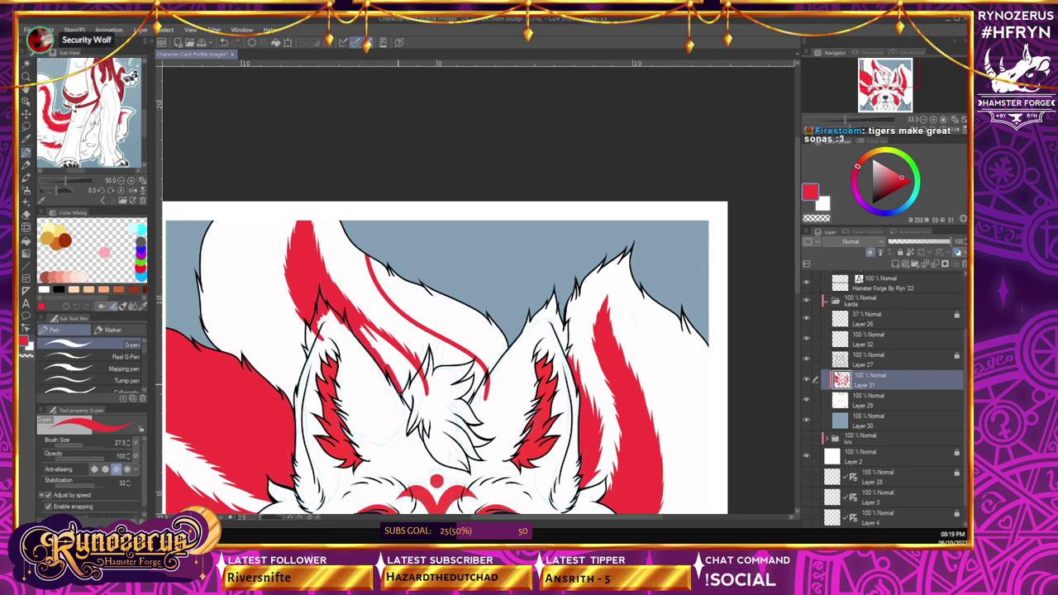
left_click_drag(404, 389, 398, 361)
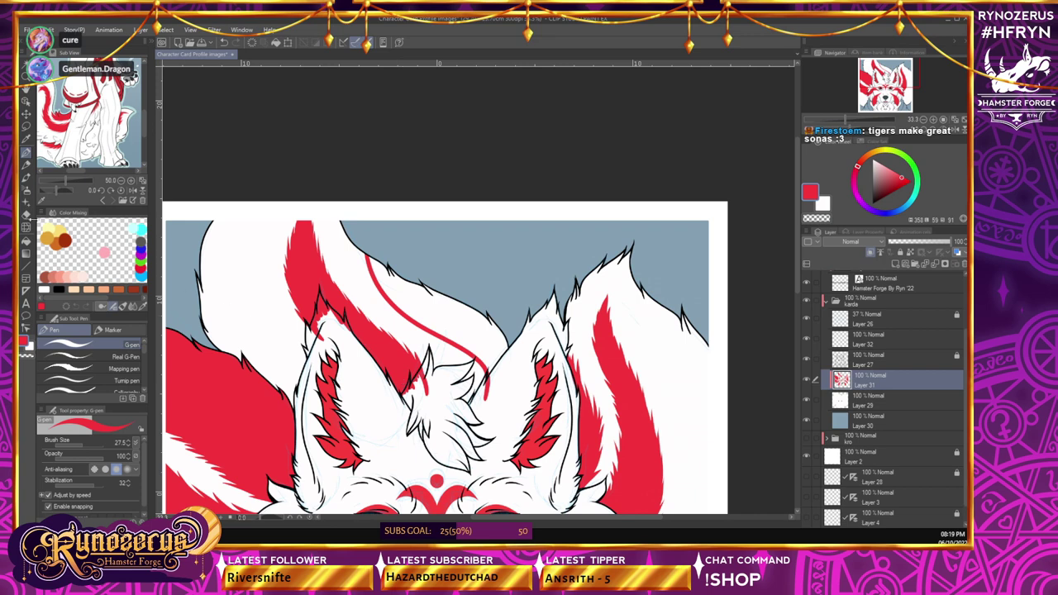
key("e")
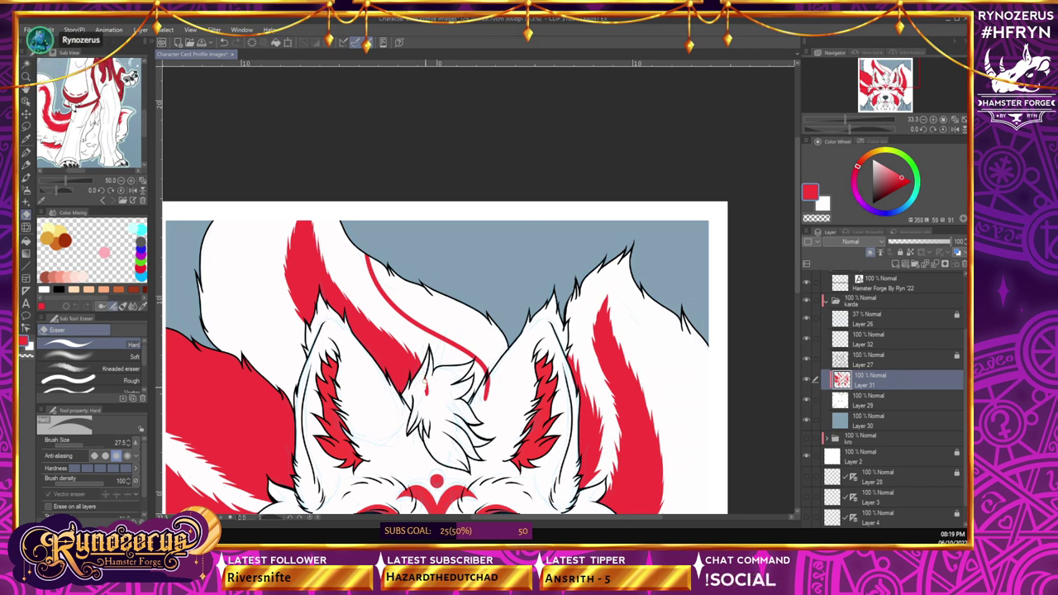
- Feather the red stripe's lower edge on the upper middle tail and fill it solid to the outline with a 172.5 G-pen
key("p")
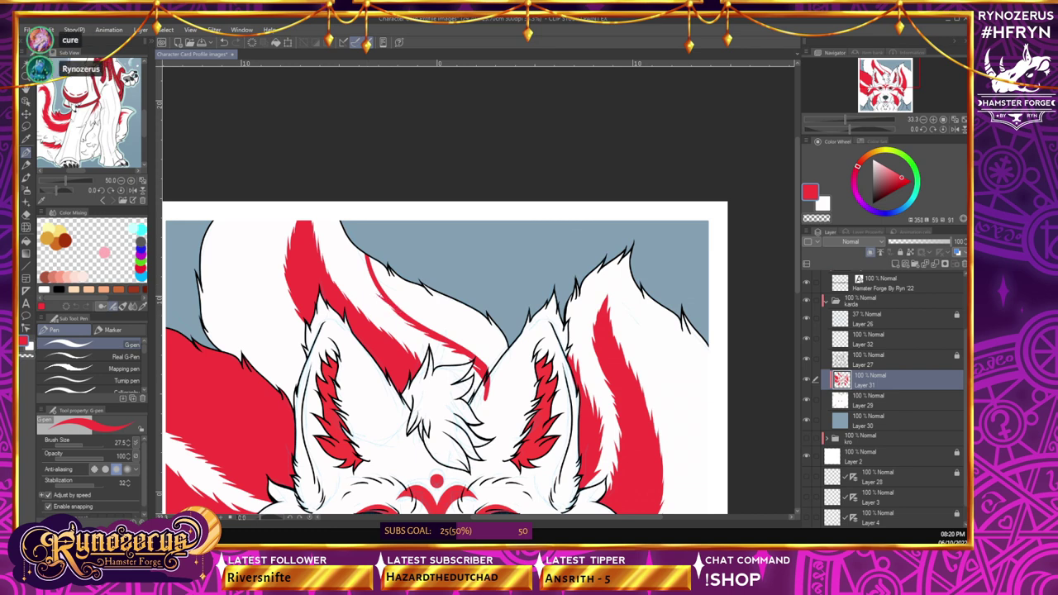
mouse_move(379, 280)
left_mouse_down()
mouse_move(367, 255)
mouse_move(404, 309)
mouse_move(441, 332)
left_mouse_up()
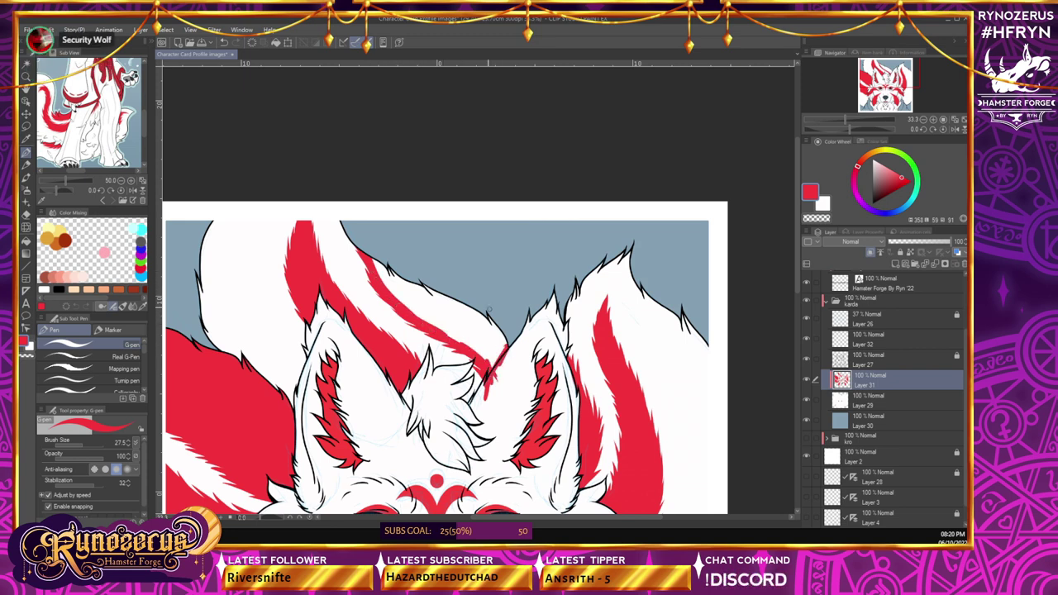
left_click(91, 446)
mouse_move(382, 266)
left_mouse_down()
mouse_move(416, 304)
mouse_move(496, 351)
left_mouse_up()
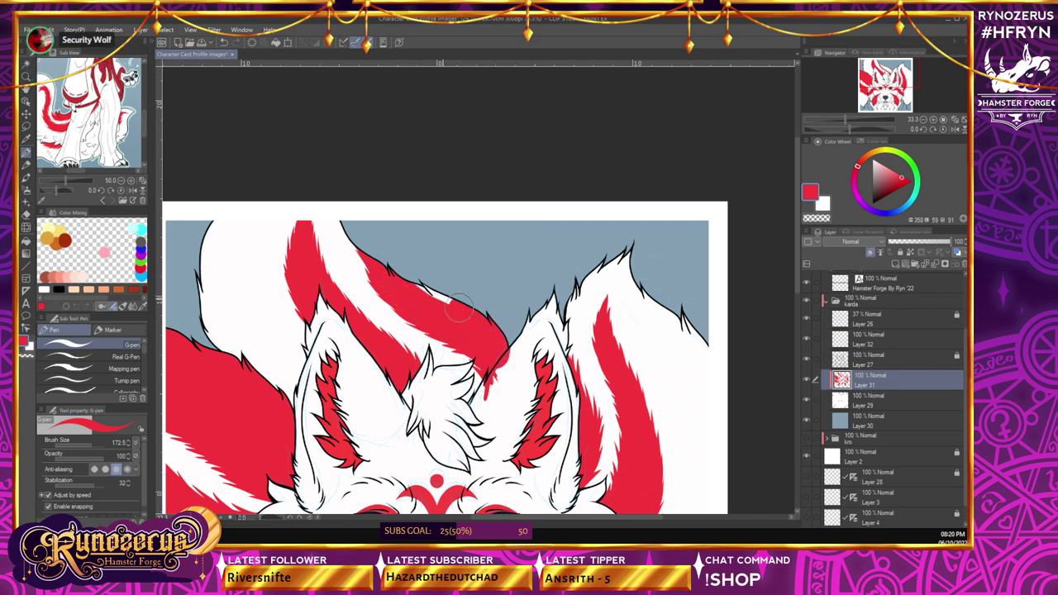
- Erase the red overspill on the ear beneath the middle tail's stripe and save the drawing
left_click(26, 215)
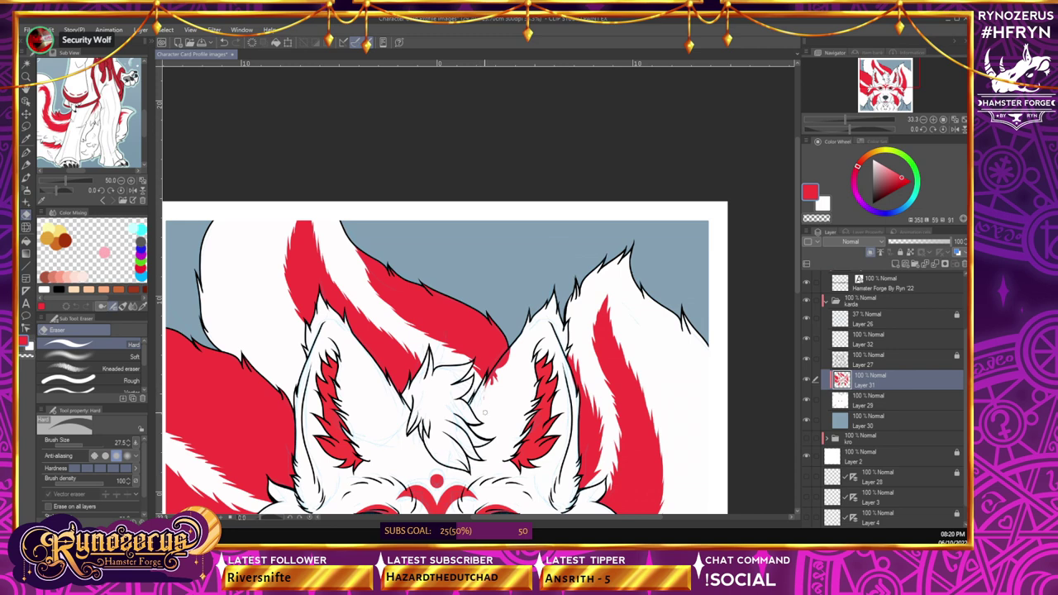
mouse_move(484, 385)
left_mouse_down()
mouse_move(510, 353)
mouse_move(496, 379)
left_mouse_up()
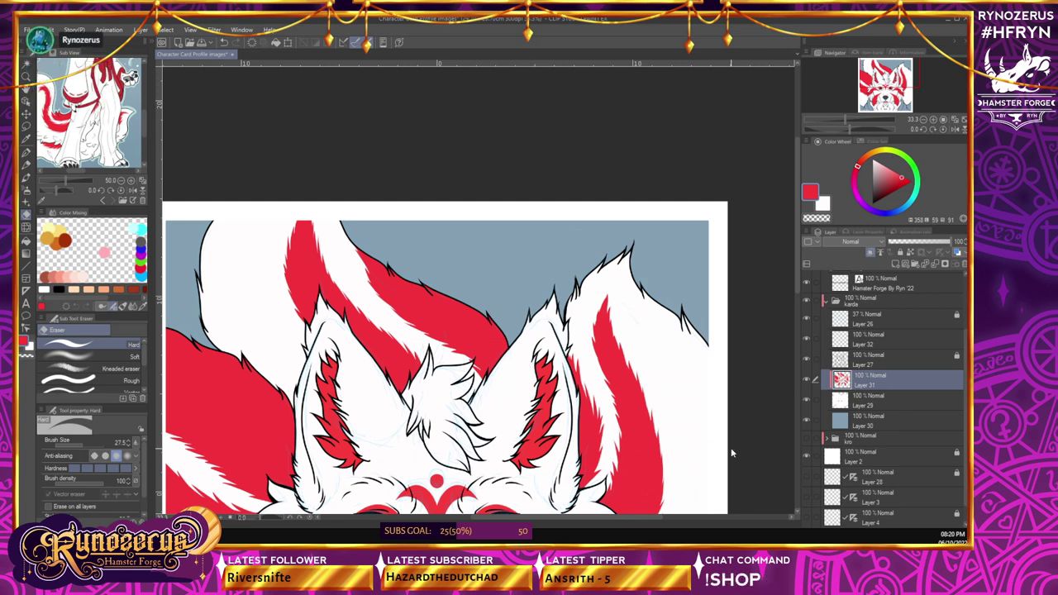
key("ctrl+s")
- Check the robe in the reference, sample a darker red for its collar, and add a new layer directly above Layer 30
key("ctrl+minus")
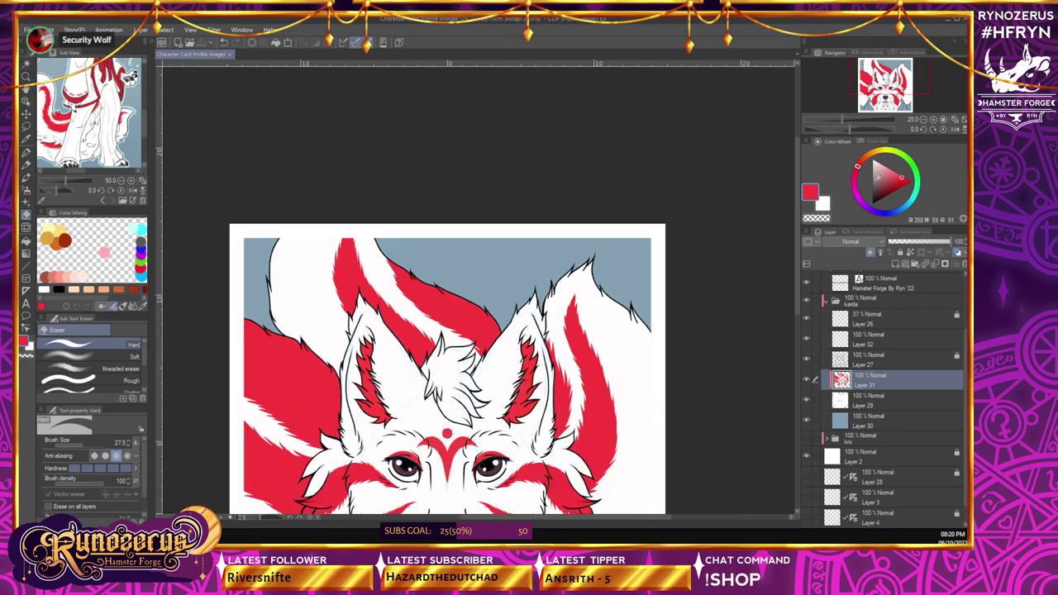
left_click_drag(796, 258, 797, 321)
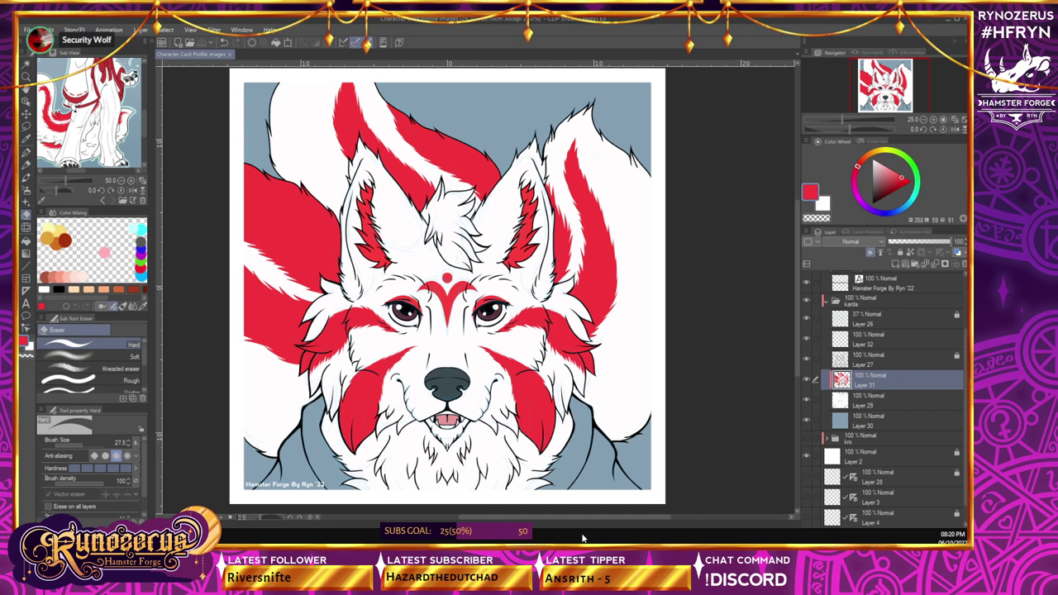
left_click_drag(144, 129, 146, 111)
scroll(146, 115, "up", 2)
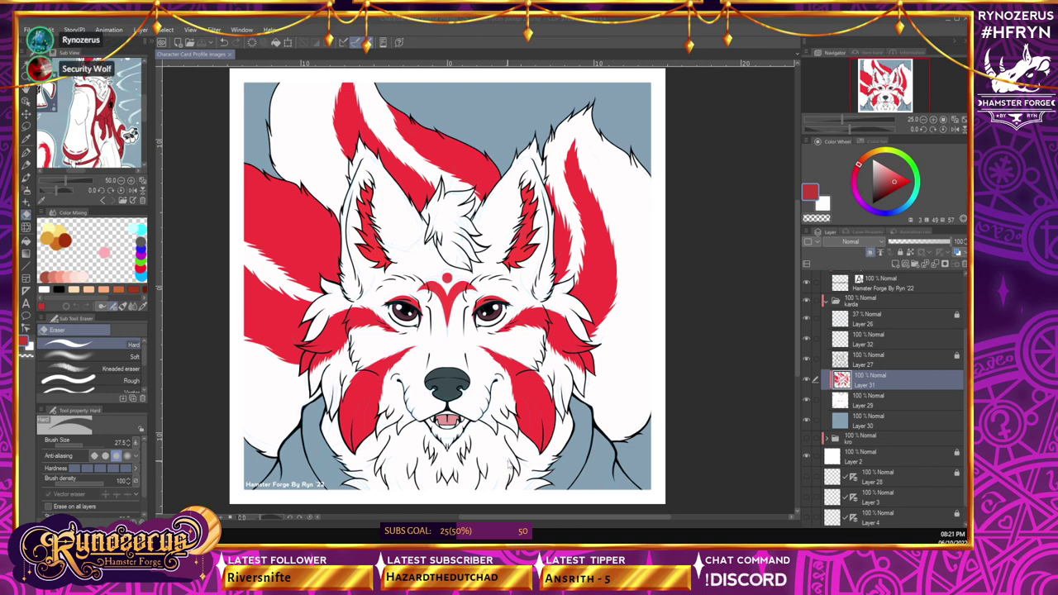
key("p")
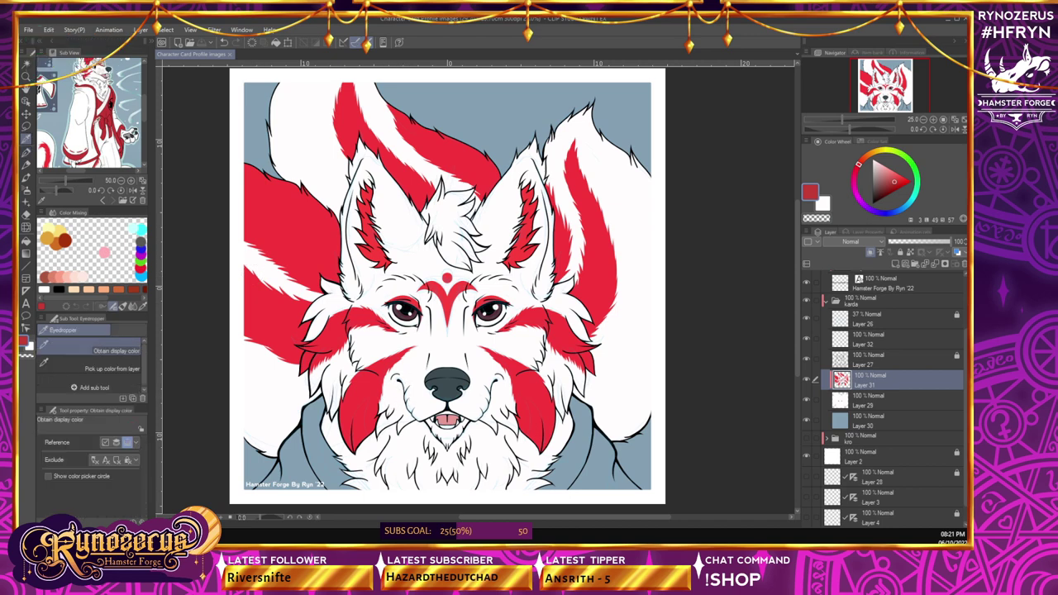
left_click(394, 396, "alt")
left_click(882, 402)
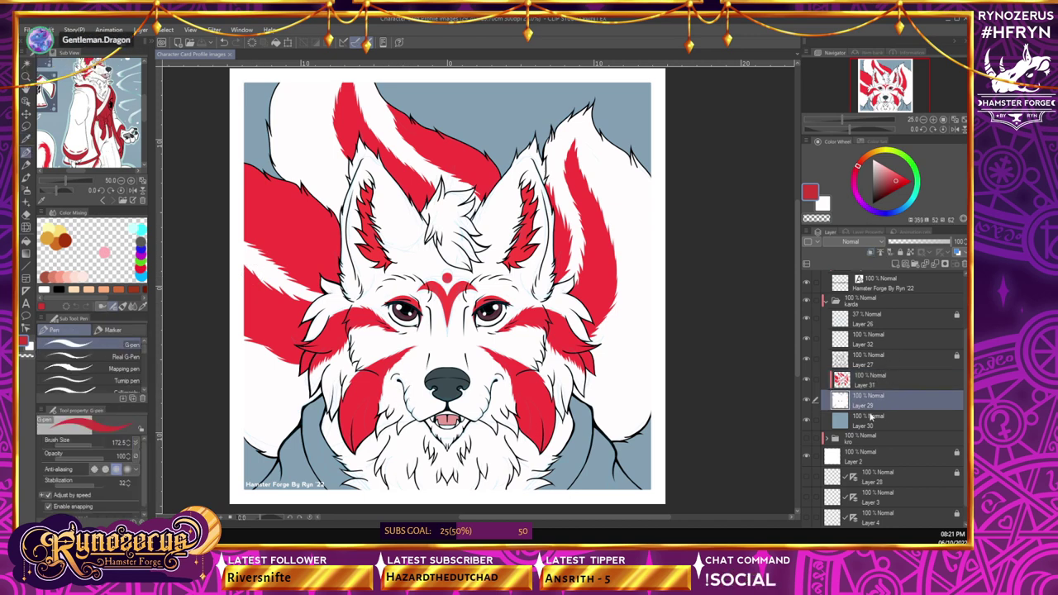
left_click(871, 417)
key("ctrl+shift+n")
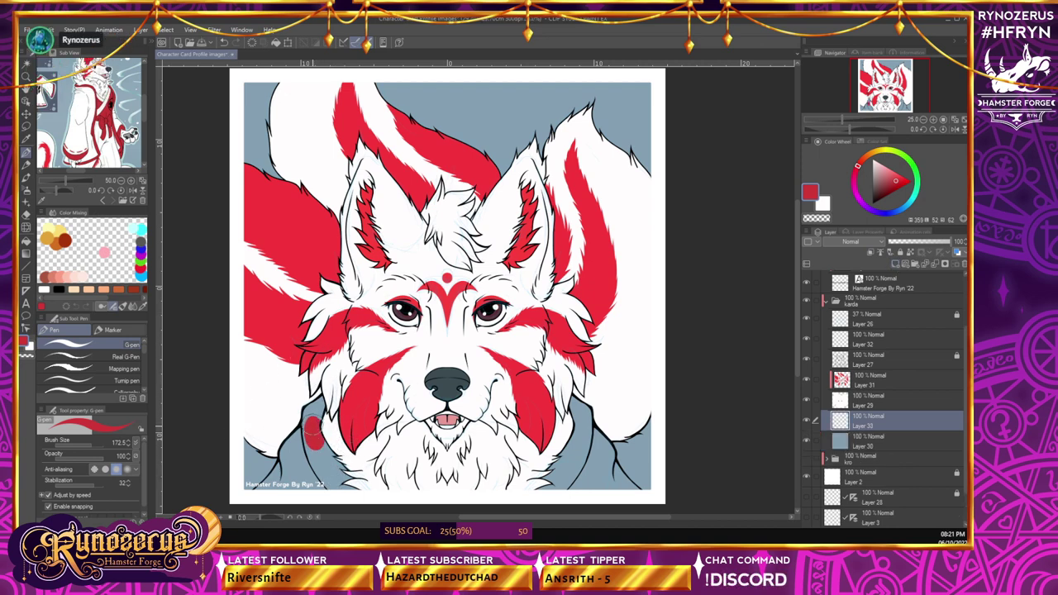
left_click_drag(312, 428, 348, 499)
left_click_drag(332, 463, 364, 498)
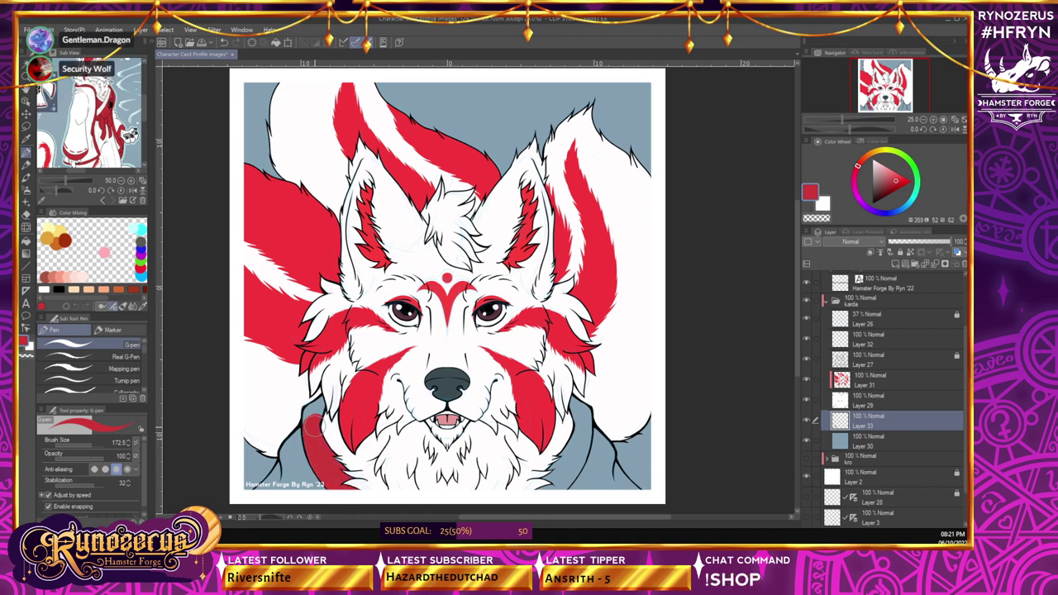
left_click_drag(313, 422, 333, 400)
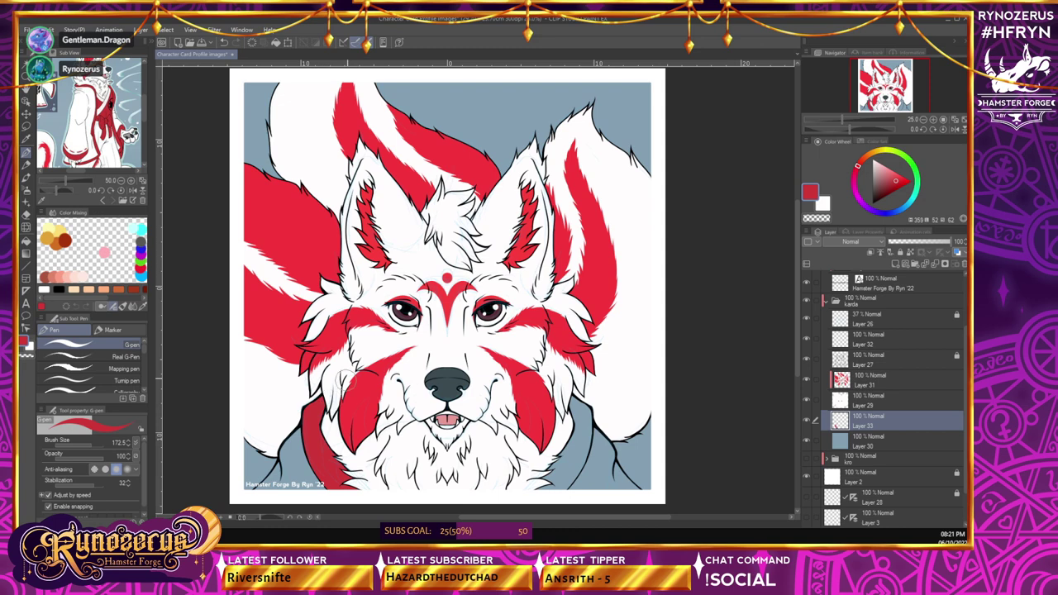
key("ctrl+z")
key("ctrl+z")
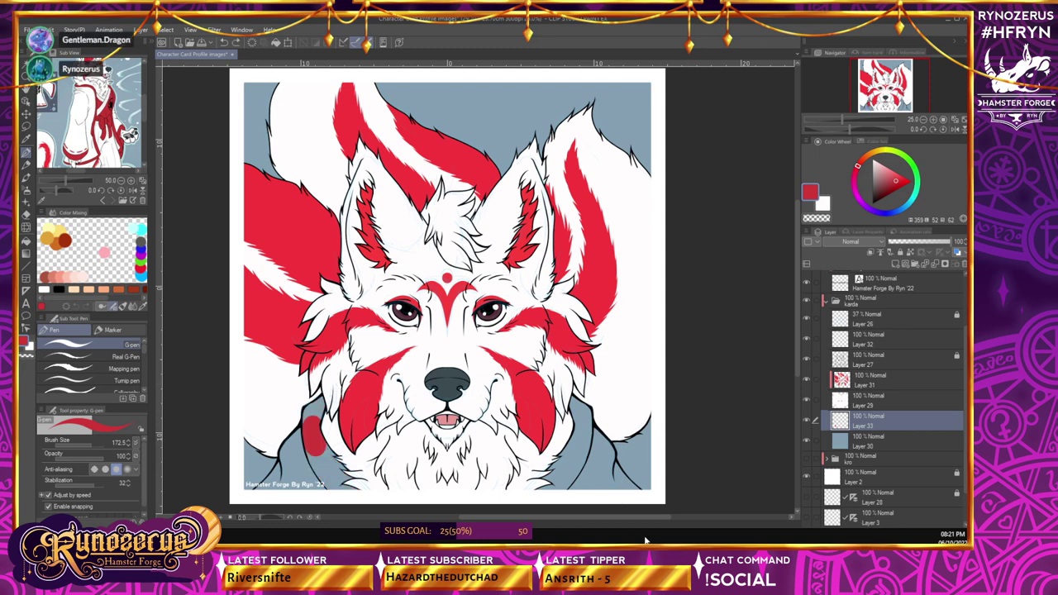
- Show Layer 4 with the symmetry ruler and paint both sides of the robe's collar dark red on Layer 33
scroll(809, 500, "down", 2)
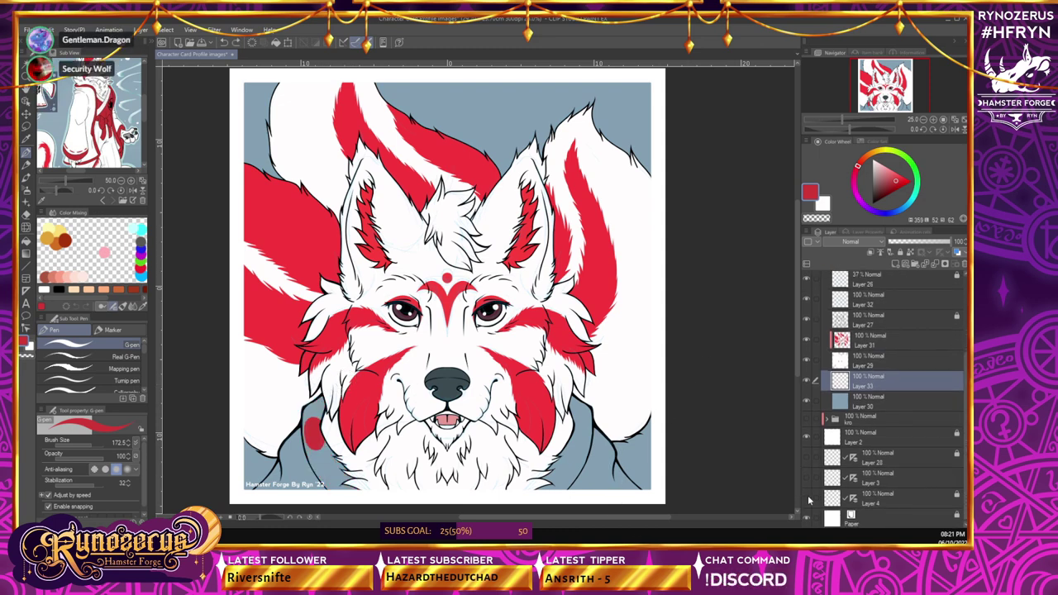
mouse_move(322, 440)
left_mouse_down()
mouse_move(329, 406)
mouse_move(313, 426)
left_mouse_up()
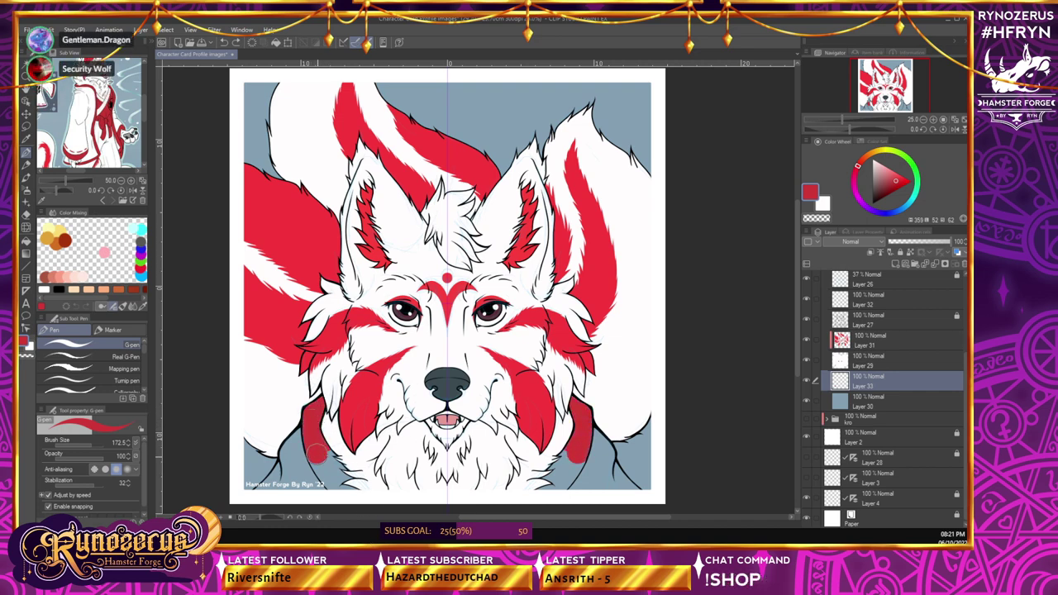
key("ctrl+y")
key("ctrl+y")
key("ctrl+y")
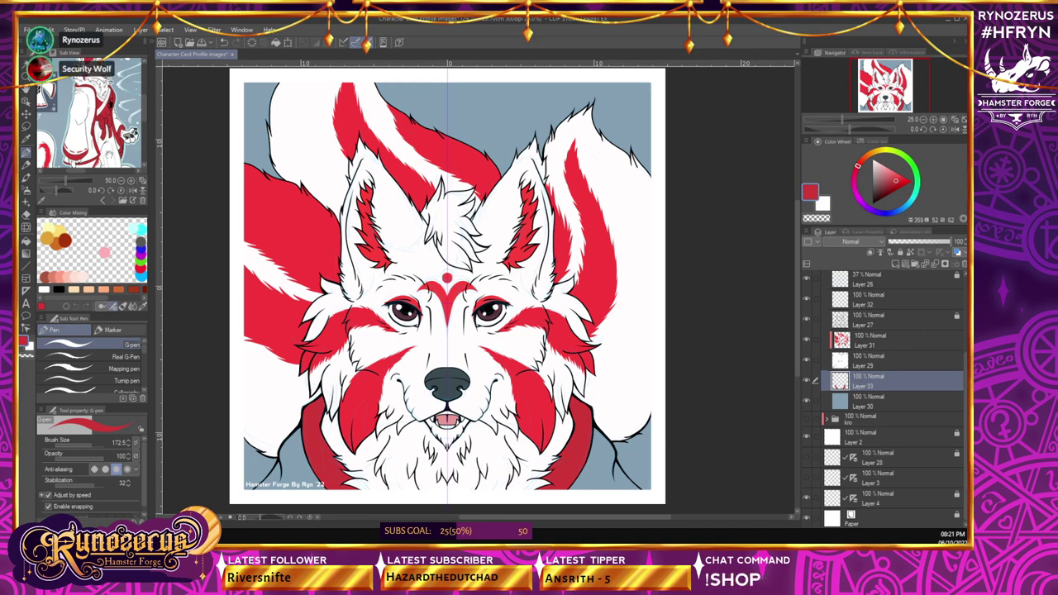
- Paint the robe's shoulders white on both sides, and restore the dark red collar where the white overlaps it
key("i")
key("x")
key("p")
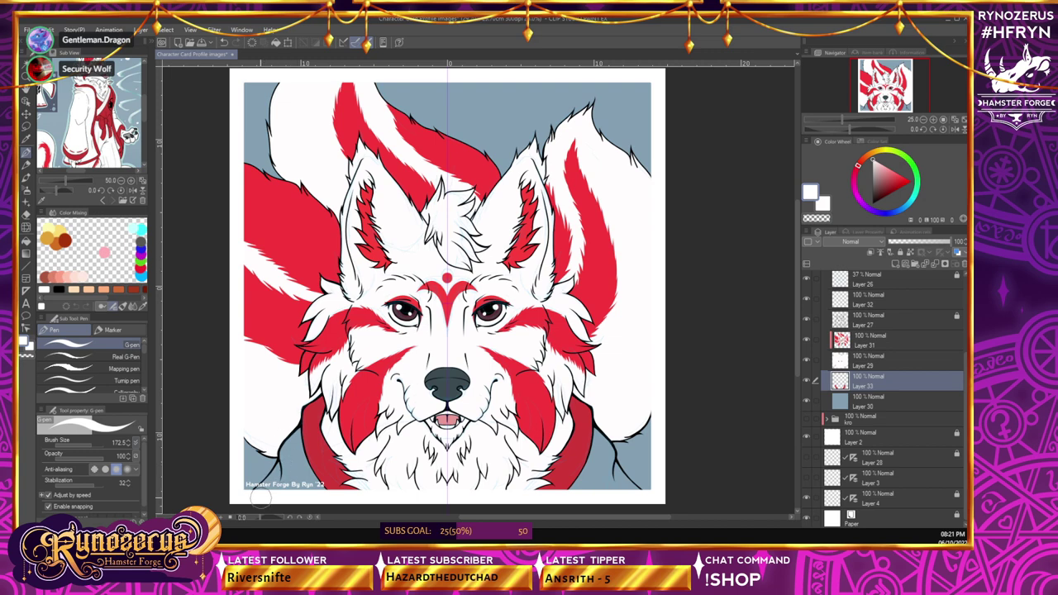
left_click(283, 476)
left_click(610, 475)
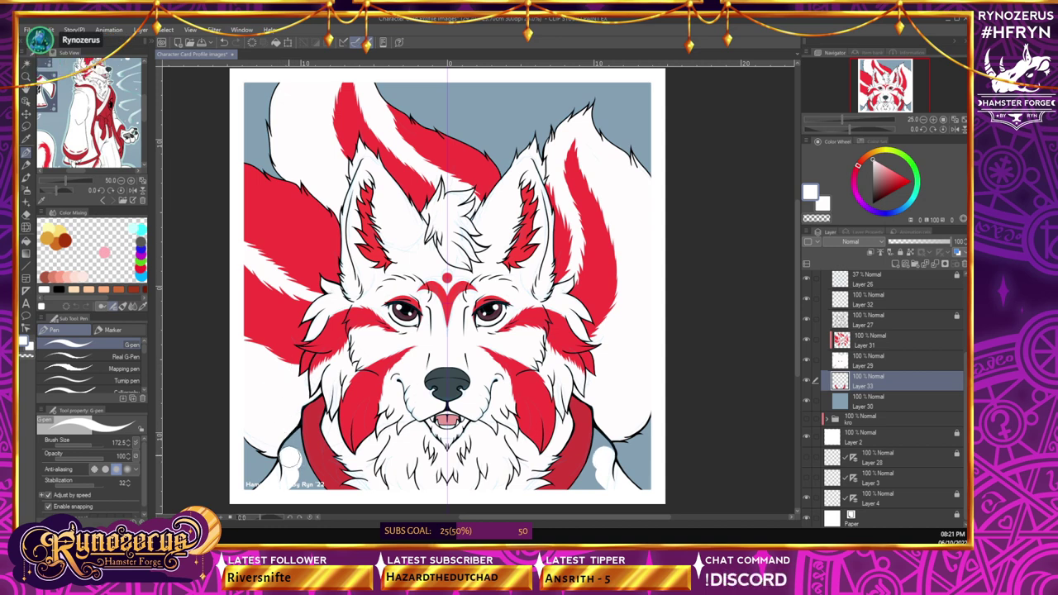
left_click(304, 437)
left_click(585, 435)
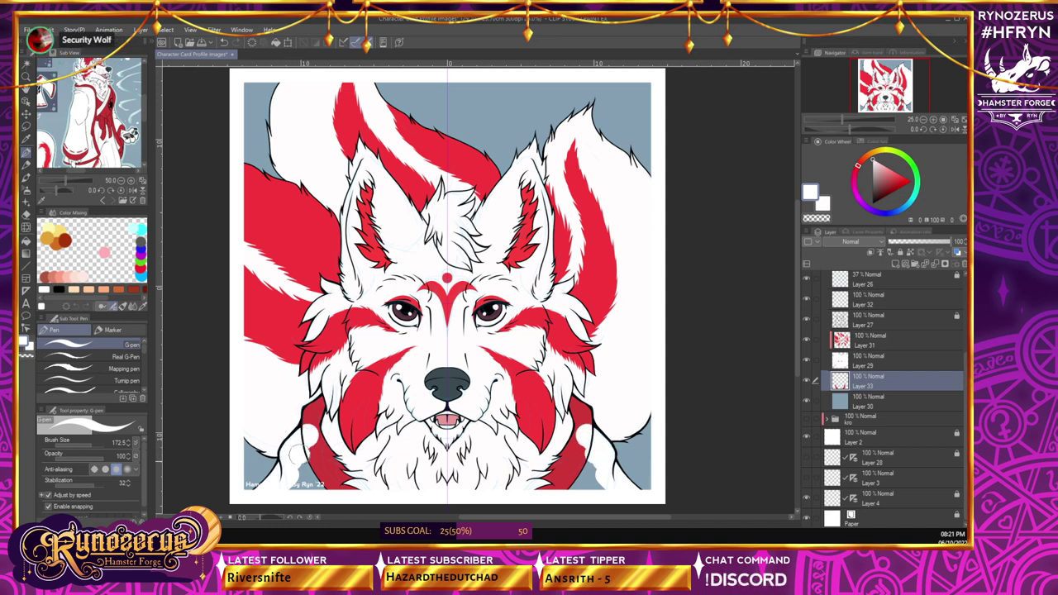
mouse_move(309, 454)
left_mouse_down()
mouse_move(319, 488)
mouse_move(305, 484)
left_mouse_up()
left_click(321, 418, "alt")
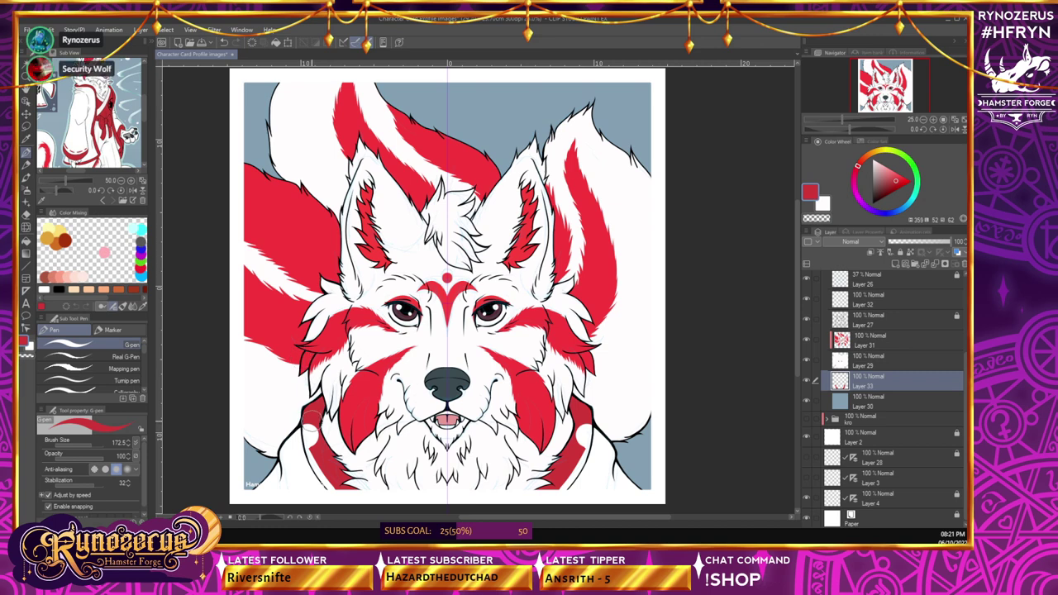
left_click_drag(311, 421, 336, 483)
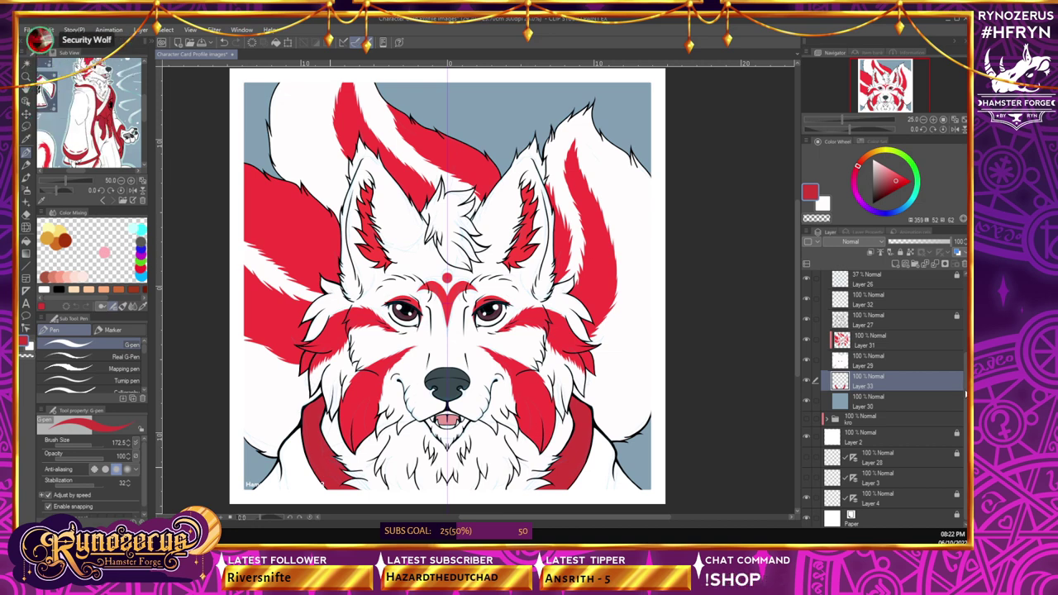
- Hide Layer 25 to turn the credit text black, and hide the 37% sketch Layer 26
left_click_drag(966, 395, 964, 295)
left_click(807, 337)
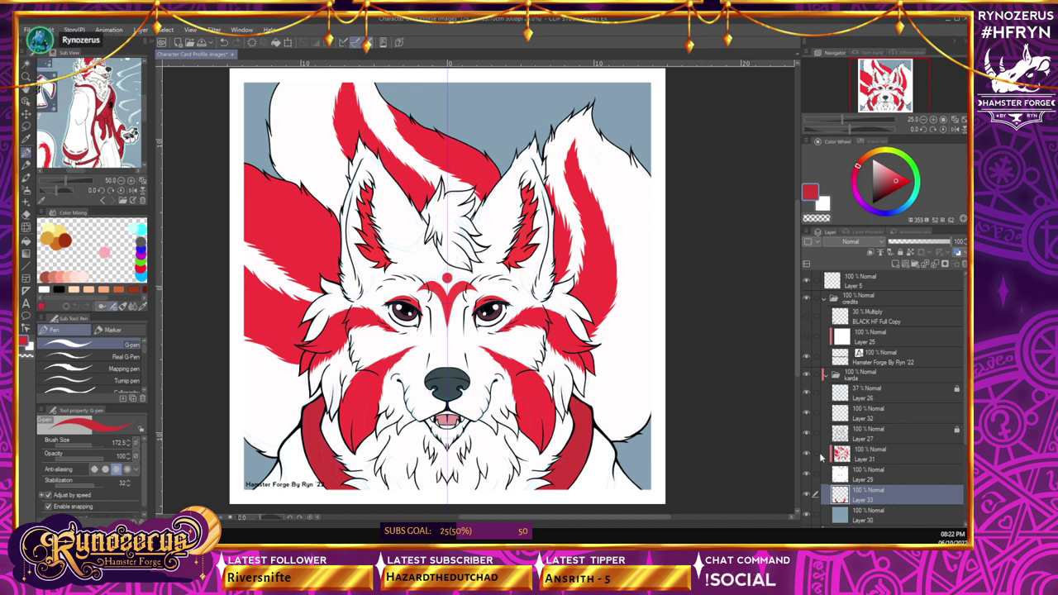
scroll(938, 420, "down", 2)
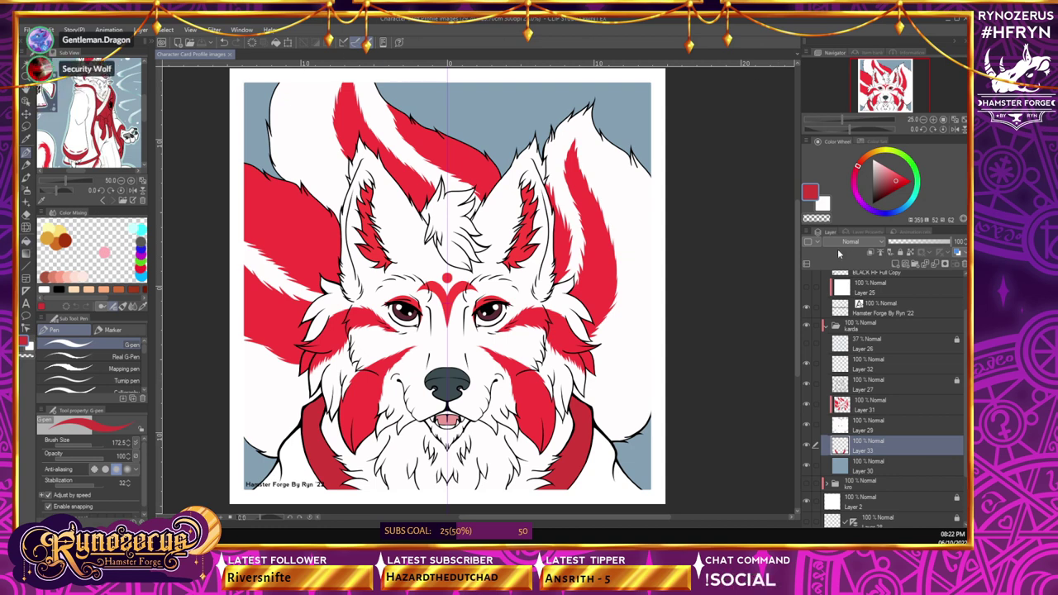
- Paint over the left tail's red markings in white on Layer 31, using a 41.3 G-pen for the remnants beside the cheek fur
left_click_drag(797, 256, 798, 245)
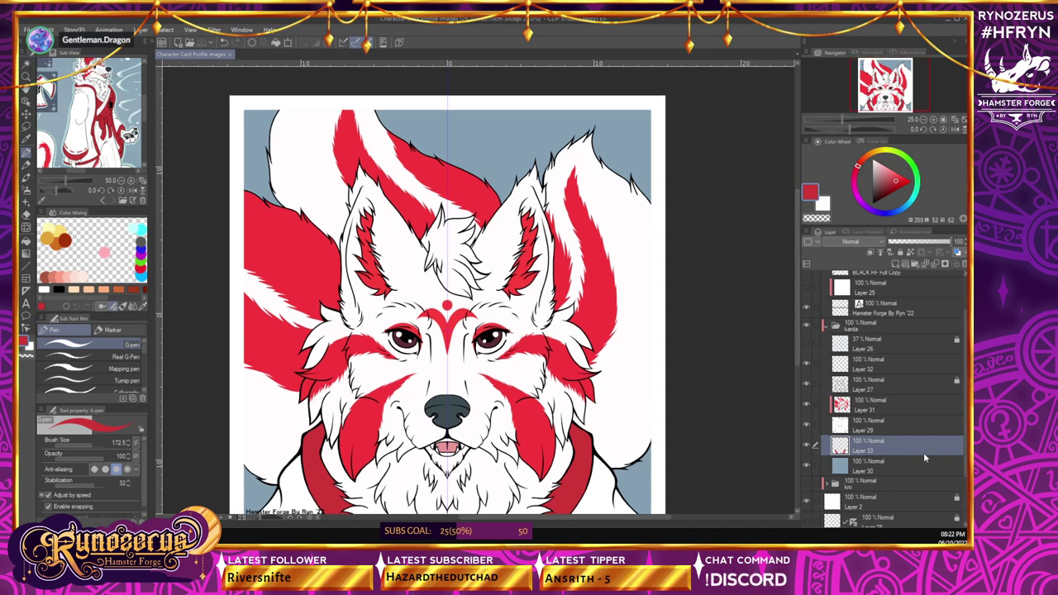
scroll(898, 481, "down", 2)
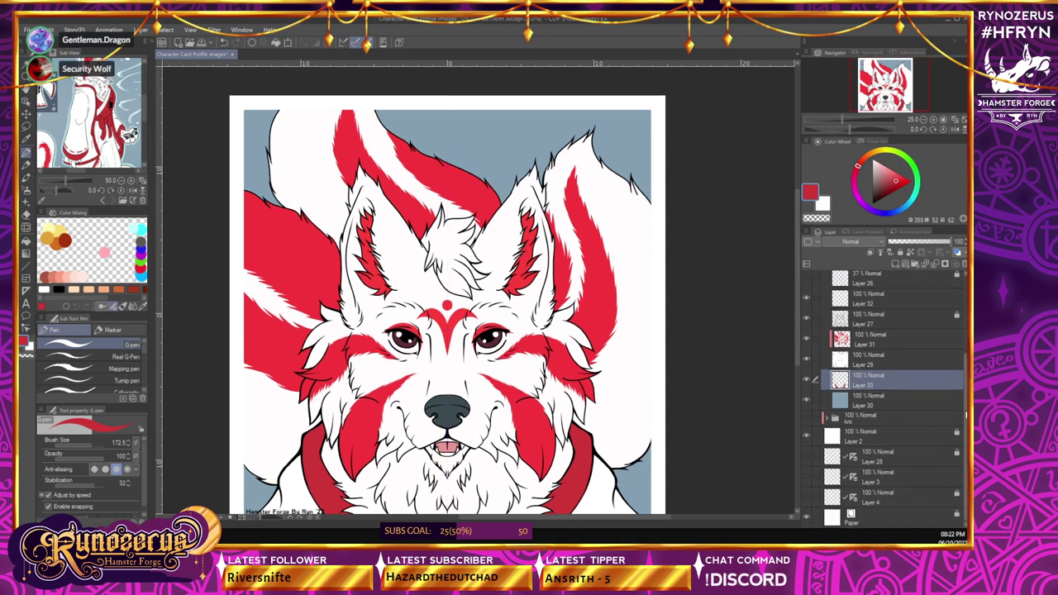
scroll(891, 400, "up", 2)
left_click(889, 382)
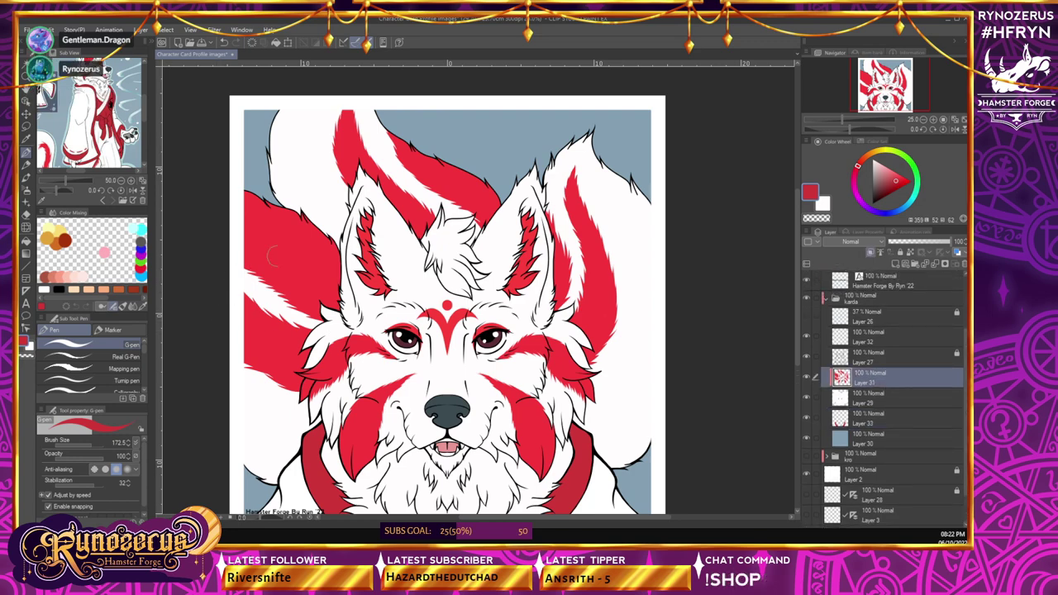
left_click(934, 120)
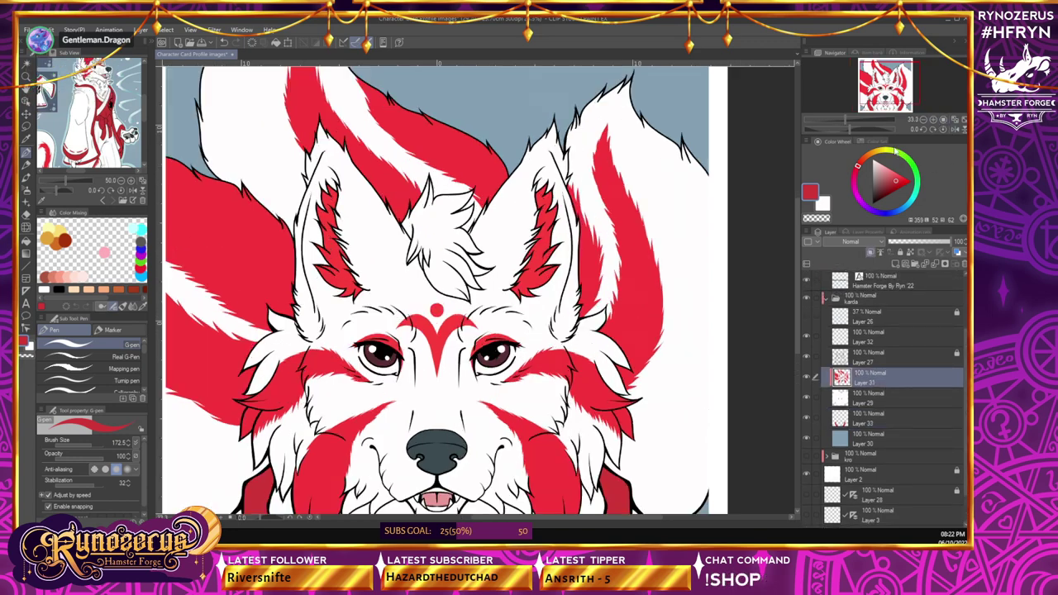
left_click_drag(555, 518, 504, 518)
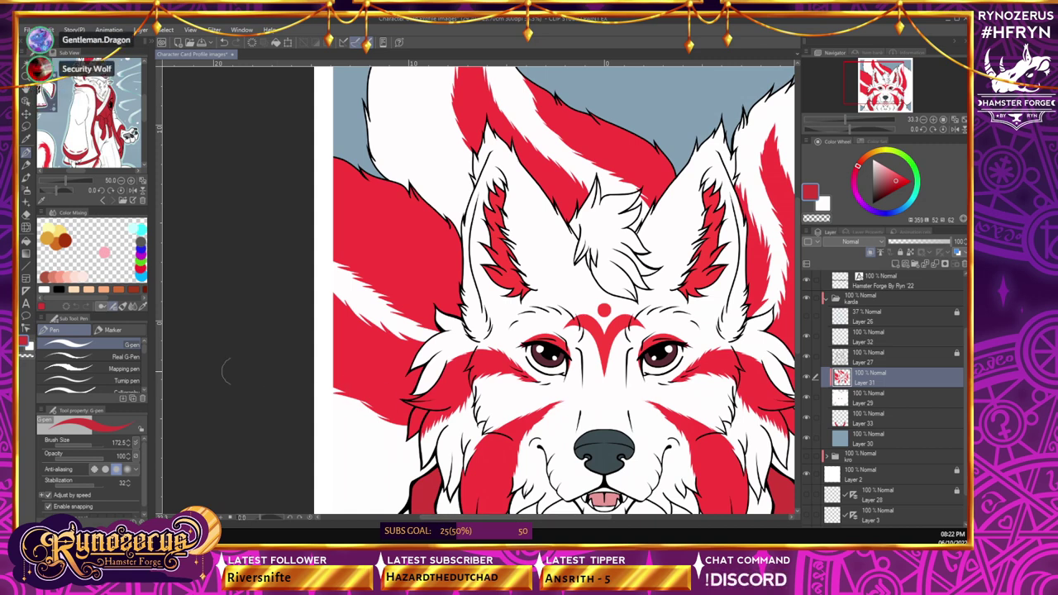
key("x")
mouse_move(335, 167)
left_mouse_down()
mouse_move(343, 286)
mouse_move(343, 173)
mouse_move(379, 322)
mouse_move(373, 203)
mouse_move(396, 246)
mouse_move(399, 297)
mouse_move(405, 259)
mouse_move(422, 319)
mouse_move(440, 334)
mouse_move(451, 274)
mouse_move(418, 191)
left_mouse_up()
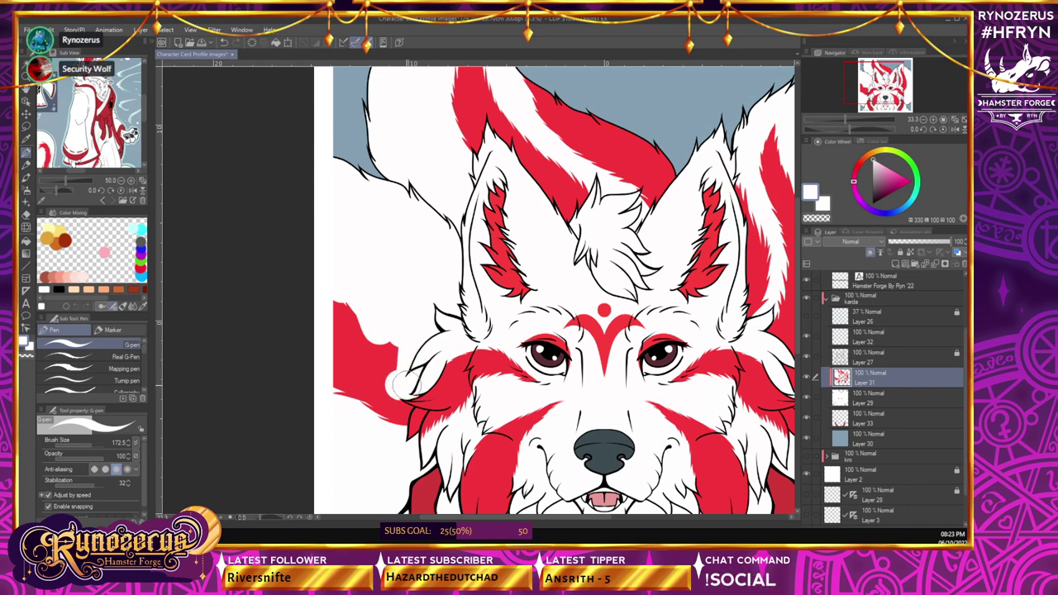
left_click_drag(380, 335, 373, 380)
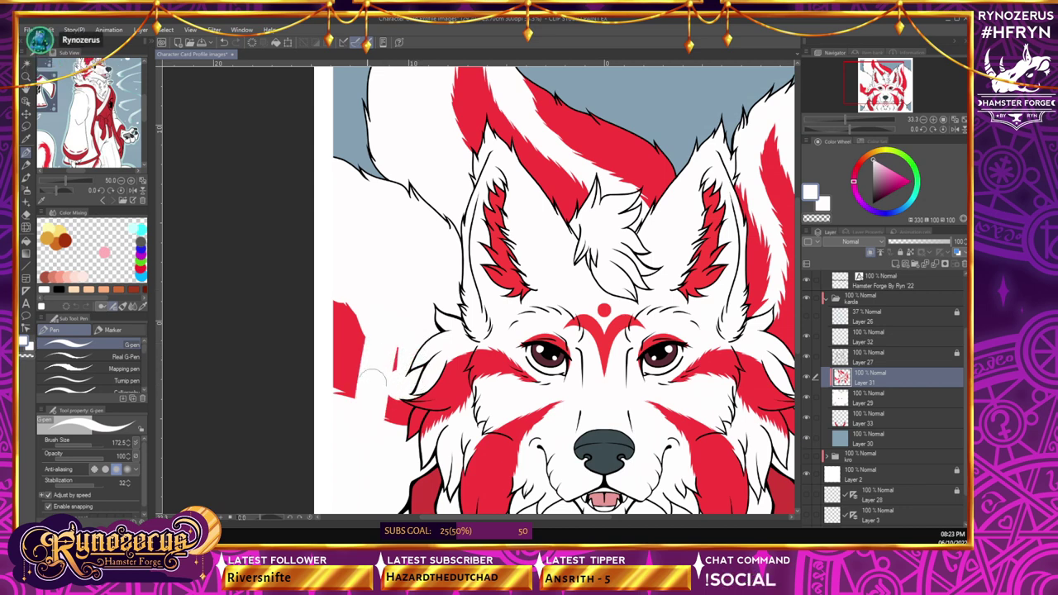
mouse_move(368, 422)
left_mouse_down()
mouse_move(351, 292)
mouse_move(341, 400)
mouse_move(322, 278)
left_mouse_up()
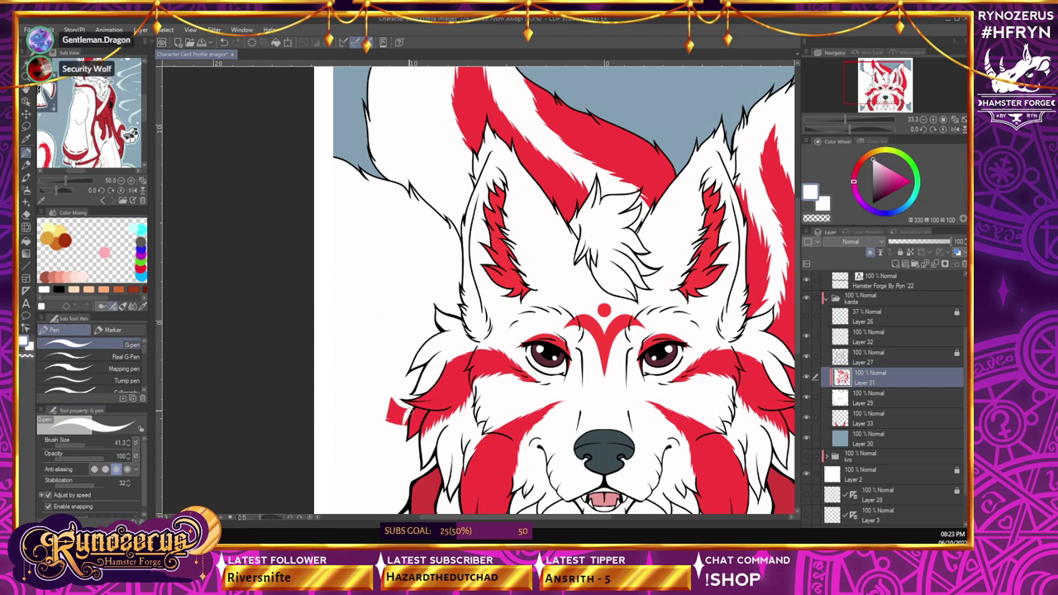
left_click_drag(397, 394, 394, 423)
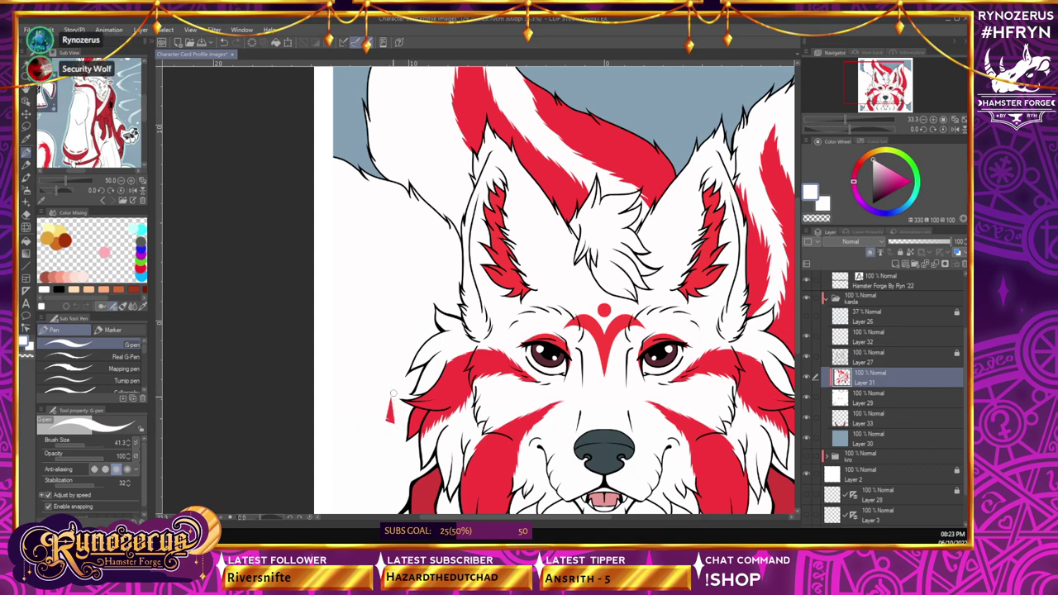
- Paint two red stripes on the left tail with the 41.3 G-pen on Layer 31, filling the lower one solid
left_click(461, 378, "alt")
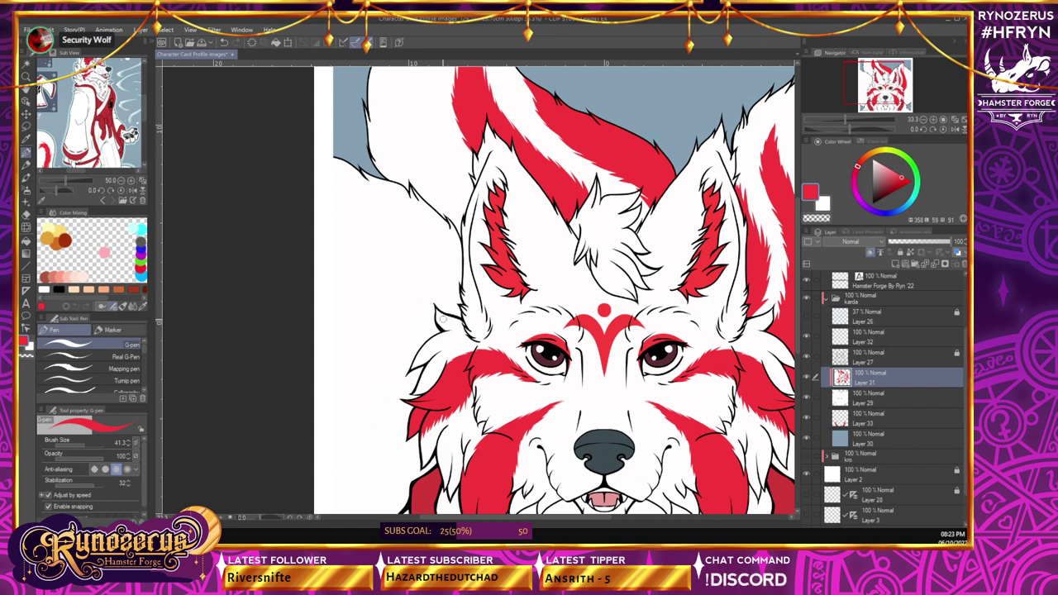
left_click_drag(332, 165, 405, 207)
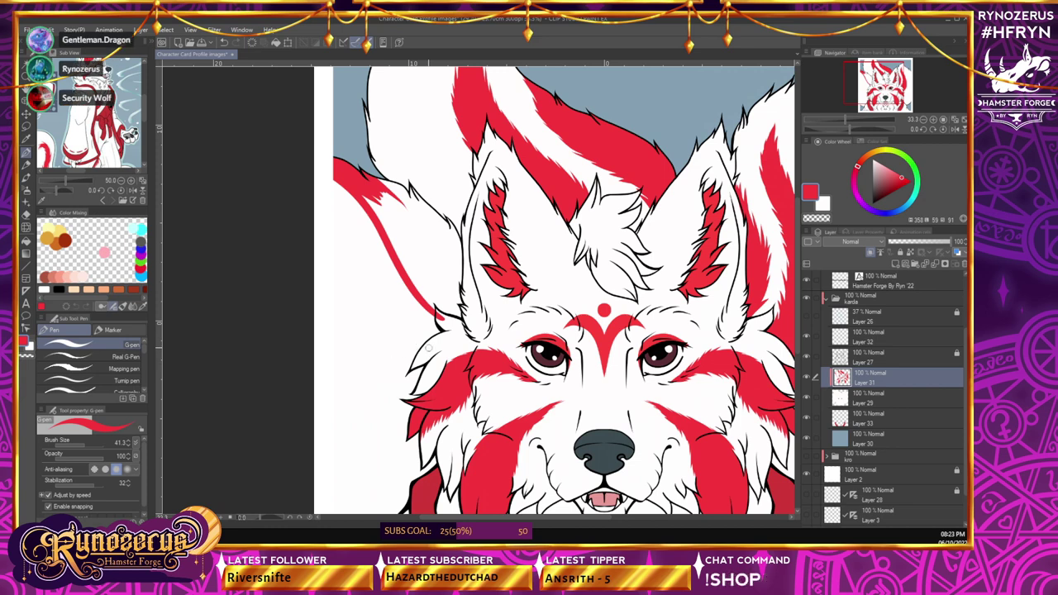
left_click_drag(439, 349, 332, 240)
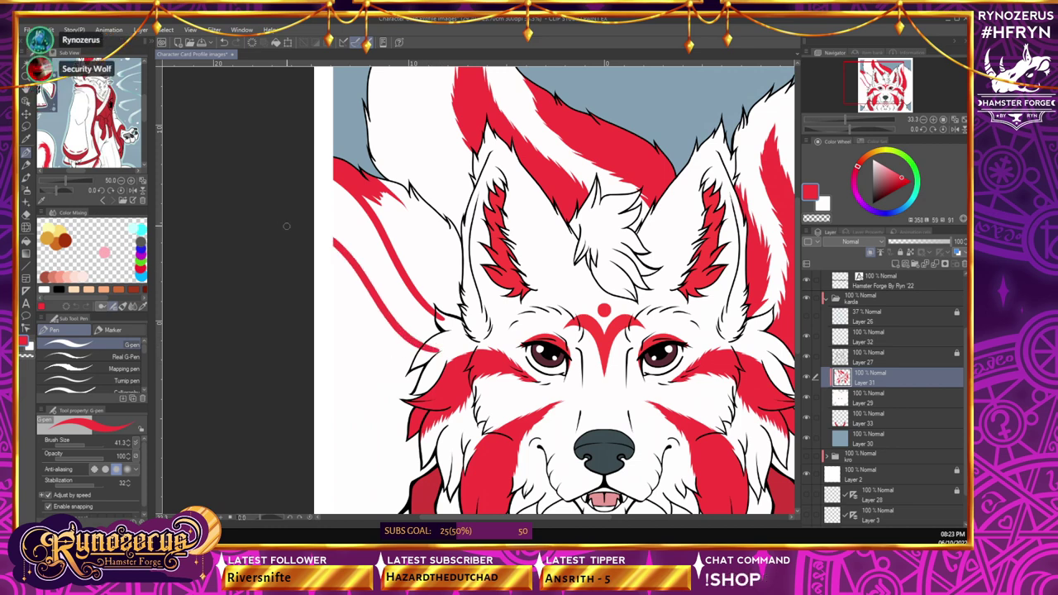
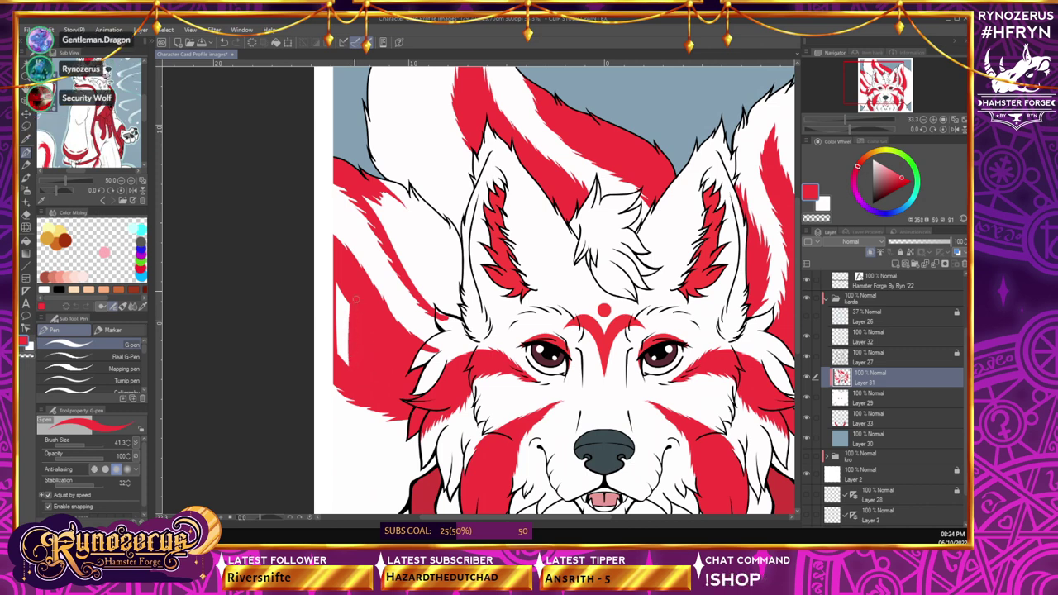
mouse_move(350, 306)
left_mouse_down()
mouse_move(349, 365)
mouse_move(344, 291)
mouse_move(340, 357)
left_mouse_up()
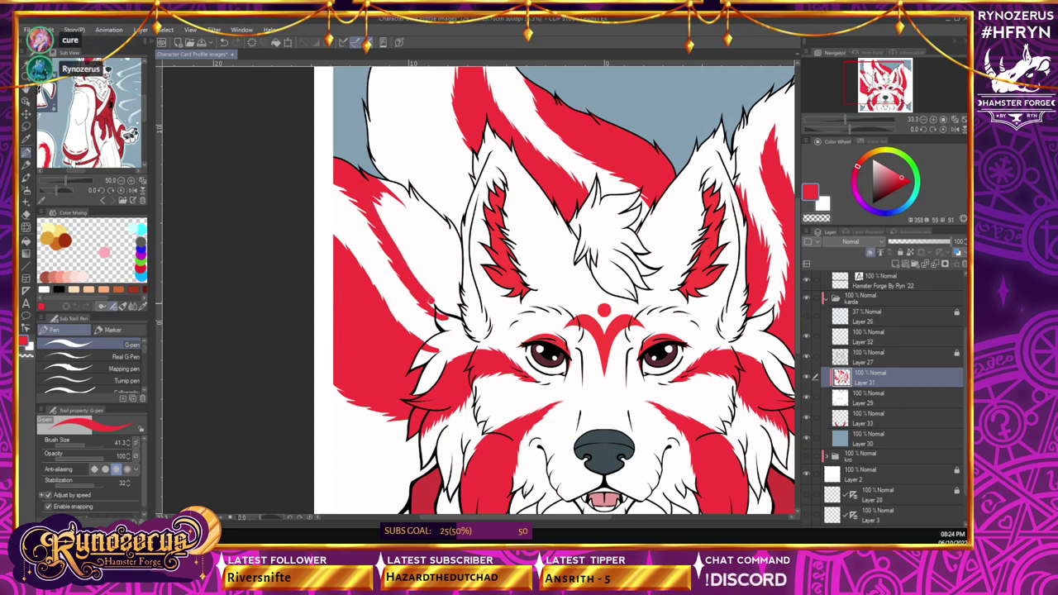
- Fill the left tail's upper stripe solid red out to the tail outline beside the ear
left_click_drag(447, 308, 456, 225)
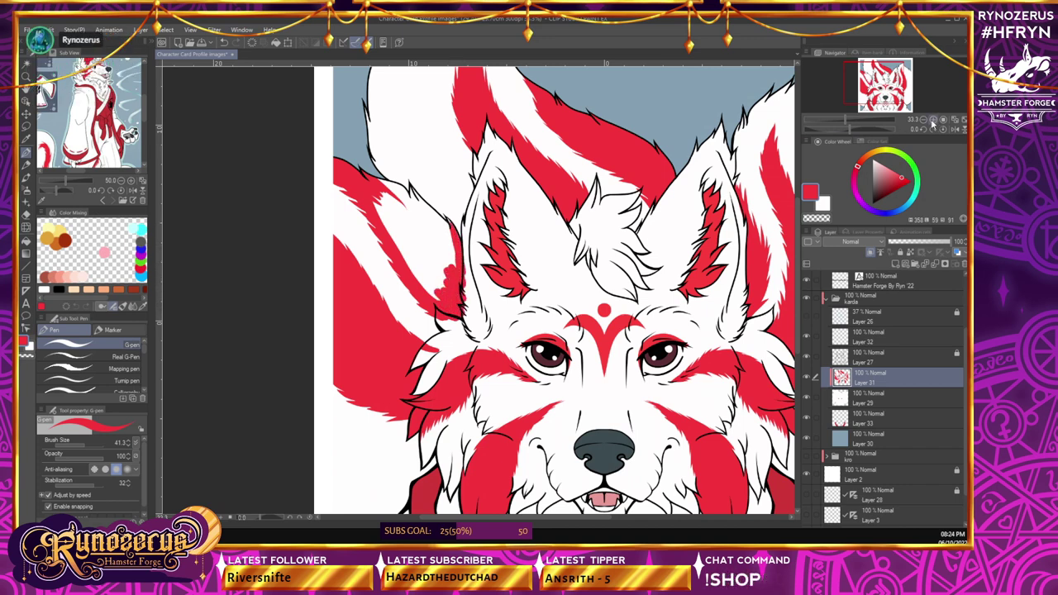
key("ctrl+plus")
left_click_drag(327, 124, 360, 143)
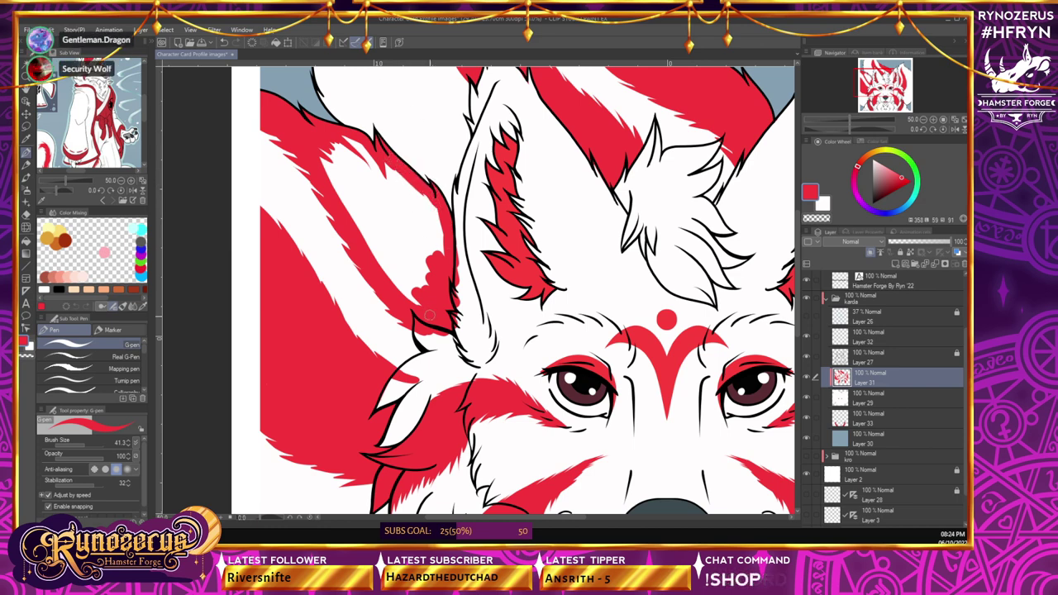
left_click_drag(386, 274, 319, 155)
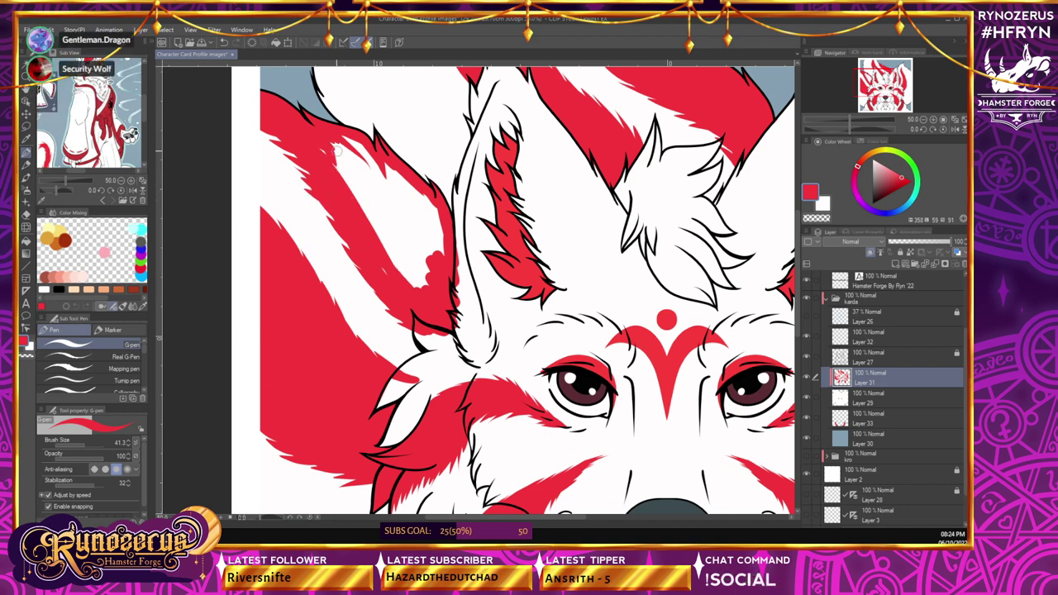
mouse_move(401, 289)
left_mouse_down()
mouse_move(325, 148)
mouse_move(420, 289)
mouse_move(329, 142)
mouse_move(429, 290)
mouse_move(376, 206)
left_mouse_up()
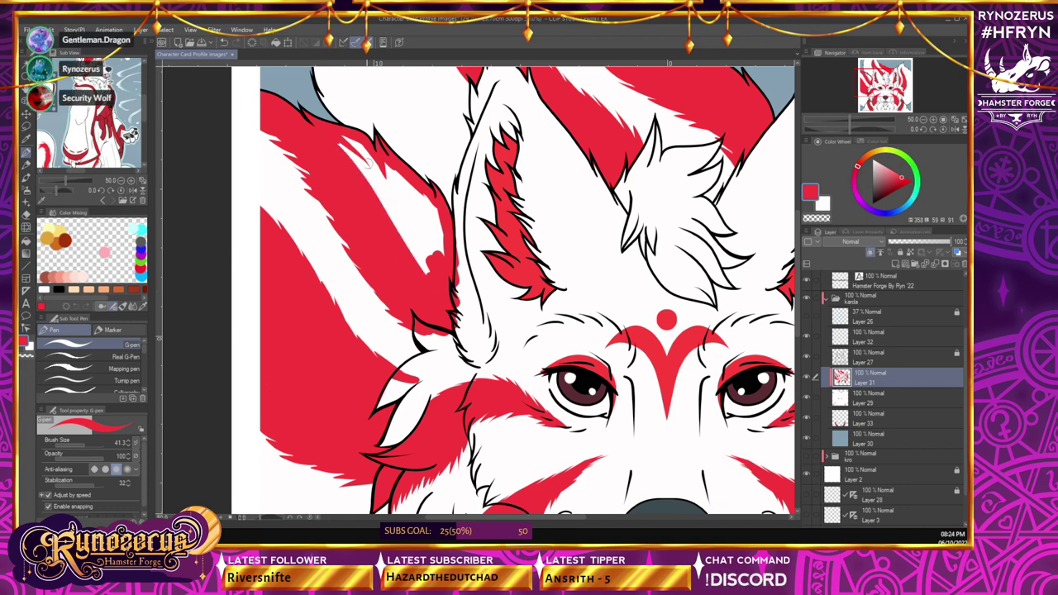
left_click_drag(428, 278, 378, 192)
left_click_drag(402, 230, 345, 139)
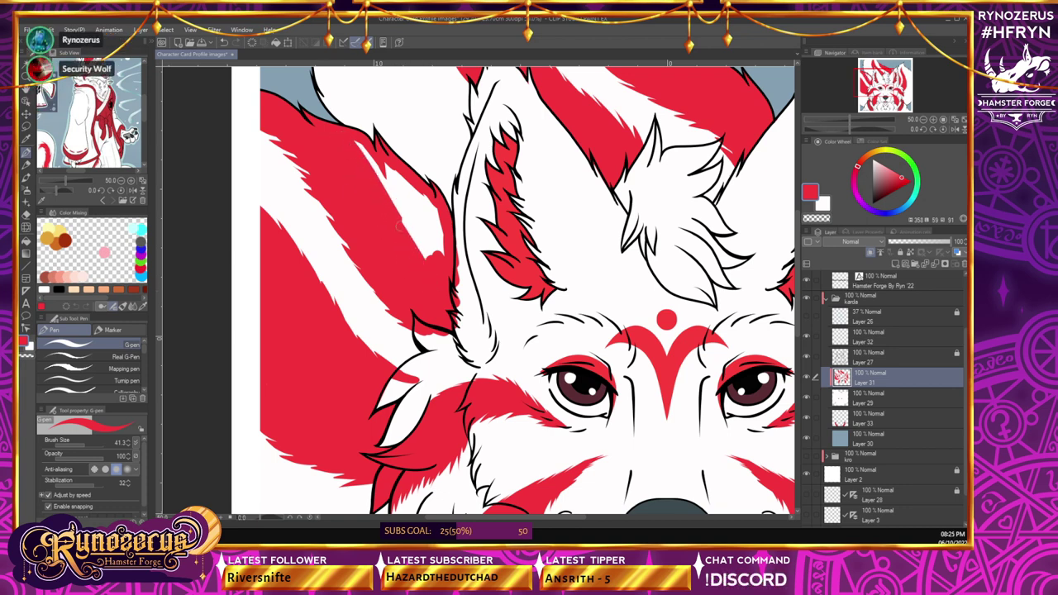
mouse_move(425, 250)
left_mouse_down()
mouse_move(358, 147)
mouse_move(429, 259)
mouse_move(385, 164)
mouse_move(436, 255)
mouse_move(402, 183)
mouse_move(418, 196)
mouse_move(441, 260)
mouse_move(421, 195)
mouse_move(458, 253)
mouse_move(456, 230)
mouse_move(454, 320)
left_mouse_up()
- Erase the red spilling onto the left cheek's fur tufts with the Hard eraser at size 27.5
key("e")
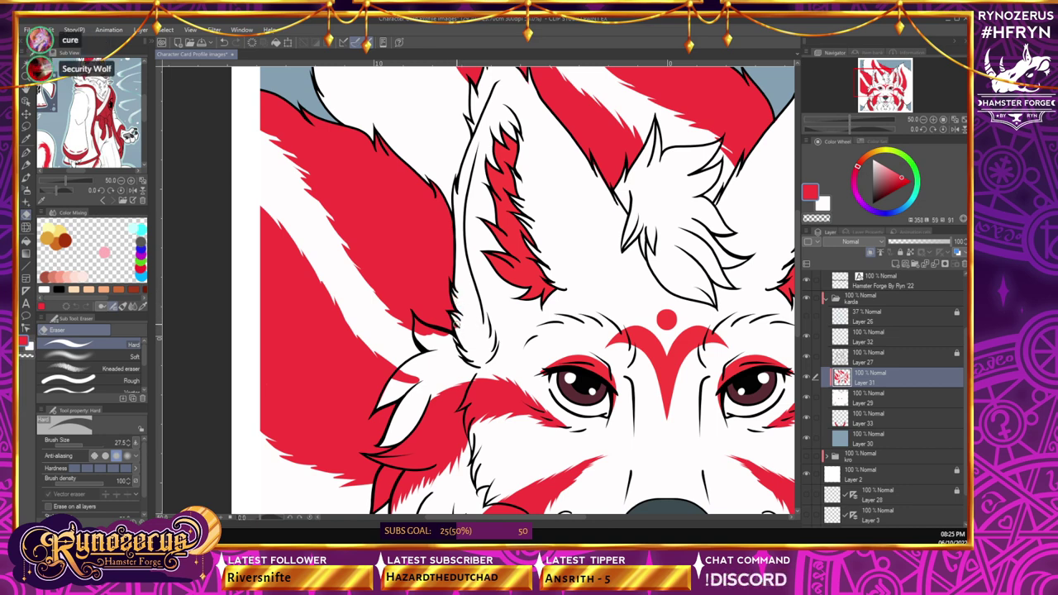
left_click_drag(415, 316, 420, 328)
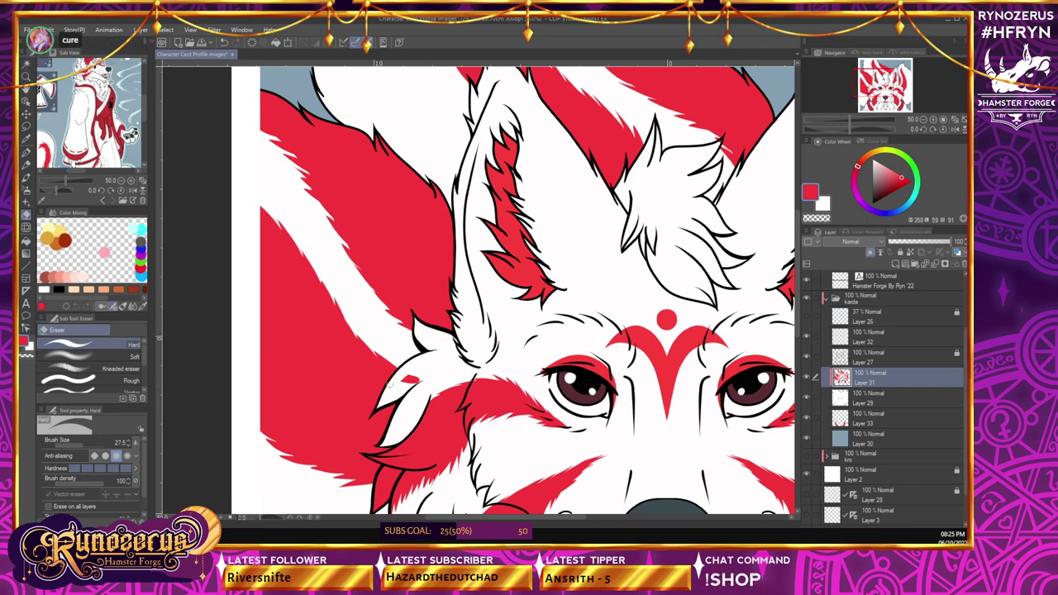
left_click_drag(405, 385, 419, 378)
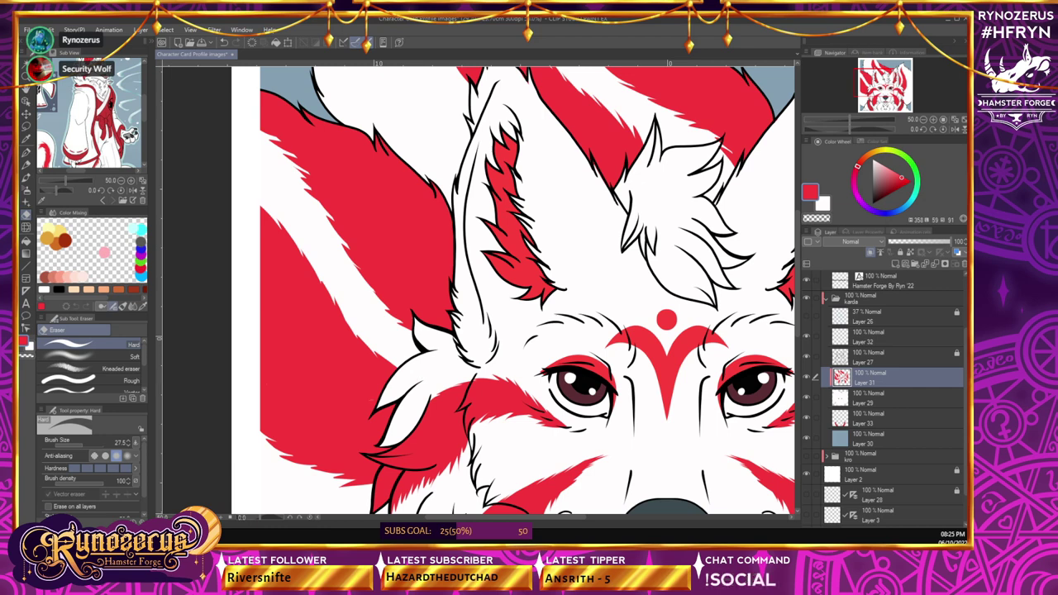
key("p")
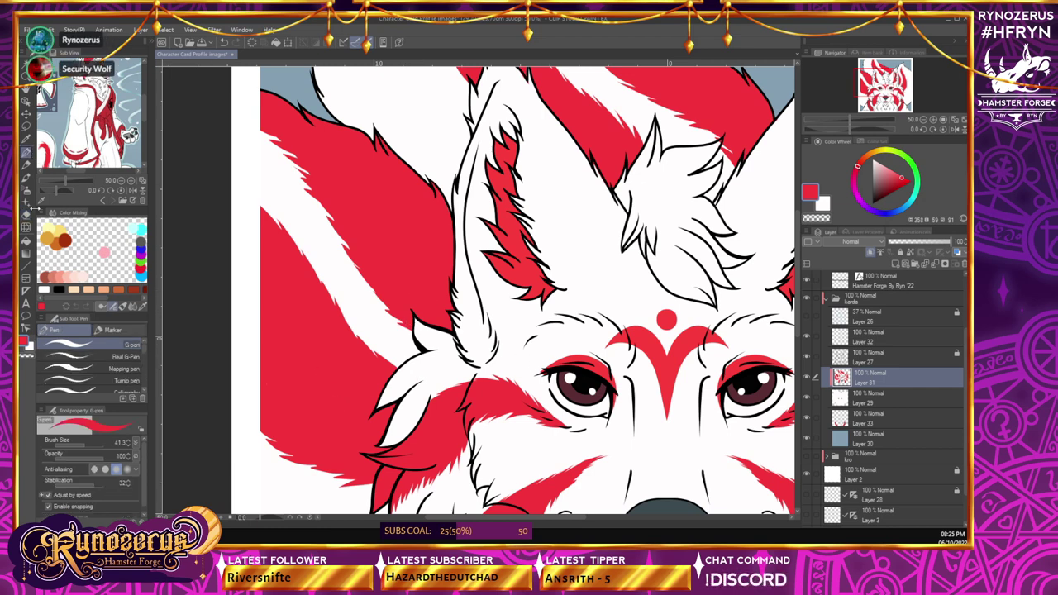
key("e")
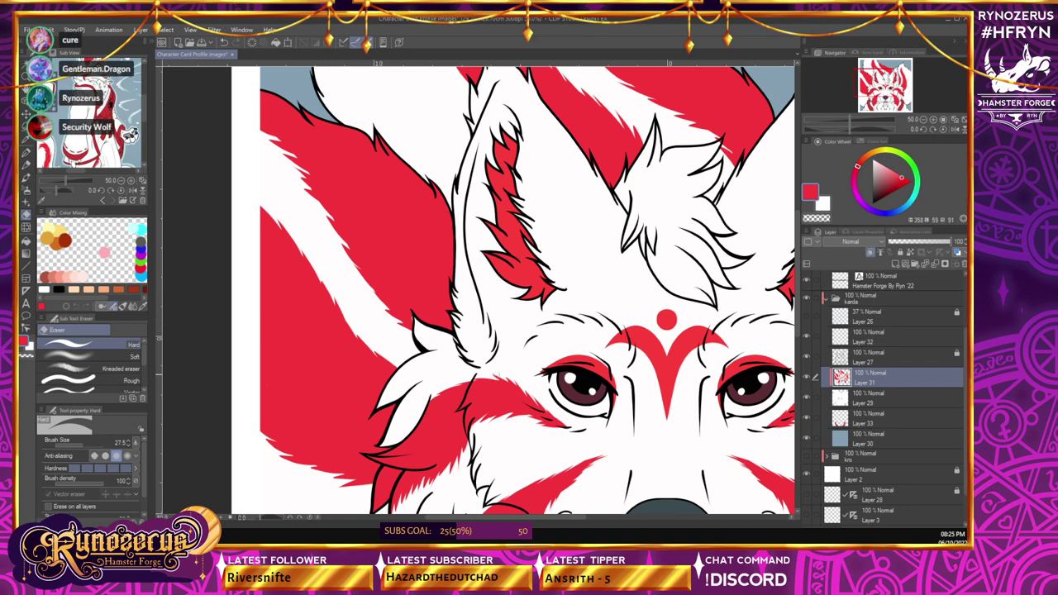
key("p")
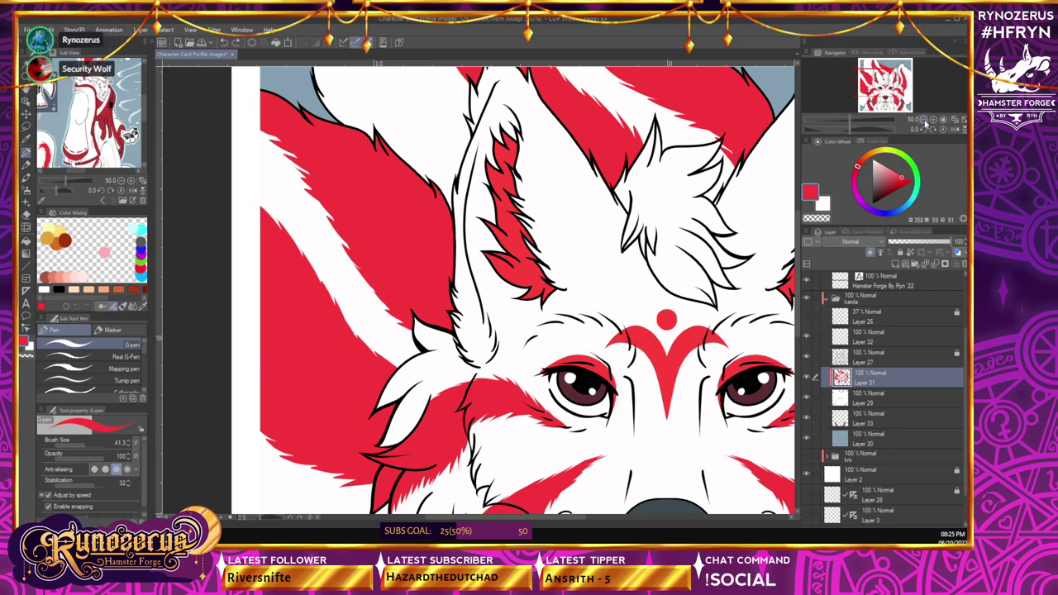
- Save the illustration and check the whole portrait
left_click(925, 120)
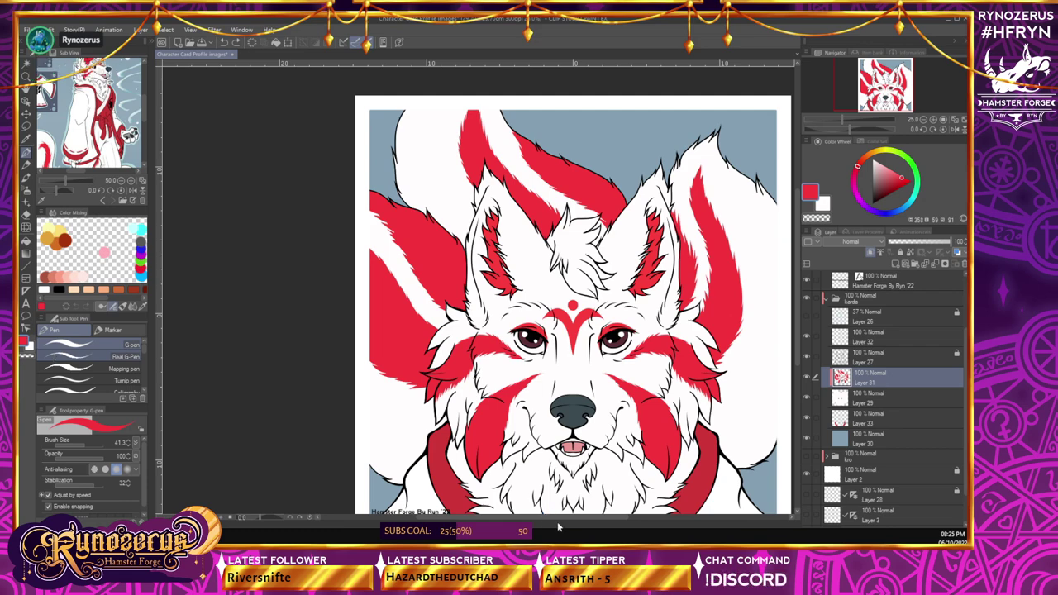
left_click_drag(558, 518, 584, 524)
key("ctrl+s")
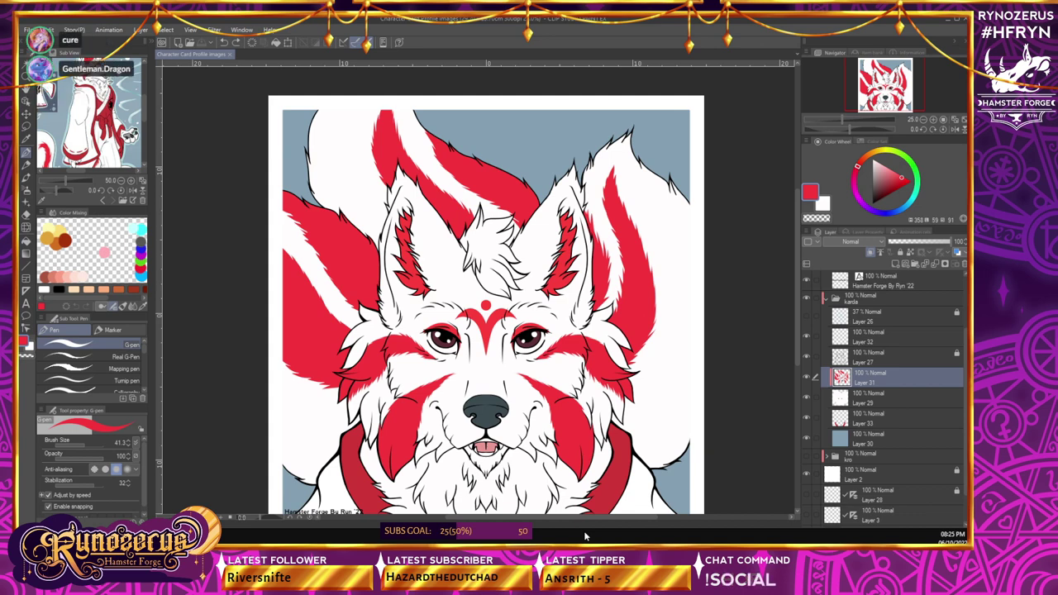
left_click_drag(797, 302, 777, 297)
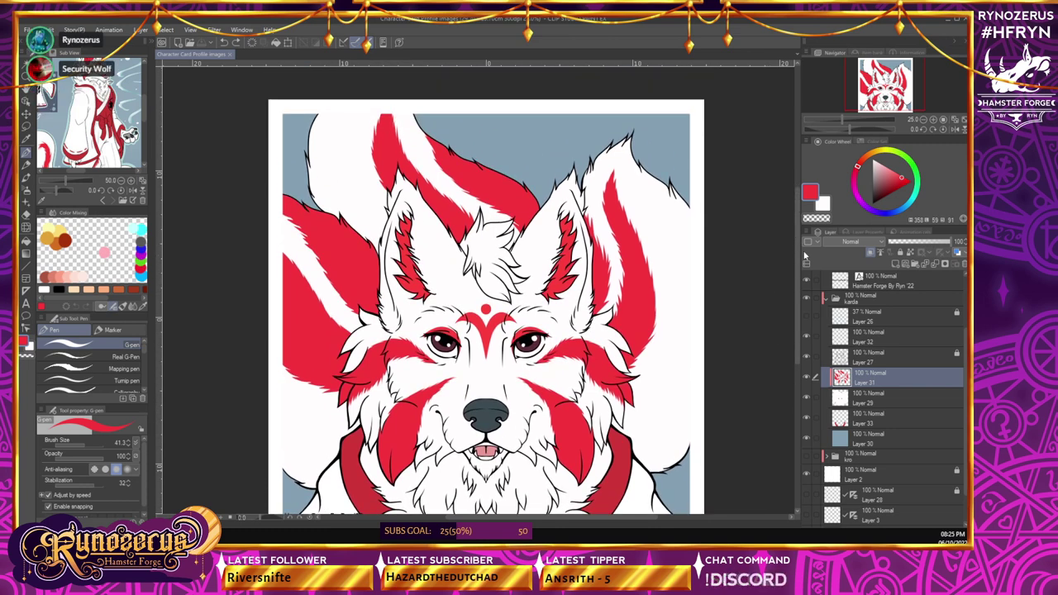
left_click_drag(797, 254, 801, 269)
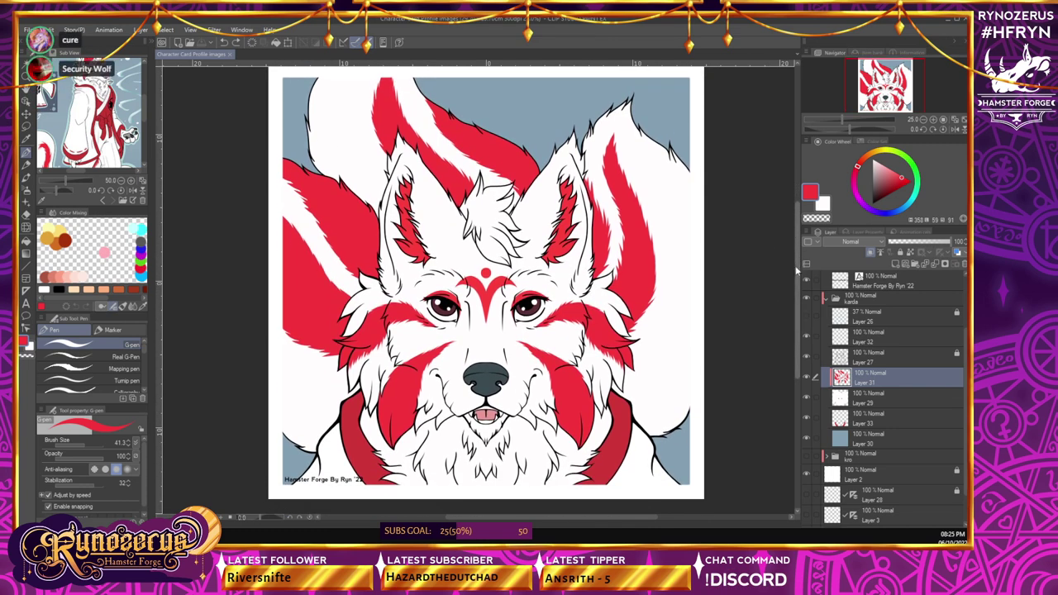
scroll(796, 263, "up", 2)
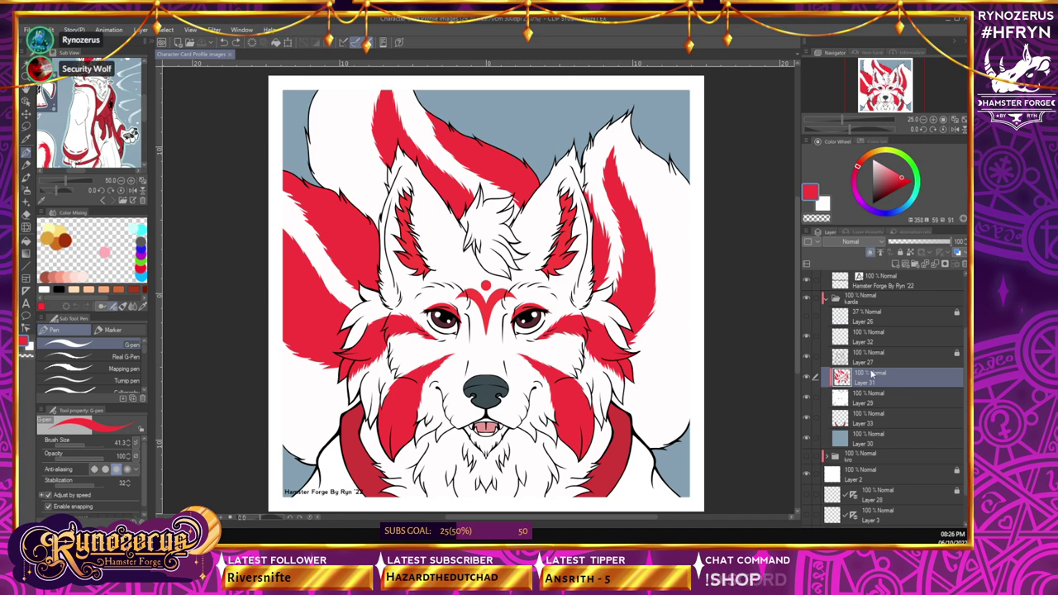
- Add a new Multiply layer above Layer 31 and choose a purple shading colour
left_click(851, 242)
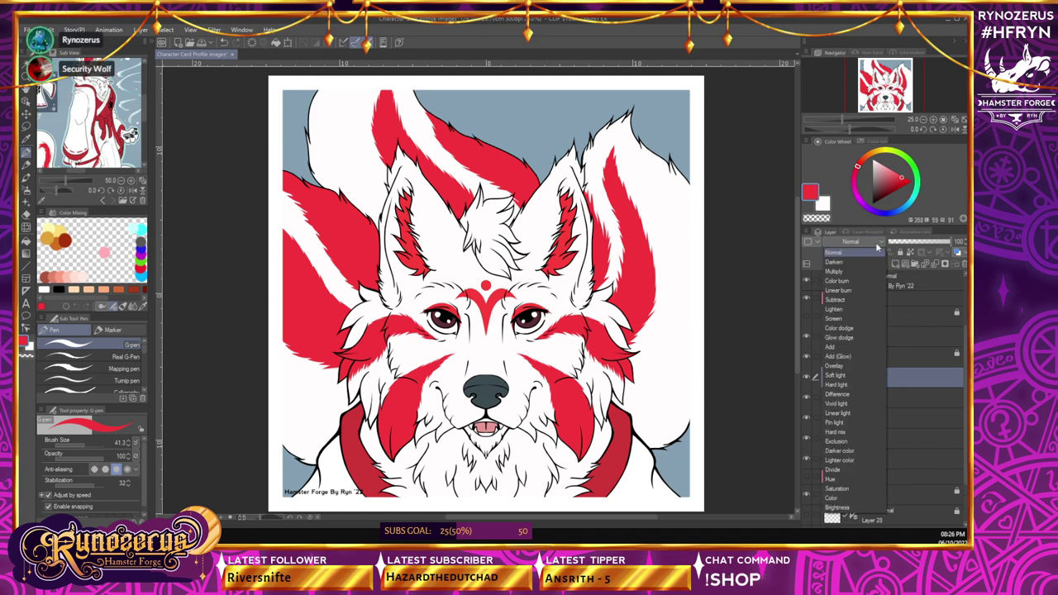
left_click(860, 271)
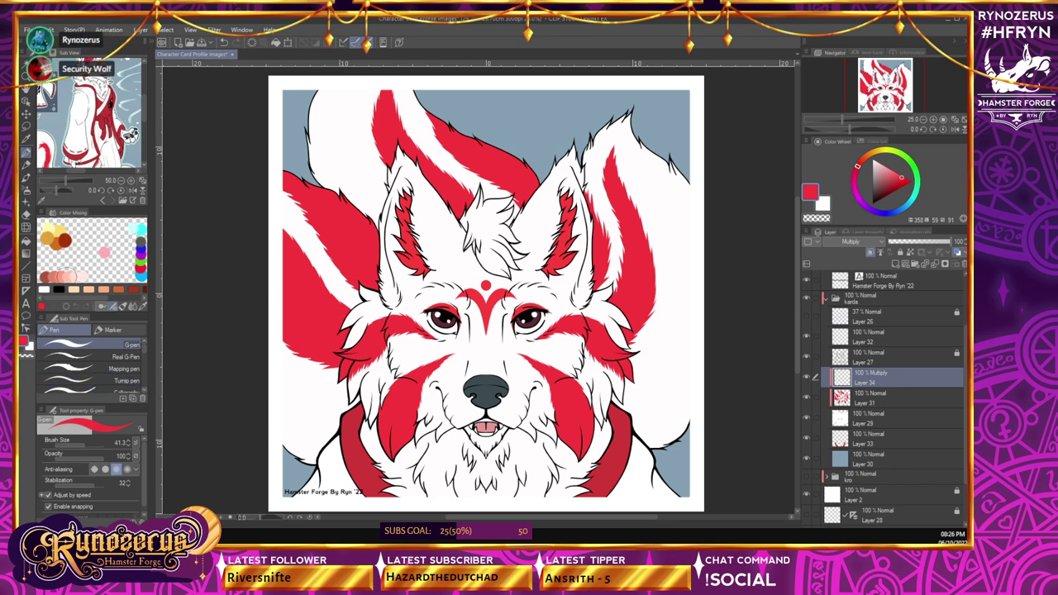
left_click(70, 276)
left_click_drag(410, 405, 389, 423)
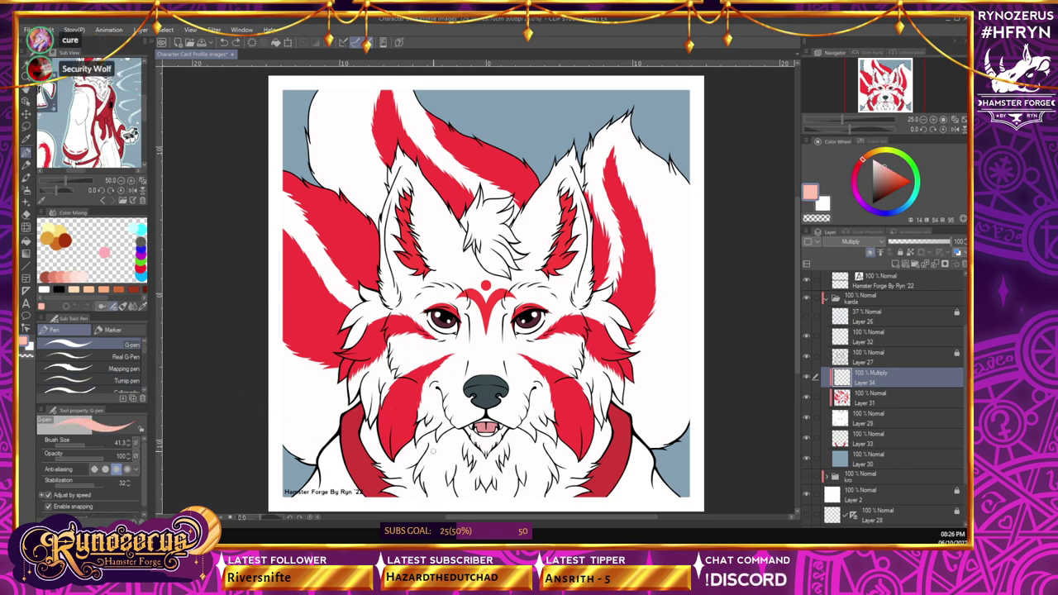
left_click_drag(862, 164, 864, 204)
left_click(885, 179)
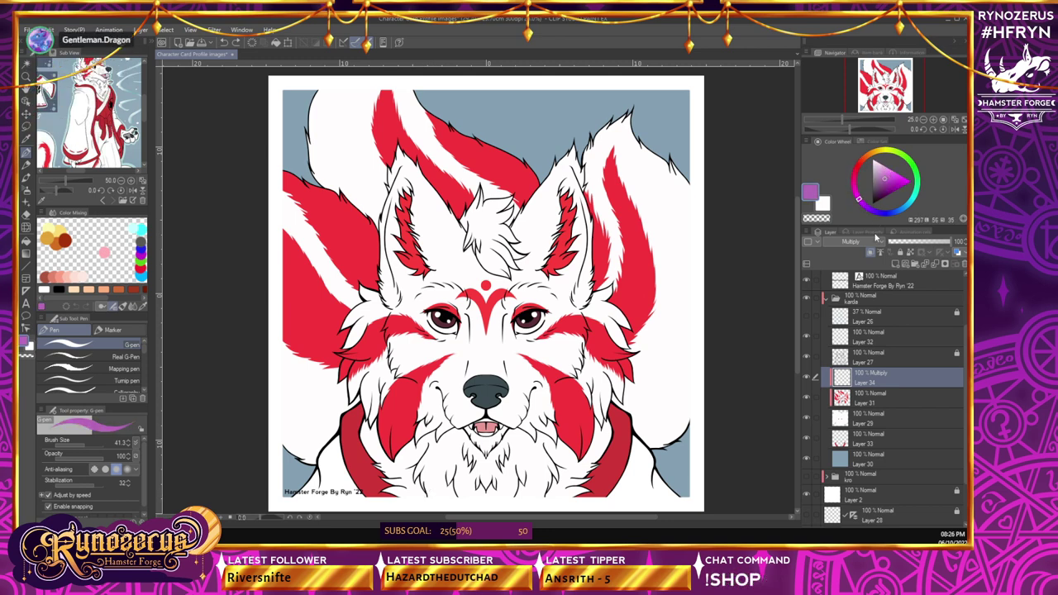
key("ctrl+z")
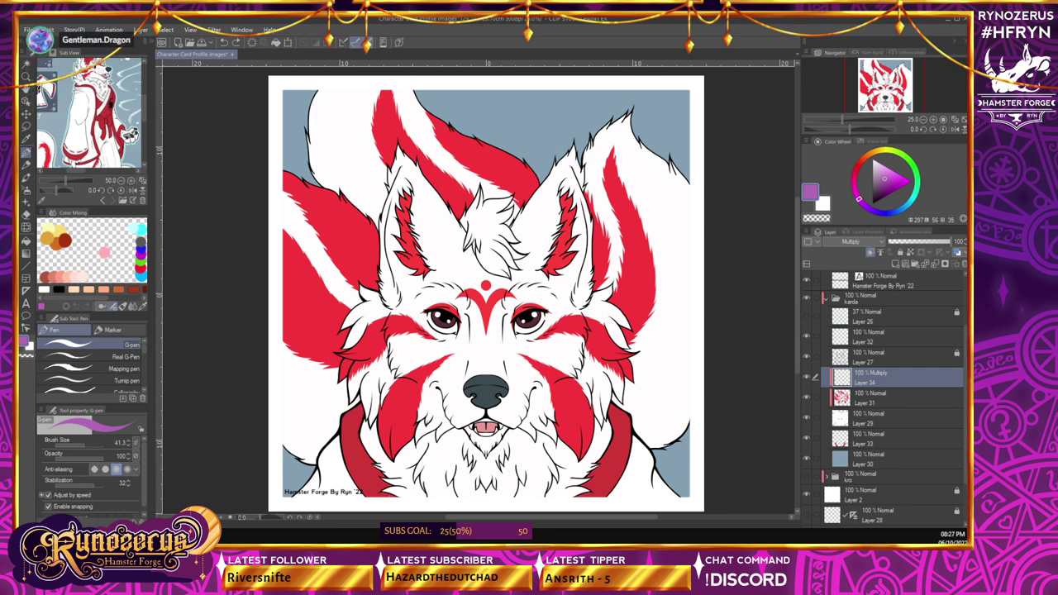
- Auto-select the left tail's area using the line art on Layer 27 and expand the selection
key("w")
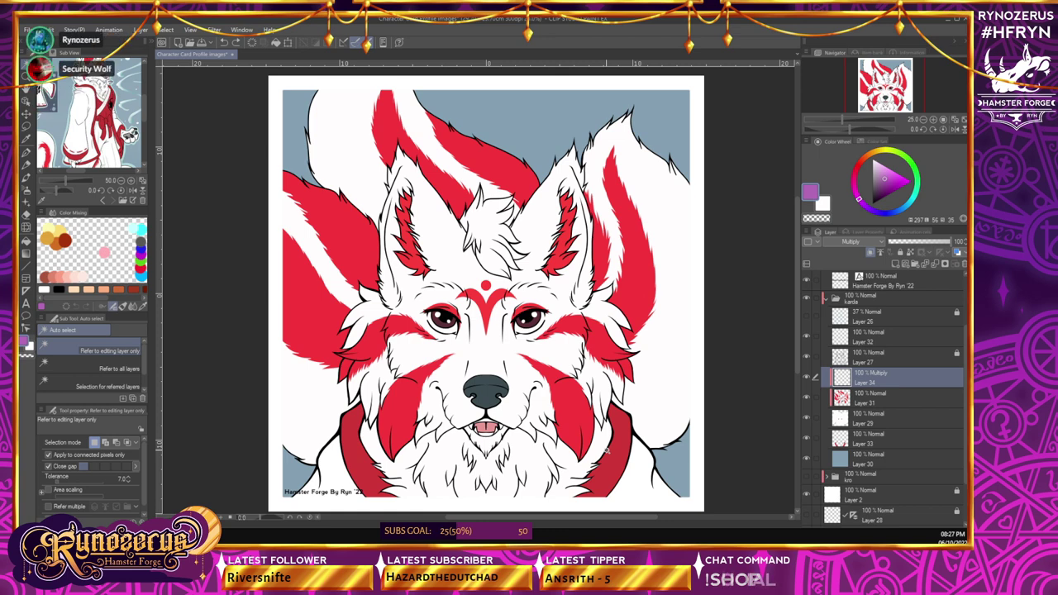
left_click(423, 354)
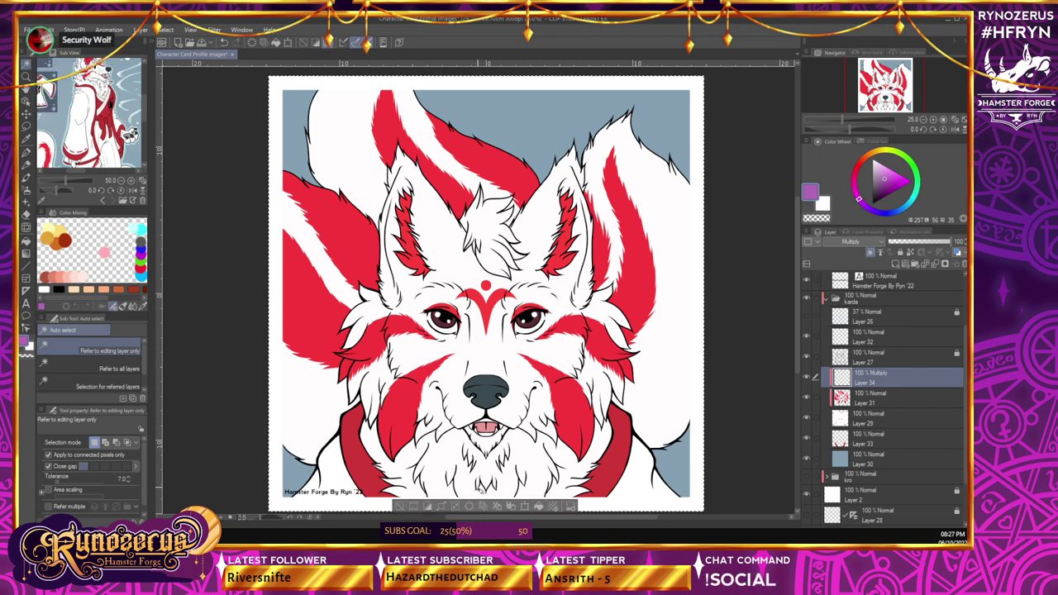
key("ctrl+d")
left_click(875, 360)
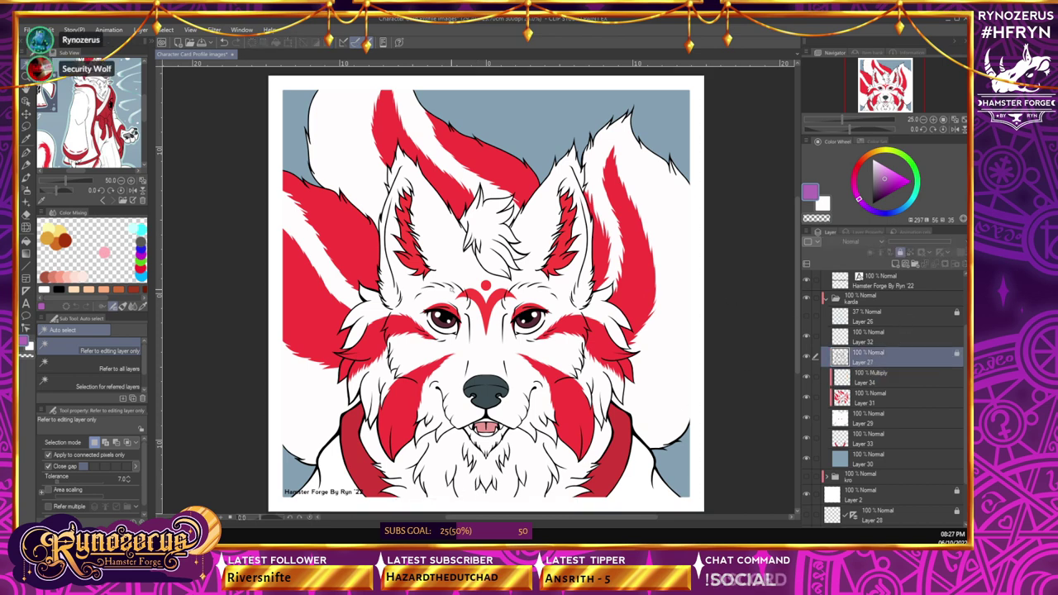
left_click(369, 246)
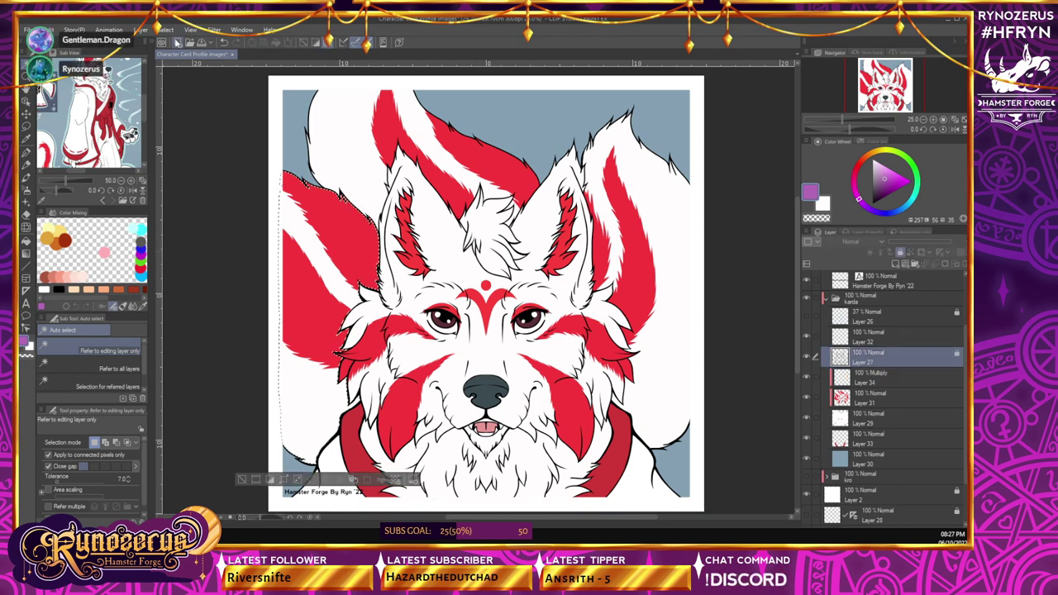
left_click(166, 30)
mouse_move(190, 30)
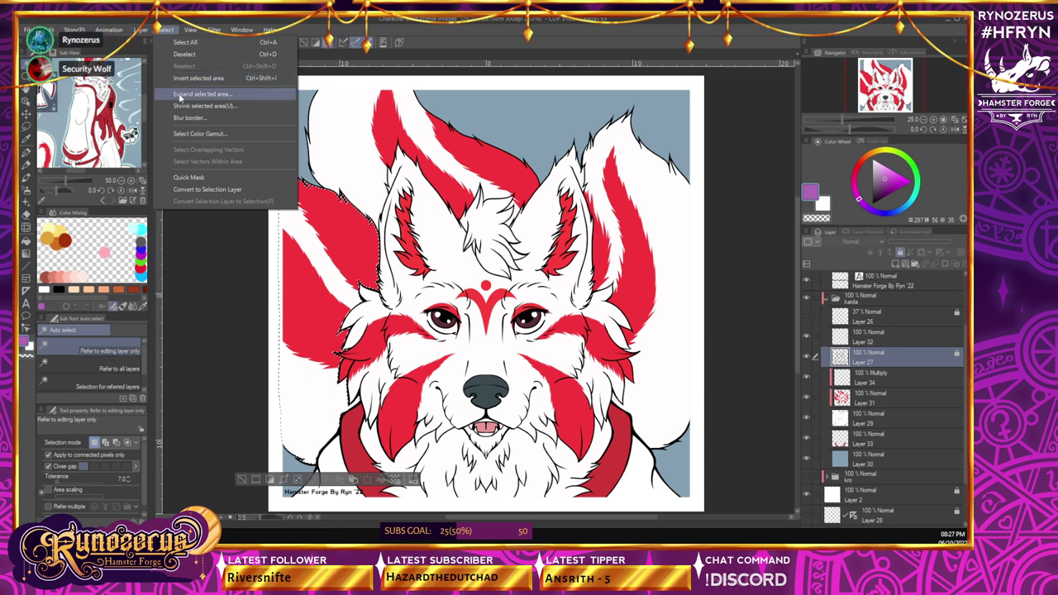
left_click(219, 96)
left_click(355, 286)
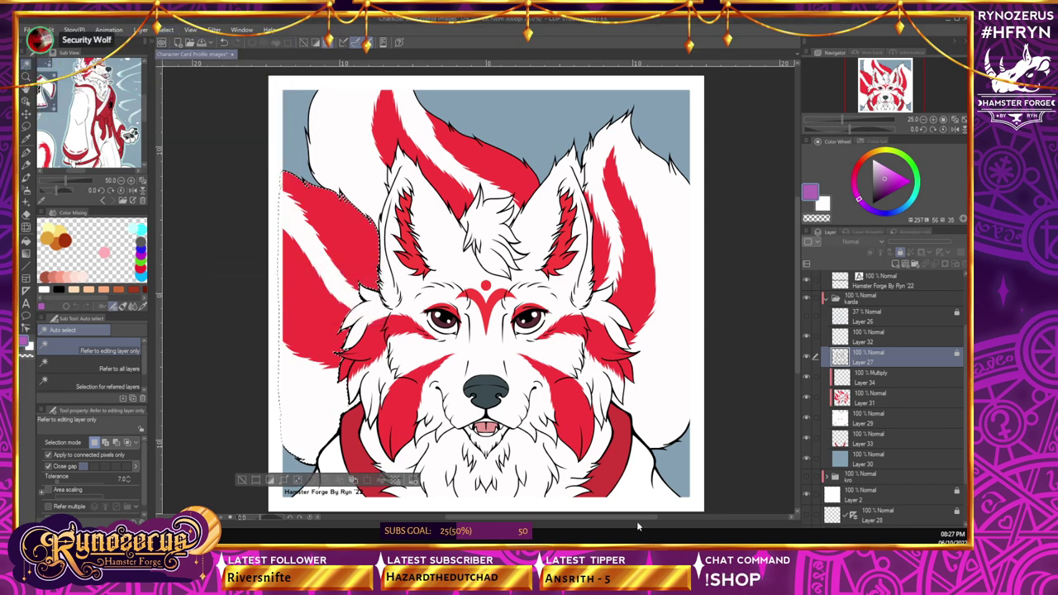
- Activate the Multiply Layer 34, switch to the Soft airbrush and choose a slightly darker purple for shading
left_click(883, 375)
key("p")
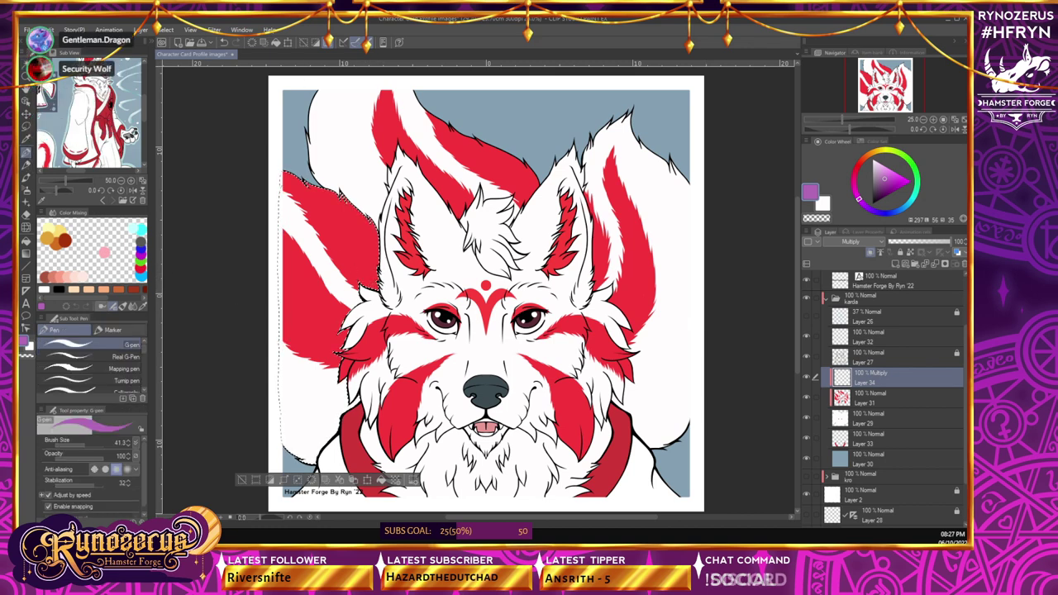
key("b")
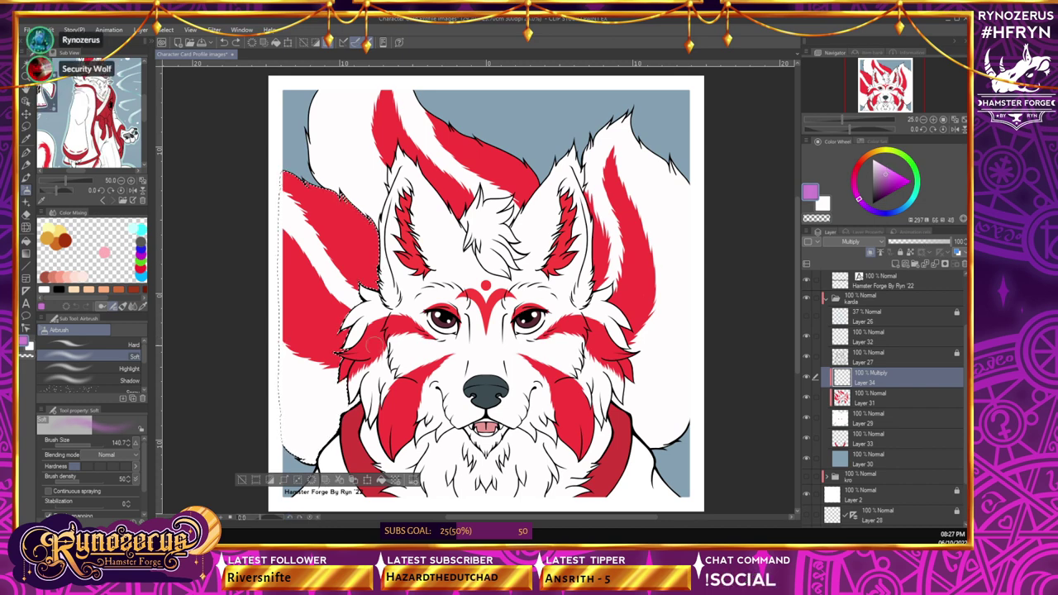
mouse_move(339, 341)
left_mouse_down()
mouse_move(329, 335)
mouse_move(321, 357)
left_mouse_up()
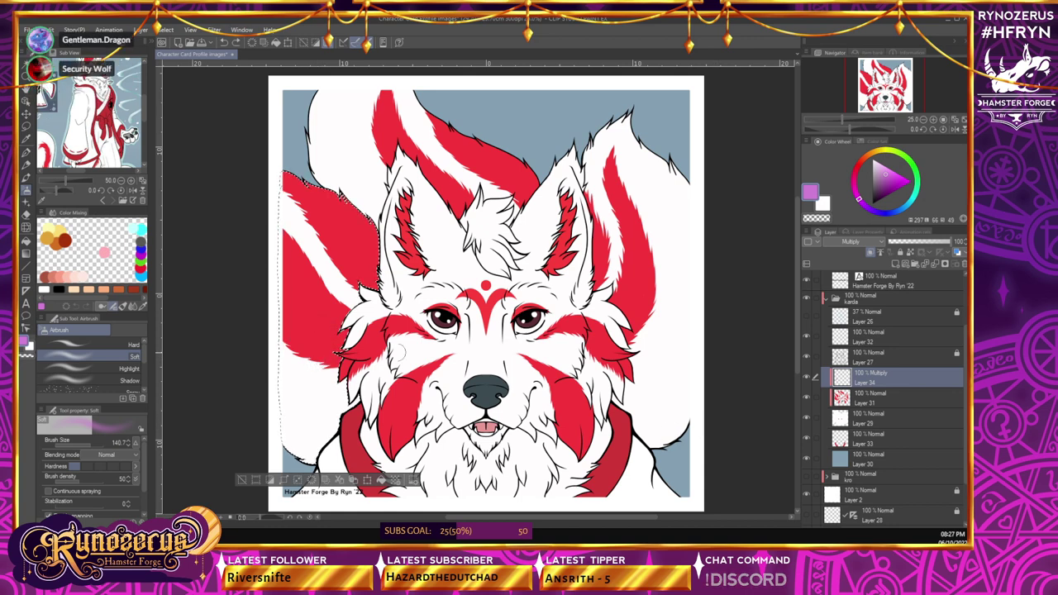
left_click(887, 180)
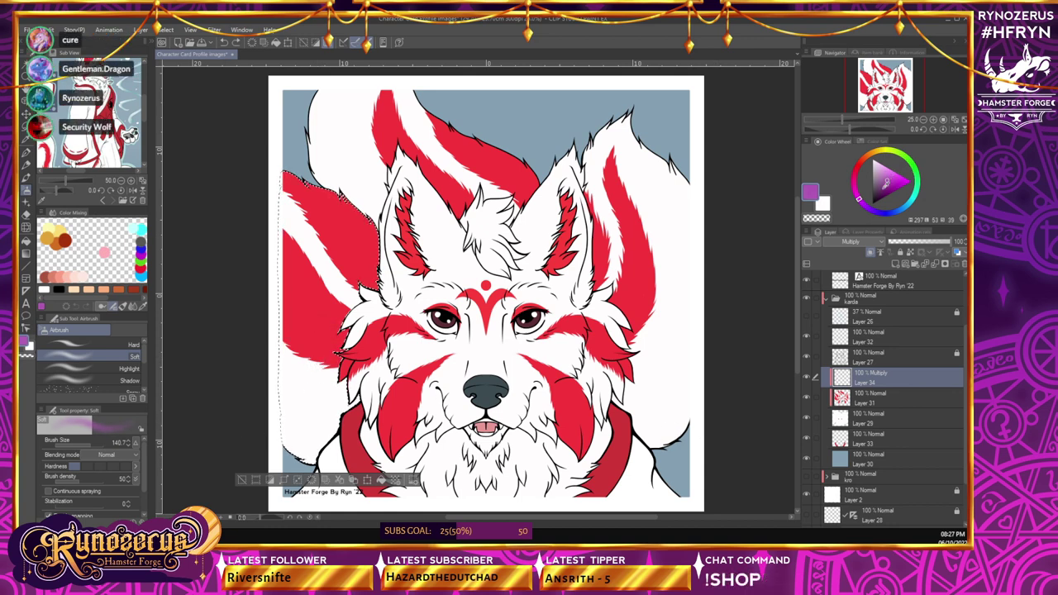
- Try purple shading on the left tail beside the face, with a broad soft edge and finer fur strokes at brush size 37.3
mouse_move(339, 351)
left_mouse_down()
mouse_move(352, 305)
mouse_move(337, 397)
left_mouse_up()
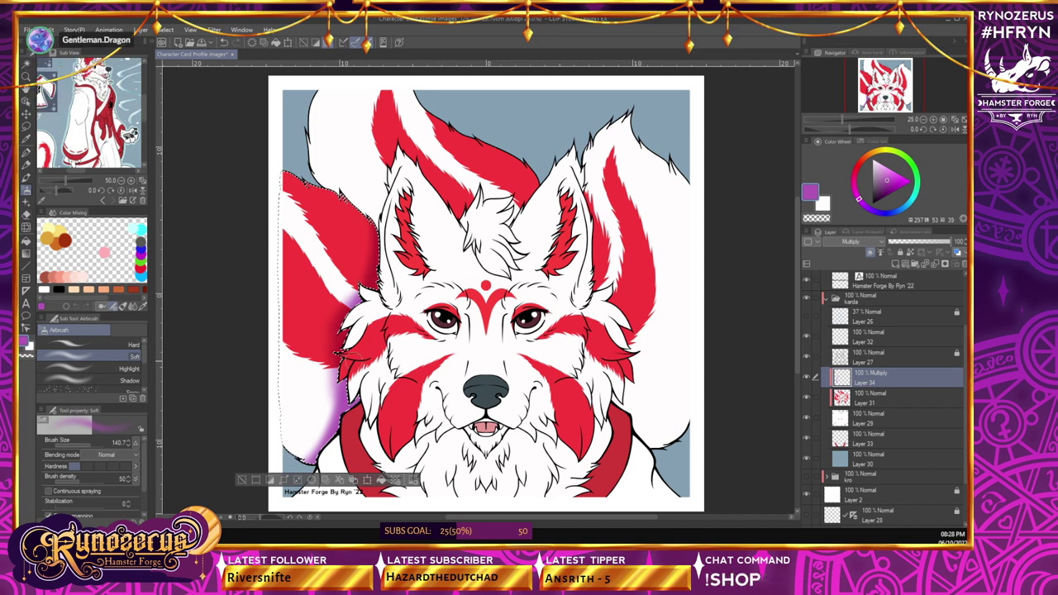
left_click(84, 444)
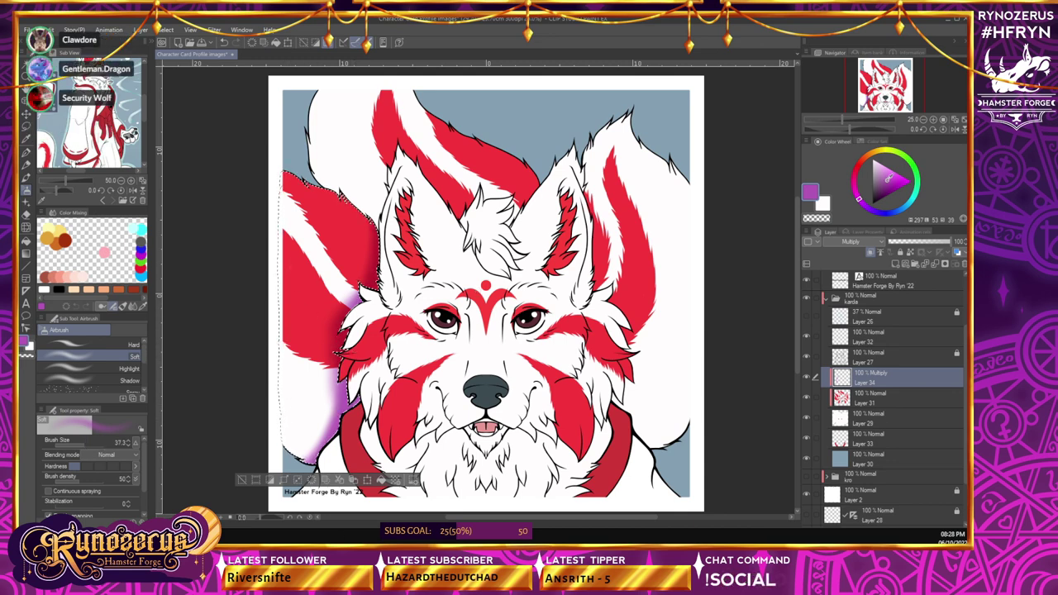
left_click(884, 177)
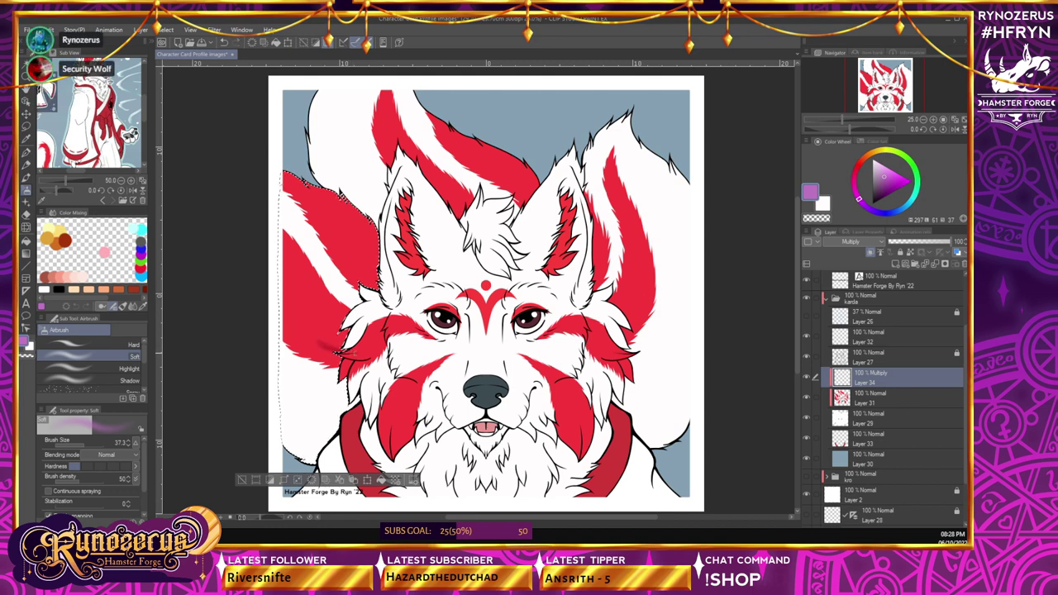
left_click_drag(323, 342, 364, 359)
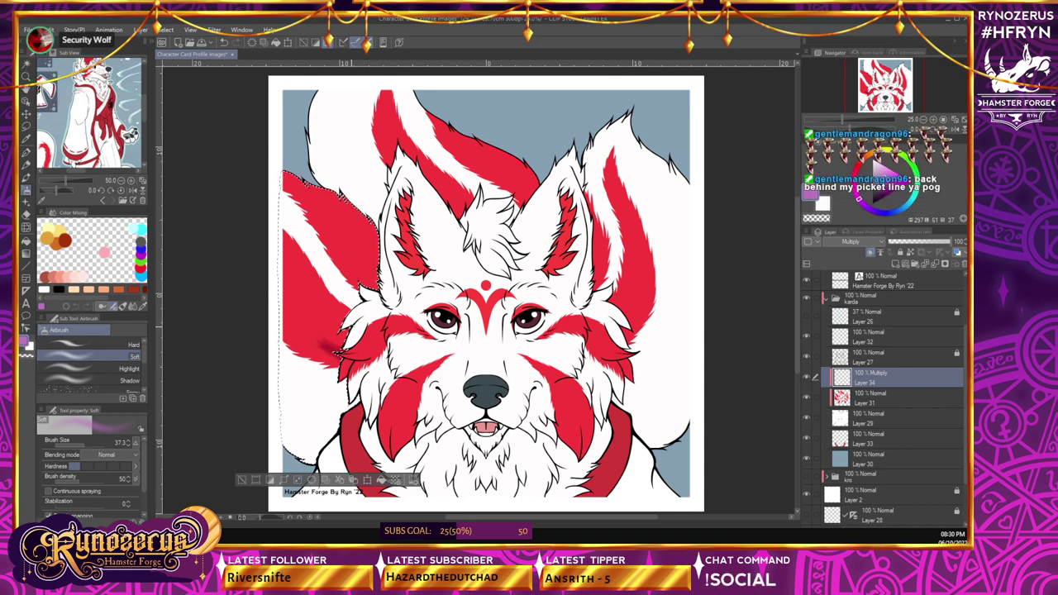
left_click_drag(333, 349, 331, 333)
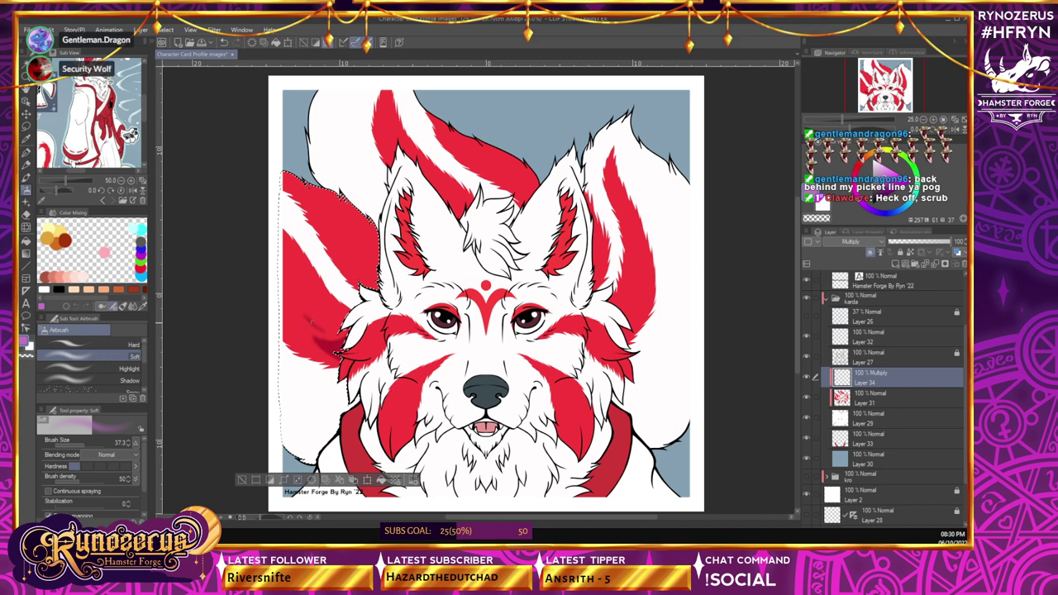
left_click_drag(323, 327, 298, 308)
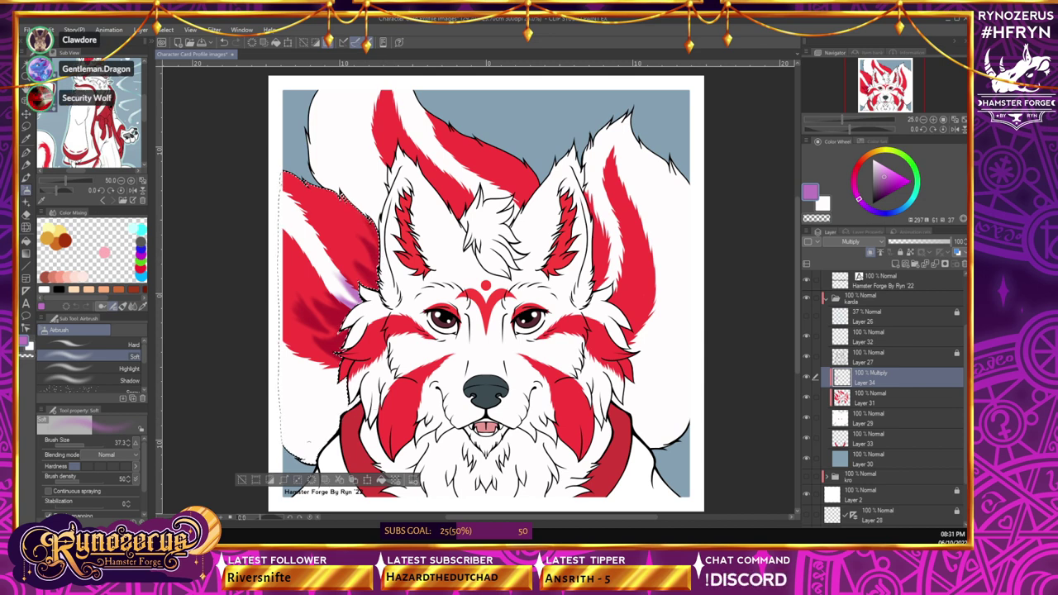
left_click_drag(282, 451, 315, 463)
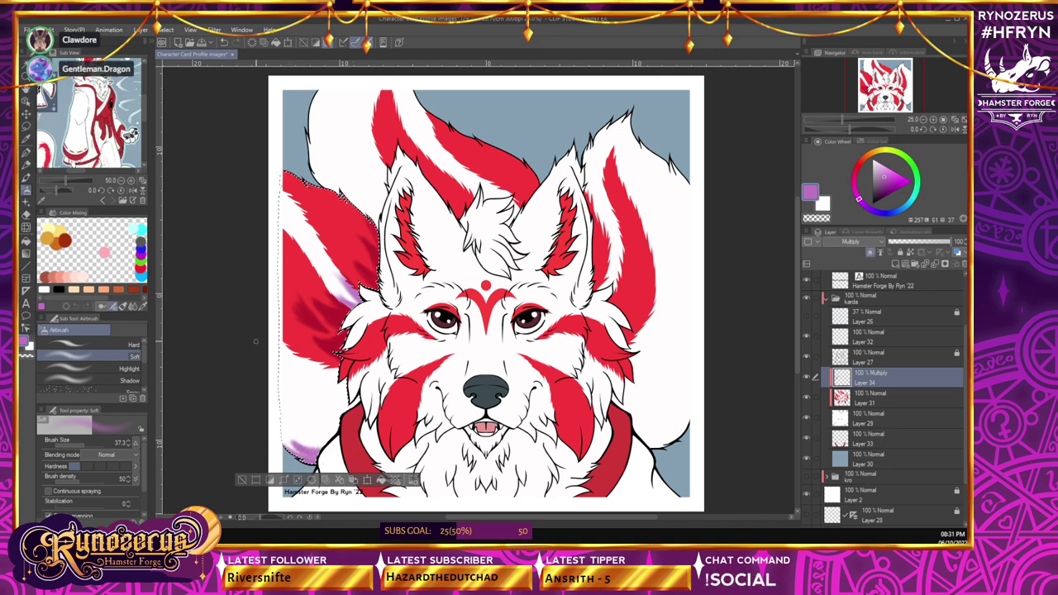
- Rotate the canvas view to 35° and enlarge the Soft airbrush to size 287.4
left_click(933, 129)
left_click(933, 130)
left_click(933, 130)
left_click(933, 130)
left_click(933, 130)
left_click(932, 130)
left_click(933, 130)
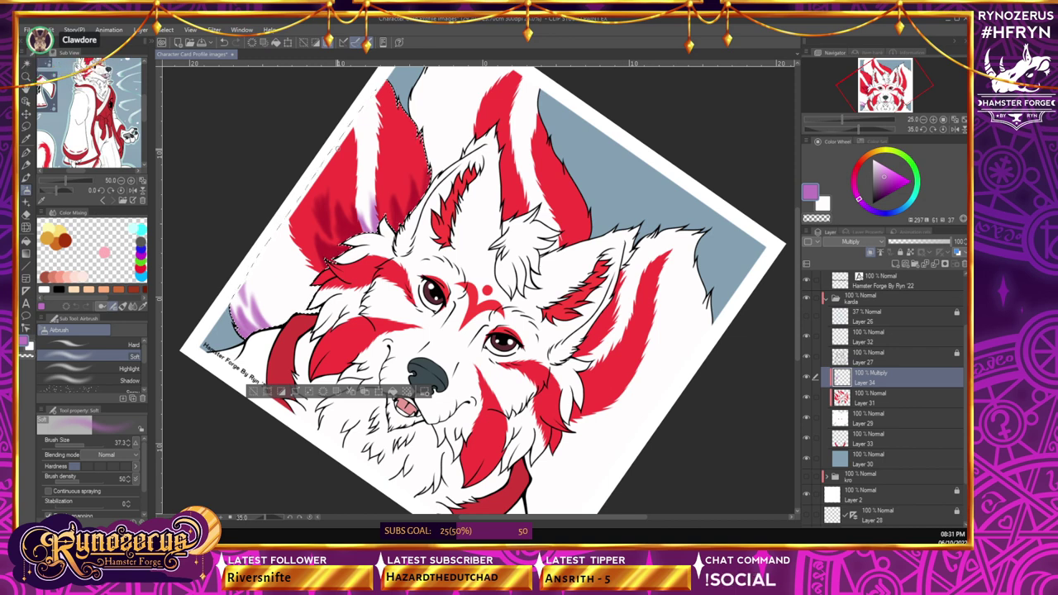
left_click(92, 446)
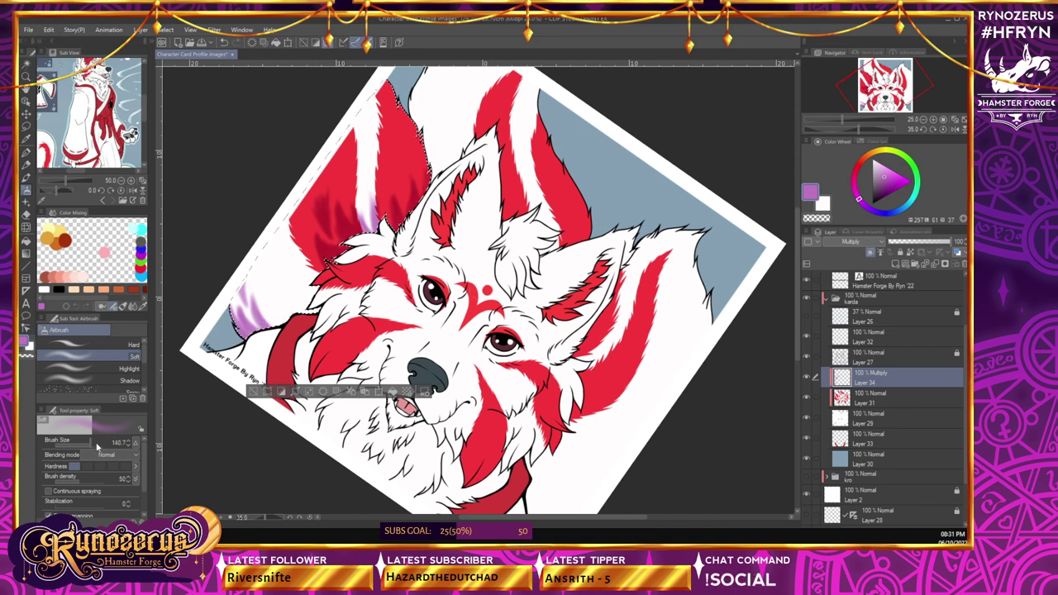
key("bracketright")
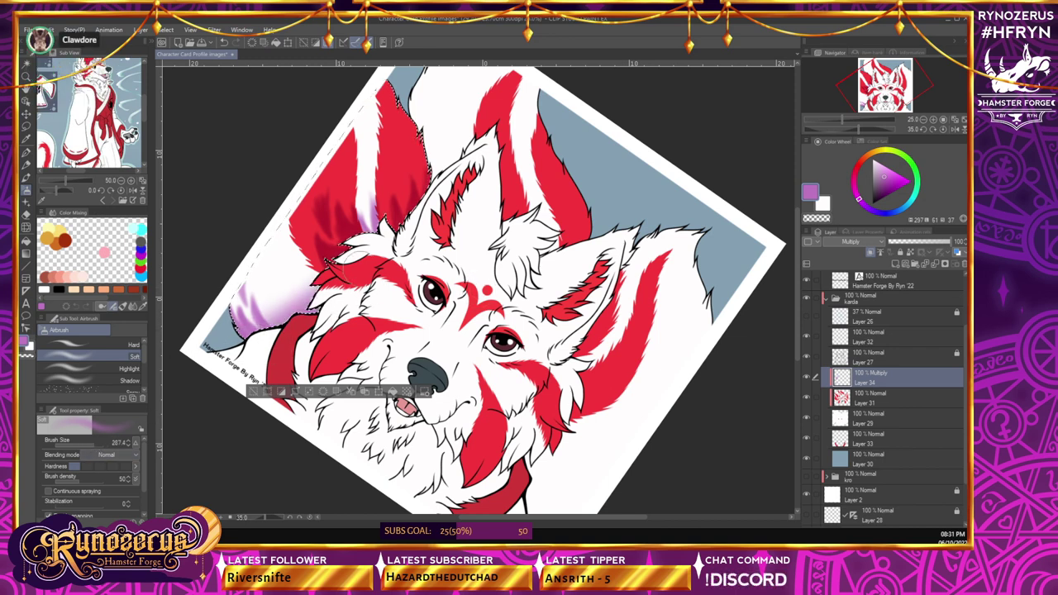
- Try broad purple shading over the left tail's lower part and base, and undo all the shading strokes on the tail
left_click_drag(253, 310, 300, 281)
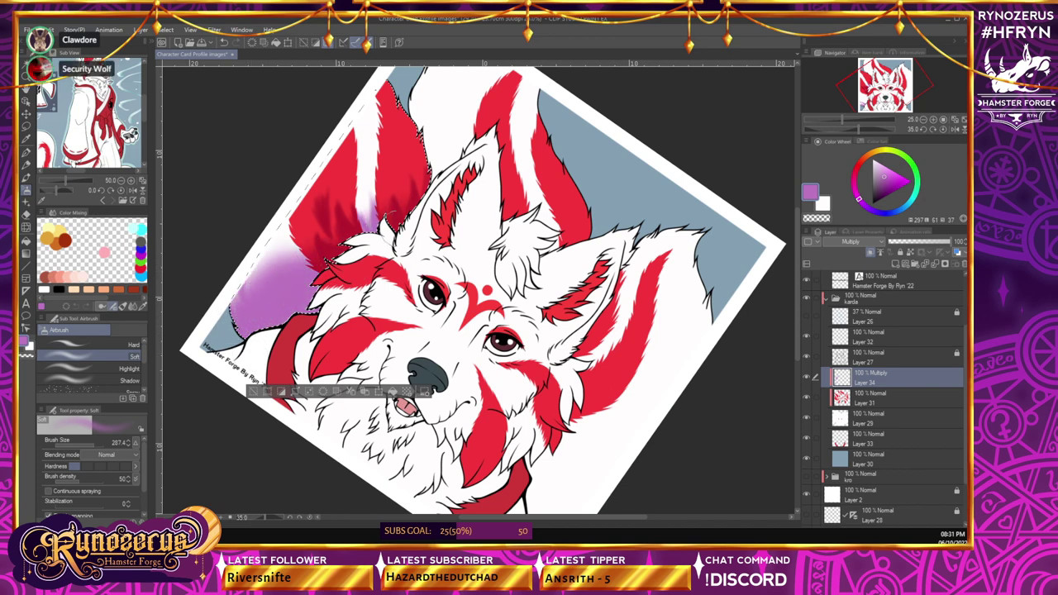
mouse_move(364, 228)
left_mouse_down()
mouse_move(410, 198)
mouse_move(328, 270)
left_mouse_up()
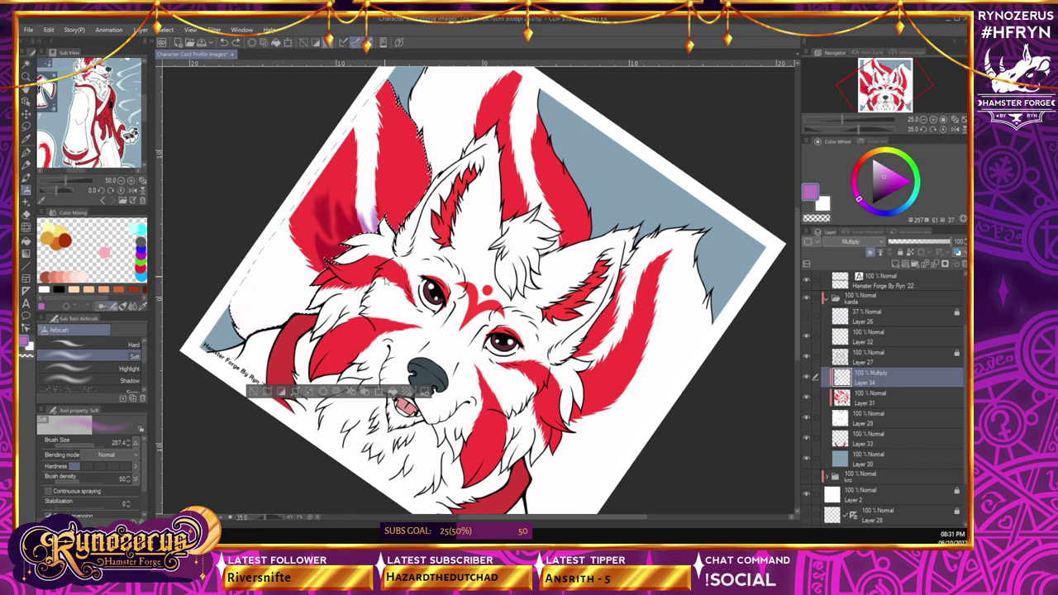
key("ctrl+z")
key("ctrl+z")
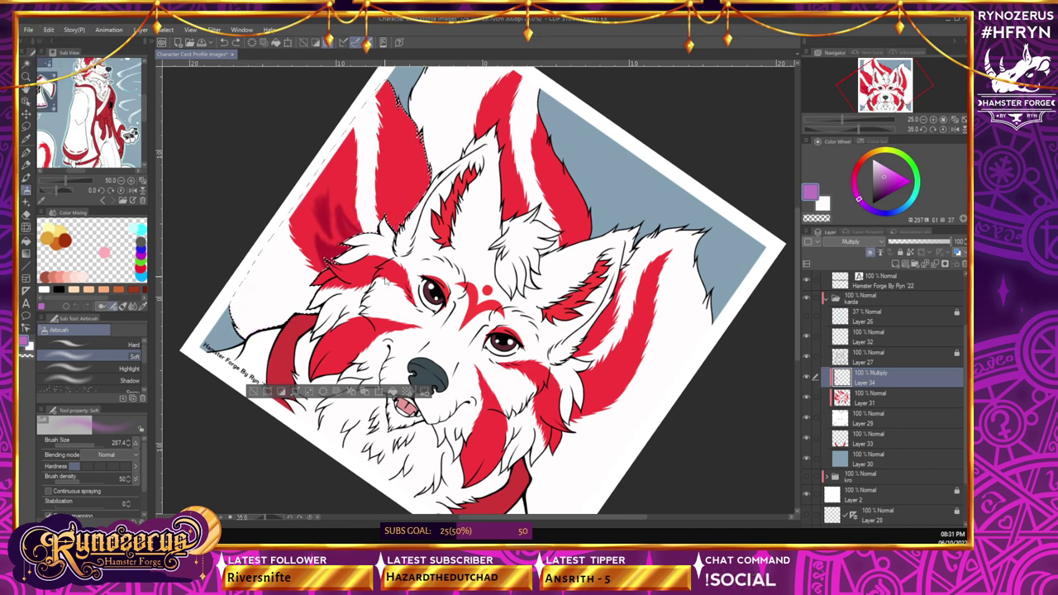
key("ctrl+z")
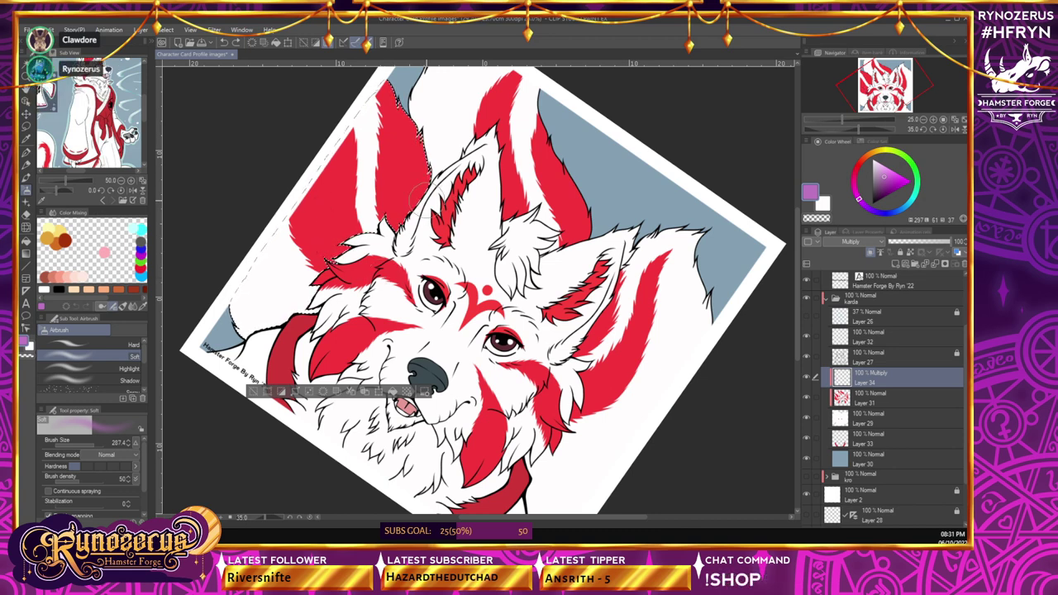
- Airbrush broad soft purple shading on the left tail beside the head and along its lower edge, undoing the stroke at the tip
mouse_move(430, 158)
left_mouse_down()
mouse_move(397, 213)
mouse_move(403, 206)
left_mouse_up()
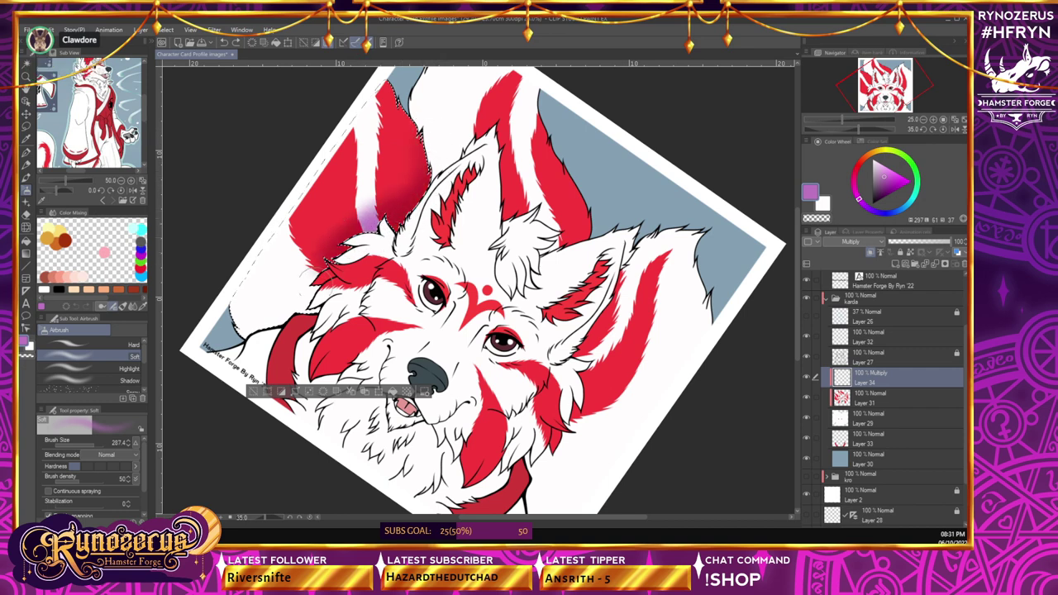
left_click_drag(329, 266, 289, 307)
left_click(943, 129)
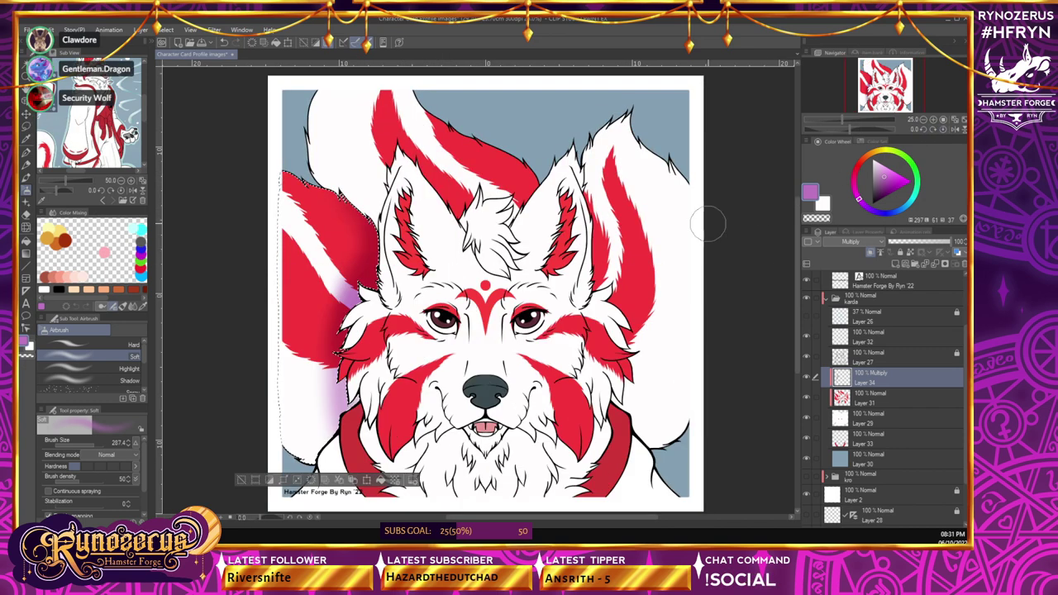
left_click_drag(318, 451, 356, 376)
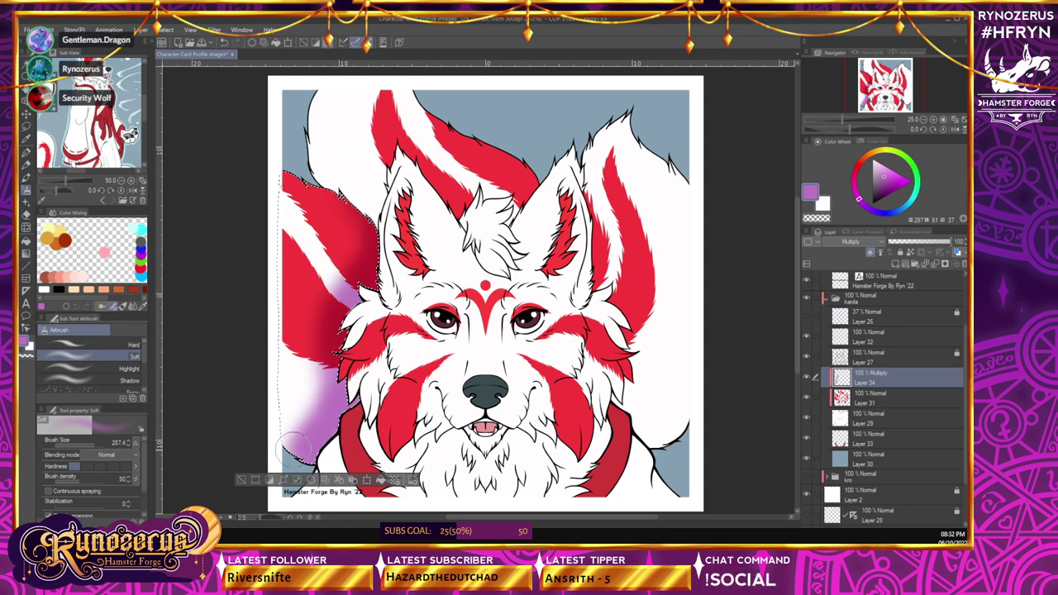
left_click_drag(333, 294, 339, 347)
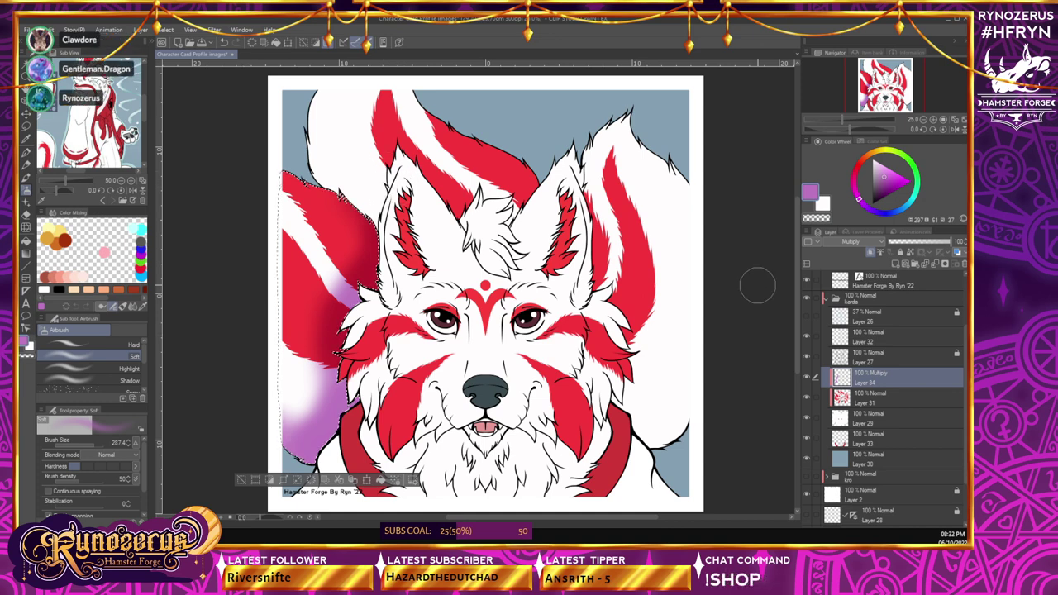
left_click_drag(276, 235, 286, 169)
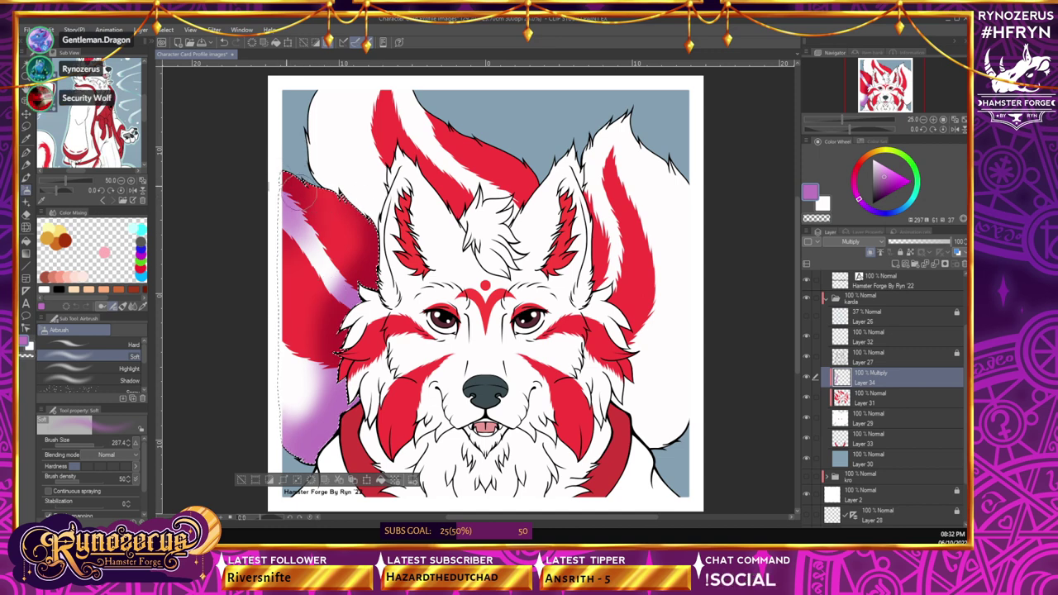
key("ctrl+z")
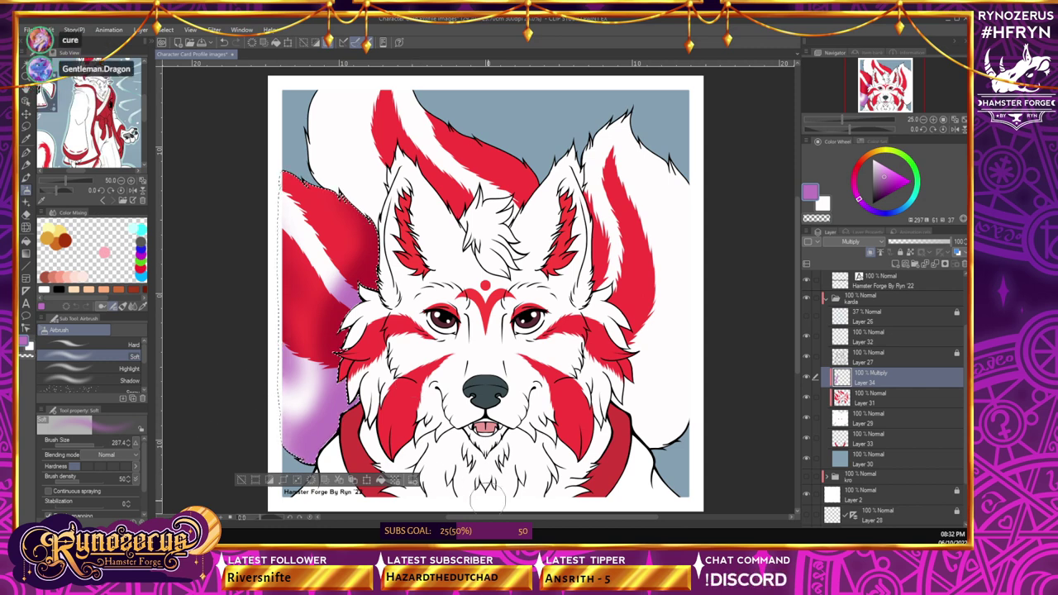
- Replace the left tail's selection with the area of the upper and right tails from Layer 27's line art, expanded by 2 px
key("ctrl+d")
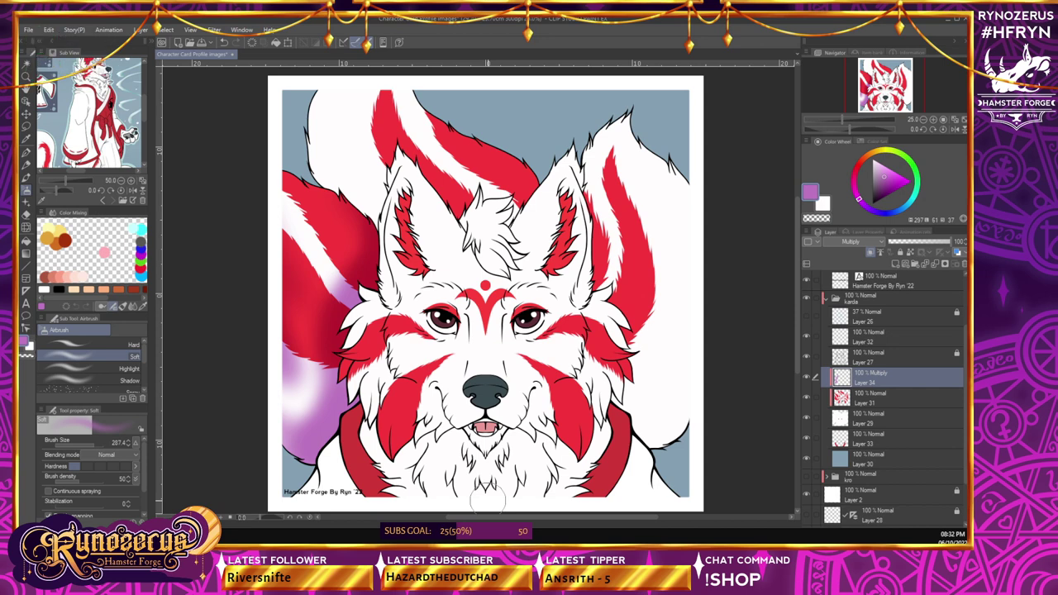
key("w")
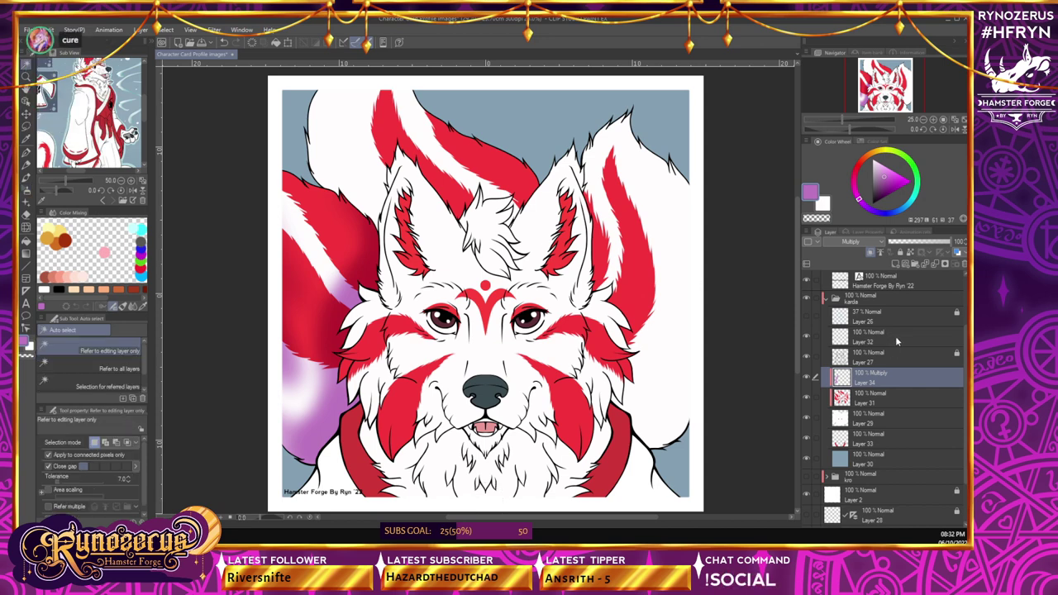
key("ctrl+z")
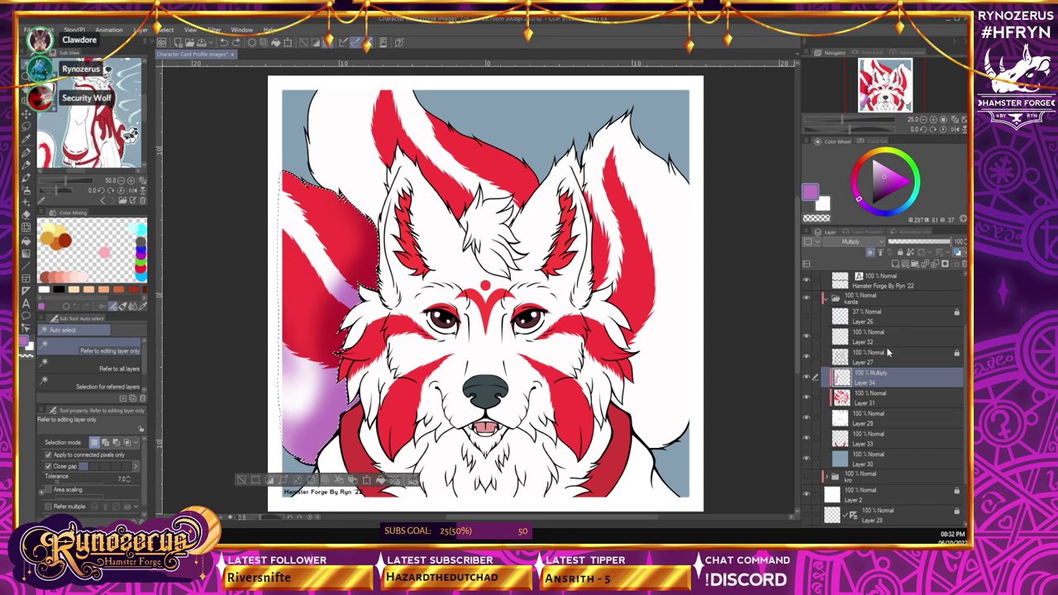
key("ctrl+d")
left_click(878, 357)
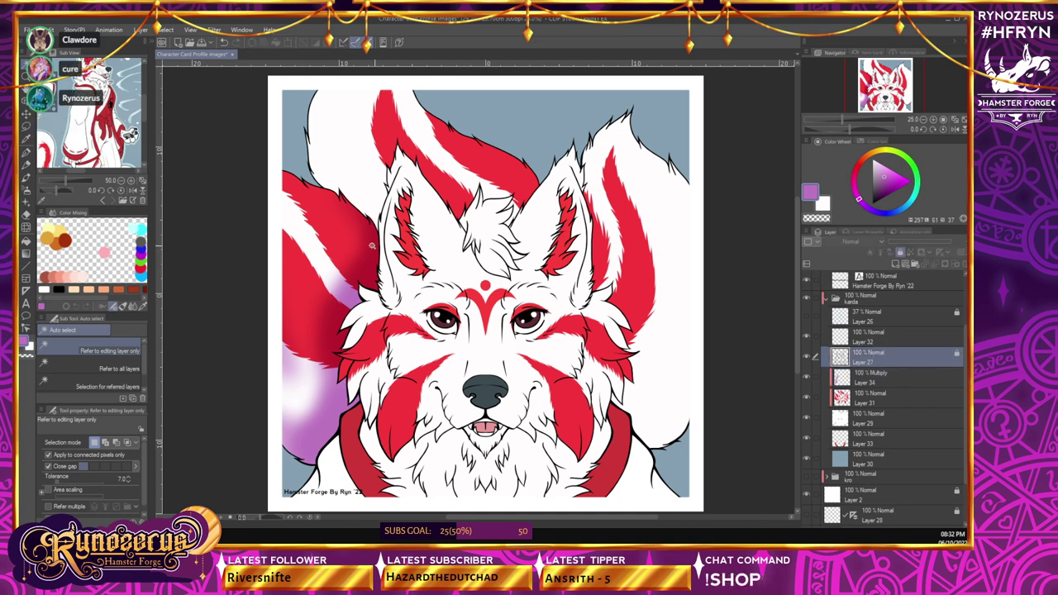
left_click(372, 246)
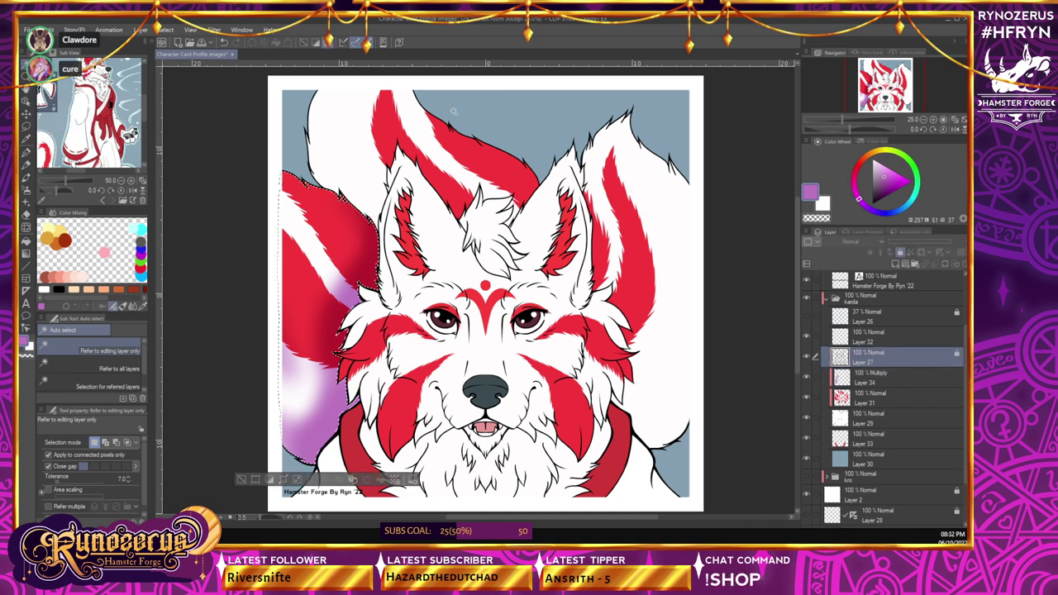
left_click(666, 263)
left_click(167, 29)
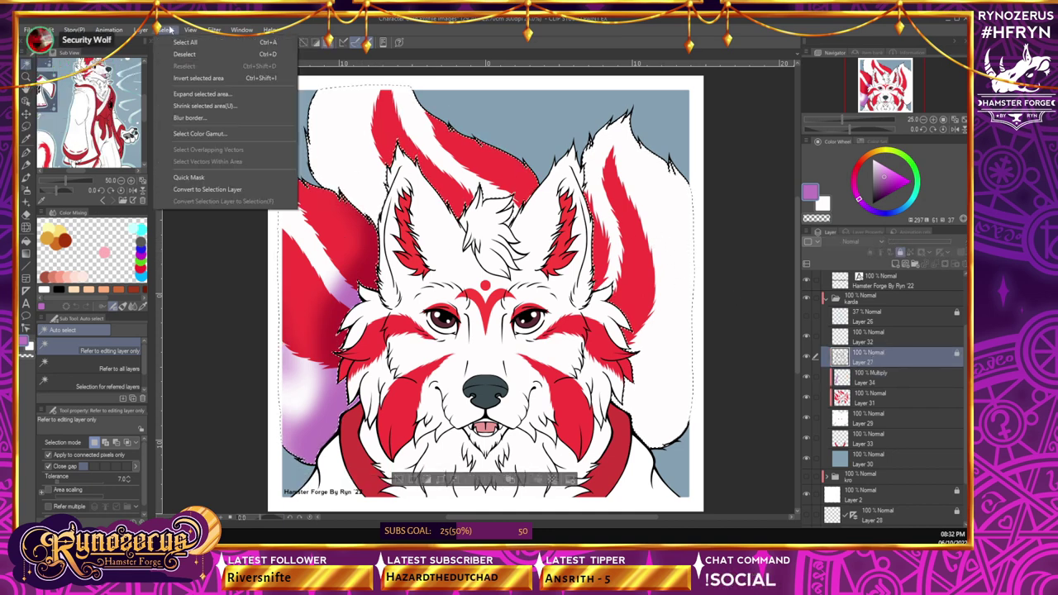
left_click(202, 93)
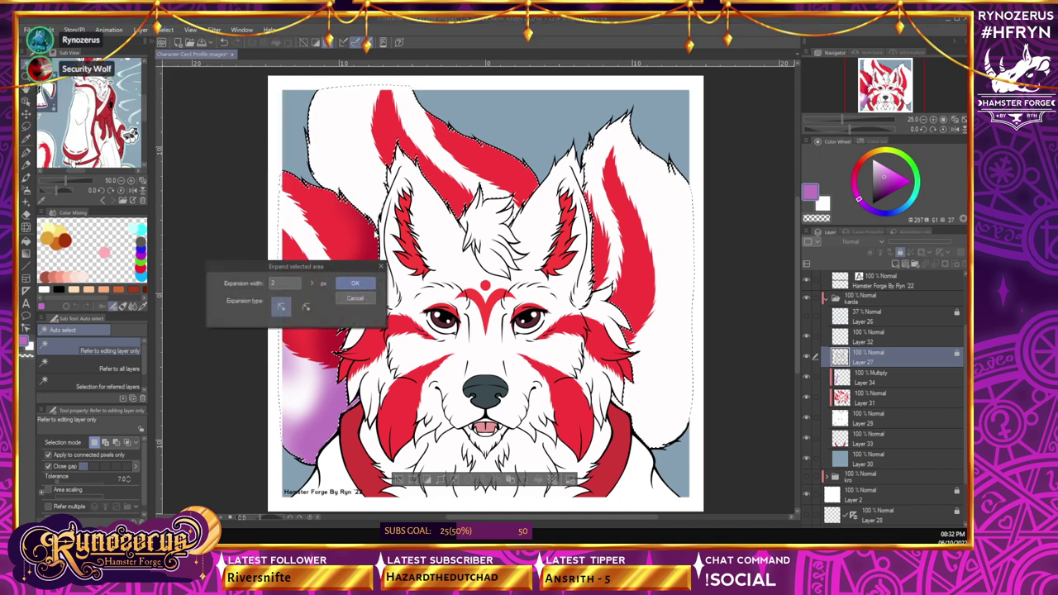
left_click(356, 284)
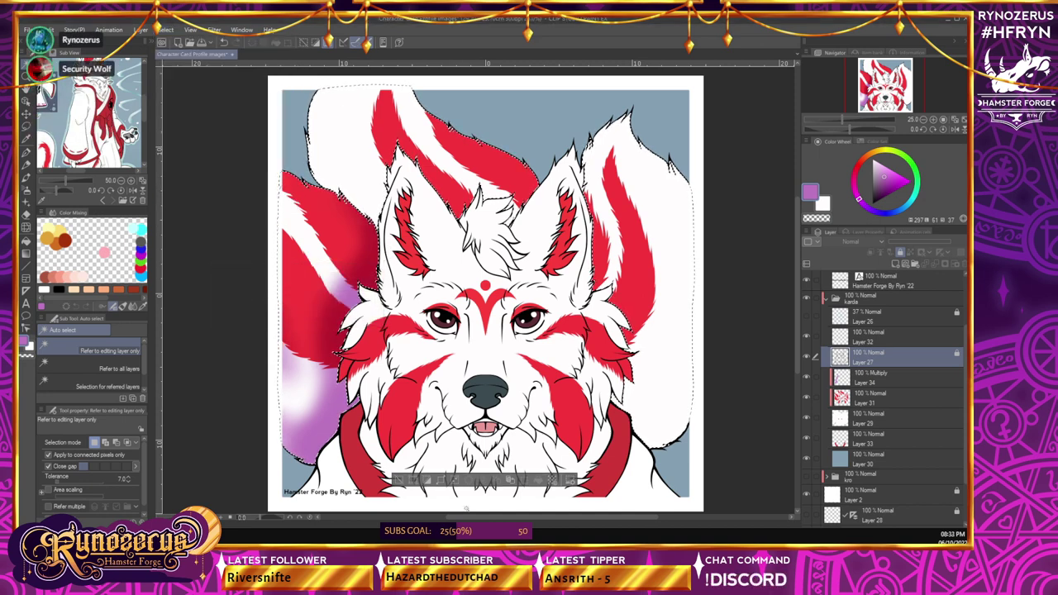
- Shade the upper and right tails around the head on Layer 34 with soft purple airbrush strokes at size 287.4
left_click(904, 385)
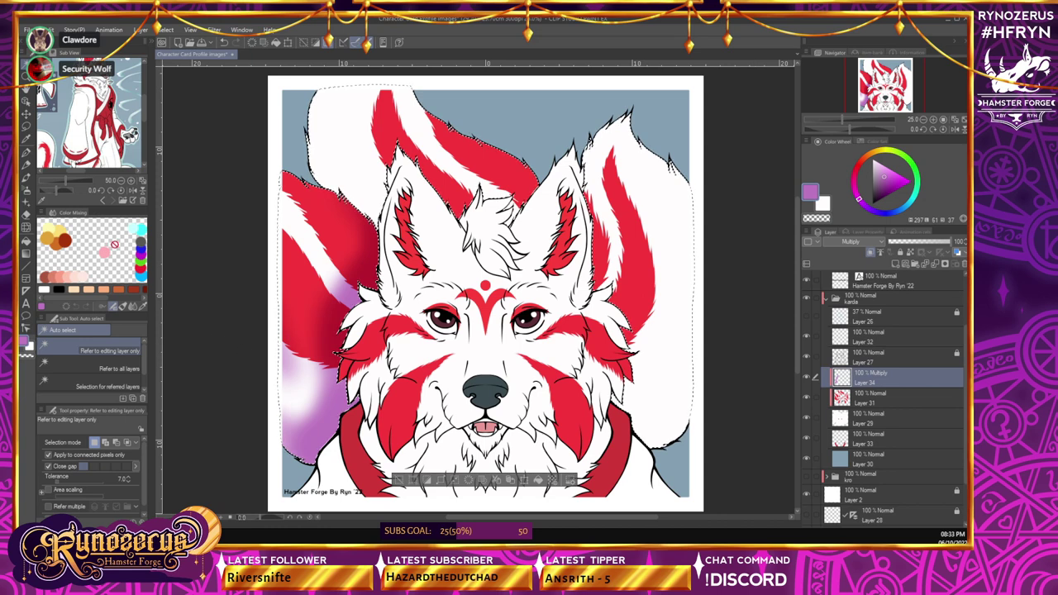
key("b")
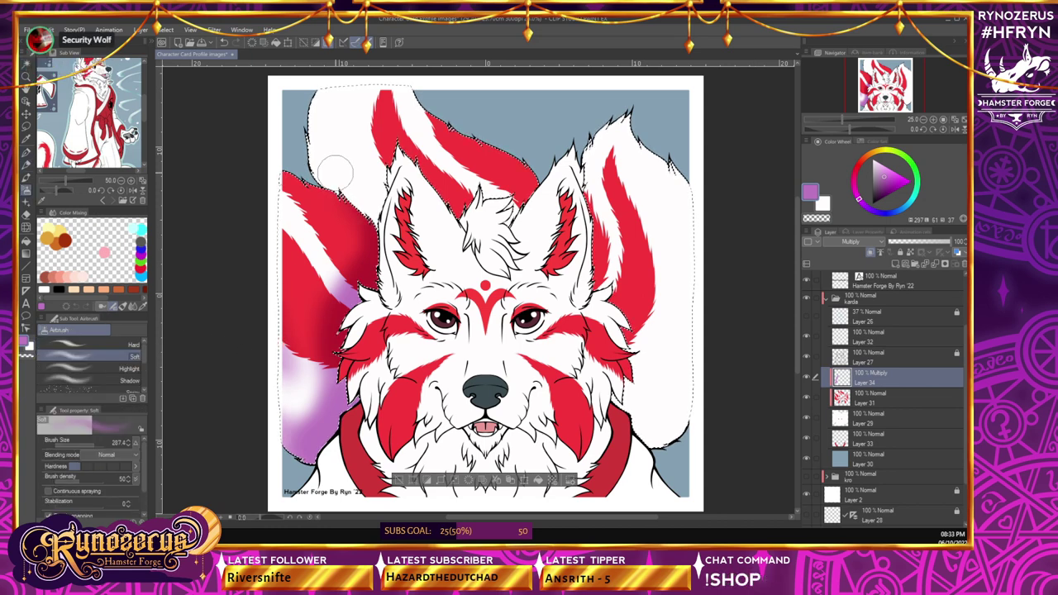
left_click_drag(336, 172, 379, 190)
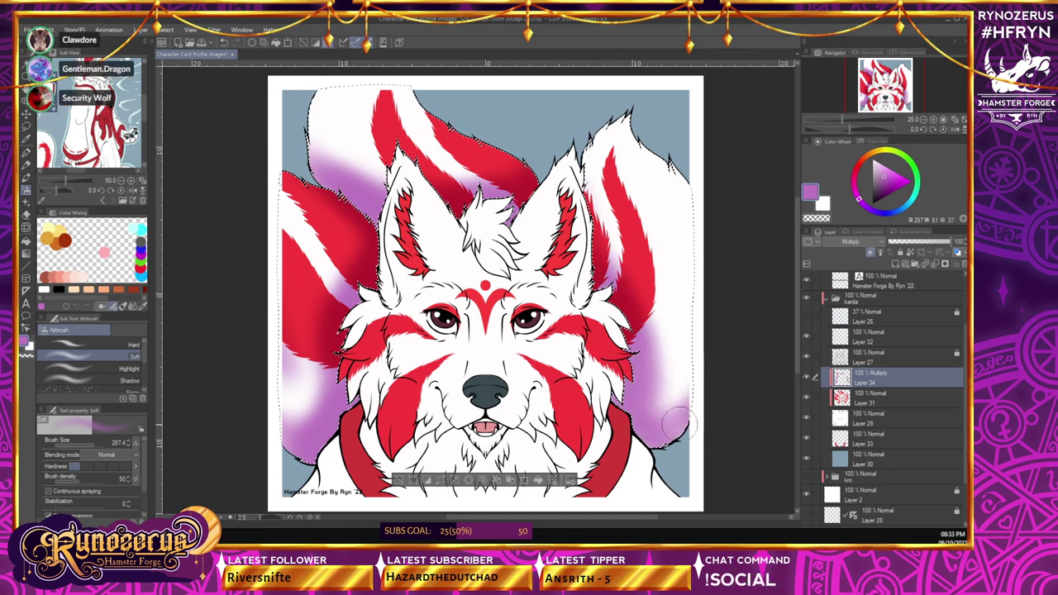
- Extend the soft purple shading along the right tail's lower outer edge and set the Opaque watercolor brush to size 41.3
left_click_drag(675, 423, 726, 392)
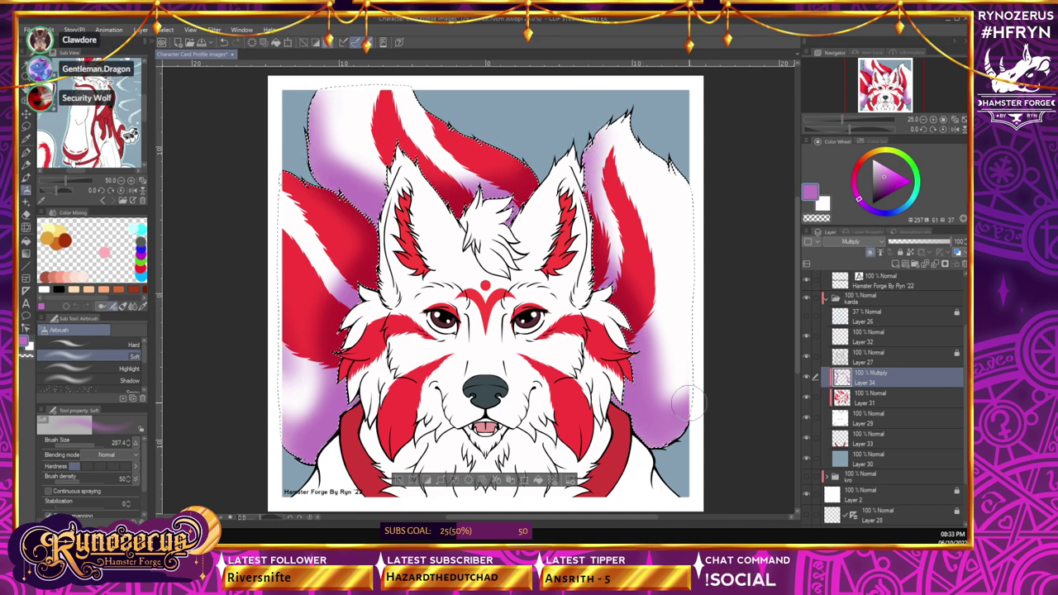
left_click_drag(798, 337, 798, 318)
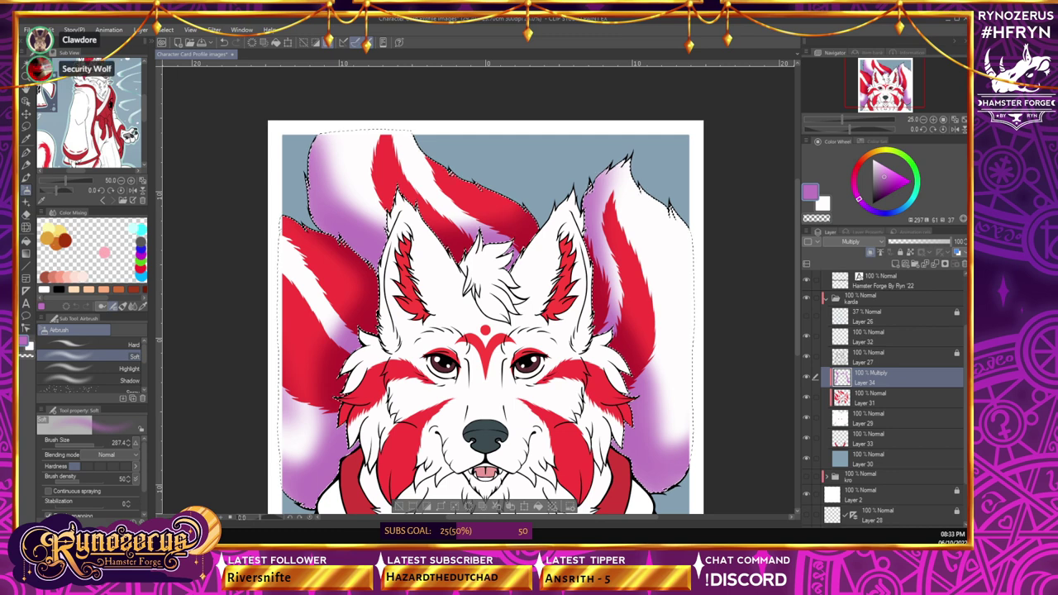
left_click(26, 178)
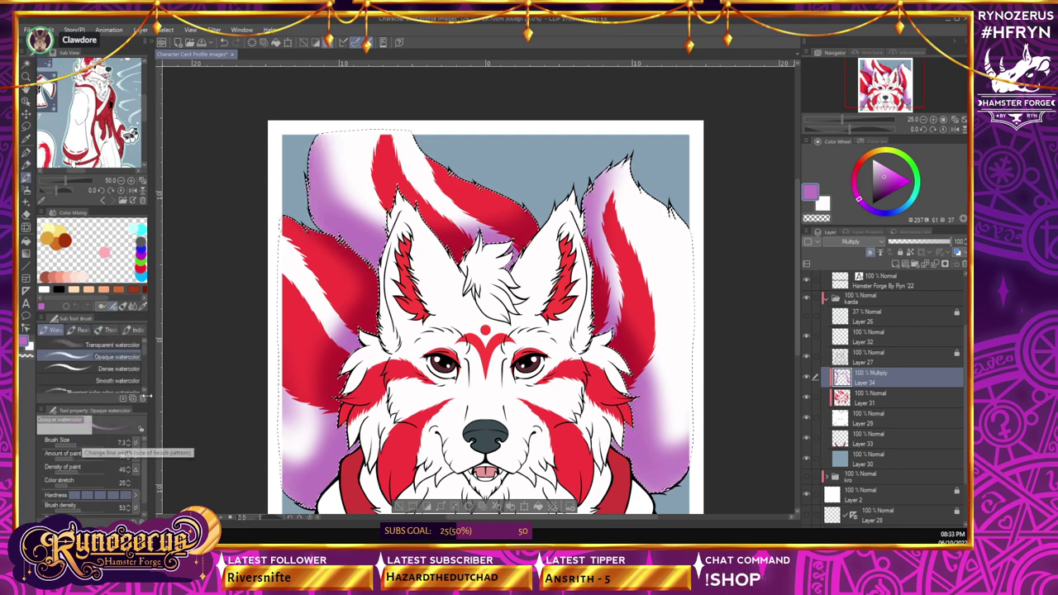
left_click_drag(110, 445, 86, 446)
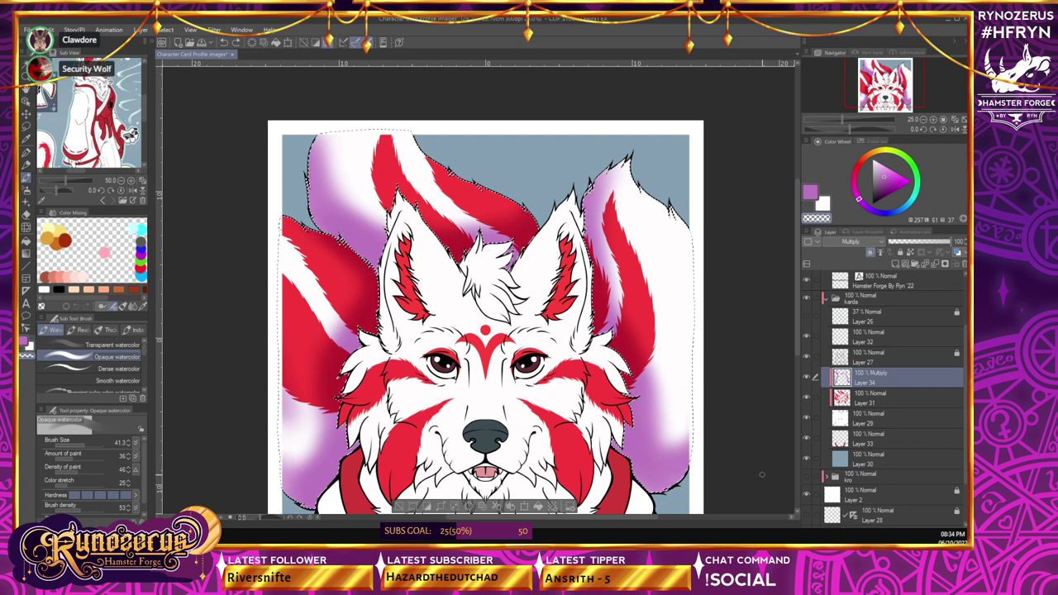
- Set the new layer above Layer 34 to Add (Glow) and ready the Soft airbrush with pale yellow as the secondary colour
left_click(868, 241)
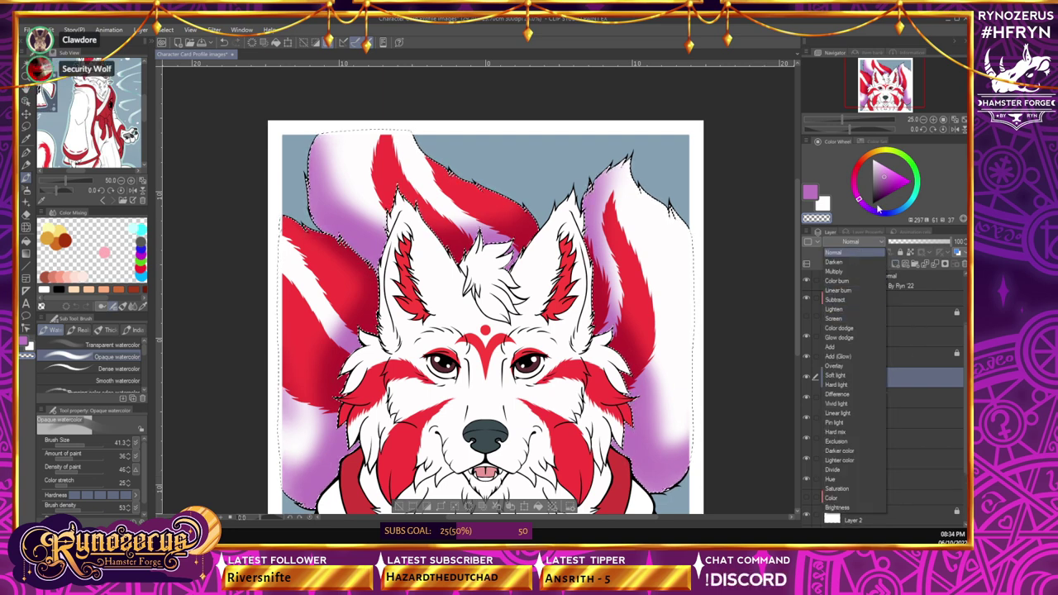
left_click(839, 356)
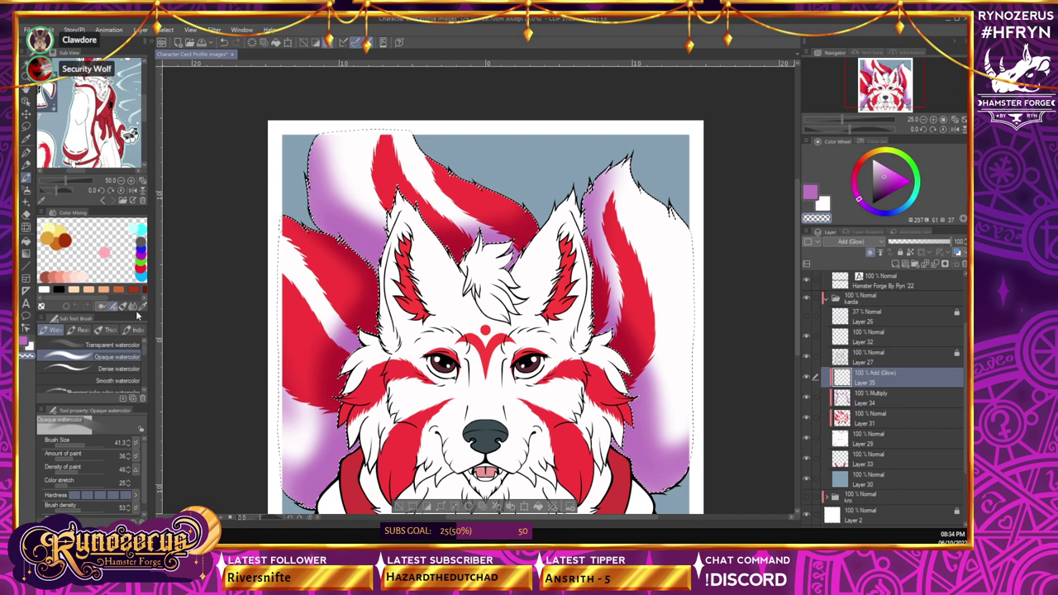
left_click(30, 347)
left_click(53, 227, "alt")
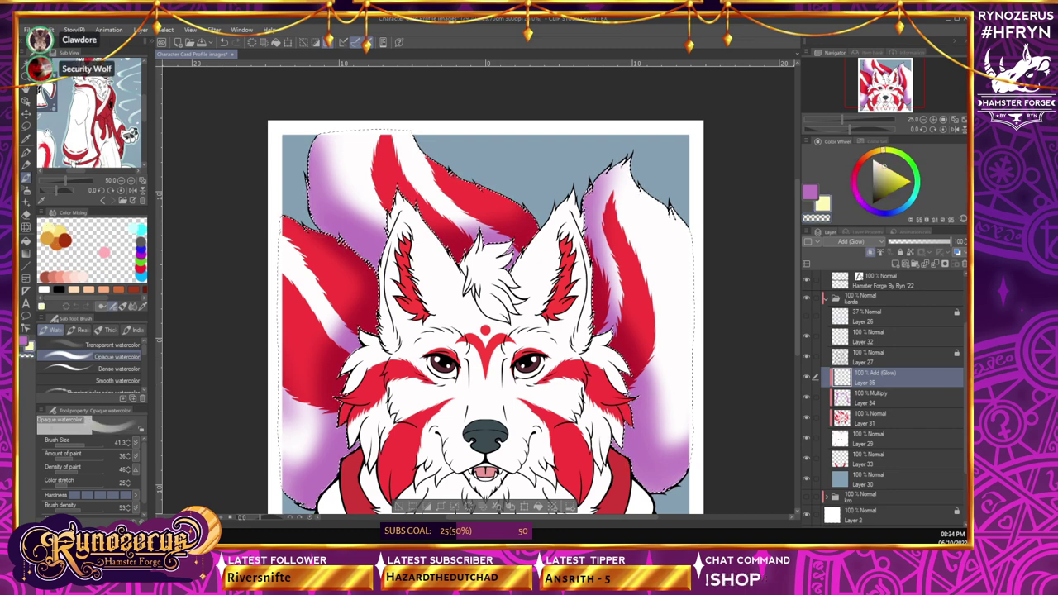
left_click(26, 190)
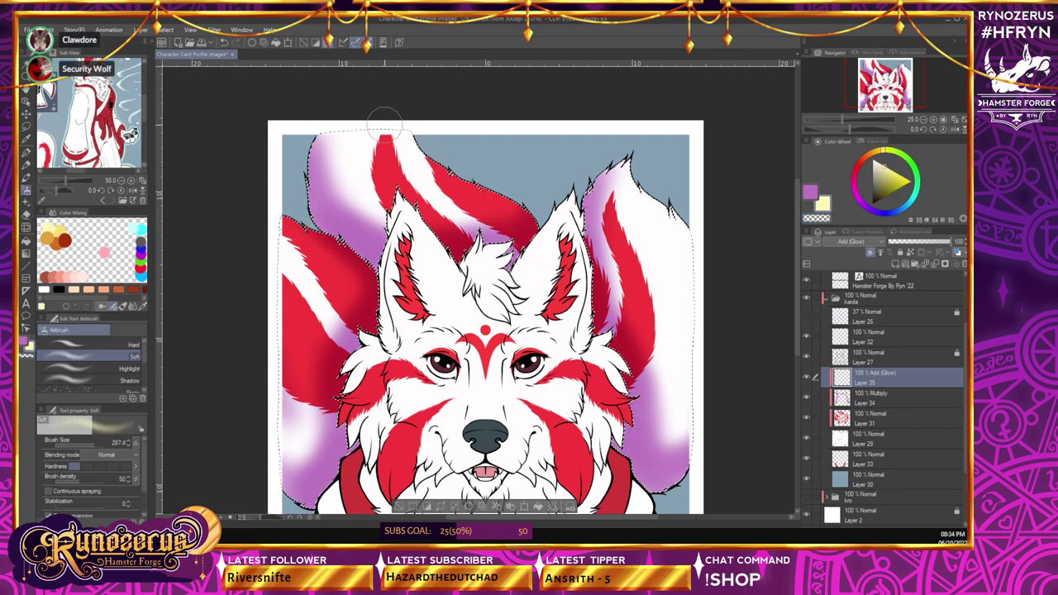
- Airbrush pale yellow glow highlights on the upper and left tails, undoing the heavy stroke on the left tail
left_click_drag(424, 167, 466, 153)
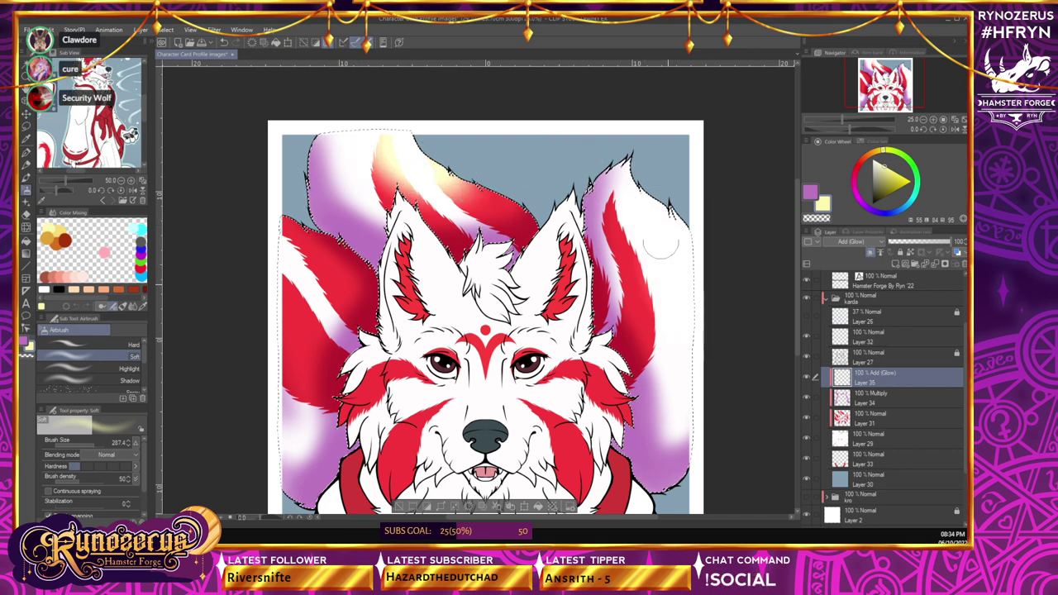
left_click_drag(280, 214, 299, 364)
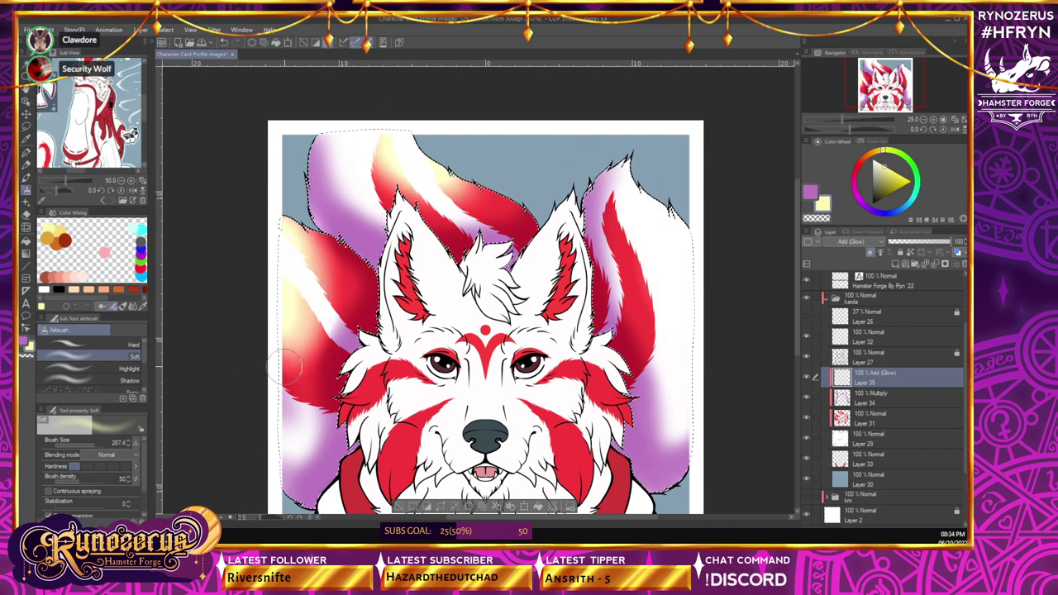
key("ctrl+z")
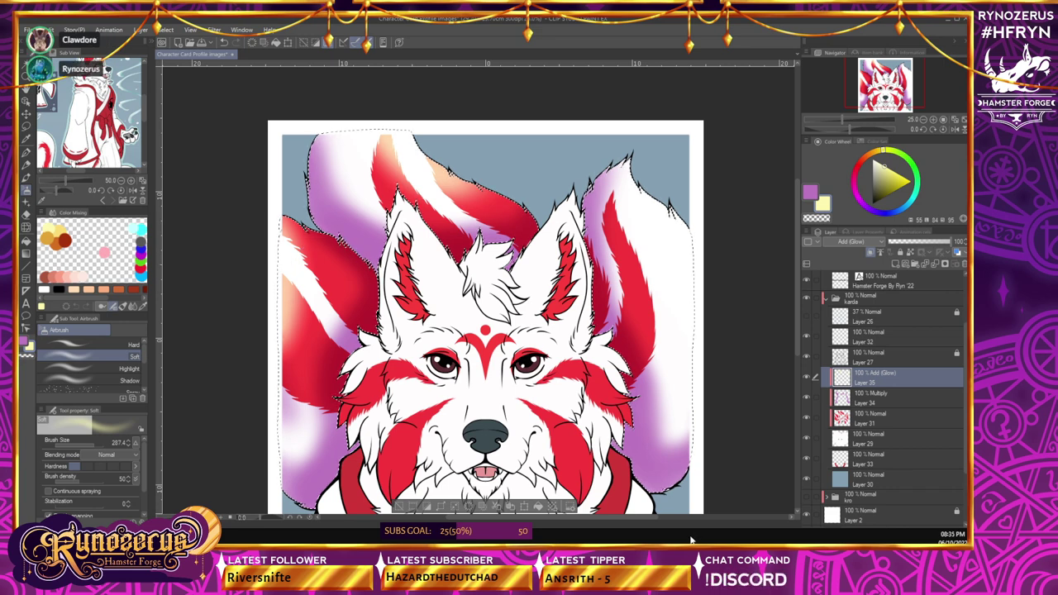
- Lower the Add (Glow) layer's opacity to 64% and add a new Normal layer directly above Layer 31
left_click_drag(941, 244, 929, 243)
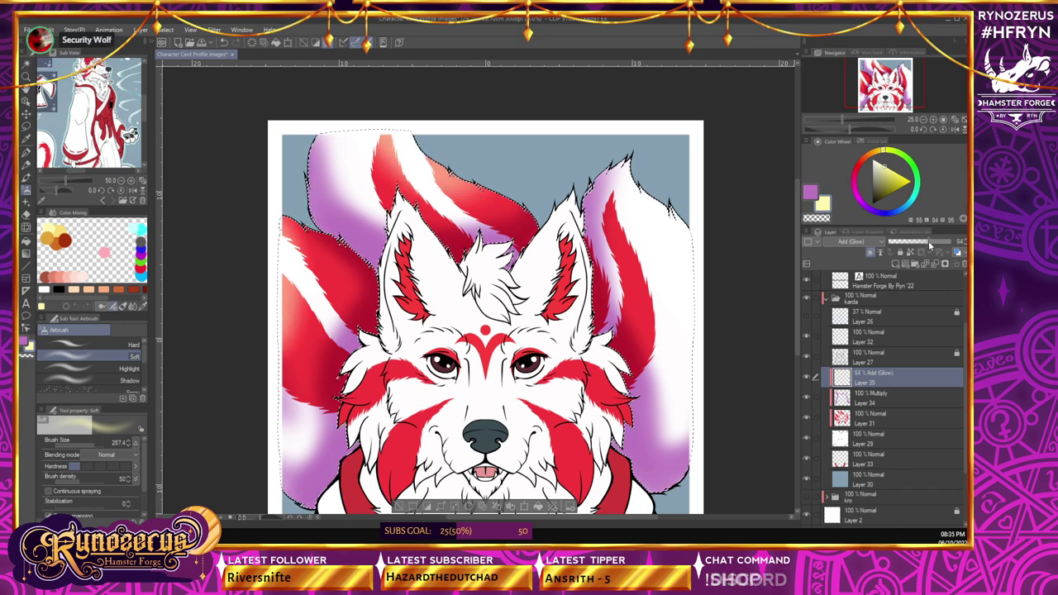
left_click(894, 415)
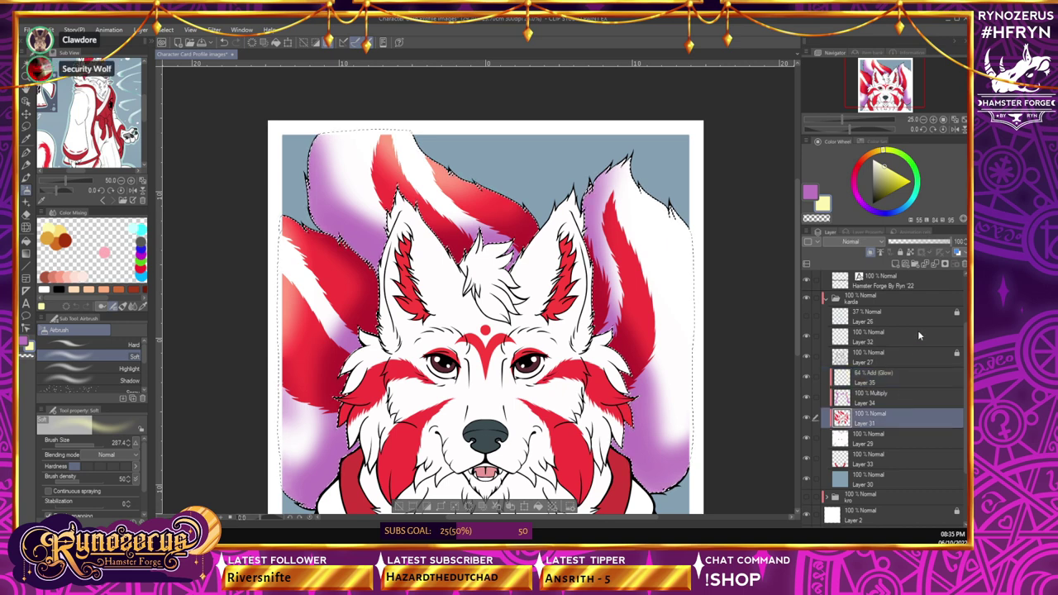
left_click(895, 263)
- Try merging Layer 34 and then the glow Layer 35 down into Layer 36, and undo both merges
left_click(886, 376)
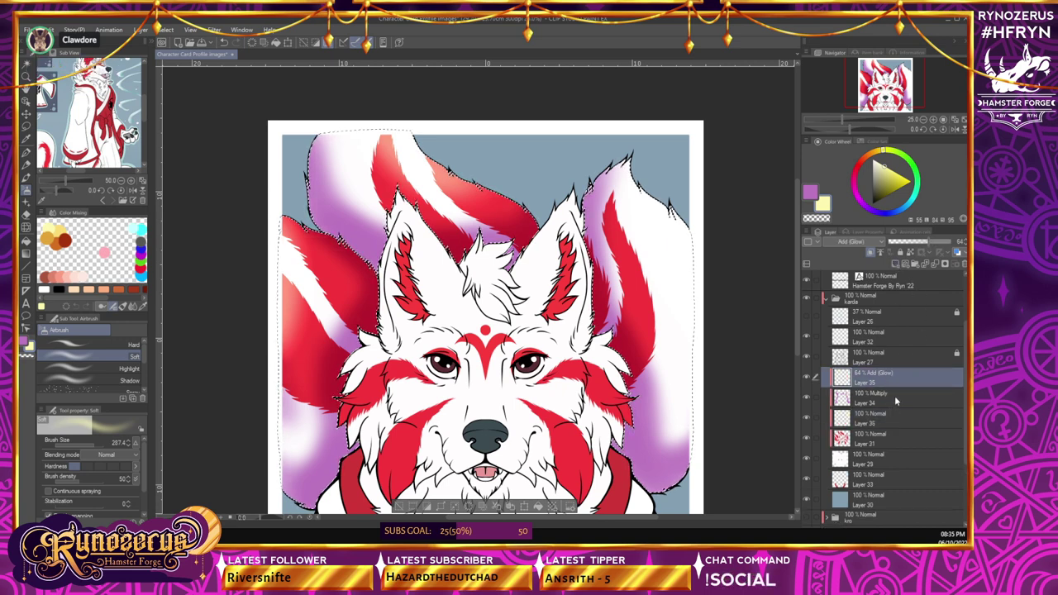
left_click(895, 396)
key("ctrl+e")
left_click(890, 379)
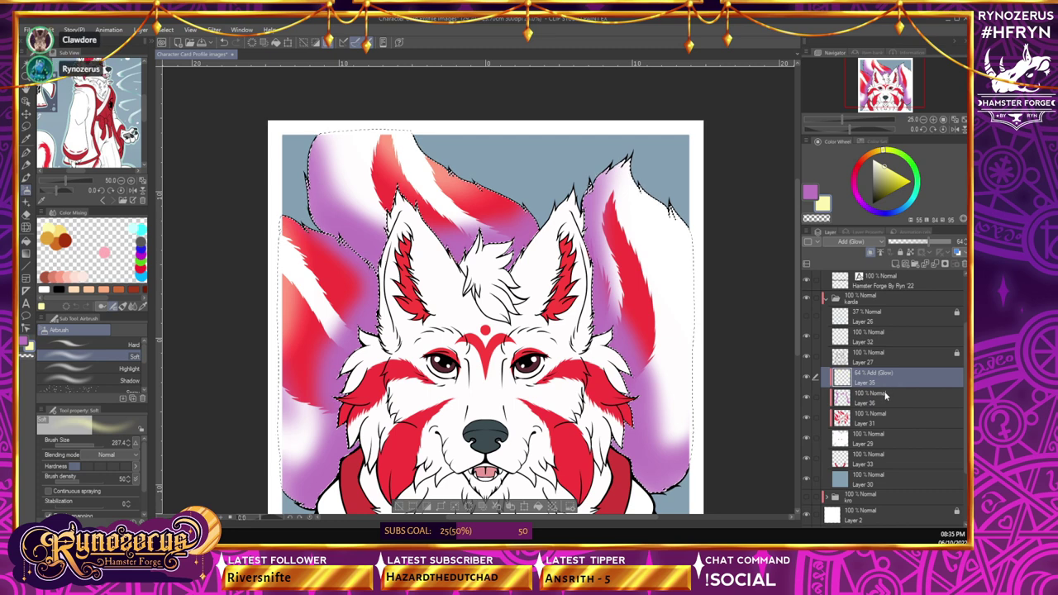
key("ctrl+e")
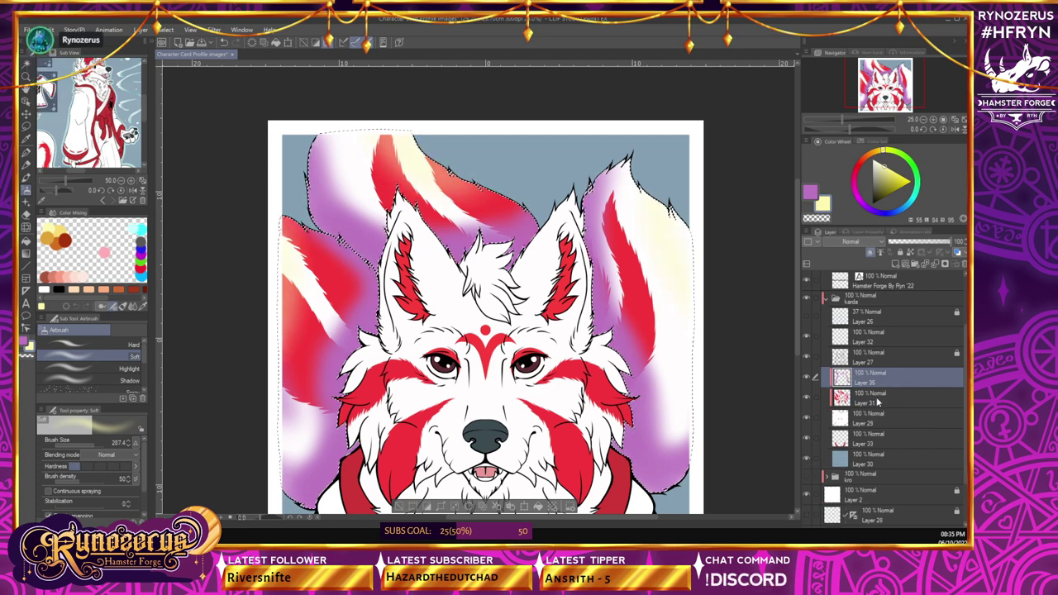
key("ctrl+z")
key("ctrl+z")
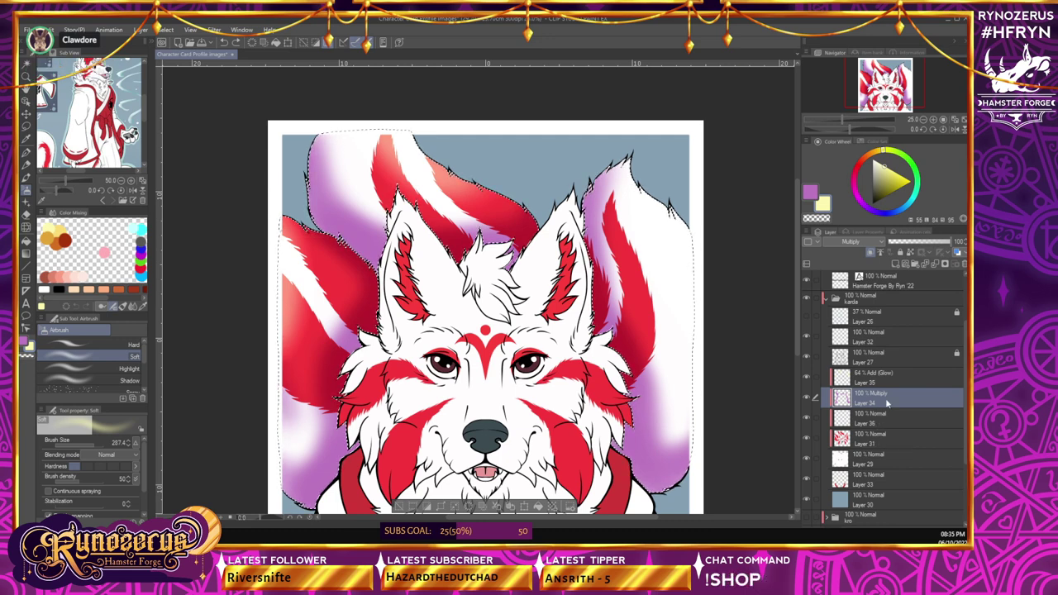
- Try merging Layers 35, 34 and 36 together as one selection, and undo the merge
left_click(885, 419)
left_click(892, 379, "shift")
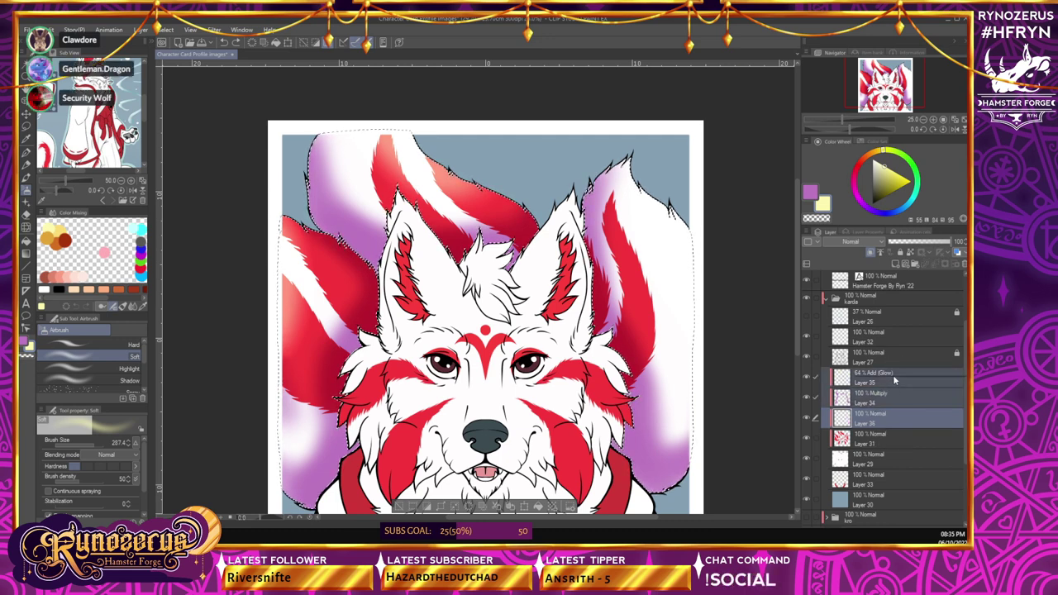
right_click(893, 375)
left_click(900, 332)
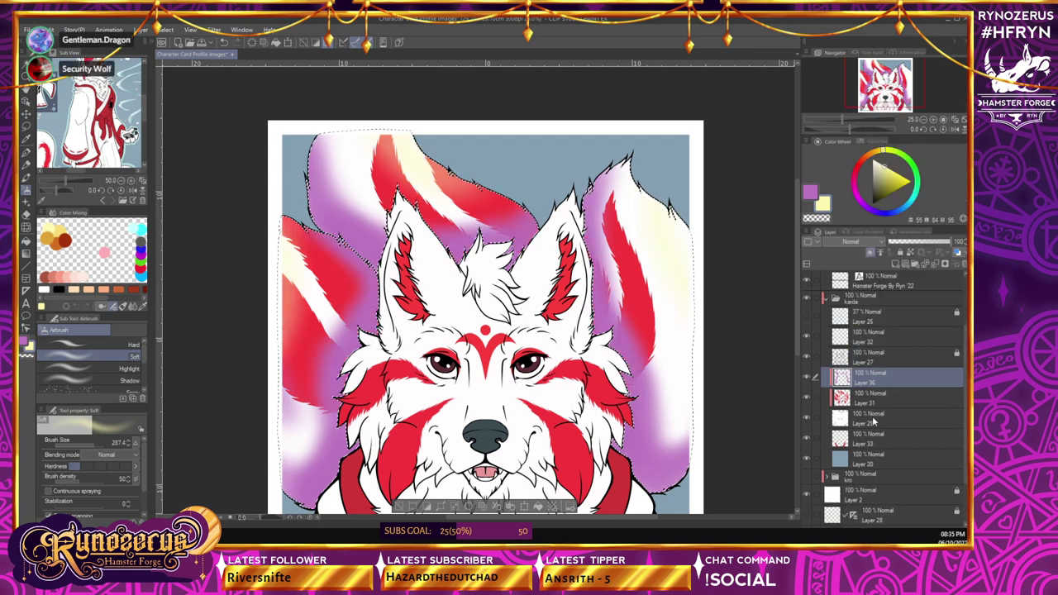
key("ctrl+z")
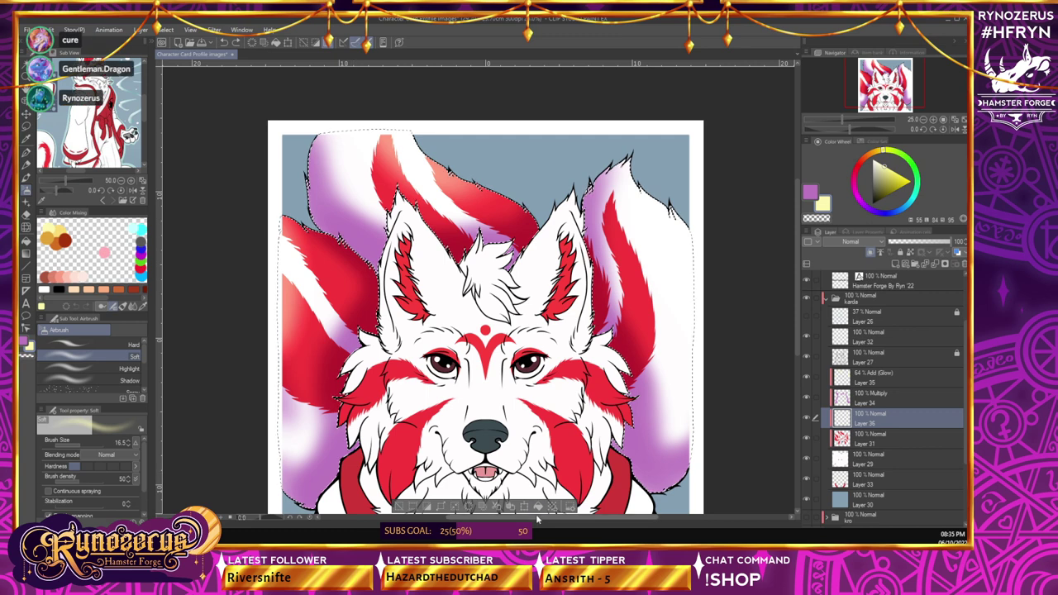
- Break up the purple tail shading on Layer 34 into fur-like streaks using the Soft airbrush at size 56.1 with transparent colour
left_click(898, 401)
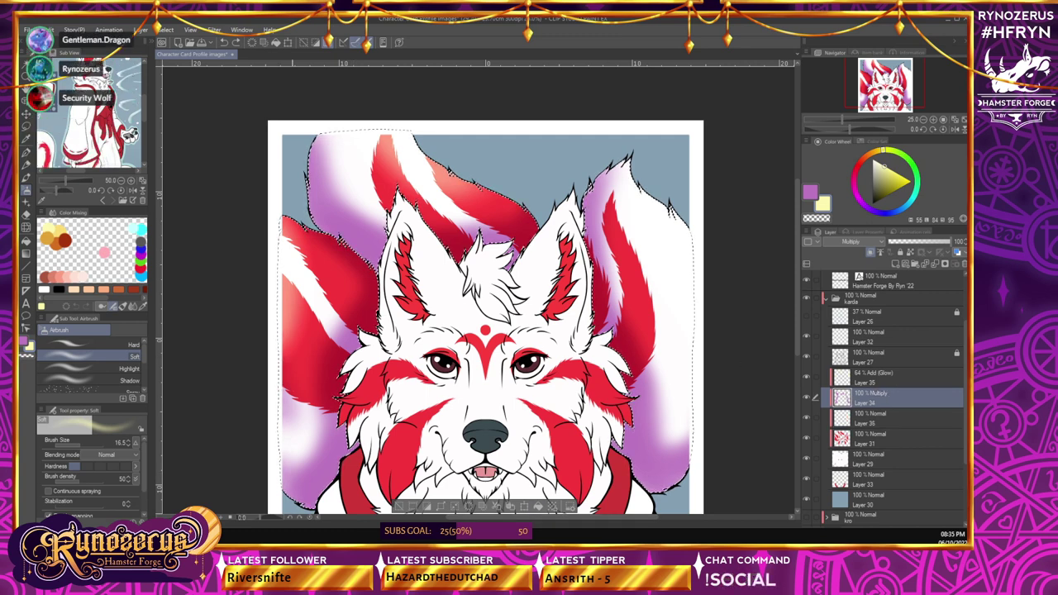
left_click(86, 445)
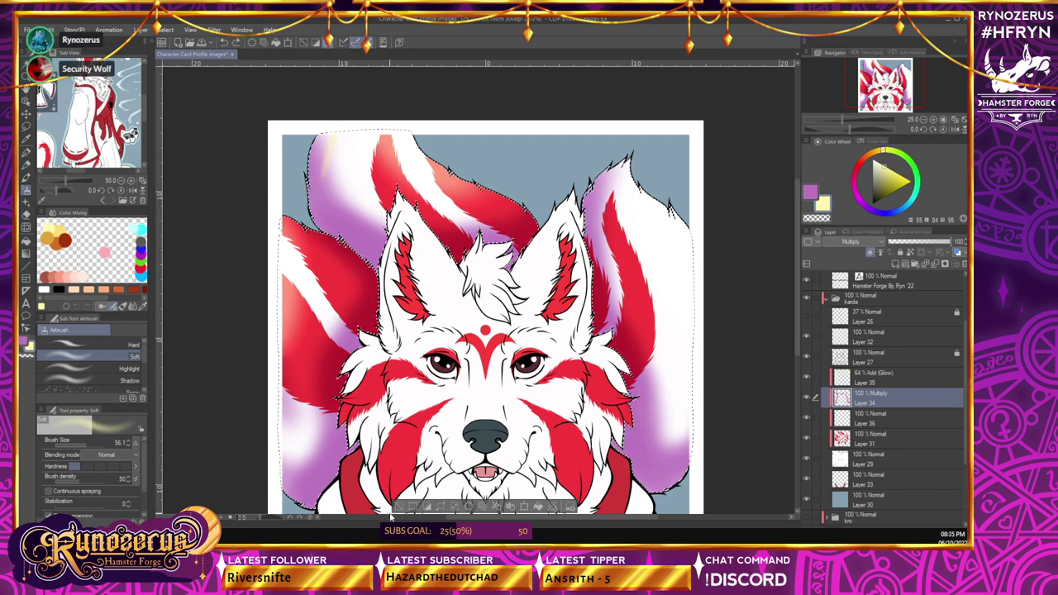
left_click(27, 356)
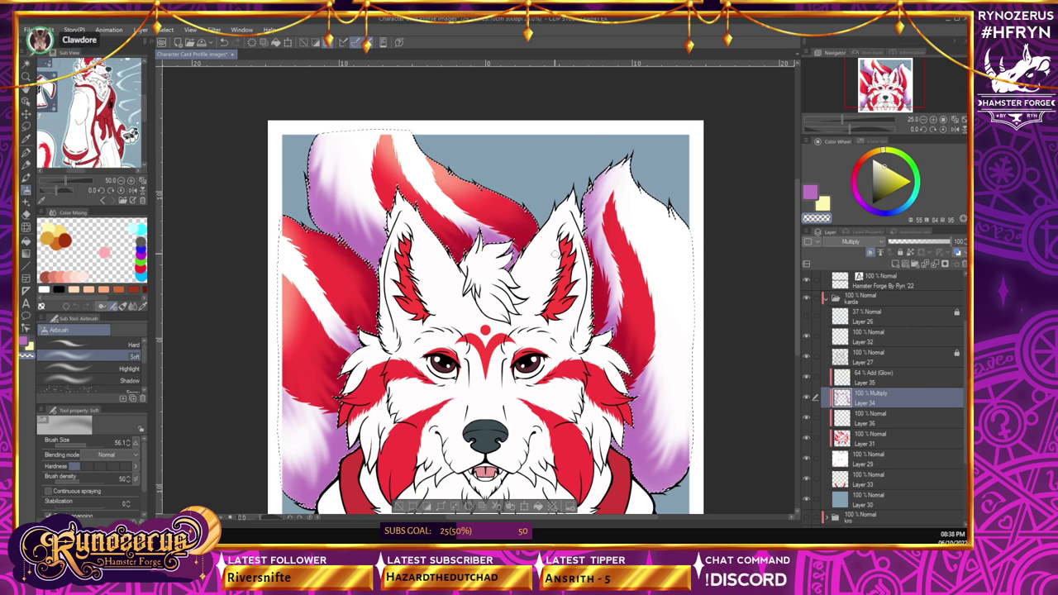
- Streak the tail highlights on the glow Layer 35 with the transparent airbrush and clear the tail selection
left_click(902, 380)
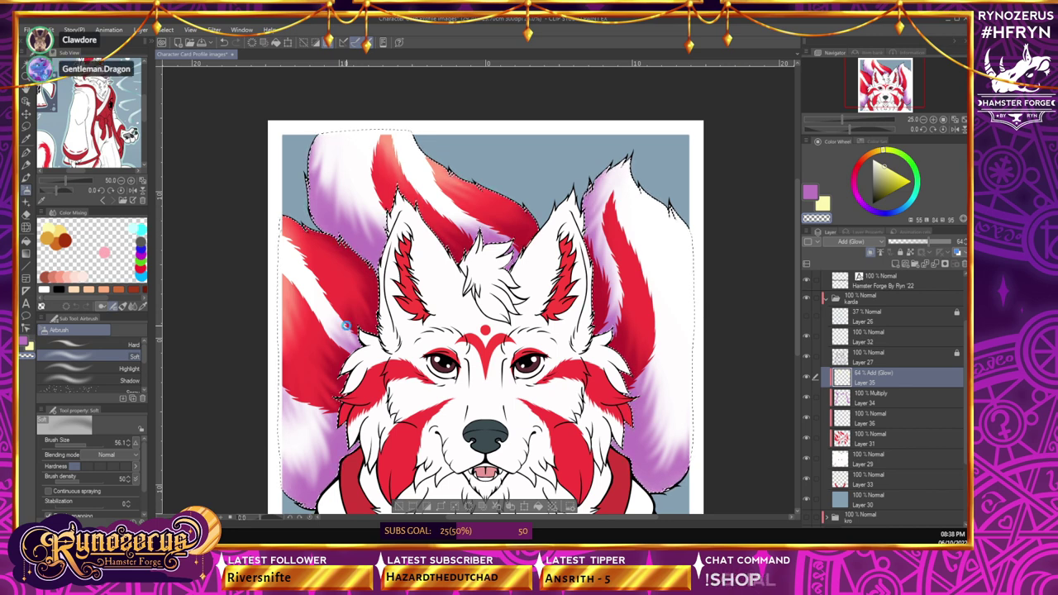
left_click_drag(796, 280, 804, 331)
scroll(777, 389, "up", 1)
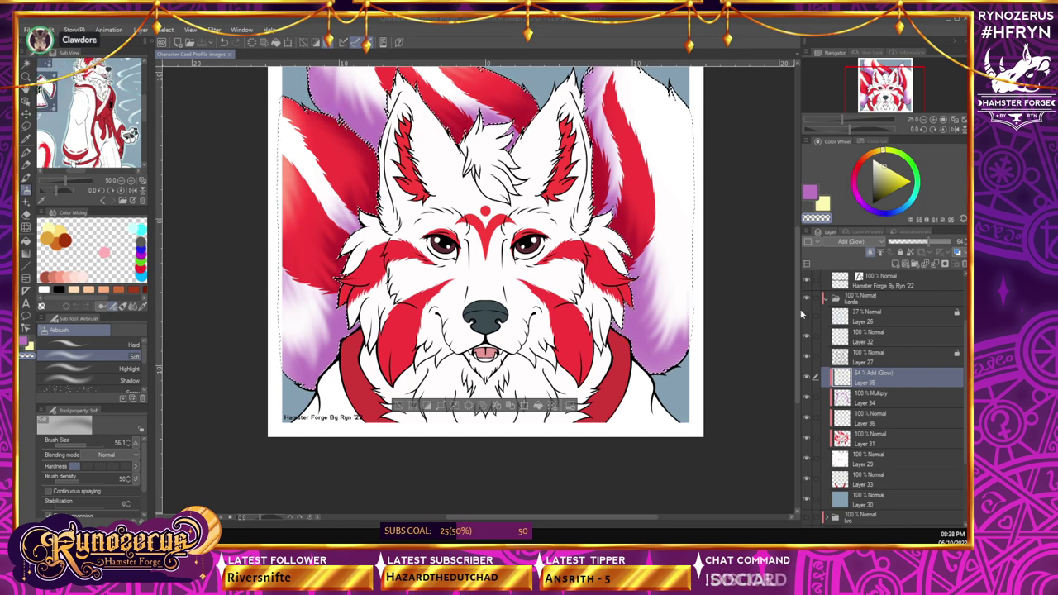
left_click_drag(798, 313, 796, 286)
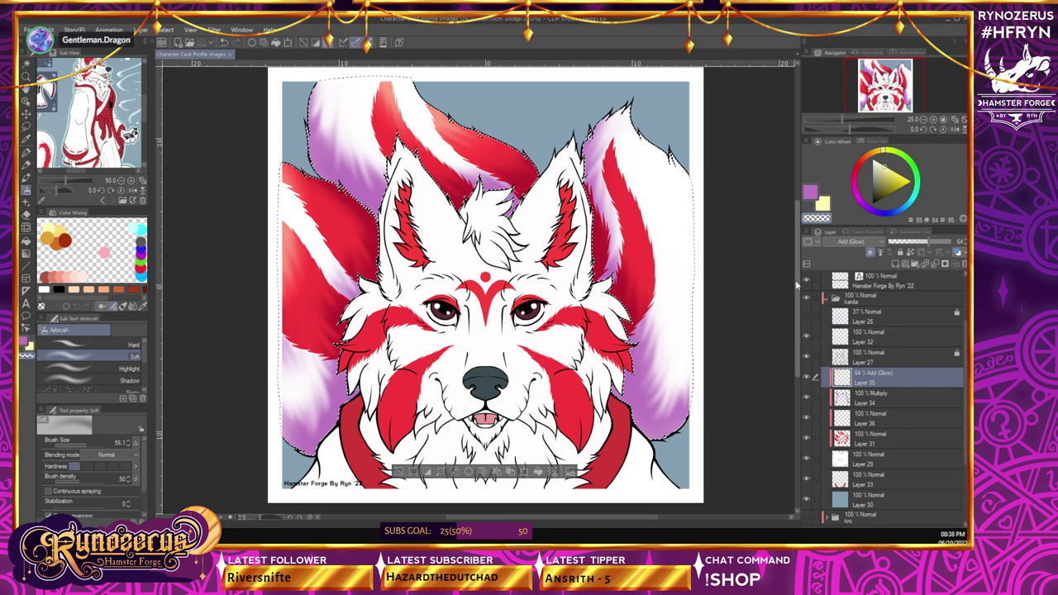
key("ctrl+d")
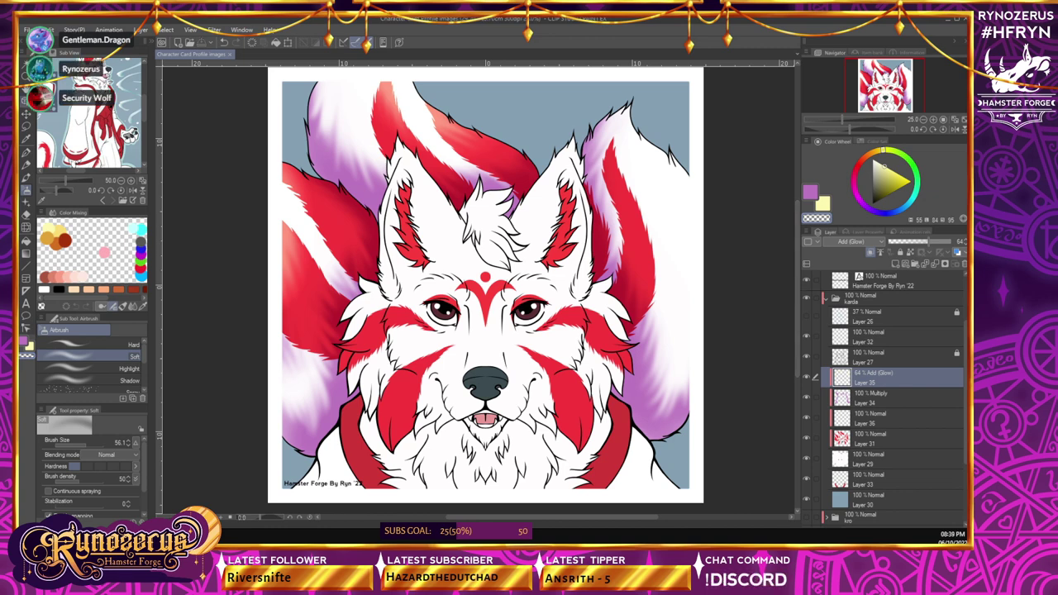
- Select the head and chest fur areas from Layer 27's line art and expand the selection by 2 px
key("w")
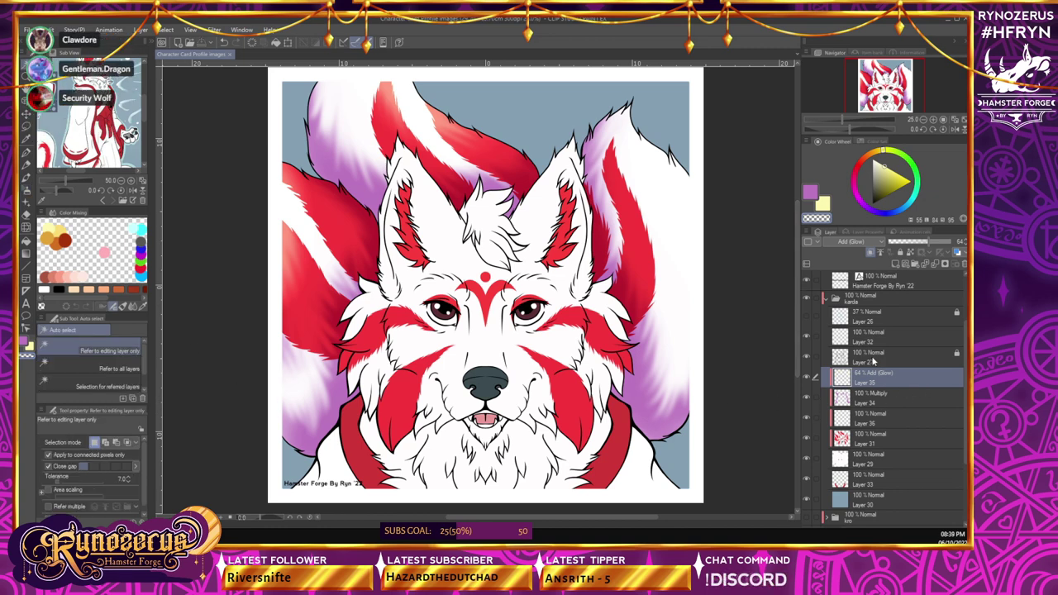
left_click(901, 356)
left_click(571, 266)
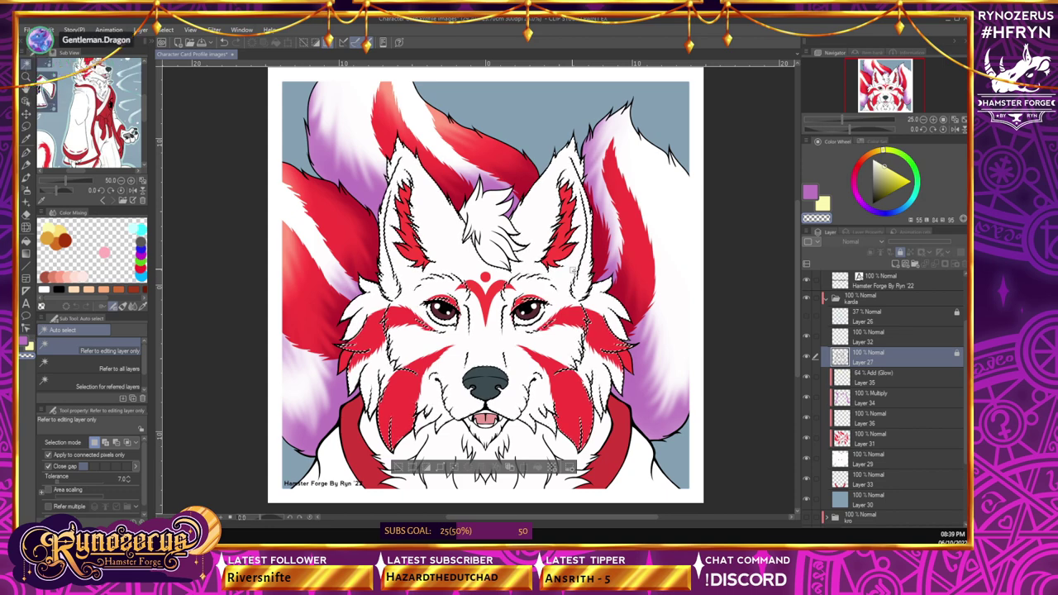
left_click(440, 439, "shift")
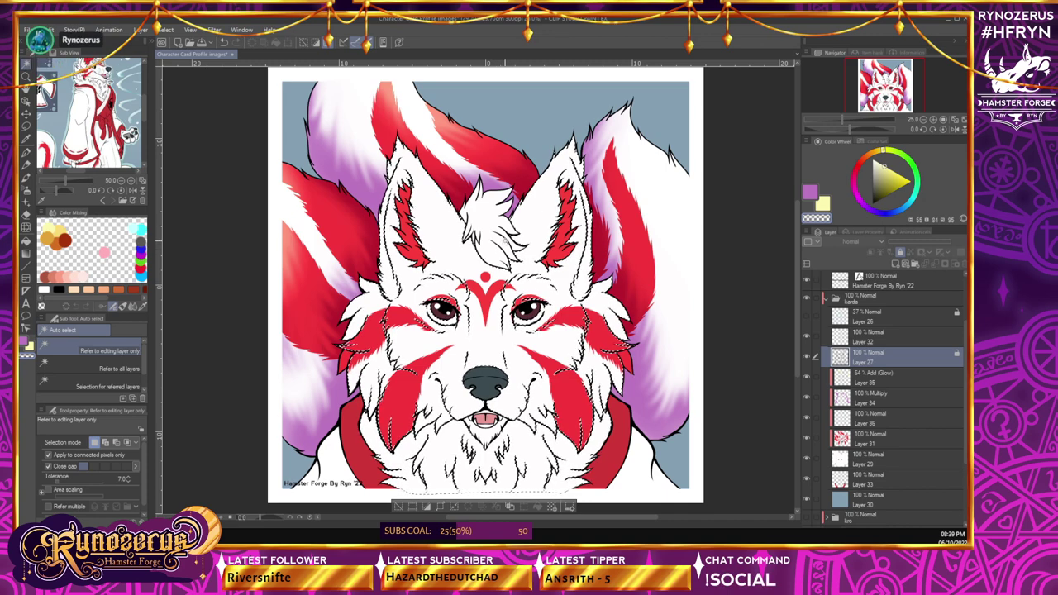
left_click(164, 30)
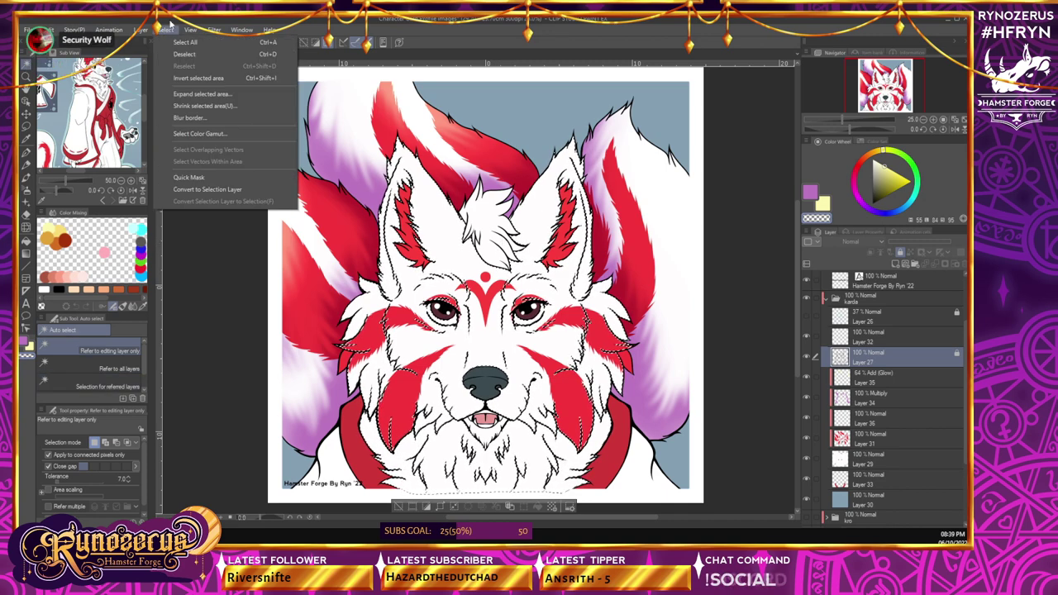
left_click(203, 94)
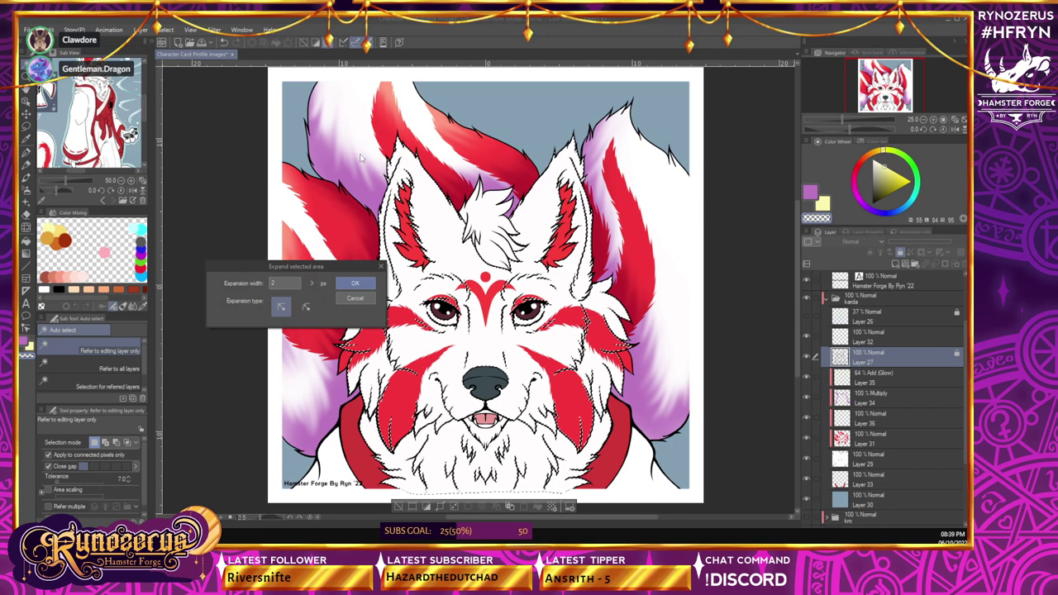
left_click(356, 285)
- Set up the Soft airbrush at size 114.7 with purple on Layer 34 and clear the head and chest fur selection
left_click(827, 397)
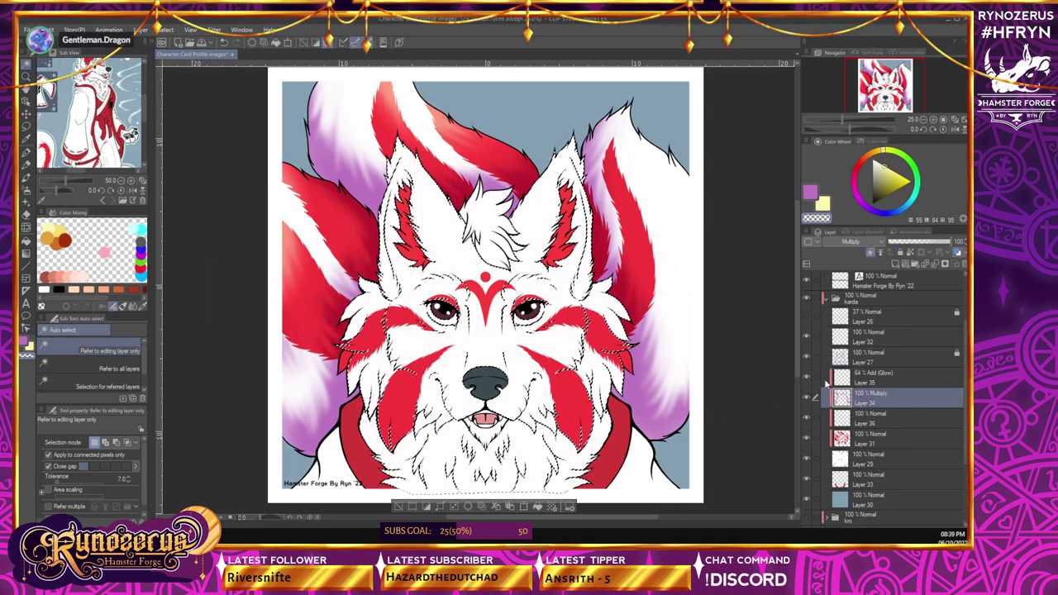
left_click(25, 191)
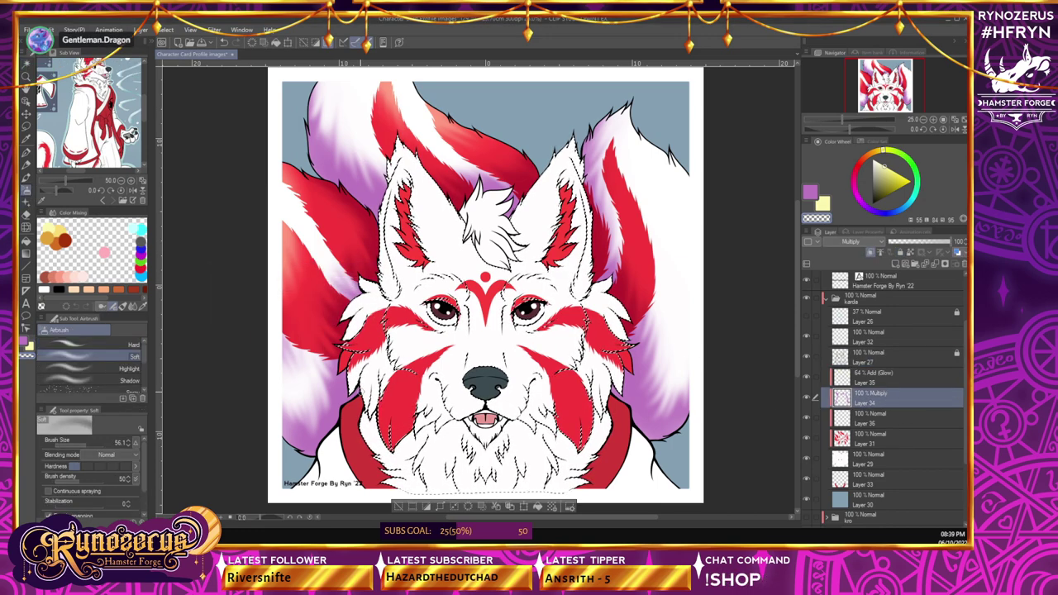
left_click(90, 445)
left_click(24, 340)
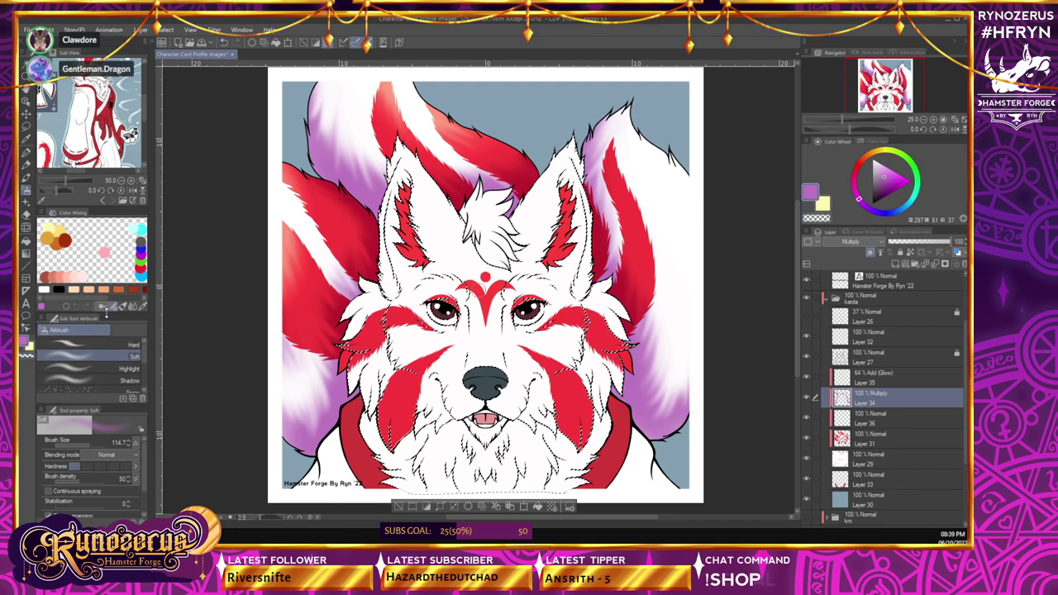
left_click_drag(362, 409, 405, 471)
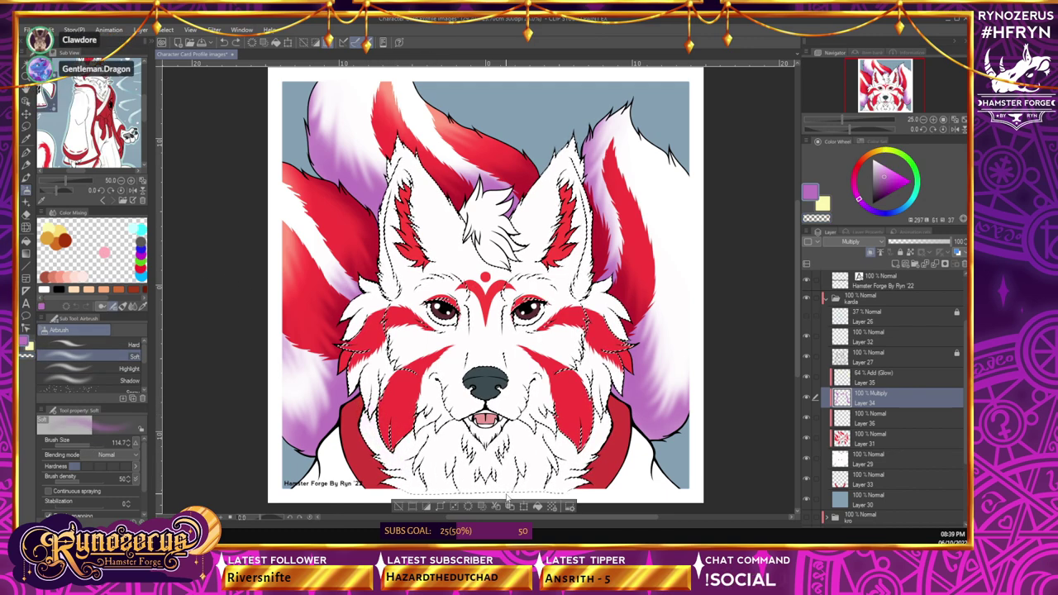
key("ctrl+d")
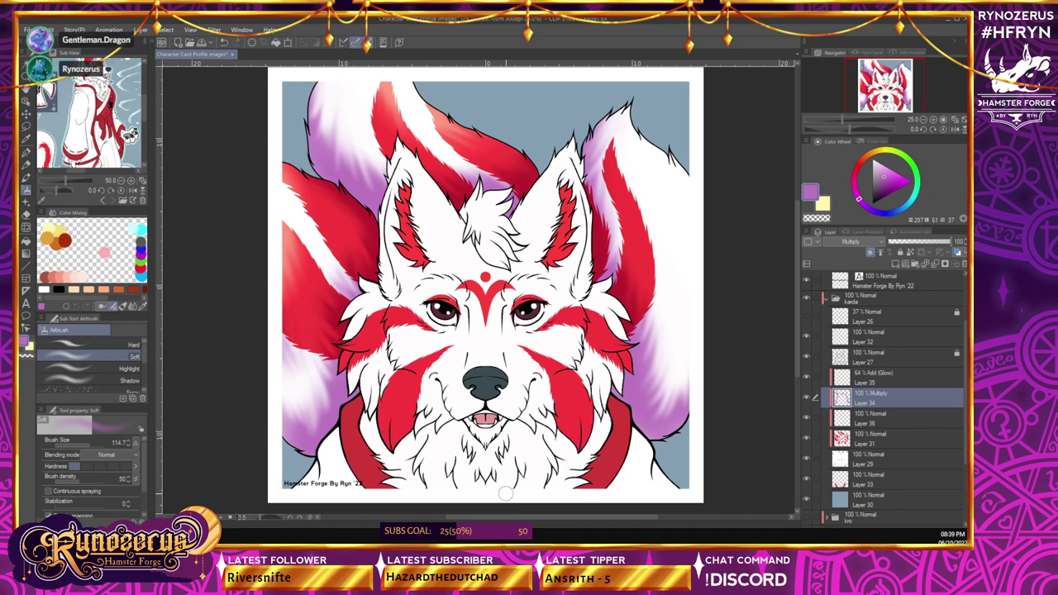
- Select only the chest fur below the chin from Layer 27's line art and expand the selection by 2 px
left_click(884, 364)
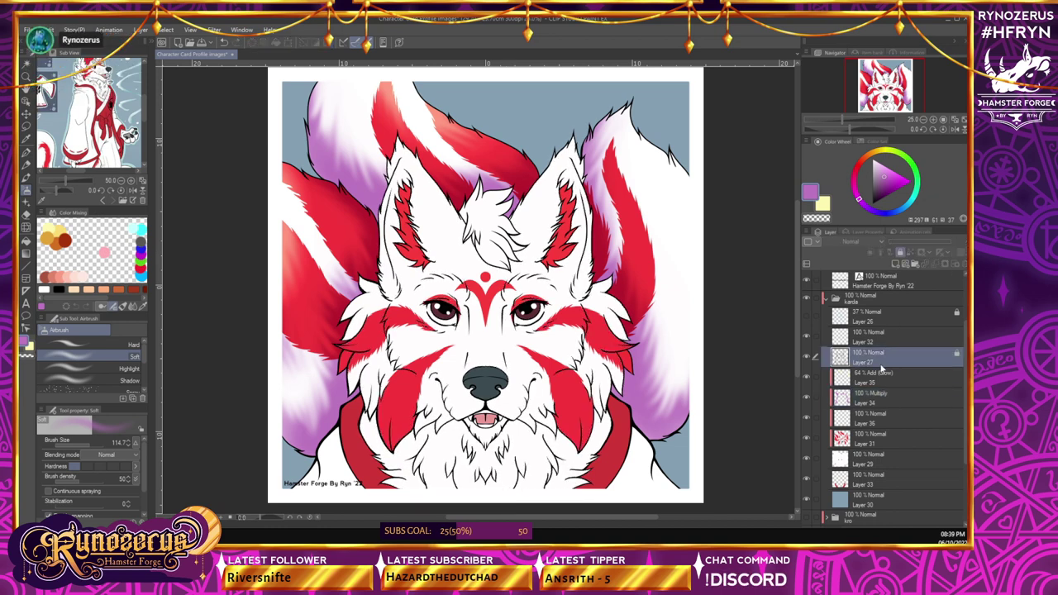
key("w")
left_click(449, 445)
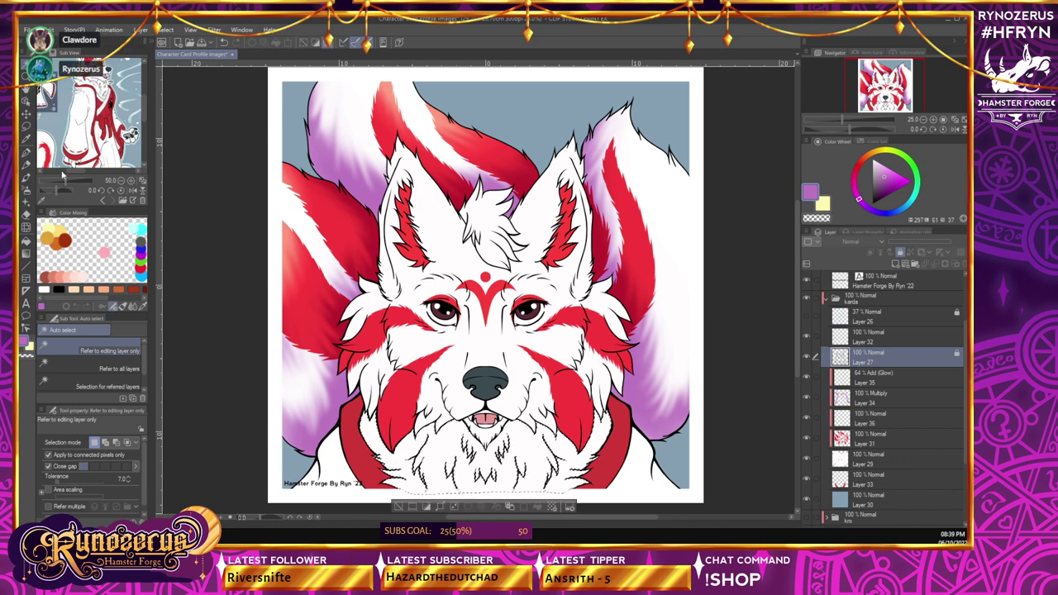
key("b")
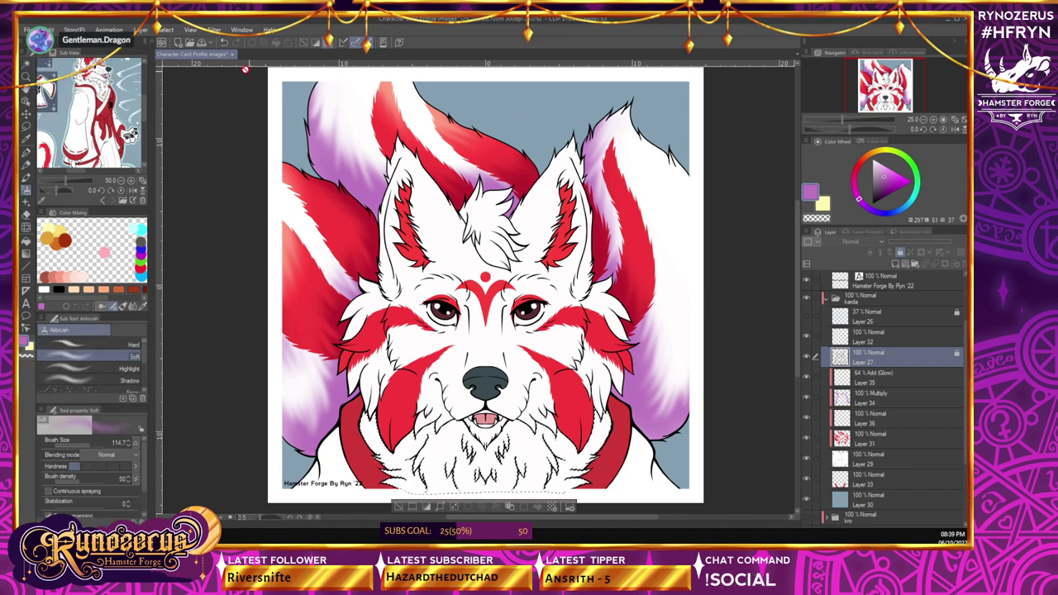
left_click(168, 30)
left_click(199, 105)
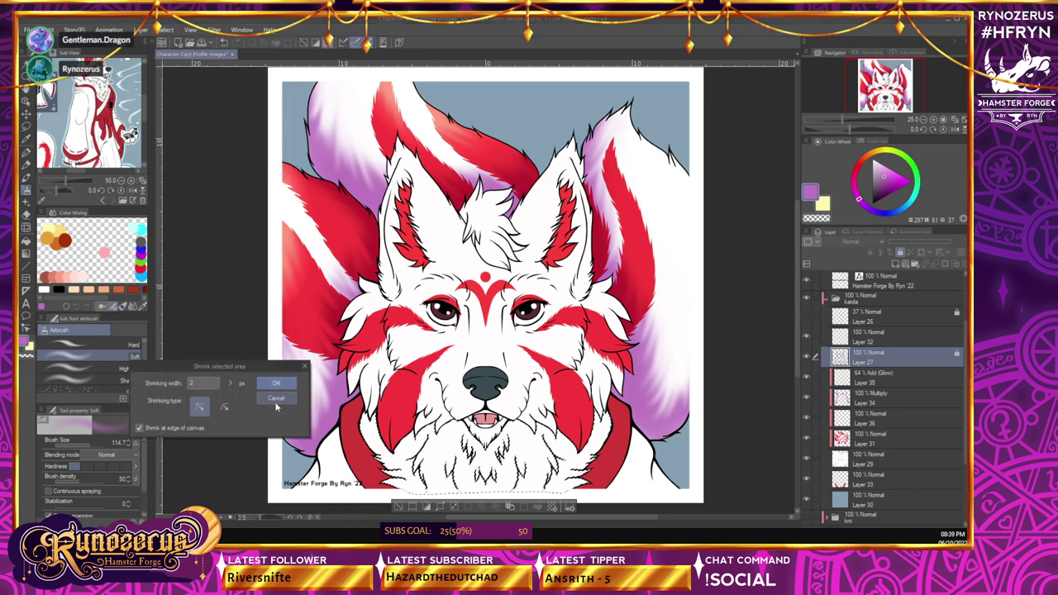
left_click(276, 399)
left_click(168, 30)
left_click(198, 95)
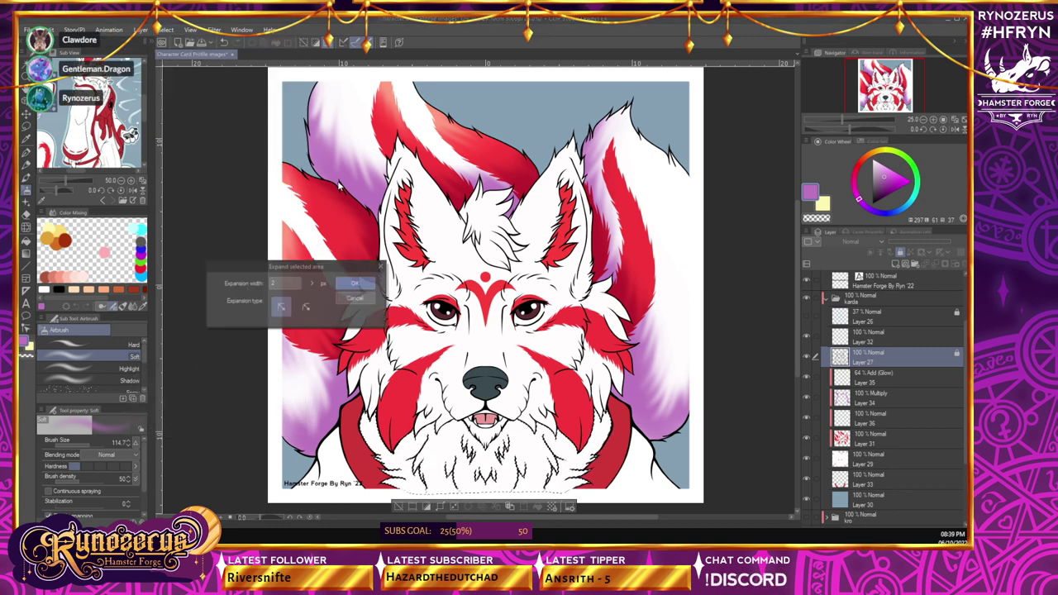
left_click(358, 284)
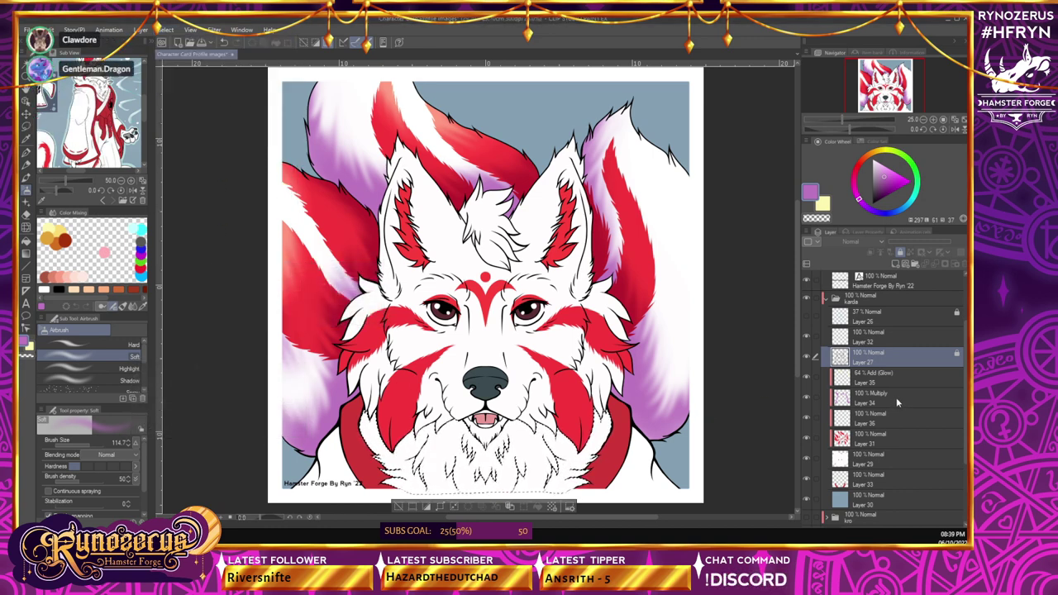
- Airbrush purple shading over the selected chest fur on Layer 34, mirrored about the vertical symmetry ruler
left_click(897, 397)
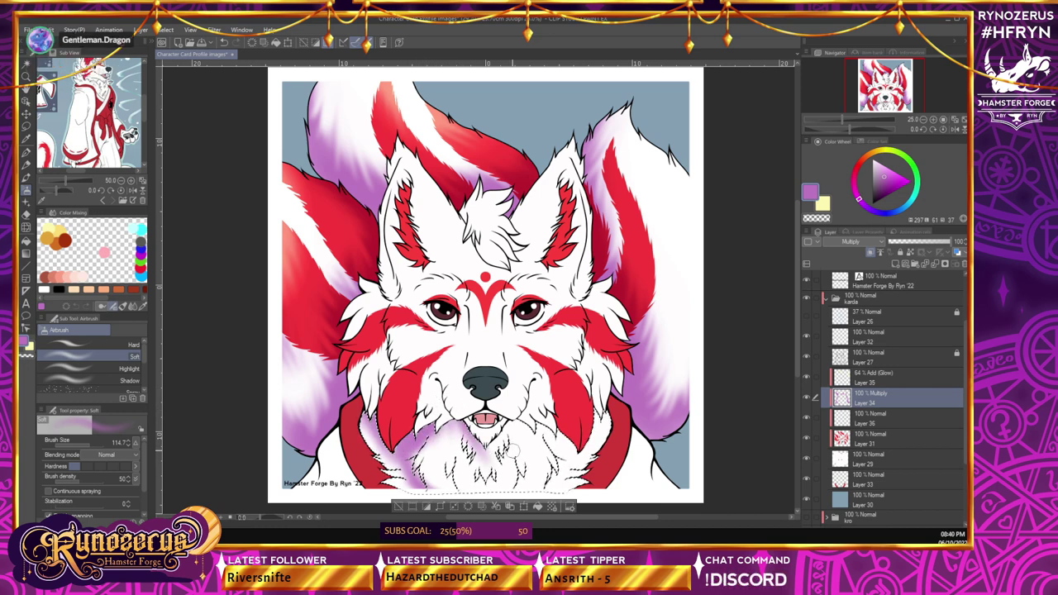
key("ctrl+z")
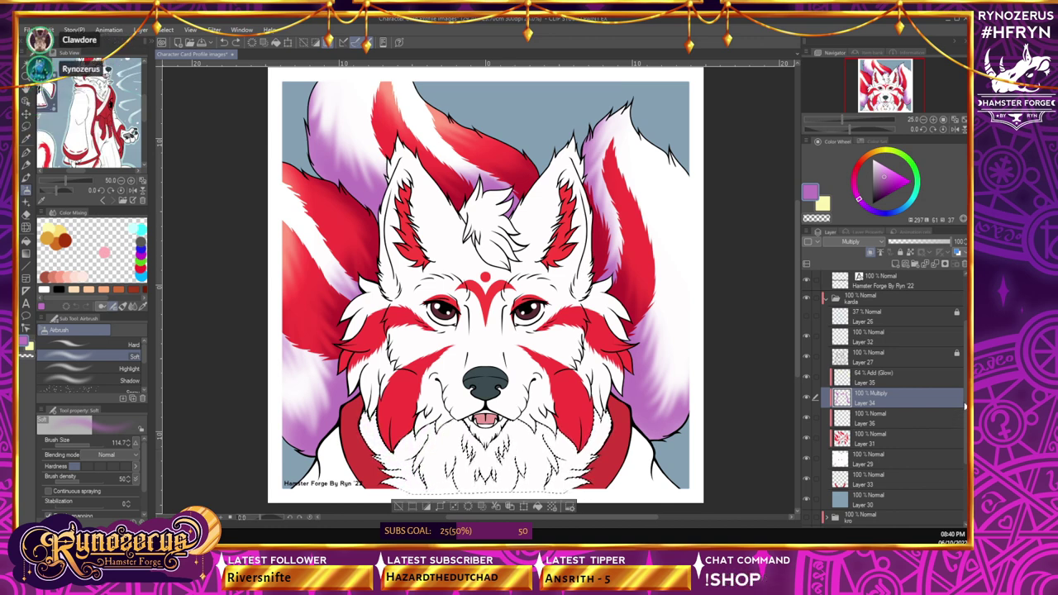
left_click_drag(964, 406, 964, 471)
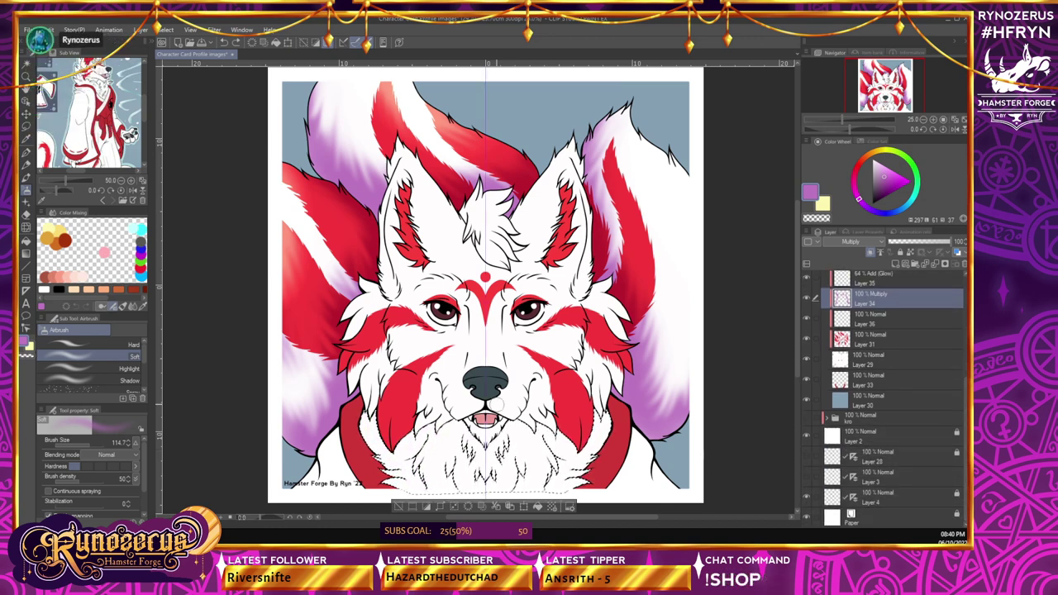
left_click_drag(470, 427, 488, 463)
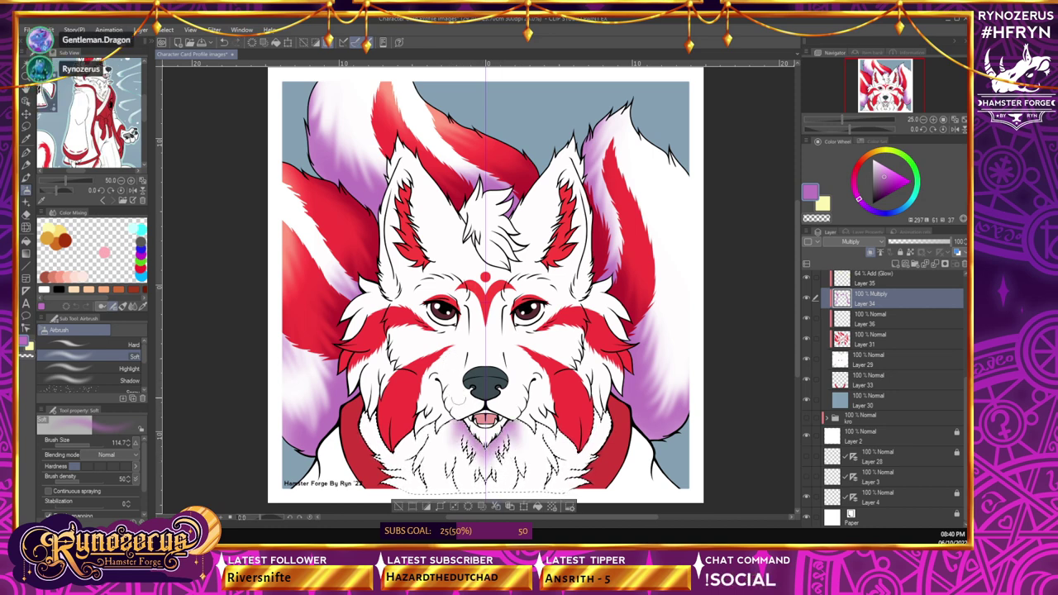
left_click_drag(462, 420, 442, 440)
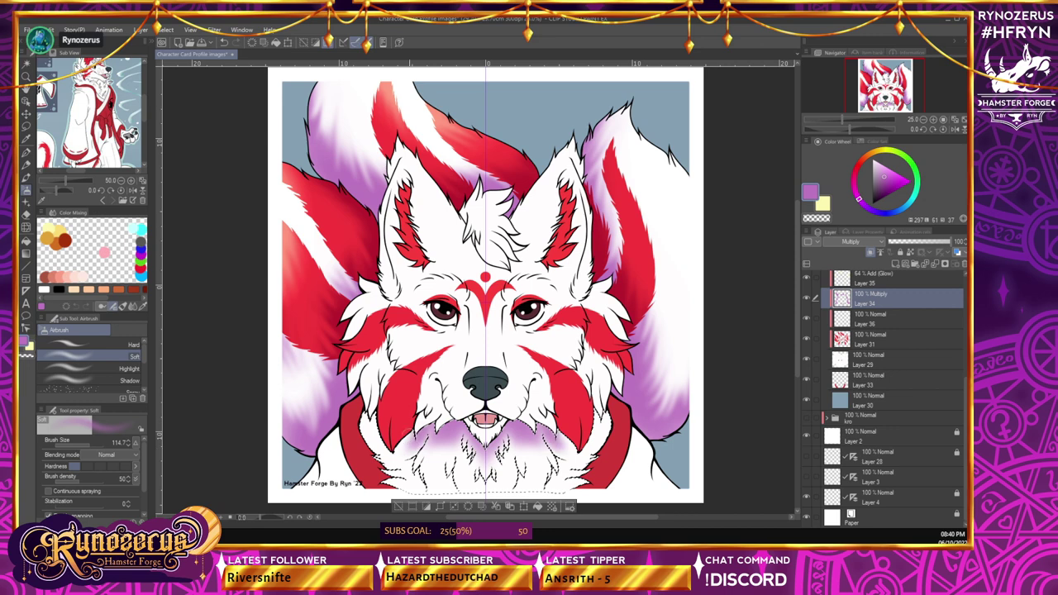
mouse_move(414, 440)
left_mouse_down()
mouse_move(385, 409)
mouse_move(398, 459)
left_mouse_up()
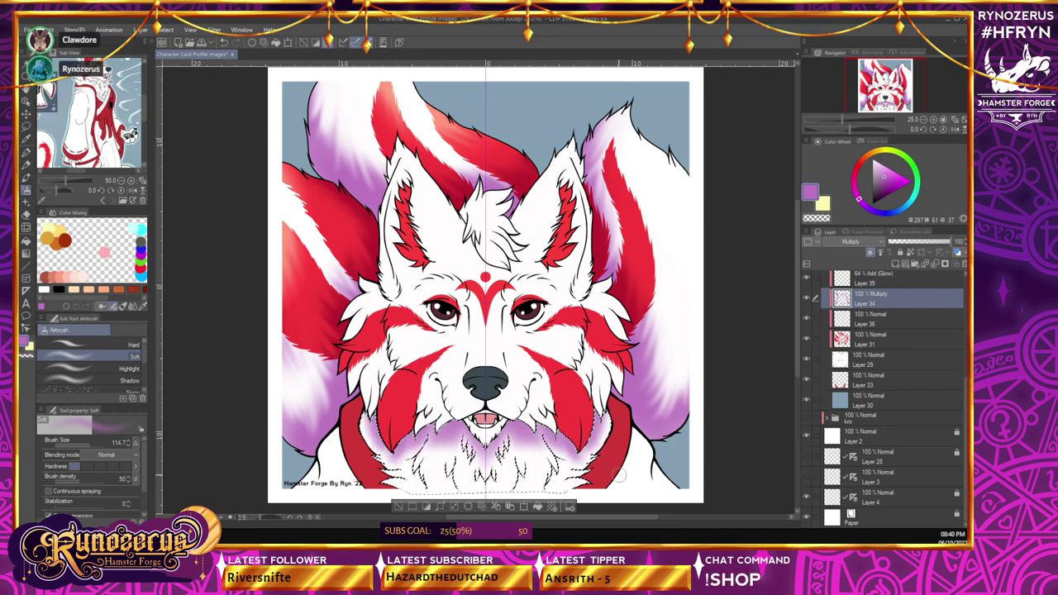
key("ctrl+plus")
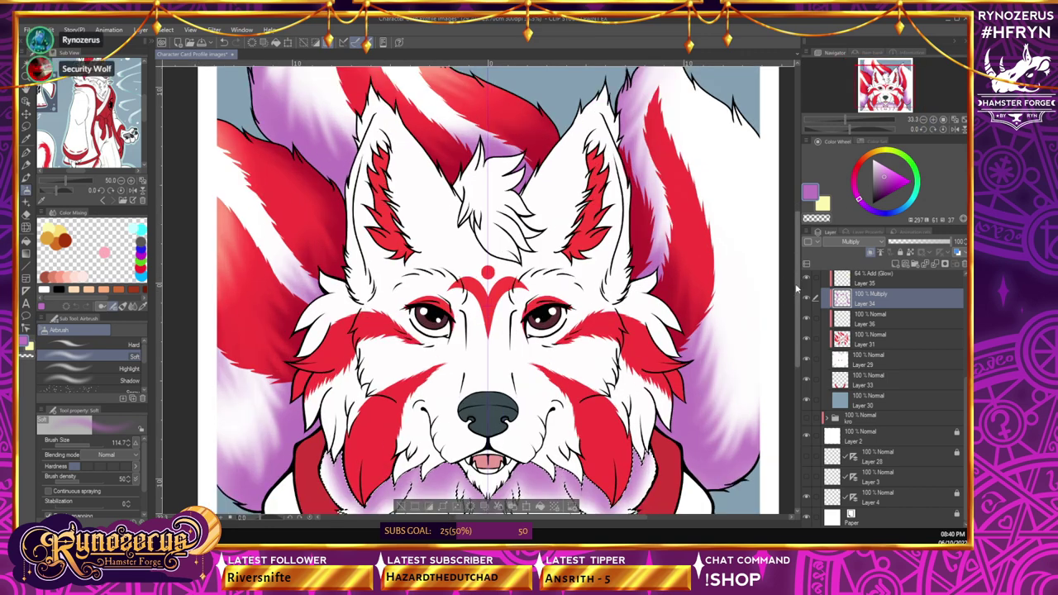
scroll(749, 379, "down", 3)
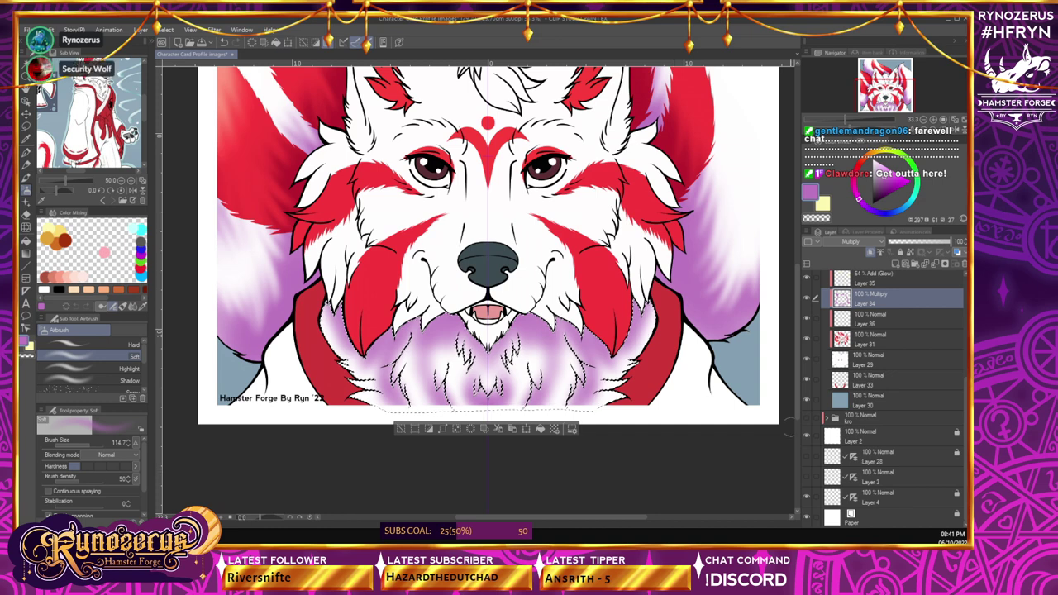
- Refine the chest shading into fur-like streaks with the Soft airbrush at size 24.8 and clear the selection
left_click_drag(798, 348, 798, 338)
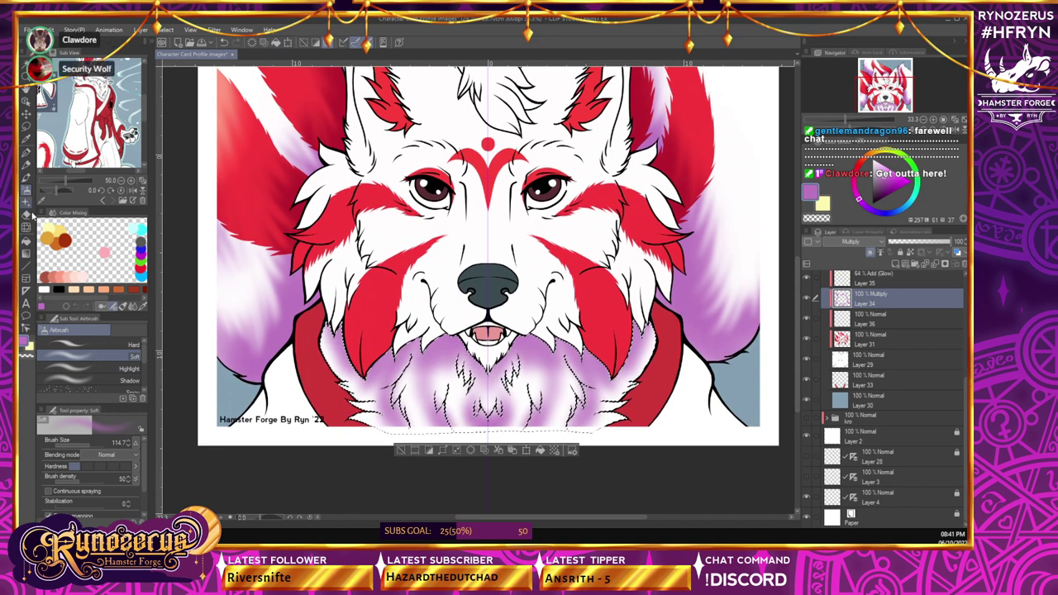
left_click(82, 446)
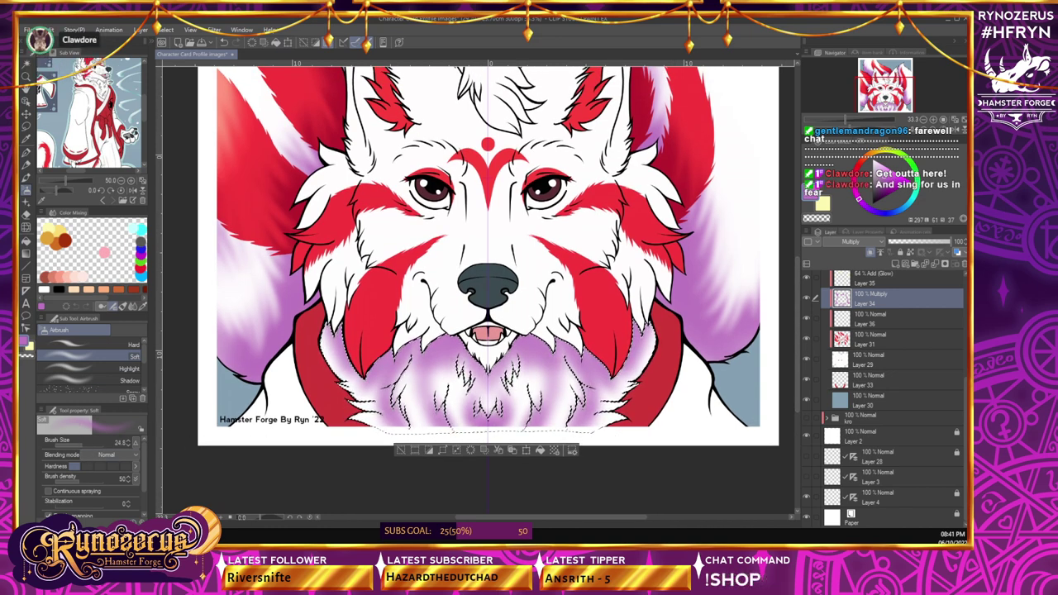
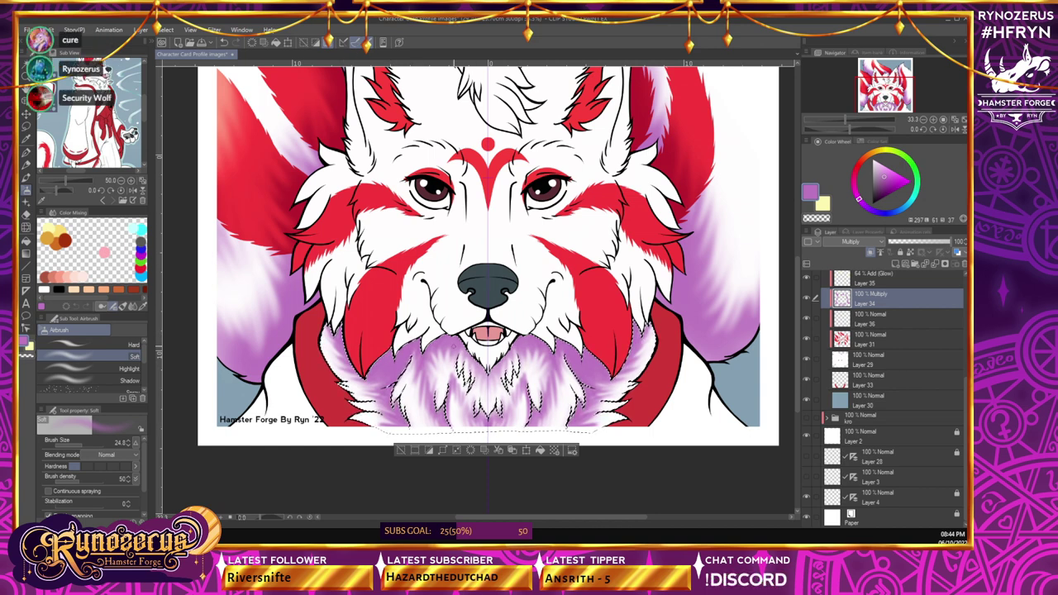
scroll(798, 351, "up", 2)
mouse_move(797, 351)
left_mouse_down()
mouse_move(797, 339)
mouse_move(797, 353)
left_mouse_up()
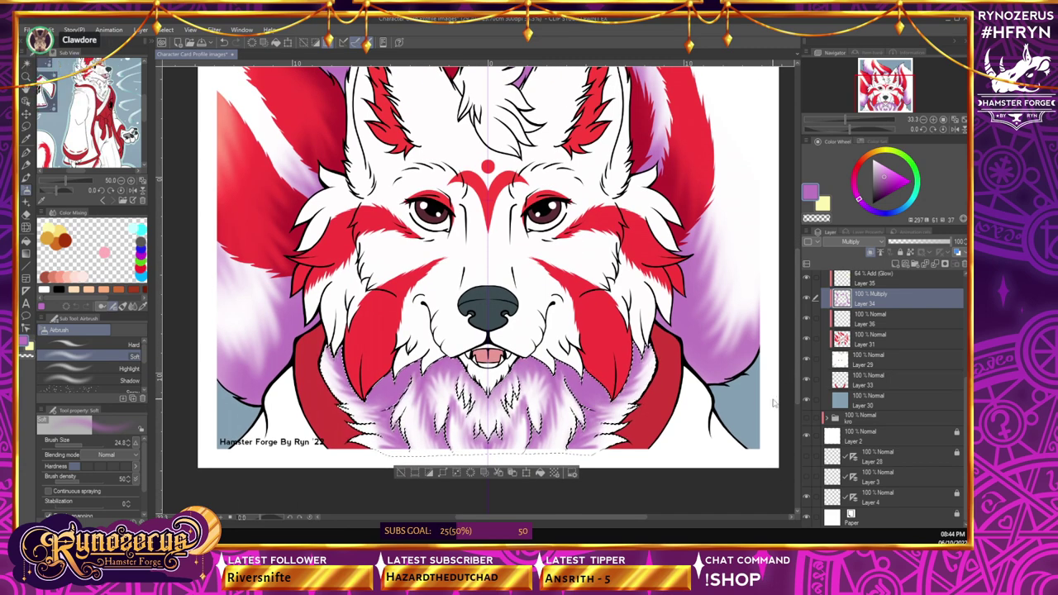
key("ctrl+d")
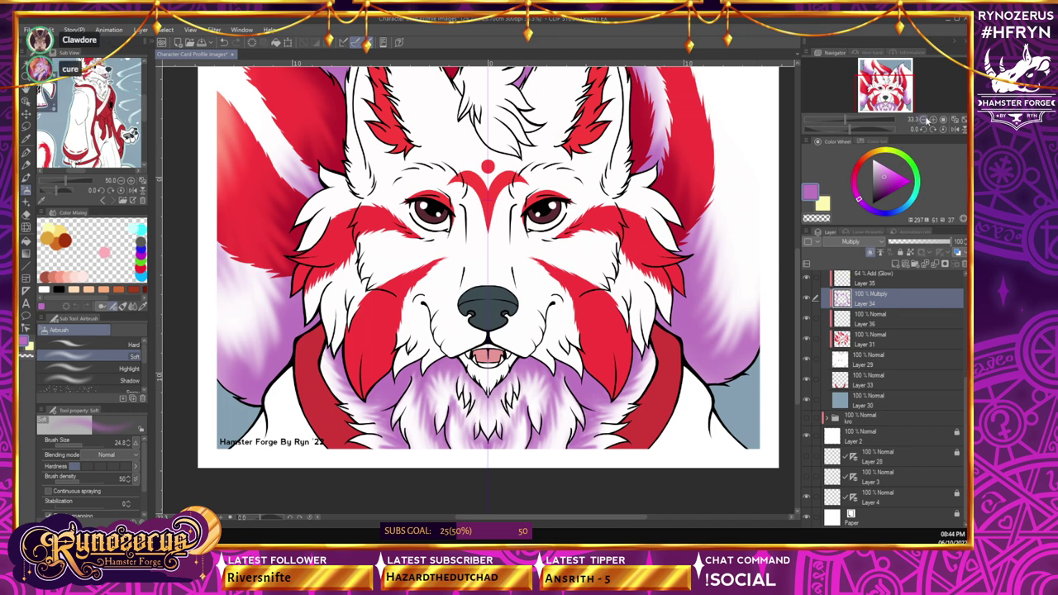
- Add thin purple fur streaks to the tail shading on Layer 34 with the Soft airbrush at size 24.8
key("ctrl+minus")
scroll(635, 497, "up", 2)
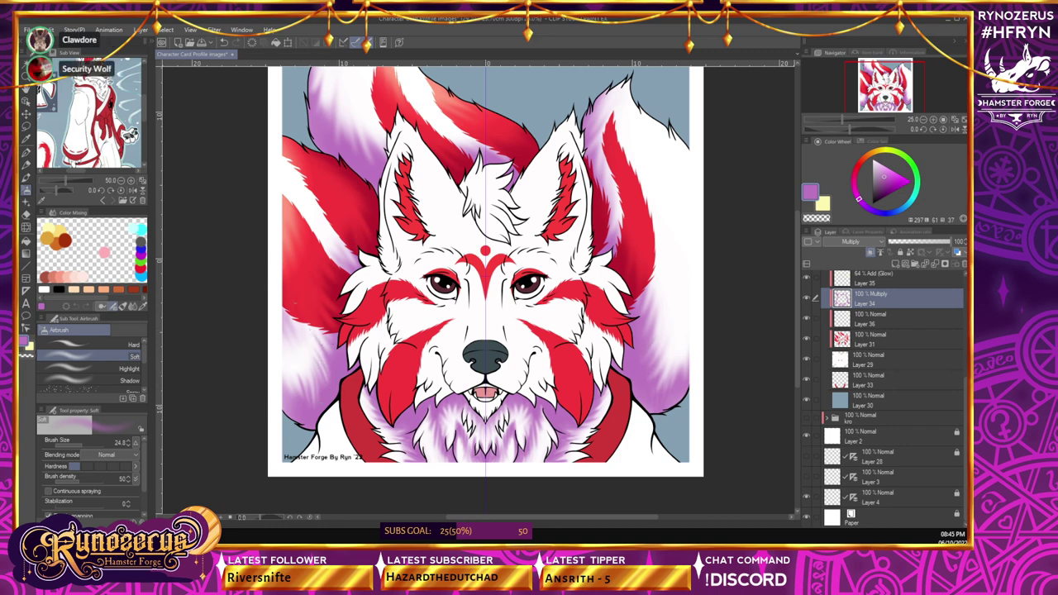
mouse_move(275, 313)
left_mouse_down()
mouse_move(284, 353)
mouse_move(289, 328)
mouse_move(264, 265)
left_mouse_up()
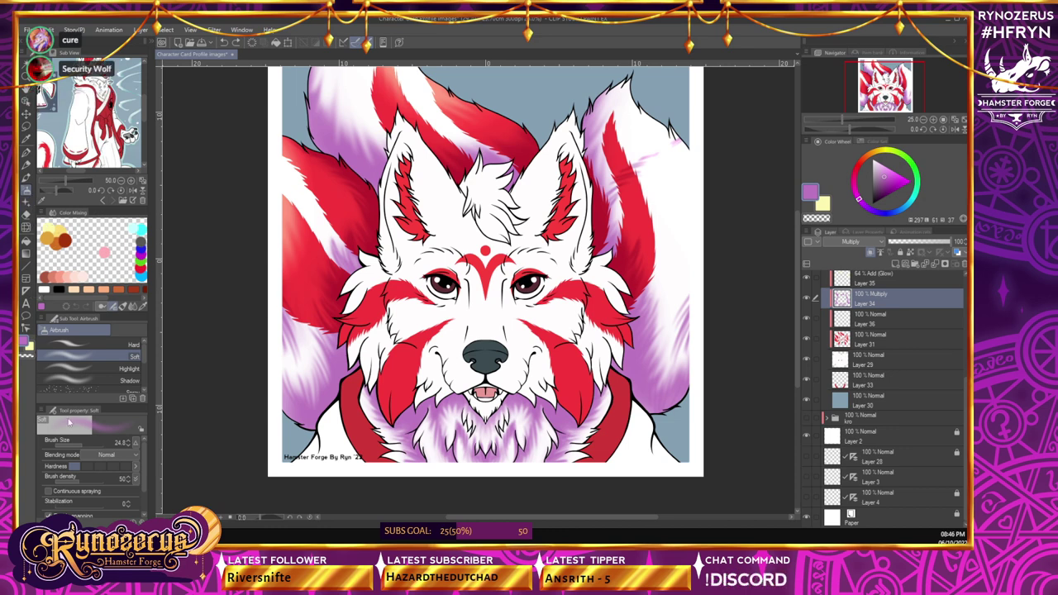
- Remove the streaks crossing the rightmost tail using the transparent airbrush at size 127.0, and return to purple at size 45.8
left_click(89, 444)
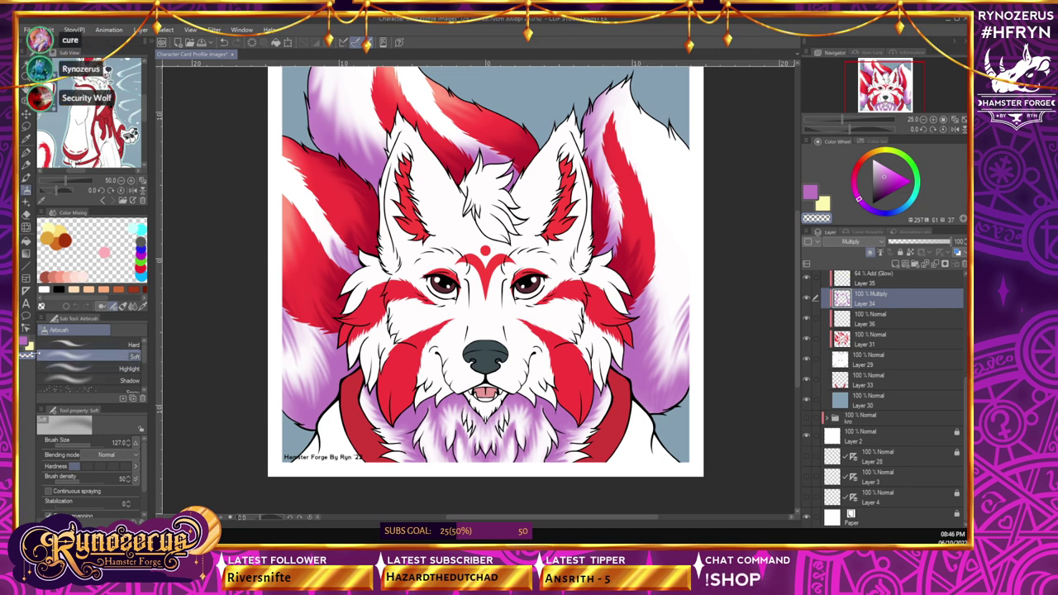
left_click(23, 341)
left_click(85, 443)
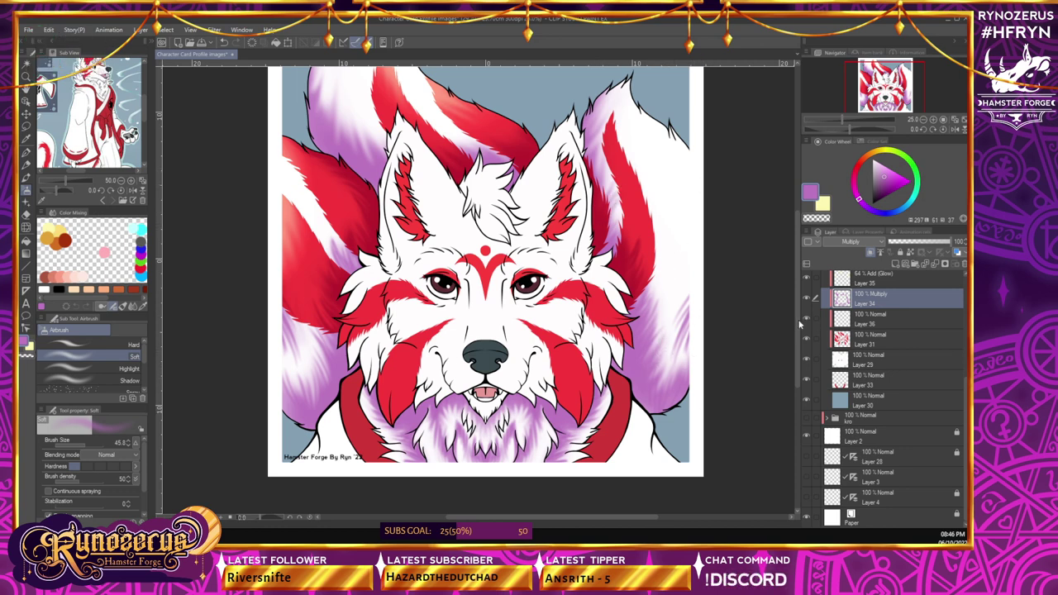
- Try lowering the opacity of the Multiply Layer 34 to 67 %
scroll(795, 317, "up", 1)
scroll(796, 317, "up", 2)
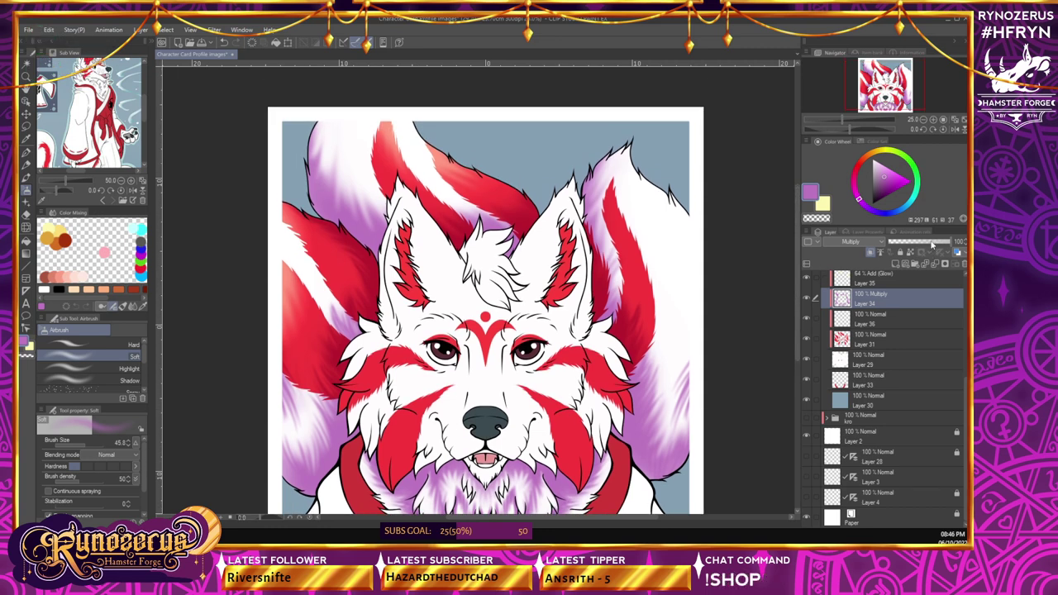
left_click(930, 241)
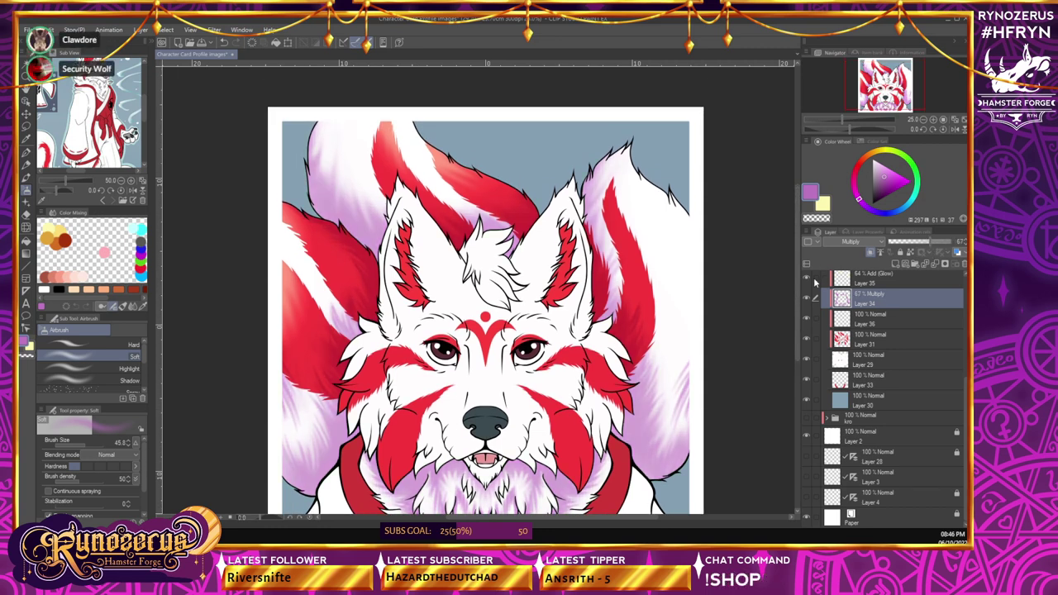
scroll(798, 325, "down", 1)
scroll(798, 325, "down", 2)
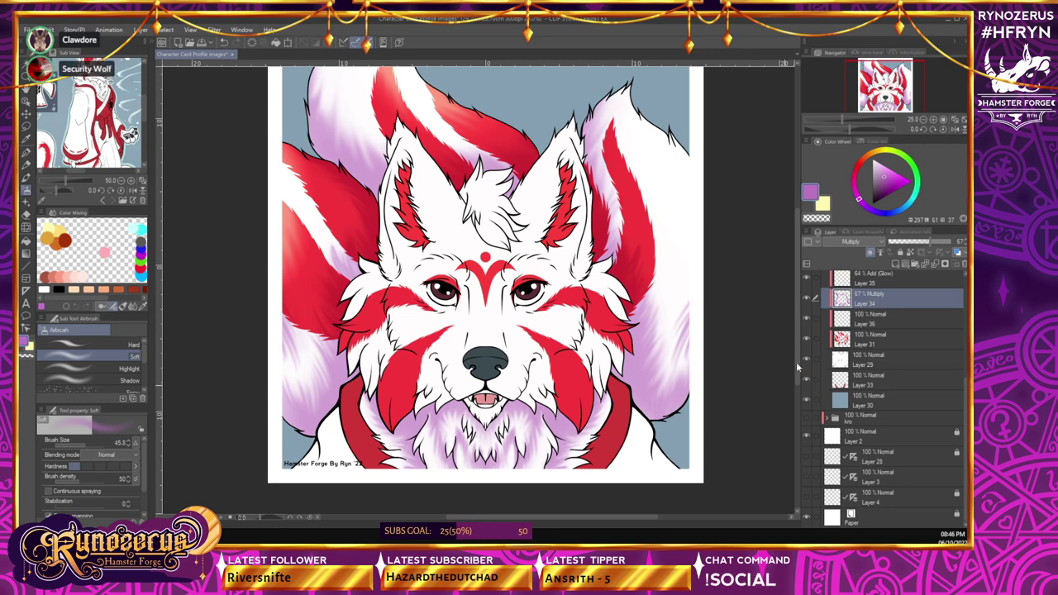
- Restore Layer 34's opacity to 100 % and add more purple fur streaks to the tails with the airbrush at size 37.3
scroll(797, 362, "up", 2)
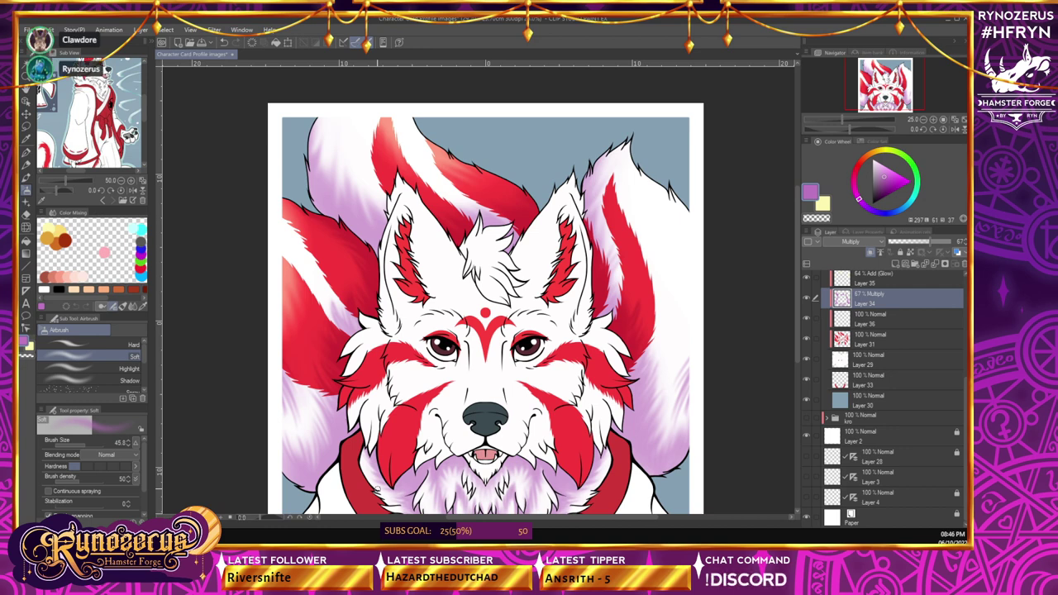
left_click(82, 444)
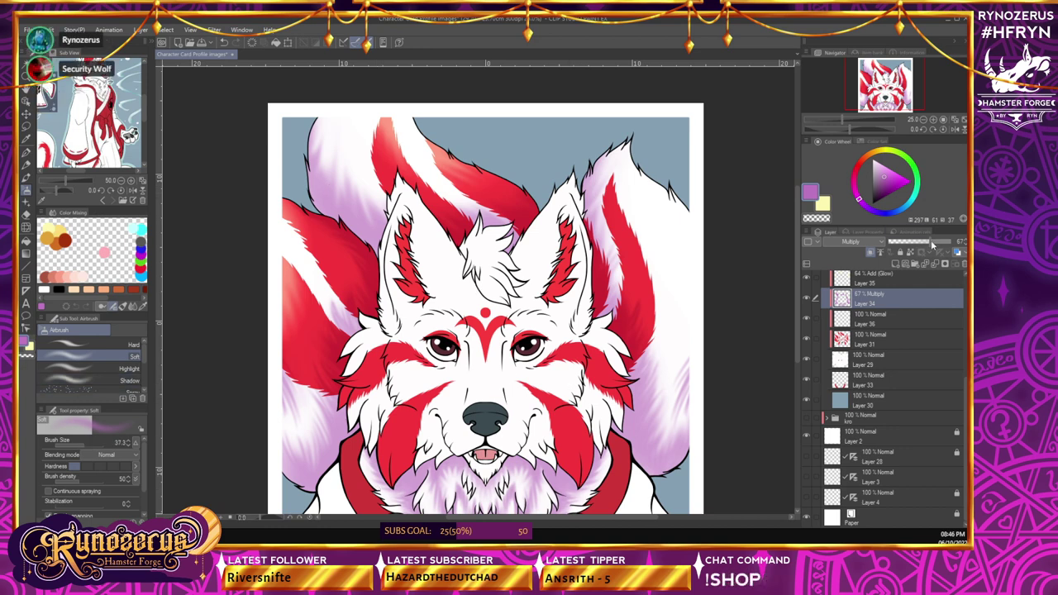
left_click_drag(931, 241, 951, 241)
left_click_drag(799, 323, 798, 320)
scroll(799, 319, "up", 3)
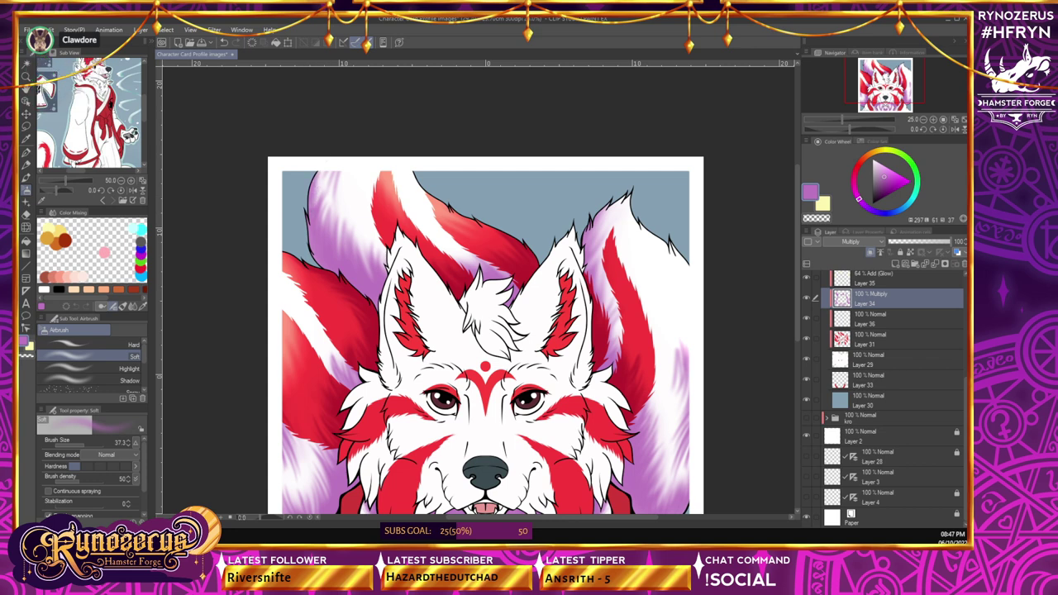
scroll(798, 318, "down", 1)
left_click_drag(797, 318, 794, 364)
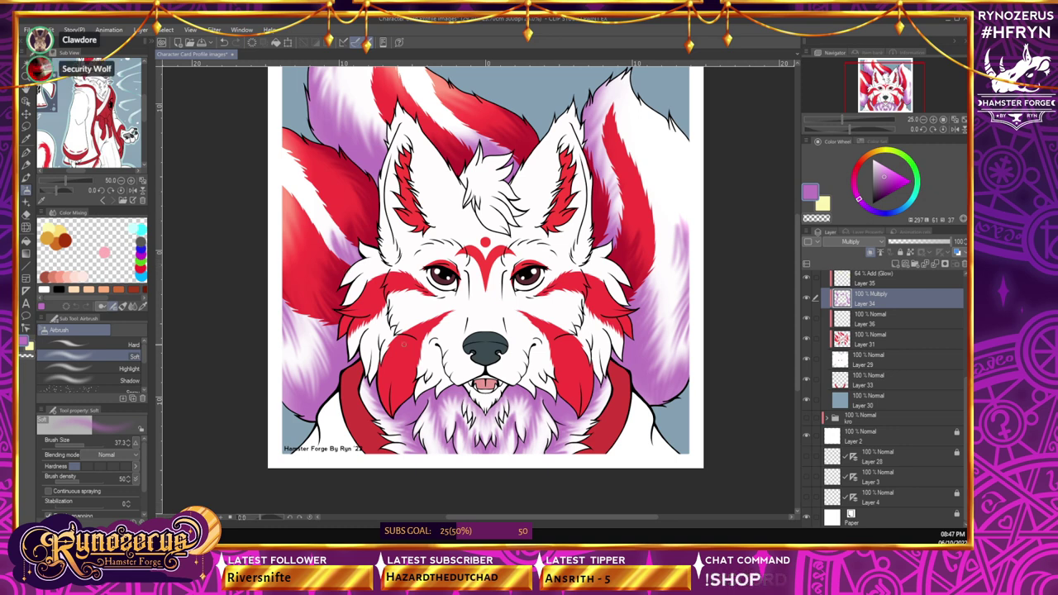
- Auto select the character's head area using the line art on Layer 27 and expand the selection by 2 px
key("w")
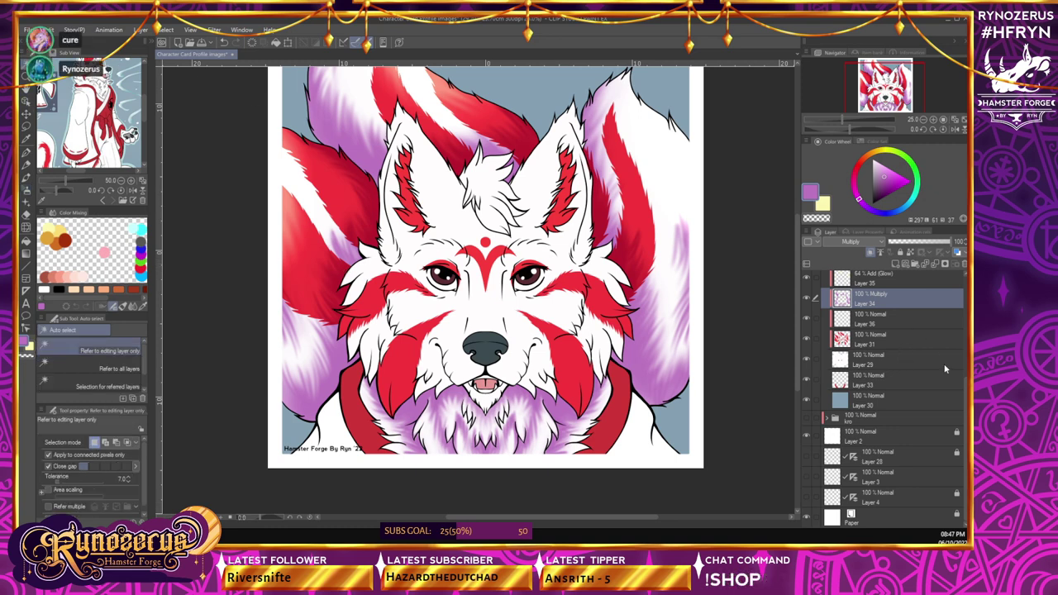
scroll(889, 311, "up", 3)
left_click(886, 305)
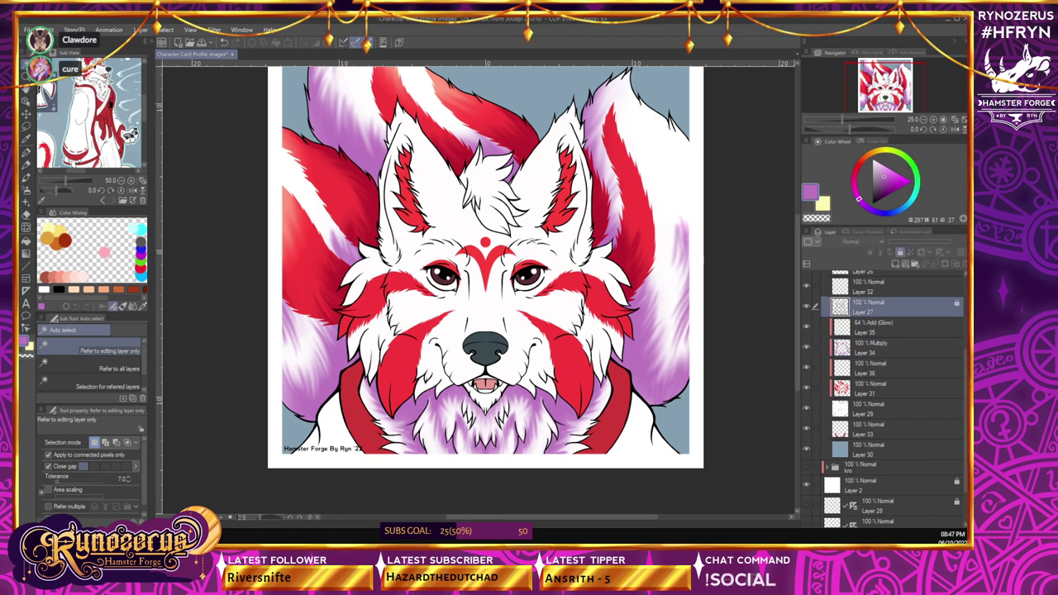
left_click(165, 30)
left_click(189, 95)
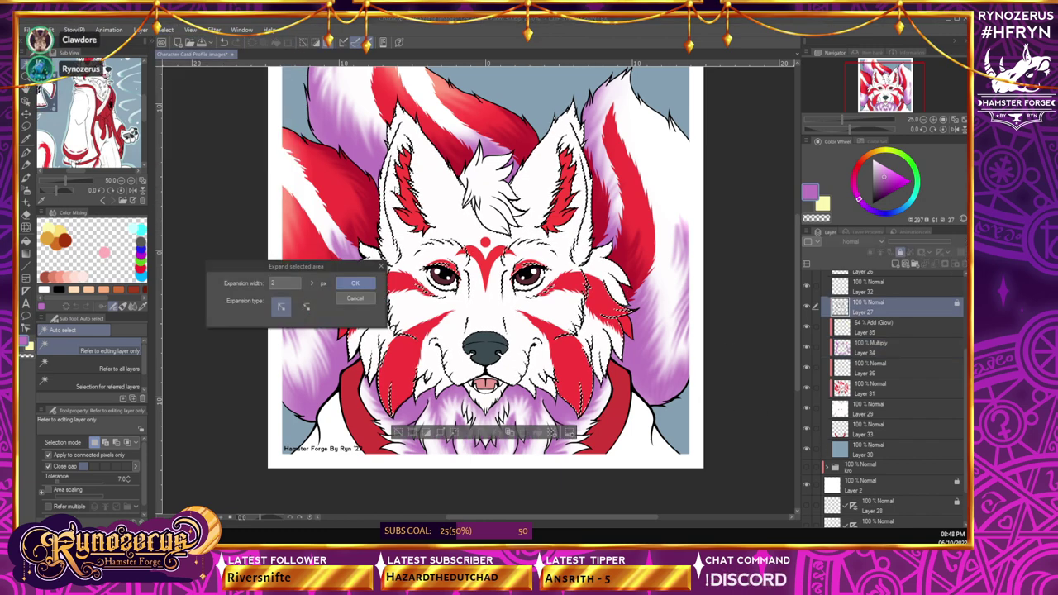
left_click(356, 278)
- Turn on the symmetry ruler of Layer 4 and airbrush purple shading onto the cheek fur on Layer 34 with the Soft brush at size 93.5
left_click(902, 351)
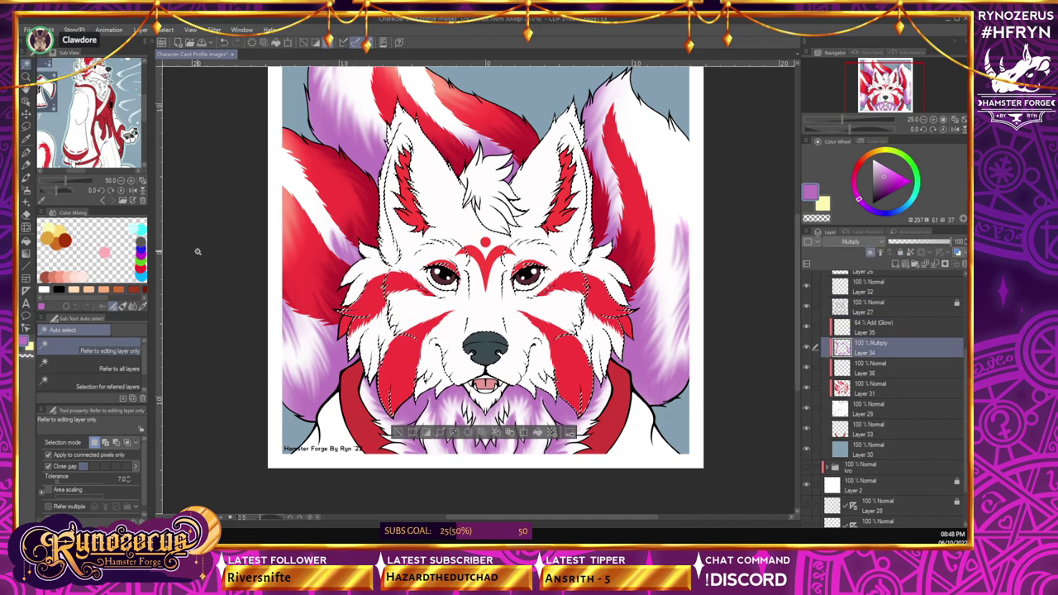
left_click(27, 190)
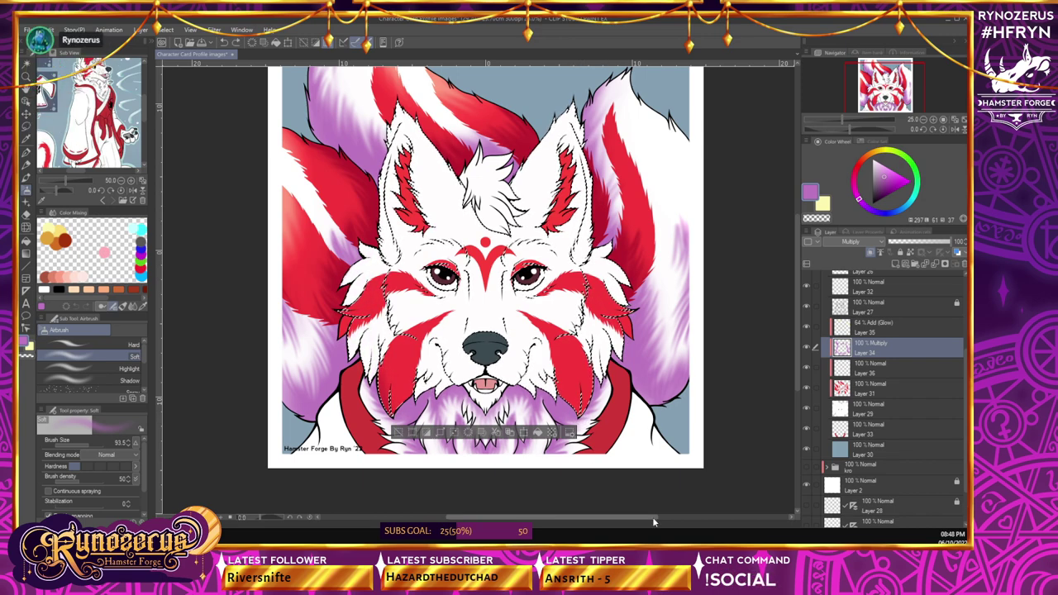
scroll(885, 397, "down", 3)
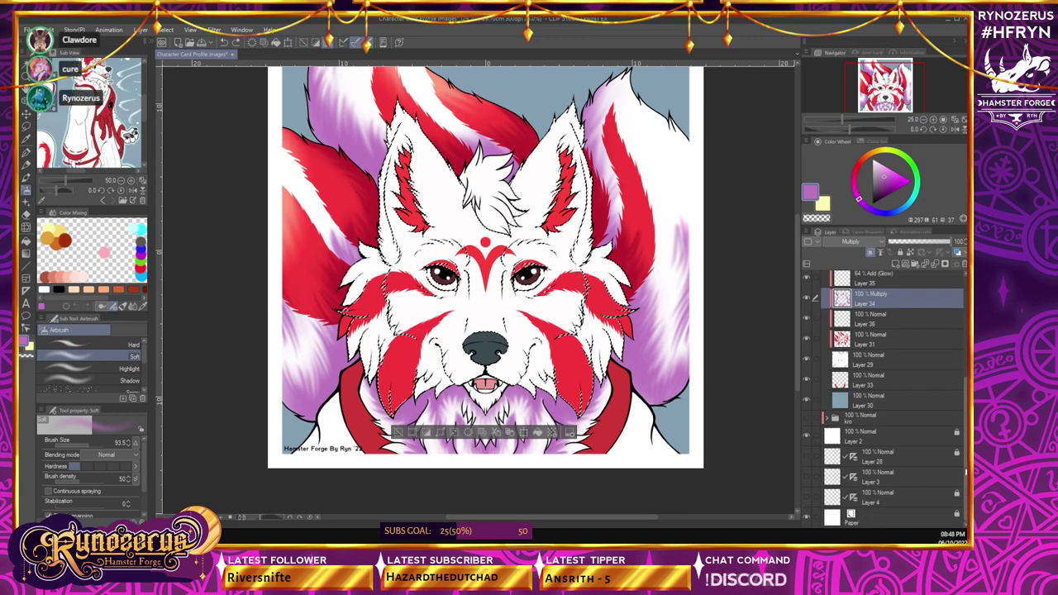
left_click_drag(966, 472, 966, 469)
left_click(806, 501)
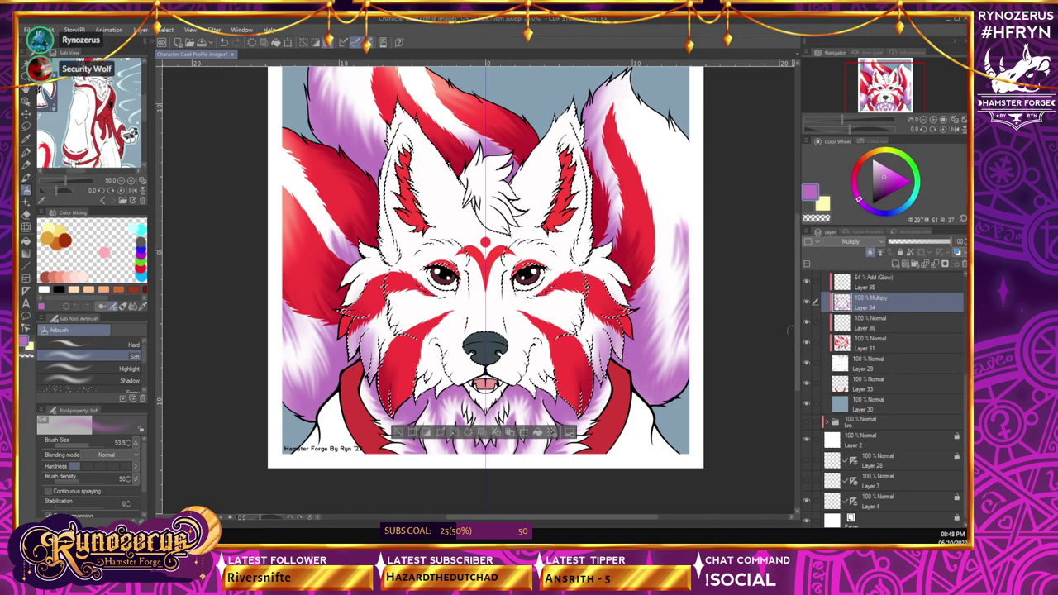
scroll(668, 234, "up", 3)
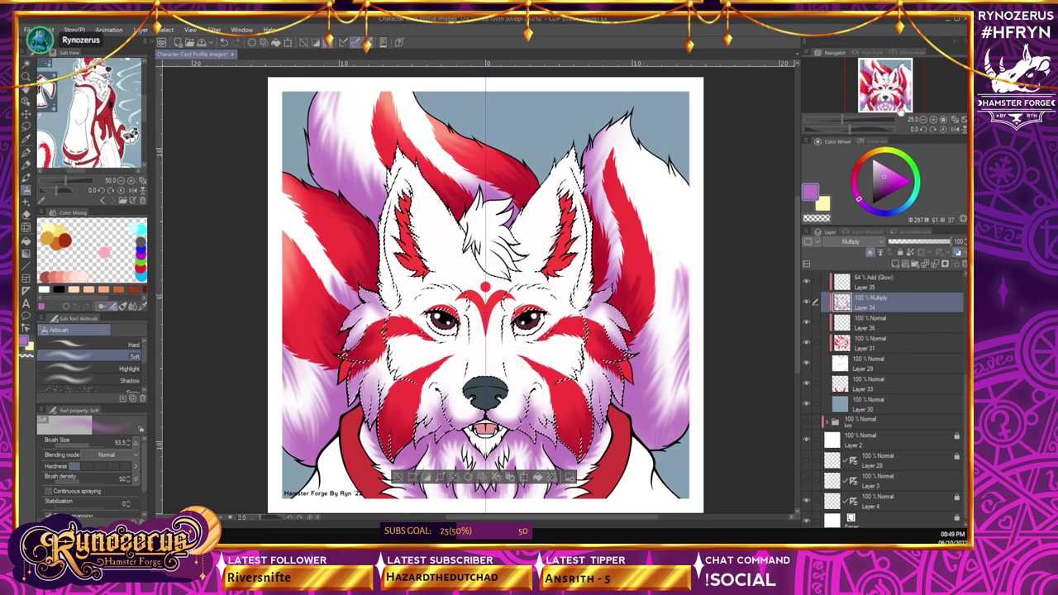
- Airbrush mirrored purple shading over the ears, forehead, eye area and muzzle on the Multiply layer
left_click(922, 130)
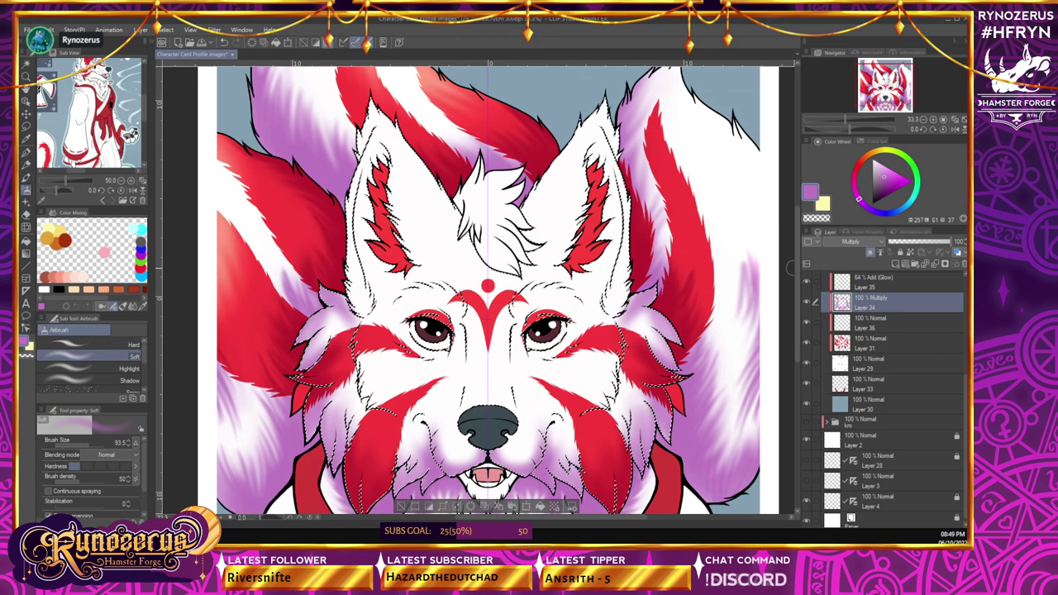
left_click_drag(797, 275, 798, 271)
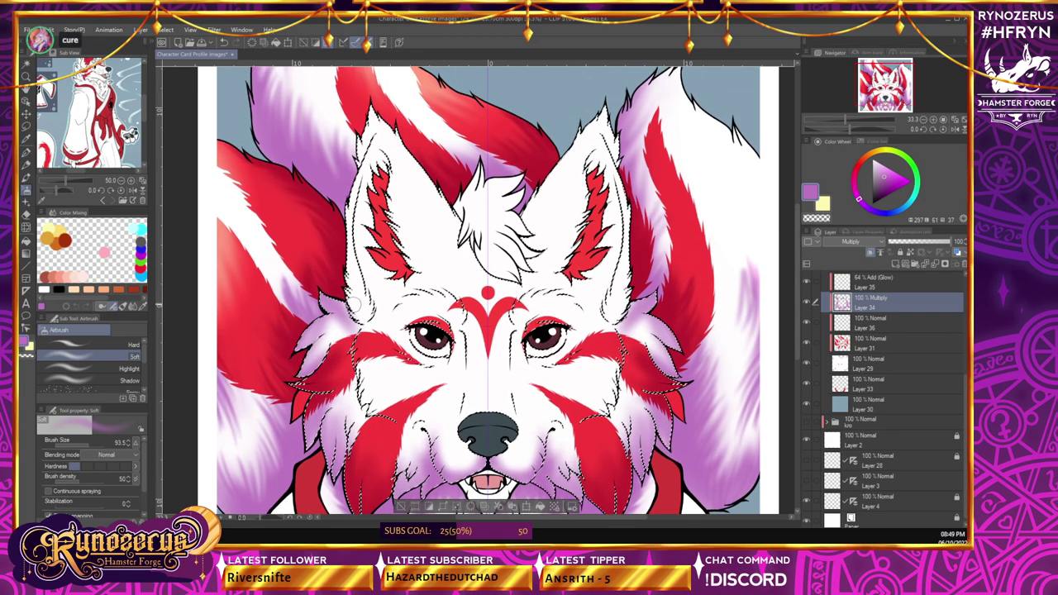
mouse_move(358, 317)
left_mouse_down()
mouse_move(360, 240)
mouse_move(372, 292)
mouse_move(358, 216)
left_mouse_up()
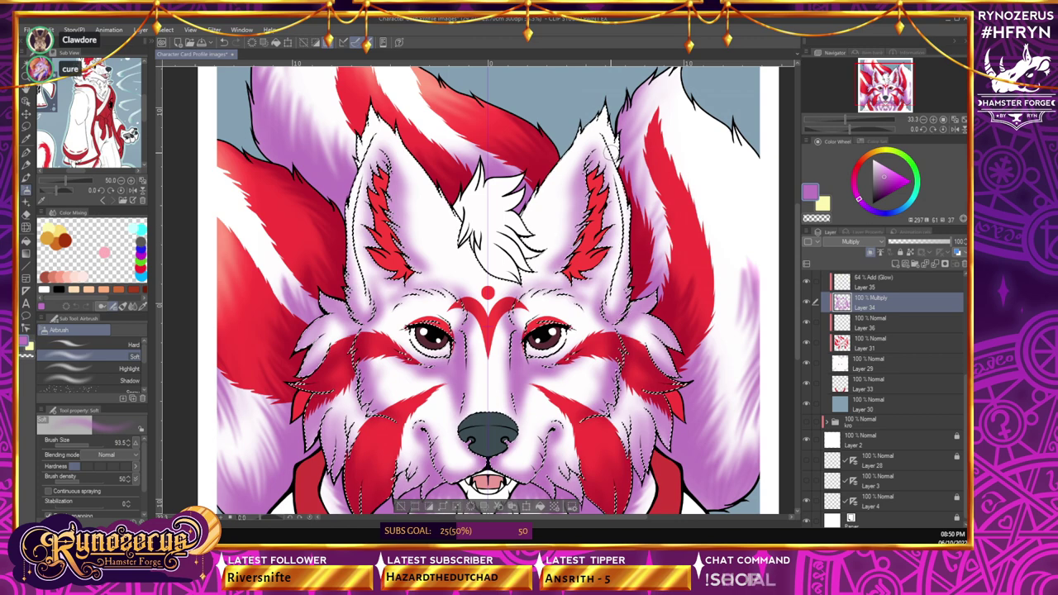
scroll(541, 286, "down", 5)
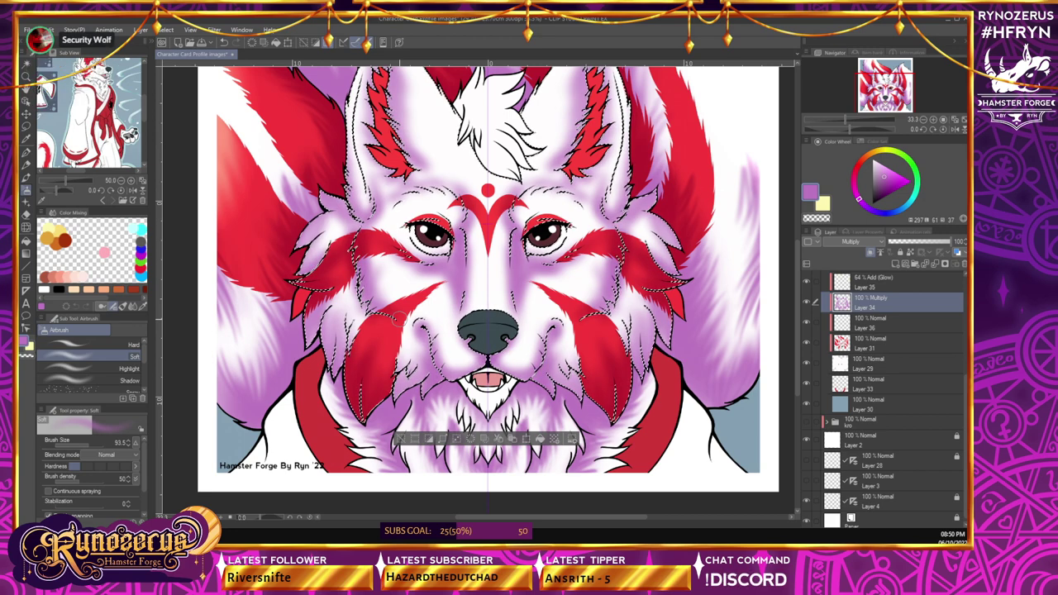
left_click_drag(797, 273, 797, 250)
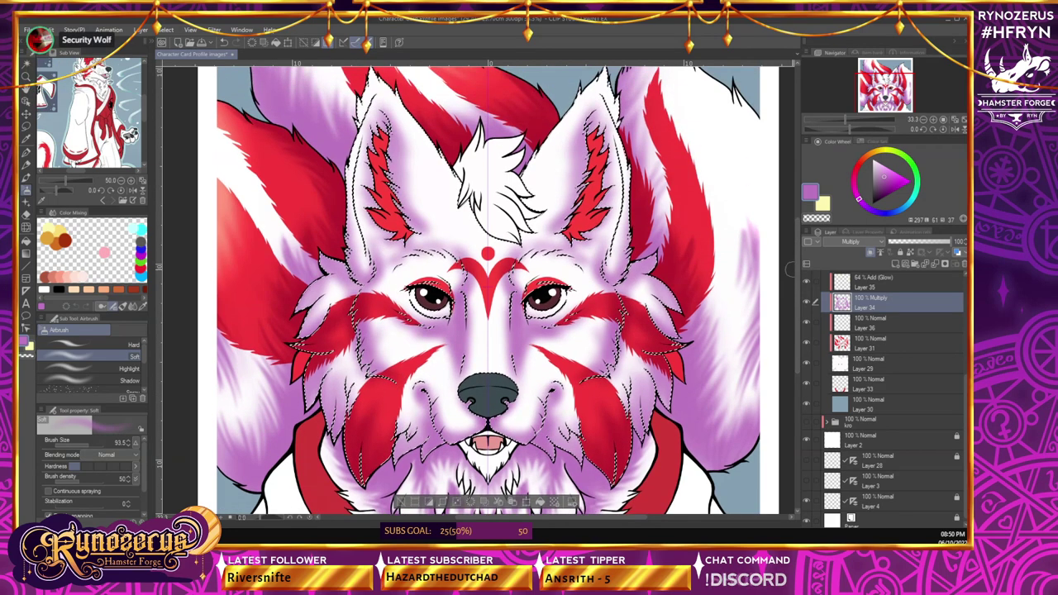
left_click_drag(965, 429, 965, 438)
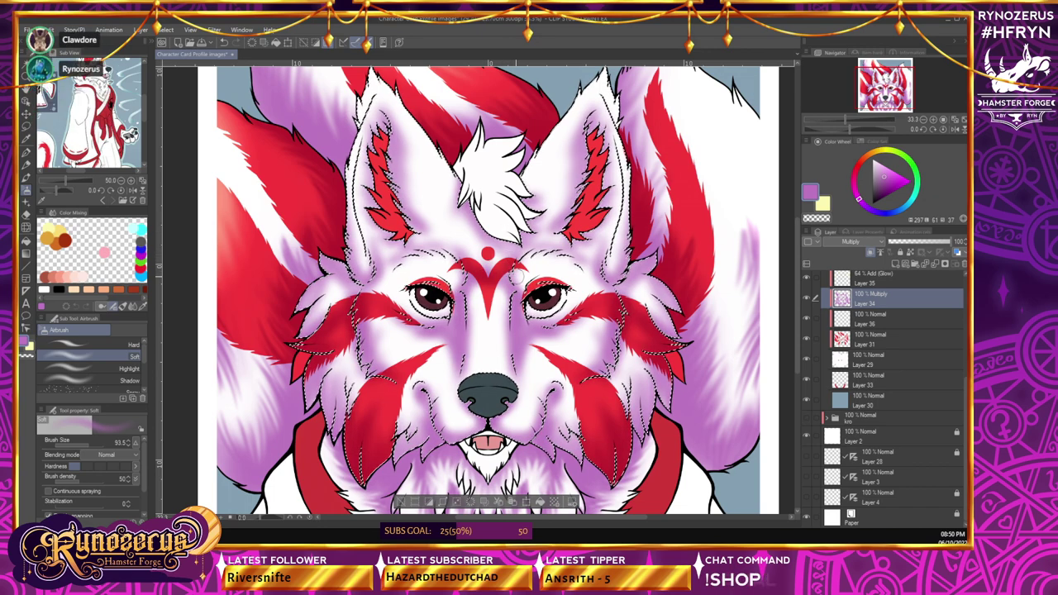
scroll(942, 433, "up", 2)
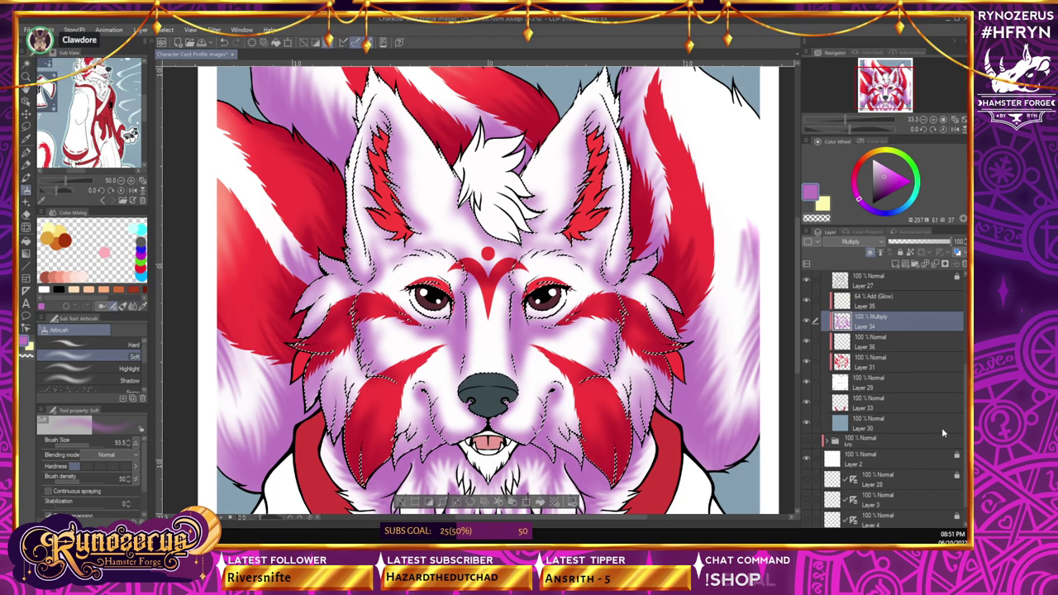
- Carve light fur streaks into the ear and cheek shading with the transparent Soft airbrush at size 30.4
left_click(82, 444)
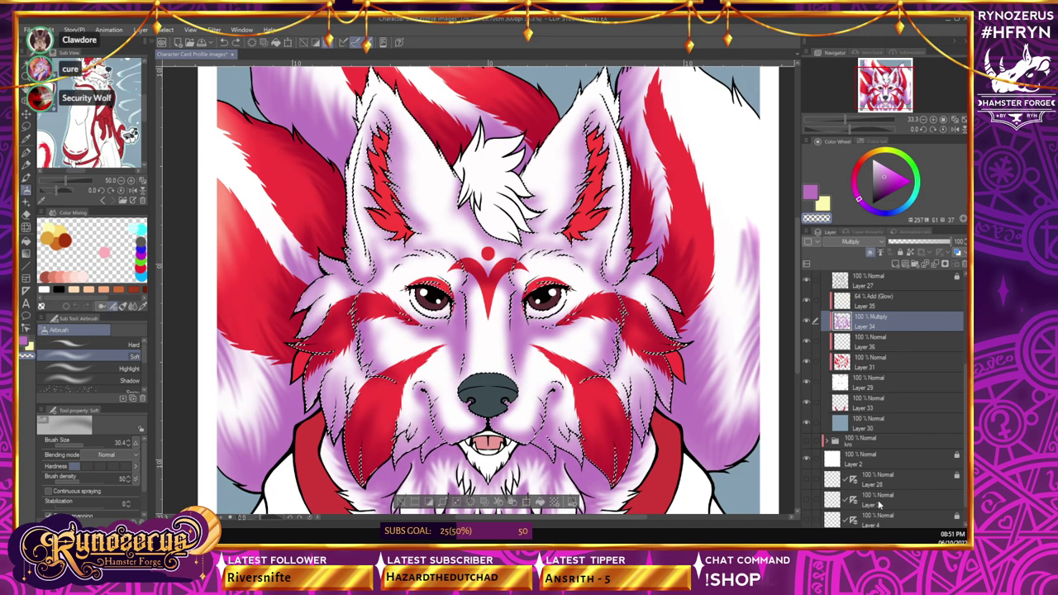
left_click_drag(965, 468, 967, 470)
scroll(824, 494, "down", 1)
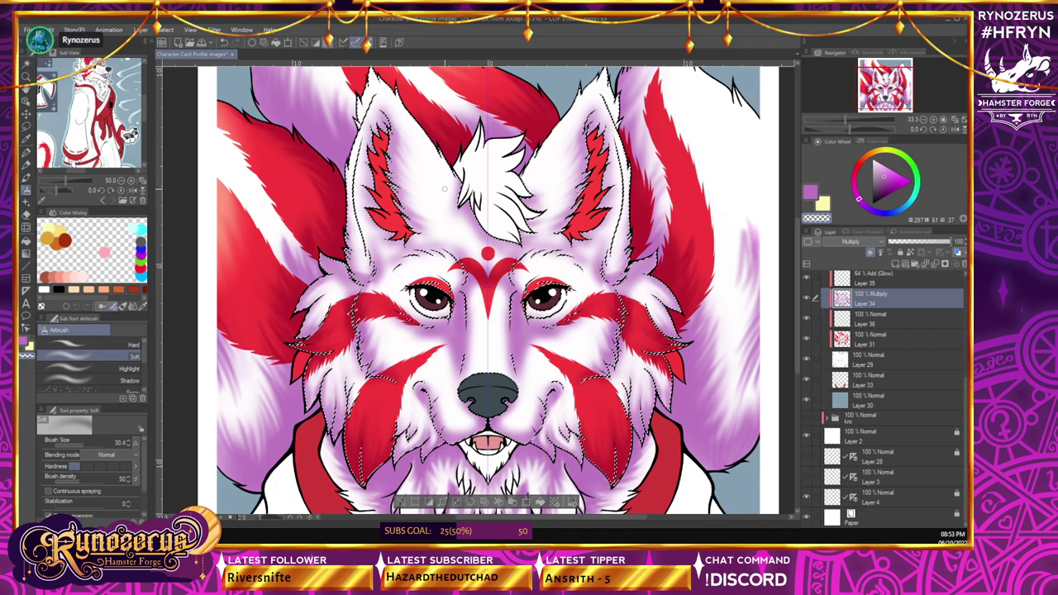
left_click_drag(796, 315, 799, 337)
scroll(798, 331, "up", 2)
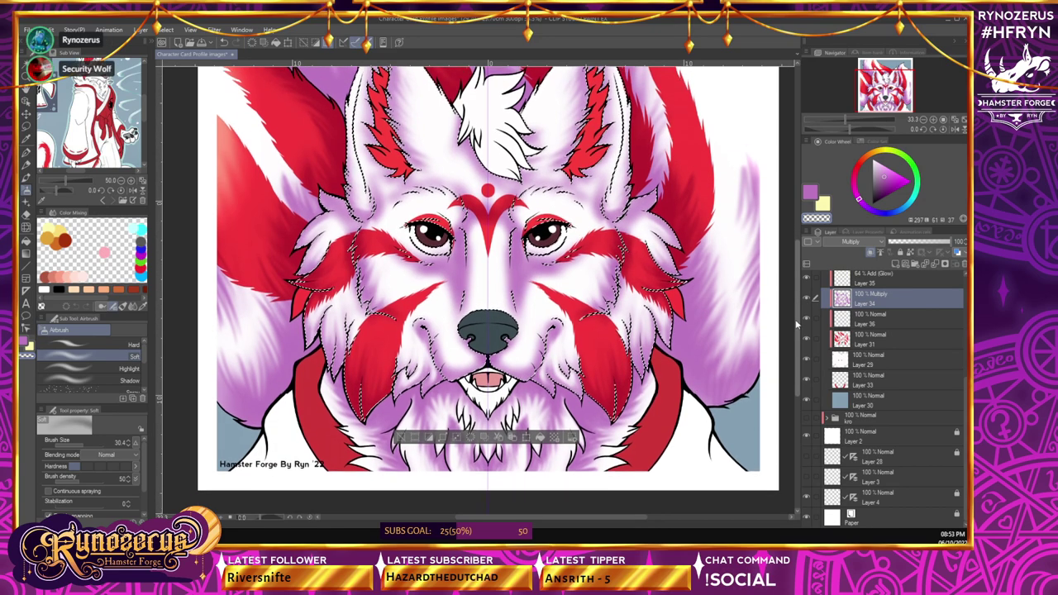
- Refine the fur texture on the forehead and face with transparent and purple airbrush strokes at size 30.4, and save the file
mouse_move(799, 310)
left_mouse_down()
mouse_move(800, 275)
mouse_move(800, 296)
left_mouse_up()
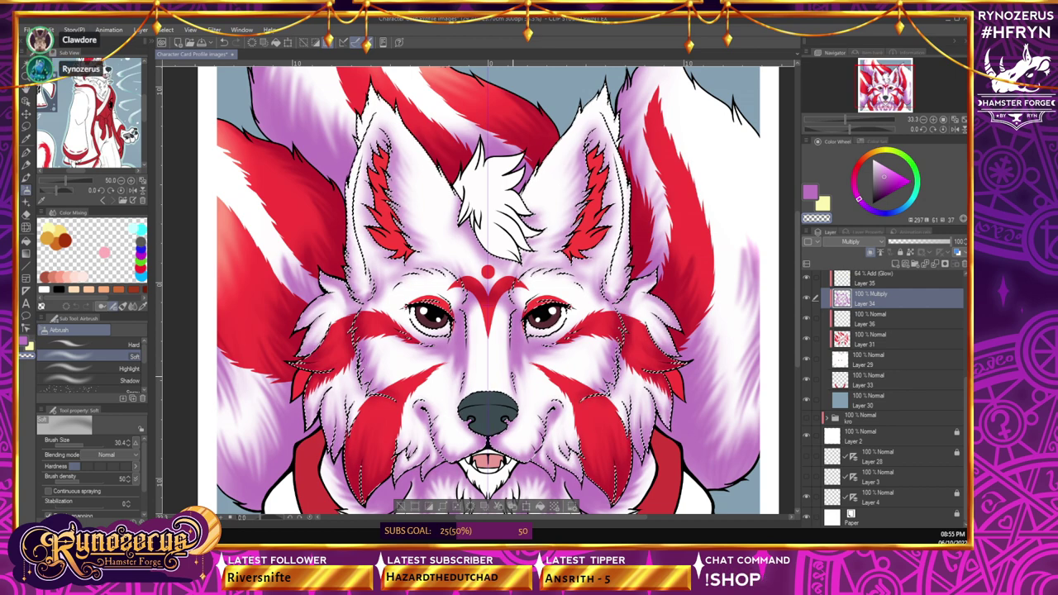
scroll(761, 339, "down", 3)
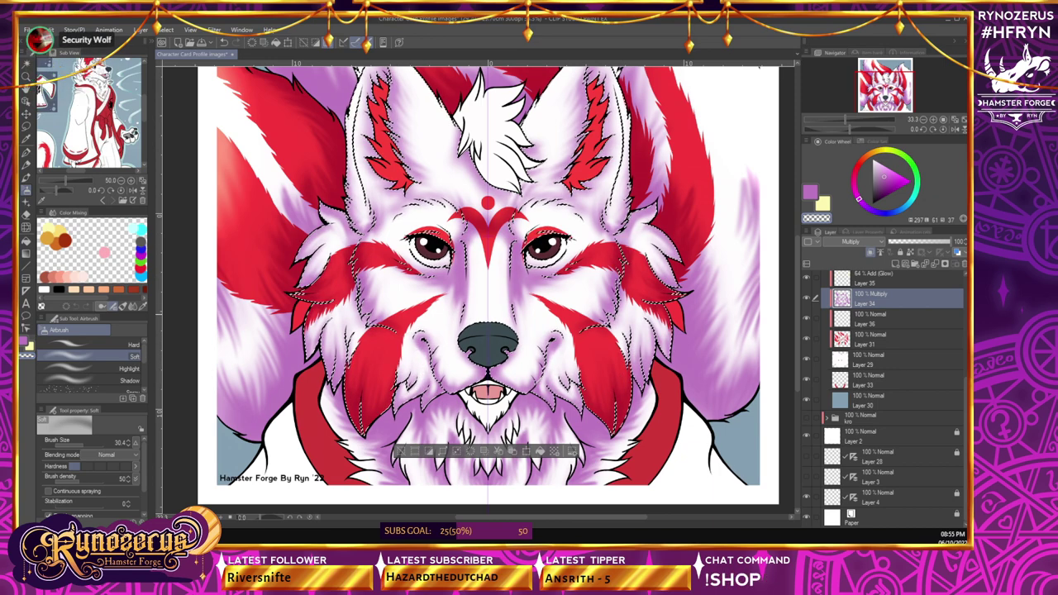
left_click_drag(797, 306, 797, 282)
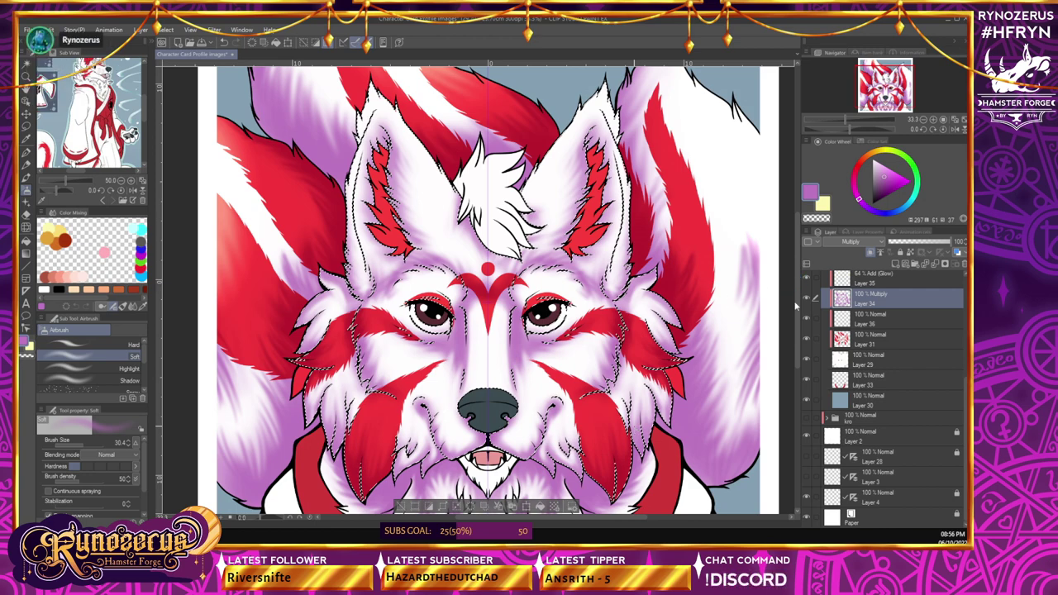
key("ctrl+s")
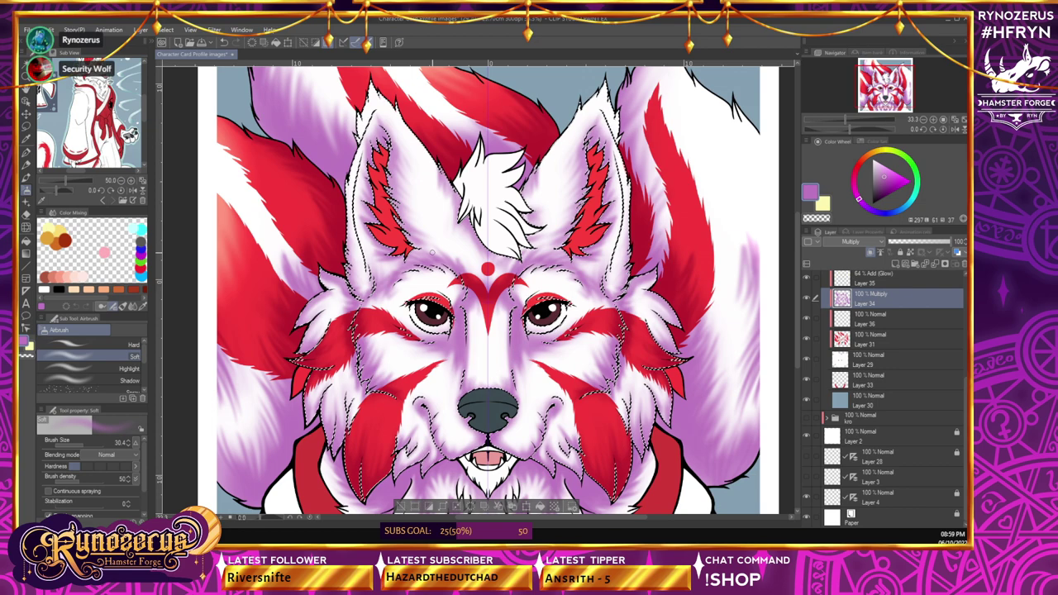
- Try lowering the opacity of the Multiply Layer 34 to 71 % and judge the shading on the whole portrait
left_click(920, 243)
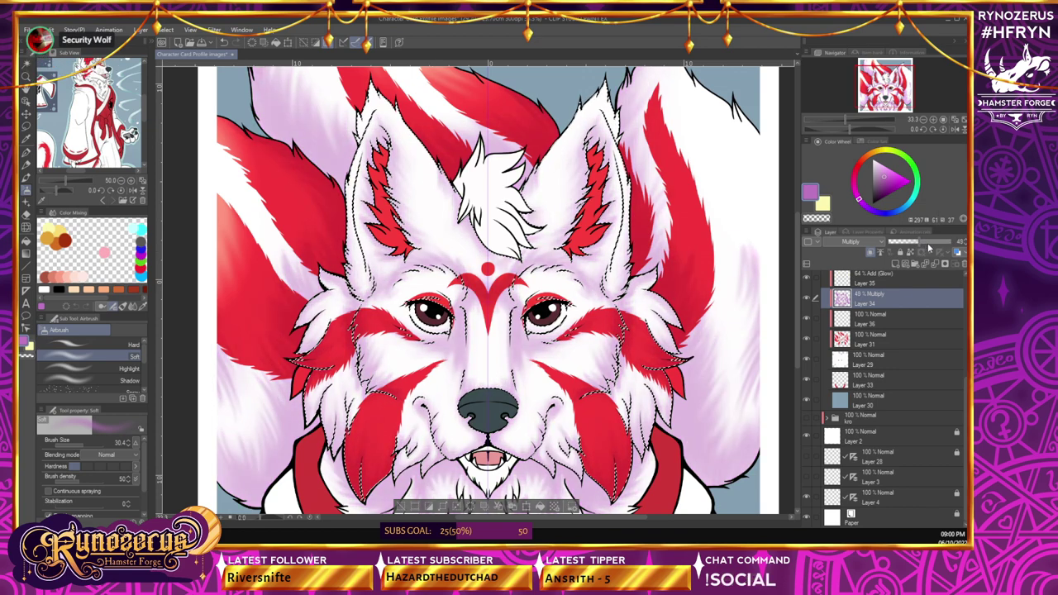
left_click_drag(919, 242, 936, 246)
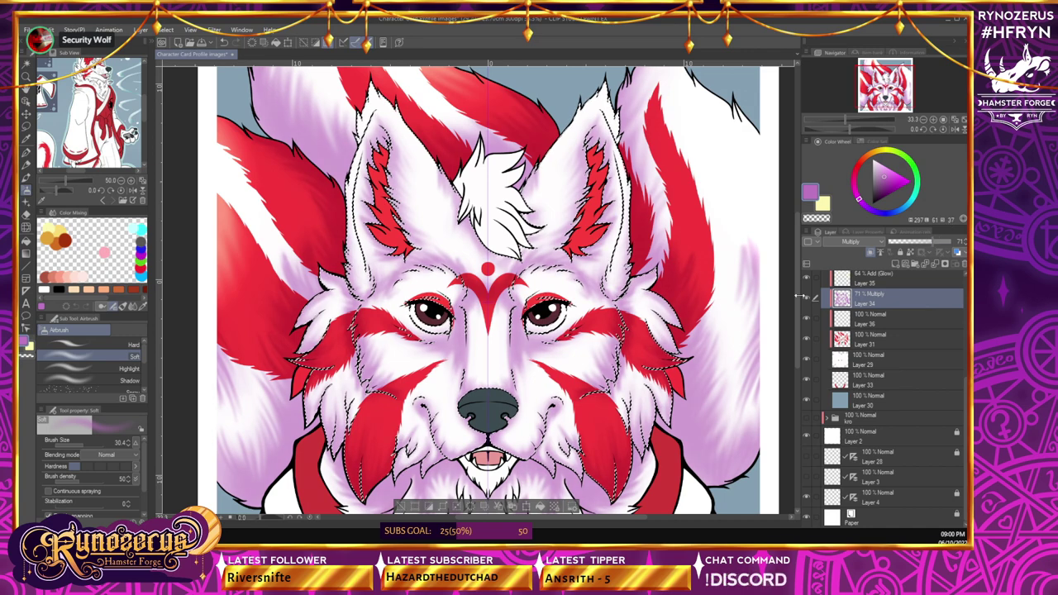
left_click(924, 120)
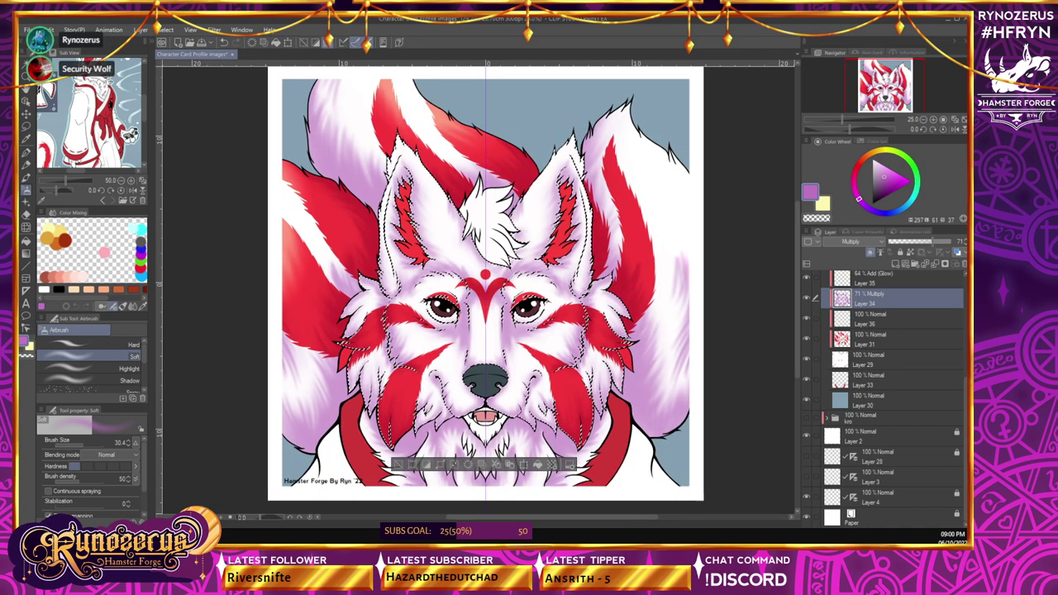
left_click(960, 382)
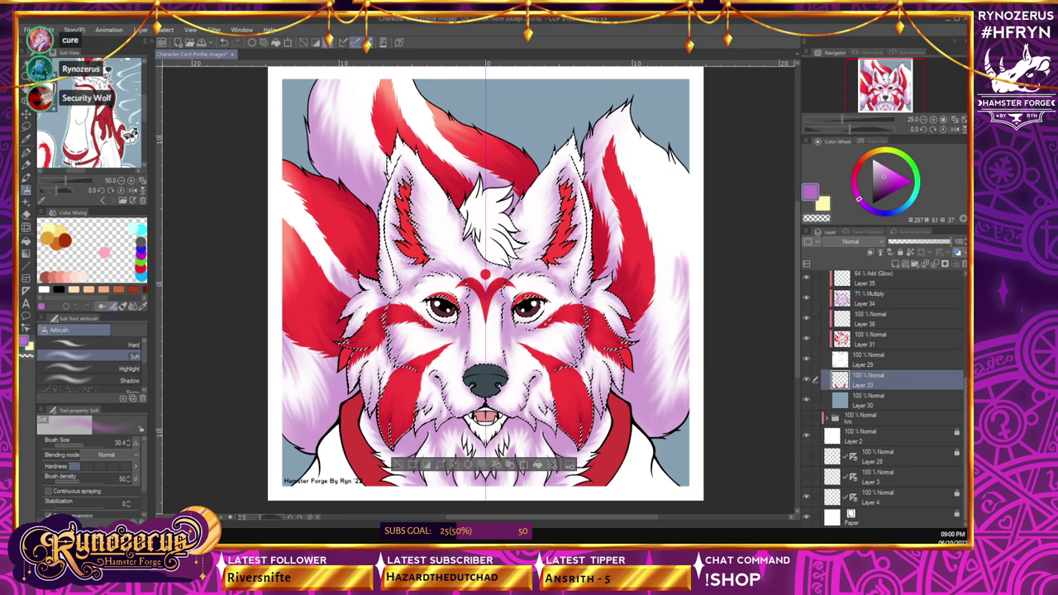
scroll(910, 372, "up", 3)
left_click(898, 351)
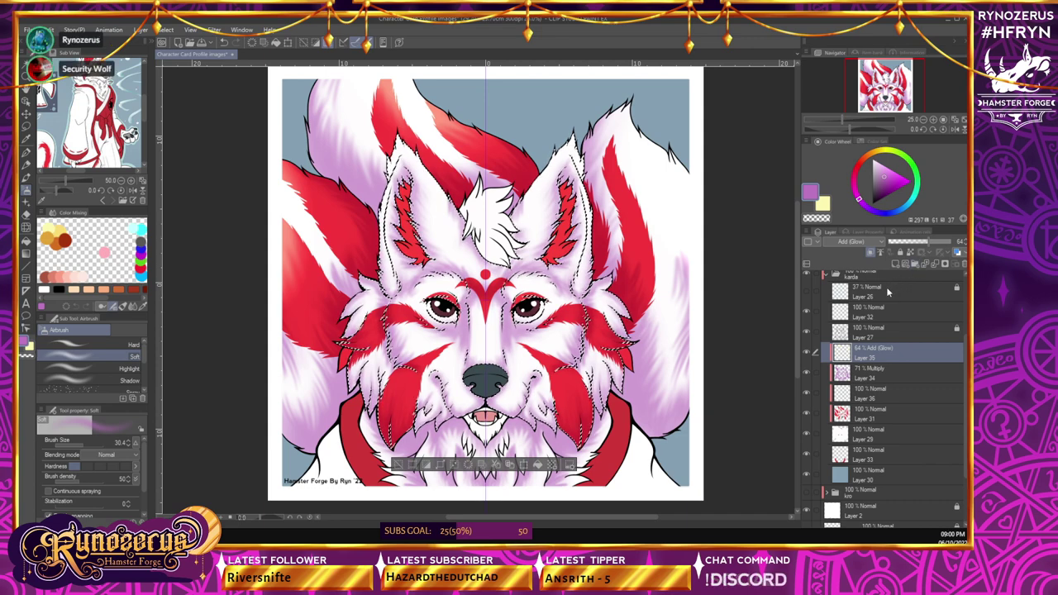
left_click(880, 369)
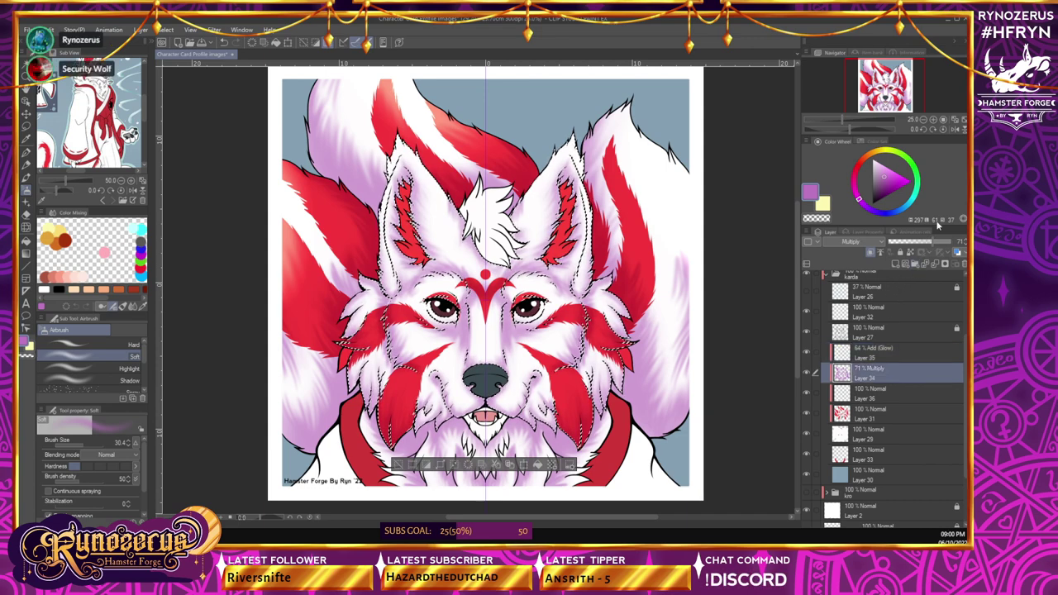
left_click(933, 120)
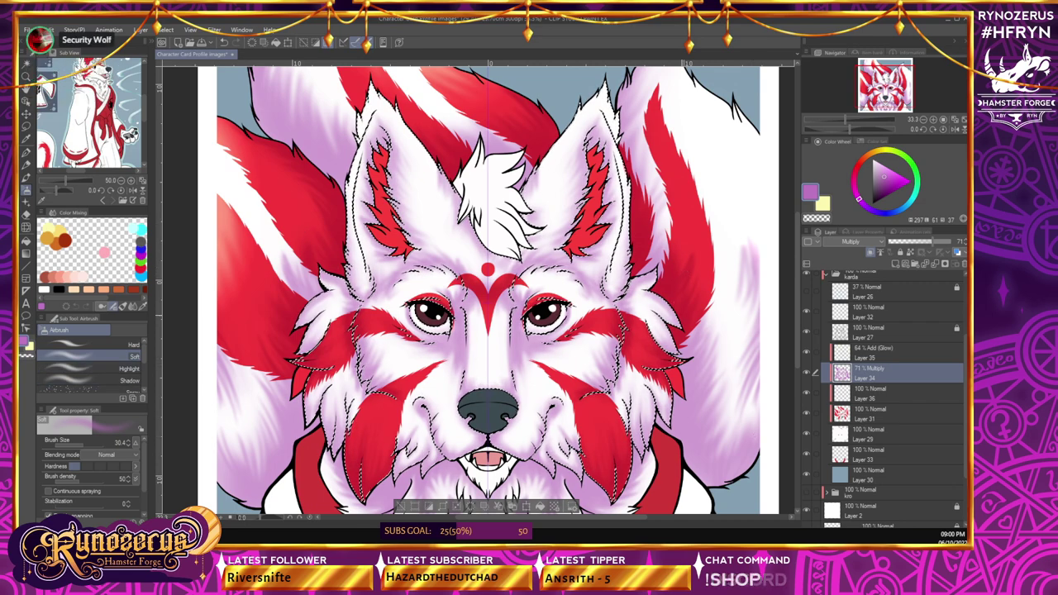
- Set Layer 34's opacity to 80 % and clear the head selection
left_click(934, 243)
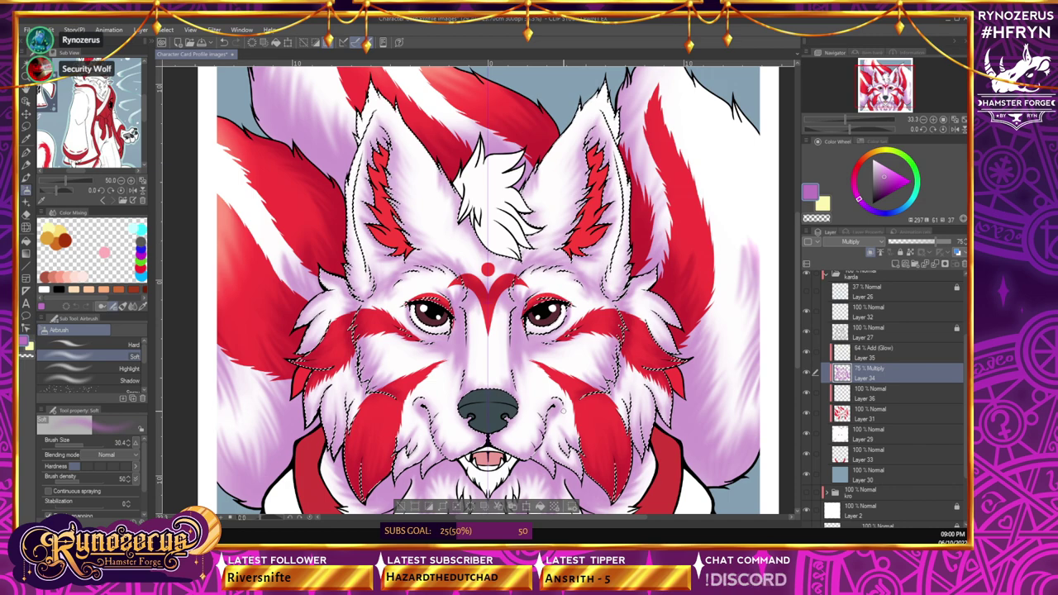
key("ctrl+d")
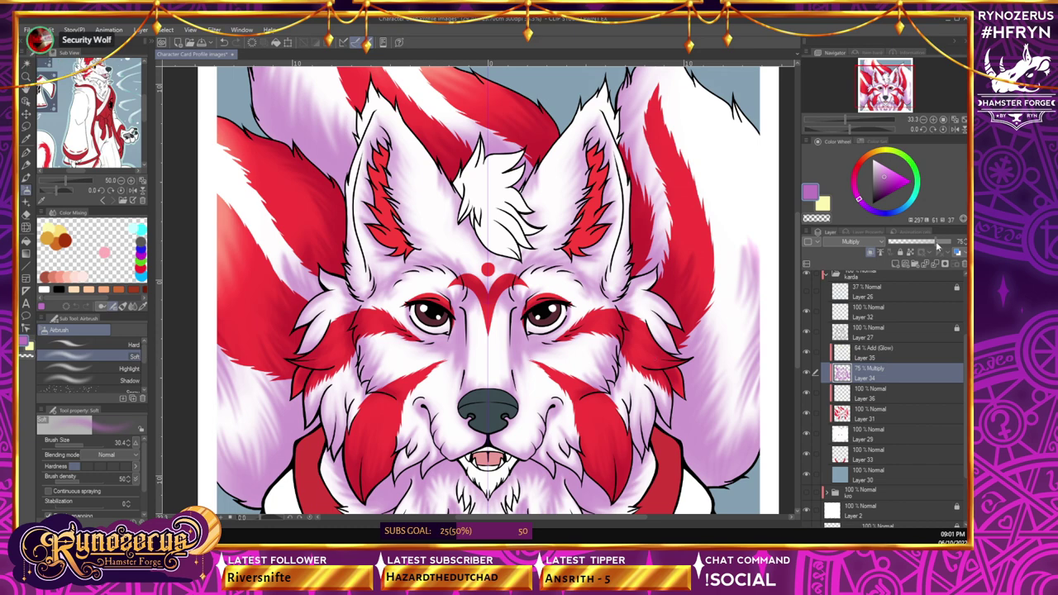
left_click_drag(942, 245, 943, 245)
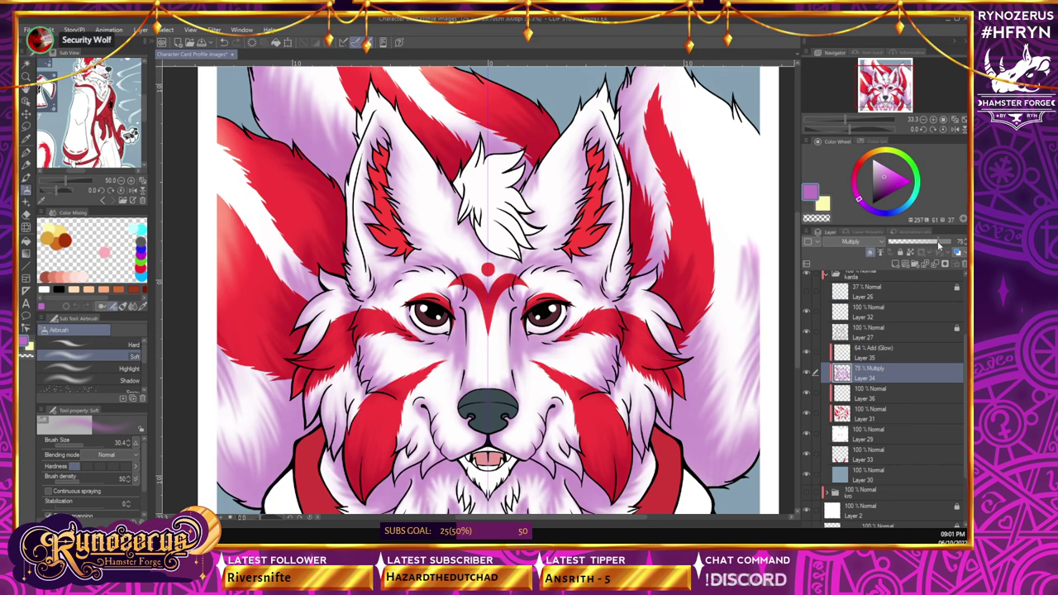
left_click(927, 119)
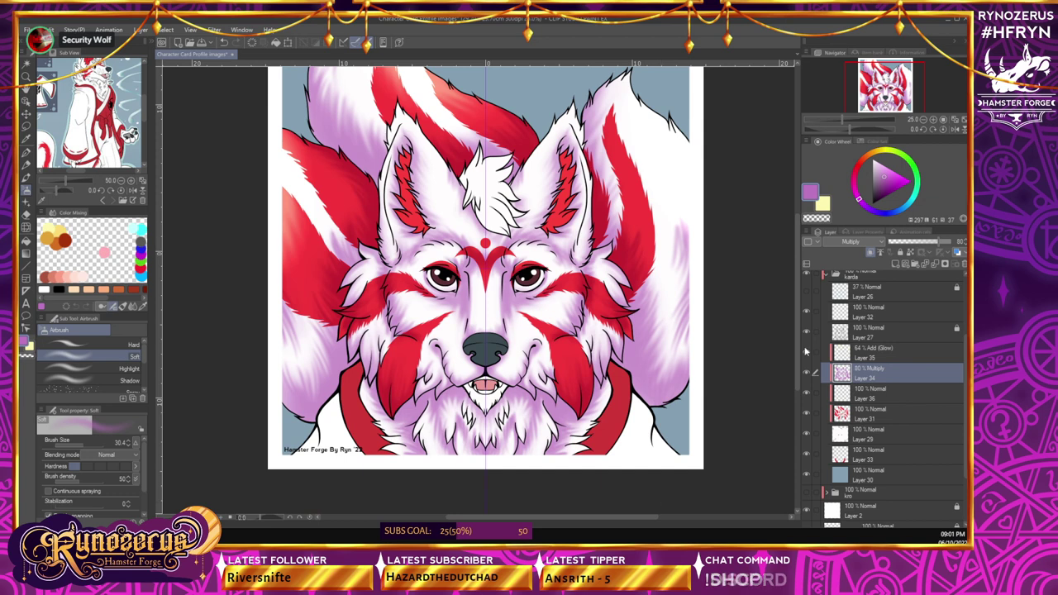
- Select the nose area from Layer 31 and shade it with the purple Soft airbrush at size 30.4 on the Multiply Layer 34
key("w")
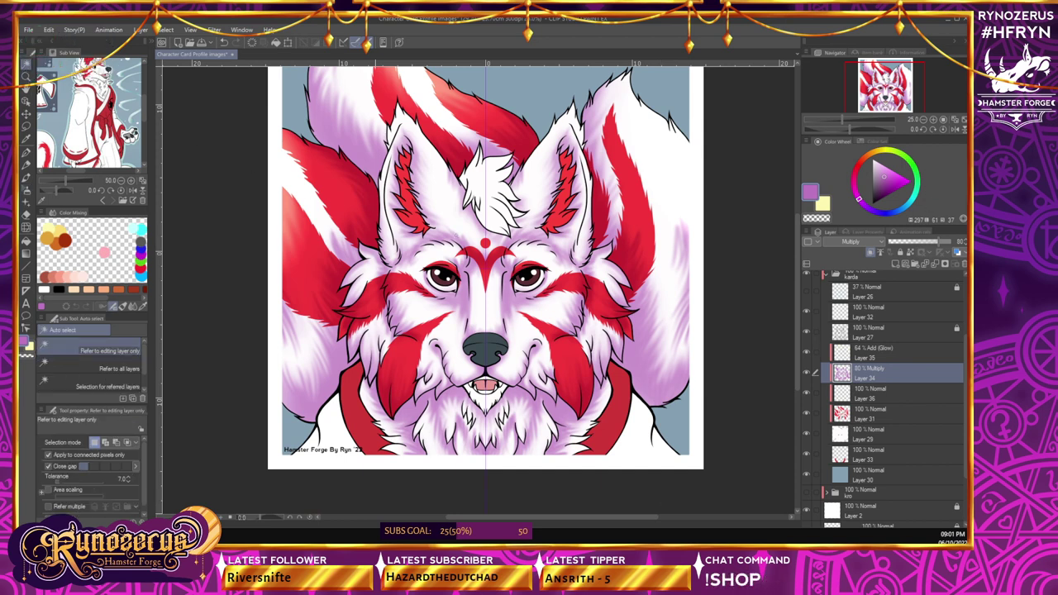
left_click(892, 417)
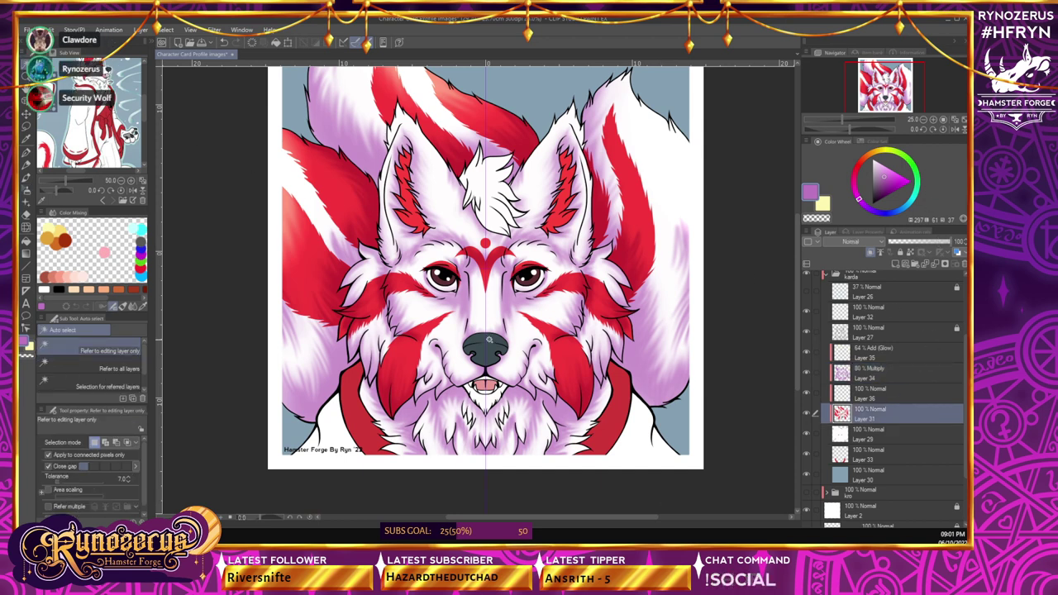
left_click(934, 119)
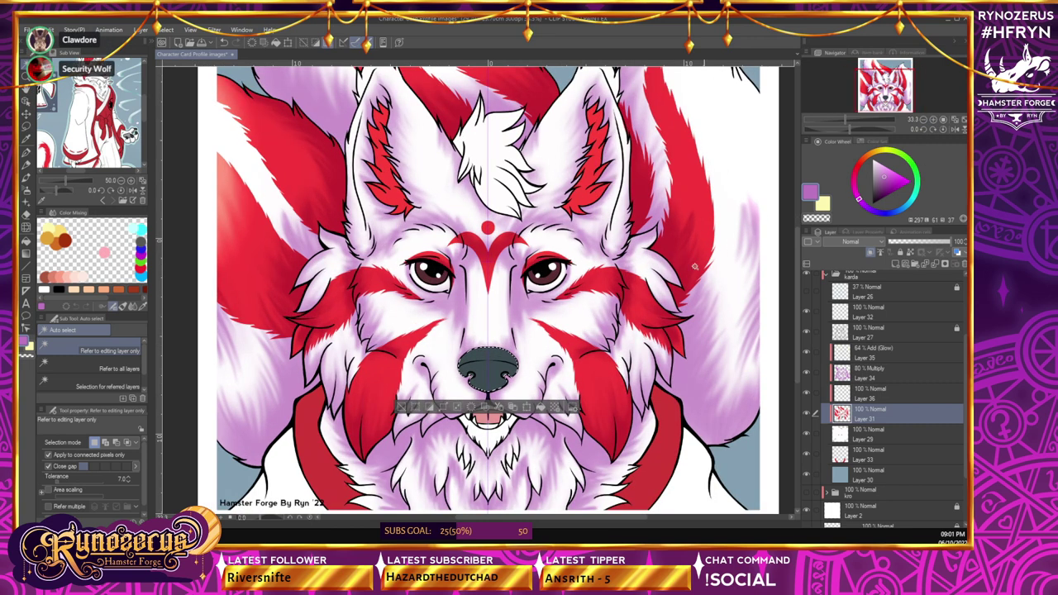
key("p")
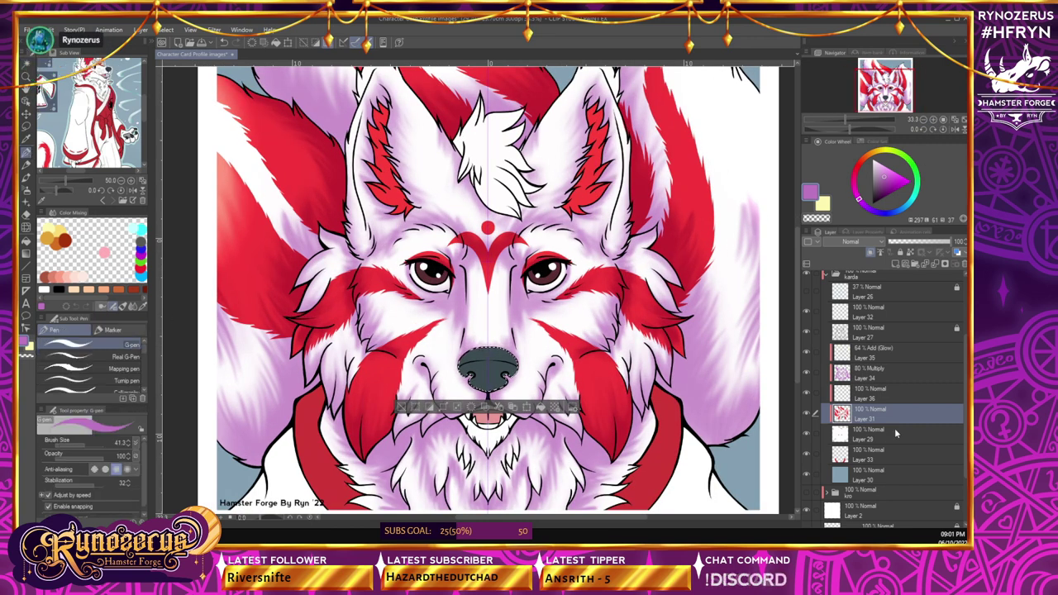
left_click(885, 376)
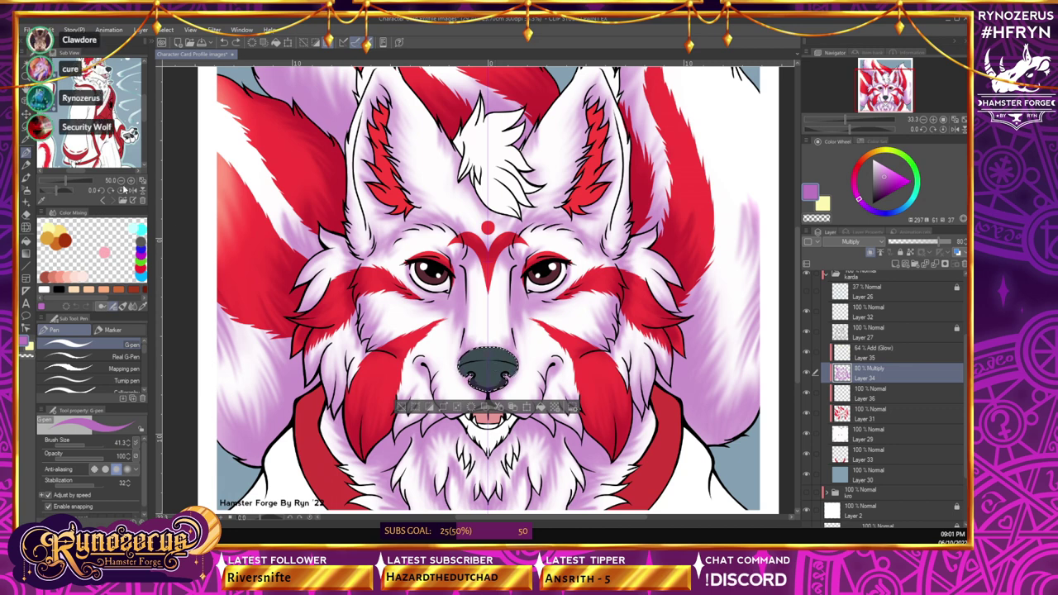
left_click(26, 190)
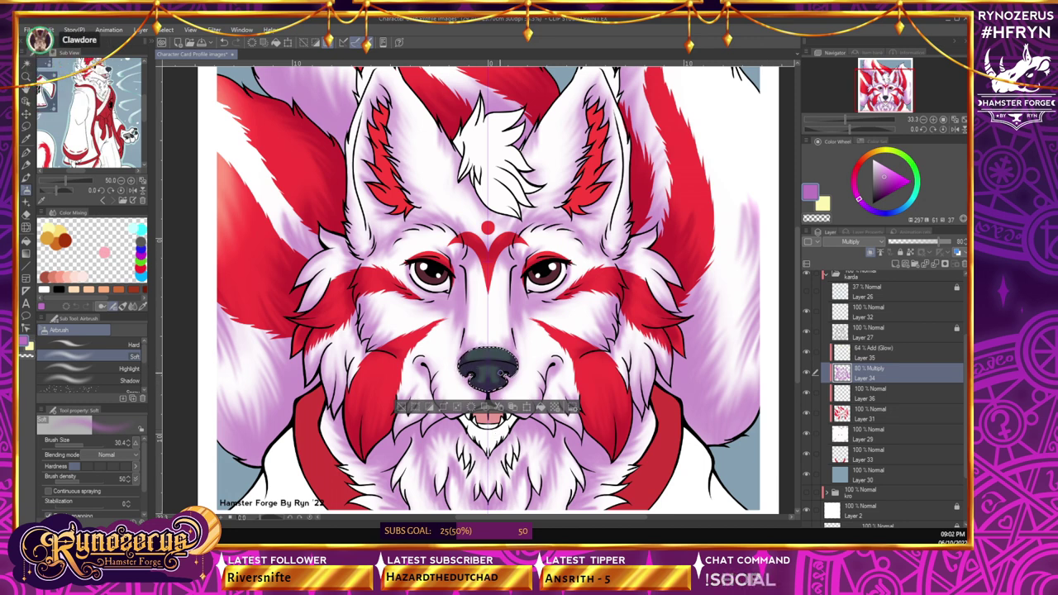
scroll(645, 490, "down", 2)
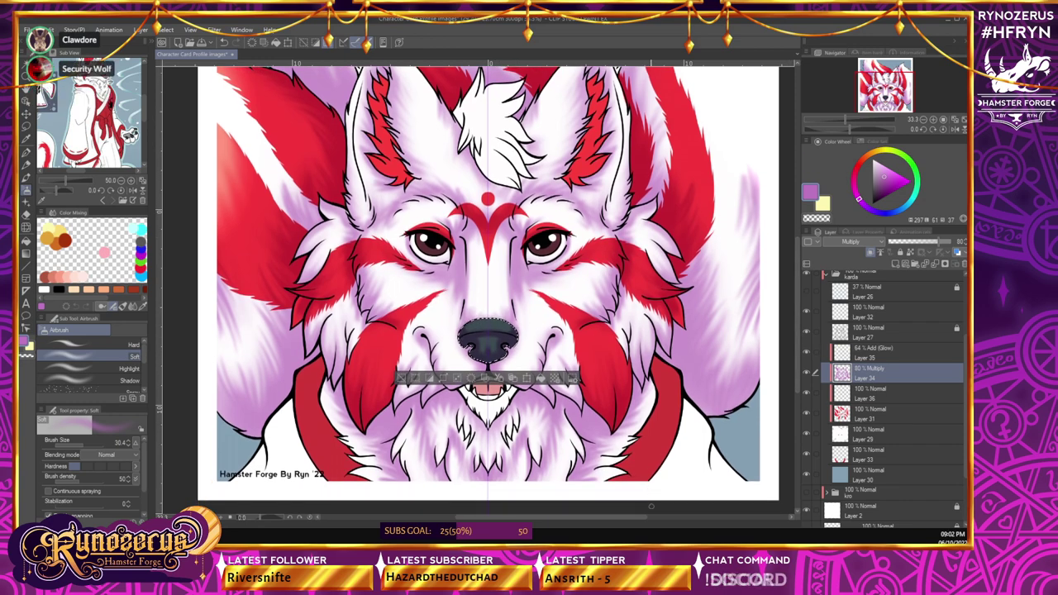
- Airbrush a soft dark teal highlight onto the selected nose on the Add (Glow) Layer 35
left_click(847, 359)
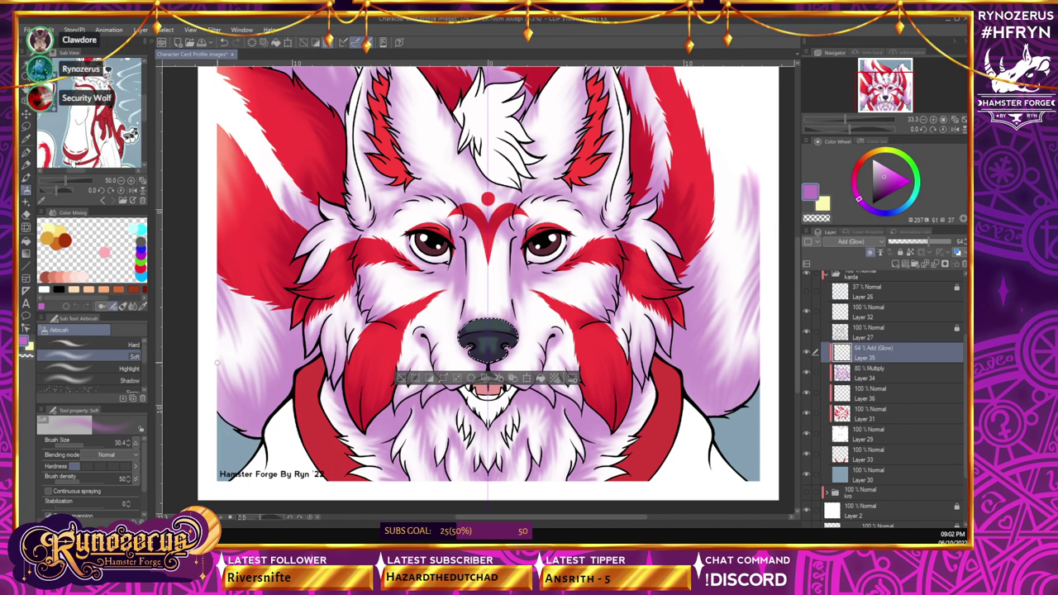
key("x")
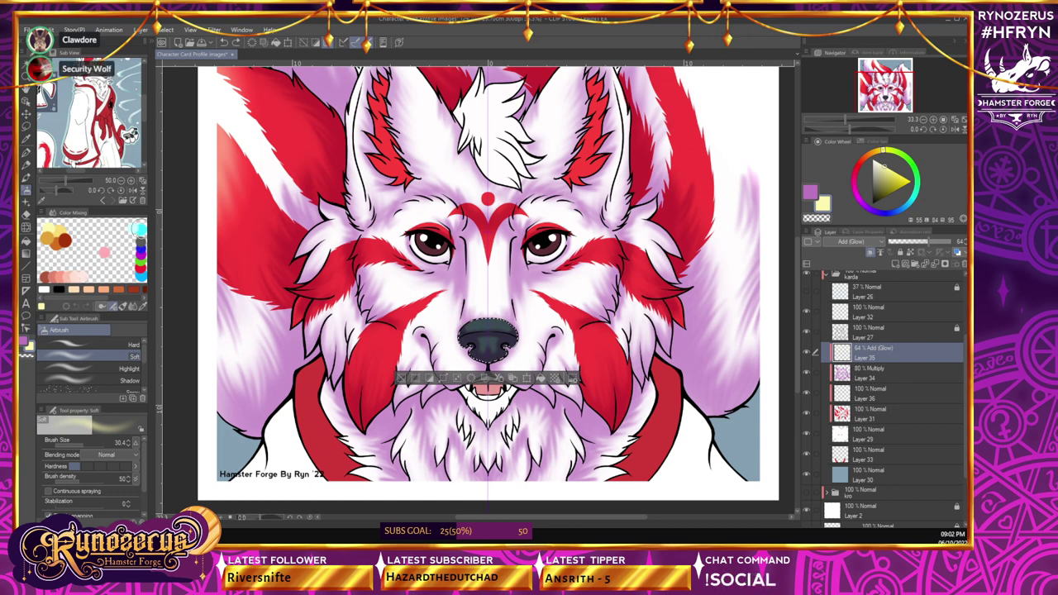
left_click(139, 228)
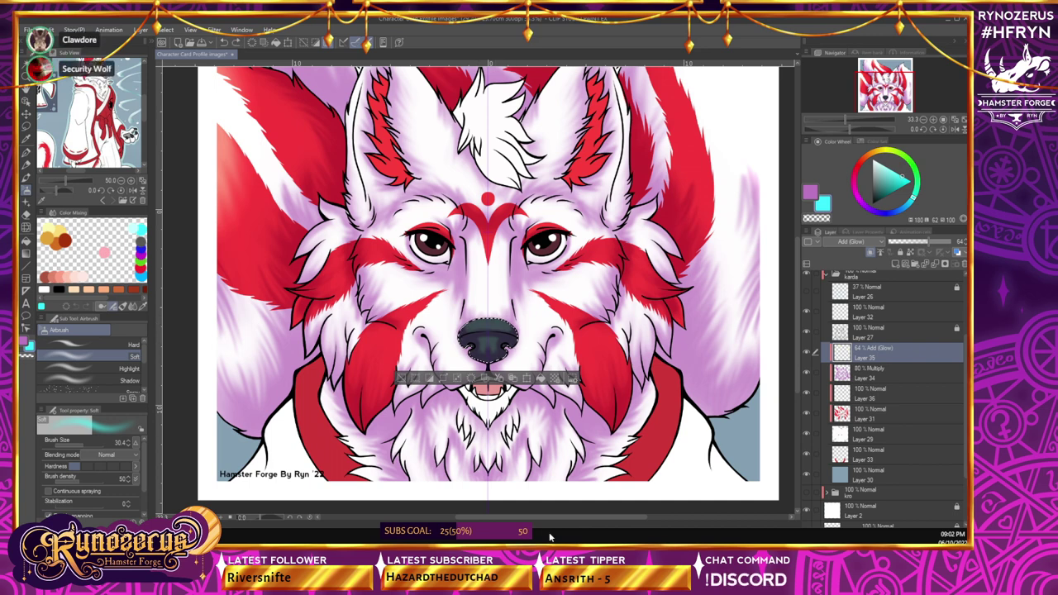
key("x")
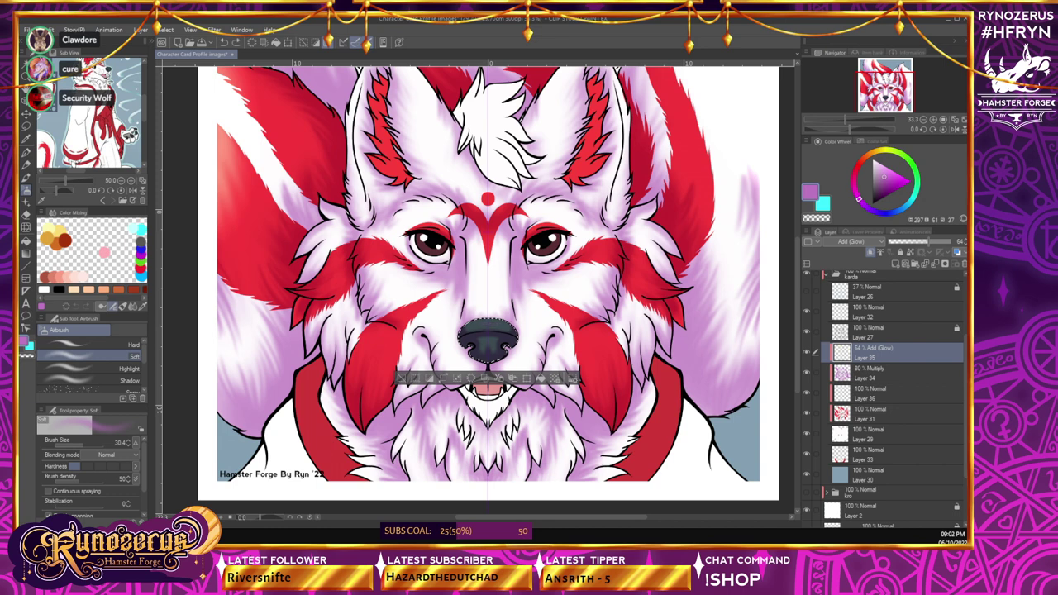
key("x")
left_click(880, 186)
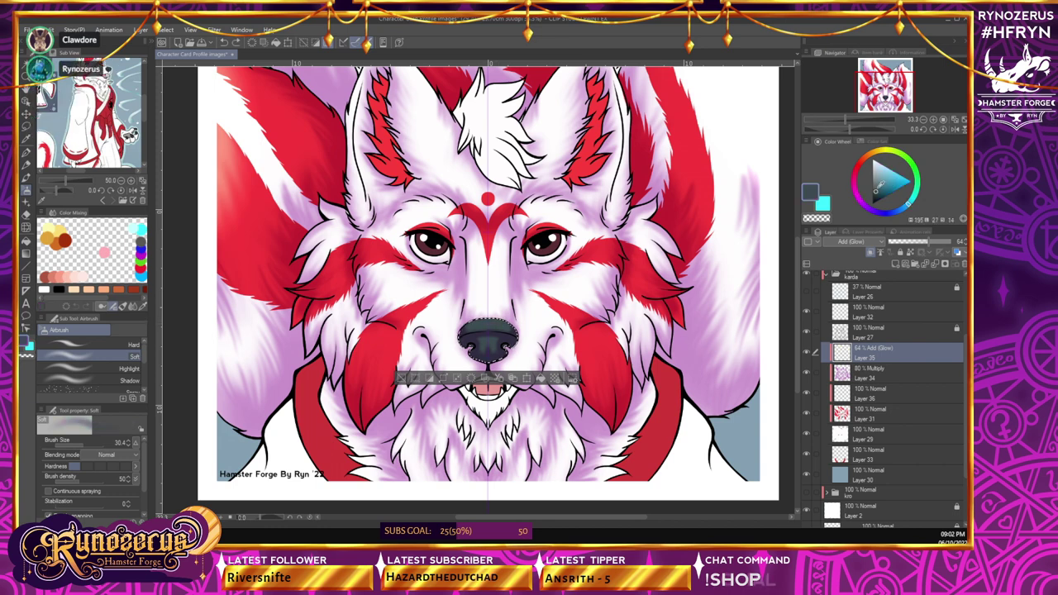
left_click_drag(471, 329, 477, 327)
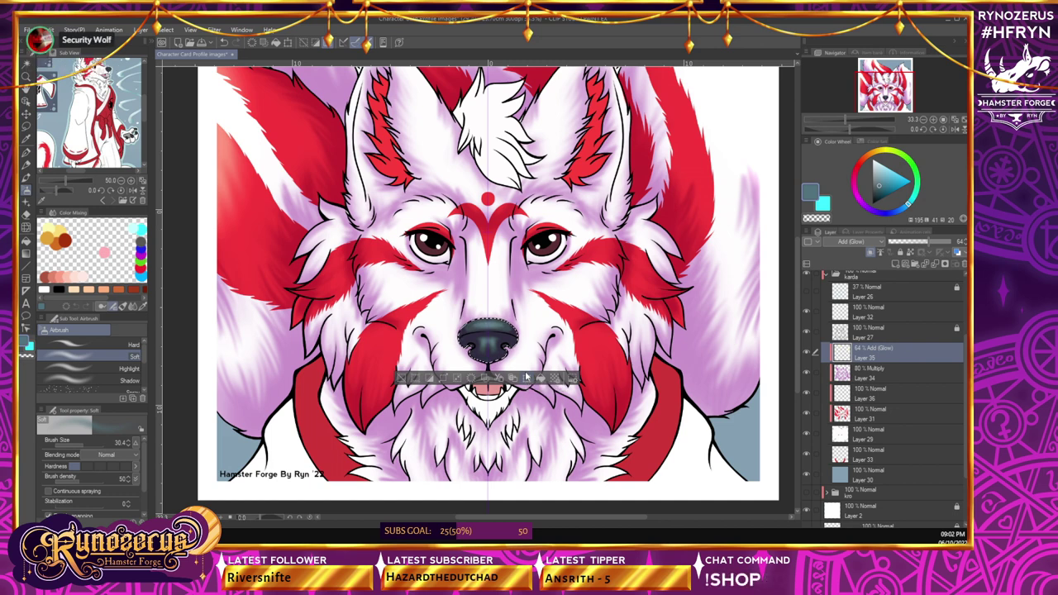
- Unlock the line-art Layer 27, and set up the G-pen with white sampled from the artwork on Layer 29
scroll(959, 381, "up", 2)
left_click(892, 379)
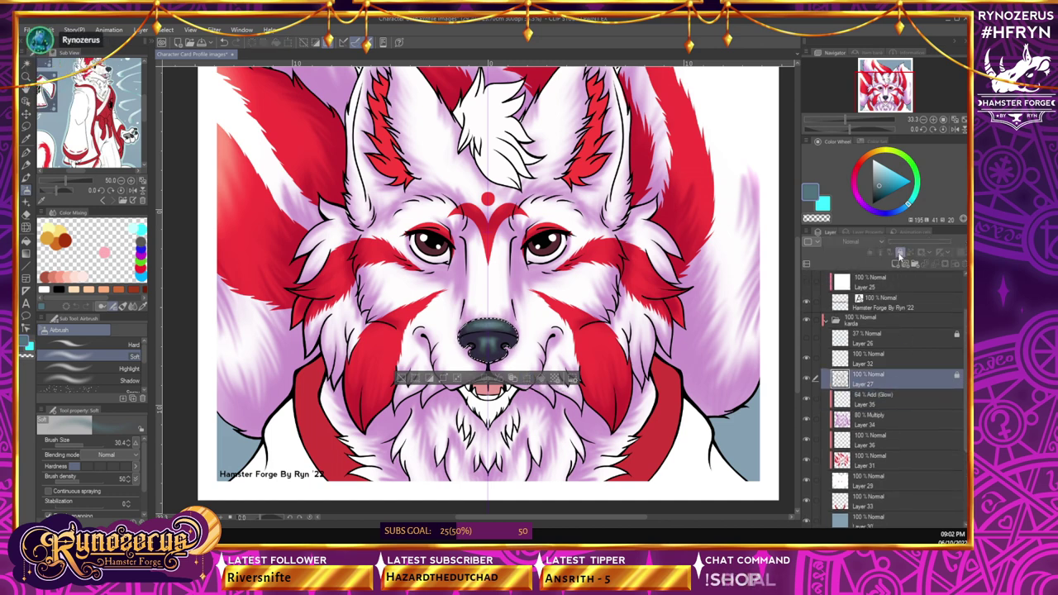
left_click(889, 482)
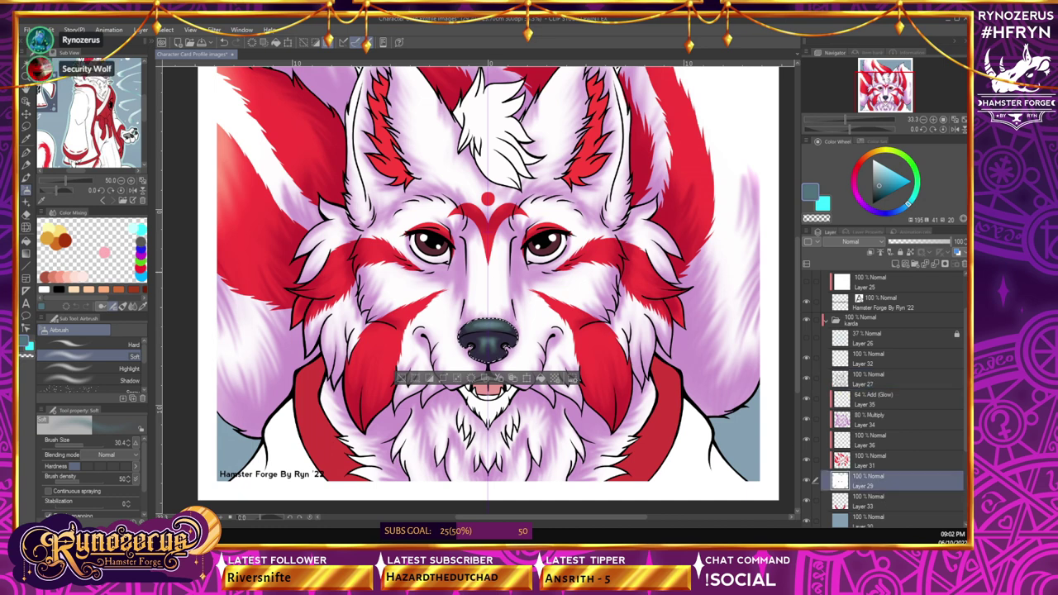
left_click(279, 455, "alt")
left_click(26, 153)
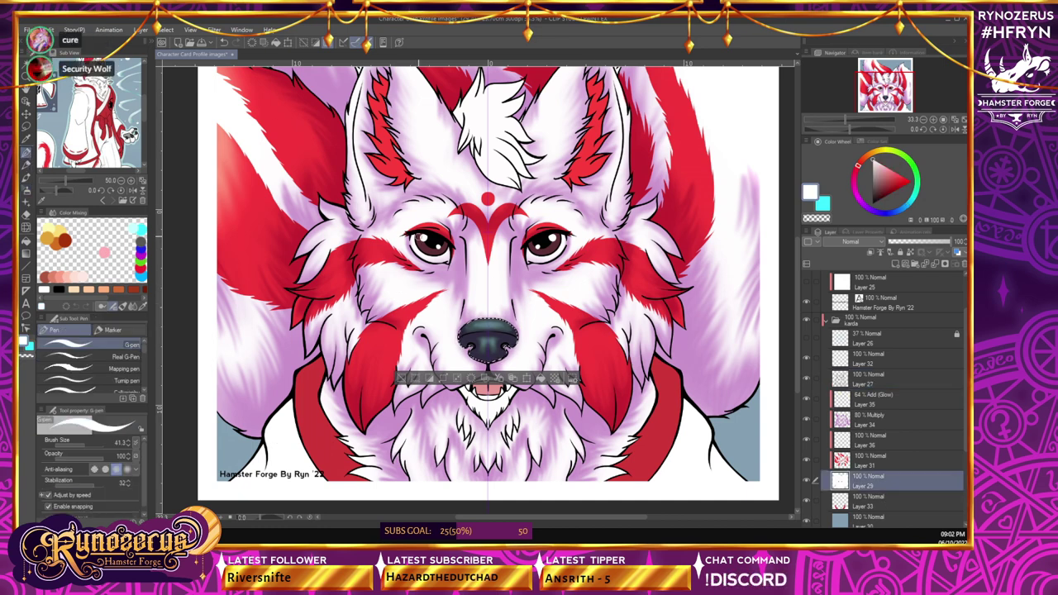
- Check which layer holds the eye colours by toggling the visibility of Layers 31, 35 and 29
left_click(900, 465)
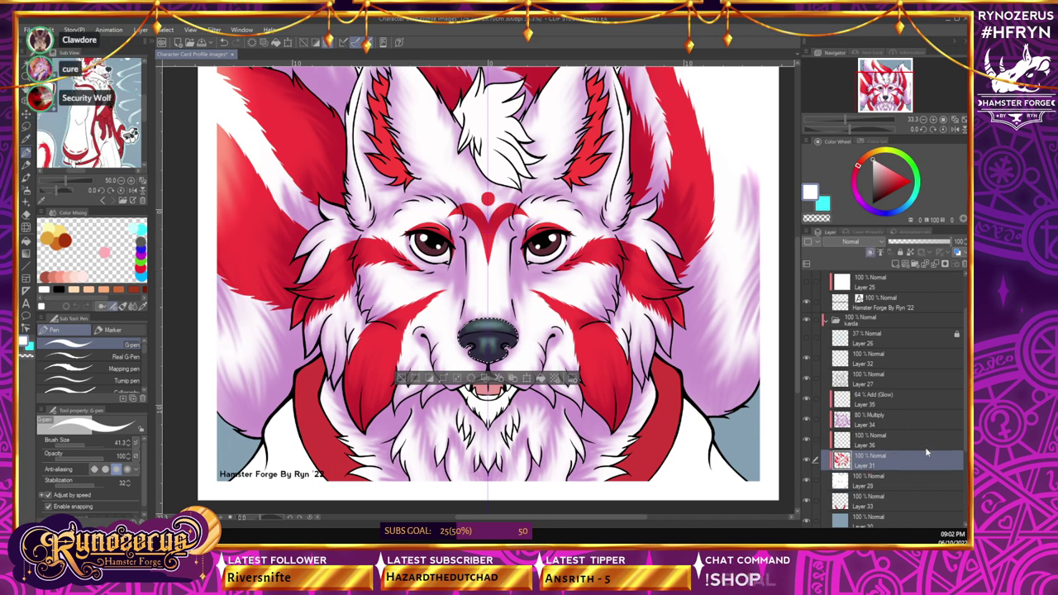
left_click(916, 440)
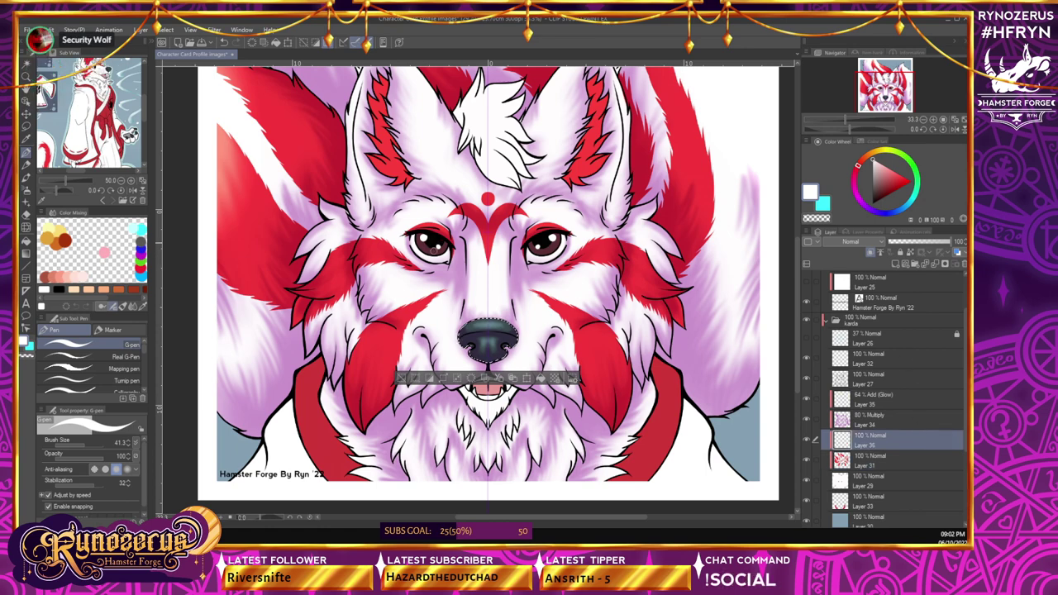
left_click(808, 459)
left_click(808, 460)
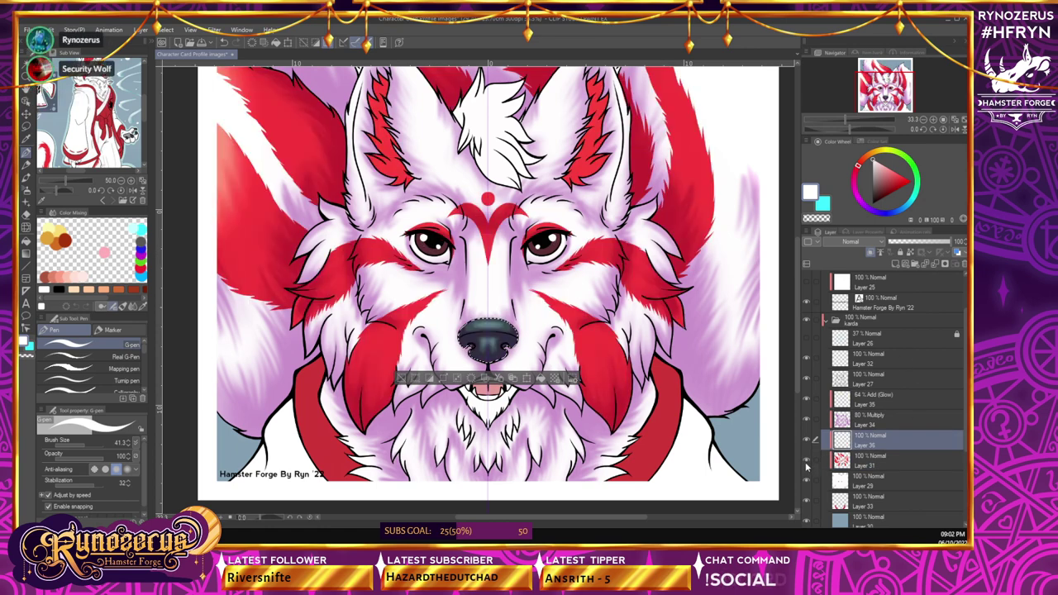
left_click(808, 400)
left_click(808, 400)
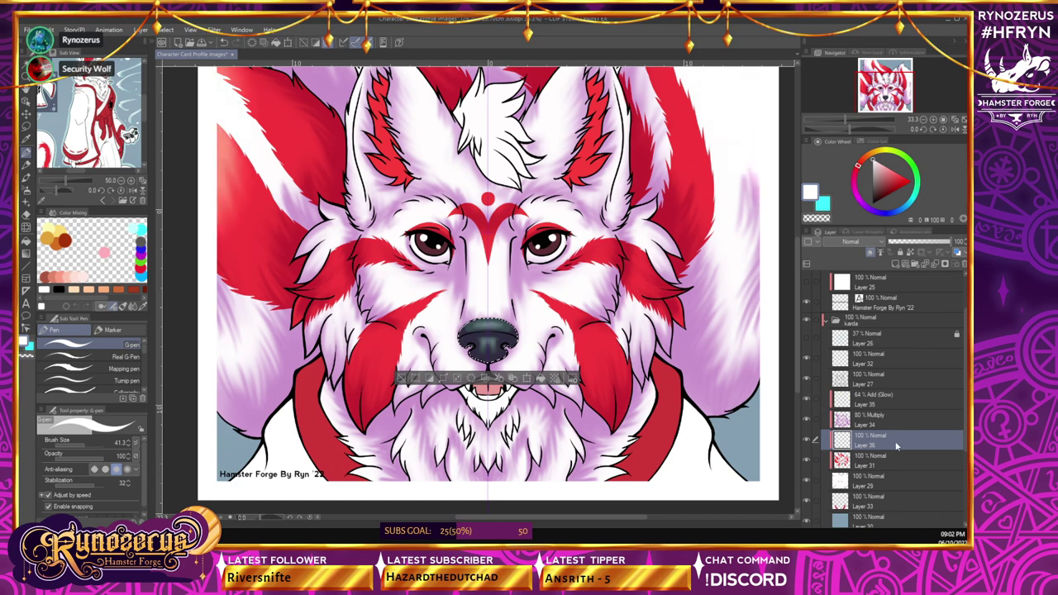
left_click(808, 480)
left_click(808, 481)
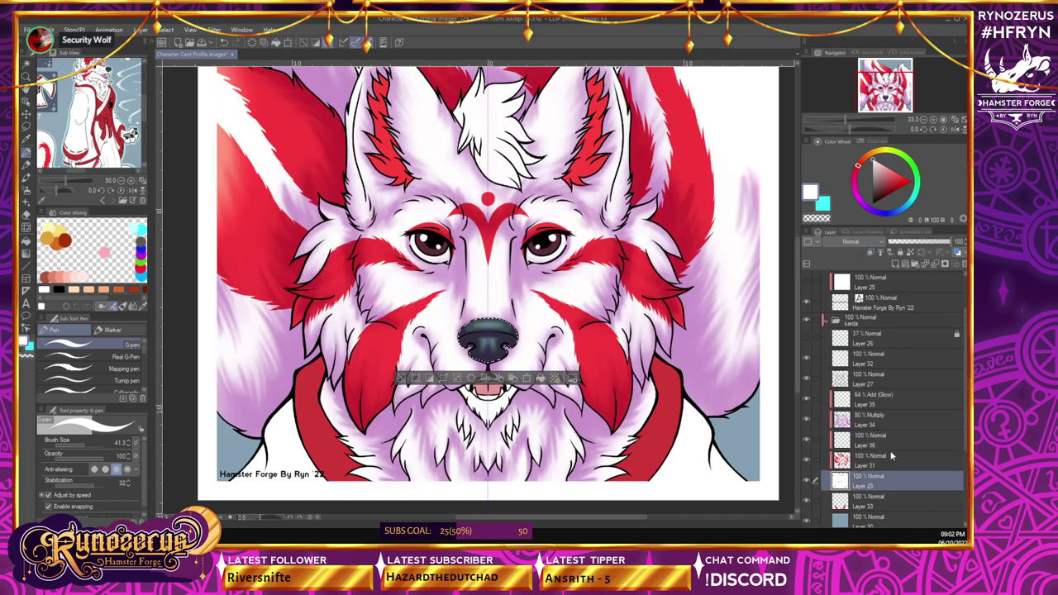
- Clear the nose selection and remove the brown iris and pupil colours from both eyes, leaving them white
left_click(815, 482)
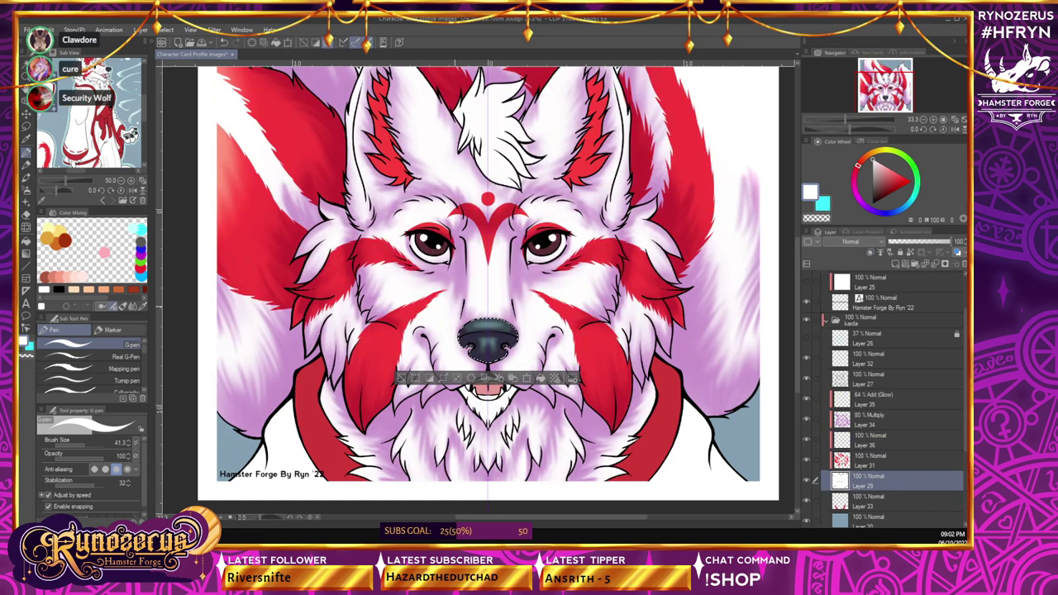
left_click(807, 482)
left_click(808, 483)
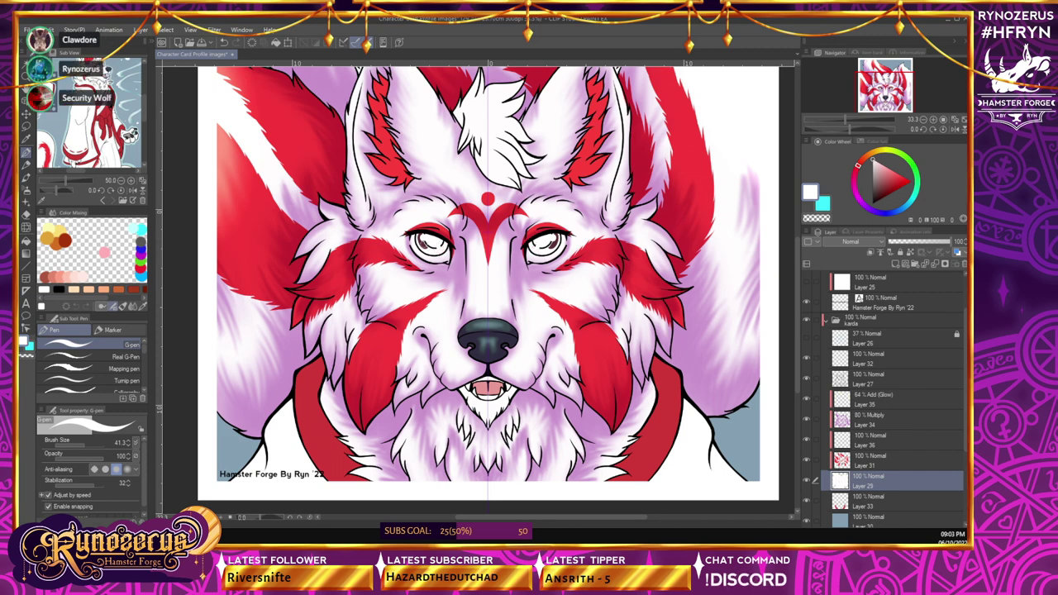
left_click(892, 464)
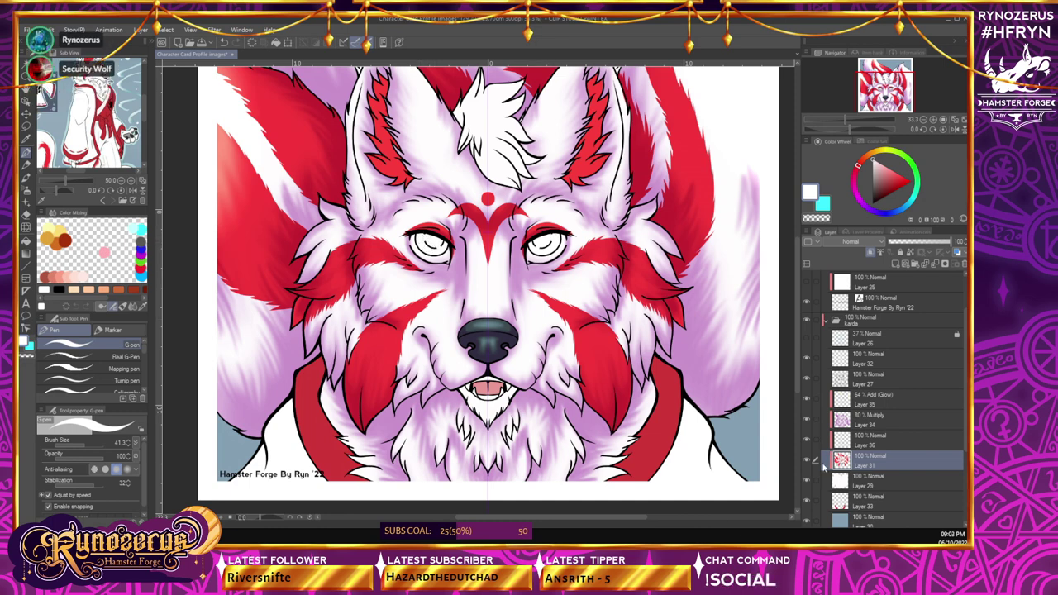
left_click(891, 434)
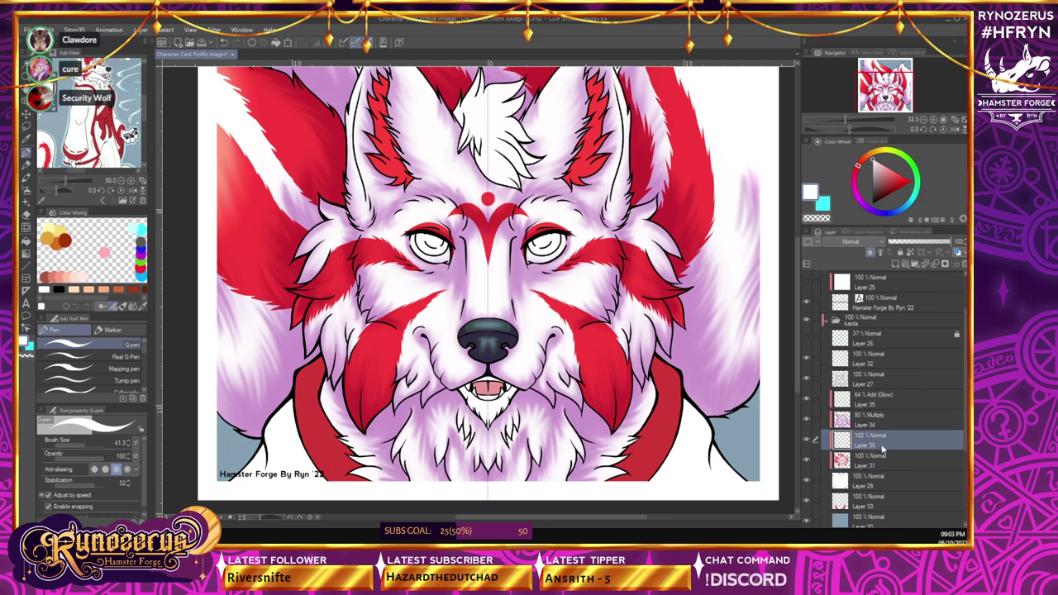
- Erase the iris and pupil outlines inside both eyes on Layer 27 with the Hard eraser at size 27.5
left_click(891, 379)
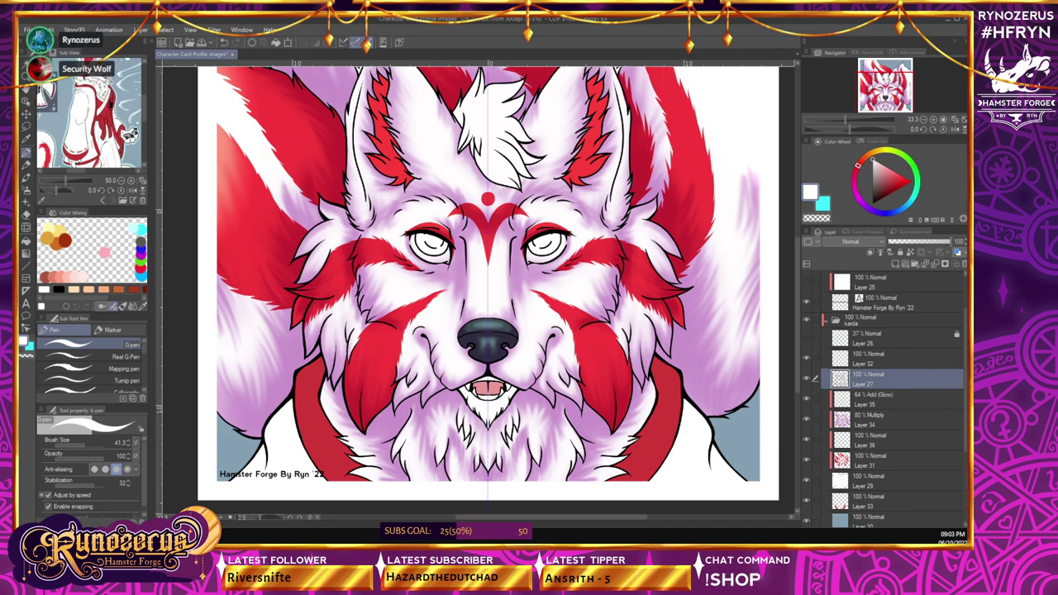
key("ctrl+plus")
left_click_drag(799, 290, 798, 283)
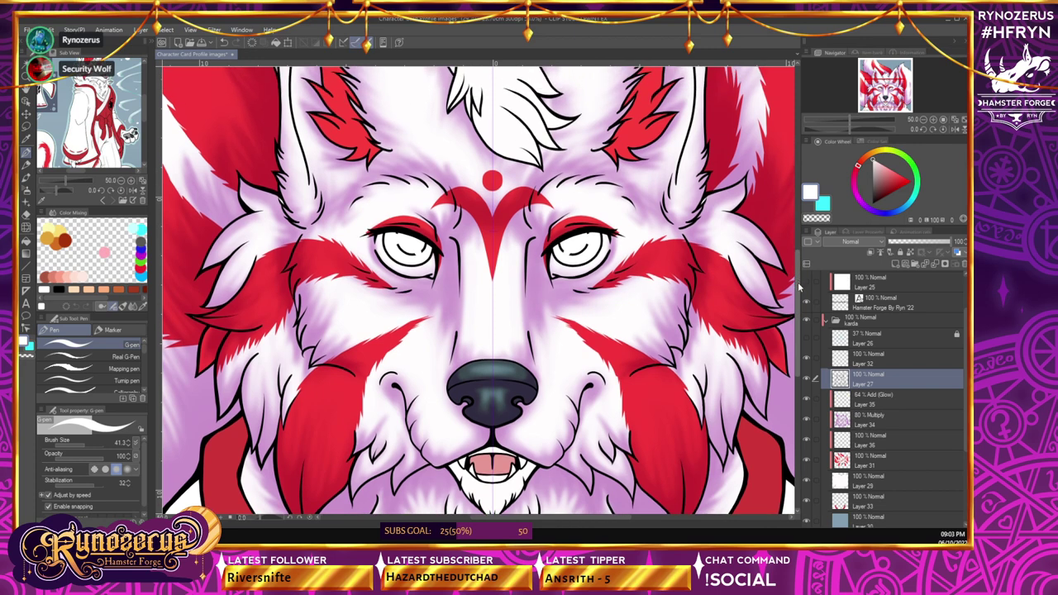
left_click(26, 215)
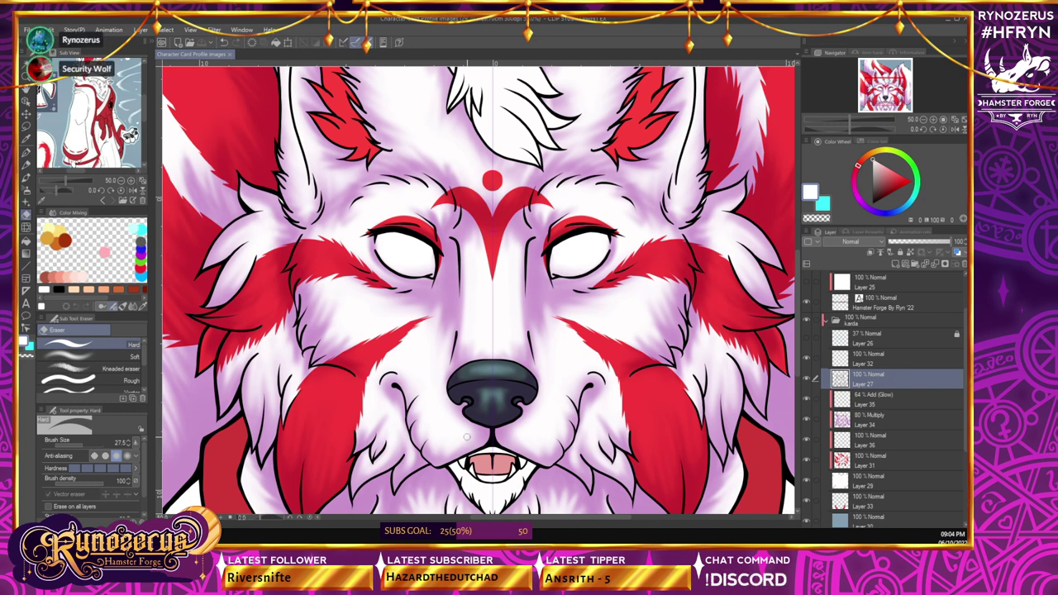
- Select Layer 36 and set up the G-pen with the dark maroon eye colour sampled from the reference palette
left_click(882, 449)
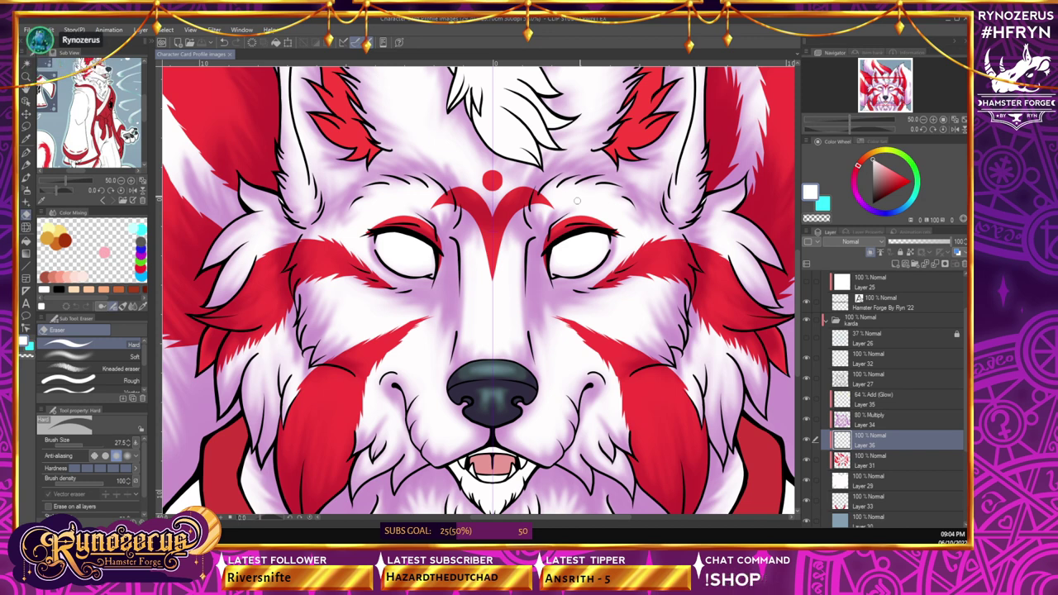
left_click(25, 153)
scroll(143, 163, "down", 2)
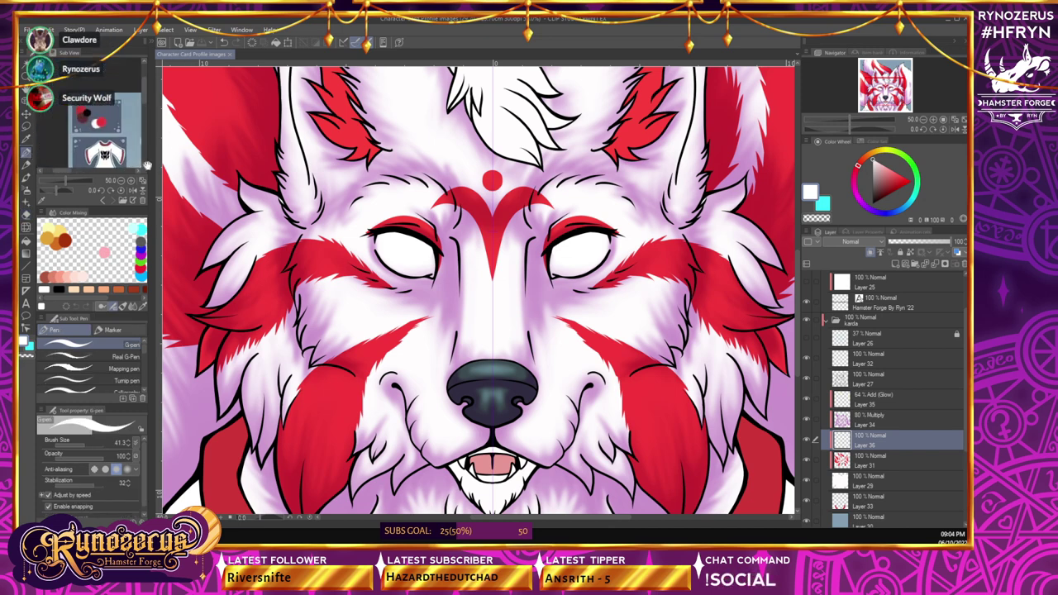
key("i")
left_click(83, 109)
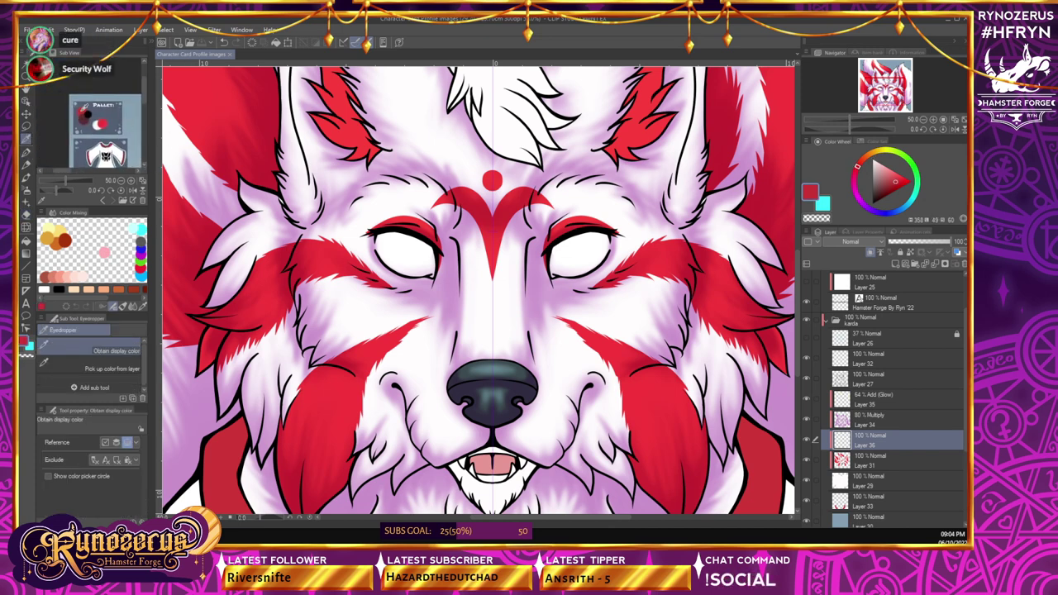
key("p")
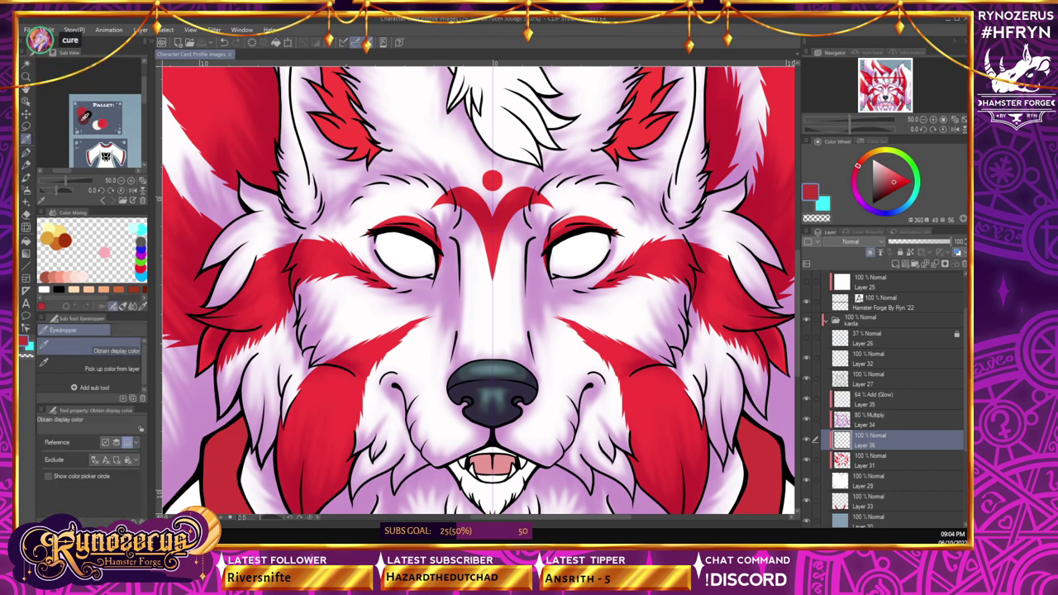
left_click(89, 115, "alt")
key("ctrl+plus")
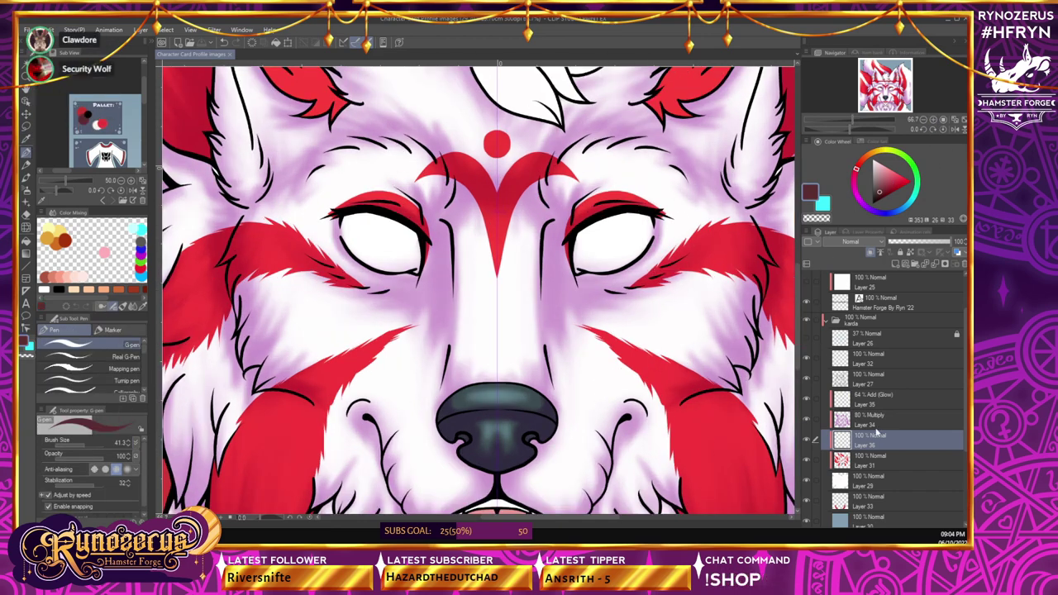
- Add a new layer above Layer 36 and paint round dark maroon irises in both eyes
scroll(937, 470, "down", 6)
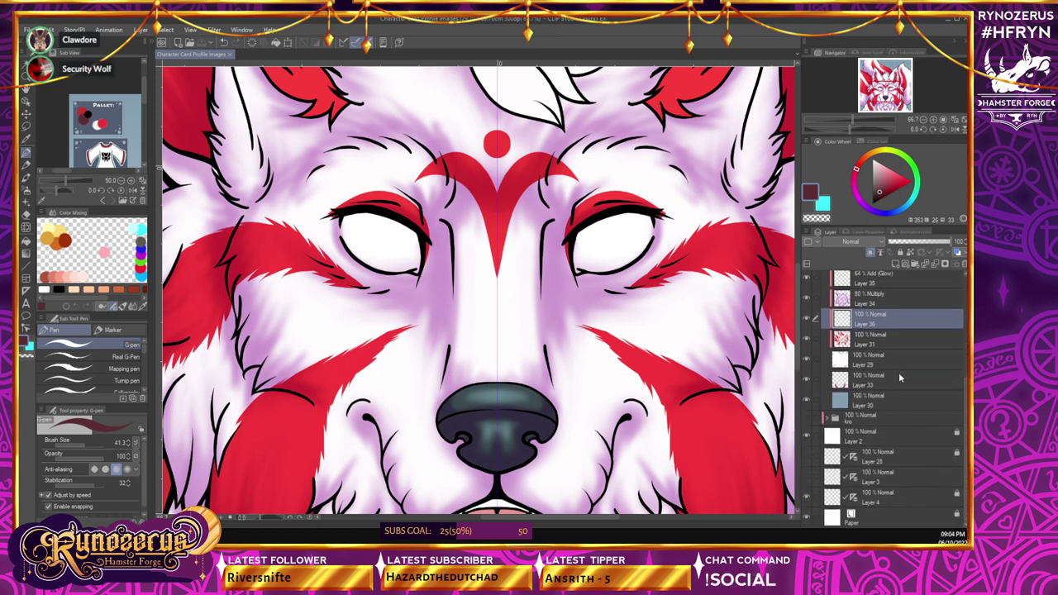
scroll(909, 347, "up", 1)
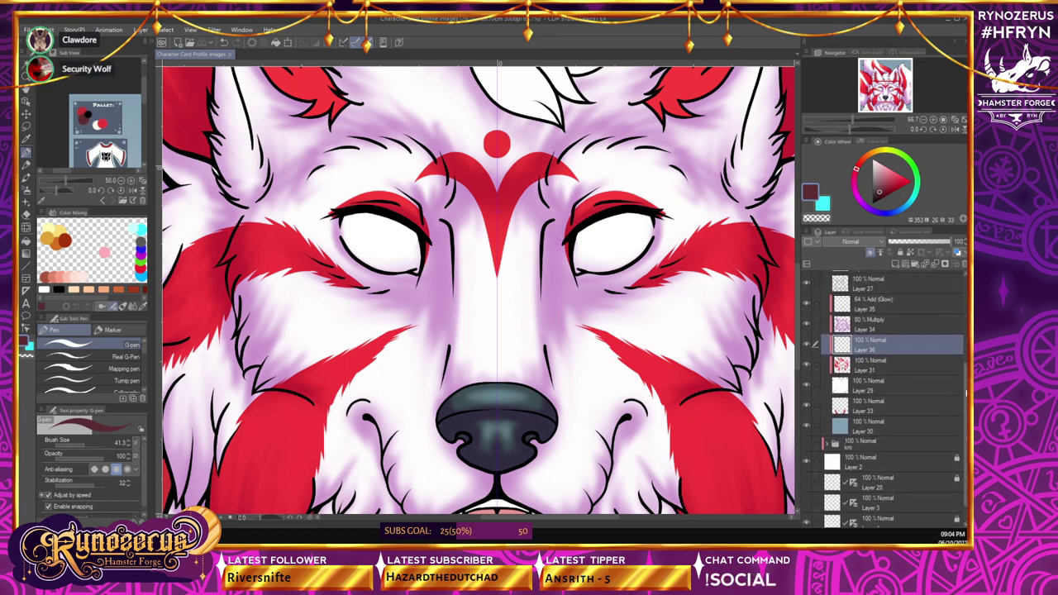
left_click(897, 266)
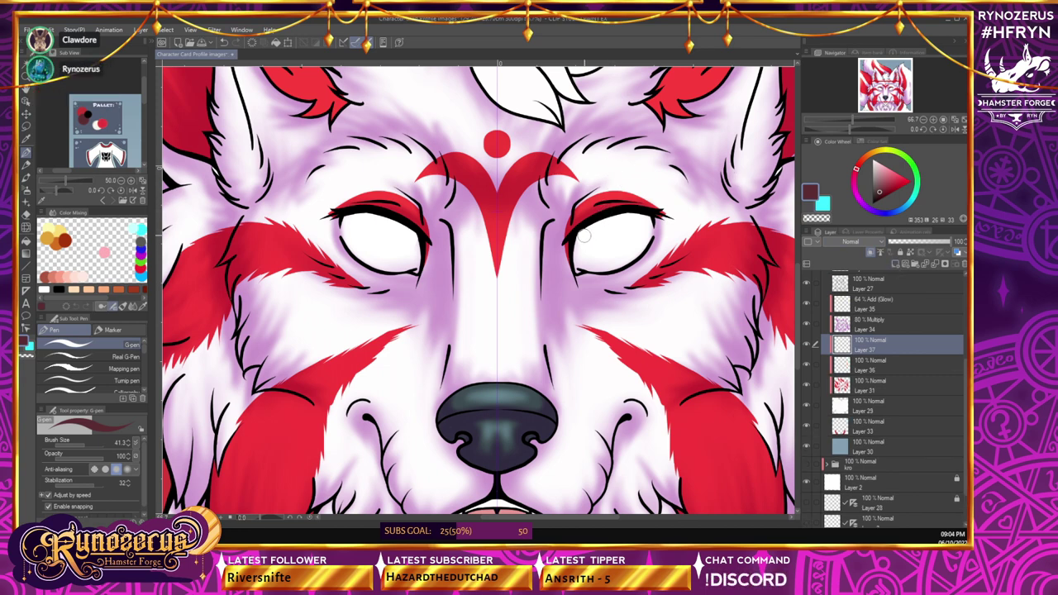
mouse_move(585, 236)
left_mouse_down()
mouse_move(608, 236)
mouse_move(594, 247)
left_mouse_up()
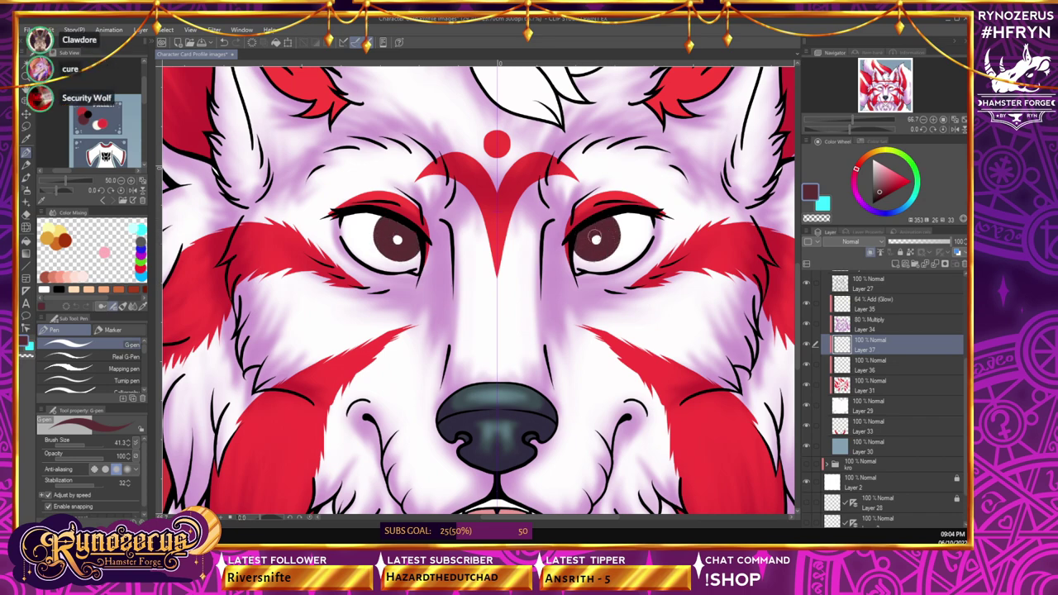
left_click(923, 119)
left_click(924, 120)
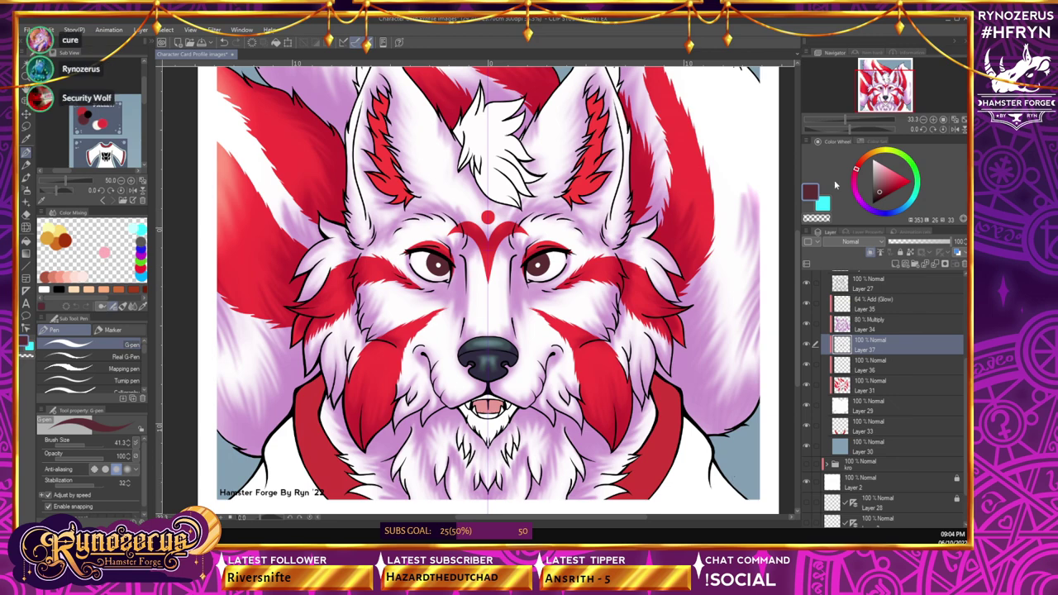
left_click(934, 120)
left_click(934, 120)
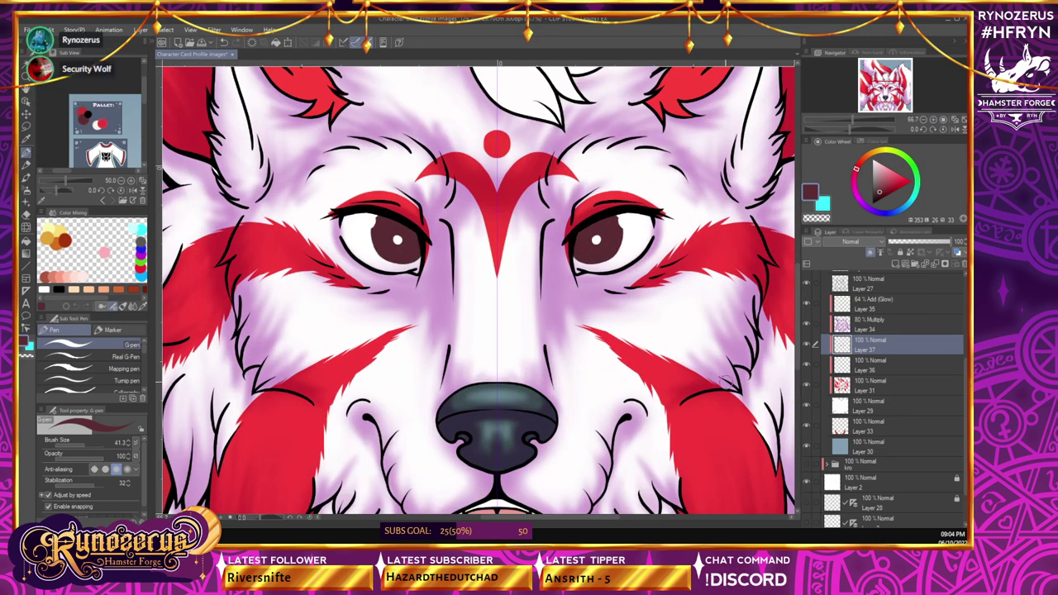
- Undo and restore the maroon irises, then add pupils in black sampled from the eye outline
key("ctrl+z")
key("ctrl+z")
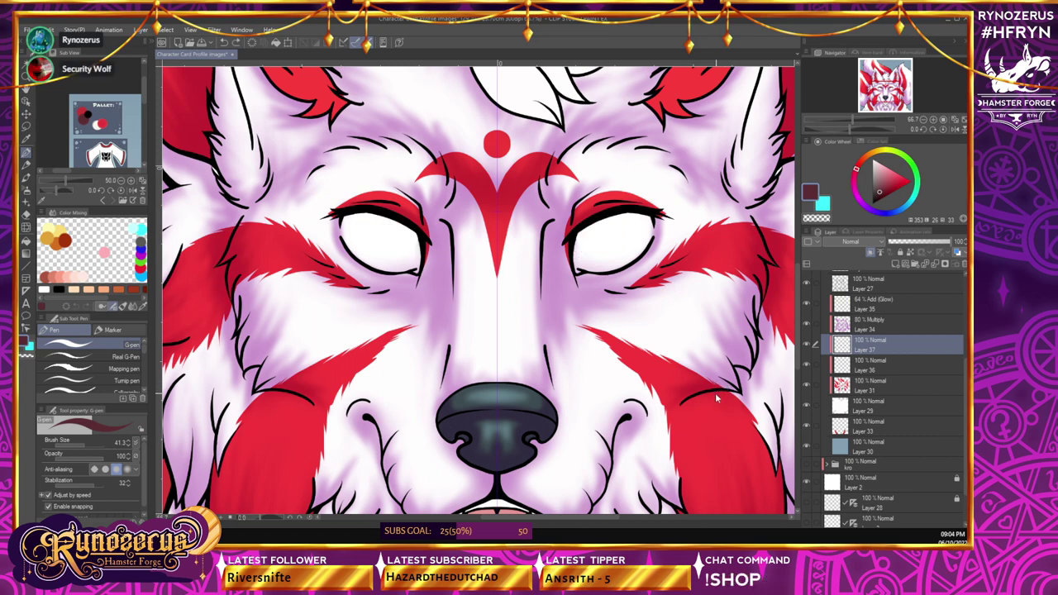
key("ctrl+y")
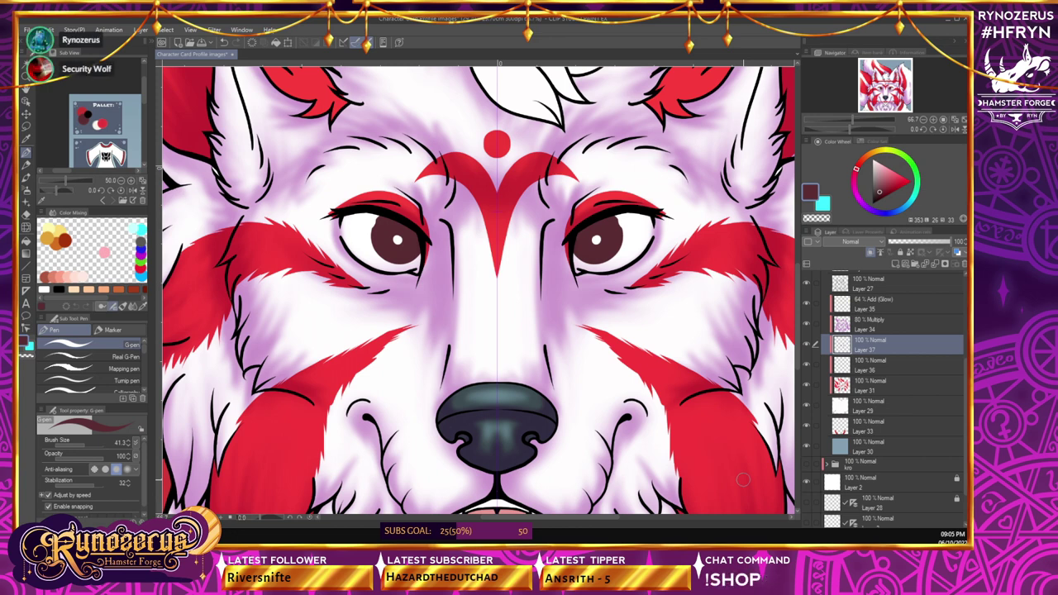
key("i")
left_click(587, 215, "alt")
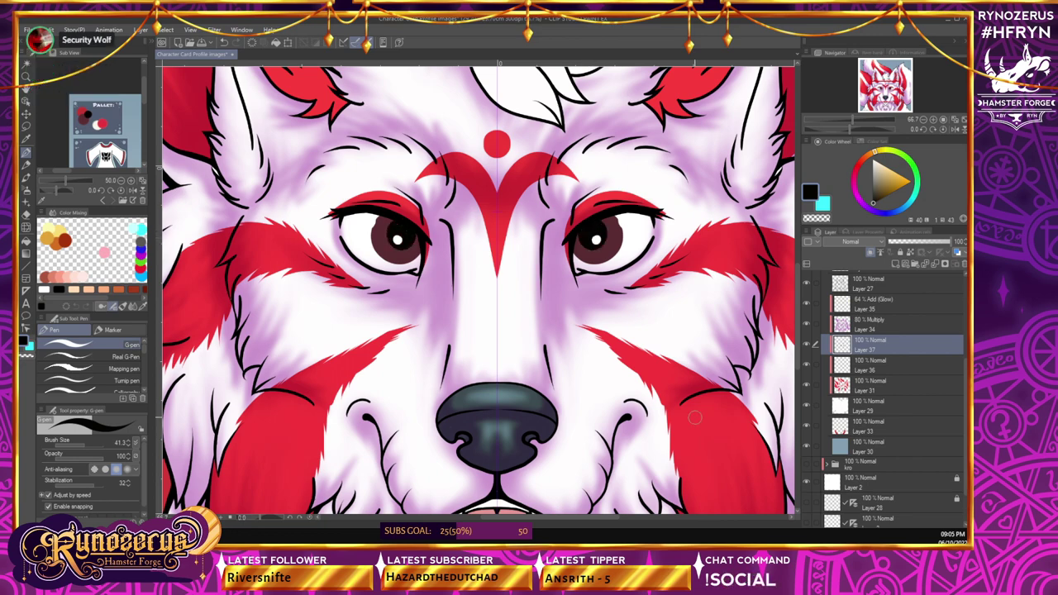
key("ctrl+minus")
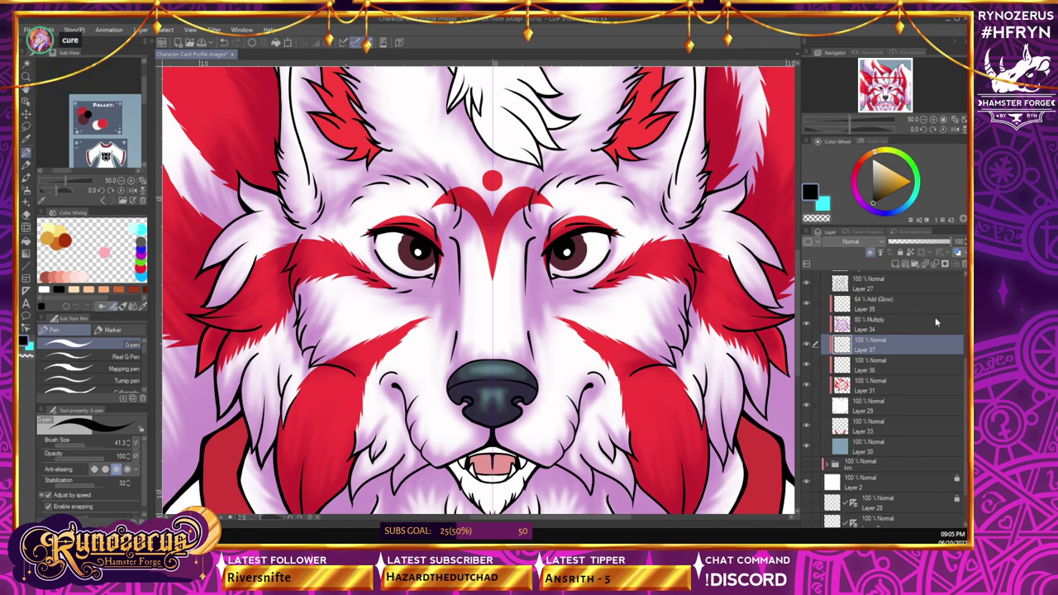
- On Layer 32, erase the round eye highlights and paint new white highlights in both eyes with the G-pen
scroll(885, 331, "up", 3)
left_click(814, 342)
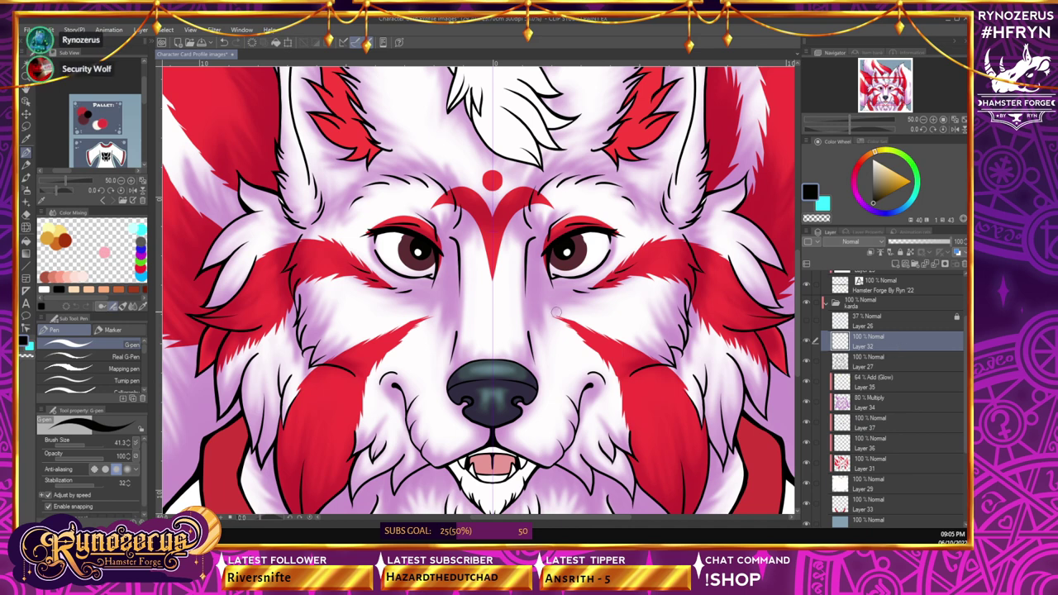
left_click(25, 214)
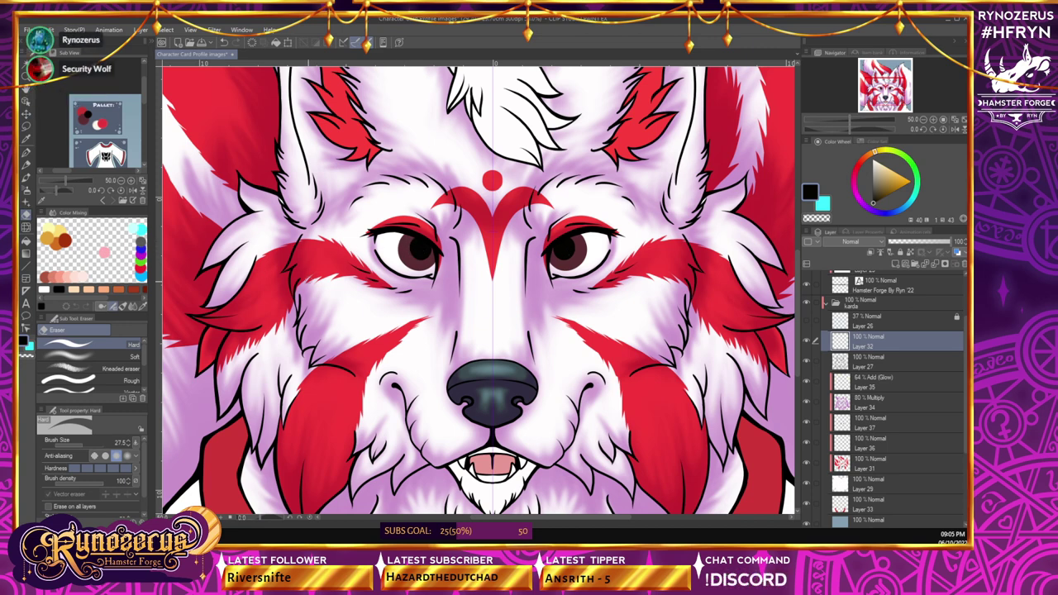
left_click(874, 160)
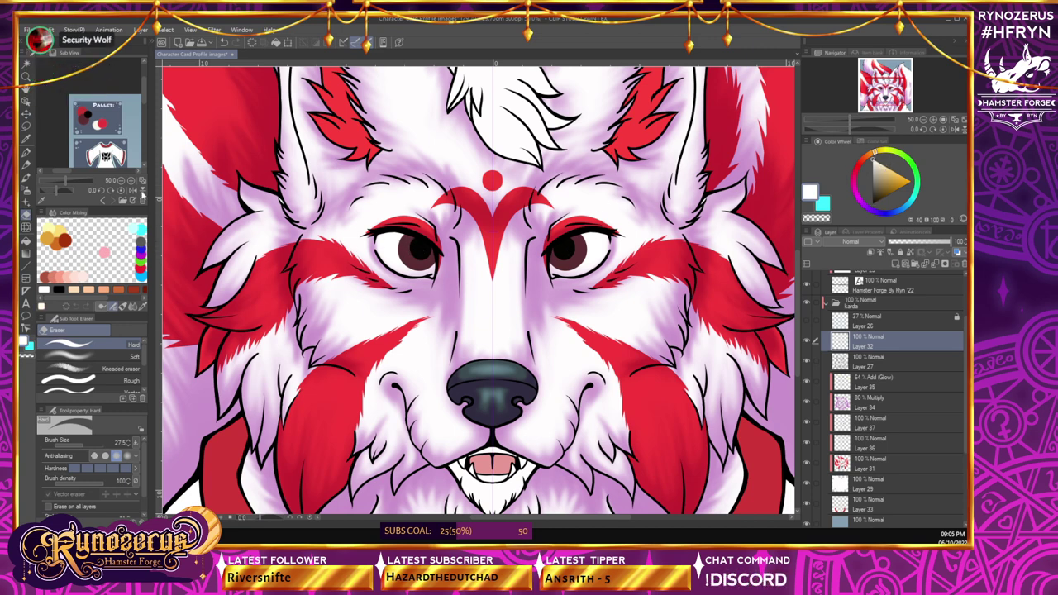
left_click(26, 152)
left_click(574, 244)
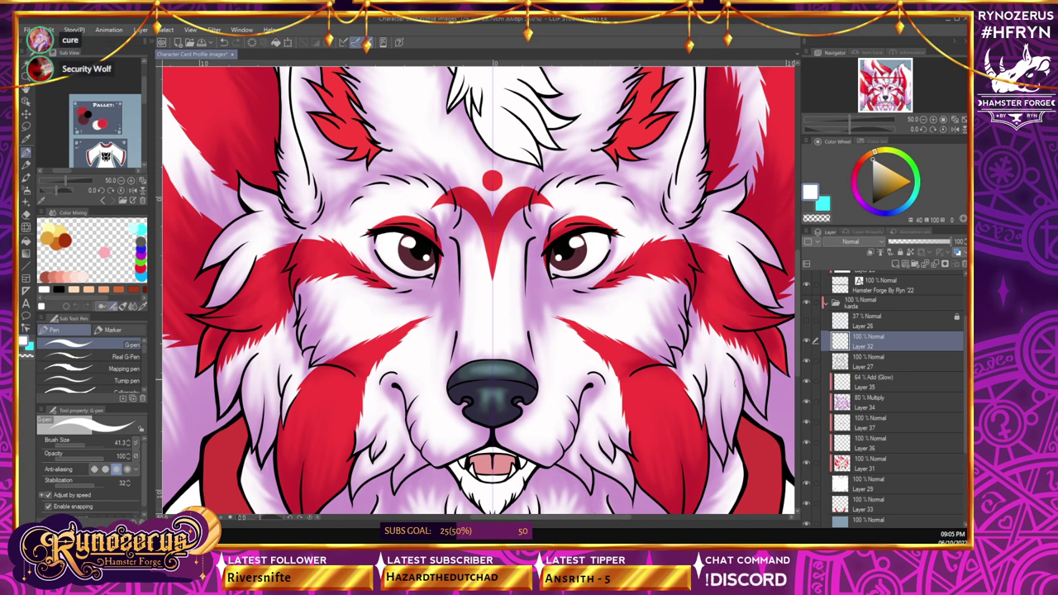
- Delete Layer 37, which holds the iris and pupil colours
left_click(925, 121)
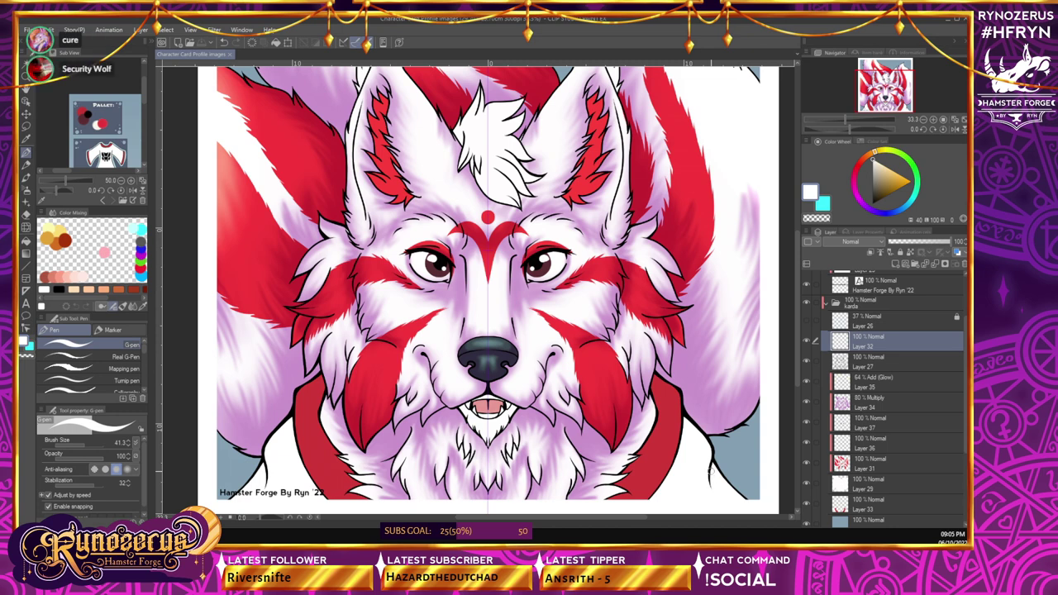
left_click(890, 427)
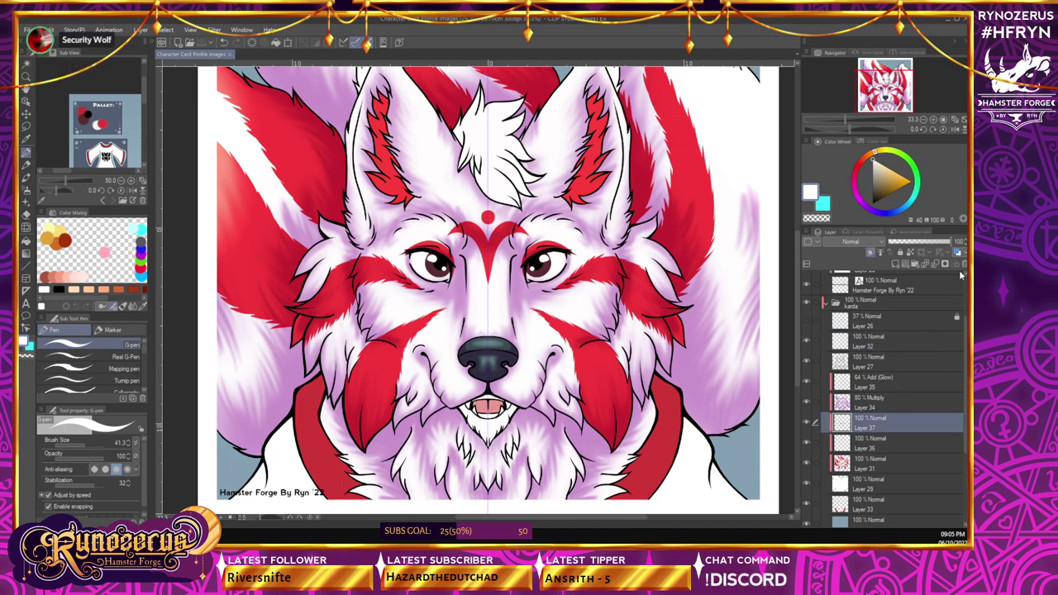
left_click(956, 264)
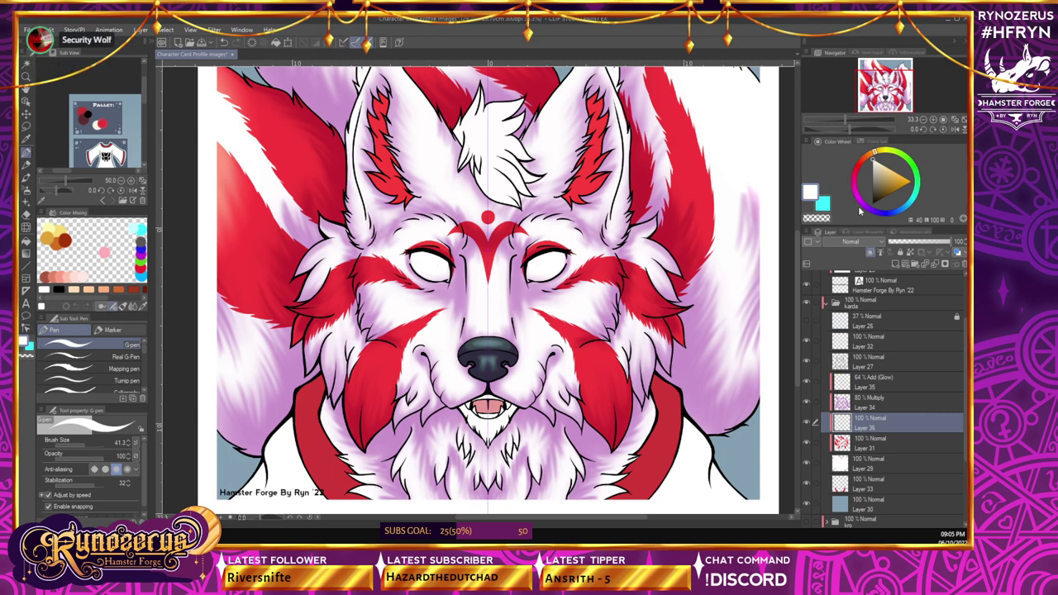
- Resample dark maroon from the reference palette and rough in the irises of both eyes on Layer 36 with the G-pen
left_click(84, 116)
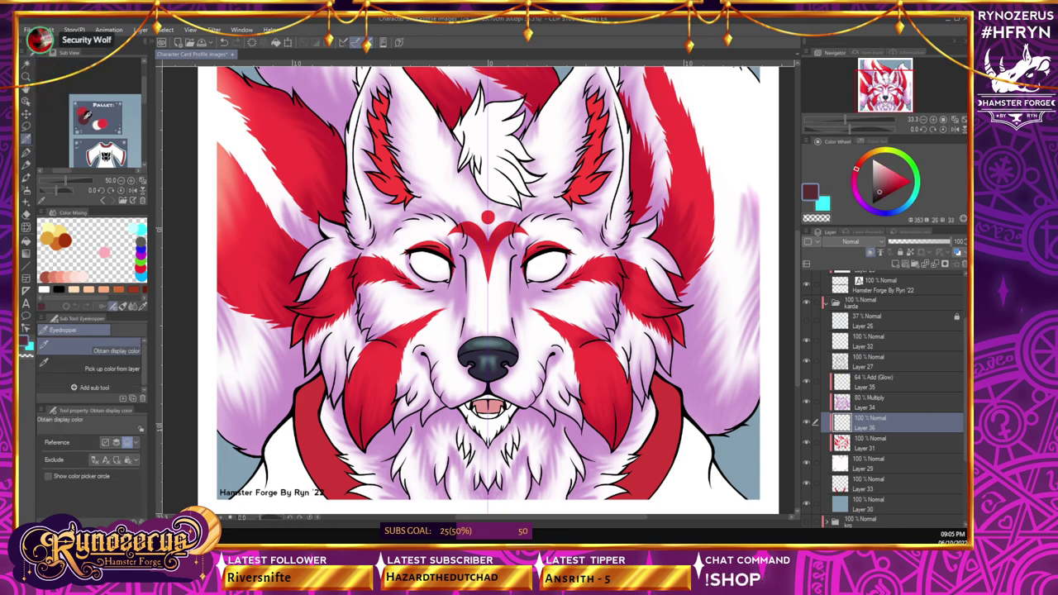
key("p")
left_click(934, 120)
left_click_drag(799, 330, 799, 328)
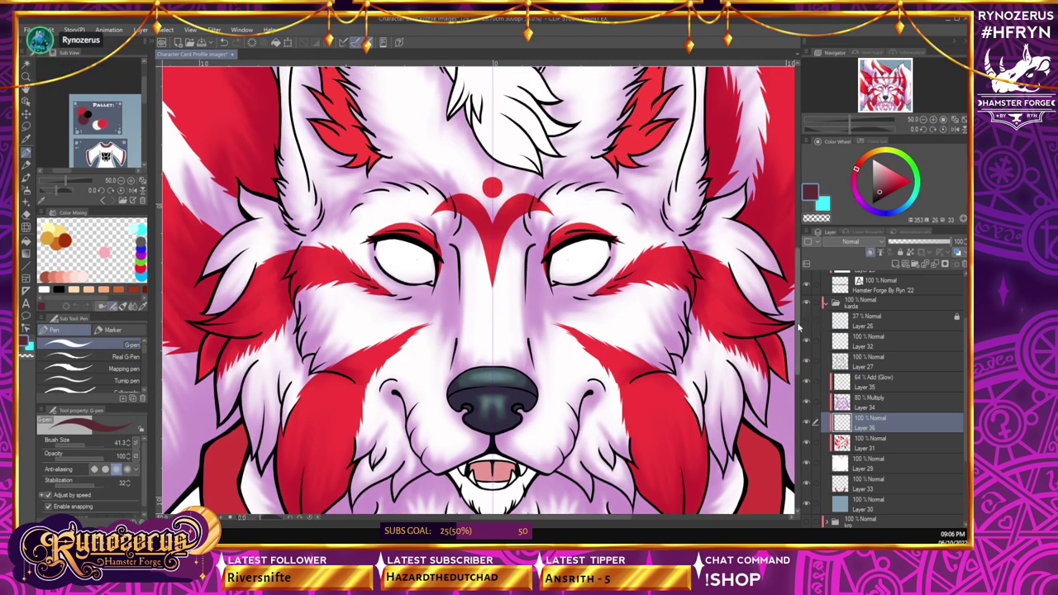
scroll(703, 389, "up", 1)
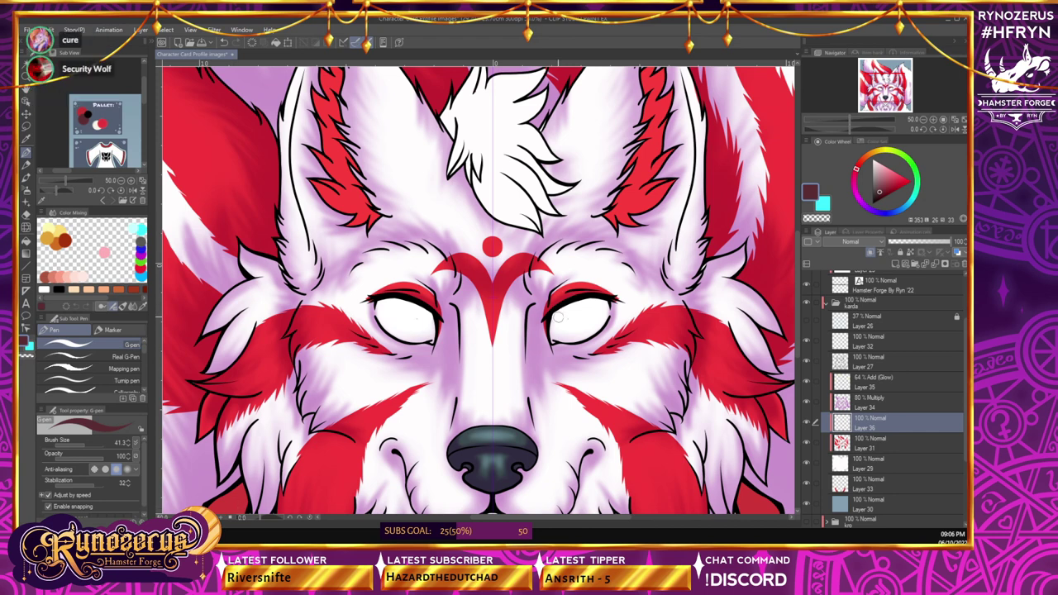
left_click_drag(556, 314, 557, 325)
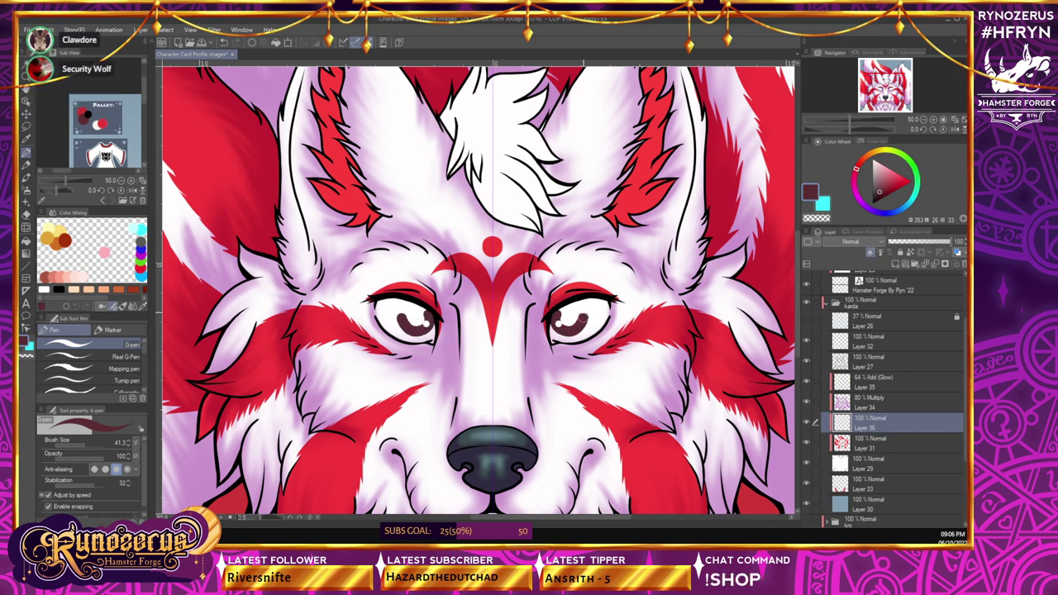
key("ctrl+z")
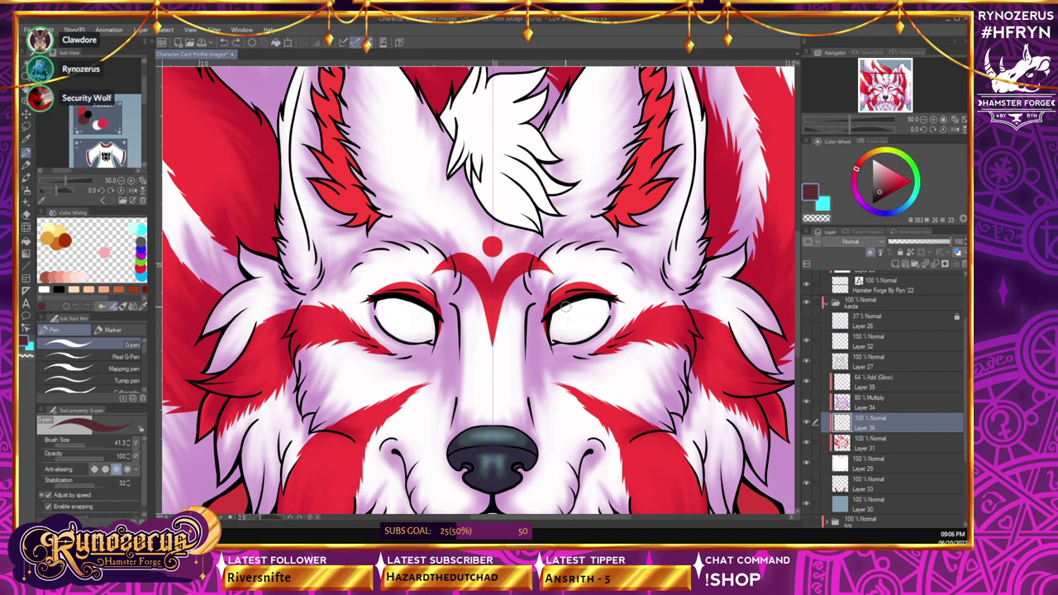
key("ctrl+y")
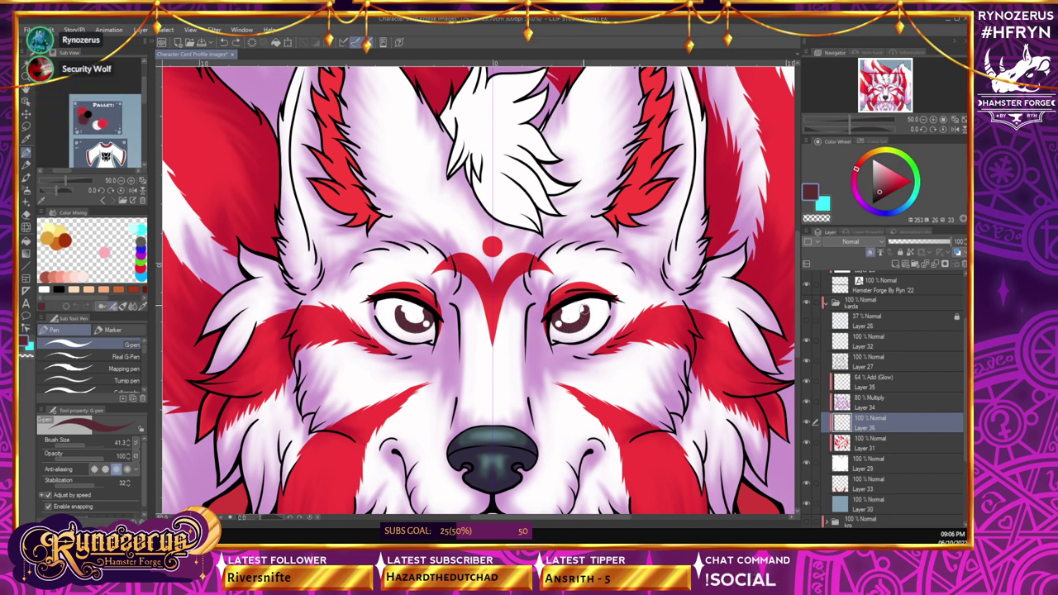
- Undo the rough iris strokes and repaint solid dark maroon irises in both eyes on Layer 36
left_click_drag(564, 318, 586, 318)
key("ctrl+z")
key("ctrl+z")
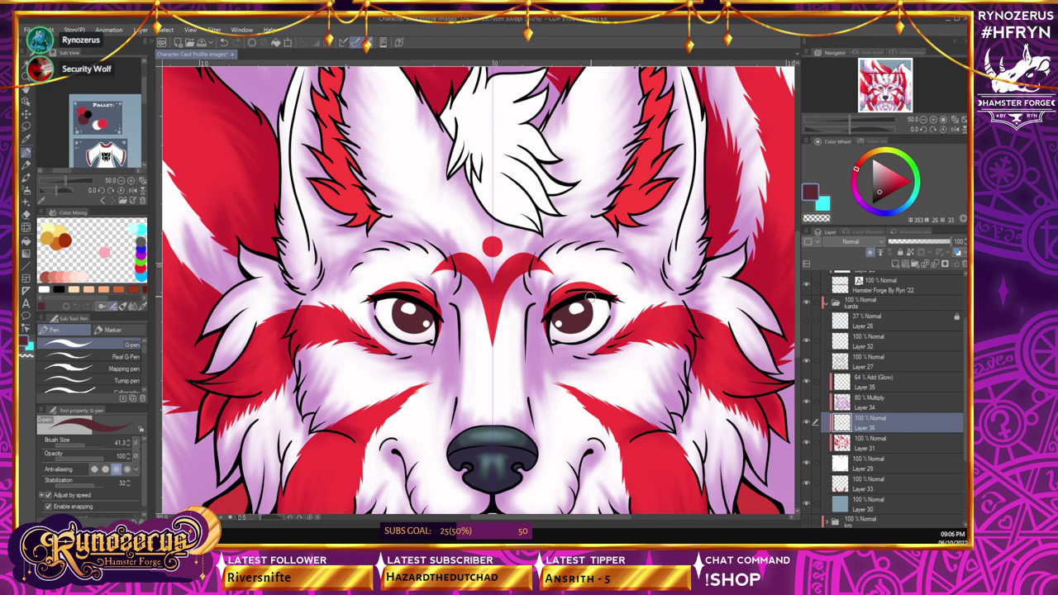
key("ctrl+z")
key("ctrl+z")
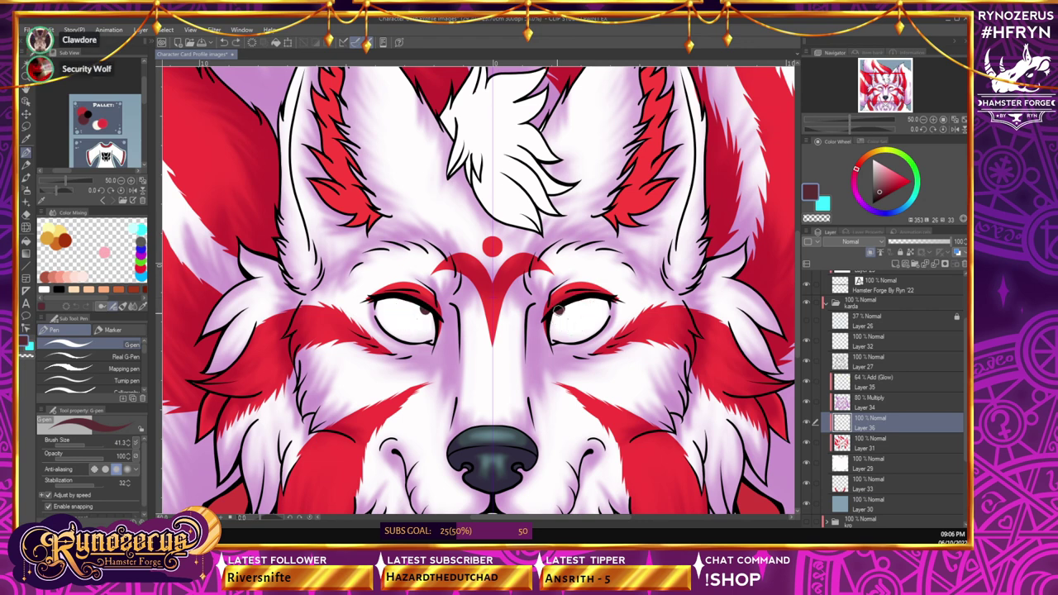
key("ctrl+z")
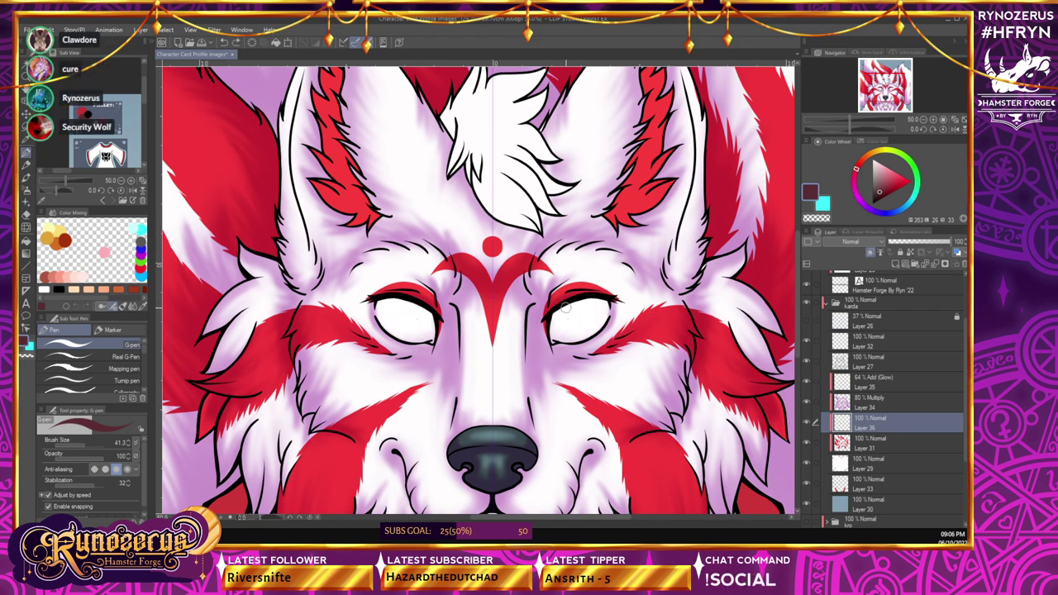
key("ctrl+y")
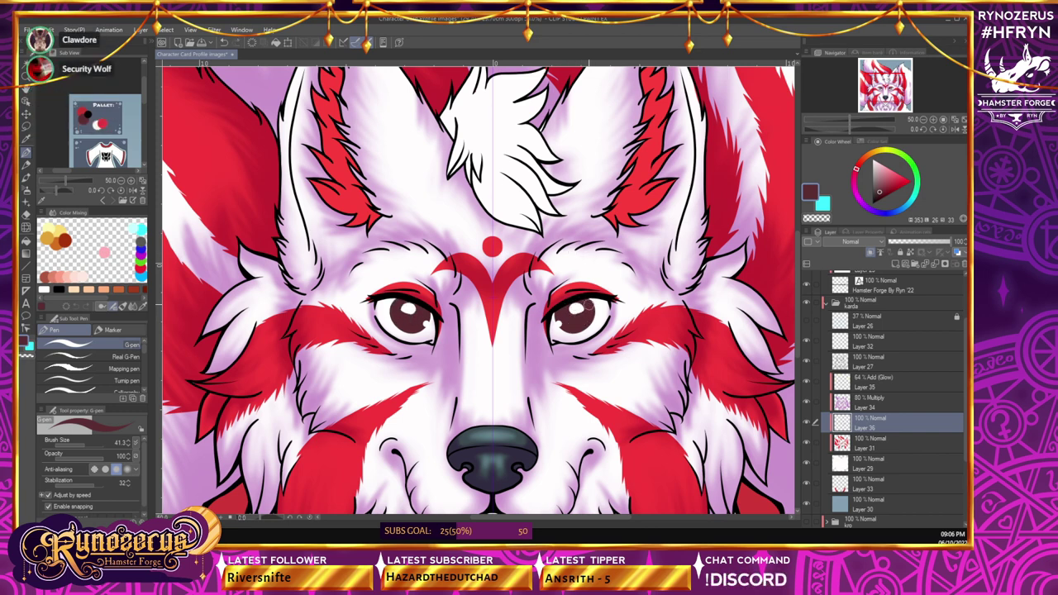
- Sample black from the reference palette and paint the pupils of both eyes on Layer 36 with the G-pen
left_click(885, 361)
key("e")
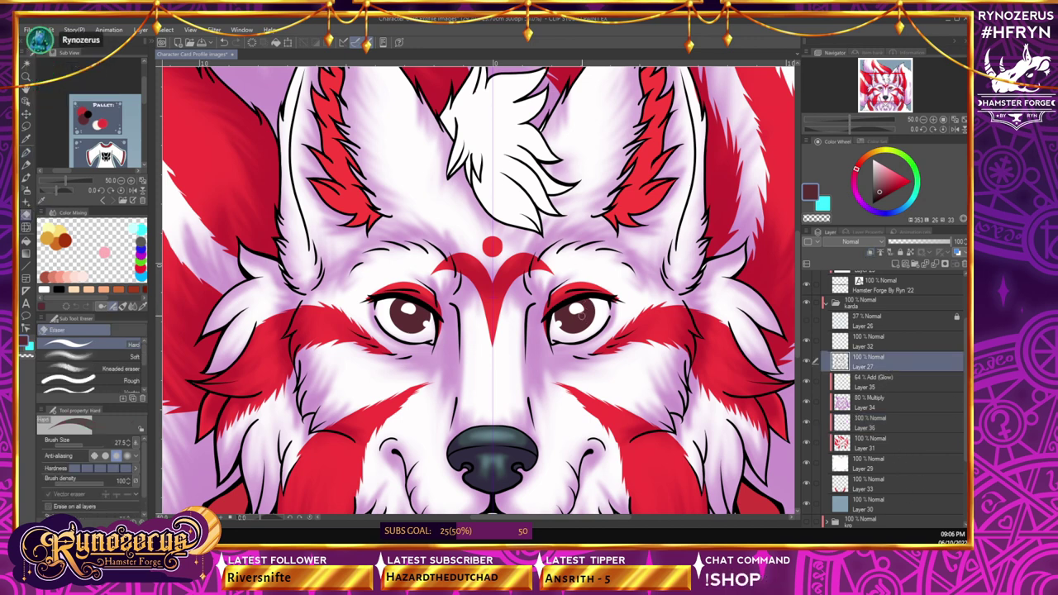
left_click(869, 425)
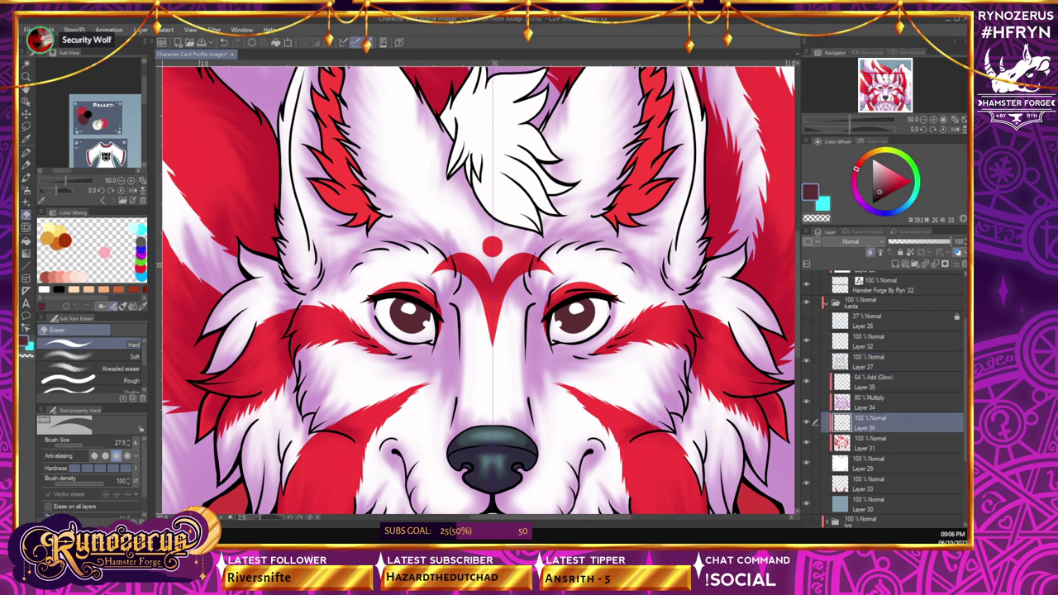
left_click(90, 116, "alt")
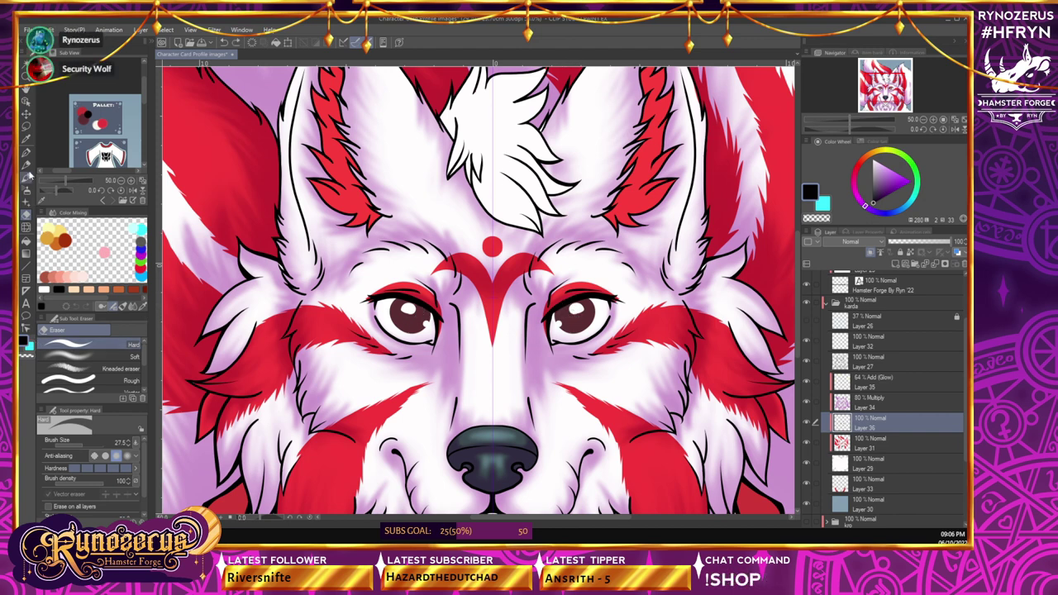
left_click(26, 153)
left_click_drag(572, 309, 570, 318)
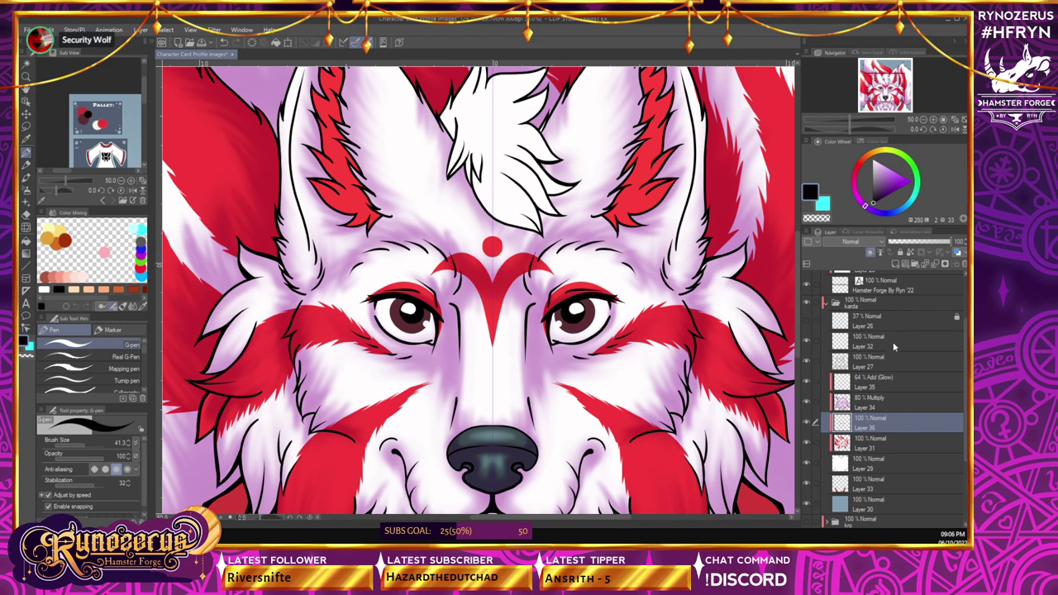
- Erase the existing eye highlights on Layer 32 and repaint a white highlight over each black pupil
left_click(893, 346)
left_click(26, 213)
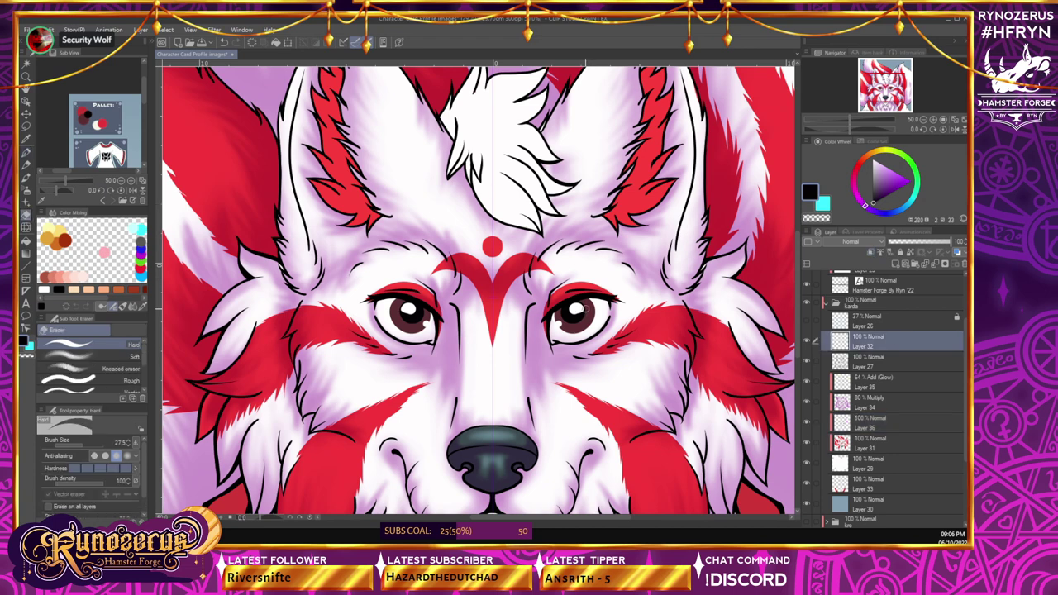
left_click_drag(582, 304, 569, 312)
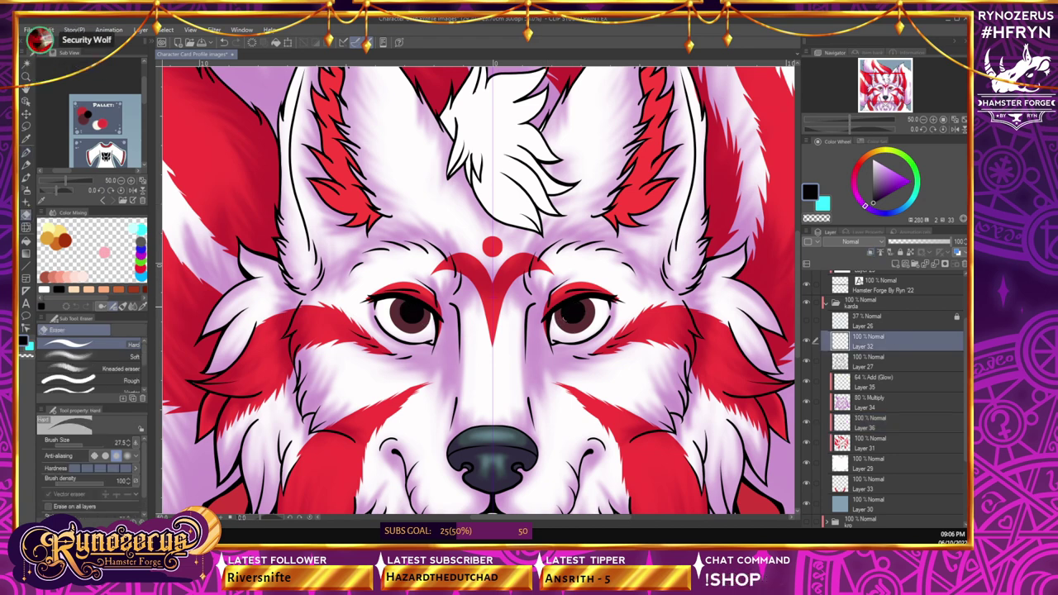
left_click(873, 159)
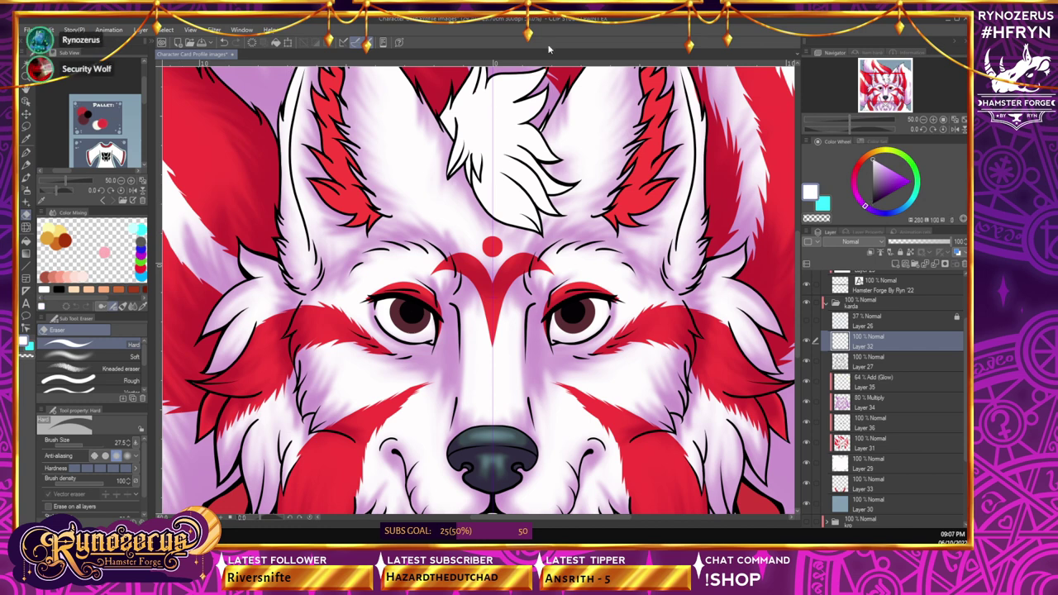
left_click(26, 154)
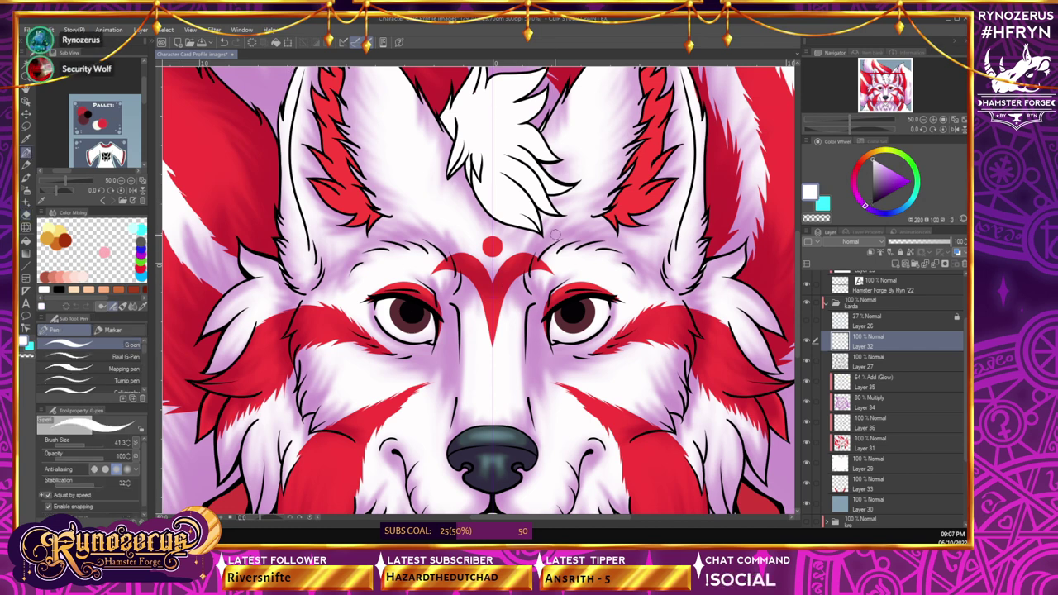
left_click(583, 307)
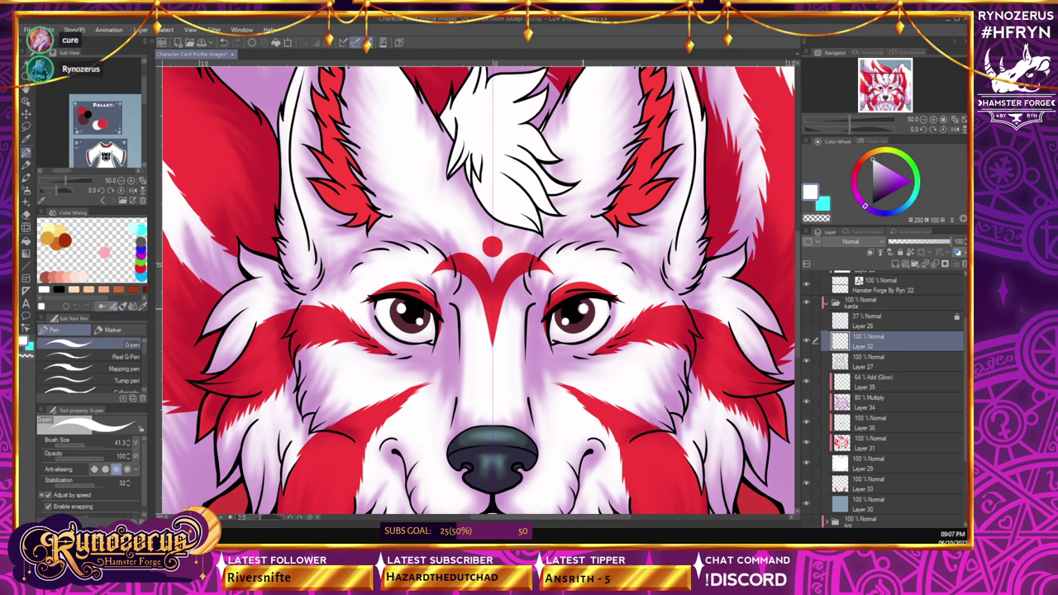
- Set Layer 34 to Normal blending at 100% opacity and sample its purple shading colour from the artwork
left_click(926, 120)
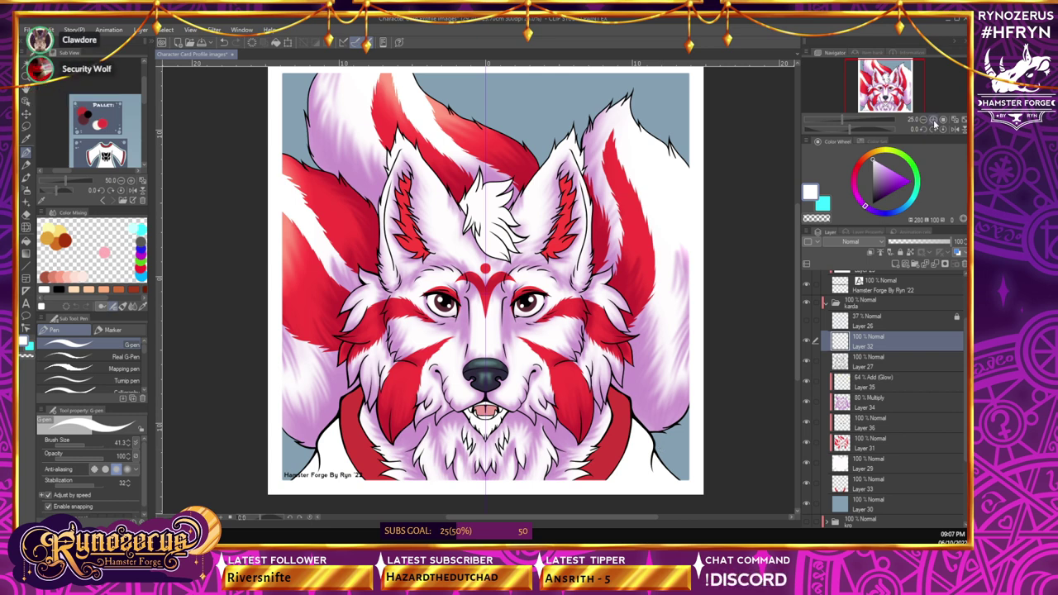
key("ctrl+plus")
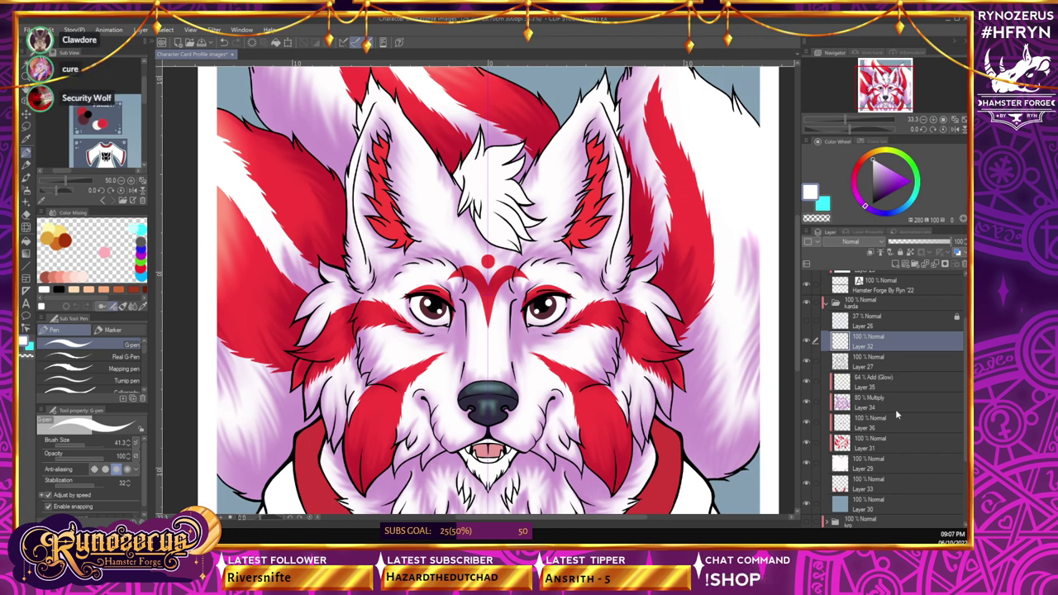
left_click(901, 404)
left_click(860, 241)
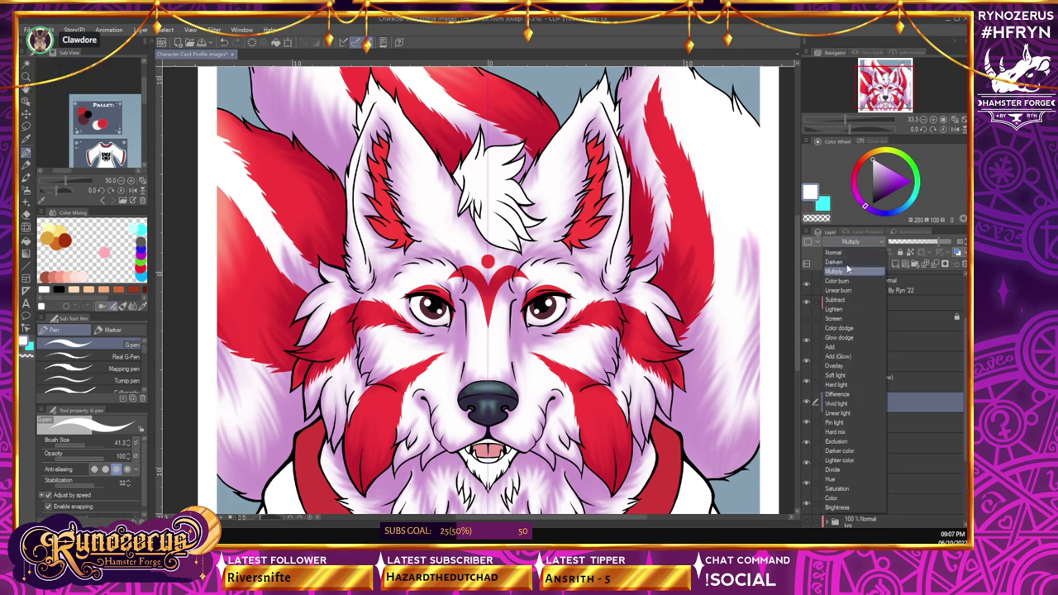
left_click(835, 262)
left_click(864, 242)
left_click(864, 252)
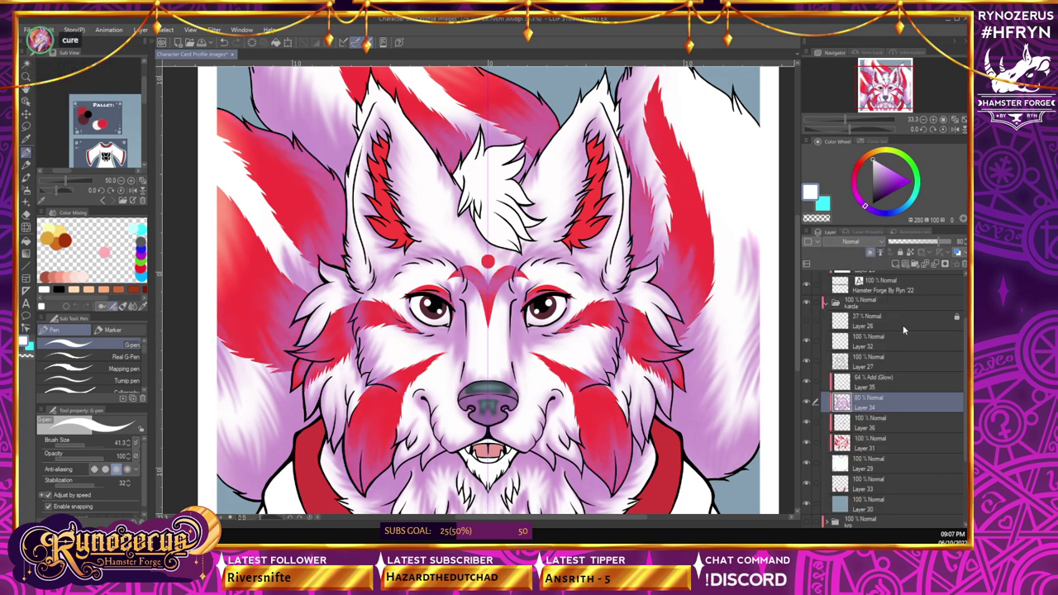
left_click(950, 243)
key("i")
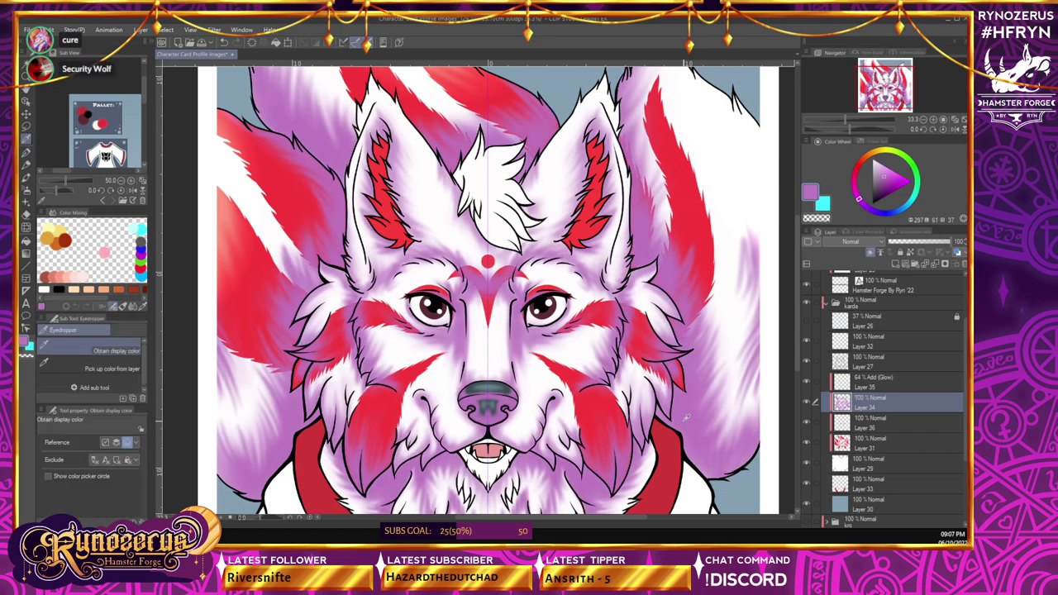
- Set Layer 34's opacity to 60% and its blending mode to Multiply
left_click(927, 245)
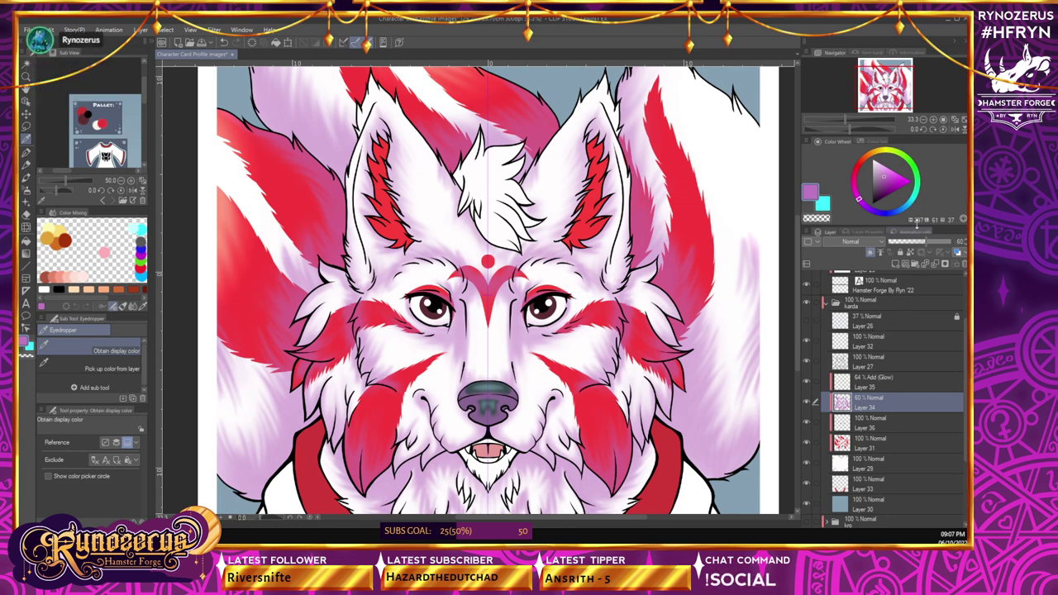
left_click(866, 243)
left_click(851, 270)
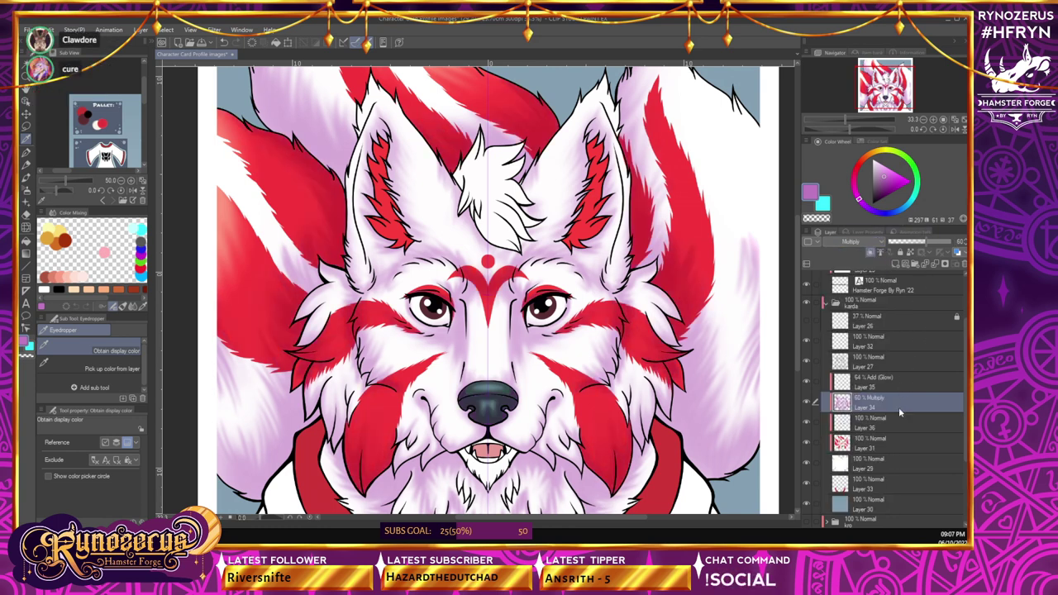
- Add purple shading to the face fur on Layer 34 with the Opaque watercolor brush at size 20.2 and the Soft airbrush
key("ctrl+plus")
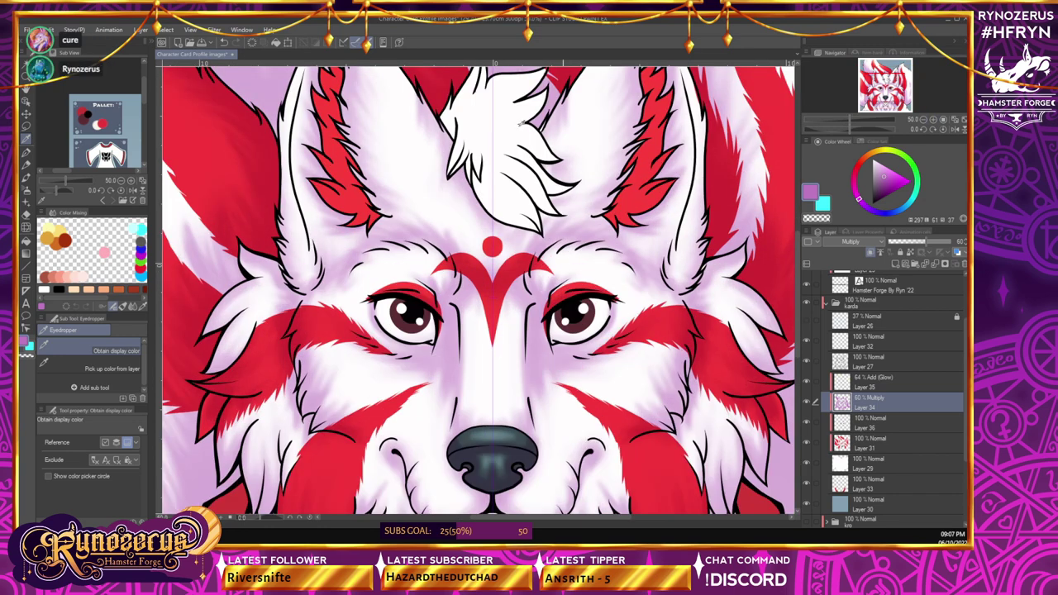
left_click(30, 177)
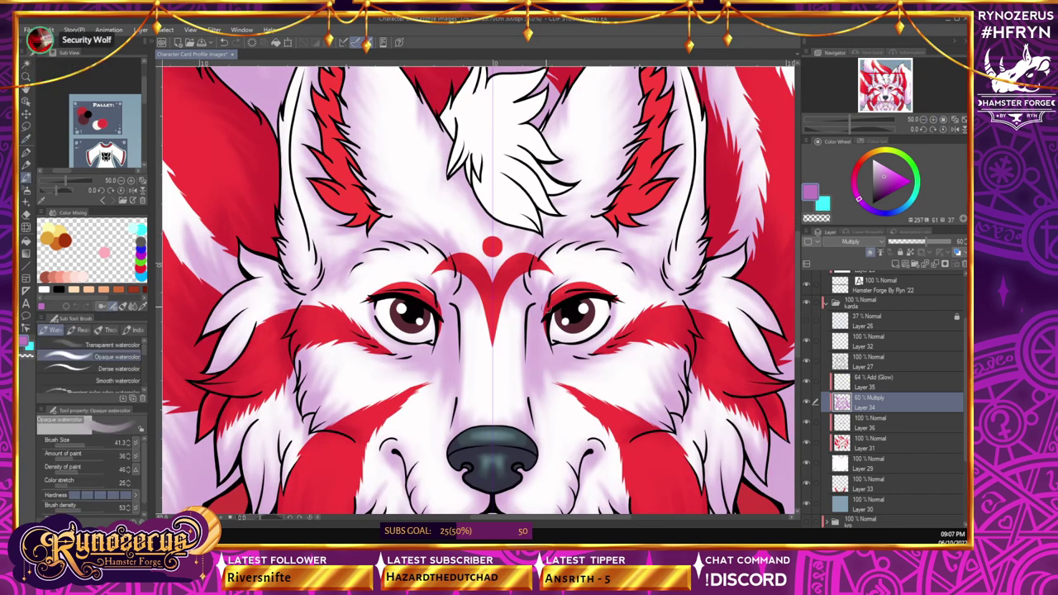
left_click_drag(102, 442, 81, 442)
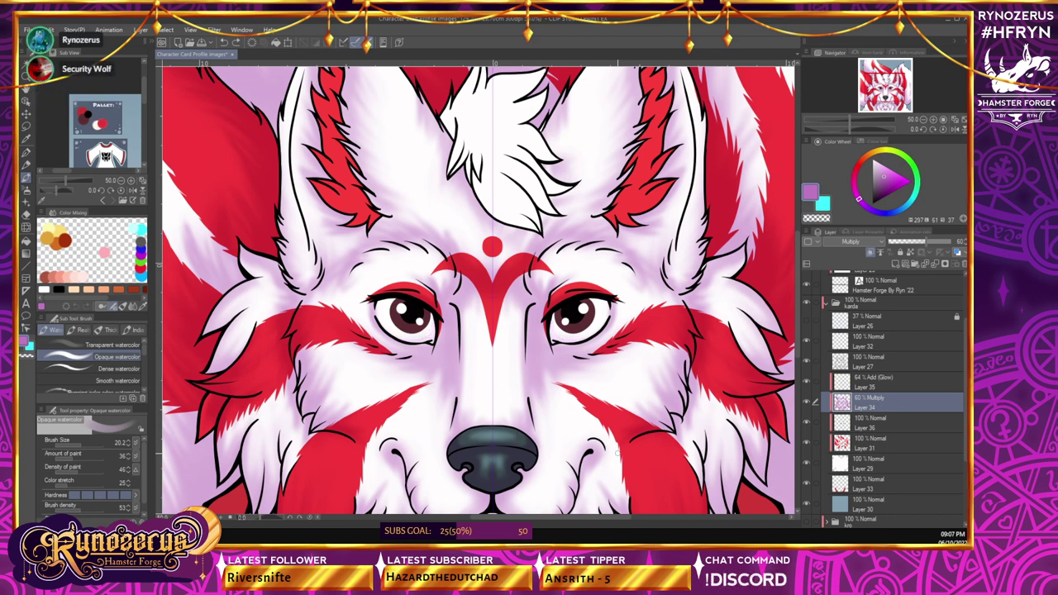
left_click(30, 187)
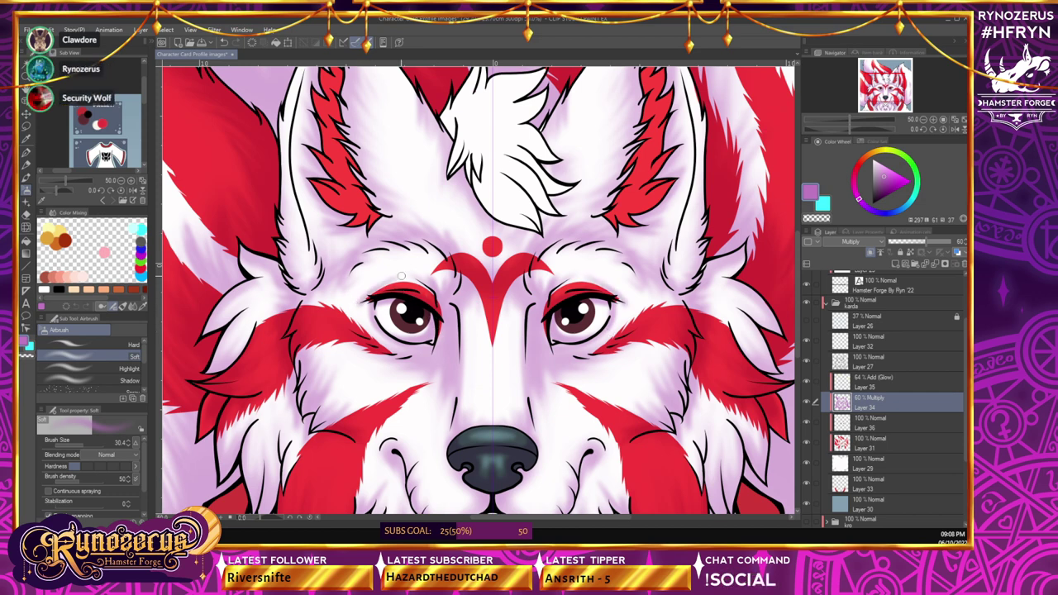
- On Layer 31, sample the red of the markings as the secondary colour for retouching with the G-pen
left_click(902, 441)
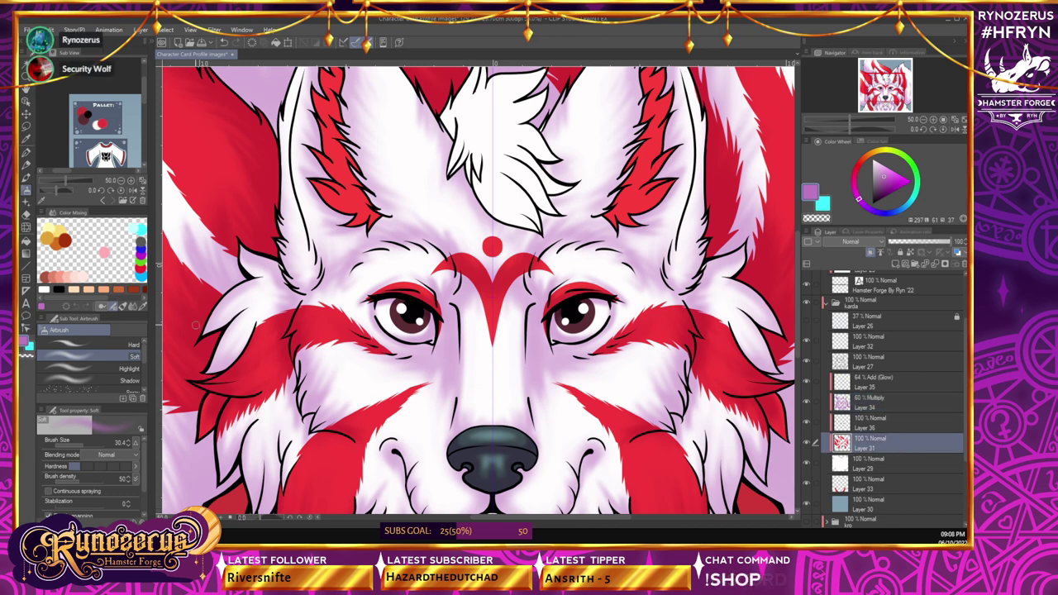
left_click(30, 346)
left_click(184, 122, "alt")
key("p")
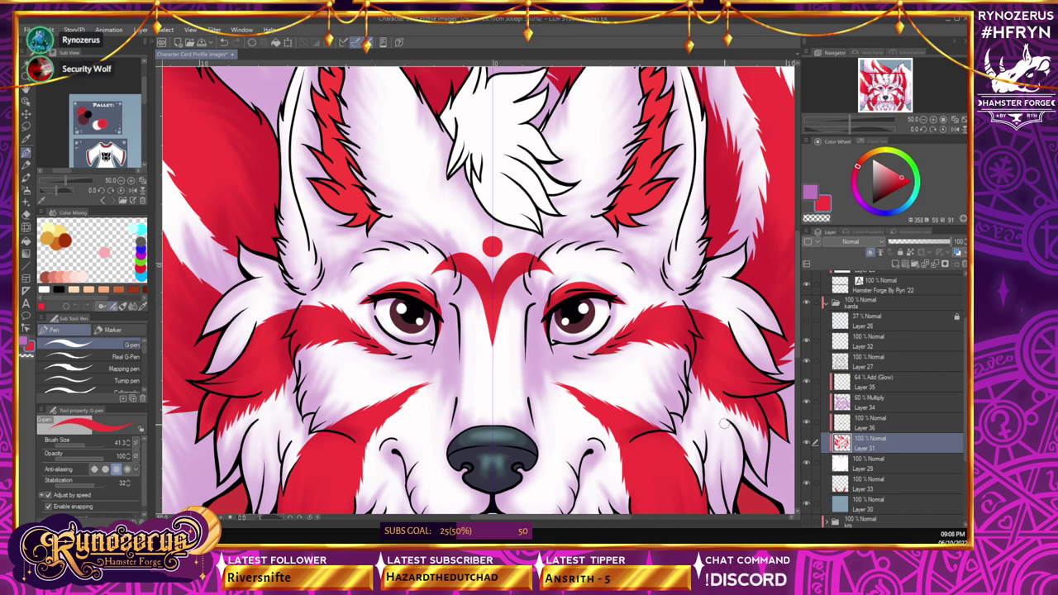
- Airbrush pale yellow highlights on the red forehead, eyelid and cheek markings on Layer 35, and set its opacity to 37%
left_click(27, 190)
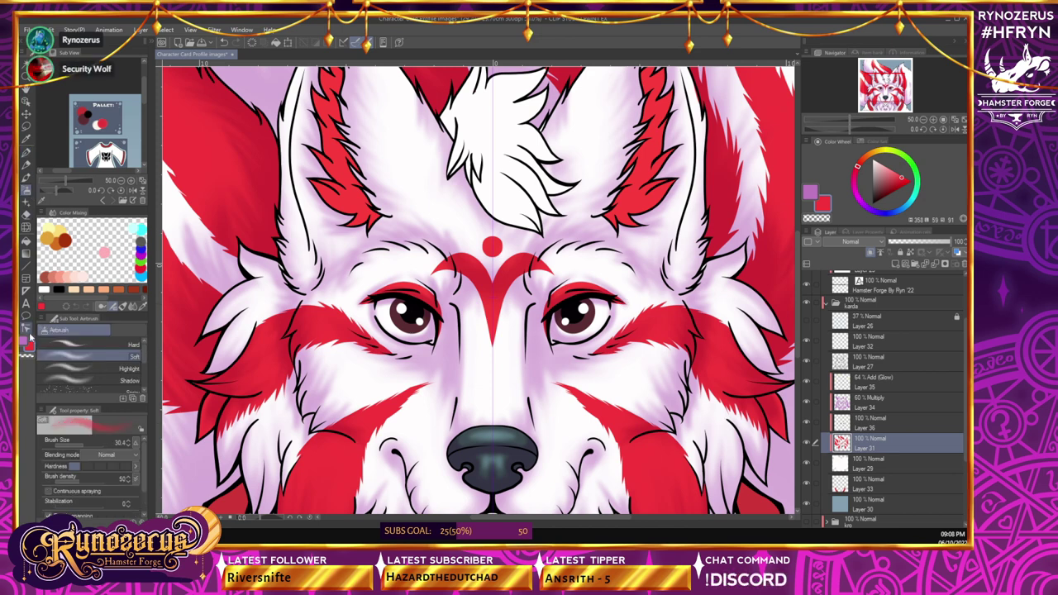
left_click(907, 381)
key("x")
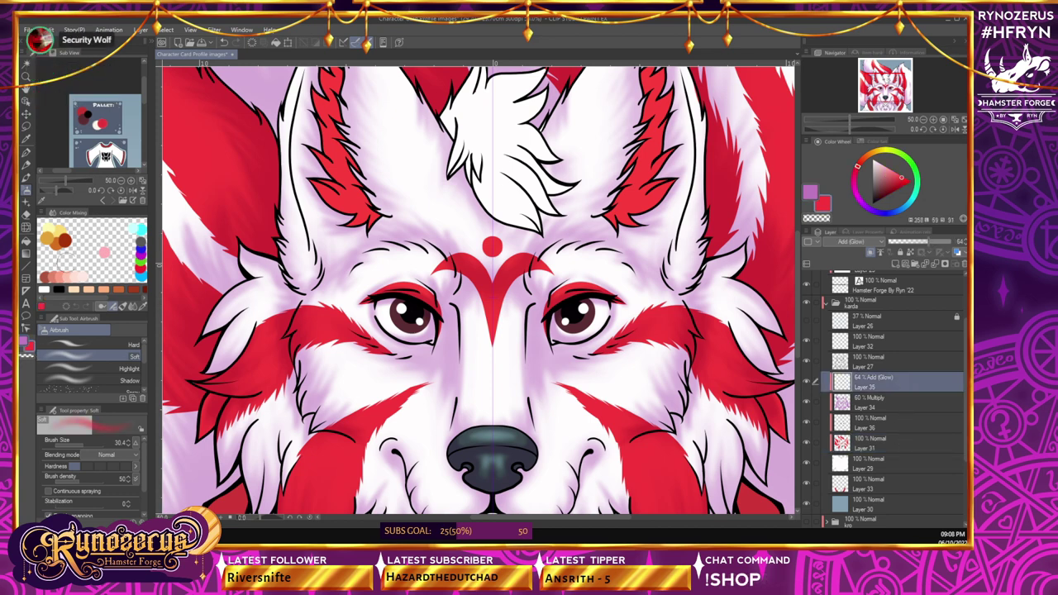
left_click(51, 225)
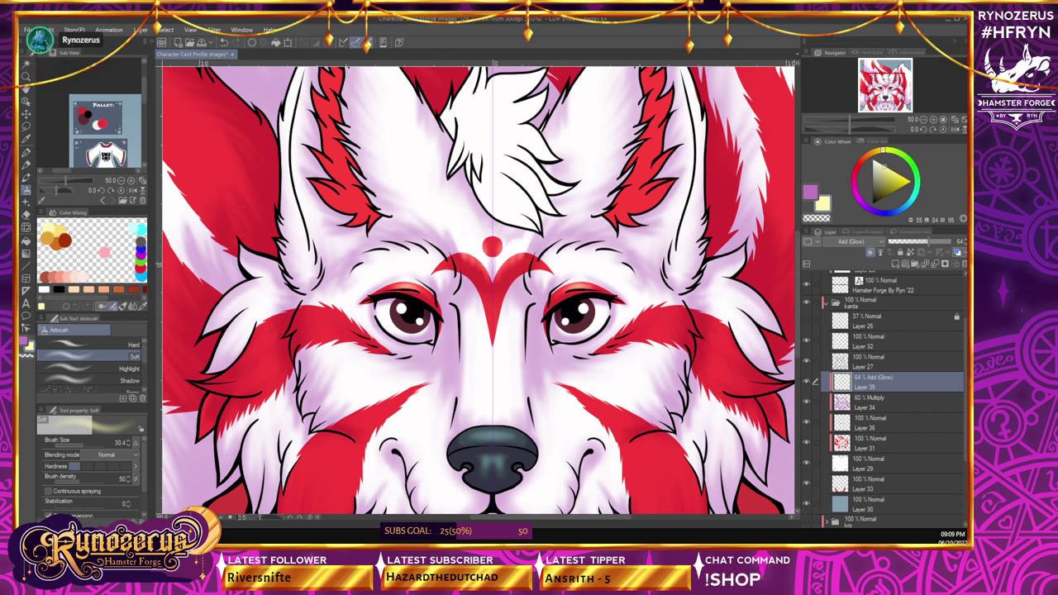
mouse_move(249, 387)
left_mouse_down()
mouse_move(270, 332)
mouse_move(249, 330)
left_mouse_up()
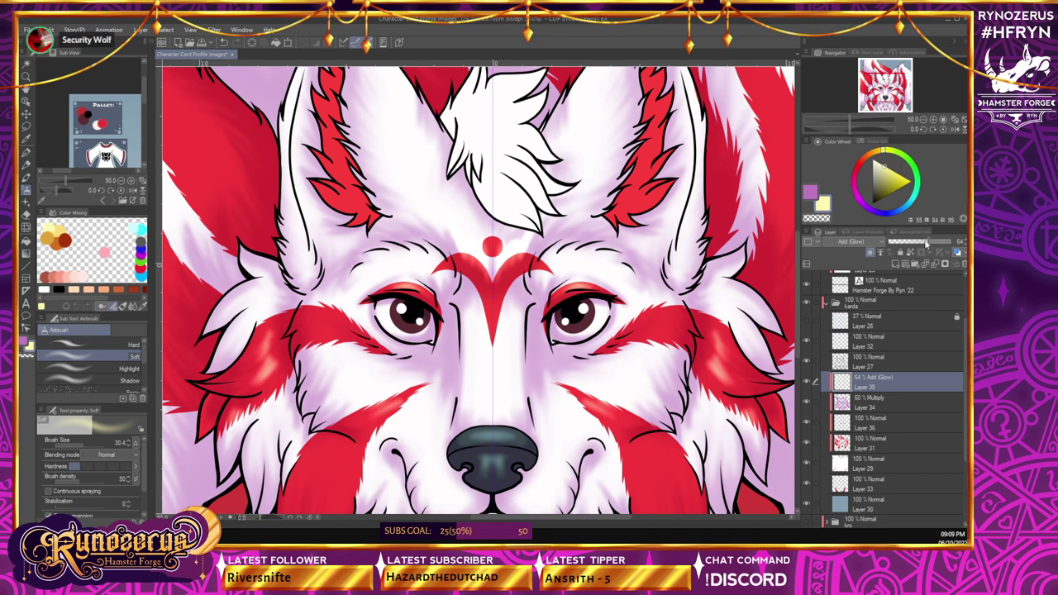
left_click_drag(920, 247, 916, 245)
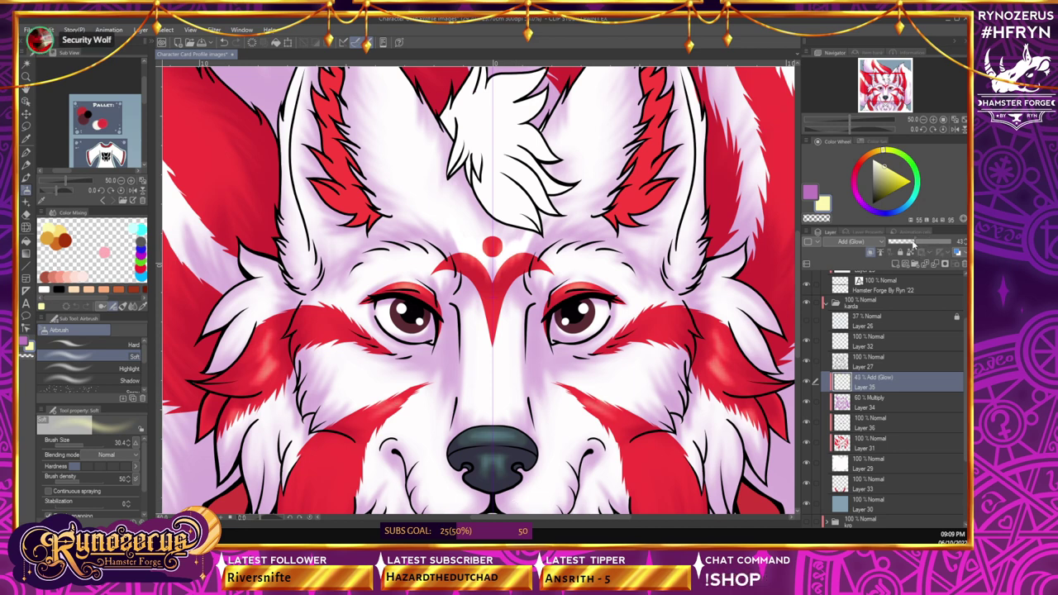
left_click(924, 120)
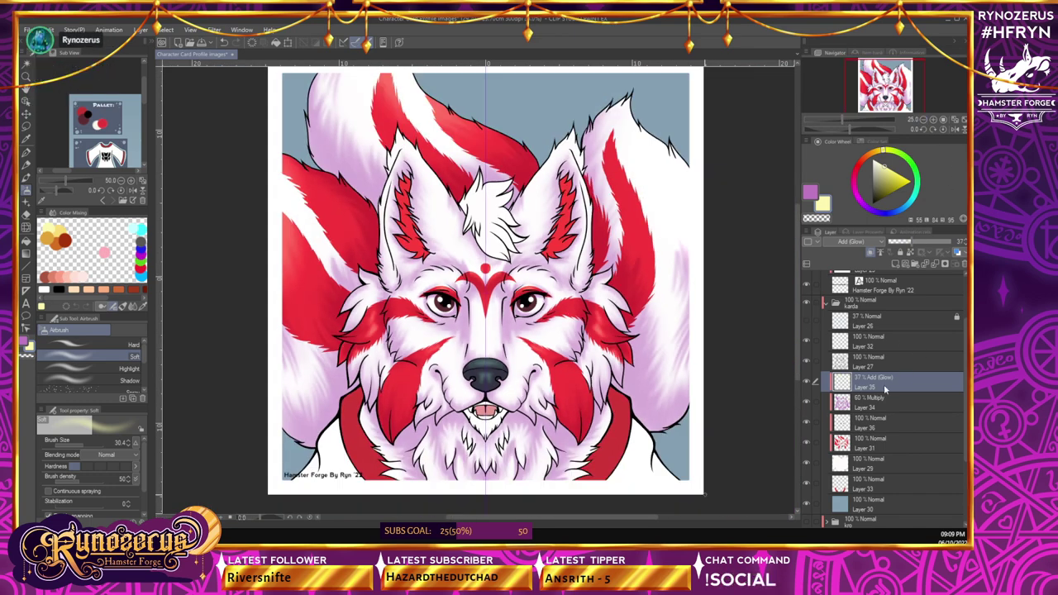
- Choose a darker purple and add Soft airbrush shading on Layer 34
left_click(868, 405)
key("ctrl+plus")
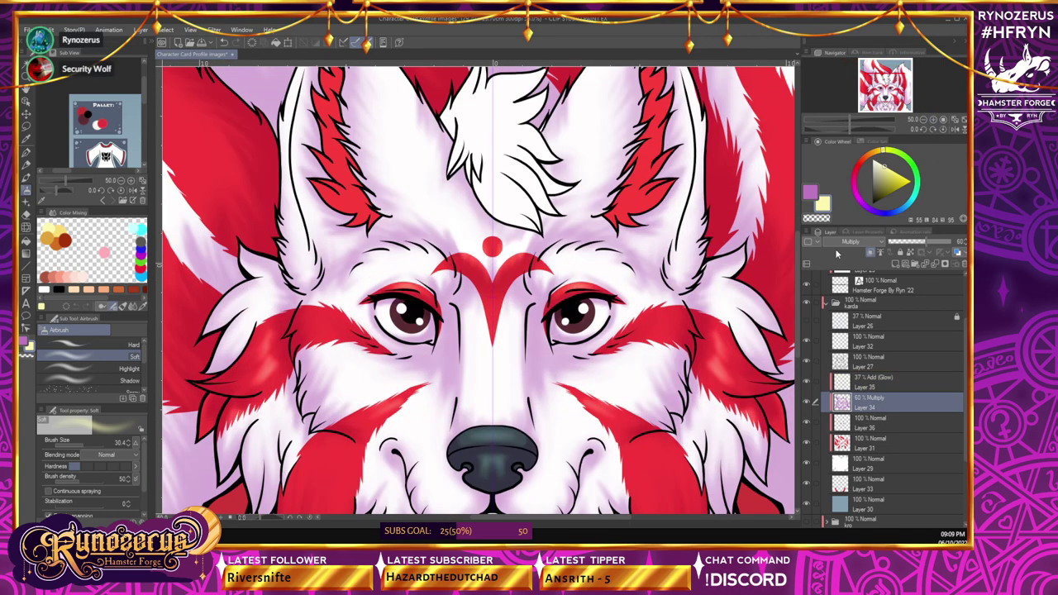
left_click(24, 341)
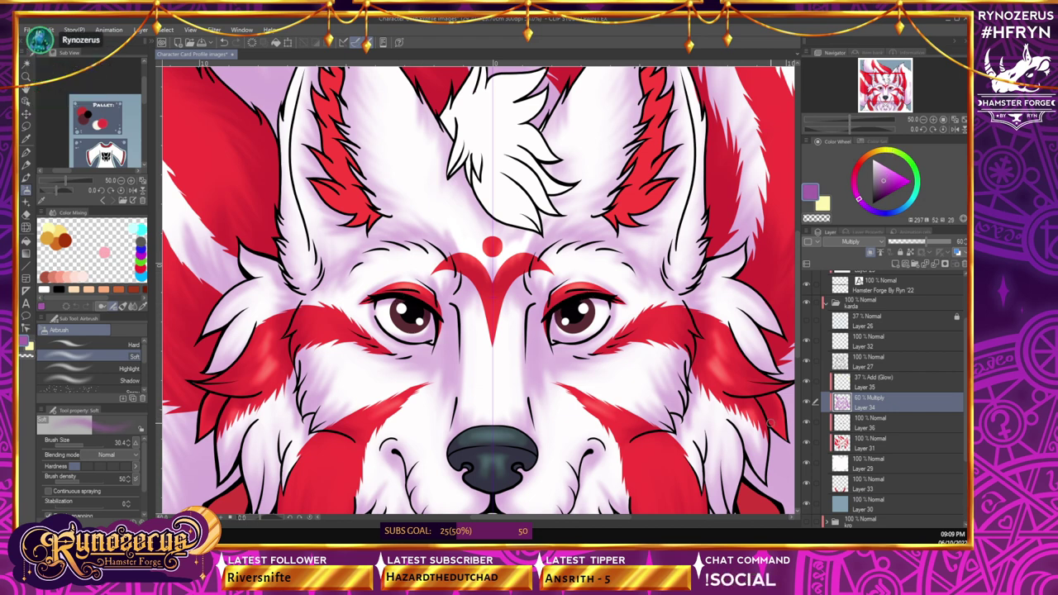
- Airbrush a pale yellow glow into the irises of both eyes on Layer 35
left_click(903, 382)
key("x")
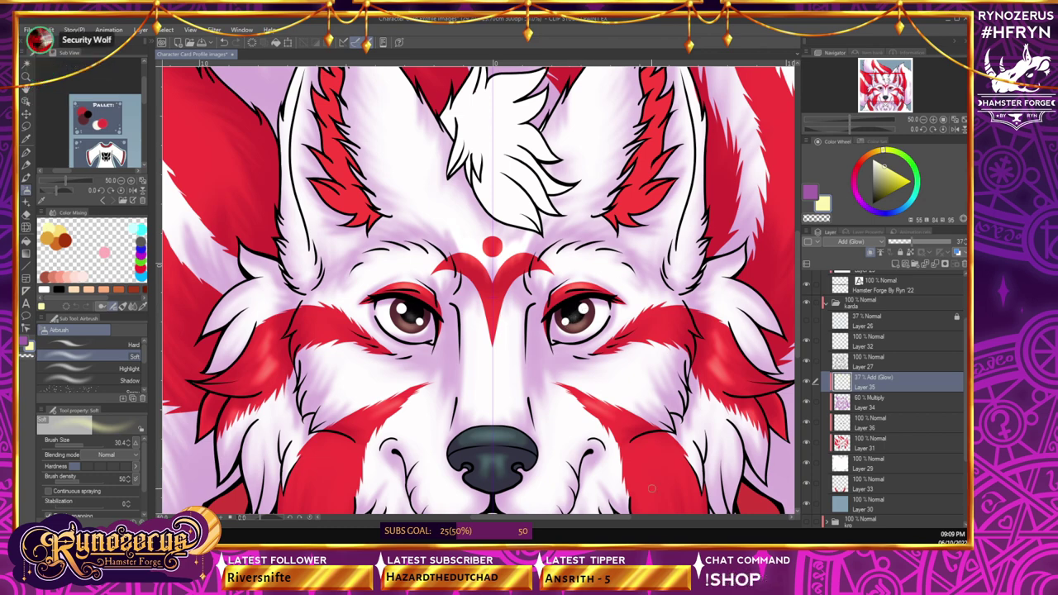
left_click(924, 120)
scroll(793, 327, "up", 3)
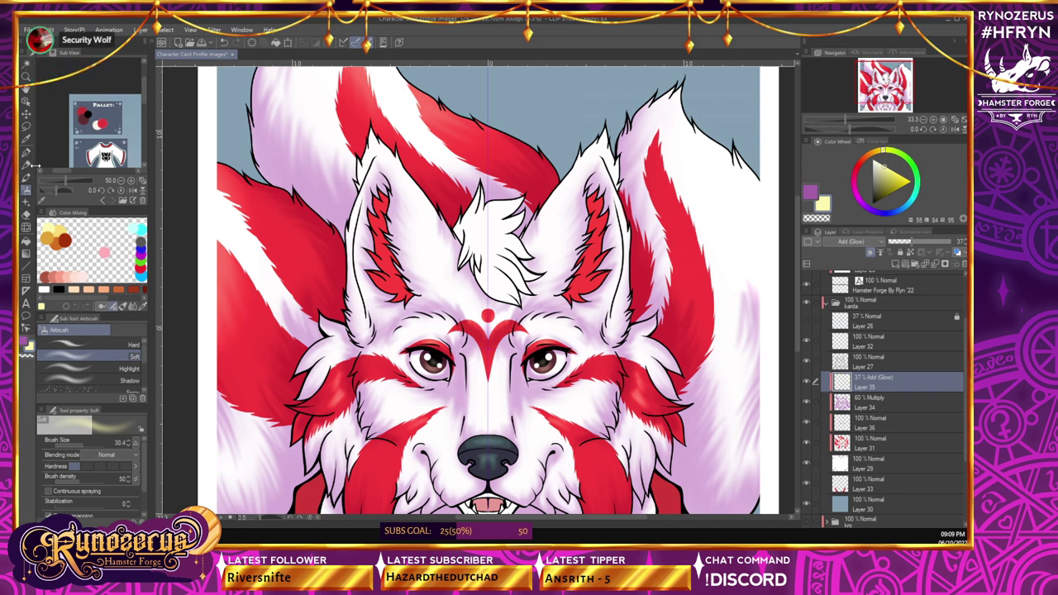
- Auto-select the red inner-ear areas on Layer 27 and expand the selection by 2 px
left_click(26, 64)
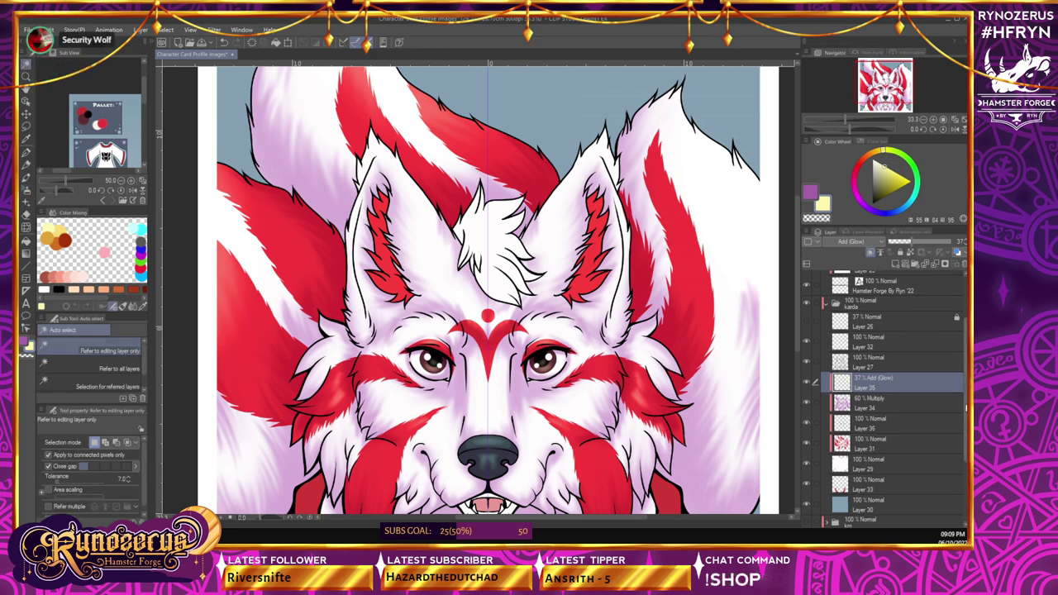
scroll(960, 347, "up", 3)
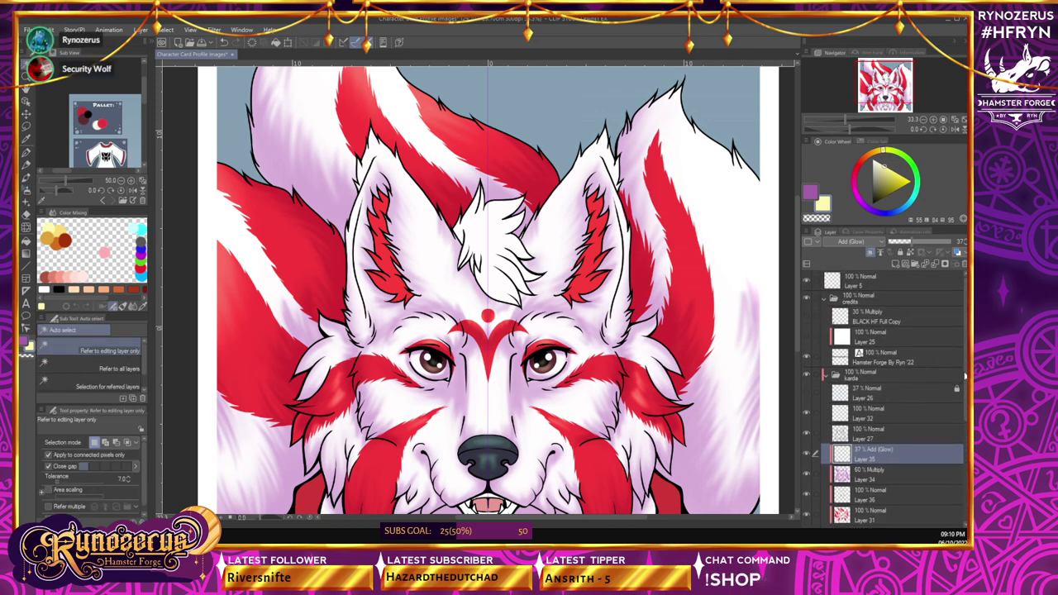
left_click(841, 431)
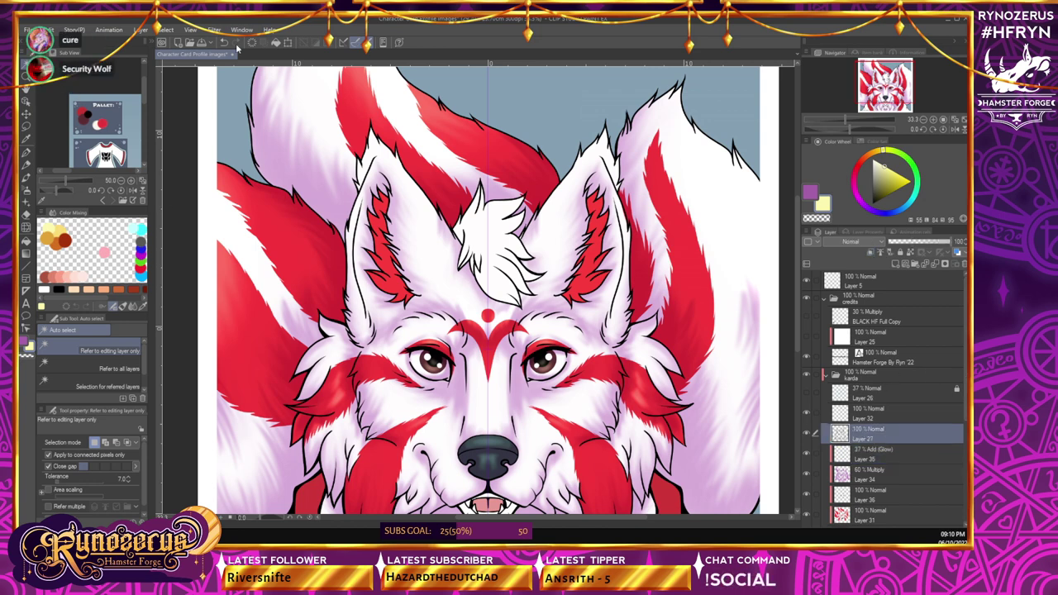
left_click(389, 259)
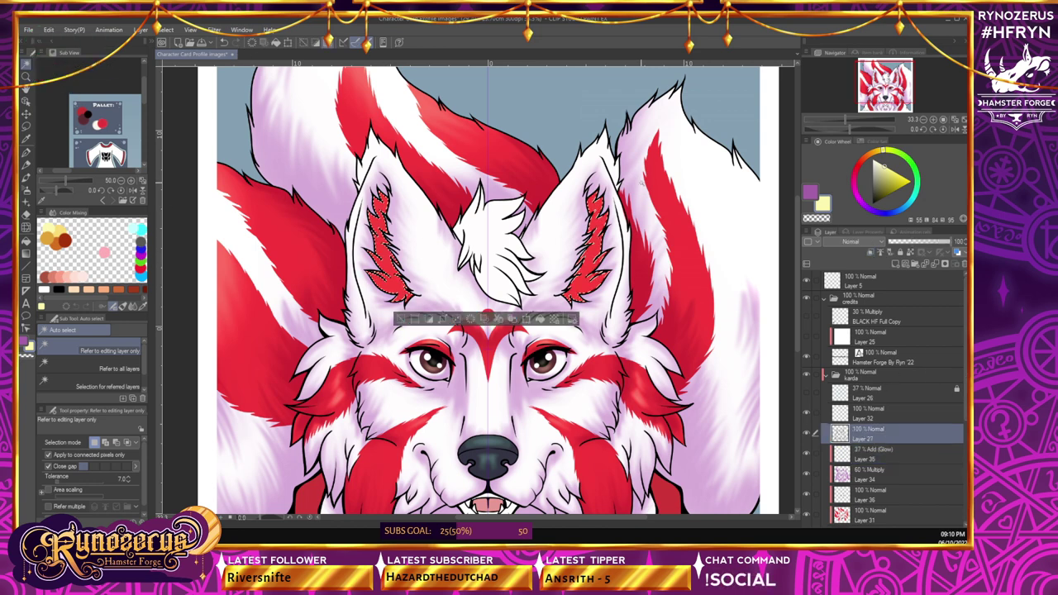
left_click(167, 31)
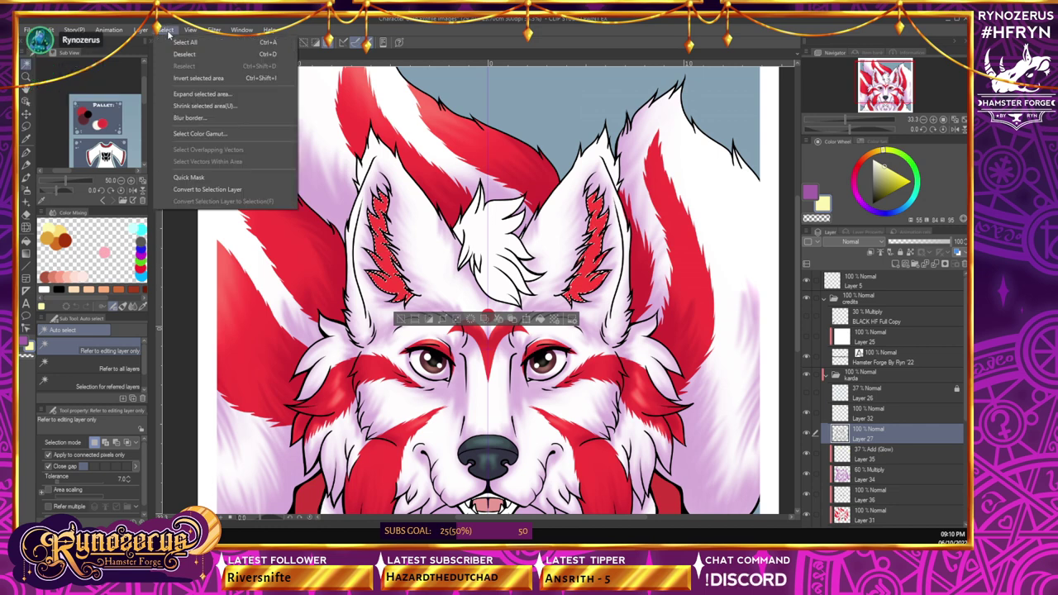
left_click(201, 93)
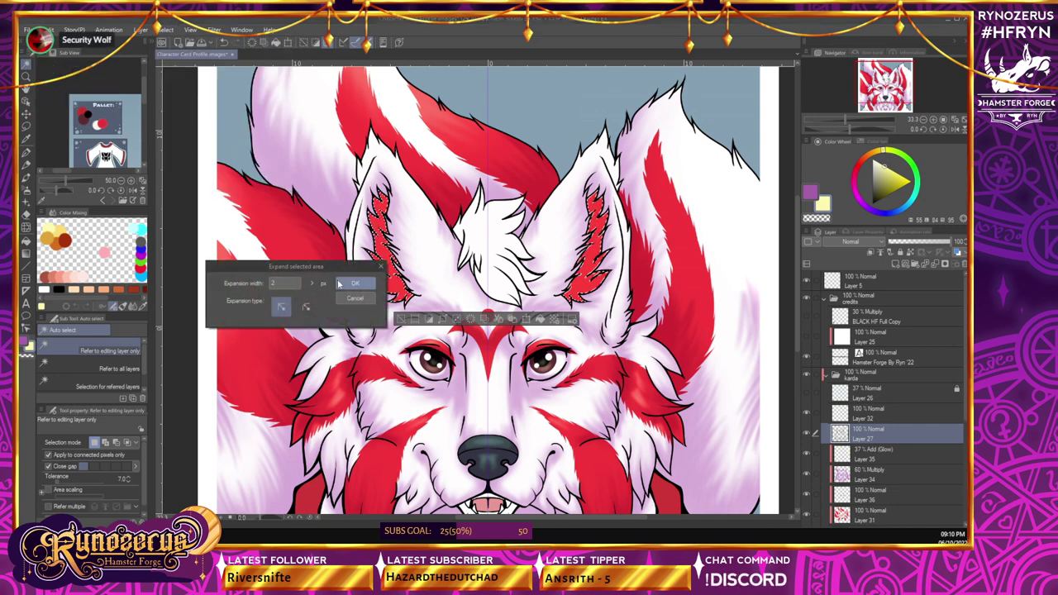
left_click(354, 217)
- Shade the selected red inner-ear fur with the Soft airbrush in purple on Layer 34
left_click(889, 474)
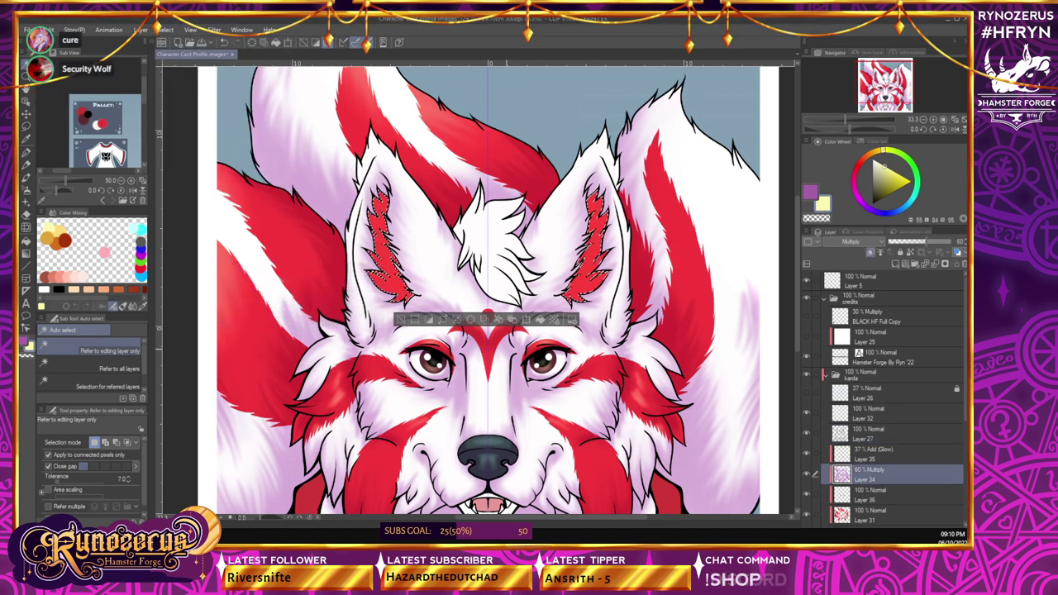
left_click(26, 189)
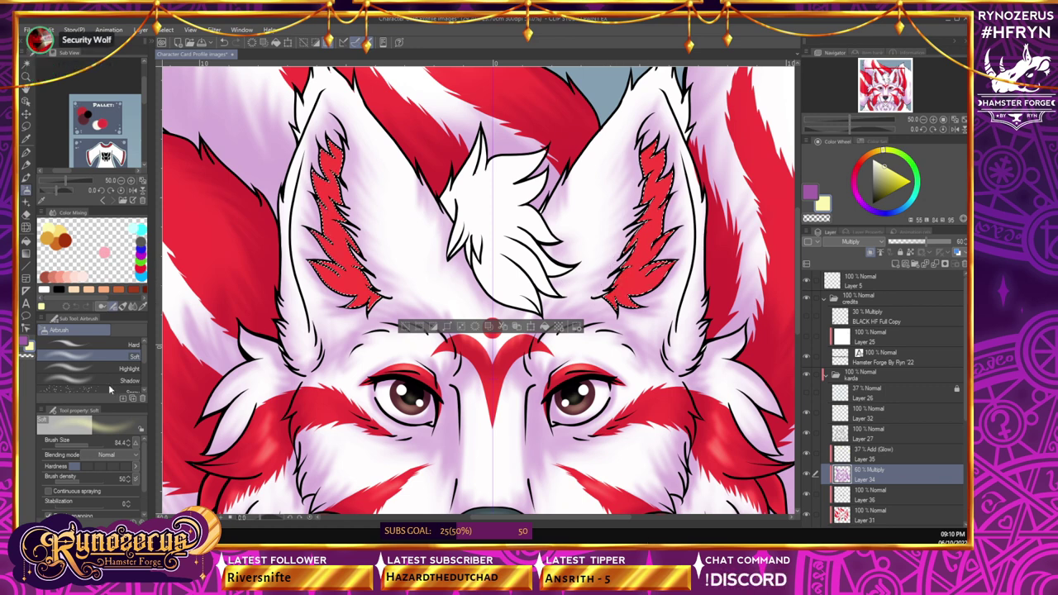
key("x")
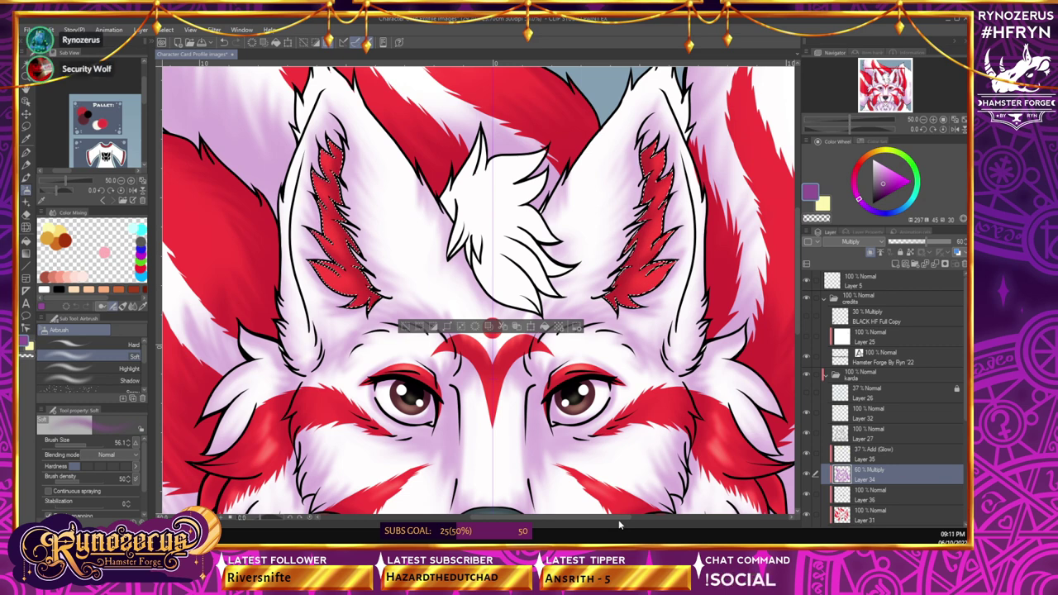
- Airbrush pale yellow highlights on the red inner-ear fur on Layer 35 and clear the selection
left_click(902, 462)
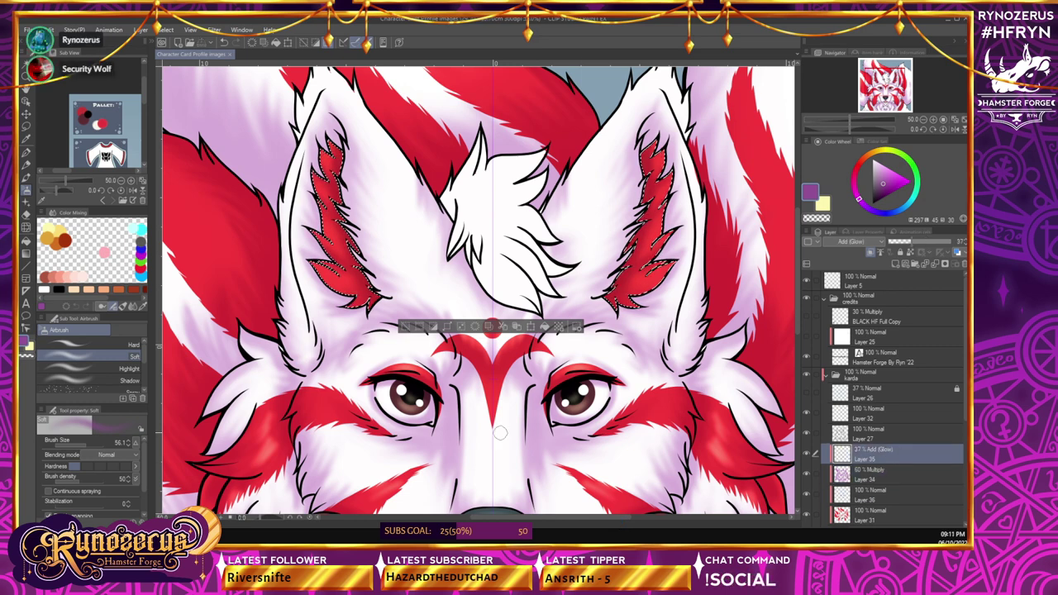
left_click(36, 349)
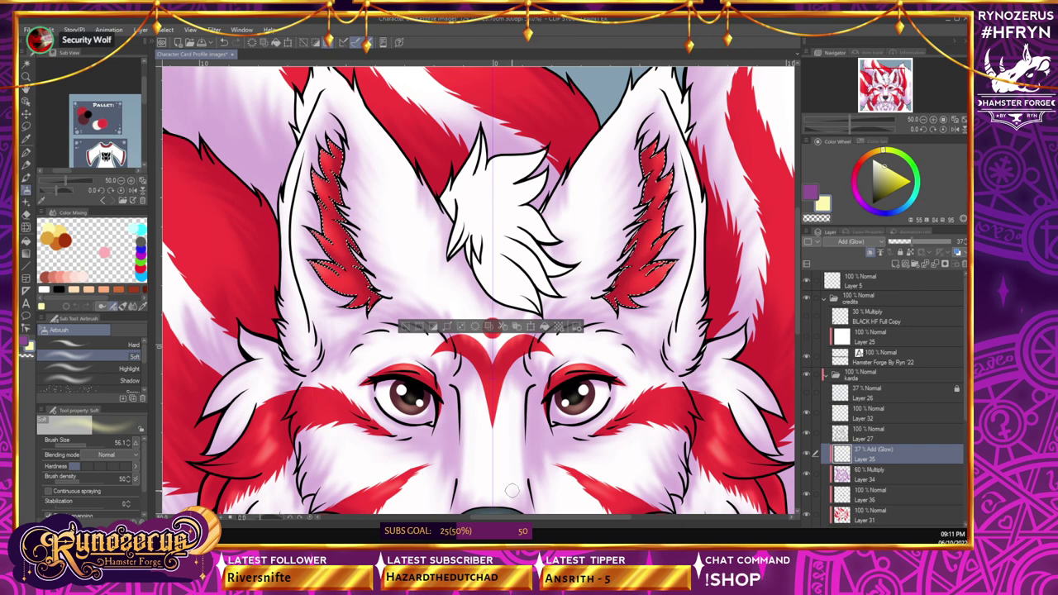
key("ctrl+d")
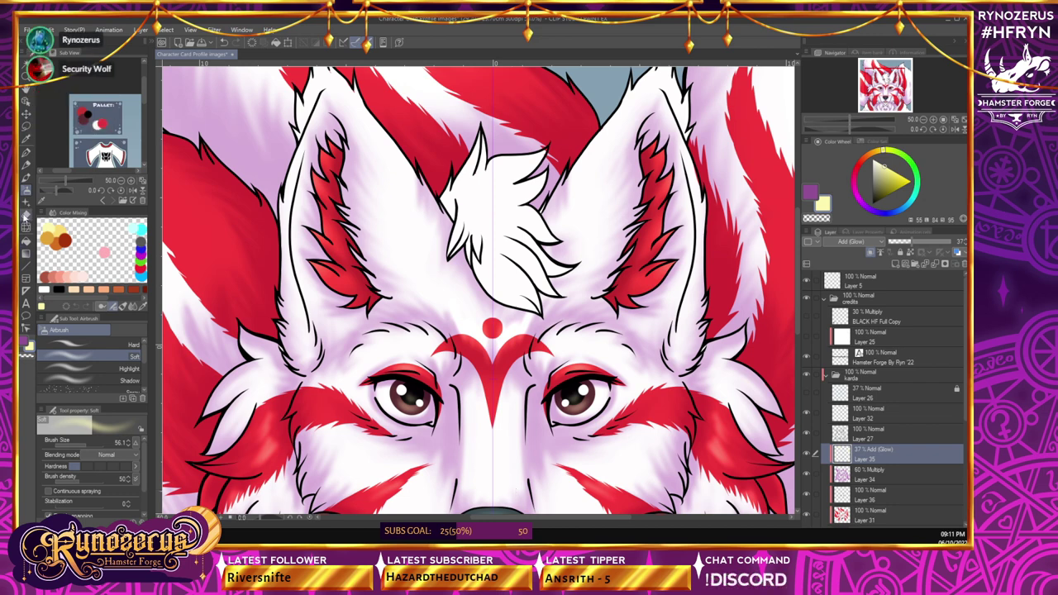
key("e")
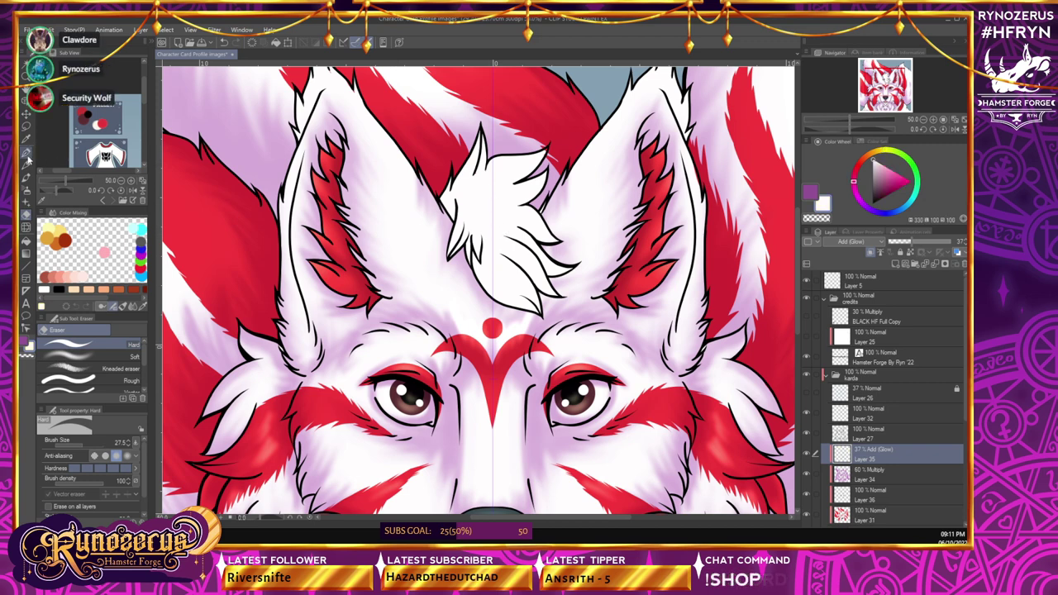
key("p")
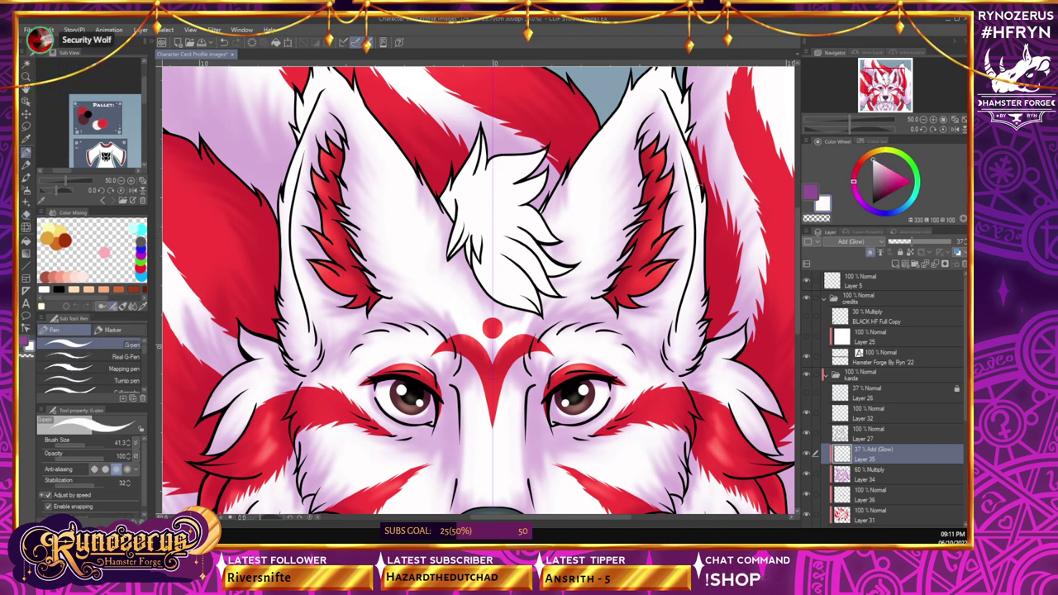
scroll(948, 426, "down", 6)
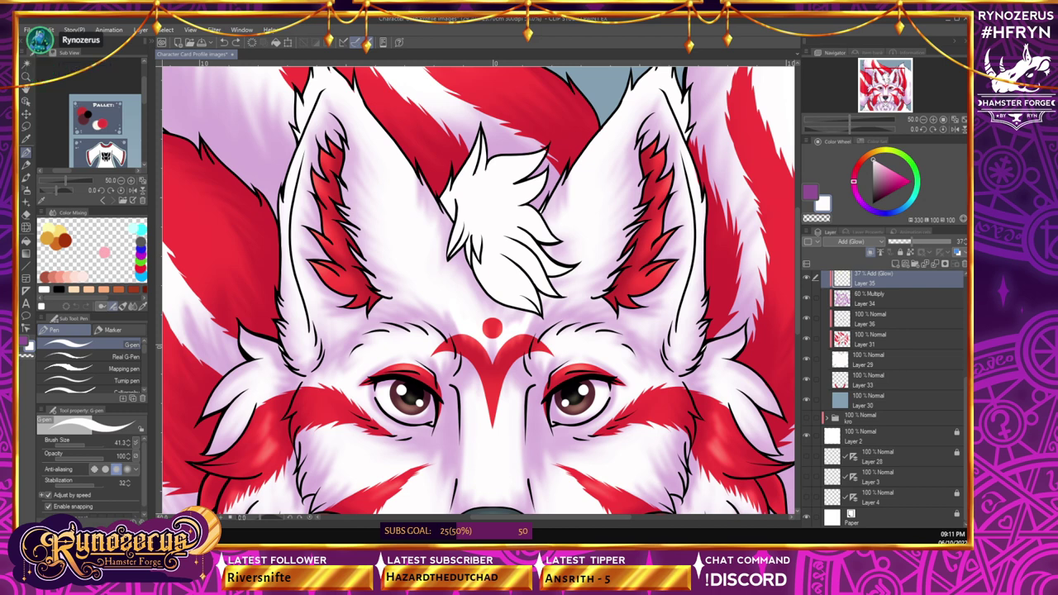
left_click(864, 339)
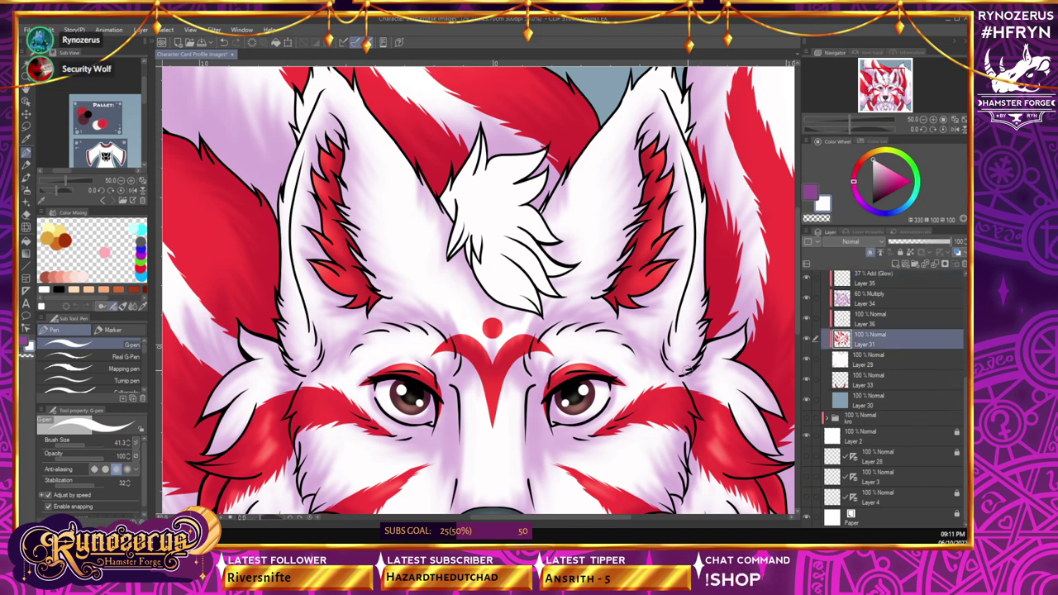
scroll(885, 396, "up", 3)
scroll(879, 435, "up", 1)
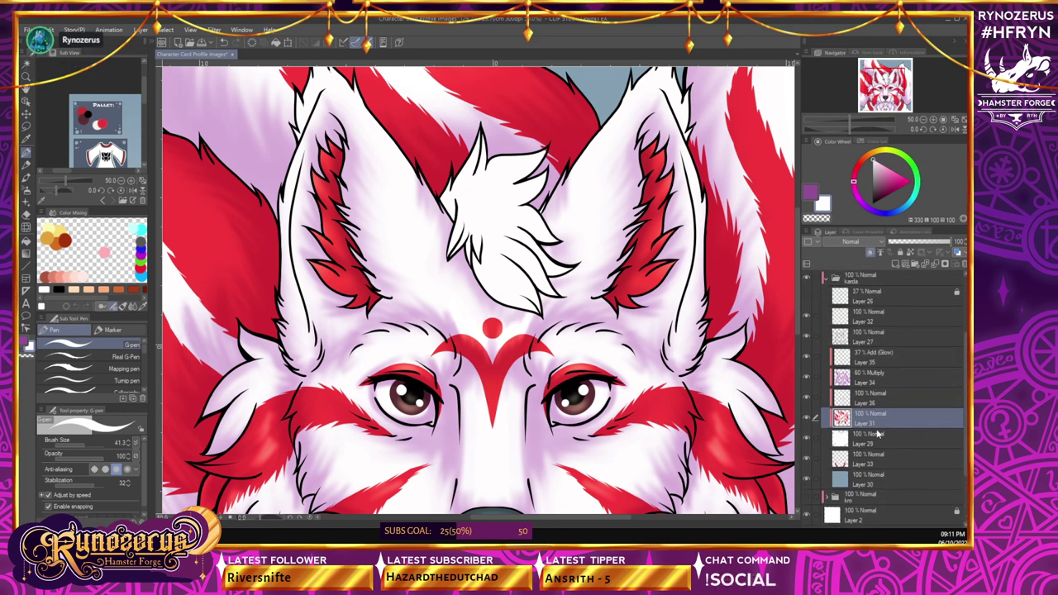
left_click(899, 374)
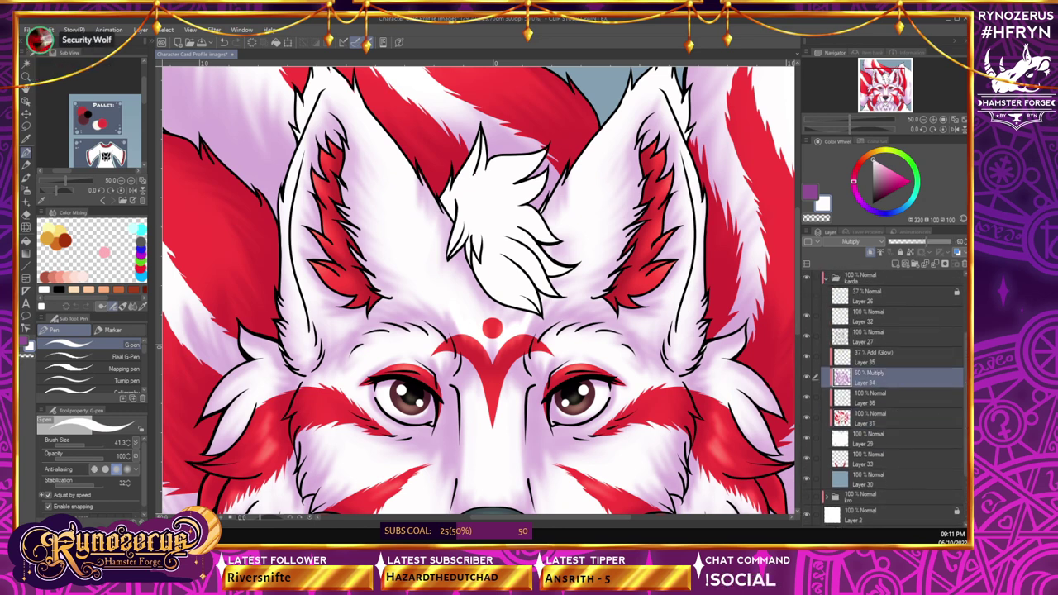
- Make purple the active colour, auto-select the white hair tuft on Layer 27, and shrink then expand the selection
left_click(27, 348)
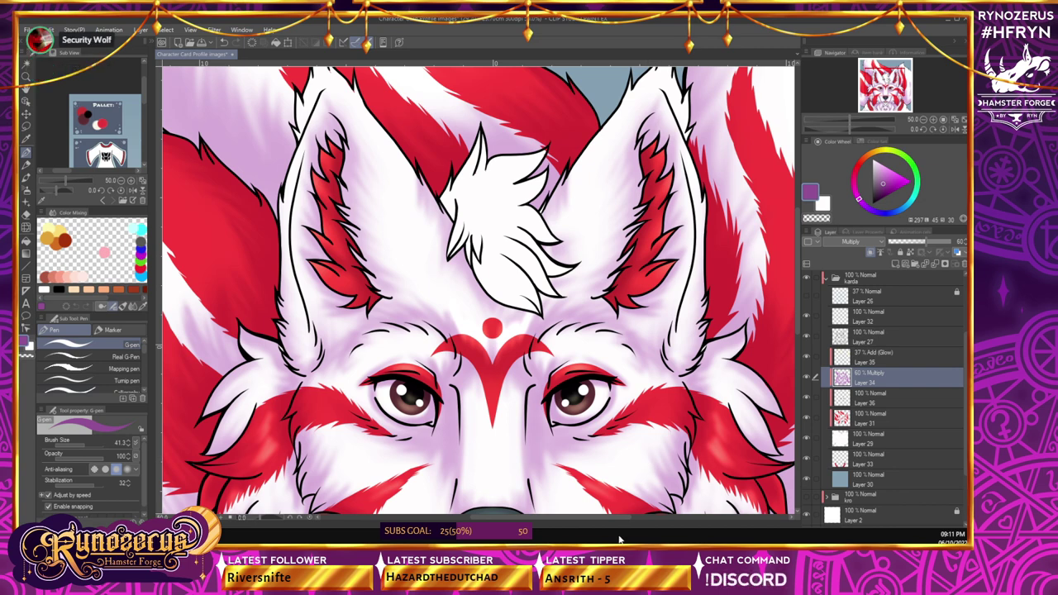
left_click(885, 339)
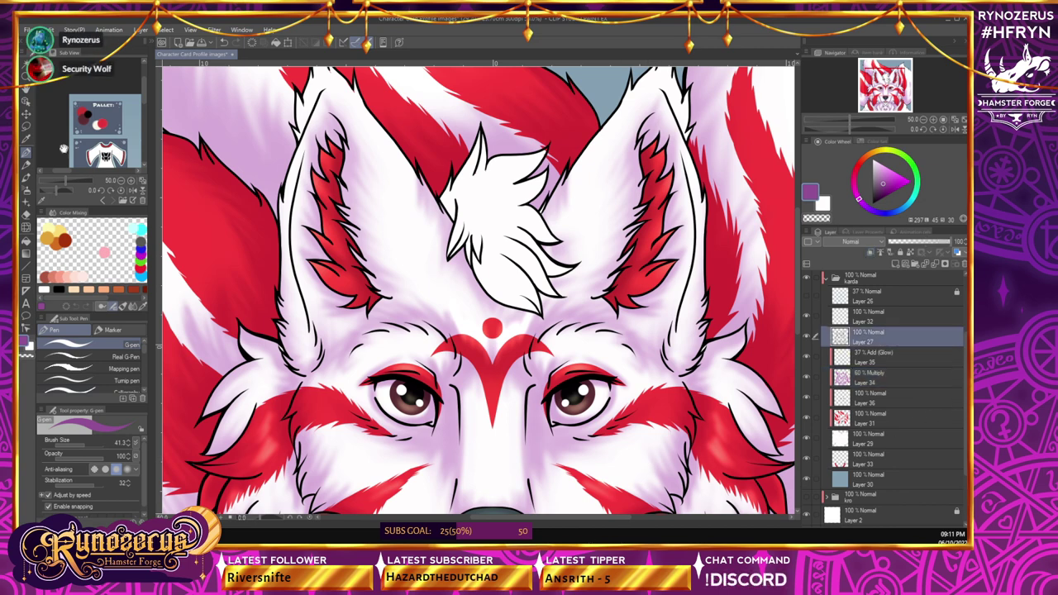
key("w")
left_click(494, 217)
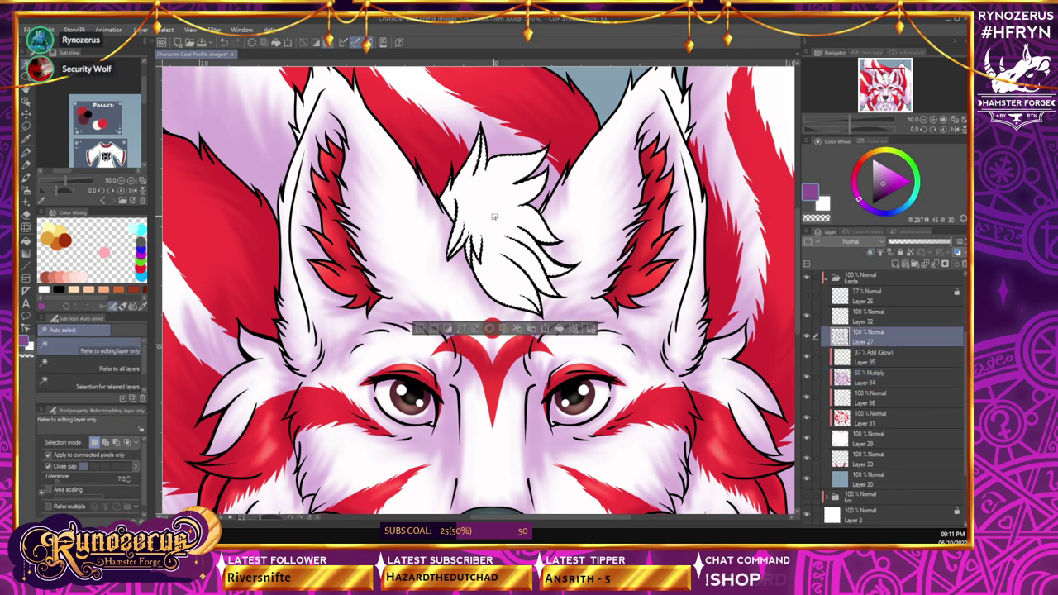
left_click(166, 30)
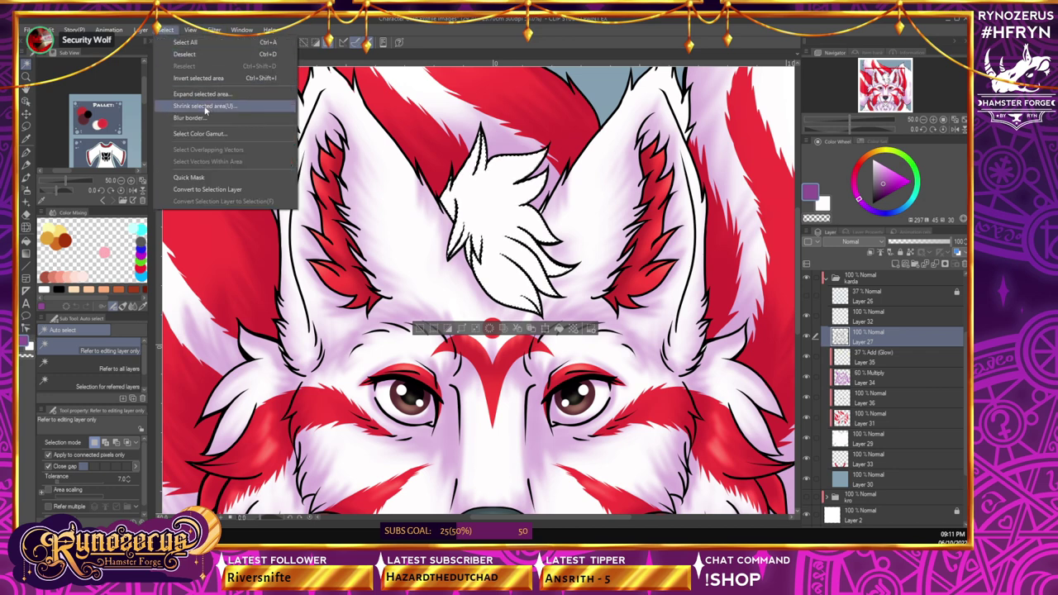
left_click(203, 106)
key("Return")
left_click(166, 29)
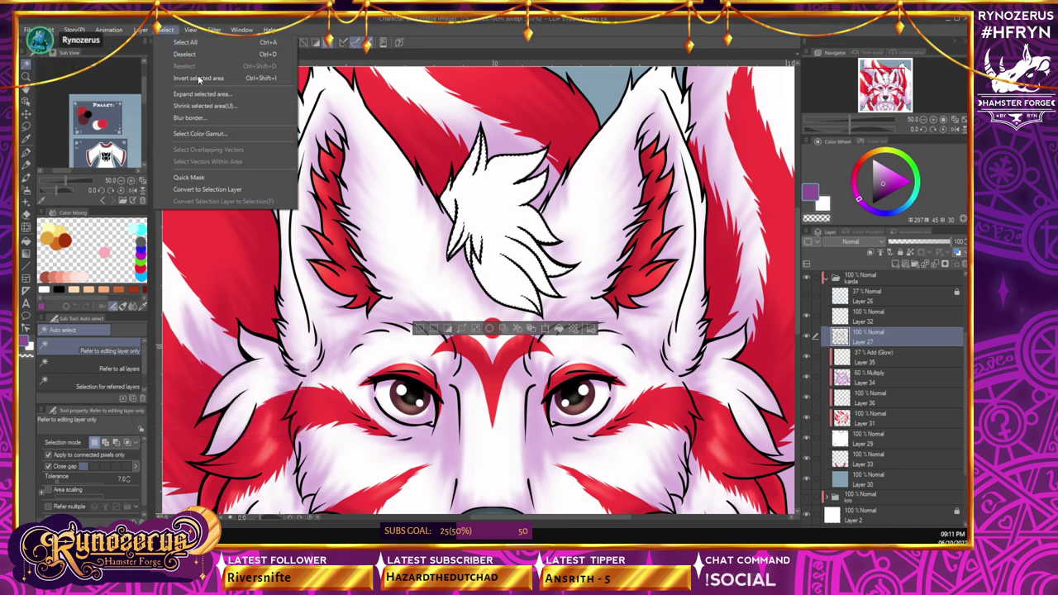
left_click(207, 95)
left_click(348, 285)
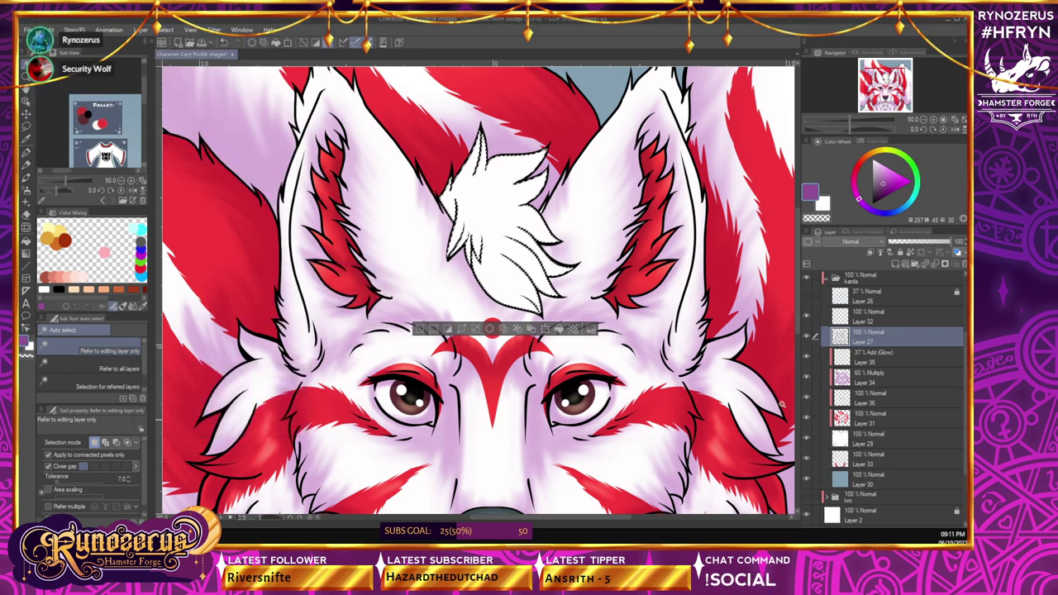
- Shade the hair tuft's strands with the Soft airbrush in purple on Layer 34 and clear the selection
left_click(877, 377)
left_click(27, 188)
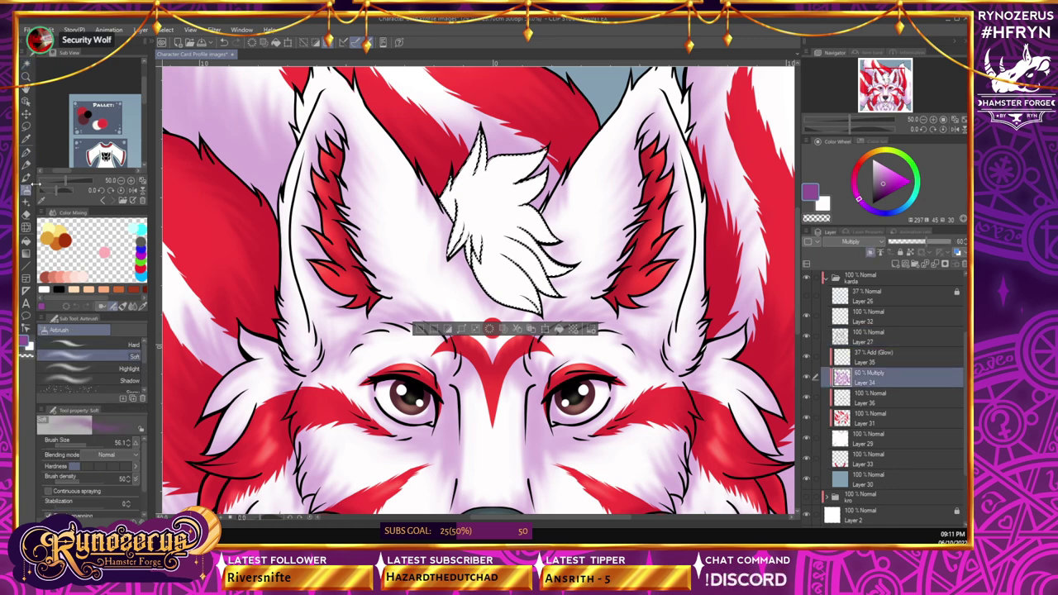
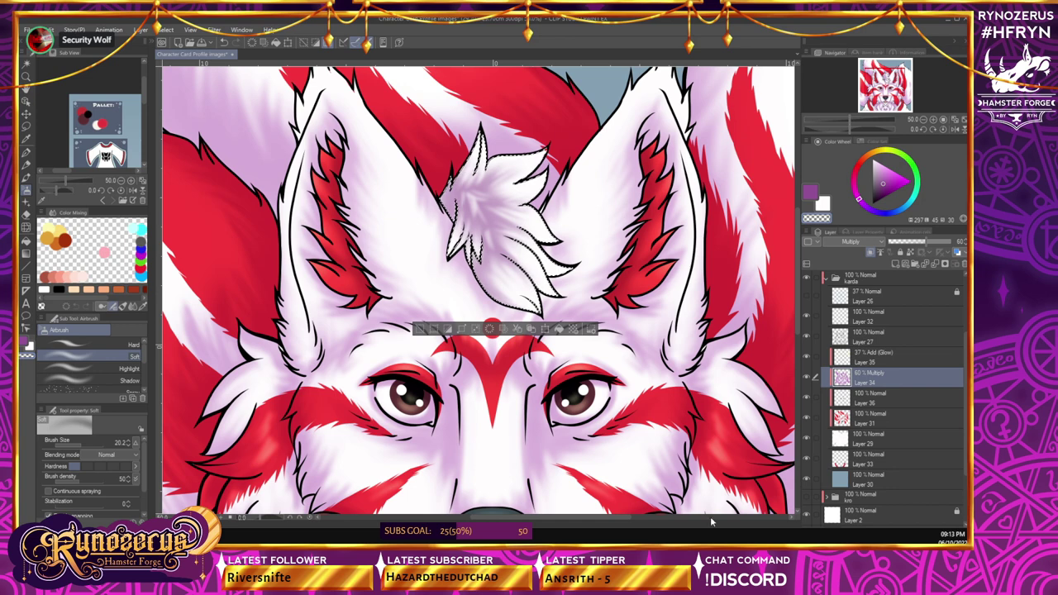
key("ctrl+d")
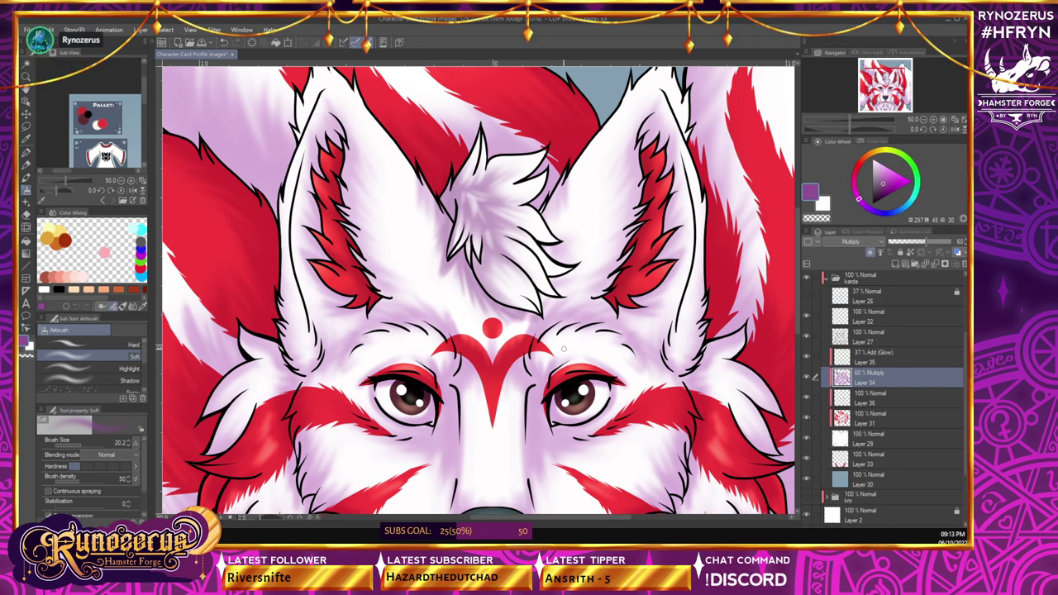
- Add Soft airbrush shading in purple around the forehead and muzzle bridge on Layer 34, restore the upright view and save the file
left_click(934, 129)
left_click(934, 129)
left_click(934, 129)
left_click(933, 129)
left_click(933, 129)
left_click(934, 129)
left_click(934, 129)
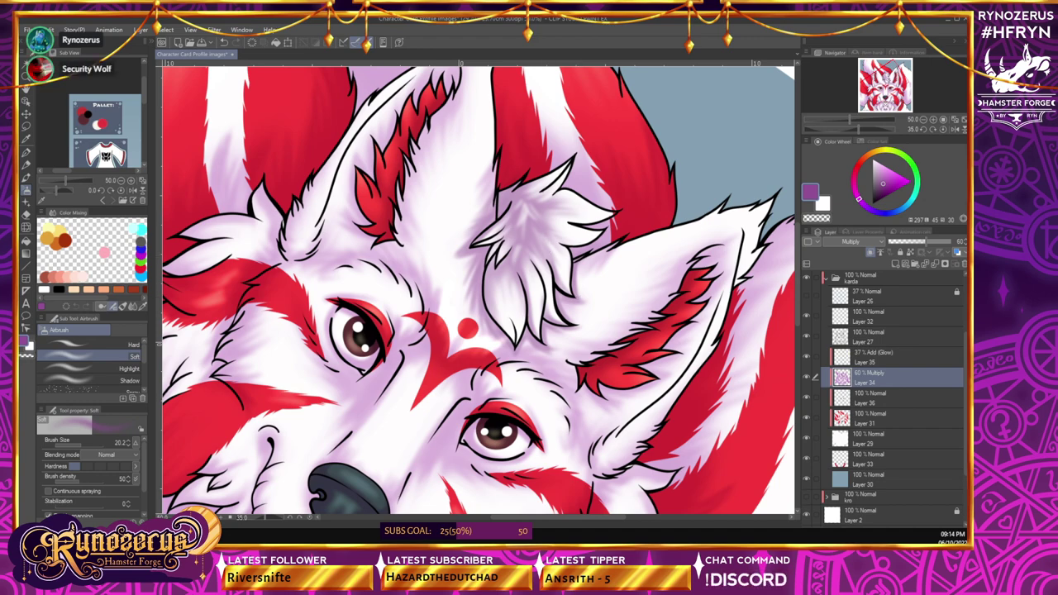
left_click(929, 127)
left_click(941, 129)
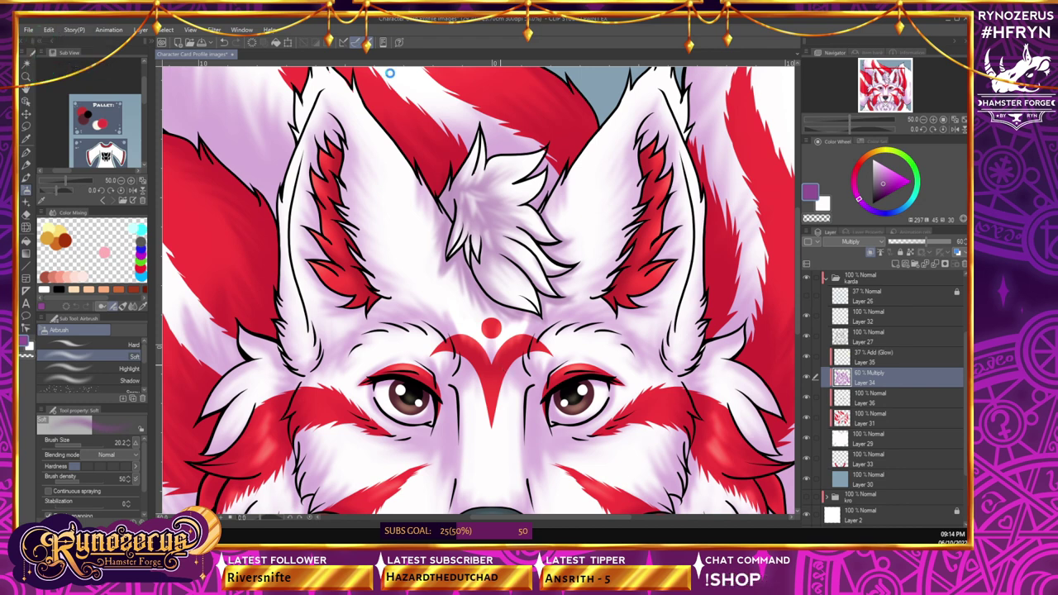
key("ctrl+s")
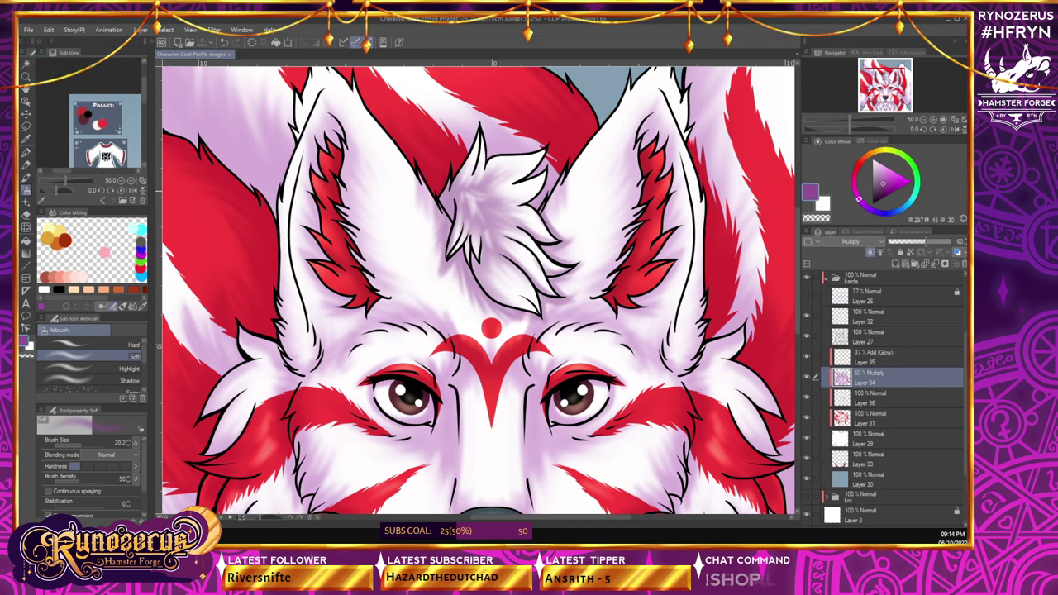
- Build up and soften purple airbrush shading on the lower face and neck fur on Layer 34
left_click(924, 120)
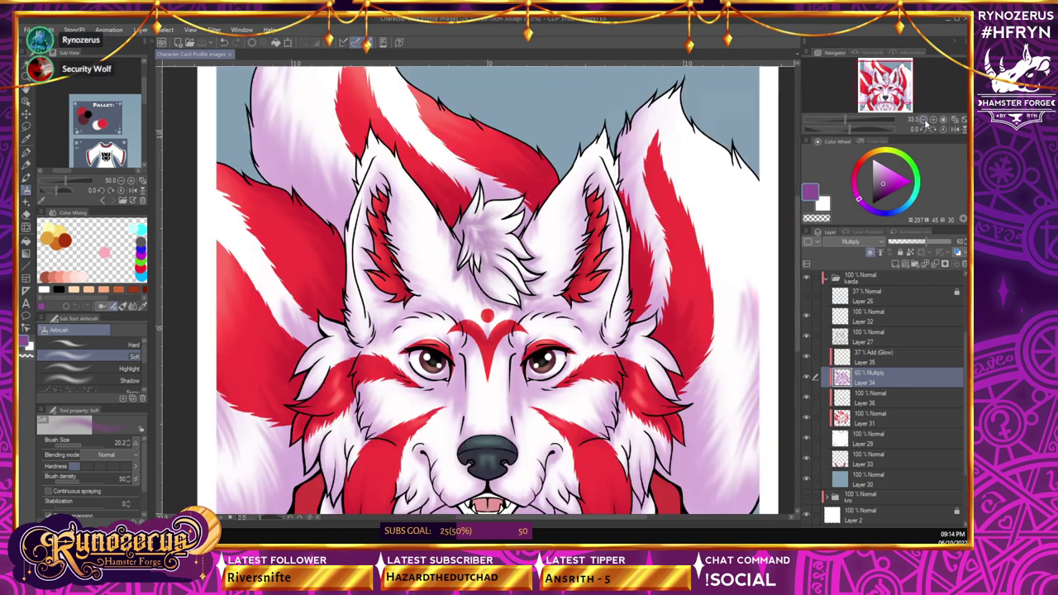
left_click(924, 120)
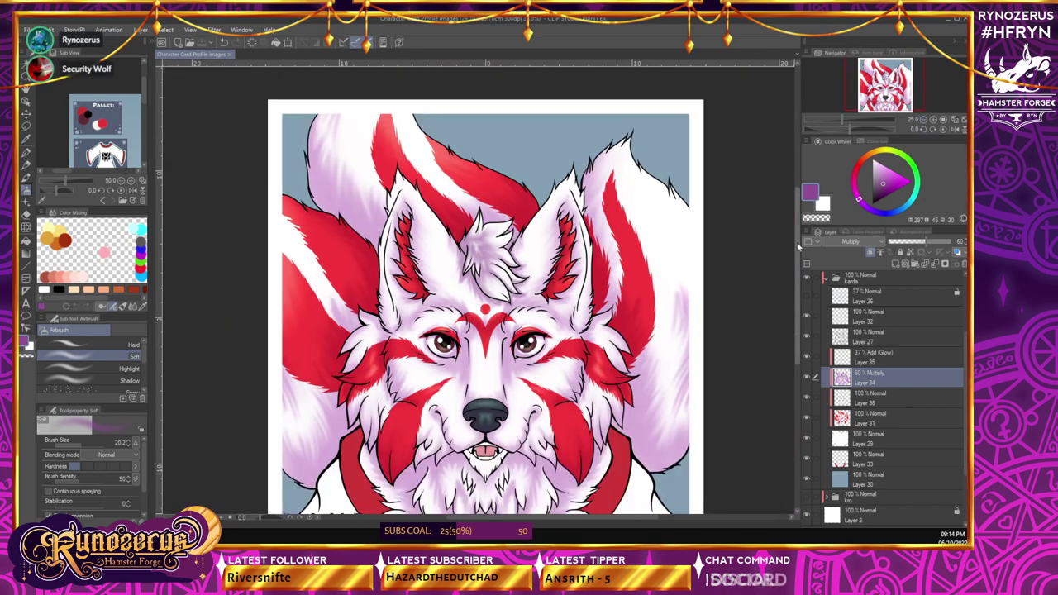
scroll(796, 256, "down", 3)
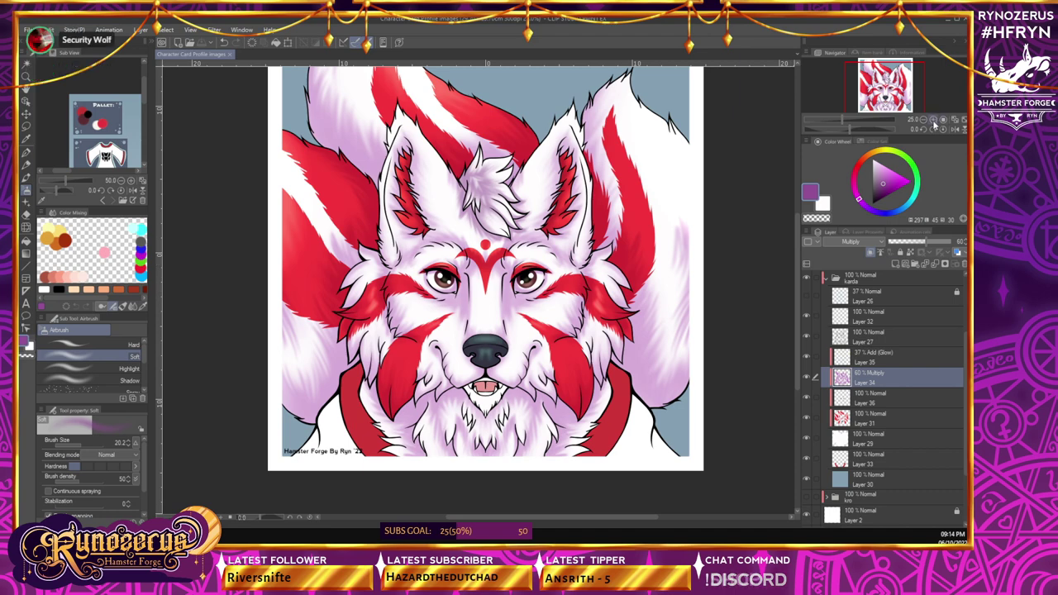
key("ctrl+plus")
scroll(626, 505, "down", 3)
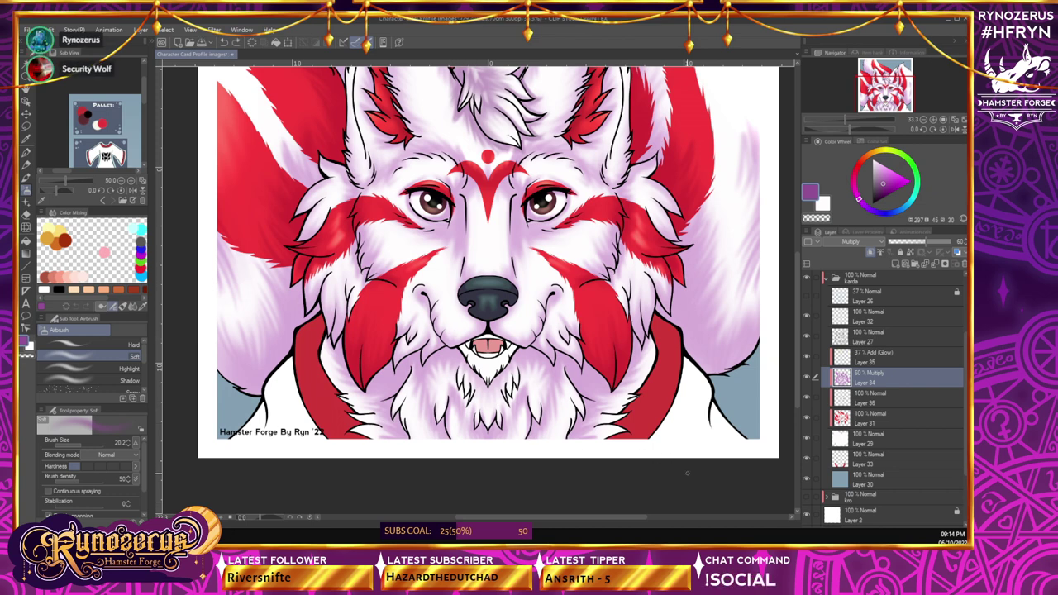
scroll(488, 273, "up", 1)
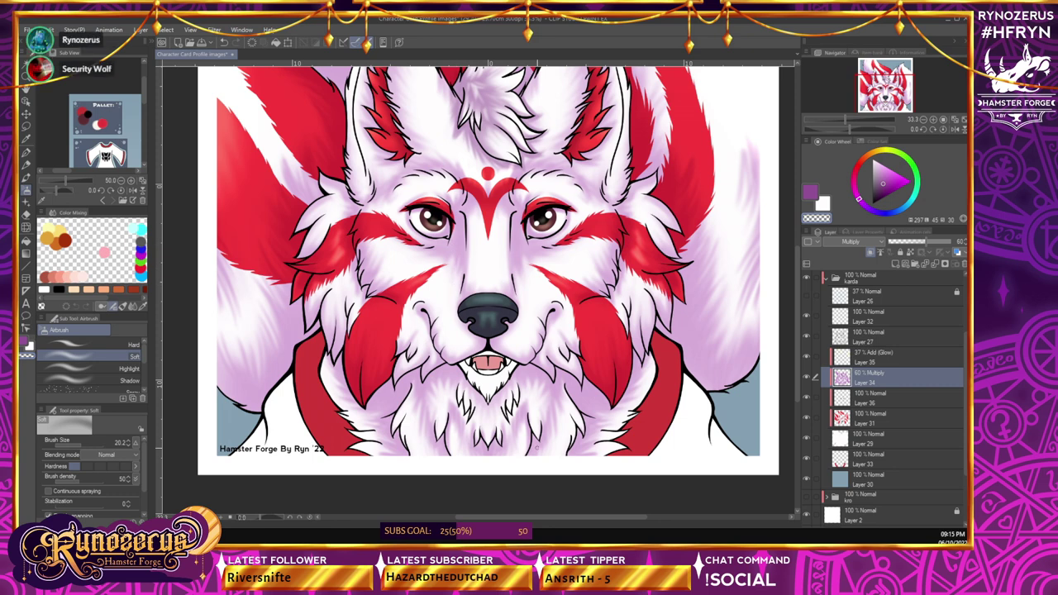
- Set the soft airbrush size to 45.8 and try shading the collar's edge on the 60% Multiply fur layer
left_click(924, 119)
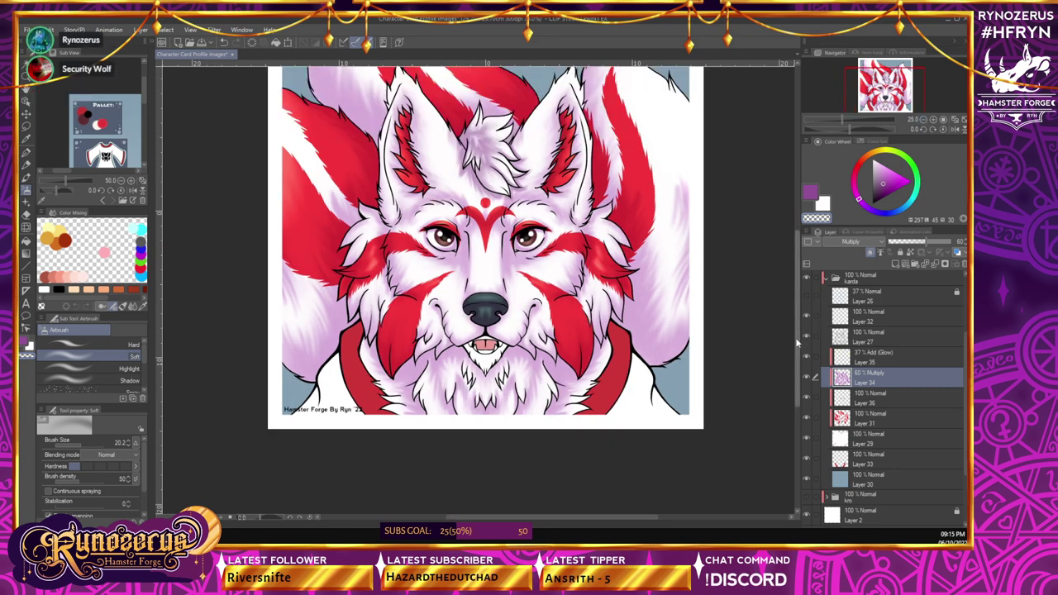
left_click_drag(798, 344, 799, 320)
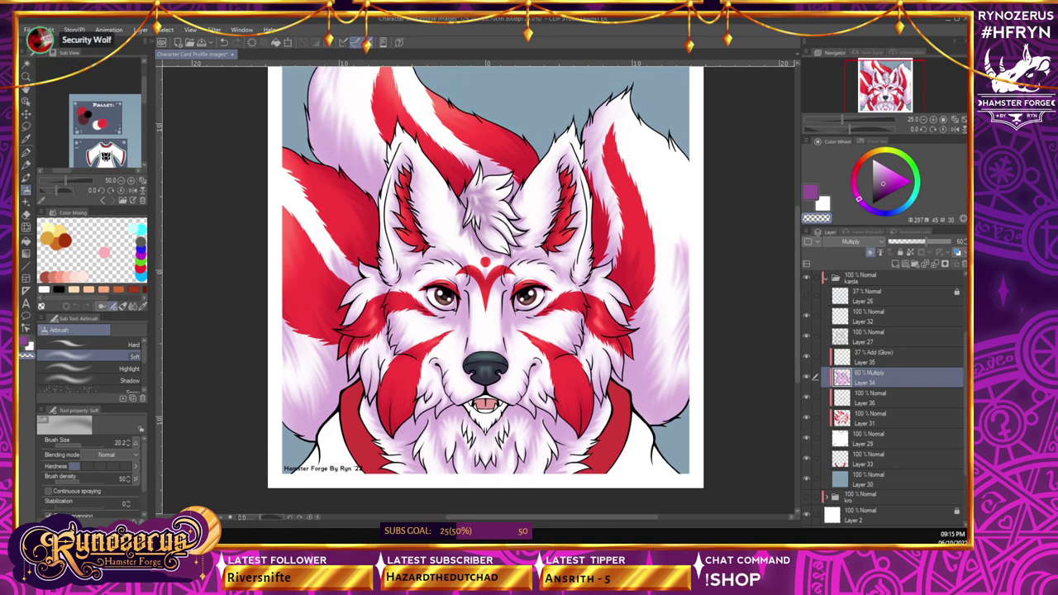
mouse_move(799, 309)
left_mouse_down()
mouse_move(799, 289)
mouse_move(799, 305)
left_mouse_up()
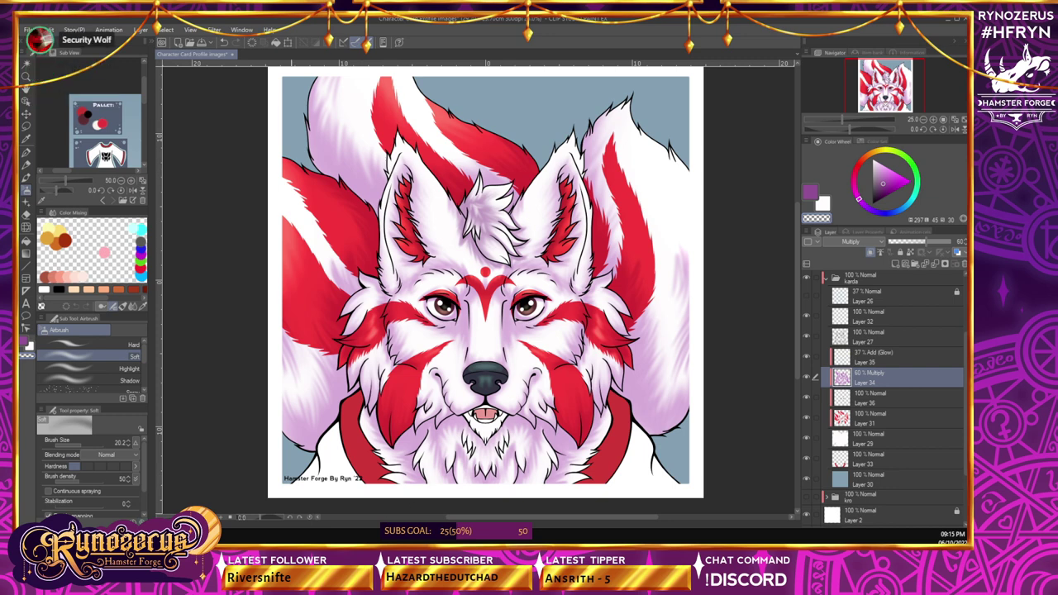
left_click(82, 446)
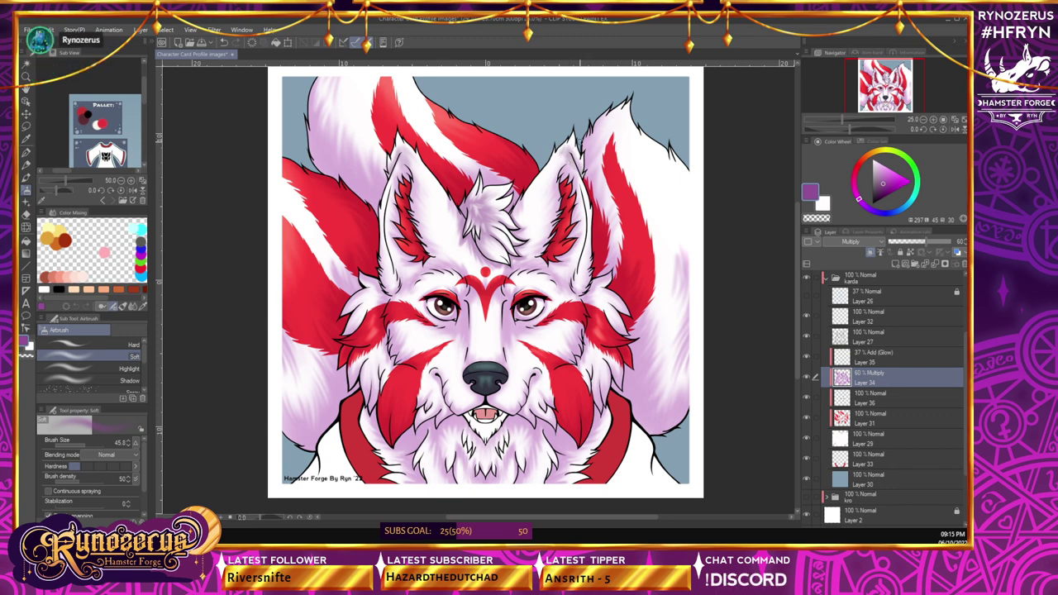
scroll(878, 509, "down", 4)
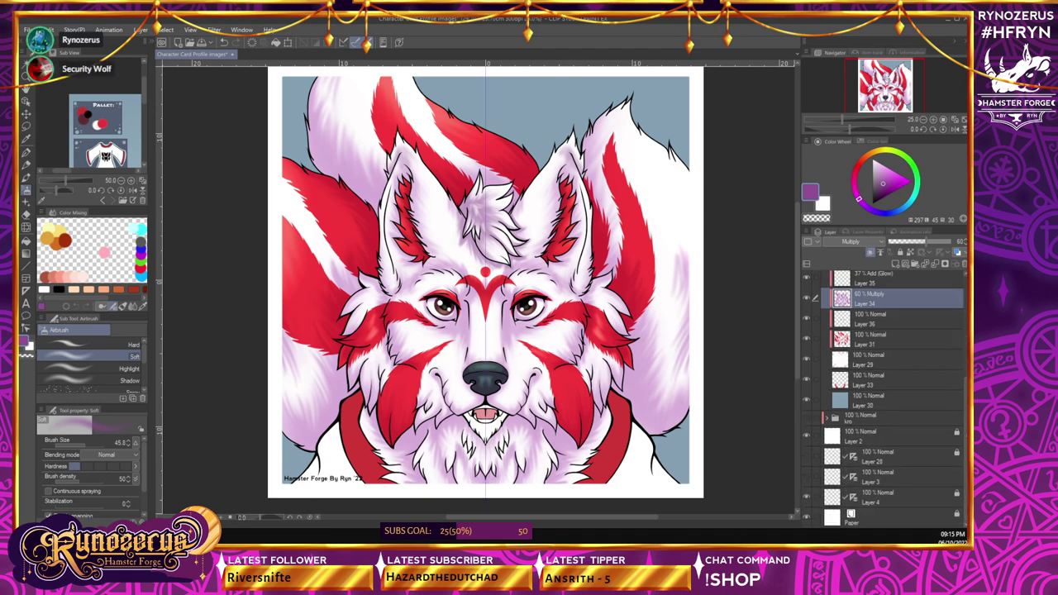
left_click(934, 119)
left_click_drag(798, 320, 799, 338)
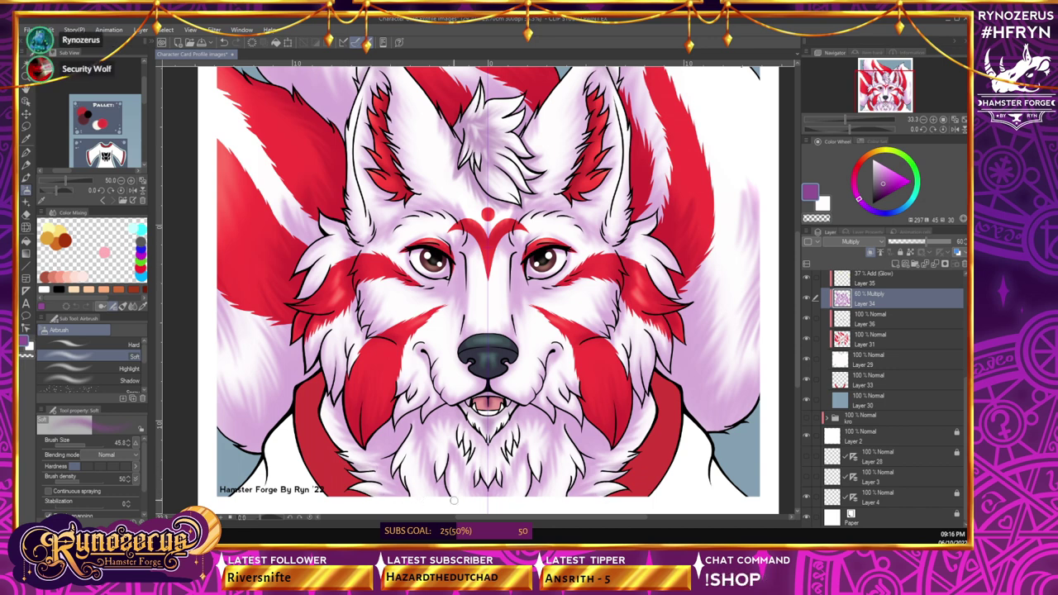
scroll(454, 501, "down", 2)
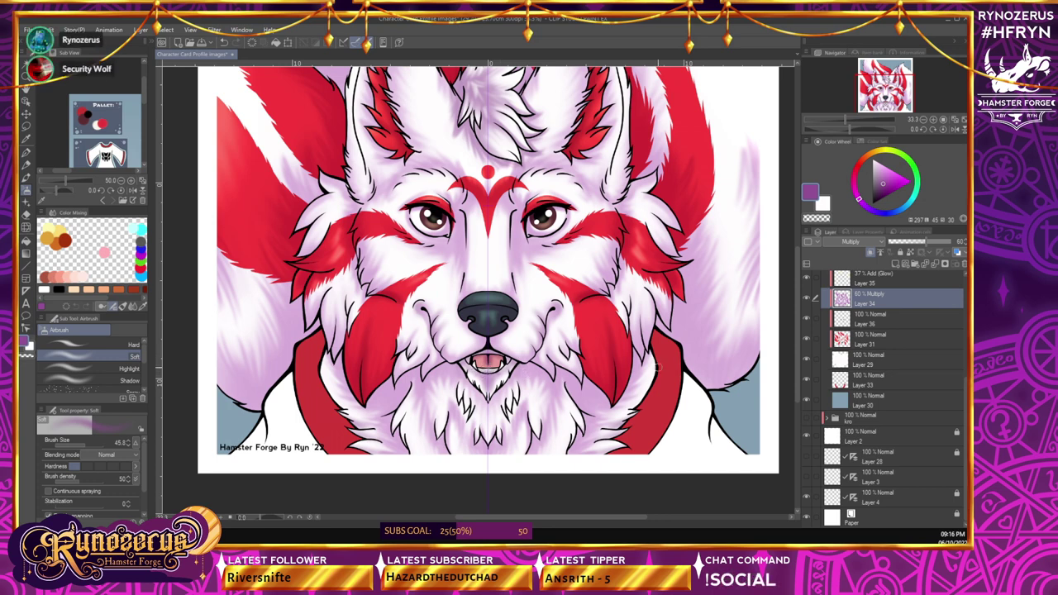
mouse_move(658, 368)
left_mouse_down()
mouse_move(649, 357)
mouse_move(646, 393)
left_mouse_up()
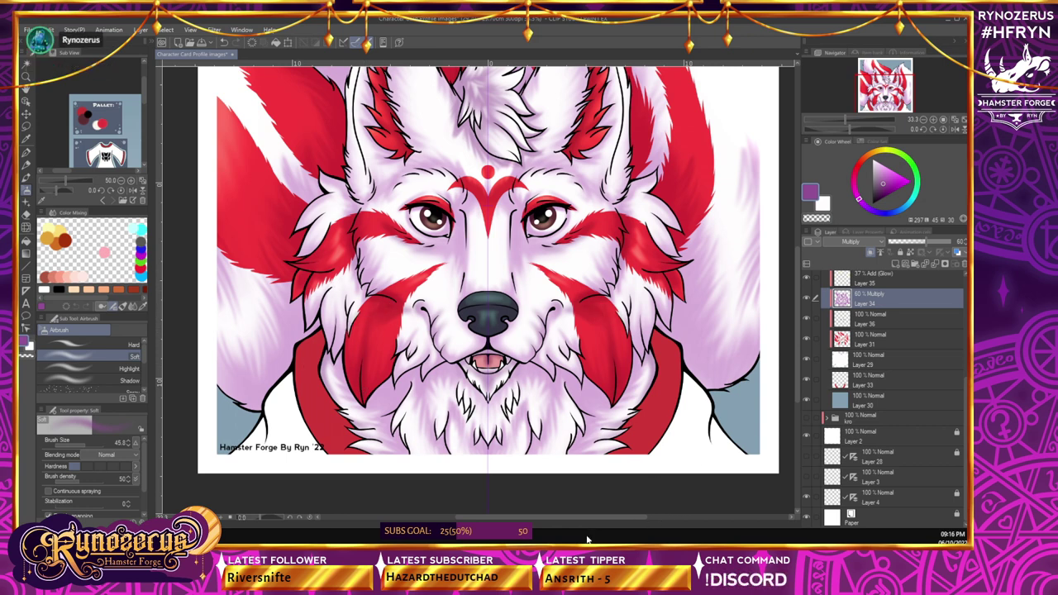
- Add a clipped layer directly above the collar's color layer, Layer 33, set its blending mode to Multiply, and shade the collar in purple
left_click(887, 383)
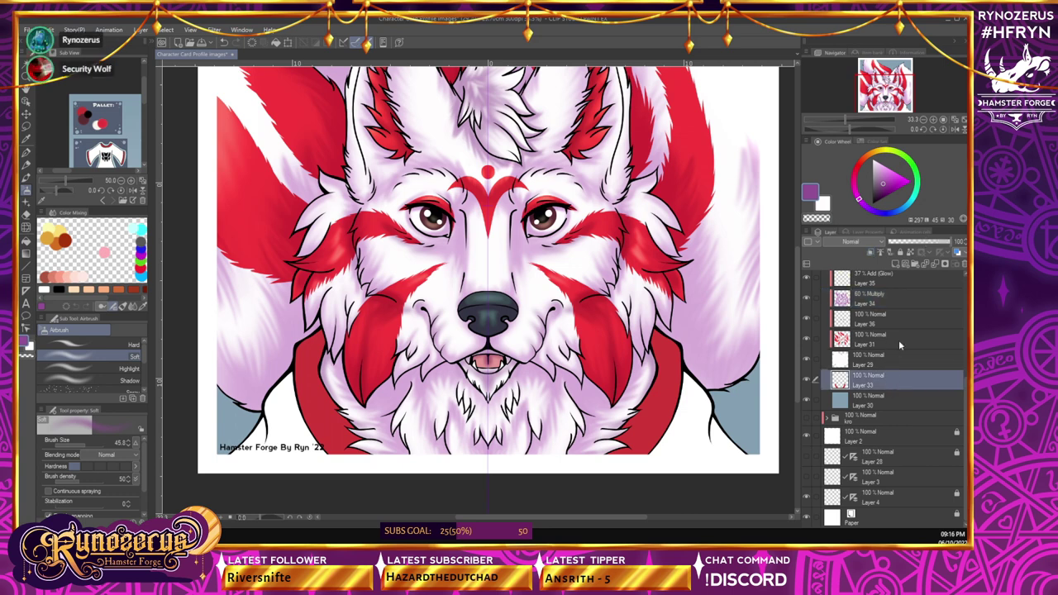
left_click(895, 264)
left_click(852, 241)
left_click(866, 270)
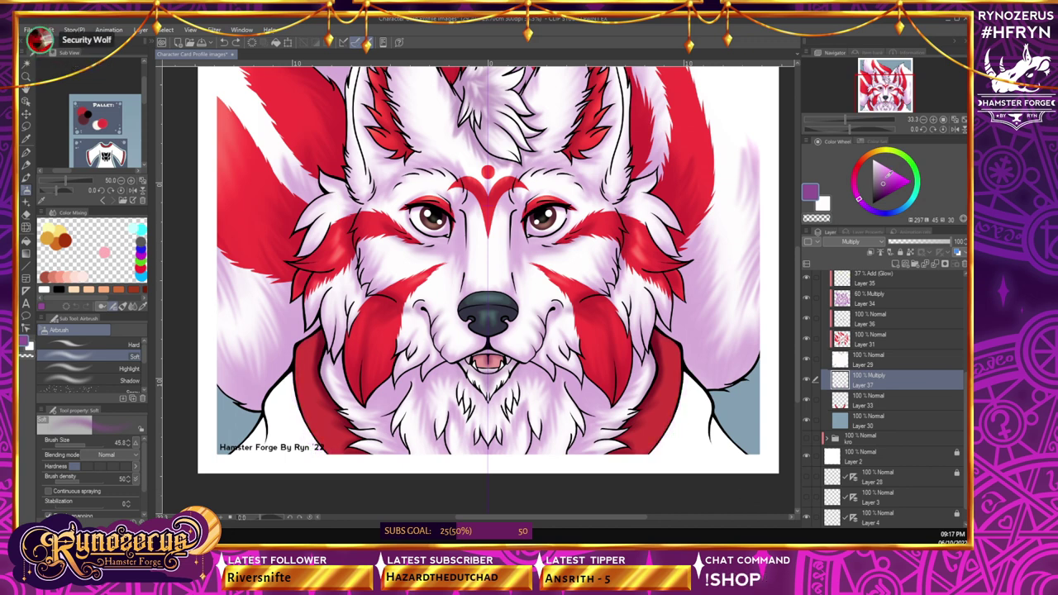
- Shade the white shirt with a lighter purple and reduce the clothing shading layer's opacity to 57%
left_click(886, 176)
left_click_drag(687, 375, 677, 412)
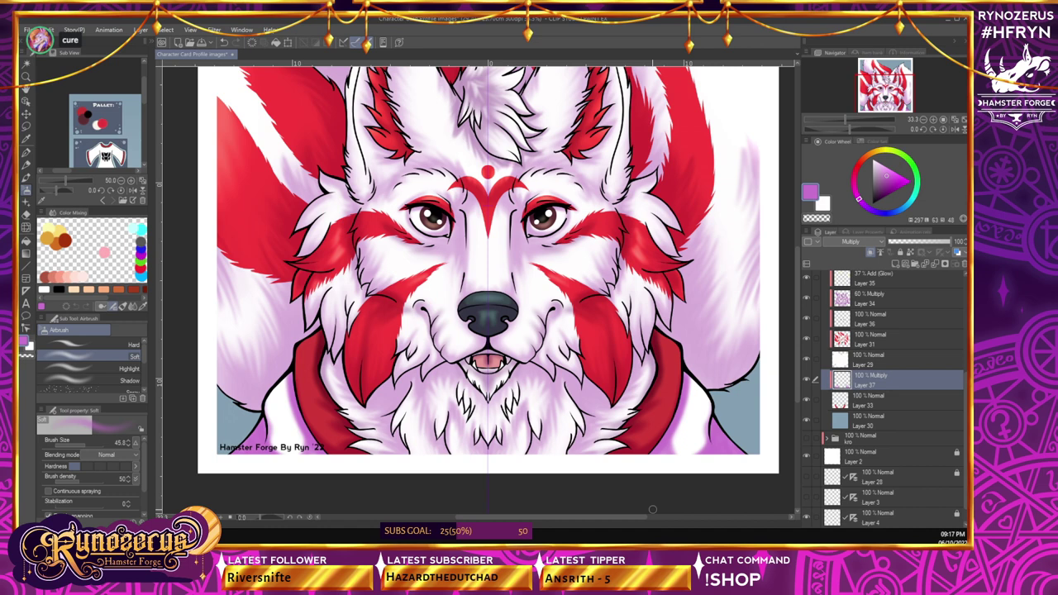
left_click(926, 241)
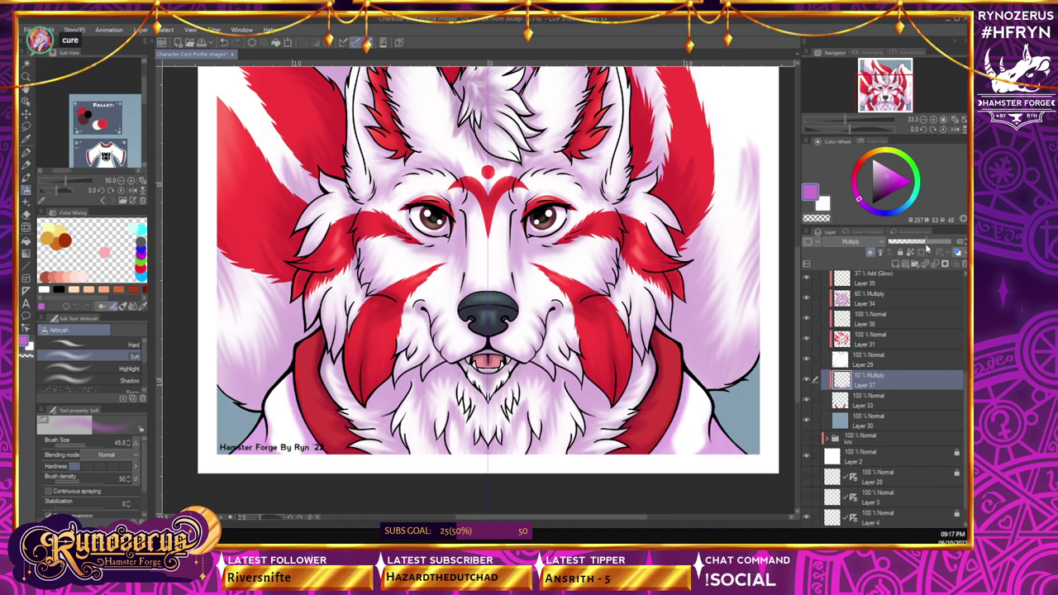
left_click_drag(925, 246, 924, 246)
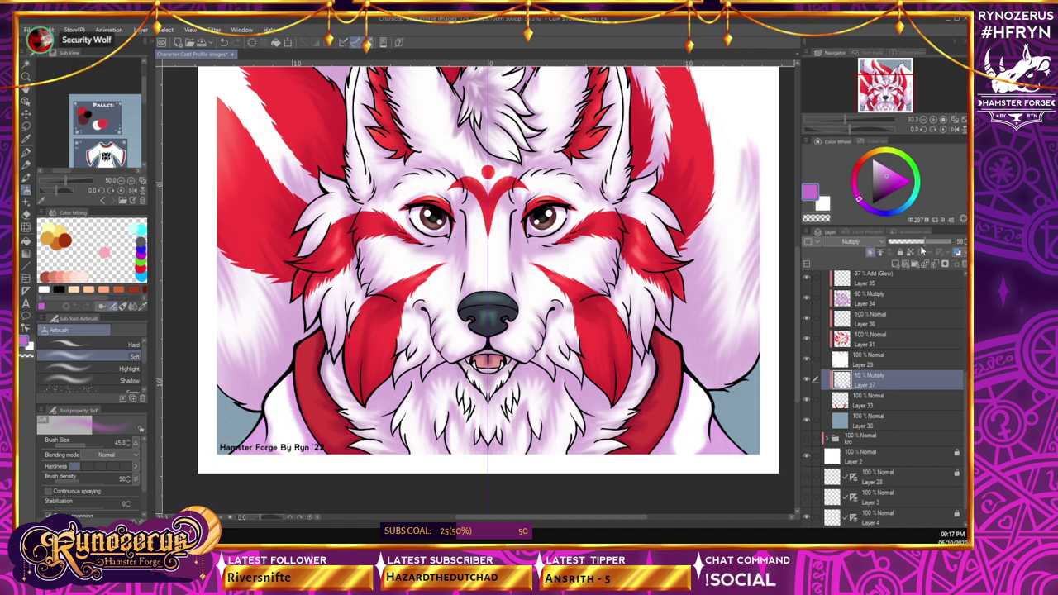
left_click(887, 183)
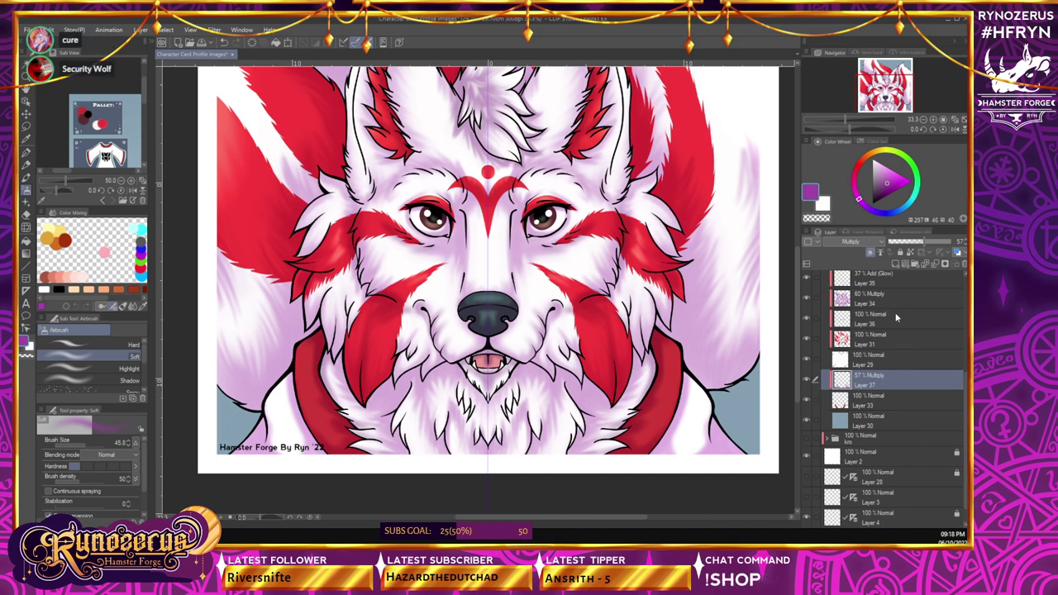
- Choose pale yellow and add a clipped layer above the clothing shading layer, with its blending mode set to Add
scroll(897, 317, "up", 2)
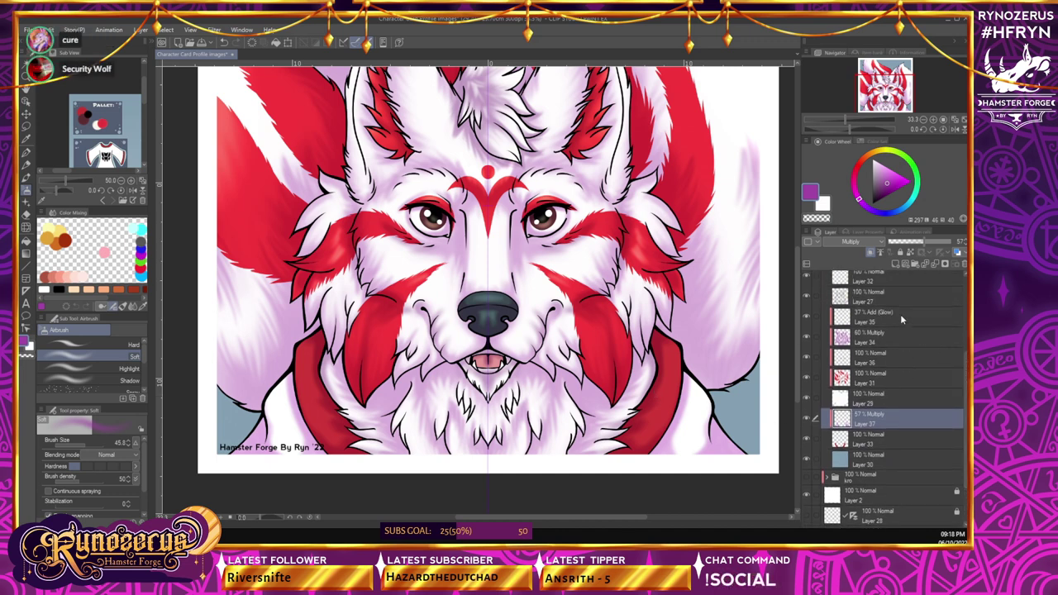
left_click(900, 317)
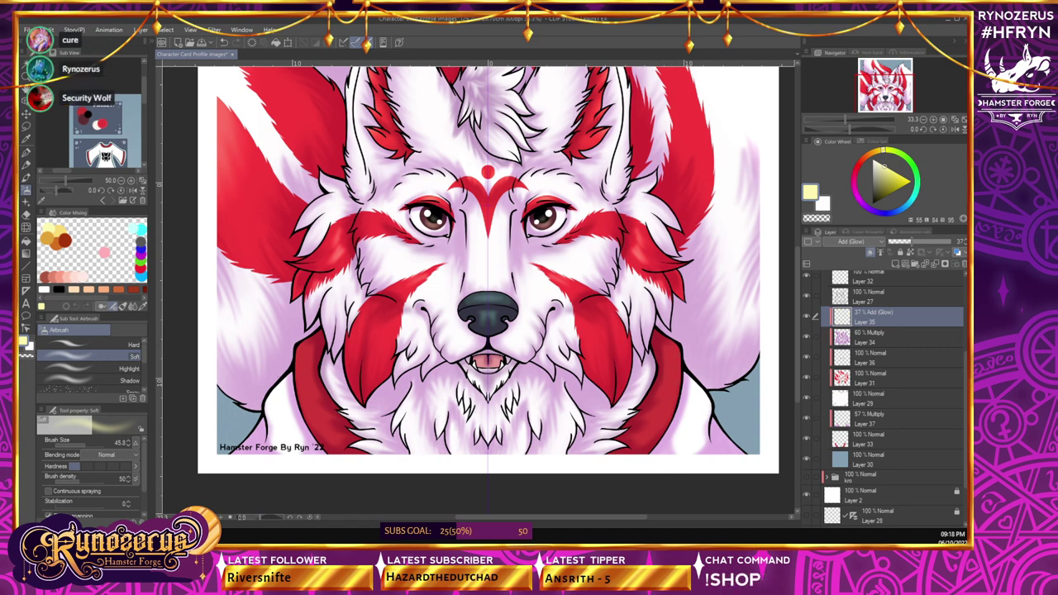
left_click(893, 419)
left_click(870, 243)
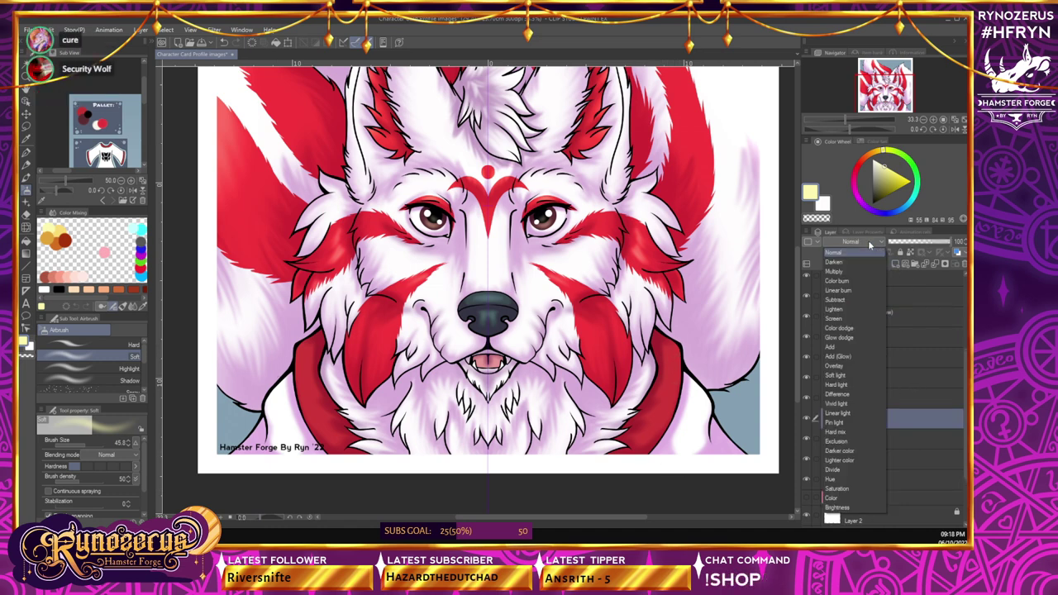
left_click(850, 348)
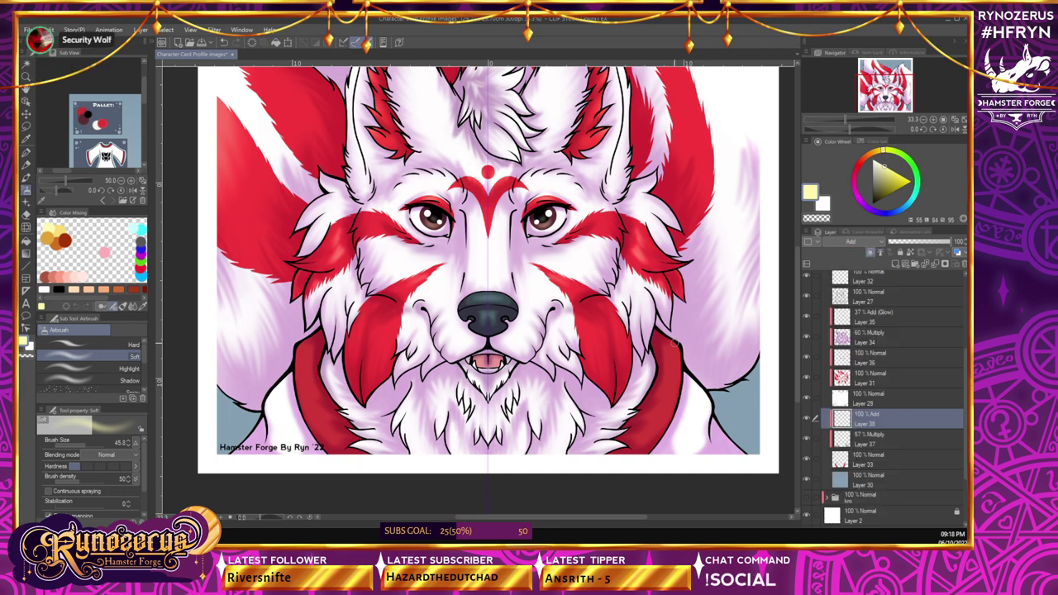
- Airbrush pale yellow highlights along the red collar and reduce the highlight layer's opacity to 17%
mouse_move(675, 342)
left_mouse_down()
mouse_move(673, 405)
mouse_move(660, 429)
mouse_move(666, 401)
left_mouse_up()
mouse_move(675, 363)
left_mouse_down()
mouse_move(665, 389)
mouse_move(670, 378)
left_mouse_up()
left_click_drag(646, 437, 662, 420)
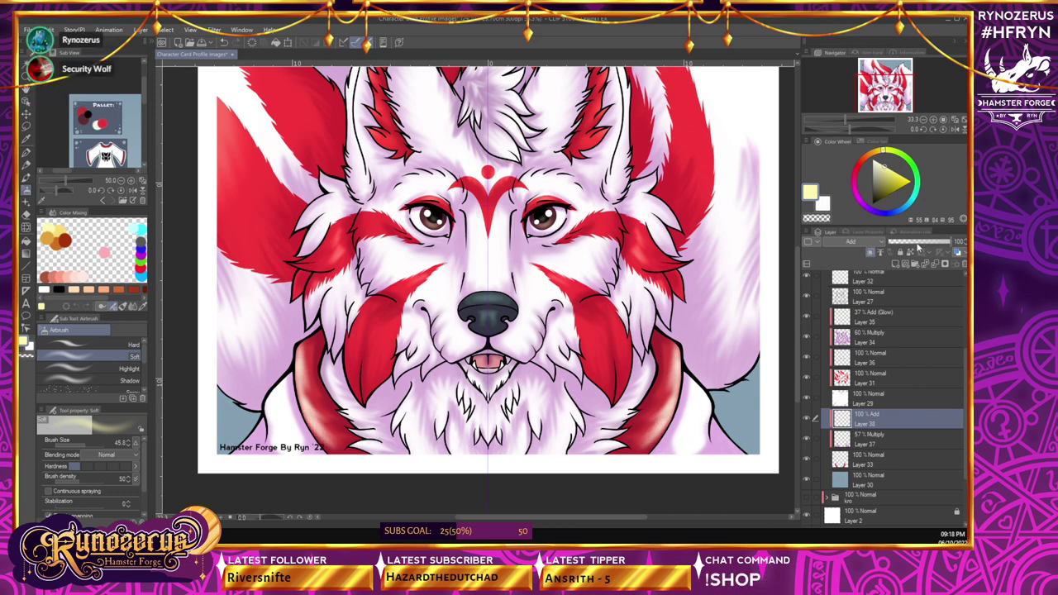
left_click_drag(918, 248, 904, 250)
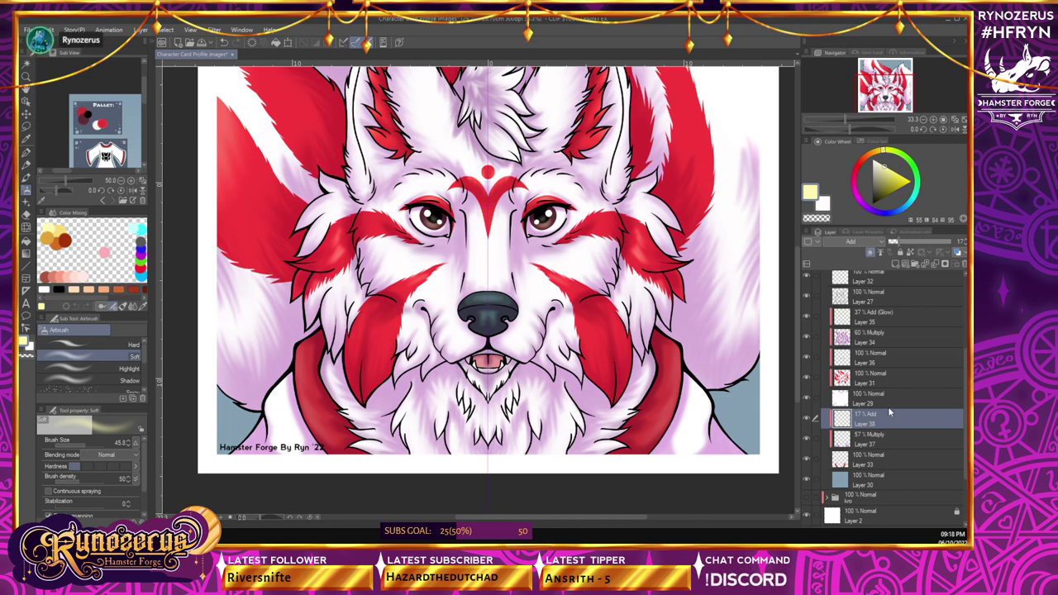
- Airbrush pale yellow highlights on the red cheek and tail markings on the Add (Glow) layer, using brush size 24.8 for finer strokes
left_click(901, 321)
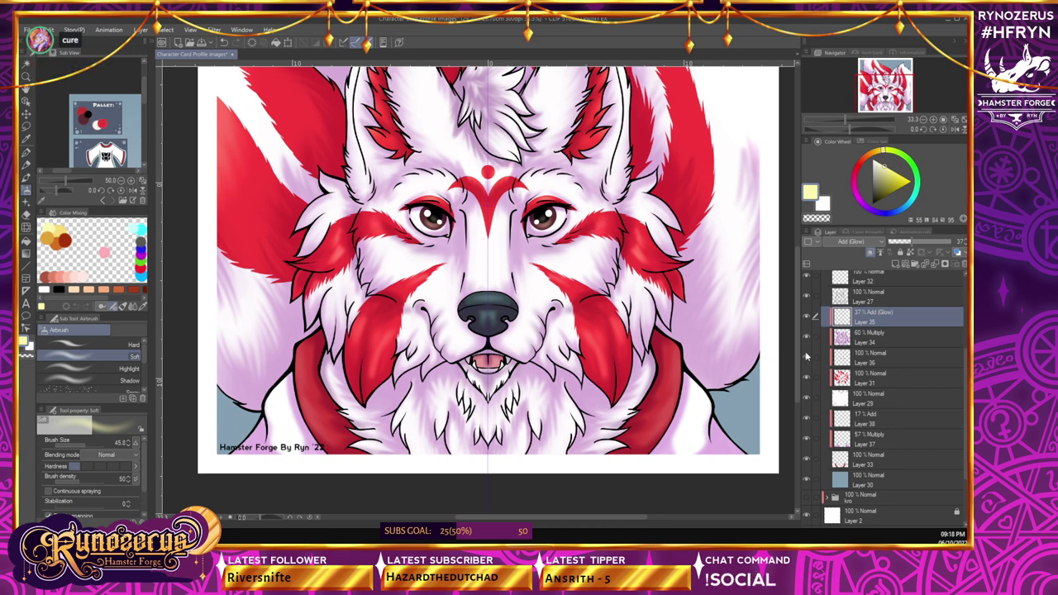
scroll(487, 289, "up", 3)
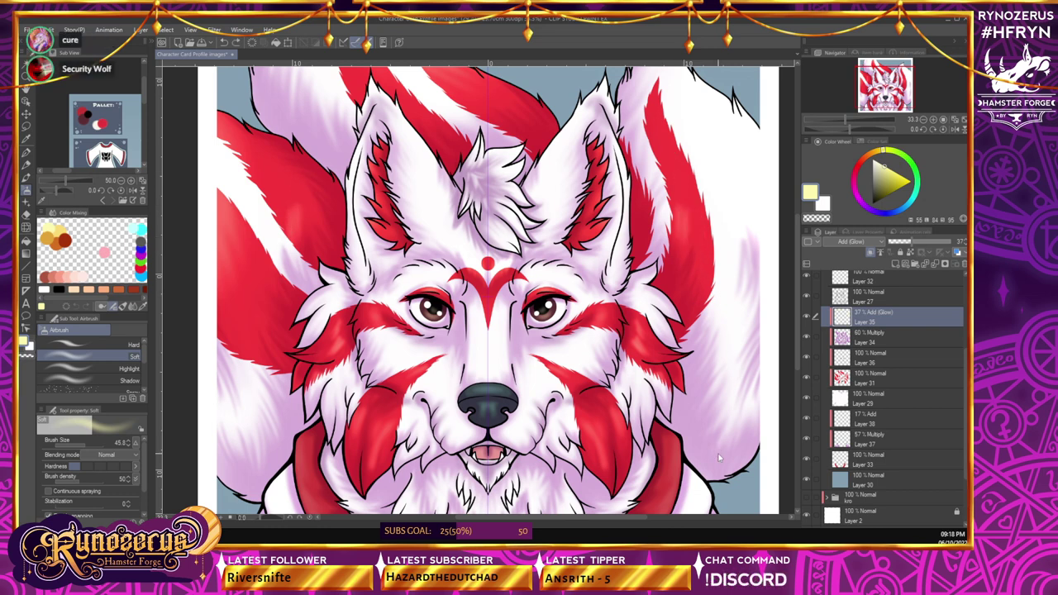
scroll(963, 411, "down", 3)
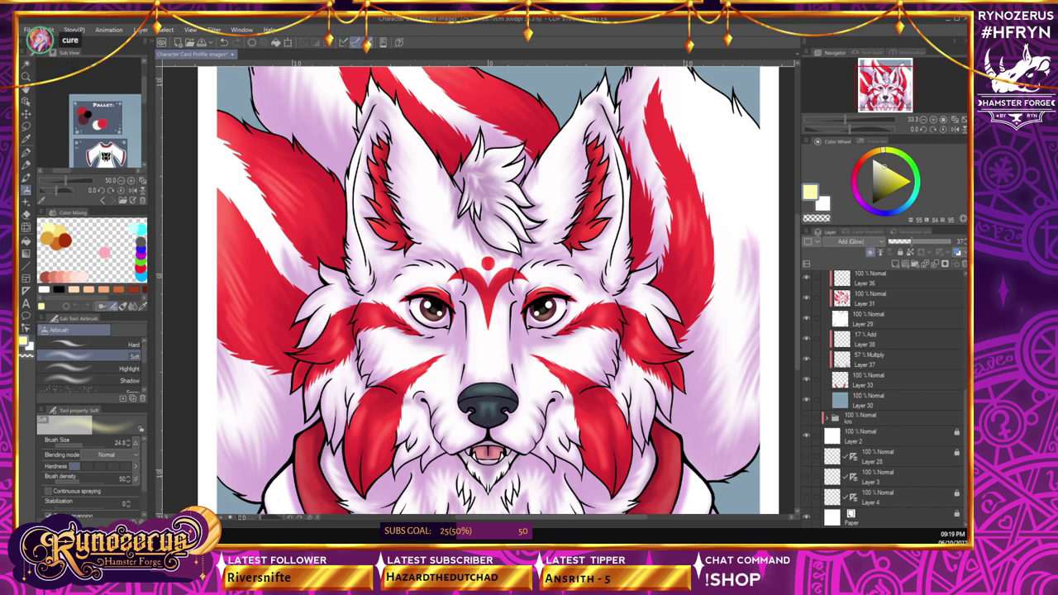
scroll(488, 289, "up", 3)
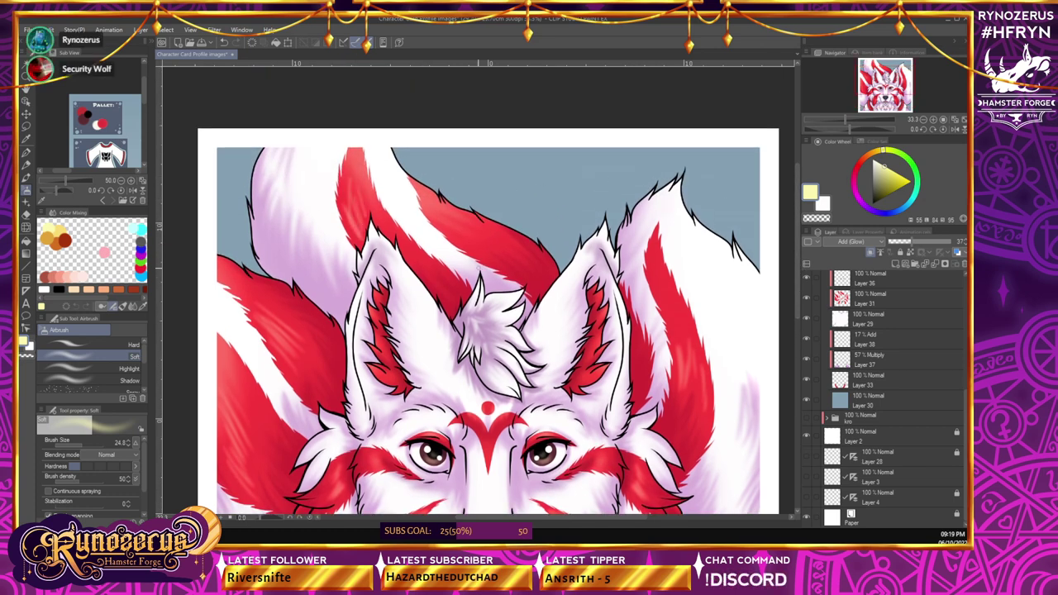
left_click(923, 120)
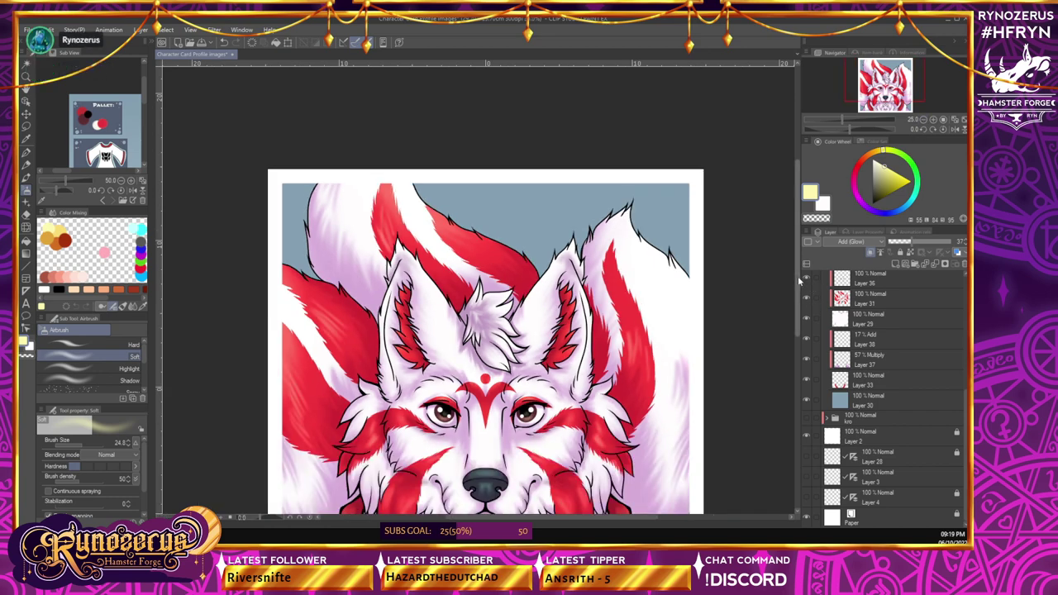
scroll(801, 317, "down", 2)
mouse_move(801, 317)
left_mouse_down()
mouse_move(801, 357)
mouse_move(801, 336)
left_mouse_up()
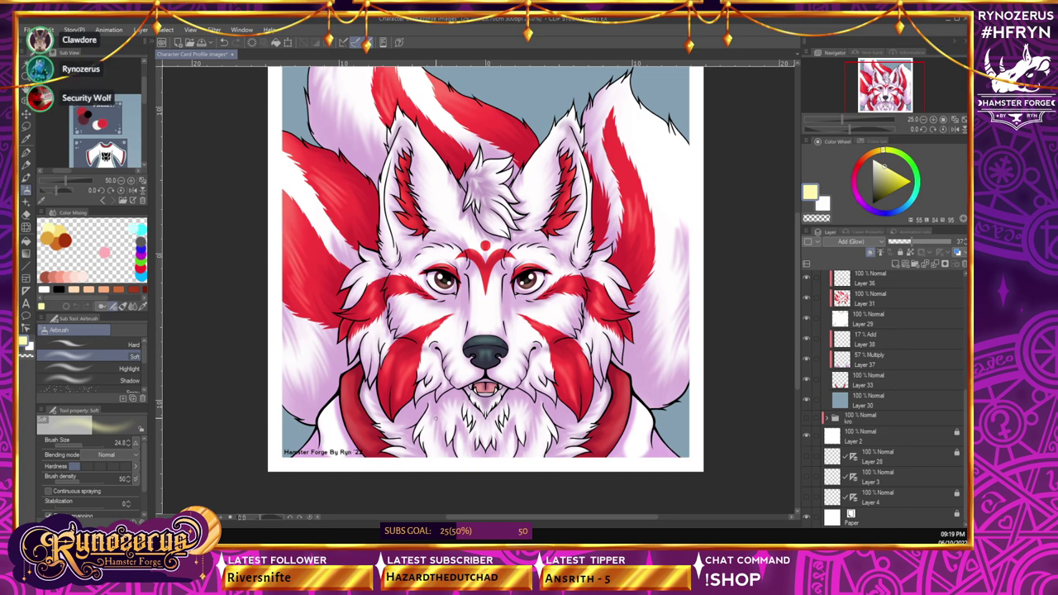
- Examine the portrait's shading and highlights close up and at full view, and save the drawing
left_click(934, 120)
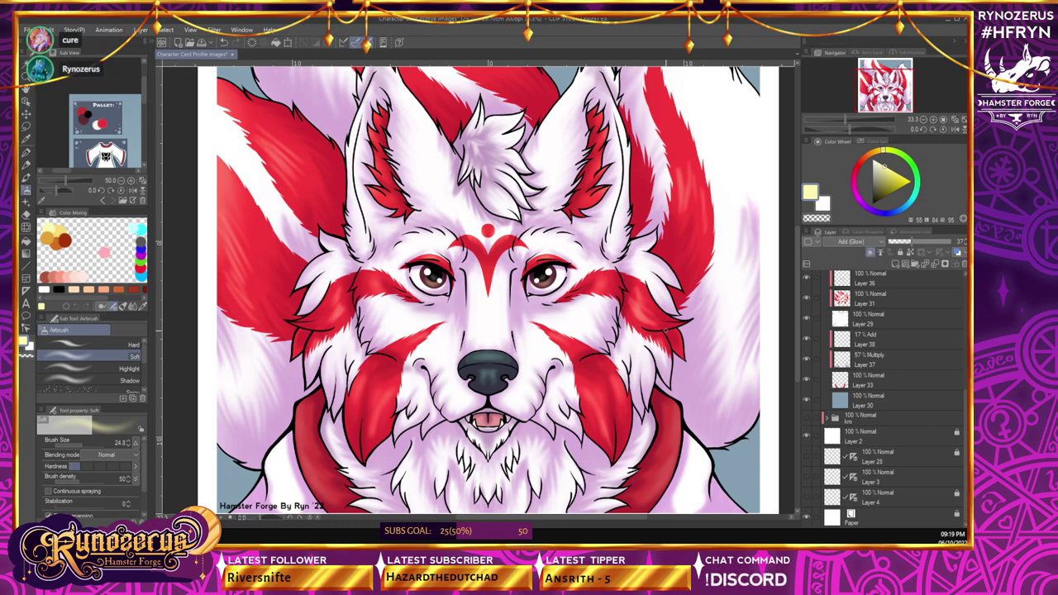
key("ctrl+minus")
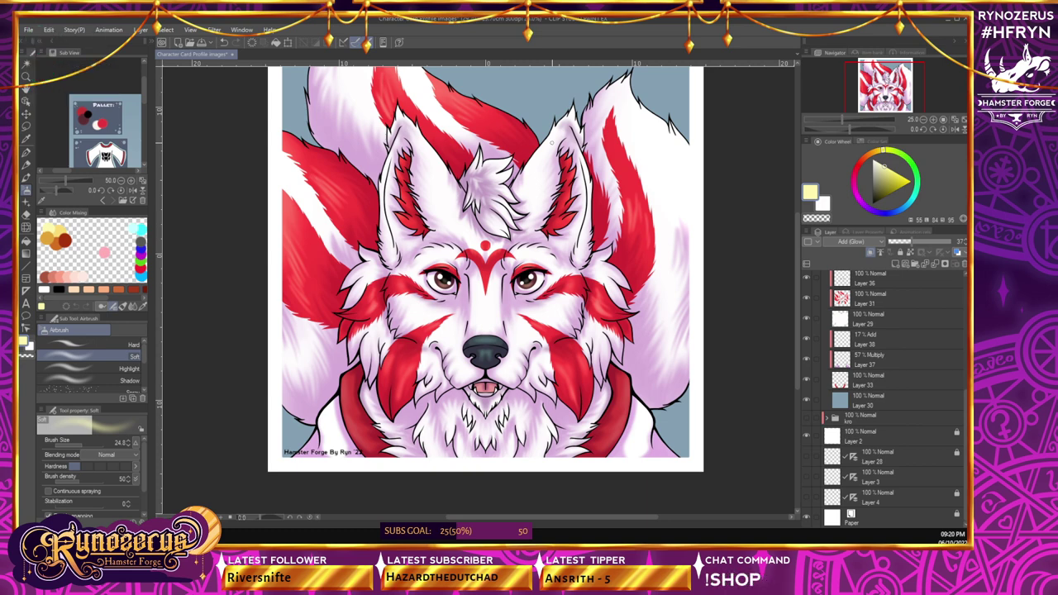
left_click(934, 119)
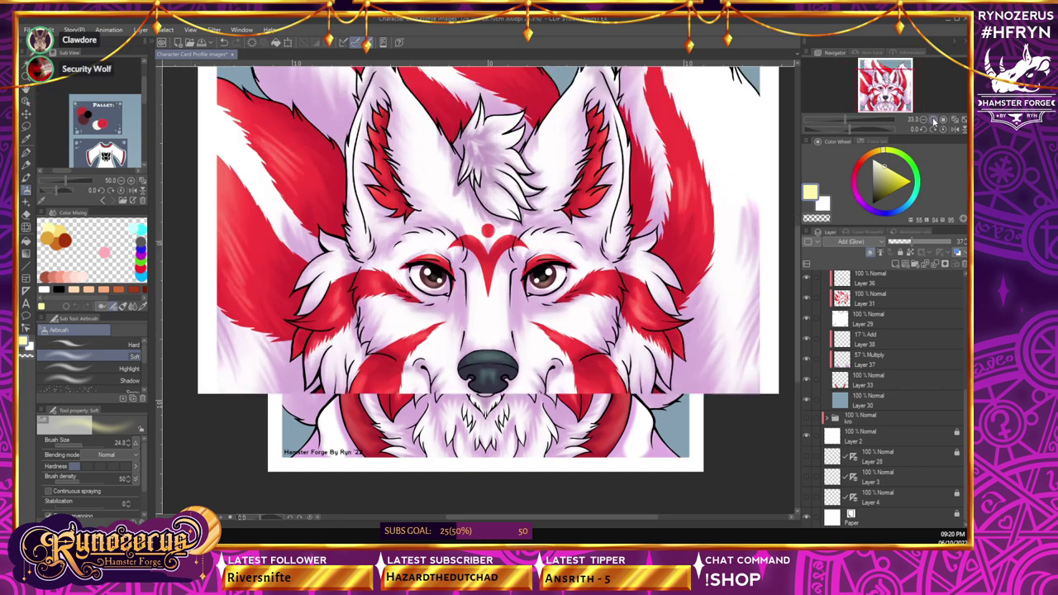
left_click_drag(962, 402, 962, 396)
scroll(884, 397, "up", 3)
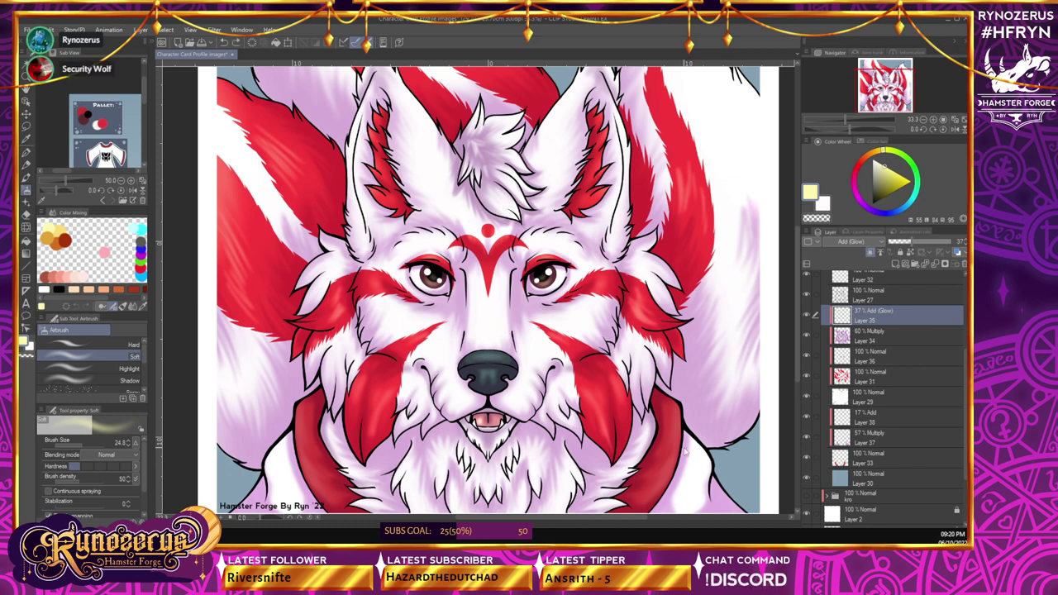
scroll(893, 397, "down", 3)
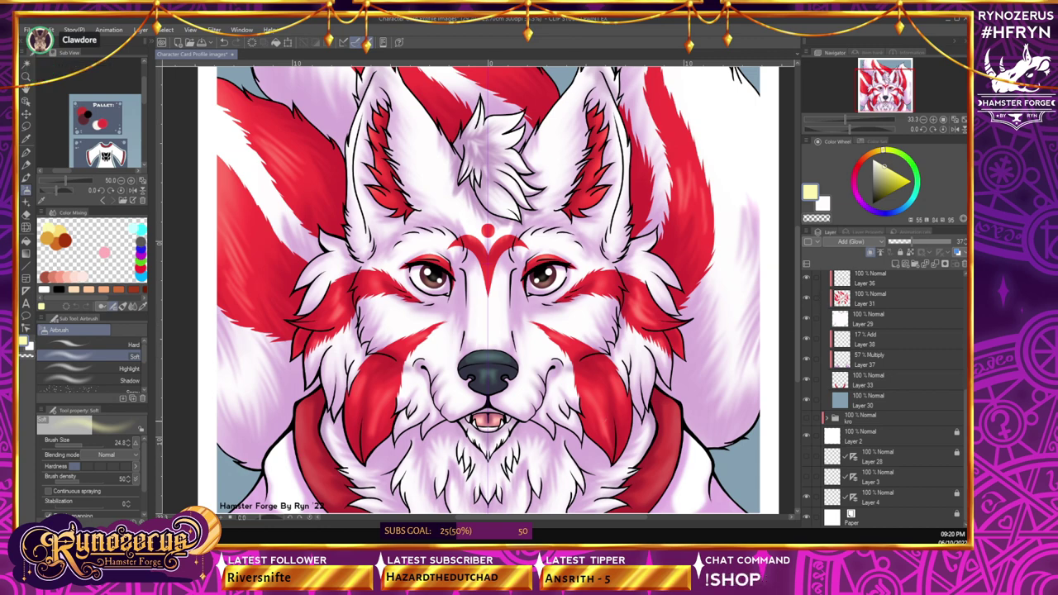
key("ctrl+minus")
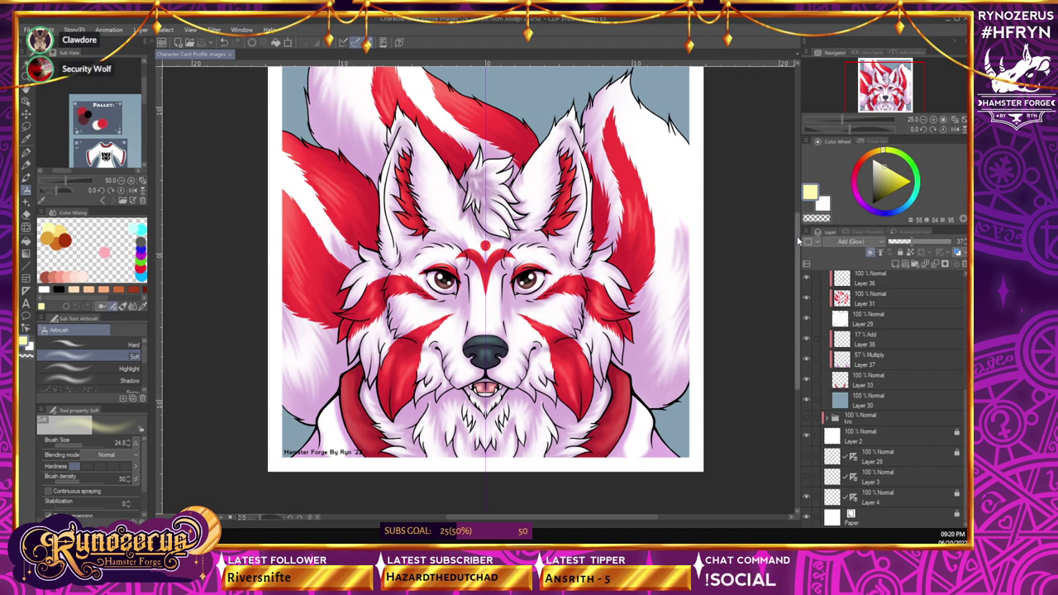
left_click_drag(797, 241, 798, 226)
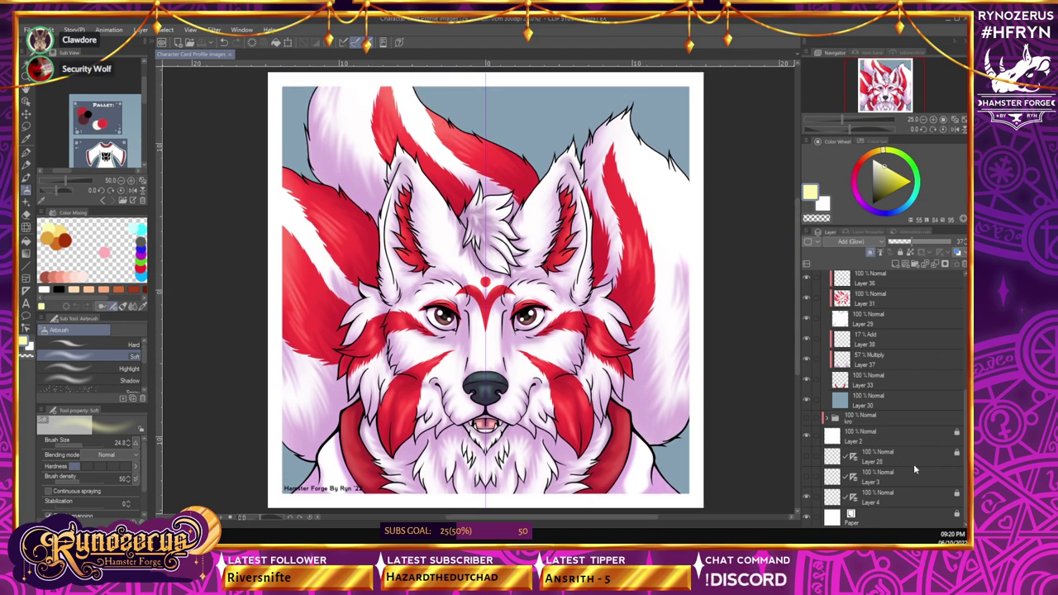
- Fill the background layer with the HP Clouds (Evening) 2 gradient, running from the artwork's bottom edge to its top
left_click(880, 400)
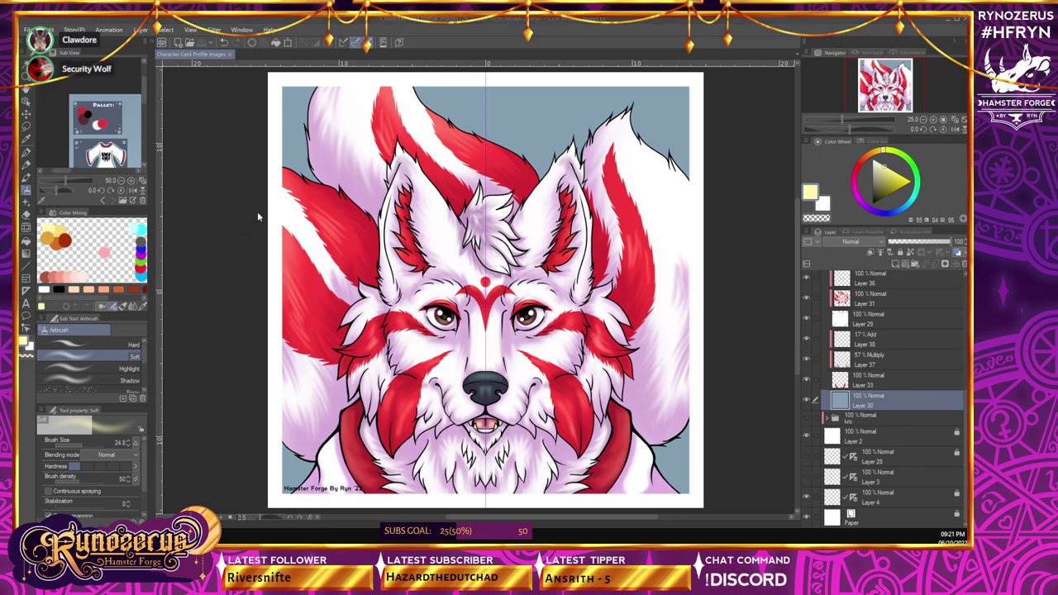
left_click(905, 206)
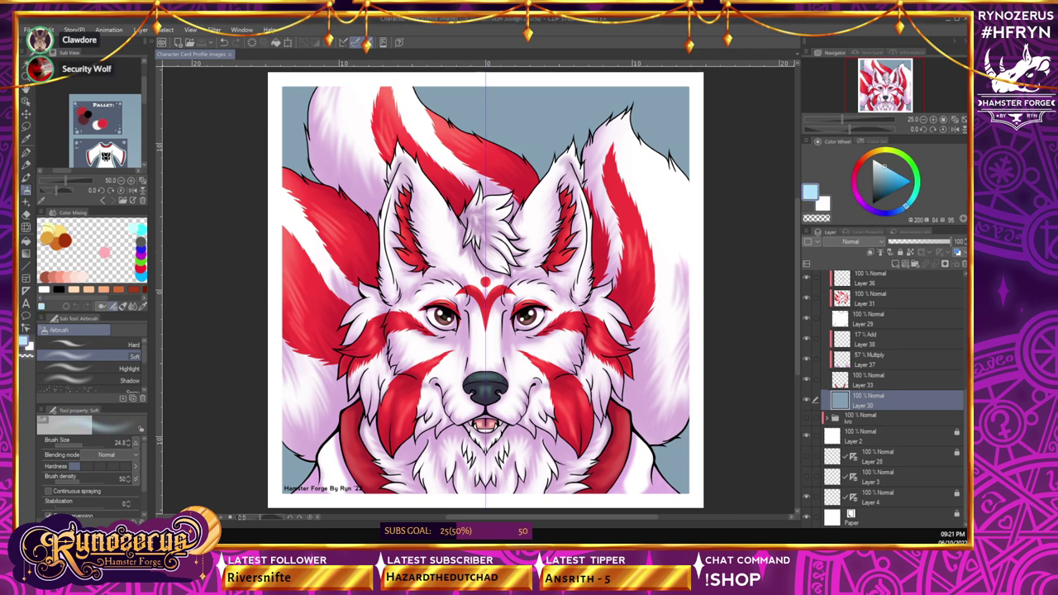
left_click(25, 254)
scroll(101, 396, "down", 1)
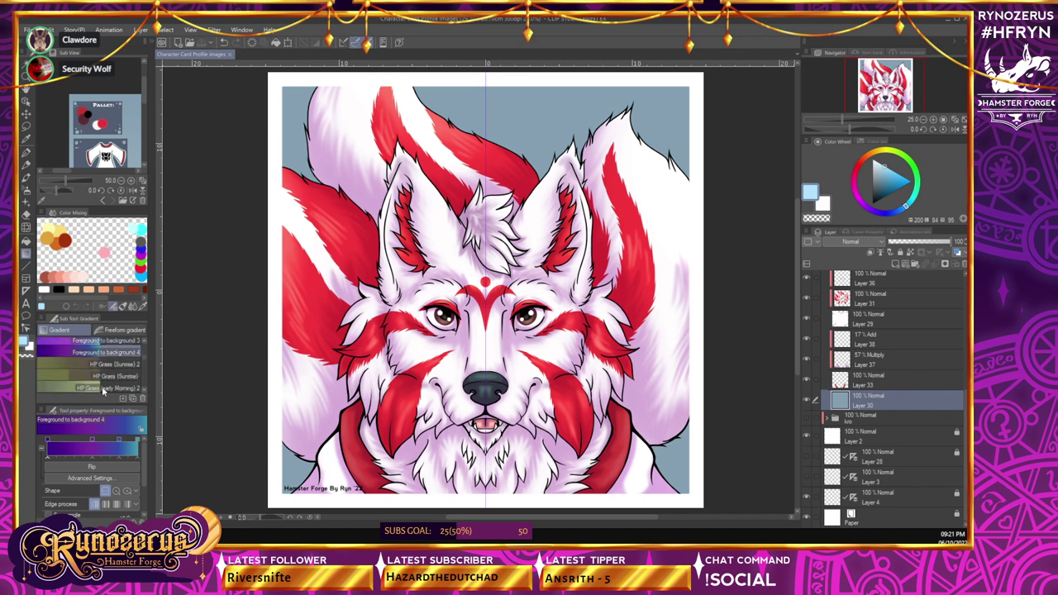
scroll(104, 389, "up", 3)
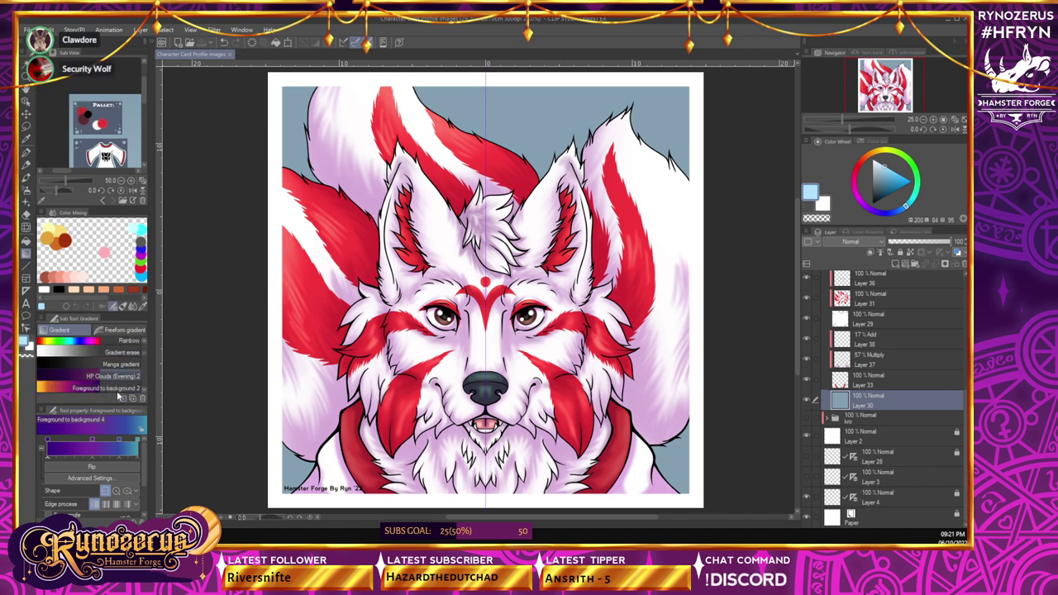
left_click(93, 376)
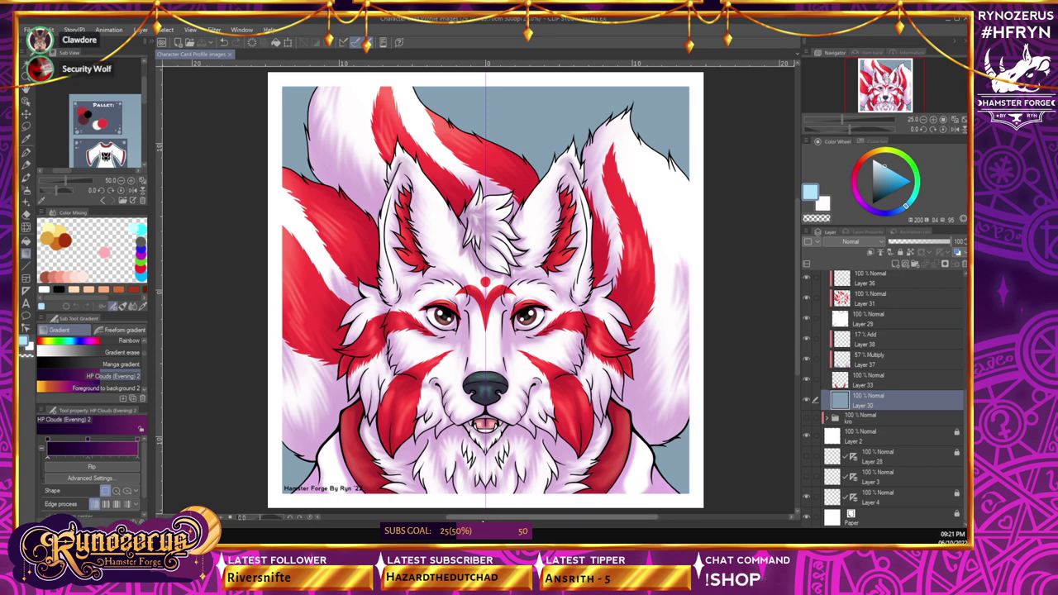
left_click_drag(491, 495, 571, 106)
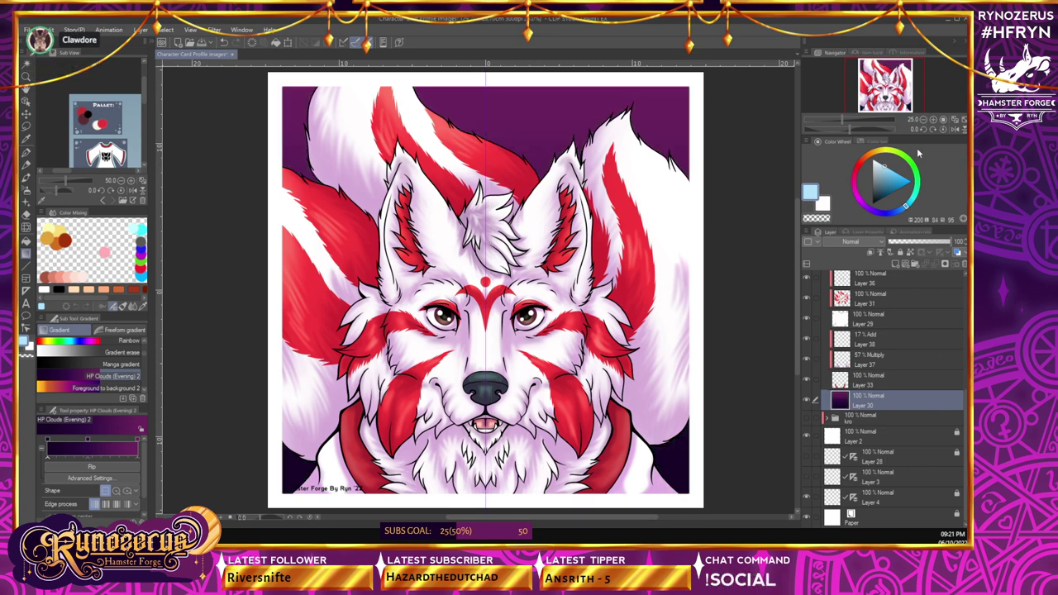
left_click(925, 120)
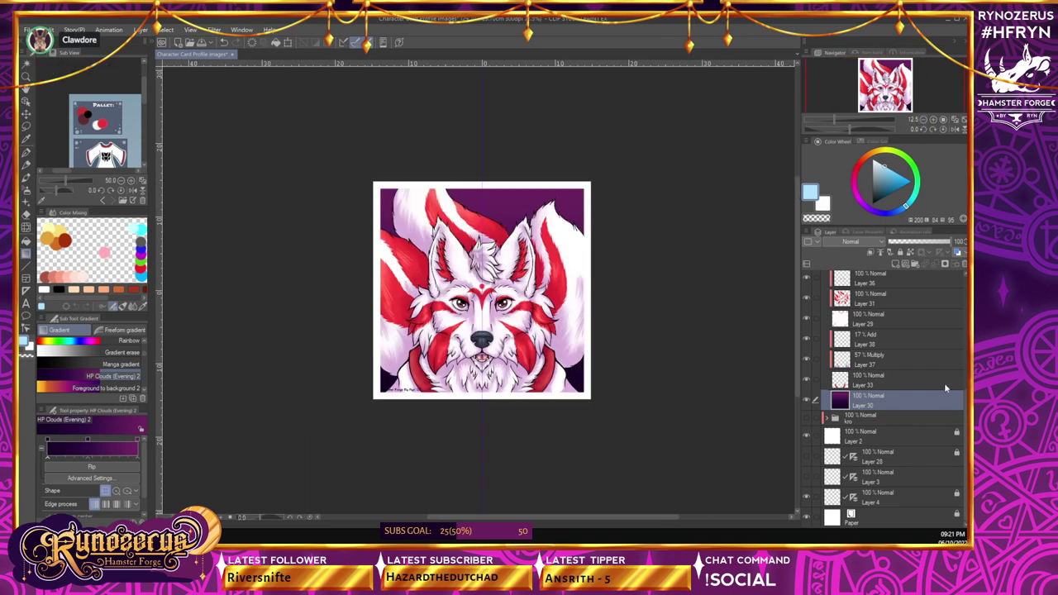
left_click(935, 120)
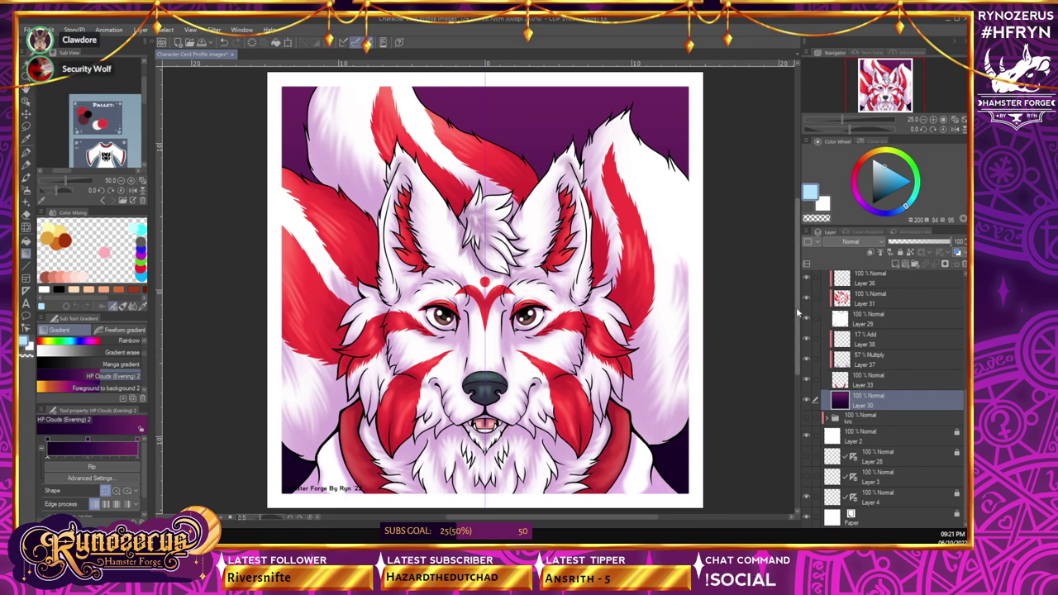
left_click_drag(799, 311, 799, 308)
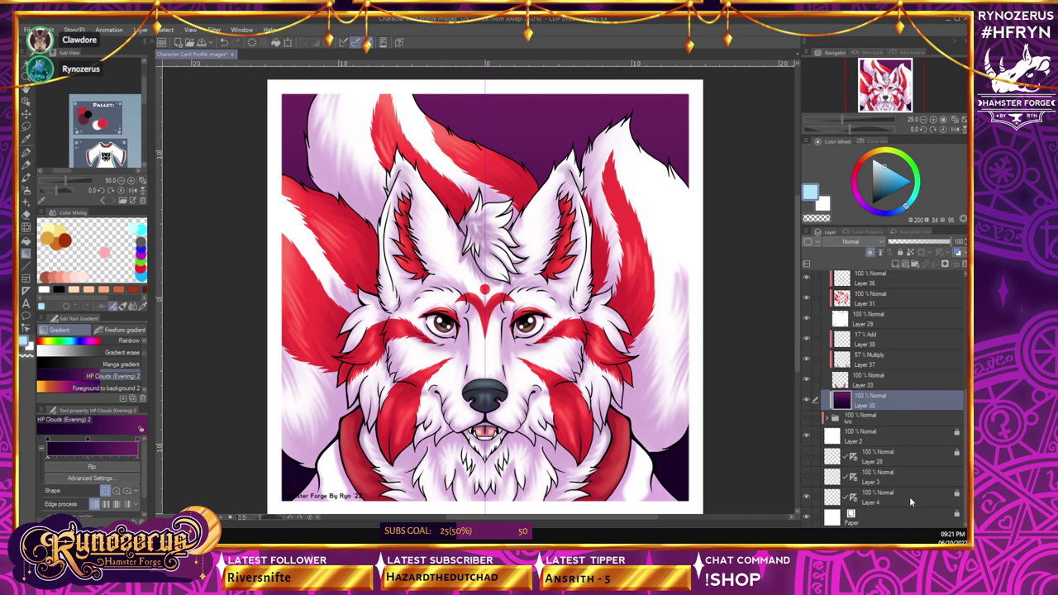
- Add a layer above the background gradient, pick pale yellow from the mixed colours, and choose the Nebula Redux decoration brush
scroll(868, 423, "up", 1)
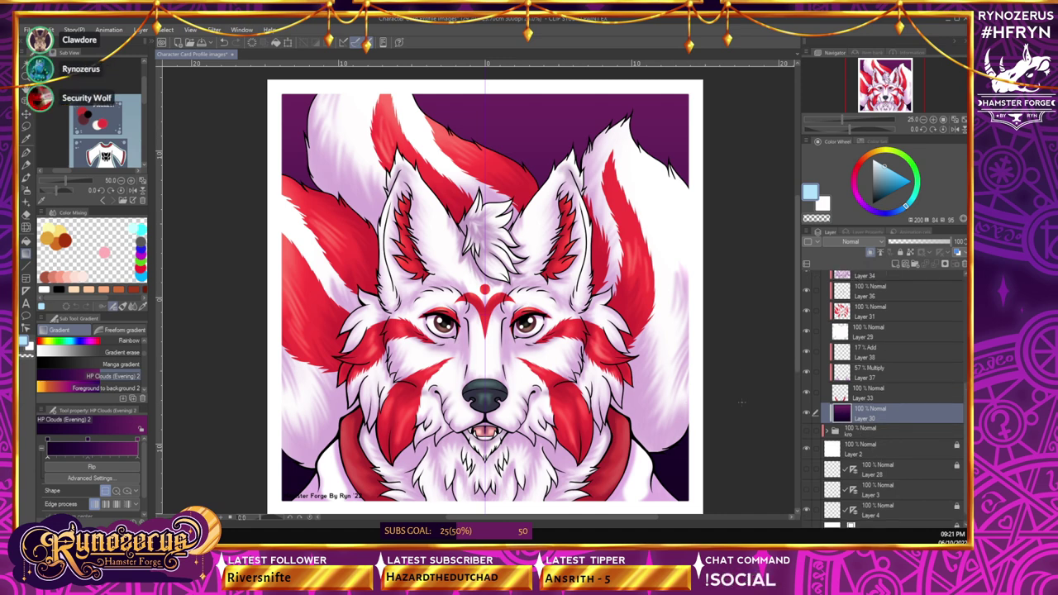
left_click(892, 263)
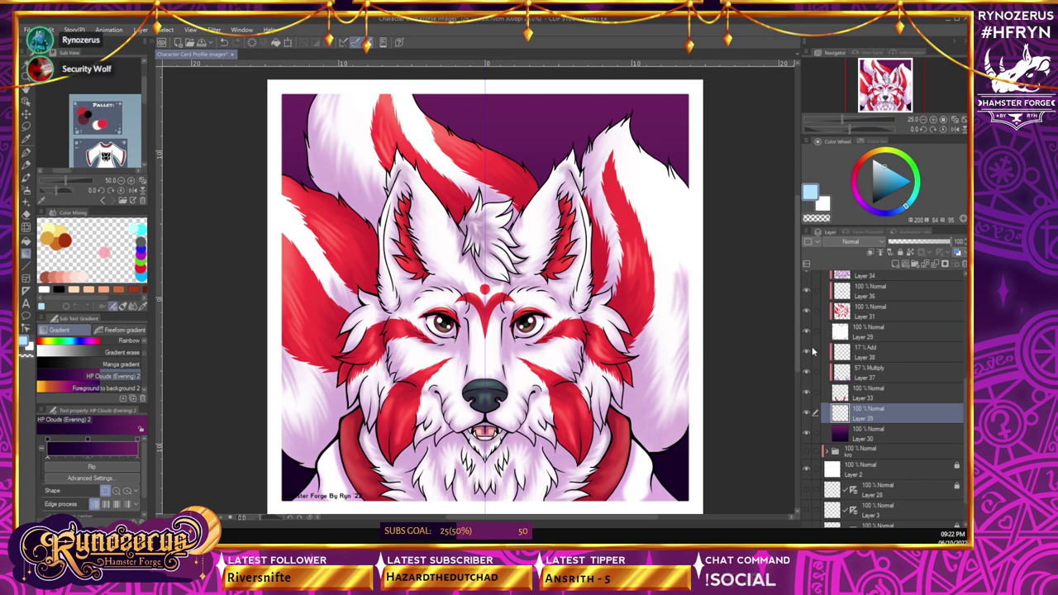
right_click(48, 224)
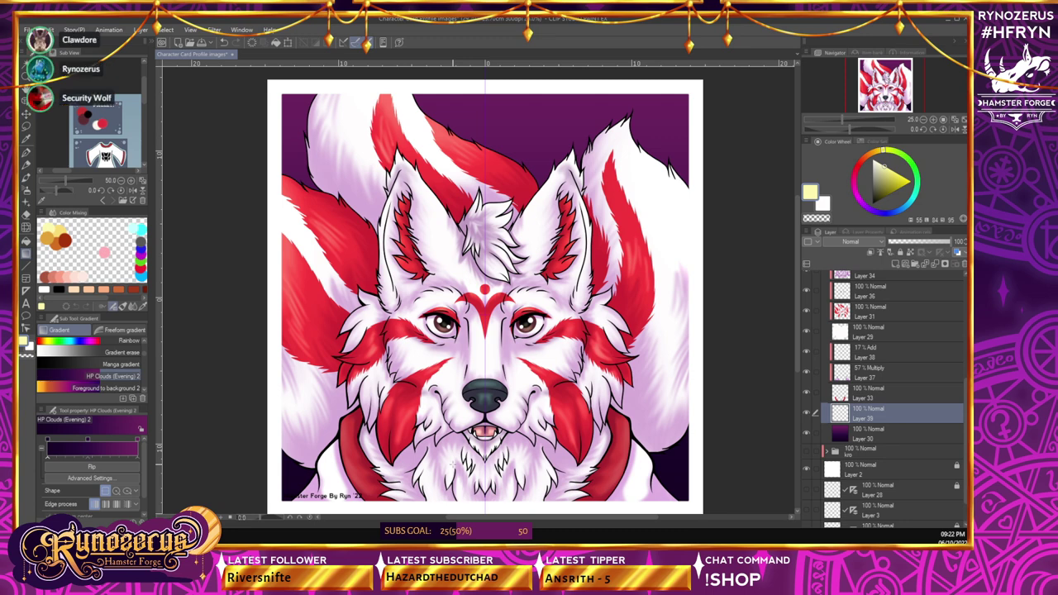
left_click(26, 190)
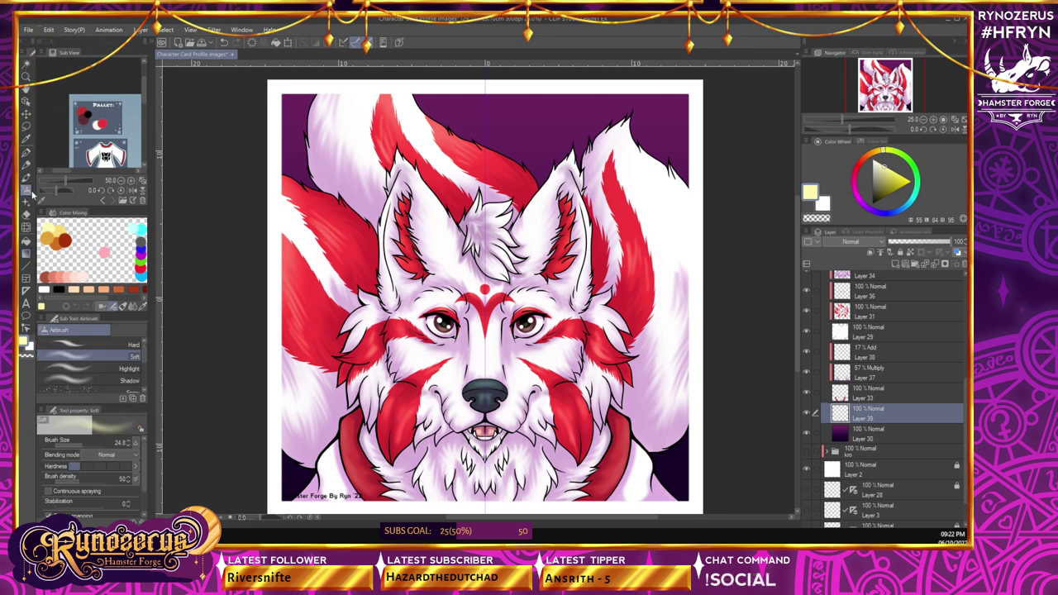
left_click(26, 203)
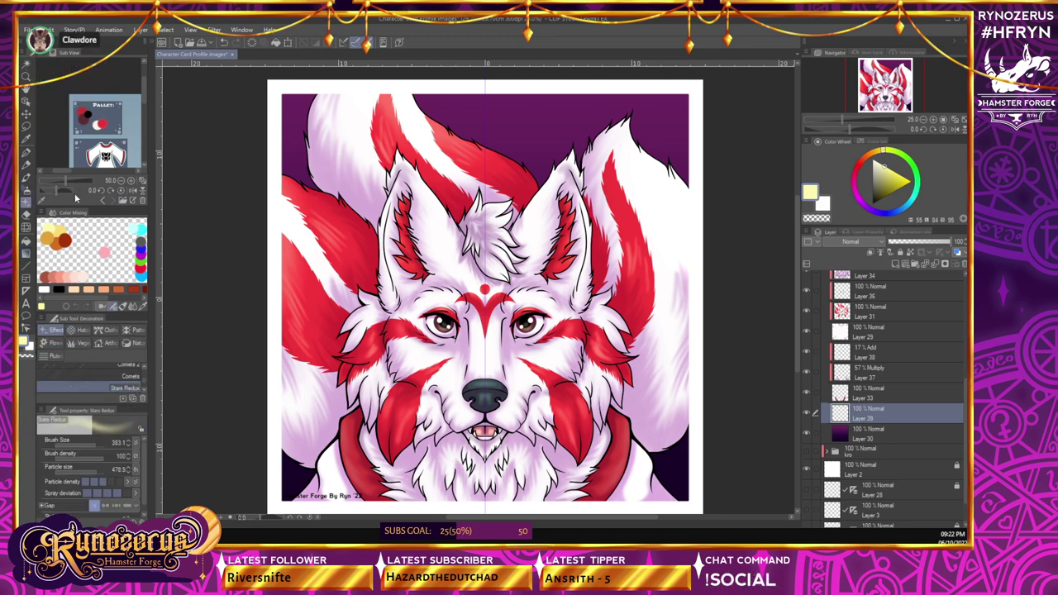
scroll(144, 382, "up", 2)
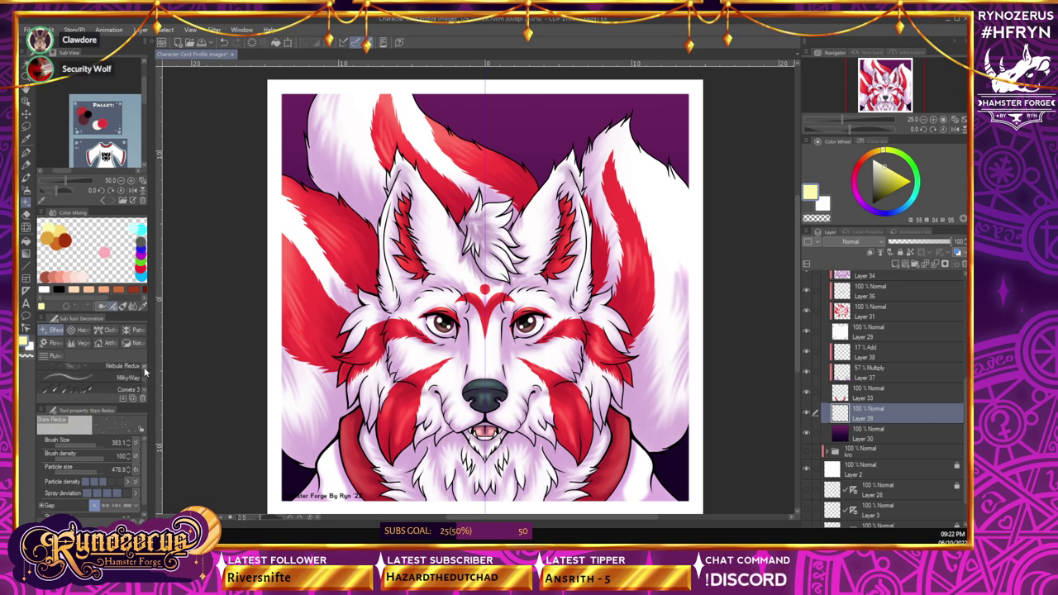
scroll(105, 382, "up", 1)
left_click(105, 381)
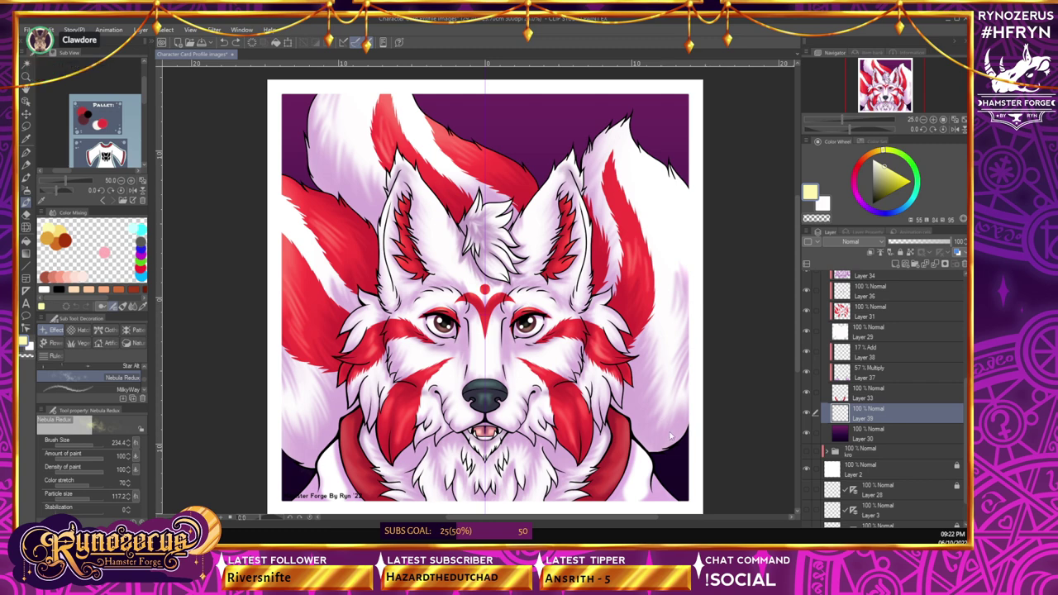
- Set the new layer's blending mode to Add (Glow) and brush golden yellow nebula texture into the upper-left background beside the tails
left_click(869, 245)
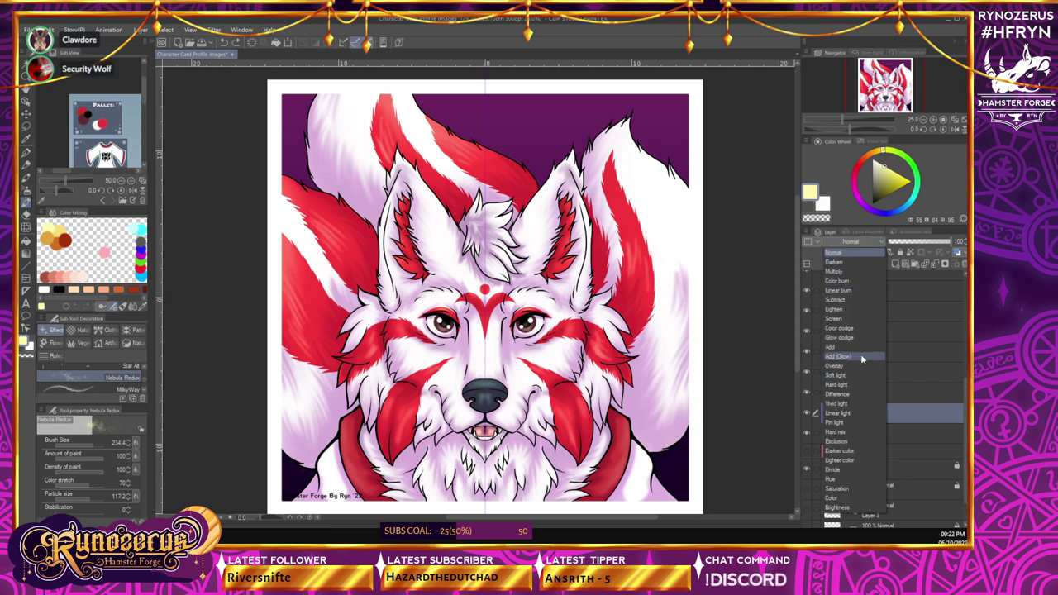
left_click(852, 338)
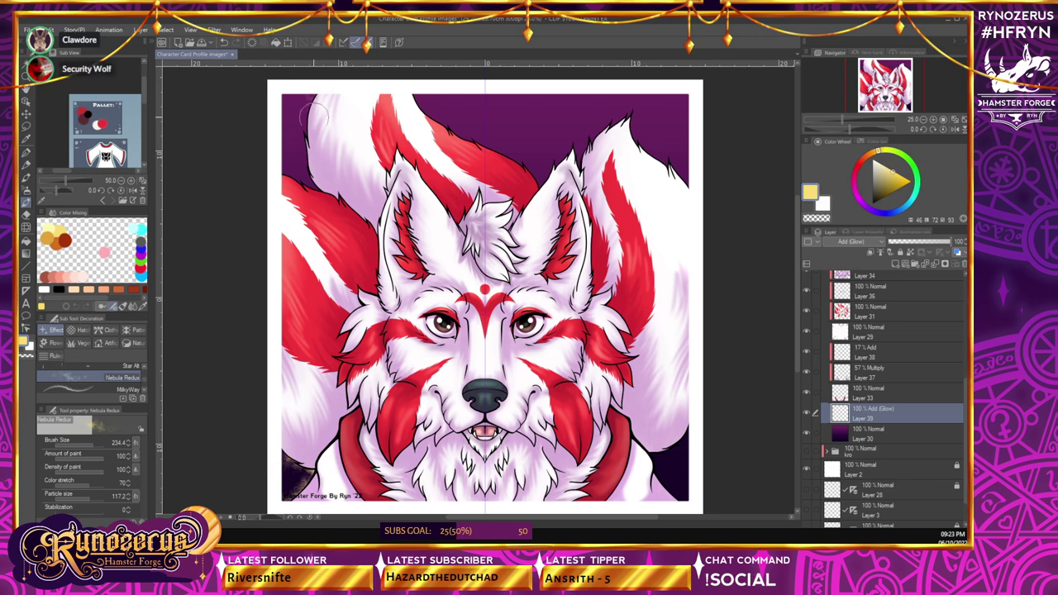
mouse_move(326, 147)
left_mouse_down()
mouse_move(342, 199)
mouse_move(327, 128)
mouse_move(317, 149)
mouse_move(337, 82)
mouse_move(340, 201)
mouse_move(270, 156)
left_mouse_up()
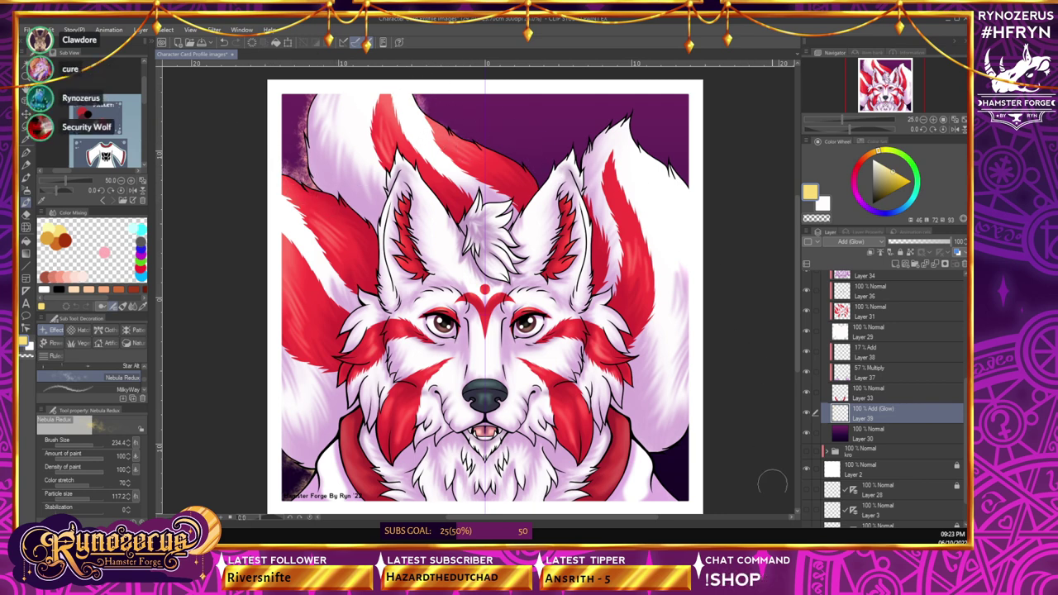
scroll(959, 496, "down", 2)
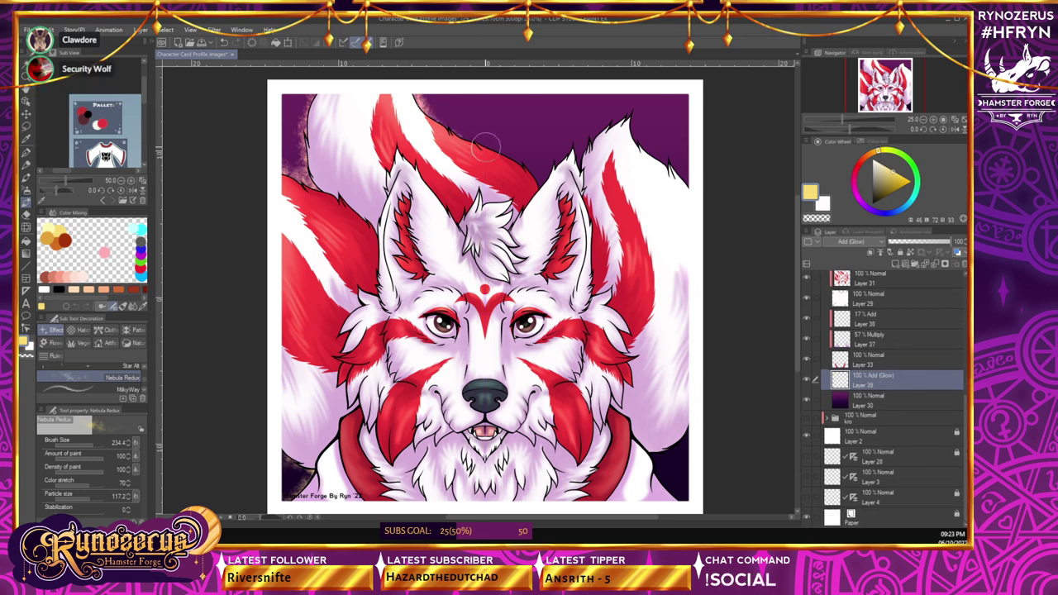
left_click_drag(475, 147, 525, 162)
mouse_move(539, 199)
left_mouse_down()
mouse_move(514, 166)
mouse_move(460, 141)
mouse_move(401, 84)
mouse_move(536, 179)
left_mouse_up()
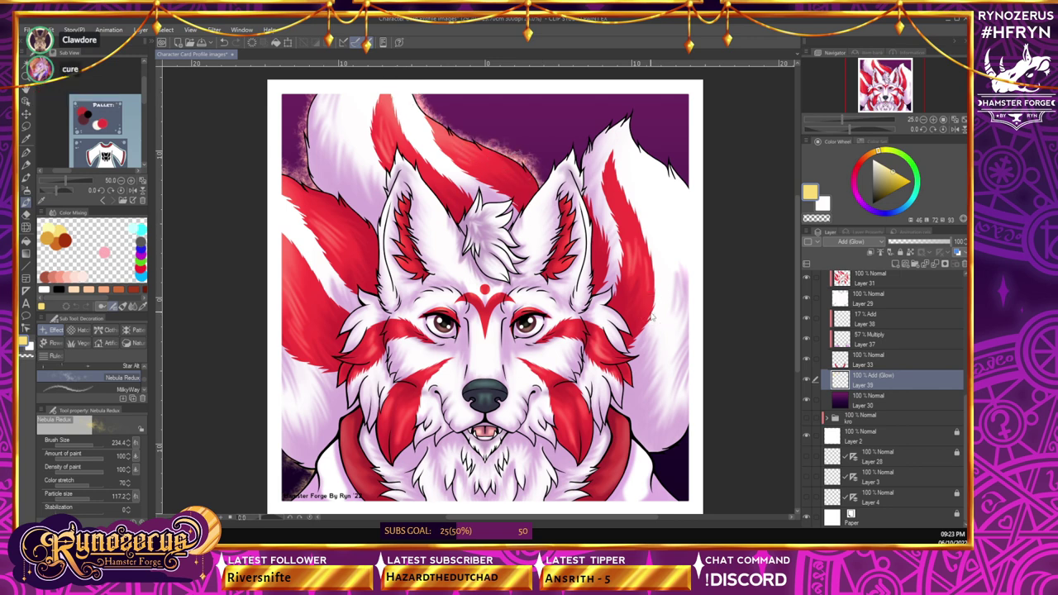
key("ctrl+z")
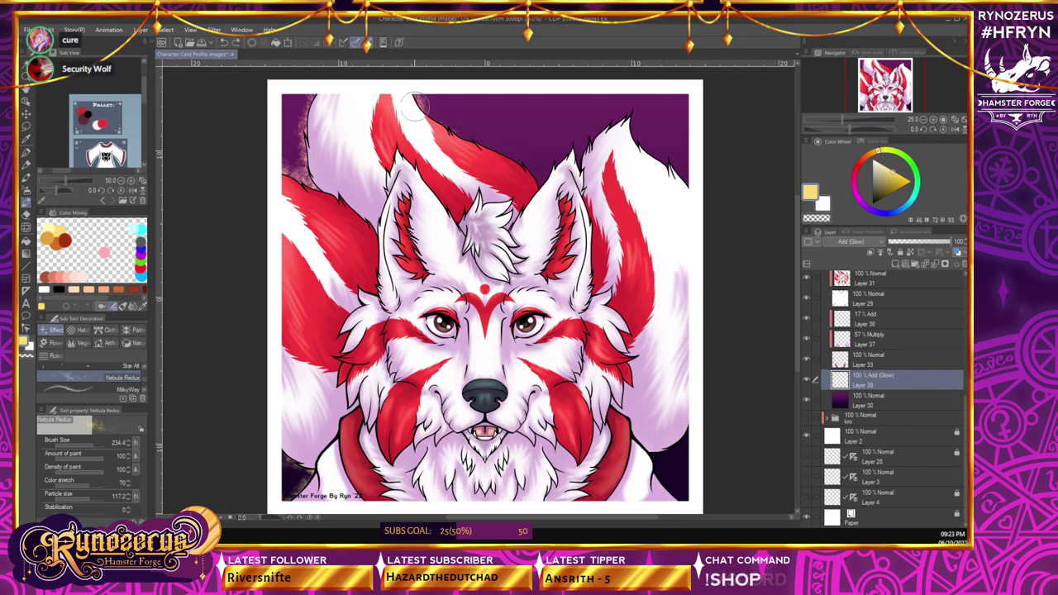
- Brush golden yellow nebula texture along the upper edges of the tails and into the artwork's lower-right background corner
mouse_move(519, 170)
left_mouse_down()
mouse_move(420, 128)
mouse_move(509, 165)
left_mouse_up()
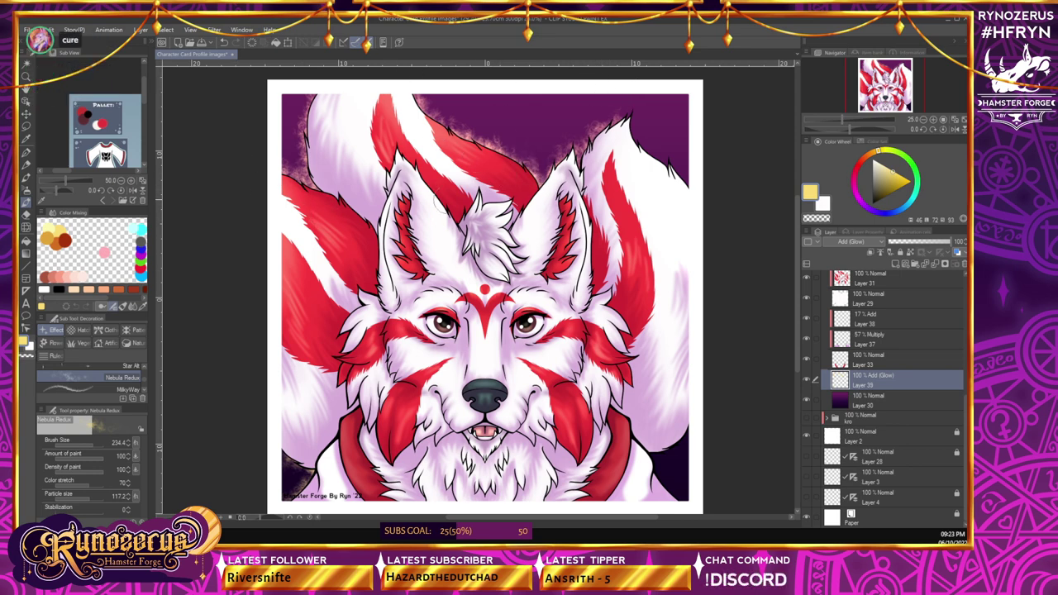
mouse_move(700, 422)
left_mouse_down()
mouse_move(659, 468)
mouse_move(638, 439)
mouse_move(688, 501)
mouse_move(686, 425)
left_mouse_up()
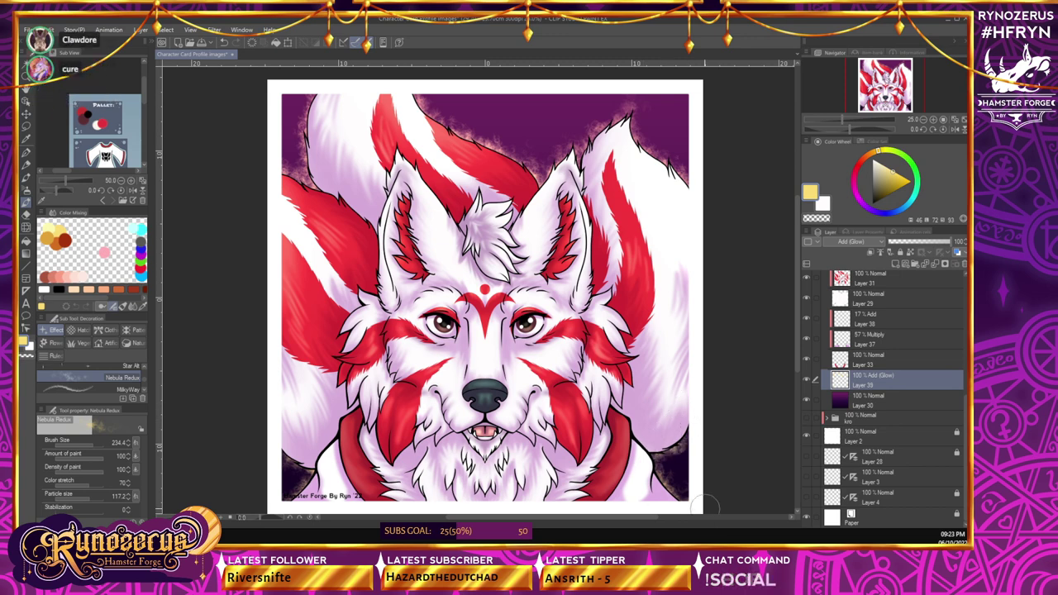
left_click_drag(797, 311, 797, 317)
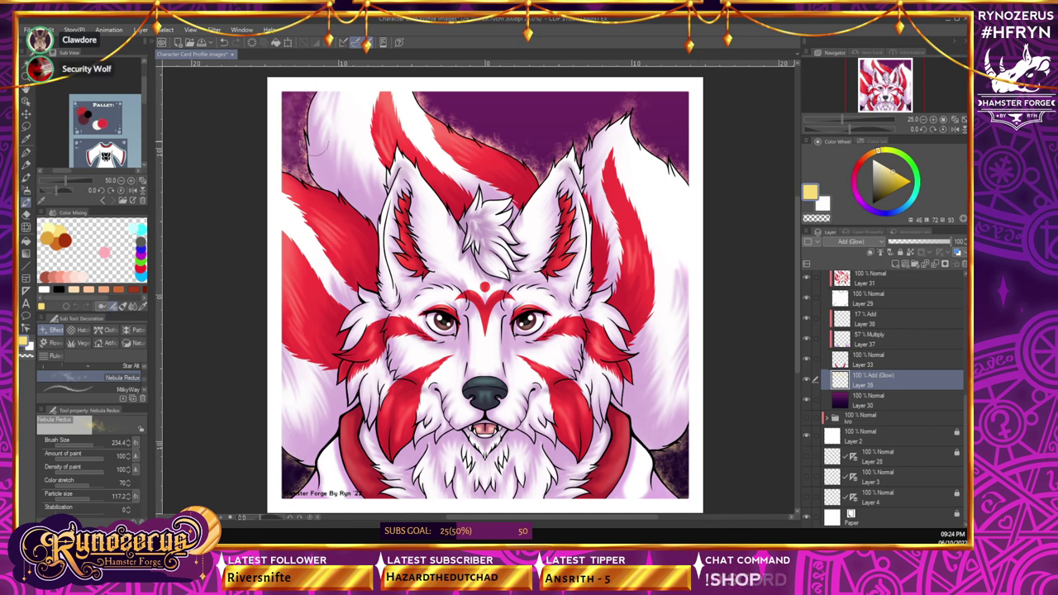
mouse_move(435, 105)
left_mouse_down()
mouse_move(452, 130)
mouse_move(515, 162)
left_mouse_up()
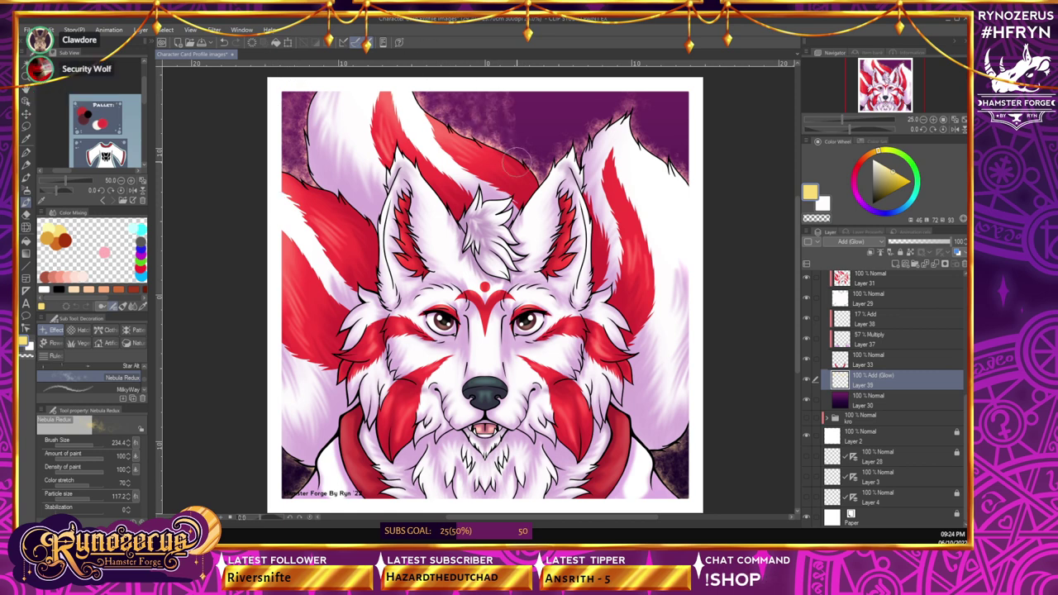
key("ctrl+z")
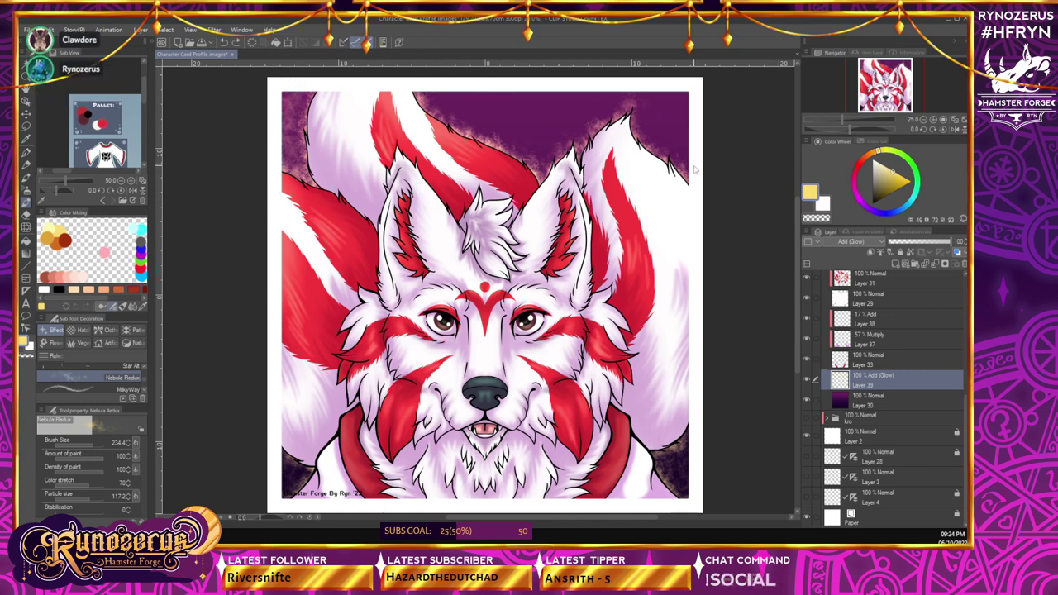
mouse_move(438, 124)
left_mouse_down()
mouse_move(468, 107)
mouse_move(556, 108)
mouse_move(529, 126)
left_mouse_up()
mouse_move(637, 113)
left_mouse_down()
mouse_move(653, 102)
mouse_move(665, 114)
left_mouse_up()
key("ctrl+z")
key("ctrl+z")
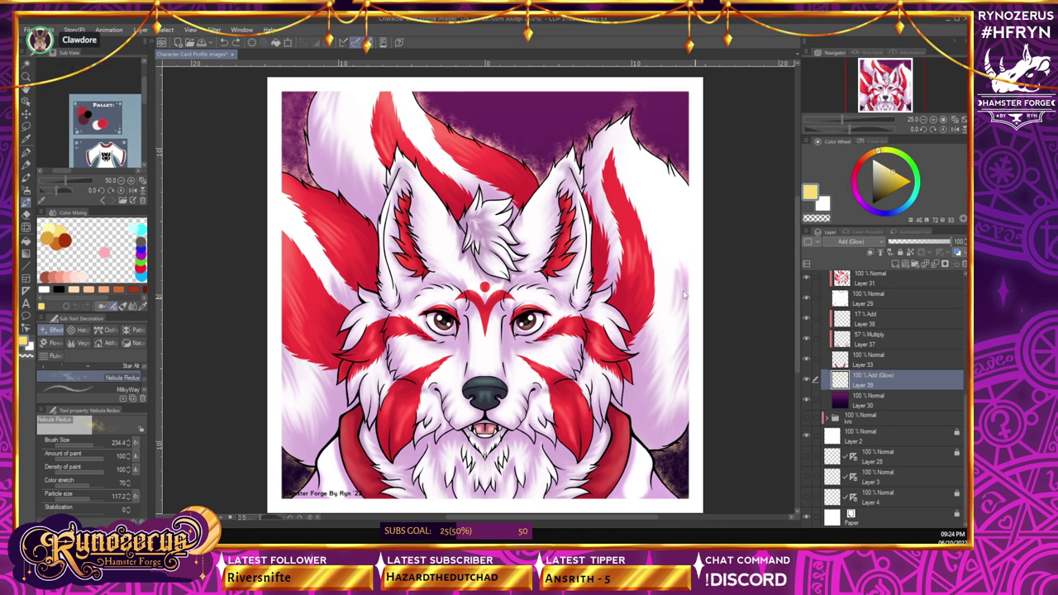
mouse_move(432, 102)
left_mouse_down()
mouse_move(519, 134)
mouse_move(554, 169)
left_mouse_up()
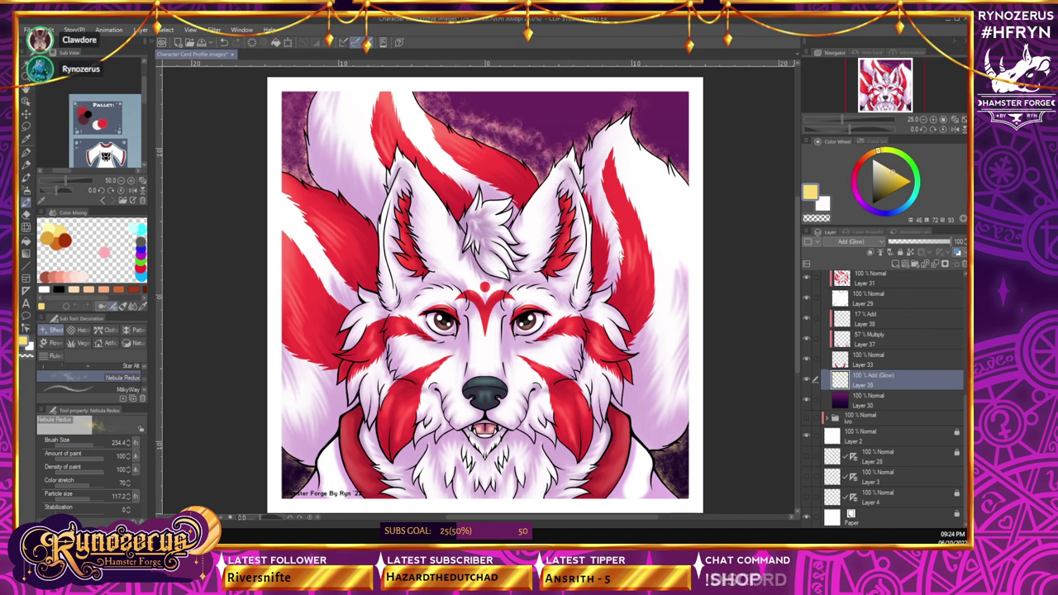
key("ctrl+z")
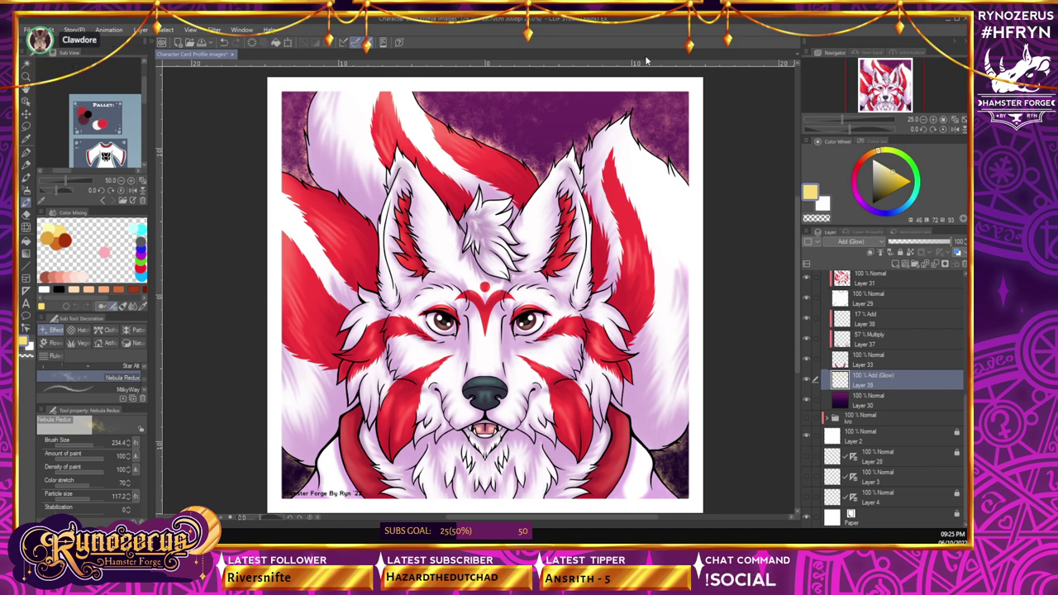
- Cover the remaining upper background between the tails with golden yellow nebula texture and save the drawing
left_click_drag(532, 147, 568, 111)
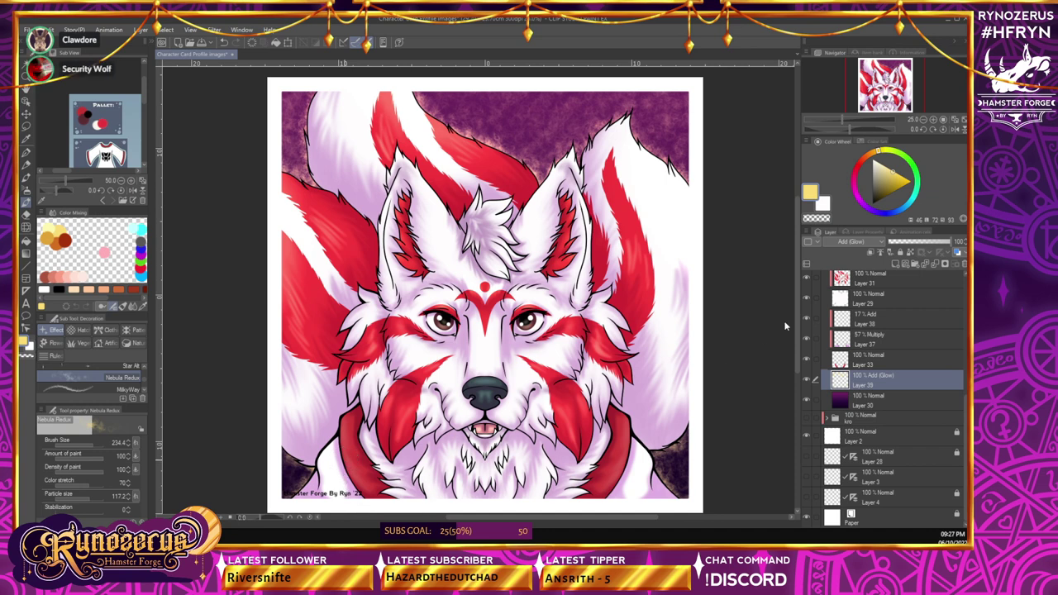
key("ctrl+s")
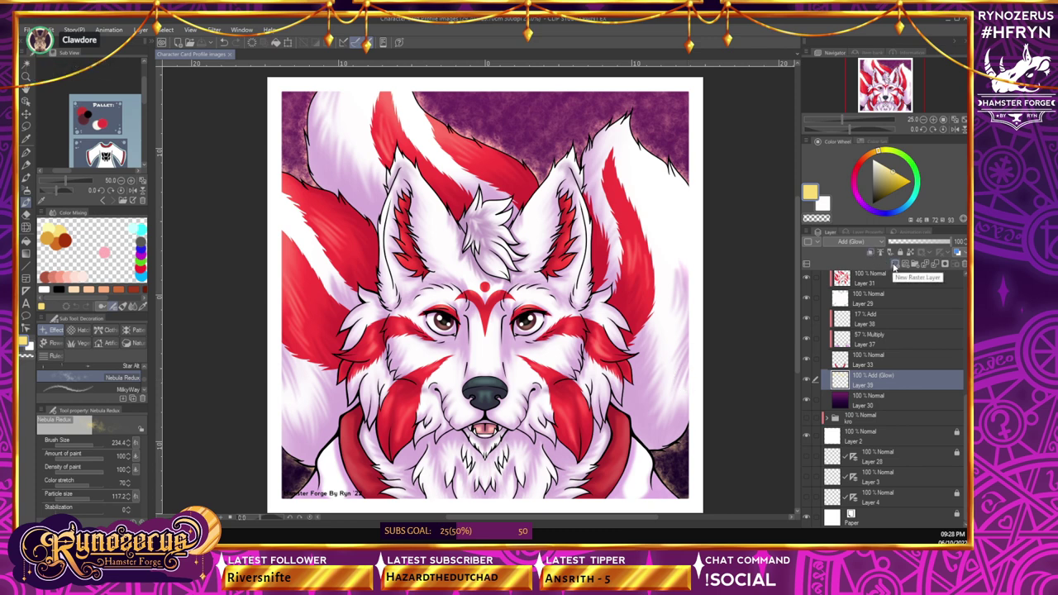
- Add a layer above the nebula texture layer and set its blending mode to Add (Glow)
left_click(878, 241)
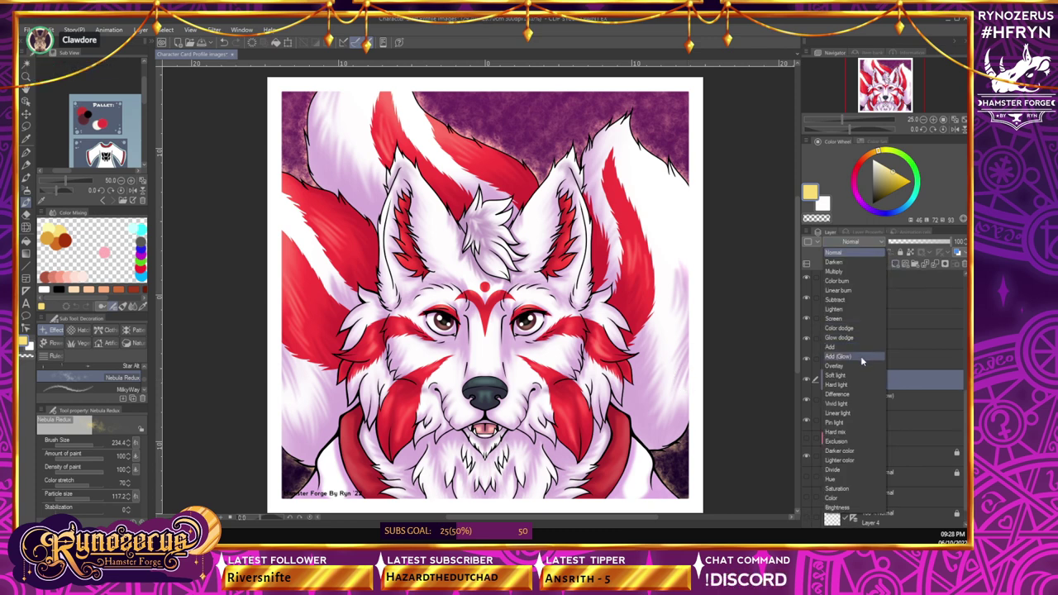
left_click(861, 356)
left_click(26, 192)
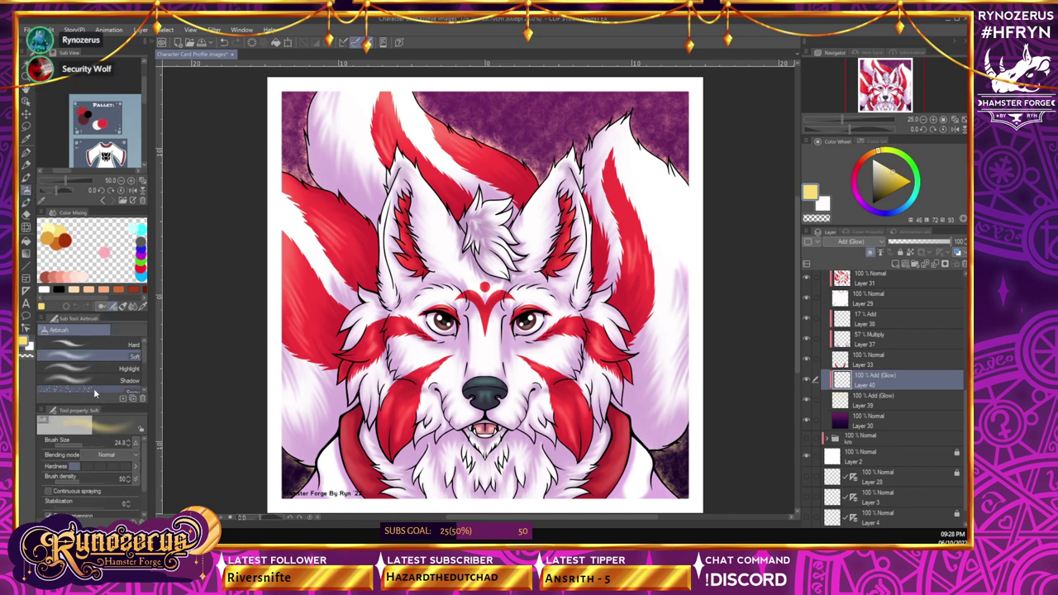
left_click(91, 389)
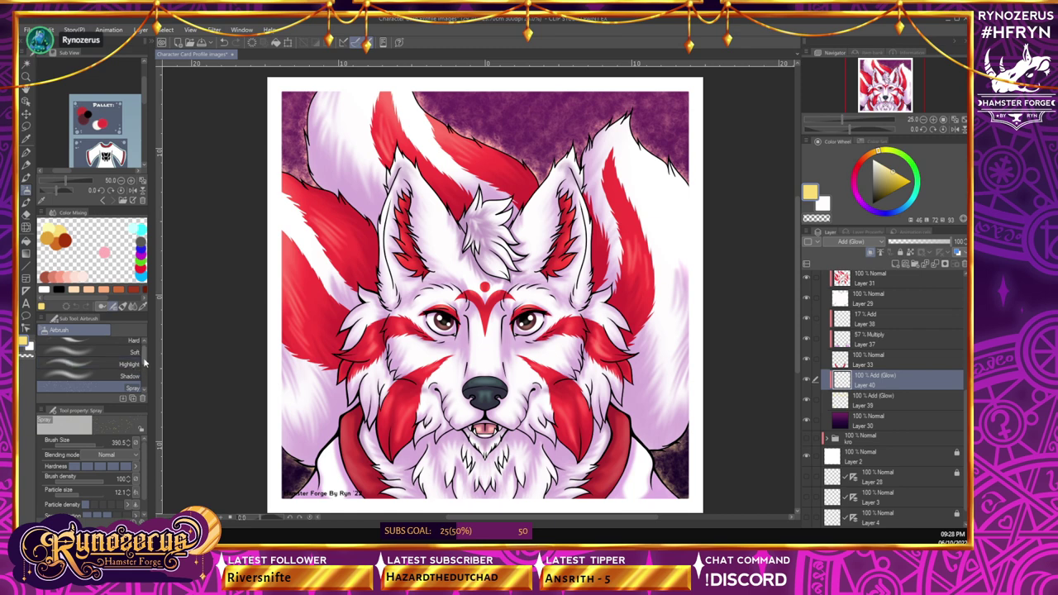
left_click_drag(144, 357, 147, 383)
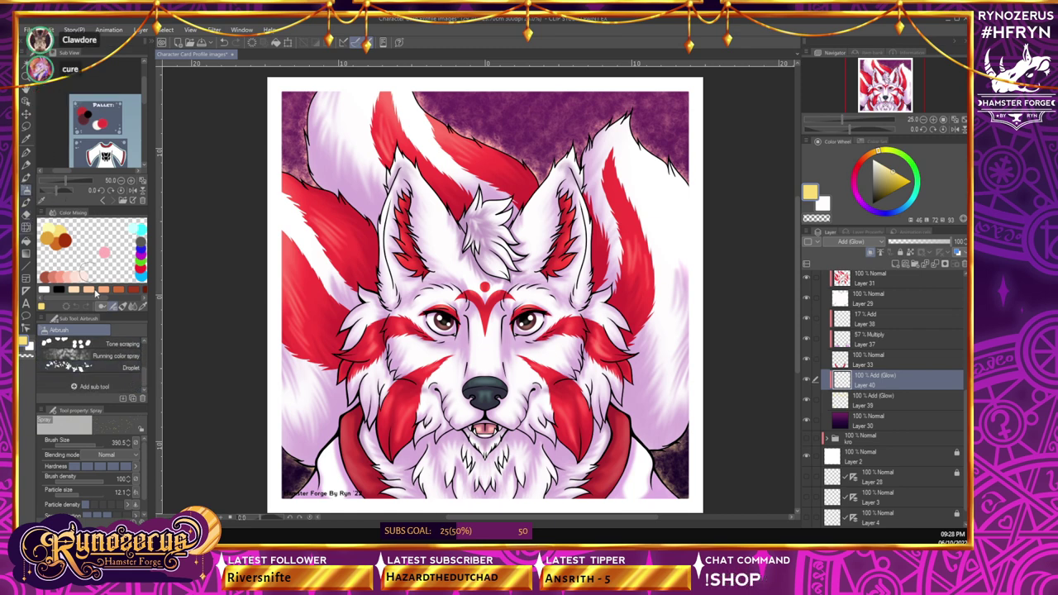
left_click_drag(144, 378, 146, 346)
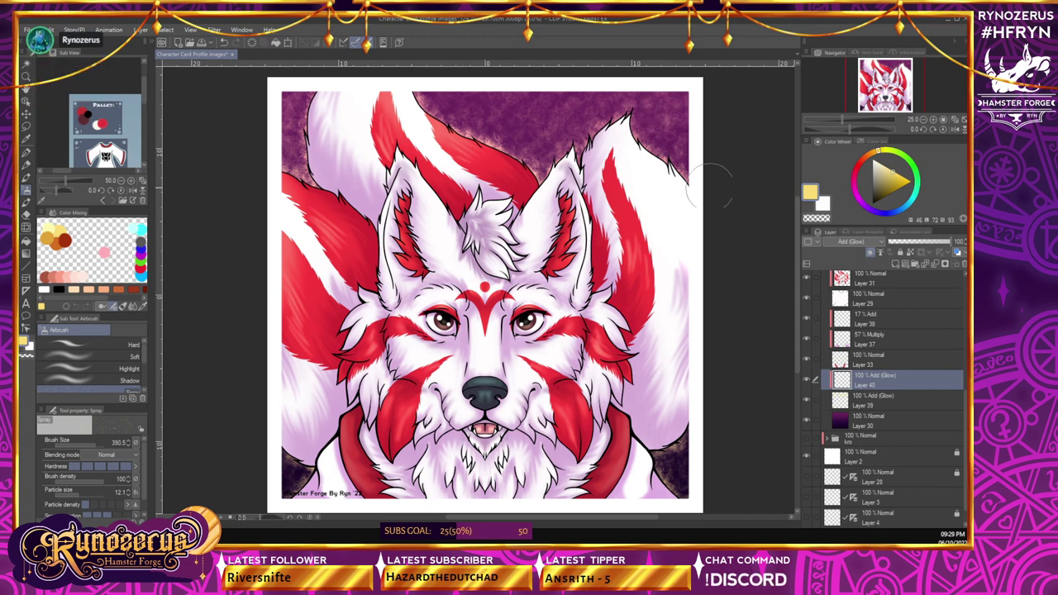
left_click(76, 273)
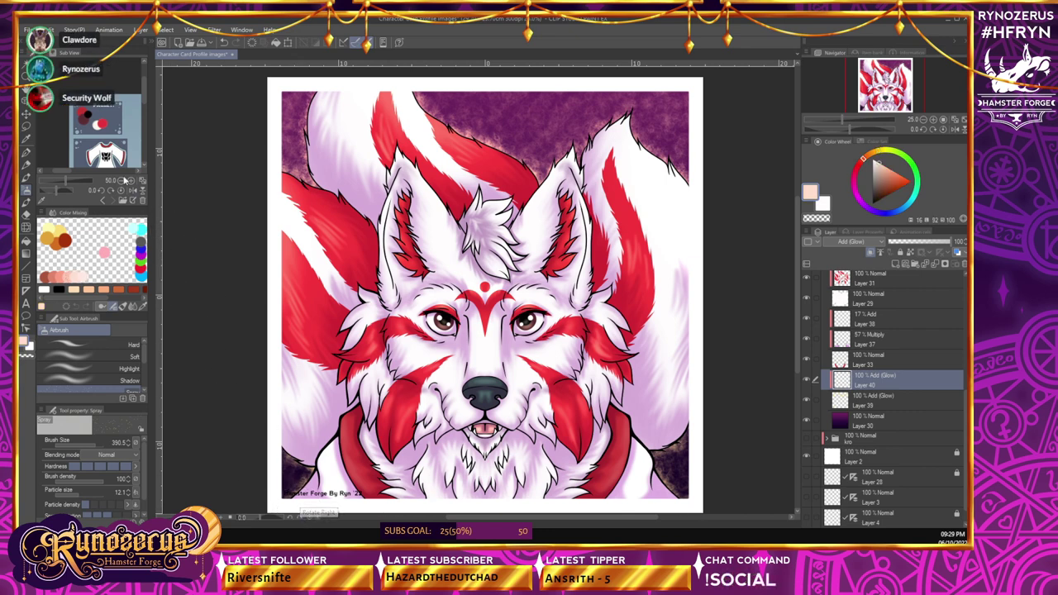
left_click(57, 228)
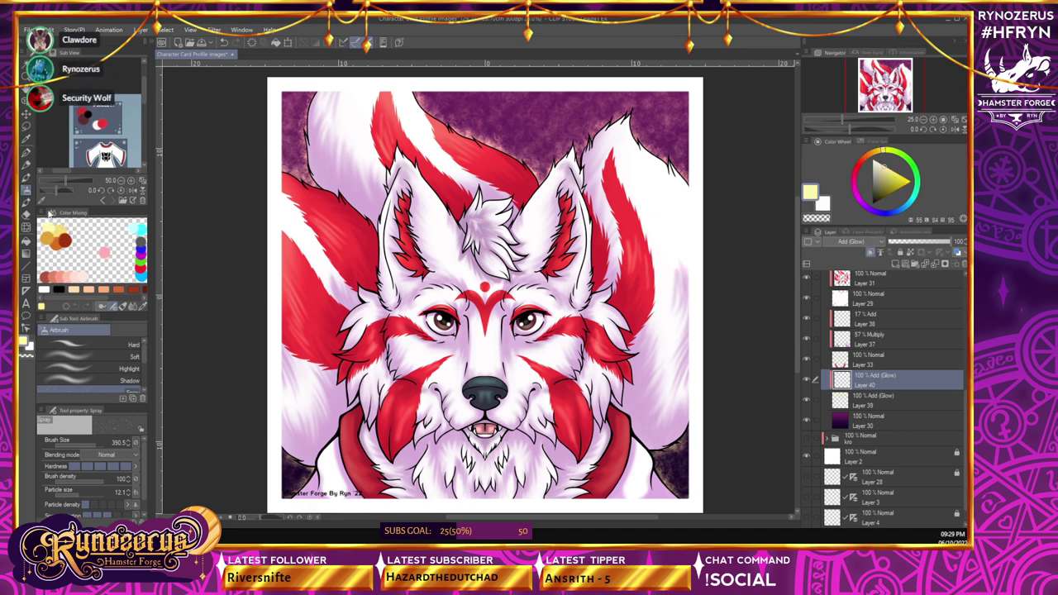
left_click(67, 229)
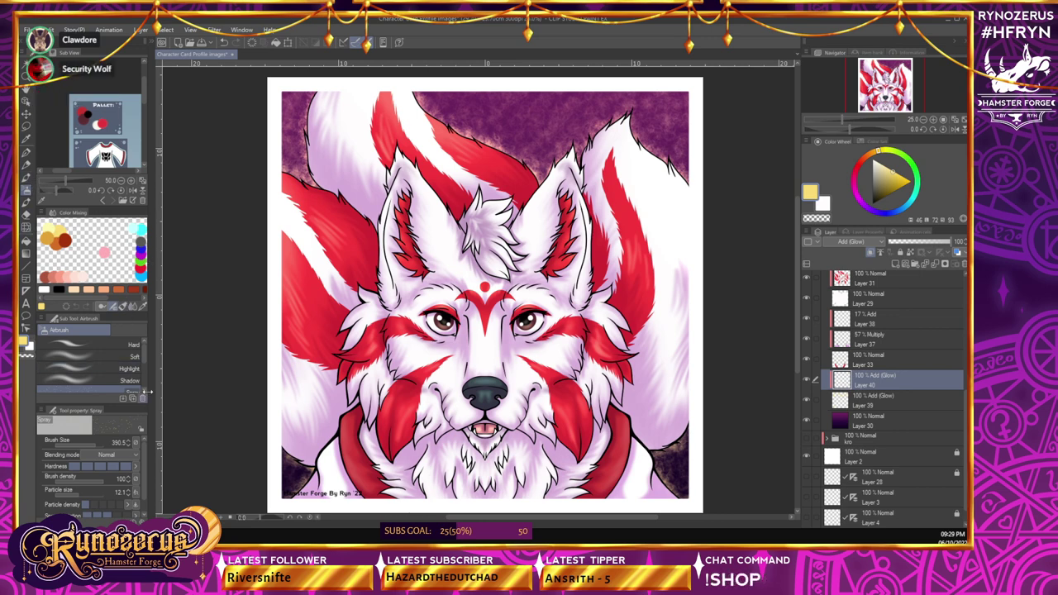
scroll(144, 365, "down", 4)
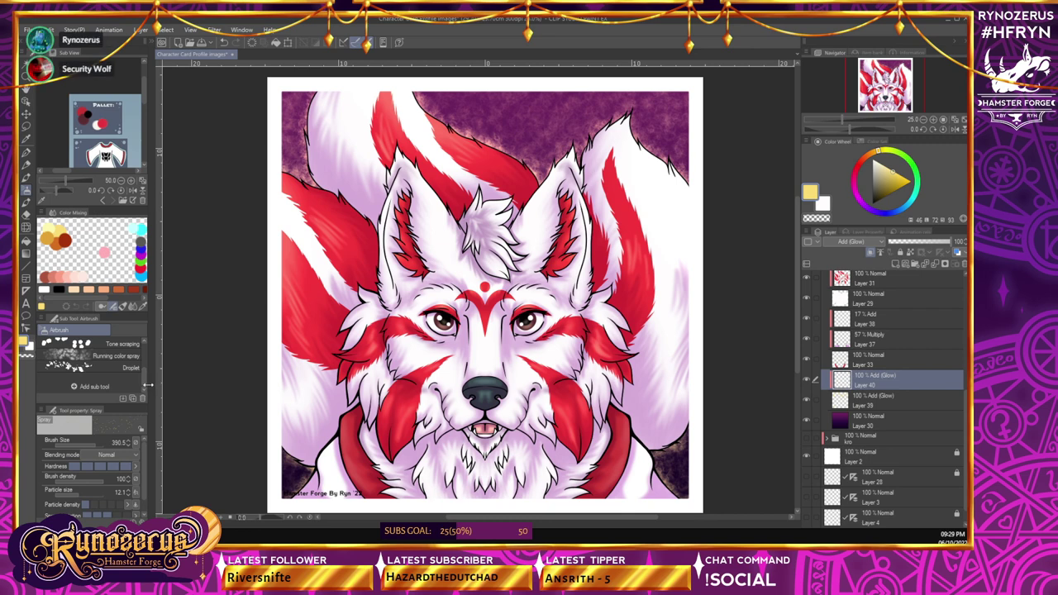
scroll(141, 368, "up", 4)
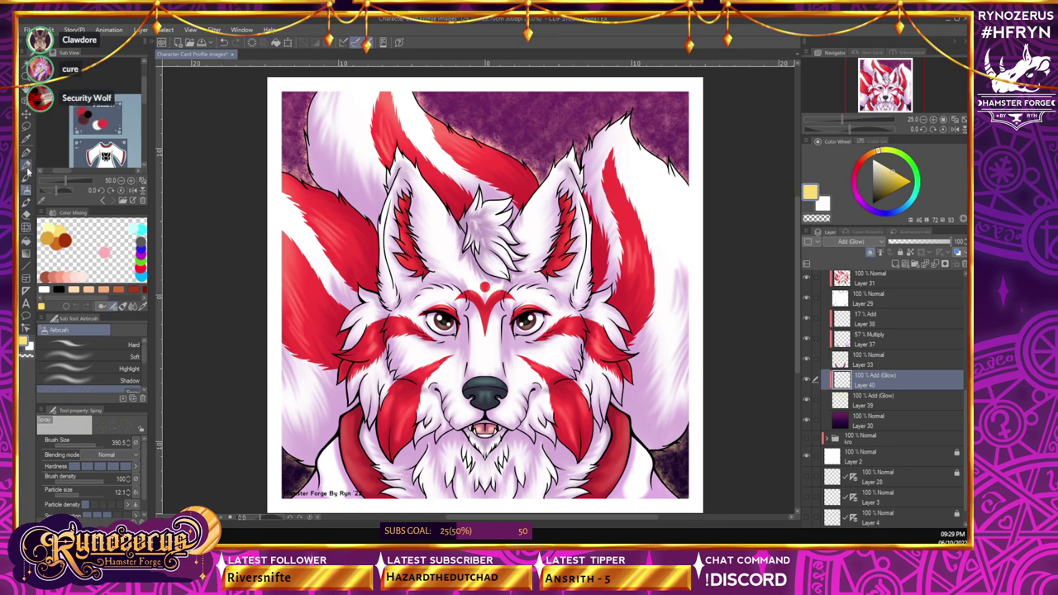
- Choose the Stars 2 Redux decoration brush and turn off the new layer's clipping to the layer below
left_click(26, 203)
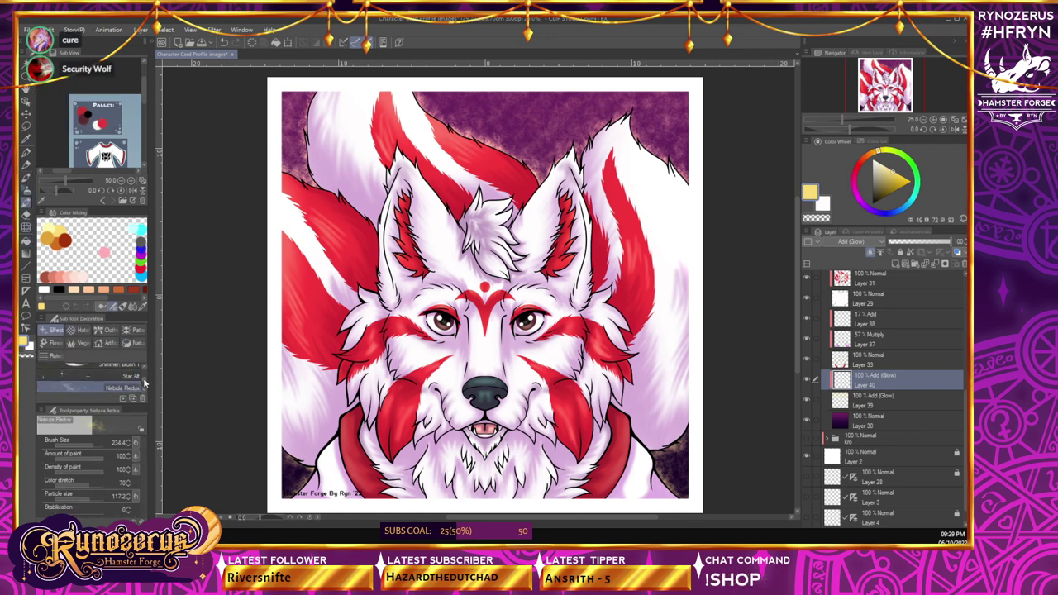
left_click_drag(143, 377, 143, 382)
left_click(120, 370)
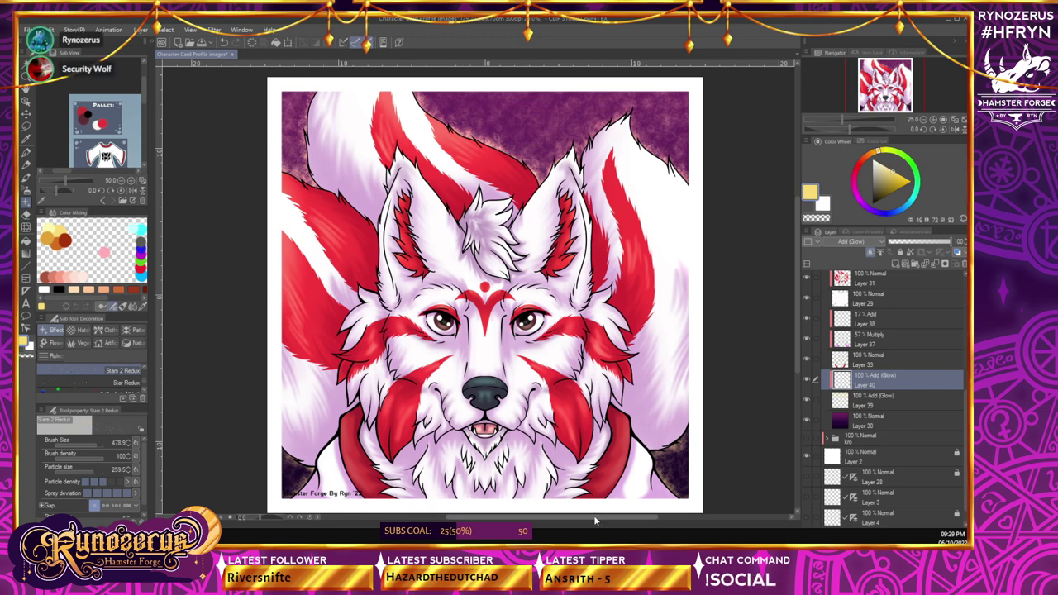
left_click(871, 253)
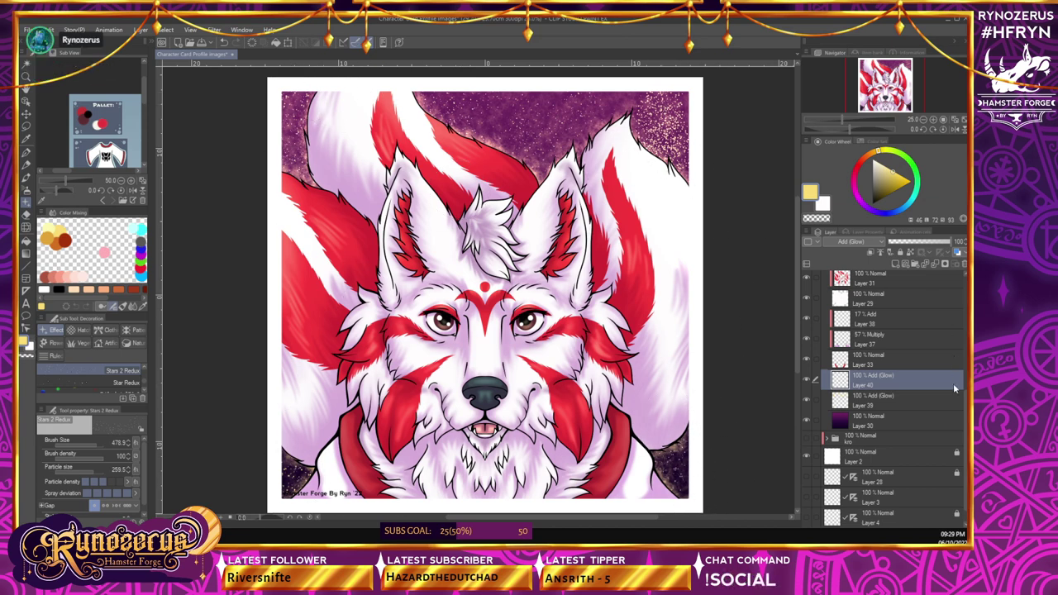
- Set the star layer to Add (Glow), scatter golden yellow stars over the purple background around the tails, and save the drawing
left_click(868, 241)
left_click(853, 355)
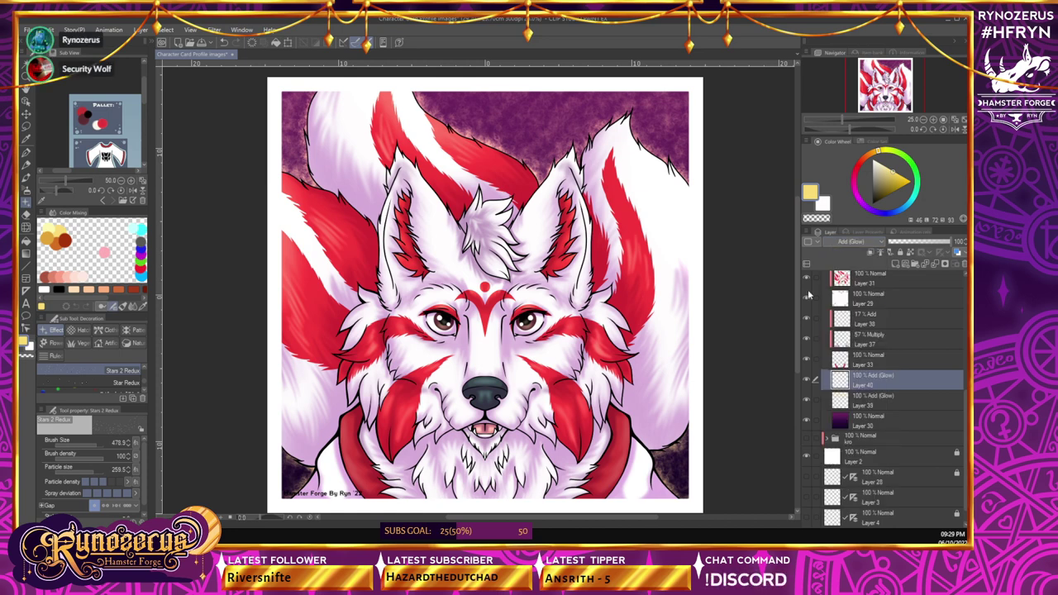
left_click(687, 101)
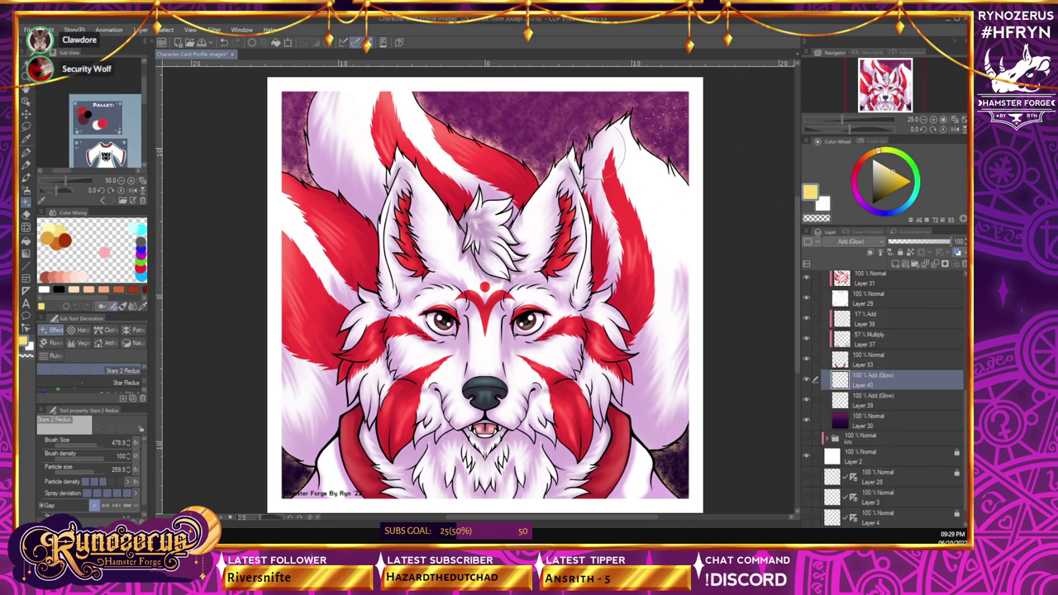
left_click(538, 135)
left_click(554, 117)
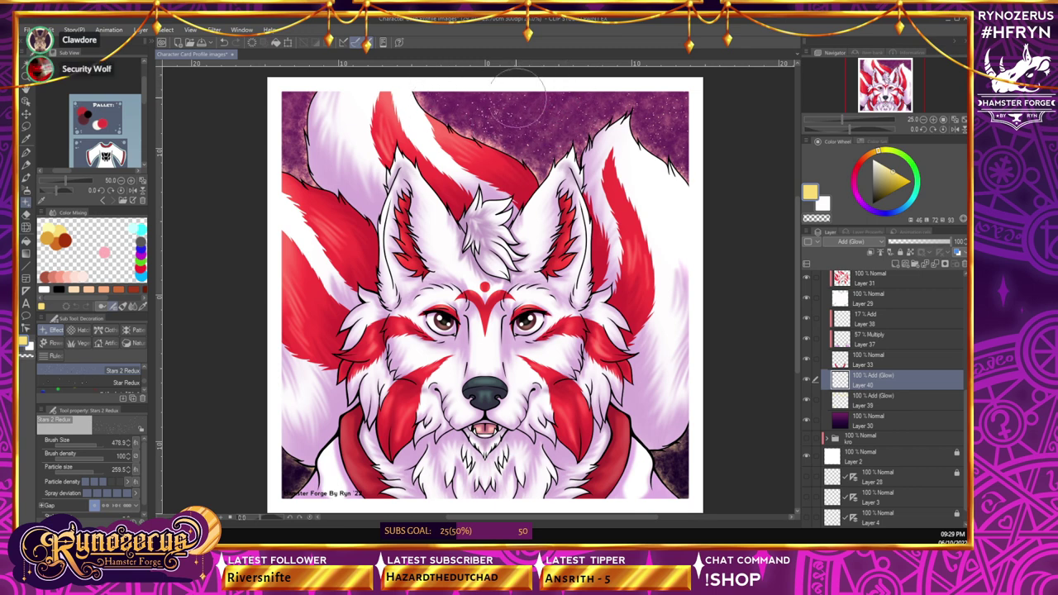
left_click(462, 121)
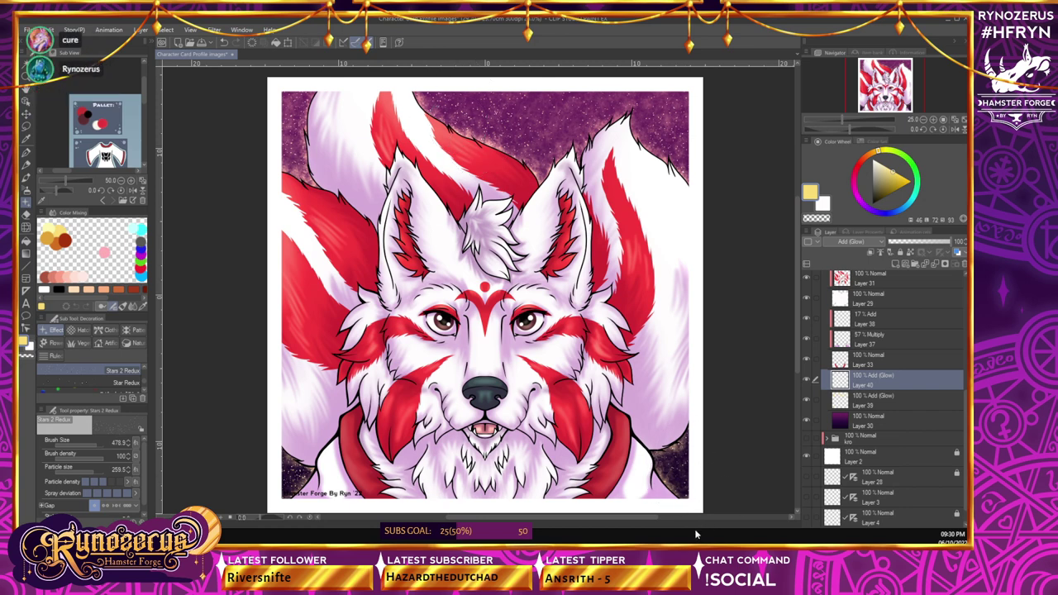
key("ctrl+s")
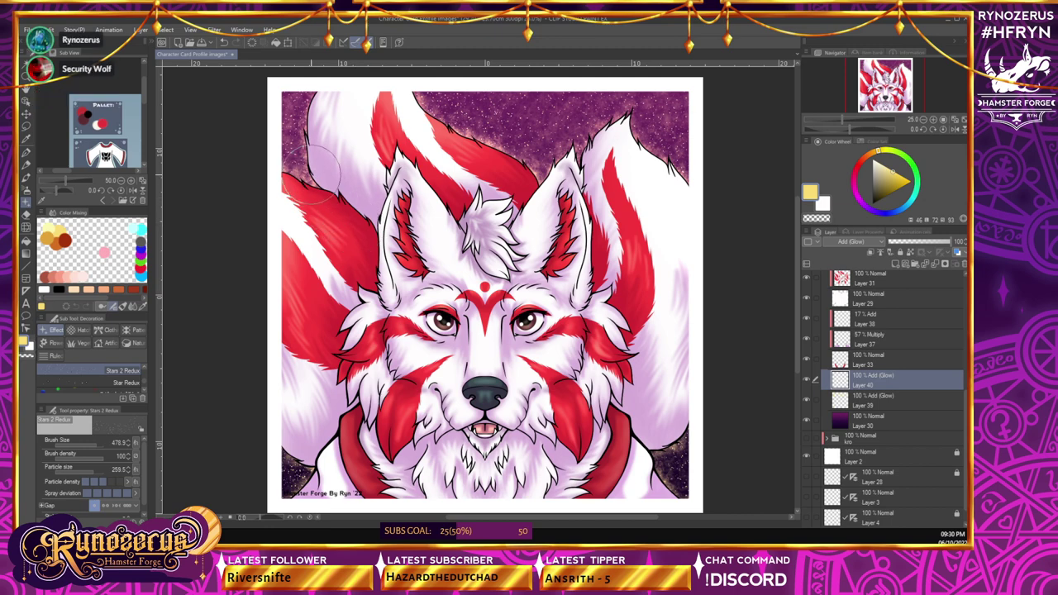
left_click(925, 121)
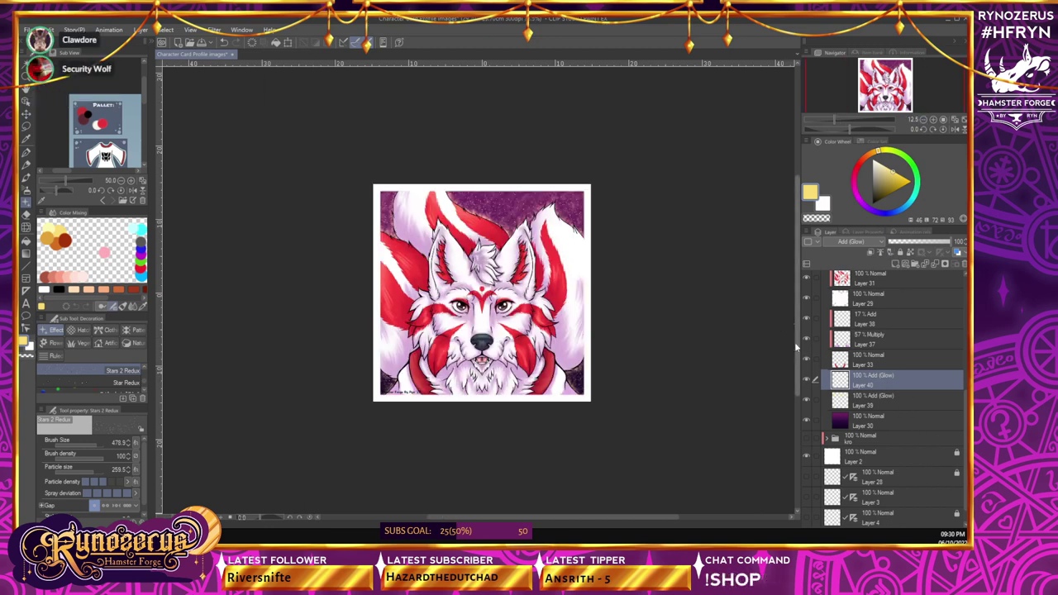
left_click_drag(797, 346, 797, 331)
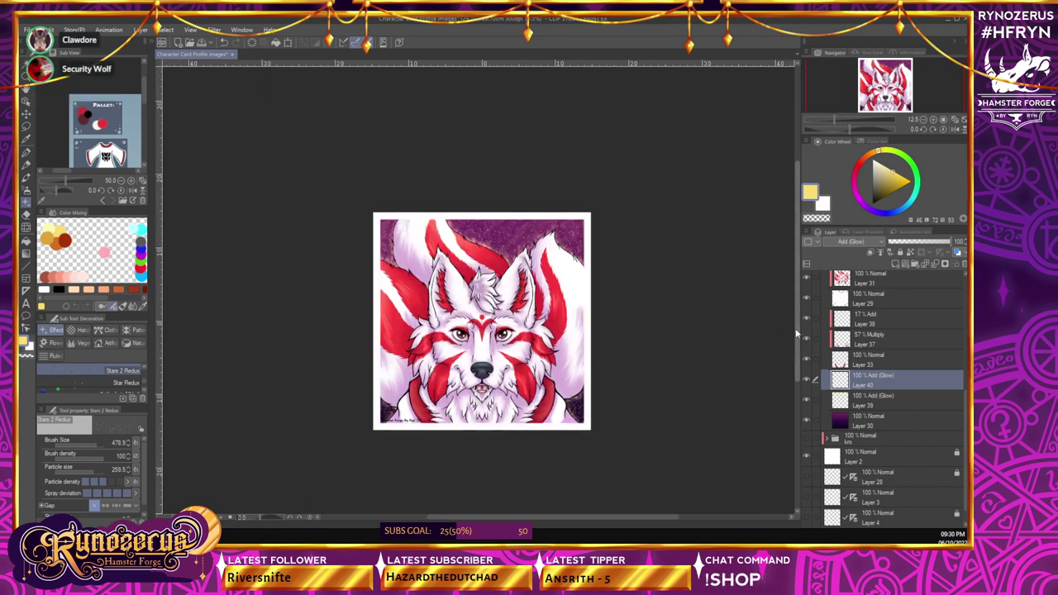
left_click(935, 121)
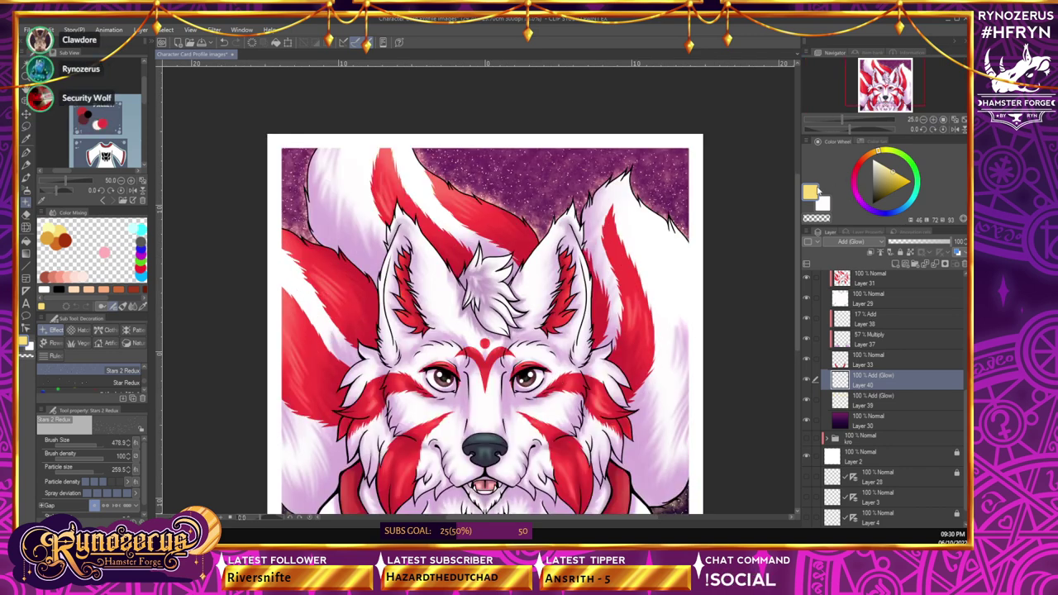
left_click_drag(797, 202, 793, 229)
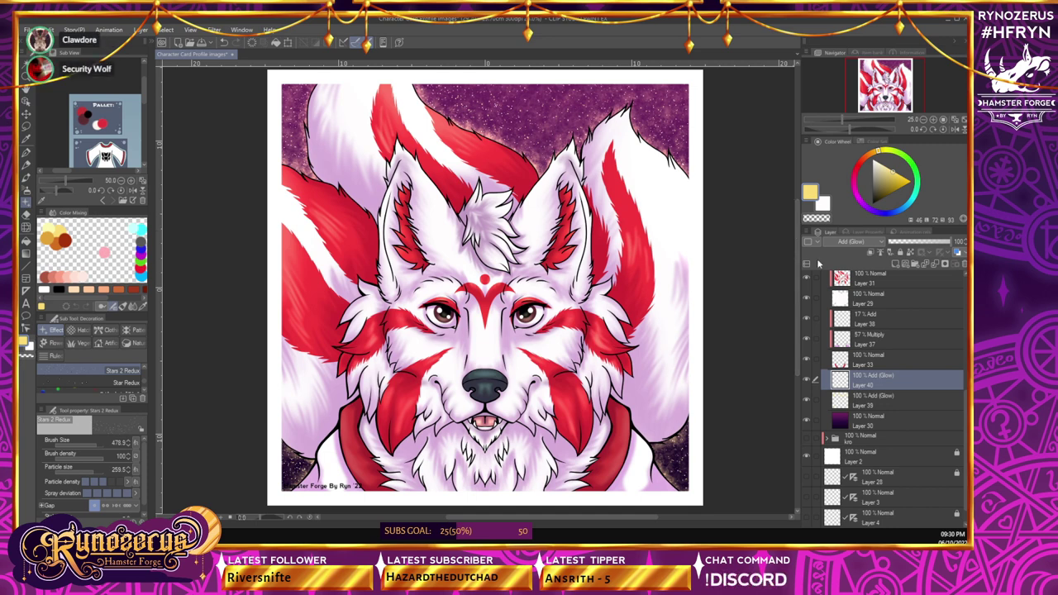
left_click_drag(796, 234, 798, 239)
- Give the signature text layer in the credits folder a white edge border effect with a thickness of 7.0
scroll(918, 339, "up", 4)
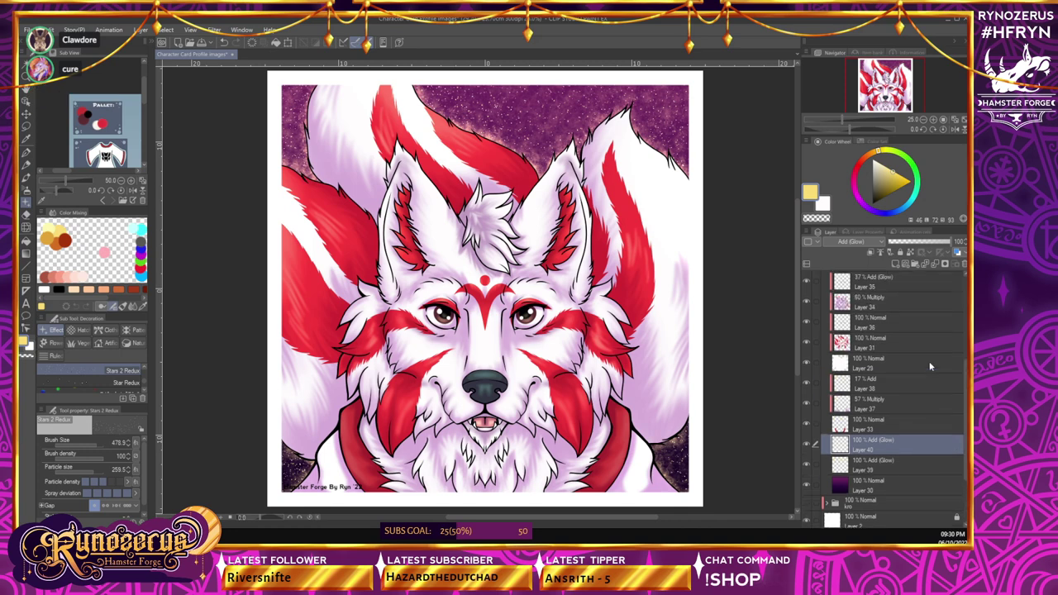
scroll(928, 359, "up", 3)
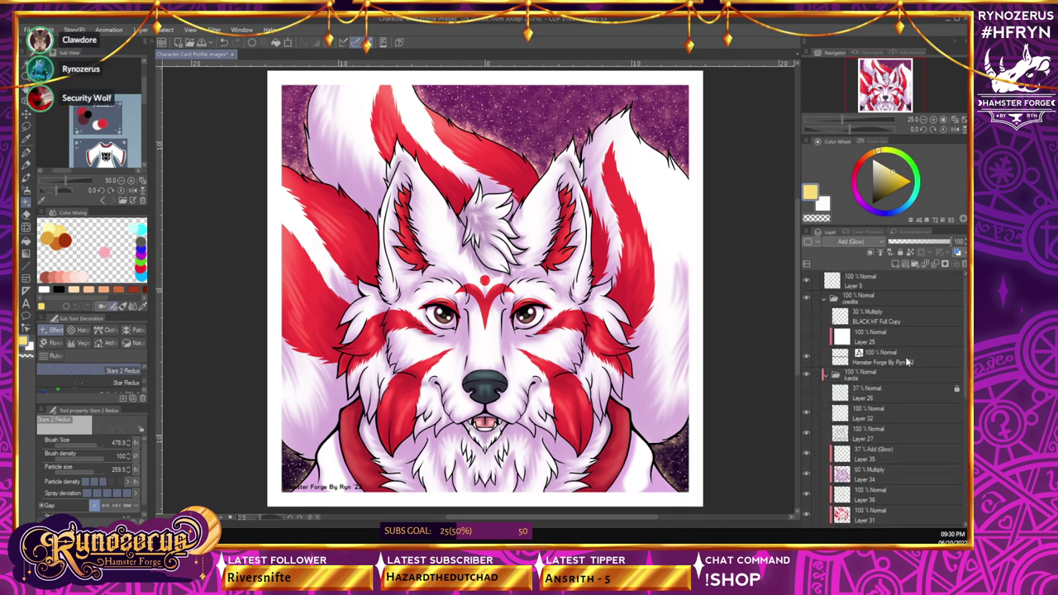
left_click(893, 335)
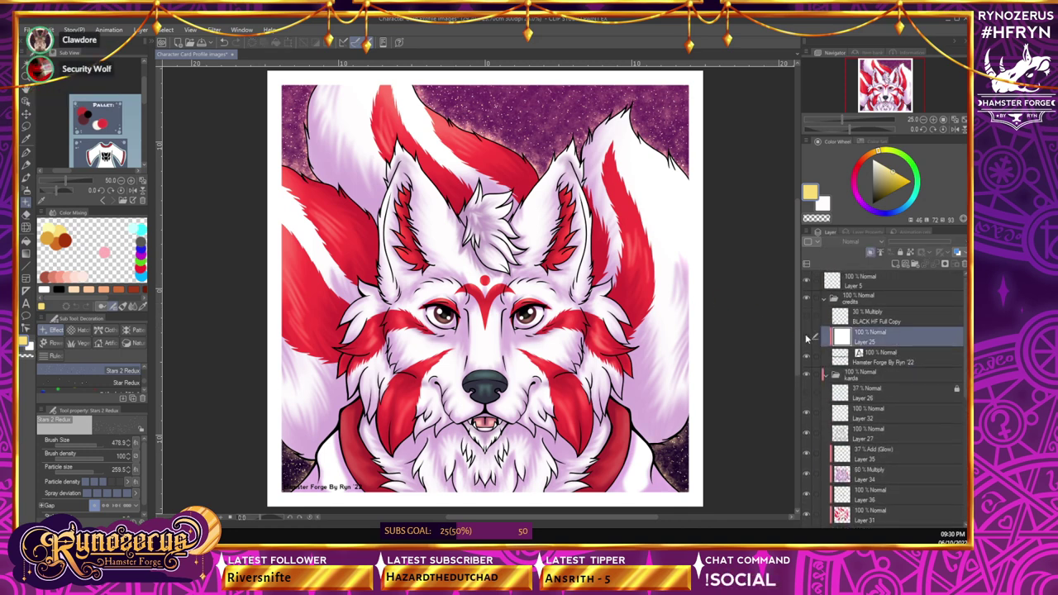
left_click(808, 337)
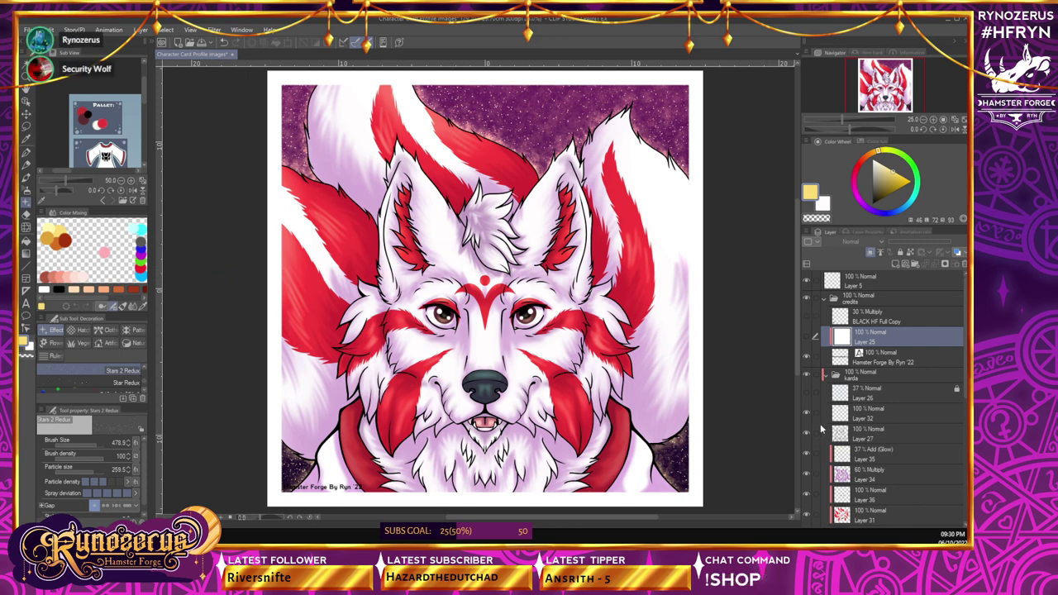
left_click(885, 356)
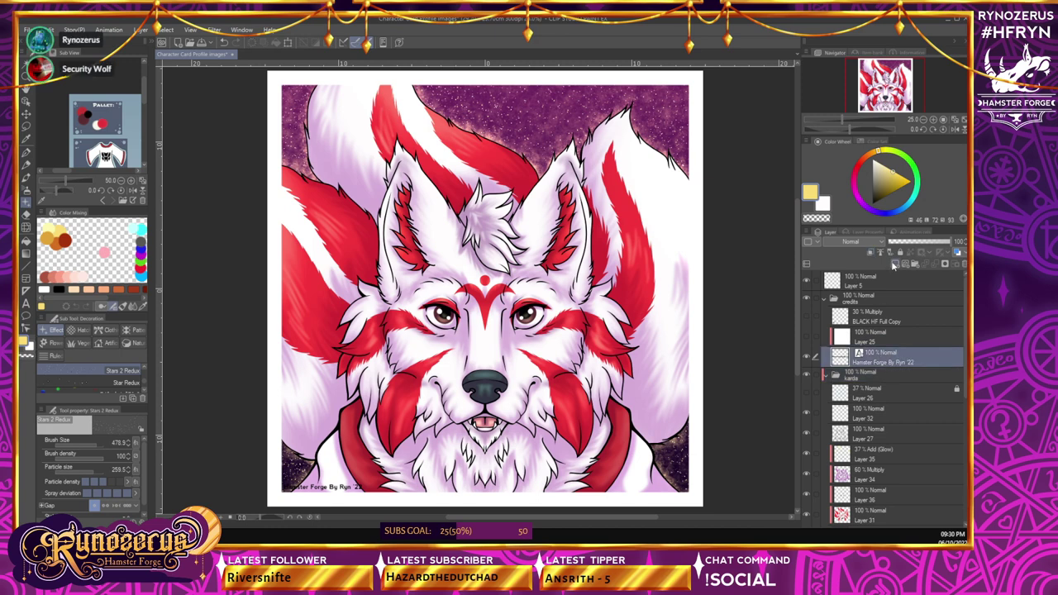
left_click(867, 232)
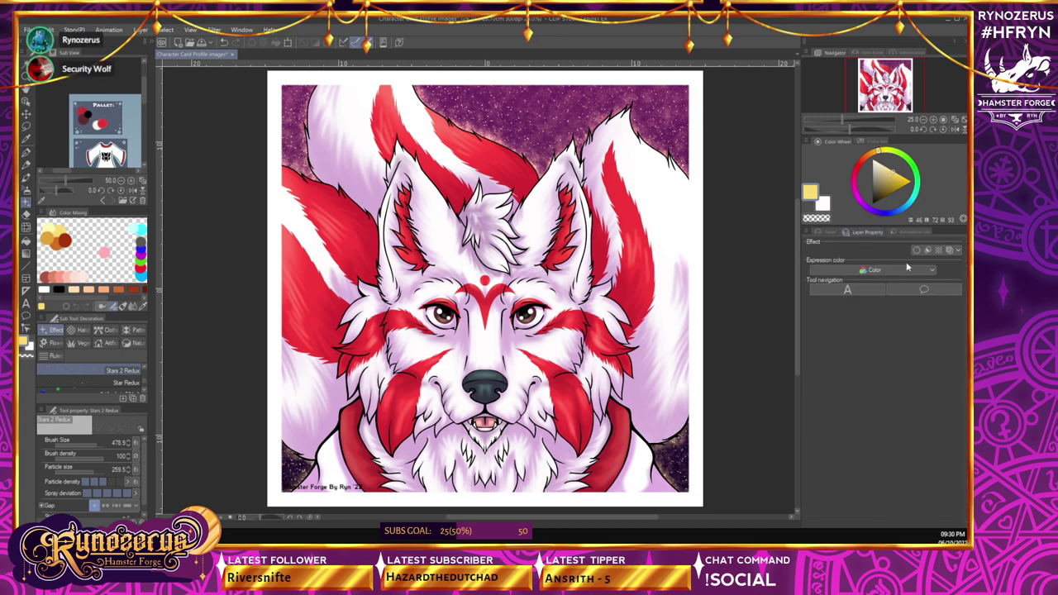
left_click(916, 251)
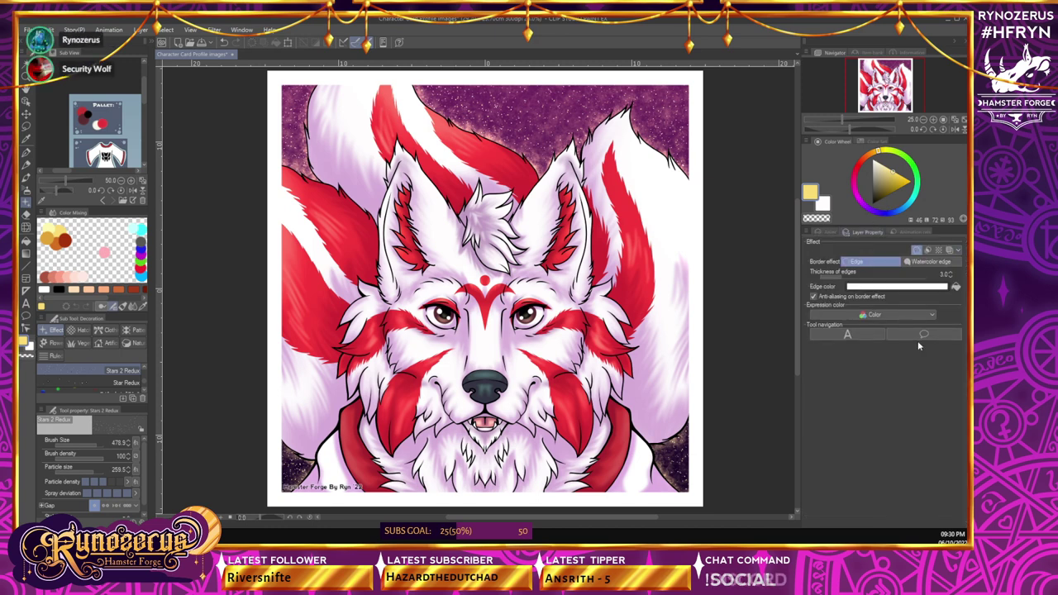
left_click(951, 274)
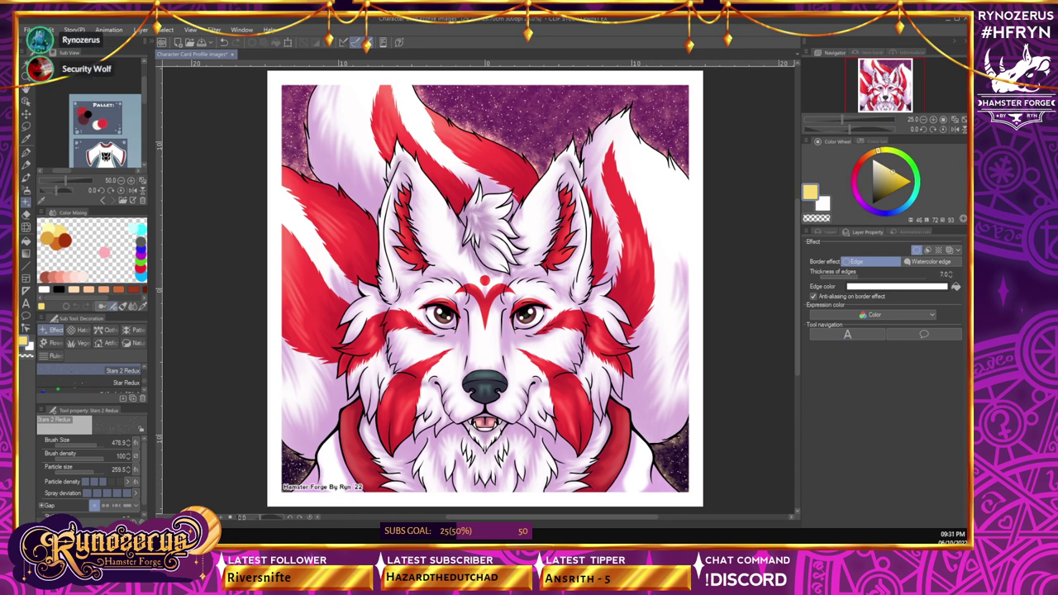
left_click(822, 233)
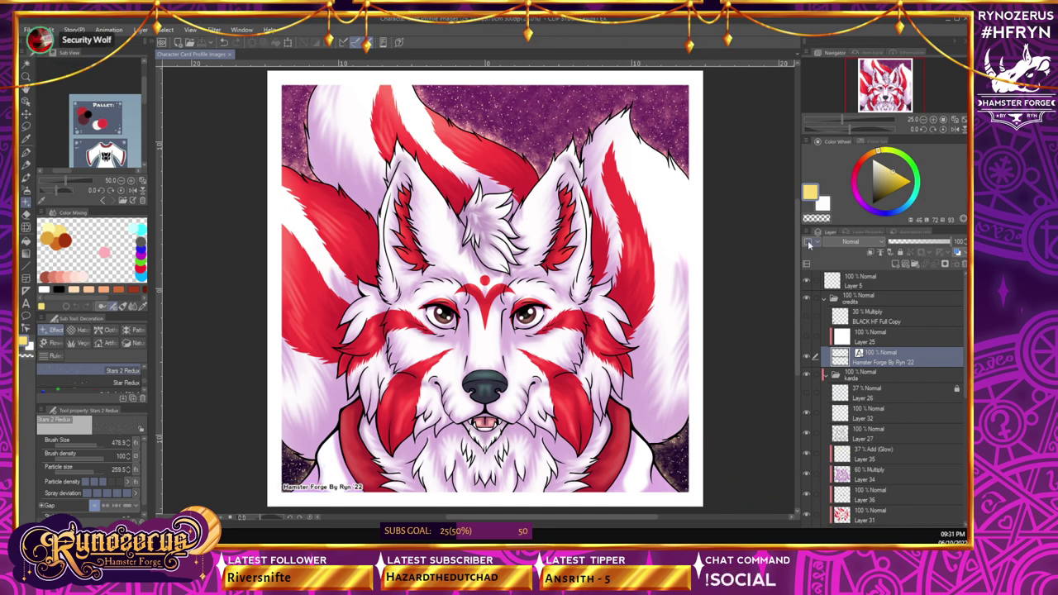
- Capture the whole artwork, including its white margin, as a screenshot and copy it to the clipboard
left_click_drag(798, 267, 799, 268)
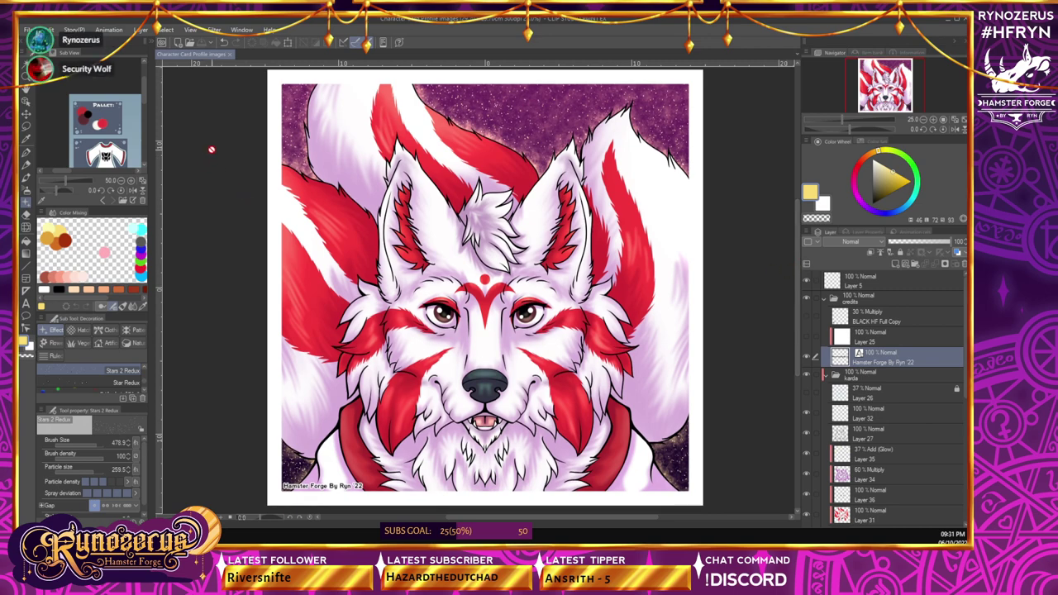
key("Print")
left_click_drag(264, 68, 706, 509)
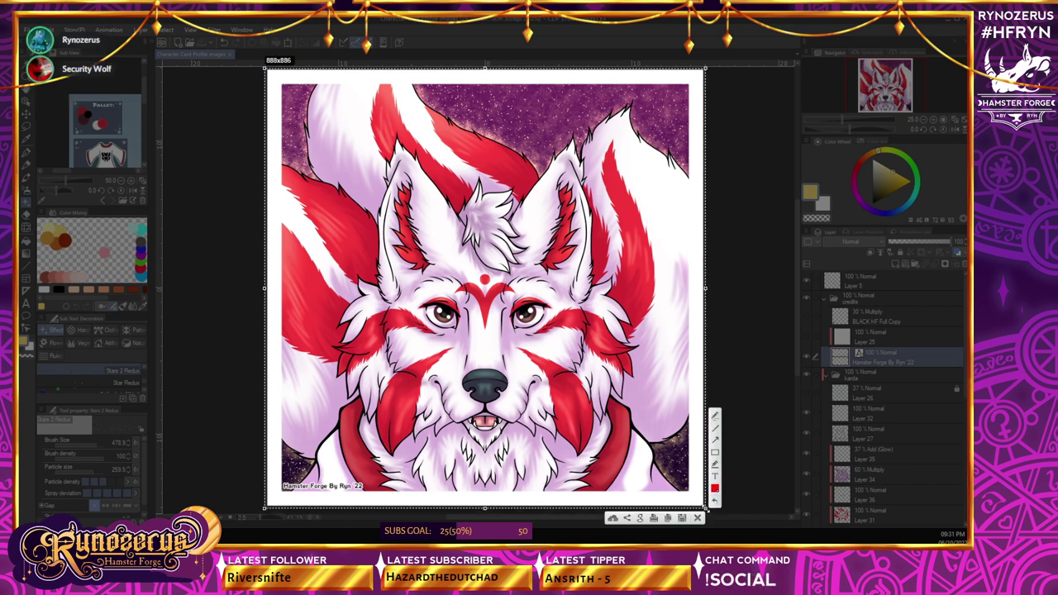
left_click(669, 520)
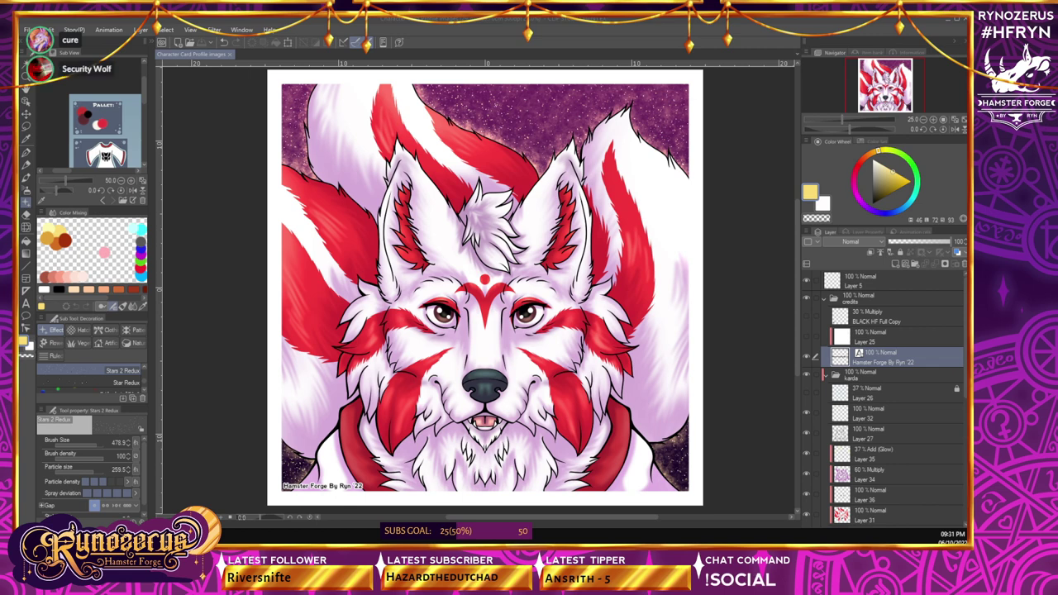
- Add a layer clipped to Layer 27 in the portrait's layer folder and fill it with very dark red to tint the line art
left_click(868, 439)
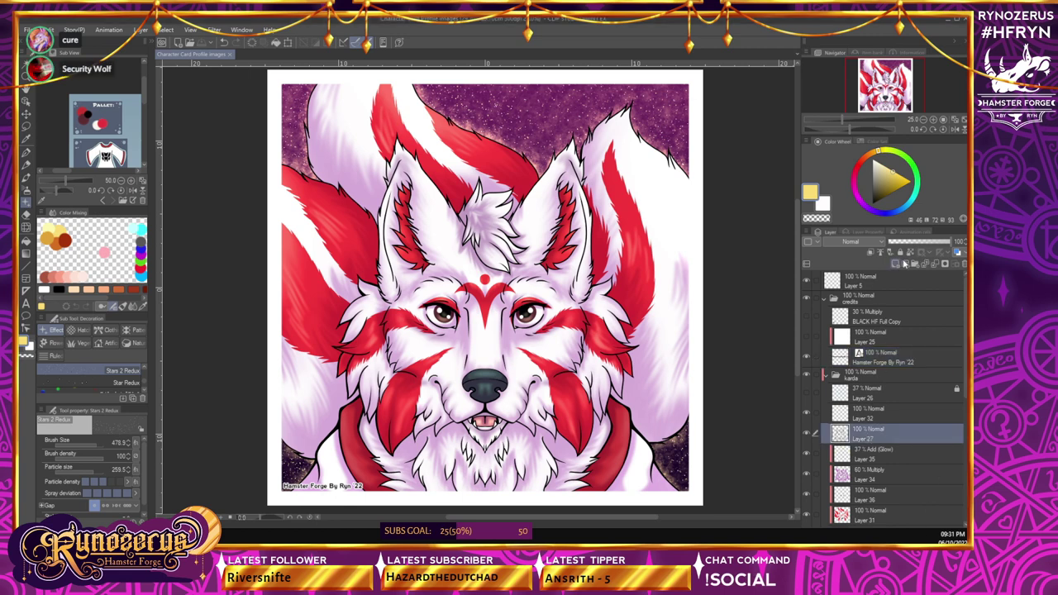
left_click(862, 245)
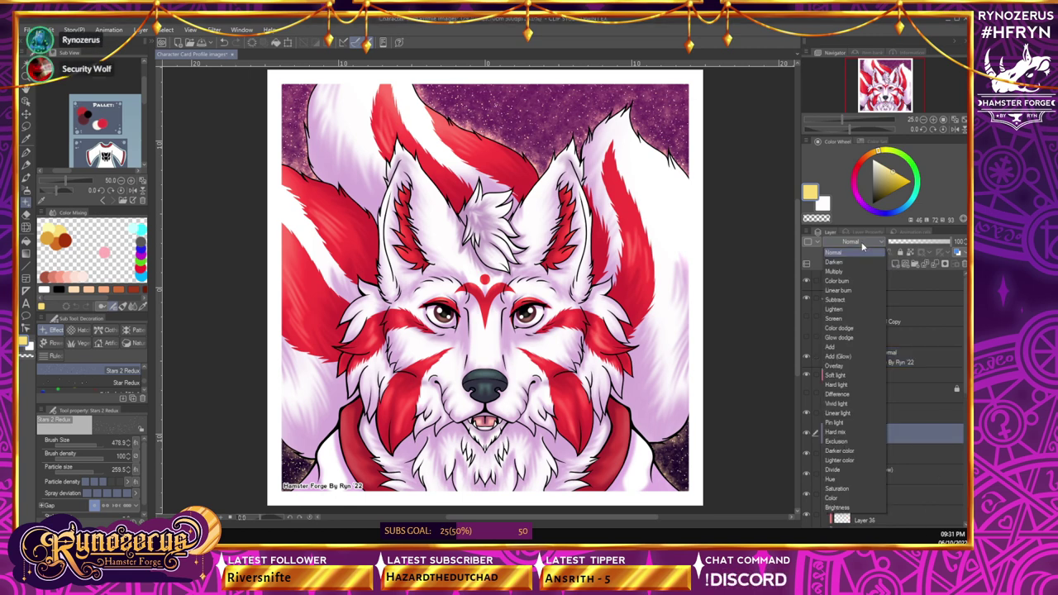
left_click(840, 252)
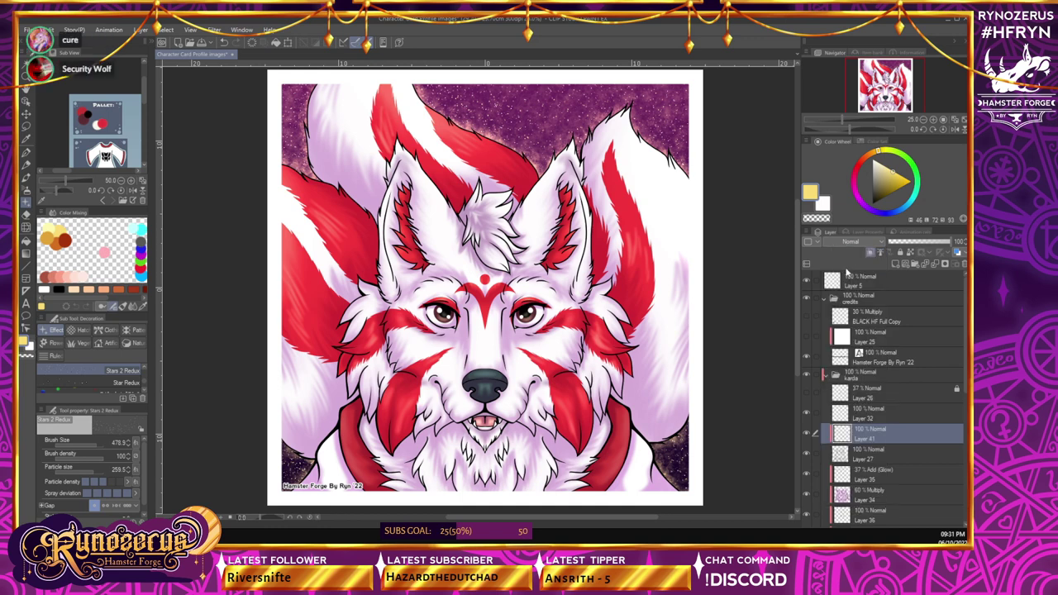
left_click(514, 168, "alt")
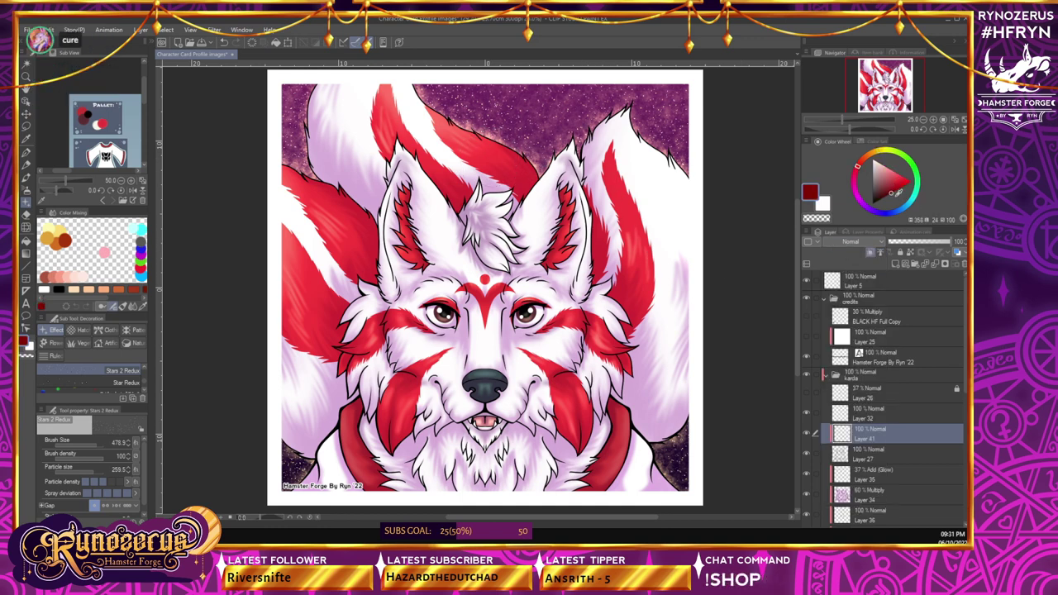
left_click(883, 197)
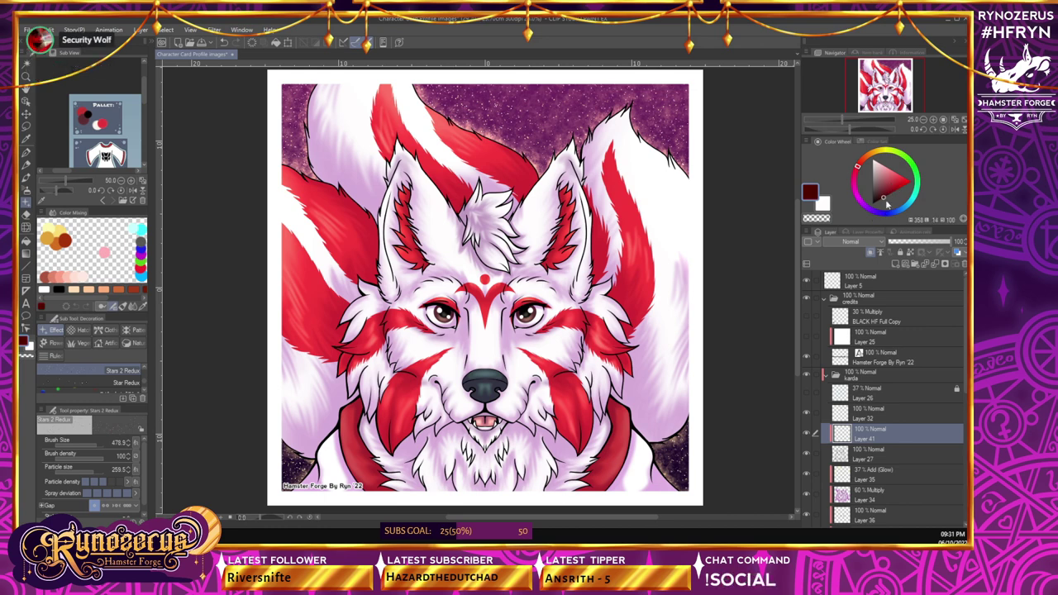
left_click(26, 240)
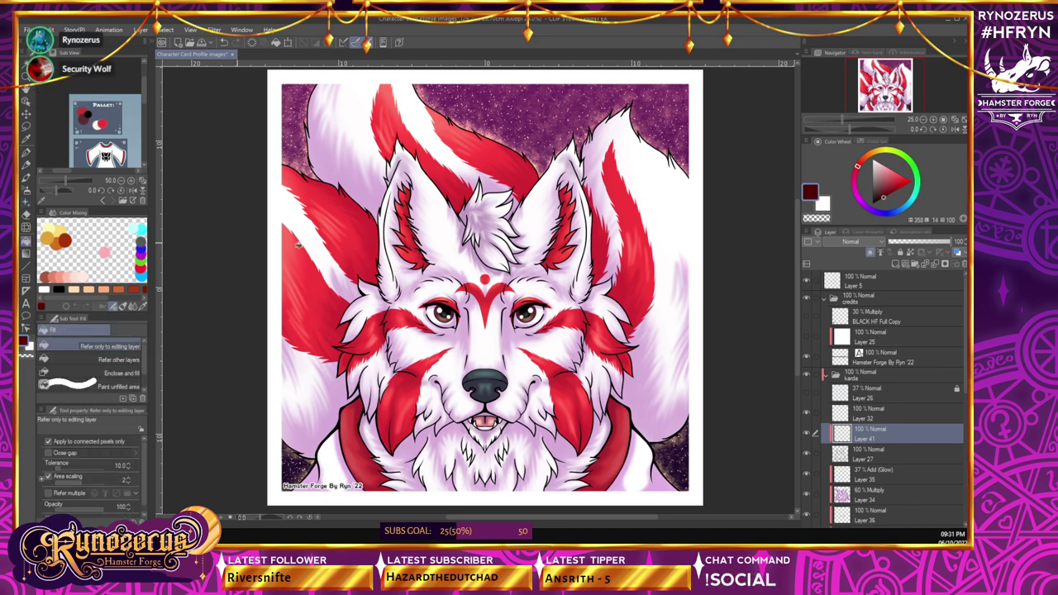
left_click(299, 246)
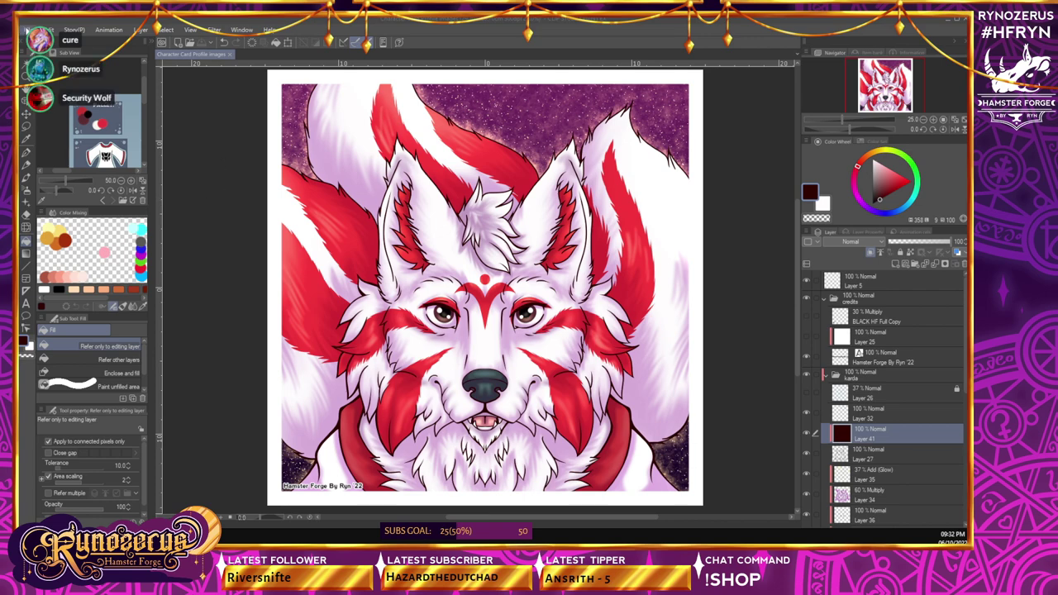
- Open the blank "drawing set up single" template and save it as a new drawing named "dbd sketches"
left_click(28, 30)
left_click(40, 42)
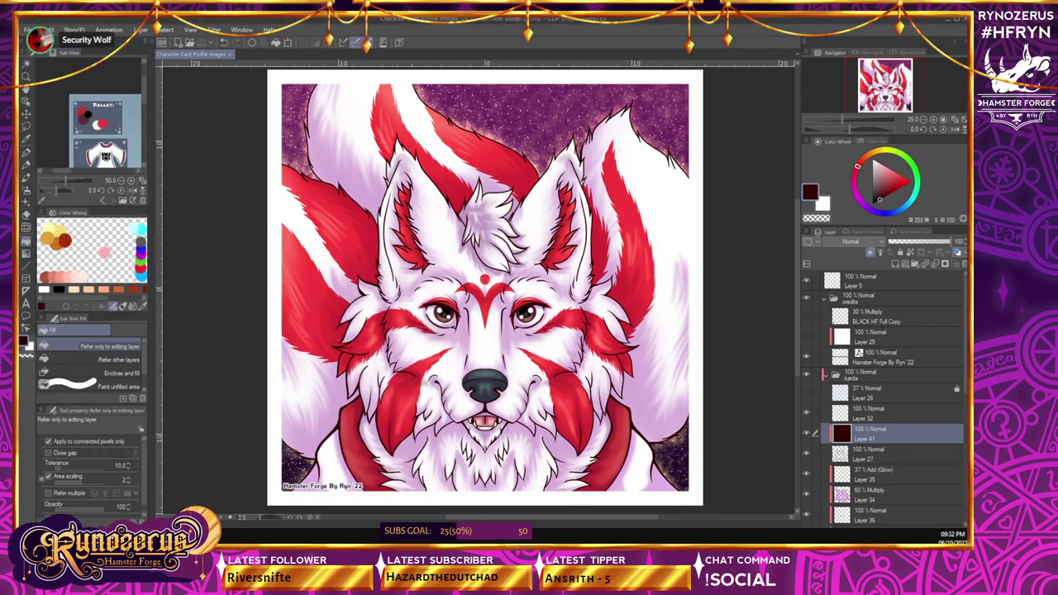
left_click(29, 30)
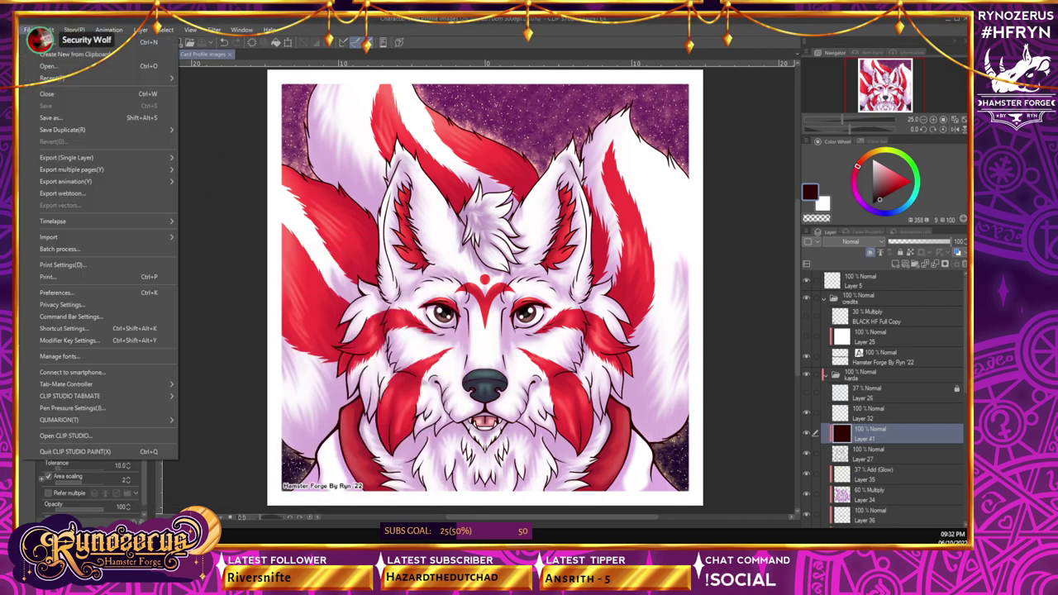
left_click(124, 52)
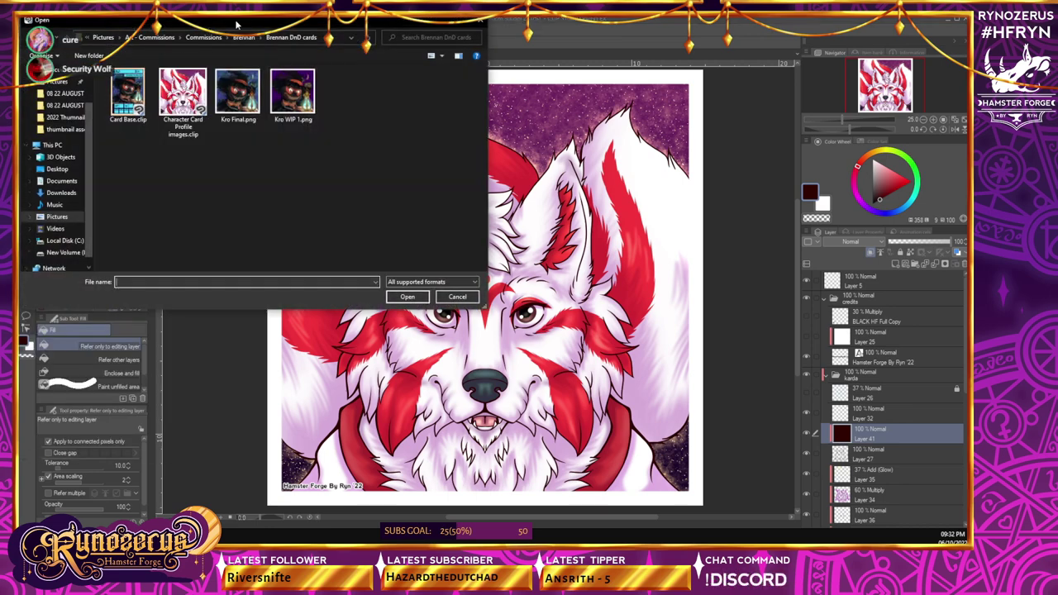
left_click_drag(237, 23, 18, 114)
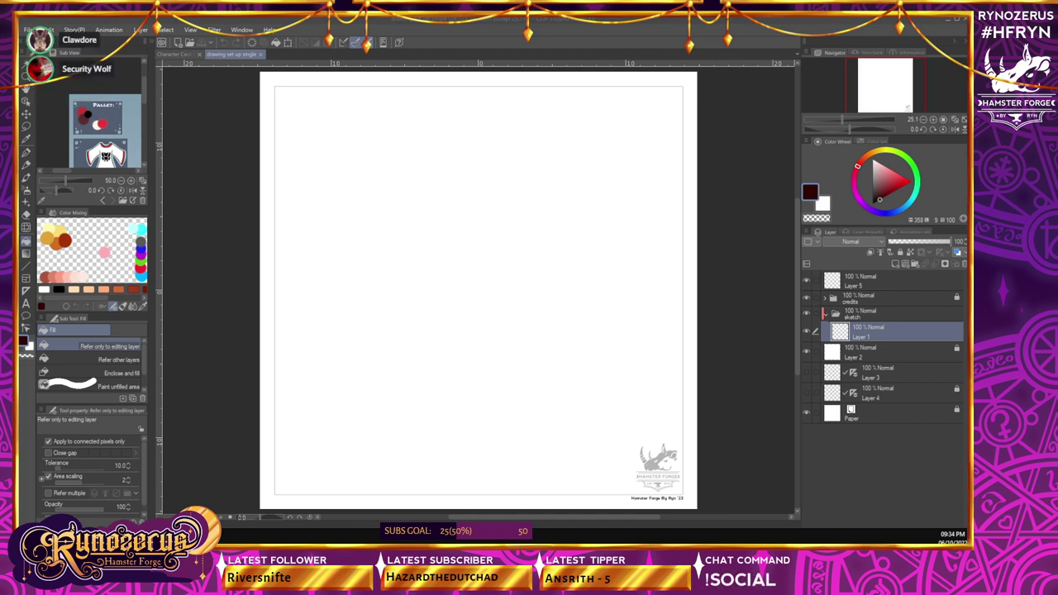
key("ctrl+Tab")
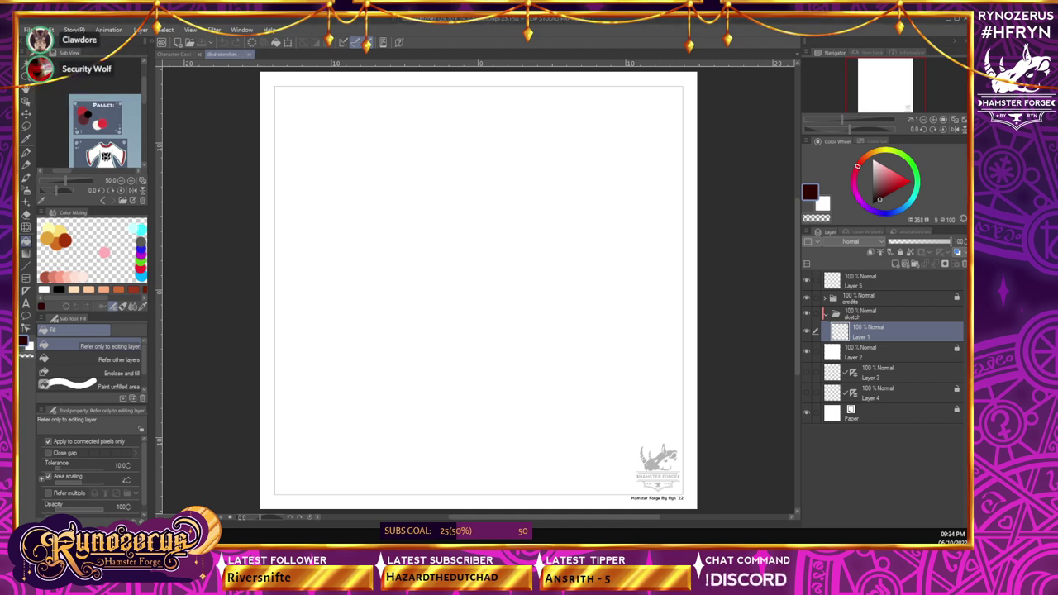
- Remove the old character reference from the Sub View and replace it with a portrait of a pale masked man
left_click_drag(116, 157, 52, 64)
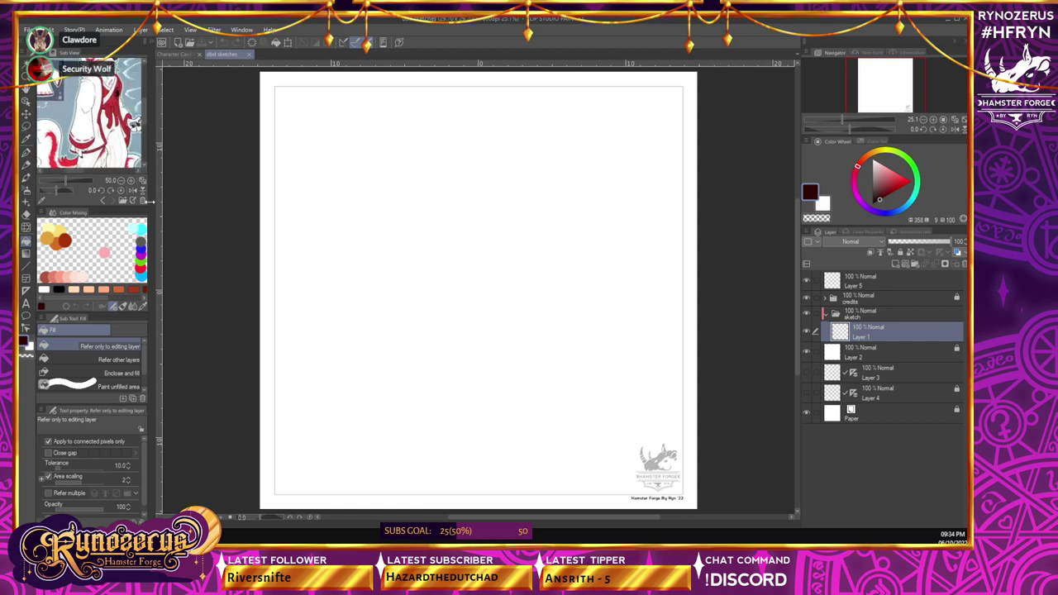
left_click(143, 200)
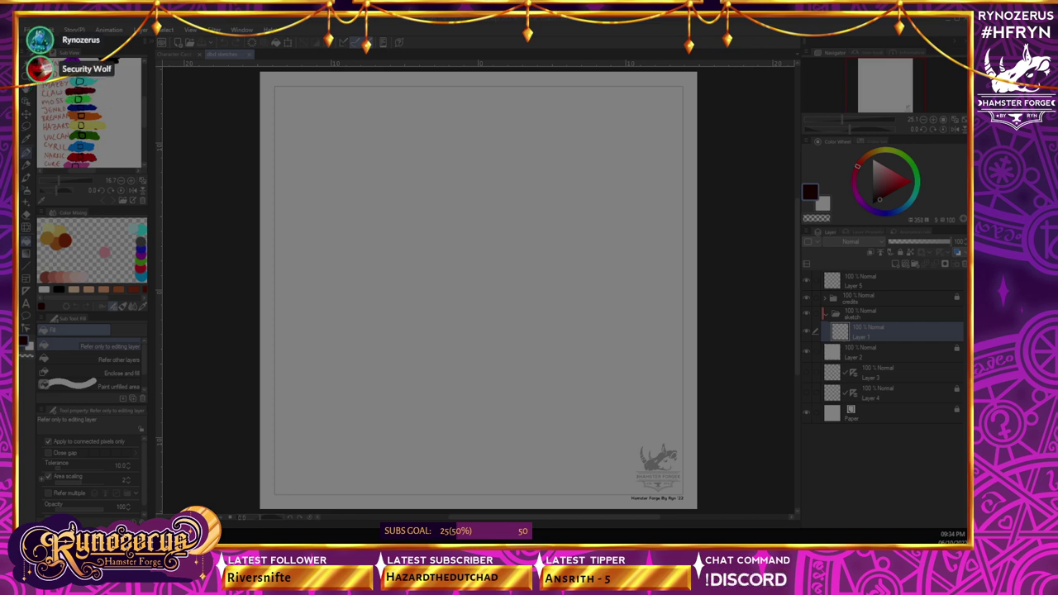
key("ctrl+s")
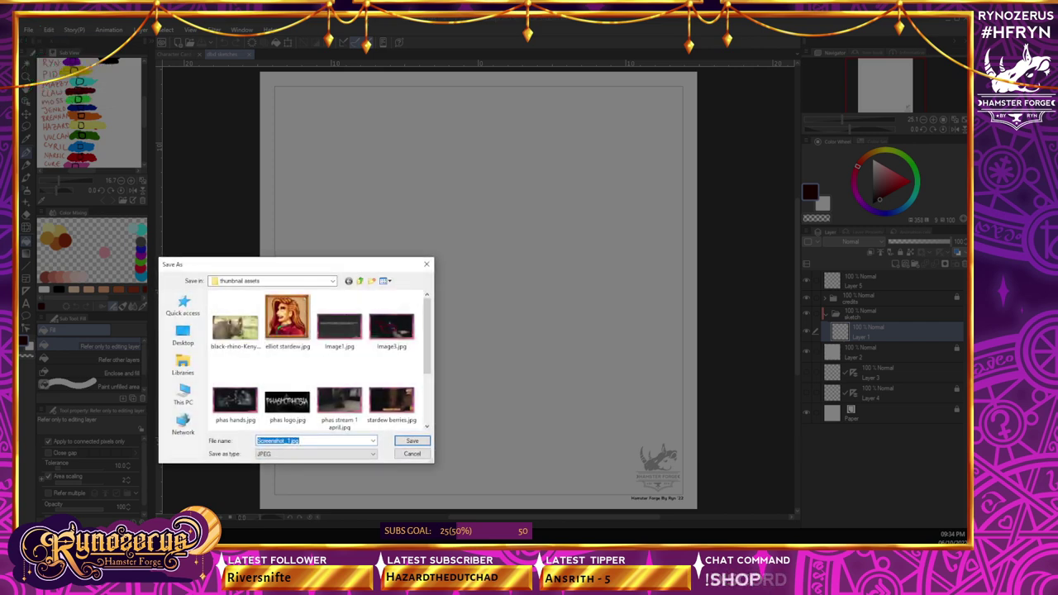
left_click_drag(313, 267, 18, 200)
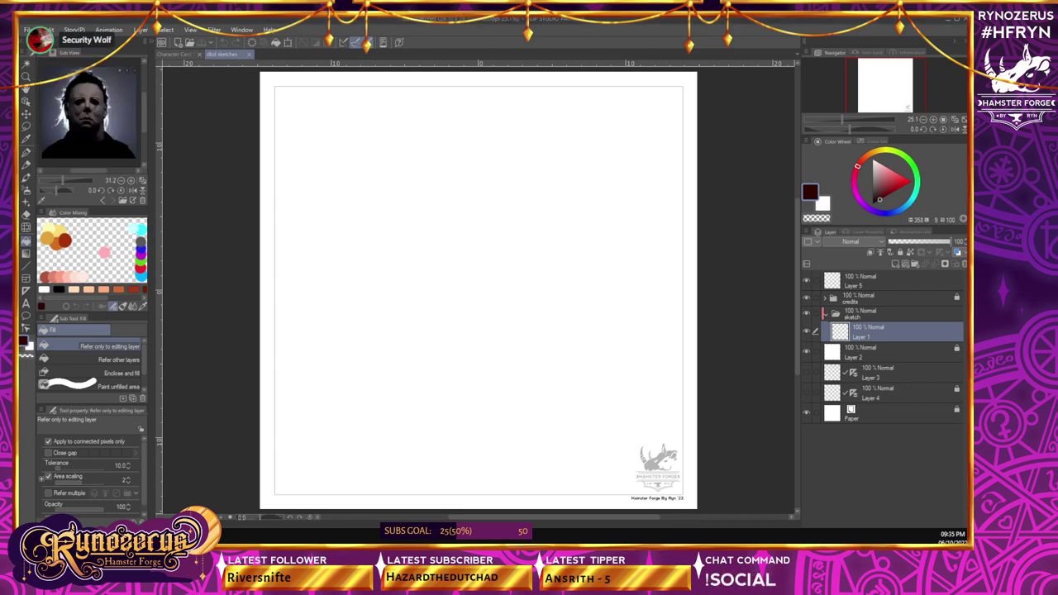
- Sketch a loose, overlapping head oval on Layer 1 with a light blue Real pencil at brush size 5.0
key("p")
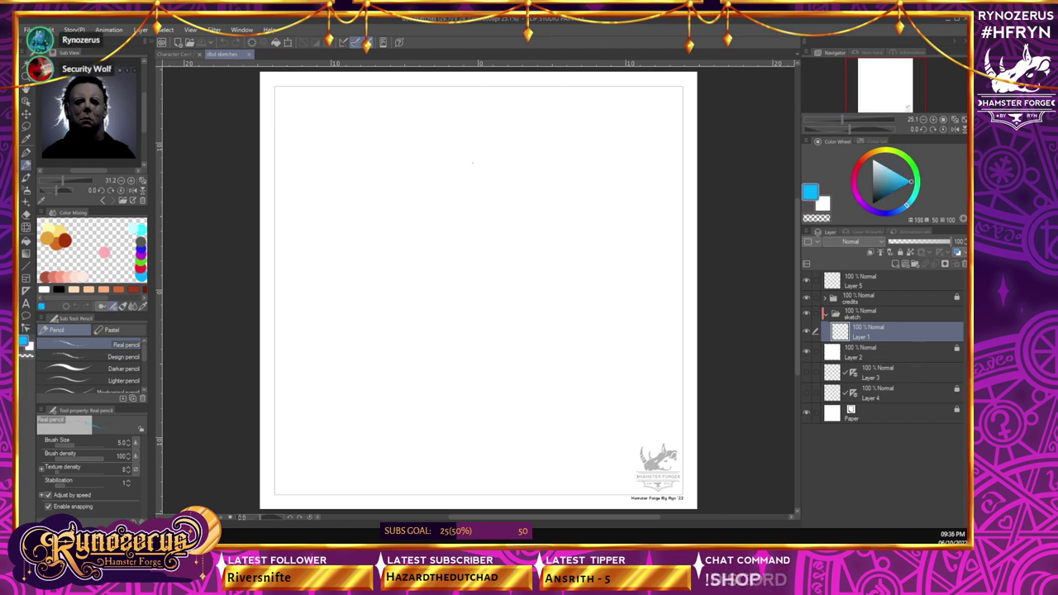
mouse_move(474, 136)
left_mouse_down()
mouse_move(437, 196)
mouse_move(450, 224)
left_mouse_up()
left_click_drag(482, 132, 483, 256)
left_click_drag(503, 192, 511, 230)
mouse_move(444, 170)
left_mouse_down()
mouse_move(527, 148)
mouse_move(496, 263)
left_mouse_up()
mouse_move(433, 172)
left_mouse_down()
mouse_move(463, 270)
mouse_move(535, 223)
left_mouse_up()
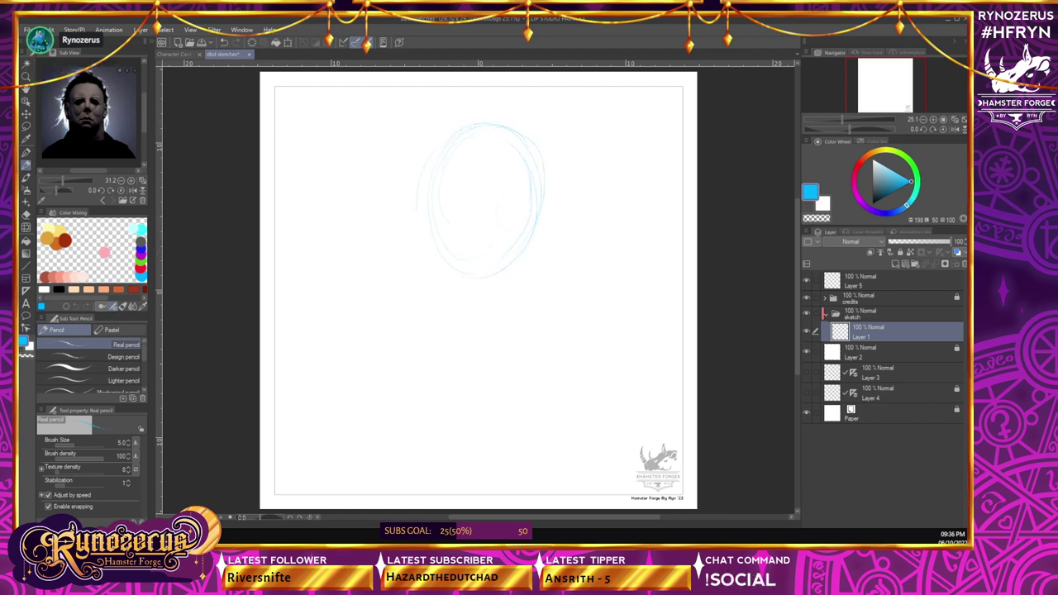
left_click_drag(426, 223, 494, 290)
left_click_drag(544, 177, 519, 281)
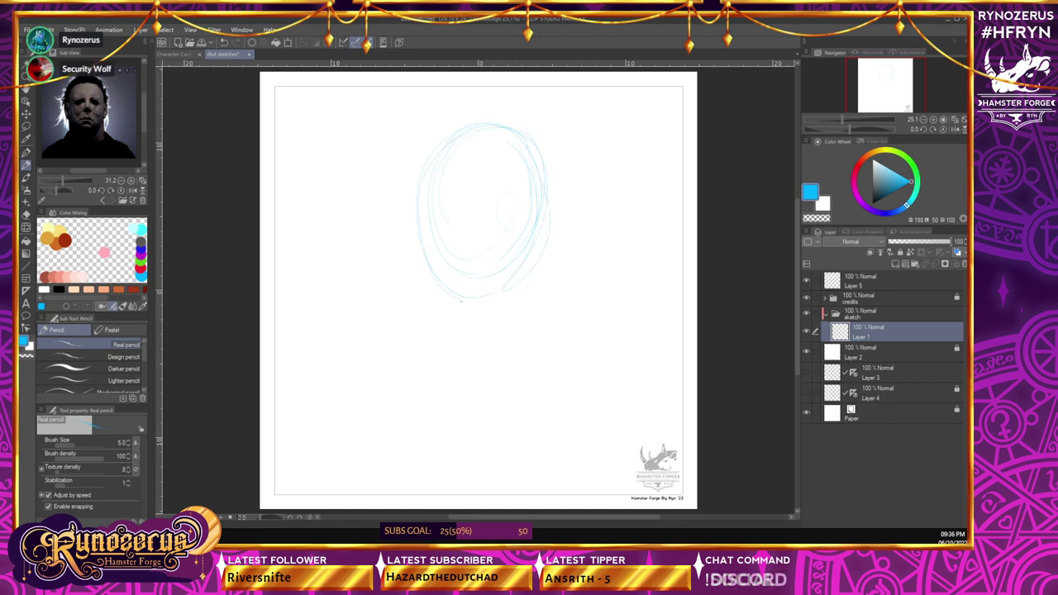
left_click_drag(420, 223, 505, 291)
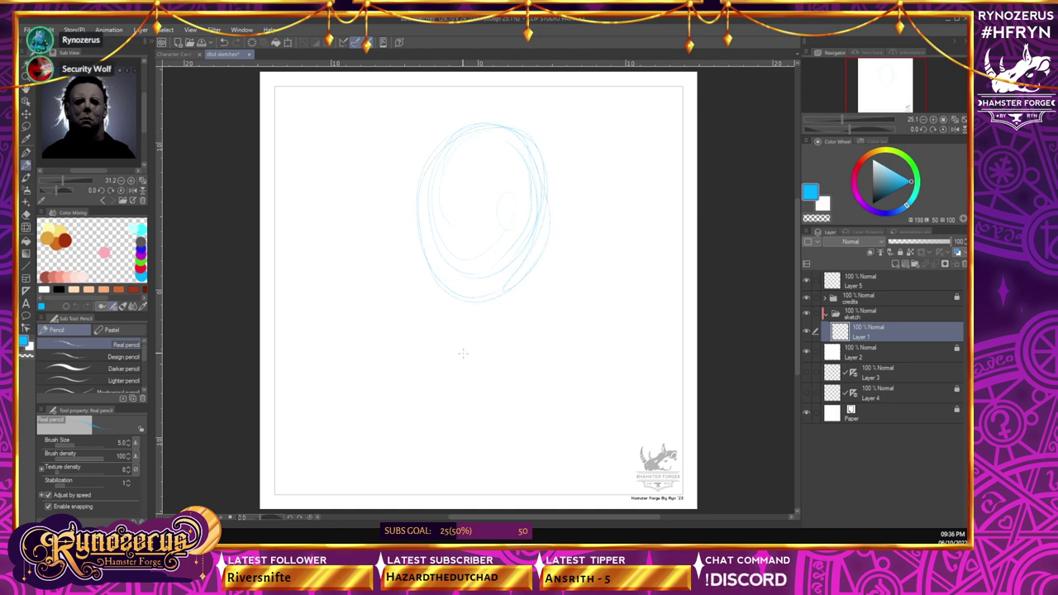
- Add a curved vertical centre line to the head, plus short neck sides and a rough shoulder line
left_click_drag(490, 129, 498, 273)
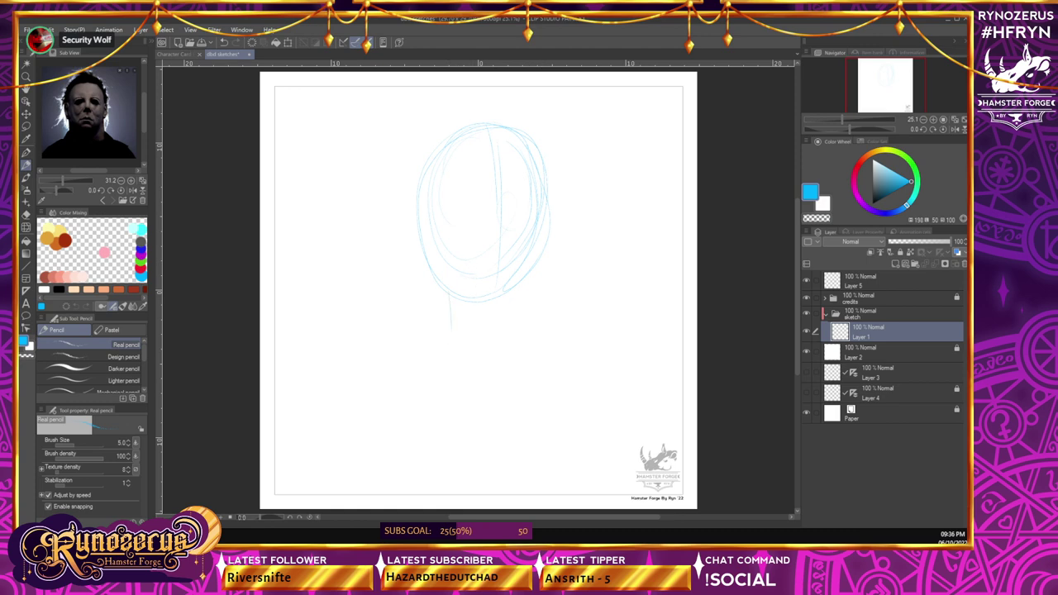
mouse_move(514, 292)
left_mouse_down()
mouse_move(518, 305)
mouse_move(499, 327)
left_mouse_up()
mouse_move(430, 326)
left_mouse_down()
mouse_move(538, 319)
mouse_move(570, 337)
left_mouse_up()
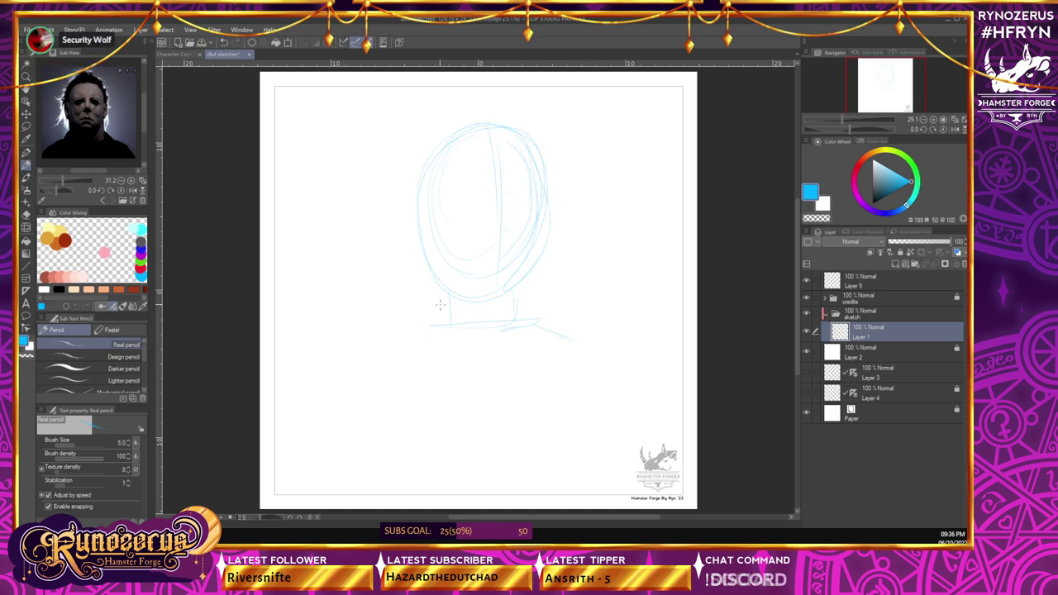
- Enlarge the reference portrait to 50%, then sketch the curved eye line, jaw, wider neck and sloping shoulders around the head
left_click(130, 180)
left_click(131, 181)
left_click_drag(102, 85, 108, 104)
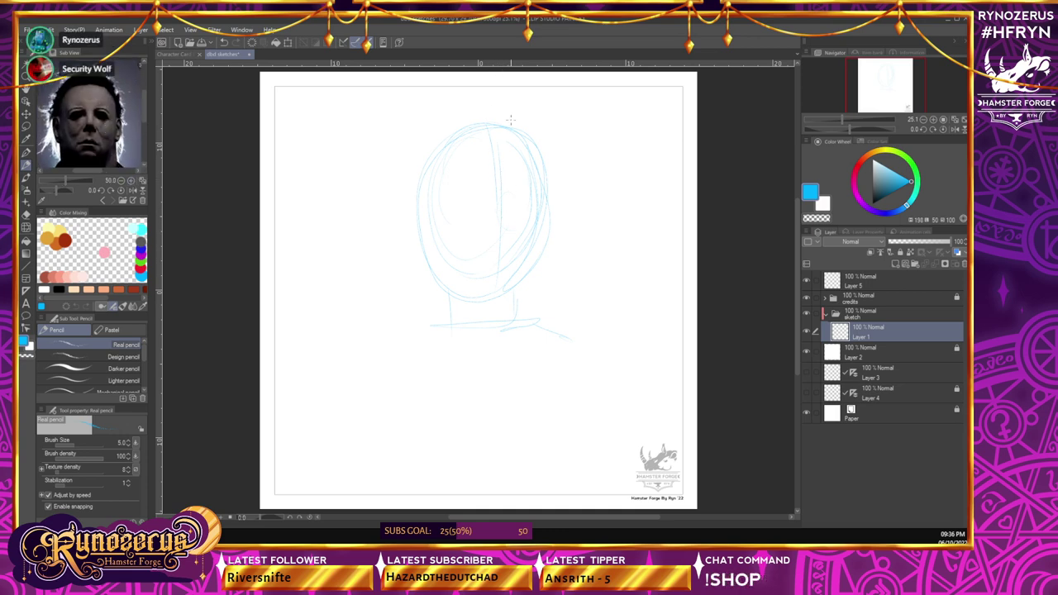
left_click_drag(428, 212, 532, 208)
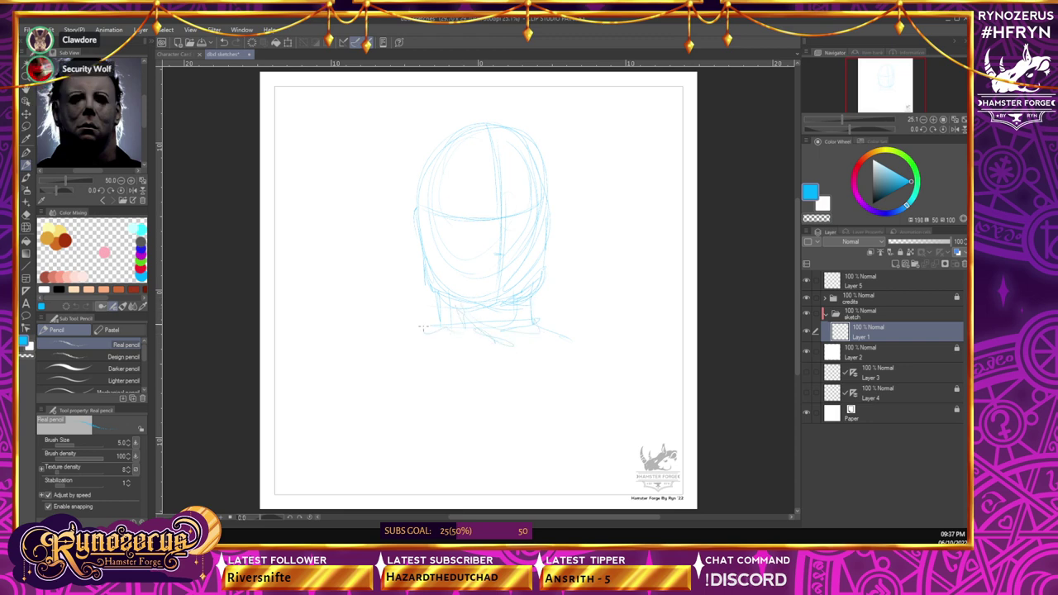
left_click_drag(468, 325, 393, 334)
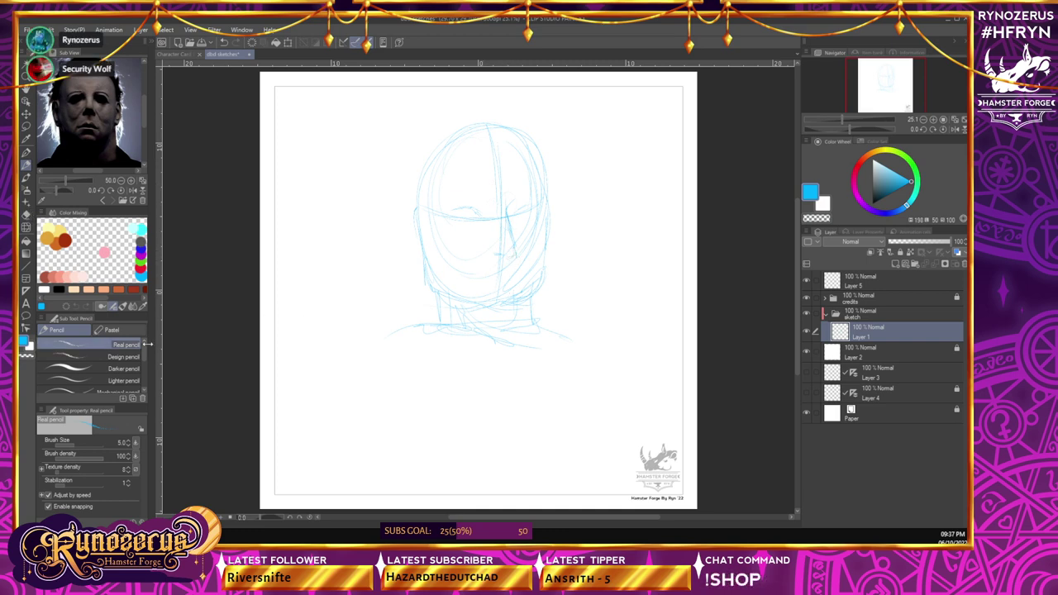
- Rough in the eye shapes along the face's horizontal guideline
left_click_drag(798, 274, 798, 269)
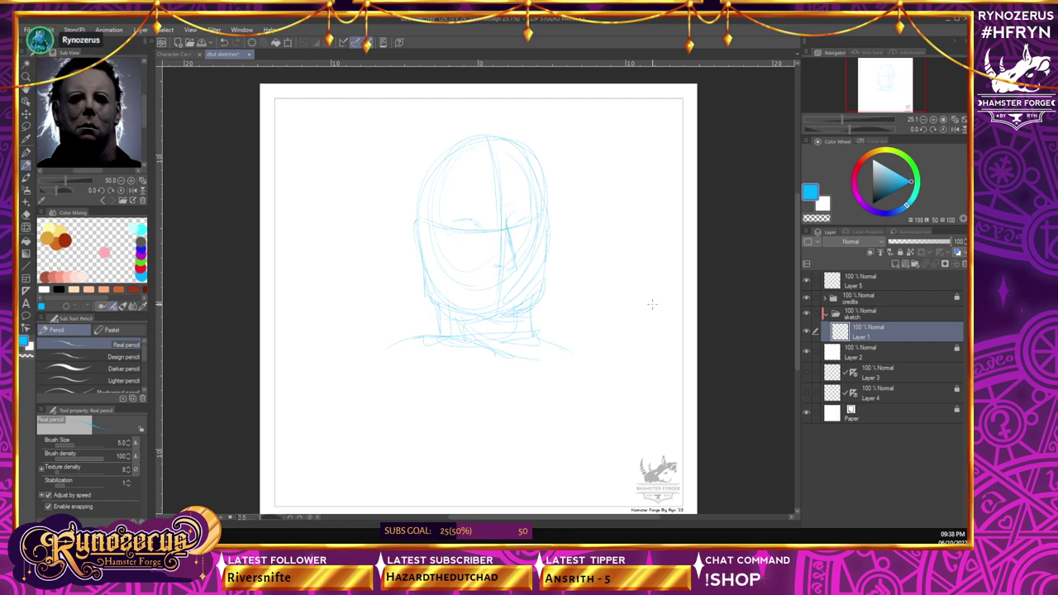
left_click_drag(798, 225, 798, 212)
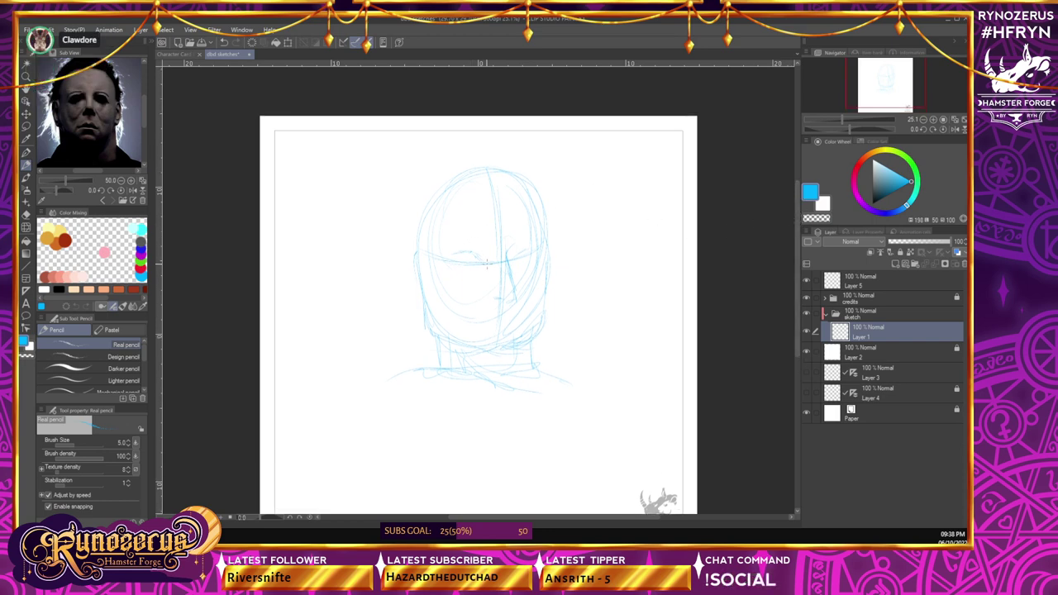
mouse_move(468, 251)
left_mouse_down()
mouse_move(484, 256)
mouse_move(454, 256)
left_mouse_up()
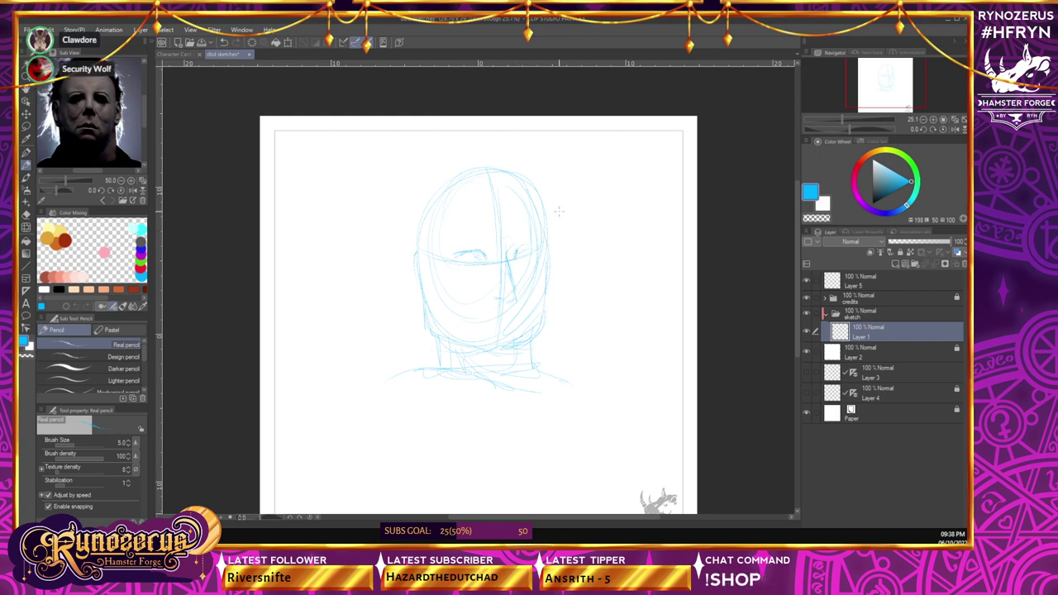
- Scale the head sketch up to about 136% width and 129% height, position it in the page's upper middle, and return to the Real pencil
scroll(559, 213, "up", 1)
left_click_drag(797, 234, 798, 275)
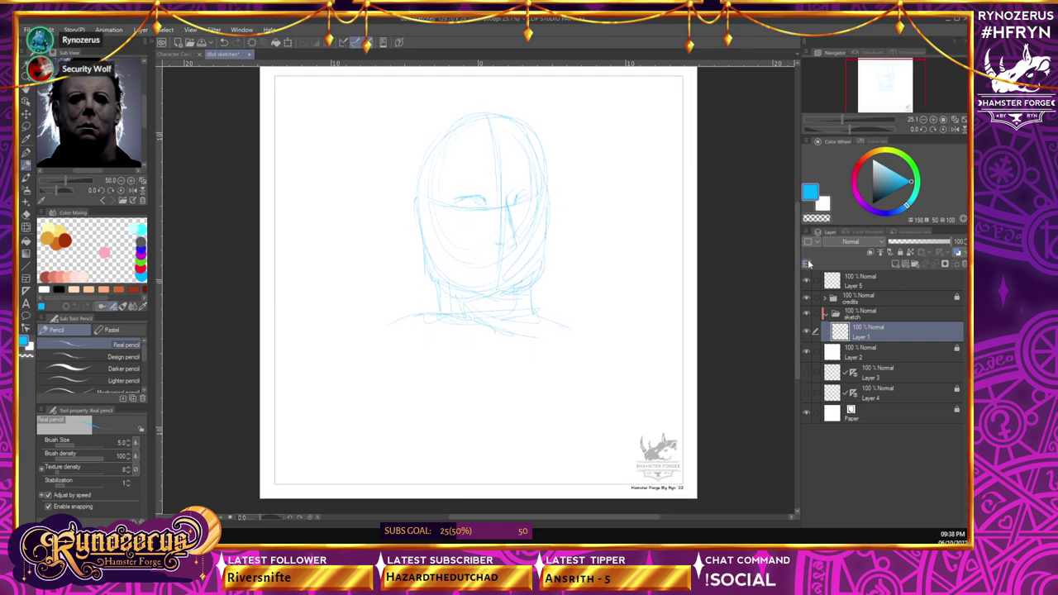
left_click(925, 121)
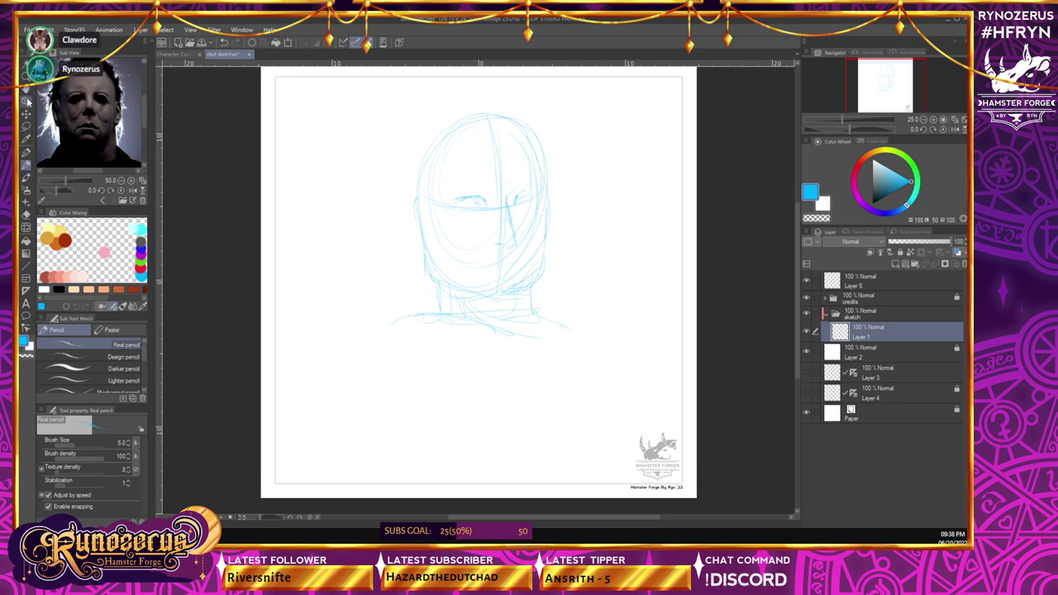
key("o")
right_click(518, 246)
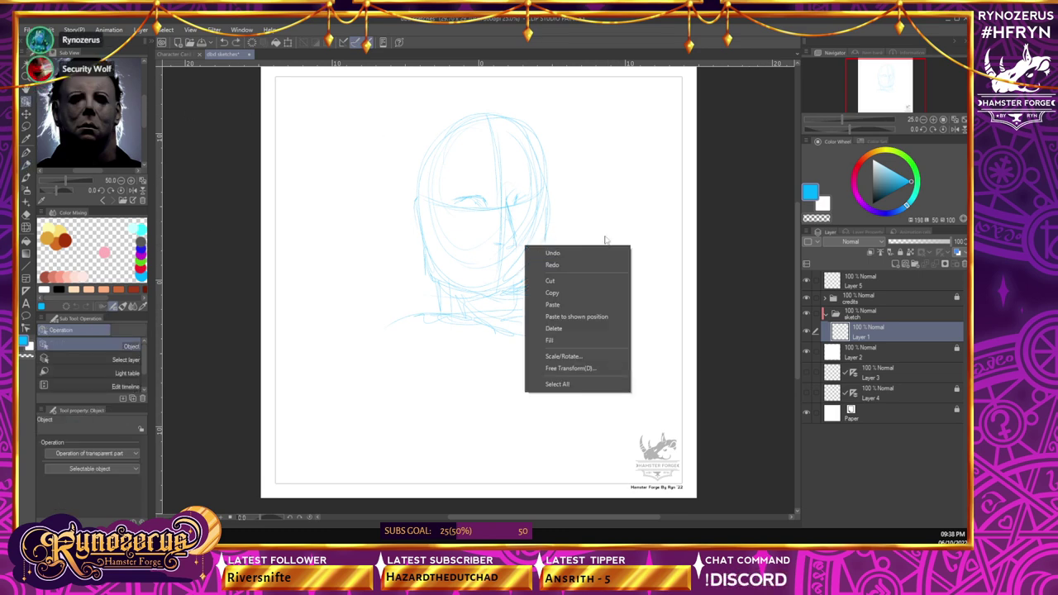
left_click(597, 354)
left_click_drag(573, 339, 661, 437)
left_click_drag(626, 334, 601, 319)
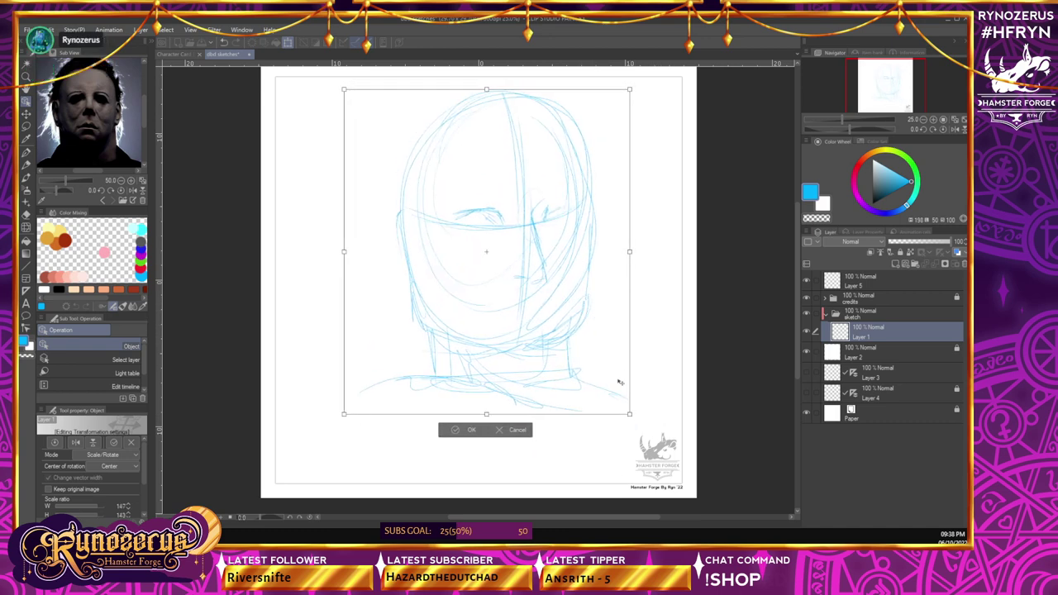
left_click_drag(629, 414, 634, 419)
left_click_drag(619, 372, 617, 368)
left_click_drag(632, 413, 610, 380)
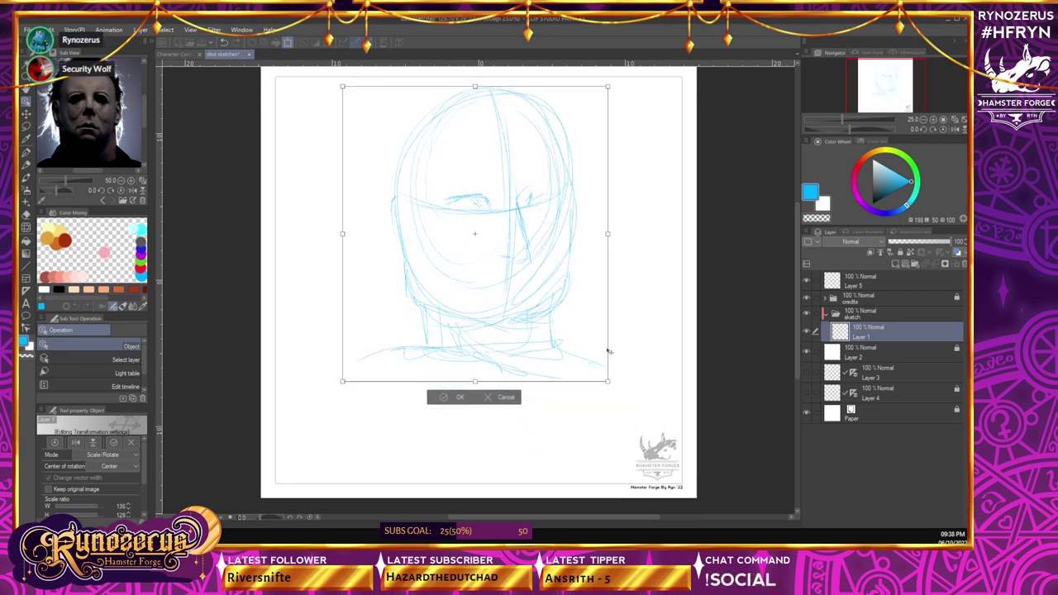
mouse_move(577, 293)
left_mouse_down()
mouse_move(584, 276)
mouse_move(591, 293)
left_mouse_up()
key("Return")
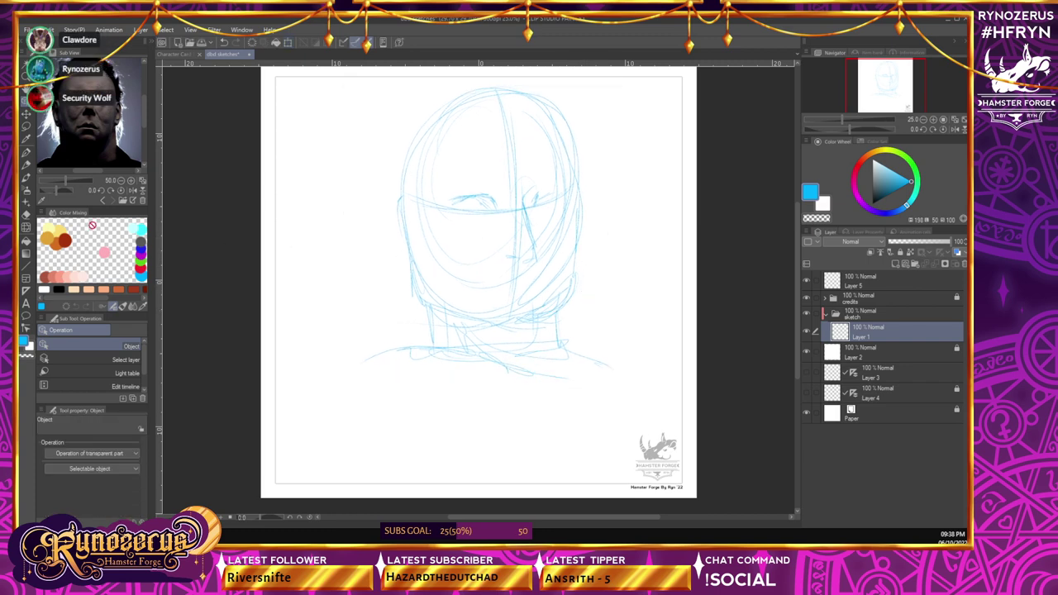
key("p")
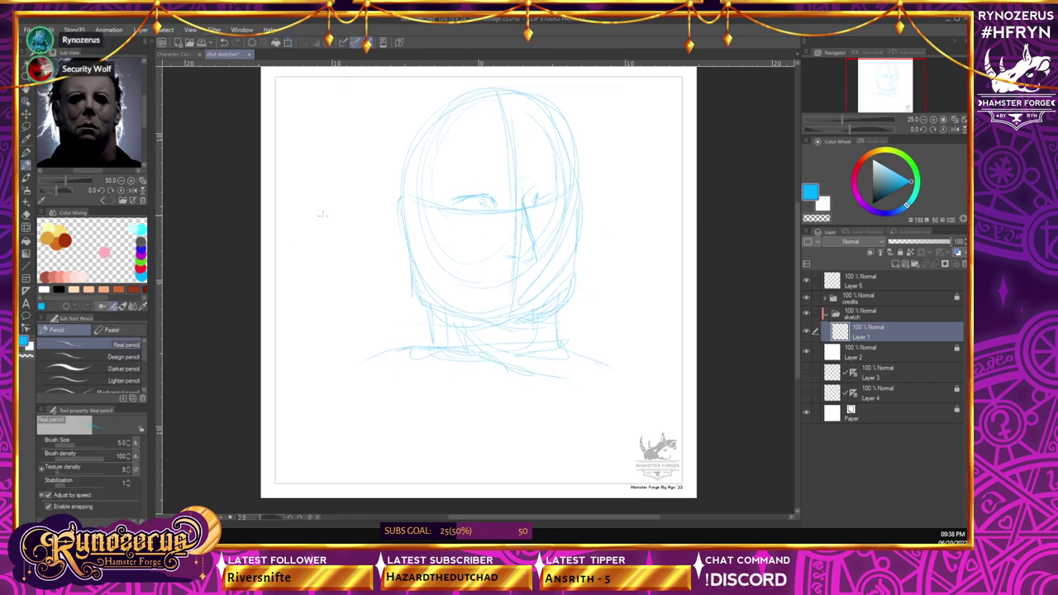
- Reduce the reference portrait to 25% and rough in the collar and chest shapes below the neck
left_click(121, 180)
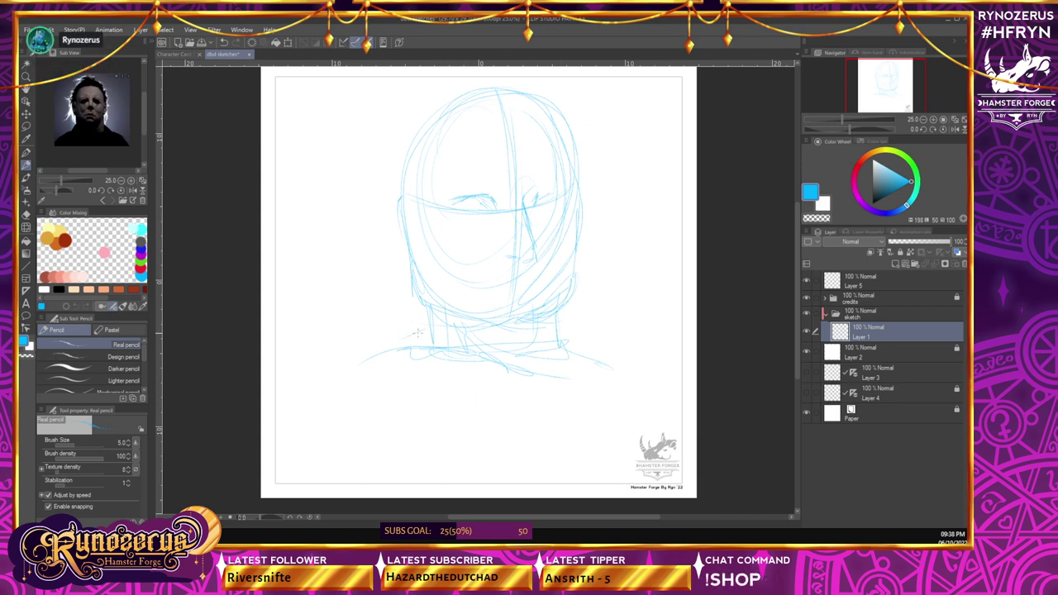
left_click_drag(491, 372, 542, 455)
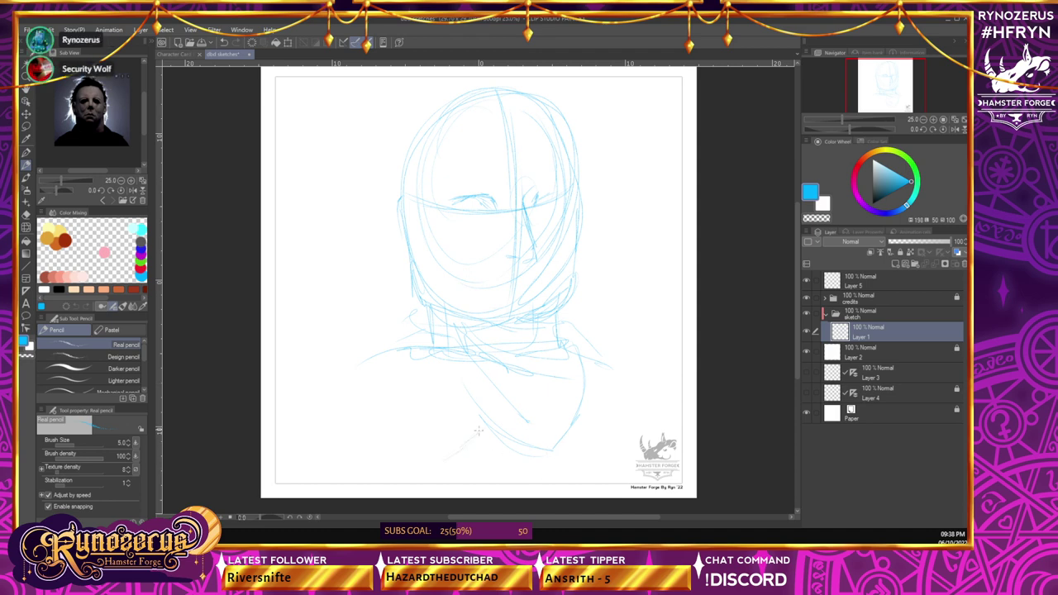
left_click_drag(479, 431, 520, 472)
left_click_drag(587, 407, 641, 406)
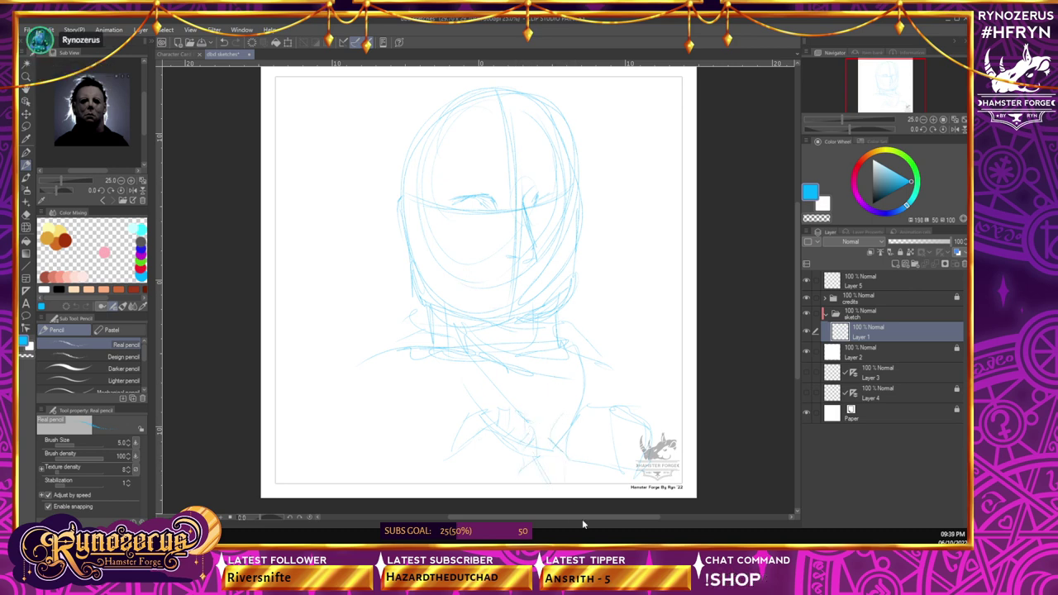
- Erase the lower chest lines with the Hard eraser, then redraw the chest contours and the collar's left edge with the Real pencil
left_click(27, 216)
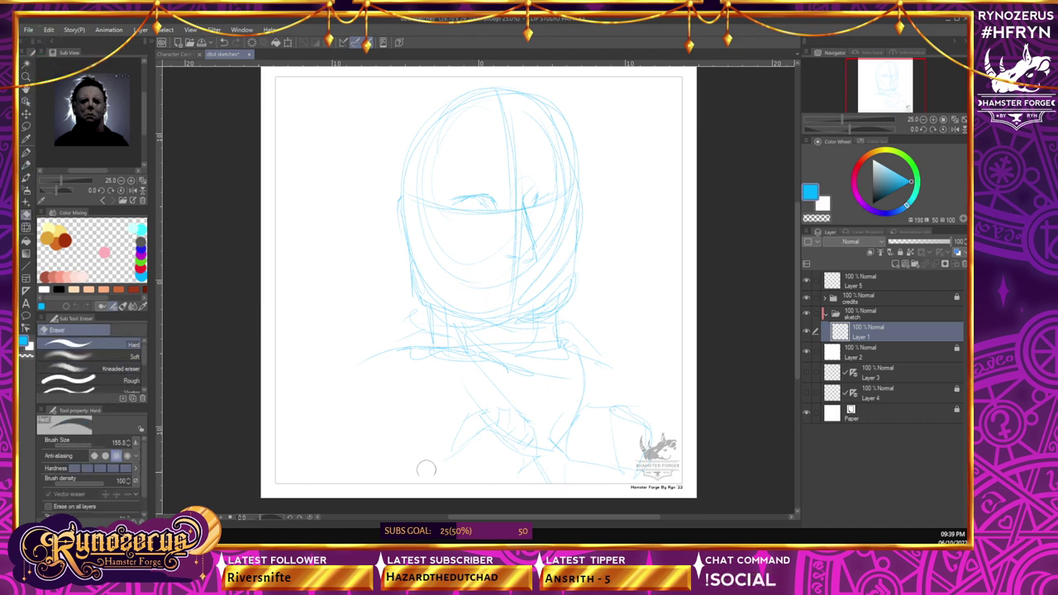
mouse_move(558, 393)
left_mouse_down()
mouse_move(519, 464)
mouse_move(605, 399)
mouse_move(535, 471)
mouse_move(642, 398)
mouse_move(586, 471)
mouse_move(659, 417)
mouse_move(647, 455)
left_mouse_up()
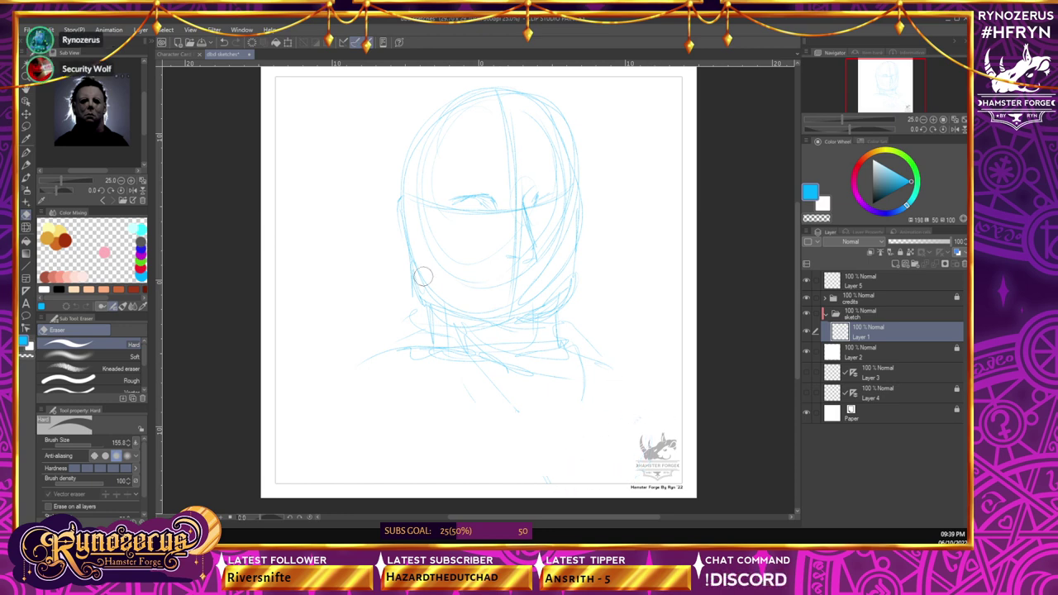
left_click(26, 168)
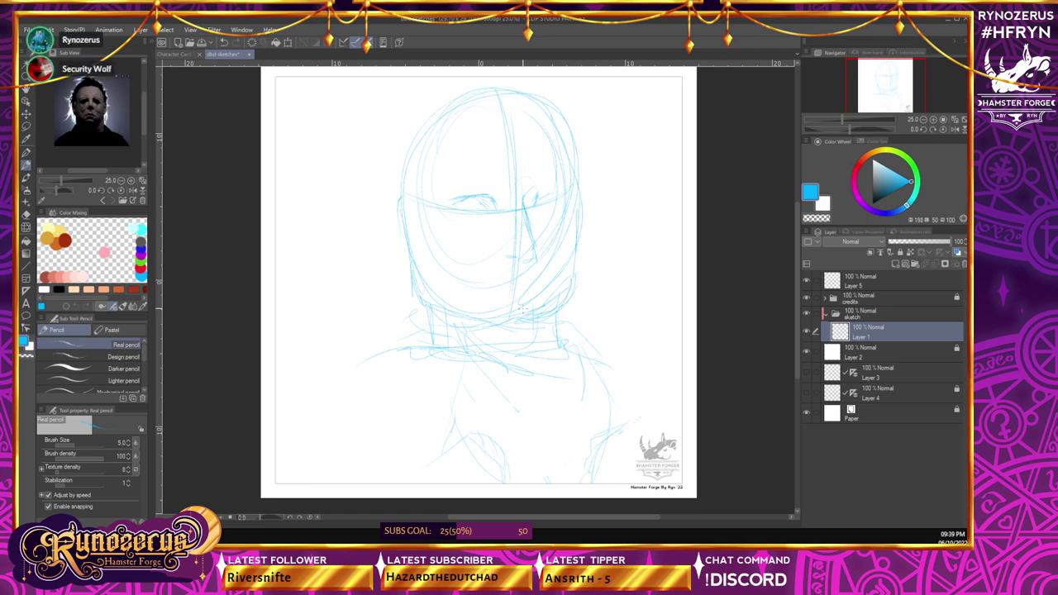
mouse_move(420, 309)
left_mouse_down()
mouse_move(399, 316)
mouse_move(380, 356)
left_mouse_up()
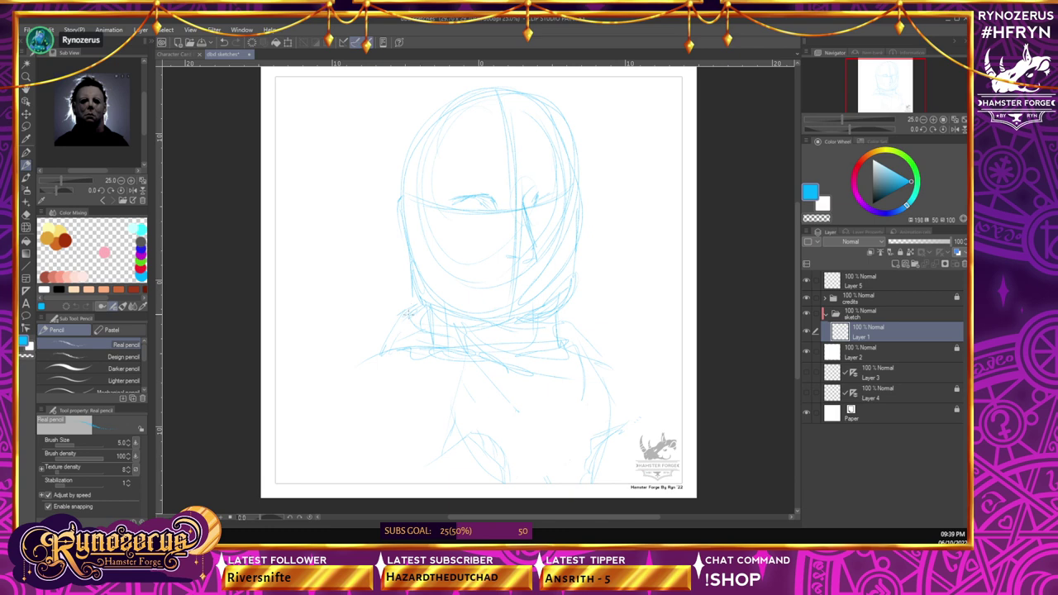
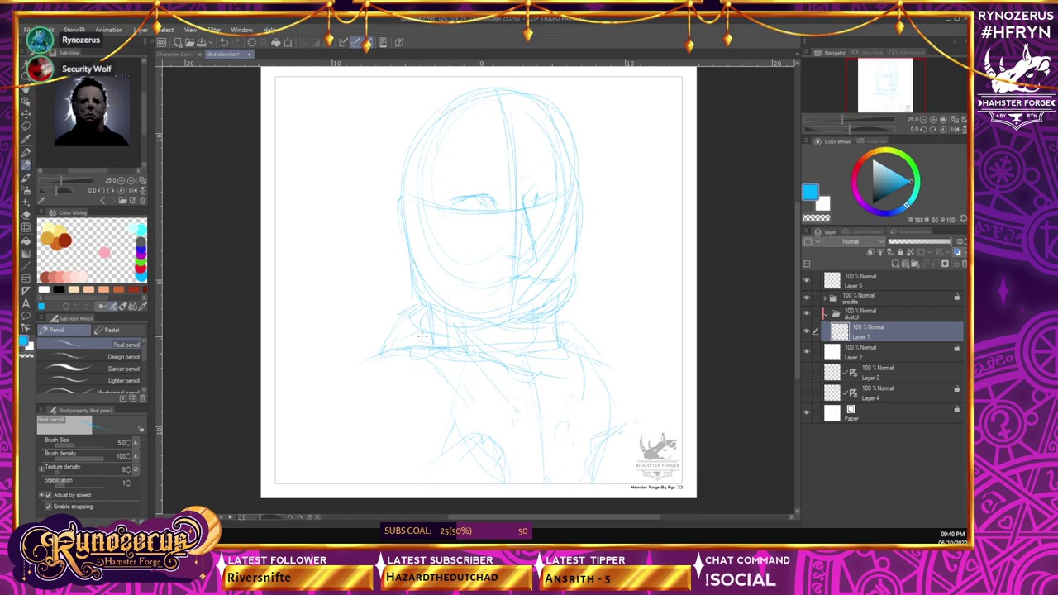
- Sketch the sloping shoulders and sleeves on both sides of the torso, plus loose hair strokes at the top of the head
mouse_move(382, 354)
left_mouse_down()
mouse_move(346, 378)
mouse_move(318, 460)
left_mouse_up()
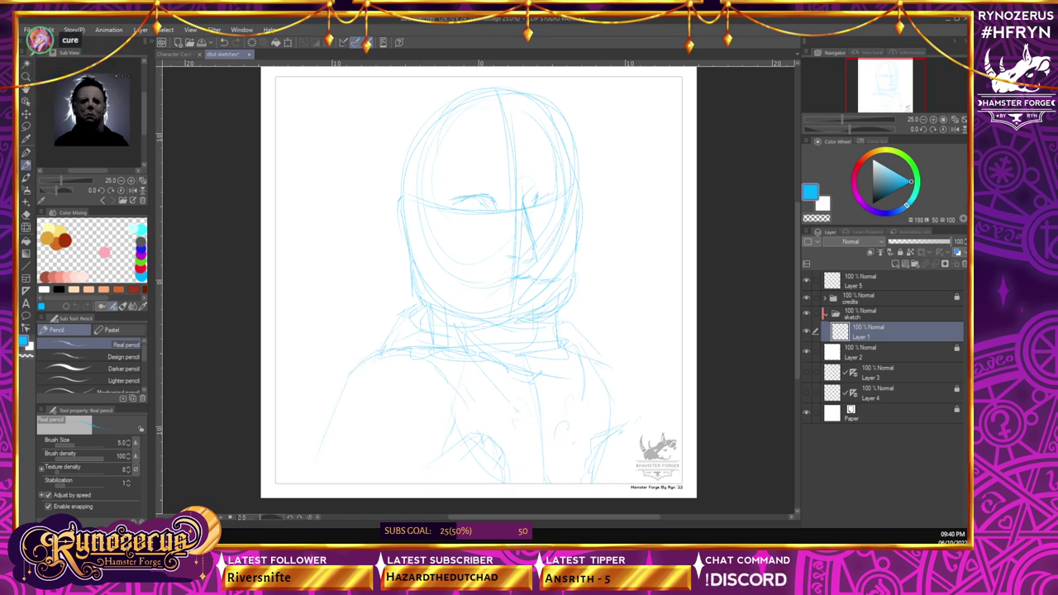
left_click_drag(610, 367, 677, 397)
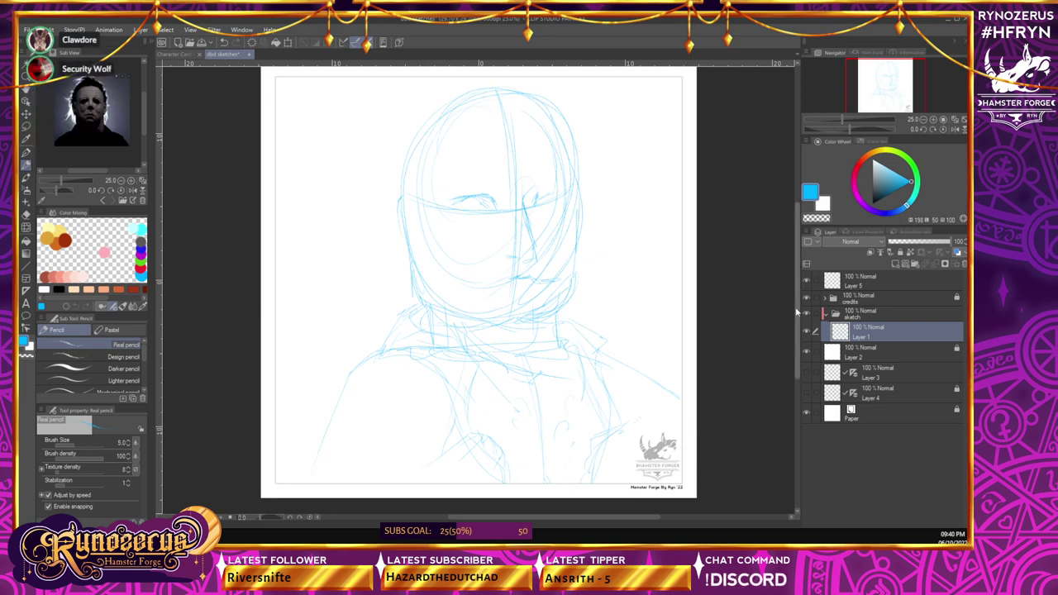
scroll(797, 322, "down", 3)
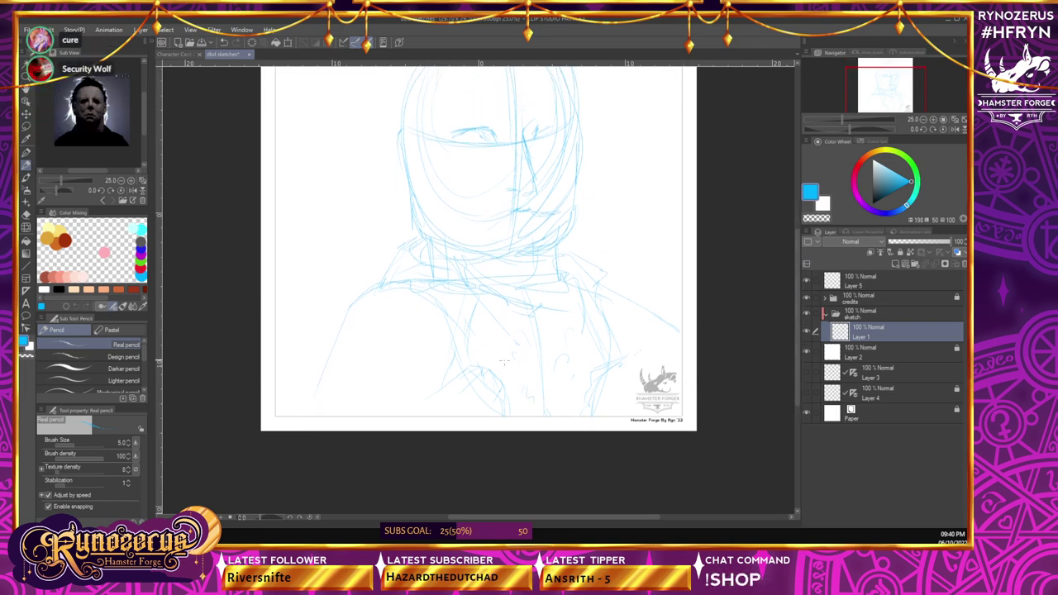
scroll(504, 362, "up", 2)
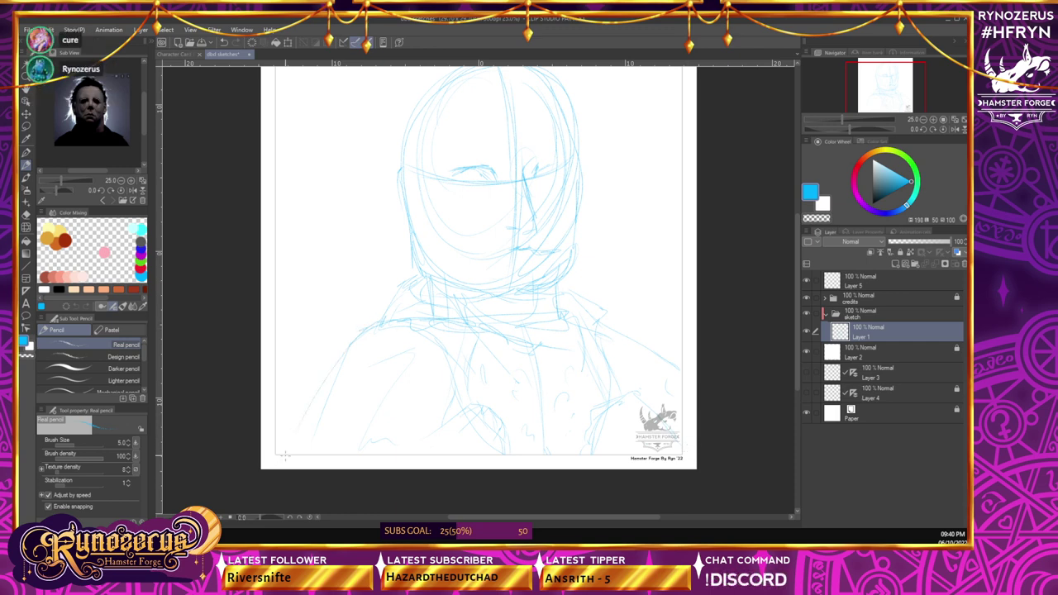
scroll(798, 322, "up", 2)
scroll(491, 190, "up", 2)
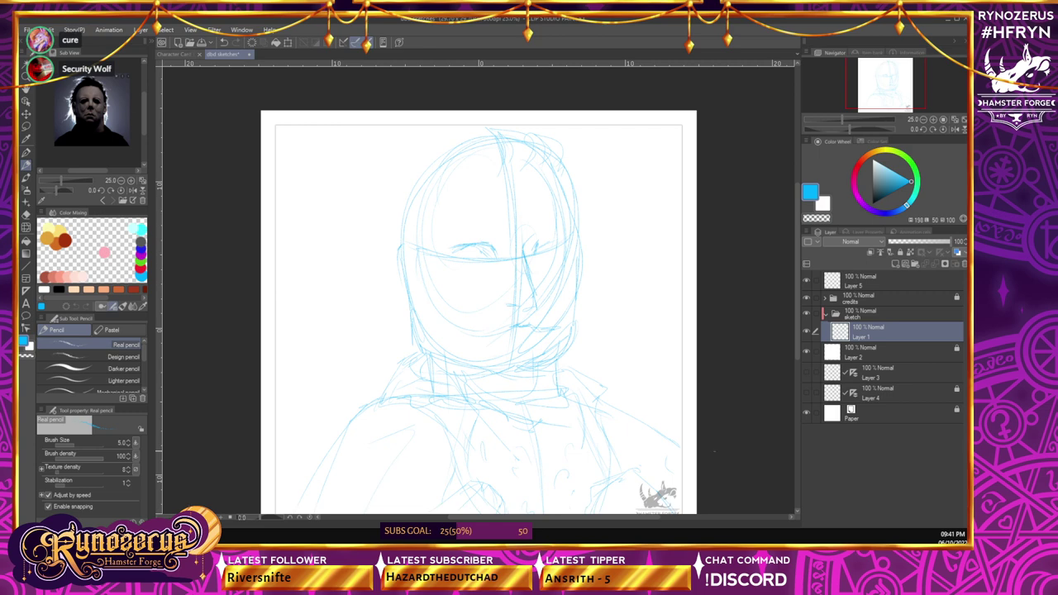
- Strengthen the nose, cheek and shoulder lines, then erase the overlapping chin and upper neck lines and return to the Real pencil
left_click_drag(797, 308, 803, 319)
left_click(923, 120)
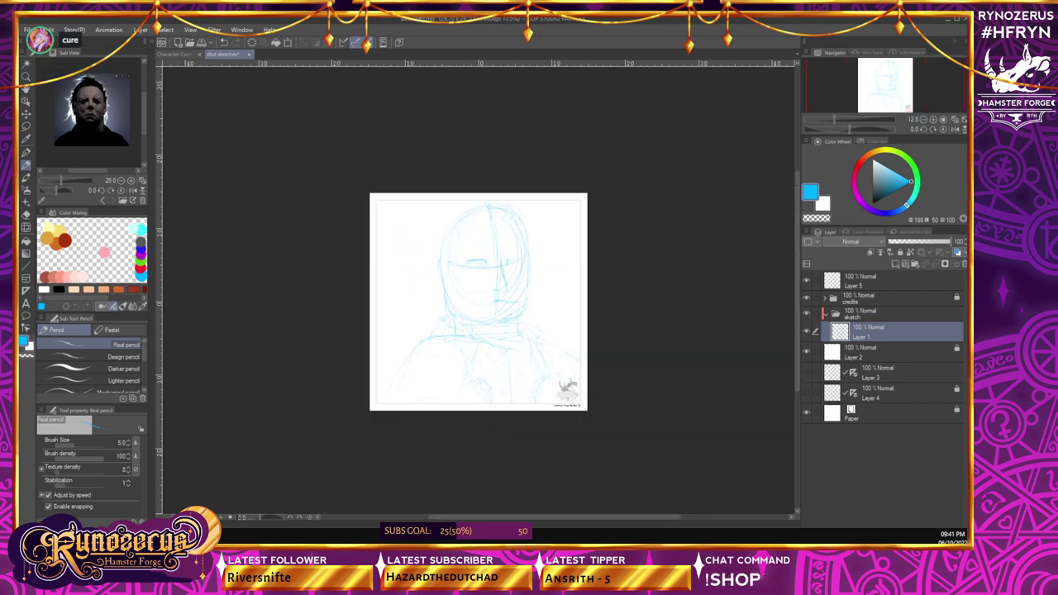
key("ctrl+plus")
scroll(796, 270, "down", 2)
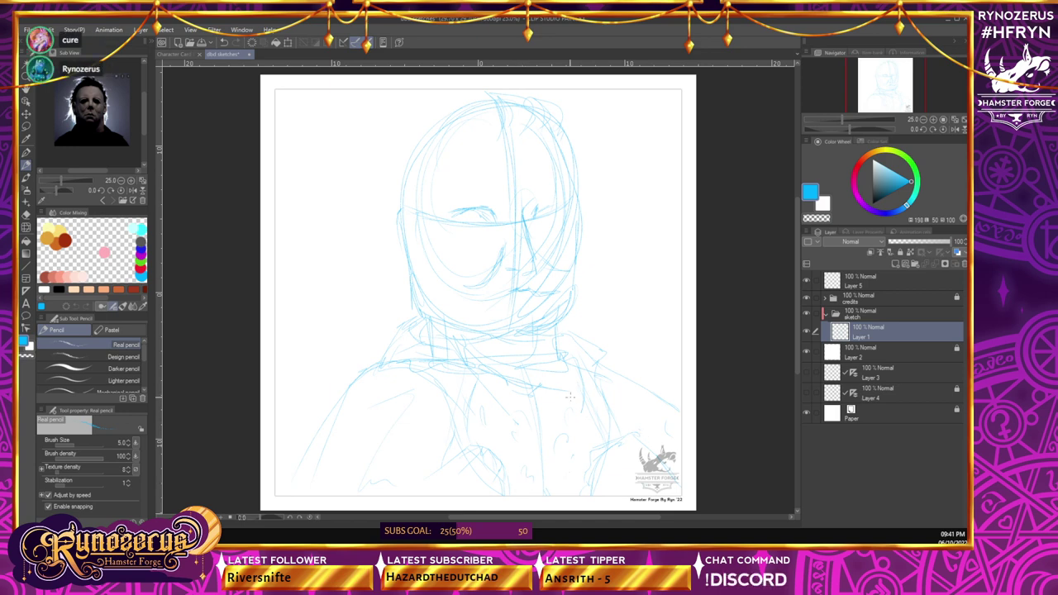
key("e")
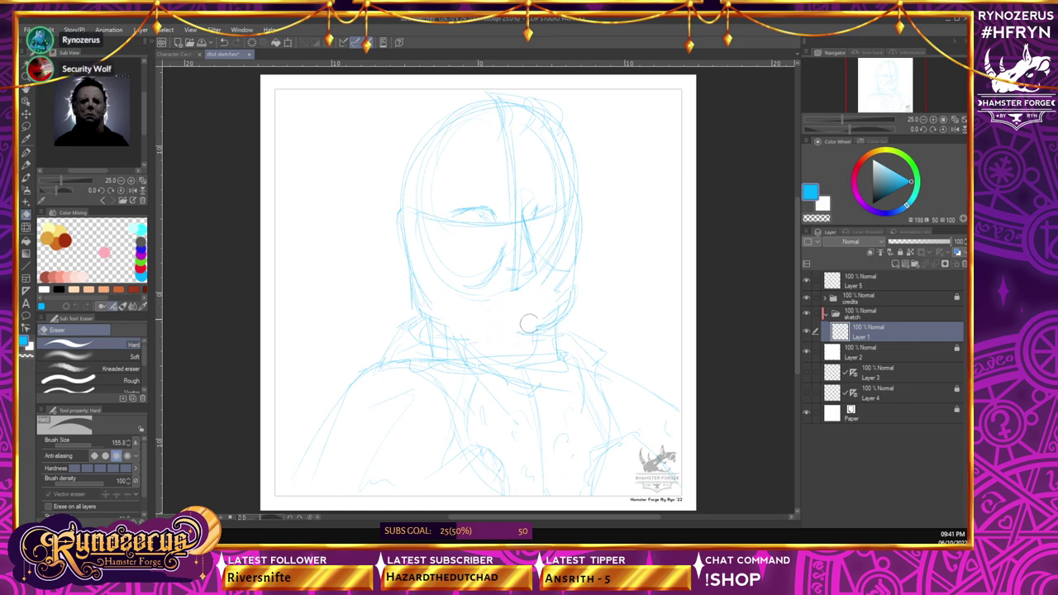
key("p")
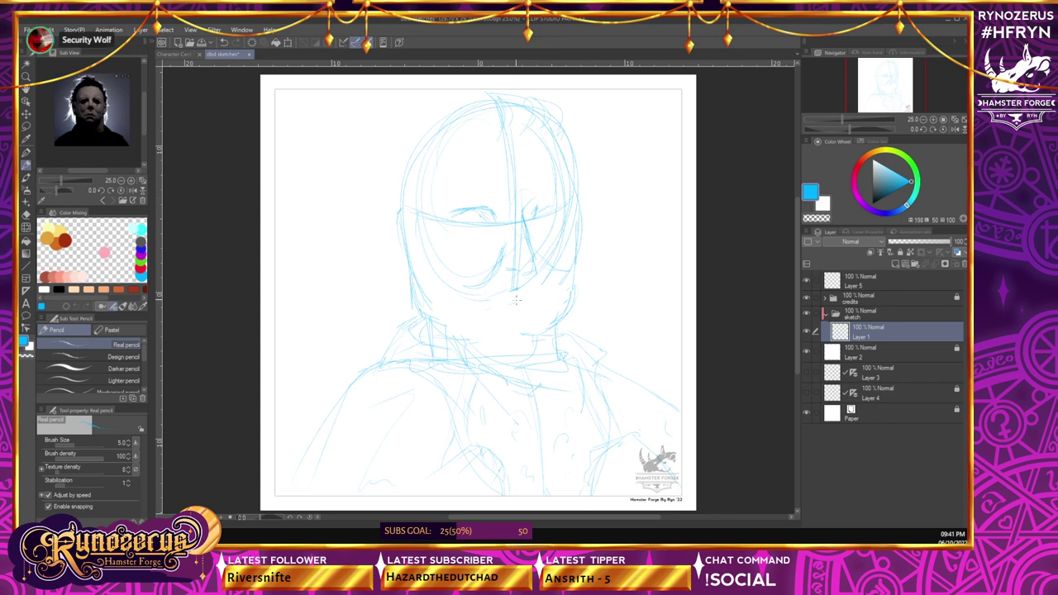
- Lower Layer 1's opacity to 41%, add a new layer above it, and set the Real pencil to red at size 27.5
left_click_drag(943, 242, 913, 243)
left_click(897, 264)
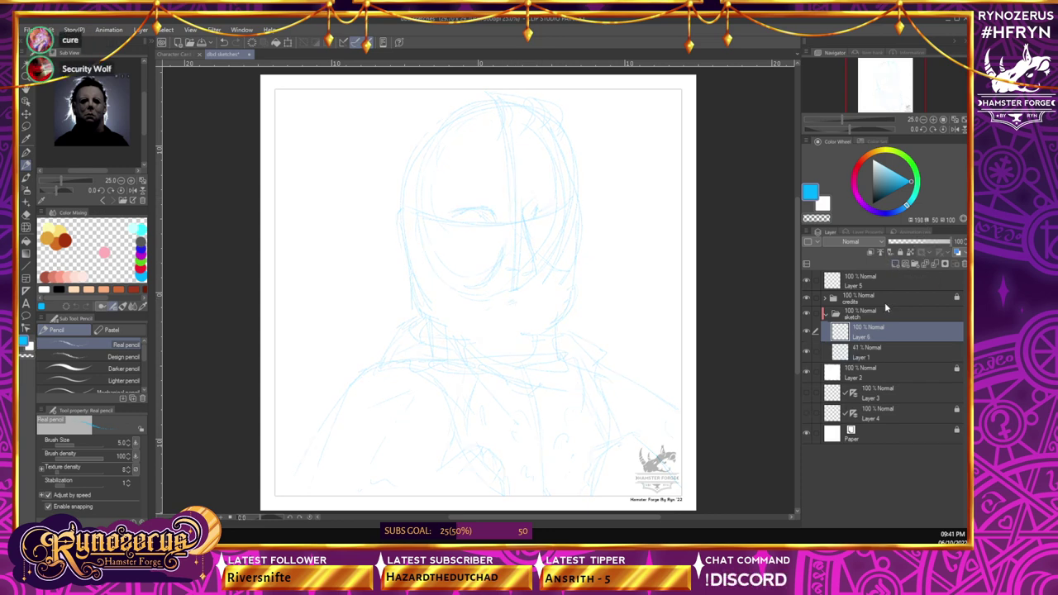
left_click(138, 269)
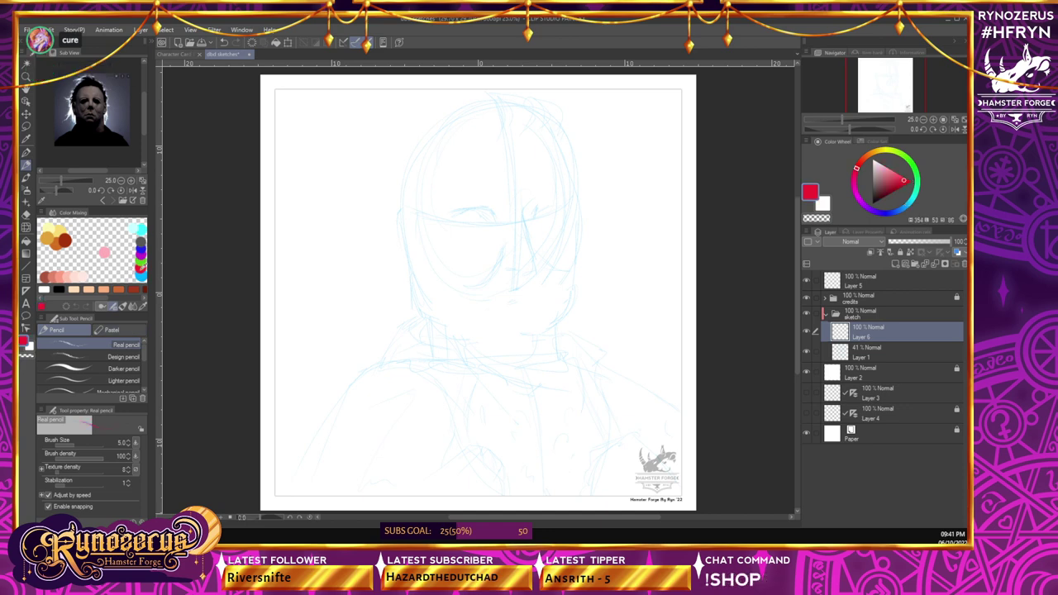
left_click(78, 445)
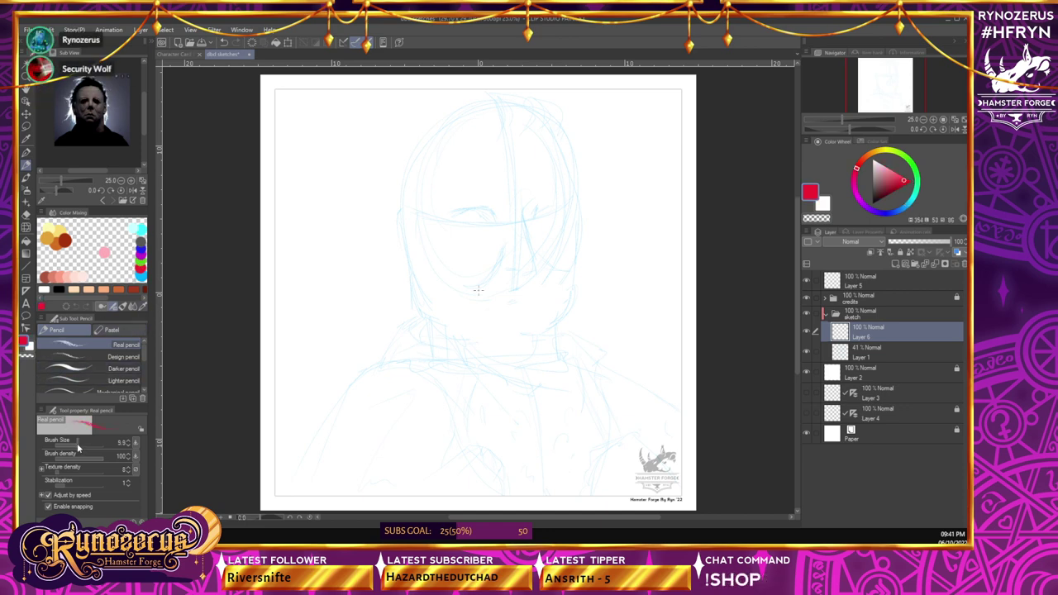
left_click(89, 447)
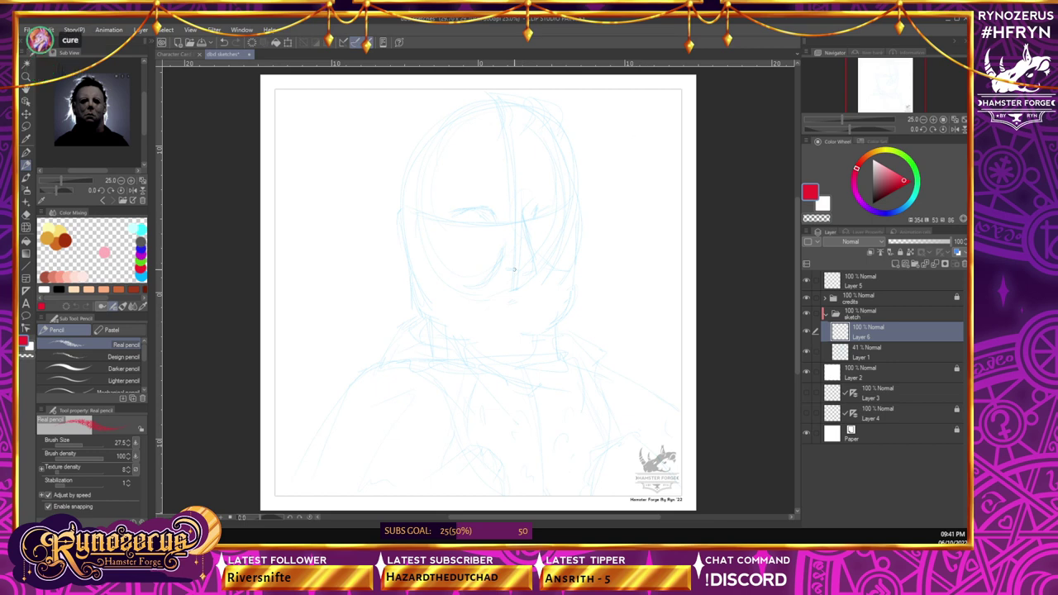
left_click_drag(512, 269, 529, 268)
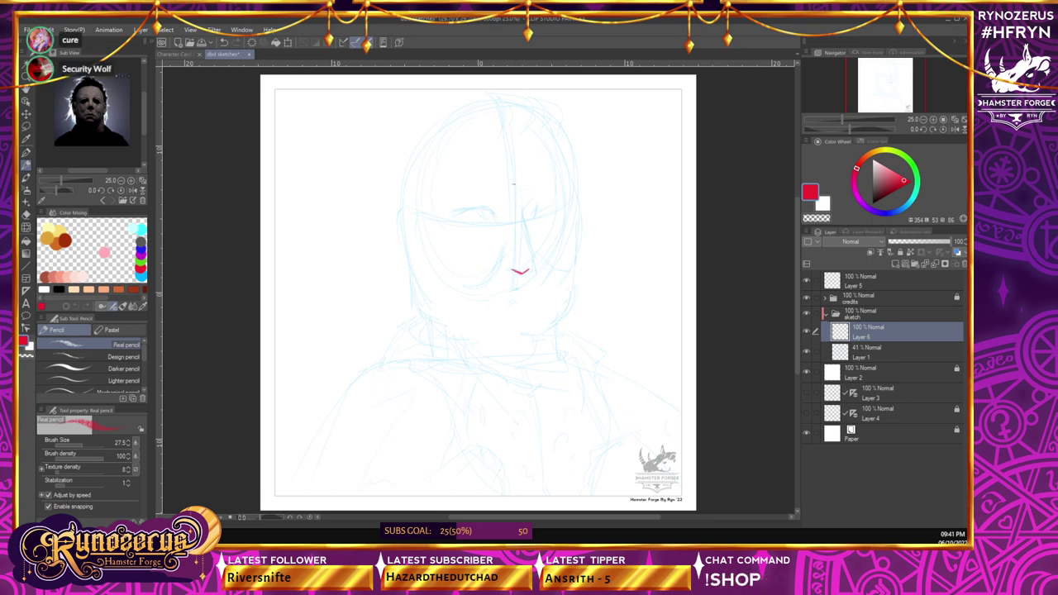
key("ctrl+z")
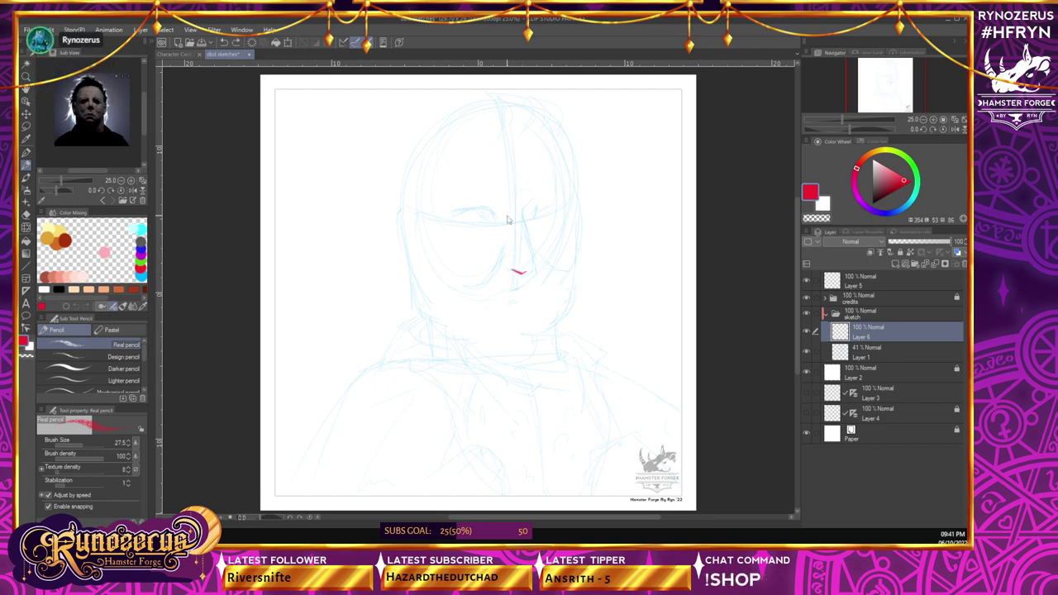
key("ctrl+z")
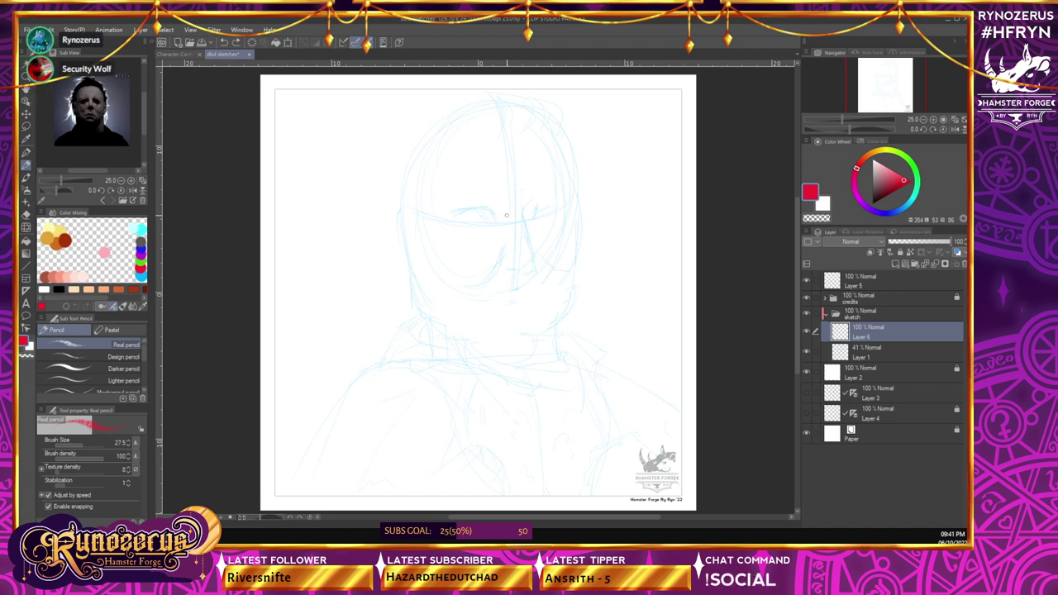
left_click_drag(525, 203, 521, 213)
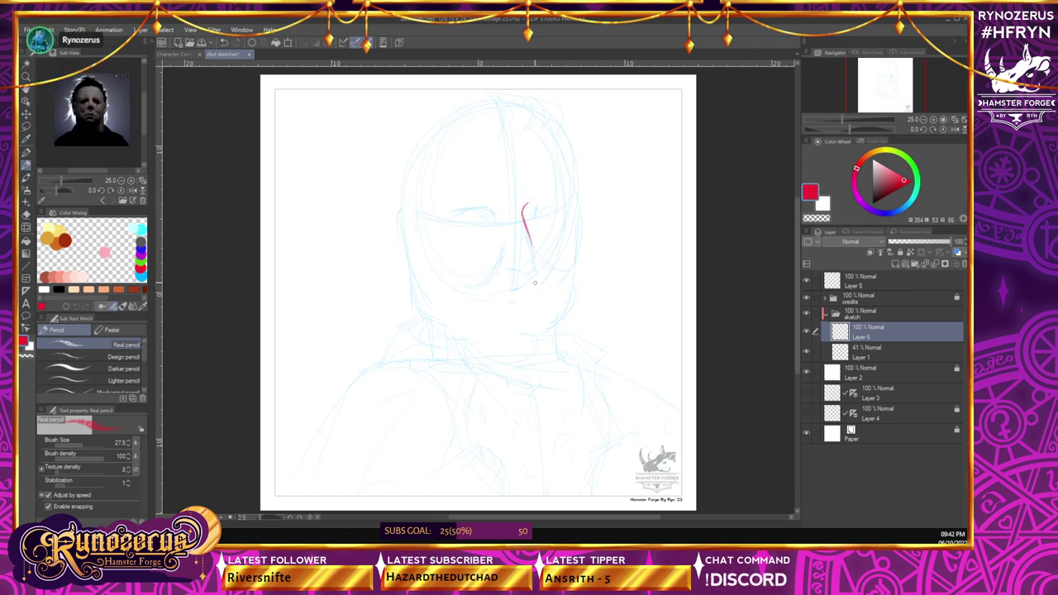
key("ctrl+z")
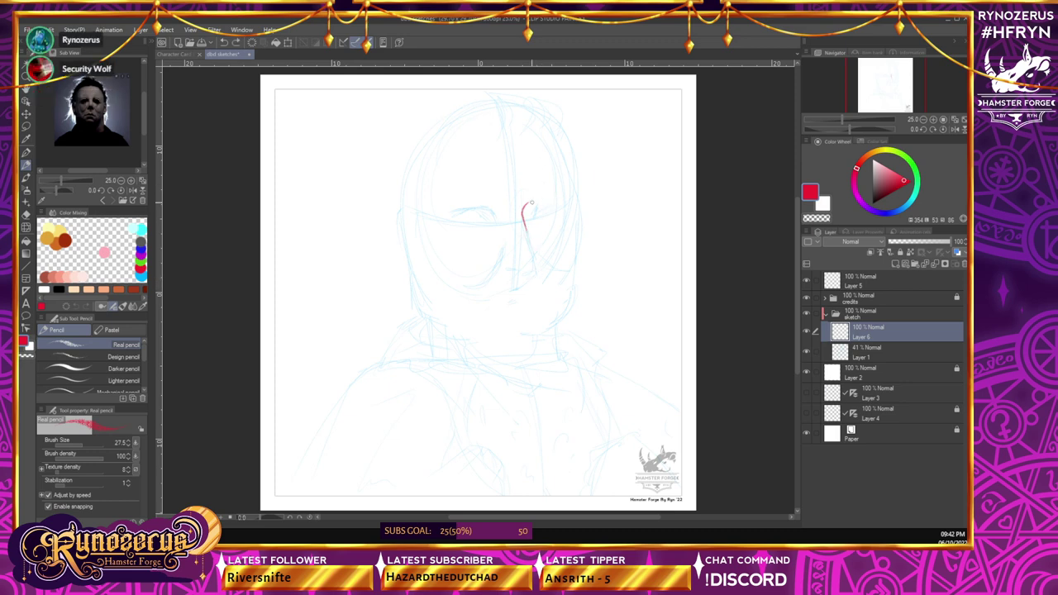
mouse_move(524, 215)
left_mouse_down()
mouse_move(536, 269)
mouse_move(522, 280)
left_mouse_up()
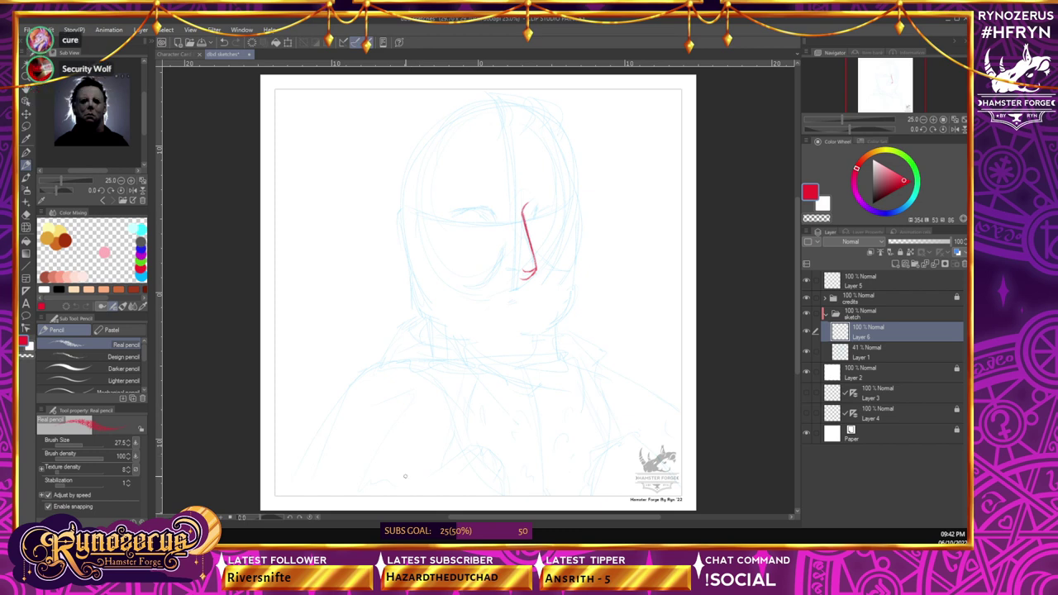
key("ctrl+z")
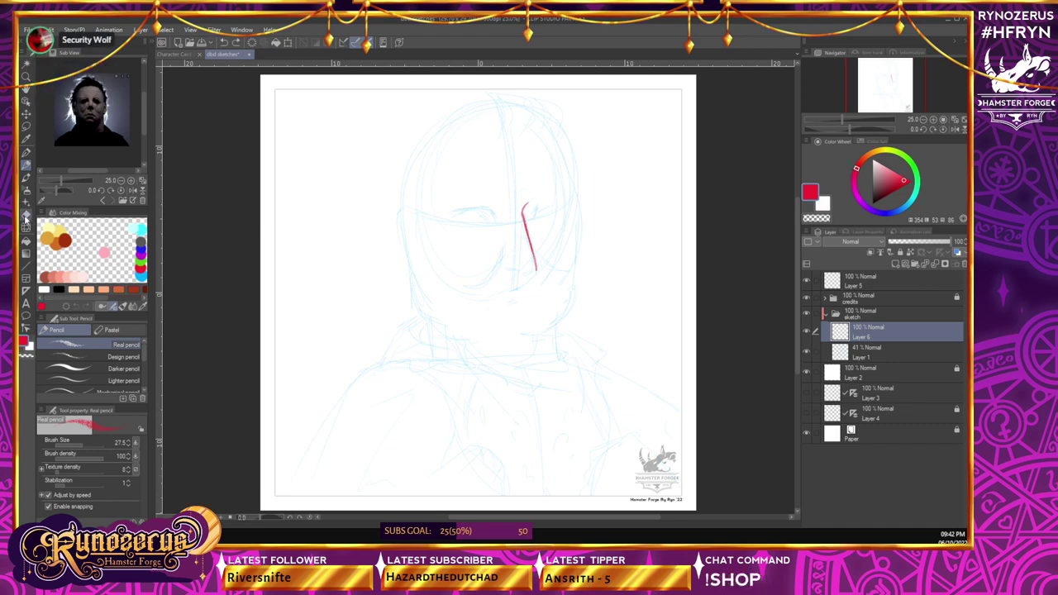
left_click(25, 218)
left_click_drag(545, 284, 529, 240)
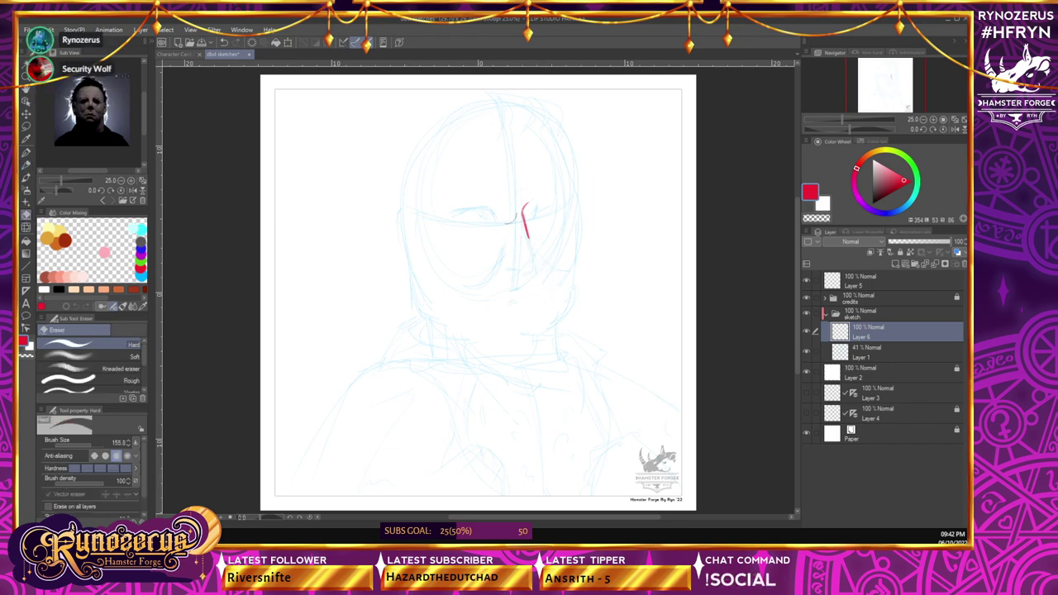
- Set the Real pencil's size to 22.4, erase the red nose bridge line, and draw a short curve for the nose's base
left_click(26, 180)
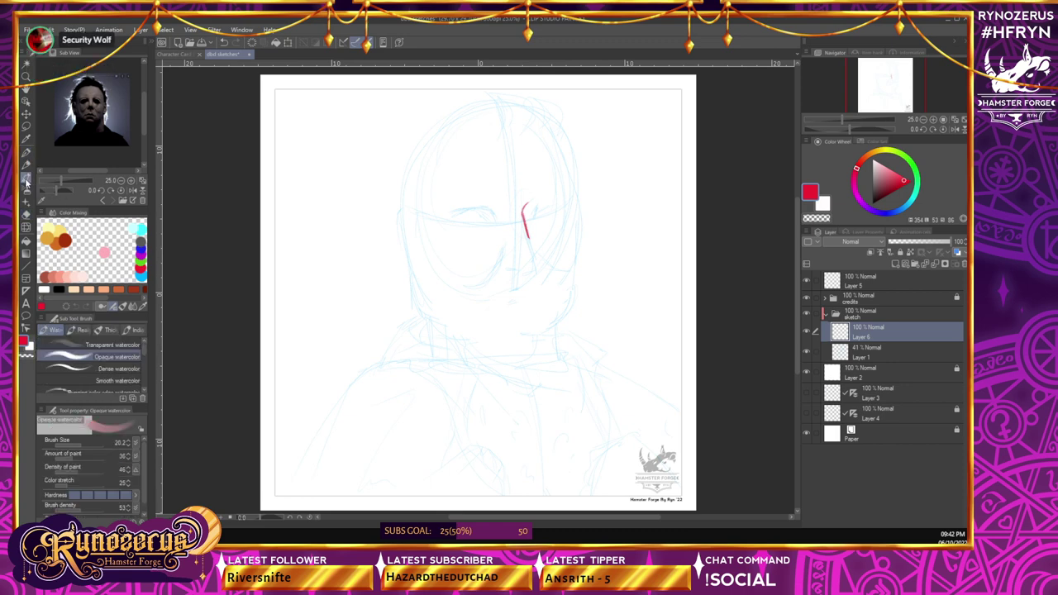
left_click(25, 165)
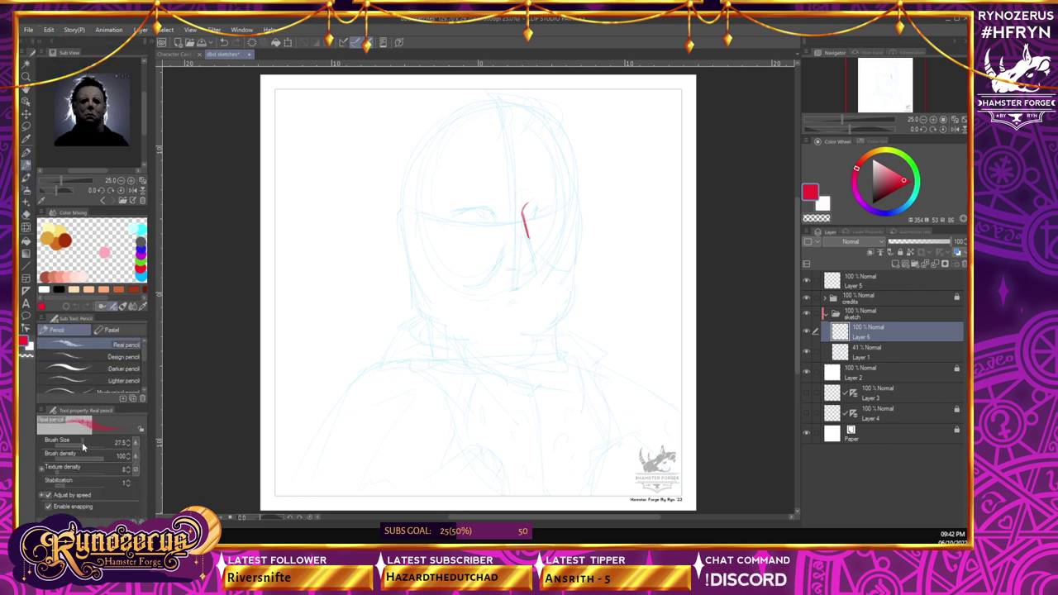
left_click_drag(81, 442, 83, 439)
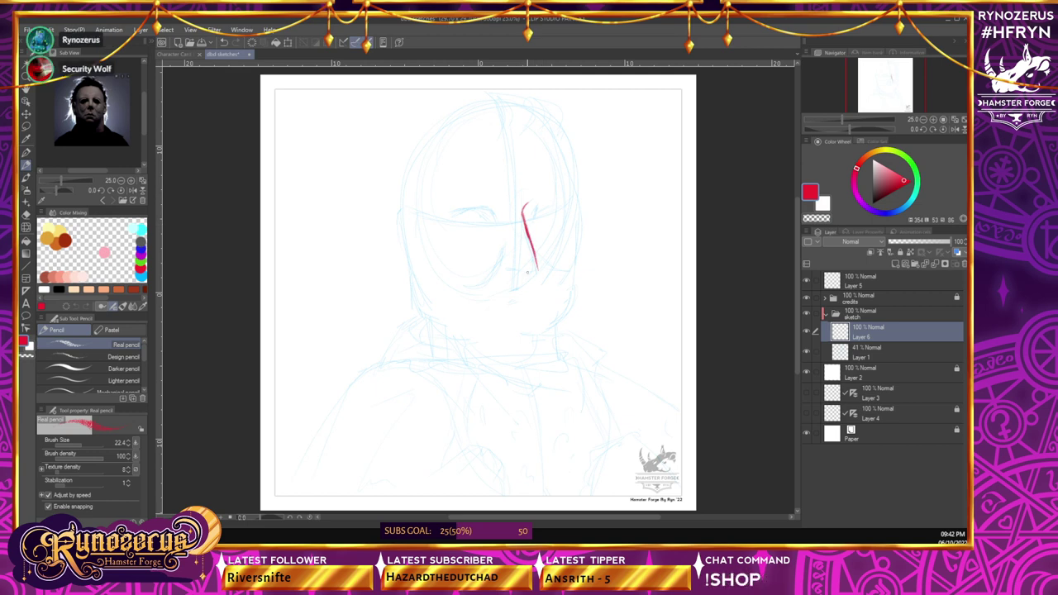
left_click(26, 214)
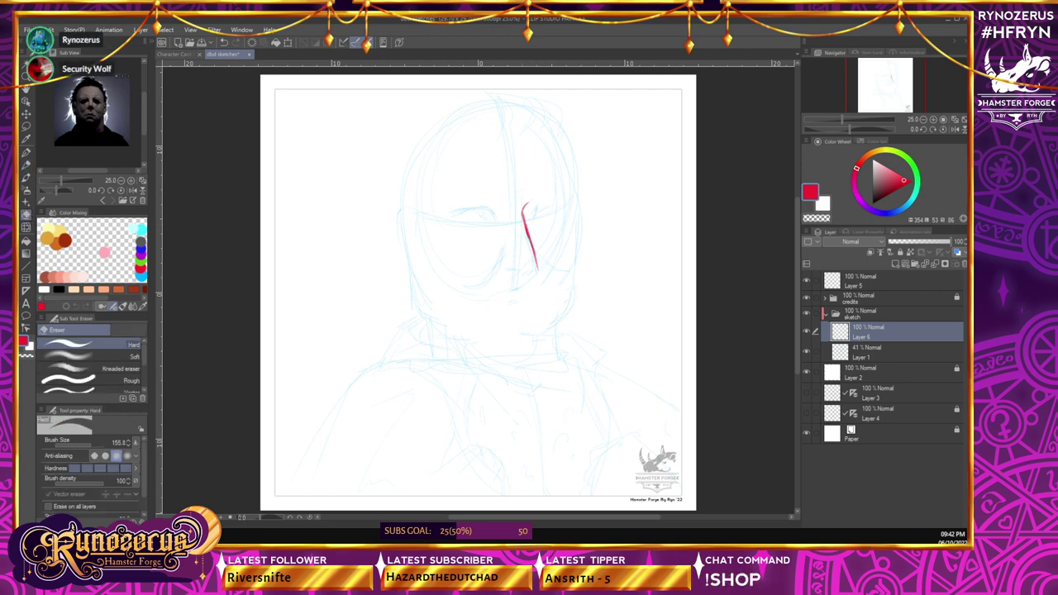
left_click_drag(524, 201, 542, 283)
left_click(26, 159)
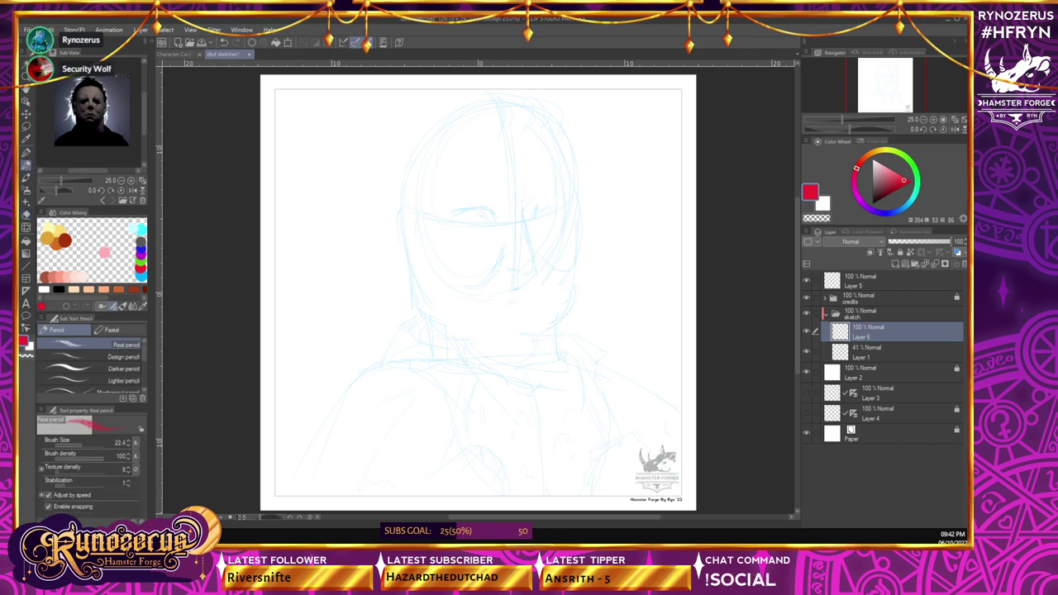
left_click_drag(510, 278, 527, 281)
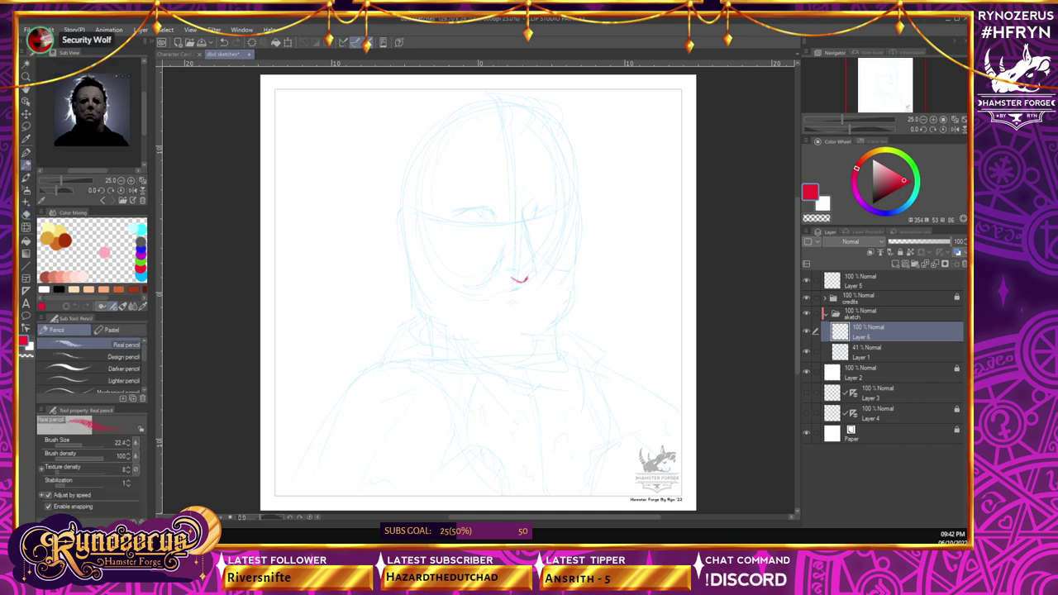
- Draw the nose bridge, inner brow lines, nostrils, lips and left upper eyelid in red over the blue construction
left_click_drag(522, 215, 521, 271)
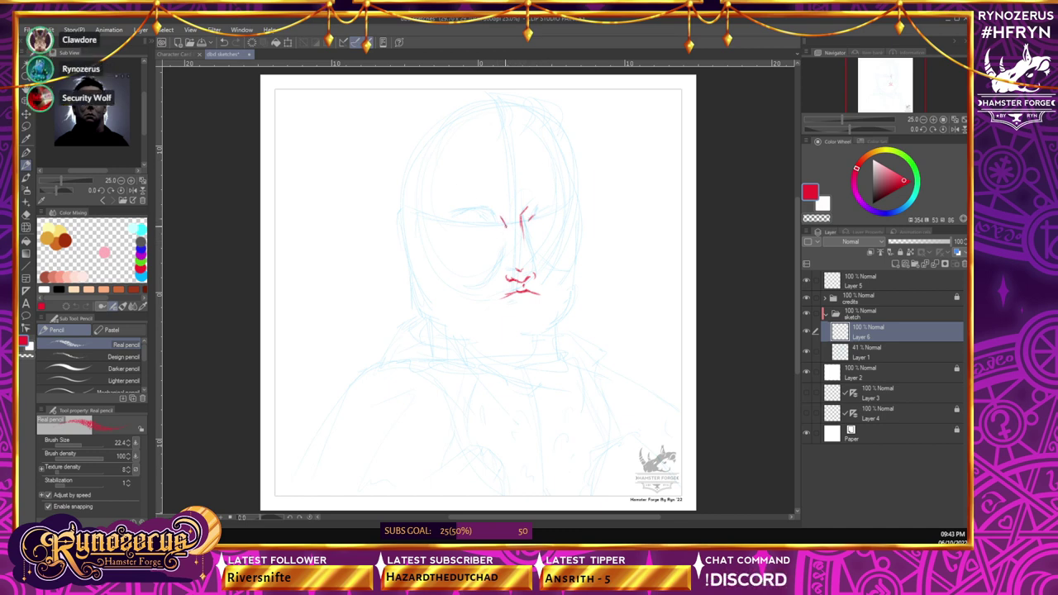
left_click_drag(504, 224, 486, 215)
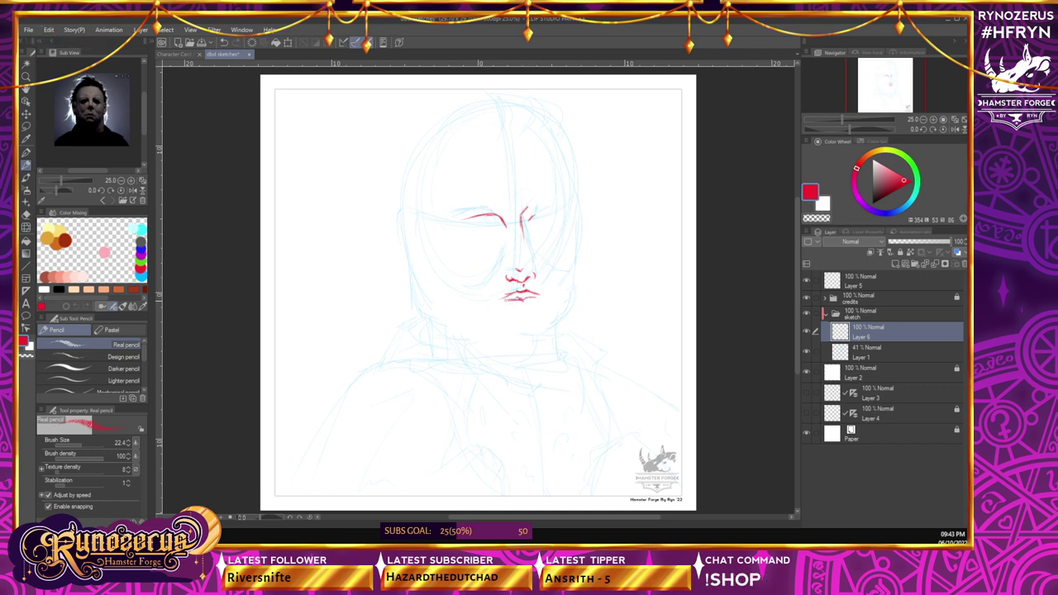
left_click(924, 129)
left_click(925, 129)
left_click(925, 129)
left_click(924, 129)
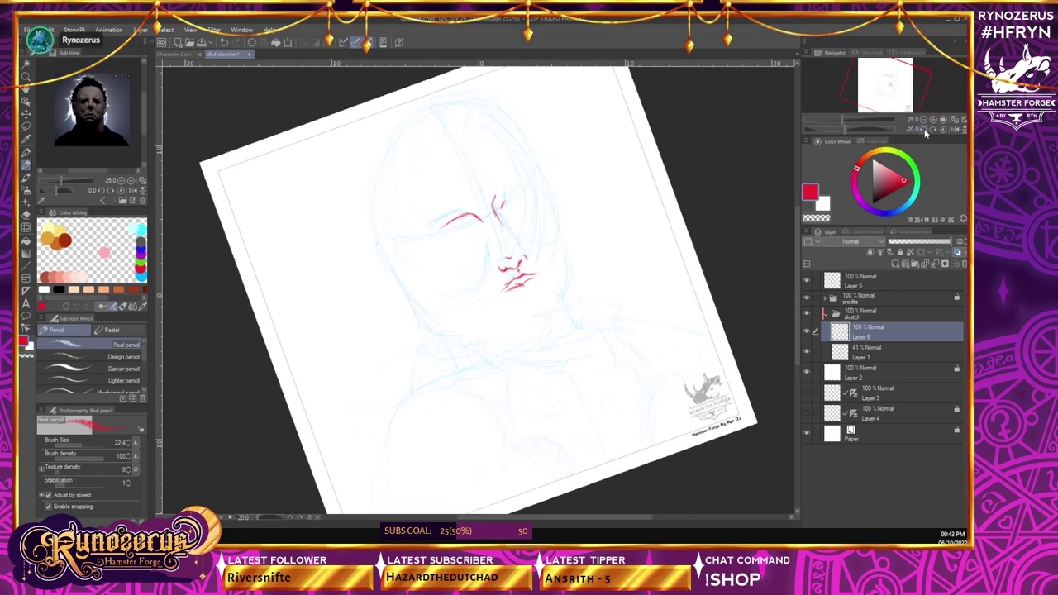
left_click(924, 129)
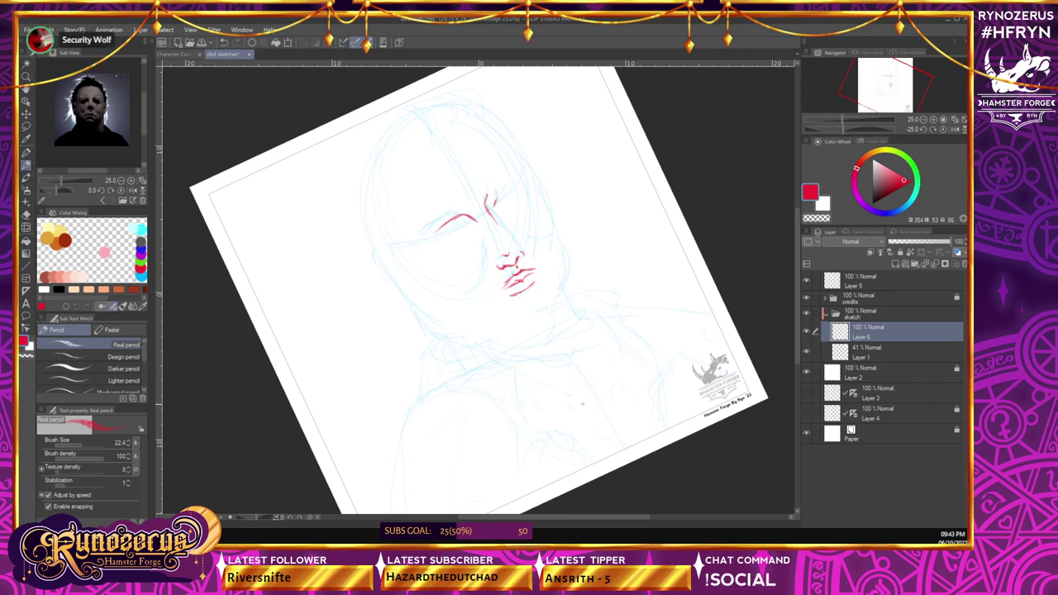
left_click(945, 129)
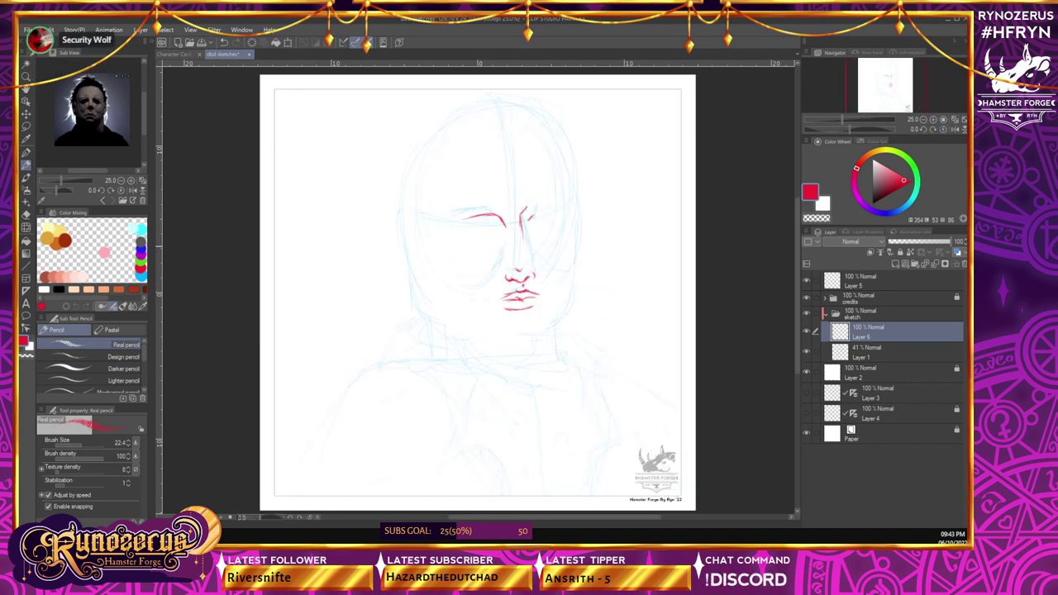
- Erase the red lips, then return to the Real pencil and outline the lower edge of the left eye socket
left_click(28, 213)
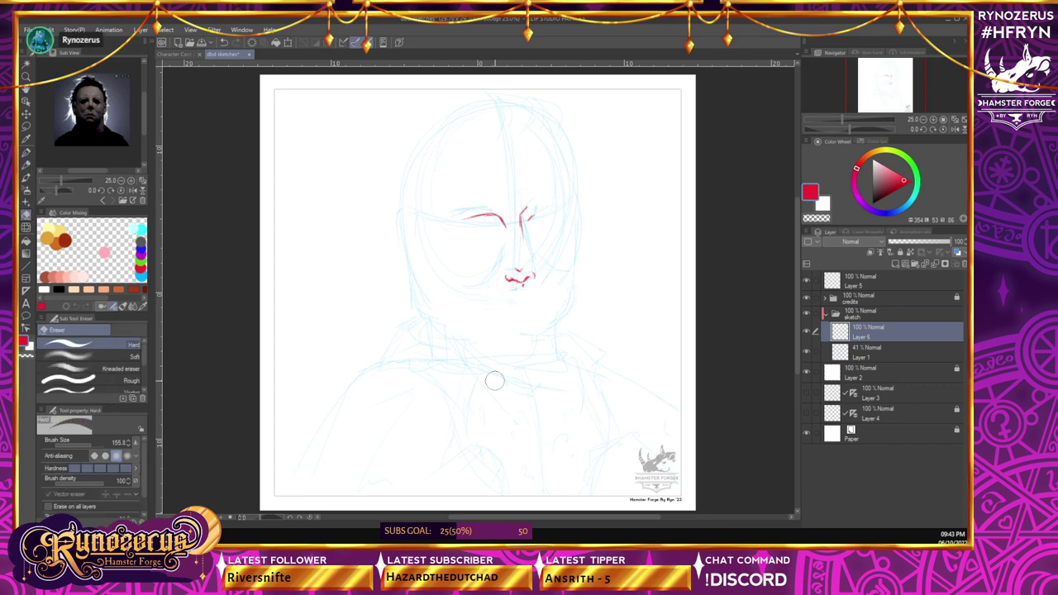
key("p")
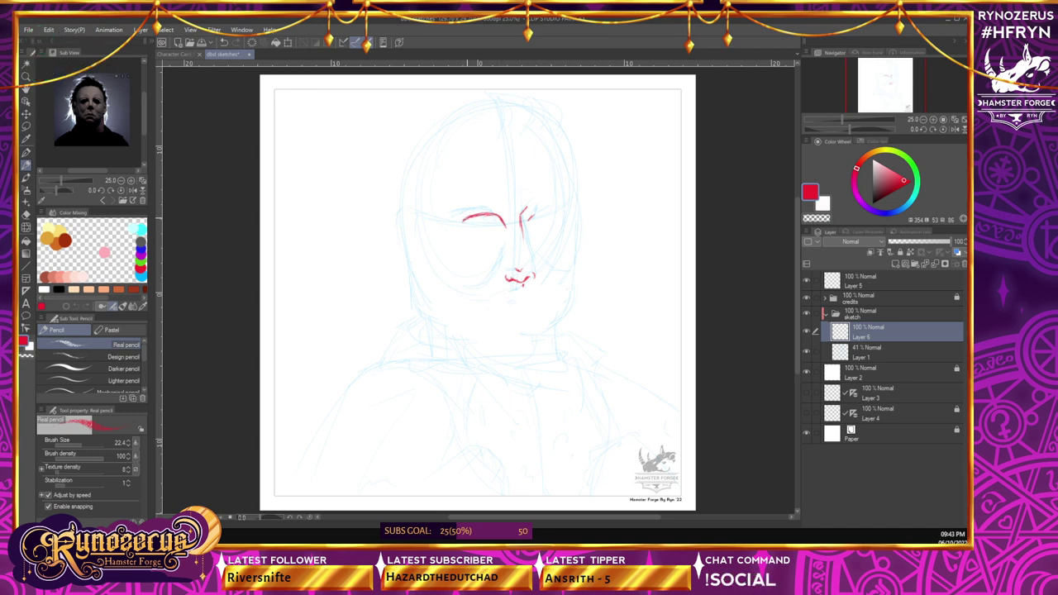
left_click_drag(465, 228, 474, 235)
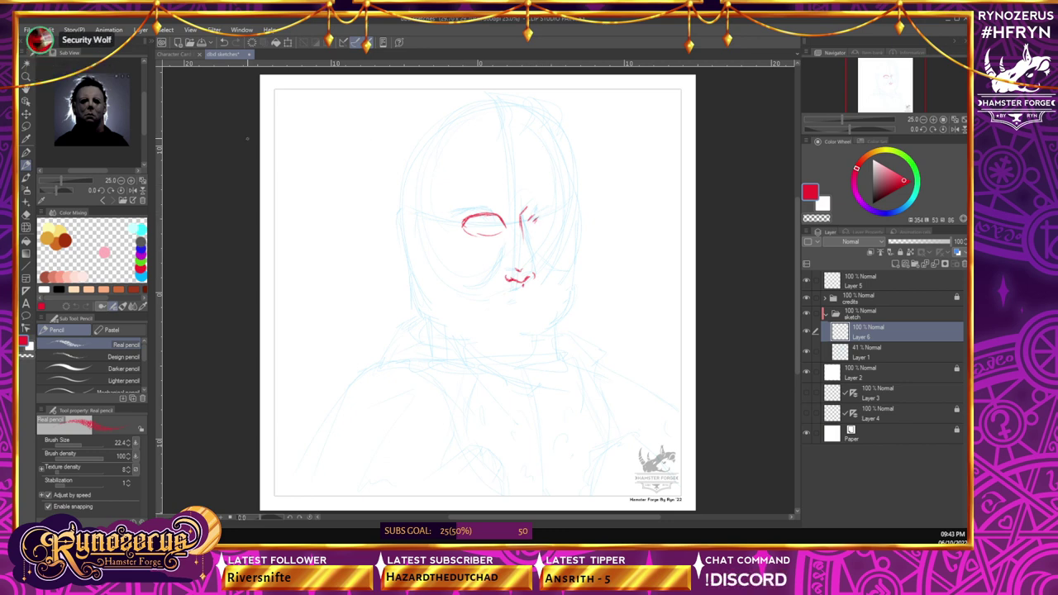
- Enlarge the face in the reference image, sketch thin eyebrows, and outline and hatch both eye sockets
scroll(121, 145, "up", 4)
left_click_drag(91, 83, 124, 136)
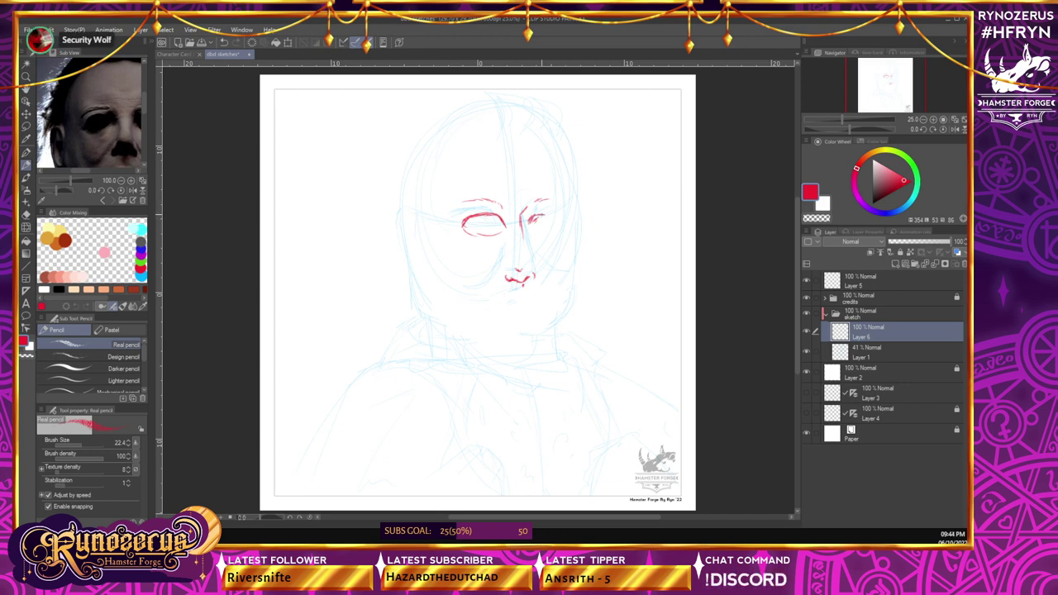
left_click_drag(538, 218, 562, 218)
mouse_move(467, 219)
left_mouse_down()
mouse_move(493, 213)
mouse_move(455, 229)
mouse_move(501, 234)
left_mouse_up()
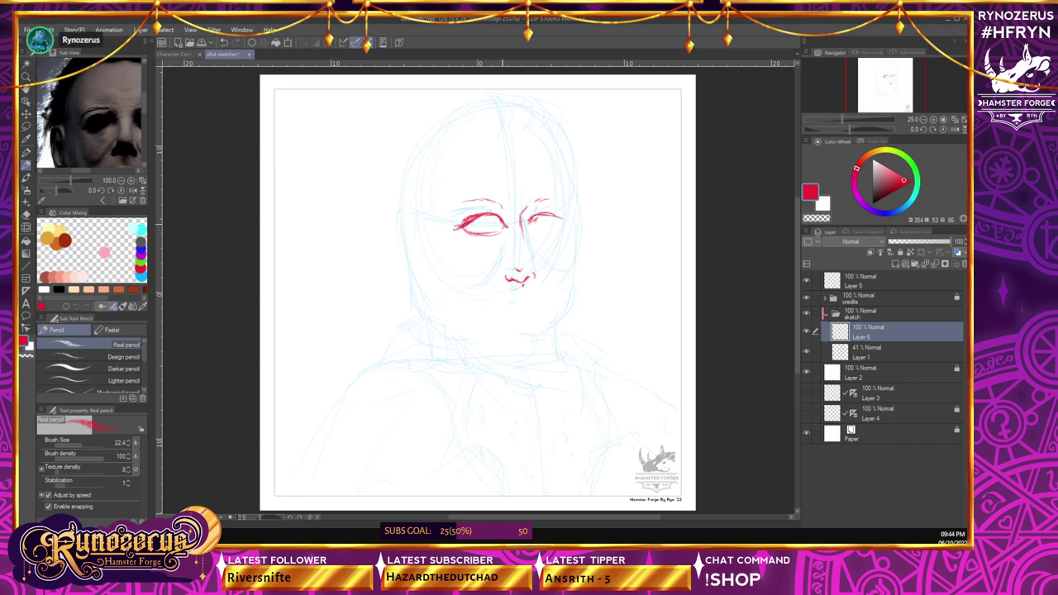
mouse_move(483, 216)
left_mouse_down()
mouse_move(468, 230)
mouse_move(567, 218)
left_mouse_up()
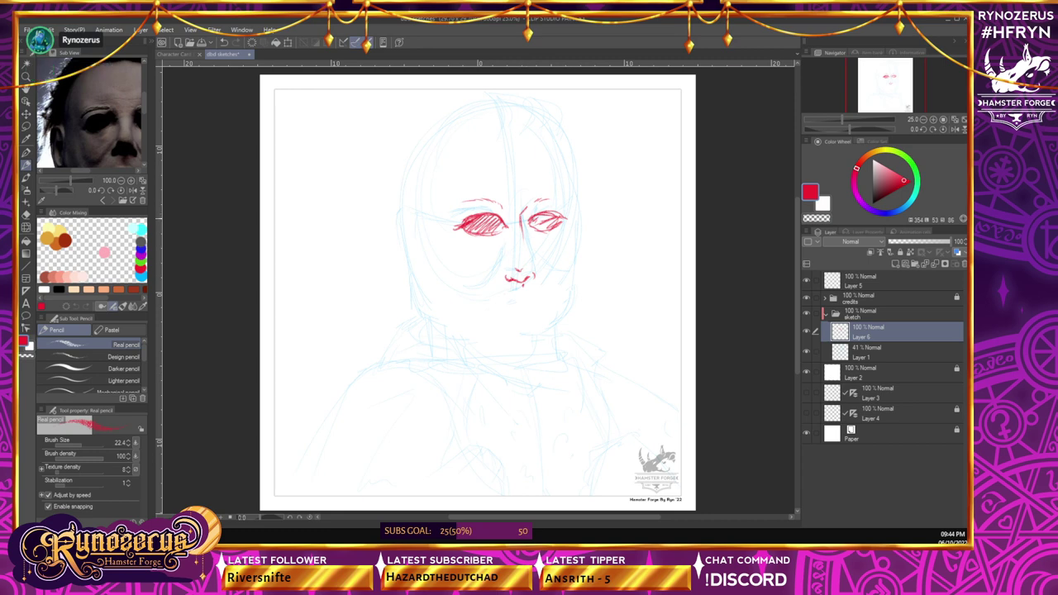
- Finish hatching the right eye, strengthen the side of the nose, and draw a downturned mouth with a short crease beneath it
mouse_move(539, 215)
left_mouse_down()
mouse_move(531, 225)
mouse_move(542, 229)
left_mouse_up()
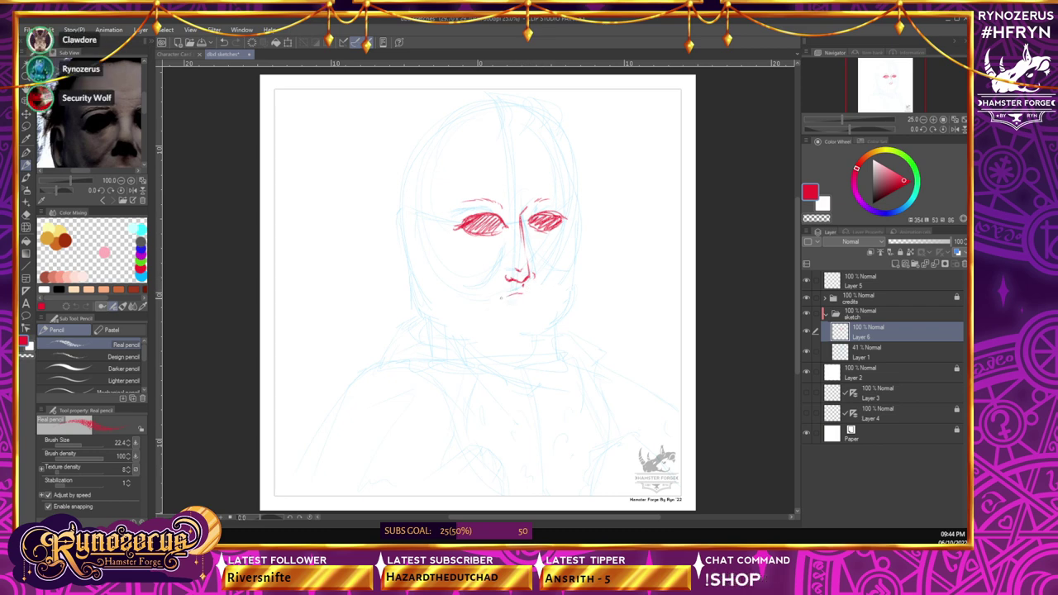
left_click_drag(535, 275, 541, 293)
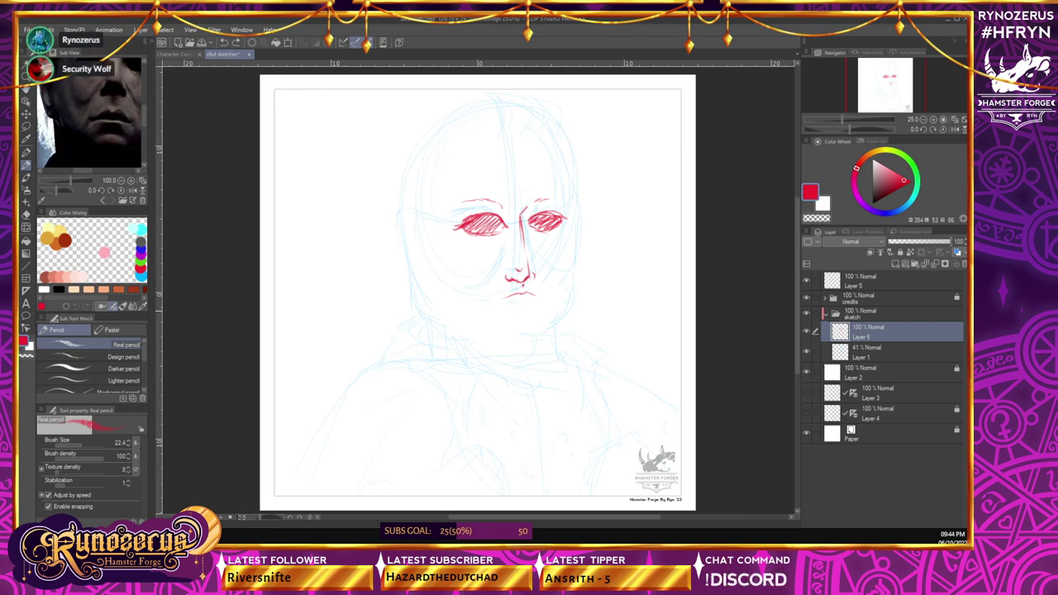
left_click_drag(509, 315, 523, 313)
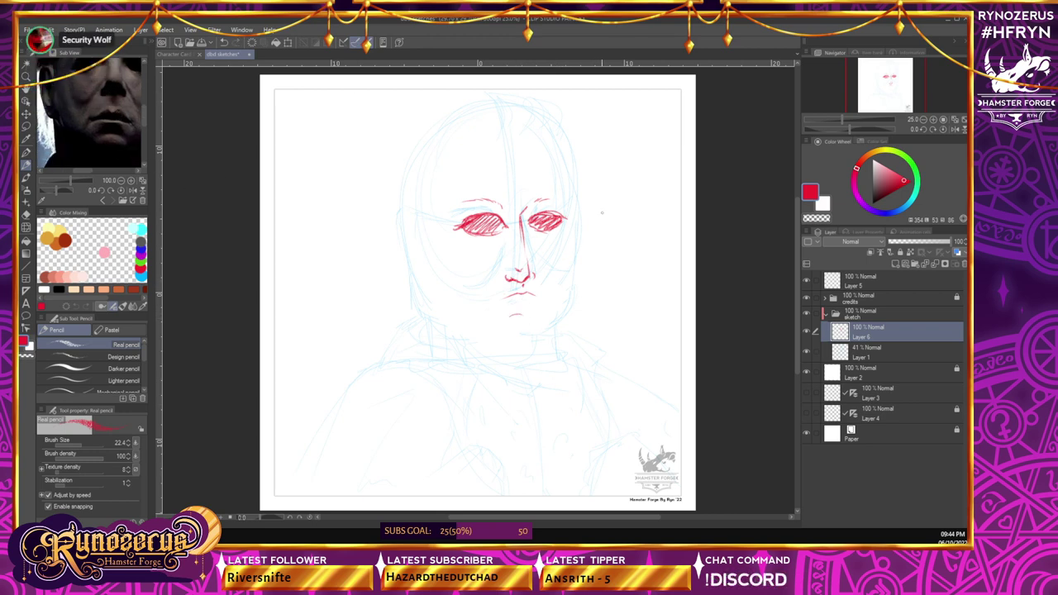
- Draw the curved cheek folds on both sides of the nose and outline the jaw and chin
mouse_move(533, 246)
left_mouse_down()
mouse_move(540, 263)
mouse_move(568, 273)
left_mouse_up()
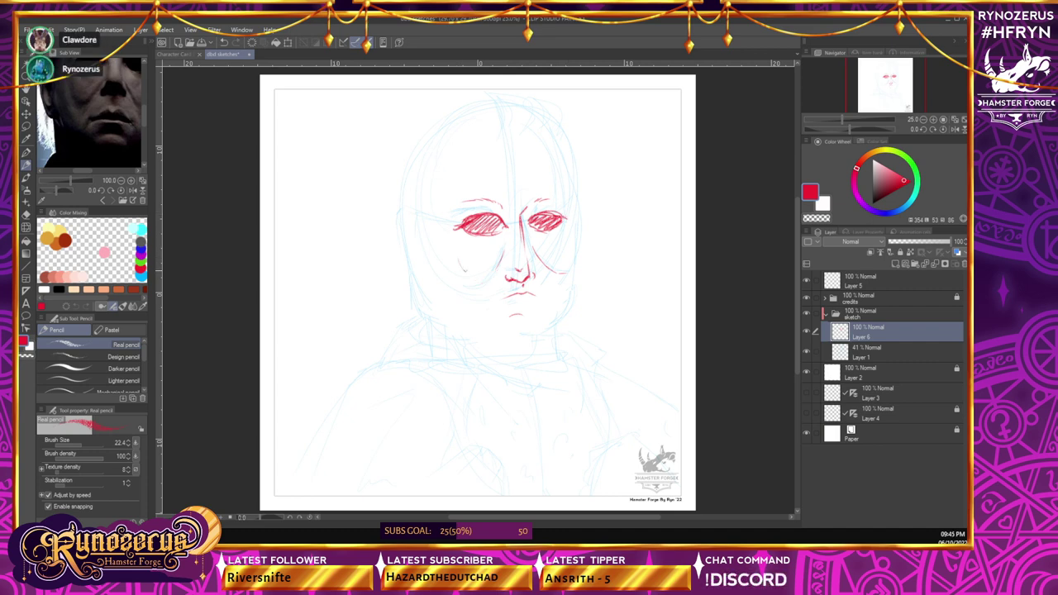
left_click_drag(569, 254, 573, 269)
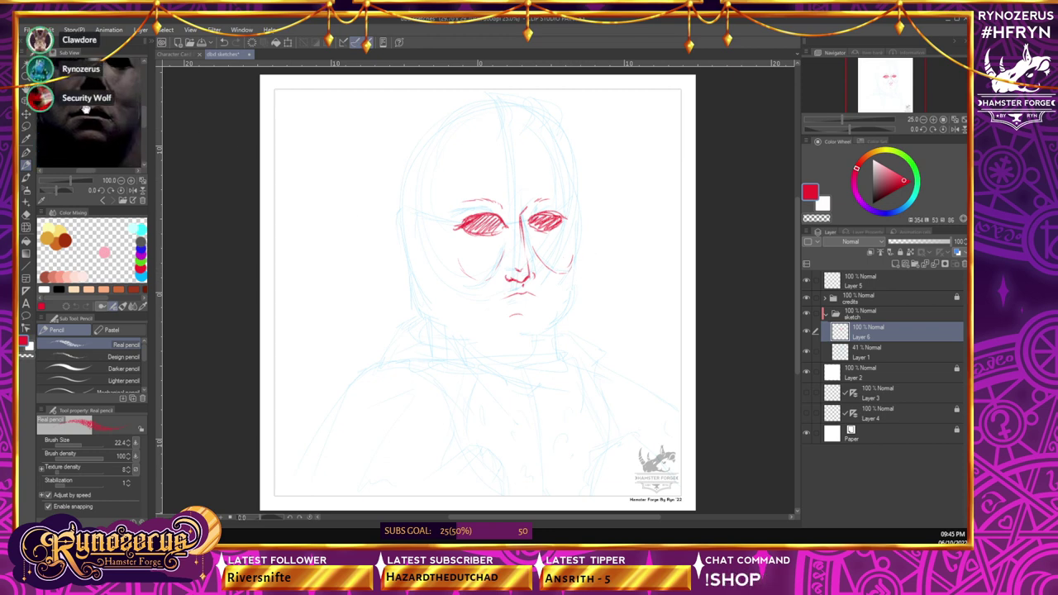
left_click_drag(572, 271, 573, 296)
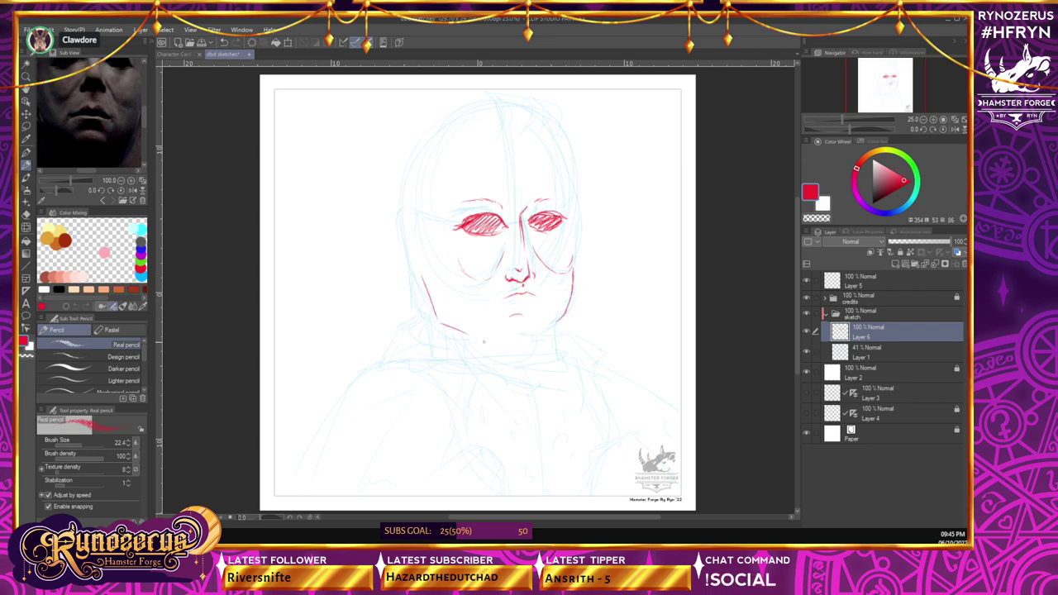
mouse_move(439, 321)
left_mouse_down()
mouse_move(501, 343)
mouse_move(536, 340)
left_mouse_up()
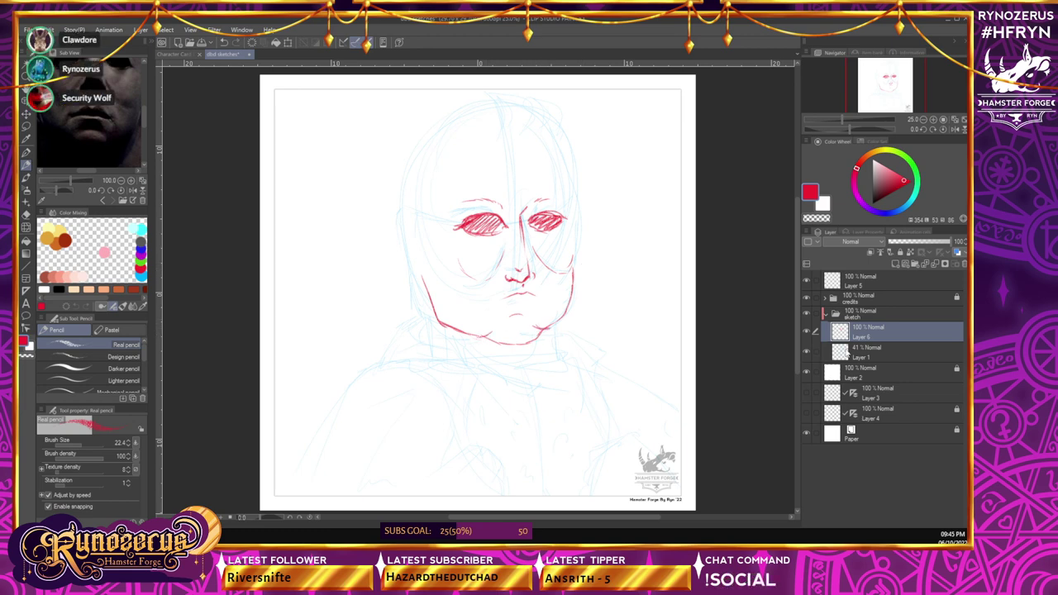
- Erase the extra lip strokes, redraw the mouth as a simple downturned line, and extend the right face contour up to the temple
left_click_drag(799, 287, 799, 272)
left_click_drag(102, 108, 108, 125)
left_click(121, 181)
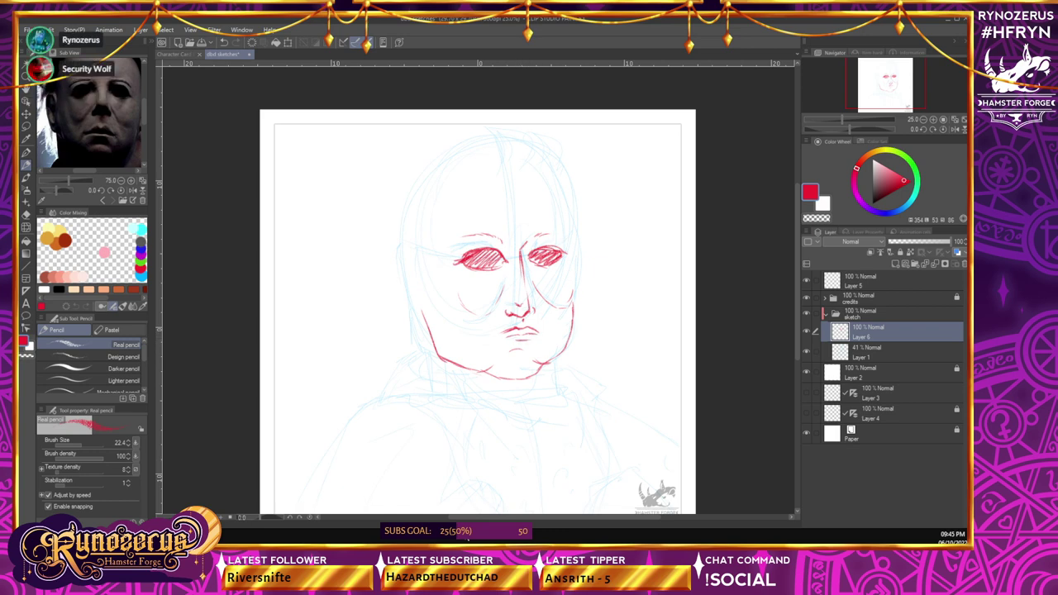
left_click(26, 213)
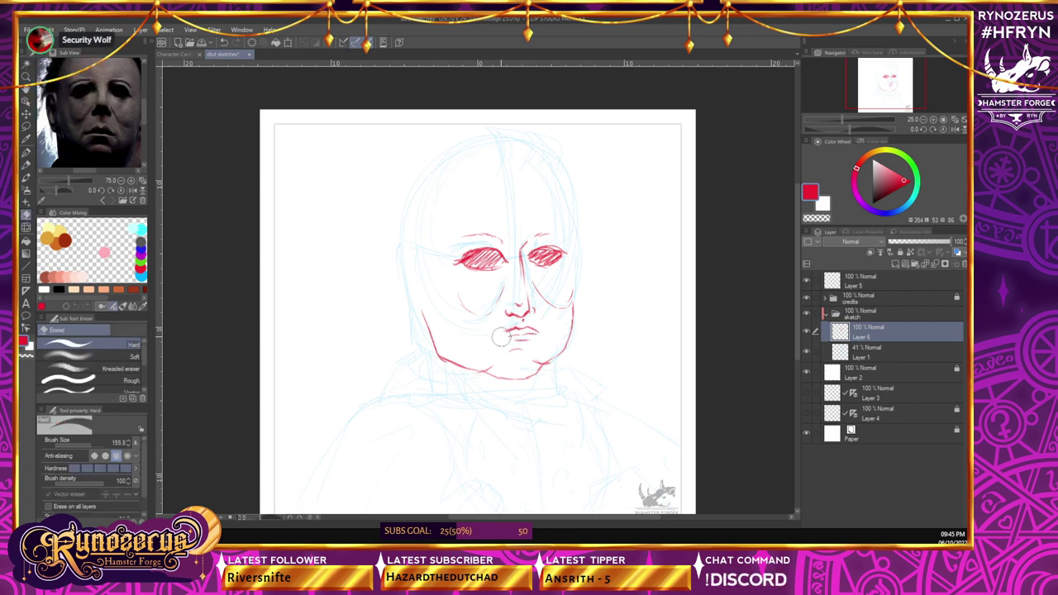
left_click(26, 164)
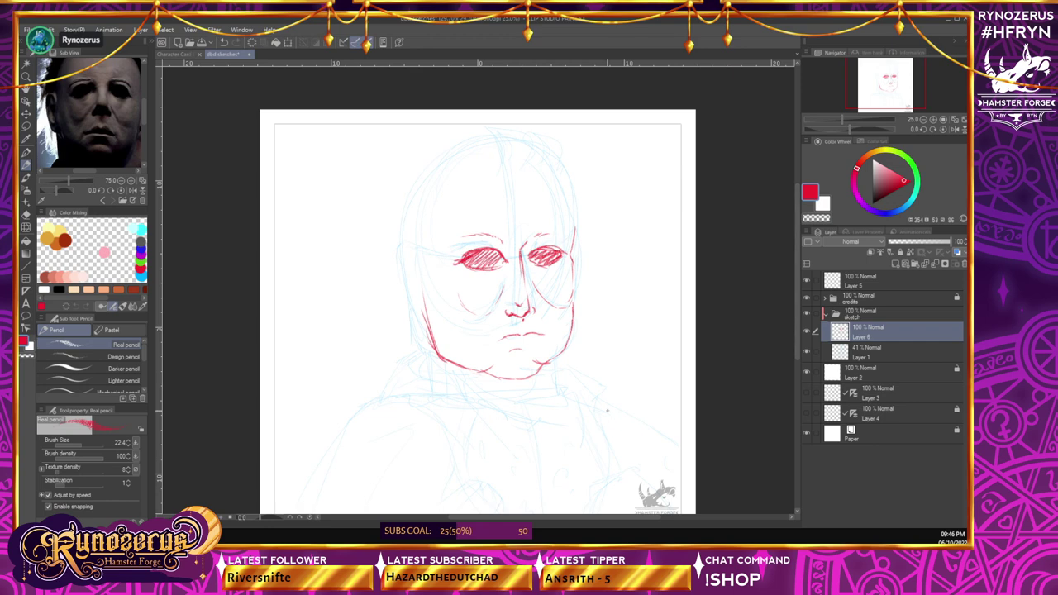
- Sketch spiky hair tufts on the upper right of the head, then the curved hairline and the left ear
left_click_drag(797, 276, 797, 257)
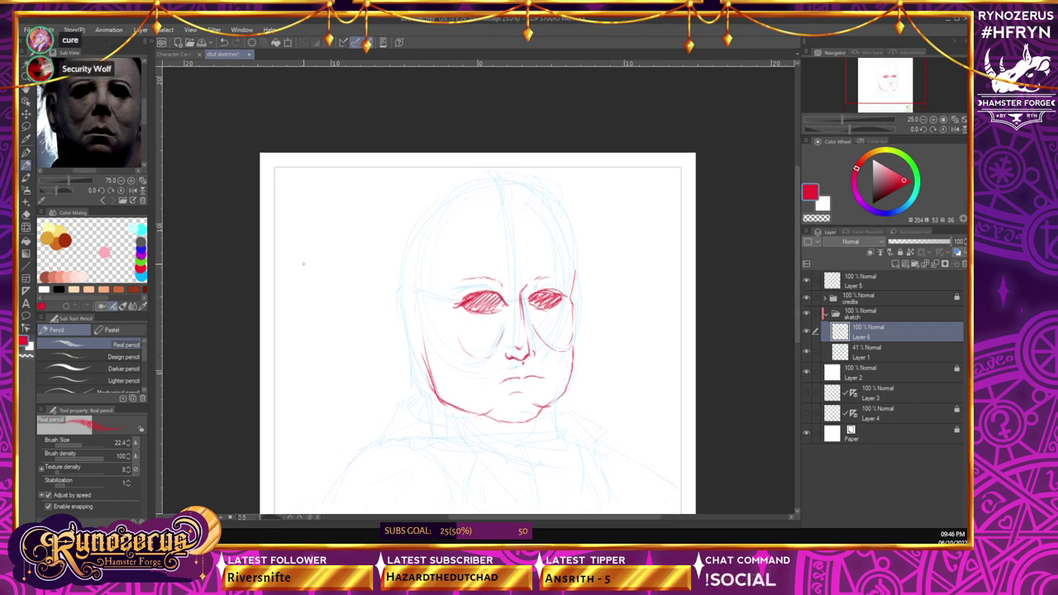
left_click_drag(106, 90, 110, 109)
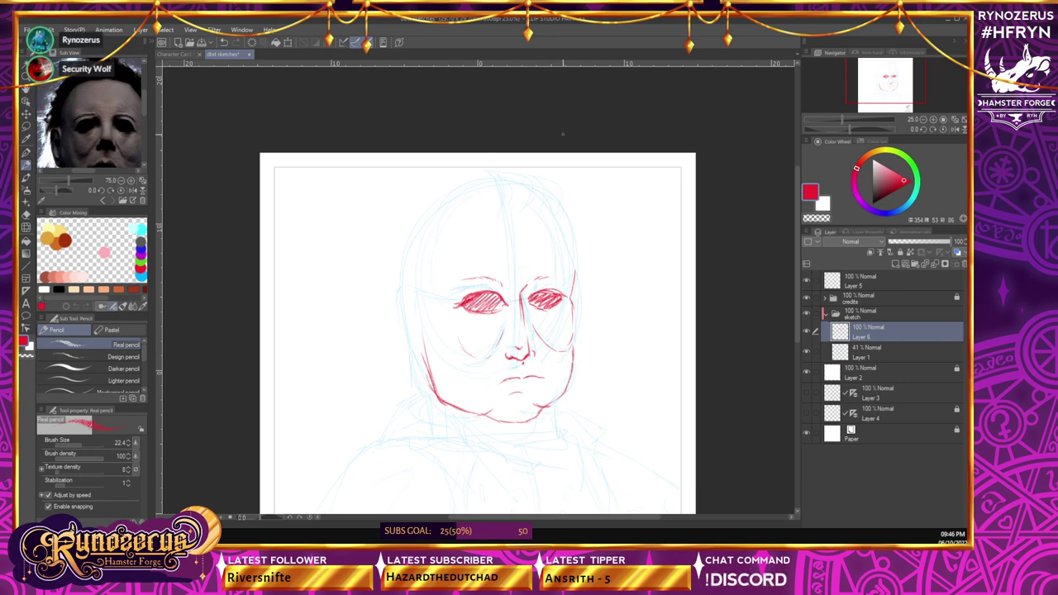
left_click_drag(513, 188, 513, 212)
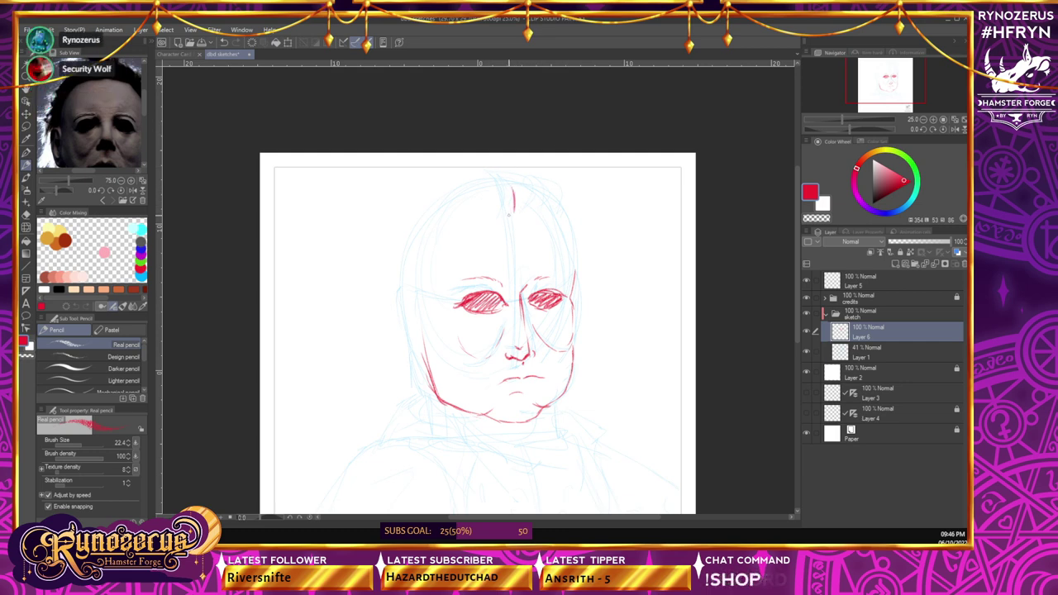
mouse_move(518, 179)
left_mouse_down()
mouse_move(548, 188)
mouse_move(544, 202)
mouse_move(554, 175)
mouse_move(517, 199)
mouse_move(562, 194)
mouse_move(540, 203)
mouse_move(540, 216)
mouse_move(563, 195)
mouse_move(566, 217)
mouse_move(571, 198)
mouse_move(538, 219)
mouse_move(566, 219)
left_mouse_up()
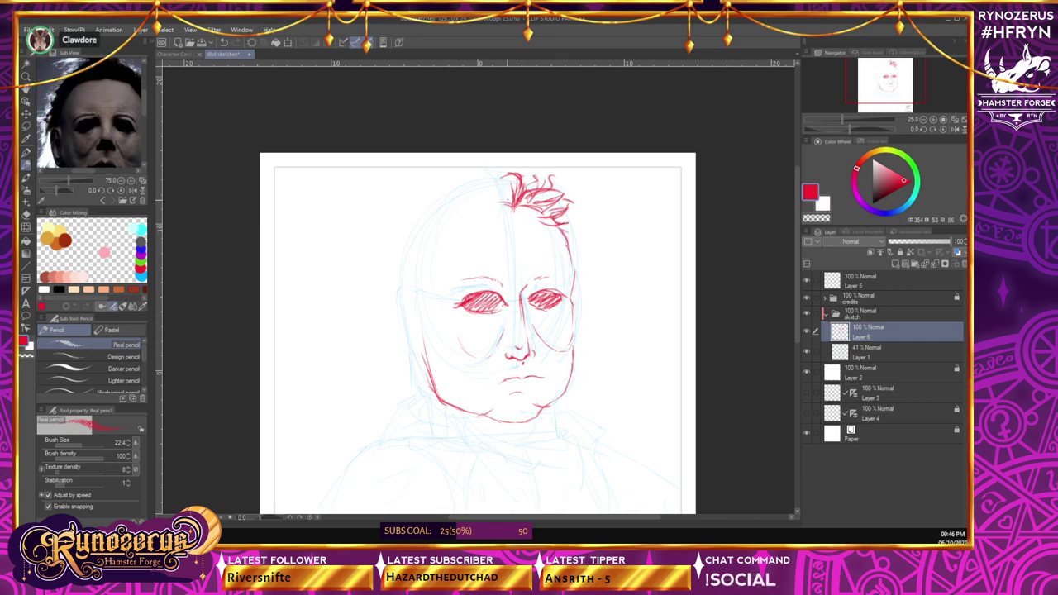
mouse_move(489, 209)
left_mouse_down()
mouse_move(458, 218)
mouse_move(430, 294)
left_mouse_up()
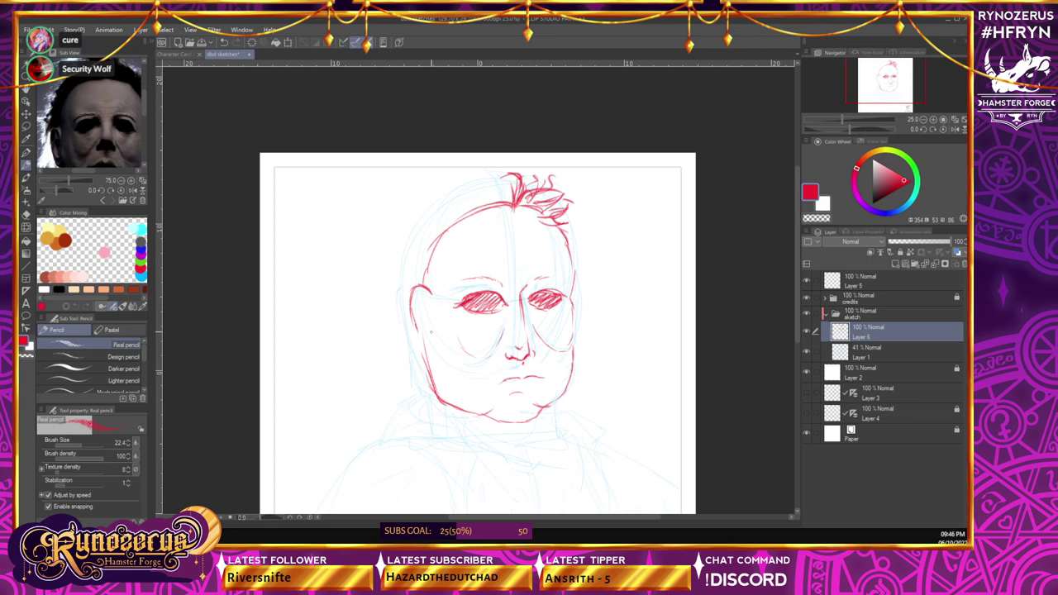
- Erase the hatching and outlines of both eyes, then switch back to the Real pencil
left_click(27, 216)
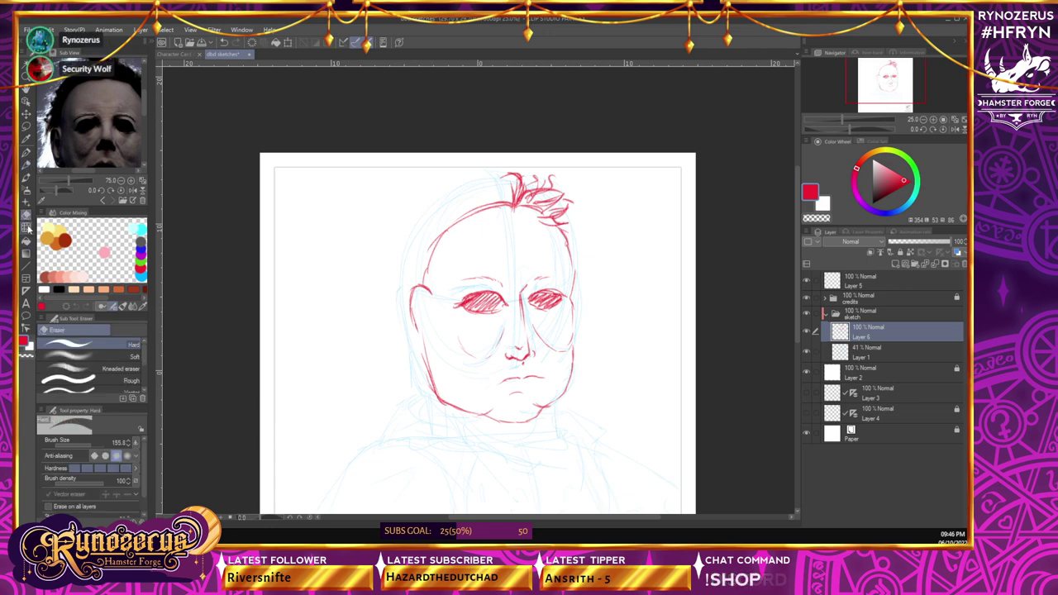
mouse_move(459, 303)
left_mouse_down()
mouse_move(492, 303)
mouse_move(478, 309)
mouse_move(549, 274)
left_mouse_up()
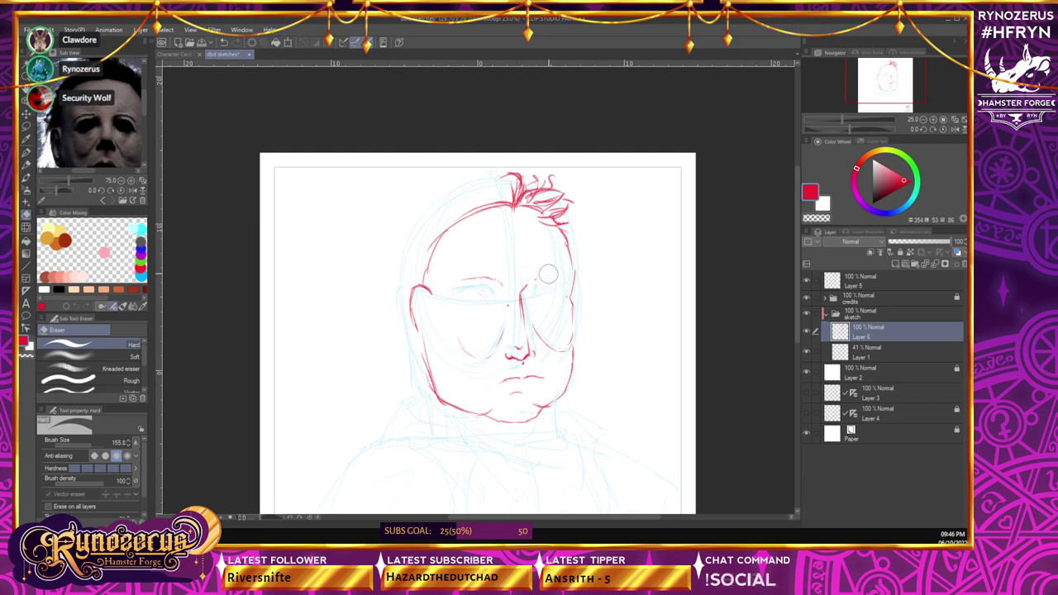
key("p")
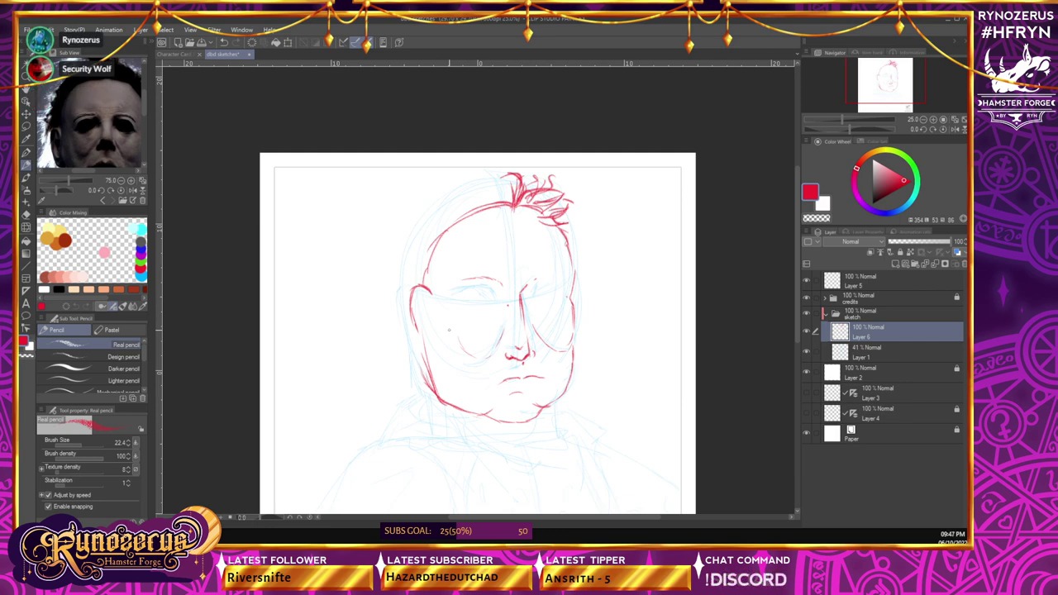
- Add hair strands across the crown and down the left side behind the ear, plus short forehead wrinkles
mouse_move(496, 183)
left_mouse_down()
mouse_move(468, 184)
mouse_move(518, 174)
mouse_move(472, 186)
left_mouse_up()
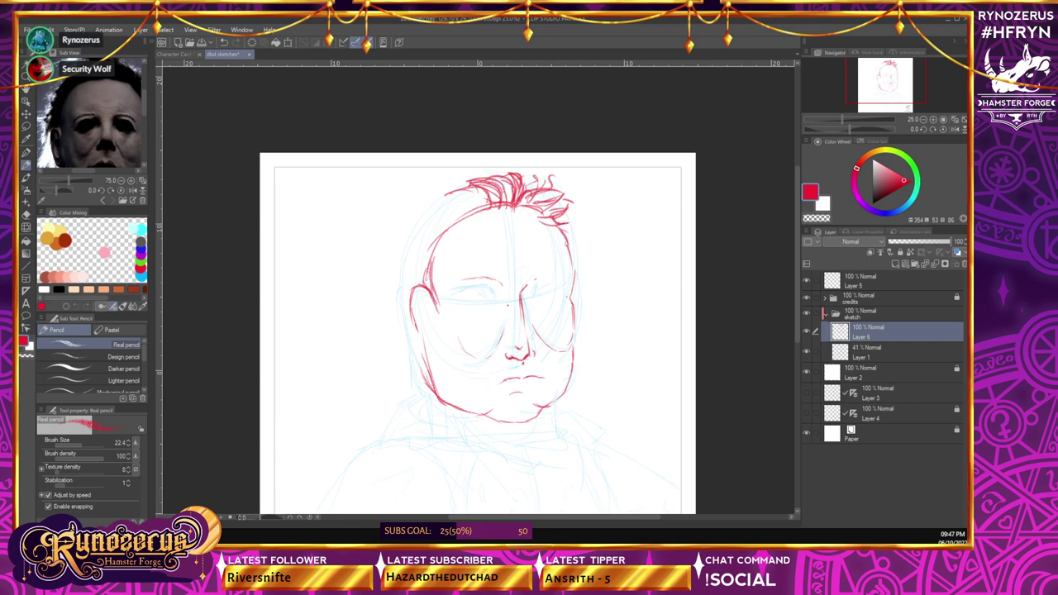
left_click_drag(400, 338, 423, 361)
left_click_drag(391, 314, 417, 355)
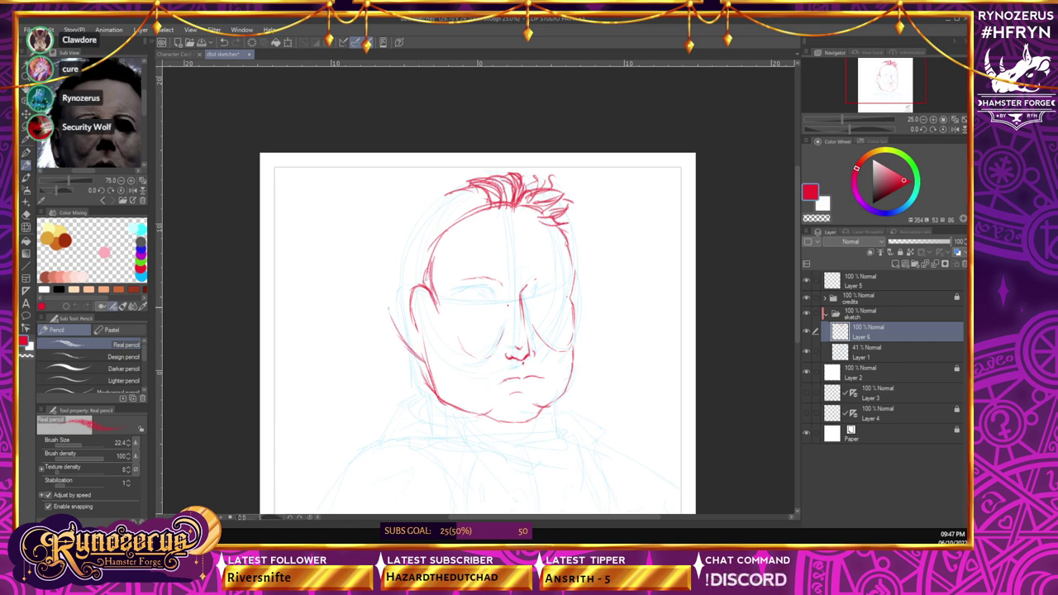
left_click_drag(400, 263, 395, 310)
left_click_drag(403, 242, 398, 274)
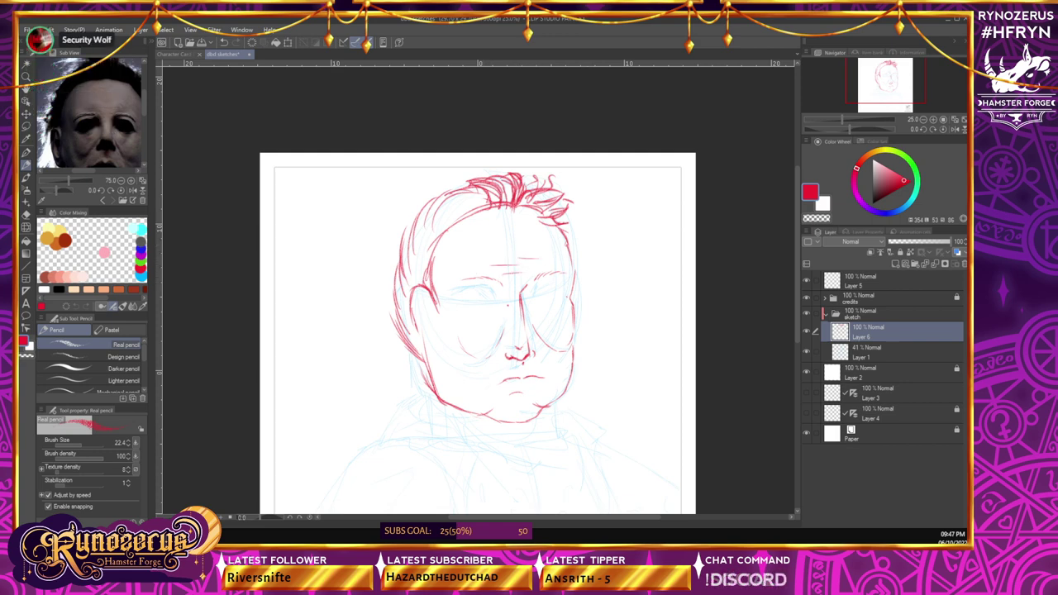
- Draw the neck lines below the jaw, the curved lower eye lines, and a fuller left cheek fold
scroll(796, 296, "down", 3)
left_click_drag(796, 298, 795, 298)
left_click_drag(94, 134, 93, 103)
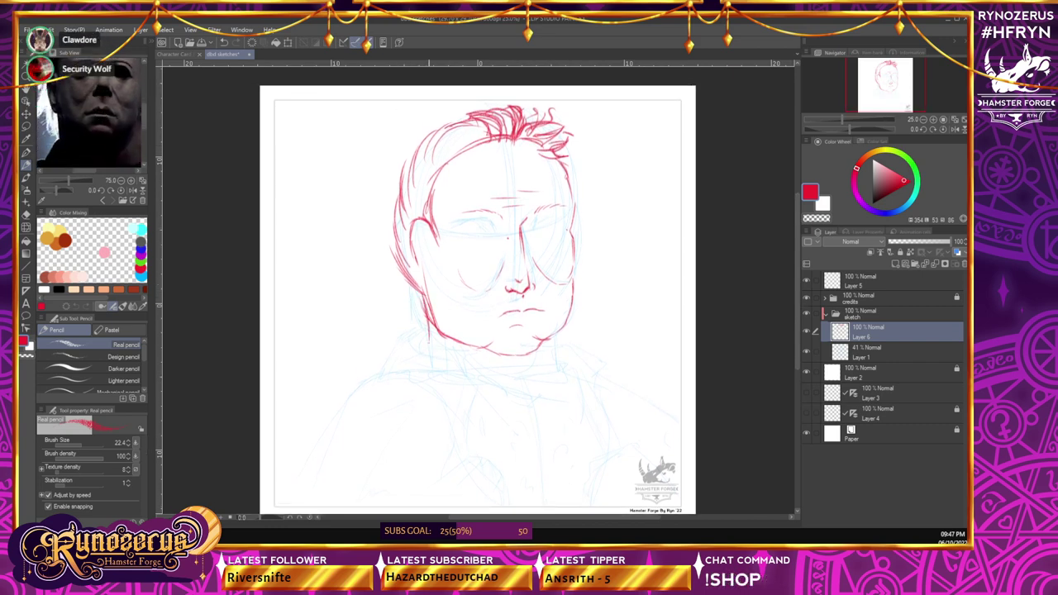
left_click_drag(542, 347, 553, 368)
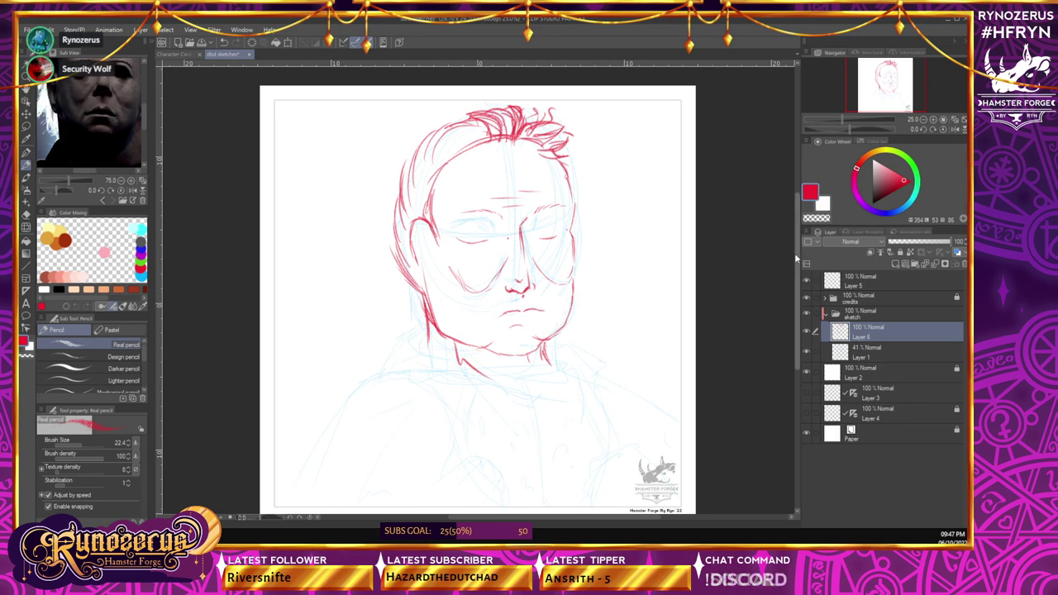
scroll(801, 273, "down", 2)
left_click_drag(799, 269, 798, 273)
left_click_drag(447, 96, 483, 77)
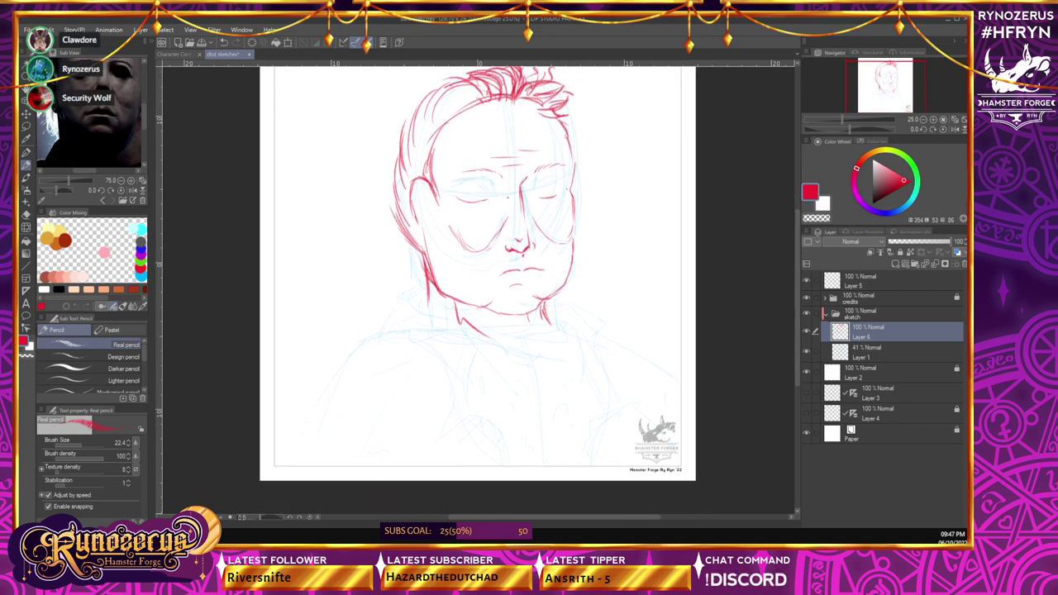
- Add curved hair strands above and behind the left ear, plus hair strokes along the right side of the head
mouse_move(409, 122)
left_mouse_down()
mouse_move(457, 95)
mouse_move(440, 114)
left_mouse_up()
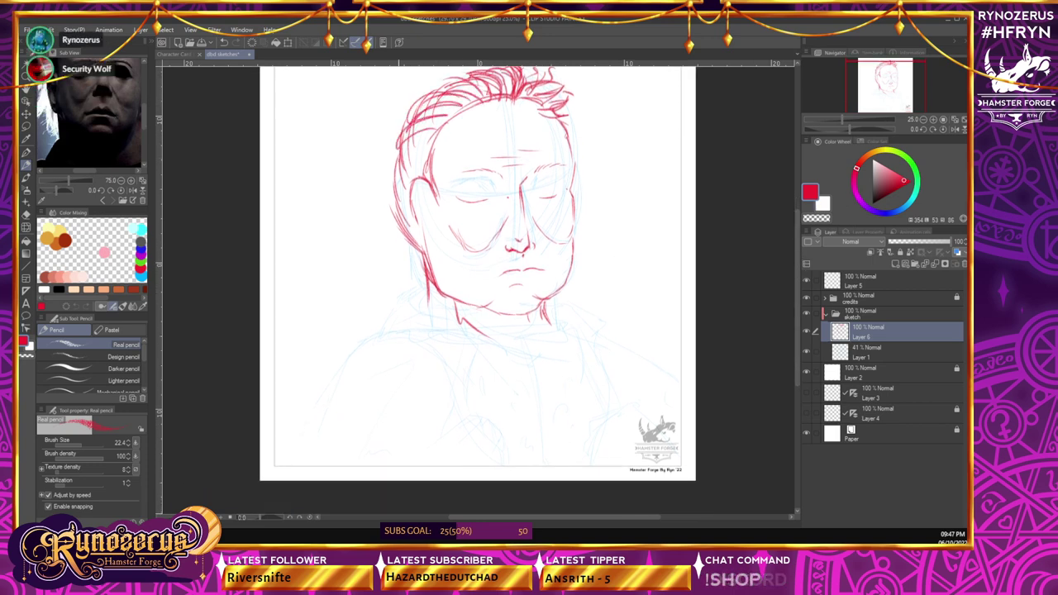
left_click_drag(401, 154, 438, 137)
left_click_drag(397, 172, 429, 147)
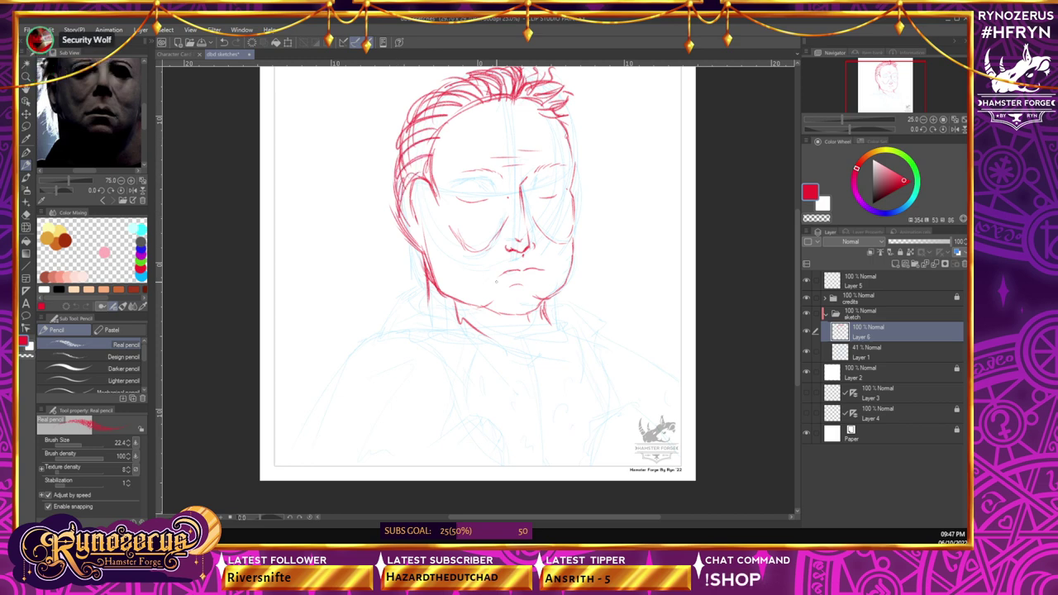
left_click_drag(583, 153, 576, 188)
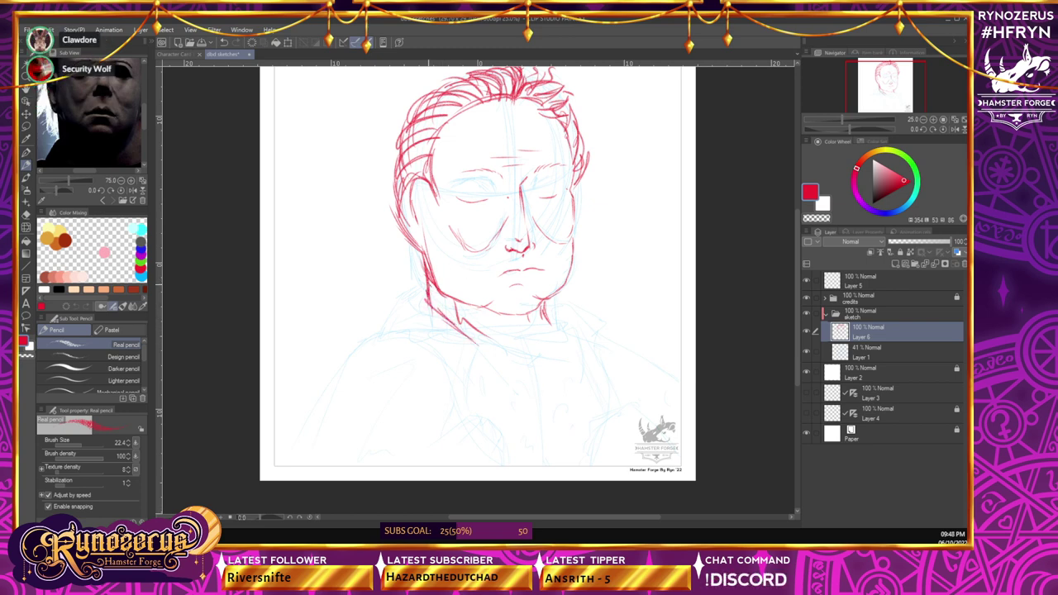
- Draw the raised jacket collar from the neck out to both shoulders, including the left lapel line
left_click_drag(428, 282, 378, 319)
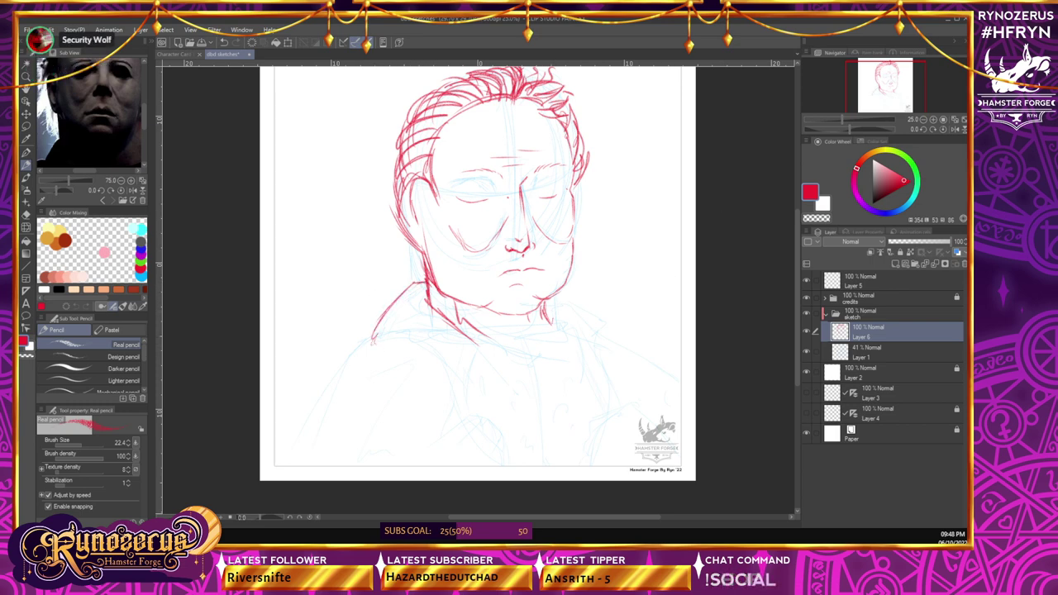
left_click_drag(589, 310, 612, 316)
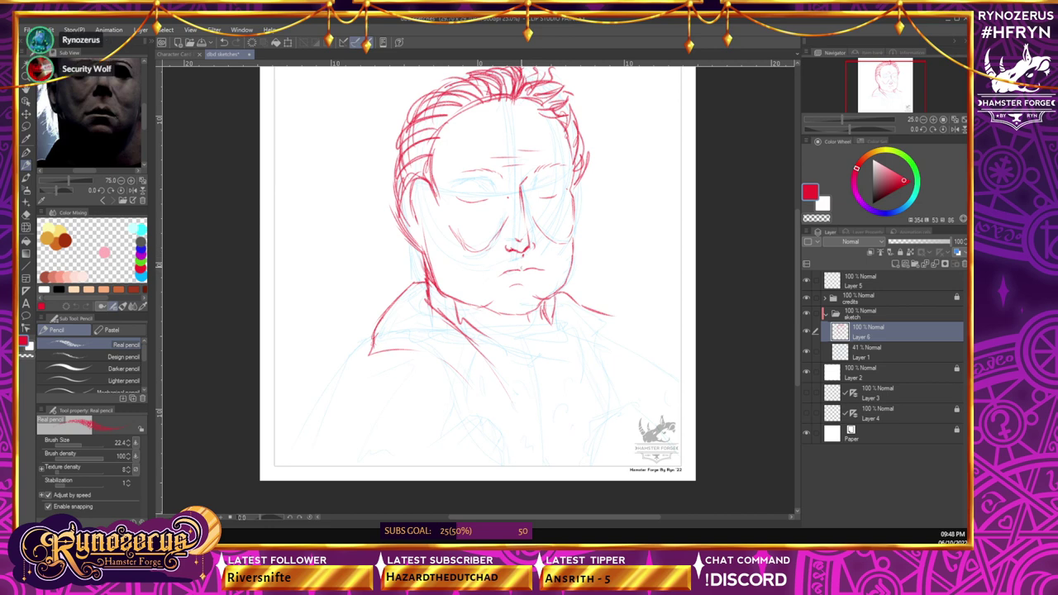
- Try fuller lips on the mouth, erase all the mouth lines, and return to the Real pencil
mouse_move(517, 268)
left_mouse_down()
mouse_move(496, 271)
mouse_move(547, 262)
left_mouse_up()
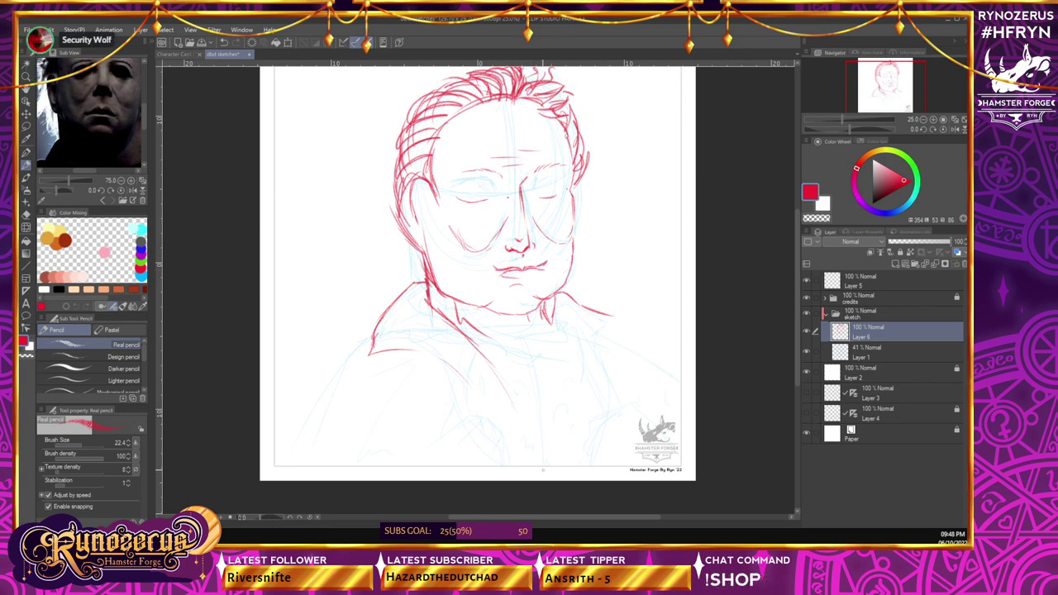
key("e")
left_click_drag(499, 276, 542, 267)
key("p")
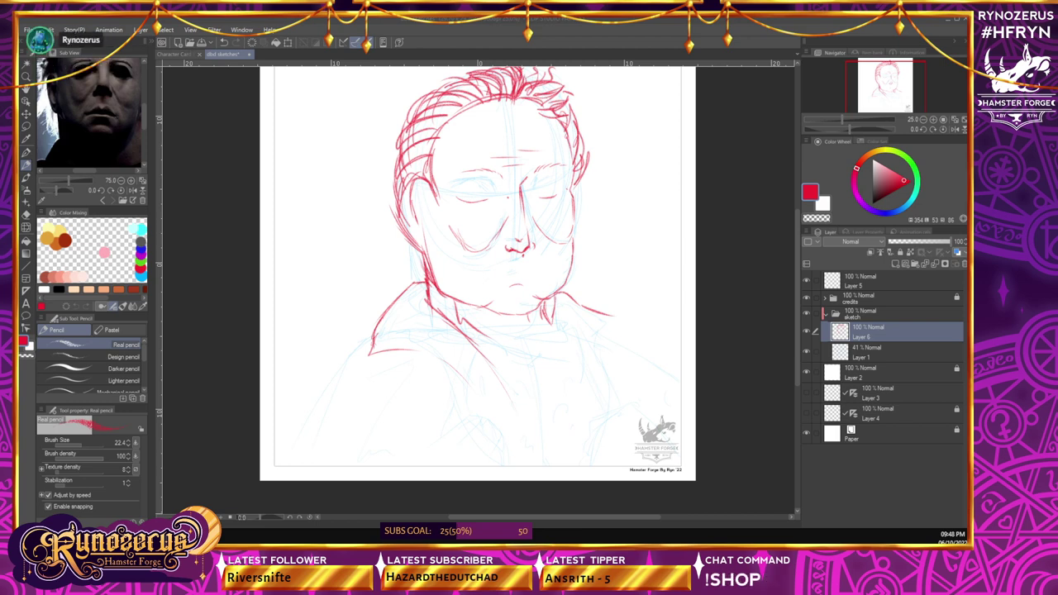
- Change the Sub View reference to the smiling masked man and enlarge it to 50%, framed on his face
left_click(102, 200)
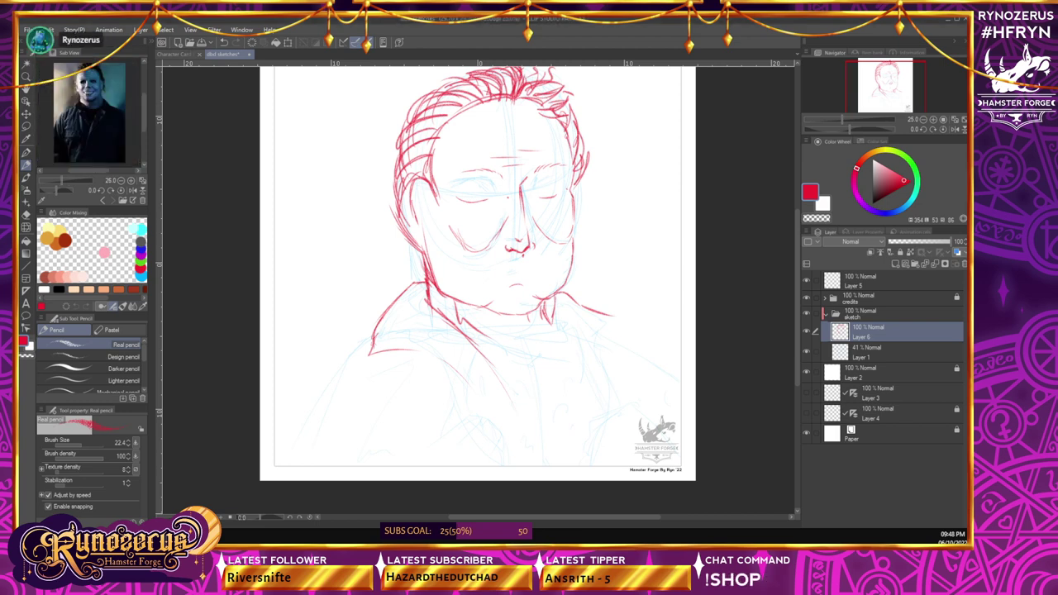
left_click(131, 180)
left_click(131, 180)
left_click_drag(86, 102, 81, 124)
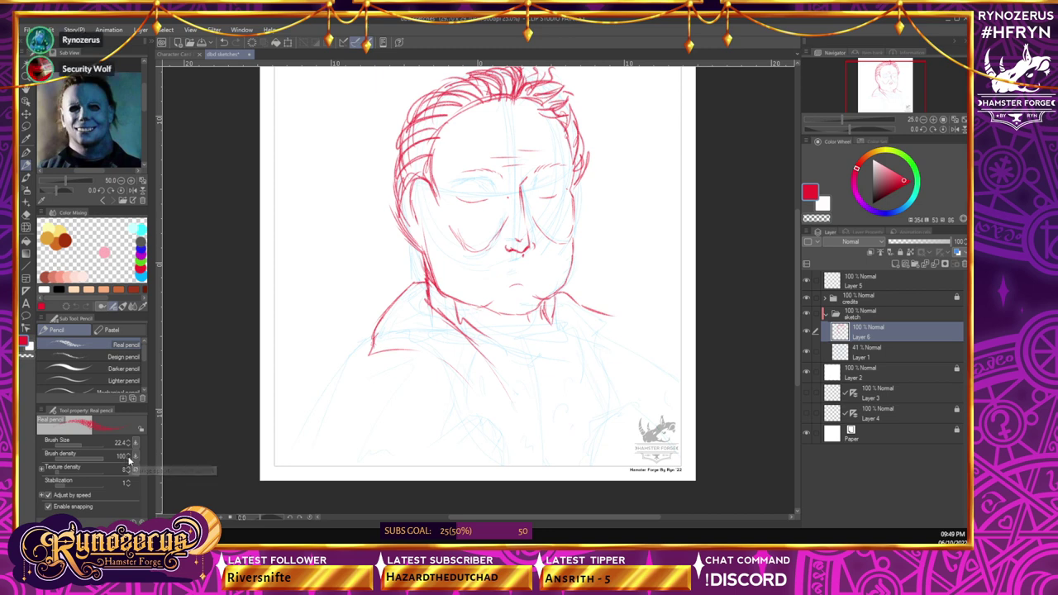
- Erase the long curved cheek folds on both sides of the nose
key("e")
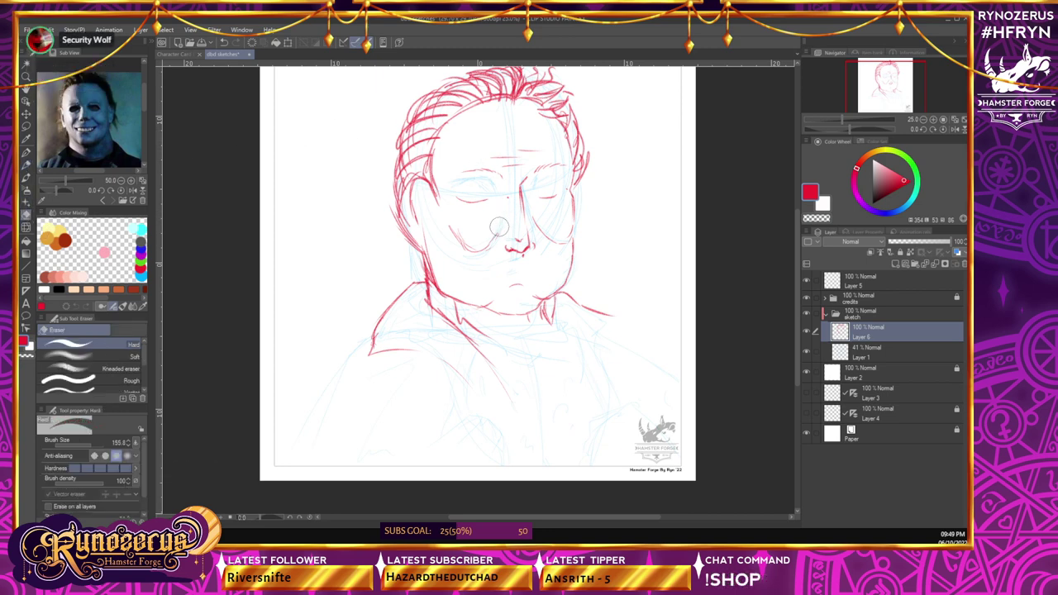
left_click_drag(499, 226, 454, 230)
left_click_drag(539, 217, 563, 244)
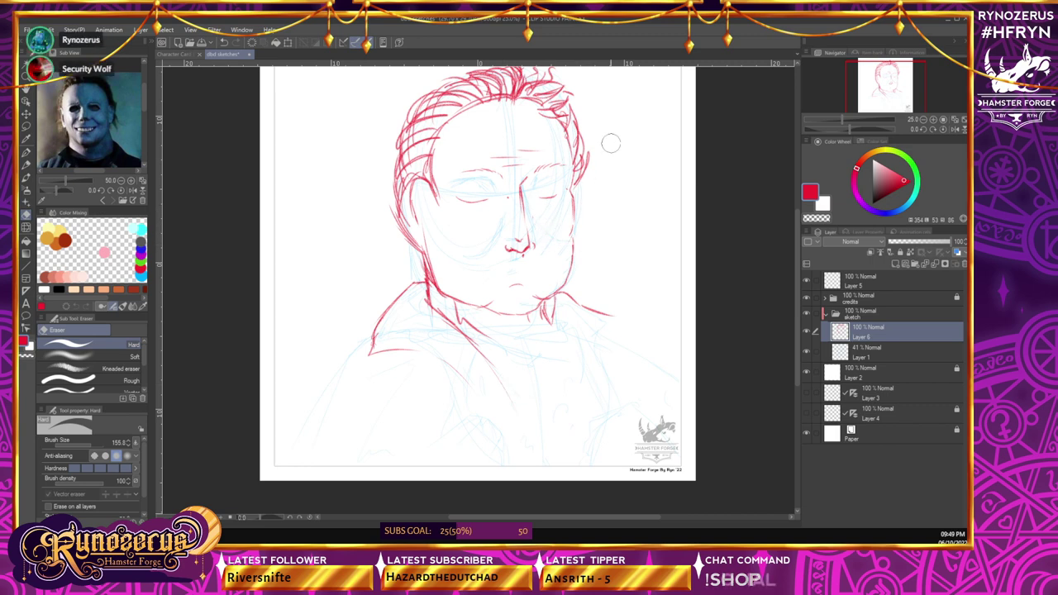
- With the Real pencil, draw short smile folds beside the nose, a wide smiling mouth, and rounded upper eyelids
left_click(28, 165)
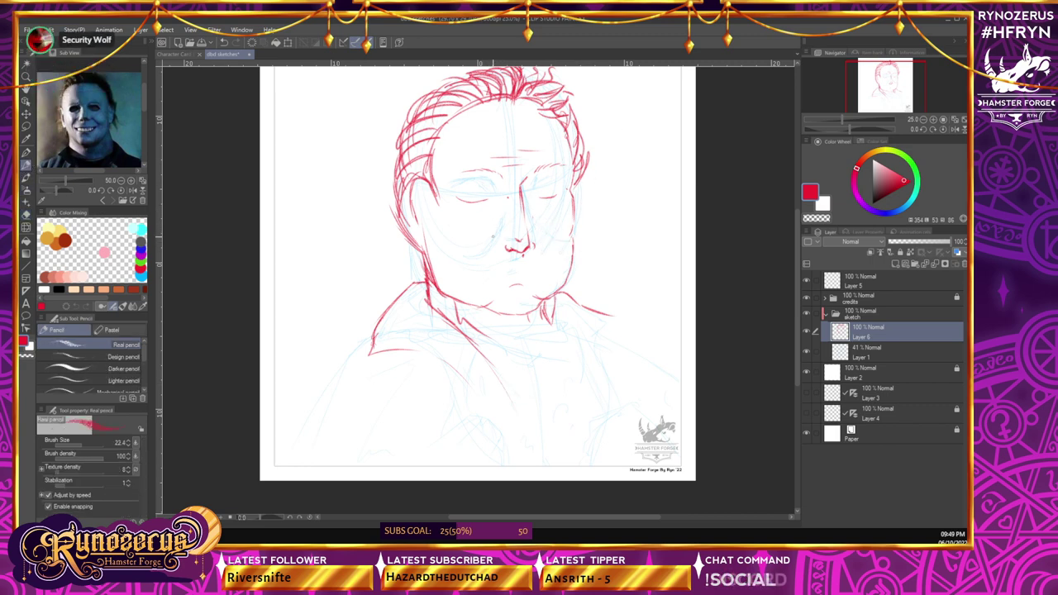
left_click_drag(477, 251, 489, 242)
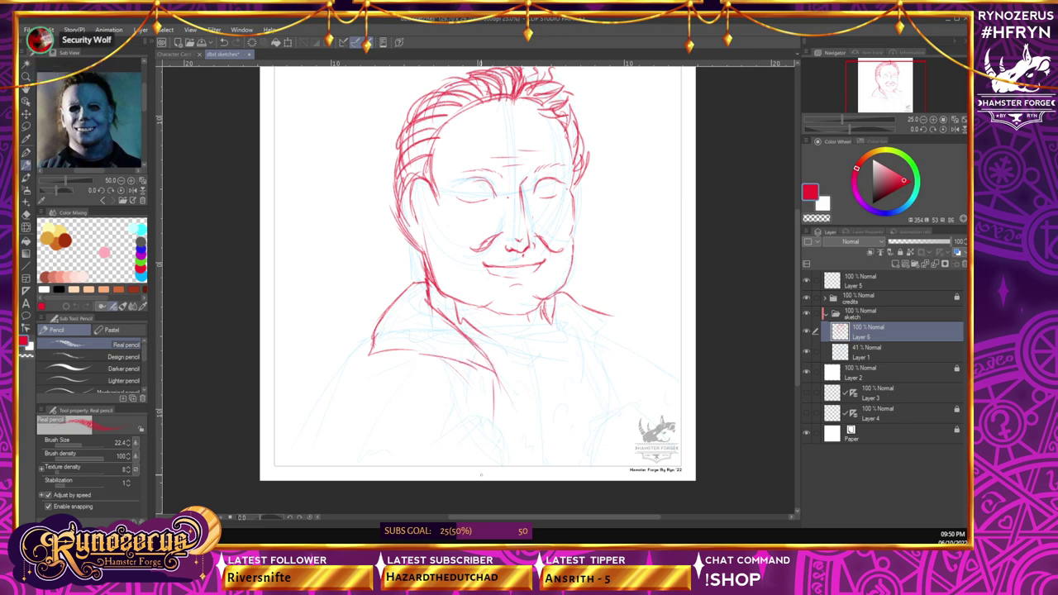
- Sketch the jacket's right front edge, the left shoulder and sleeve outline, and the fold lines of the bent left arm
left_click_drag(566, 366, 576, 410)
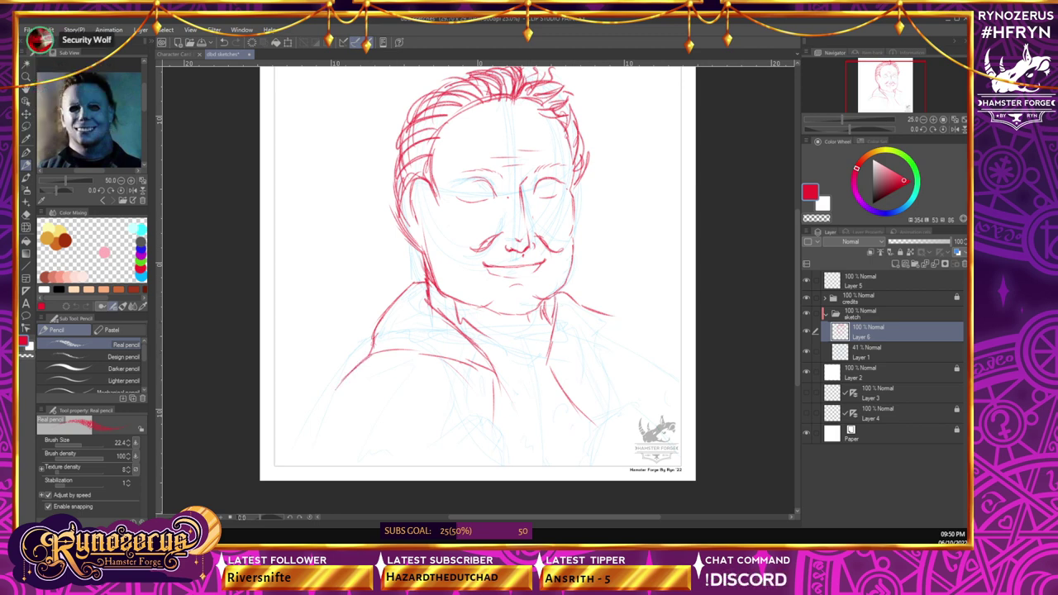
left_click_drag(481, 402, 449, 448)
left_click_drag(383, 449, 440, 434)
left_click_drag(360, 375, 306, 465)
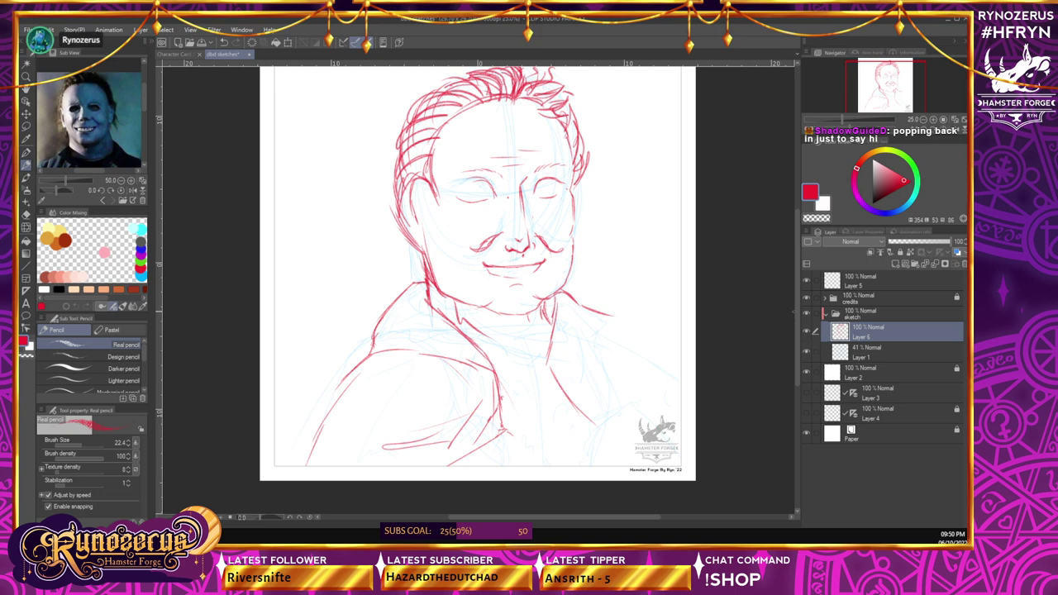
- Draw the jagged edge below the left lapel, the hand and cuff contours at the lower right, and the right collar
scroll(573, 452, "down", 1)
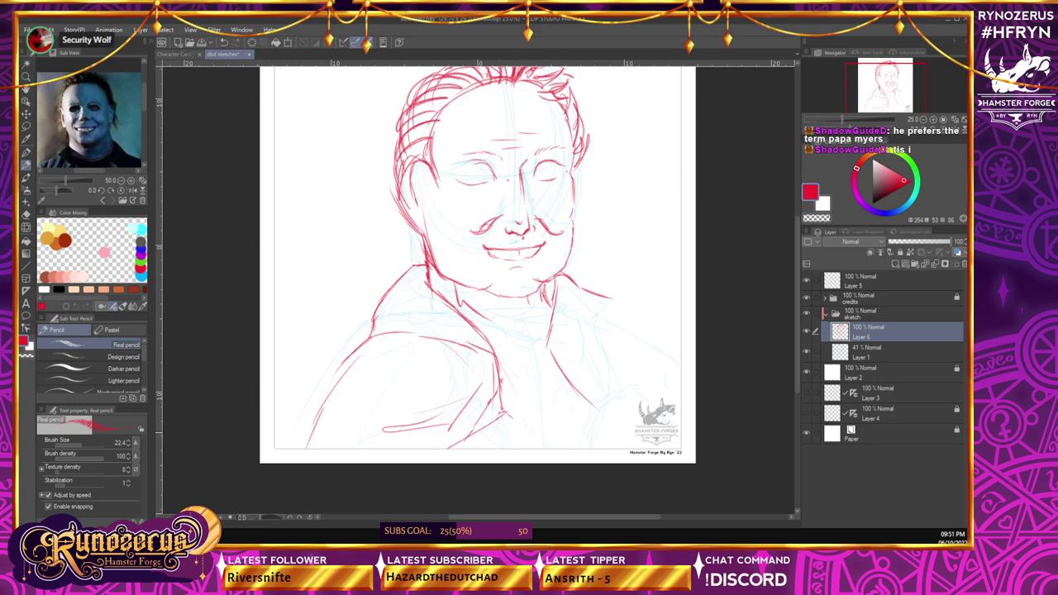
mouse_move(499, 403)
left_mouse_down()
mouse_move(484, 416)
mouse_move(502, 417)
left_mouse_up()
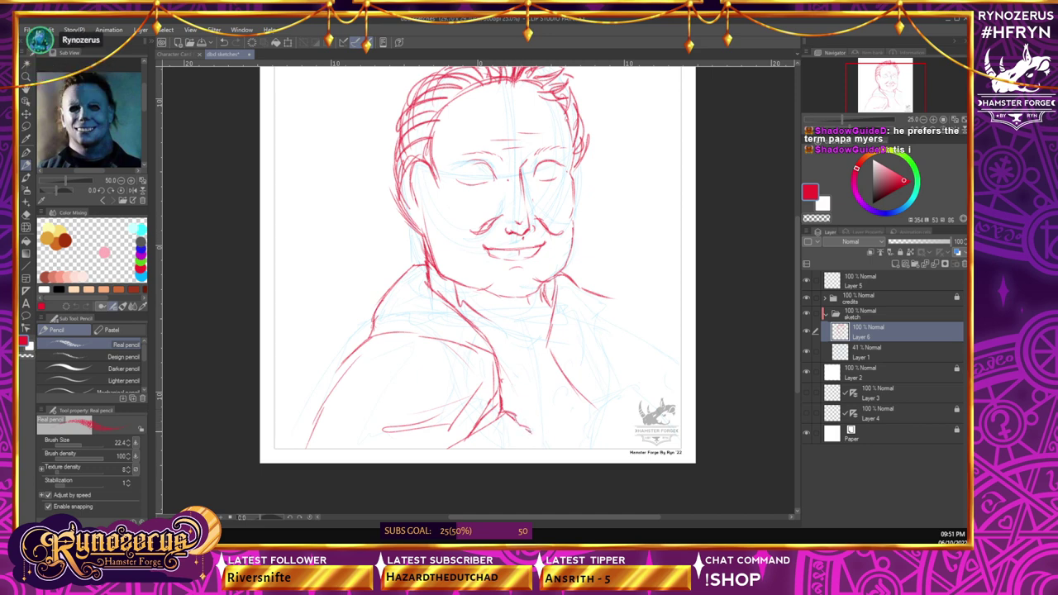
left_click_drag(528, 430, 541, 444)
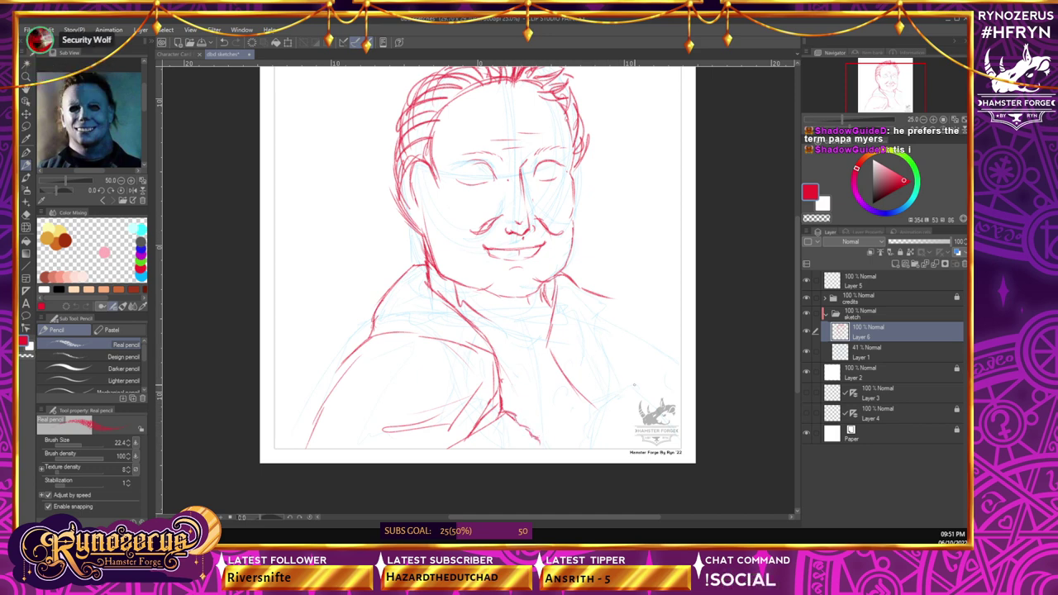
left_click_drag(593, 403, 592, 436)
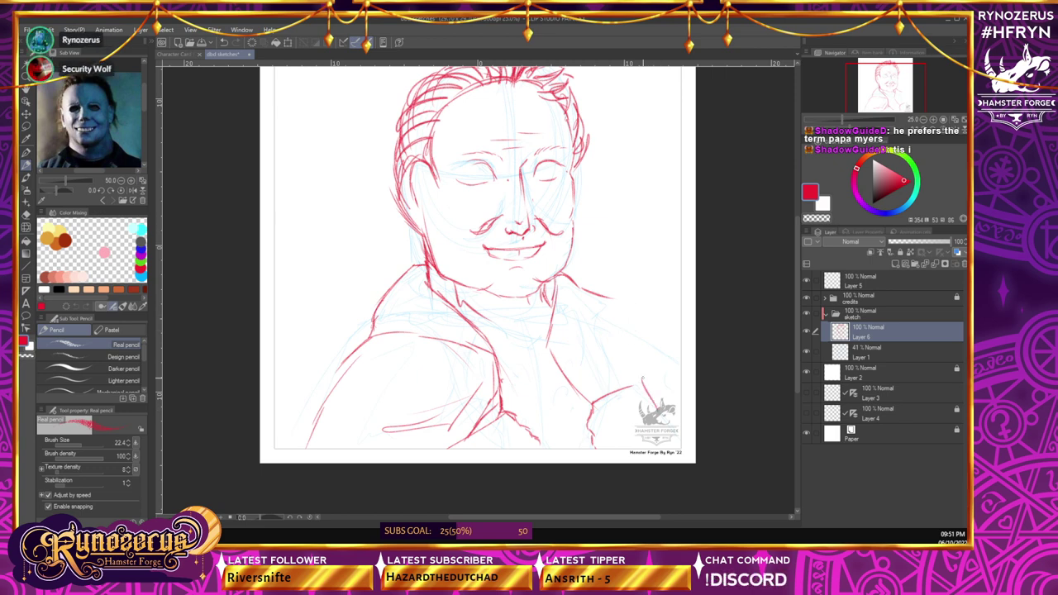
left_click_drag(644, 380, 609, 357)
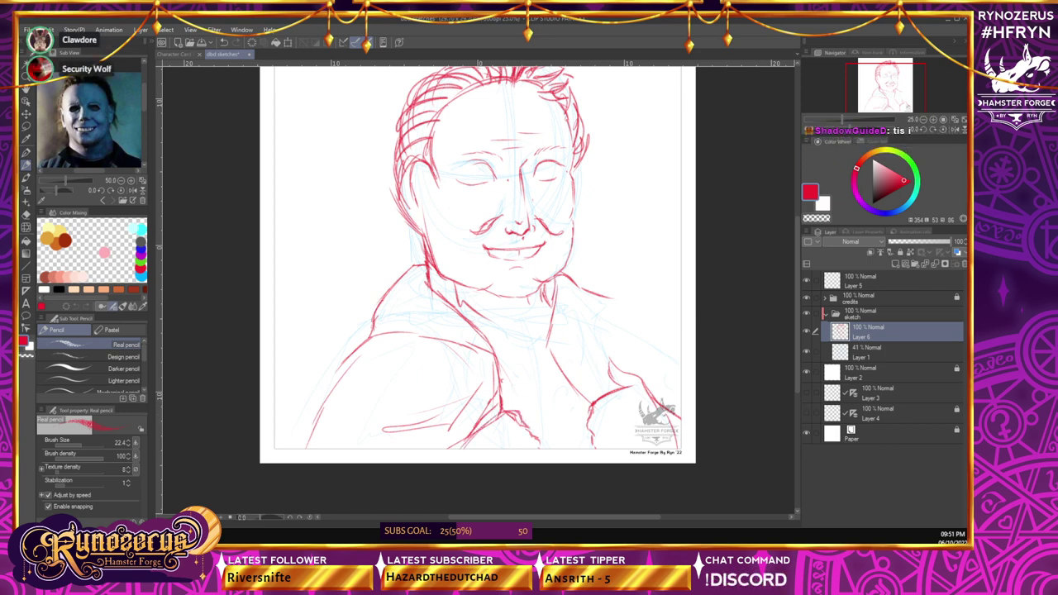
left_click_drag(579, 384, 625, 319)
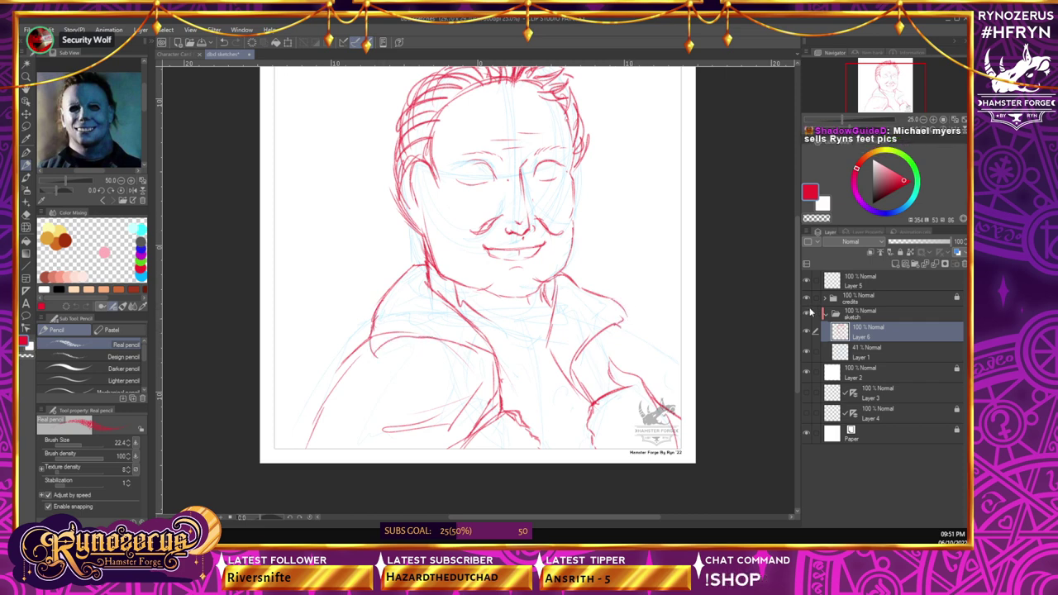
- Add inner ear lines and the right sleeve outline, and reinforce the brows, left shoulder and jacket folds
key("ctrl+minus")
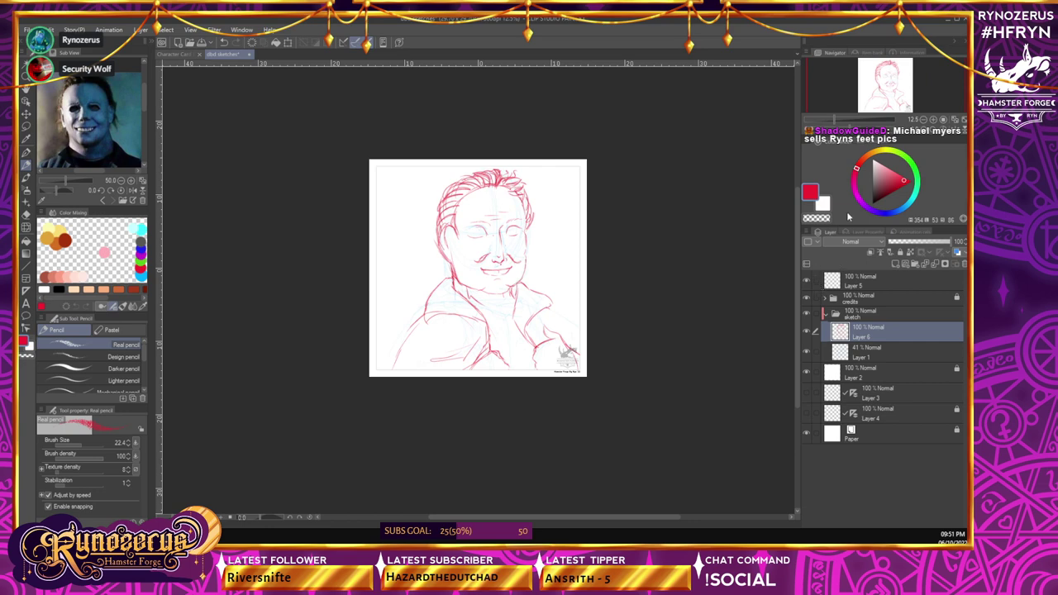
key("ctrl+plus")
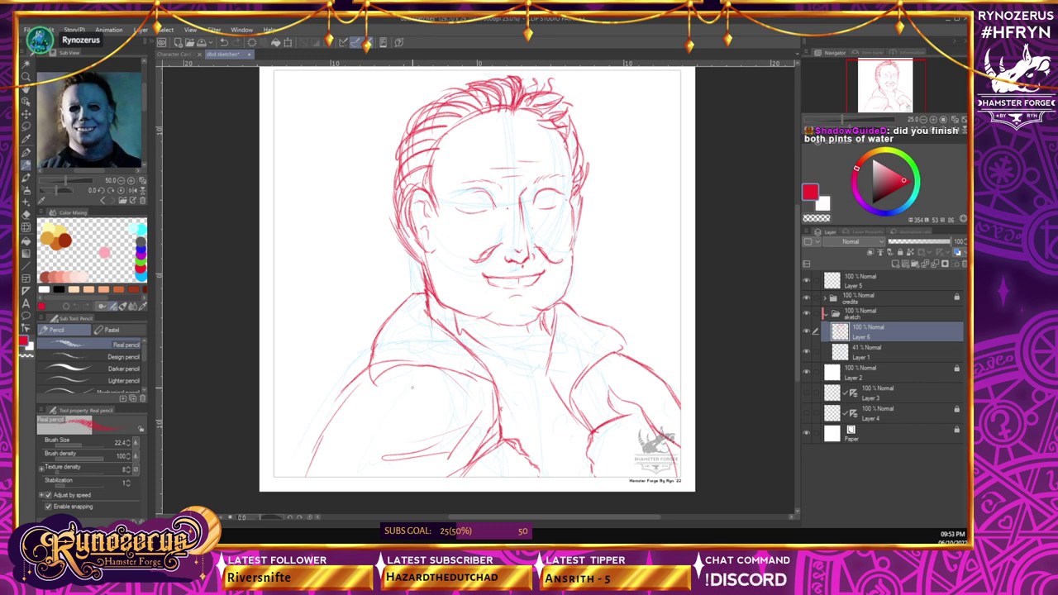
scroll(413, 387, "down", 1)
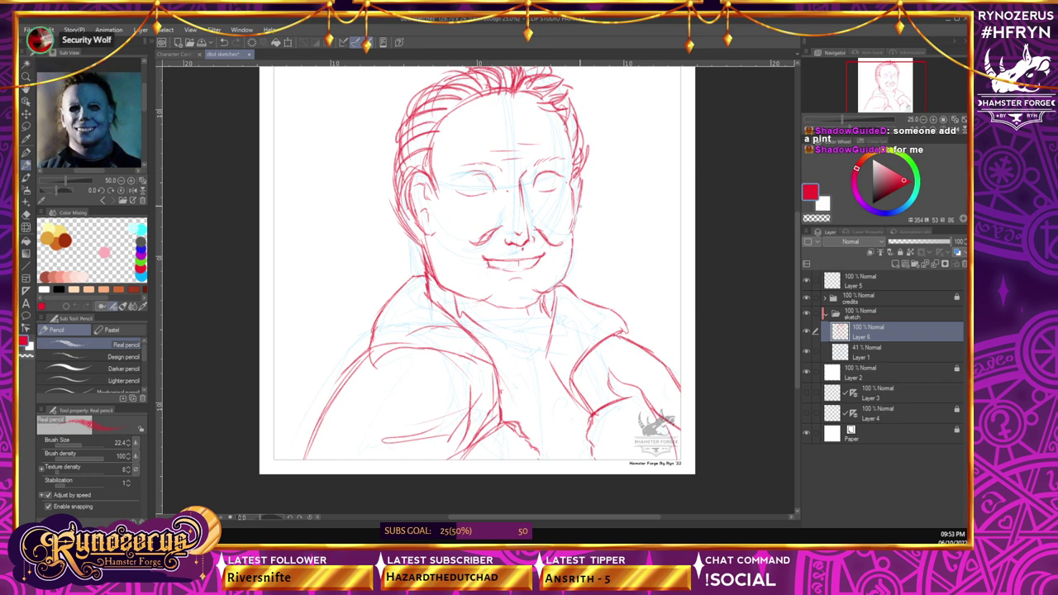
- Scale the red sketch on Layer 6 down to 89% and reposition it inside the canvas border
key("ctrl+minus")
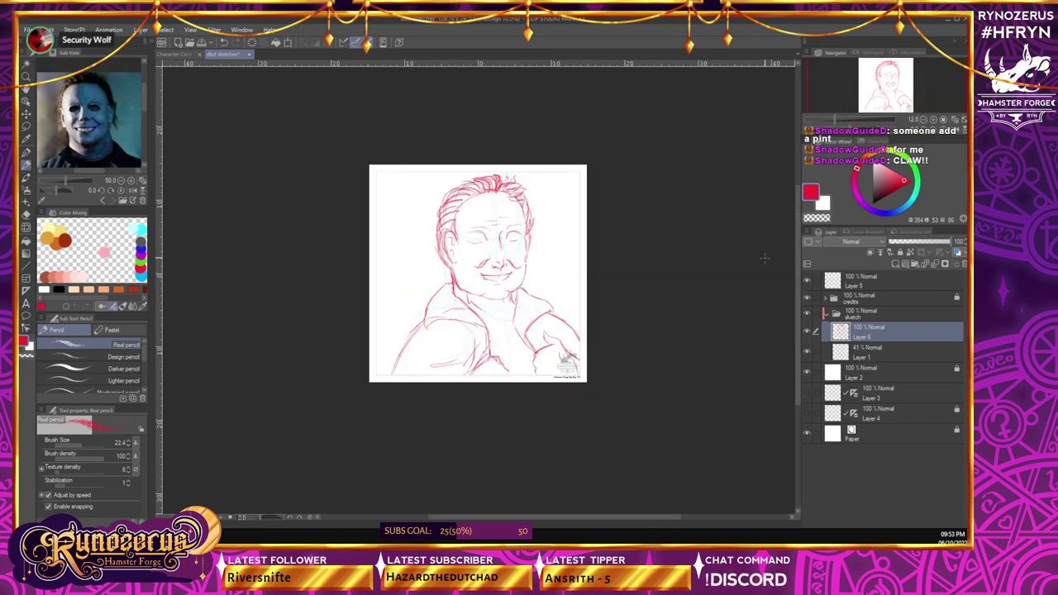
key("ctrl+plus")
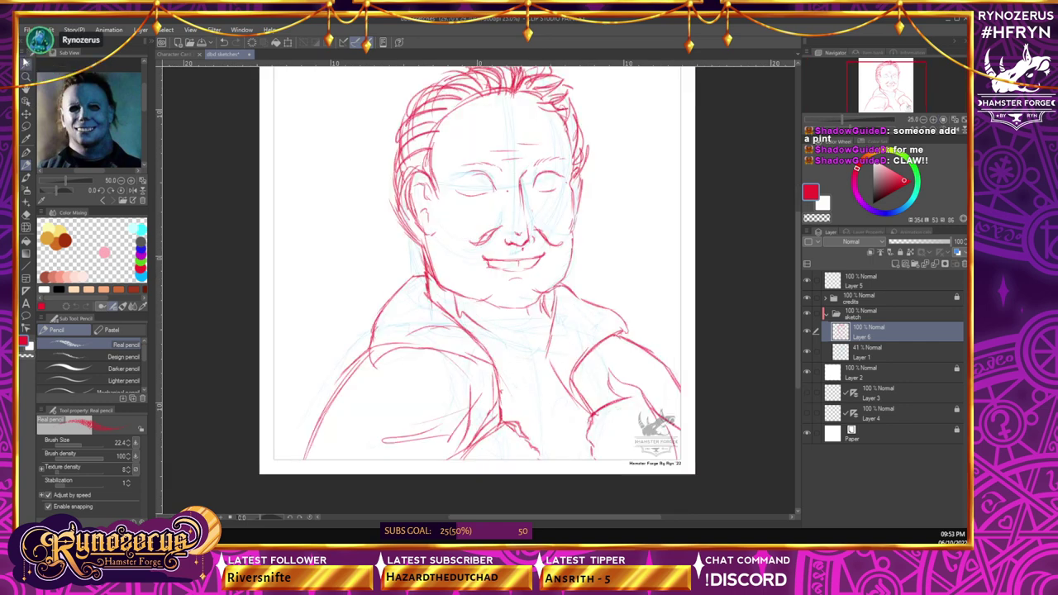
key("o")
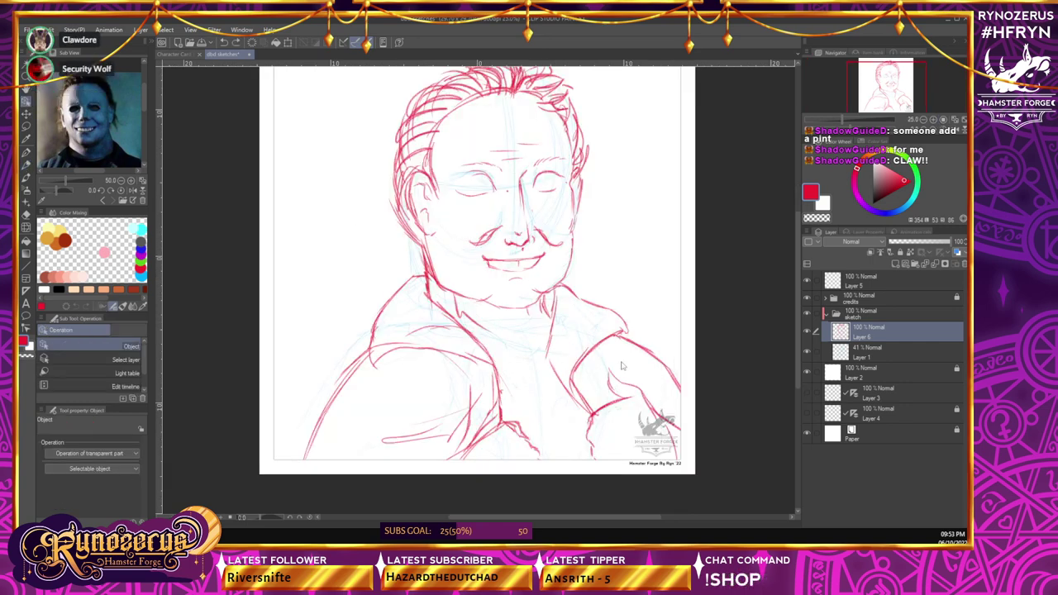
right_click(637, 390)
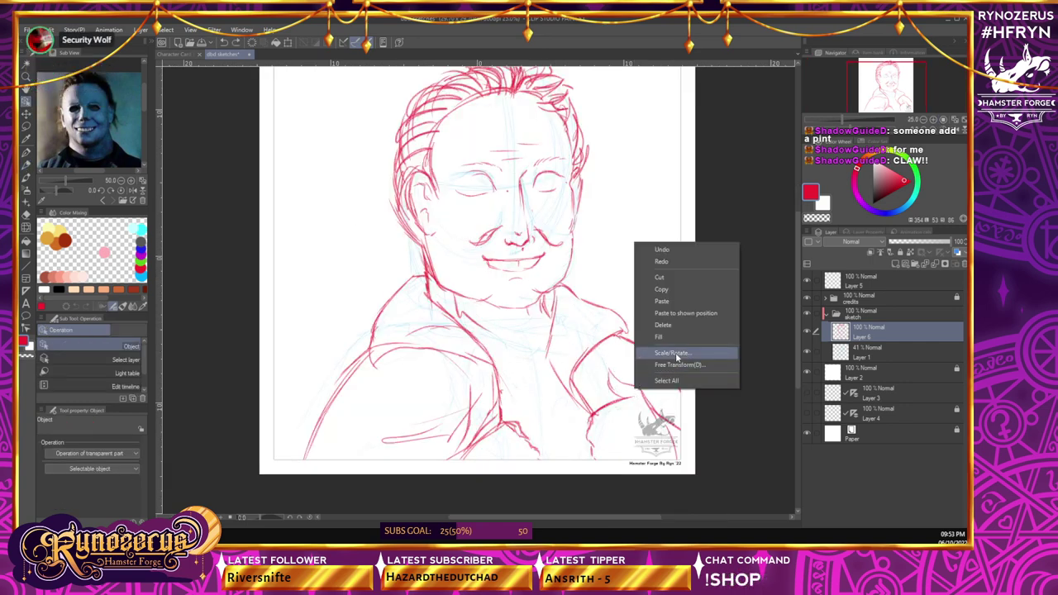
left_click(676, 360)
key("ctrl+minus")
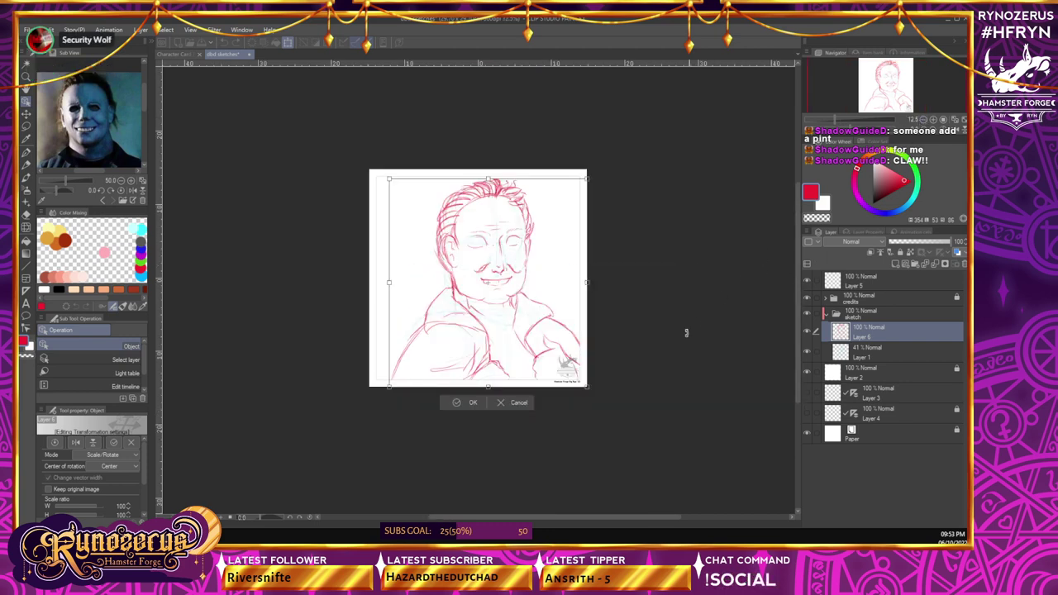
left_click_drag(585, 180, 570, 196)
scroll(141, 479, "down", 3)
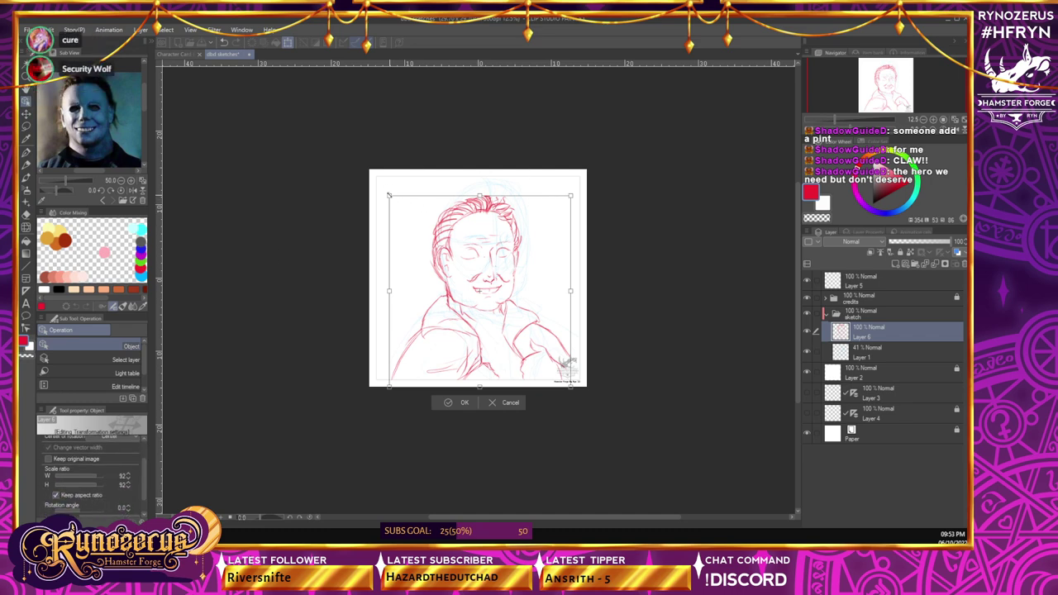
left_click_drag(389, 196, 397, 202)
mouse_move(547, 282)
left_mouse_down()
mouse_move(541, 267)
mouse_move(553, 279)
left_mouse_up()
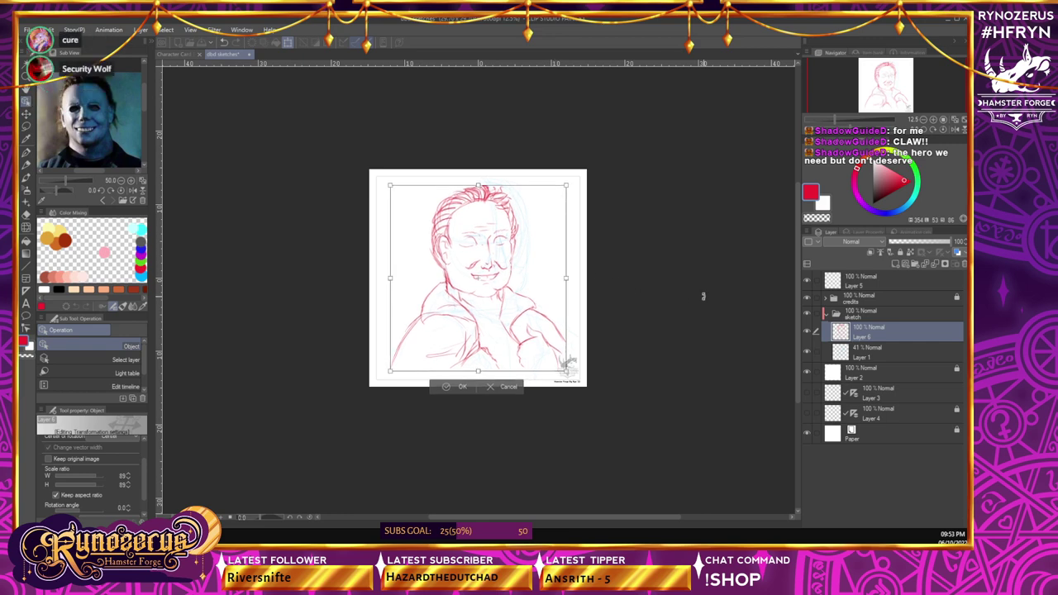
key("Return")
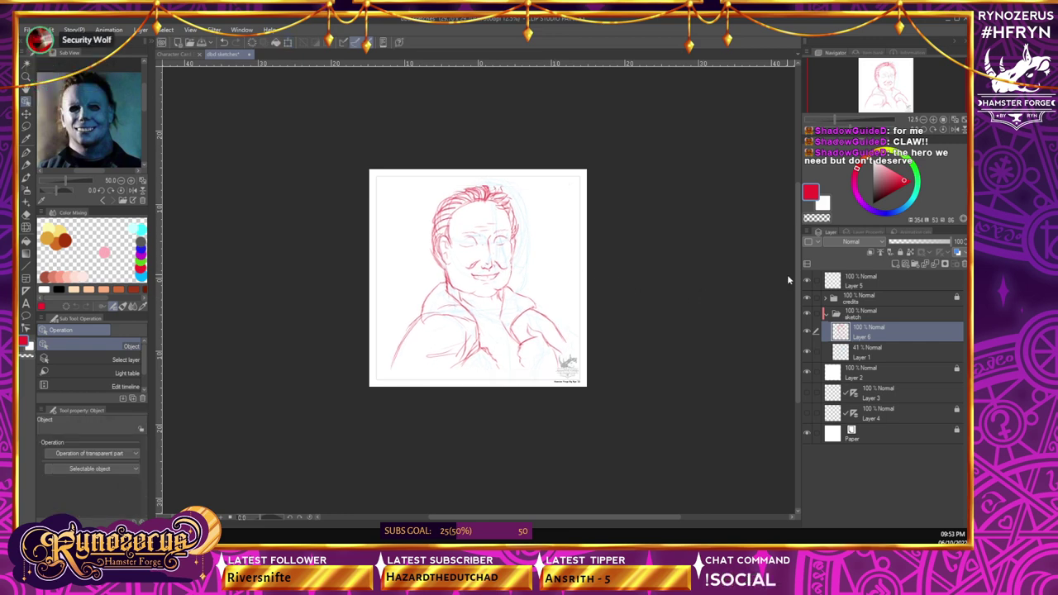
- Sketch the shirt neckline inside the jacket collar with the Real pencil, and strengthen the left eye and both brows
left_click_drag(798, 280, 797, 275)
left_click(934, 120)
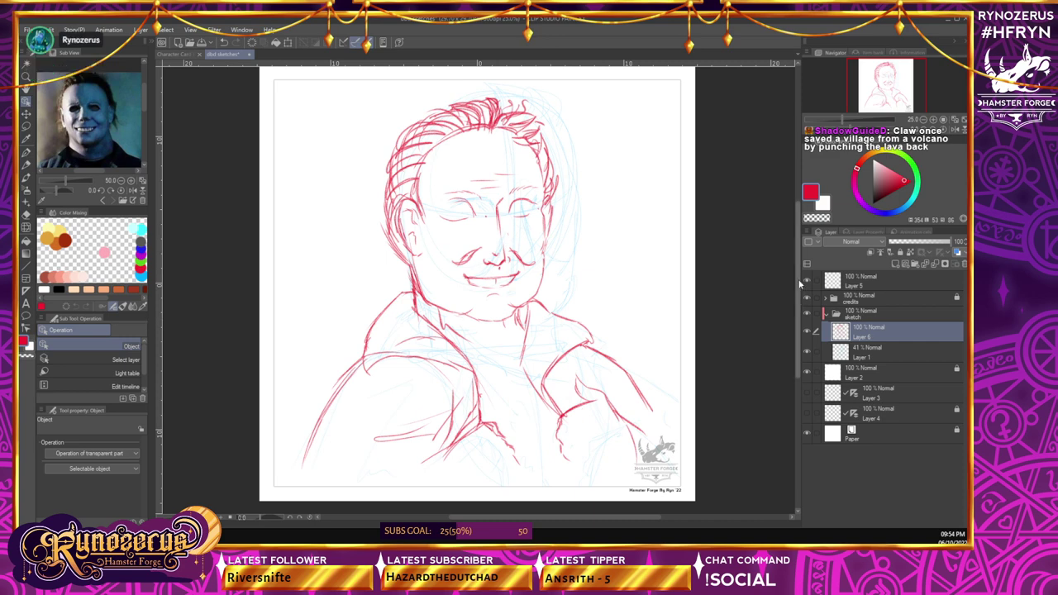
scroll(798, 295, "down", 2)
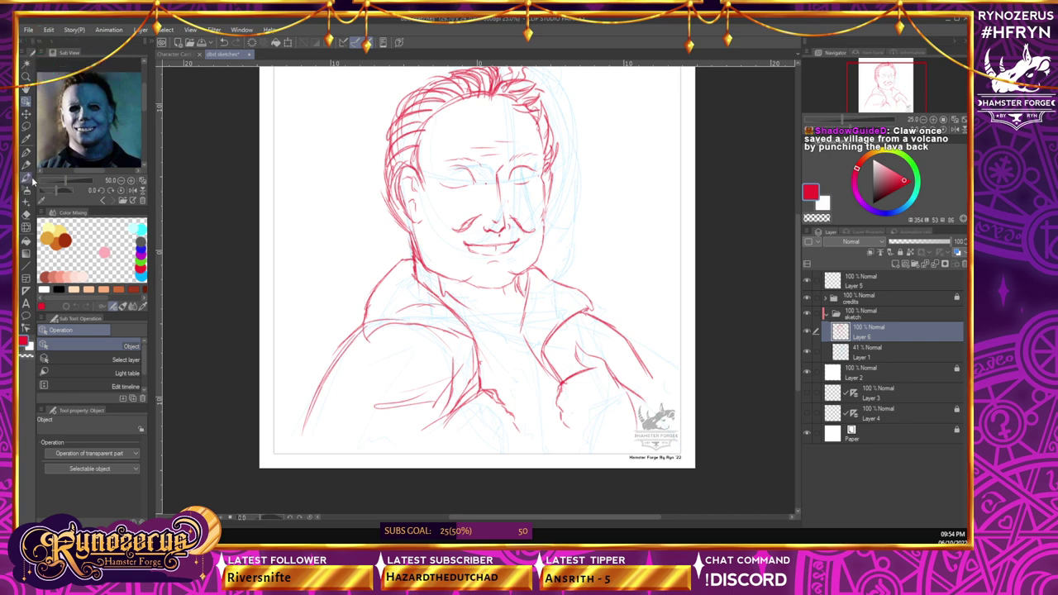
left_click(27, 178)
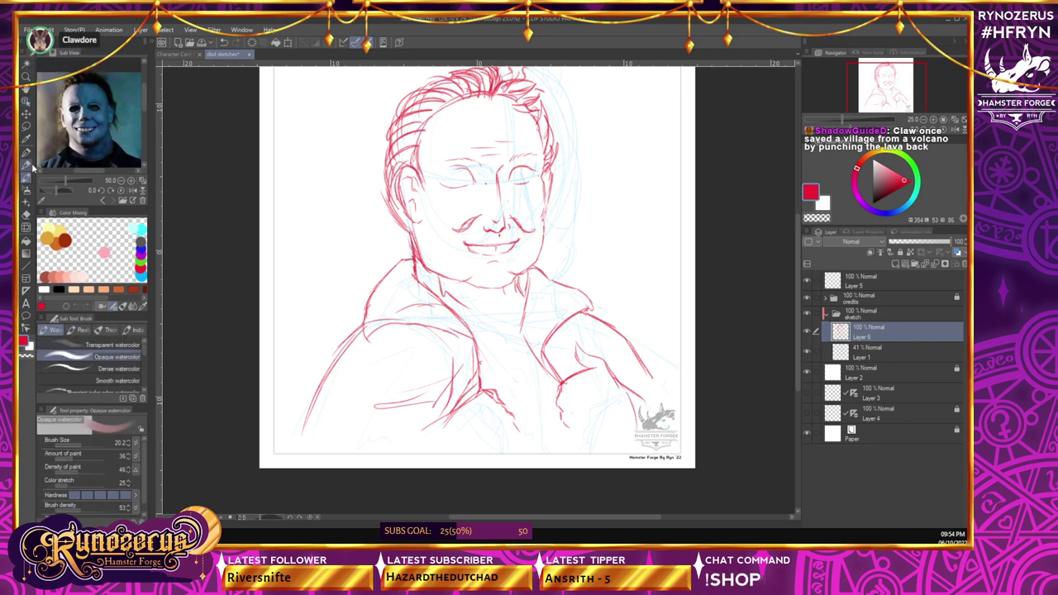
key("p")
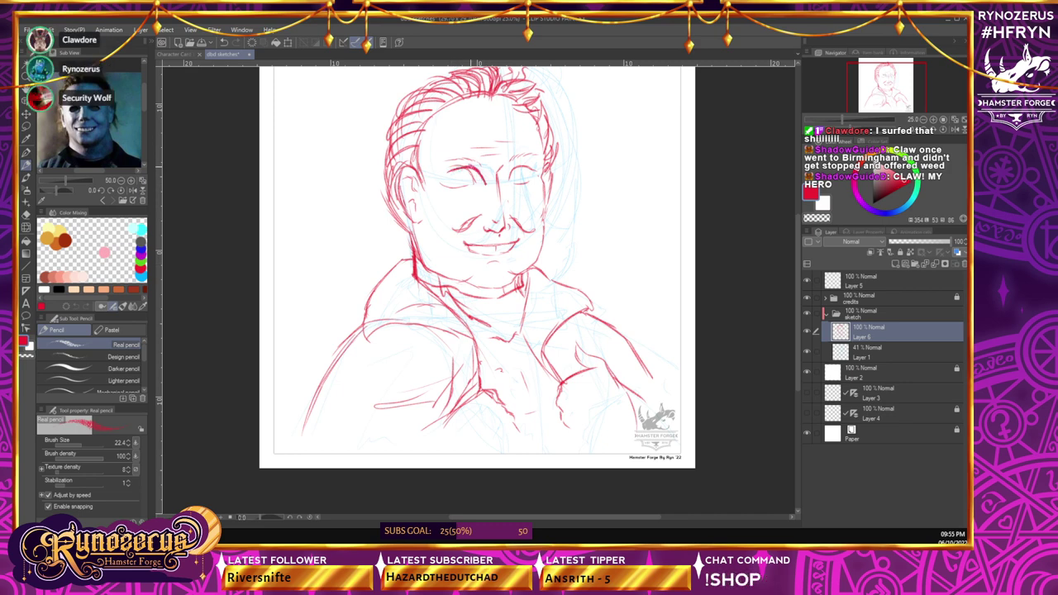
left_click_drag(446, 177, 463, 168)
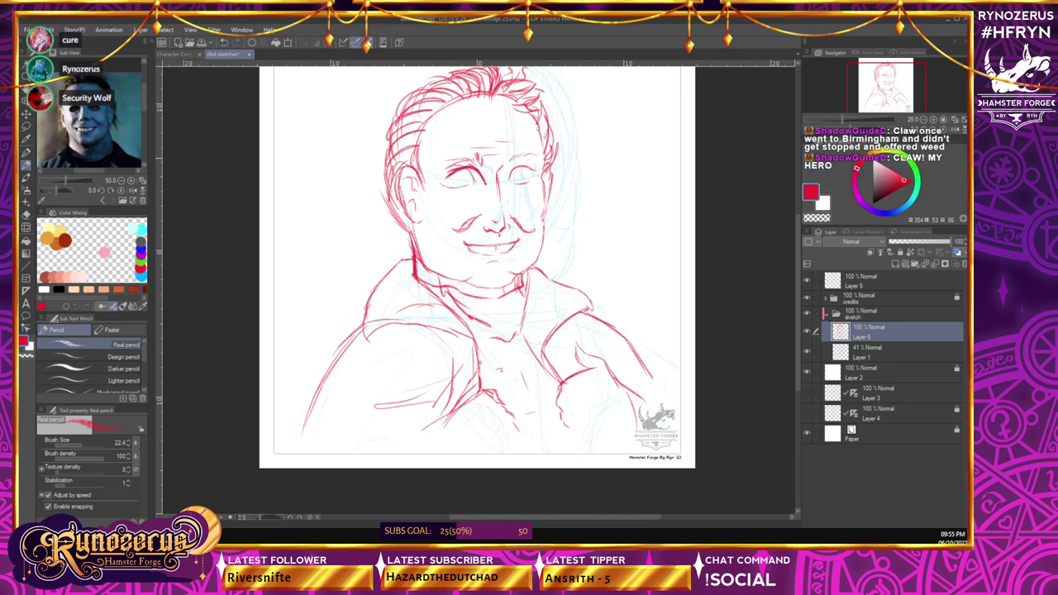
left_click_drag(459, 158, 474, 153)
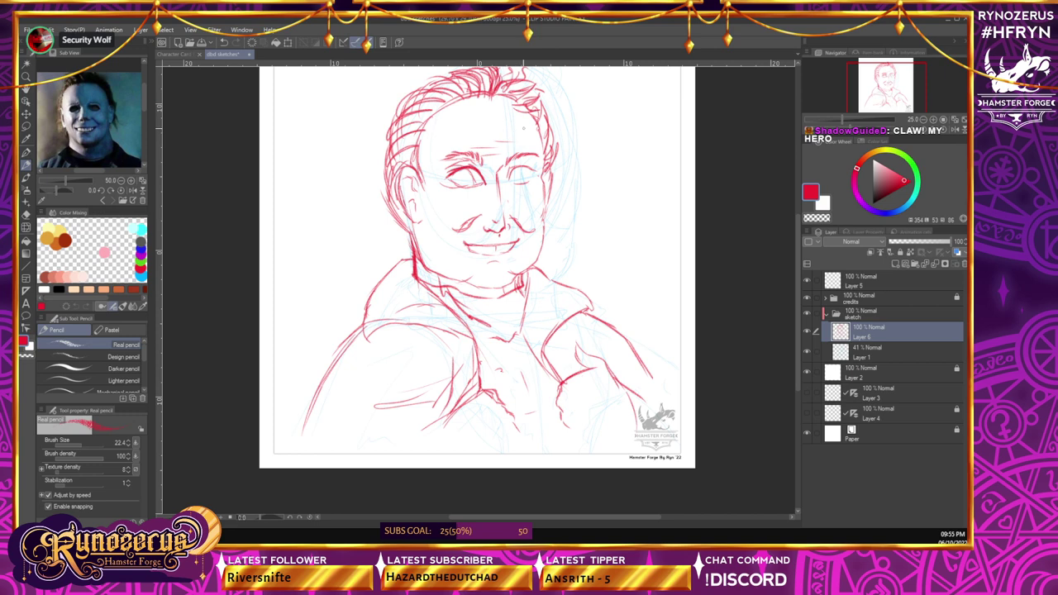
- Erase the lines of both eyes and redraw them as open almond-shaped mask holes beneath the brows
key("e")
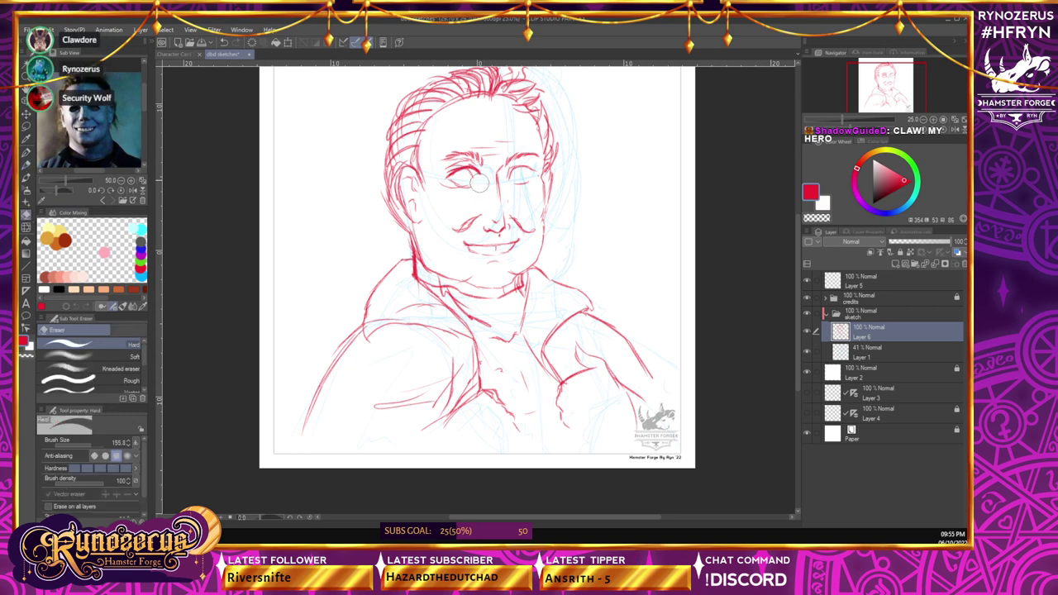
mouse_move(478, 184)
left_mouse_down()
mouse_move(447, 175)
mouse_move(529, 146)
left_mouse_up()
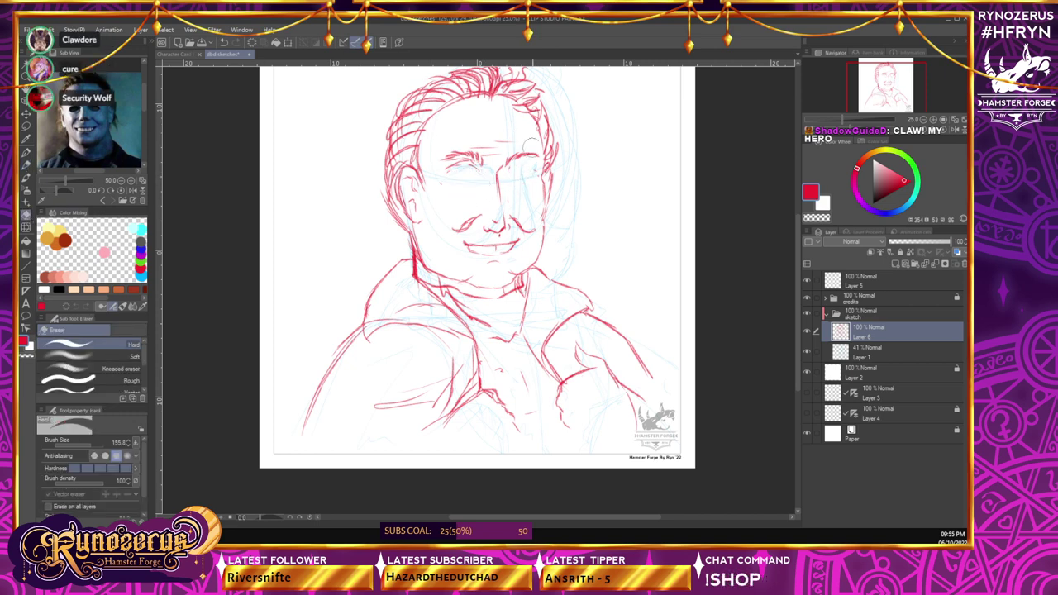
key("p")
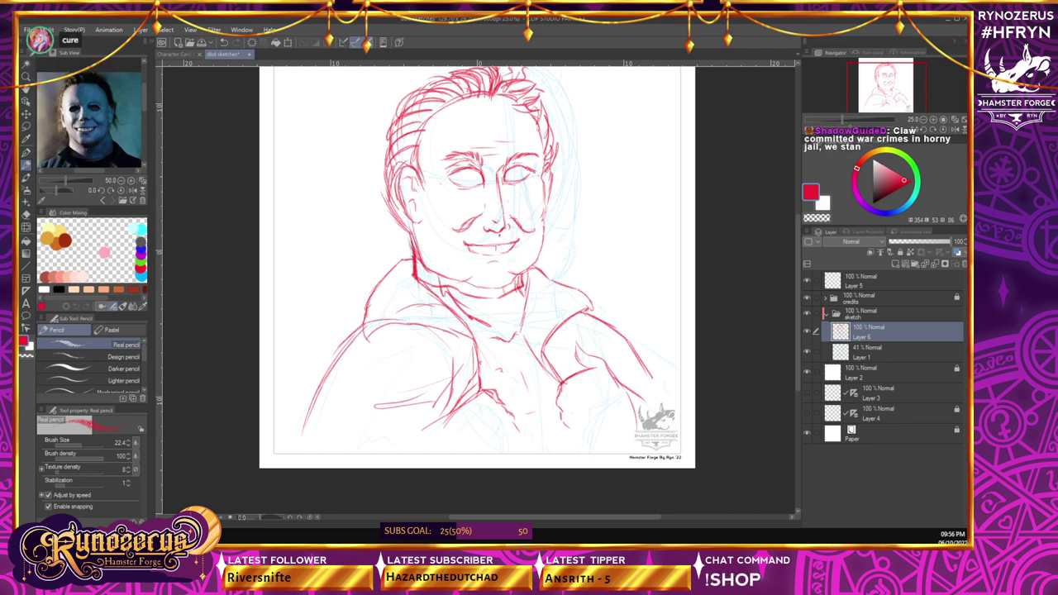
- Clean up the nose bridge, hatch the inside of both eye holes, and darken the smiling mouth
left_click(26, 214)
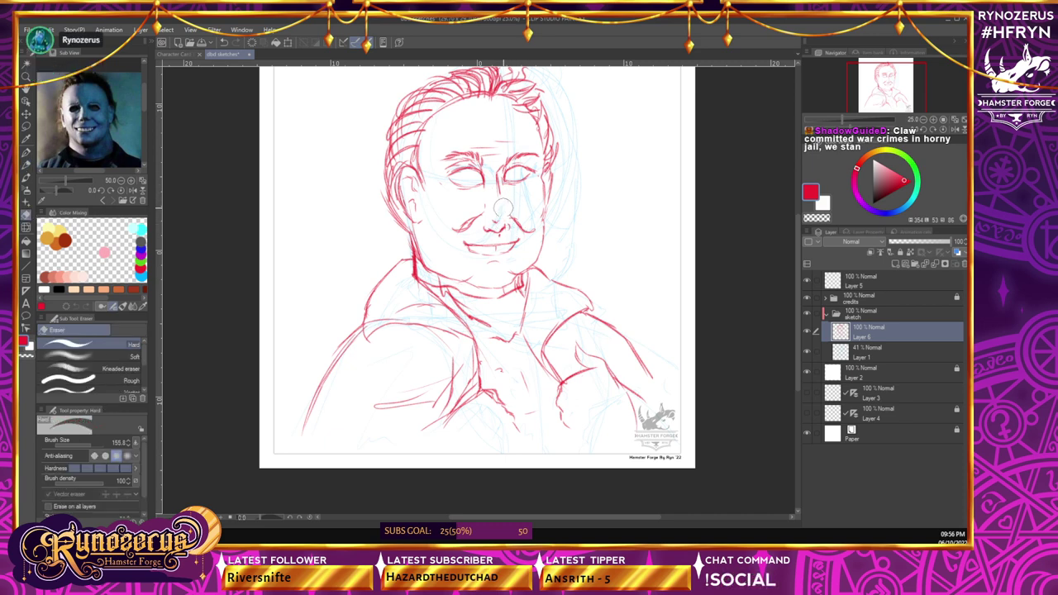
key("p")
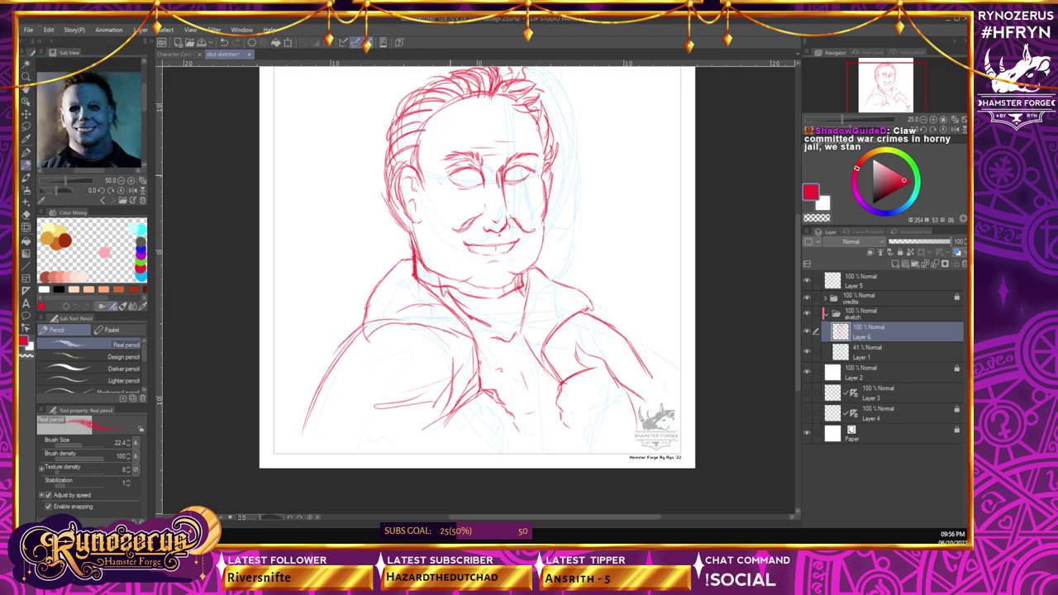
mouse_move(460, 175)
left_mouse_down()
mouse_move(454, 184)
mouse_move(475, 184)
left_mouse_up()
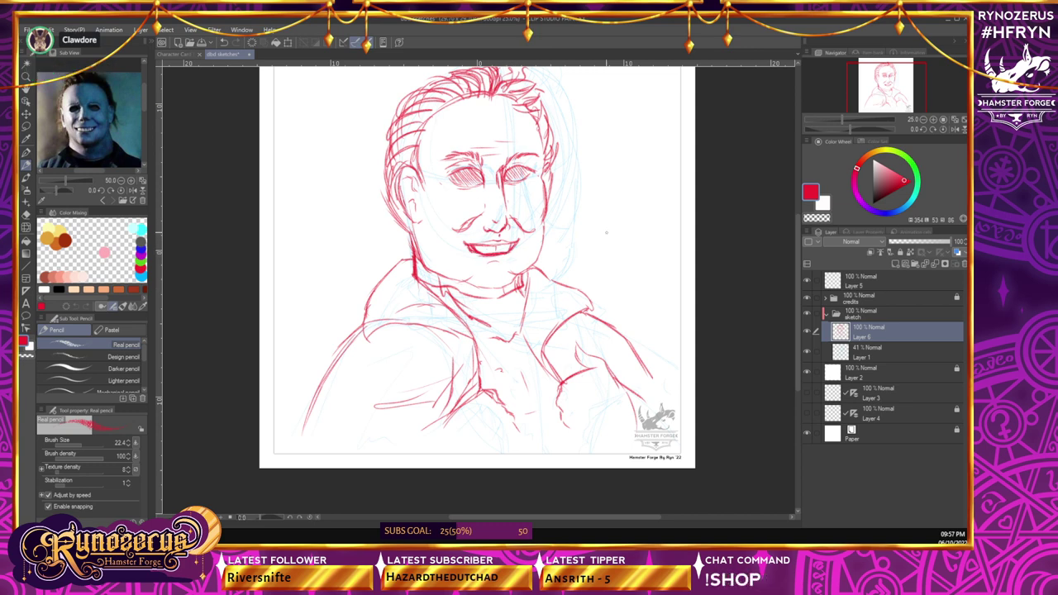
- With the canvas rotated to -20 degrees, erase and redraw the lips of the smile, and restore the canvas to upright
left_click(924, 129)
left_click(924, 129)
left_click(924, 129)
left_click(923, 129)
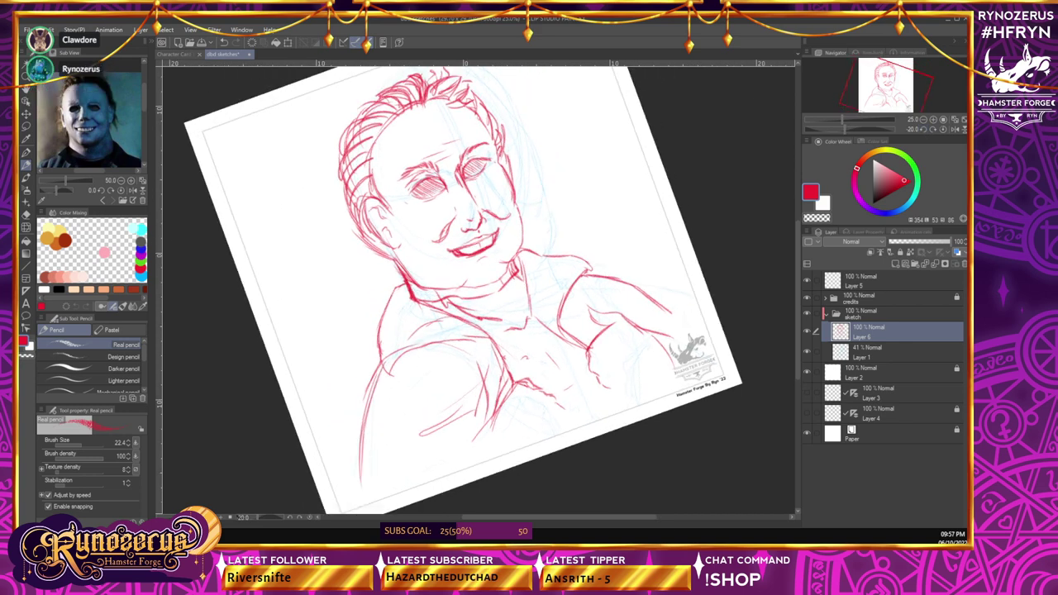
left_click(26, 215)
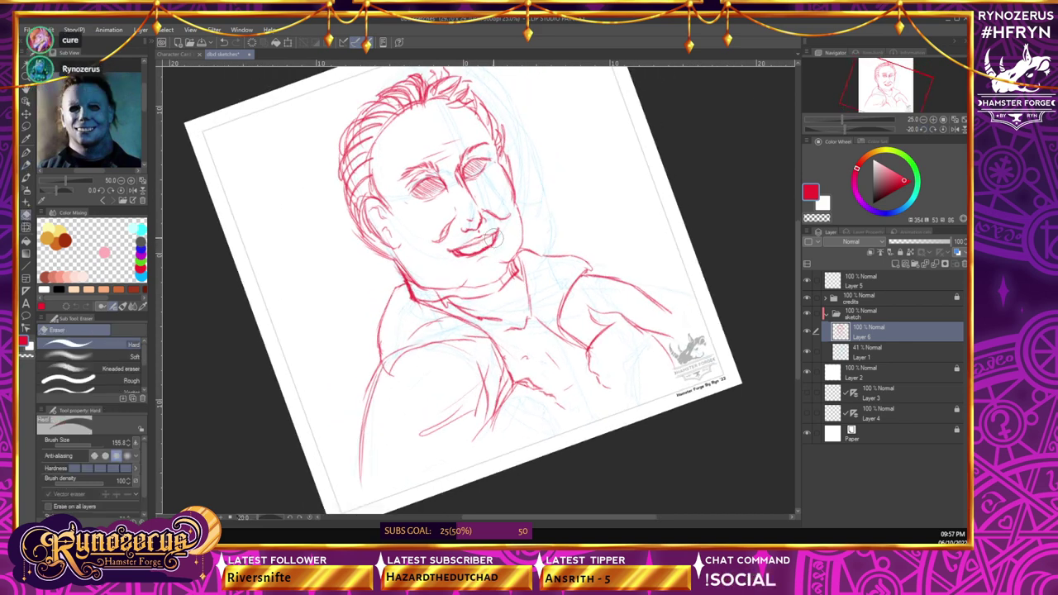
left_click(29, 168)
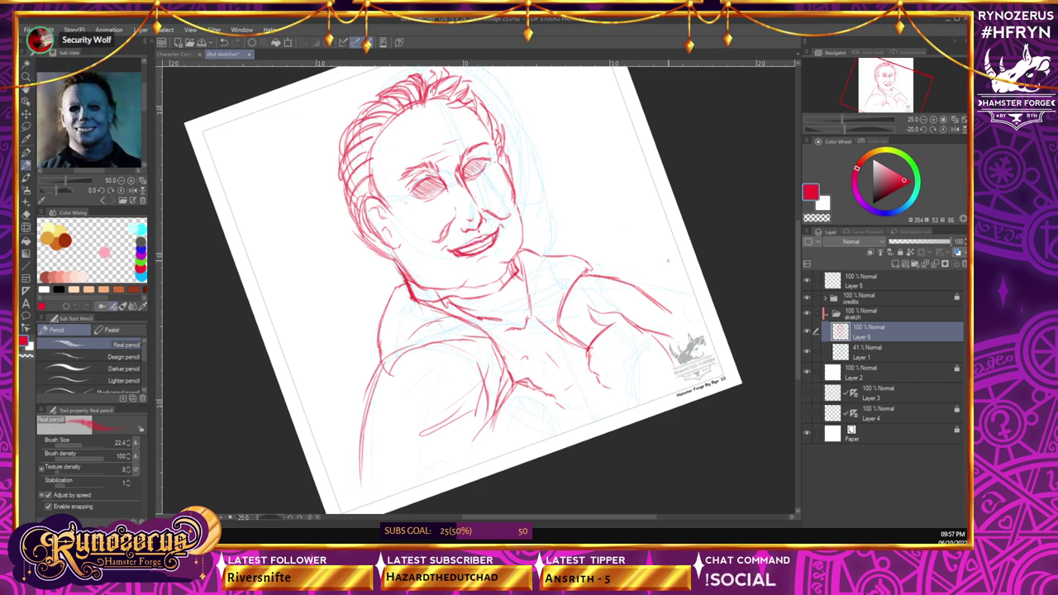
left_click(942, 132)
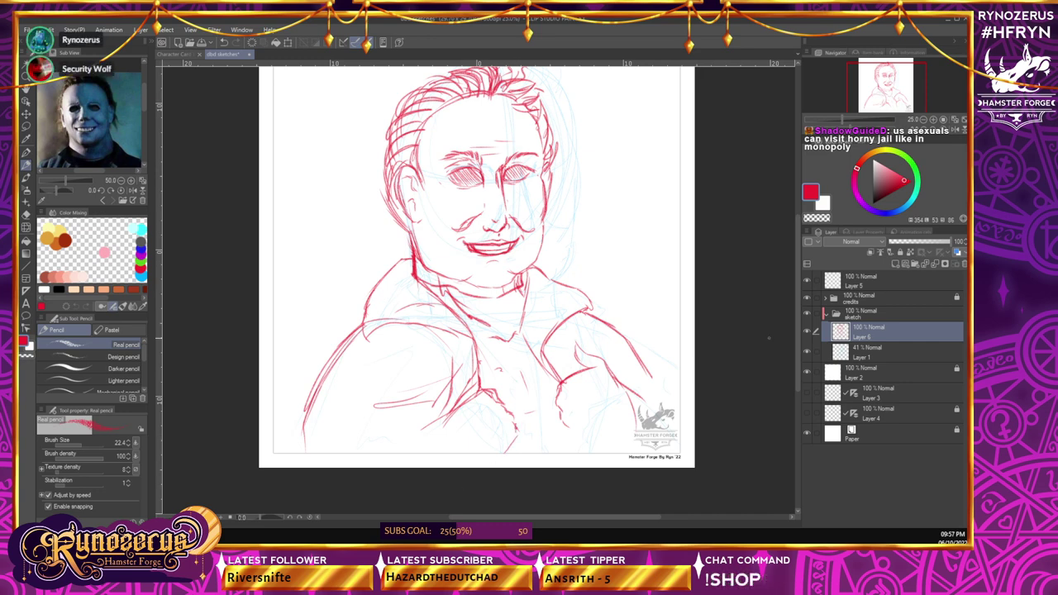
- Add short pencil strokes to the jacket's front edge and the hand along the canvas's lower border
left_click_drag(579, 431, 589, 442)
left_click_drag(519, 443, 520, 454)
scroll(796, 305, "up", 2)
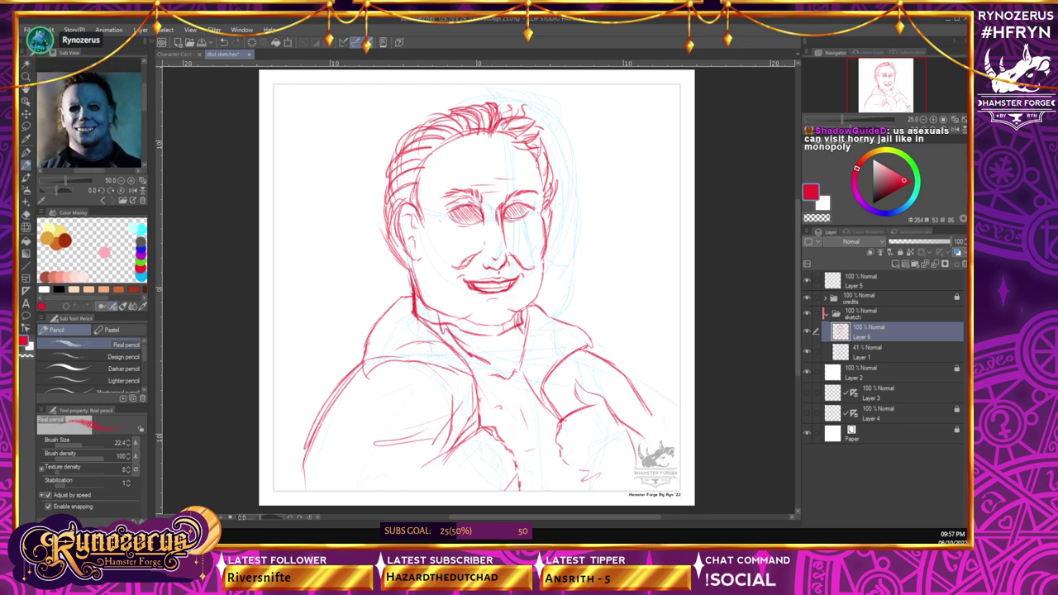
- Lasso the left arm's fold lines and the jagged jacket edge, and move them slightly left on Layer 6
left_click(25, 126)
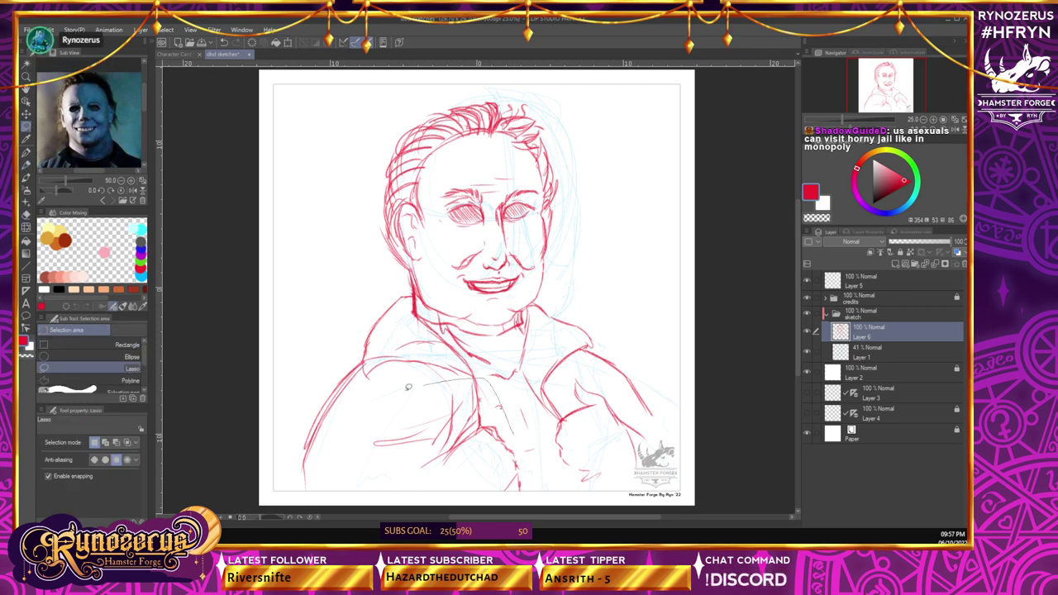
mouse_move(471, 381)
left_mouse_down()
mouse_move(466, 511)
mouse_move(514, 385)
left_mouse_up()
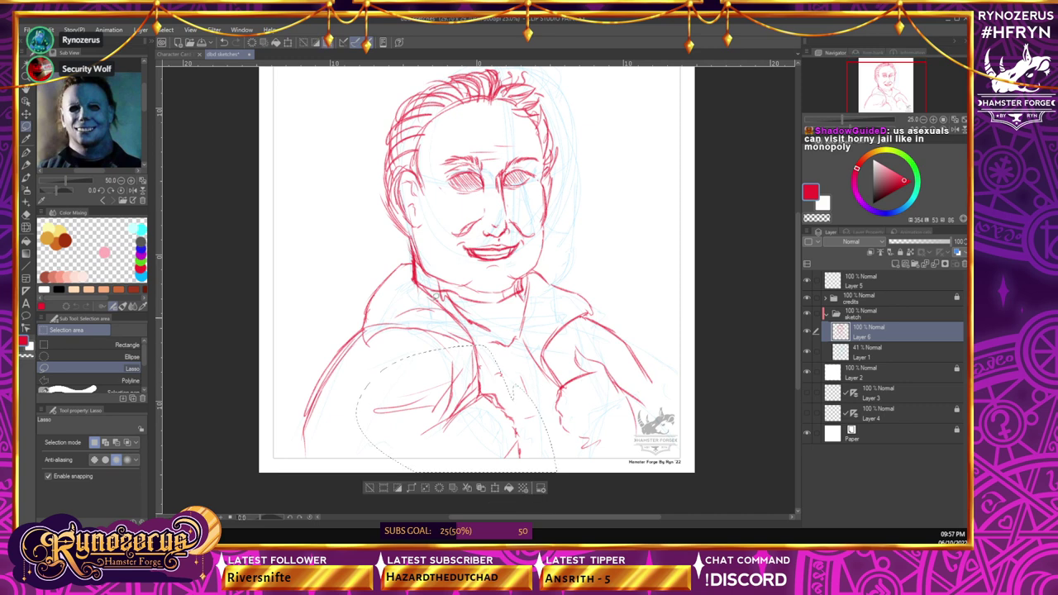
left_click(26, 114)
left_click_drag(509, 433, 490, 435)
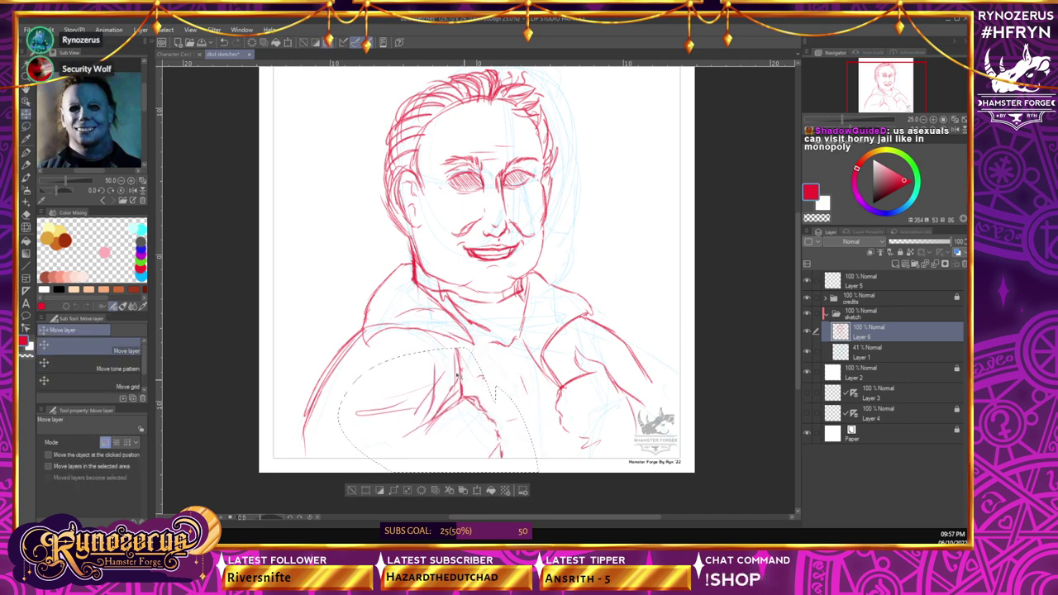
left_click(27, 101)
key("ctrl+d")
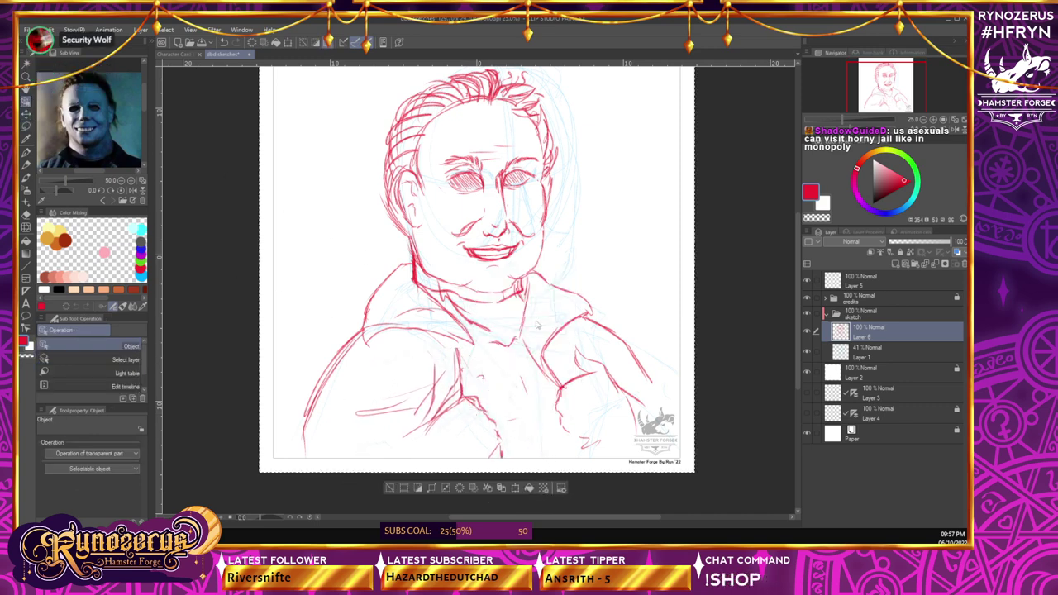
right_click(481, 438)
left_click(537, 397)
mouse_move(624, 410)
left_mouse_down()
mouse_move(621, 442)
mouse_move(626, 428)
left_mouse_up()
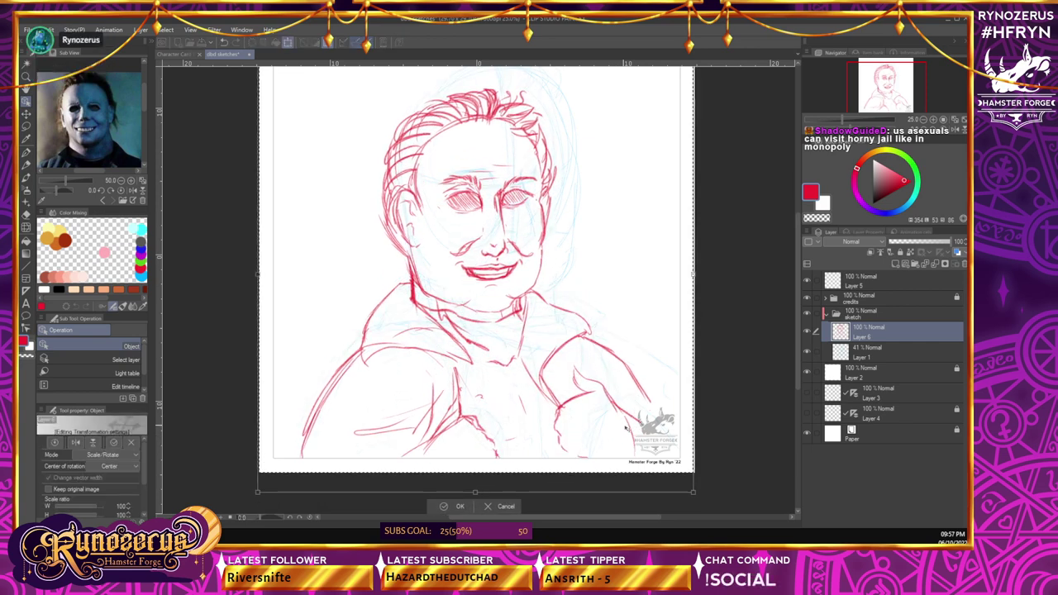
key("ctrl+z")
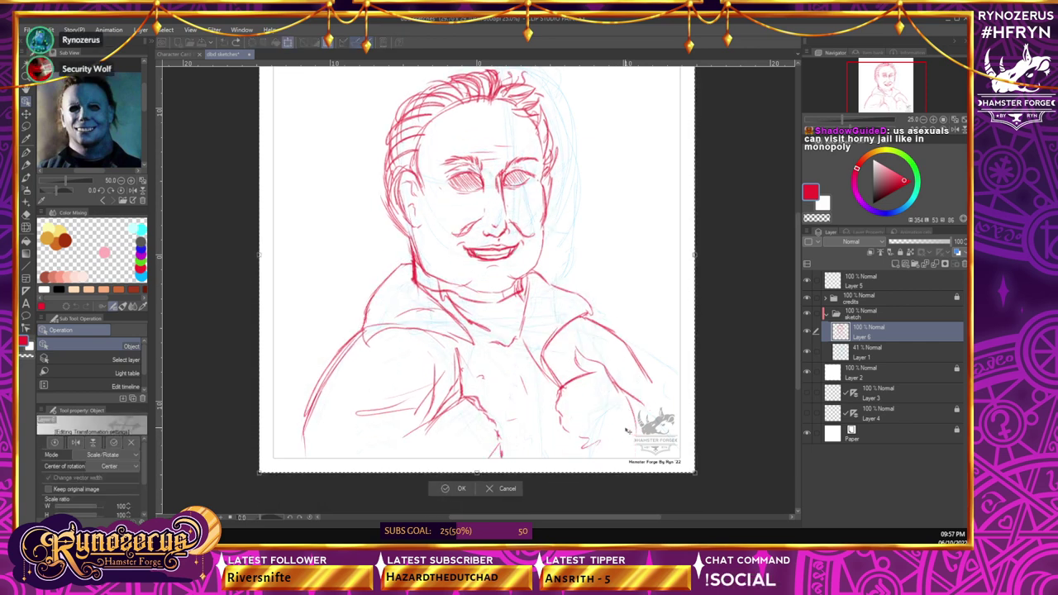
key("Escape")
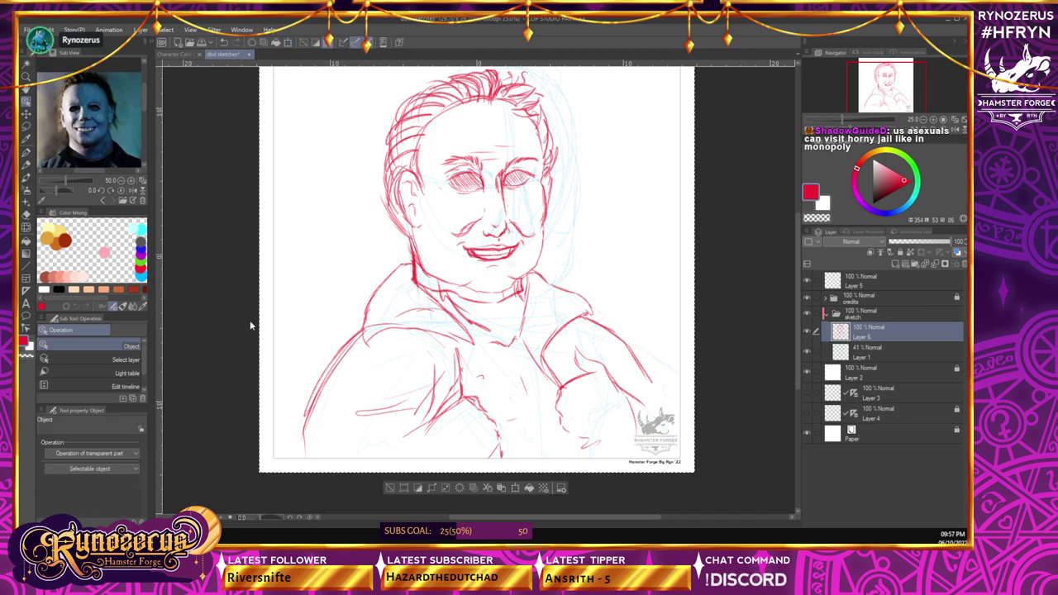
left_click(26, 127)
left_click_drag(556, 466, 534, 400)
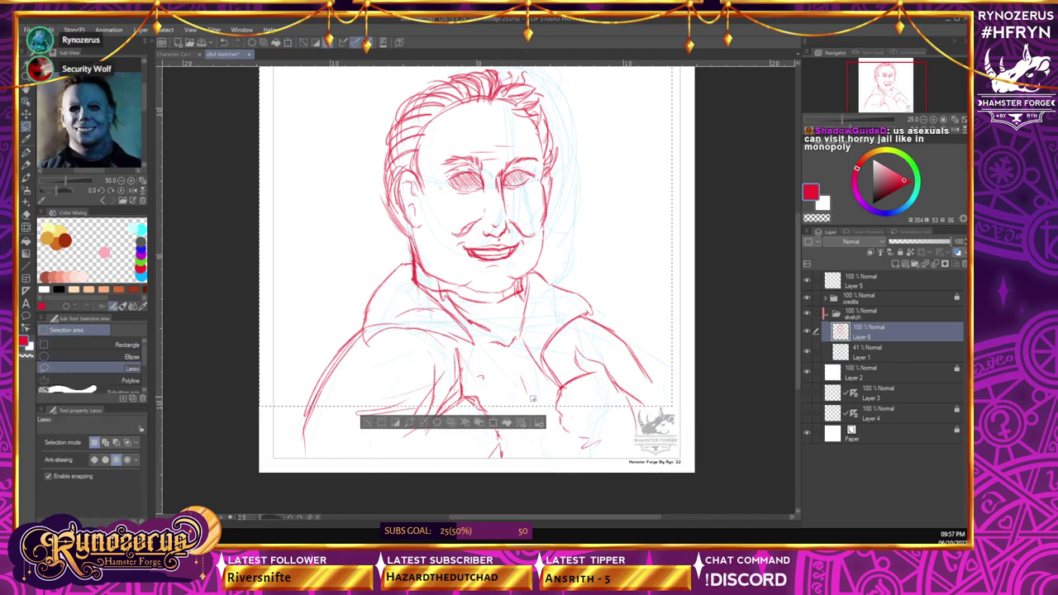
left_click(583, 422)
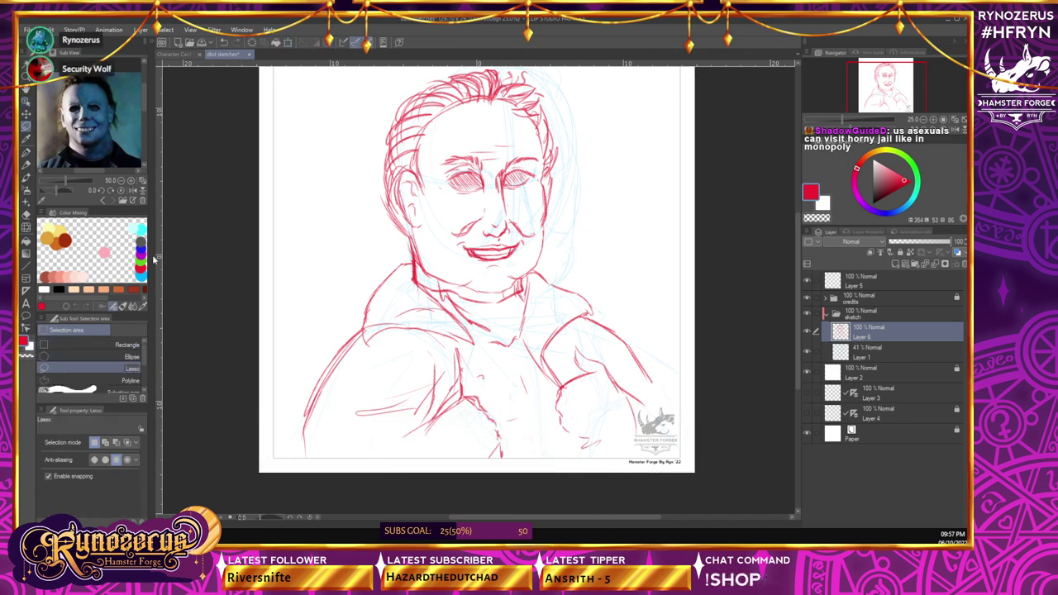
- Lasso the left arm's fold lines and jacket edge again, rotate them clockwise with Scale/Rotate, nudge them up, and deselect
mouse_move(519, 458)
left_mouse_down()
mouse_move(502, 390)
mouse_move(473, 347)
mouse_move(441, 340)
mouse_move(347, 393)
left_mouse_up()
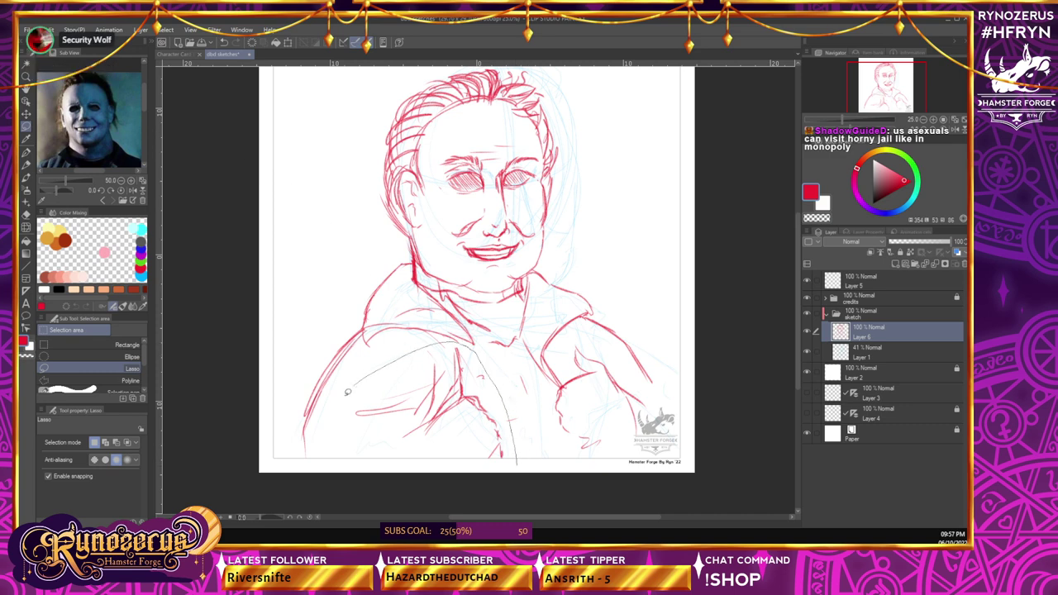
left_click(26, 101)
right_click(476, 408)
left_click(485, 398)
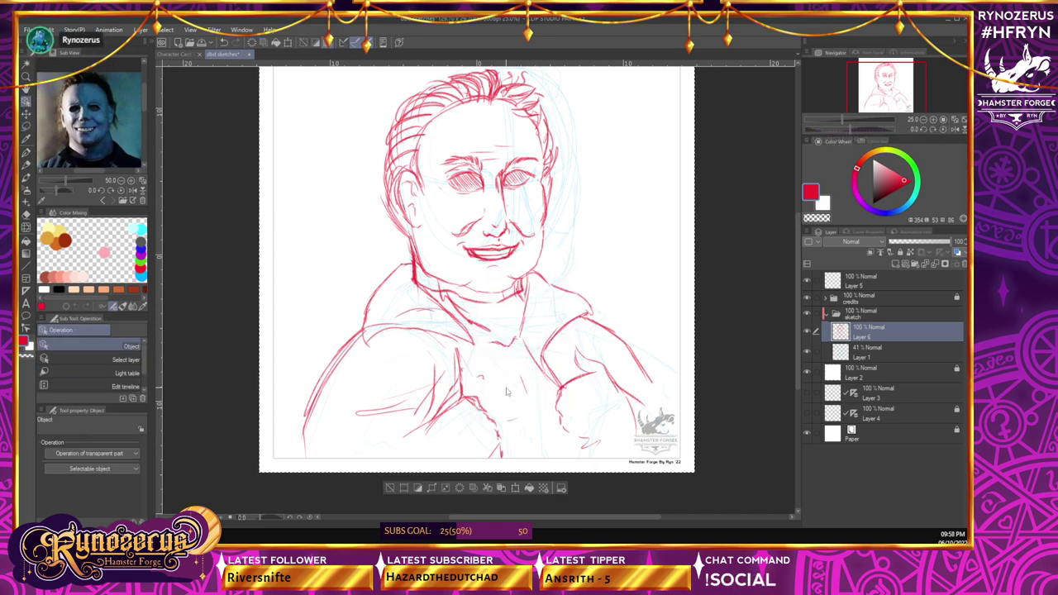
key("ctrl+z")
right_click(477, 274)
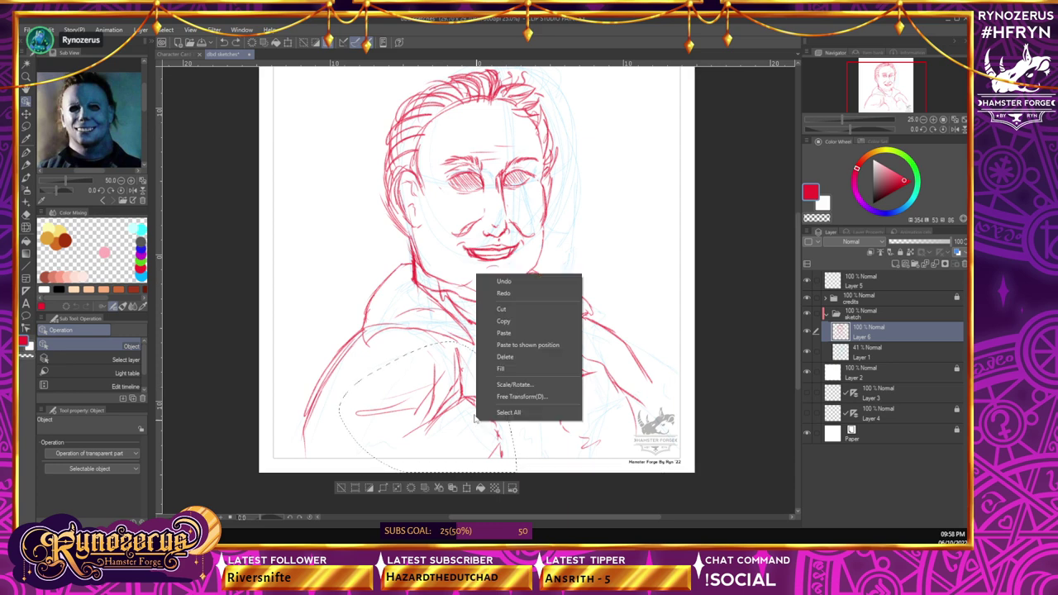
left_click(528, 389)
mouse_move(583, 286)
left_mouse_down()
mouse_move(617, 351)
mouse_move(613, 340)
left_mouse_up()
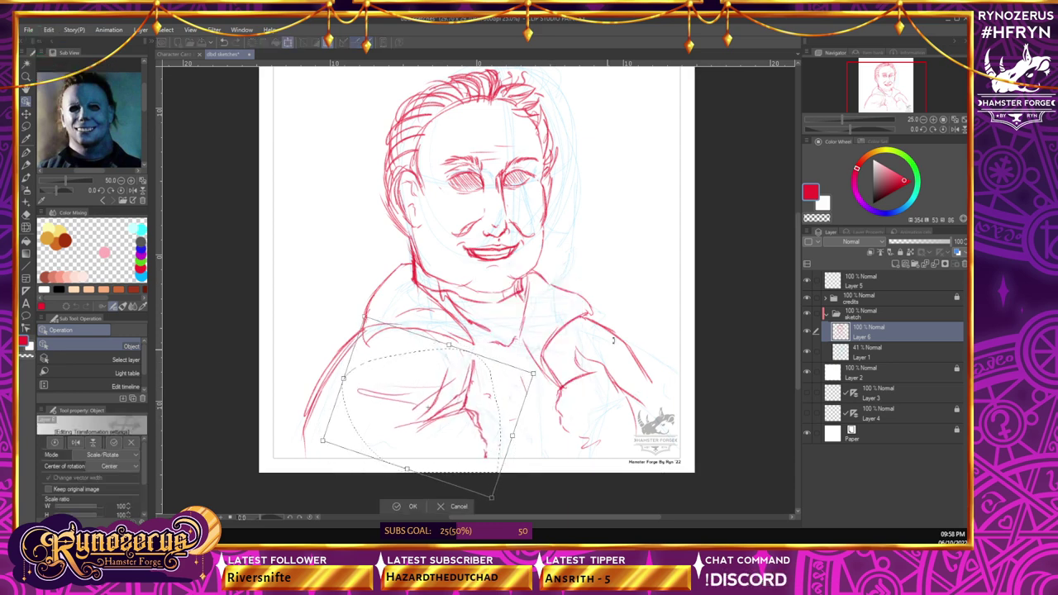
left_click_drag(491, 389, 492, 382)
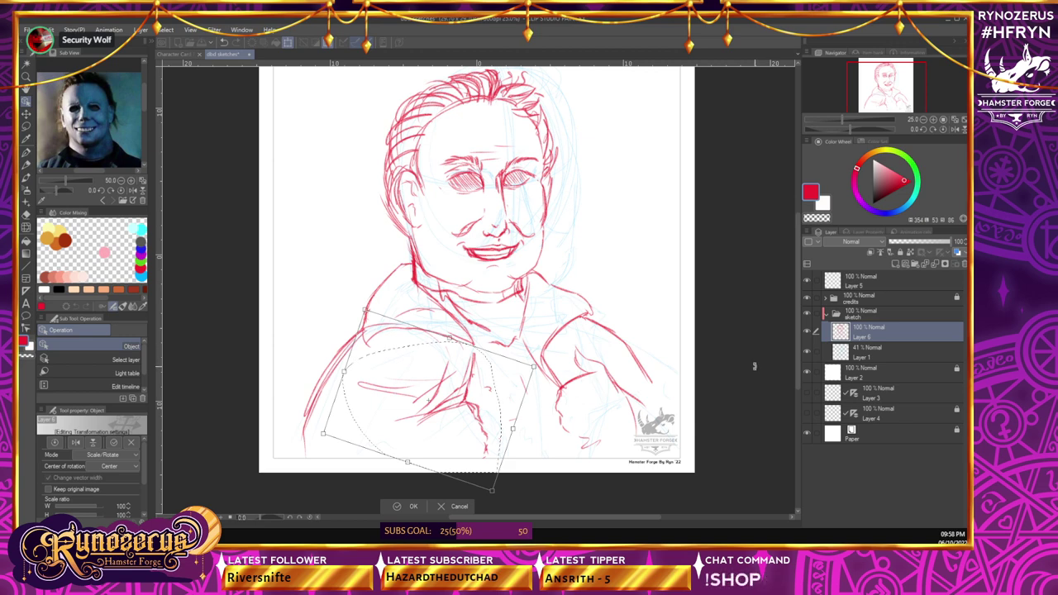
key("Return")
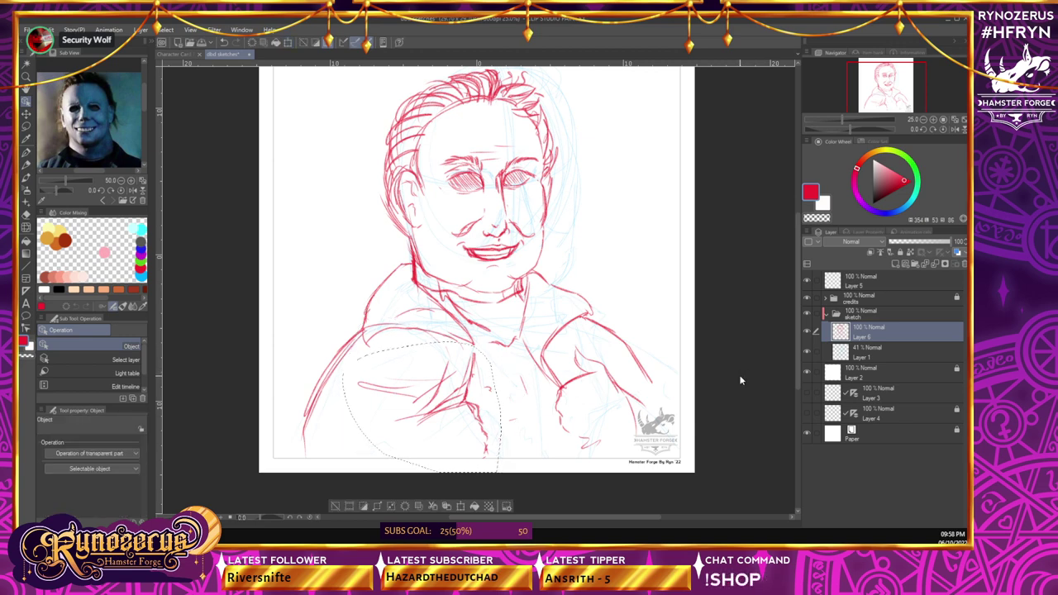
key("ctrl+d")
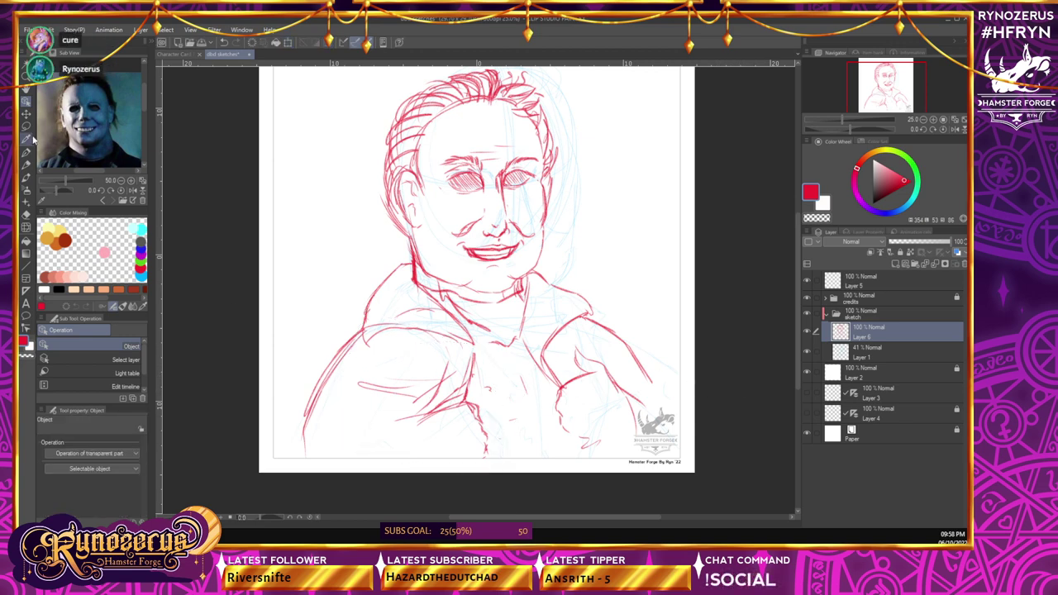
- Lasso the fist and forearm on the canvas's right side, rotate them slightly counterclockwise with Scale/Rotate, nudge them up, apply, and deselect
key("m")
left_click_drag(580, 337, 550, 359)
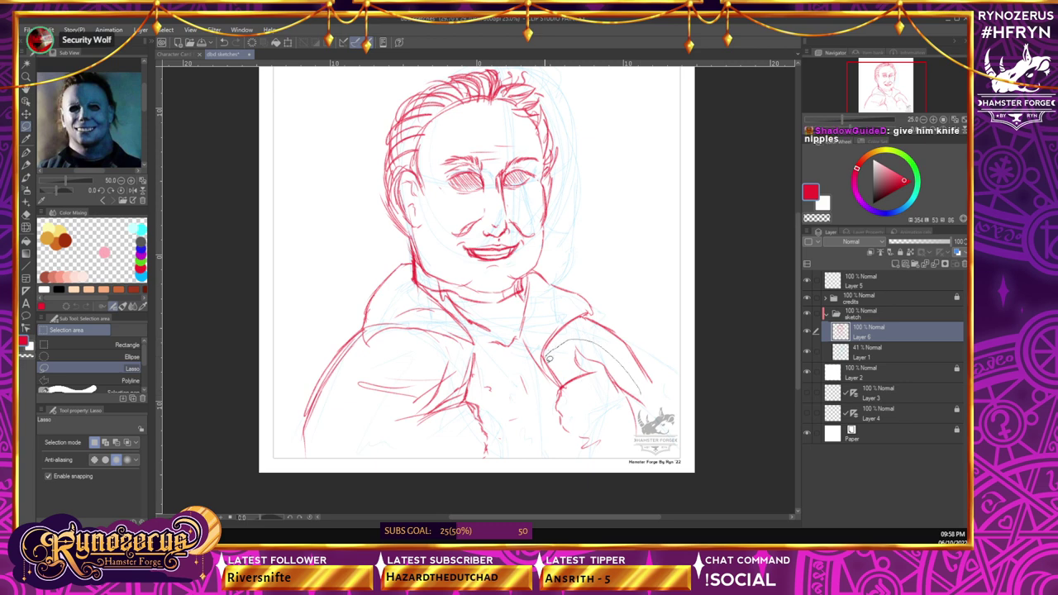
left_click_drag(607, 460, 671, 442)
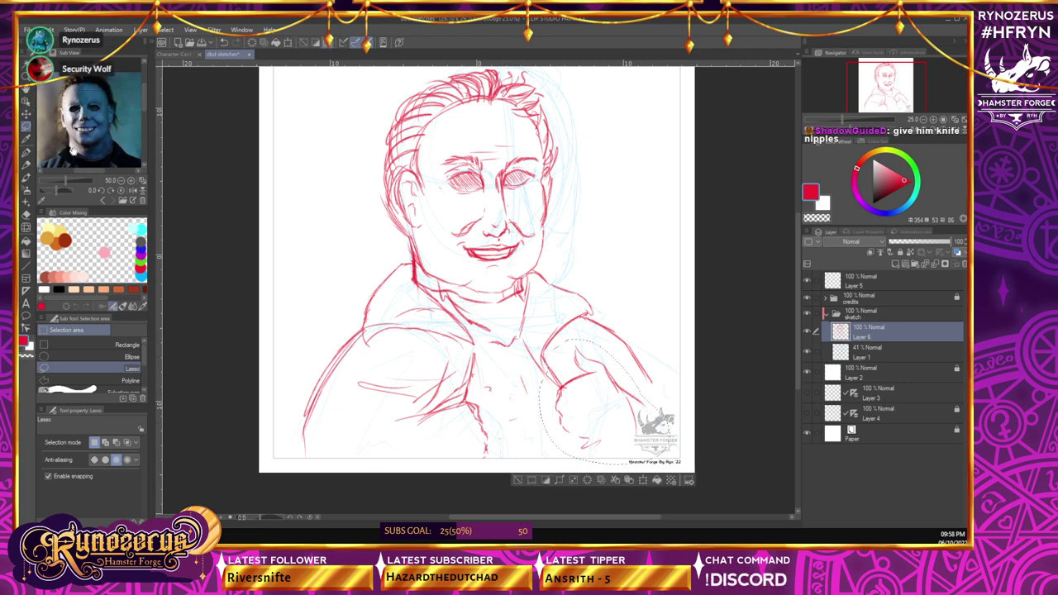
left_click(27, 102)
key("ctrl+a")
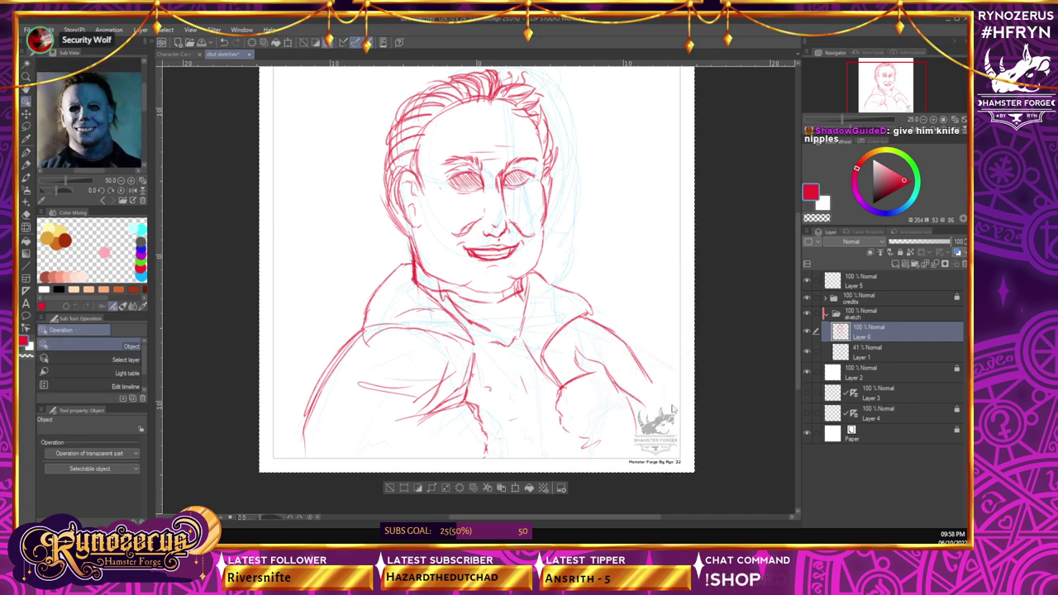
right_click(613, 413)
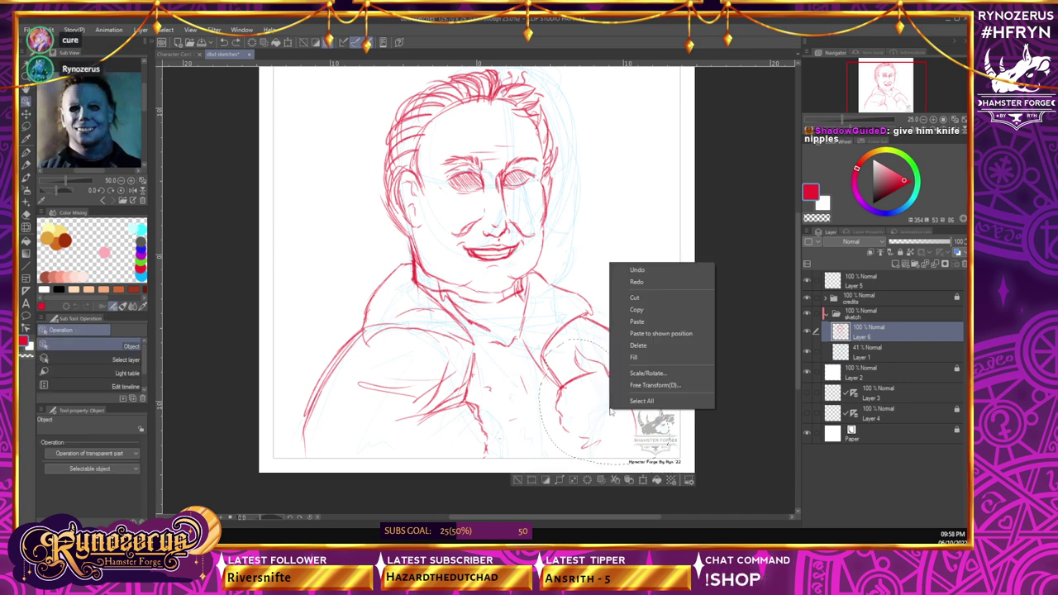
left_click(661, 377)
left_click_drag(728, 347, 718, 328)
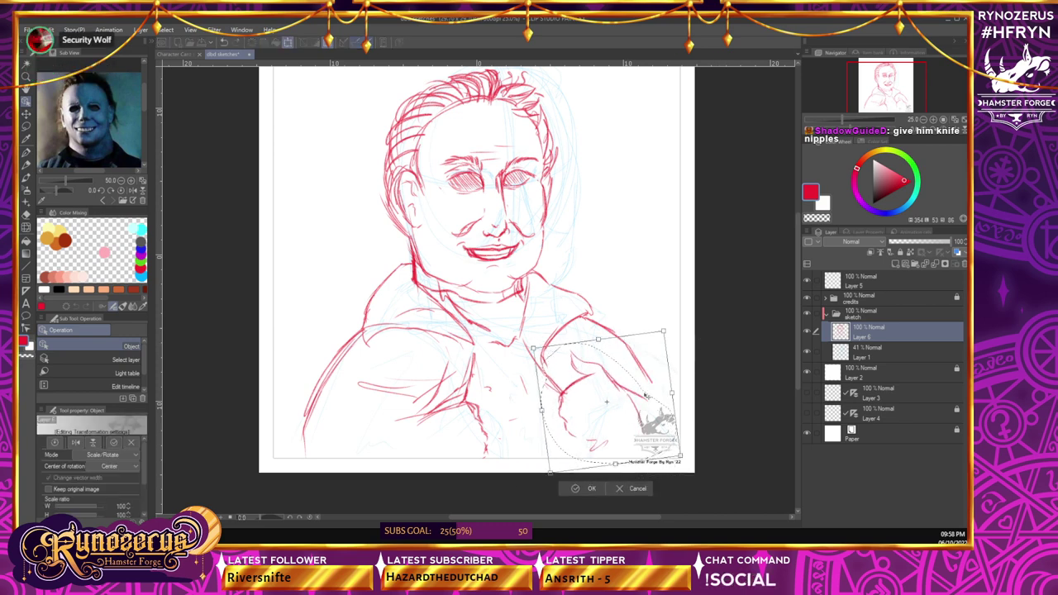
left_click_drag(646, 395, 649, 392)
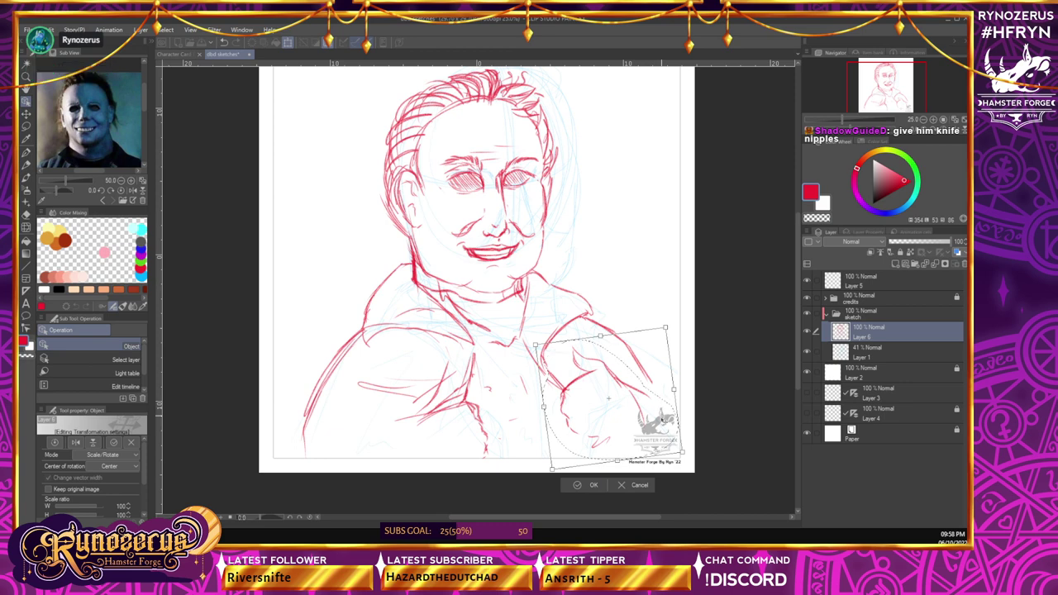
key("Return")
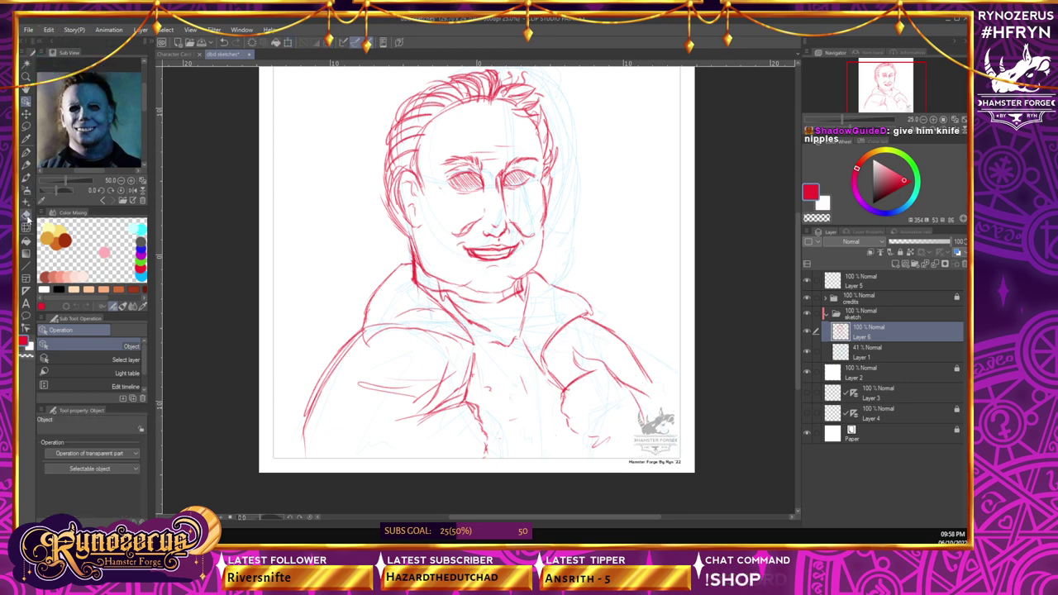
- With the Real pencil, draw the shirt folds, the fist's outline and the handle beneath it, and darken the jacket's front edge
left_click(27, 165)
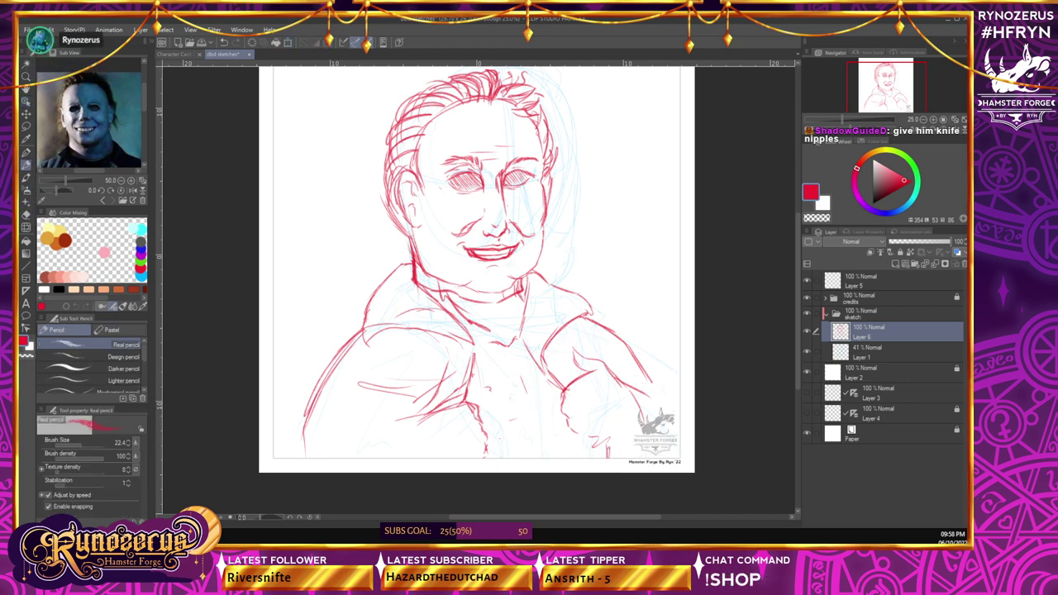
mouse_move(610, 449)
left_mouse_down()
mouse_move(607, 463)
mouse_move(591, 458)
left_mouse_up()
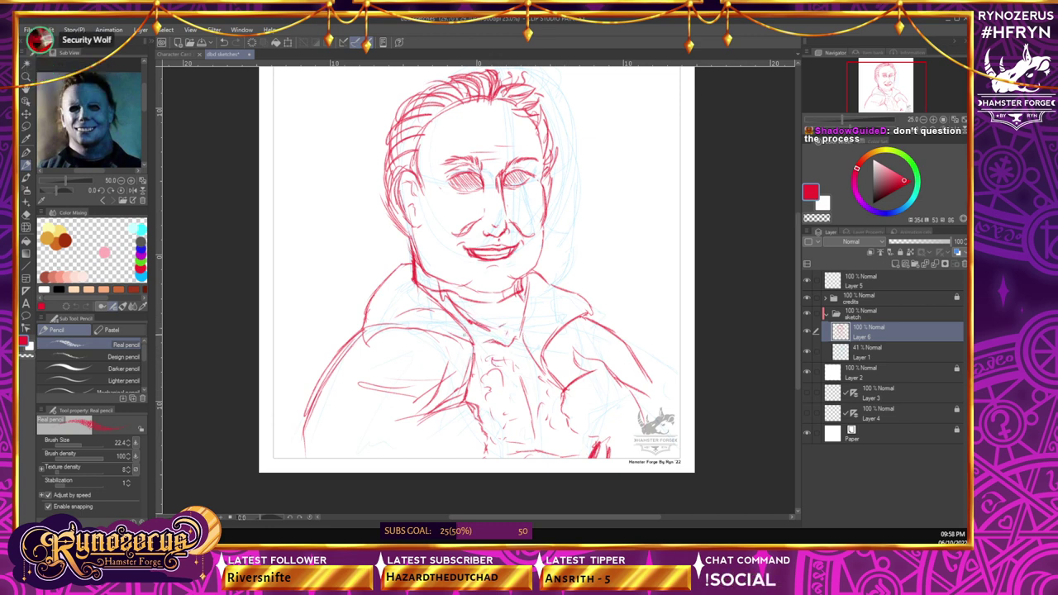
left_click_drag(460, 326, 473, 377)
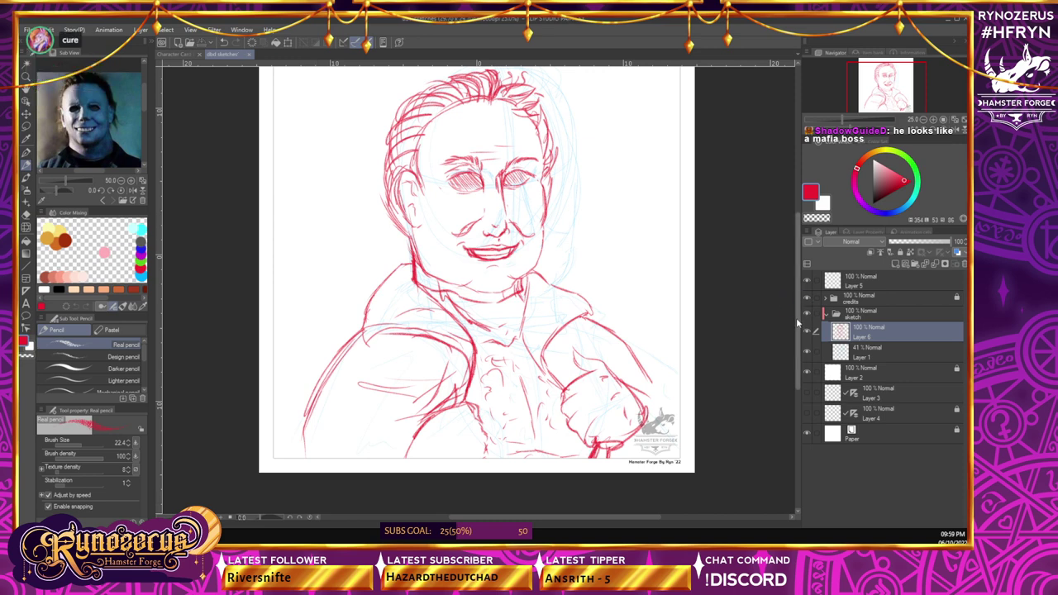
- Extend the inner and outer lines of the left sleeve down to the canvas's lower border
left_click_drag(797, 318, 798, 303)
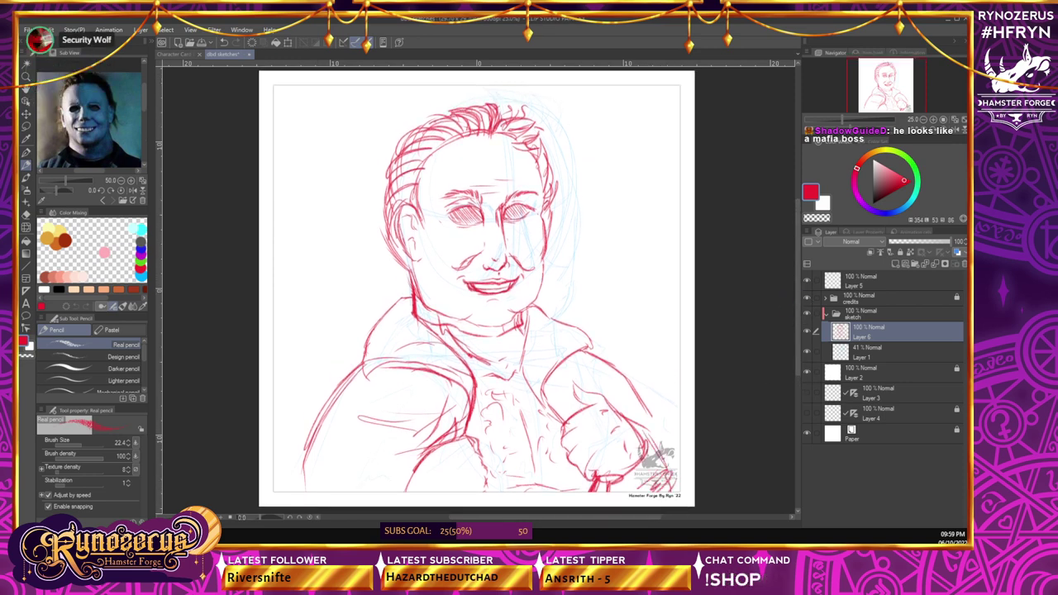
left_click_drag(412, 467, 387, 492)
left_click_drag(324, 437, 299, 492)
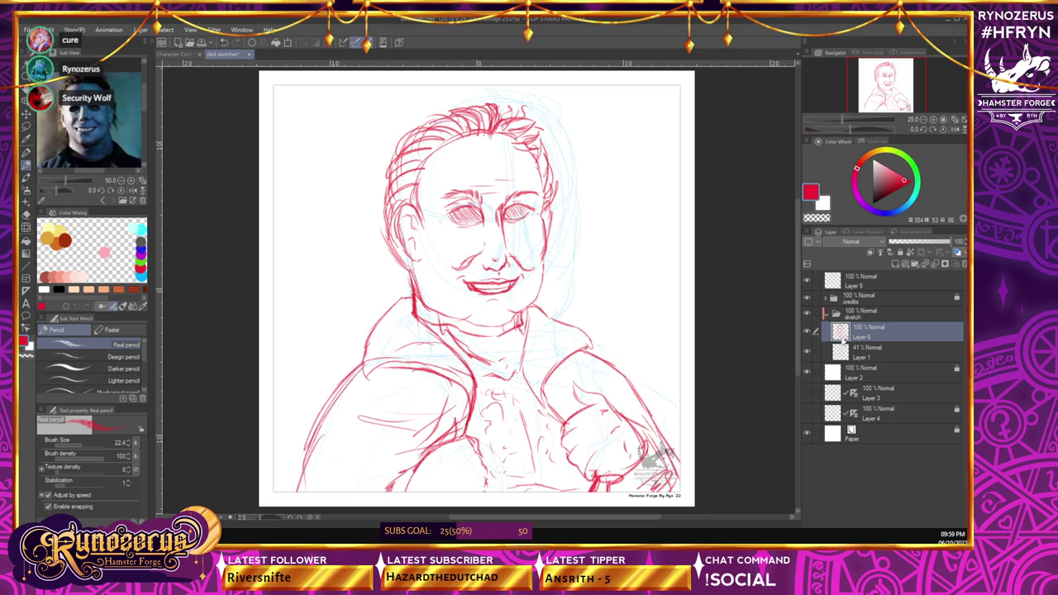
left_click(924, 120)
left_click(934, 120)
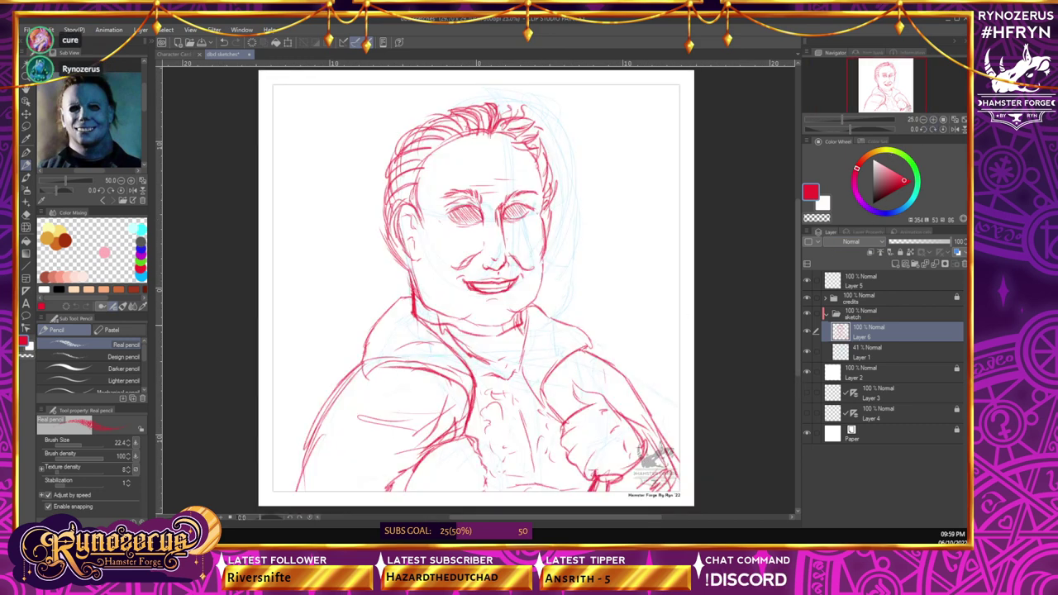
- Lasso the head on Layer 6 and pull in the lower corners of its transform frame with Distort to narrow the jaw
key("m")
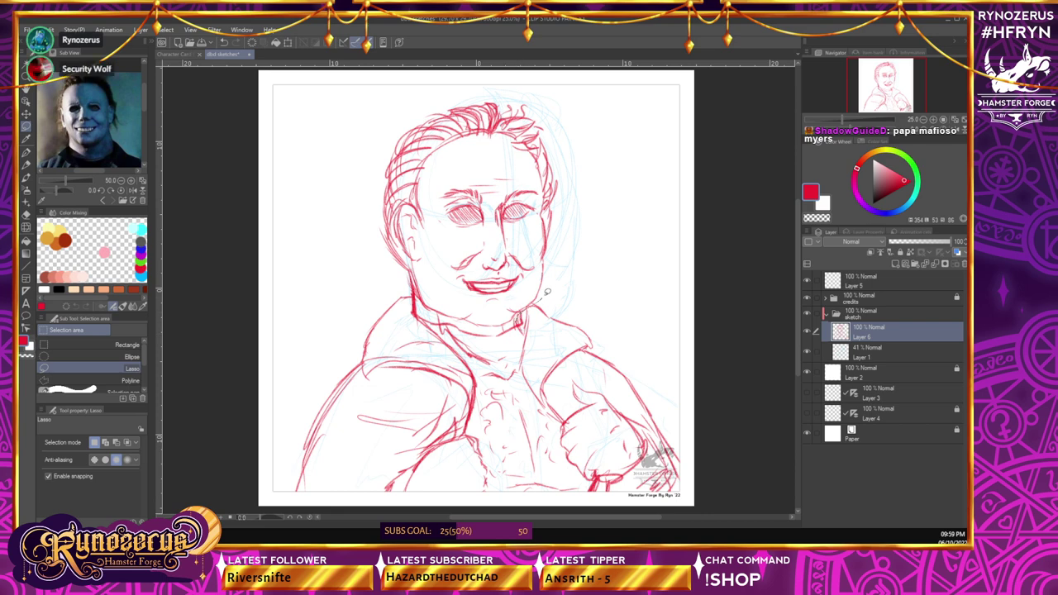
left_click_drag(519, 319, 581, 142)
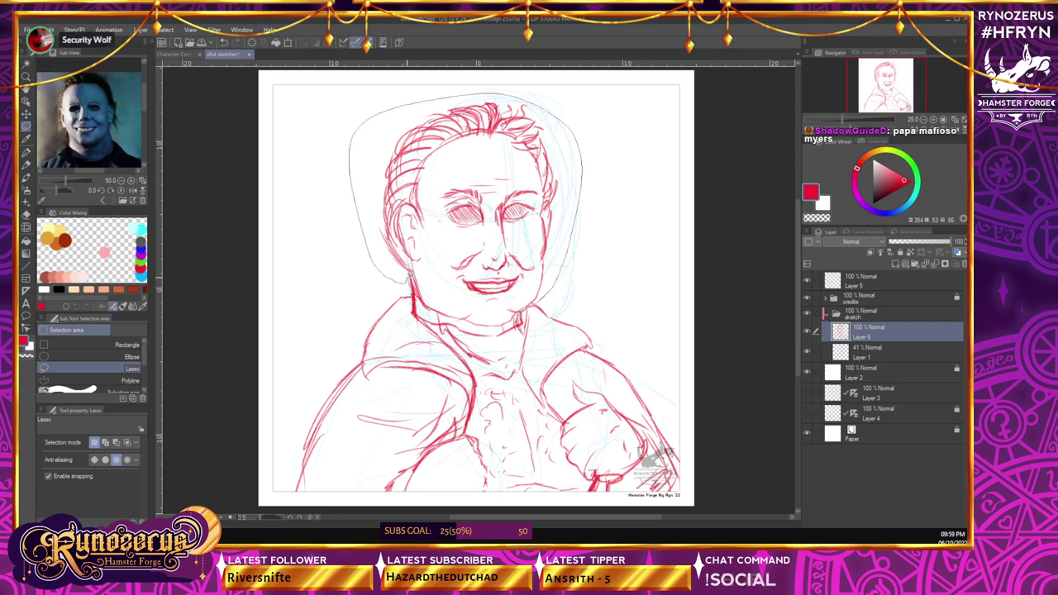
mouse_move(412, 285)
left_mouse_down()
mouse_move(422, 302)
mouse_move(471, 325)
mouse_move(520, 319)
left_mouse_up()
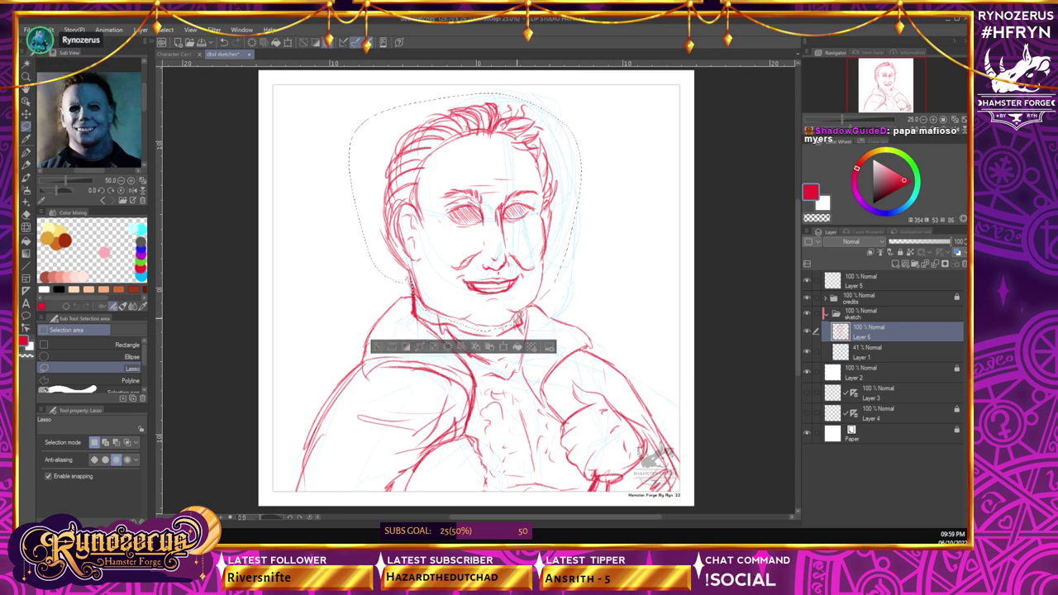
key("o")
right_click(539, 209)
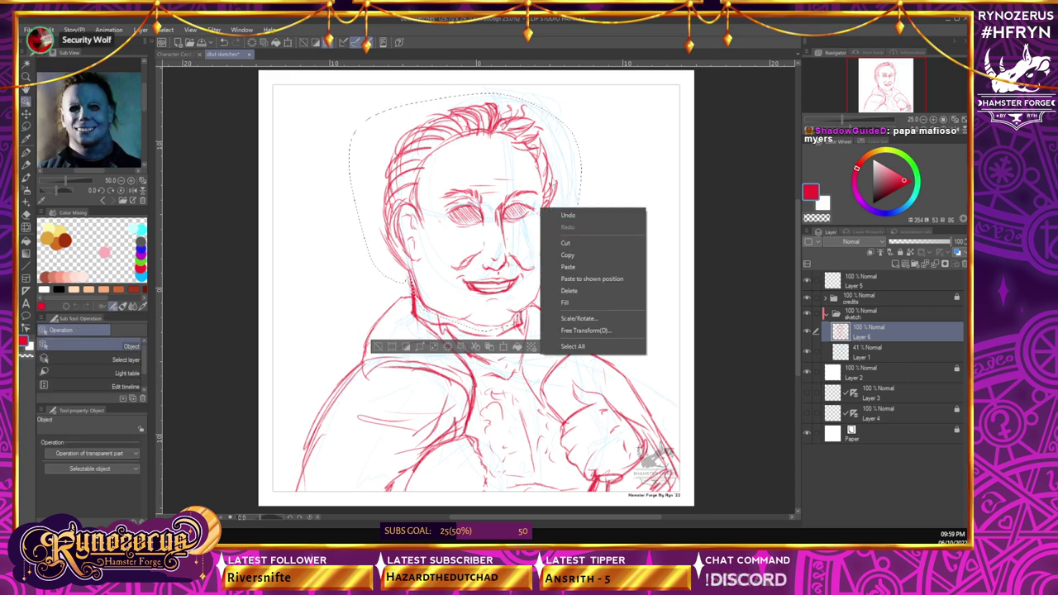
left_click(615, 320)
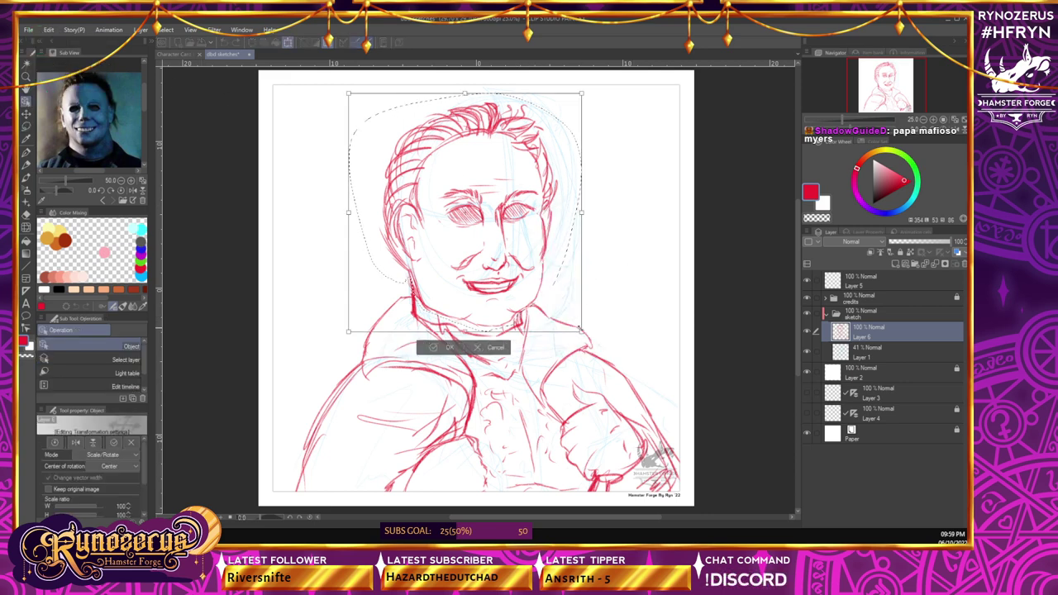
left_click(104, 455)
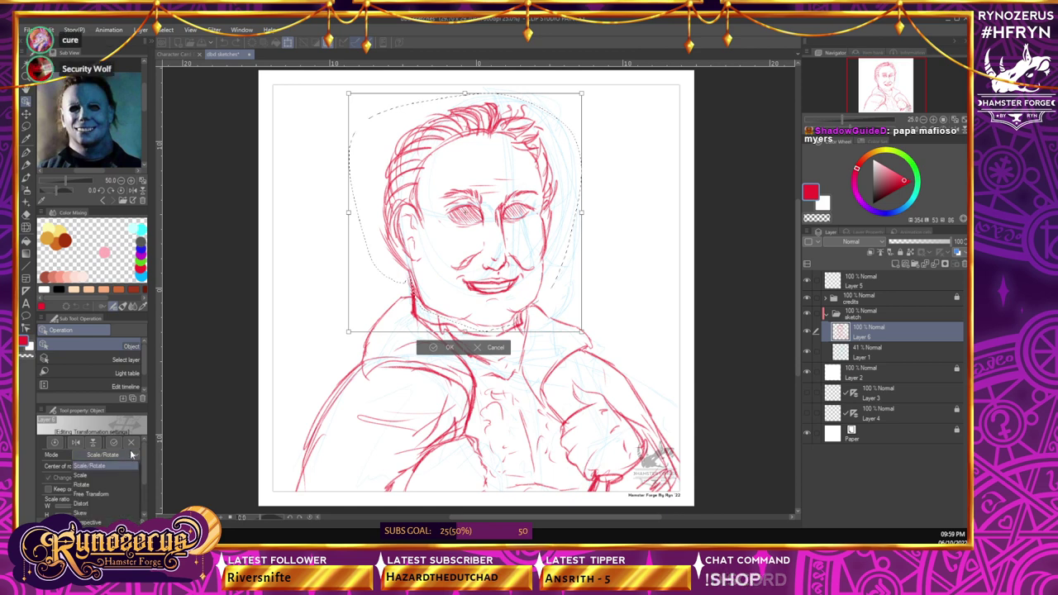
left_click(108, 504)
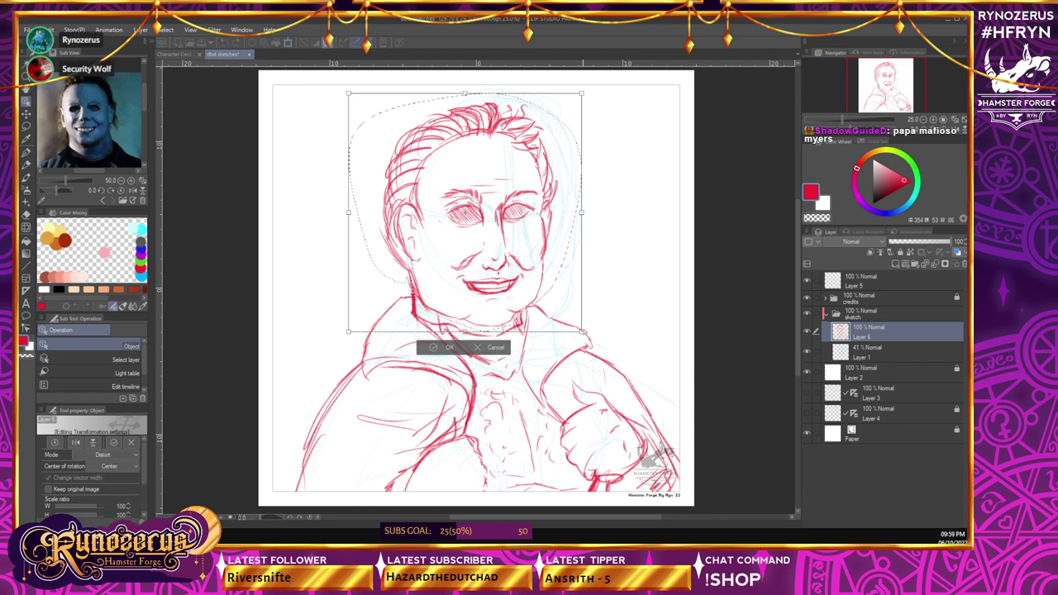
left_click_drag(583, 331, 577, 331)
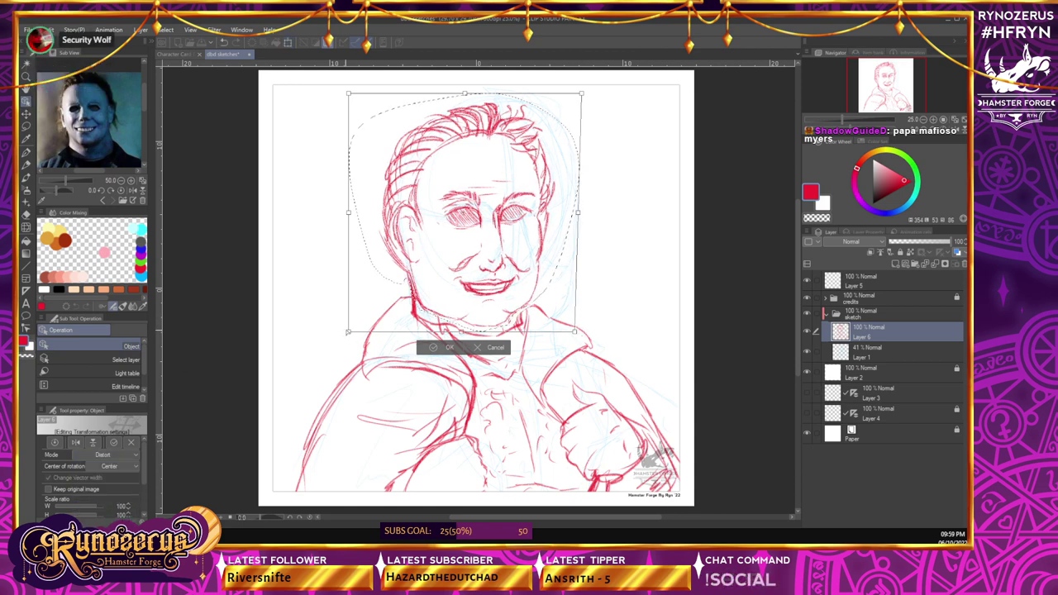
left_click_drag(354, 332, 356, 332)
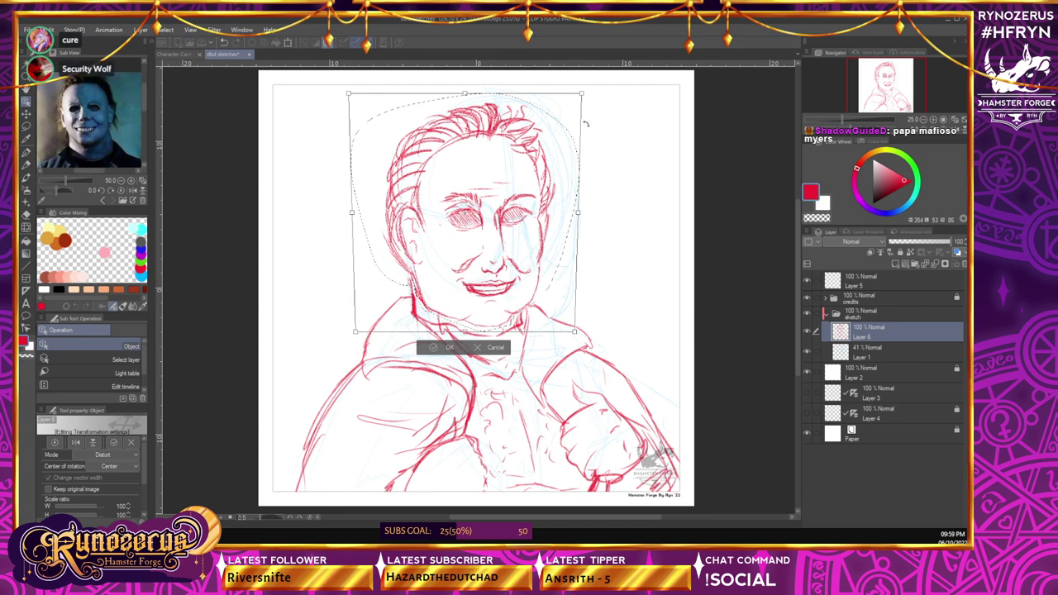
- Distort the head further: widen the top, taper the jaw more, shift it slightly right, and lower the frame's upper corners
left_click_drag(582, 94, 592, 102)
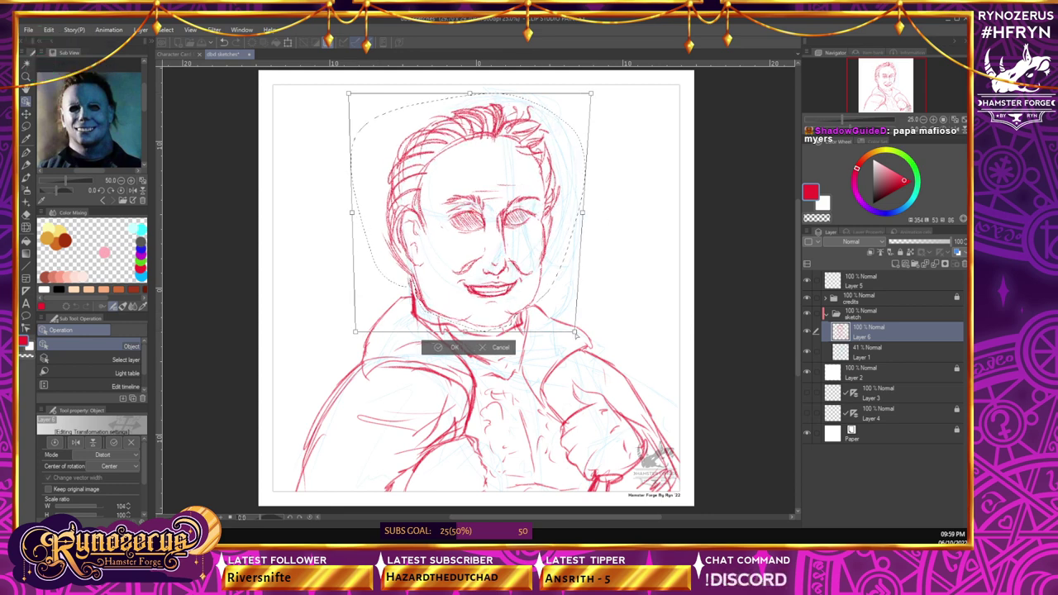
left_click_drag(575, 331, 563, 332)
left_click_drag(355, 331, 362, 331)
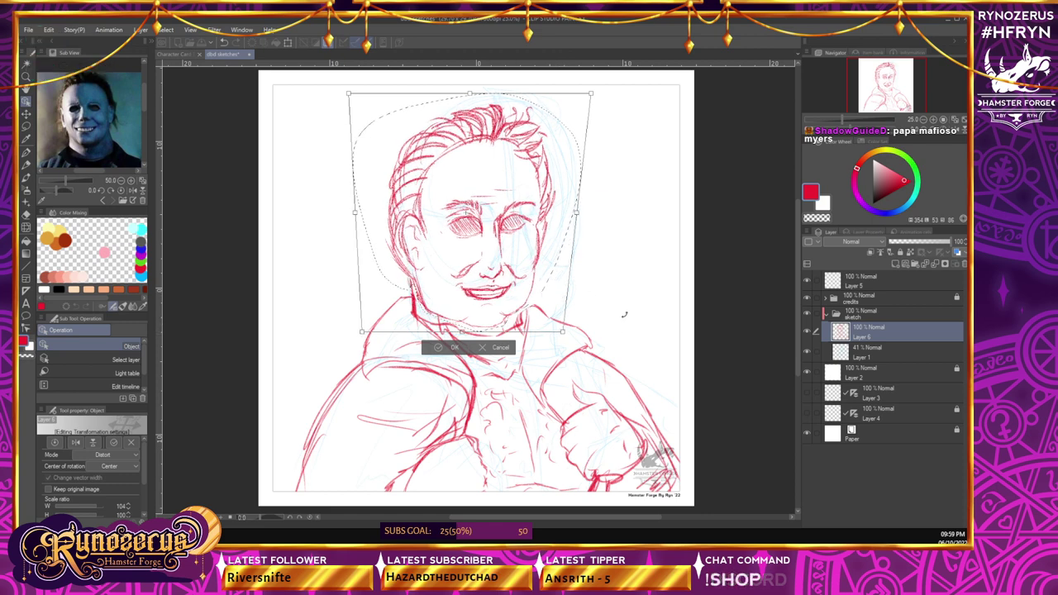
left_click_drag(543, 284, 547, 280)
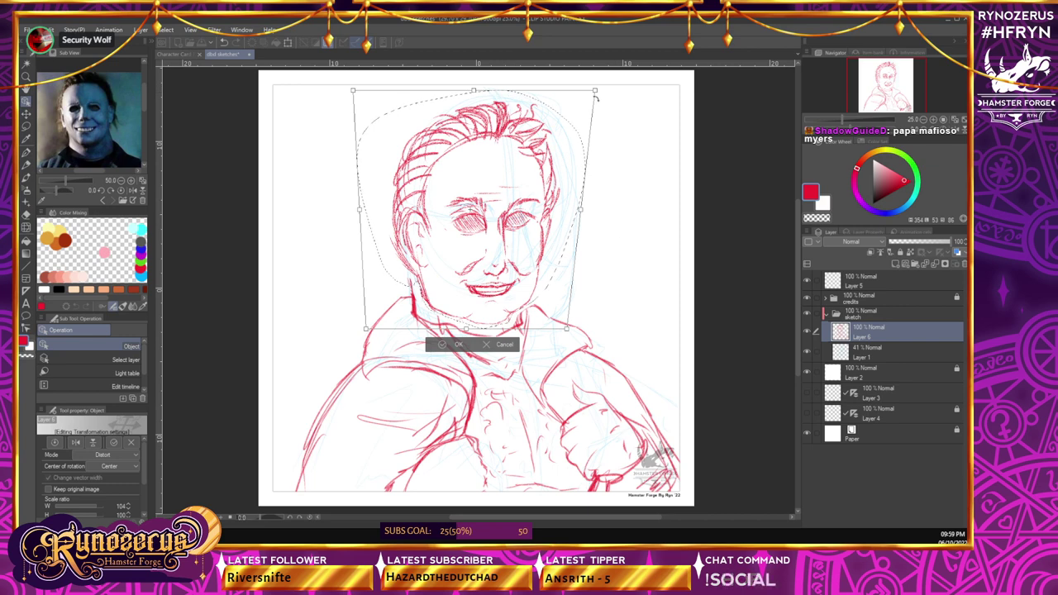
left_click_drag(595, 96, 596, 102)
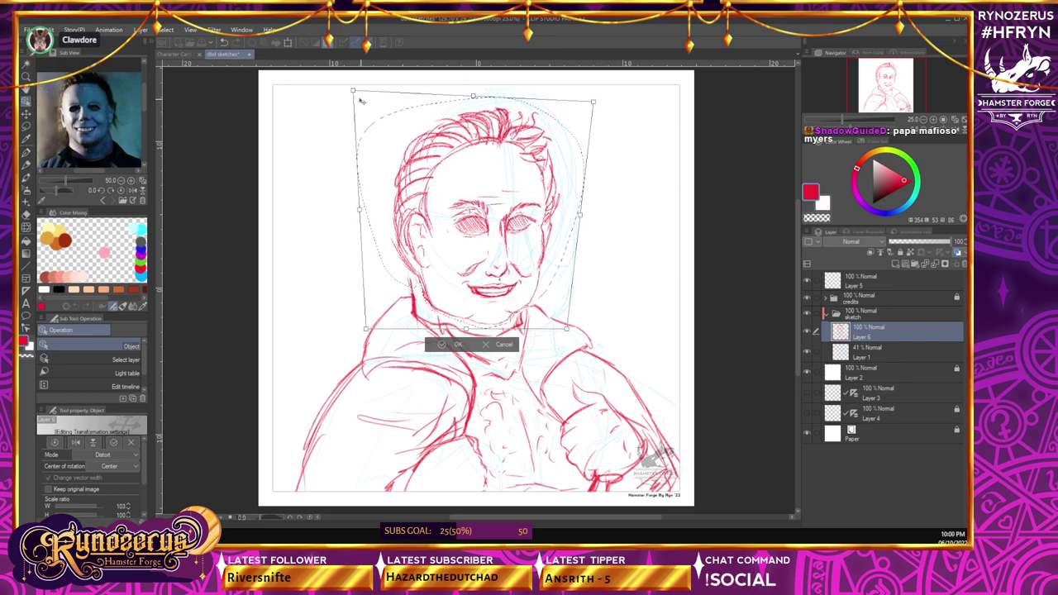
left_click_drag(360, 100, 360, 110)
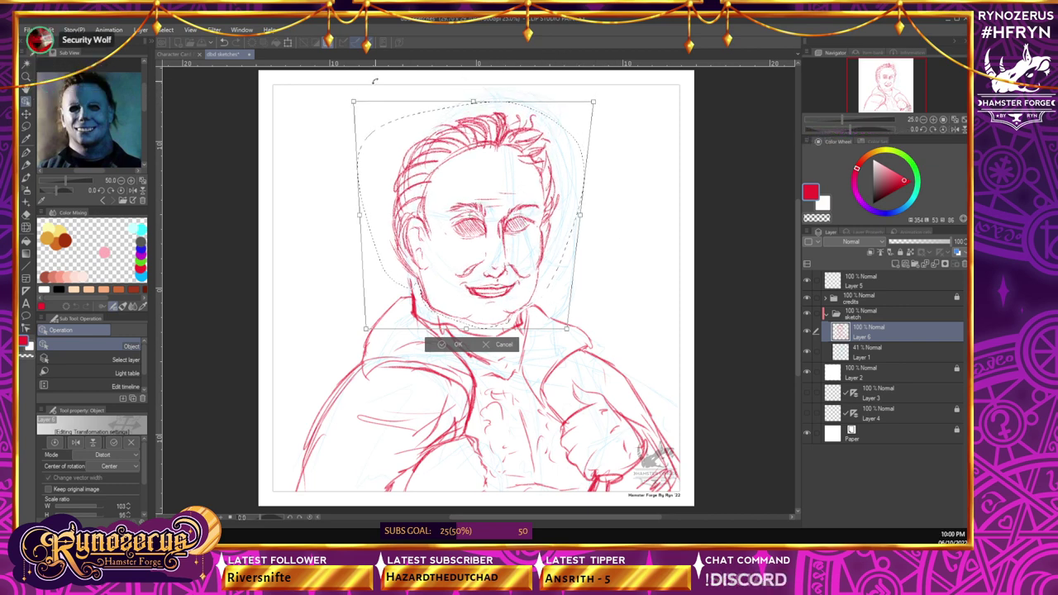
- Switch to Scale/Rotate, resize the head to about 110 wide and 101 high, tilt it slightly counterclockwise onto the neck, apply, and deselect
left_click(103, 455)
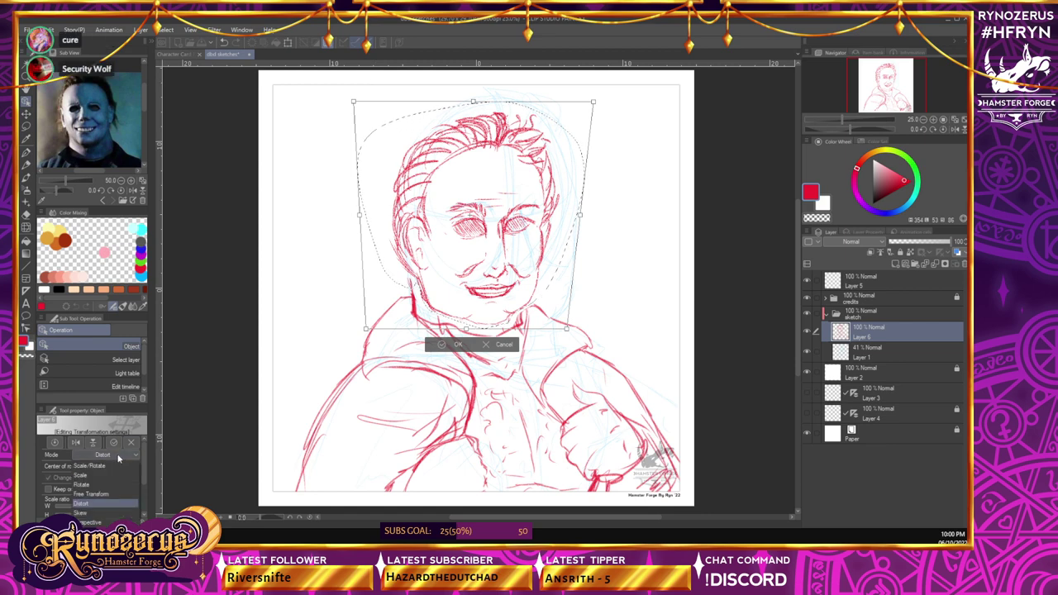
left_click(111, 468)
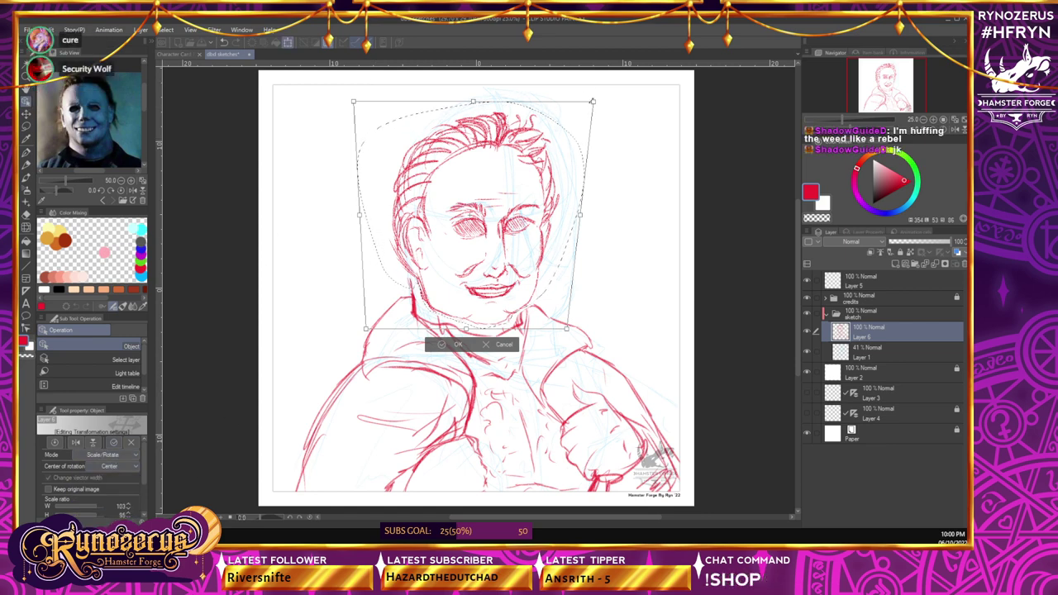
left_click_drag(593, 101, 623, 72)
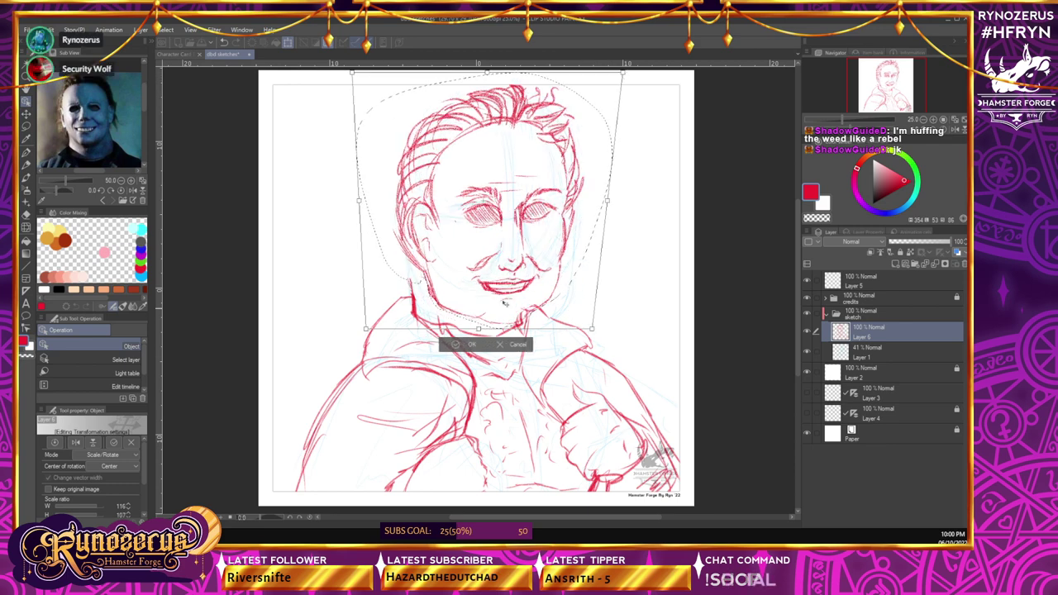
left_click_drag(590, 328, 578, 316)
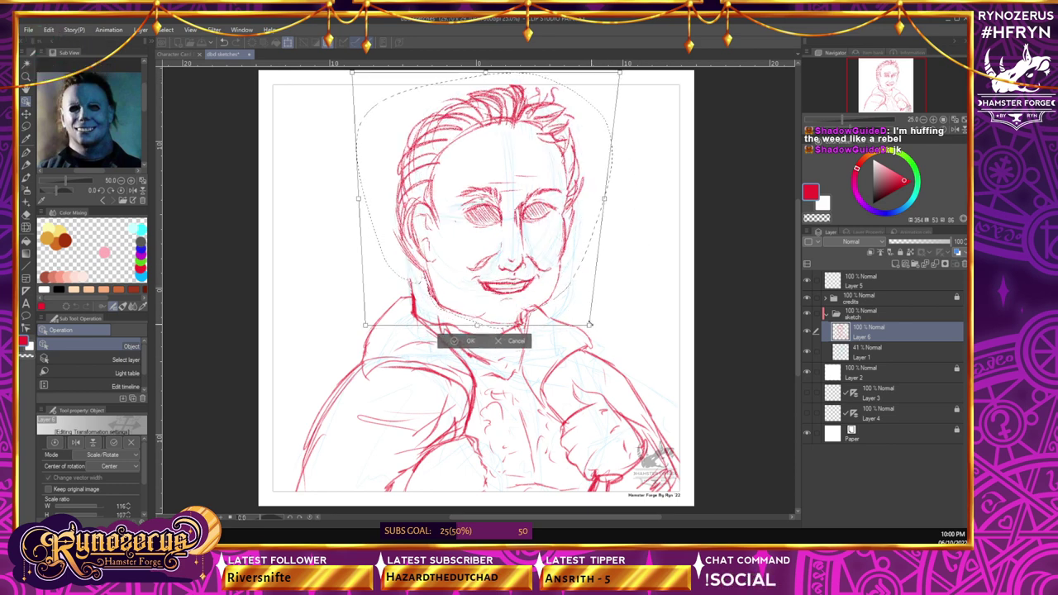
left_click_drag(561, 266, 543, 258)
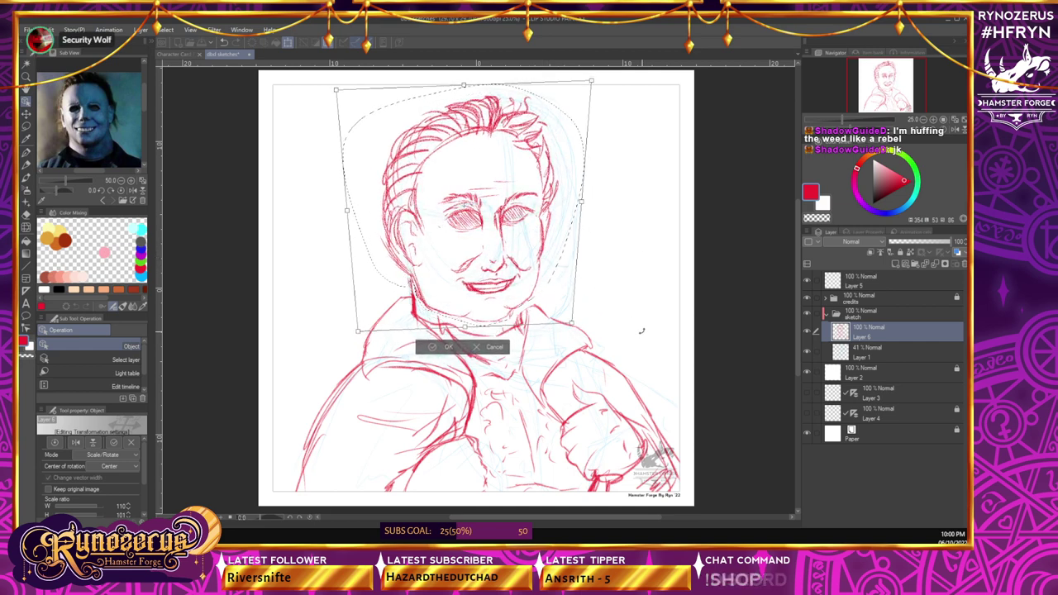
left_click_drag(535, 273, 537, 273)
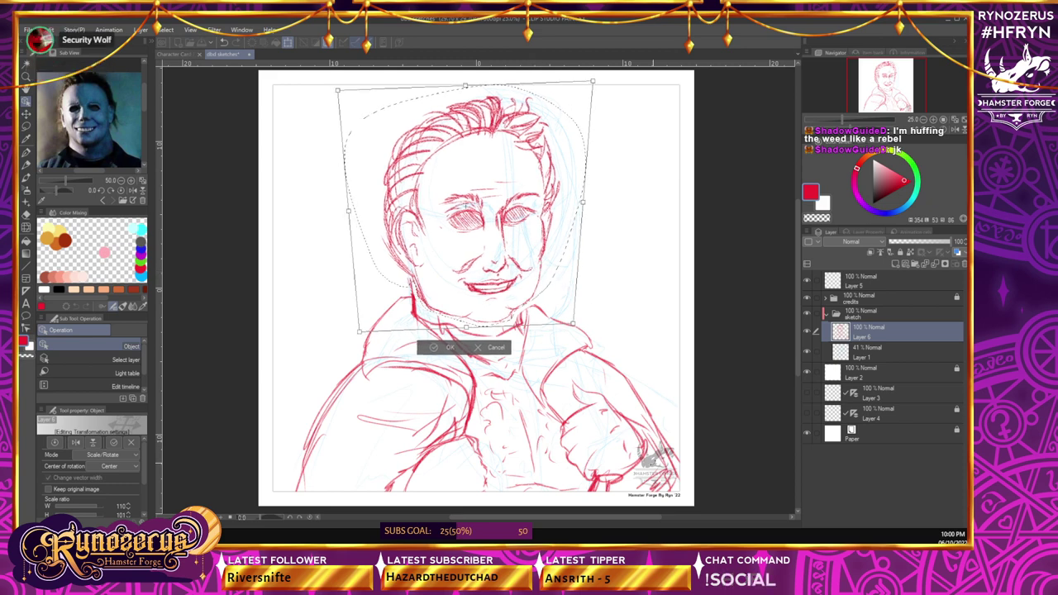
key("Return")
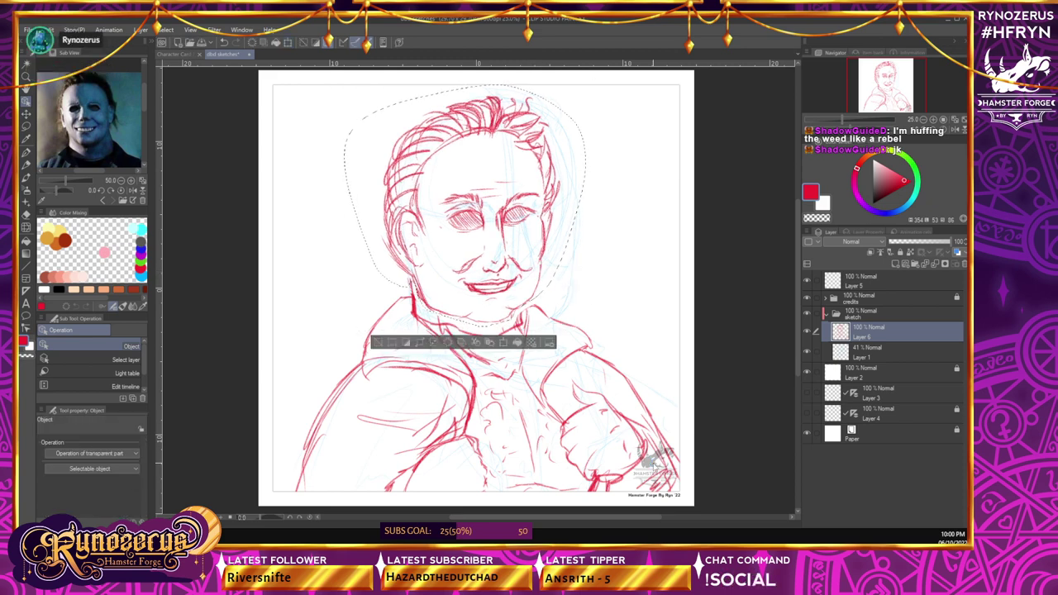
key("ctrl+d")
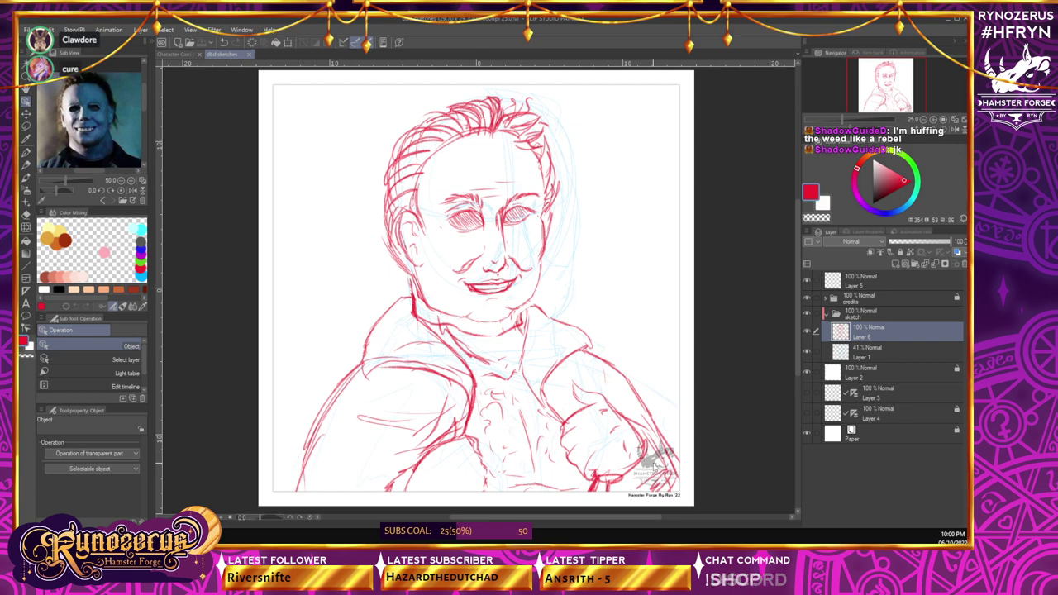
- Restore the lasso selection around the head on Layer 6, nudge the head slightly left with Move layer, and deselect
key("ctrl+z")
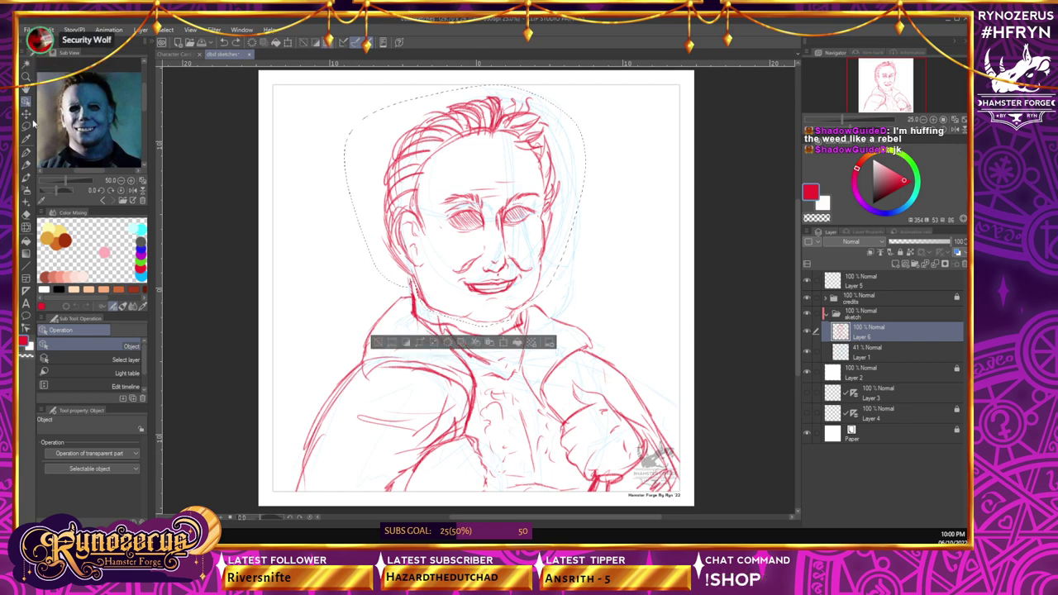
left_click(26, 114)
key("Left")
key("Left")
key("Left")
key("Left")
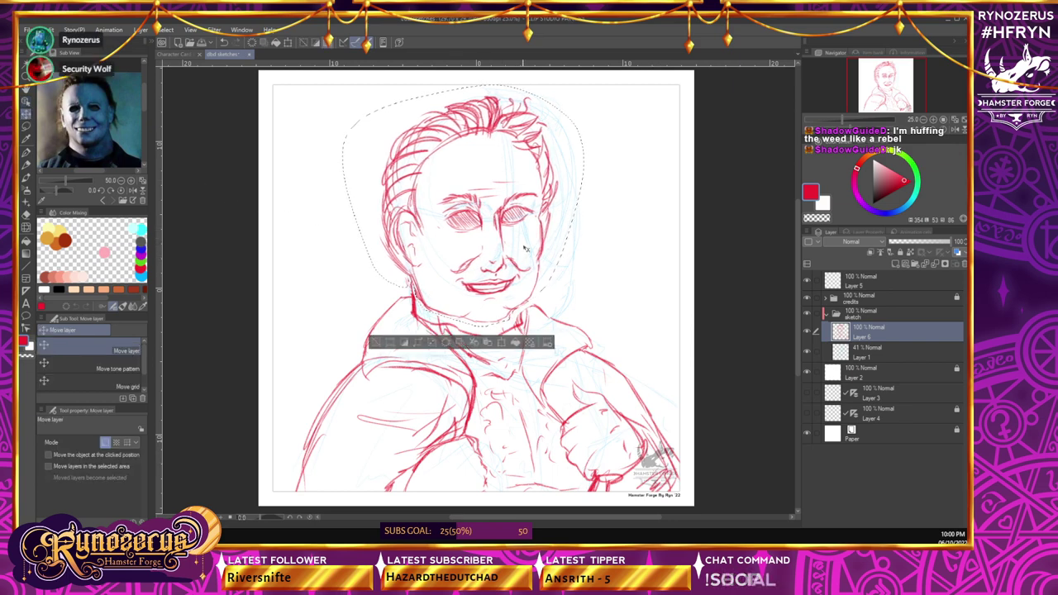
key("Left")
key("Left")
key("Left")
key("Left")
key("Left")
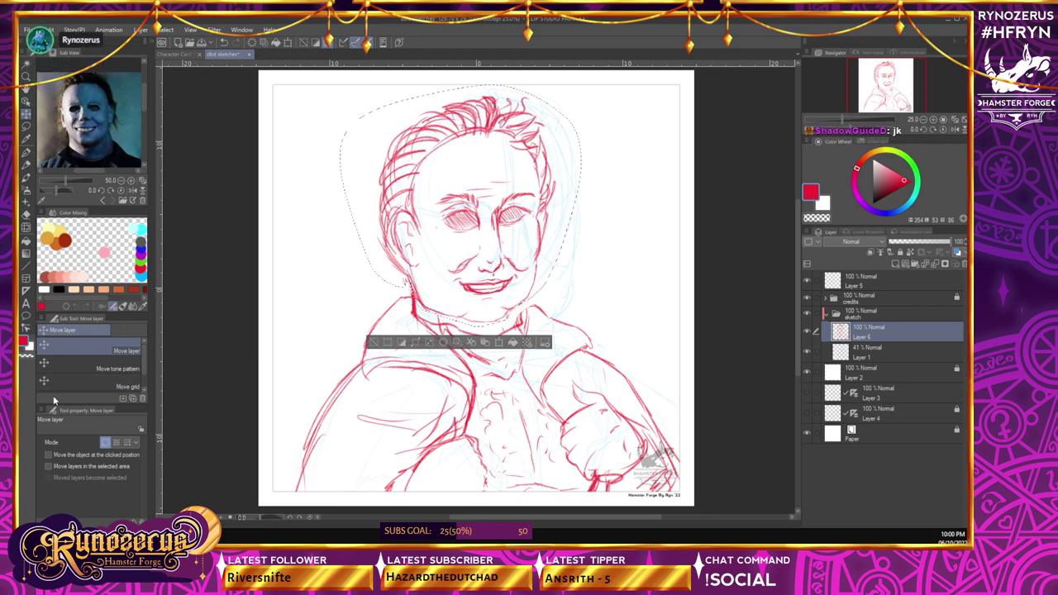
key("Left")
key("Left")
key("Left")
key("Left")
key("Left")
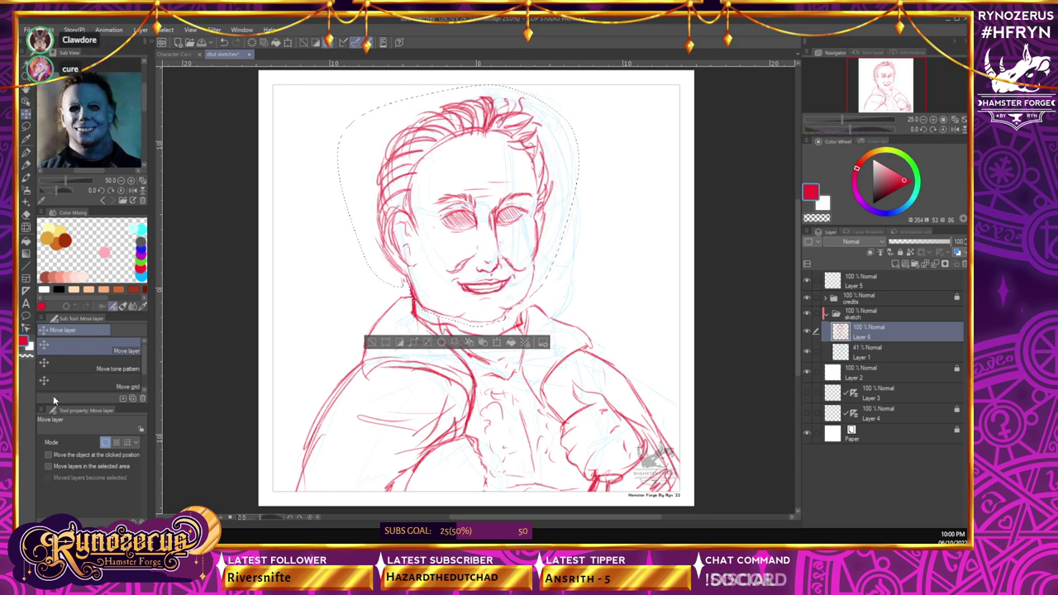
key("Left")
key("ctrl+d")
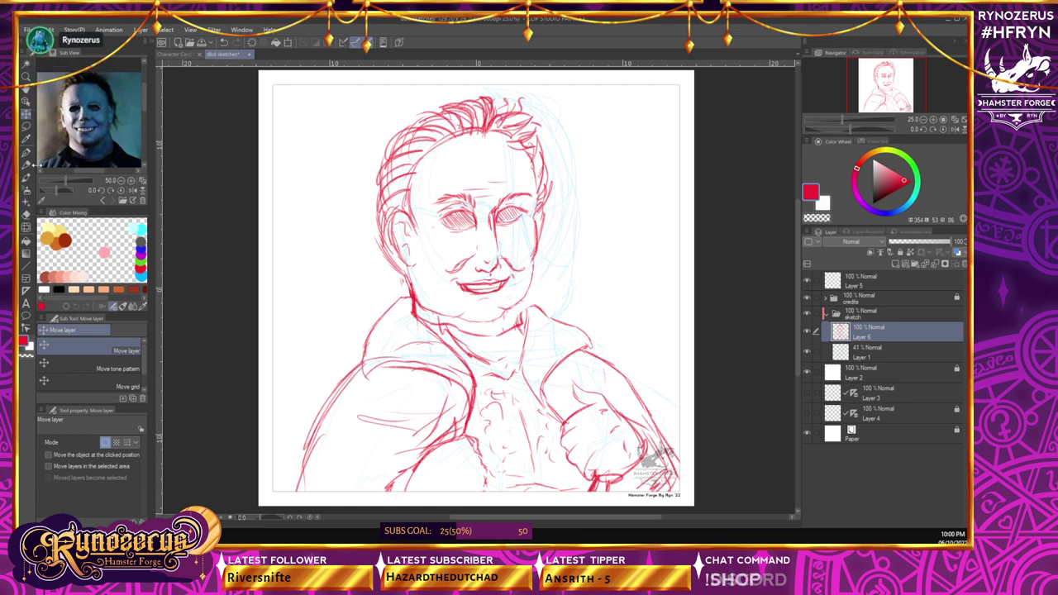
- Sketch extra hair strands along the forehead hairline with the Real pencil and crosshatch the mask's eye holes
mouse_move(175, 536)
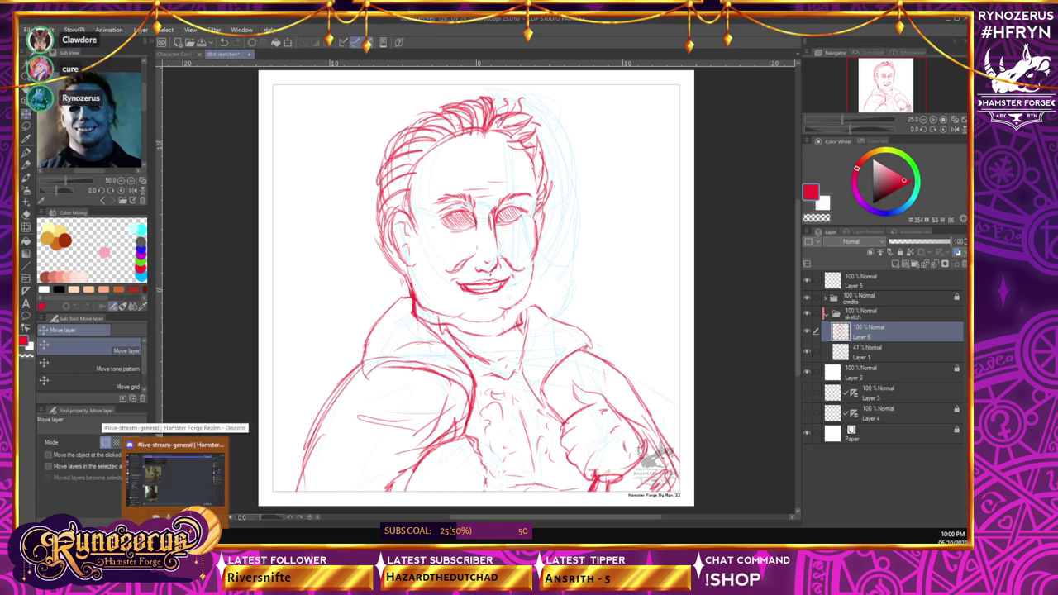
left_click(27, 166)
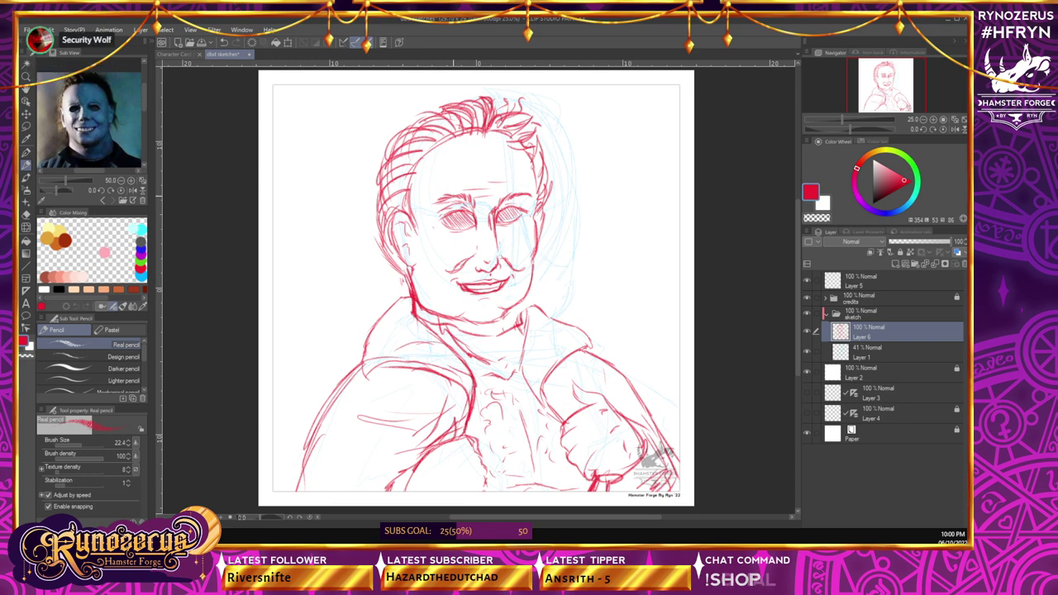
mouse_move(423, 154)
left_mouse_down()
mouse_move(418, 188)
mouse_move(425, 177)
left_mouse_up()
left_click_drag(471, 117, 458, 146)
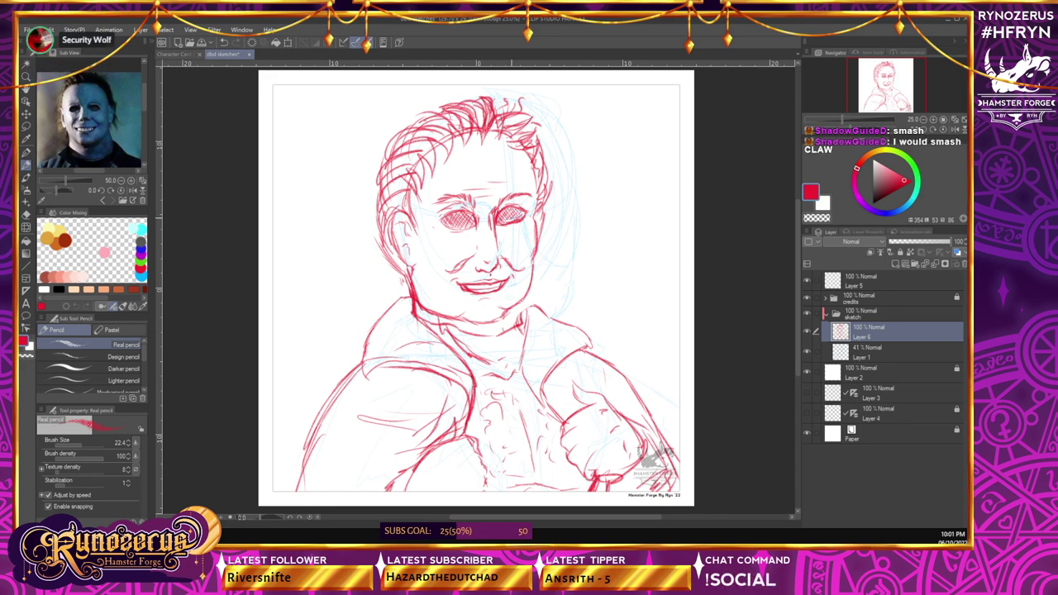
- Lasso the tip of the nose on Layer 6, shift it slightly with Move layer, and deselect
key("m")
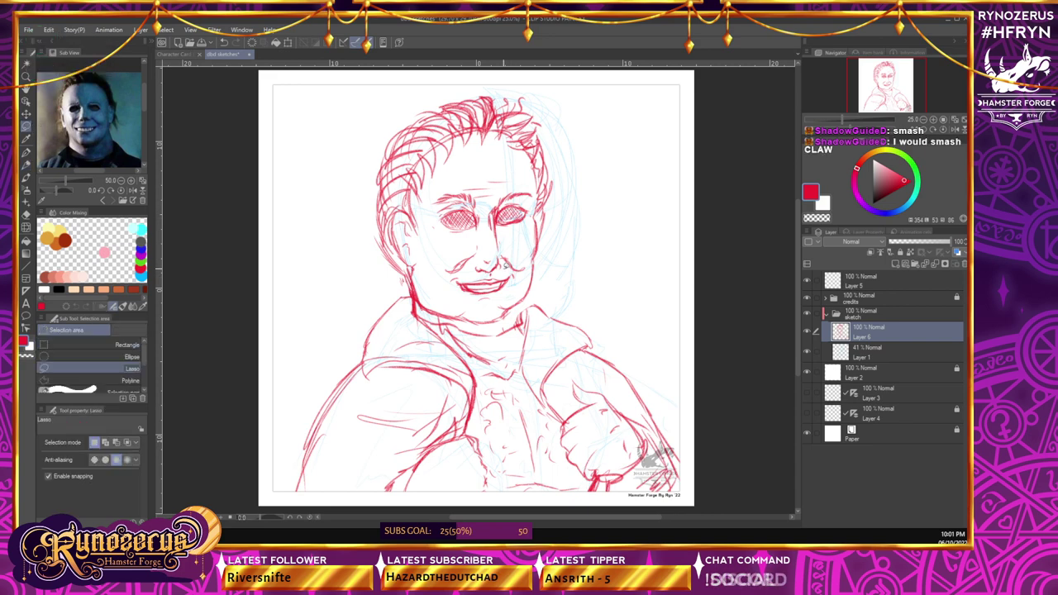
mouse_move(497, 249)
left_mouse_down()
mouse_move(486, 265)
mouse_move(495, 261)
left_mouse_up()
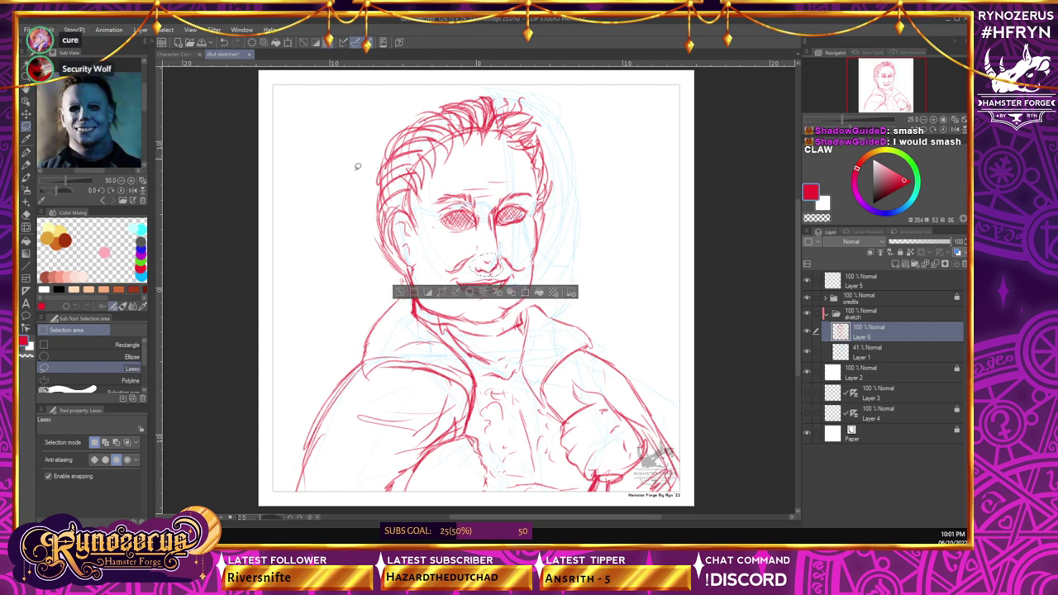
key("ctrl+d")
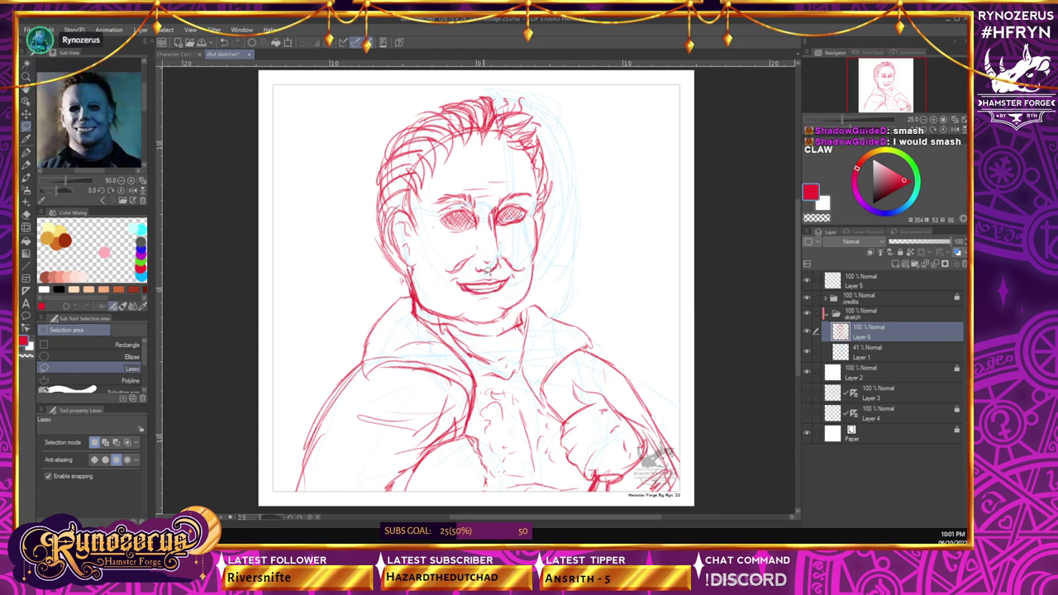
mouse_move(500, 269)
left_mouse_down()
mouse_move(507, 253)
mouse_move(489, 248)
mouse_move(501, 268)
left_mouse_up()
left_click(27, 114)
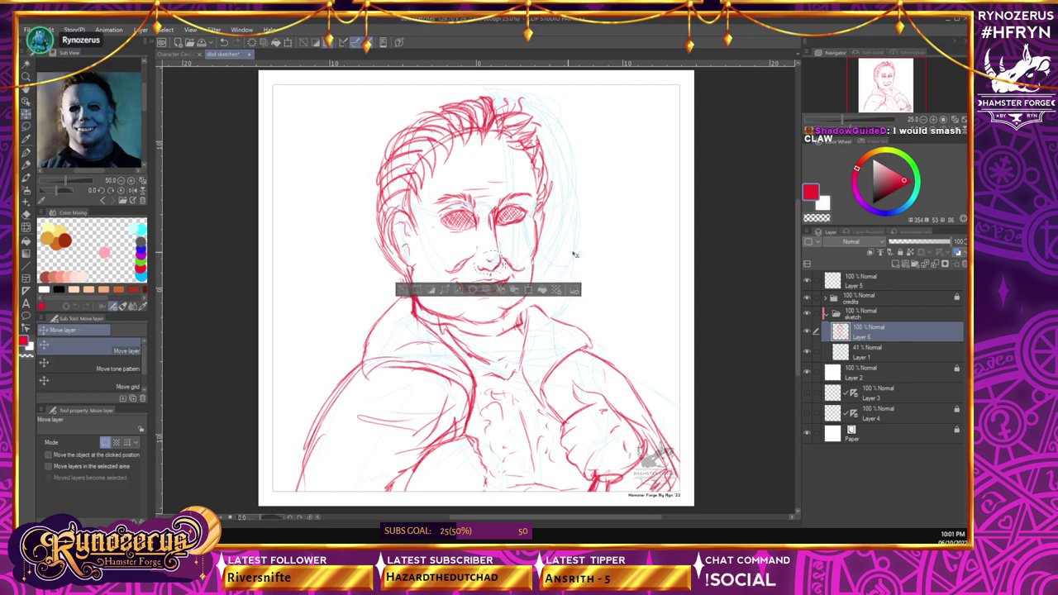
key("ctrl+d")
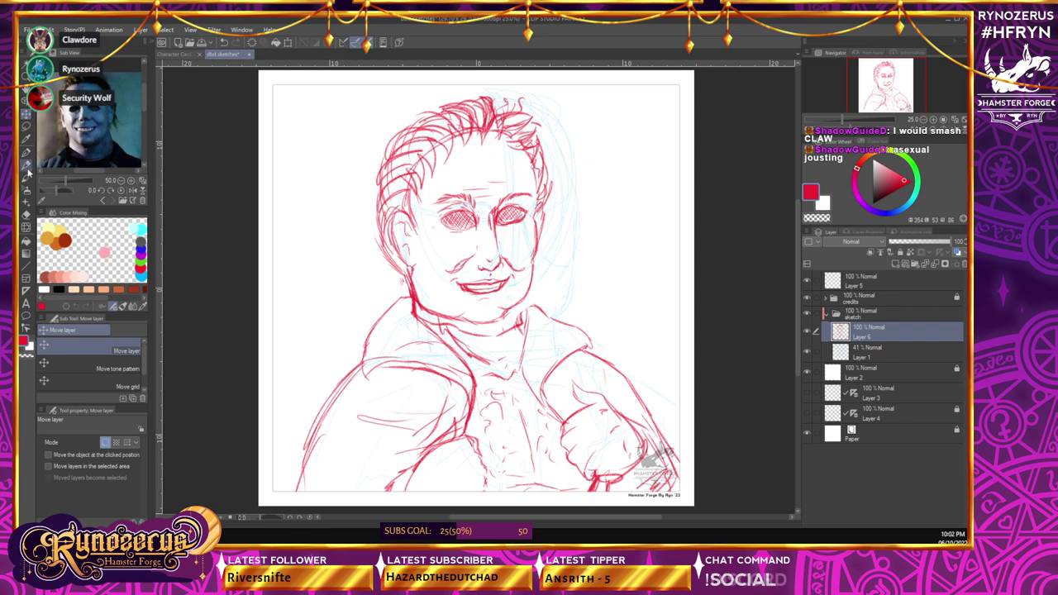
- Add Real pencil strokes for loose hair behind the ear and at the back of the head, and strengthen the collar edge beside the neck
key("p")
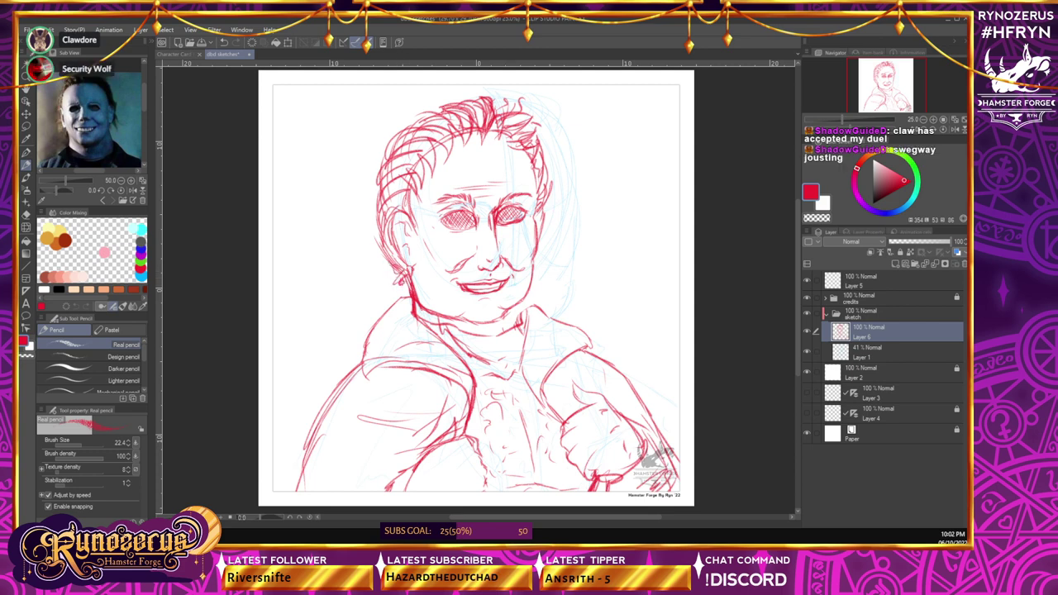
mouse_move(372, 252)
left_mouse_down()
mouse_move(390, 263)
mouse_move(383, 255)
left_mouse_up()
left_click_drag(394, 168, 379, 183)
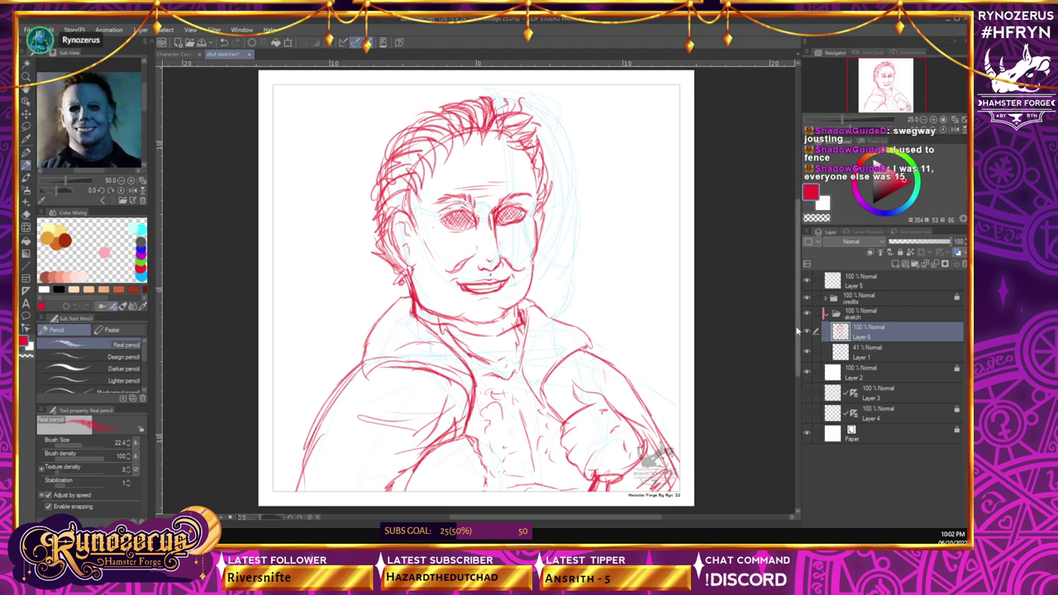
- Examine the whole sketch at a smaller scale and compare it with the artwork in the Character Card Profile Images document
mouse_move(797, 331)
left_mouse_down()
mouse_move(797, 358)
mouse_move(798, 349)
left_mouse_up()
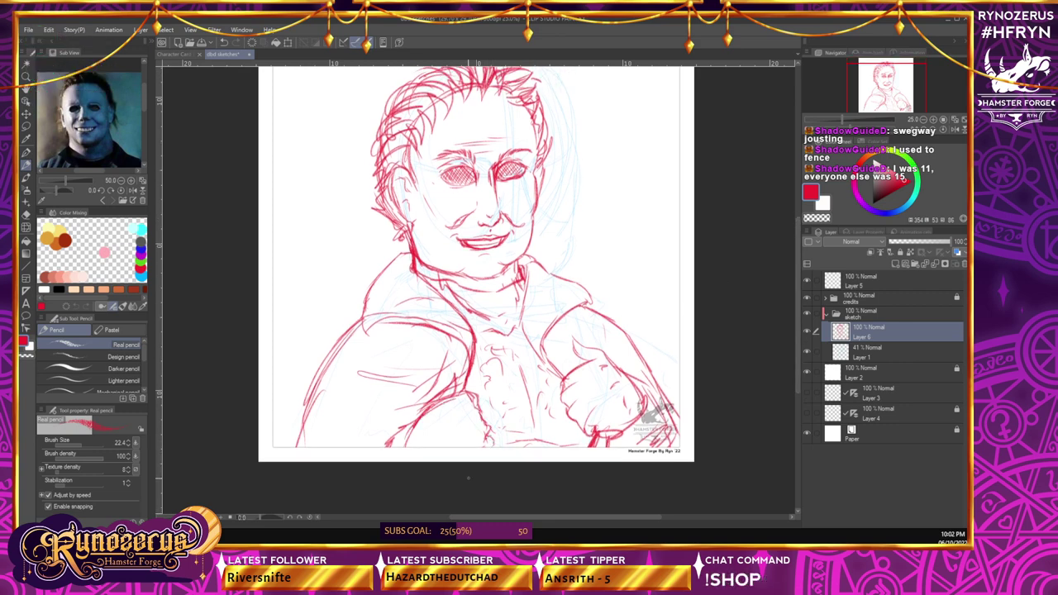
left_click(925, 120)
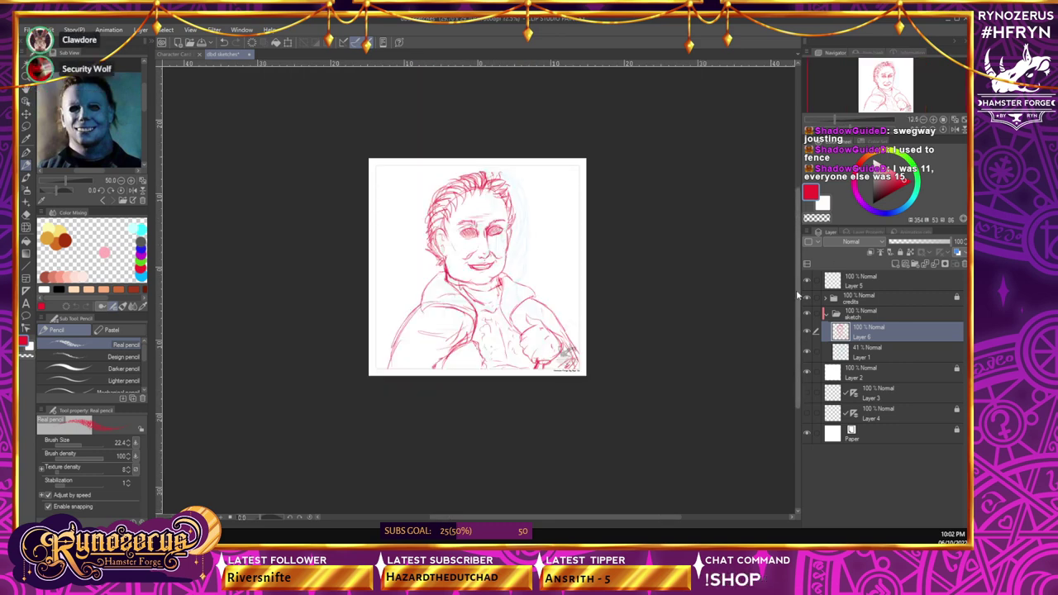
left_click_drag(797, 288, 797, 276)
left_click(933, 120)
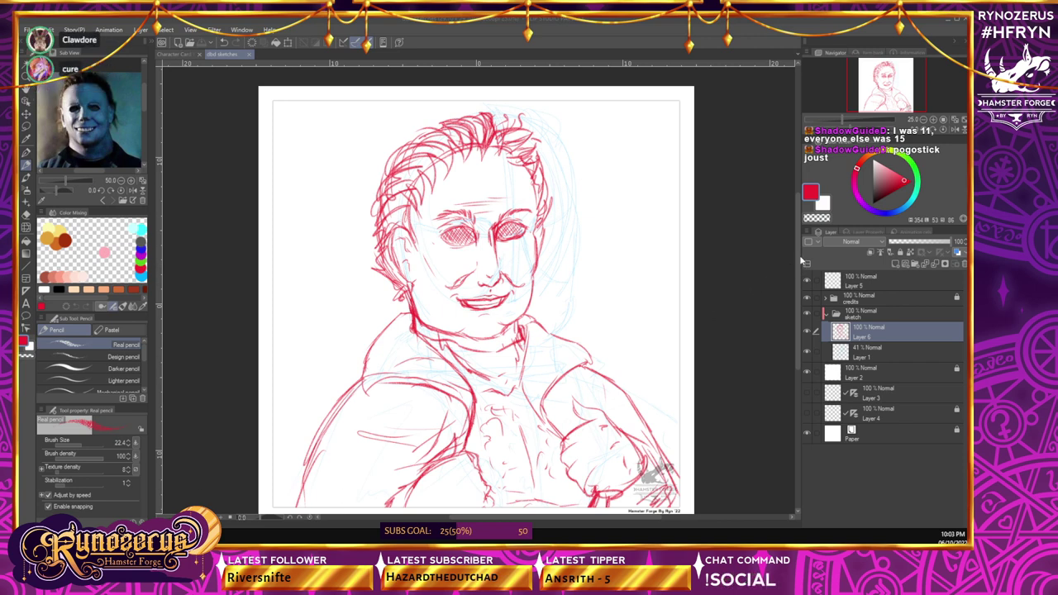
mouse_move(800, 256)
left_mouse_down()
mouse_move(791, 259)
mouse_move(800, 264)
left_mouse_up()
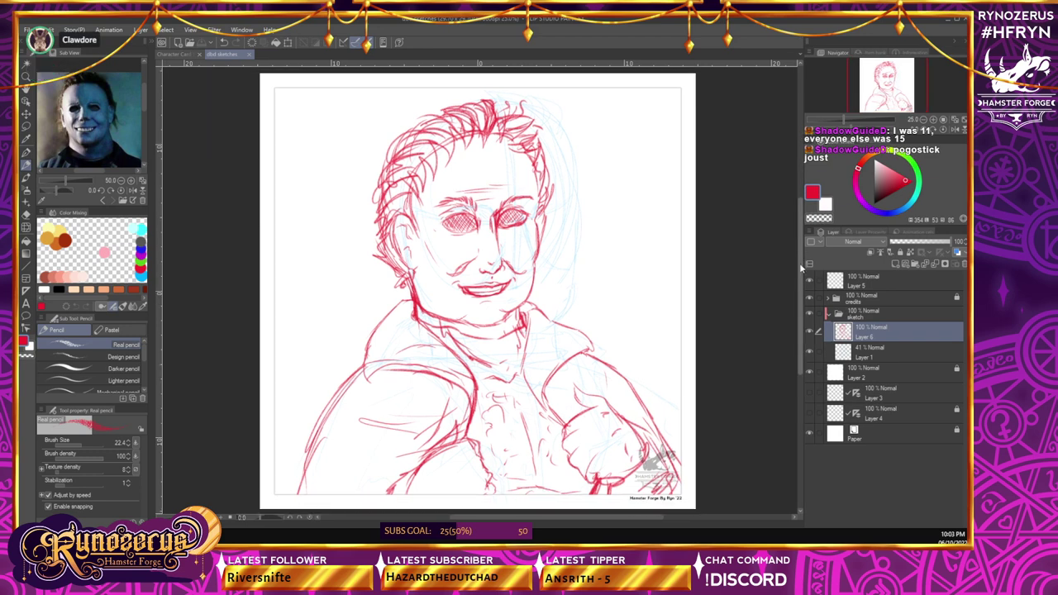
left_click(162, 54)
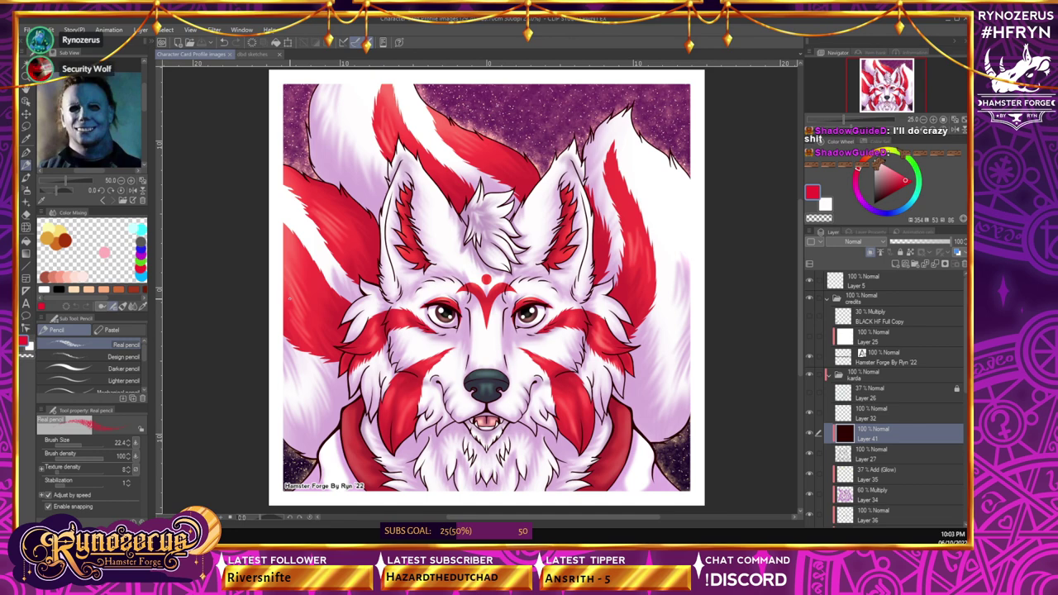
left_click(253, 55)
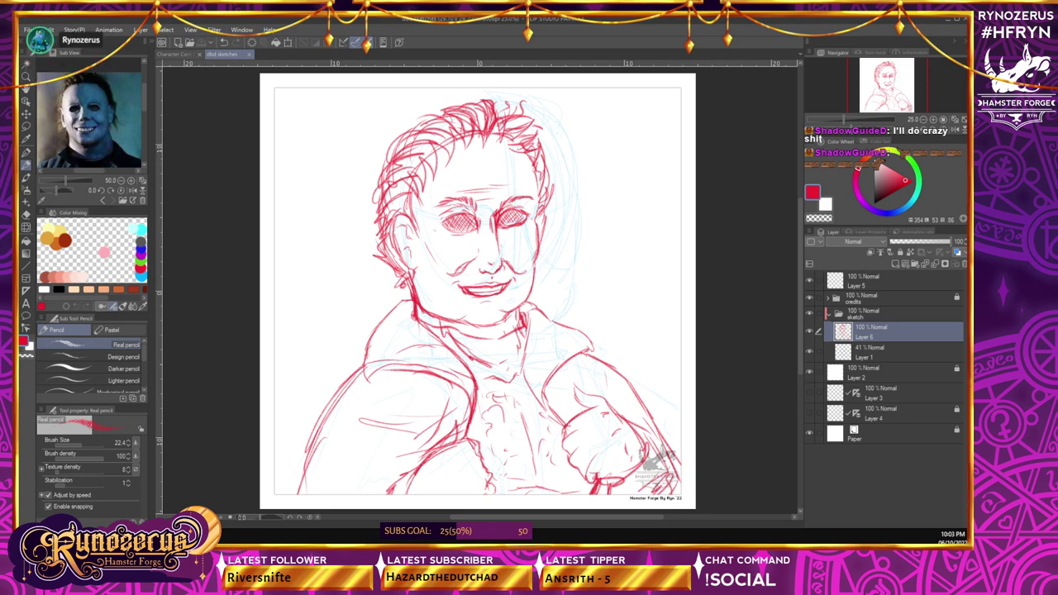
left_click(177, 54)
left_click(222, 54)
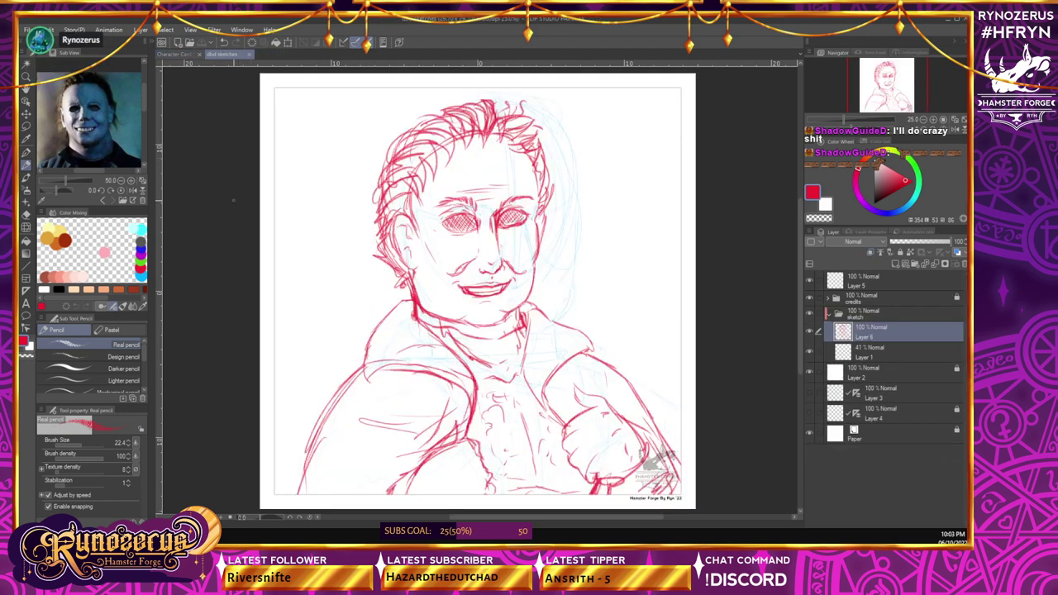